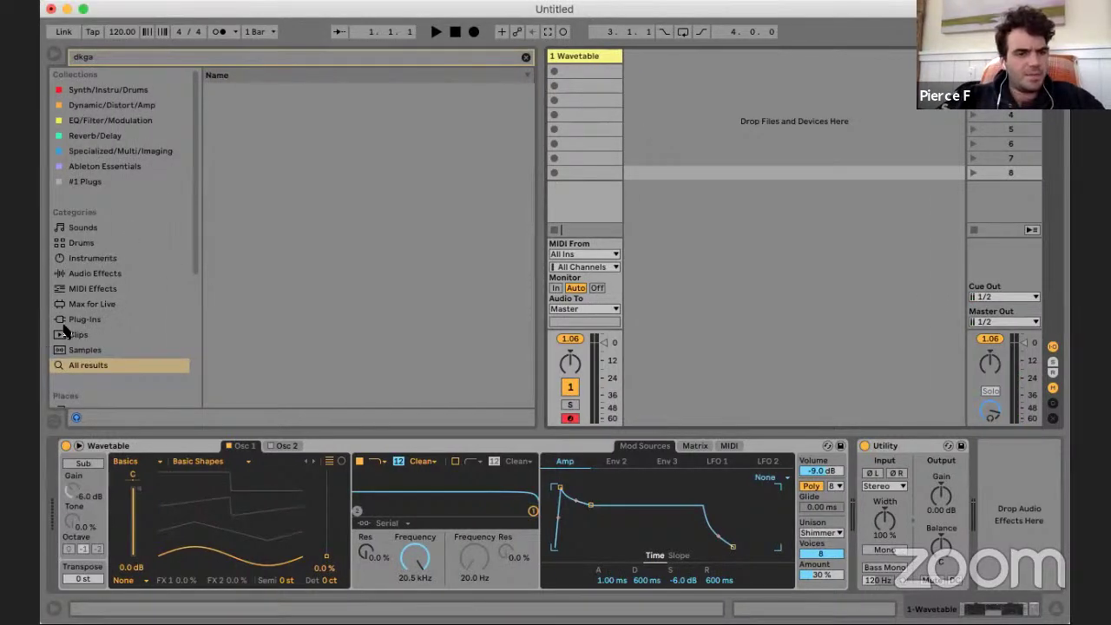
- Clear the browser search and list the available built-in instruments
click(89, 320)
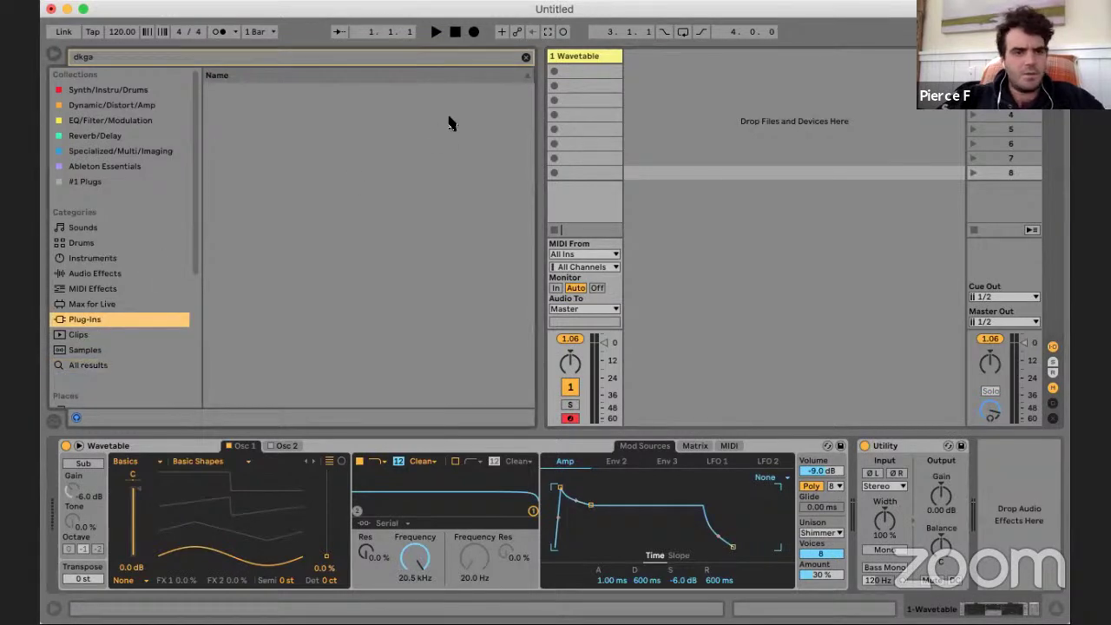
click(525, 57)
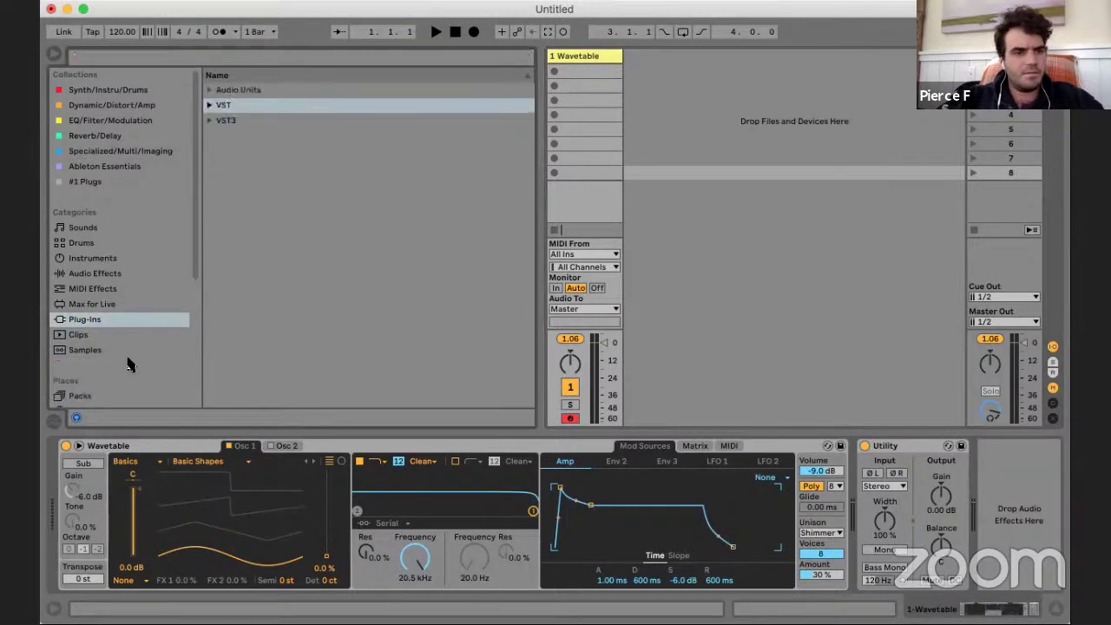
key(Down)
key(Up)
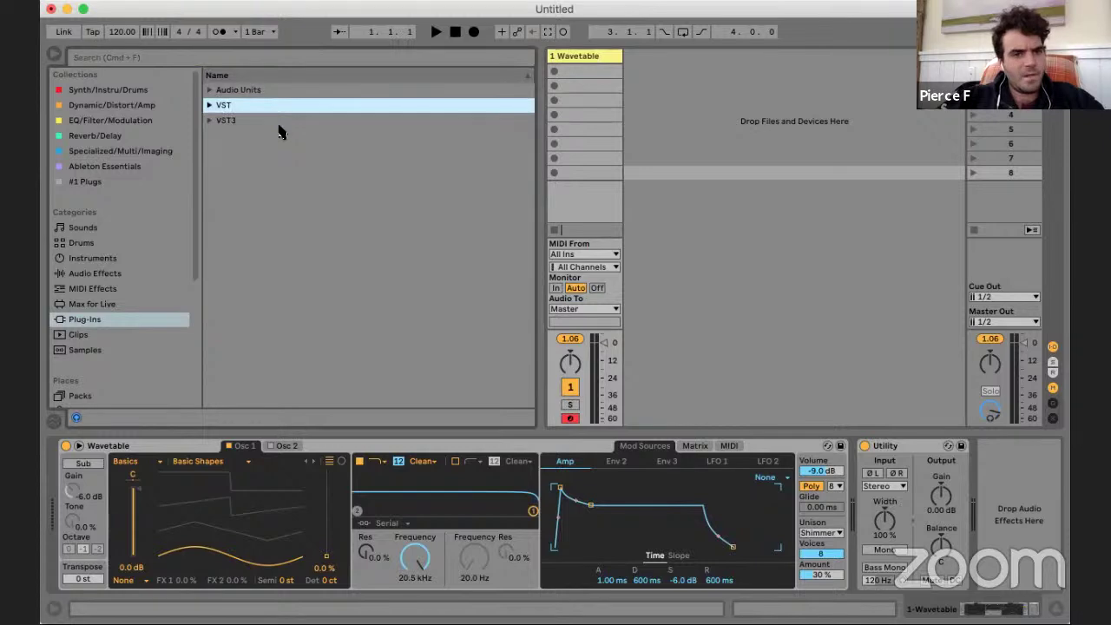
click(111, 258)
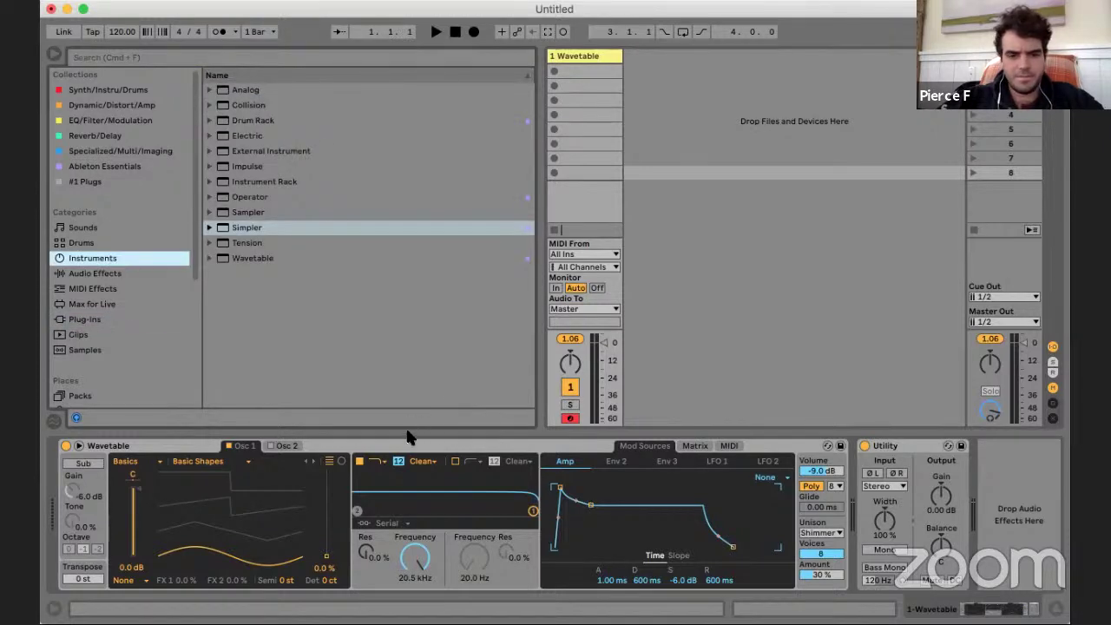
- Remove both the Wavetable and Utility devices from track 1
click(412, 436)
shift+click(922, 444)
key(Delete)
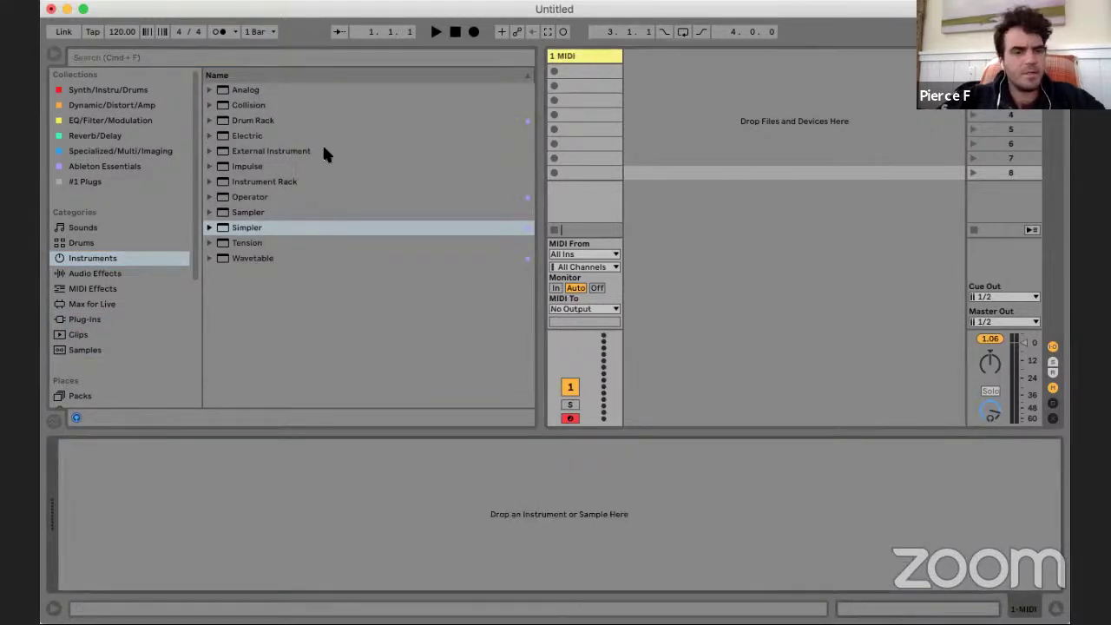
- Load the Collision instrument onto the empty MIDI track
click(279, 90)
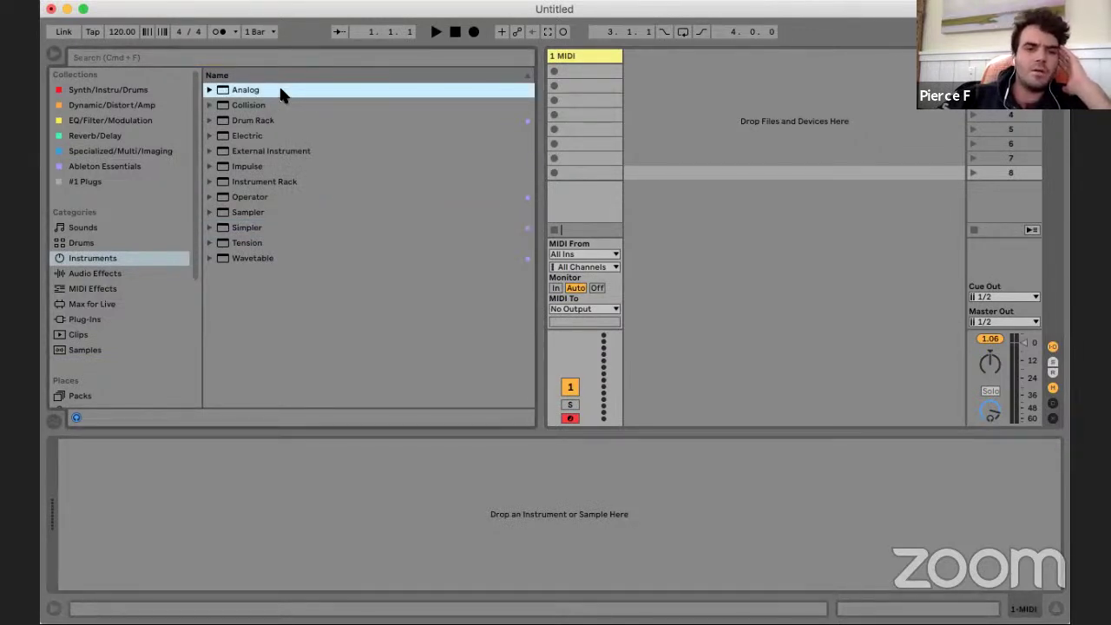
click(271, 168)
click(287, 125)
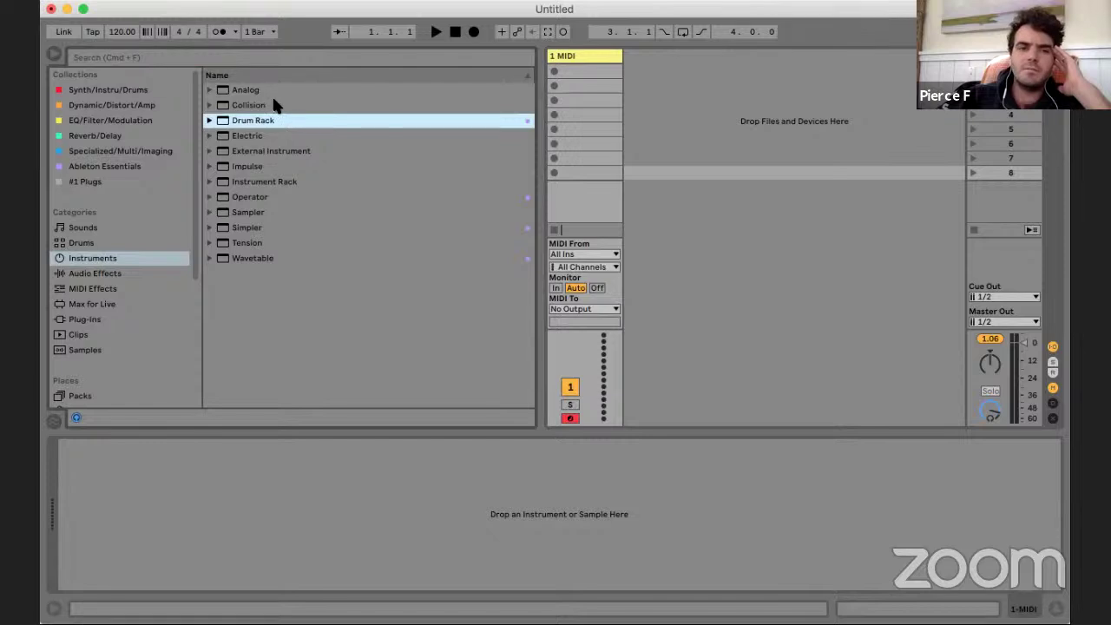
click(275, 104)
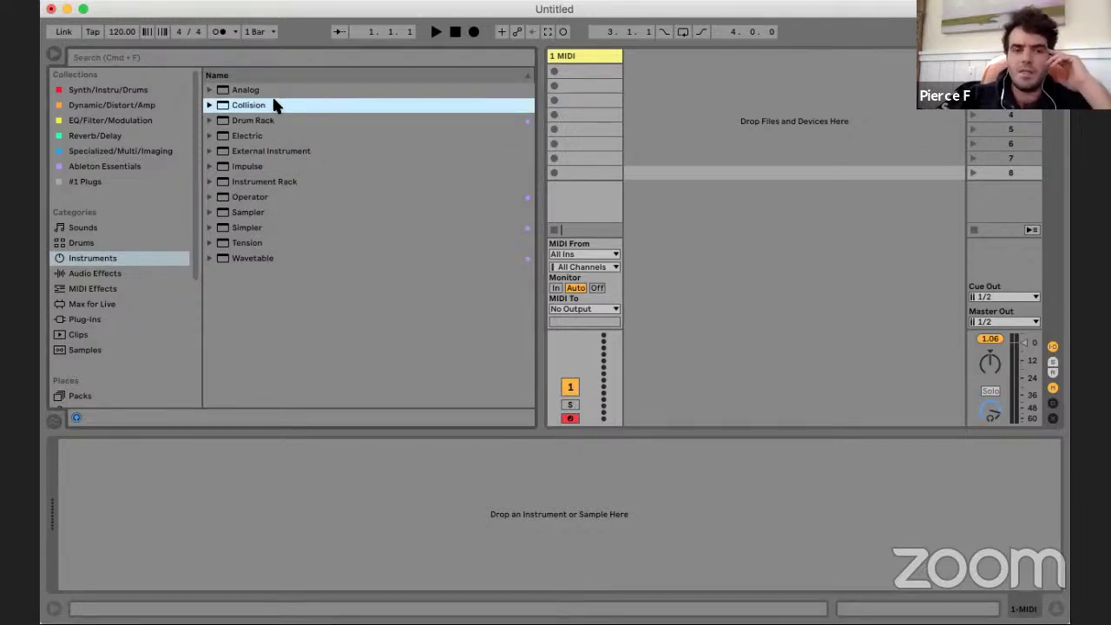
double_click(261, 103)
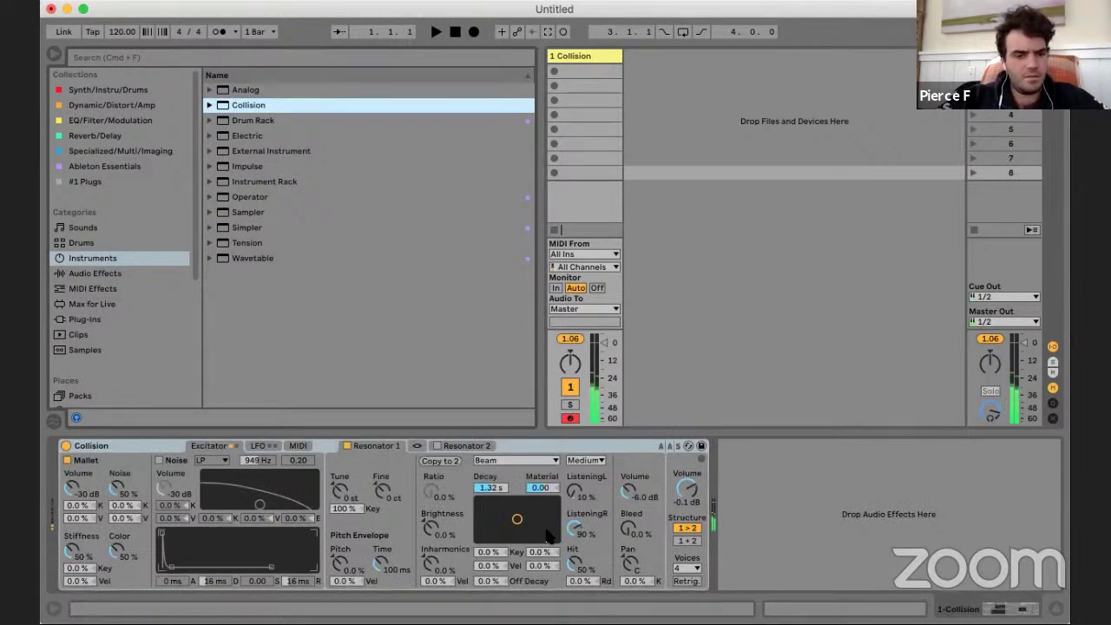
click(585, 57)
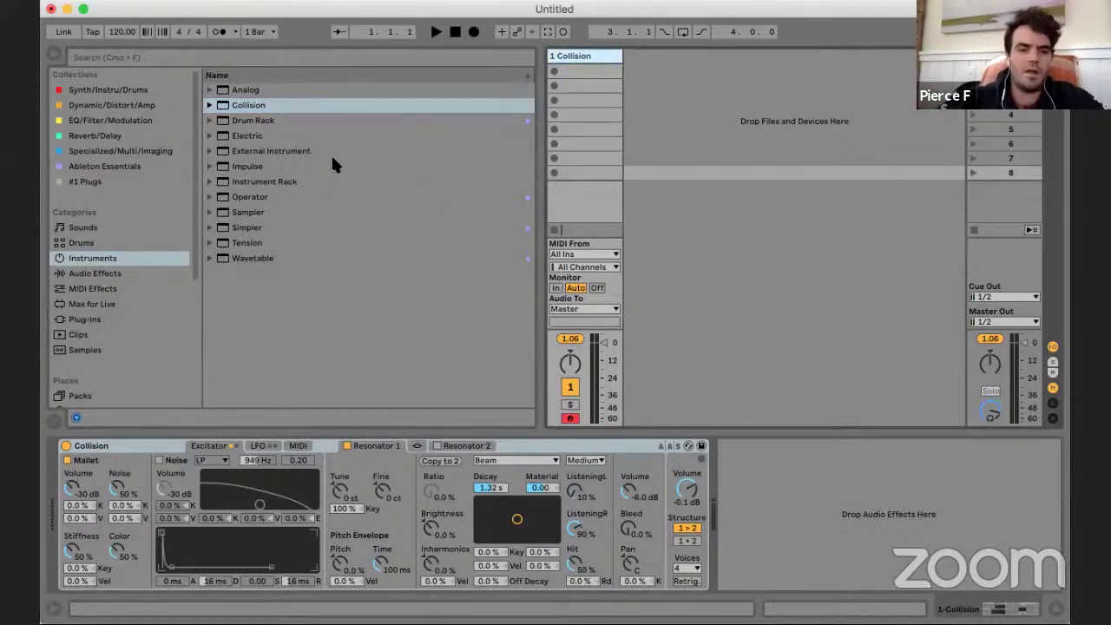
- Replace the Collision instrument on track 1 with Analog
click(265, 137)
click(283, 117)
click(281, 137)
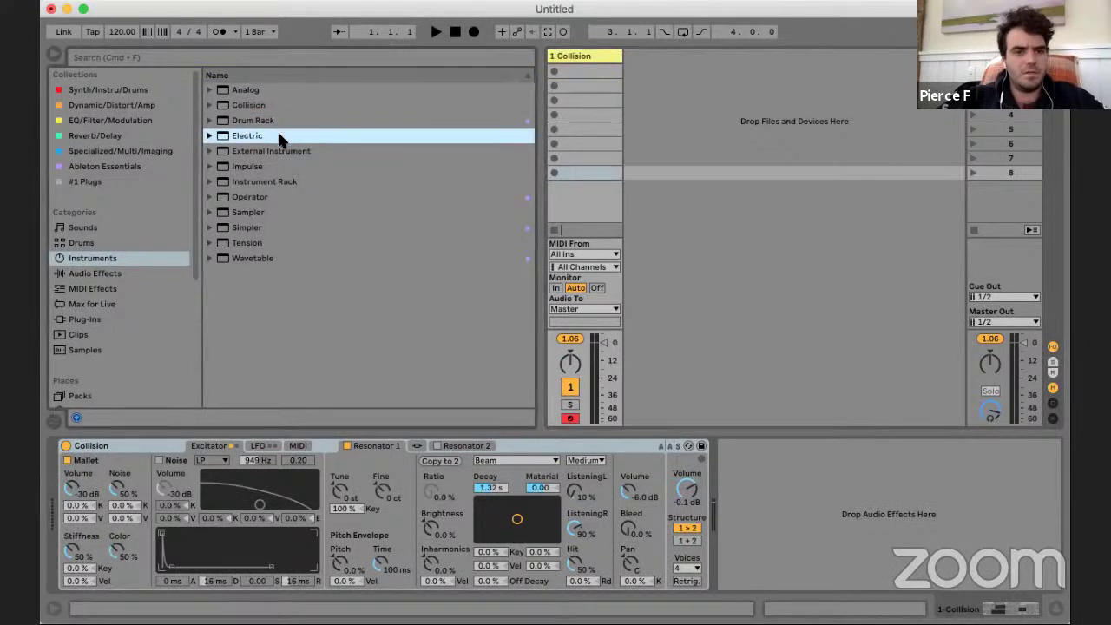
double_click(260, 89)
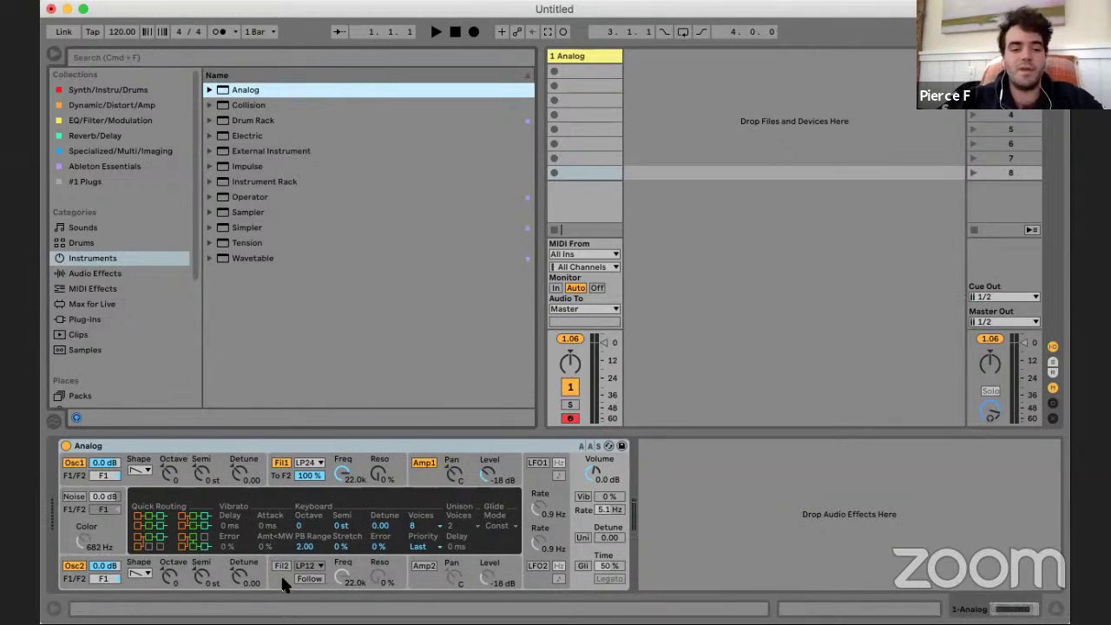
- Show Analog's amp and filter settings and lower the Filter 1 frequency to 235
click(415, 569)
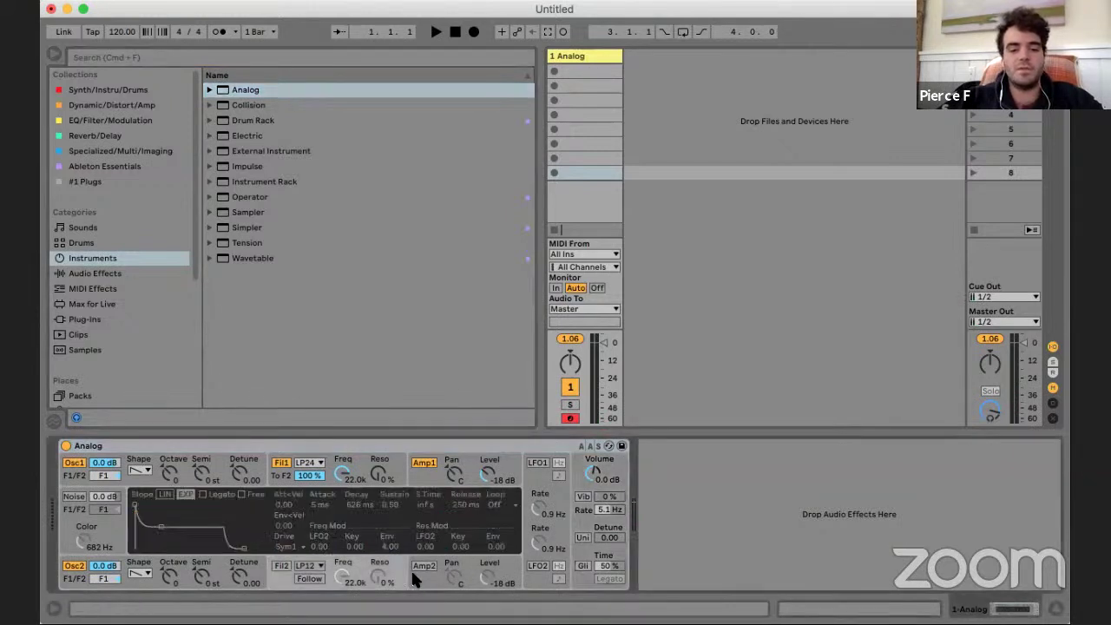
click(271, 572)
click(277, 476)
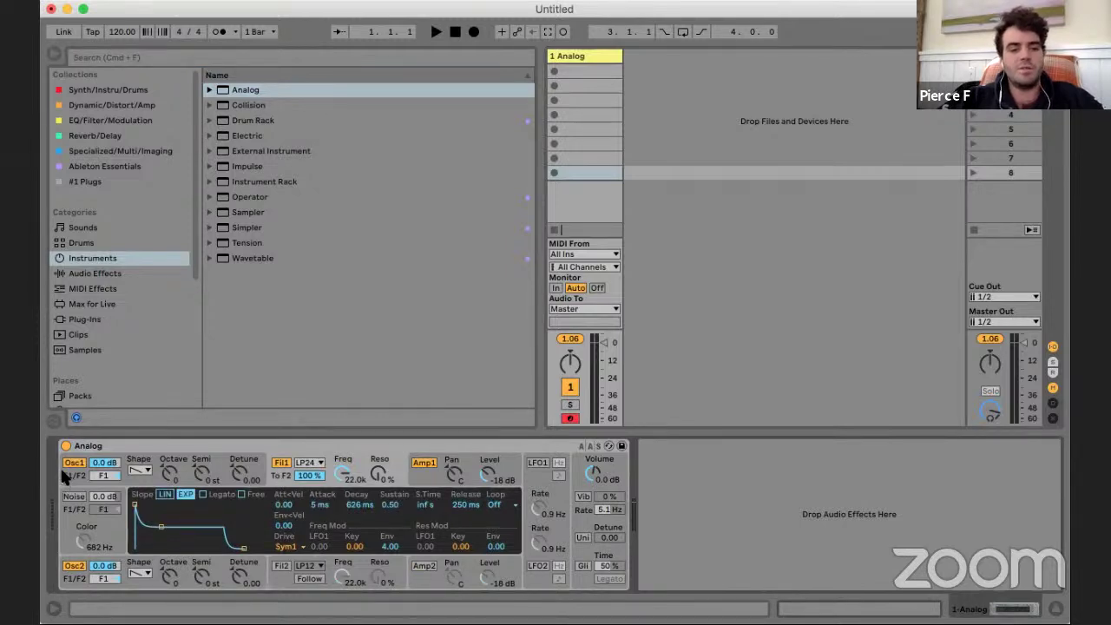
drag(345, 474, 343, 521)
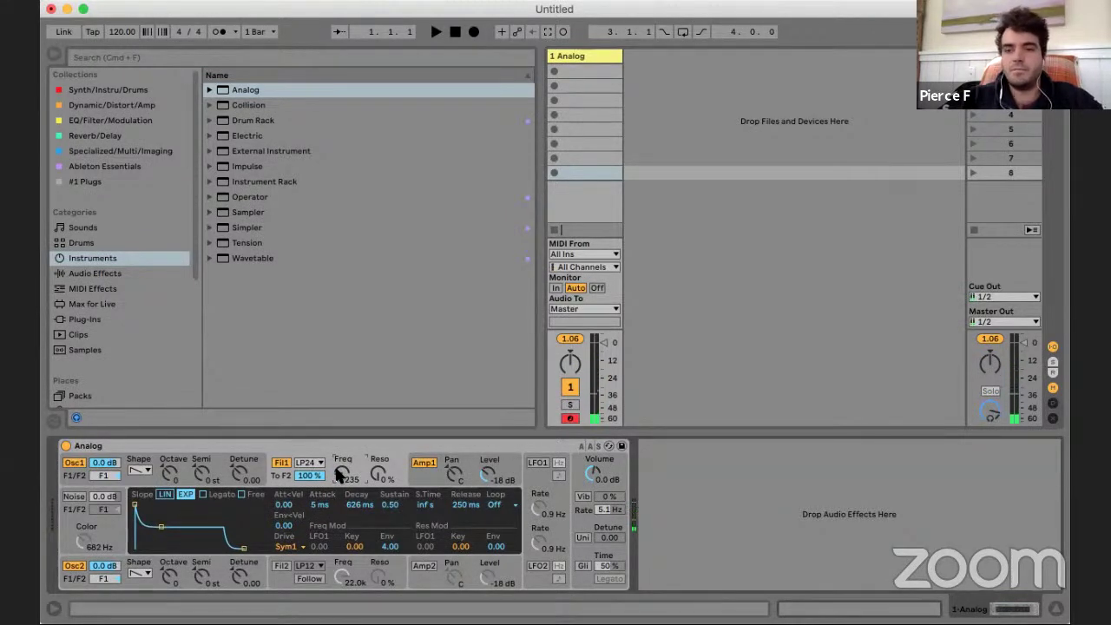
- Add the Operator and Wavetable instruments, each on its own new MIDI track beside the Analog track
click(288, 103)
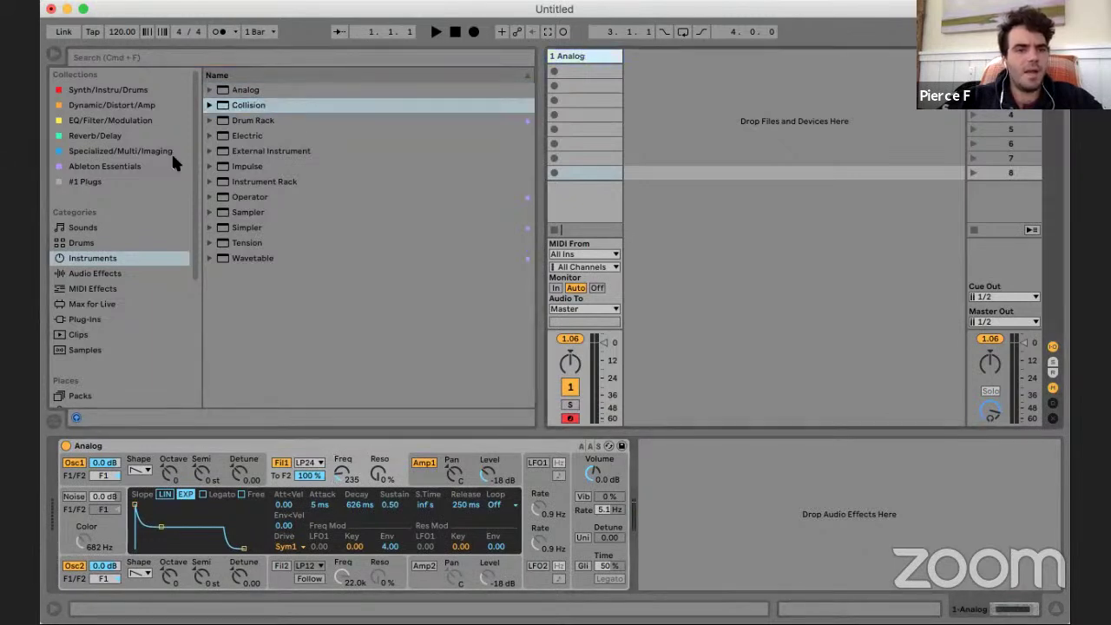
click(267, 150)
click(253, 168)
click(246, 197)
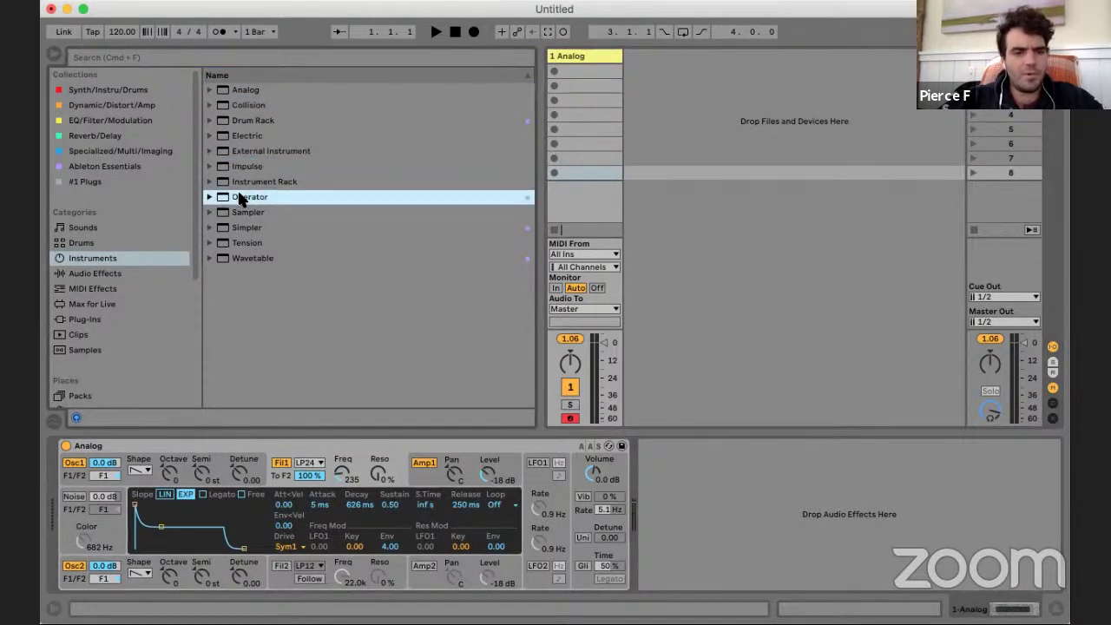
drag(648, 127, 646, 125)
click(272, 257)
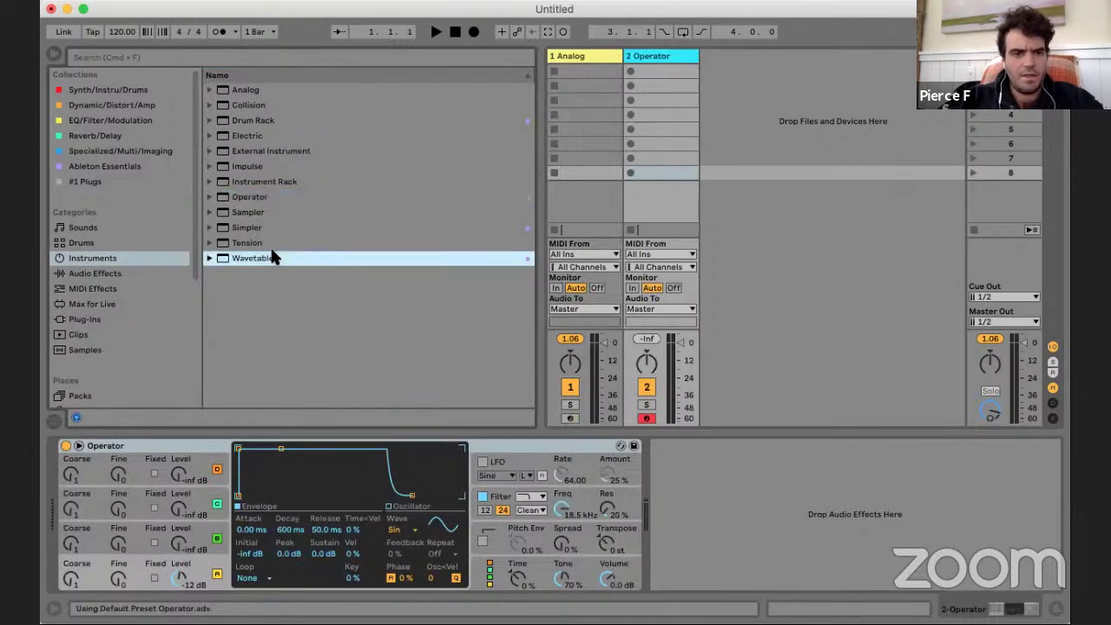
drag(257, 258, 801, 106)
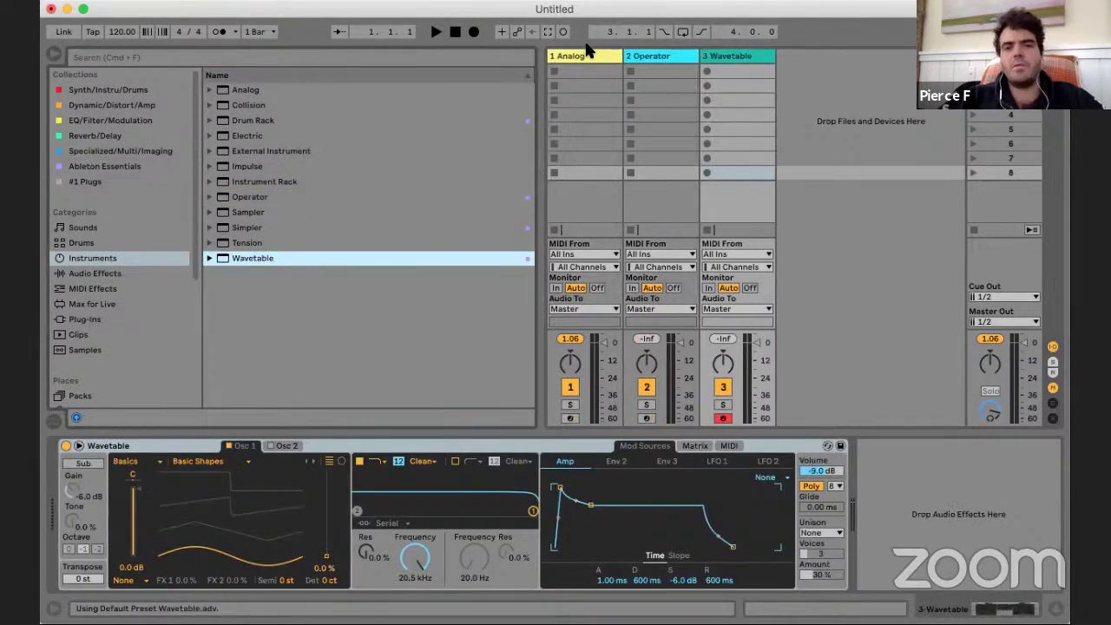
- Examine the instrument devices on the Analog, Operator and Wavetable tracks in turn
click(586, 58)
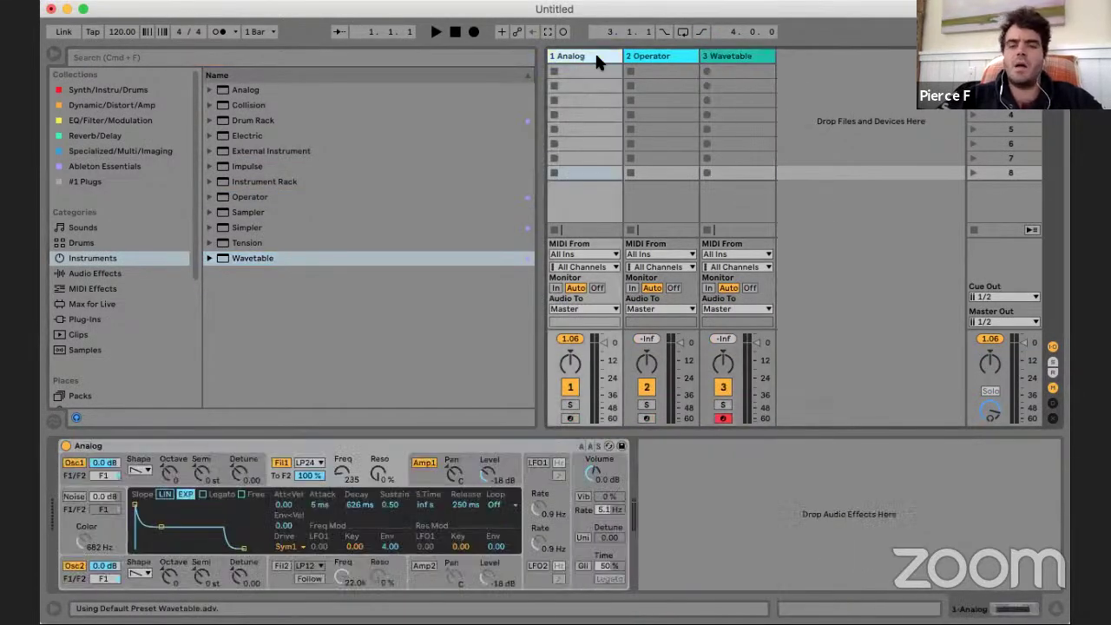
click(649, 55)
key(Left)
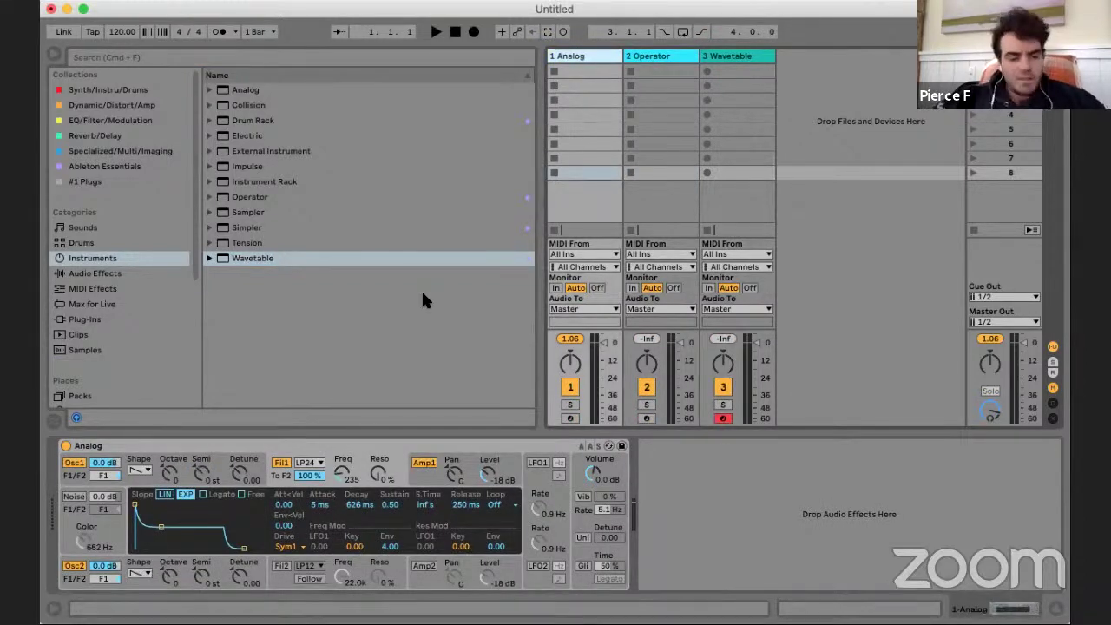
click(641, 56)
click(114, 450)
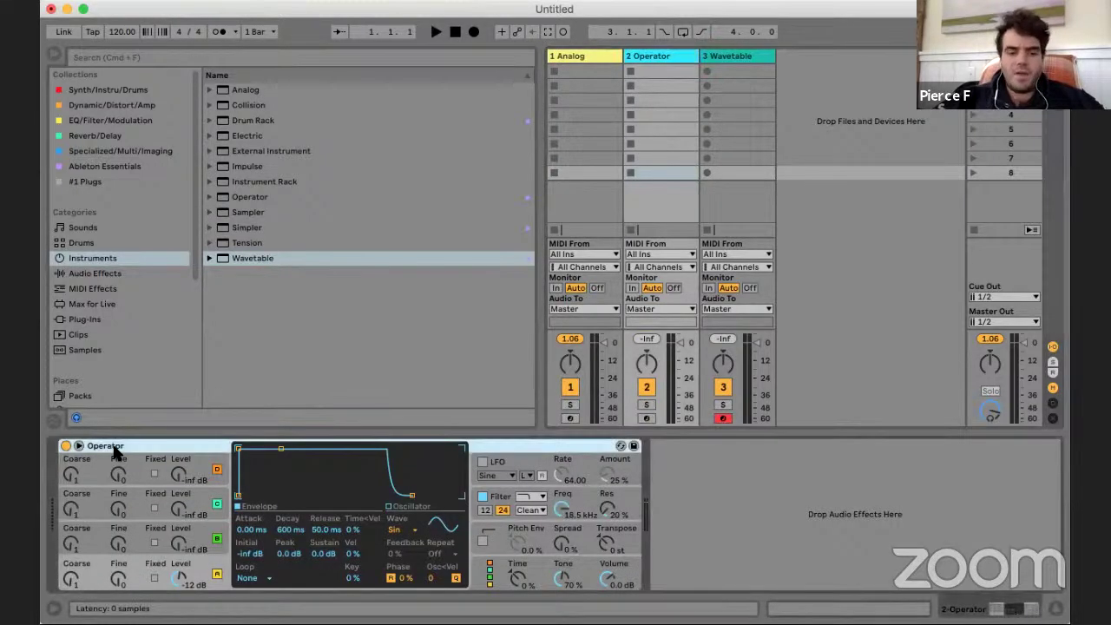
click(730, 56)
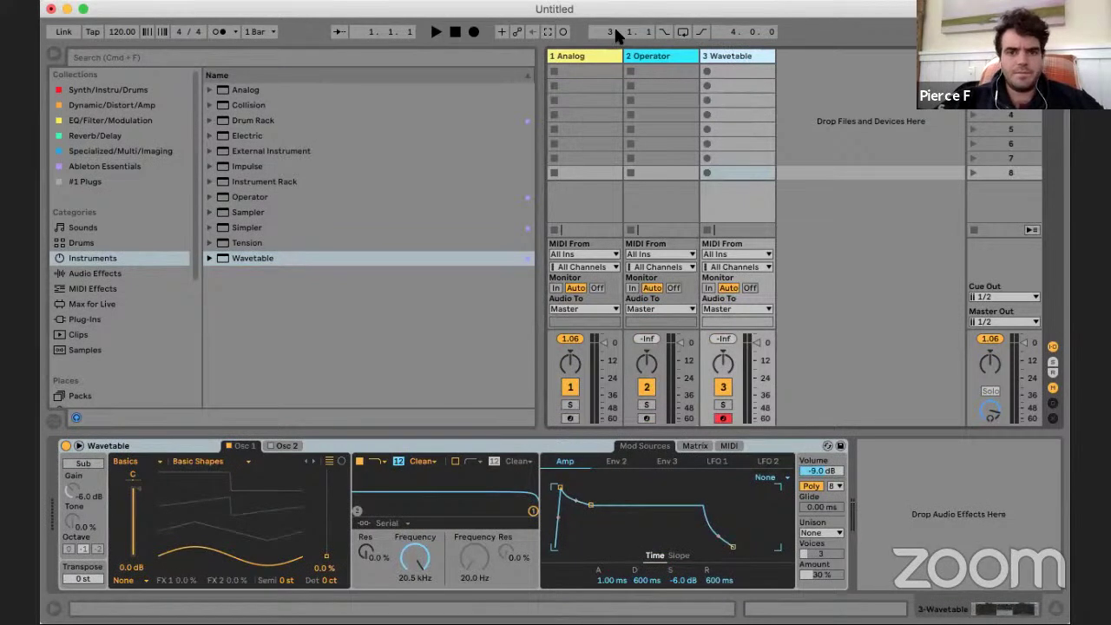
- Raise the Filter 1 frequency of the Analog instrument to 22.0k
click(568, 55)
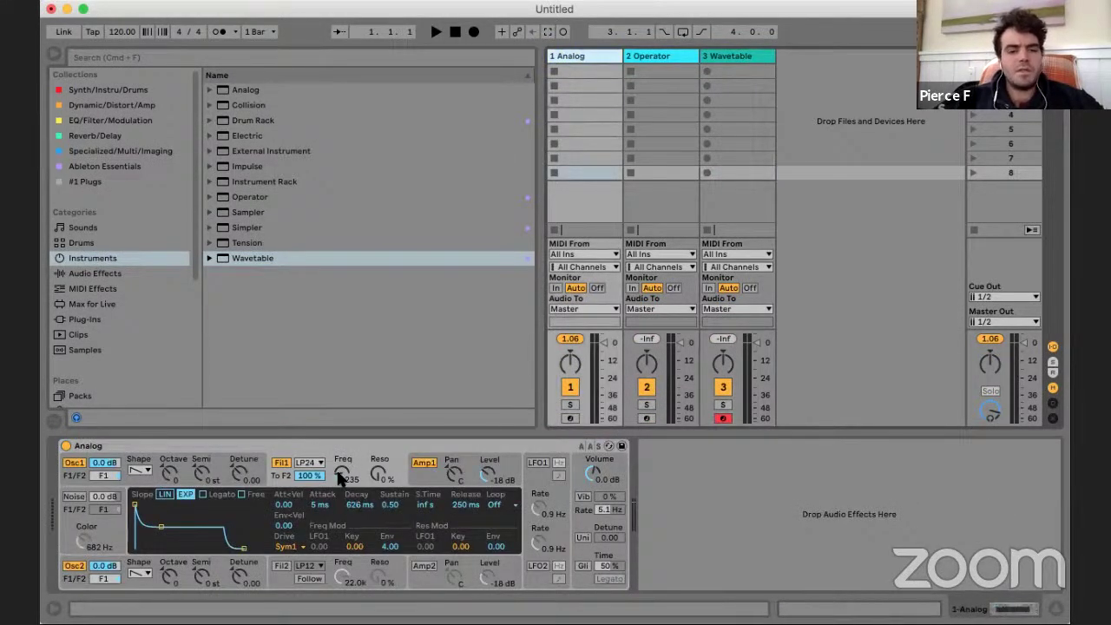
drag(338, 475, 338, 399)
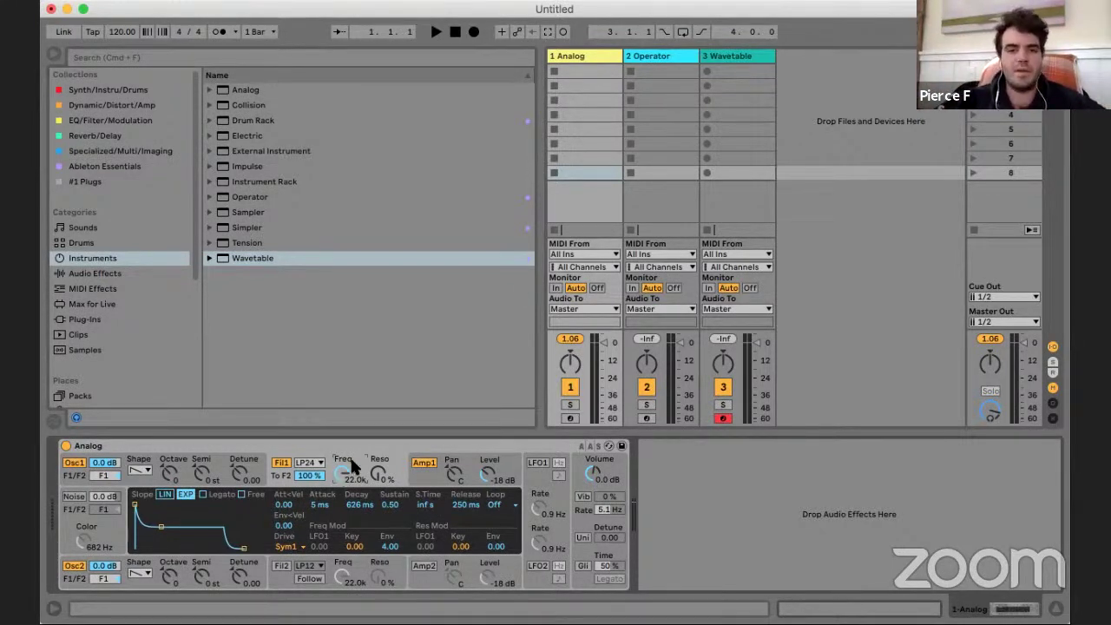
- View the Operator track's device, return to the Analog track and arm it for recording
click(640, 55)
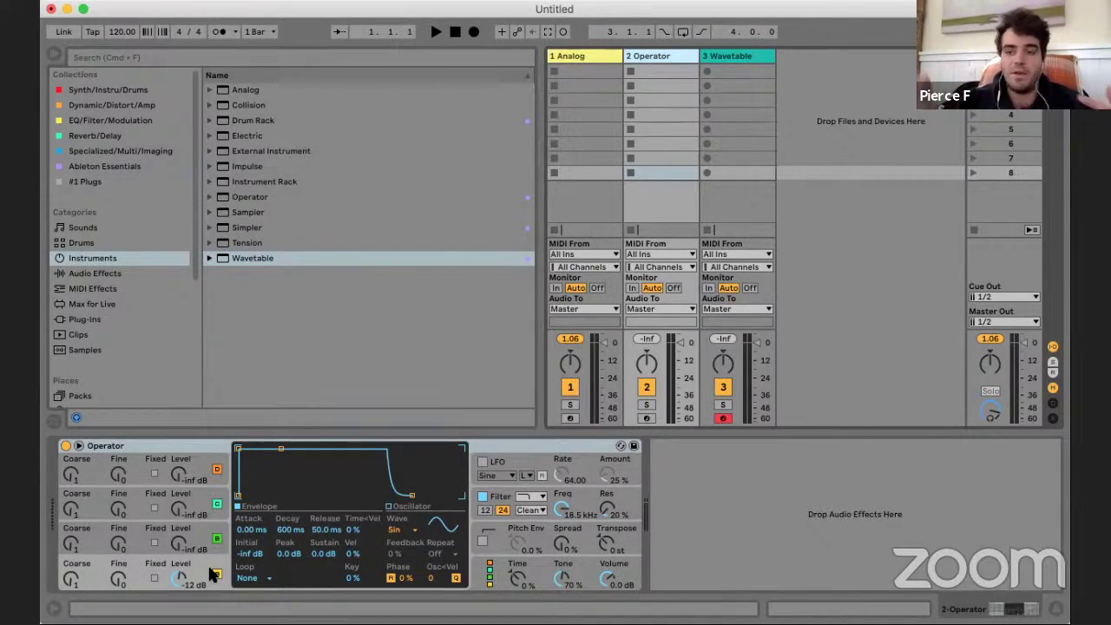
click(595, 57)
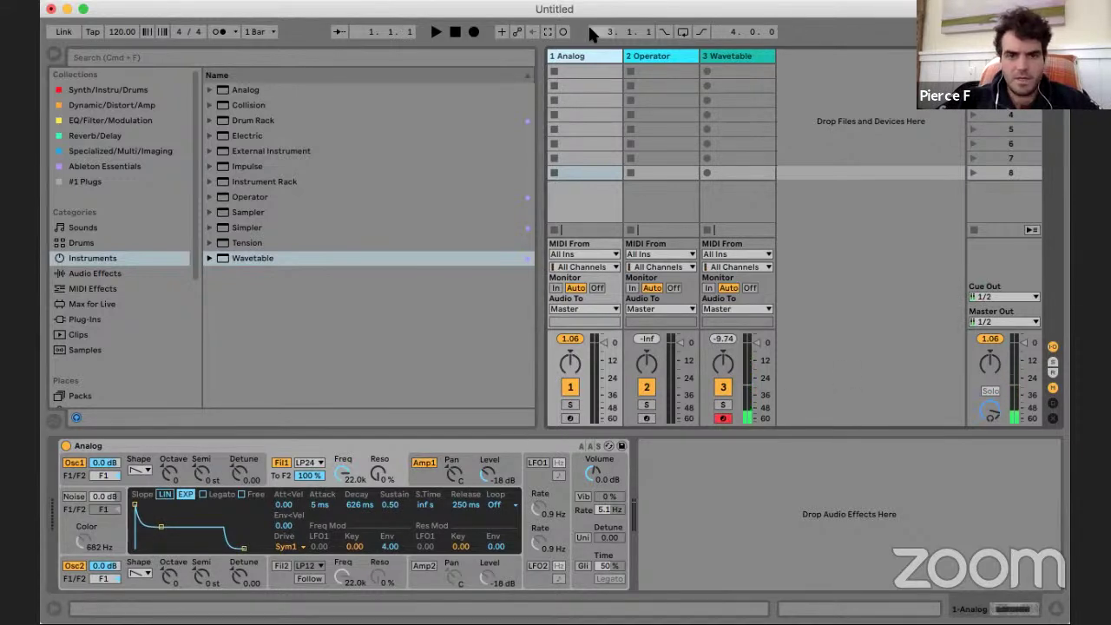
click(582, 56)
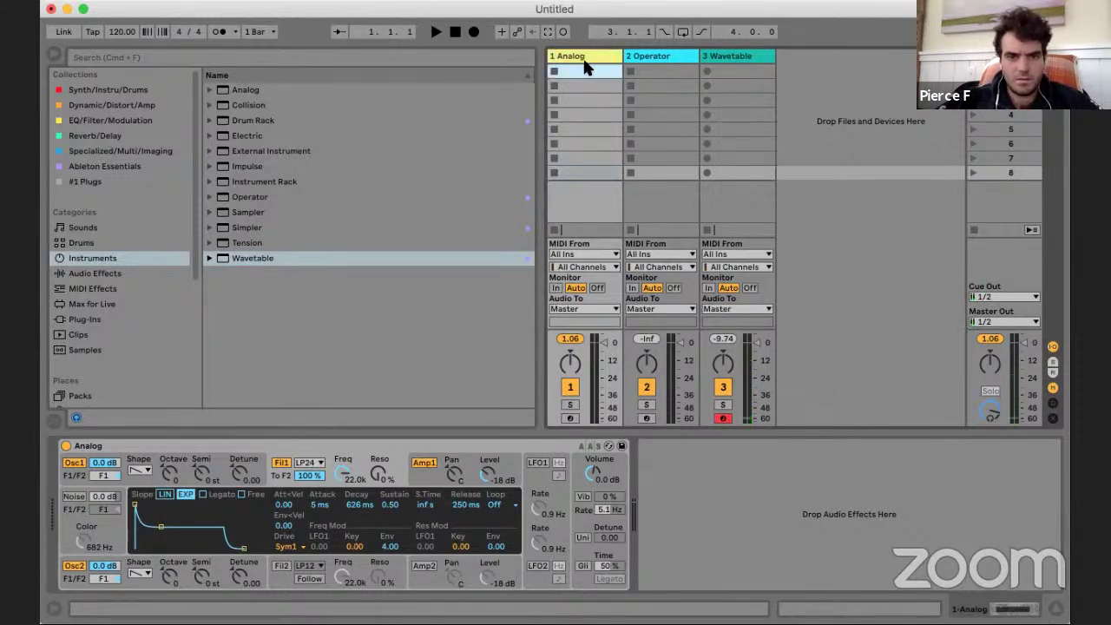
click(569, 418)
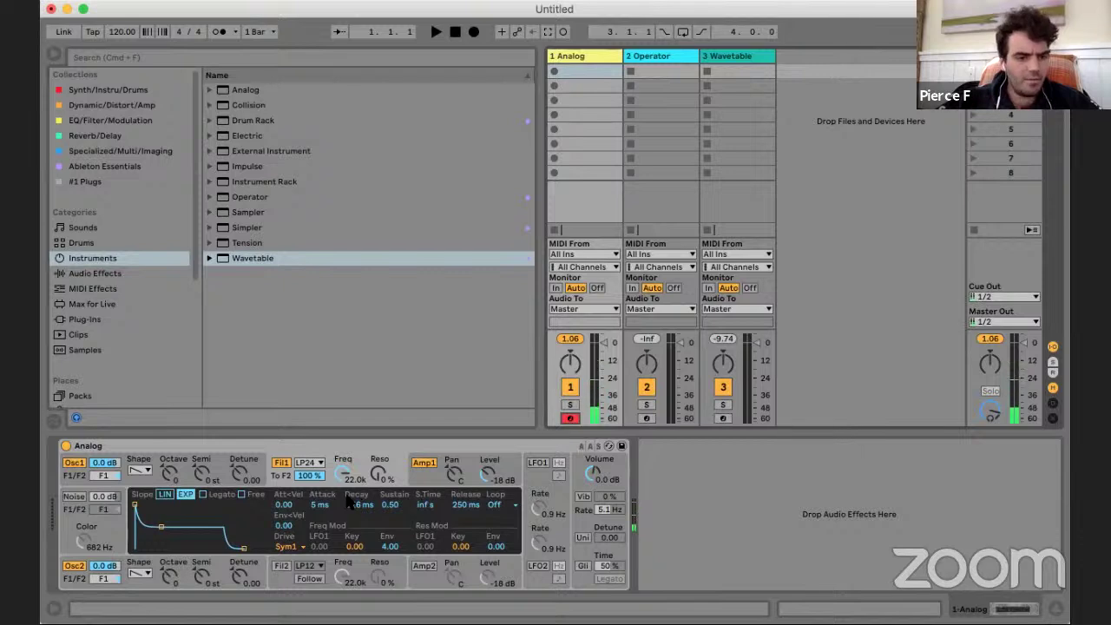
- Turn on Analog's Filter 2 and Amp 2 and tune Oscillator 2 to octave -1 and 7 semitones
click(284, 563)
click(427, 563)
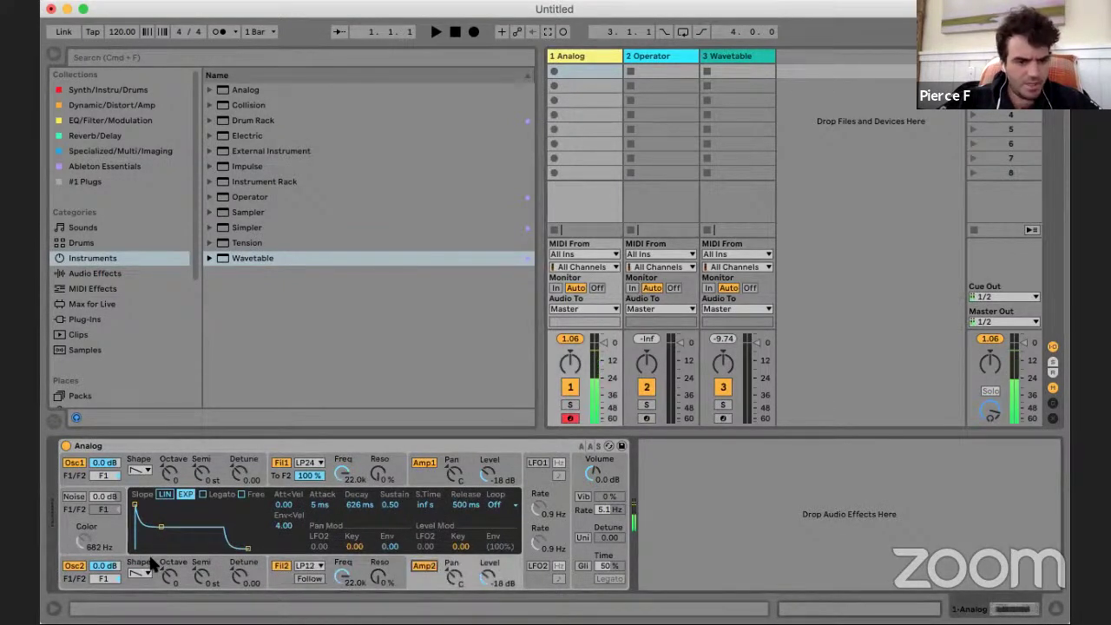
click(111, 581)
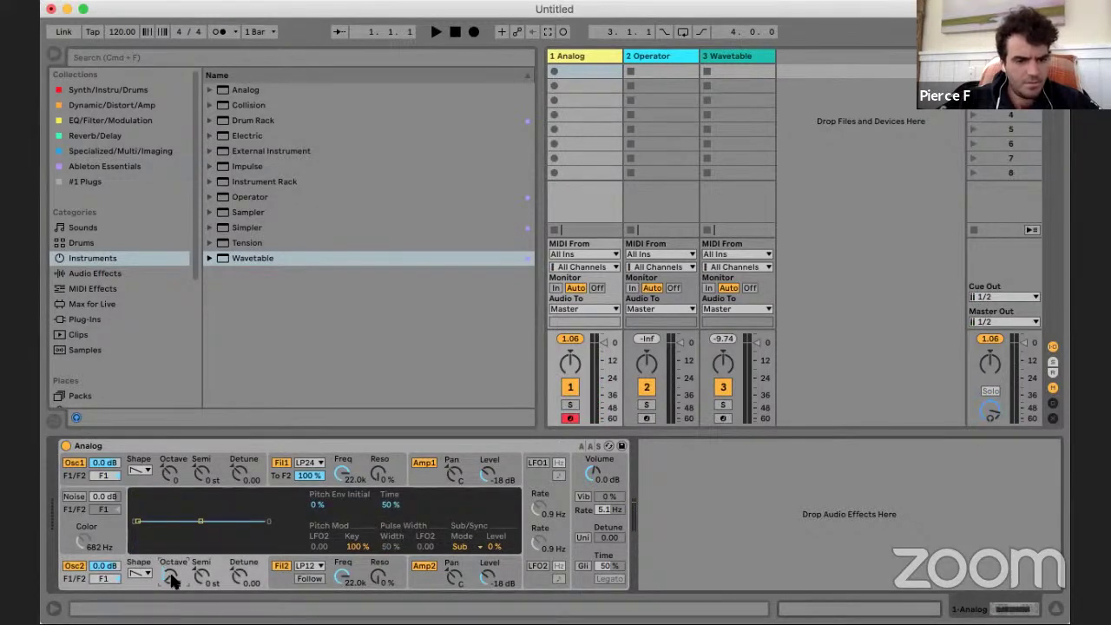
key(z)
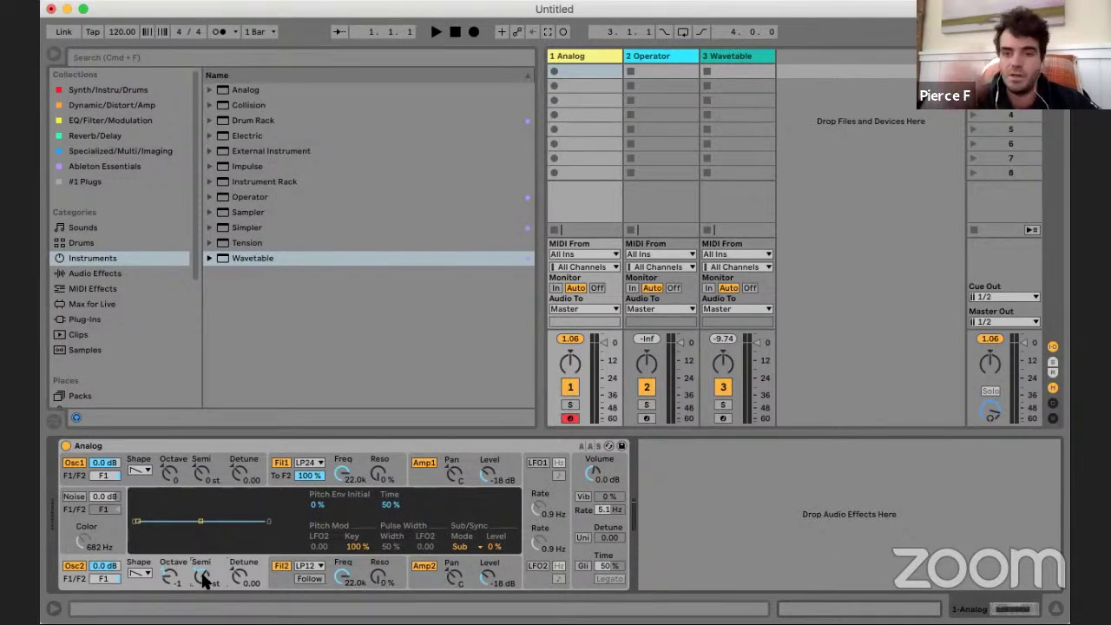
click(342, 475)
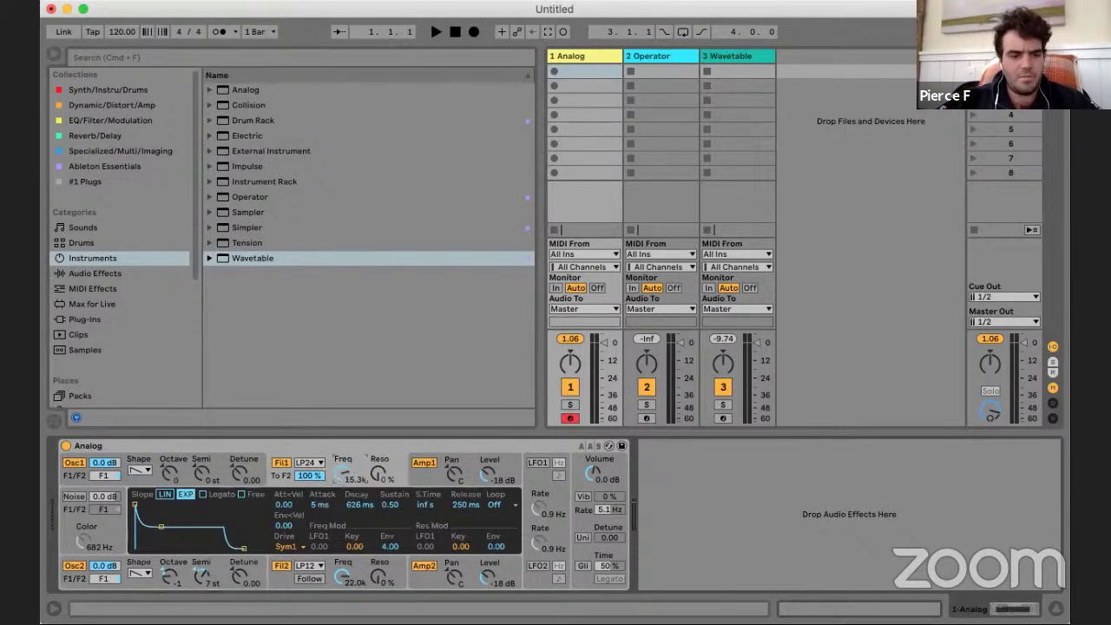
- Display Analog's Oscillator 1 settings and turn off Filter 2 and Amp 2
click(213, 459)
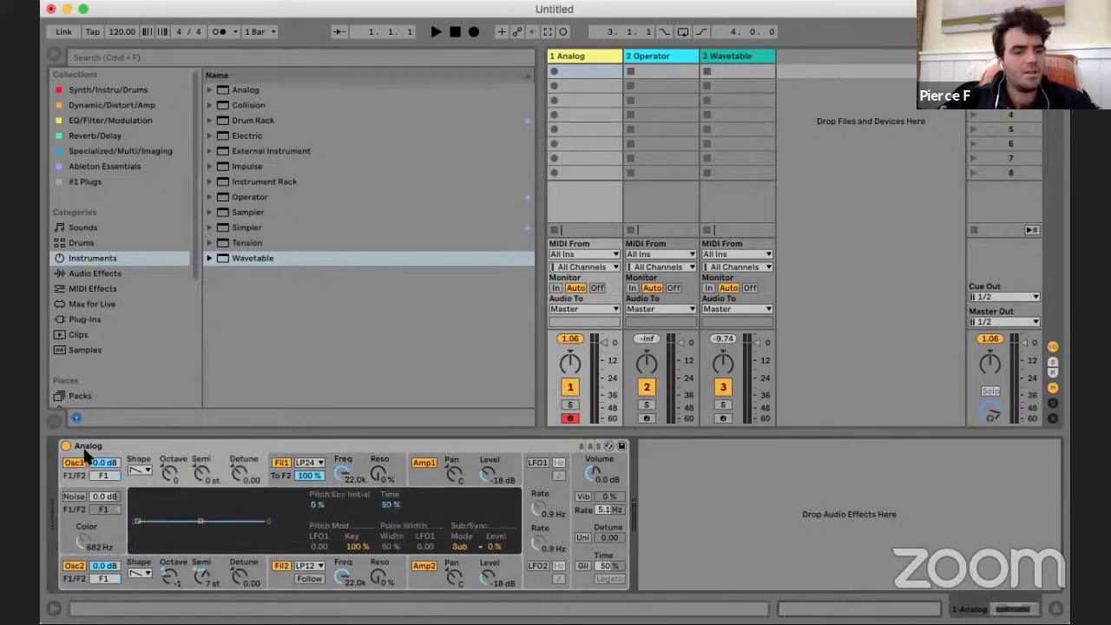
click(282, 567)
click(424, 565)
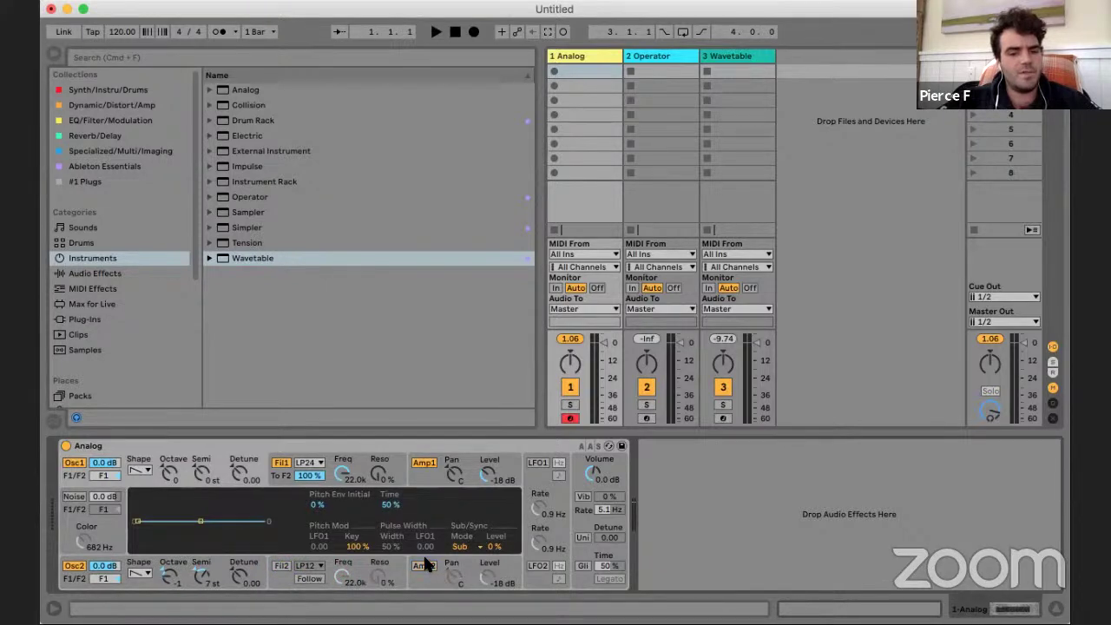
- Lower Analog's Filter 1 frequency to 323 and display Amp 1's envelope settings
click(424, 565)
drag(343, 473, 343, 502)
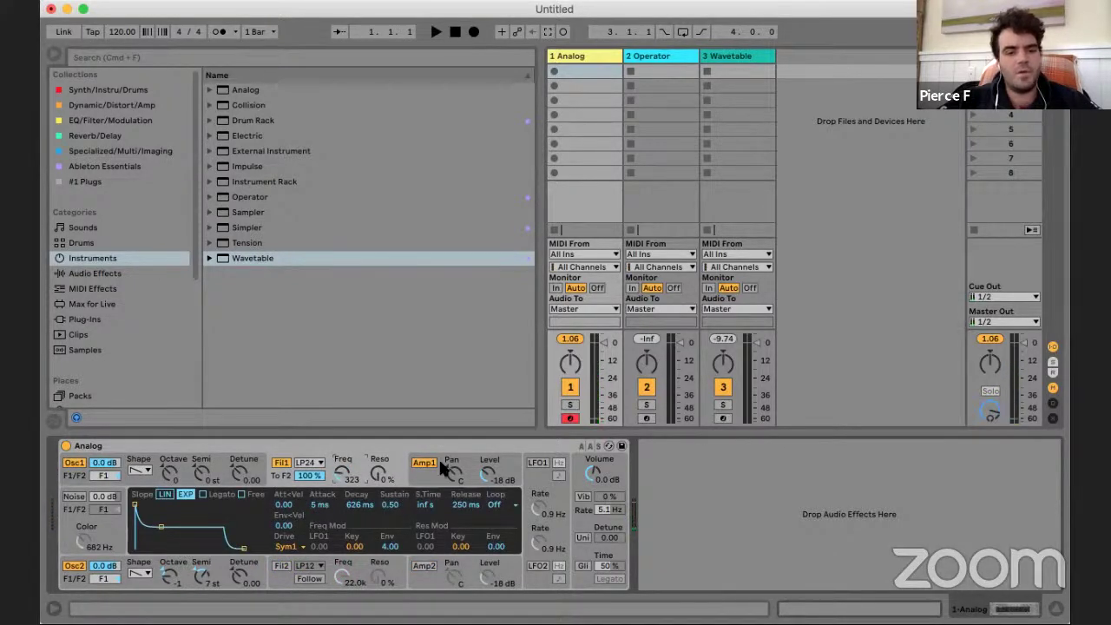
click(472, 463)
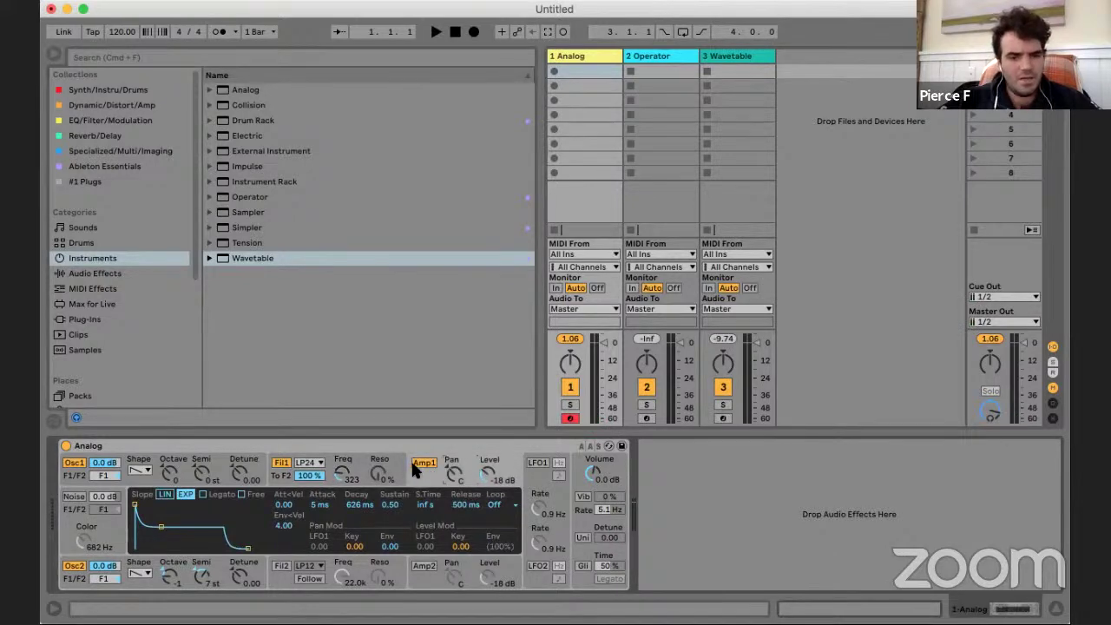
- Display Analog's global settings and try different quick routings, ending with Filter 1 feeding Filter 2 at 100 % into Amp 2
click(558, 488)
click(570, 471)
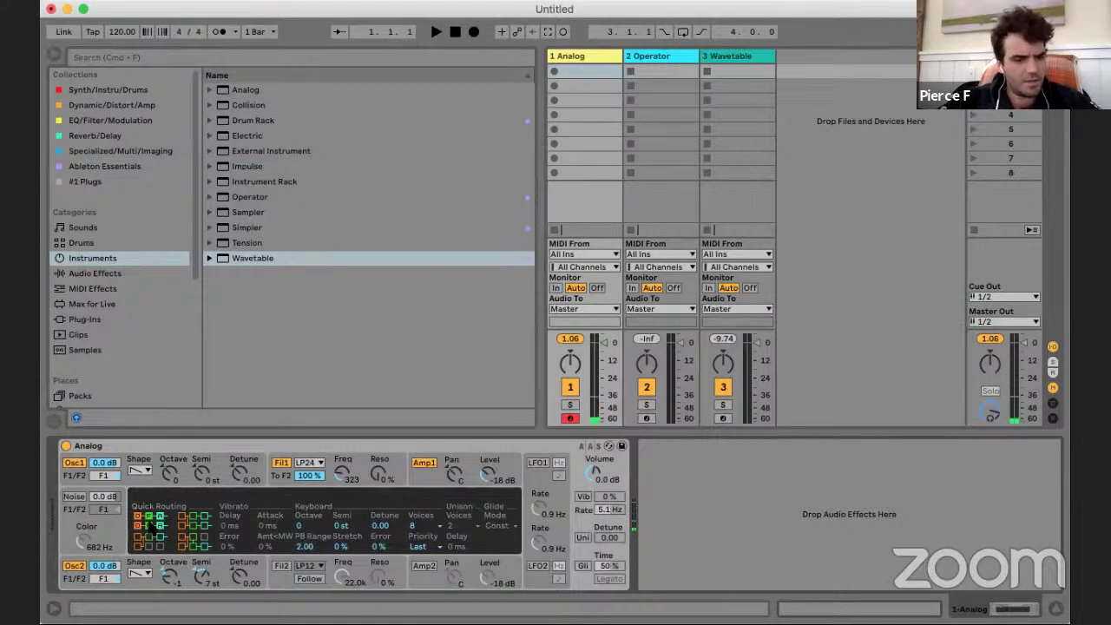
click(138, 530)
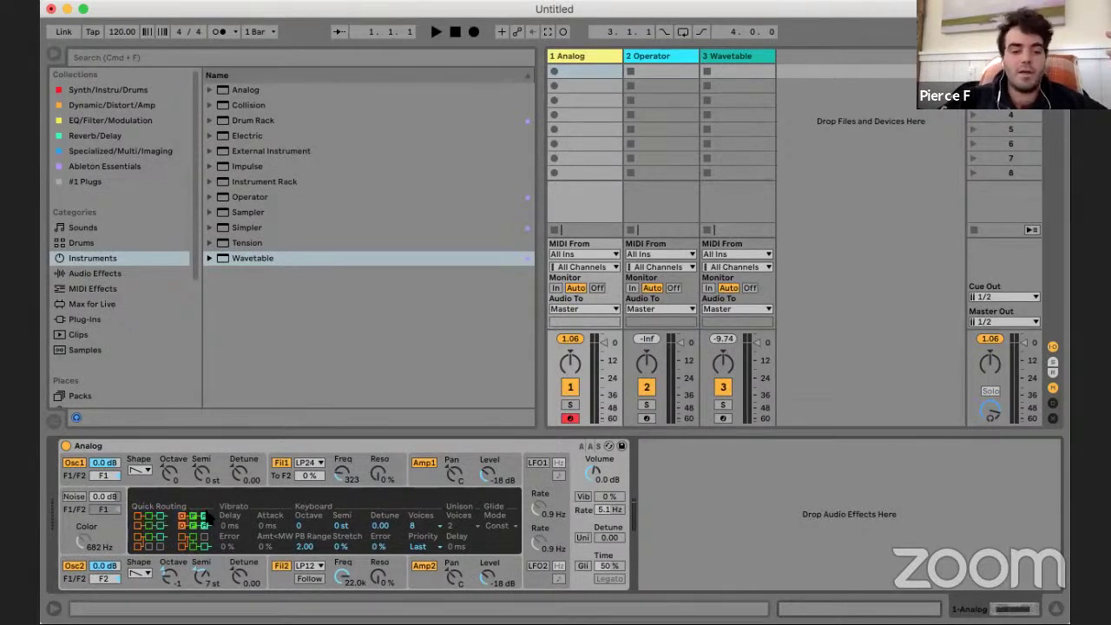
click(152, 541)
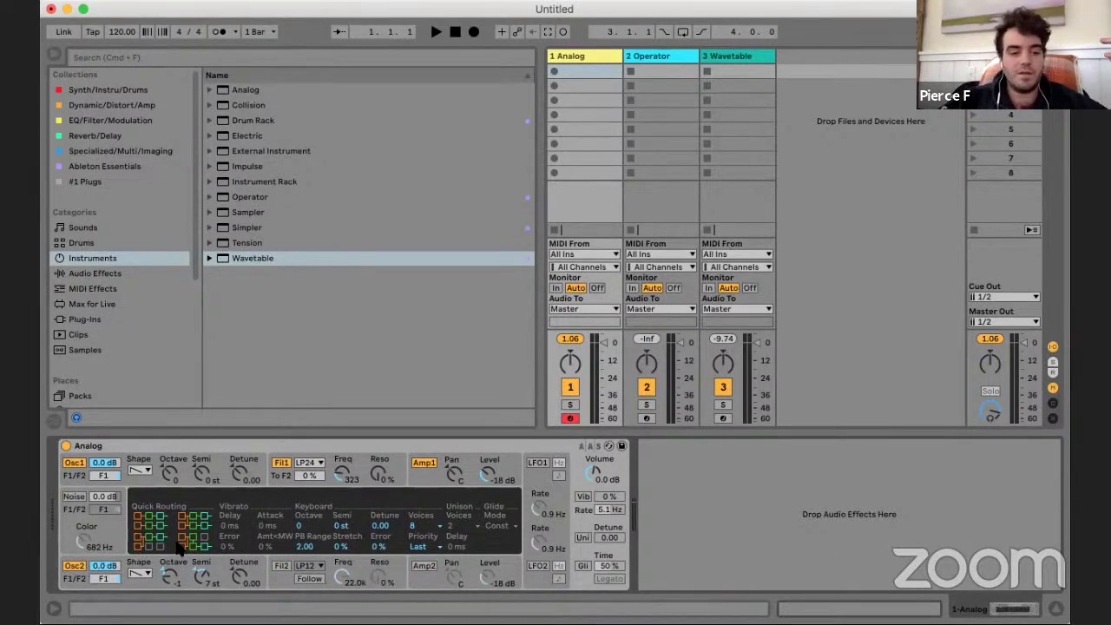
click(192, 547)
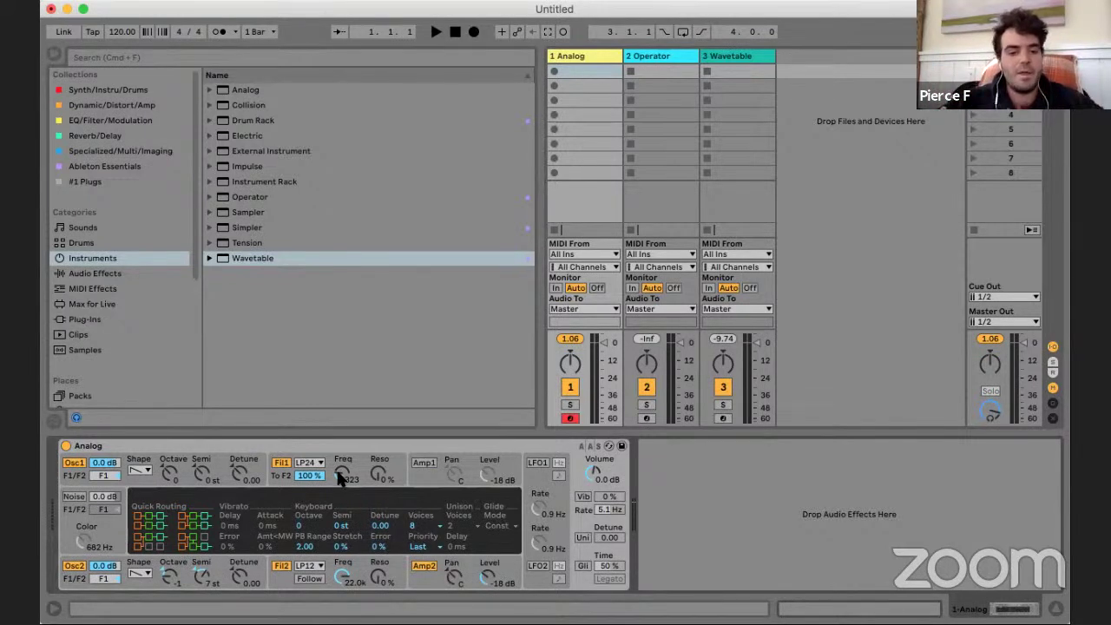
- Turn Analog's Amp 2 off and Amp 1 on, switching Filter 2 off and back on
click(280, 566)
click(424, 565)
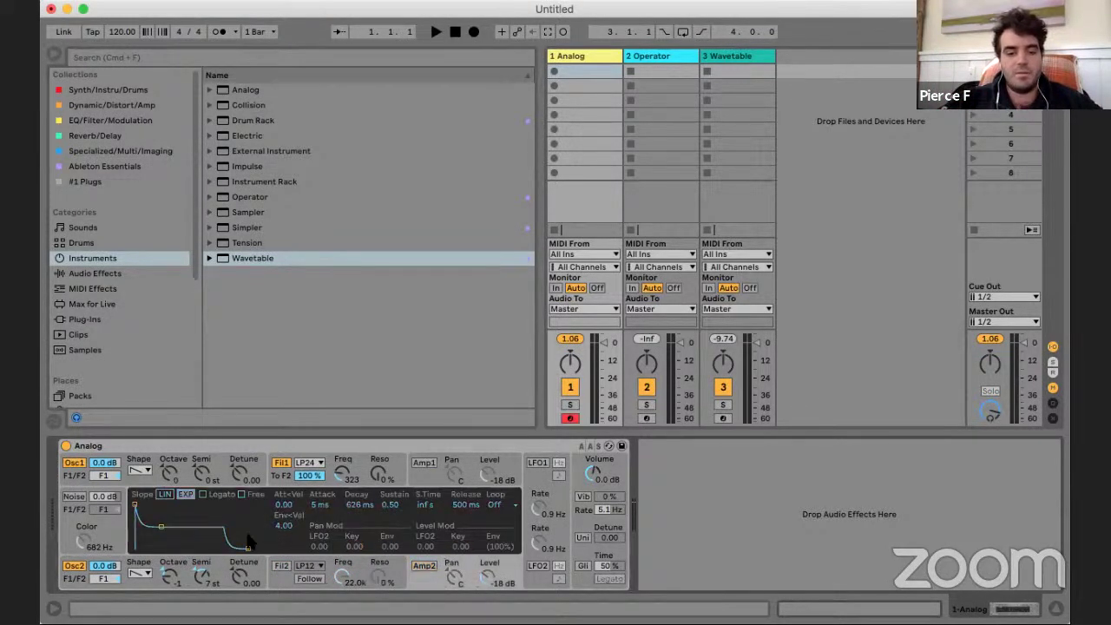
click(280, 565)
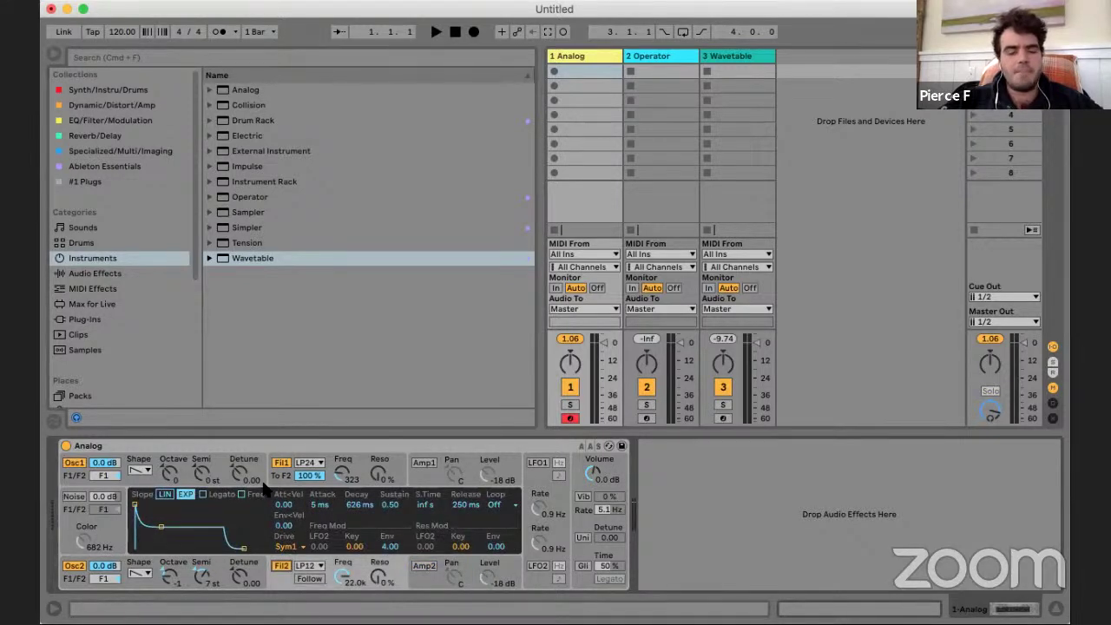
click(423, 462)
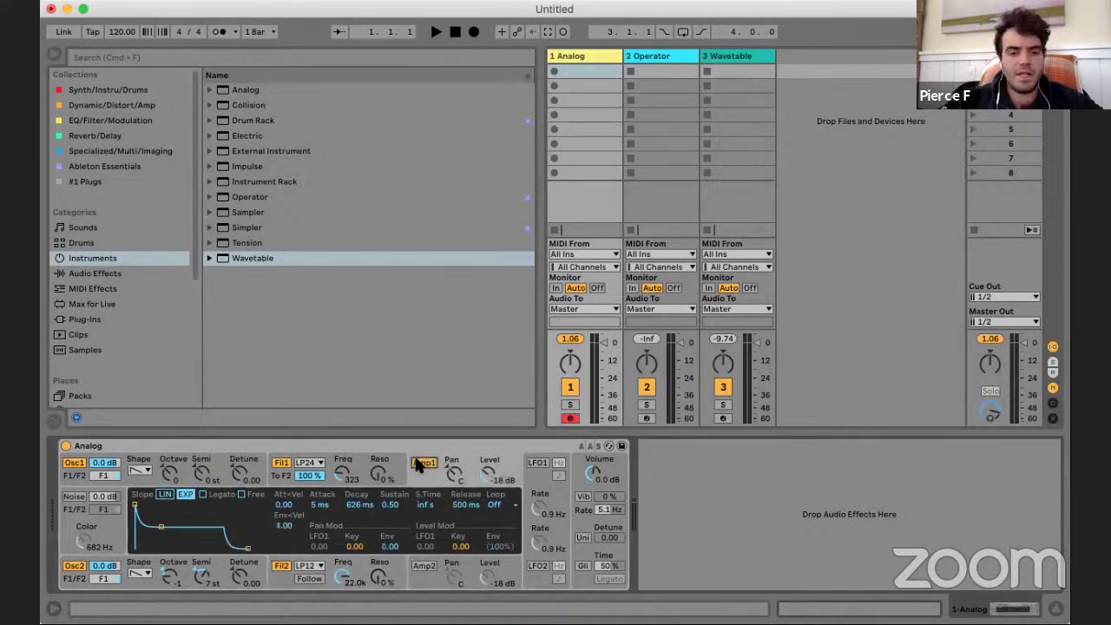
- Turn on Amp 2 and pan it to 50L, and pan Amp 1 to 50R
click(423, 565)
drag(459, 576, 459, 612)
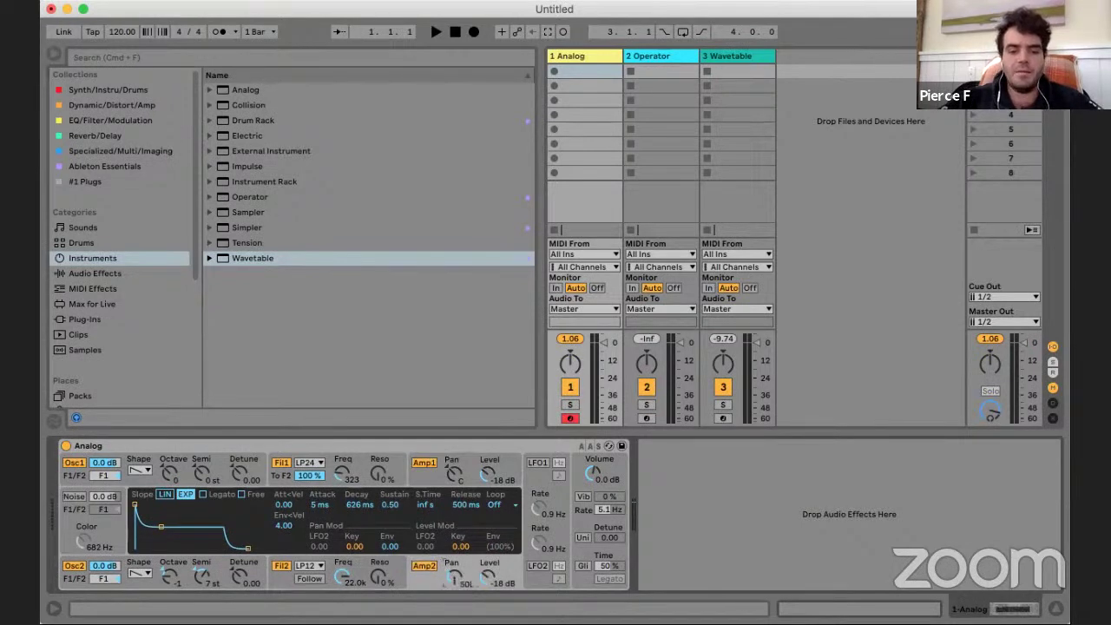
drag(456, 475, 456, 434)
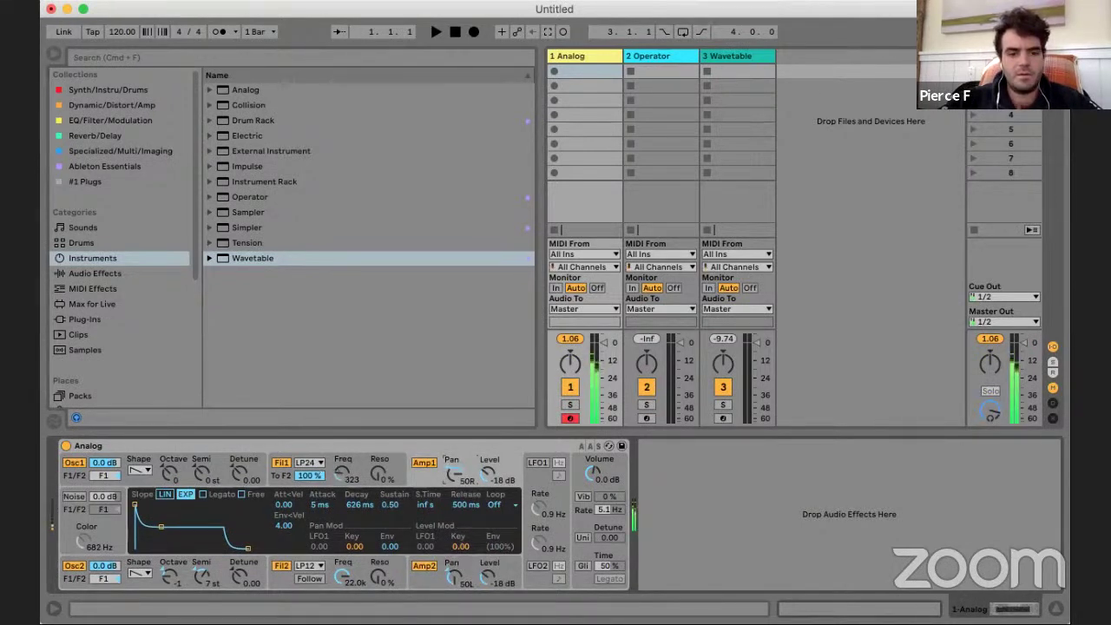
- Adjust Analog's filter frequencies, setting Filter 1 to 8.6k and Filter 2 to 5.4k
drag(340, 471, 340, 434)
drag(343, 571, 343, 622)
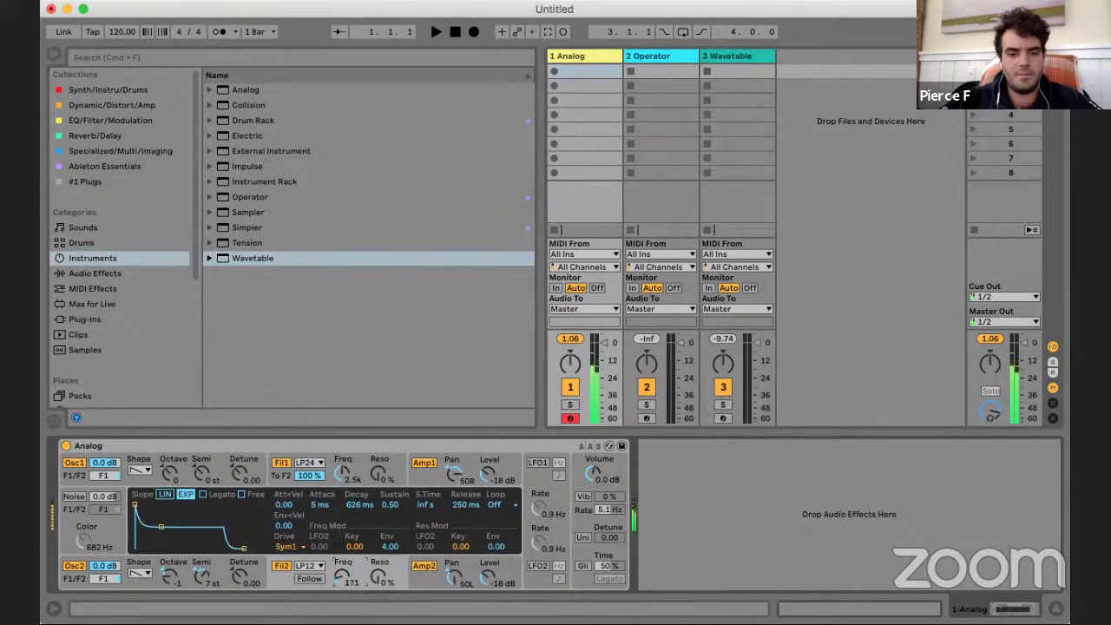
drag(343, 476, 343, 467)
drag(345, 576, 346, 566)
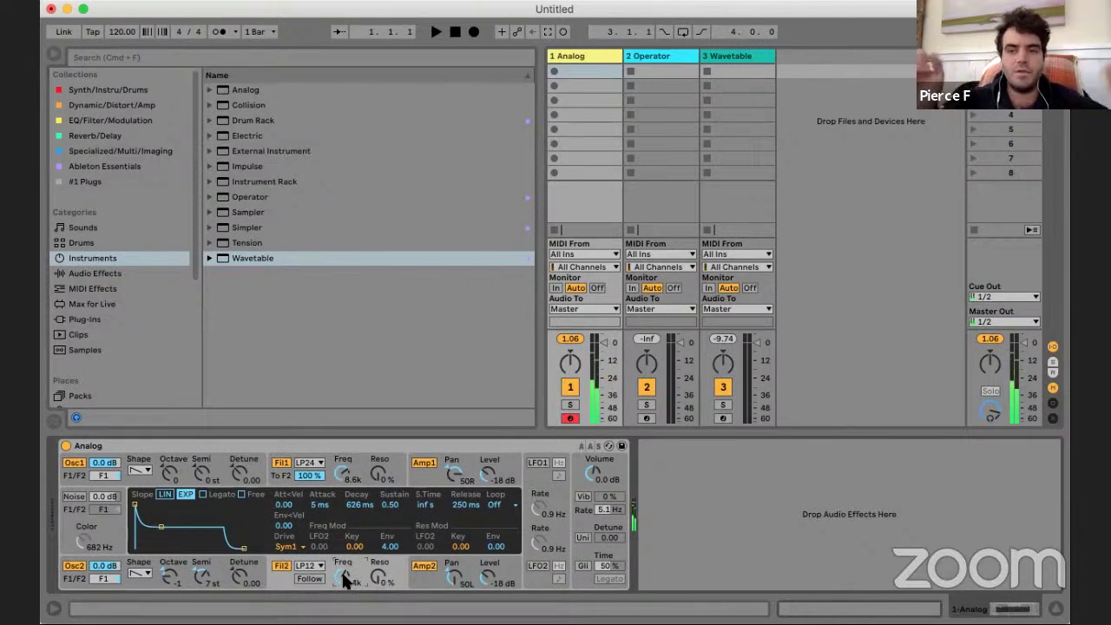
- Raise Oscillator 2's octave to 3 and lower Filter 2's frequency to 640
click(170, 575)
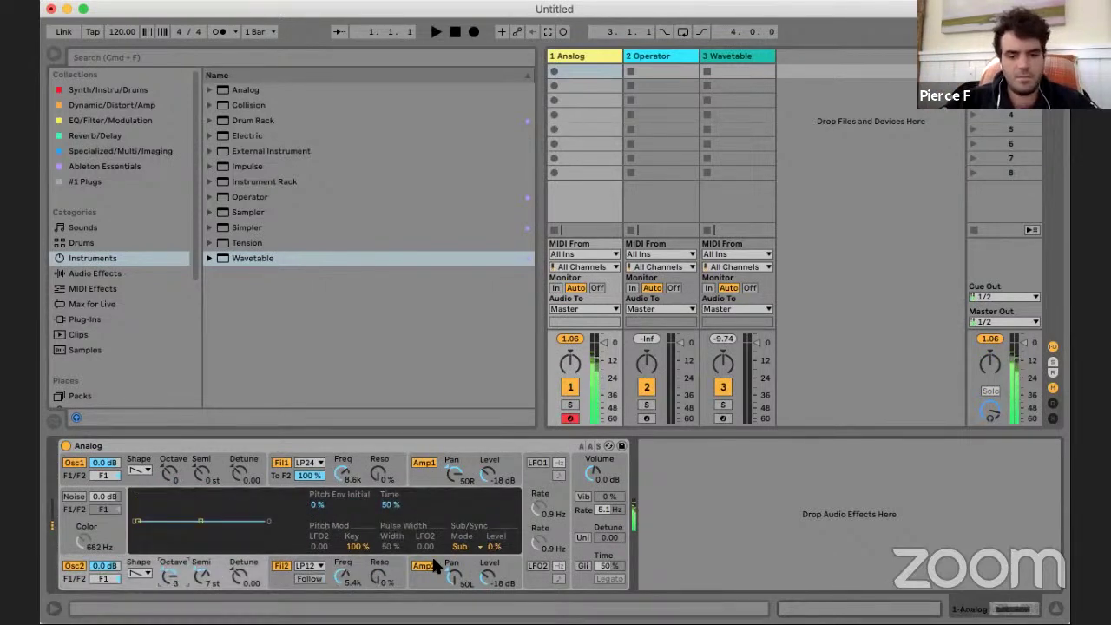
drag(341, 576, 340, 592)
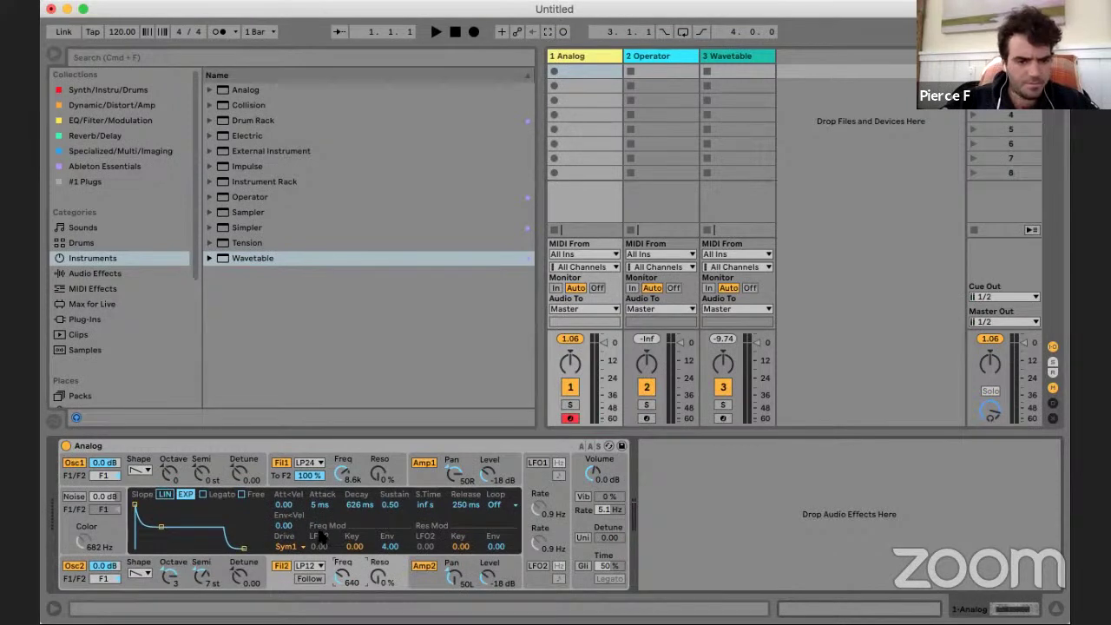
- Set Filter 2 to frequency 280 and resonance 63 %, with Env<Vel at 8.00, a longer attack and a 15.0 s decay
drag(286, 525, 286, 525)
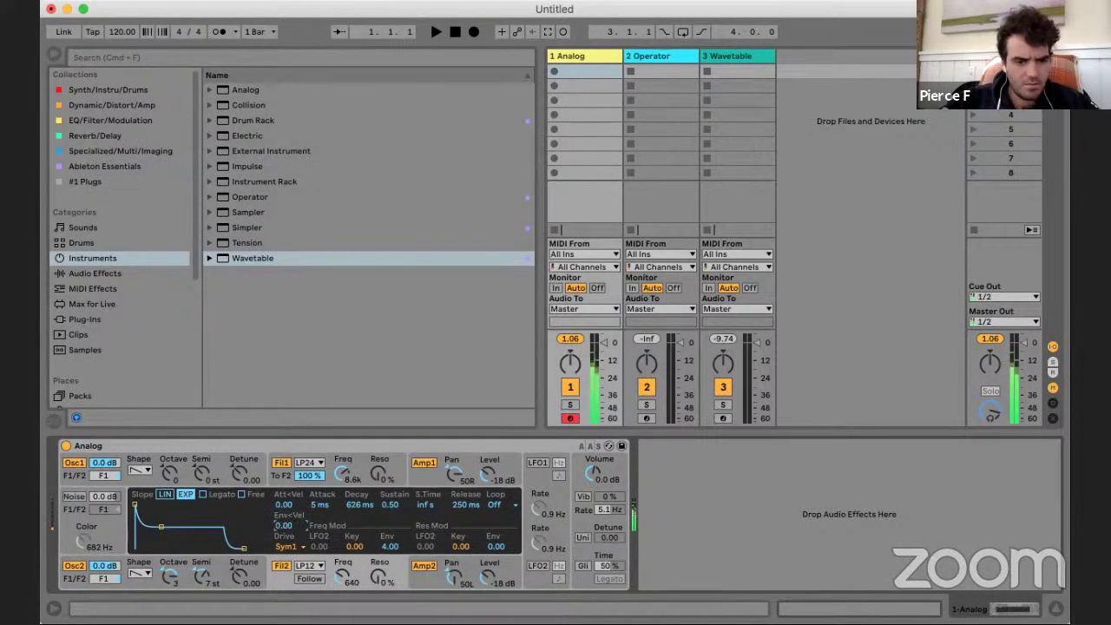
drag(345, 577, 372, 503)
drag(371, 573, 357, 469)
drag(321, 504, 321, 473)
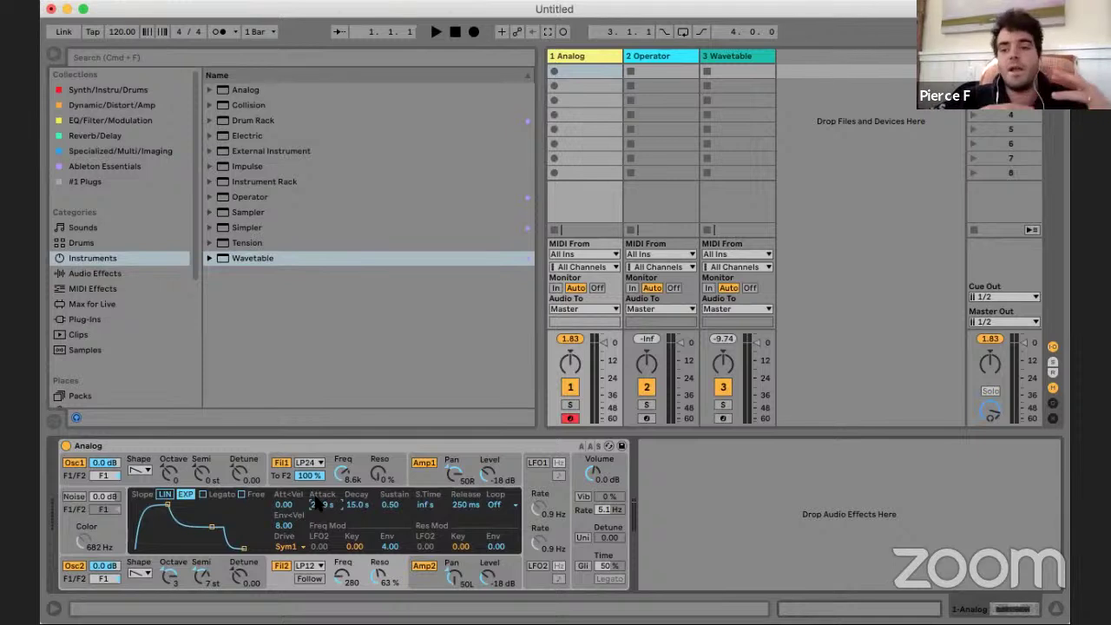
- Try sine and sawtooth on Analog's Oscillator 1, set its shape to noise, and turn on the Noise generator
click(167, 460)
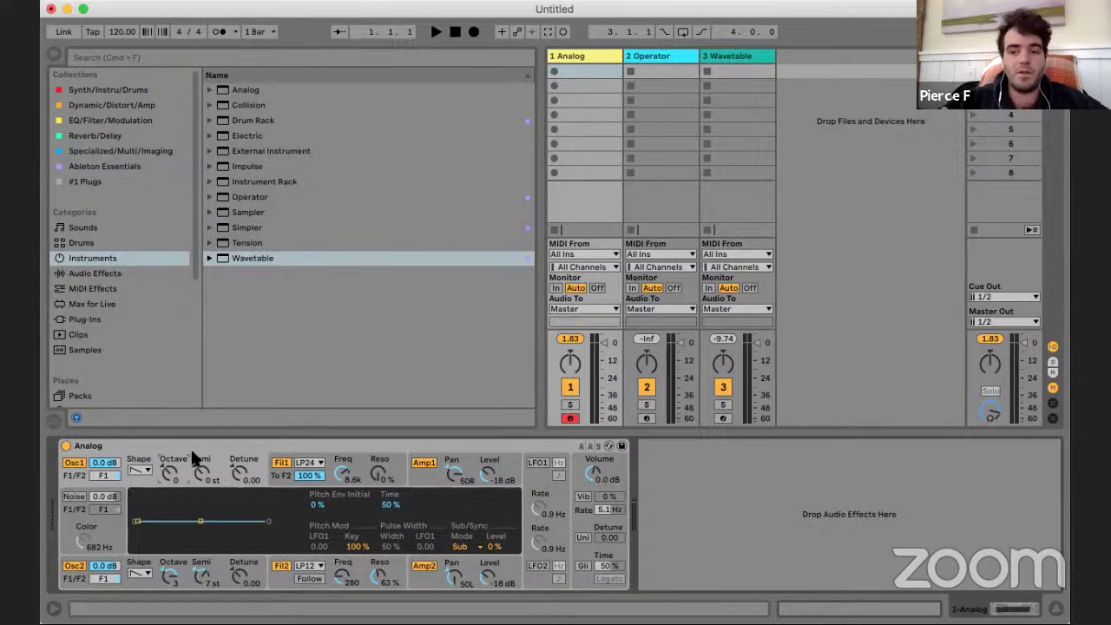
click(355, 458)
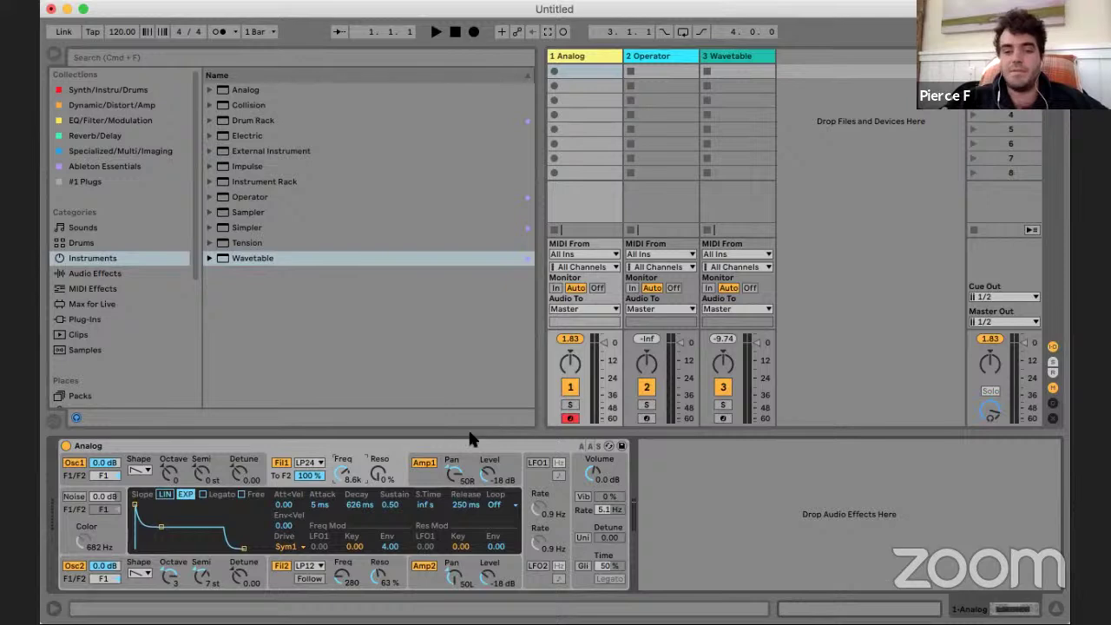
click(143, 471)
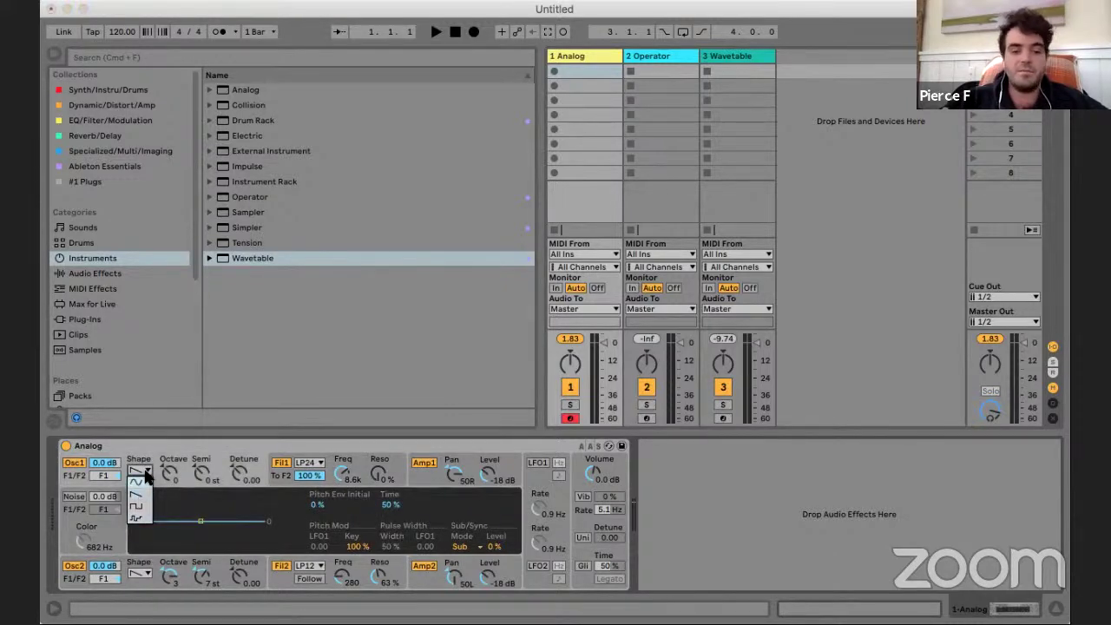
click(139, 483)
click(142, 471)
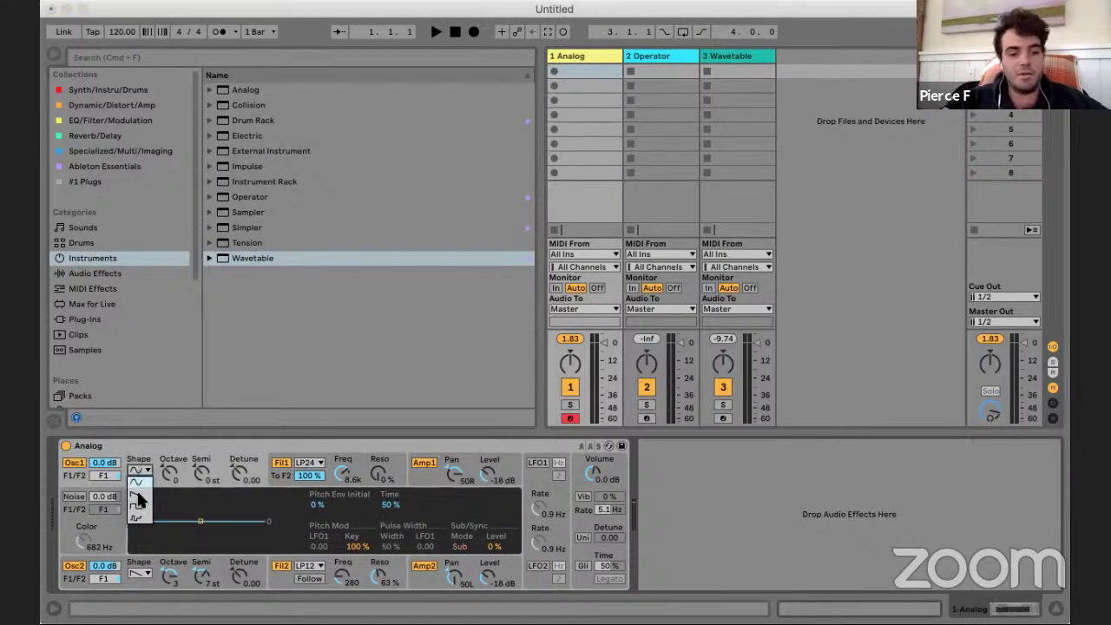
click(141, 494)
click(144, 473)
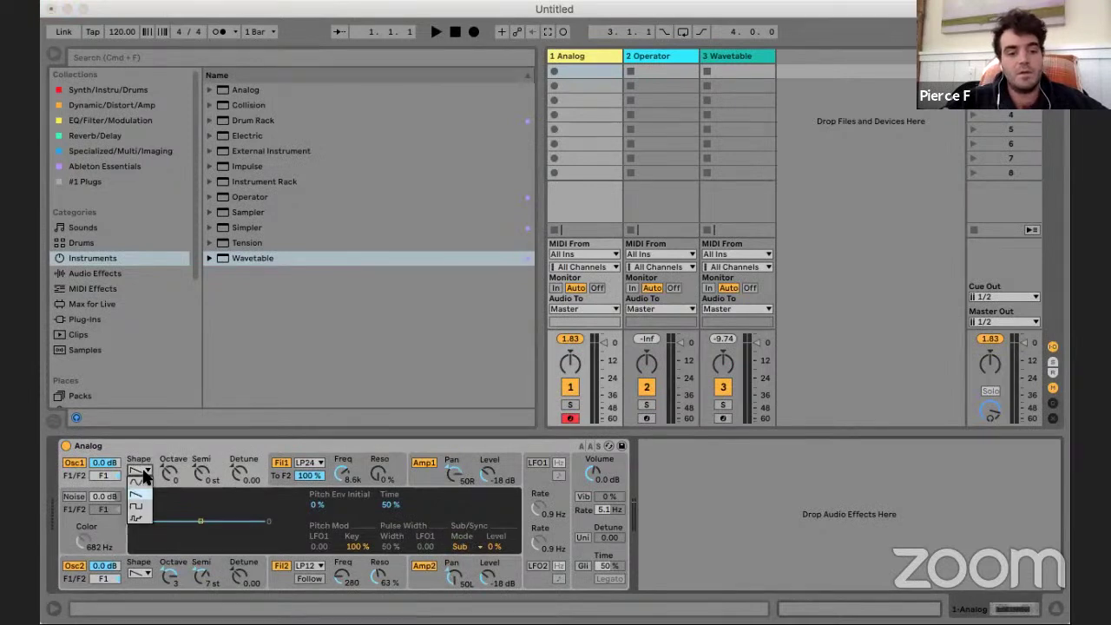
click(138, 518)
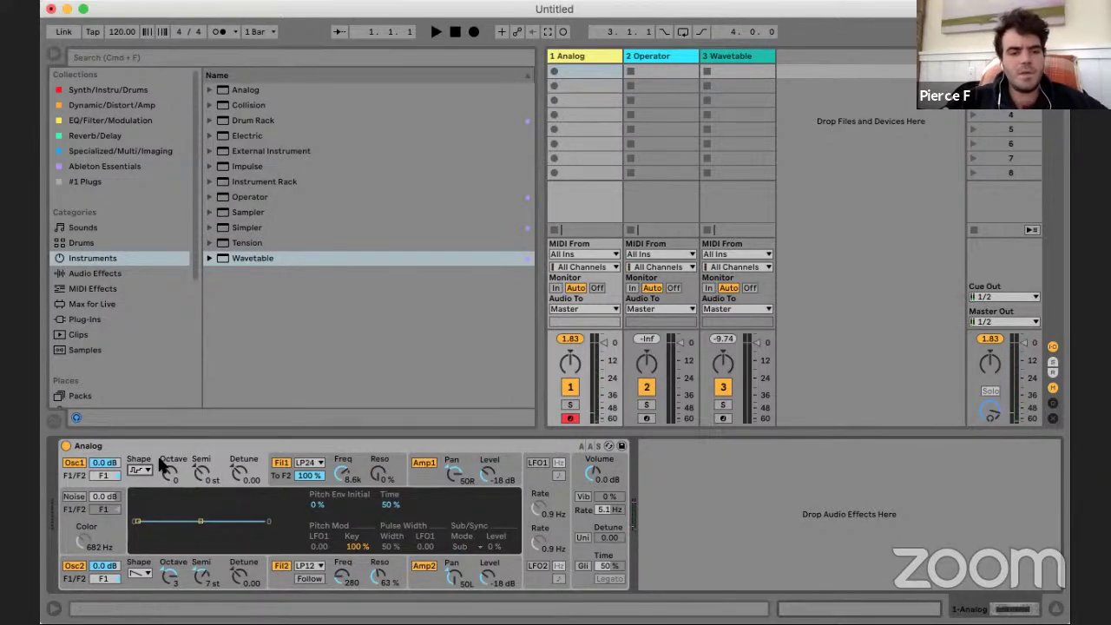
click(74, 498)
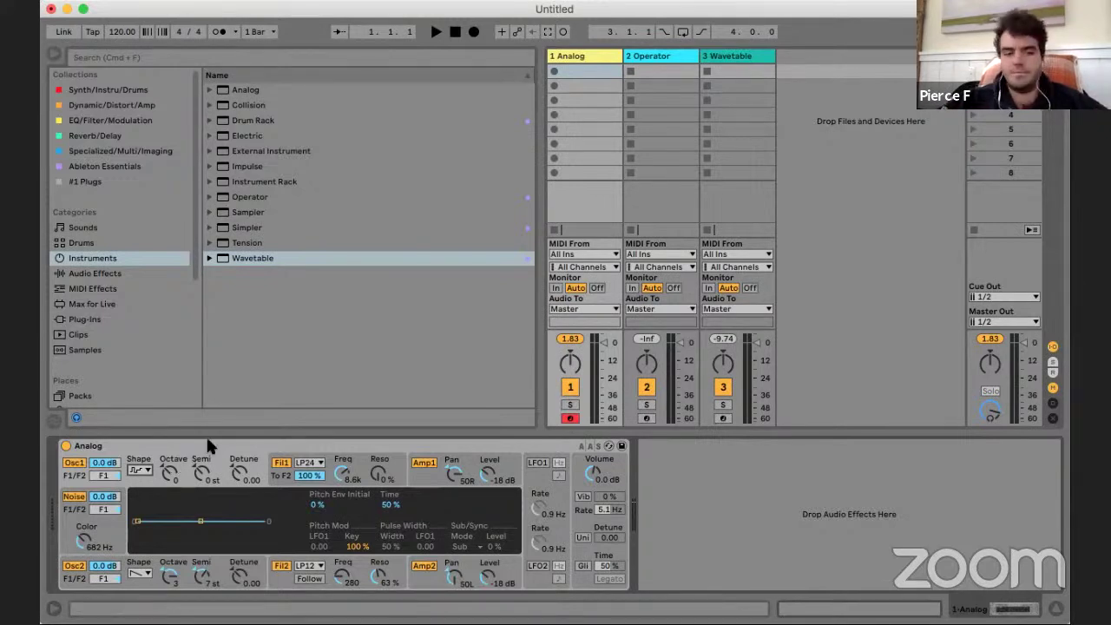
- Search the browser for "diva" and load the Diva plug-in onto a new track
key(super+f)
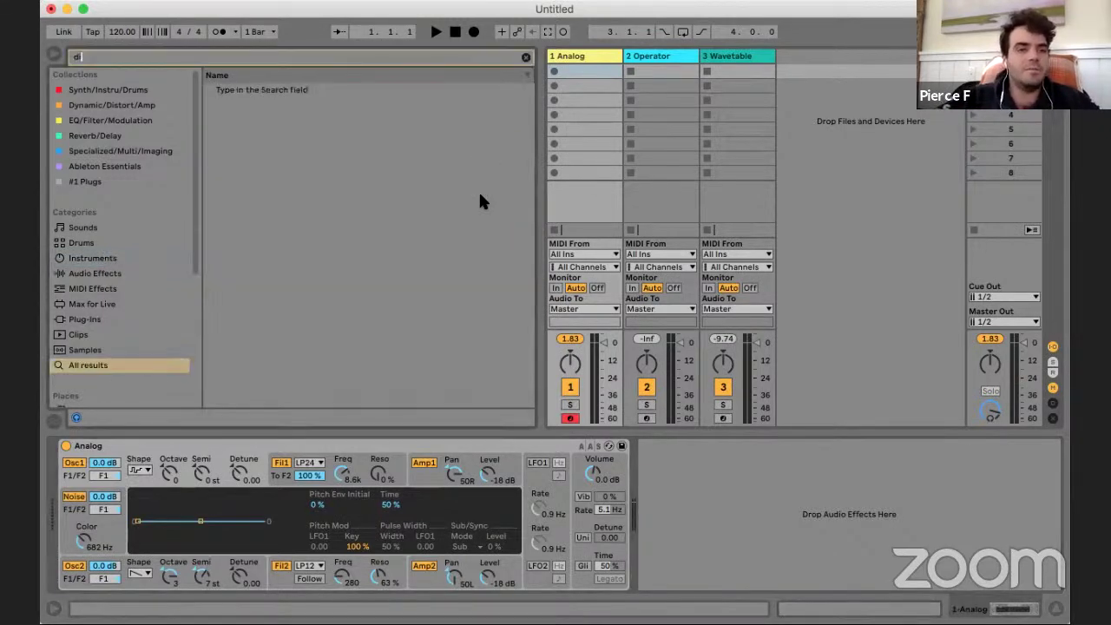
text(diva)
click(256, 385)
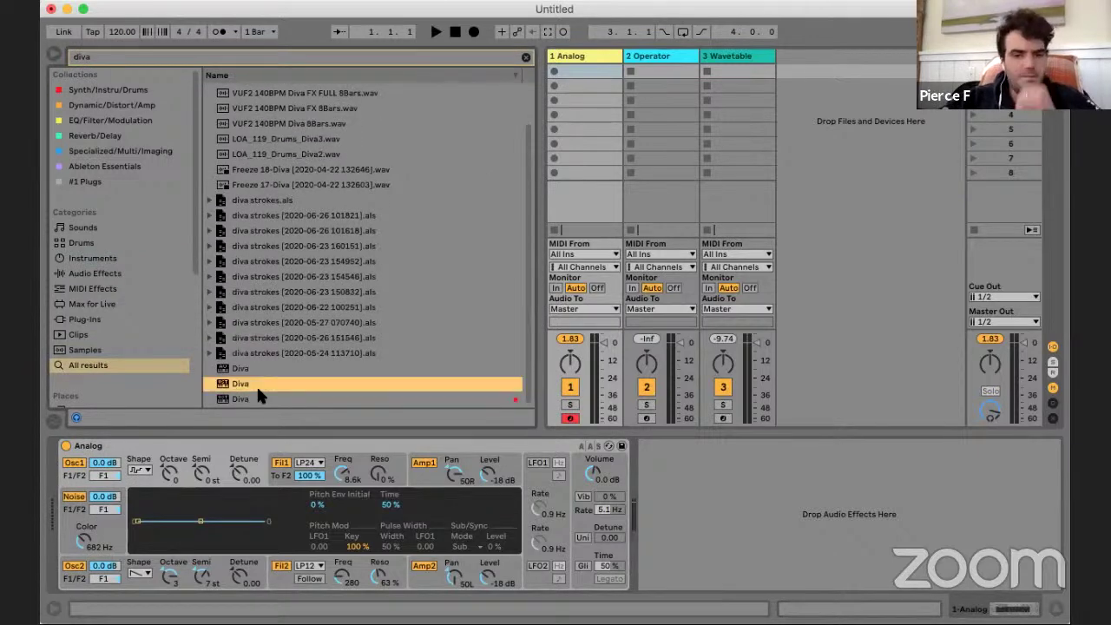
drag(235, 396, 845, 85)
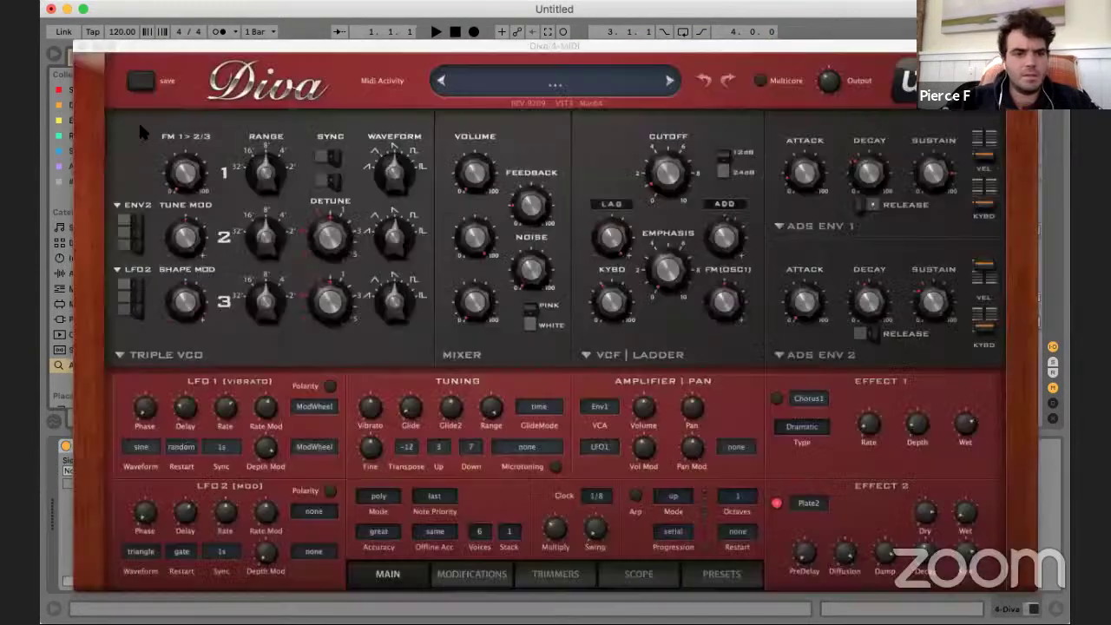
drag(530, 52, 749, 344)
- Return to the Analog track and examine its Filter 2 and Amp 2 sections
click(581, 52)
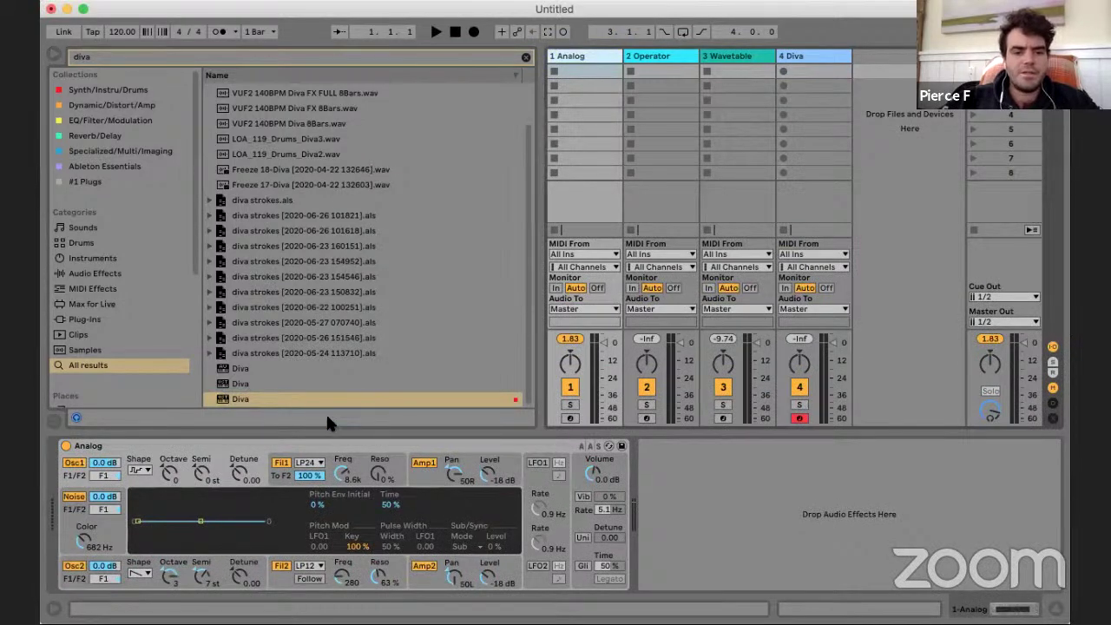
click(282, 566)
click(425, 566)
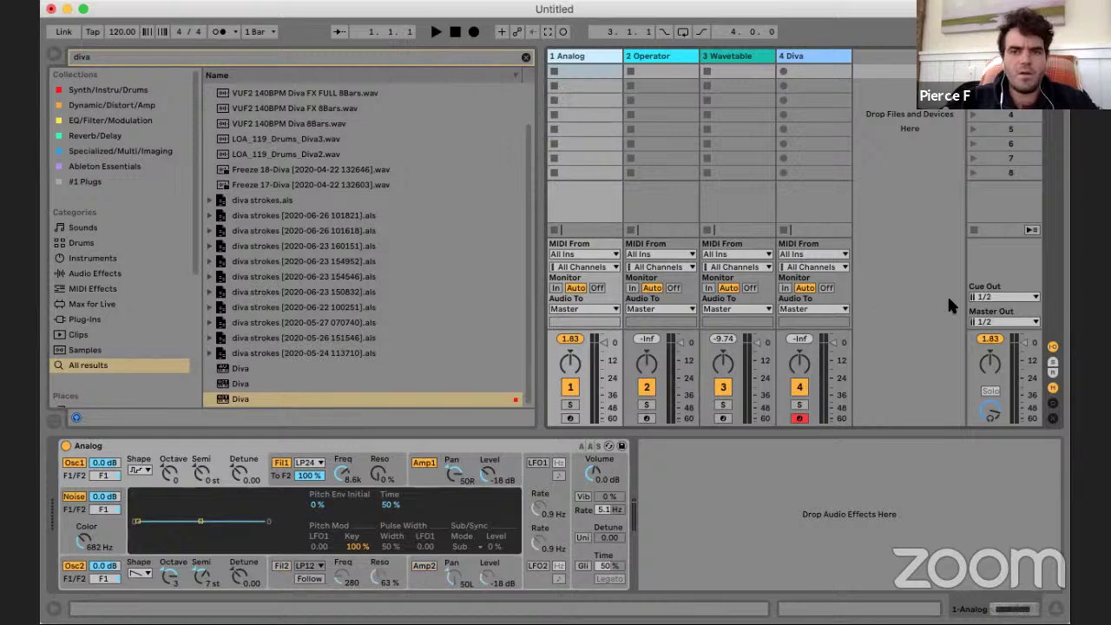
- Show the Diva track's plug-in window and reposition it so that the whole synthesizer interface is in view
click(818, 66)
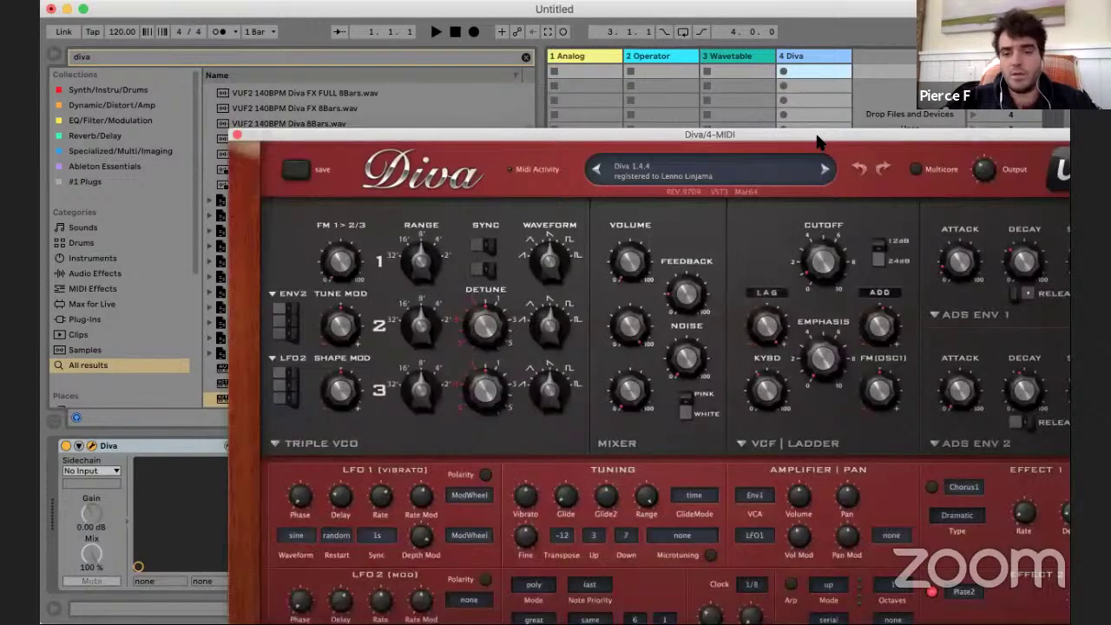
drag(821, 134, 677, 4)
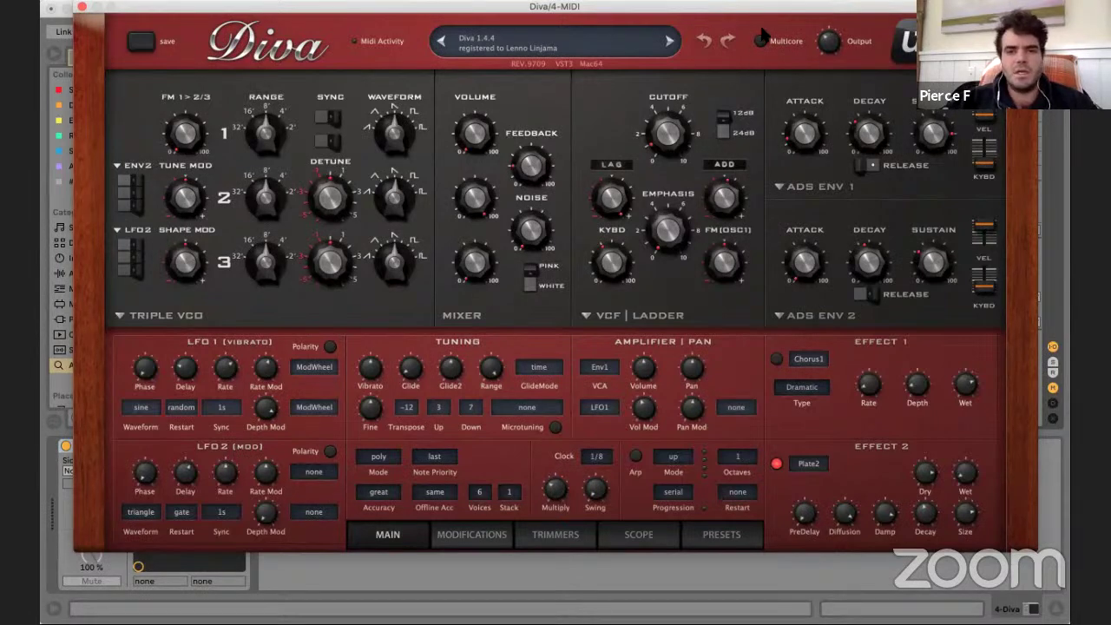
drag(775, 12, 741, 21)
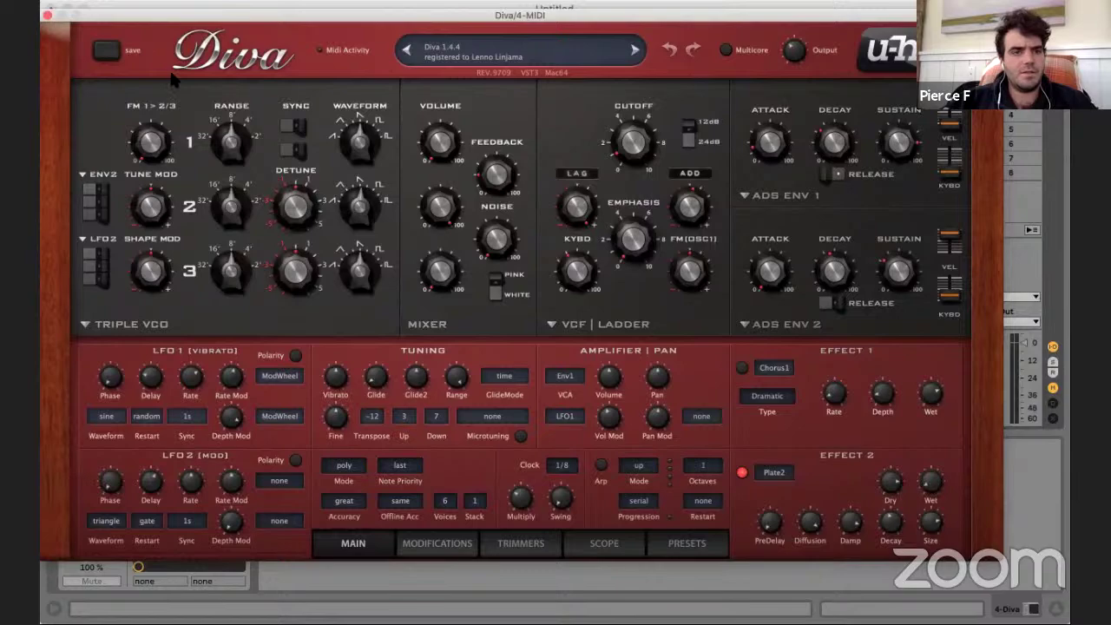
drag(183, 15, 183, 38)
- Set the range of Diva's oscillators 1 and 3 to 4' and turn off the Plate2 effect
drag(254, 401, 244, 173)
drag(253, 7, 171, 44)
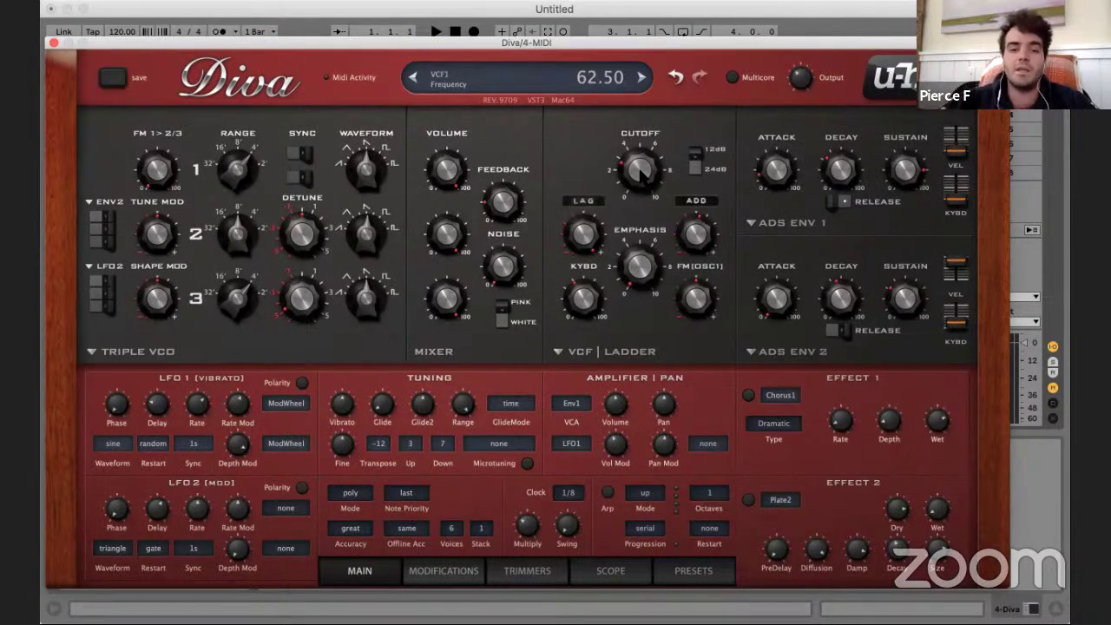
- Adjust Diva's filter cutoff and raise the filter emphasis to 95.00
drag(641, 173, 781, 299)
drag(641, 270, 665, 200)
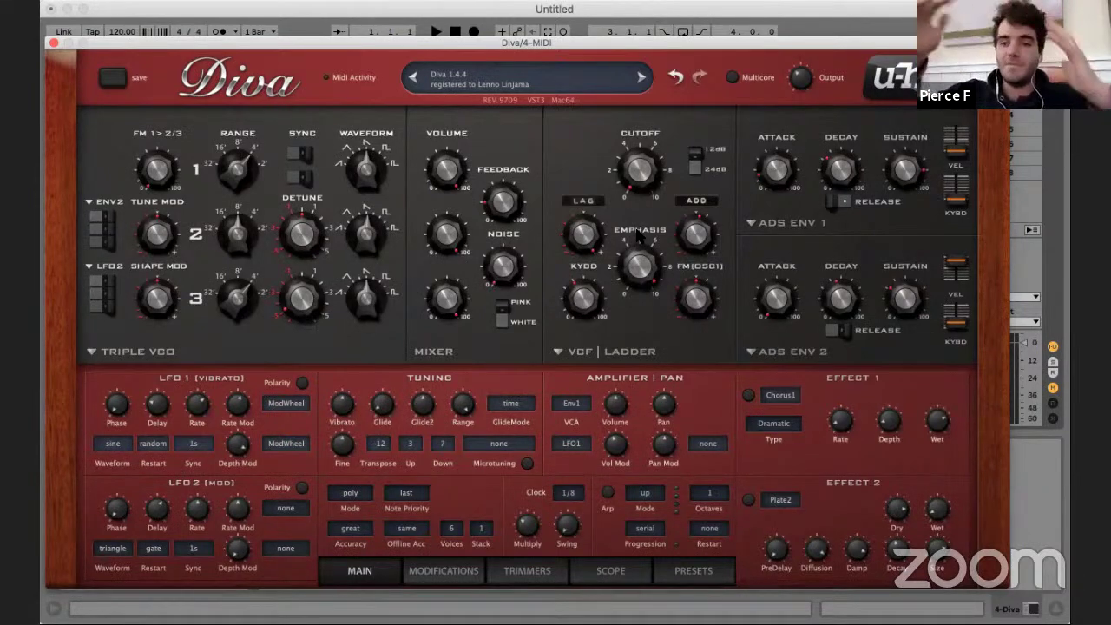
mouse_move(640, 247)
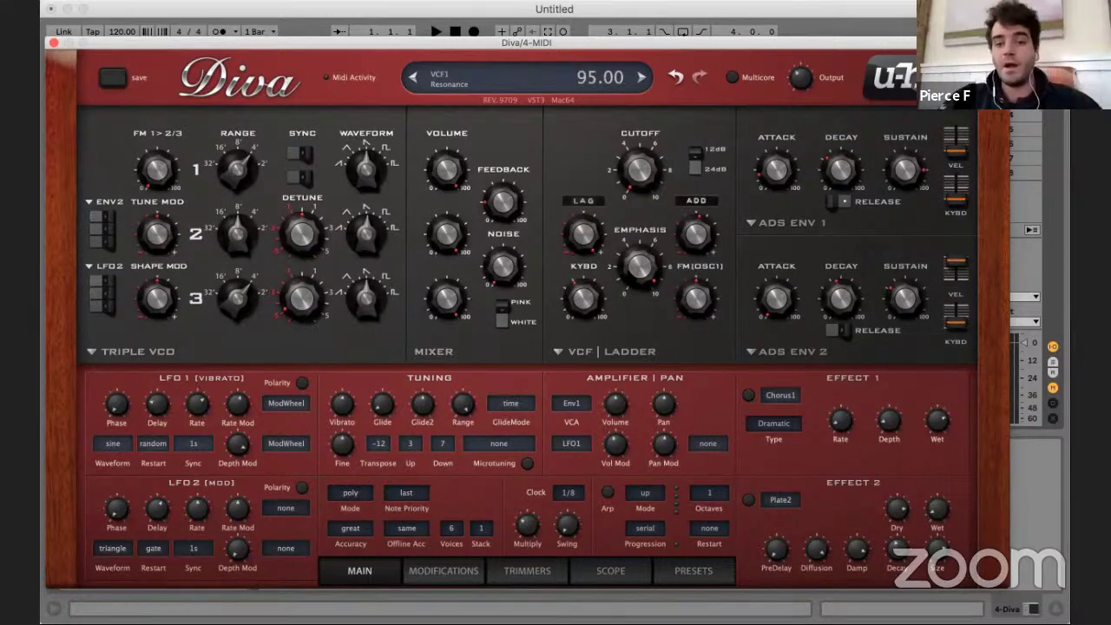
- Set Diva's filter emphasis to 83.00, its cutoff to 34.00 and the ladder slope to 24 dB
mouse_move(633, 271)
mouse_down()
mouse_move(634, 295)
mouse_move(635, 271)
mouse_up()
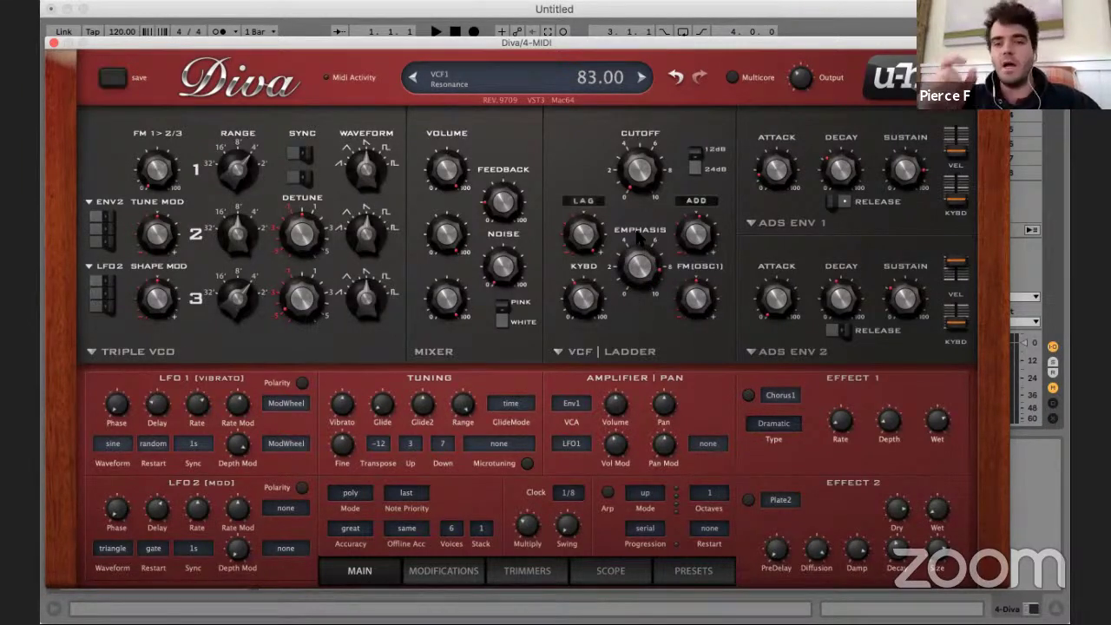
drag(644, 172, 653, 205)
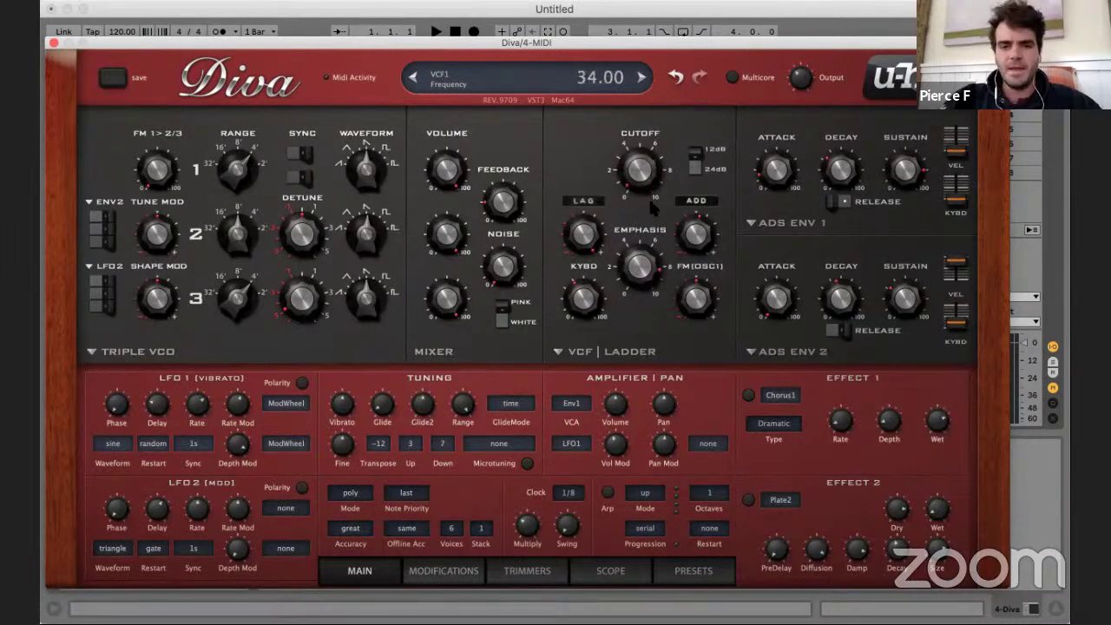
click(695, 167)
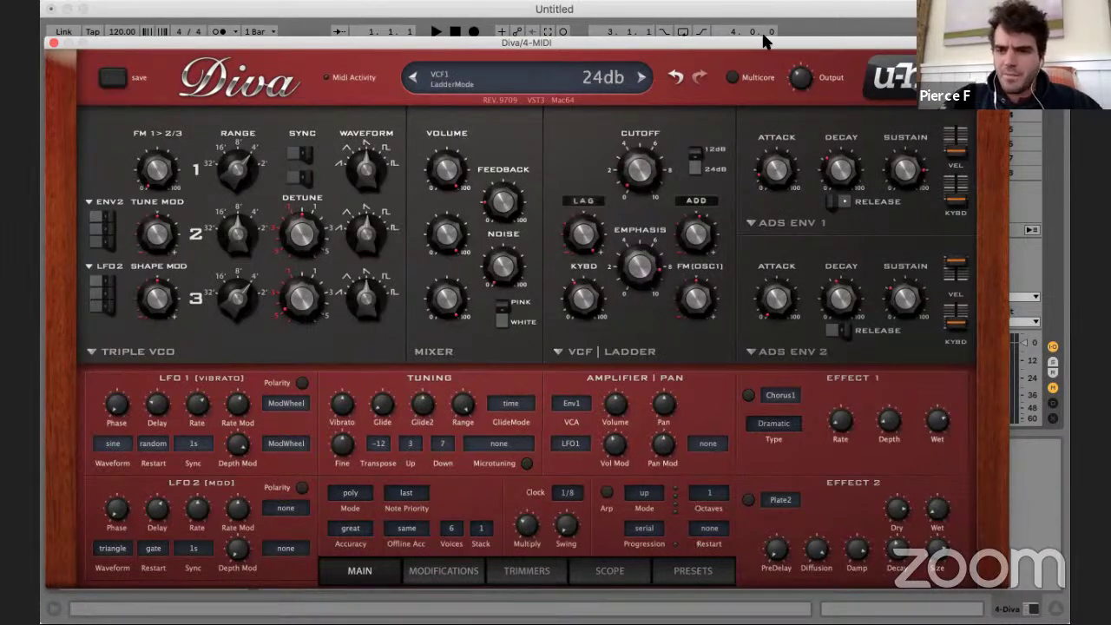
- Shift Diva's window so the envelope sliders are in view and set envelope 2's velocity amount to 100.00
drag(780, 42, 764, 40)
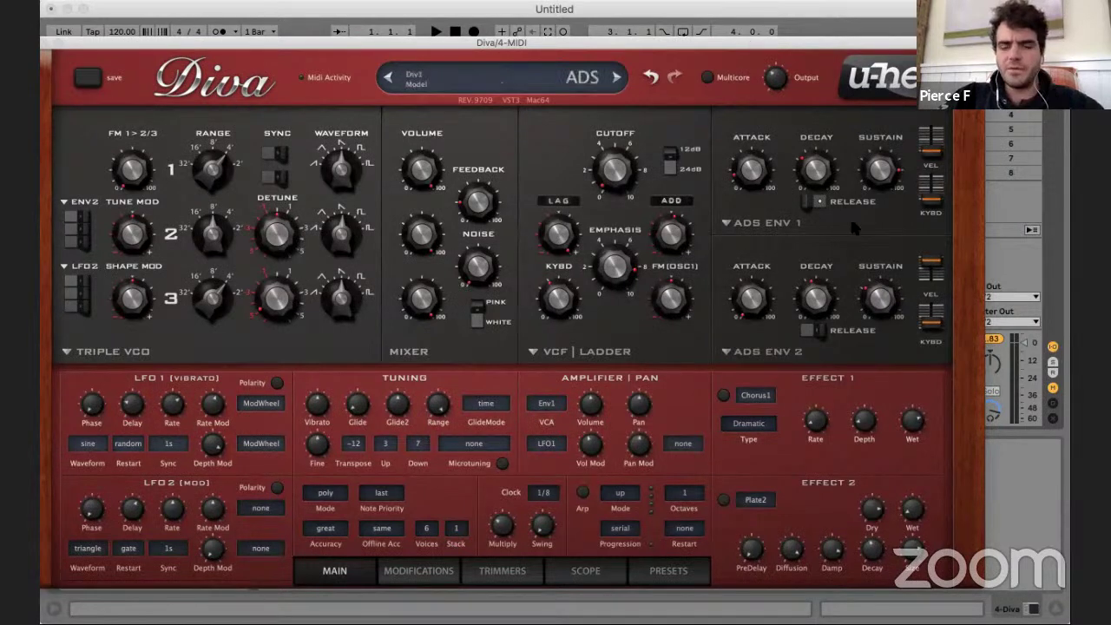
mouse_move(932, 270)
drag(932, 269, 933, 229)
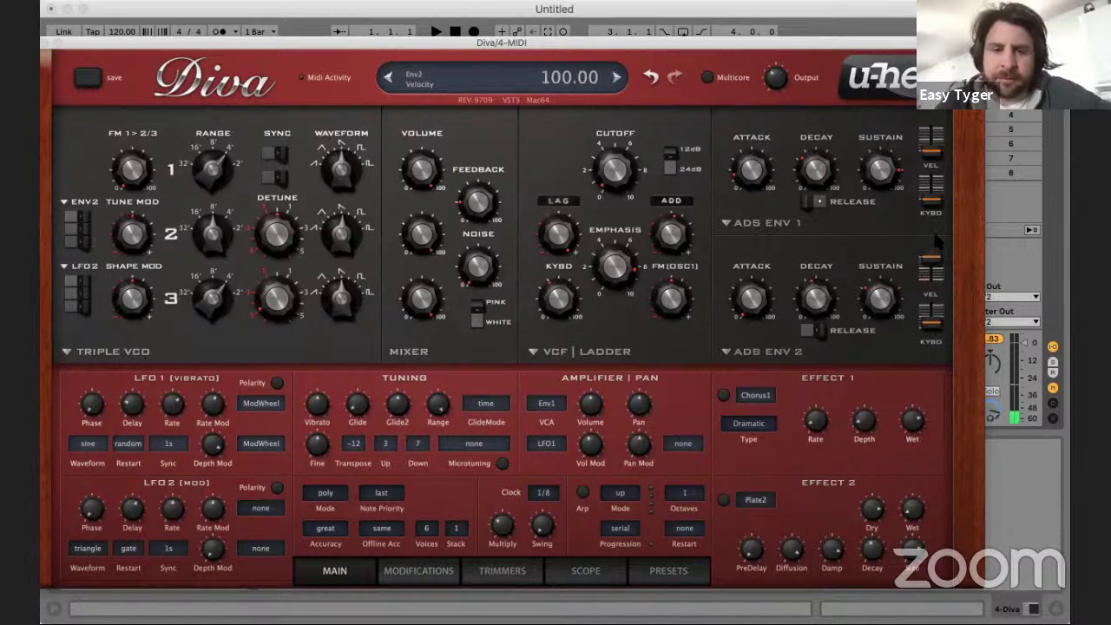
- Change the filter cutoff's first modulation source from Lag to Env2 and set its depth to 66.00
mouse_move(694, 216)
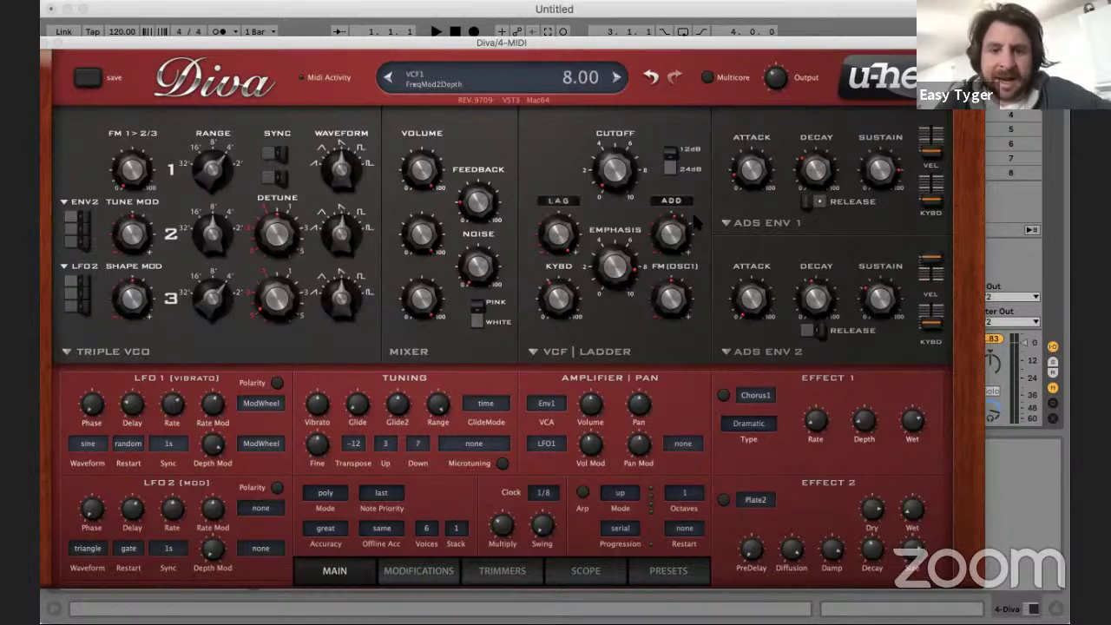
click(560, 202)
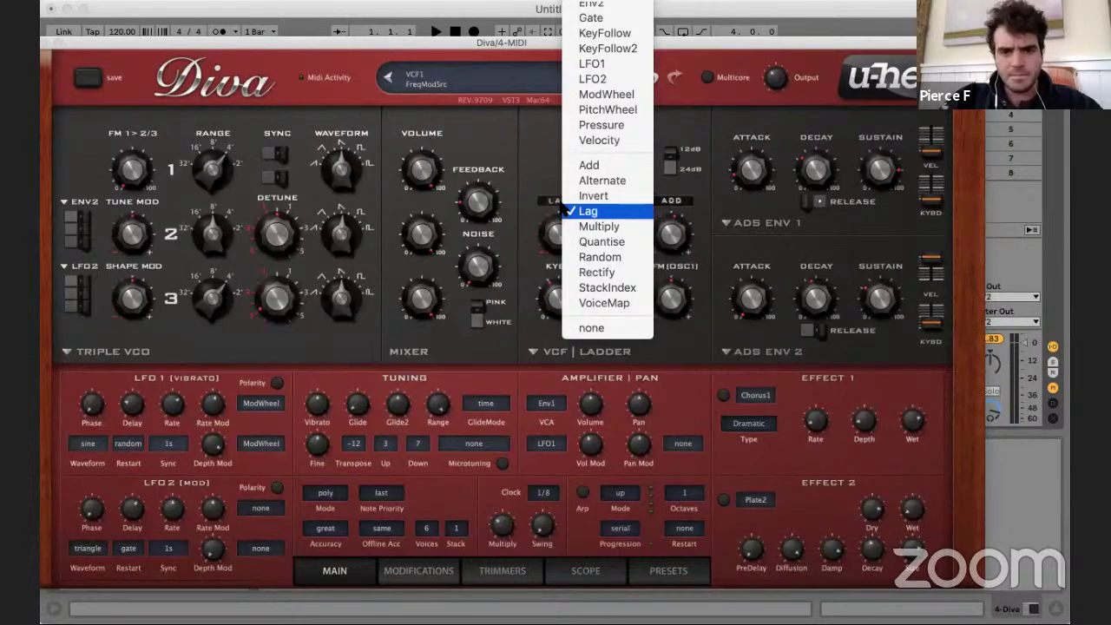
scroll(611, 166, up, 3)
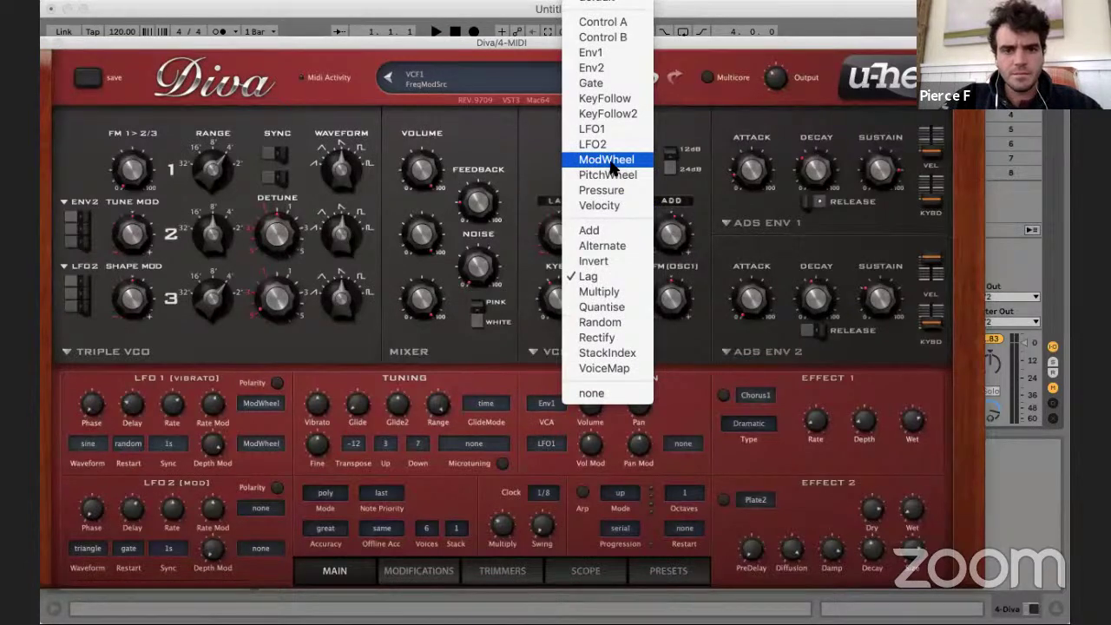
click(608, 68)
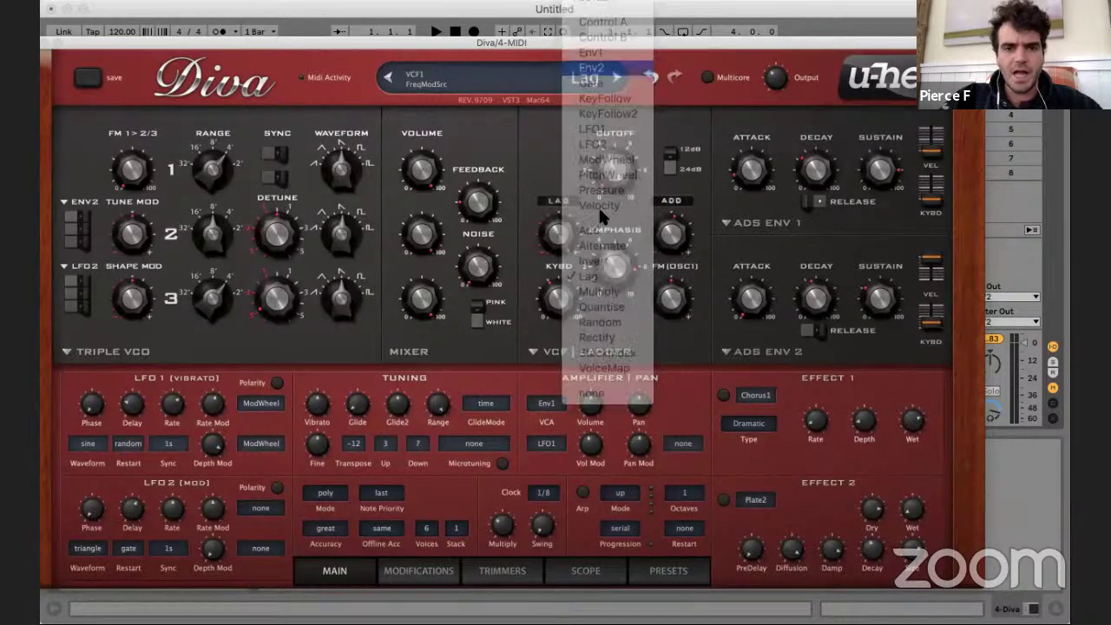
drag(565, 243, 566, 296)
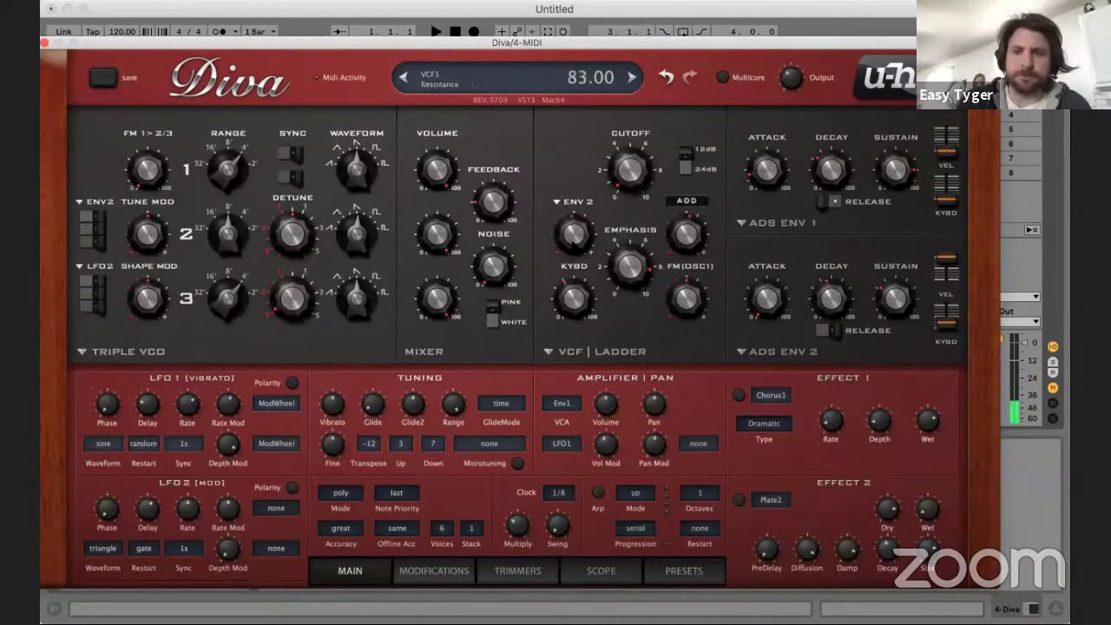
drag(583, 230, 590, 217)
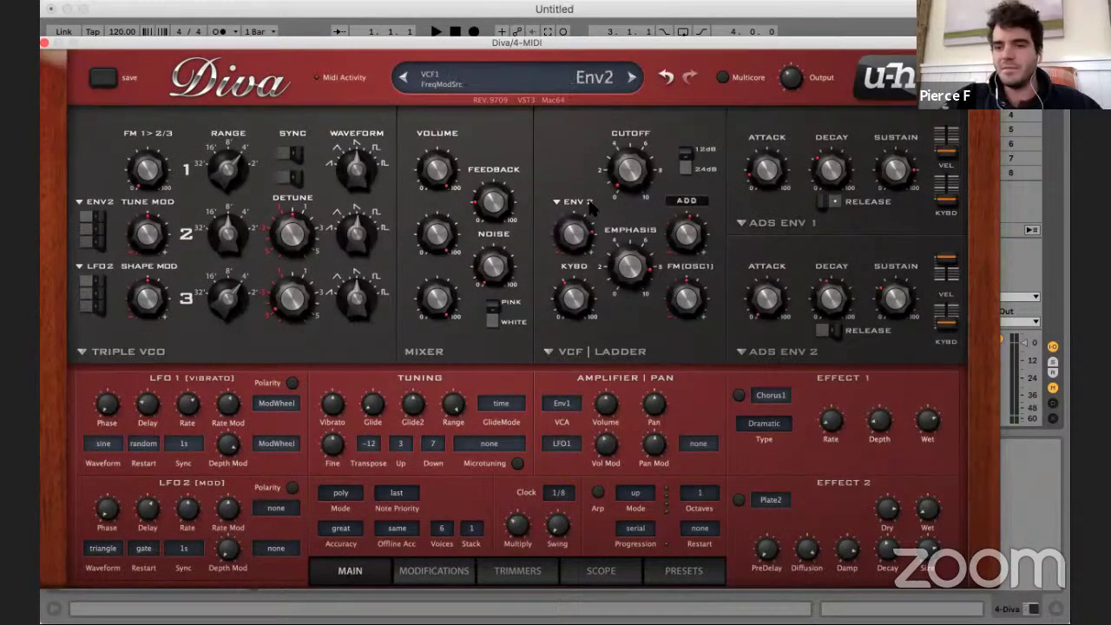
- Look over the cutoff modulation source options, move Diva's window aside and show the Analog track's instrument for comparison
click(592, 203)
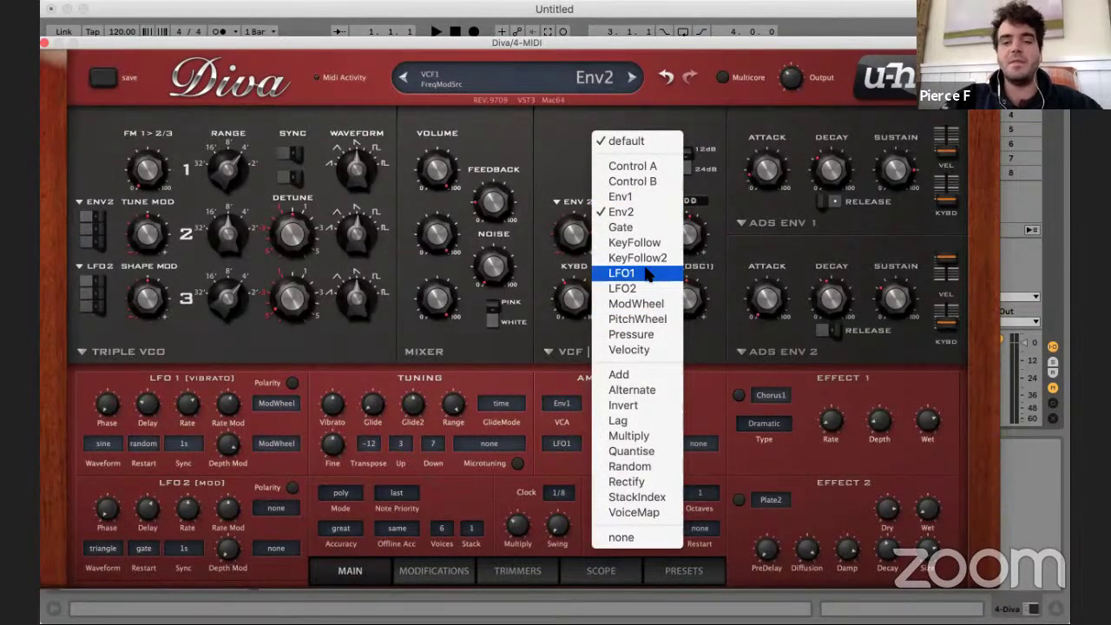
click(280, 40)
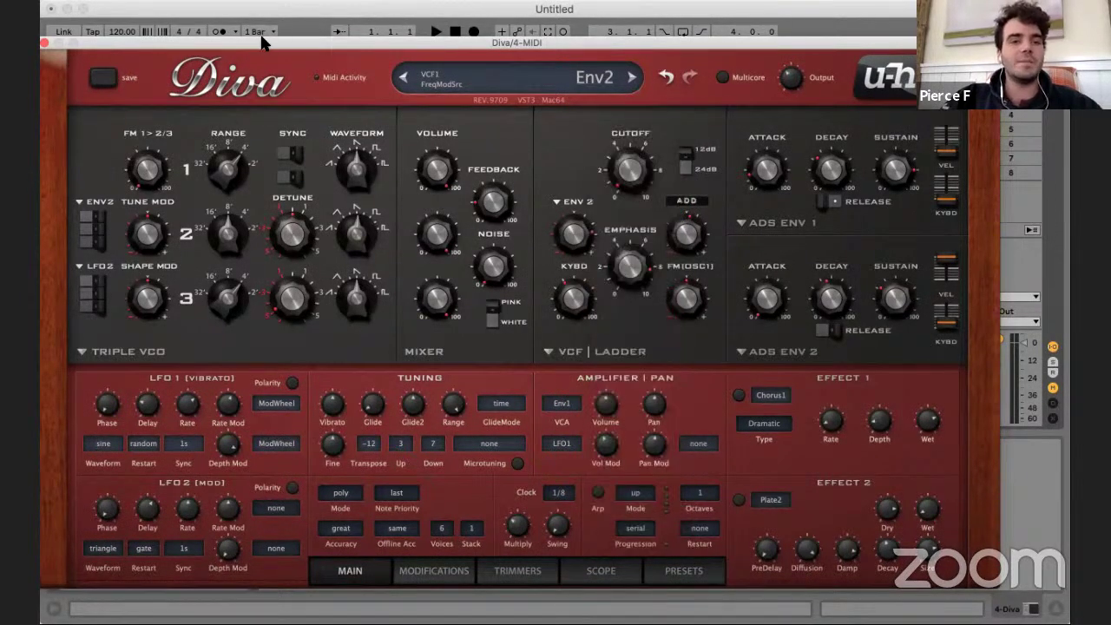
drag(261, 41, 695, 58)
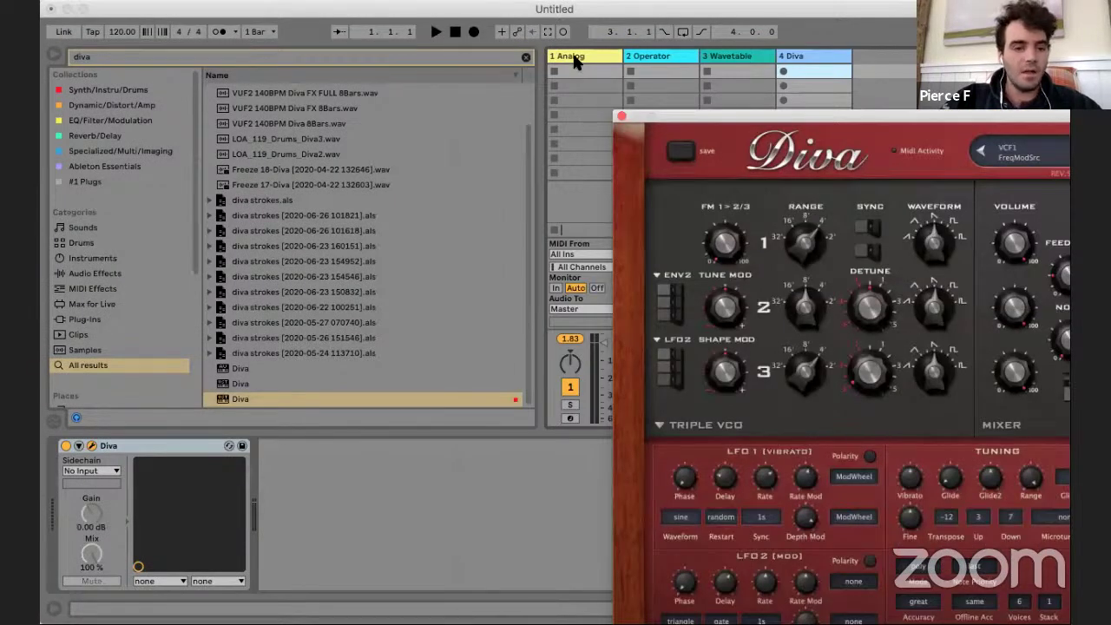
click(572, 52)
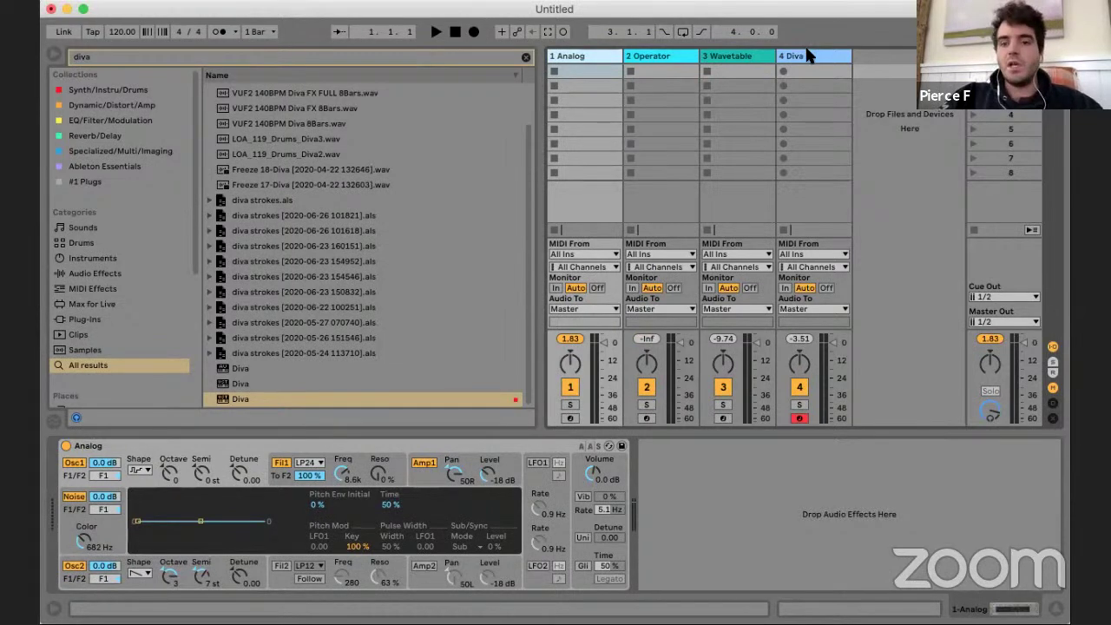
- Return to the Diva track, bring its filter section back into view and examine the available cutoff modulation sources
click(790, 140)
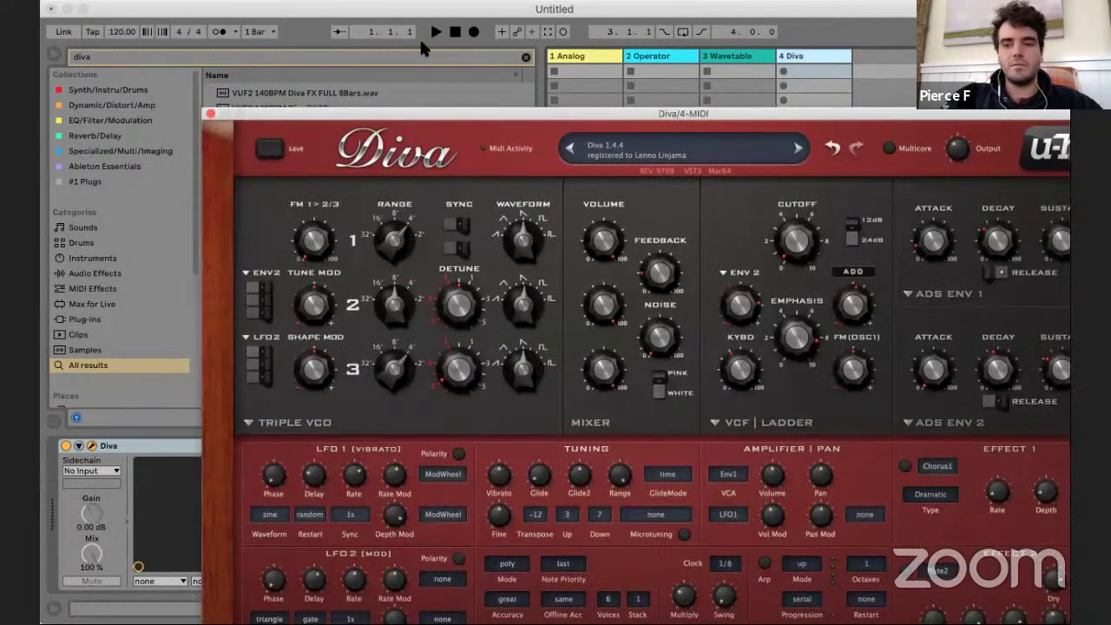
drag(656, 114, 421, 45)
click(490, 205)
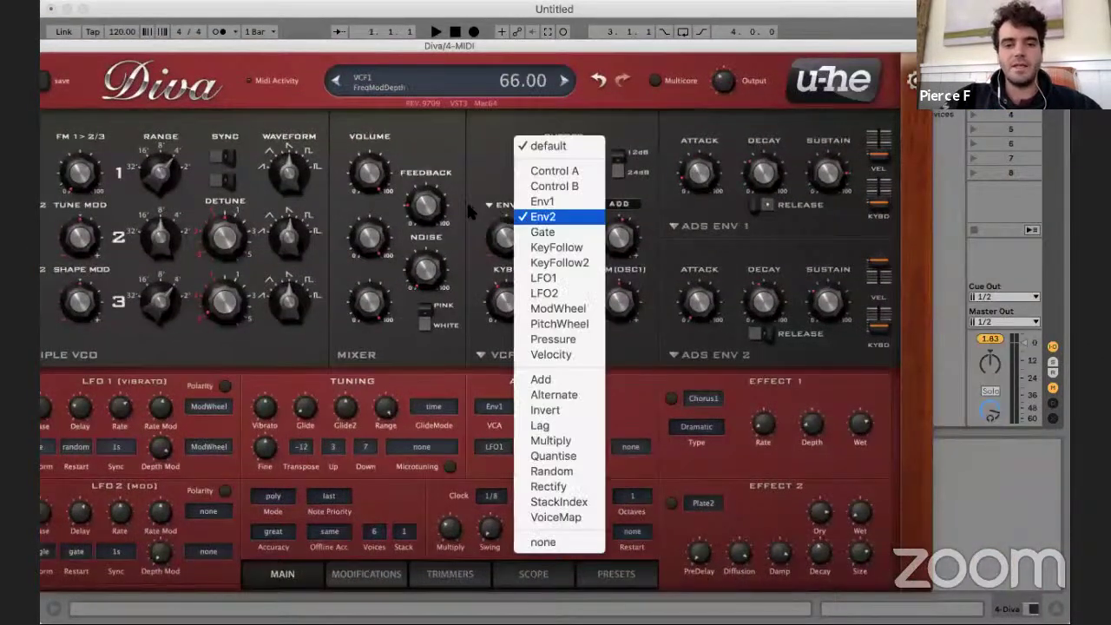
click(489, 225)
click(514, 207)
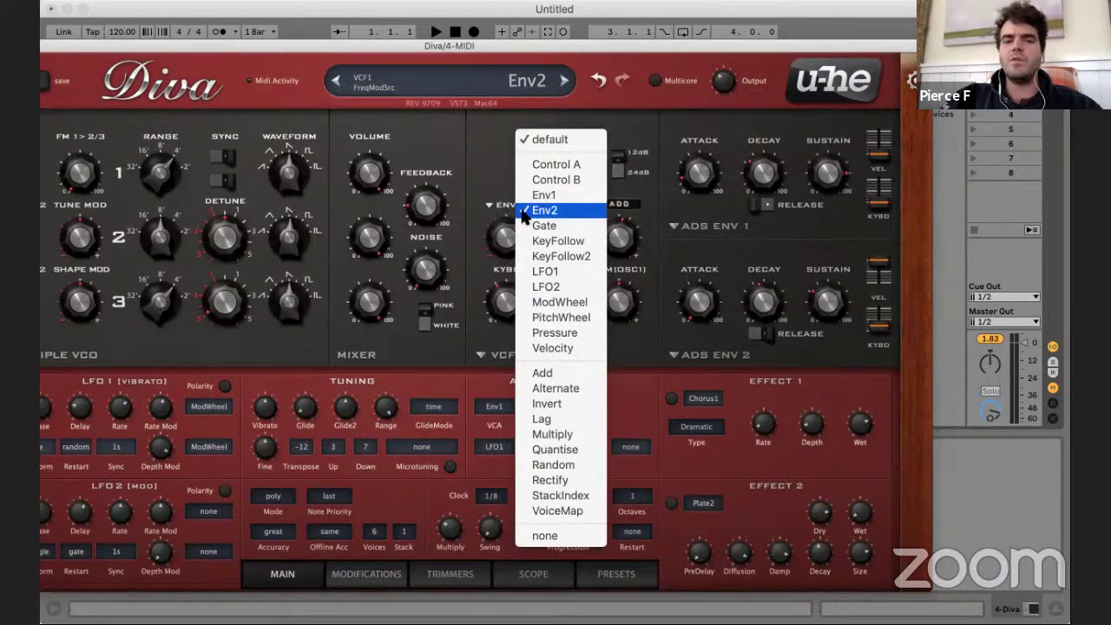
click(493, 234)
- Set the first cutoff modulation depth to 74.00 and try Pressure as its source
drag(495, 235, 570, 259)
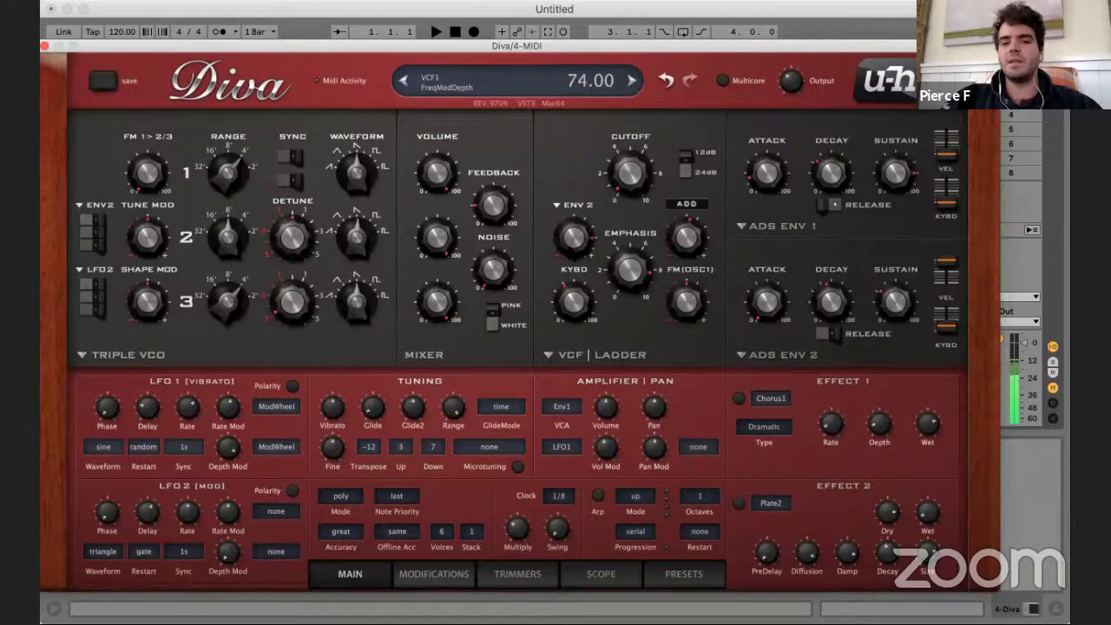
click(580, 205)
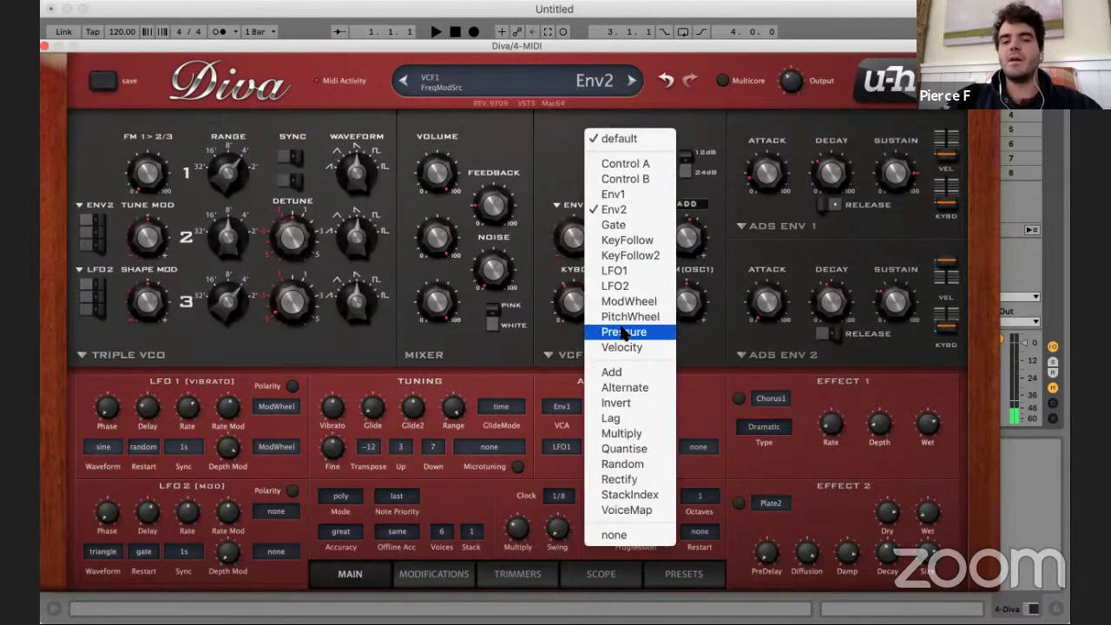
click(622, 332)
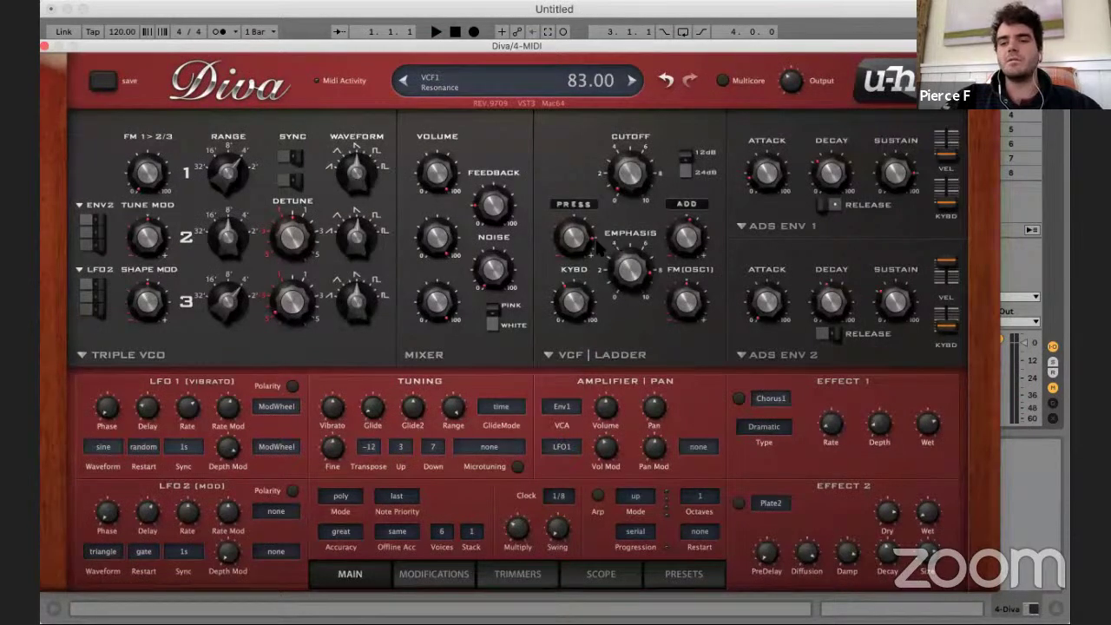
- Set the first cutoff modulation source to Env1 and adjust its depth
click(582, 206)
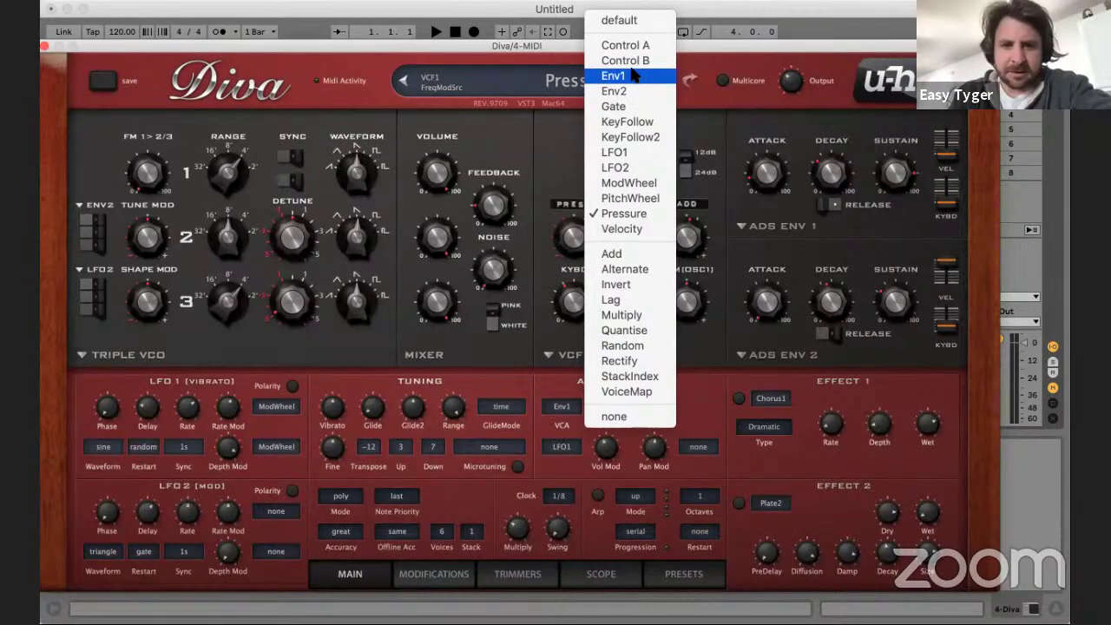
click(618, 75)
mouse_move(578, 230)
mouse_down()
mouse_move(578, 269)
mouse_move(587, 224)
mouse_up()
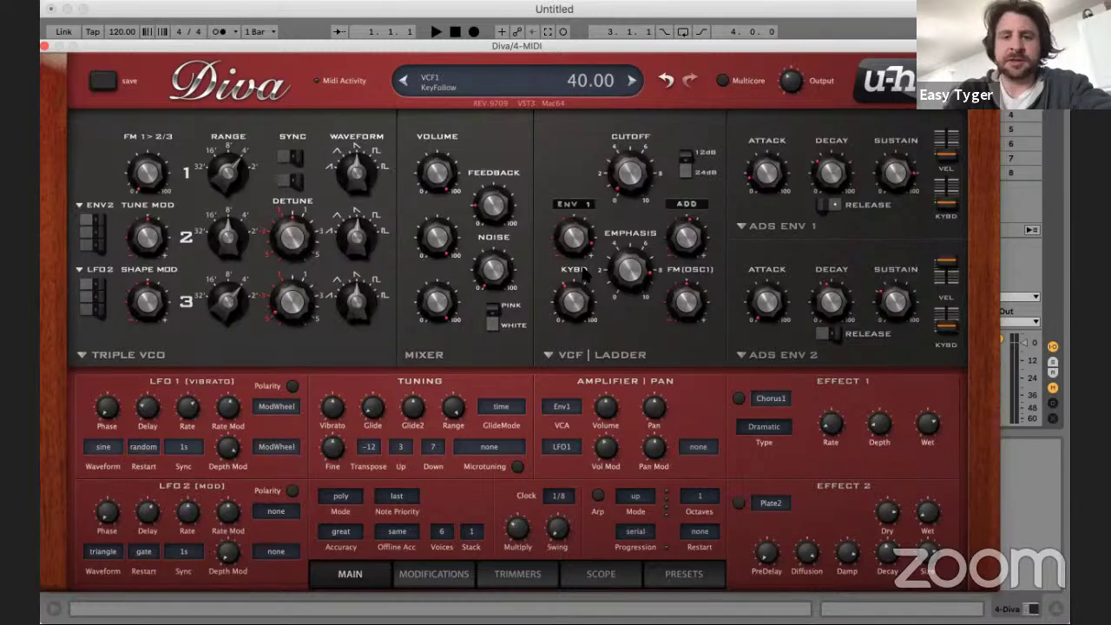
- Set the second cutoff modulation source to Env2 and raise its depth
click(687, 203)
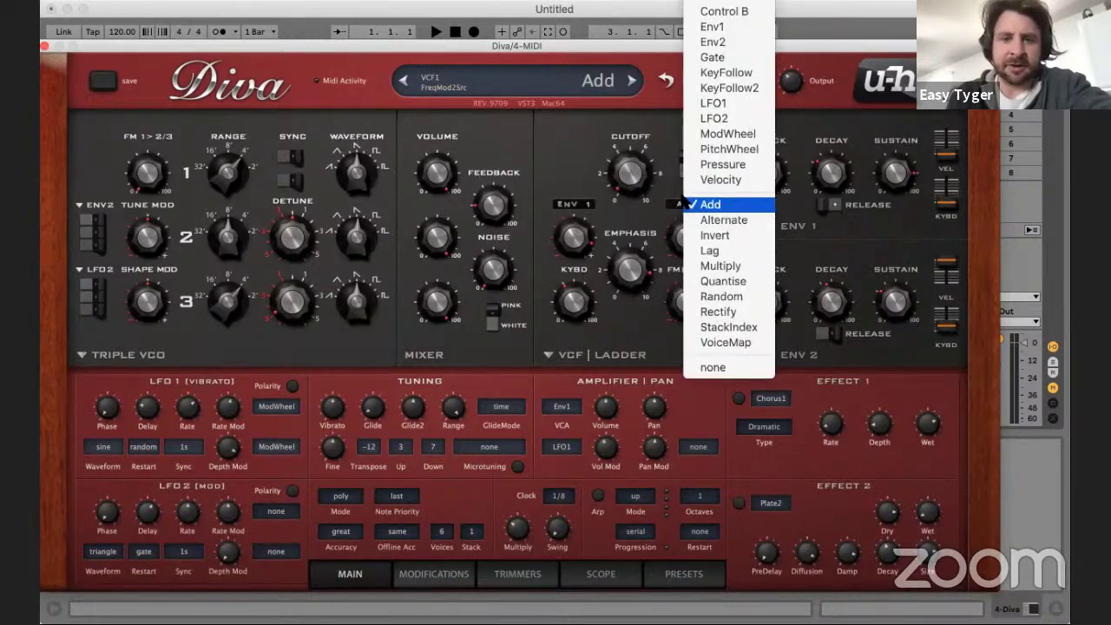
click(729, 41)
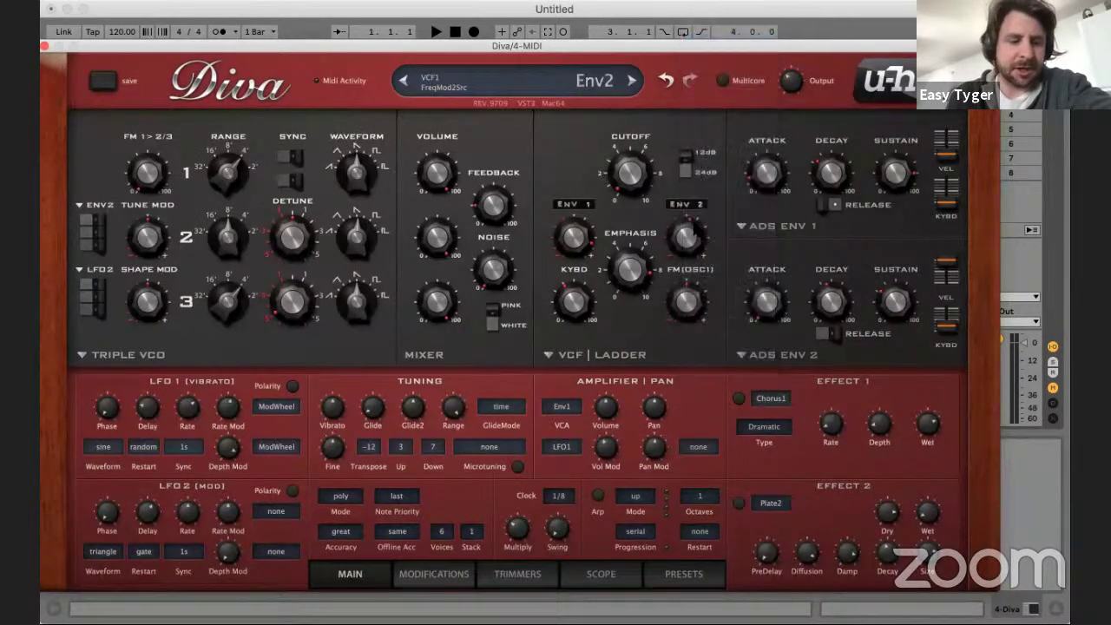
drag(692, 239, 701, 184)
- Fine-tune the Env1 cutoff modulation depth together with envelope 1's attack
mouse_move(578, 243)
mouse_down()
mouse_move(579, 280)
mouse_move(578, 228)
mouse_up()
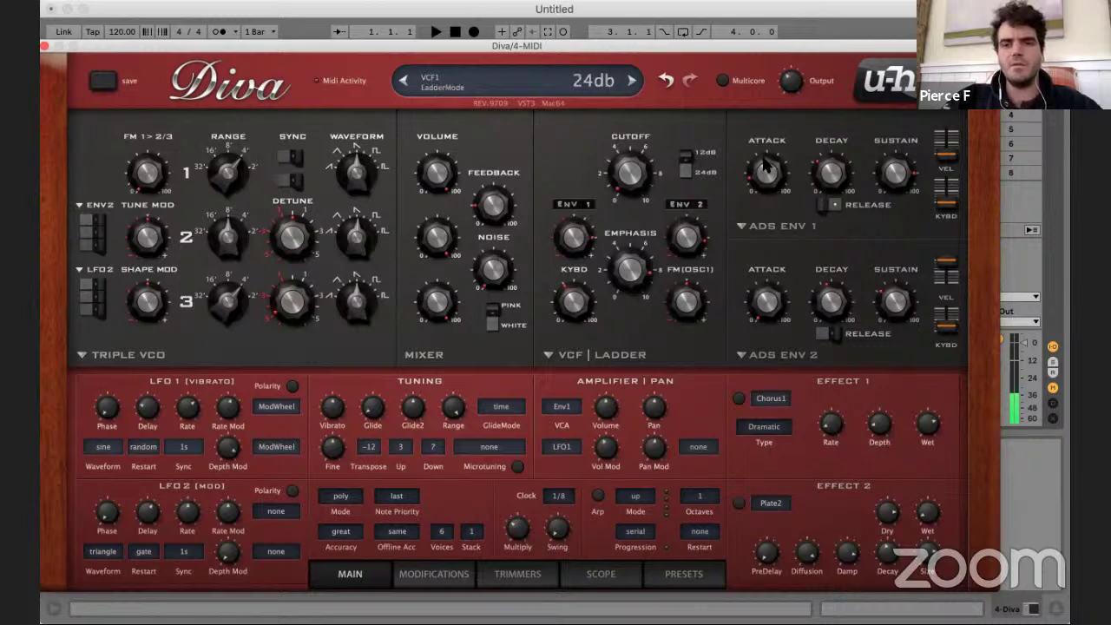
drag(768, 167, 770, 162)
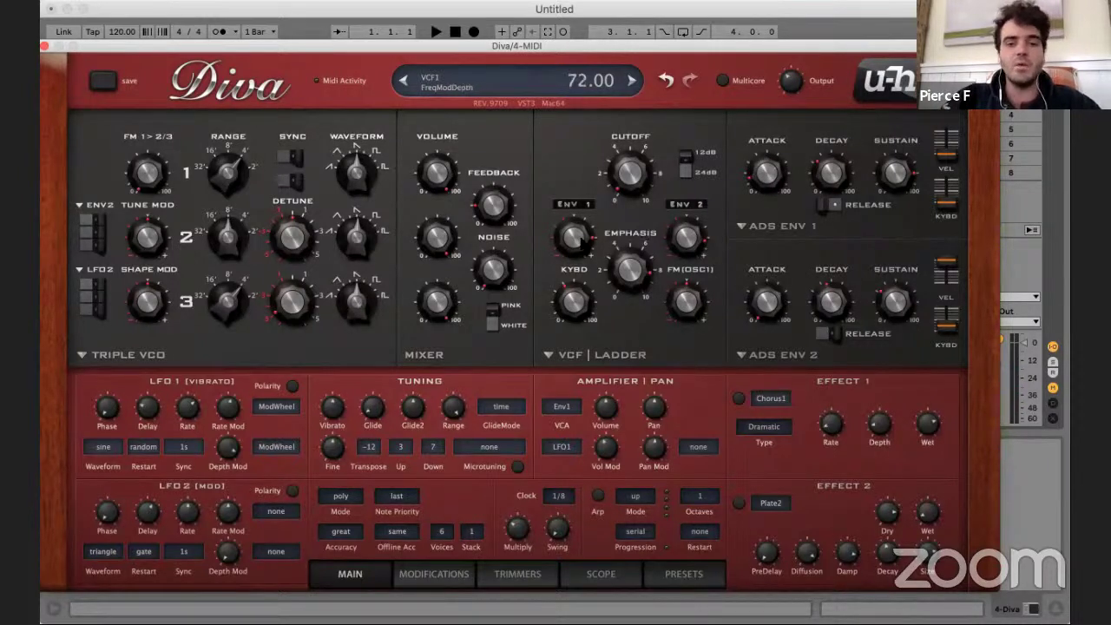
mouse_move(580, 240)
mouse_down()
mouse_move(583, 264)
mouse_move(579, 227)
mouse_up()
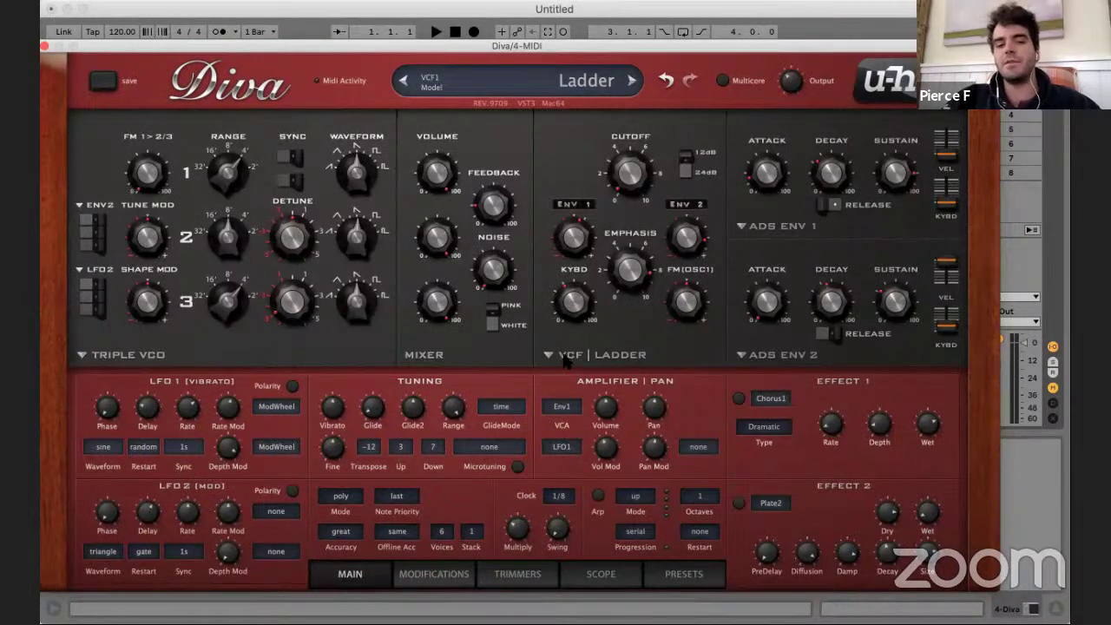
- Switch Diva's filter model from Ladder to Cascade and raise its cutoff
click(601, 359)
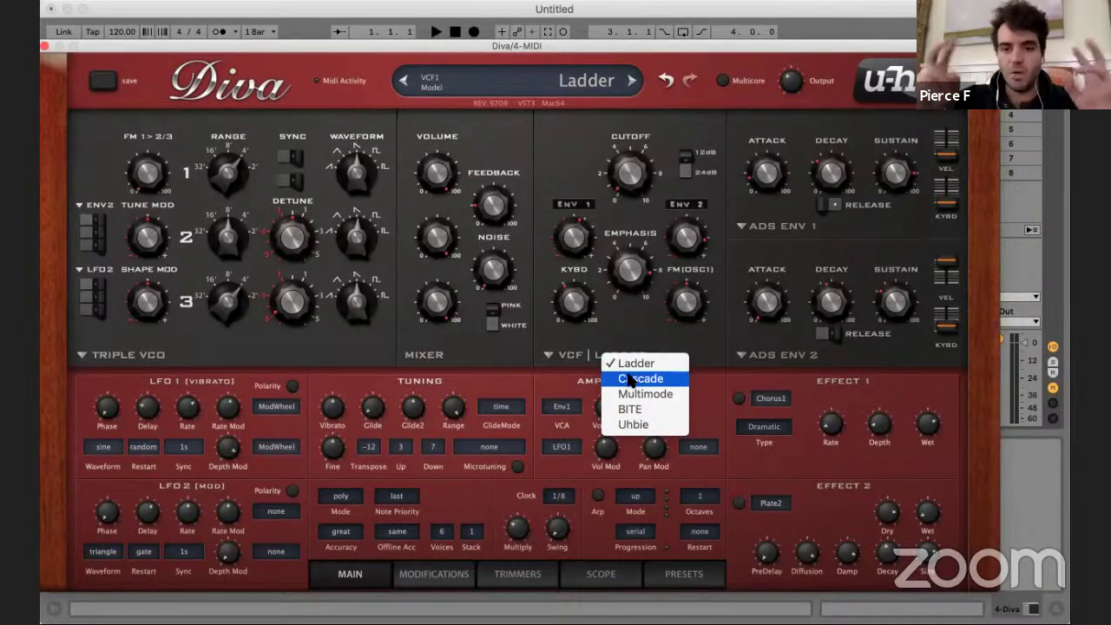
click(634, 379)
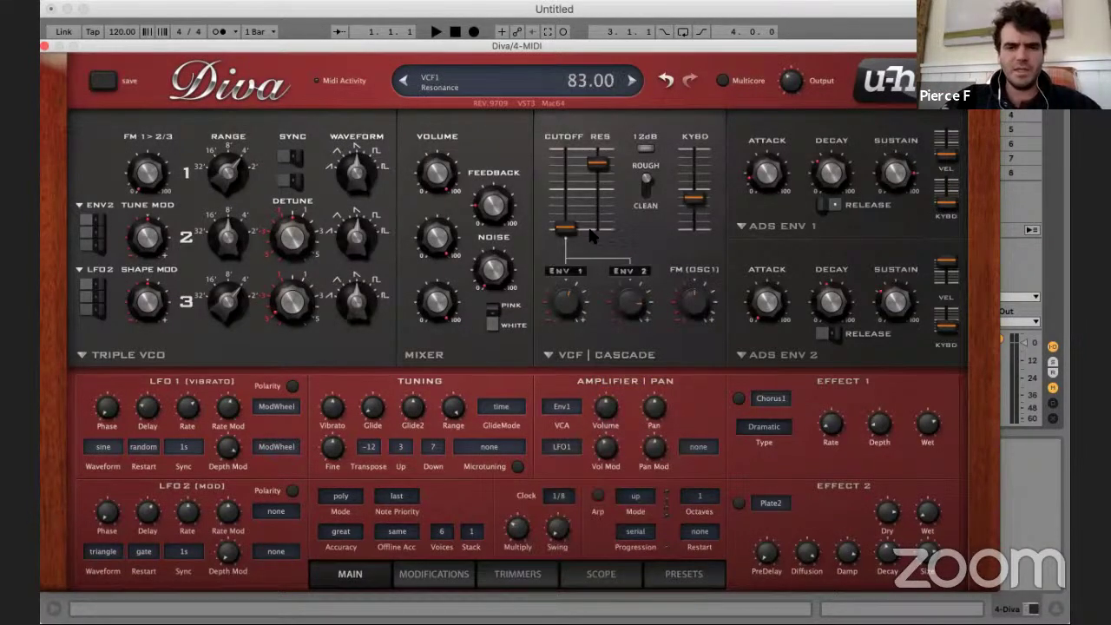
mouse_move(578, 205)
drag(580, 207, 573, 190)
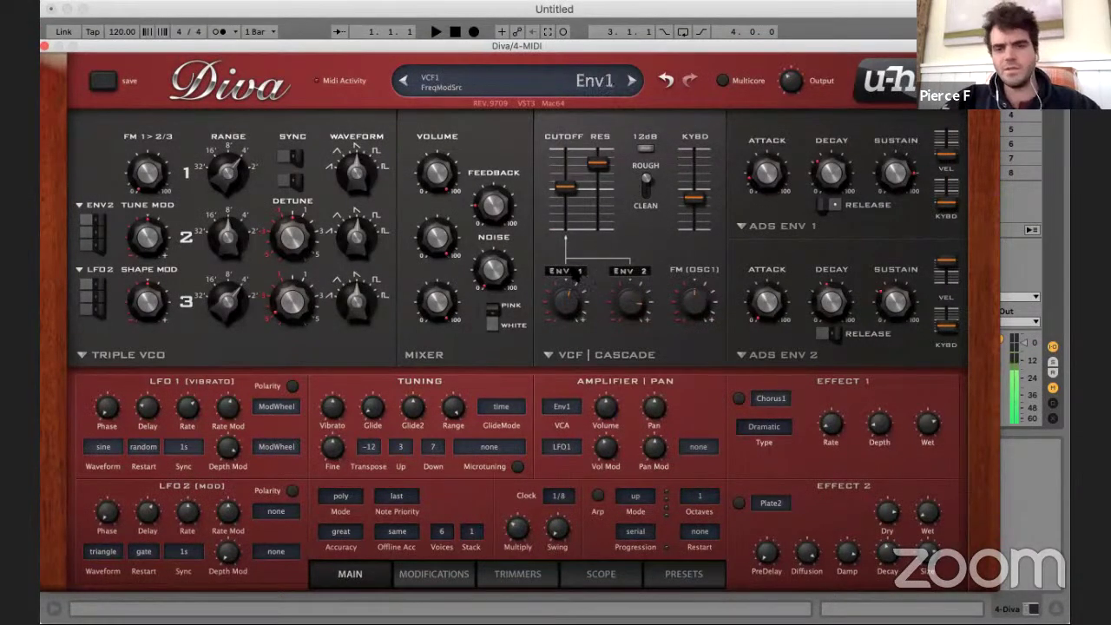
- Raise the Cascade filter's Env2 depth, lower its cutoff and resonance, and set the oscillator 1 FM amount to 24.00
drag(631, 304, 632, 292)
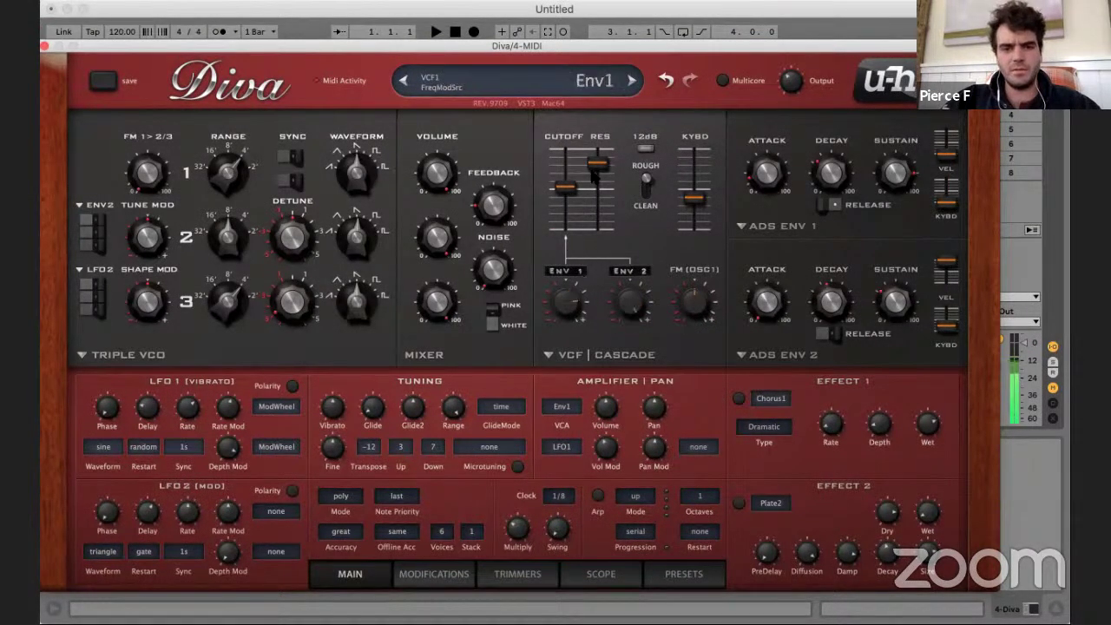
drag(578, 203, 576, 247)
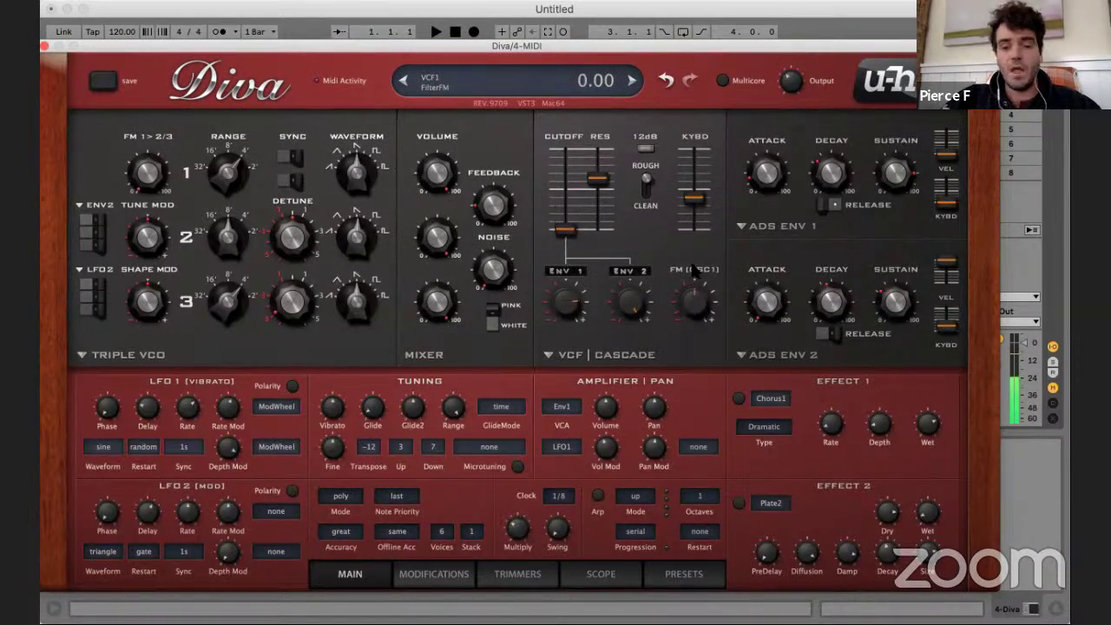
drag(696, 304, 714, 252)
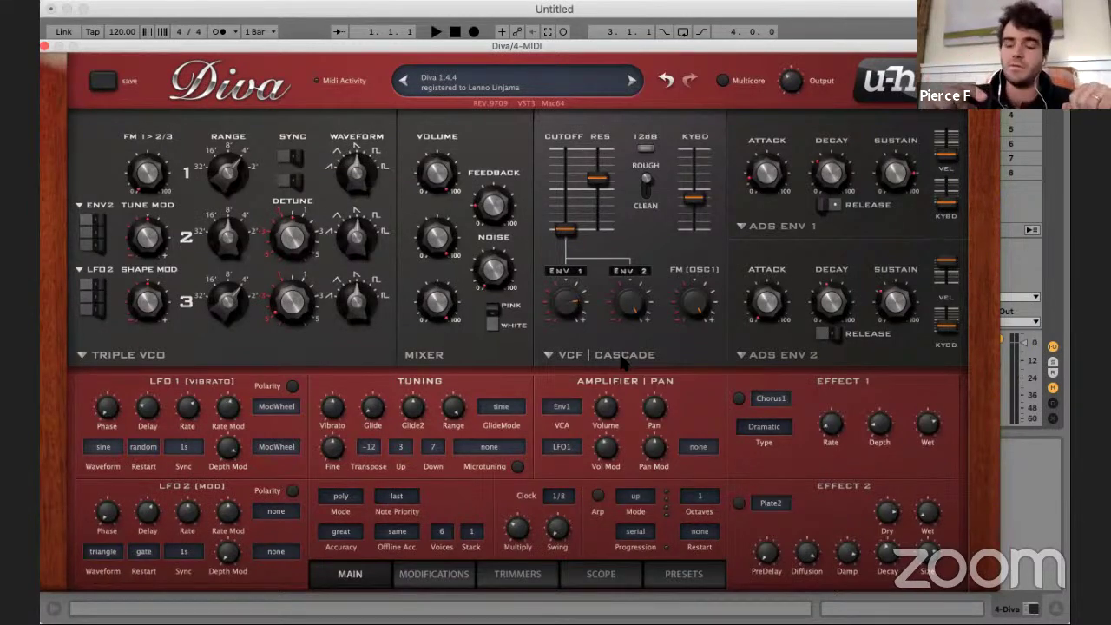
mouse_move(692, 298)
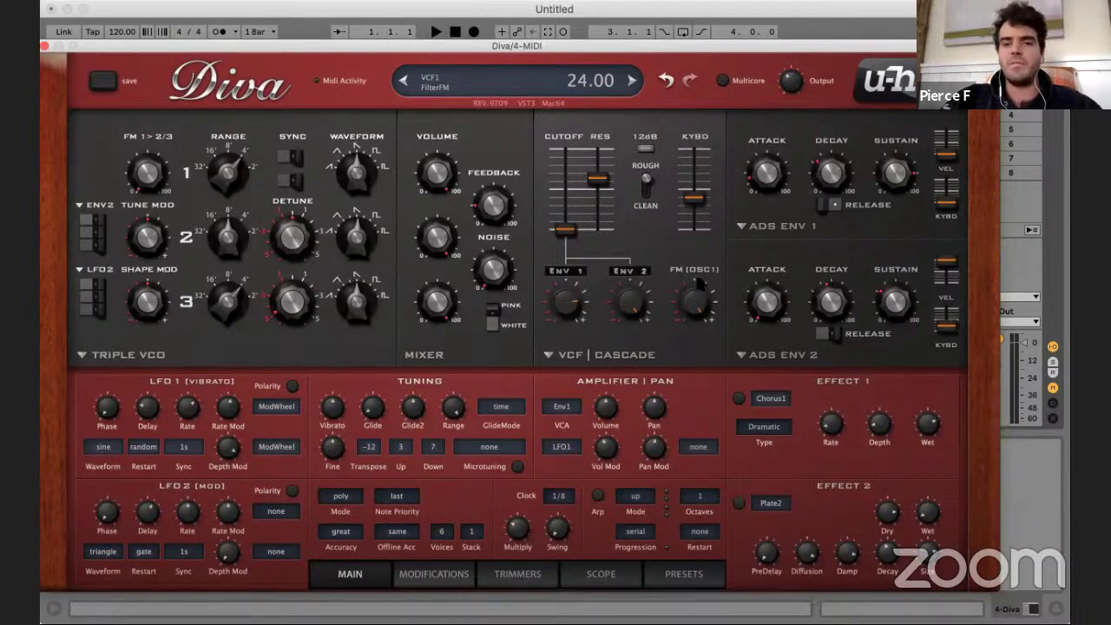
- Raise the Cascade filter cutoff and sweep oscillator 1's waveform shape, finishing at 5.20
drag(565, 229, 569, 195)
drag(361, 174, 356, 149)
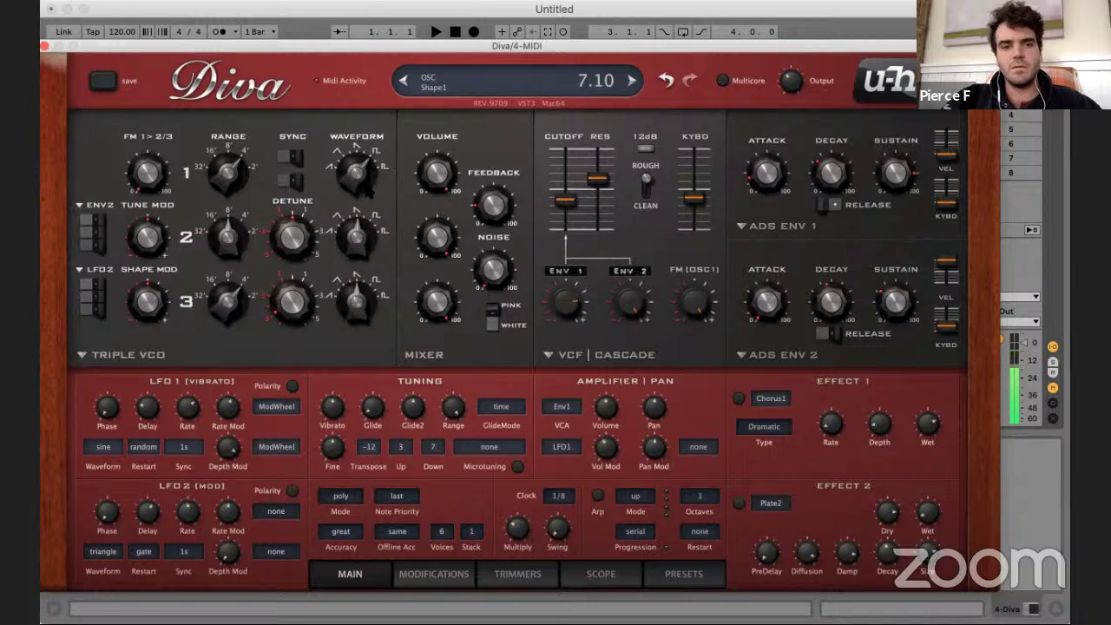
drag(366, 193, 371, 148)
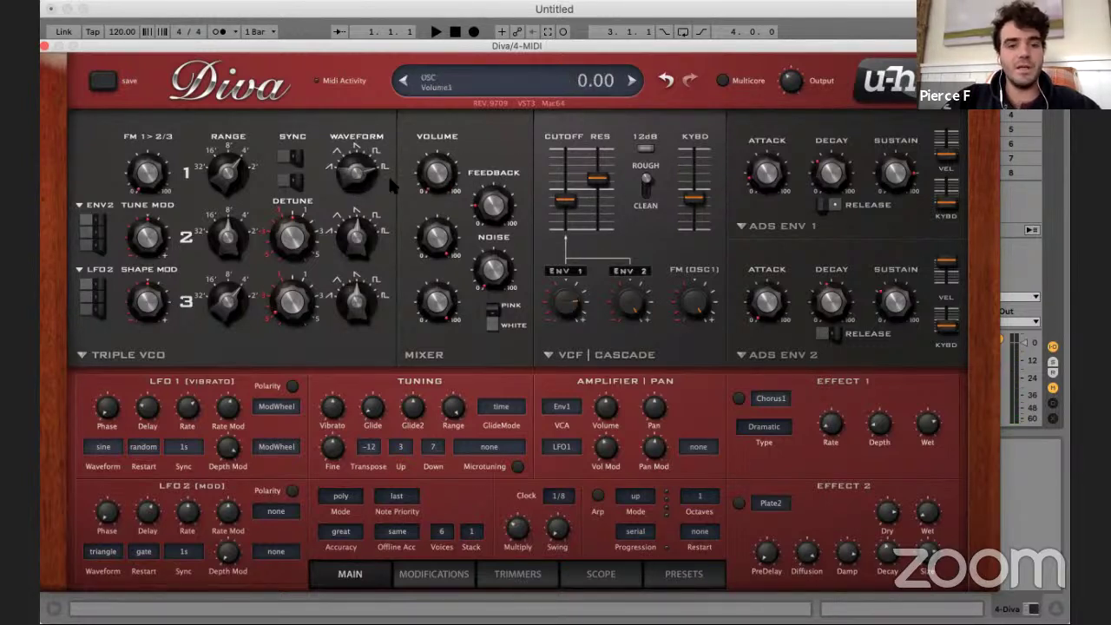
drag(358, 173, 358, 207)
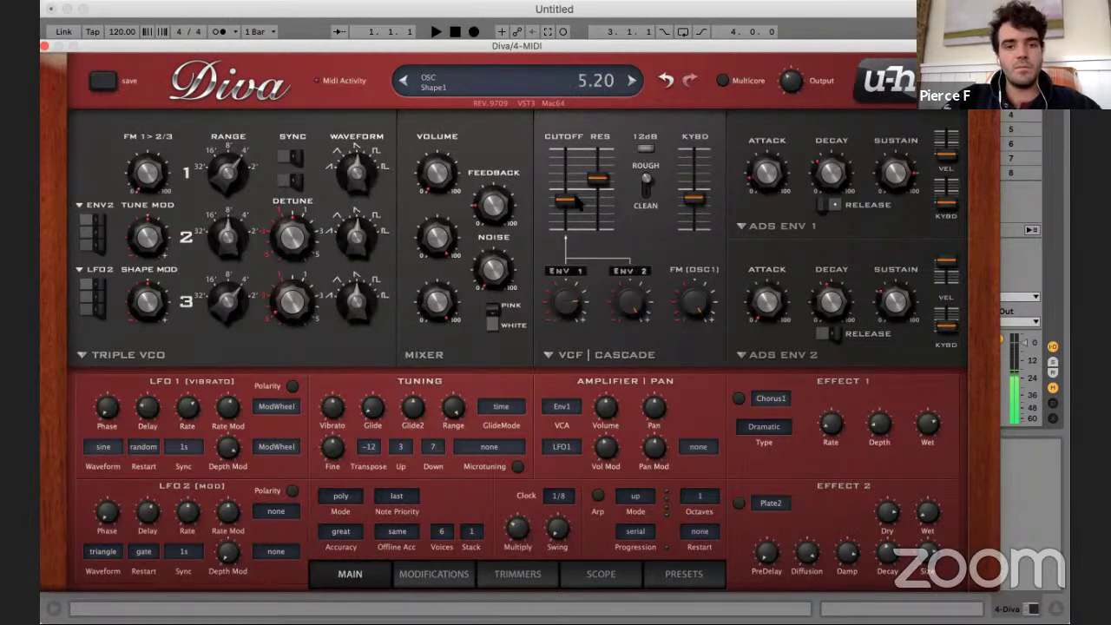
- Sweep the Cascade cutoff up and down while varying the oscillator 1 FM amount, ending the FM at 20.40
drag(569, 203, 566, 167)
drag(695, 301, 696, 409)
drag(568, 179, 566, 221)
mouse_move(702, 316)
mouse_down()
mouse_move(706, 273)
mouse_move(695, 300)
mouse_up()
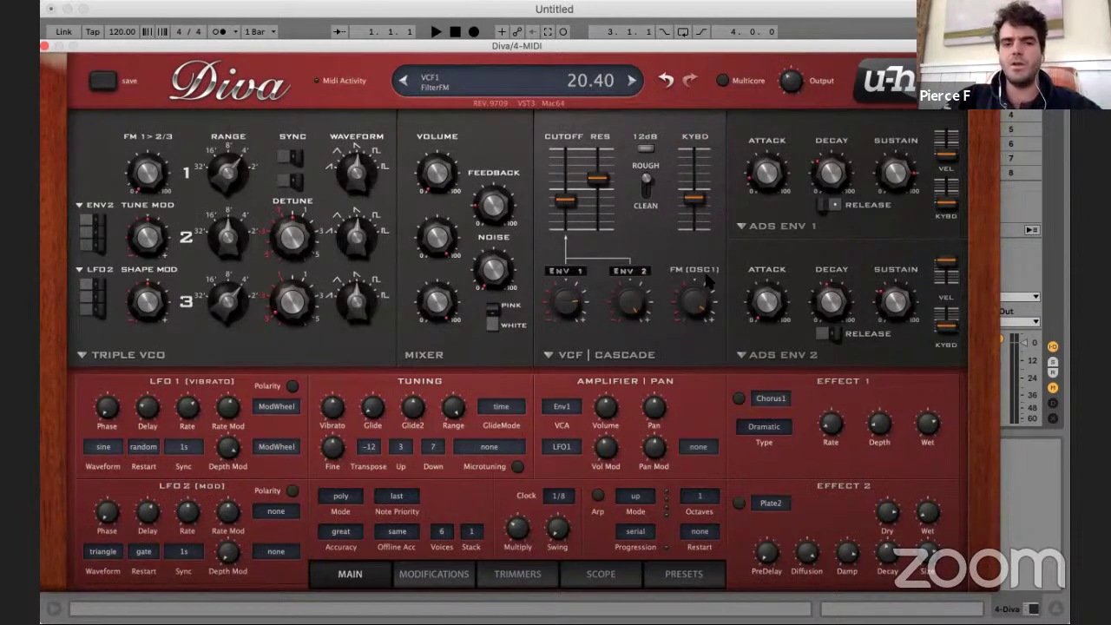
- Switch Diva's oscillator model from Triple VCO to DCO, lowering the sub level and bringing up the noise
click(118, 356)
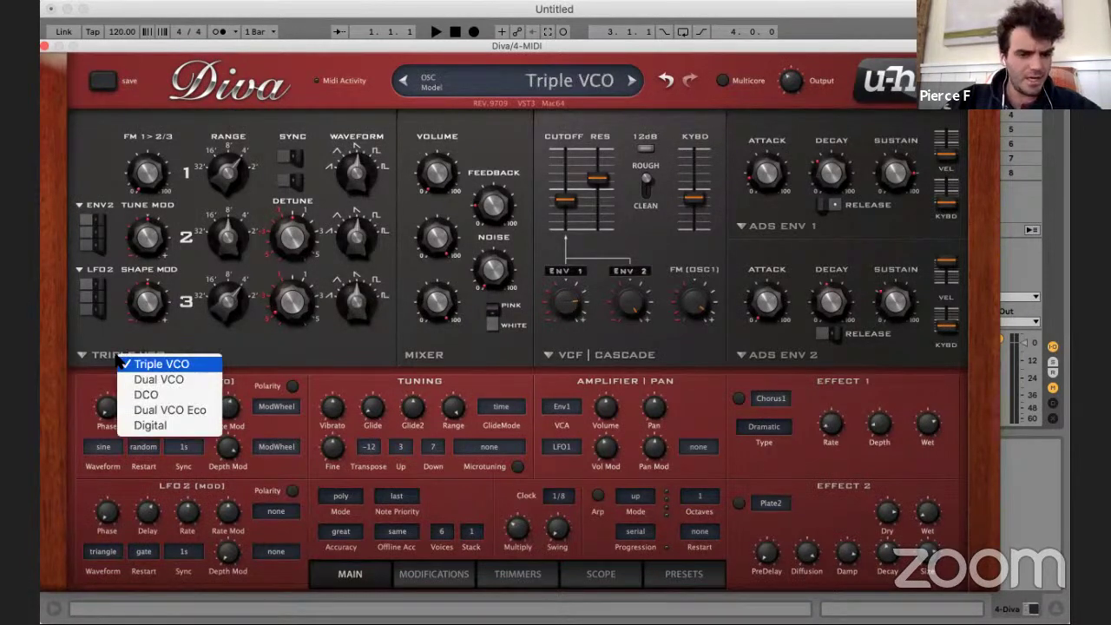
click(153, 396)
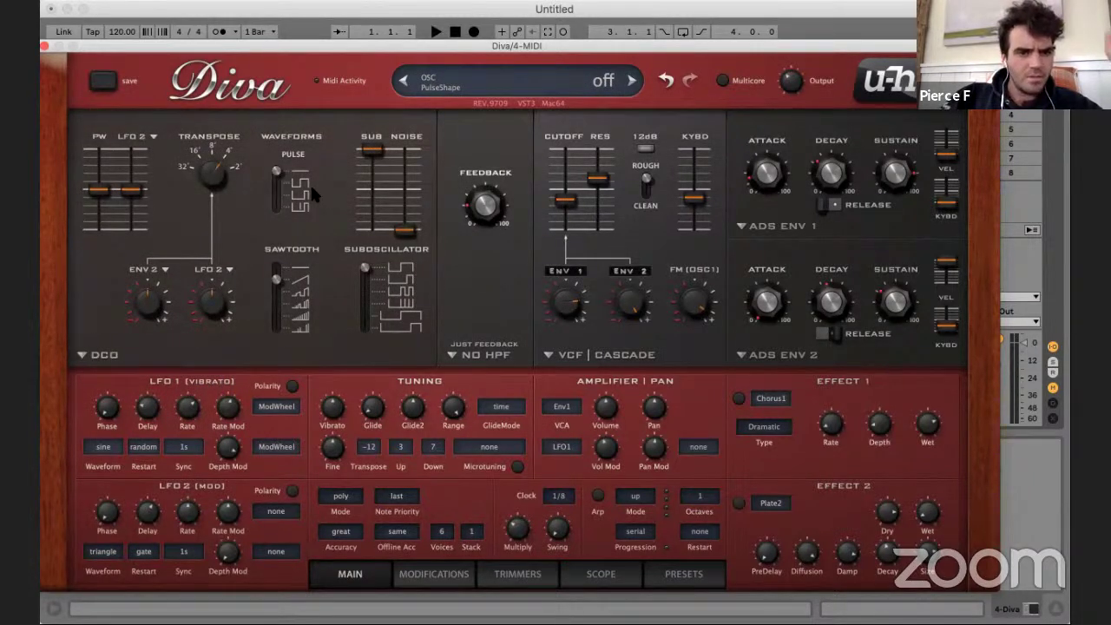
drag(405, 231, 370, 228)
drag(404, 155, 407, 167)
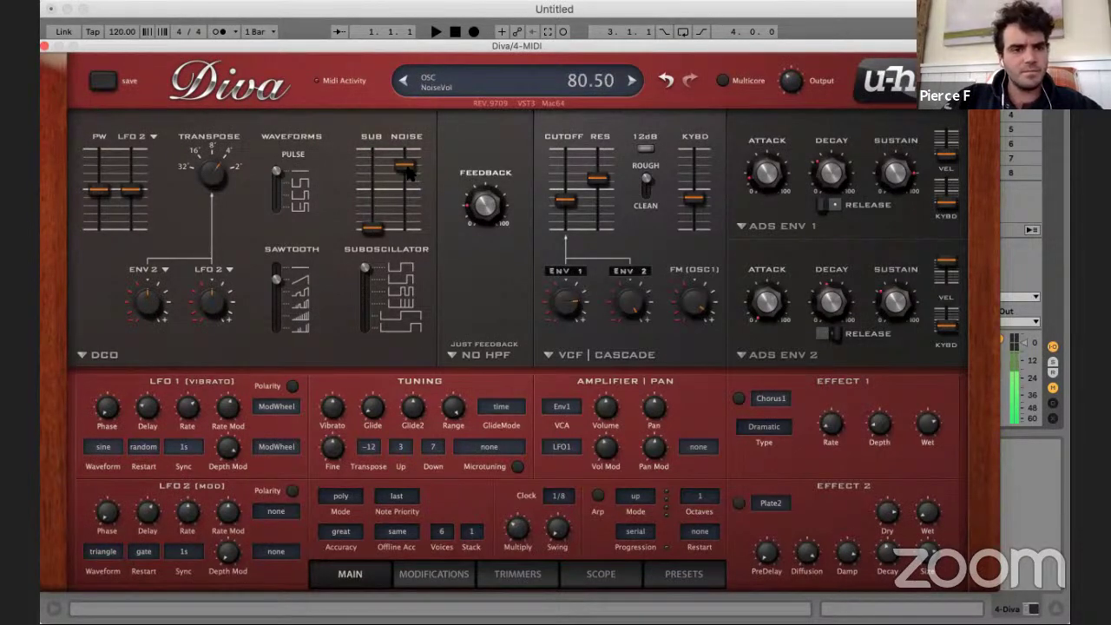
drag(412, 194, 416, 213)
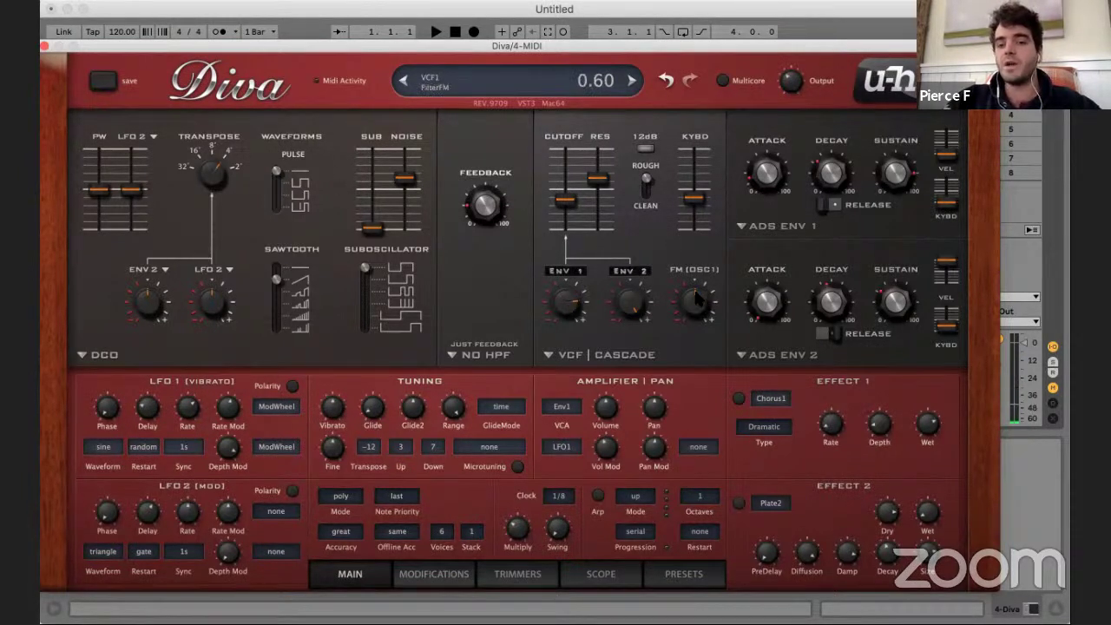
- Raise the filter's oscillator 1 FM amount, then lower the cutoff and the Env1 modulation depth
drag(699, 305, 694, 274)
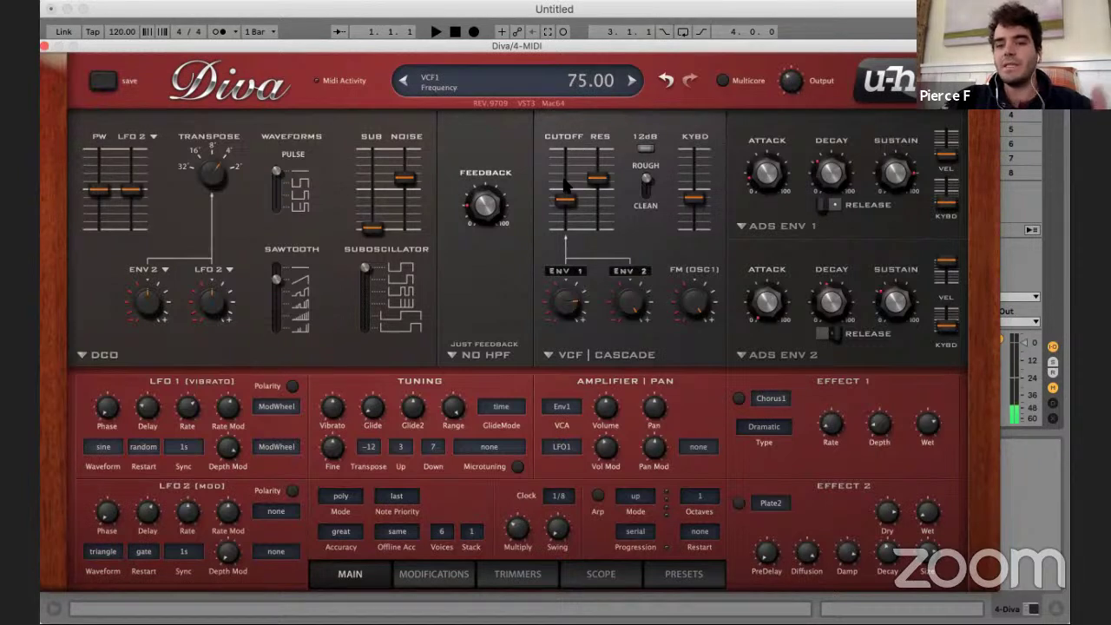
drag(565, 201, 566, 230)
drag(568, 306, 573, 356)
mouse_move(580, 311)
mouse_down()
mouse_move(574, 300)
mouse_move(570, 320)
mouse_up()
- Shift the computer keyboard's octave down, raise the filter cutoff and reduce the oscillator 1 FM amount
key(z)
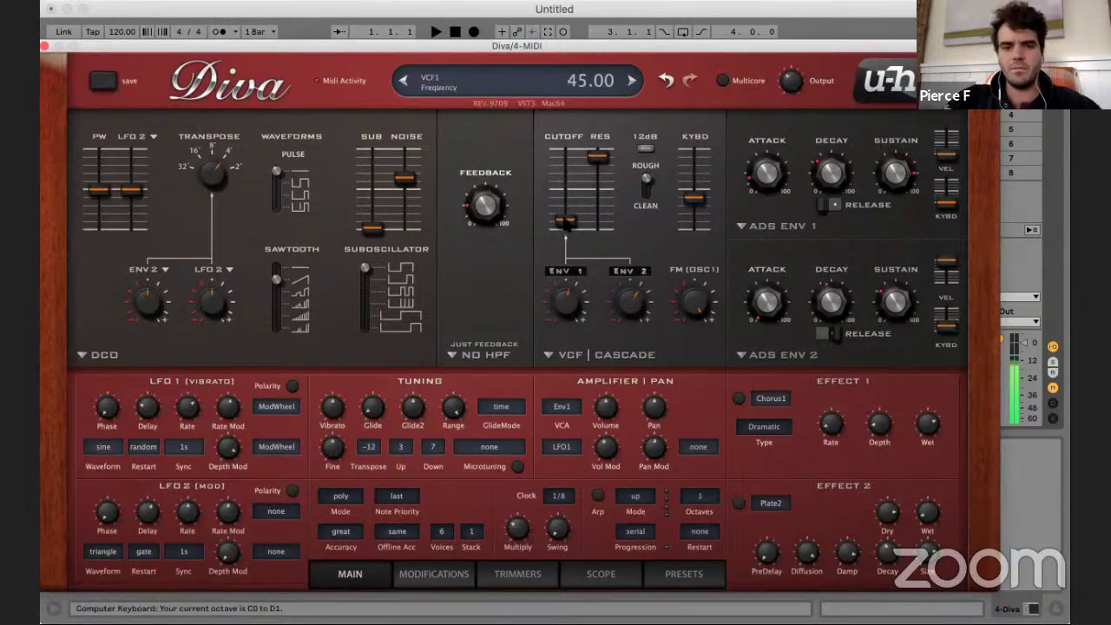
drag(566, 221, 571, 205)
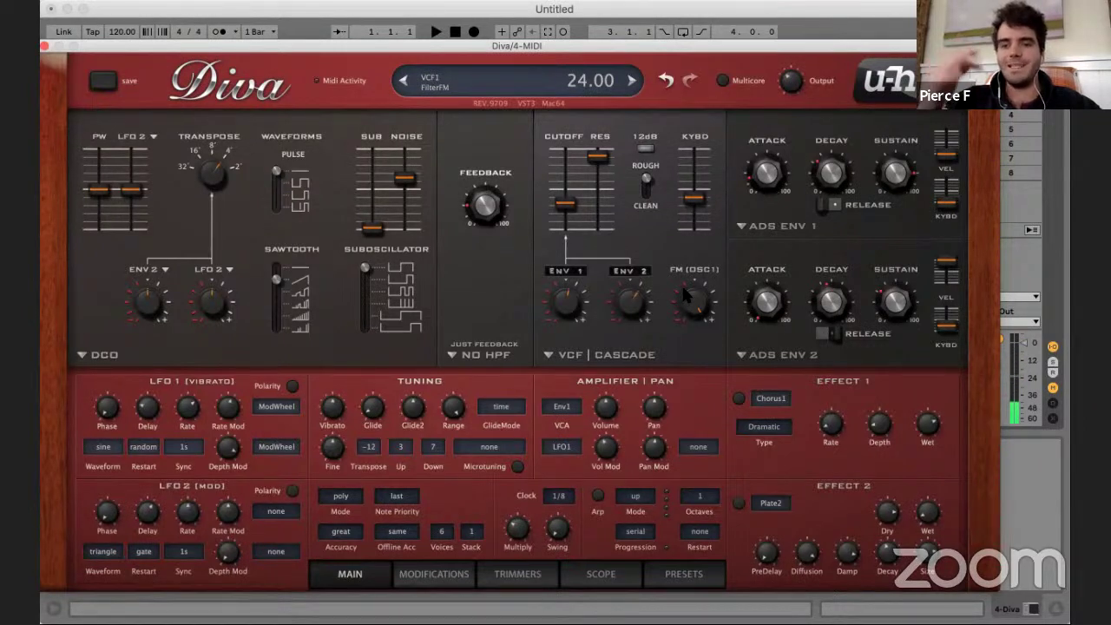
drag(690, 330, 690, 390)
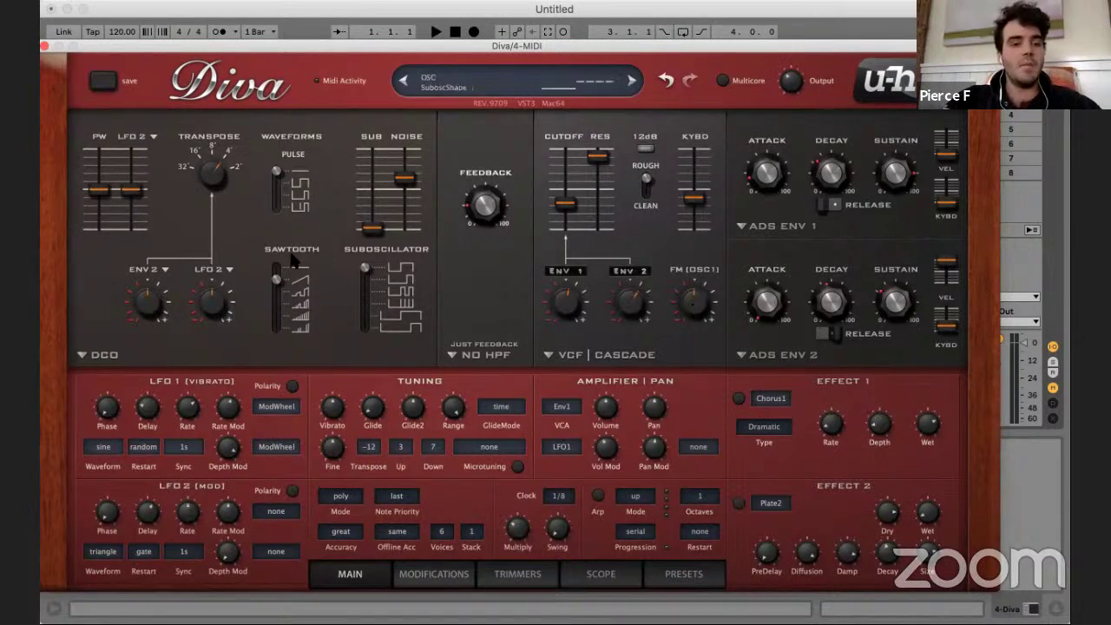
- Set the DCO's second transpose modulation source to Multiply and try out its depth
click(216, 268)
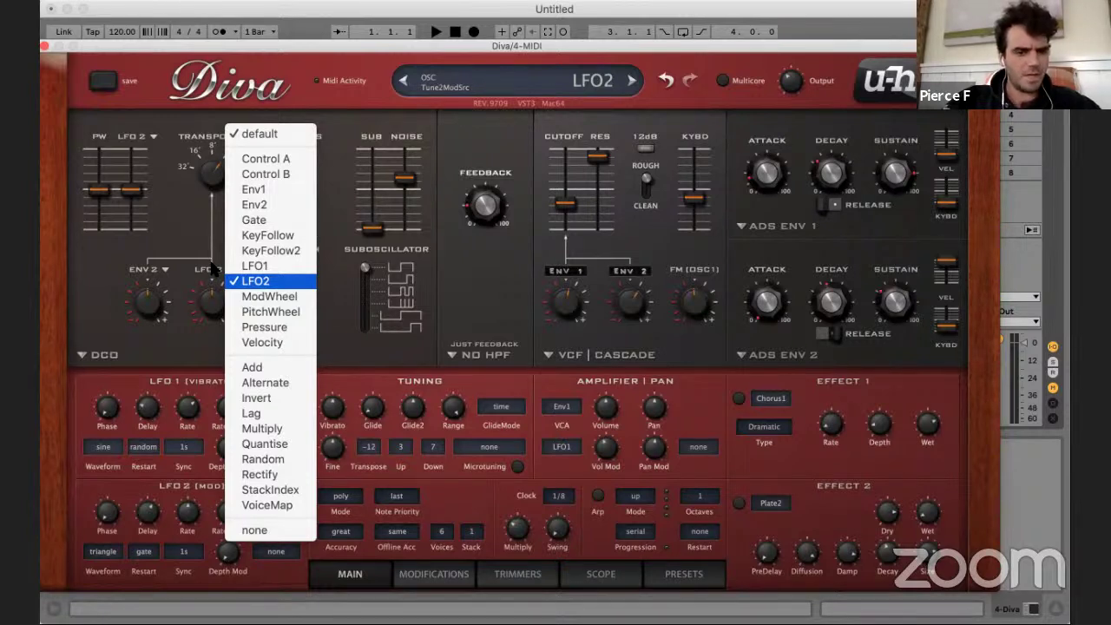
click(283, 438)
drag(214, 304, 243, 217)
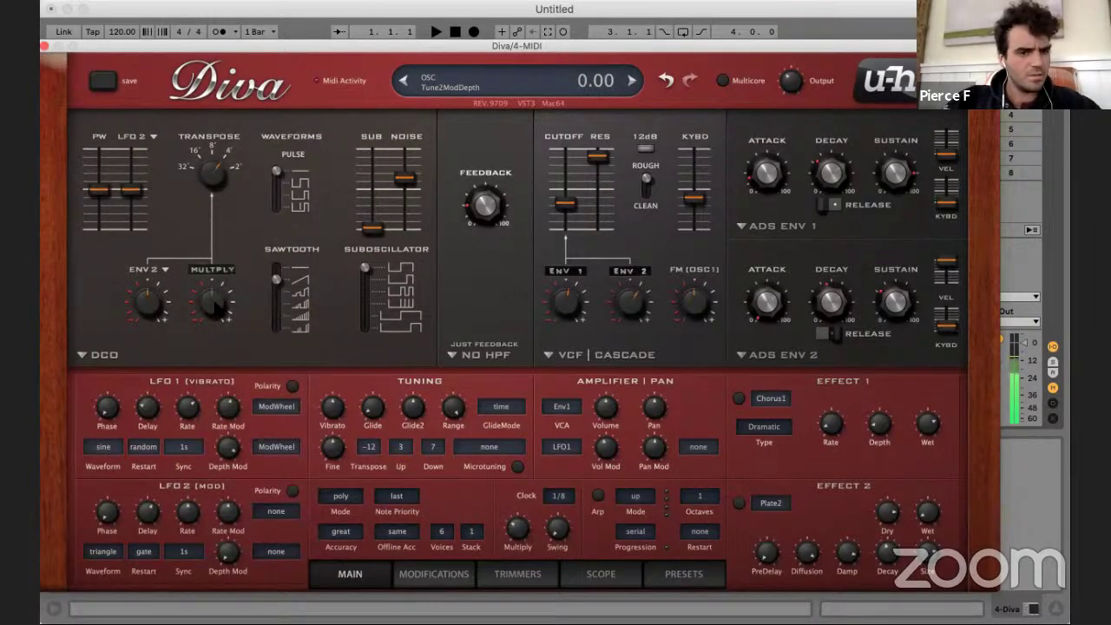
- Change the DCO's sawtooth shape, set the sub level to 99.00 and raise the filter cutoff
drag(276, 279, 274, 302)
drag(373, 231, 375, 153)
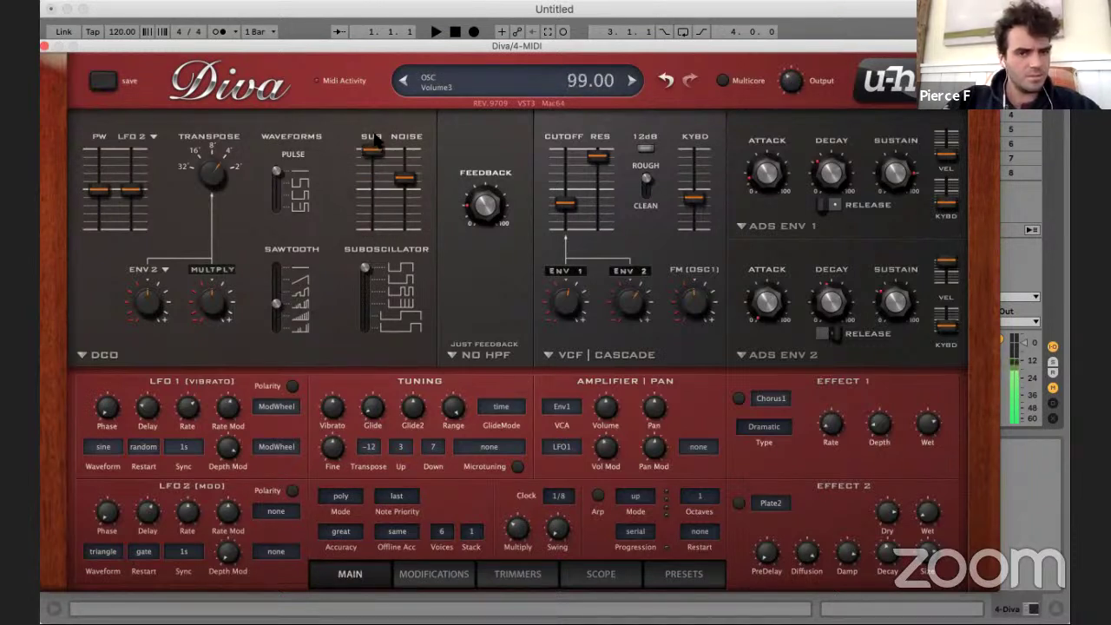
drag(576, 176, 569, 163)
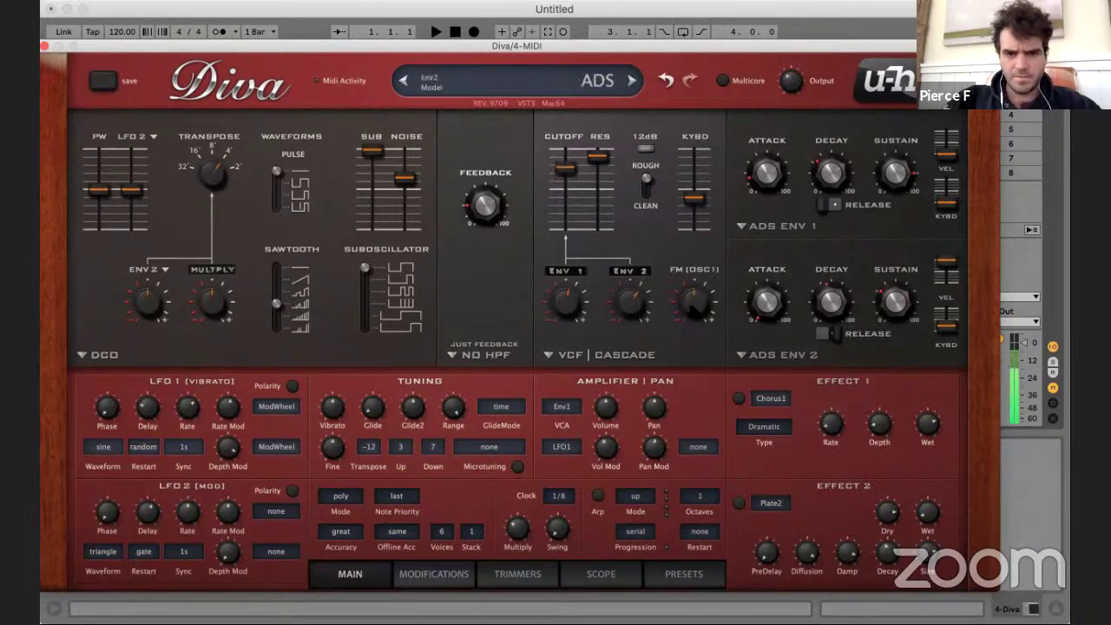
- Adjust the DCO's transpose modulation, raising the Env2 and Multiply depths
drag(218, 276, 217, 299)
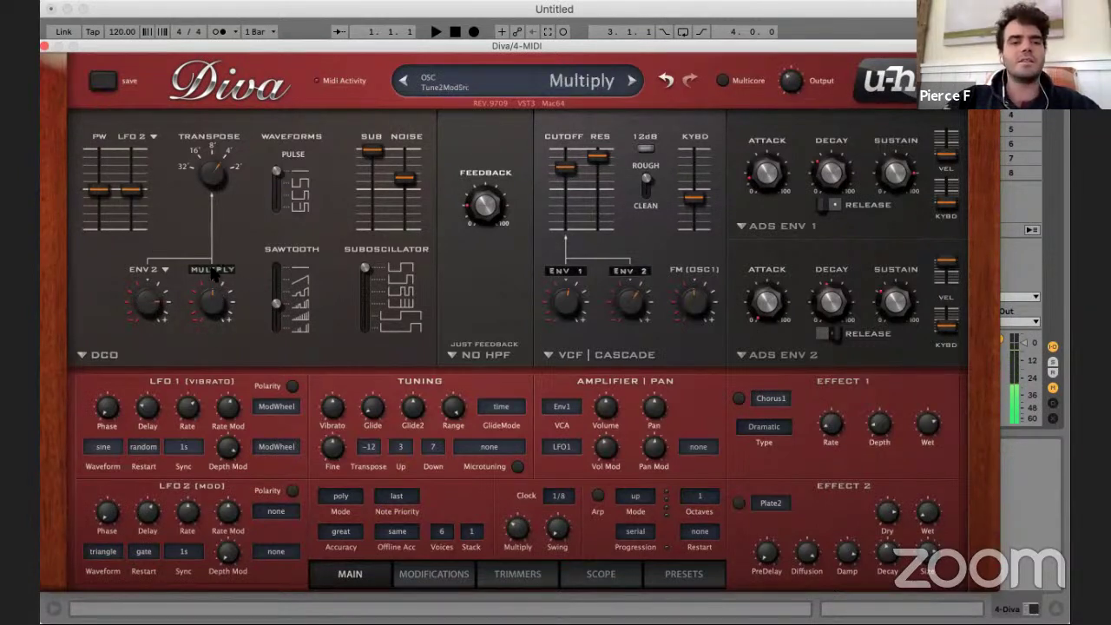
drag(211, 302, 214, 263)
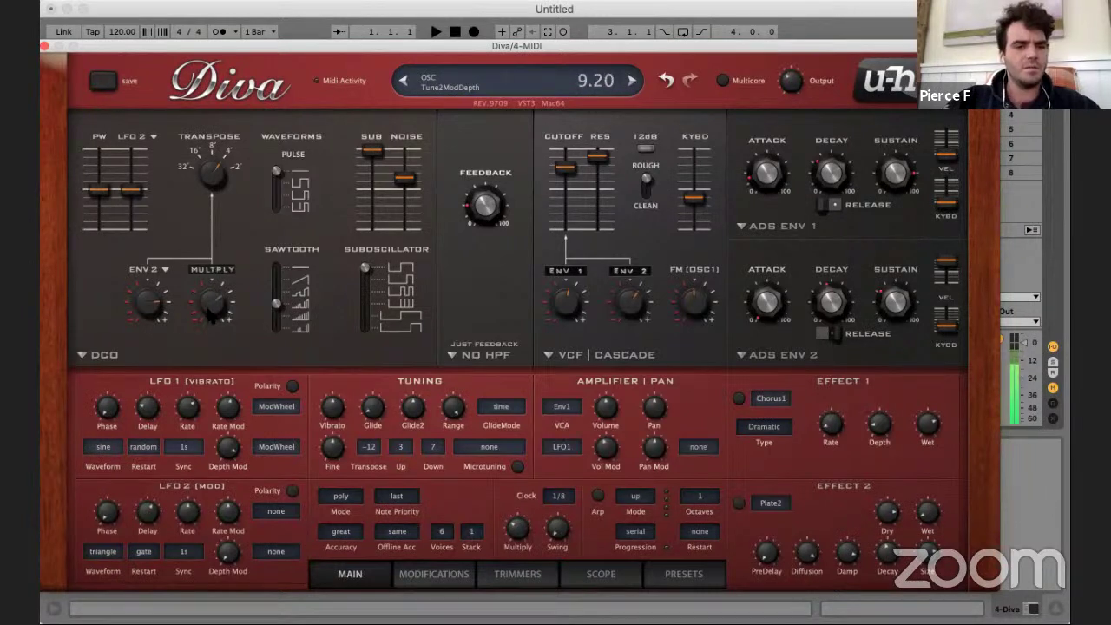
drag(211, 310, 212, 343)
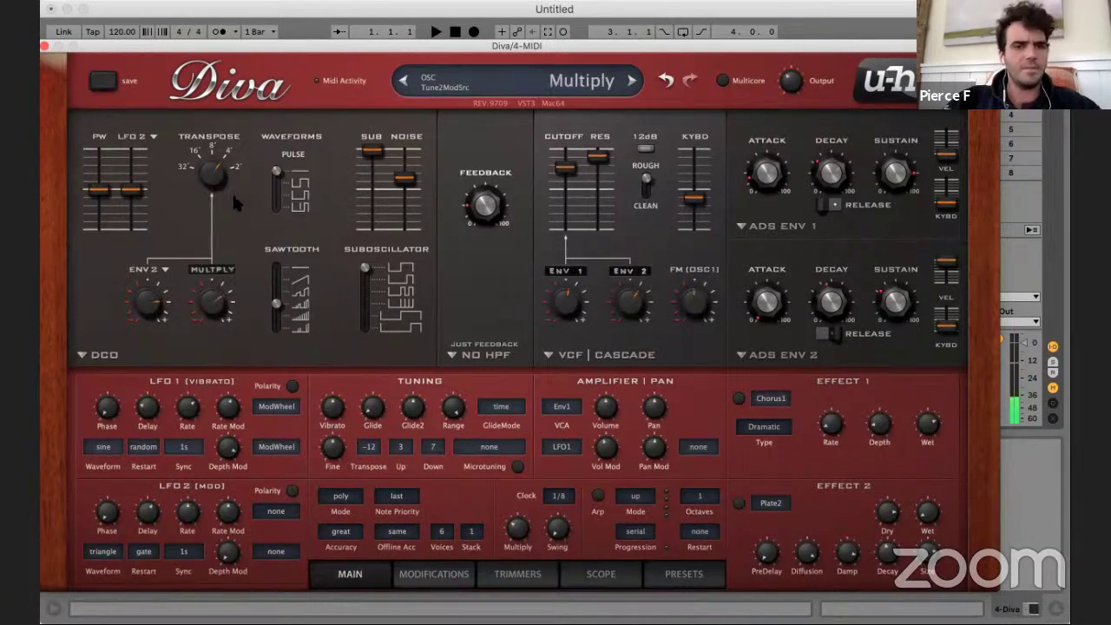
- Switch Diva's oscillator model back to Triple VCO and close the plug-in window
click(102, 355)
click(157, 322)
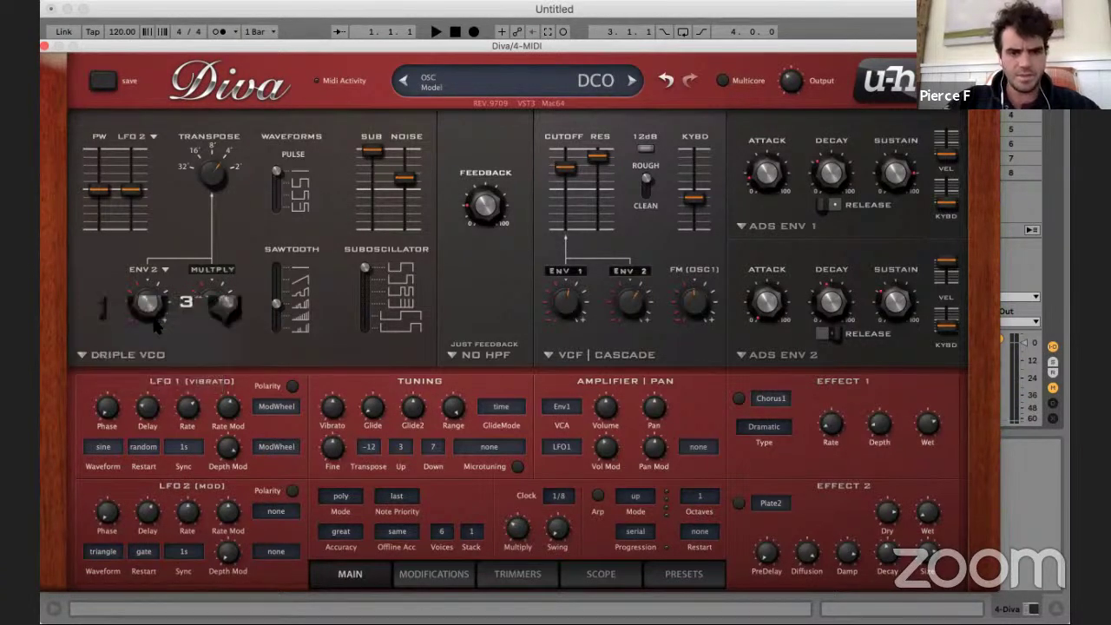
click(45, 45)
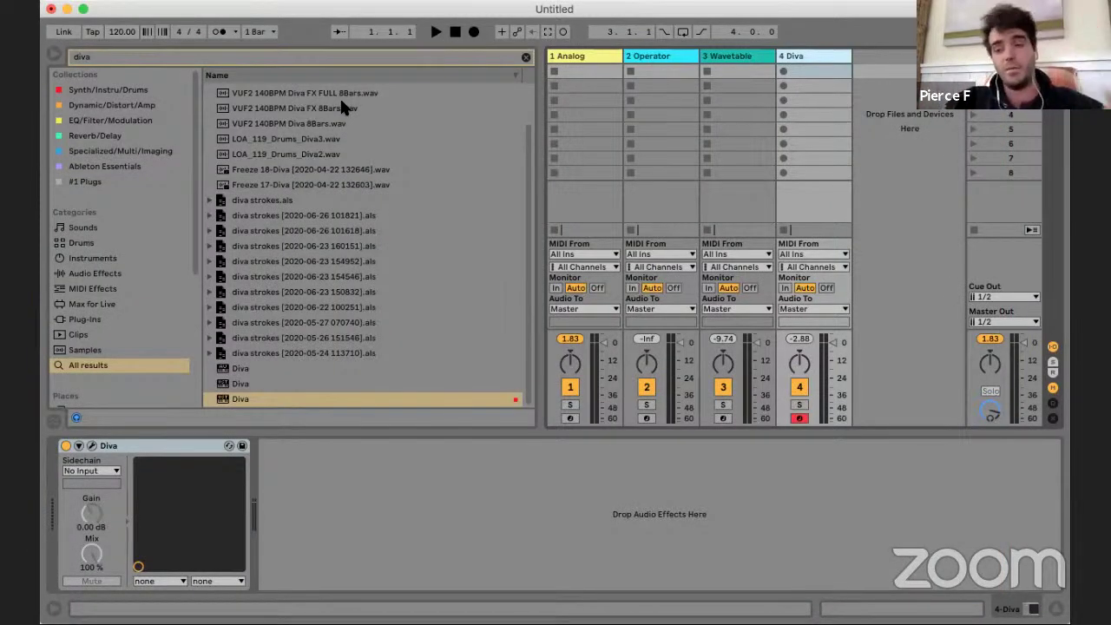
- Compare the Analog and Operator devices, showing Operator's algorithm choices and Analog's quick routing options
click(560, 55)
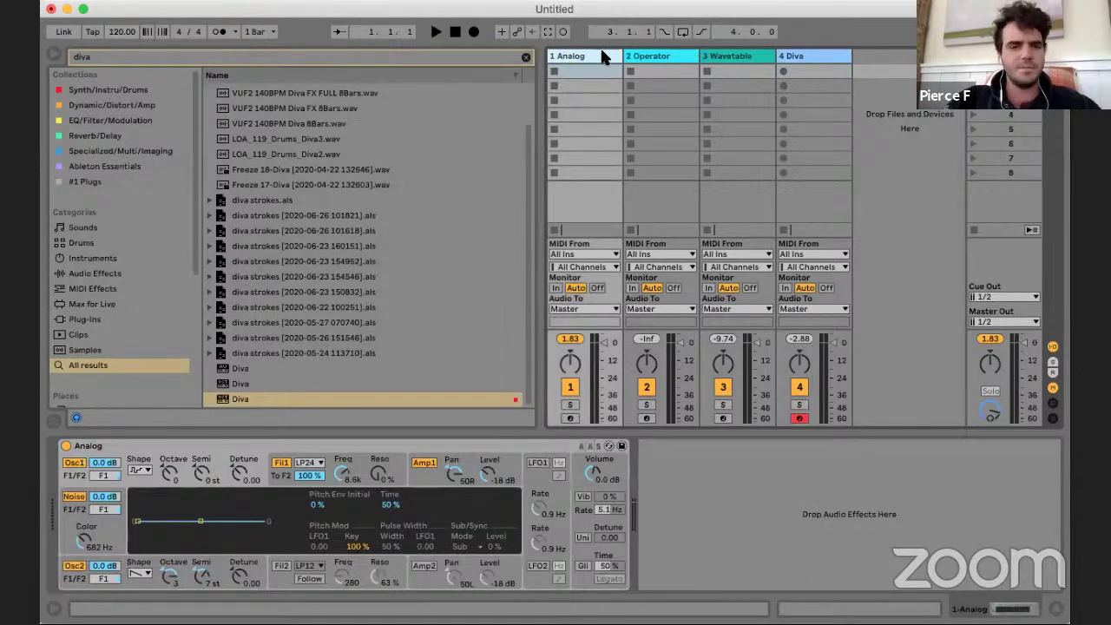
click(643, 54)
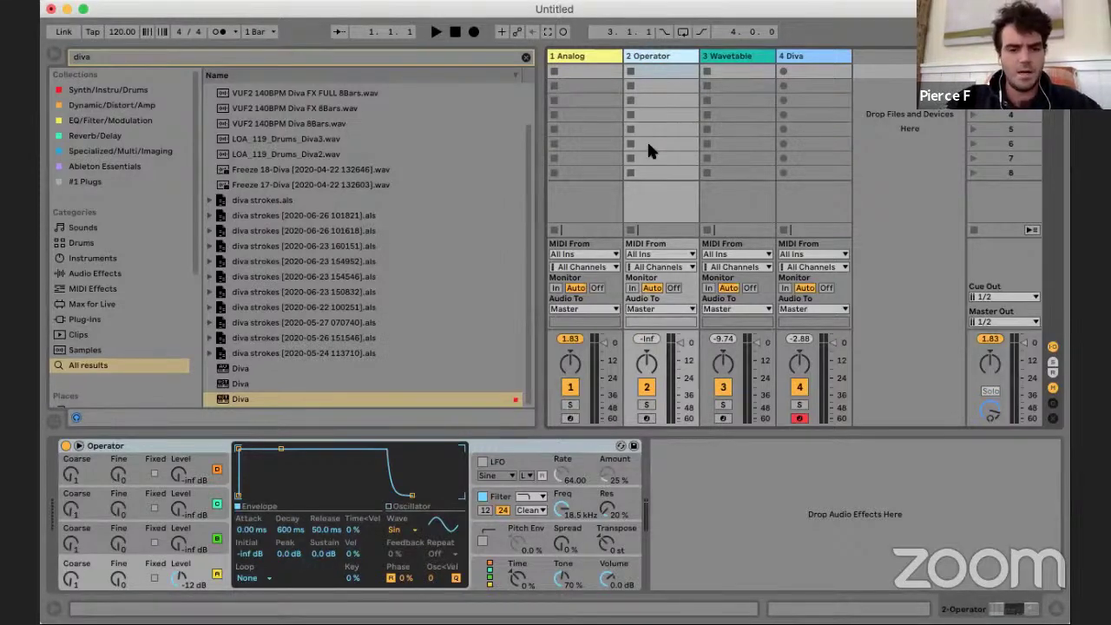
click(487, 583)
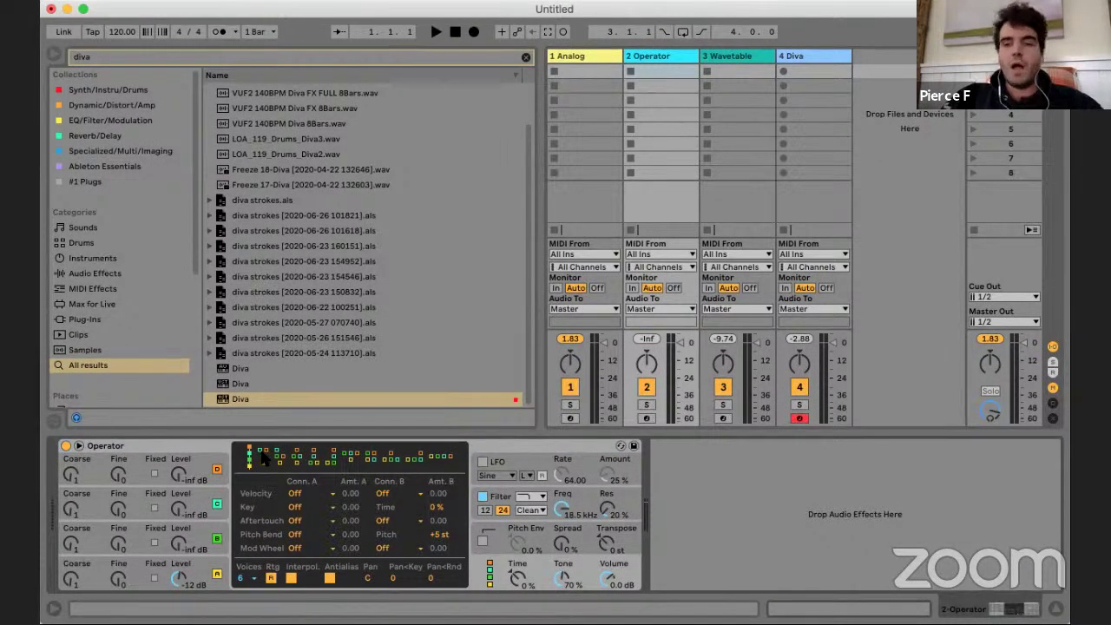
click(575, 57)
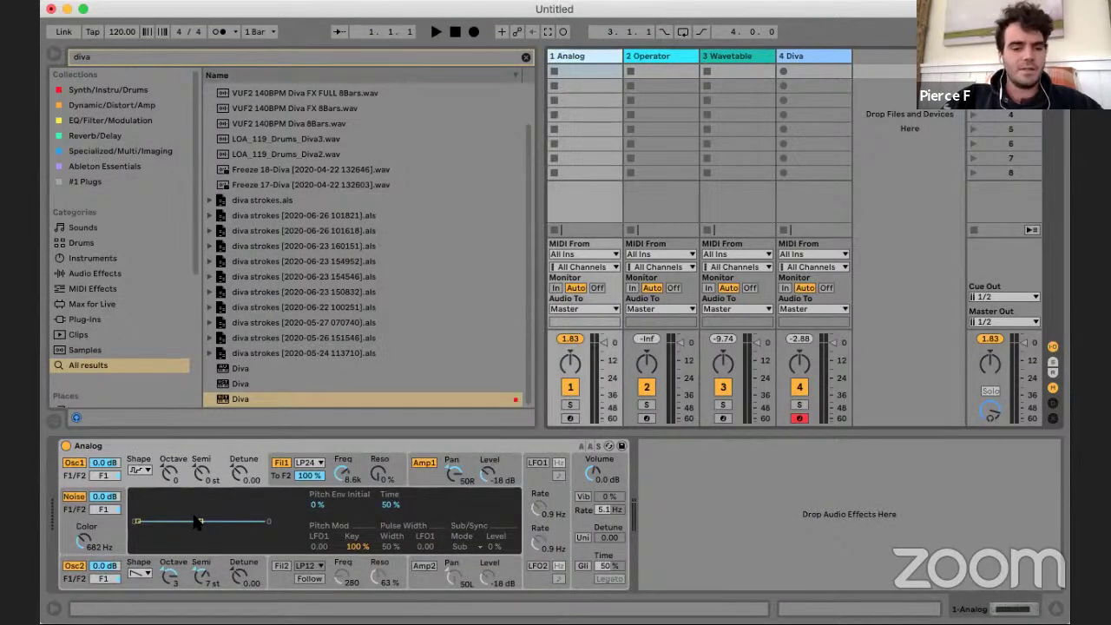
click(577, 466)
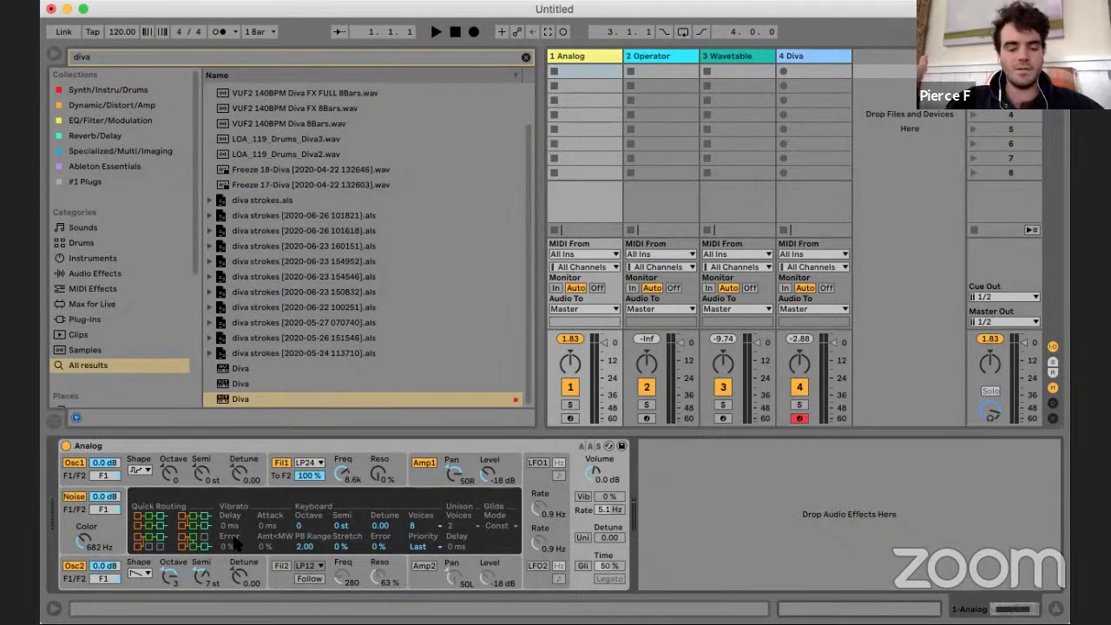
- Arm the Operator track for playing and set the computer keyboard octave to C3 to D4
click(643, 55)
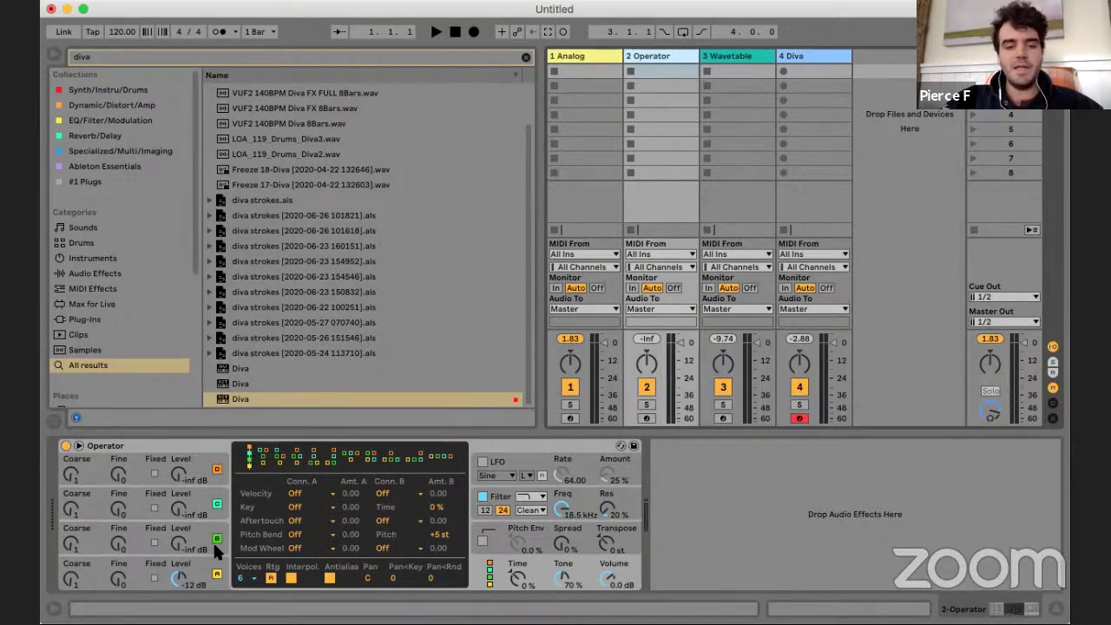
click(647, 418)
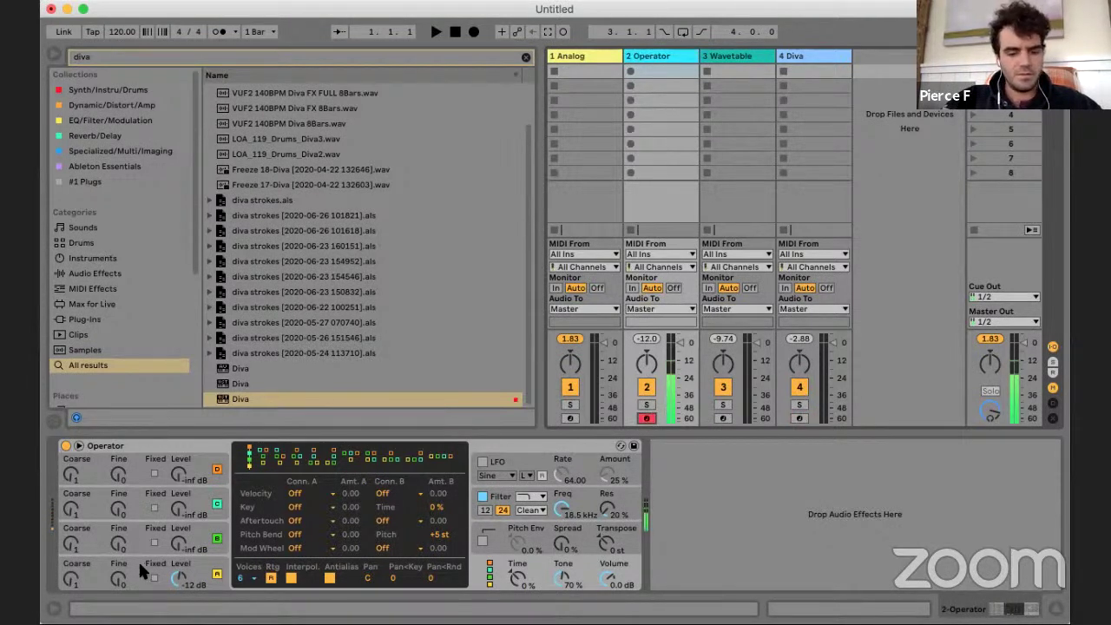
key(z)
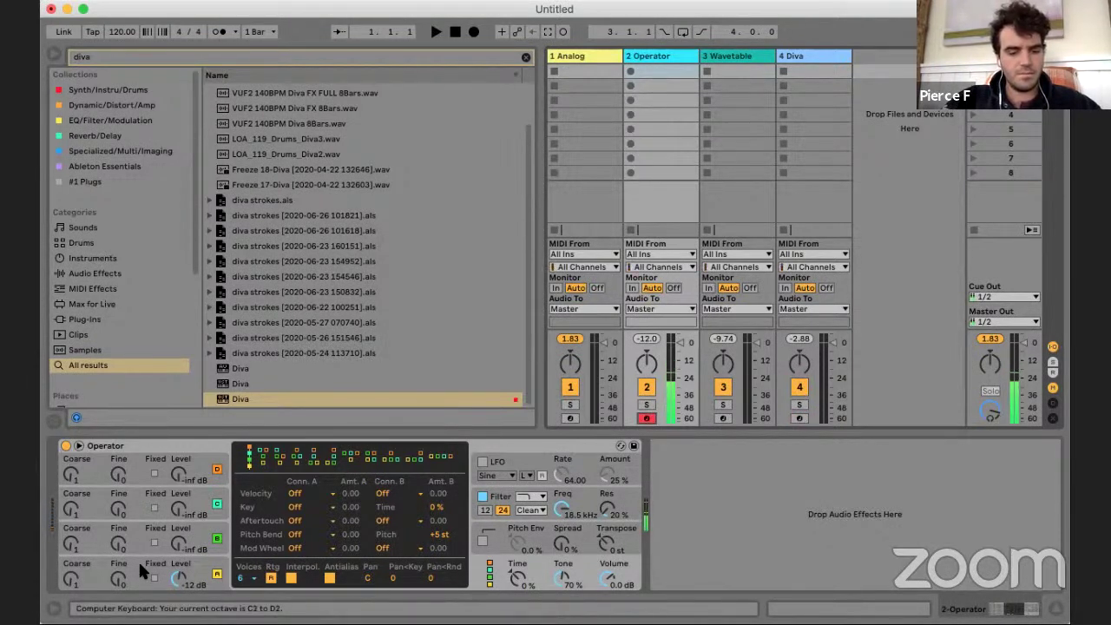
key(x)
key(x)
key(x)
- Try Square 32 as the waveform of Operator's oscillator A, then change it to Saw 32
click(138, 559)
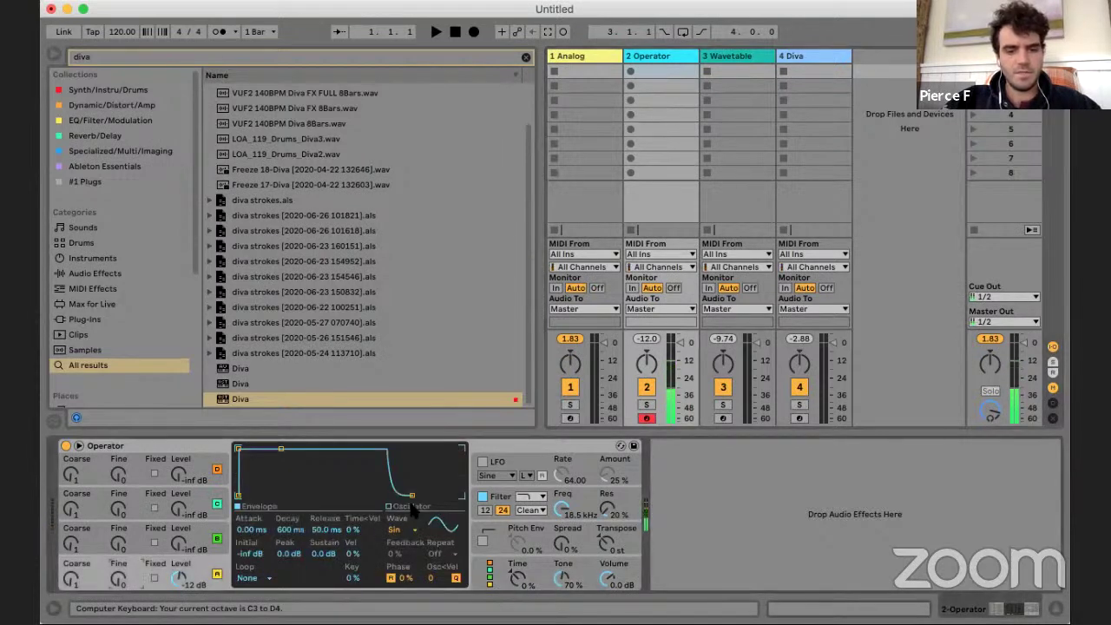
click(408, 529)
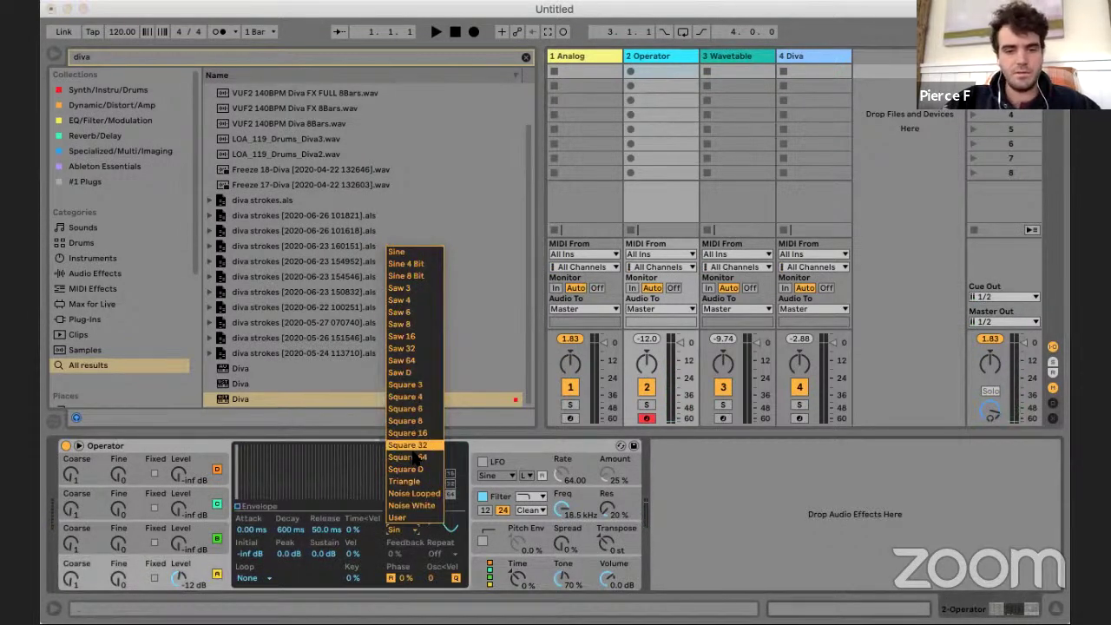
click(414, 444)
click(415, 531)
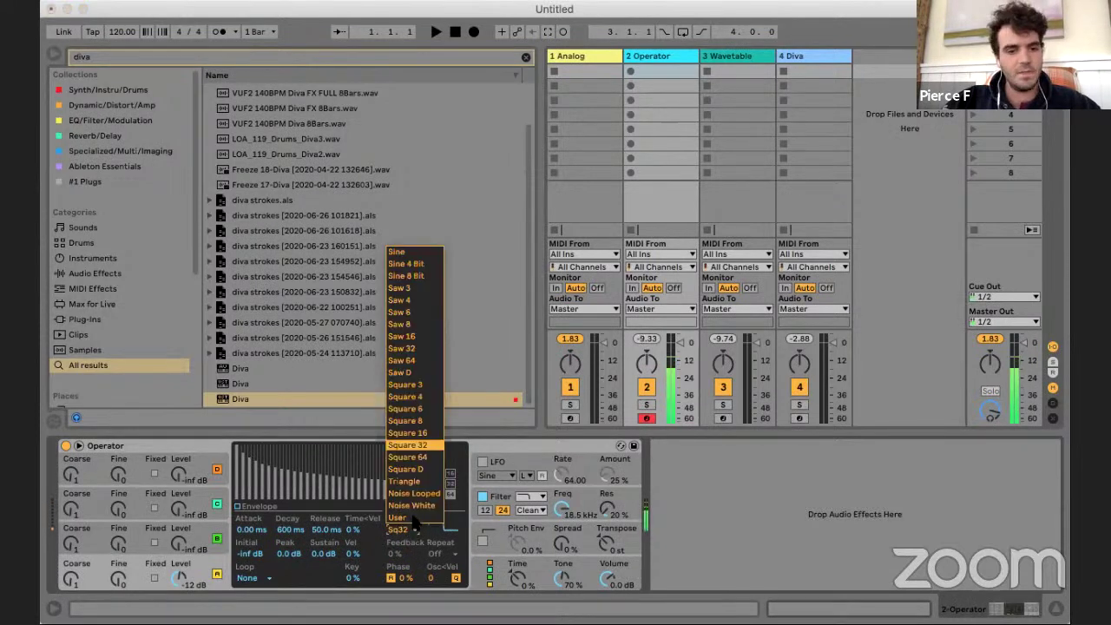
click(408, 348)
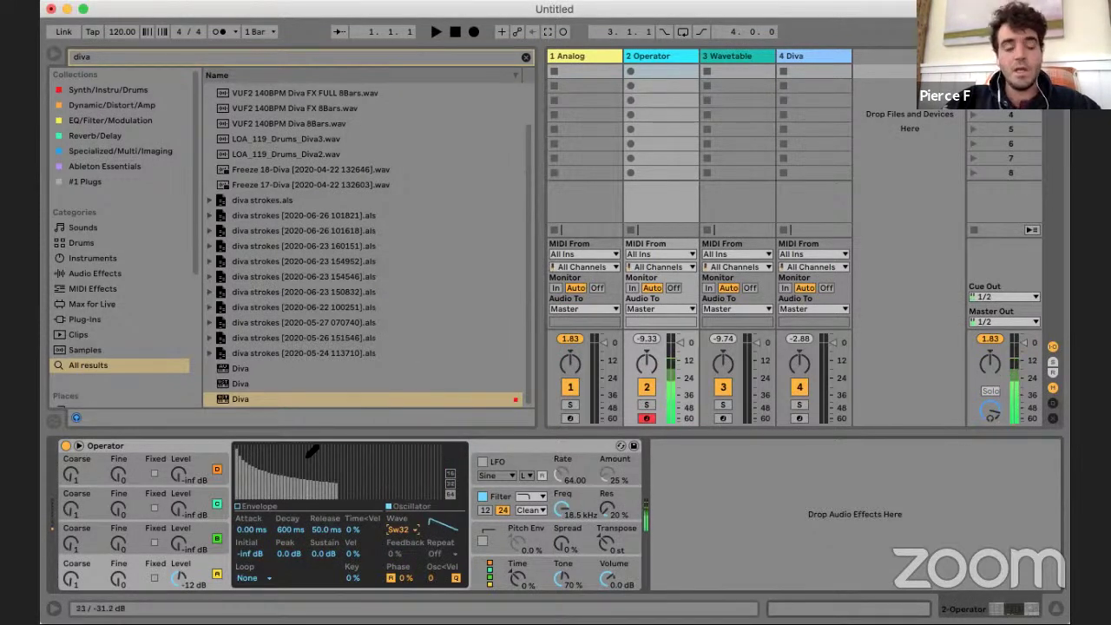
- Reshape oscillator A's waveform by lowering several individual harmonics in its partials display
mouse_move(265, 456)
mouse_down()
mouse_move(254, 520)
mouse_move(283, 474)
mouse_move(284, 503)
mouse_move(314, 486)
mouse_up()
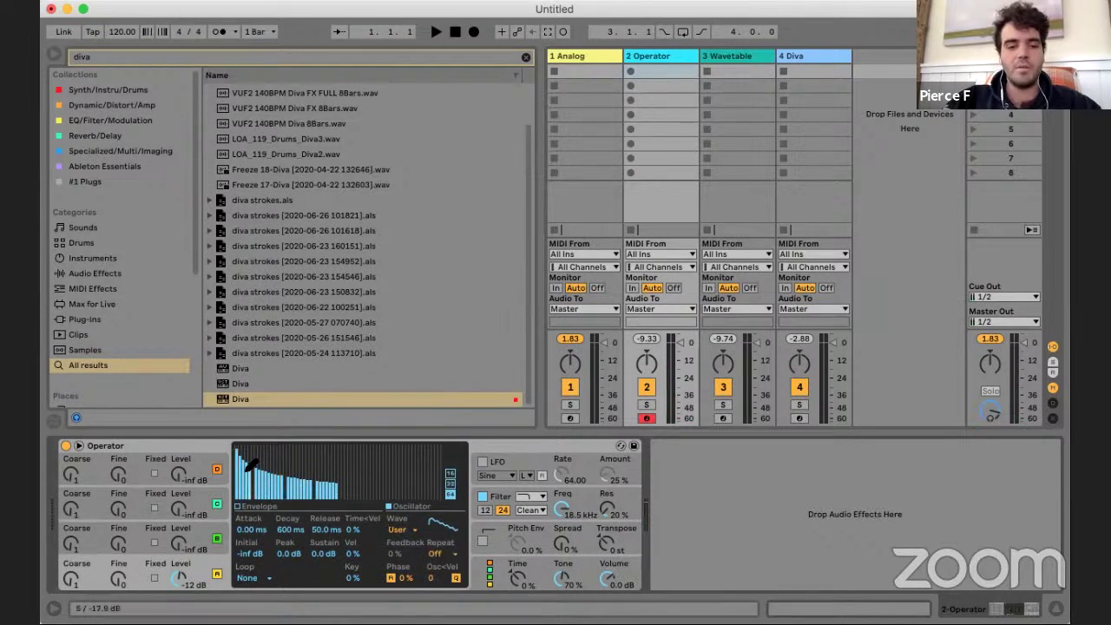
drag(244, 462, 239, 512)
drag(264, 473, 265, 489)
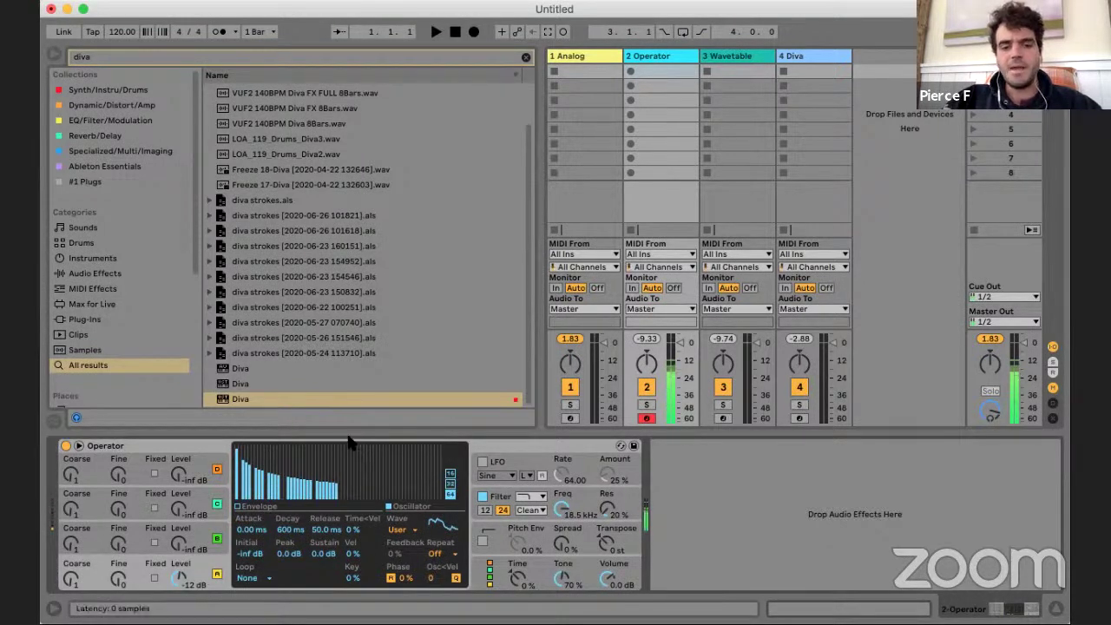
- Set oscillator A's waveform to Square 64, search the browser for "osci" and add Oscilloscope.amxd after Operator
click(408, 530)
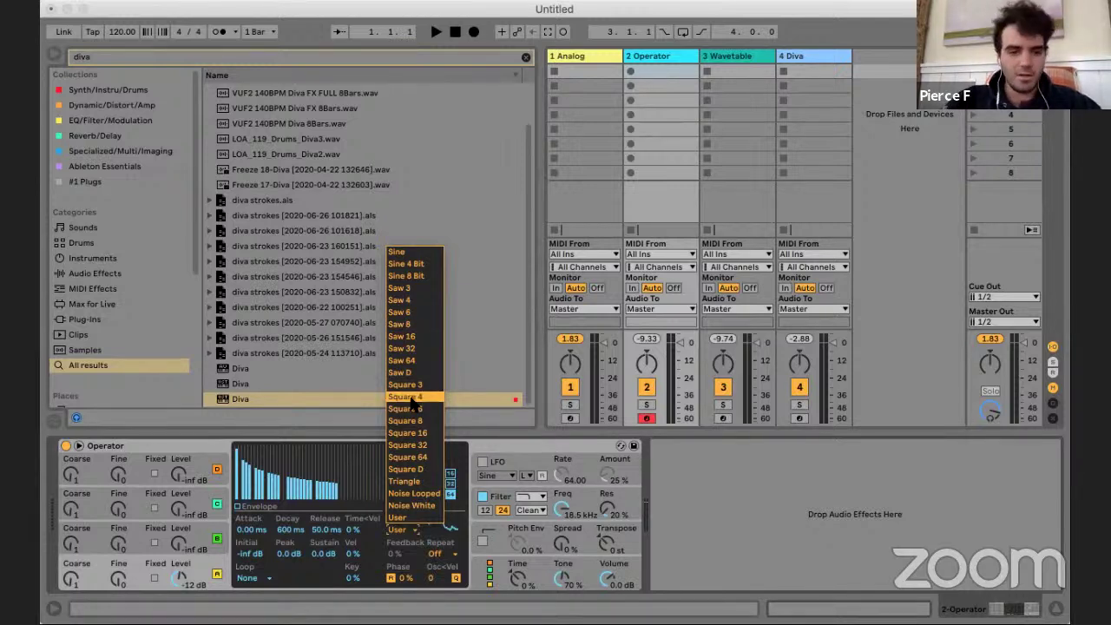
click(406, 457)
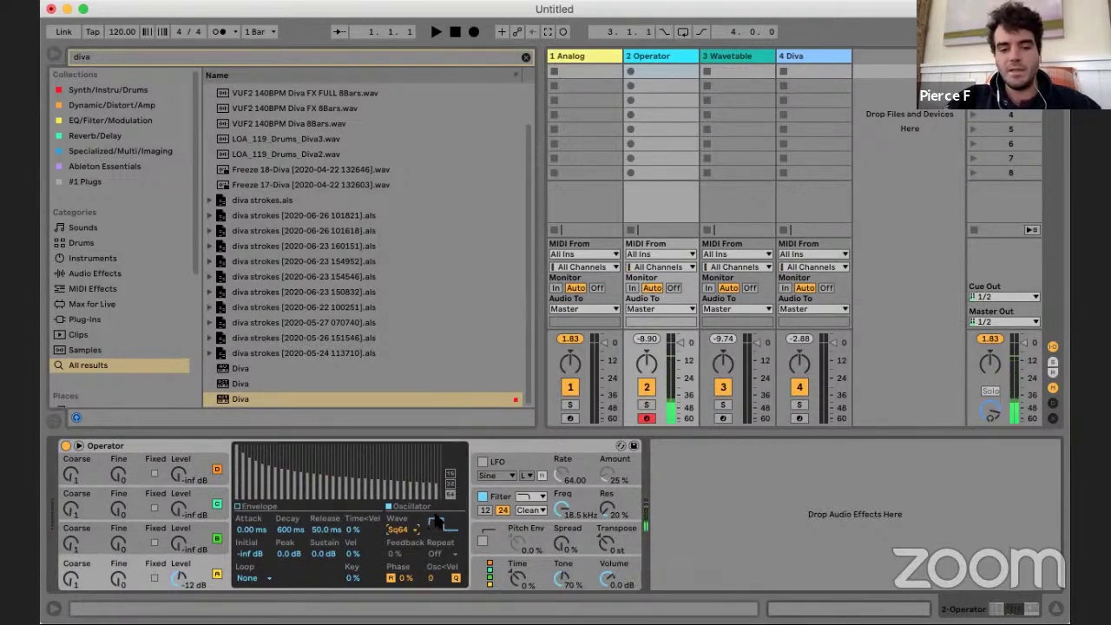
key(super+f)
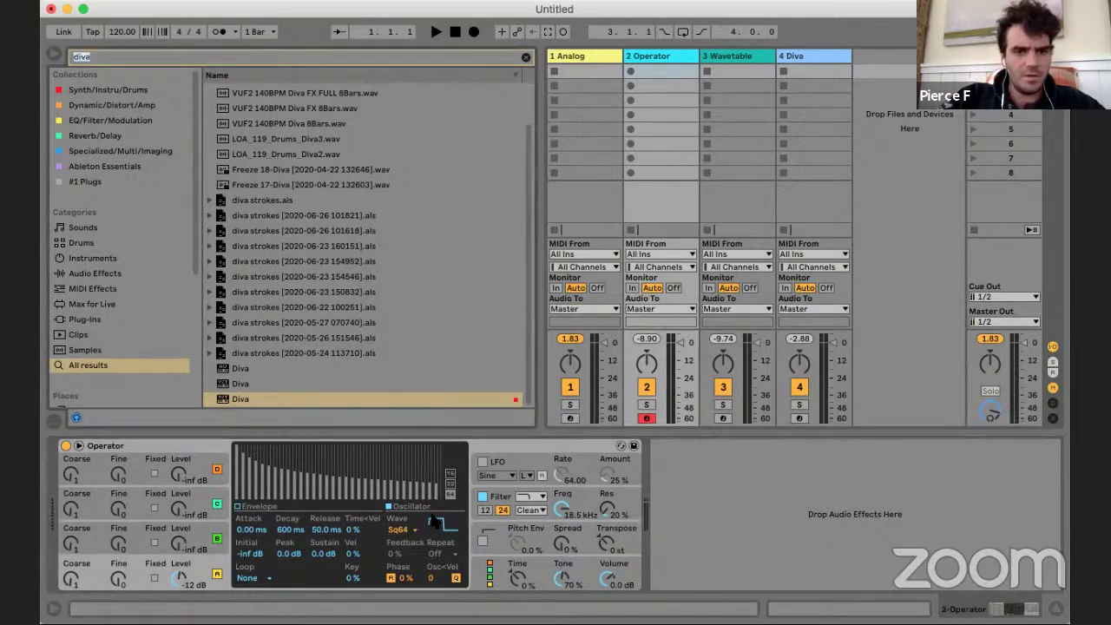
text(osci)
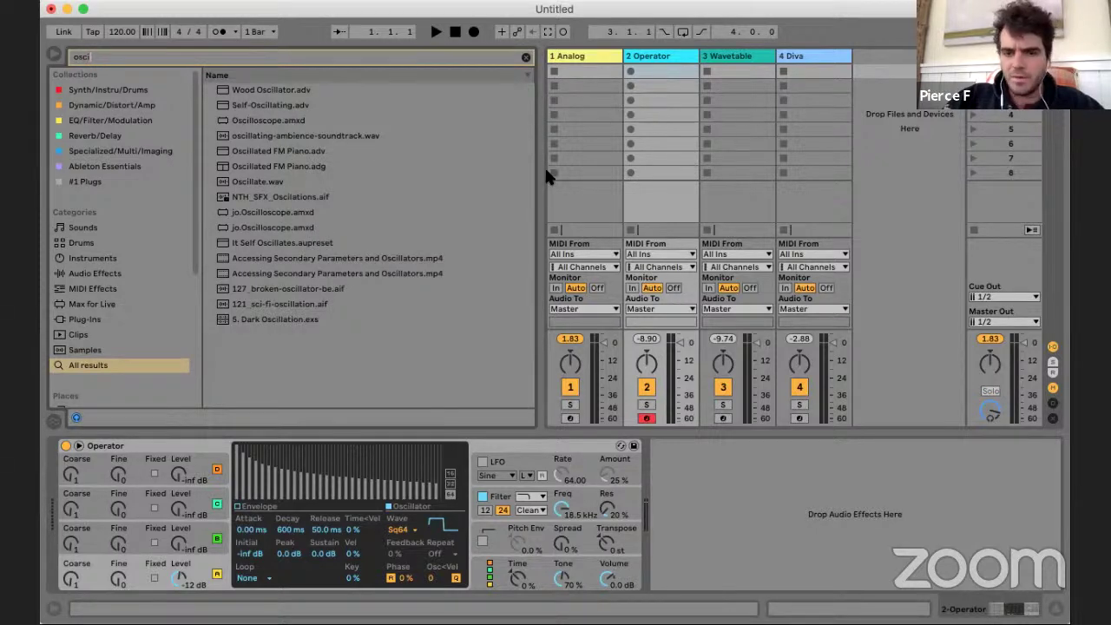
mouse_move(266, 117)
mouse_down()
mouse_move(749, 529)
mouse_move(739, 510)
mouse_up()
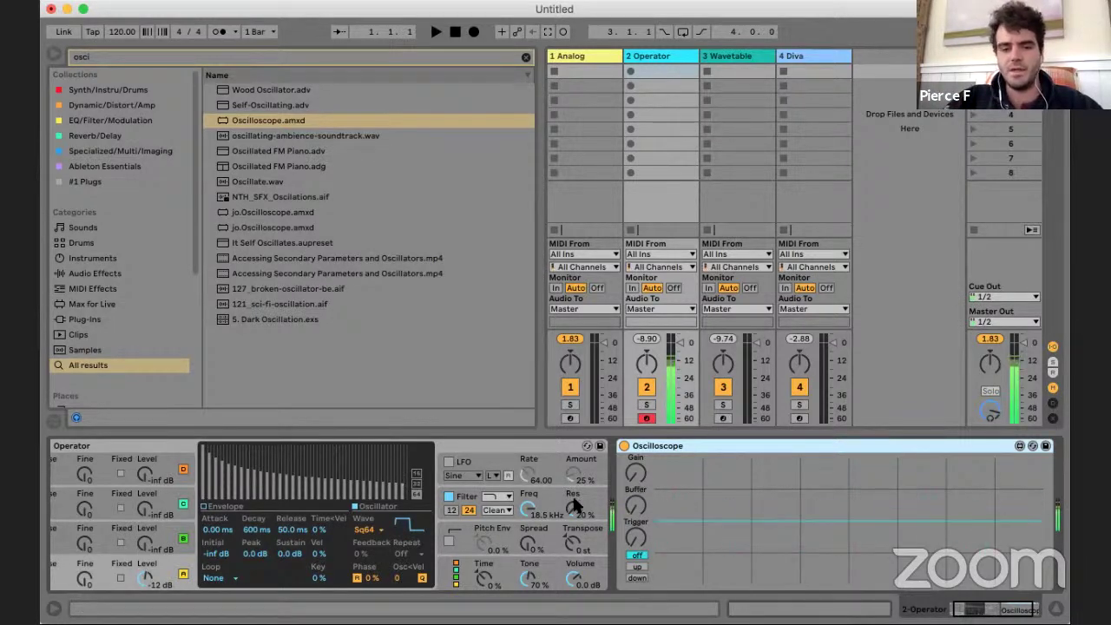
- Try Square 8 as oscillator A's waveform and change it to Saw D
click(371, 545)
click(375, 415)
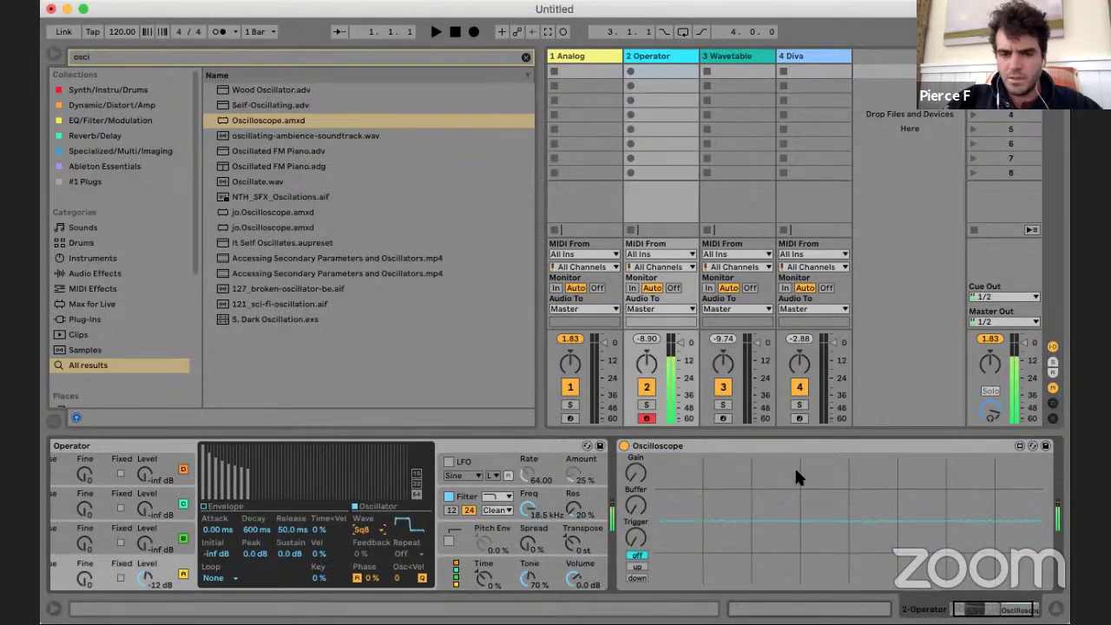
click(368, 531)
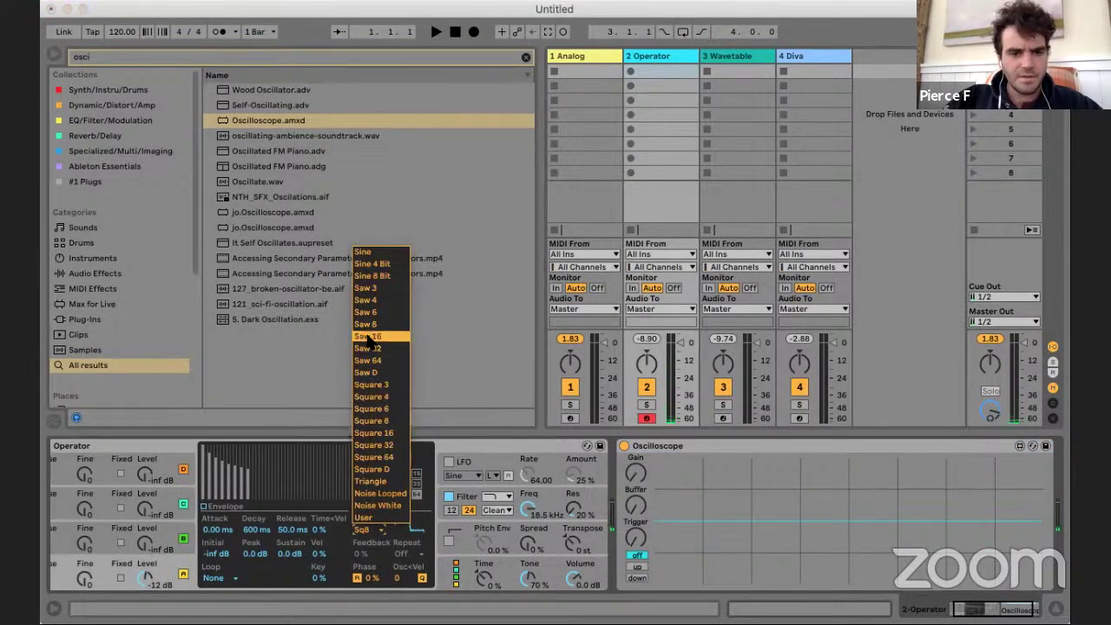
click(378, 373)
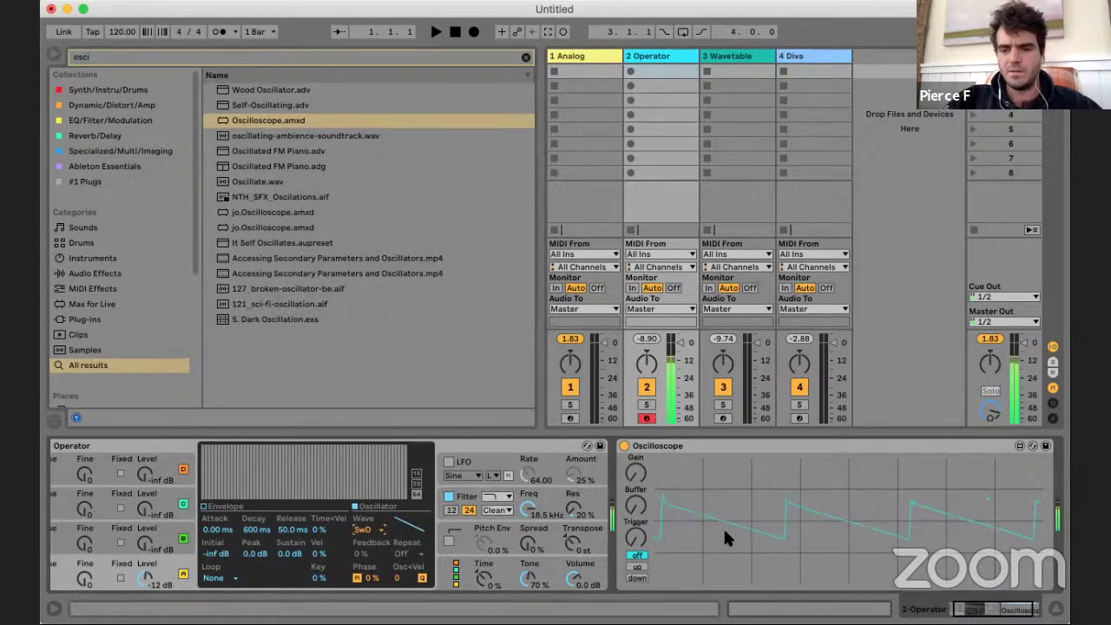
- Reshape oscillator A's Saw D wave by cutting single harmonics and drawing sloped and scooped levels across its partials
drag(224, 458, 223, 556)
drag(278, 450, 277, 559)
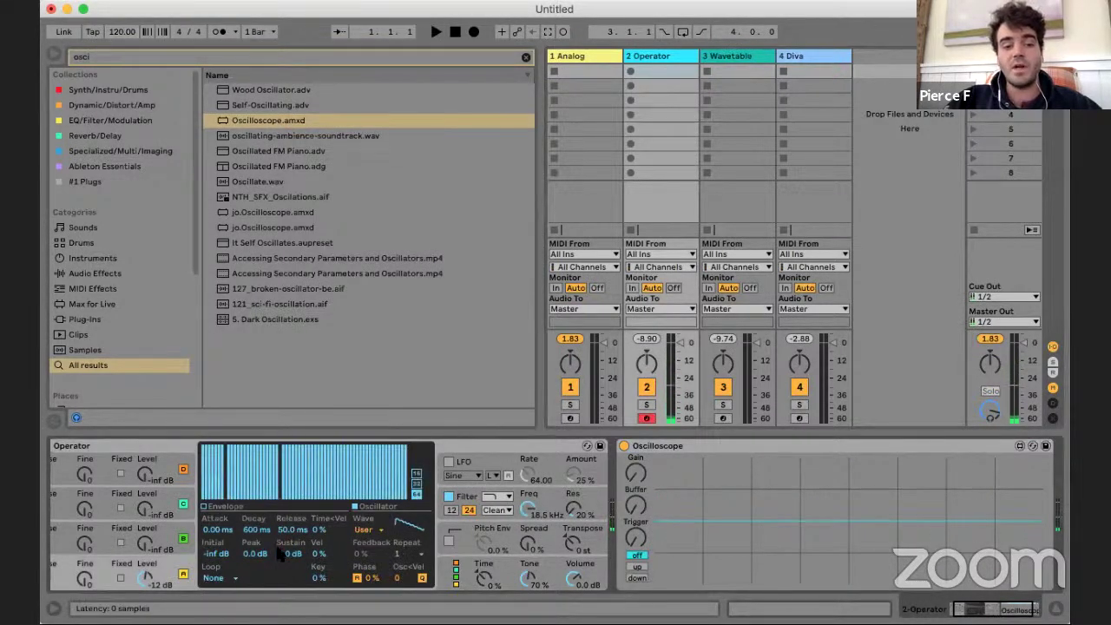
drag(258, 473, 259, 561)
drag(322, 469, 322, 569)
click(304, 497)
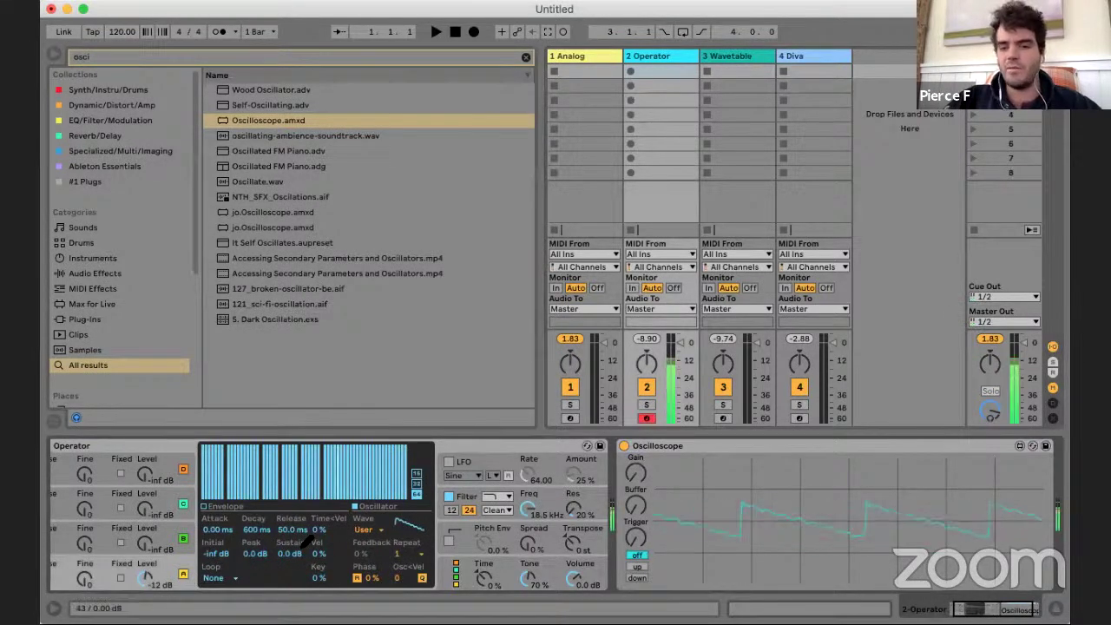
drag(332, 448, 417, 493)
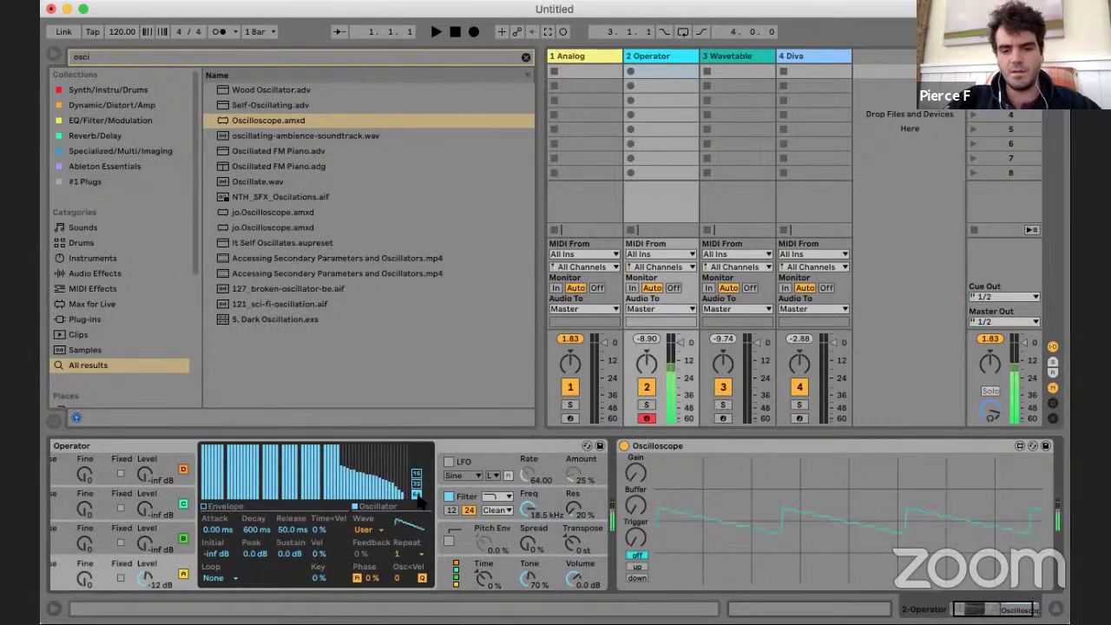
mouse_move(253, 483)
mouse_down()
mouse_move(300, 479)
mouse_move(308, 446)
mouse_up()
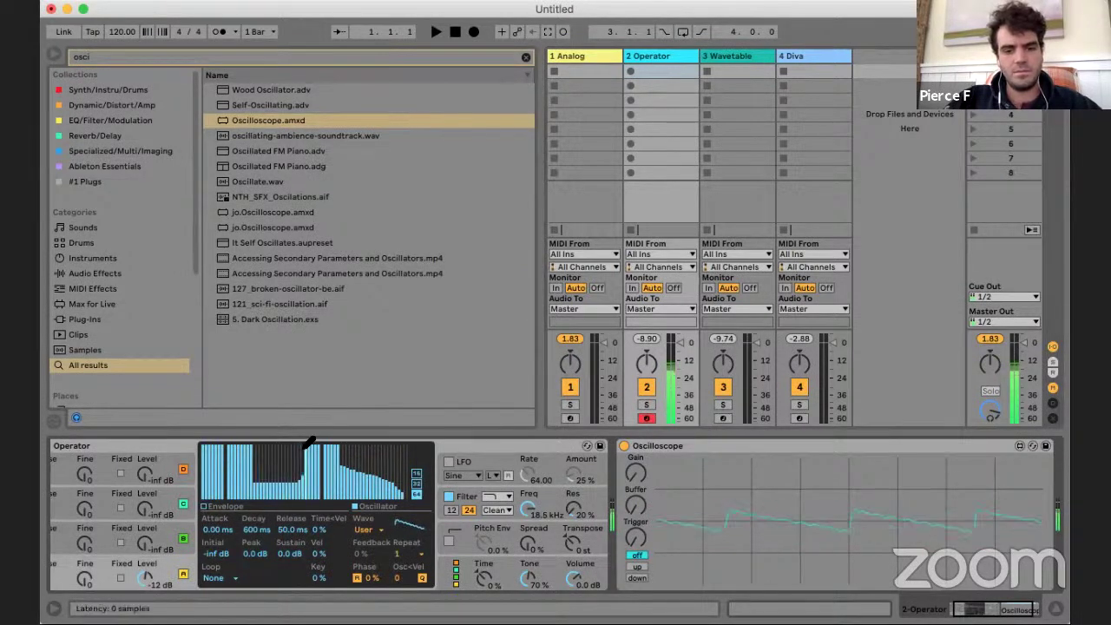
mouse_move(217, 486)
mouse_down()
mouse_move(241, 448)
mouse_move(300, 449)
mouse_up()
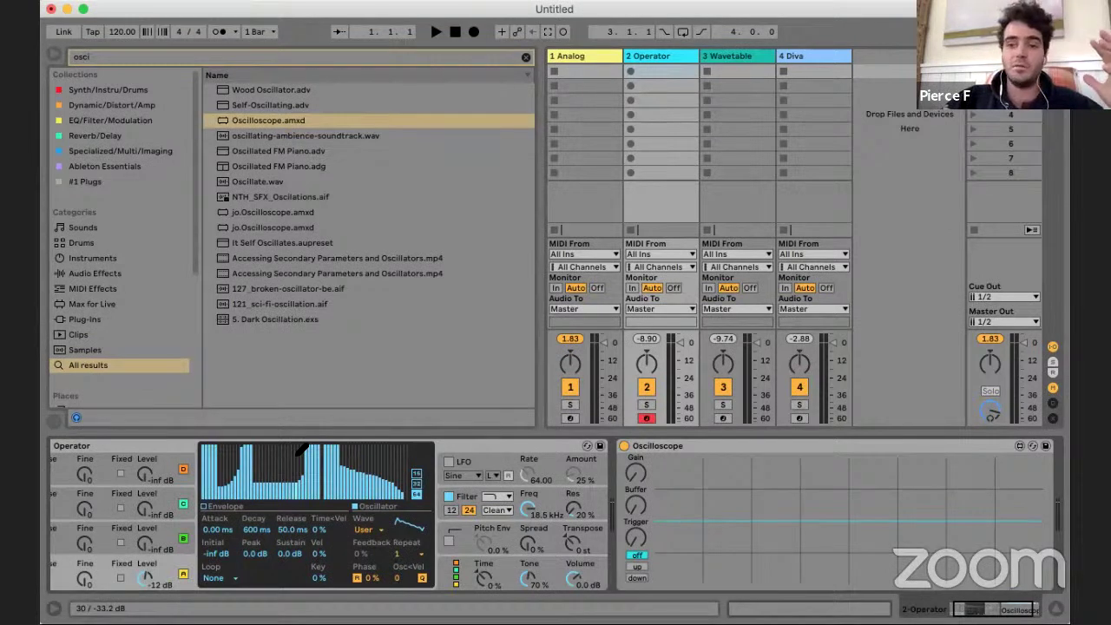
- Set oscillator A's waveform to Sine, play a note, and briefly raise the eleventh harmonic before removing it
click(382, 531)
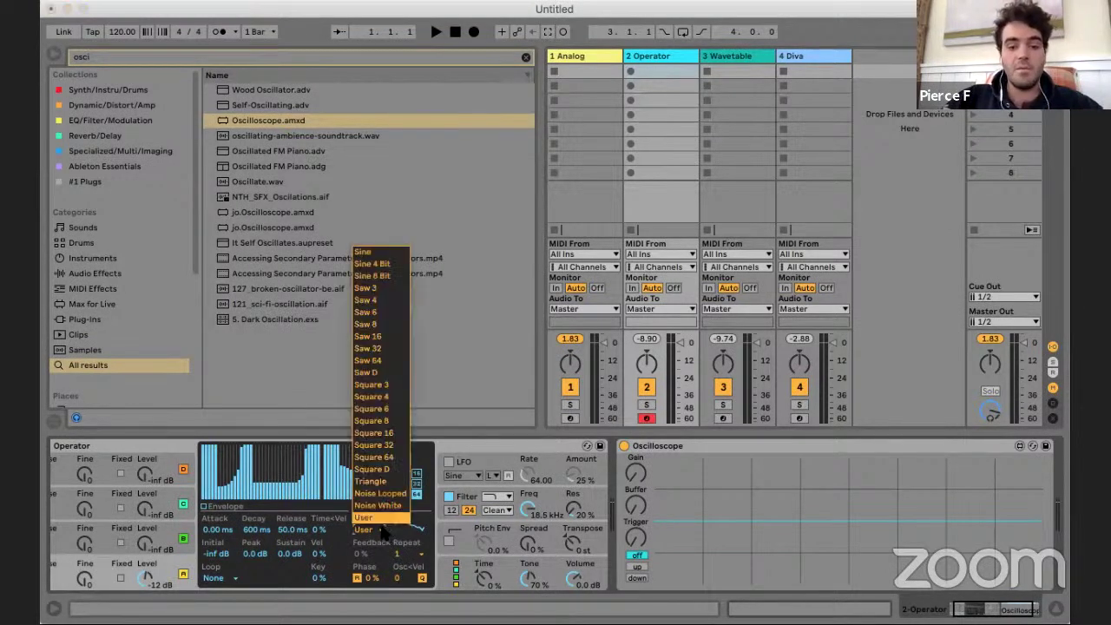
click(369, 252)
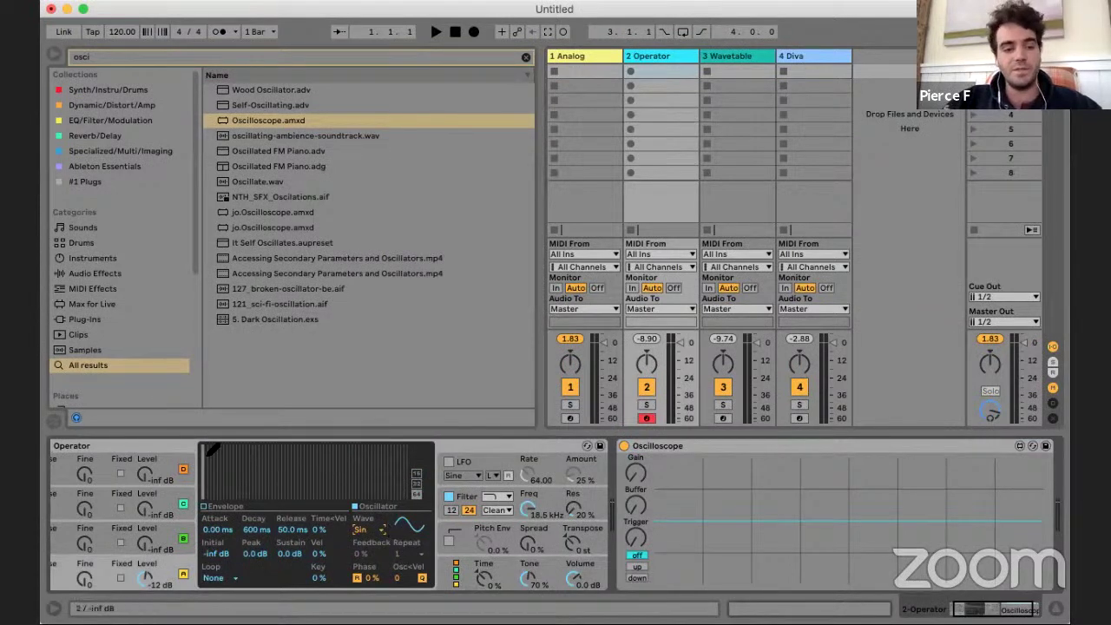
key(a)
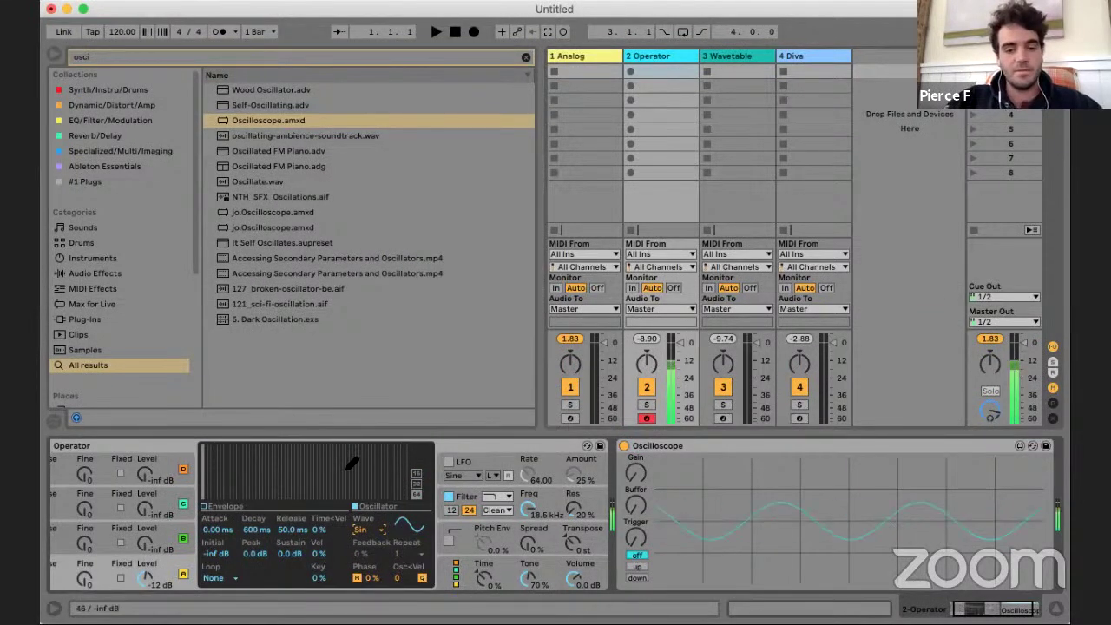
click(234, 447)
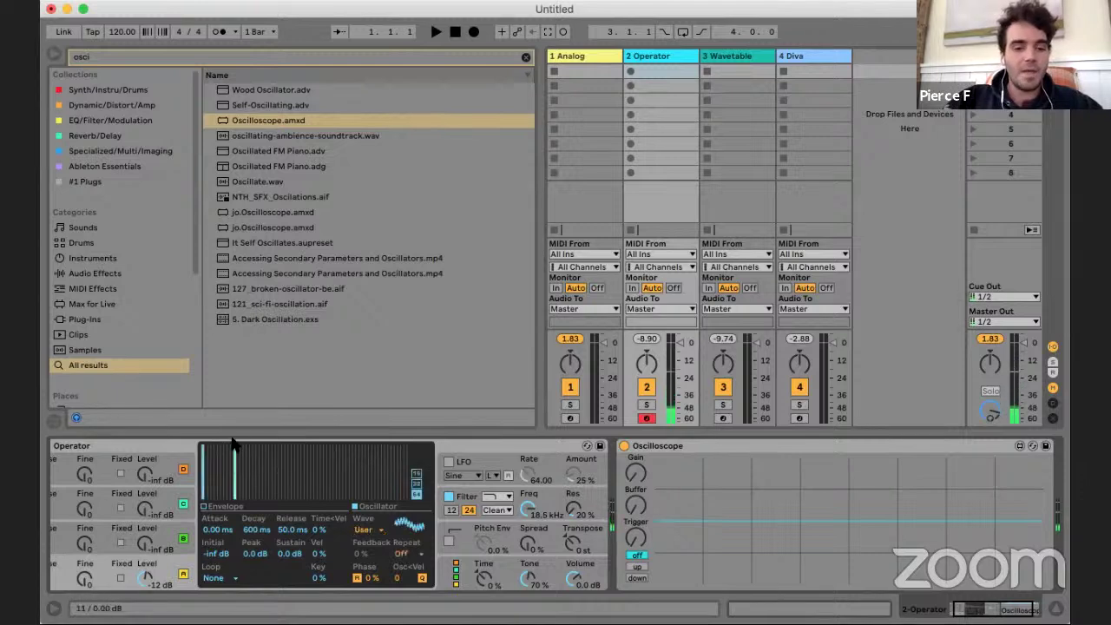
drag(234, 449, 235, 502)
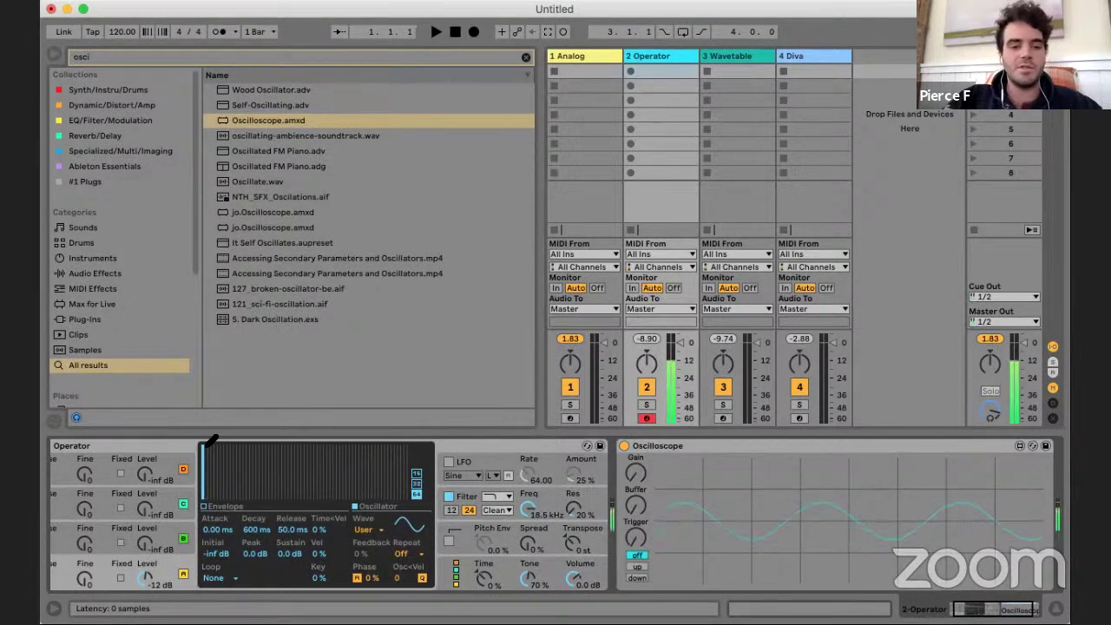
- Raise oscillator A's second to thirteenth harmonics one after another, and remove them again, leaving only the fundamental
click(205, 446)
click(208, 446)
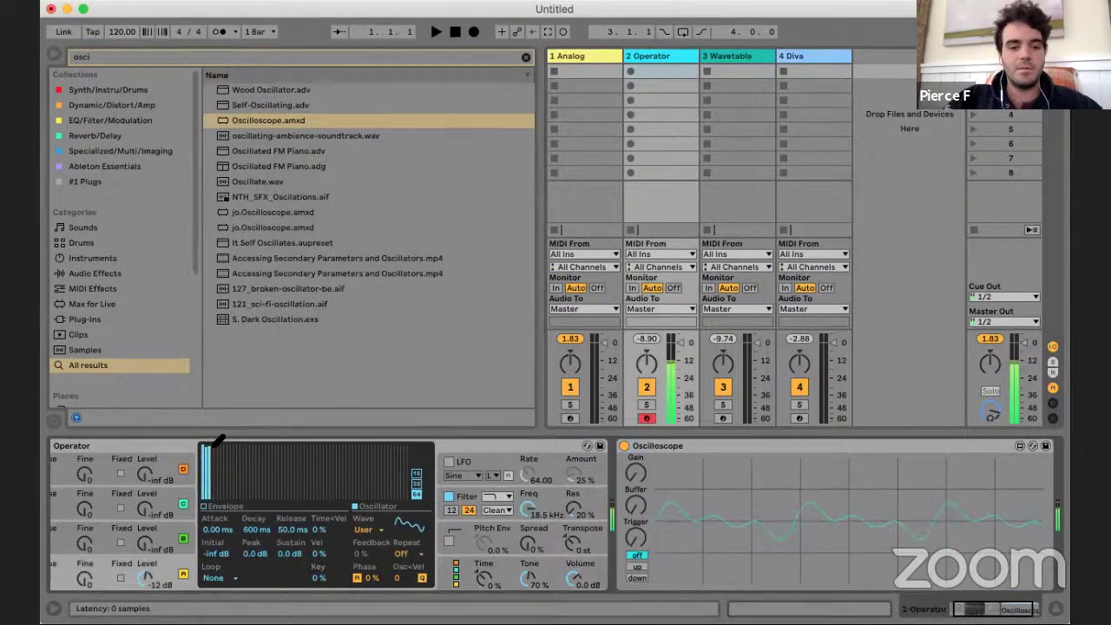
click(212, 446)
drag(221, 438, 226, 435)
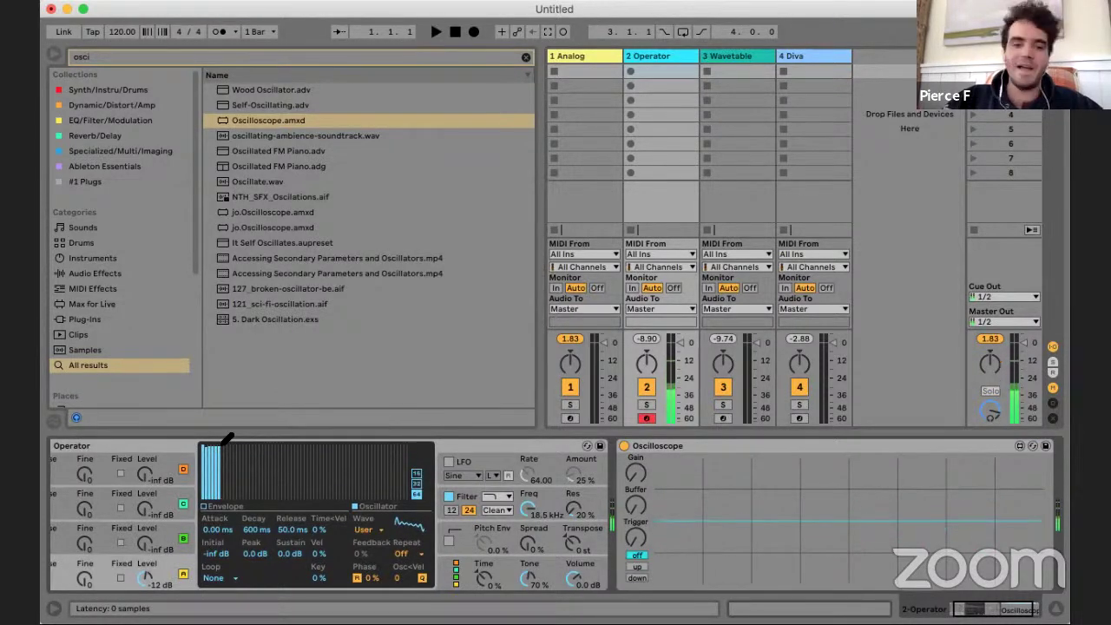
click(222, 445)
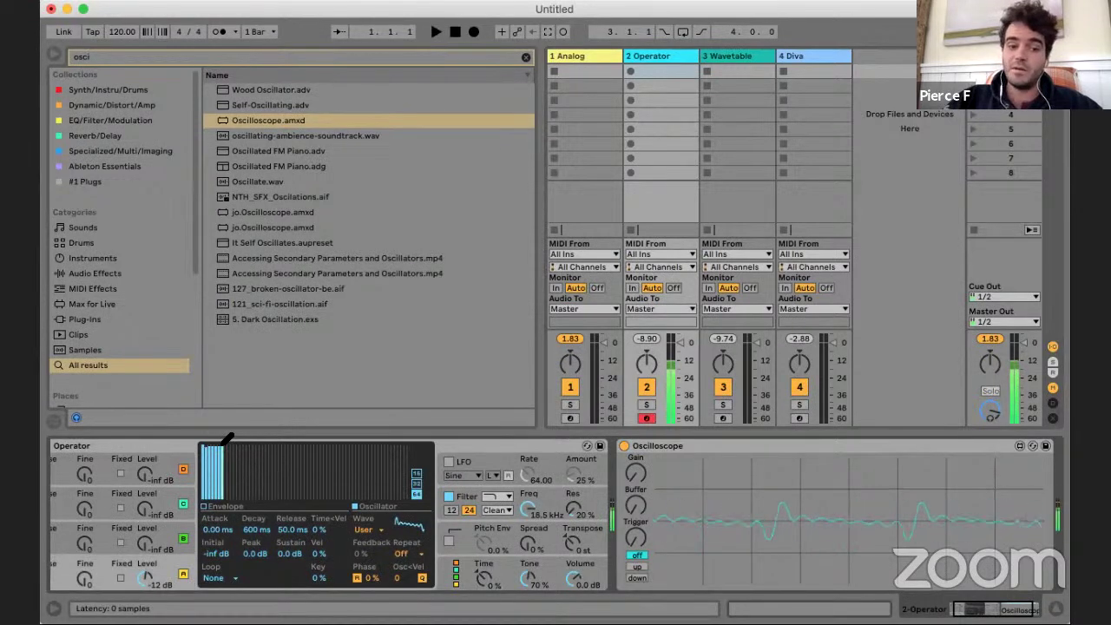
click(226, 445)
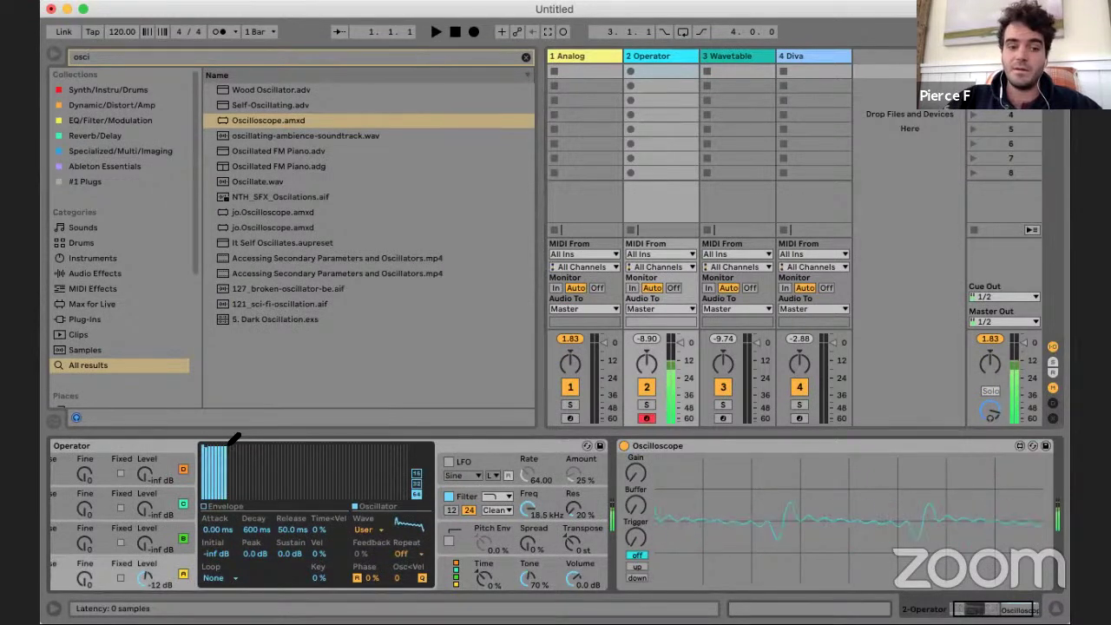
click(229, 445)
click(234, 445)
click(230, 445)
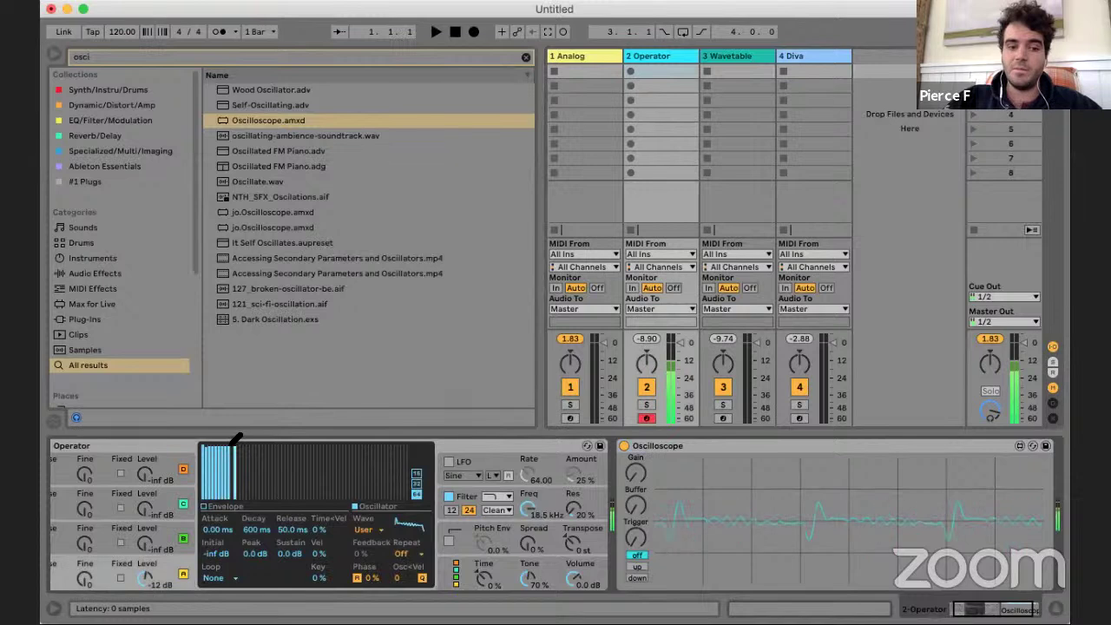
click(238, 446)
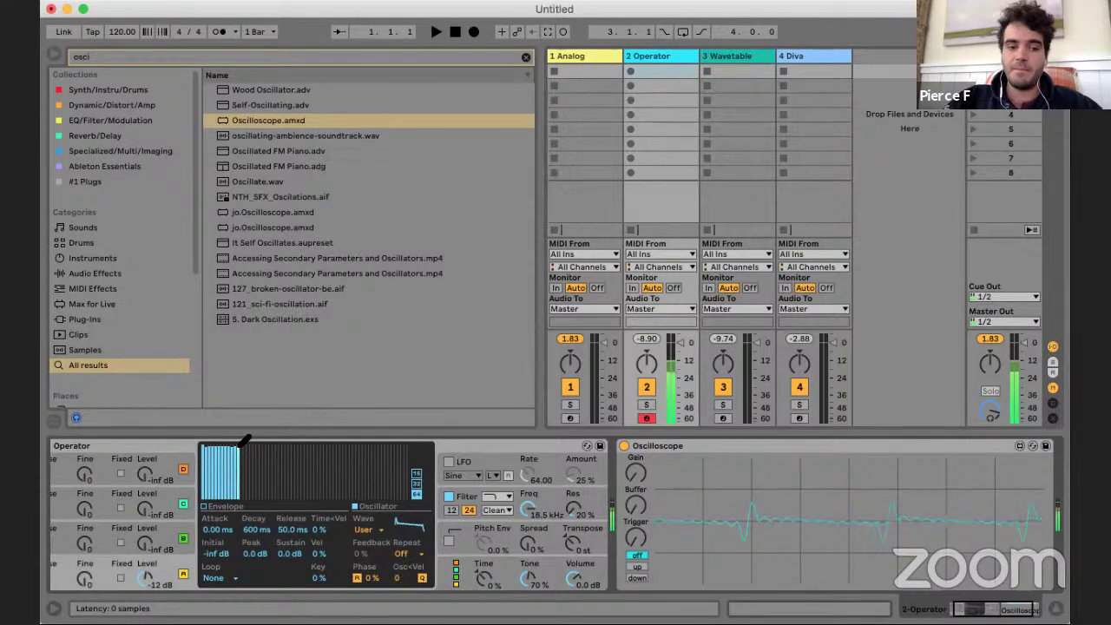
click(242, 446)
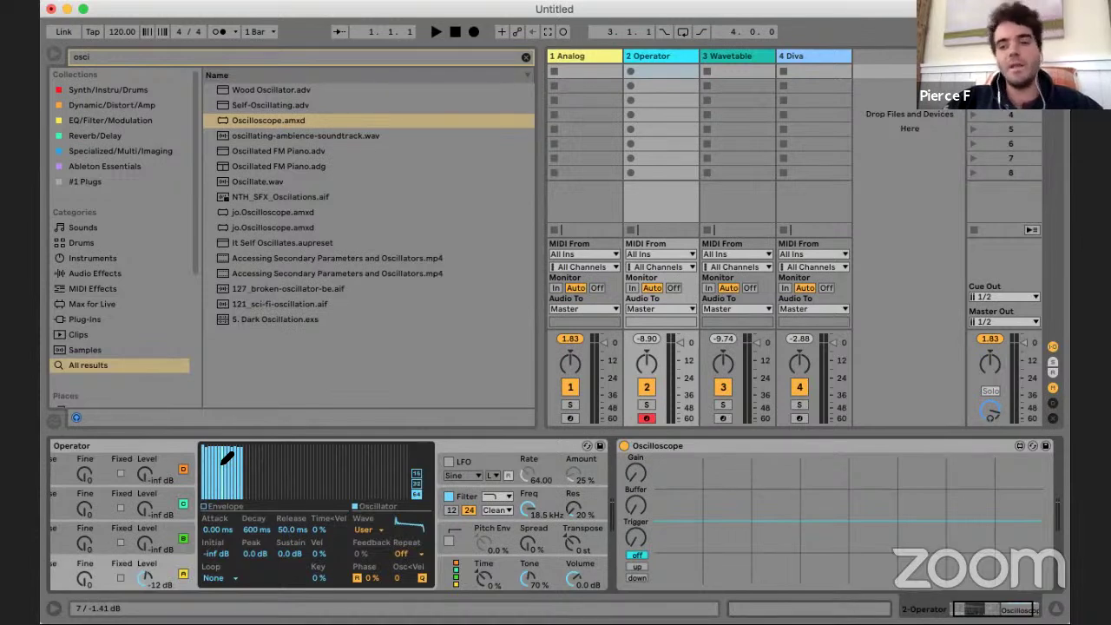
mouse_move(227, 458)
mouse_down()
mouse_move(249, 483)
mouse_move(214, 461)
mouse_move(248, 477)
mouse_move(243, 510)
mouse_move(213, 495)
mouse_up()
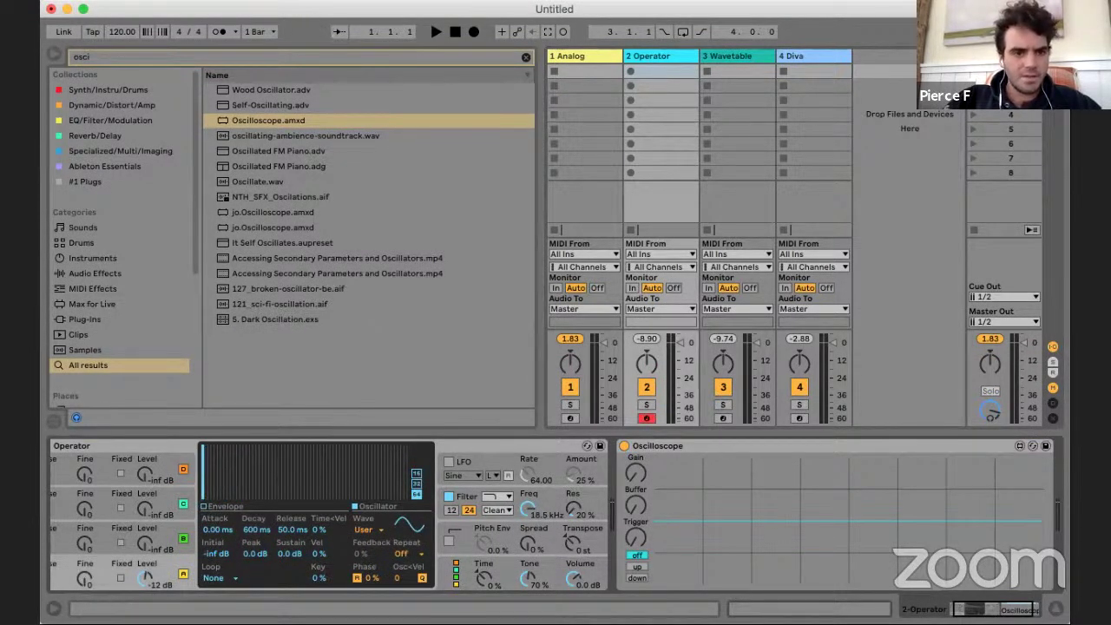
- Set Operator's Tone to 100 % and oscillator B's waveform to Saw D
scroll(410, 524, left, 2)
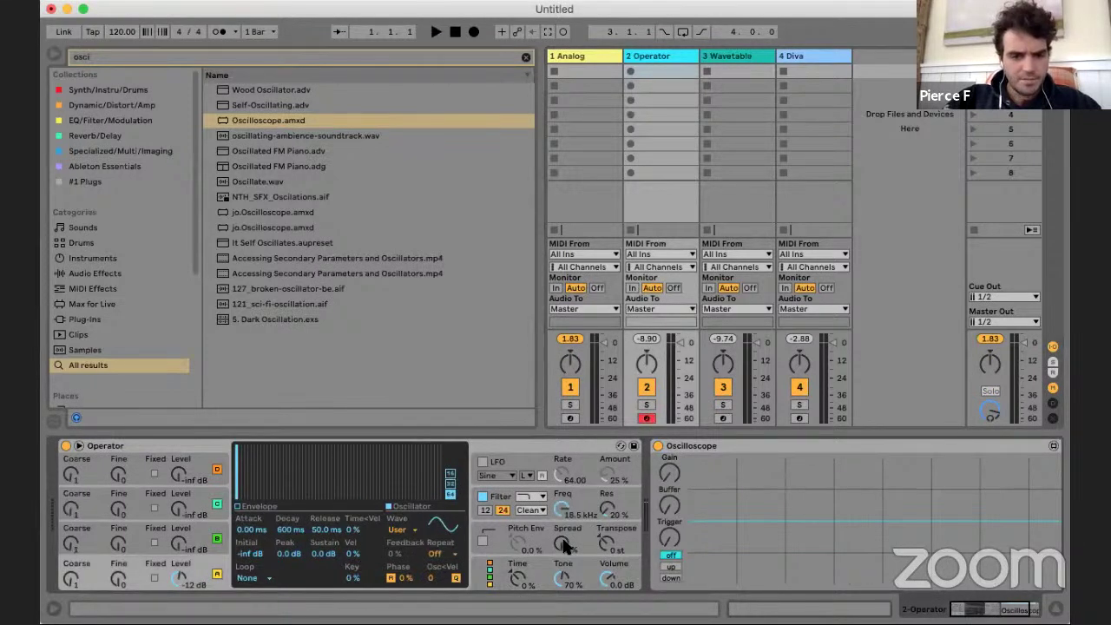
click(561, 579)
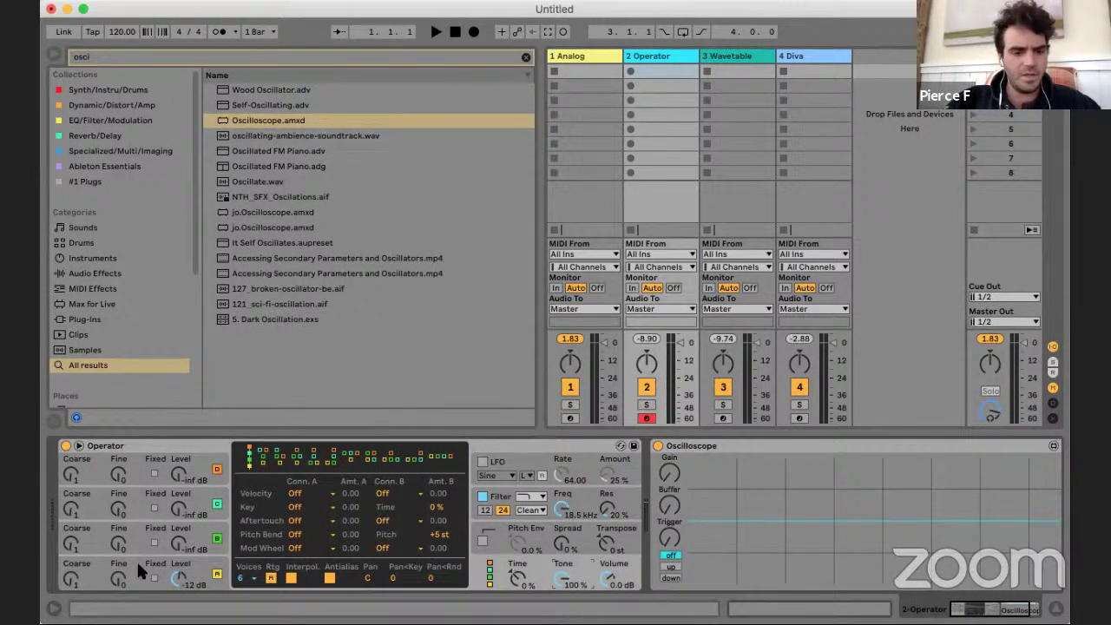
click(136, 559)
click(202, 532)
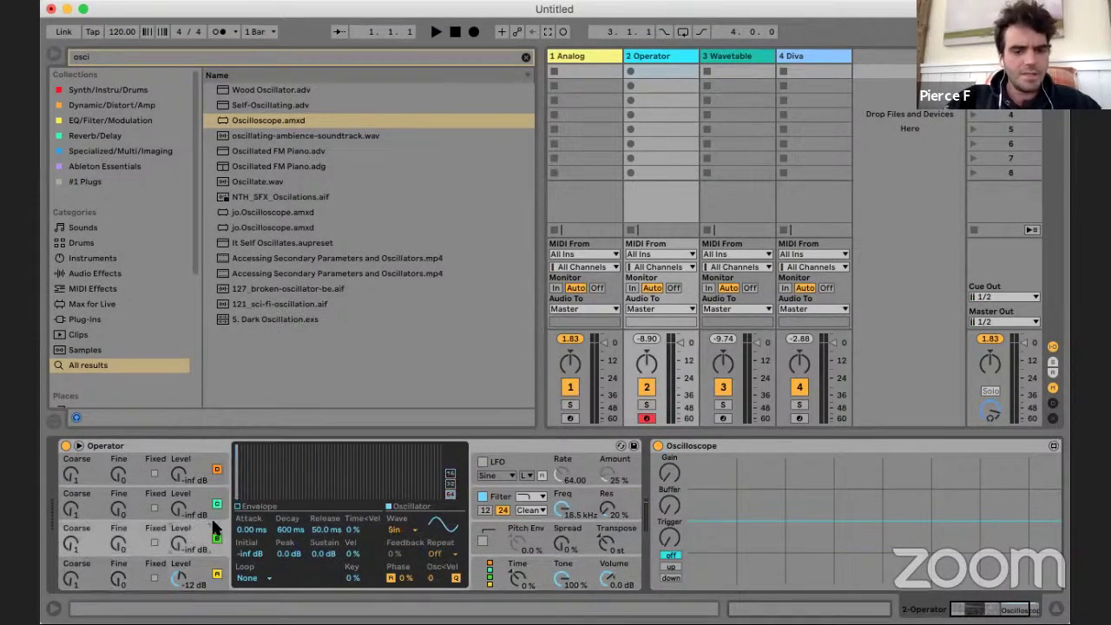
click(396, 531)
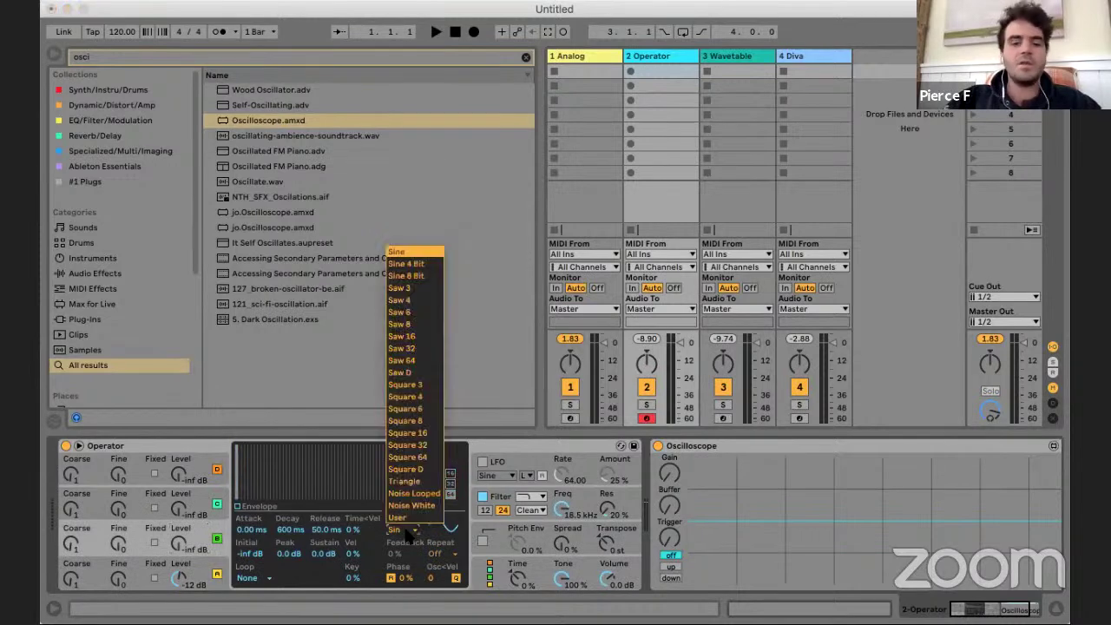
click(396, 373)
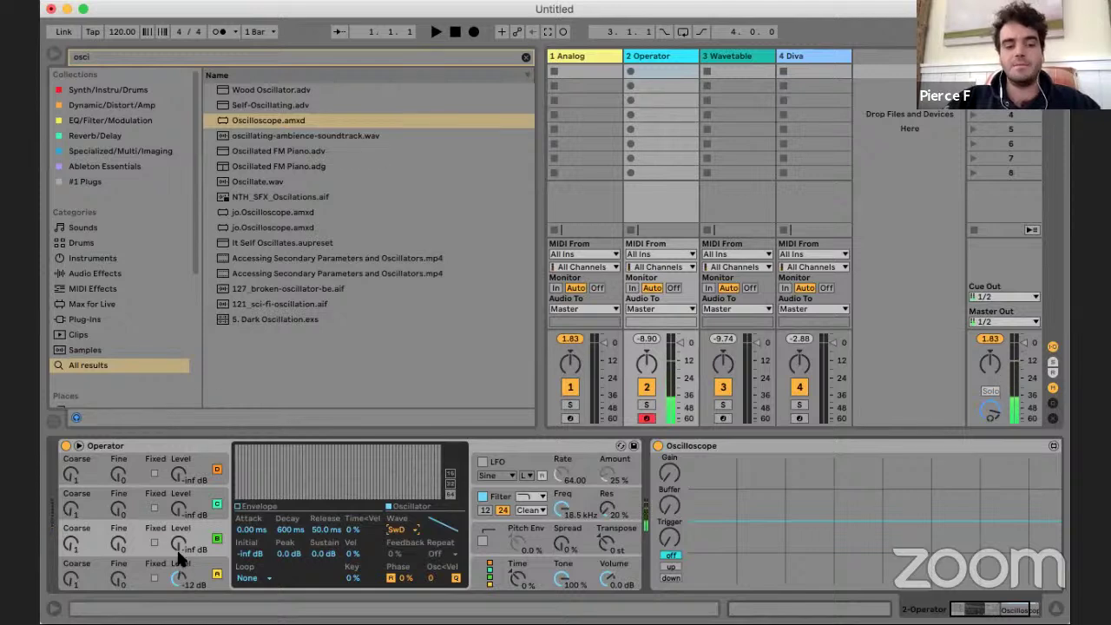
- Demonstrate oscillator B modulating A by raising B's level to about -27 dB, and return it to -inf dB
click(216, 575)
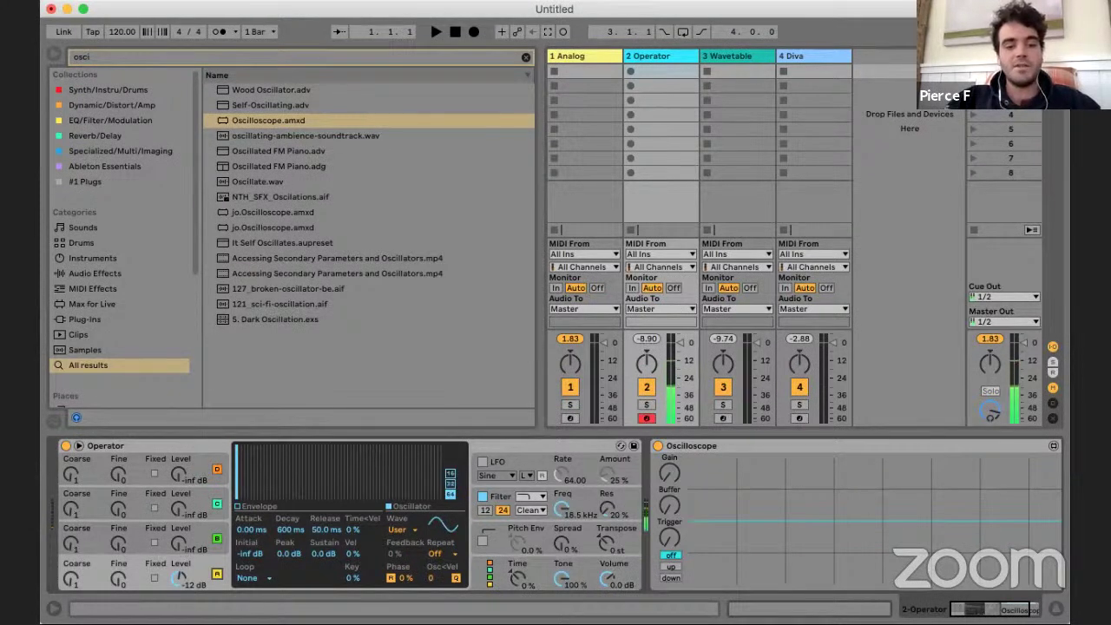
drag(179, 544, 179, 548)
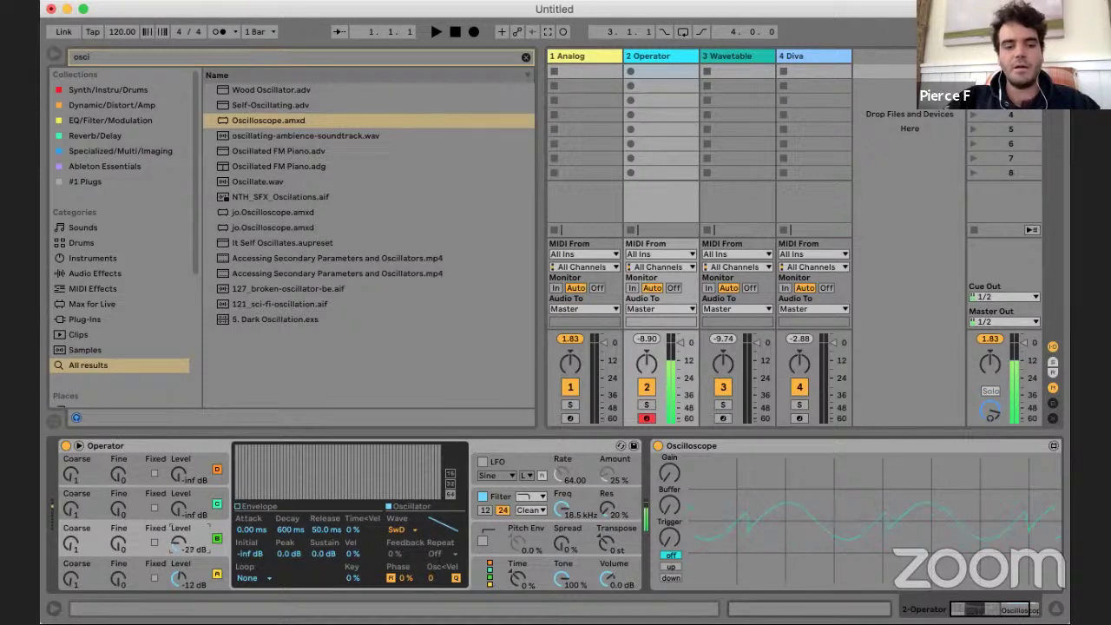
drag(178, 544, 174, 545)
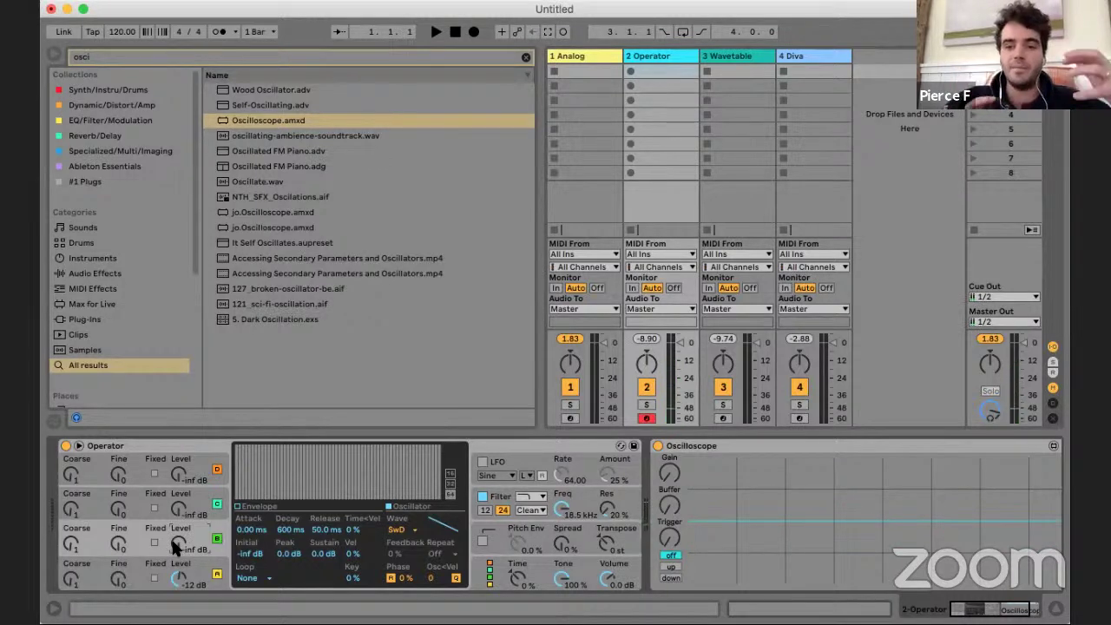
scroll(803, 526, right, 2)
scroll(803, 527, left, 2)
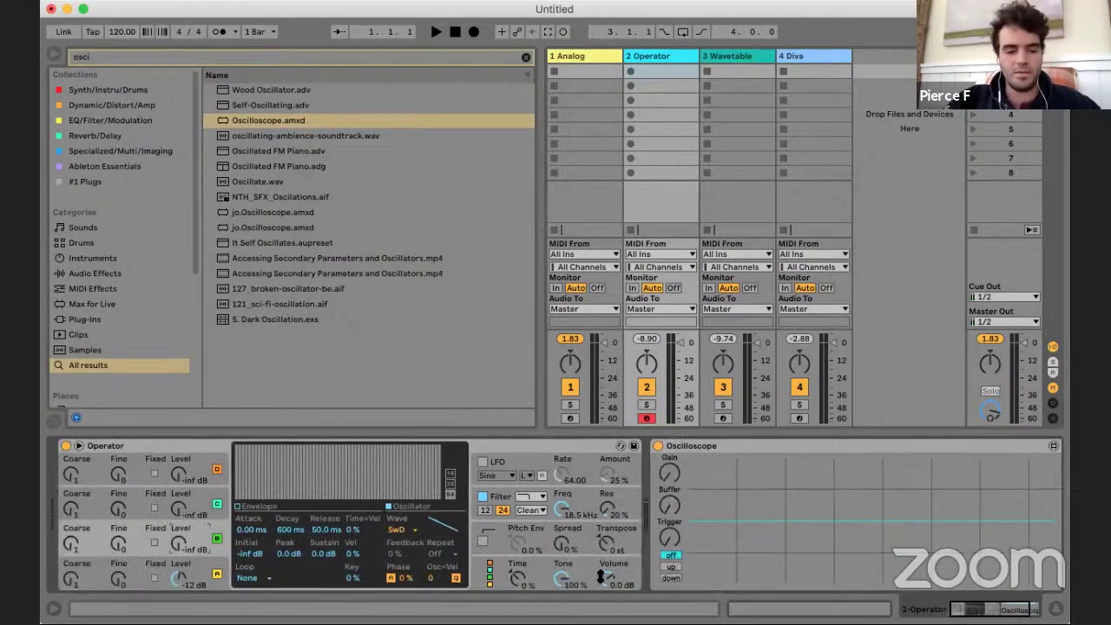
- Demonstrate oscillator B modulating A once more by raising B's level to about -18 dB, and return it to -inf dB
drag(178, 545, 178, 542)
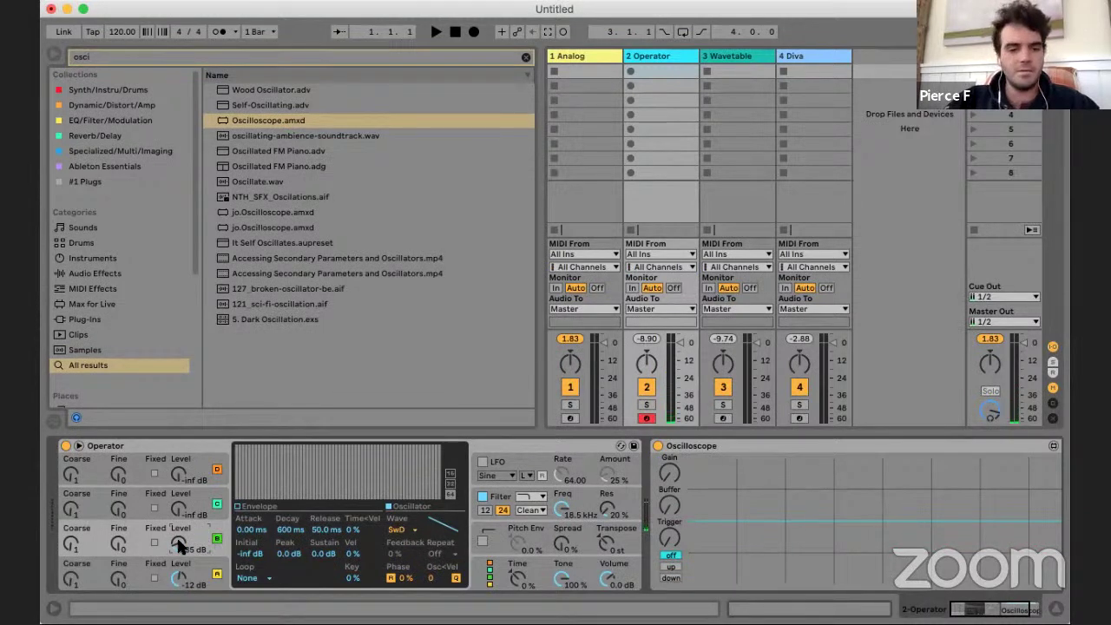
drag(177, 545, 178, 542)
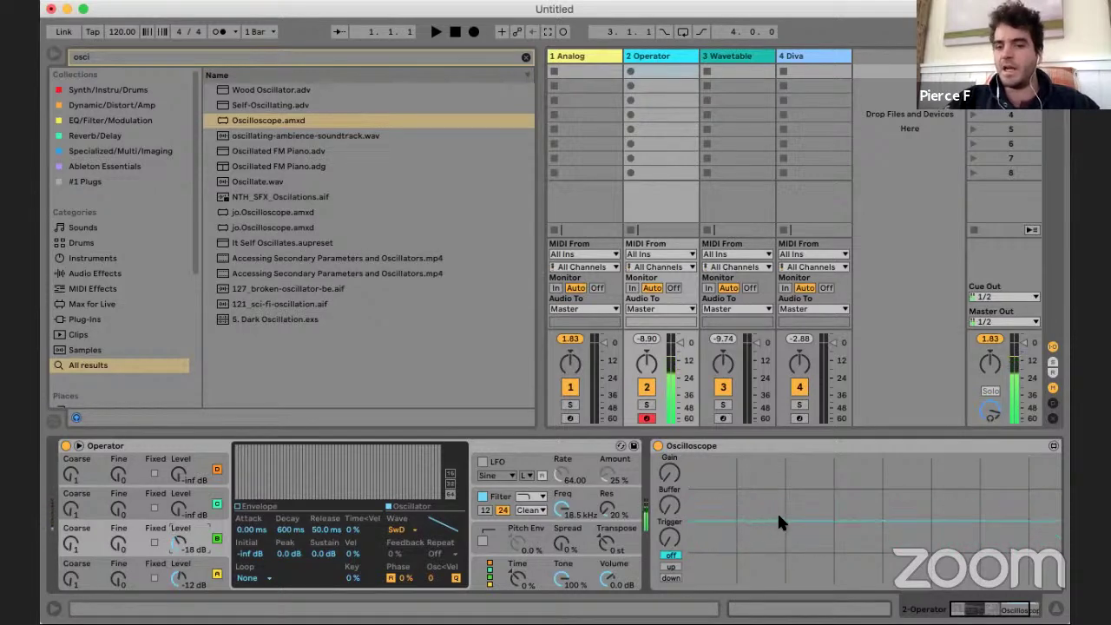
drag(177, 543, 180, 538)
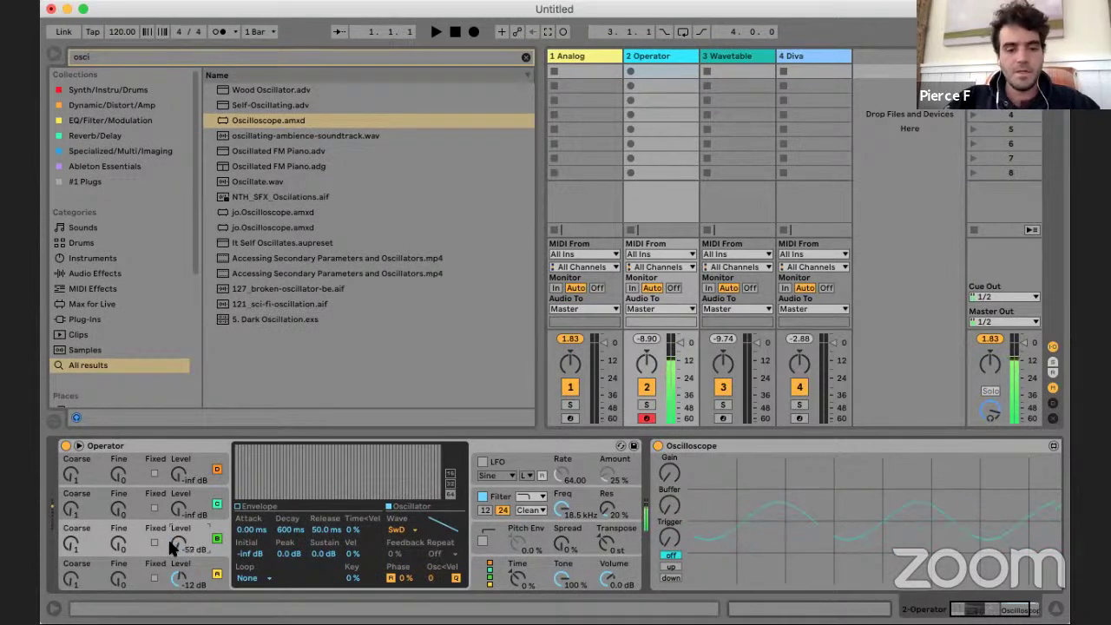
- Turn on Operator's LFO and limit its Dest. A to oscillator B only
click(503, 463)
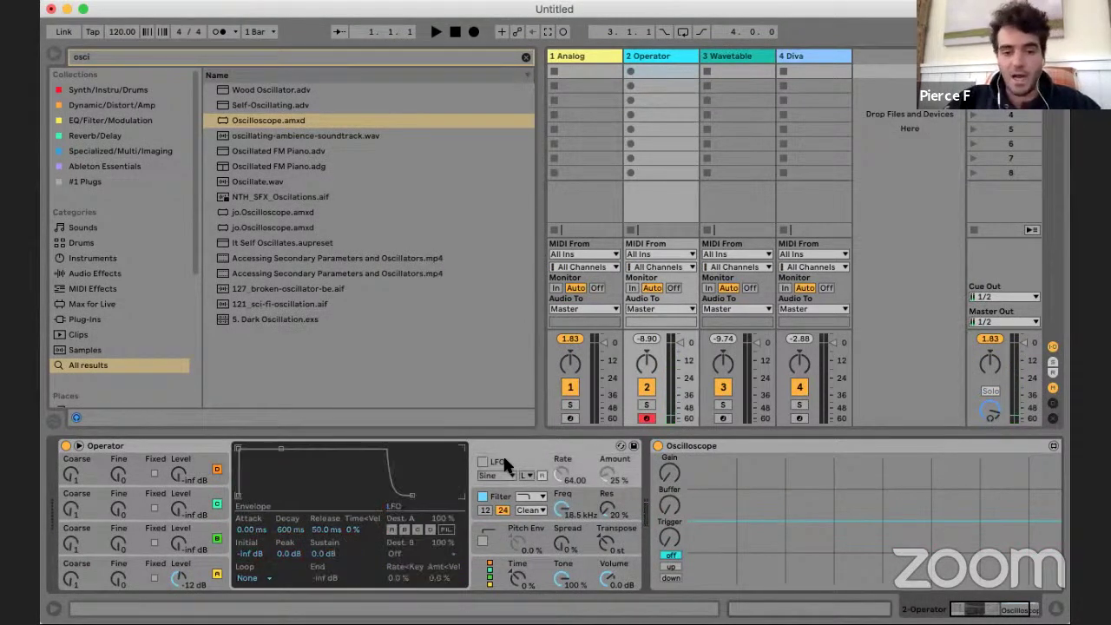
click(483, 462)
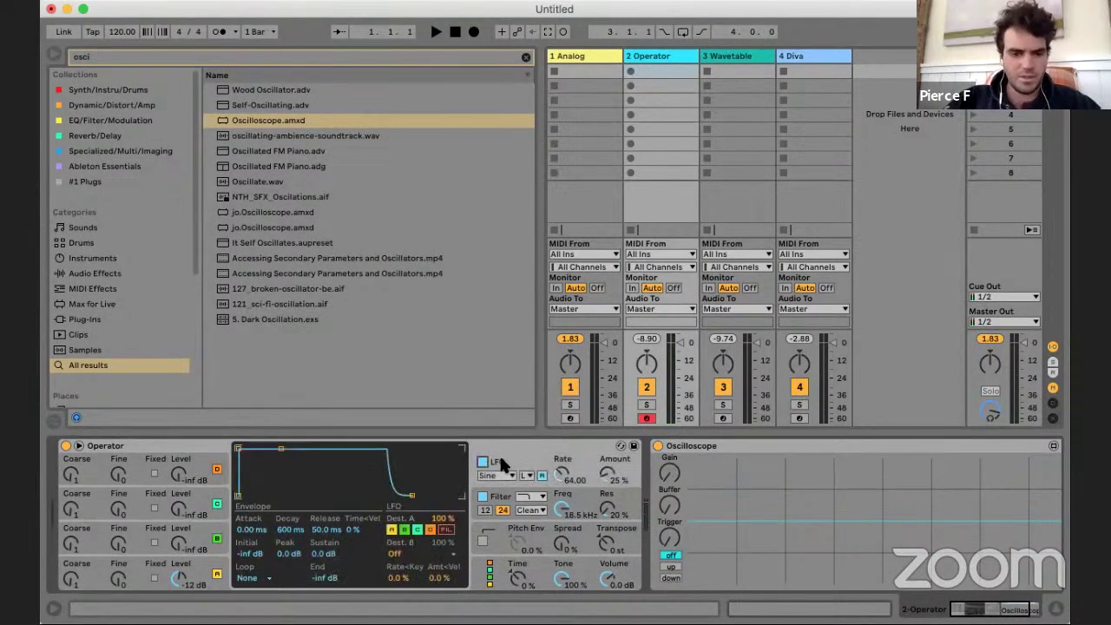
click(391, 530)
click(403, 529)
click(417, 530)
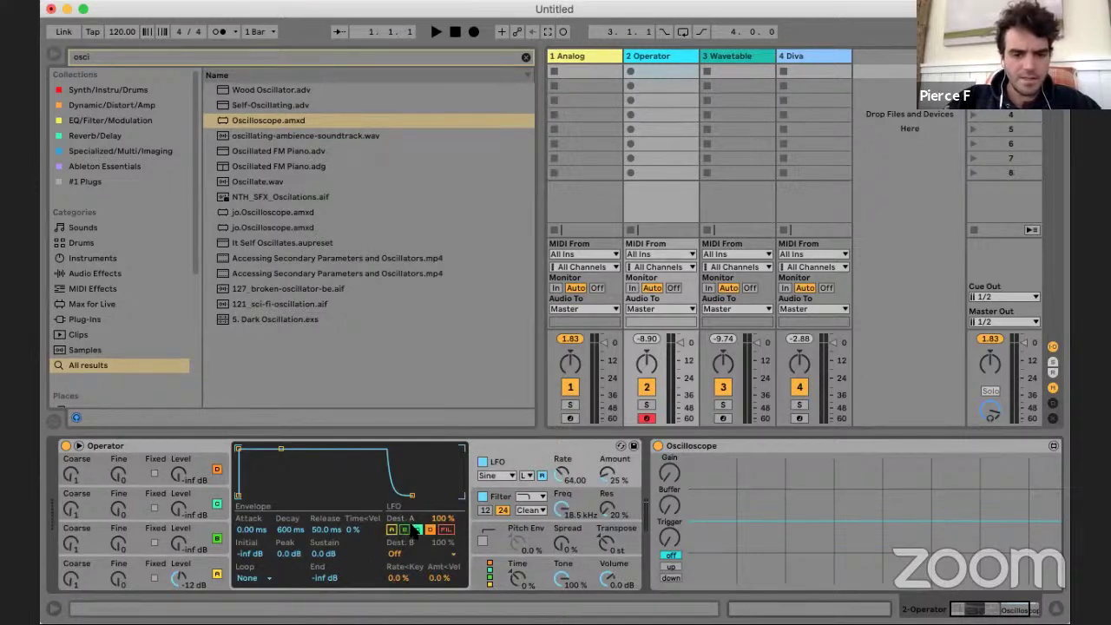
click(429, 528)
click(404, 529)
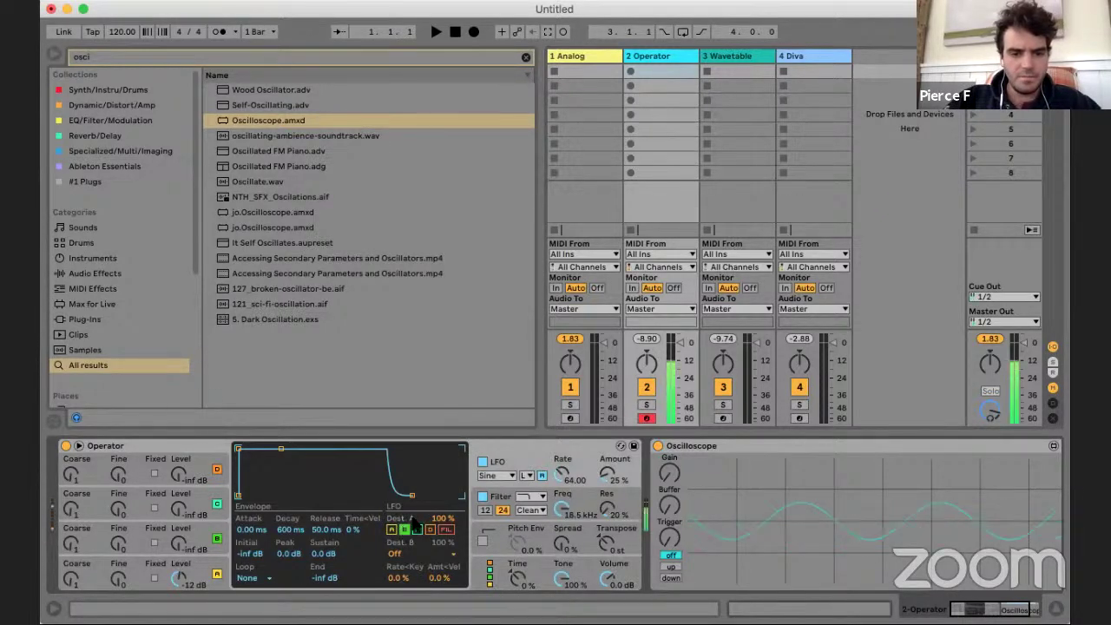
- Set the LFO Amount to 38 % and oscillator B's level to -34 dB while playing a note
drag(611, 476, 611, 461)
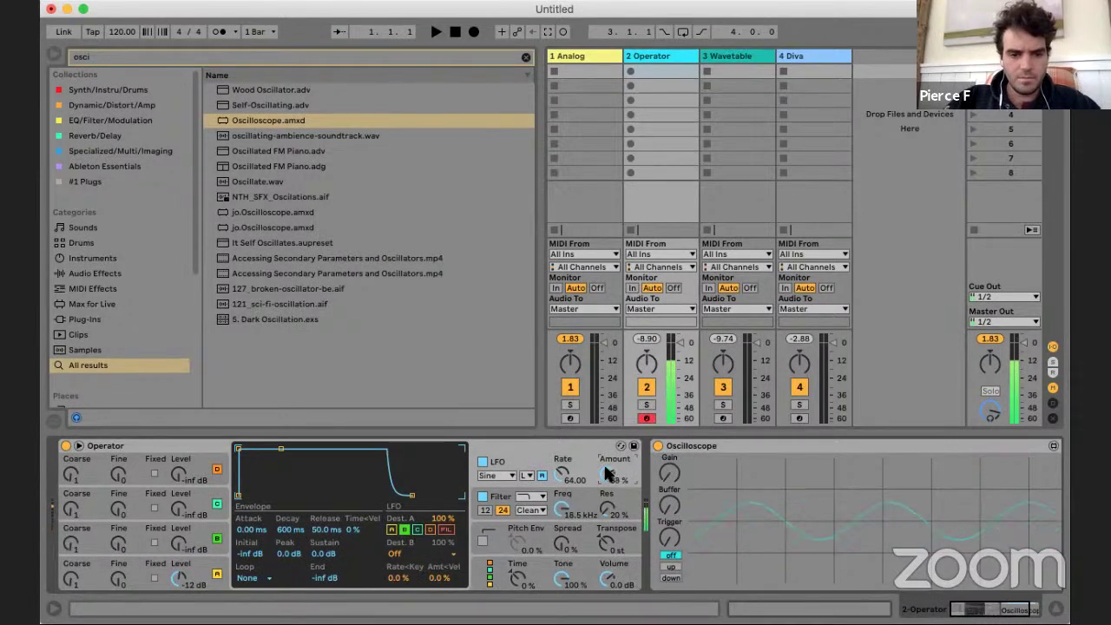
drag(180, 544, 179, 521)
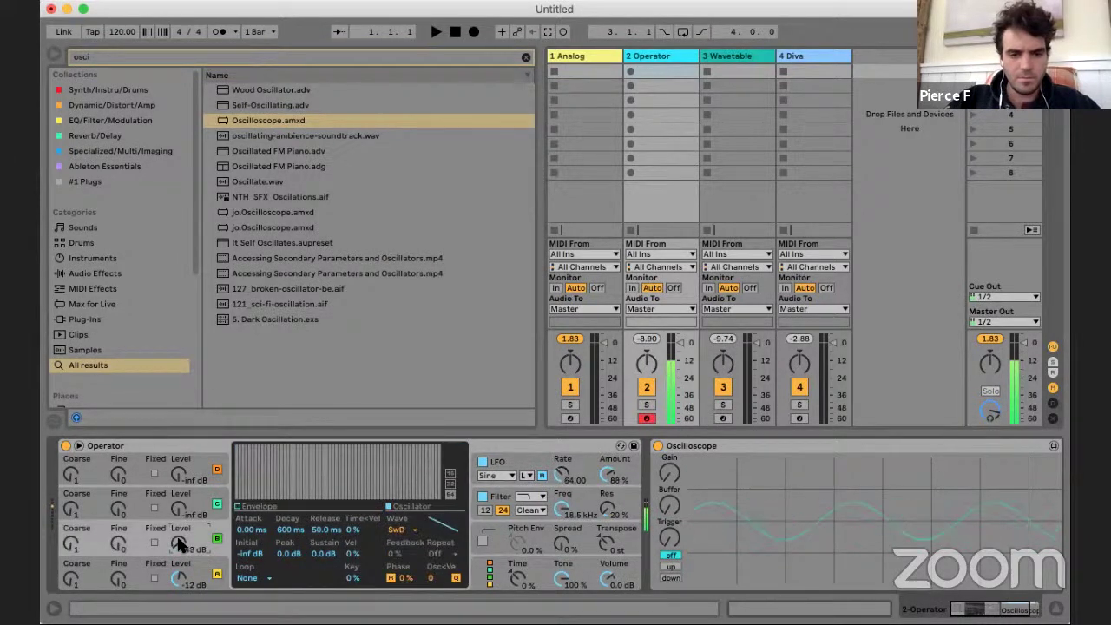
click(608, 473)
drag(608, 473, 608, 495)
drag(176, 540, 176, 534)
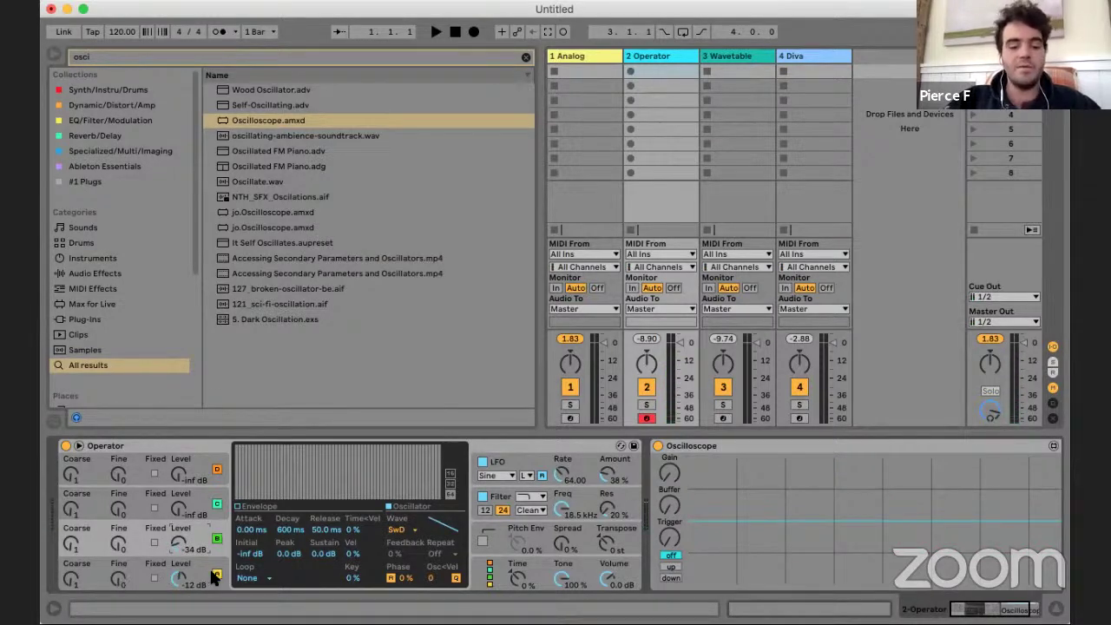
key(z)
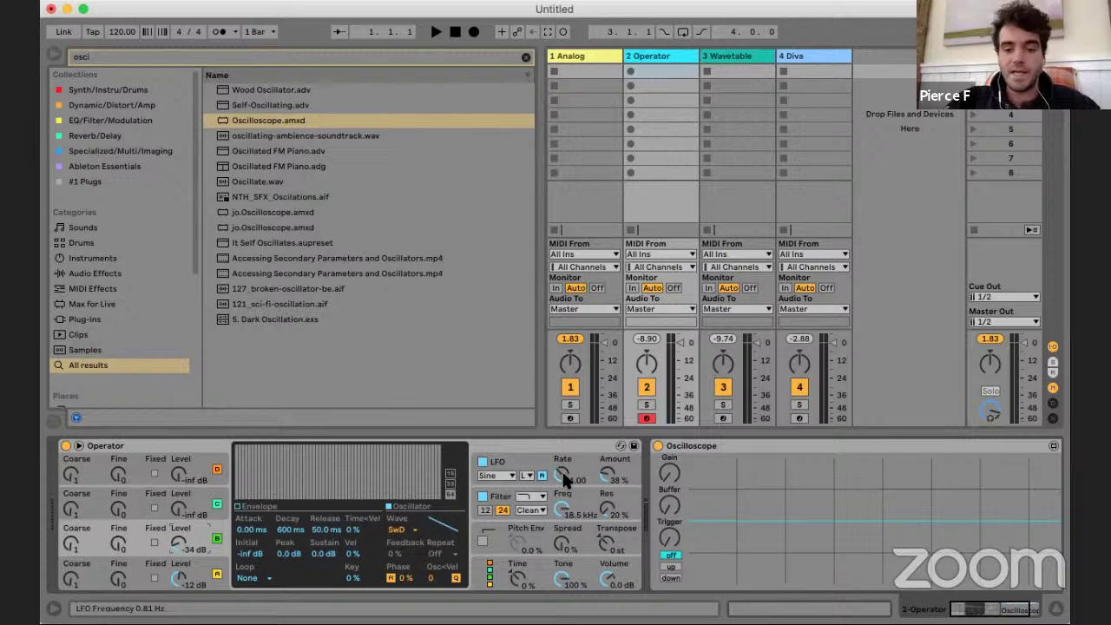
- Set the LFO Rate to 47.37 and oscillator B's Coarse tuning to 2
drag(558, 471, 558, 495)
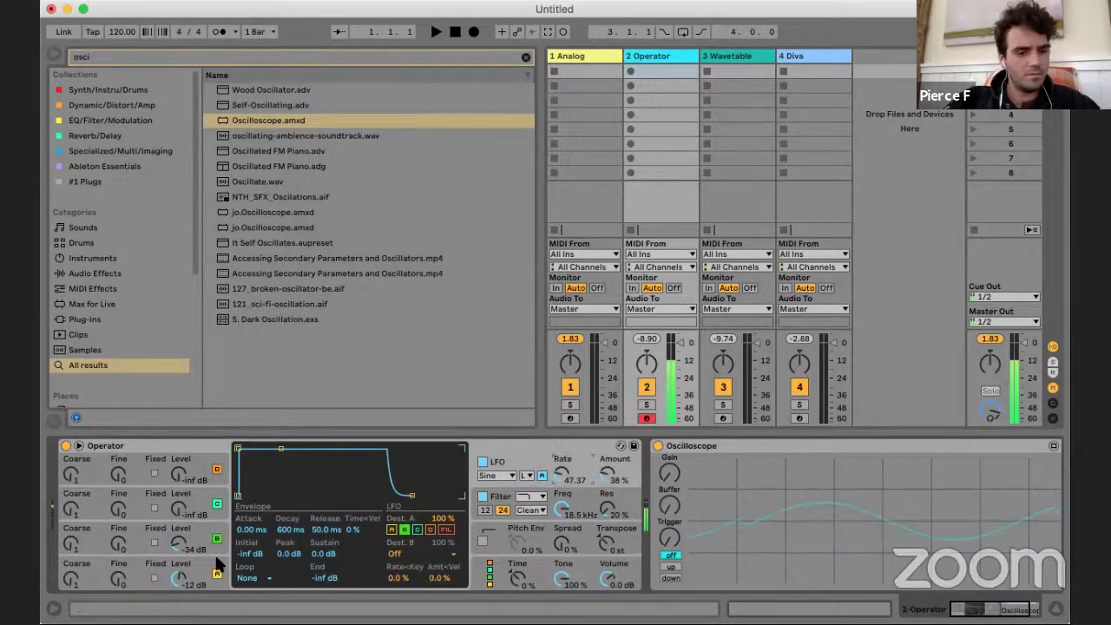
click(181, 544)
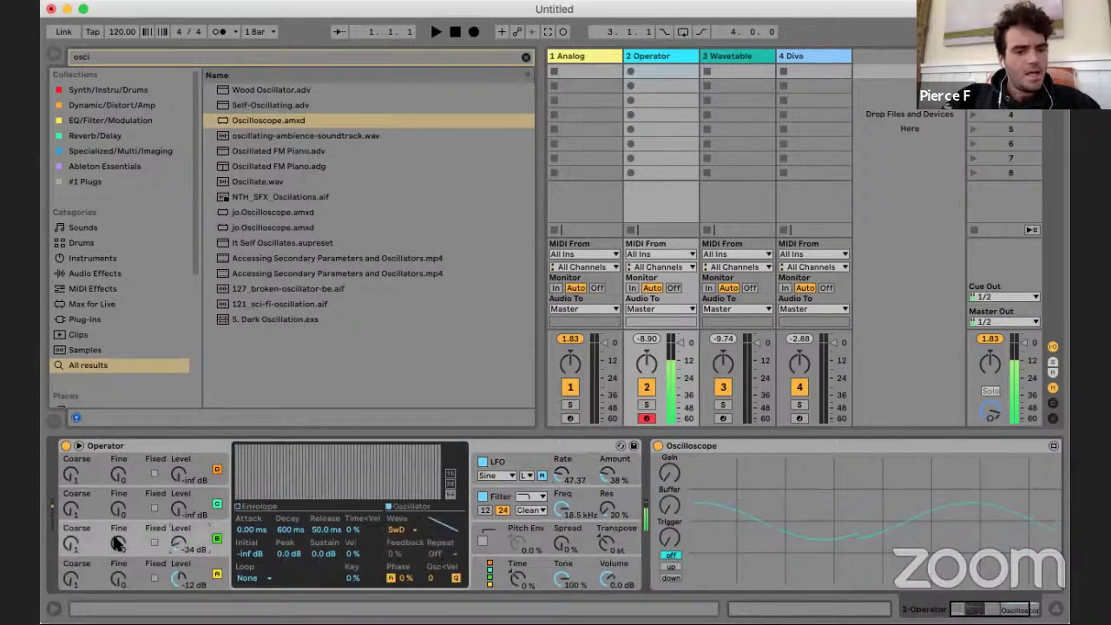
click(72, 580)
drag(72, 578, 65, 569)
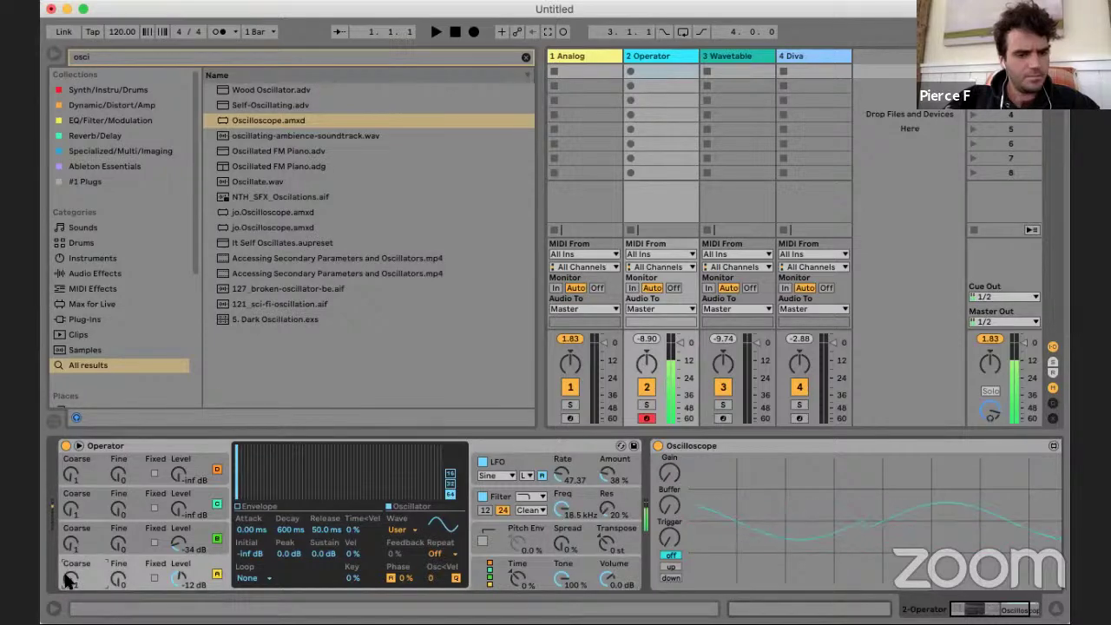
click(73, 544)
drag(72, 542, 71, 533)
- Try Operator's fully parallel algorithm, return to the fully stacked serial algorithm, and display oscillator B's settings
click(488, 582)
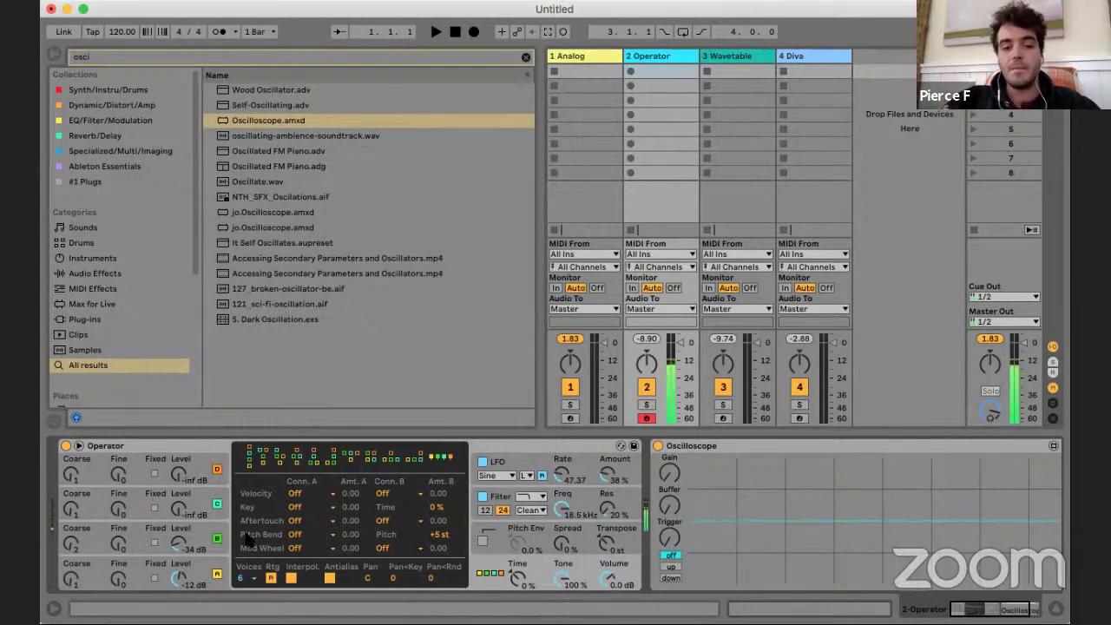
click(250, 455)
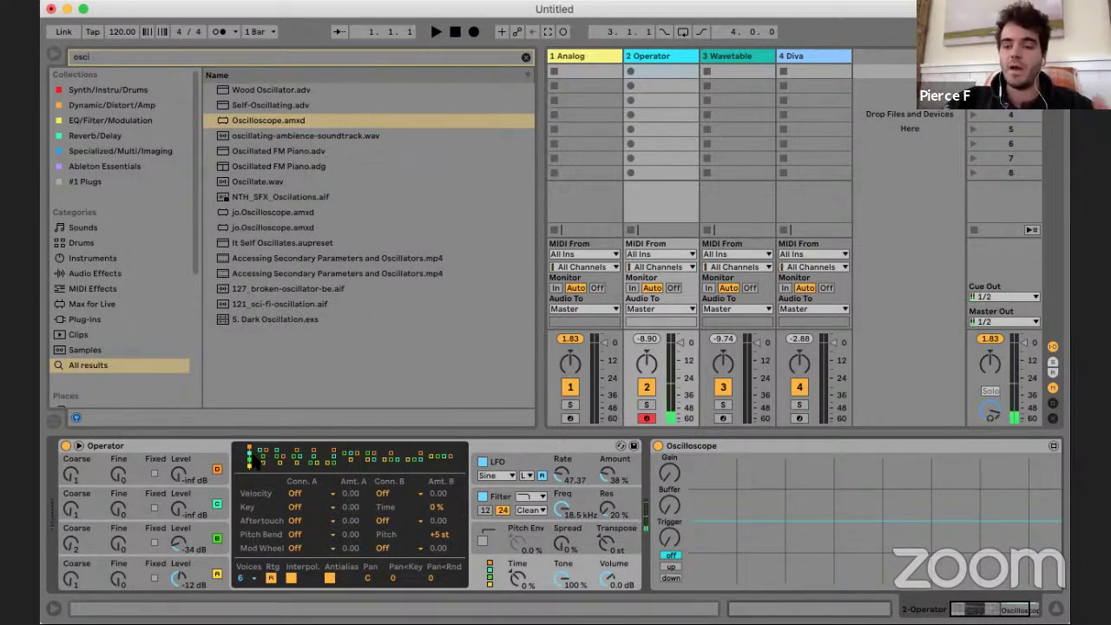
click(153, 531)
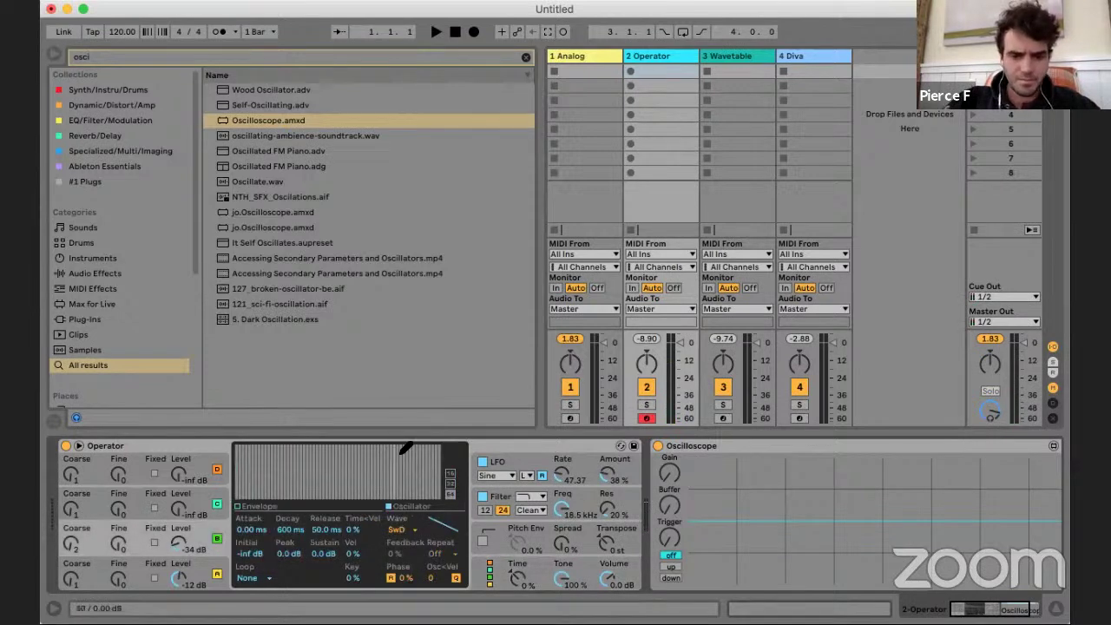
- Route the LFO's Dest. A to the filter only and set the LFO Amount to 45 %
click(527, 463)
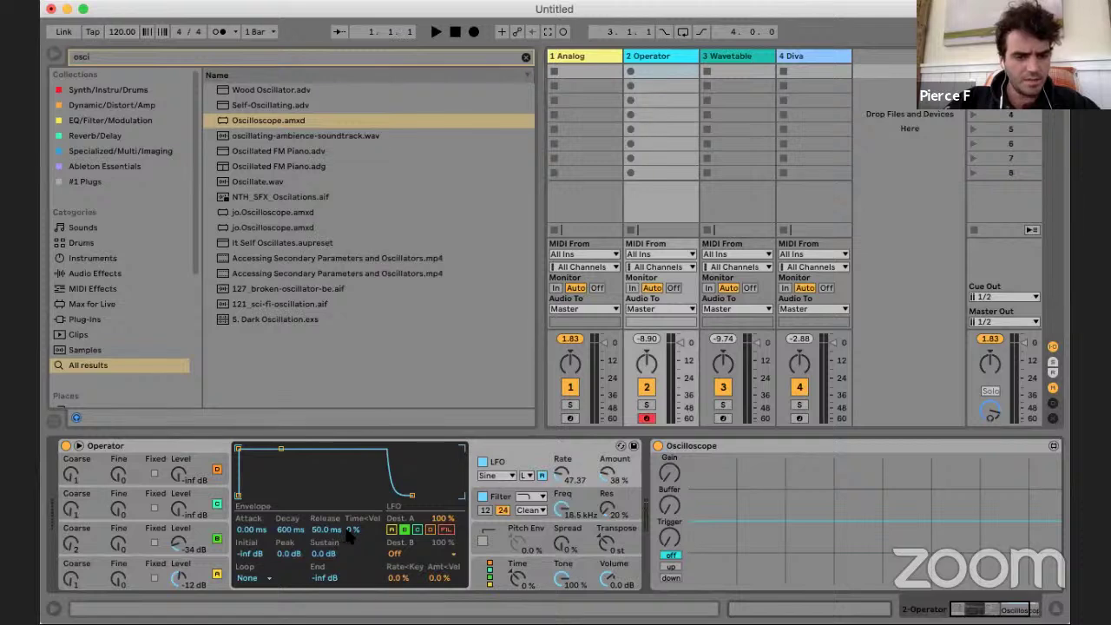
click(403, 531)
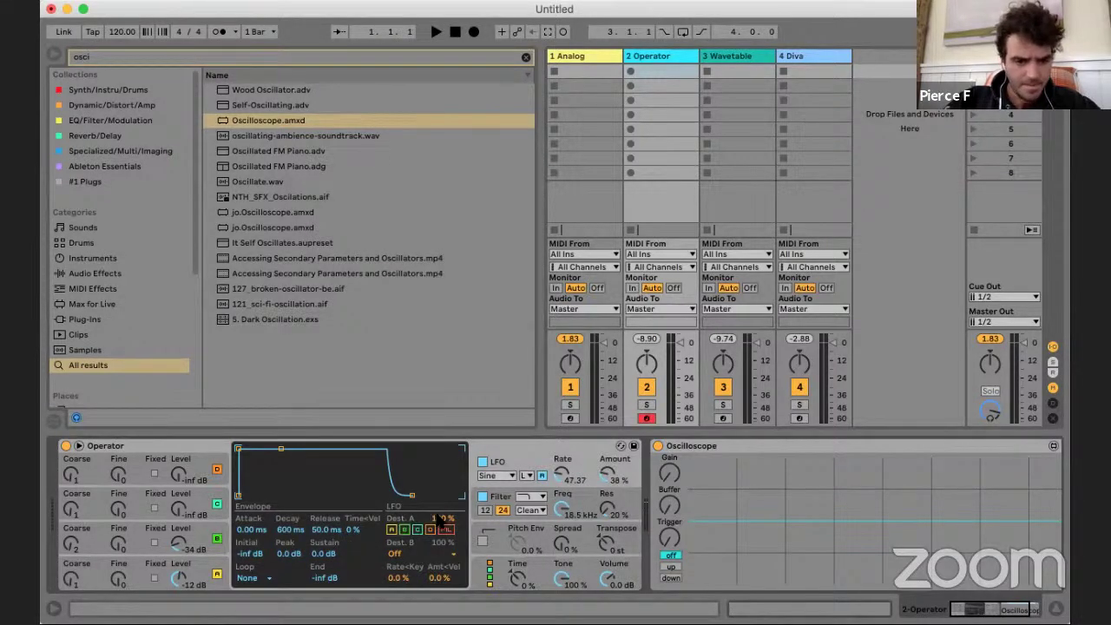
click(402, 552)
click(402, 552)
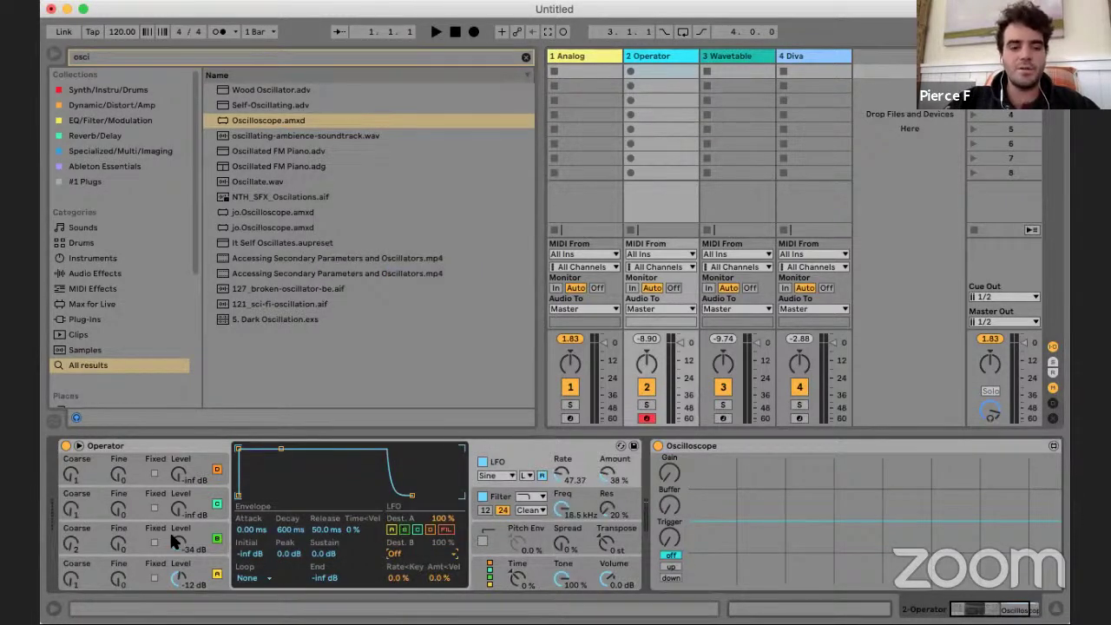
click(391, 530)
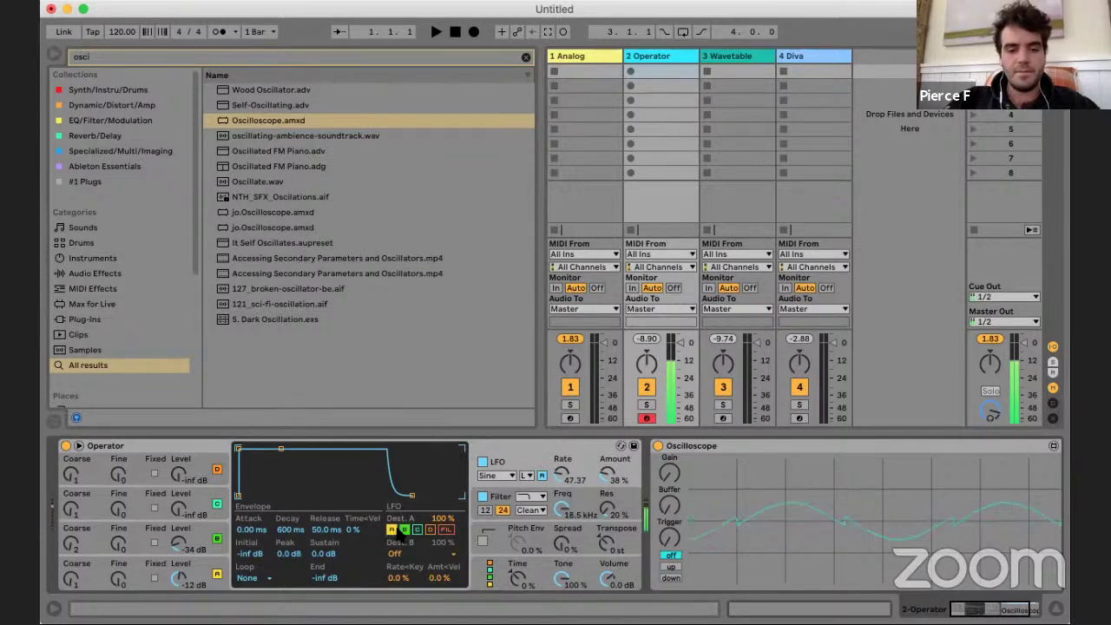
click(392, 529)
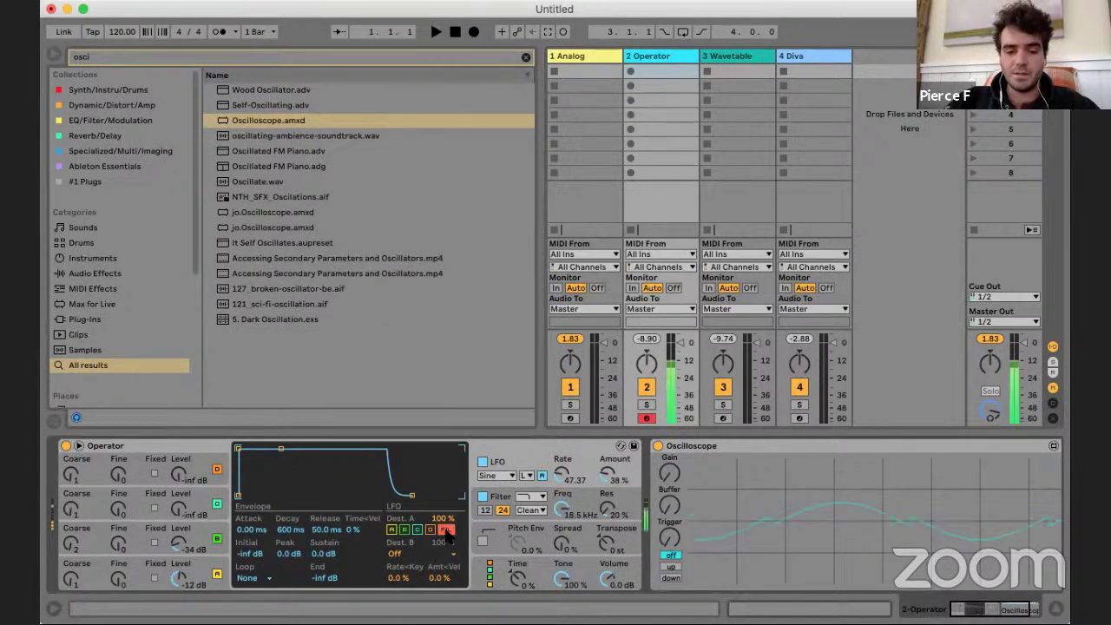
drag(599, 469, 607, 493)
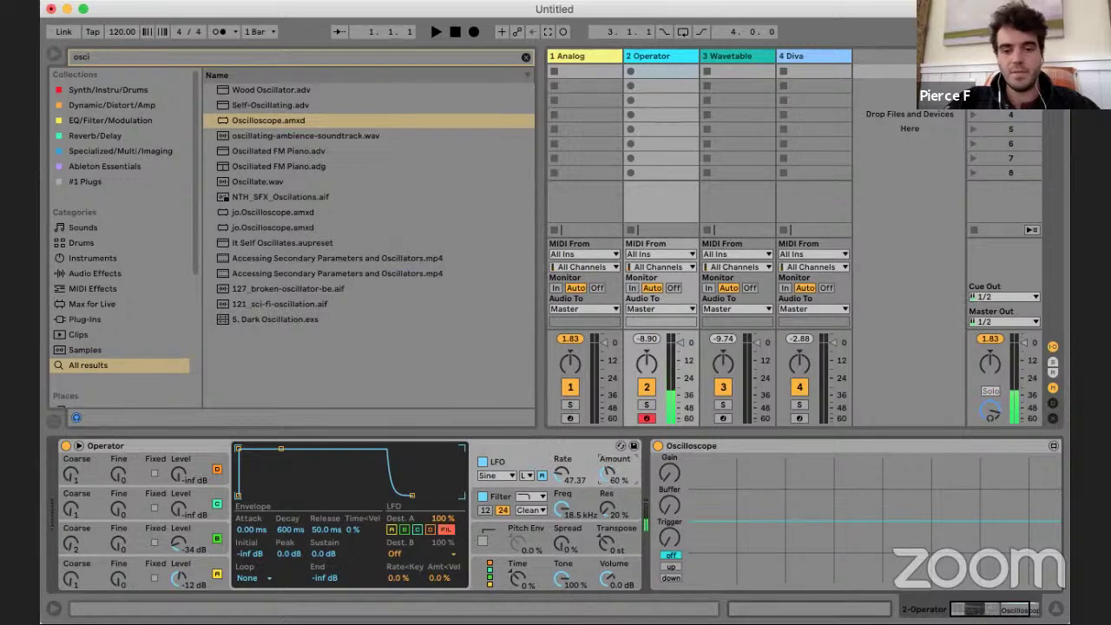
- Set the LFO's Dest. B to OSC Volume B and raise the LFO Amount to 74 %
click(396, 553)
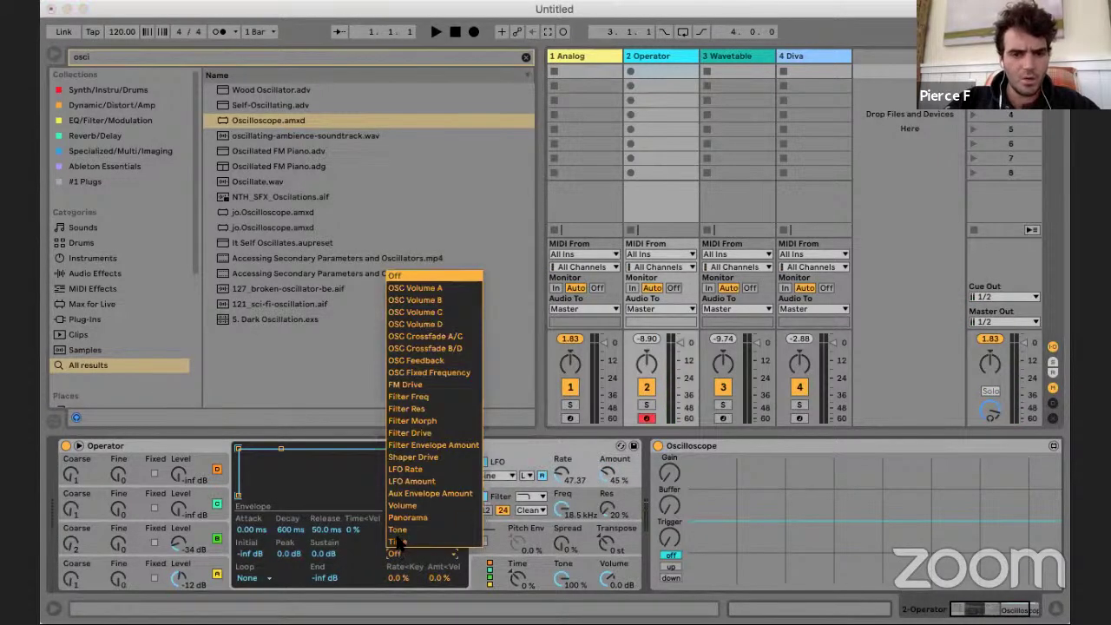
click(433, 298)
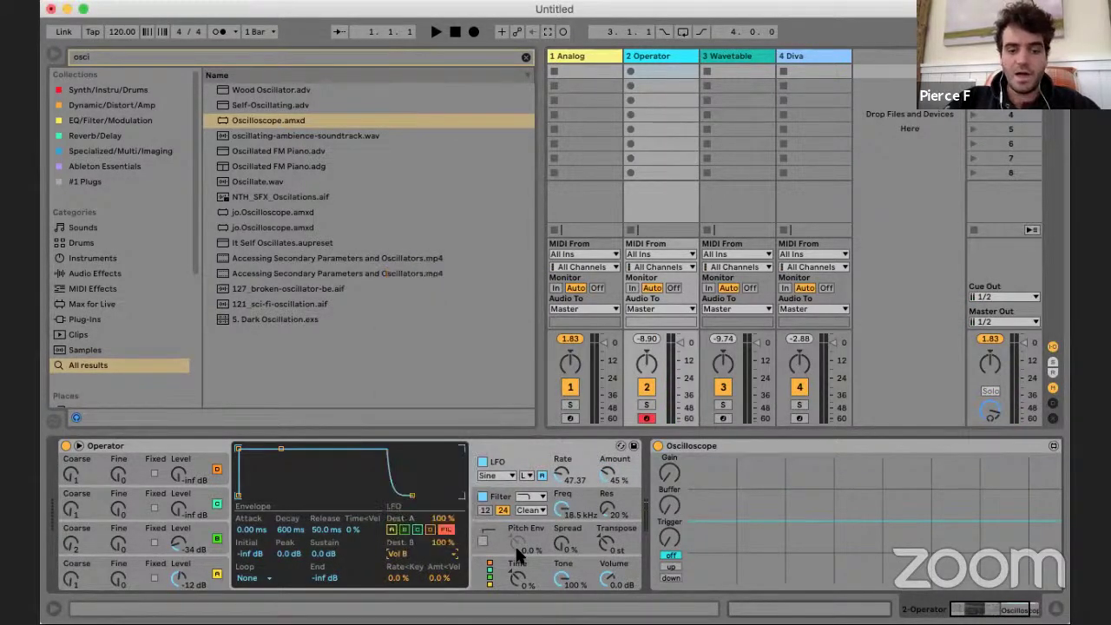
click(451, 554)
click(451, 554)
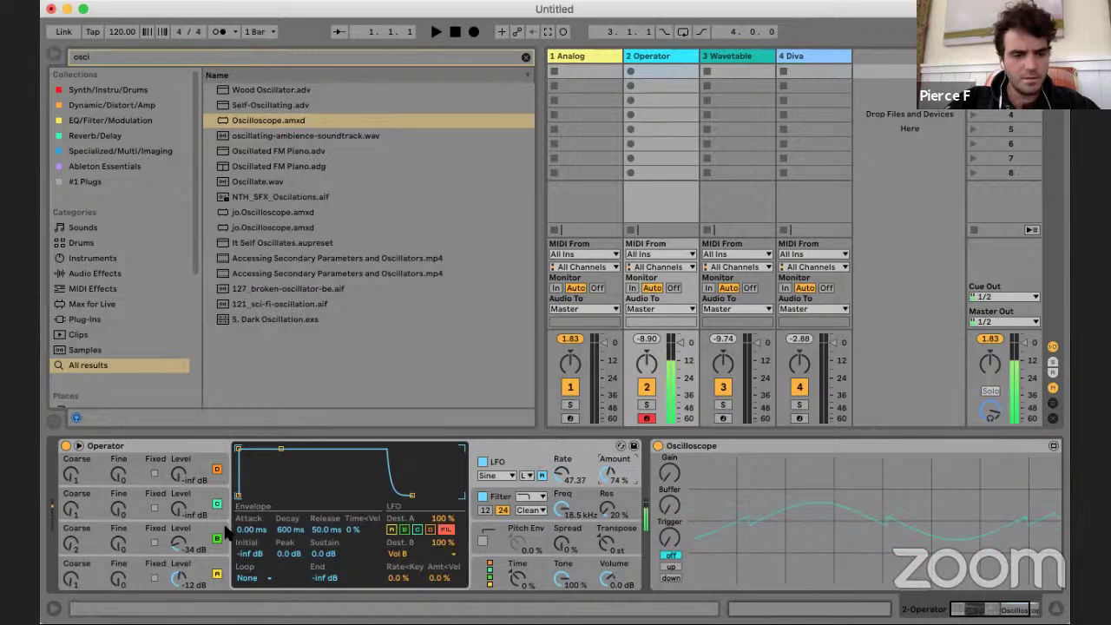
- Set oscillator B's Coarse to 3 and level to -26 dB, and draw an irregular harmonic spectrum for its waveform
click(100, 539)
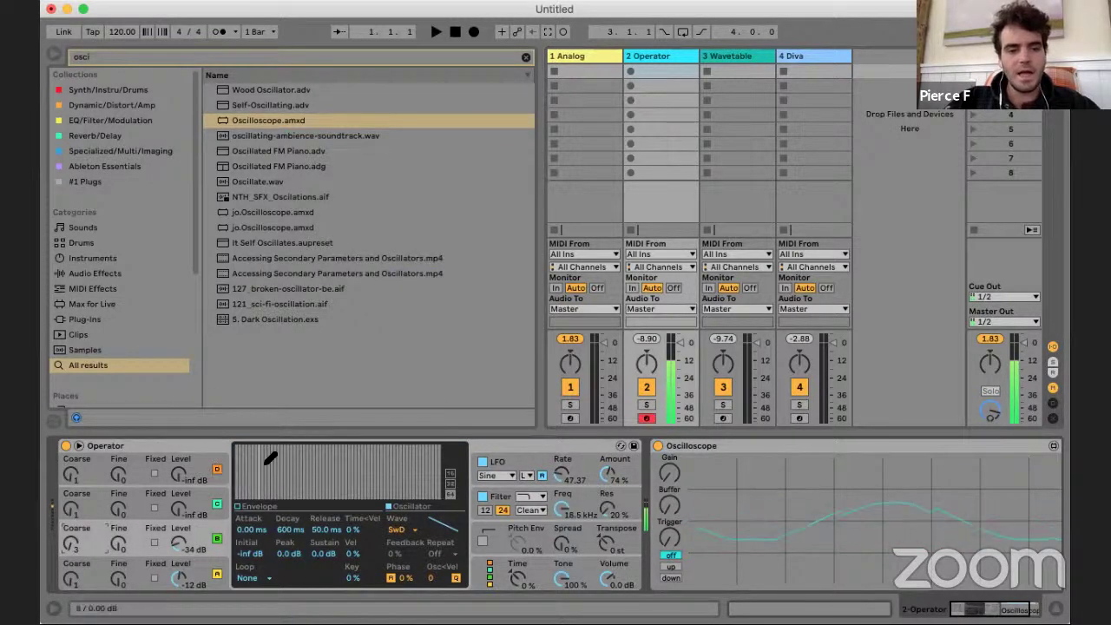
mouse_move(260, 497)
mouse_down()
mouse_move(302, 469)
mouse_move(369, 469)
mouse_move(261, 482)
mouse_move(247, 478)
mouse_move(254, 461)
mouse_move(238, 495)
mouse_up()
drag(175, 544, 178, 535)
- Set oscillator A's Coarse to 0.5, and raise the Oscilloscope's Buffer slightly with Operator's algorithm display open
click(180, 580)
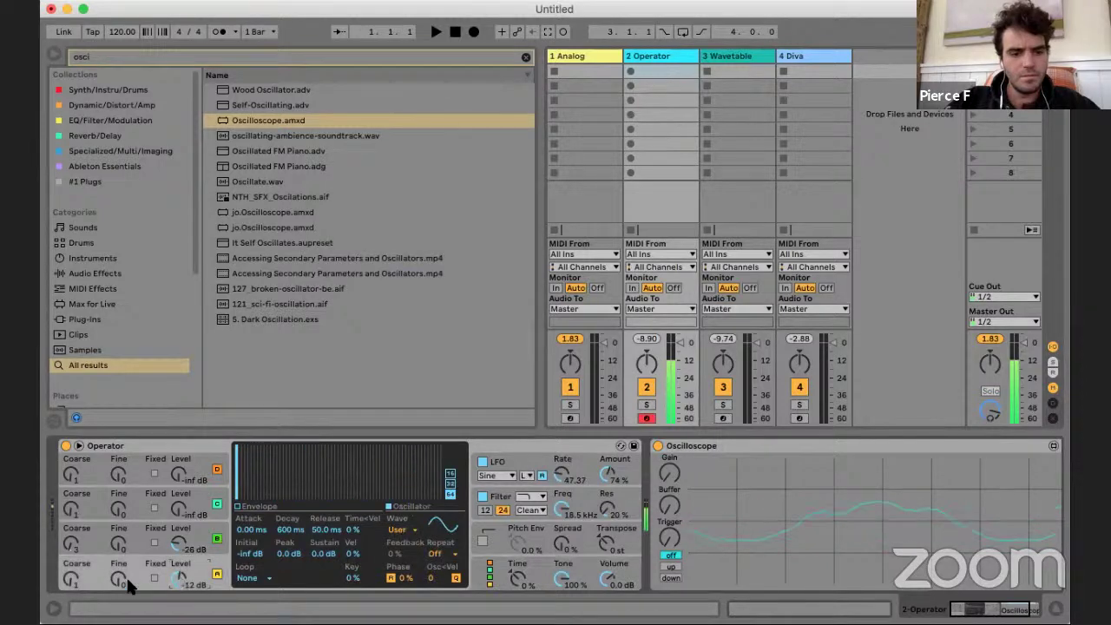
drag(73, 580, 73, 595)
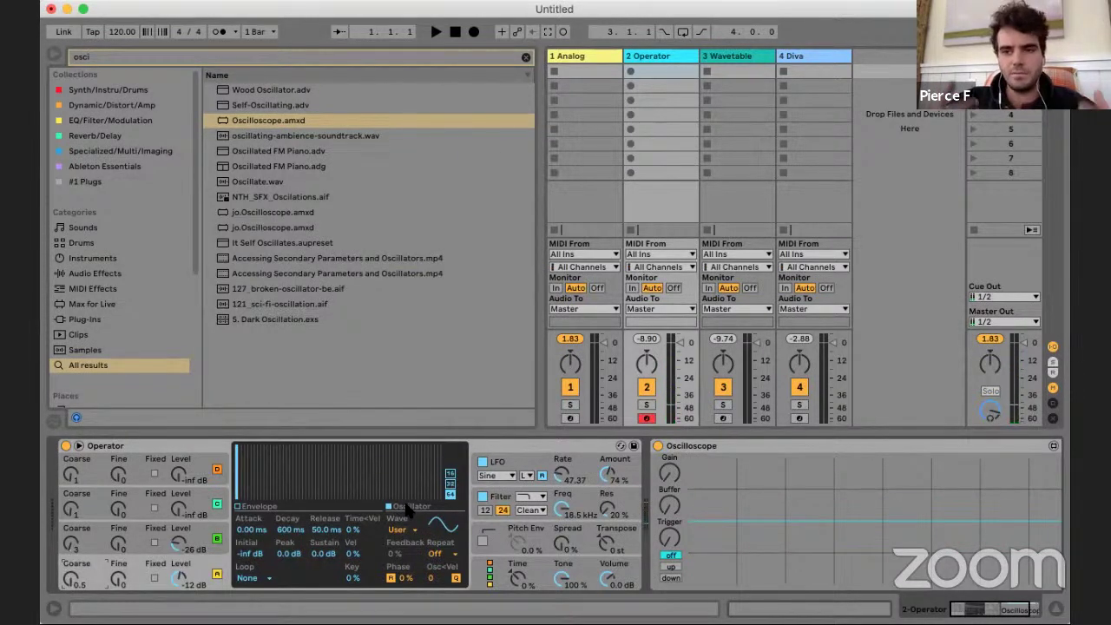
click(484, 569)
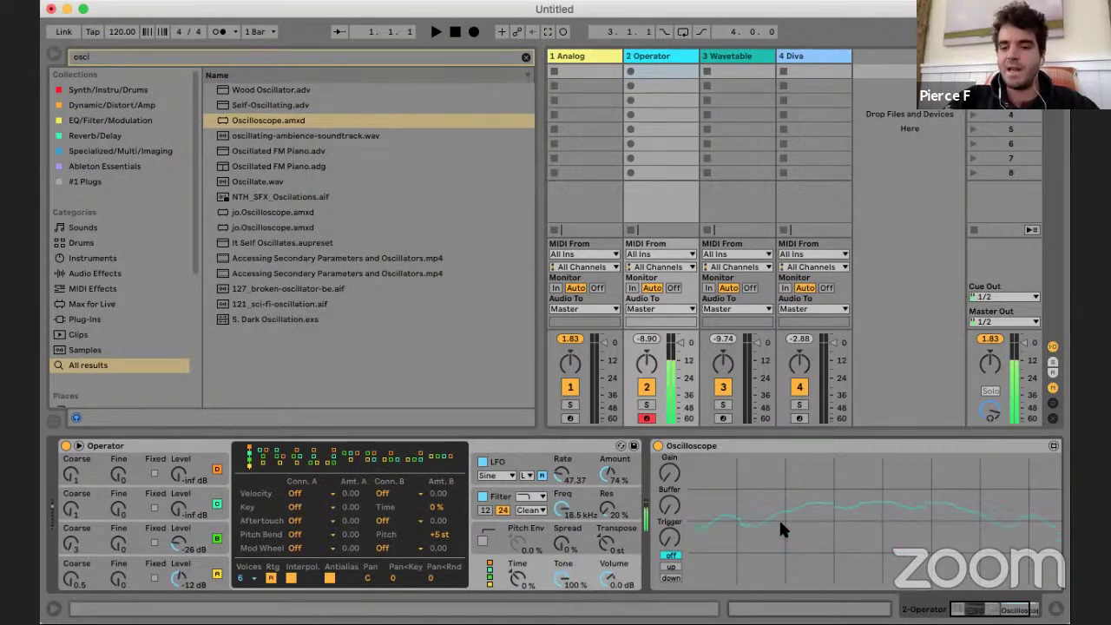
click(670, 504)
drag(670, 495, 671, 510)
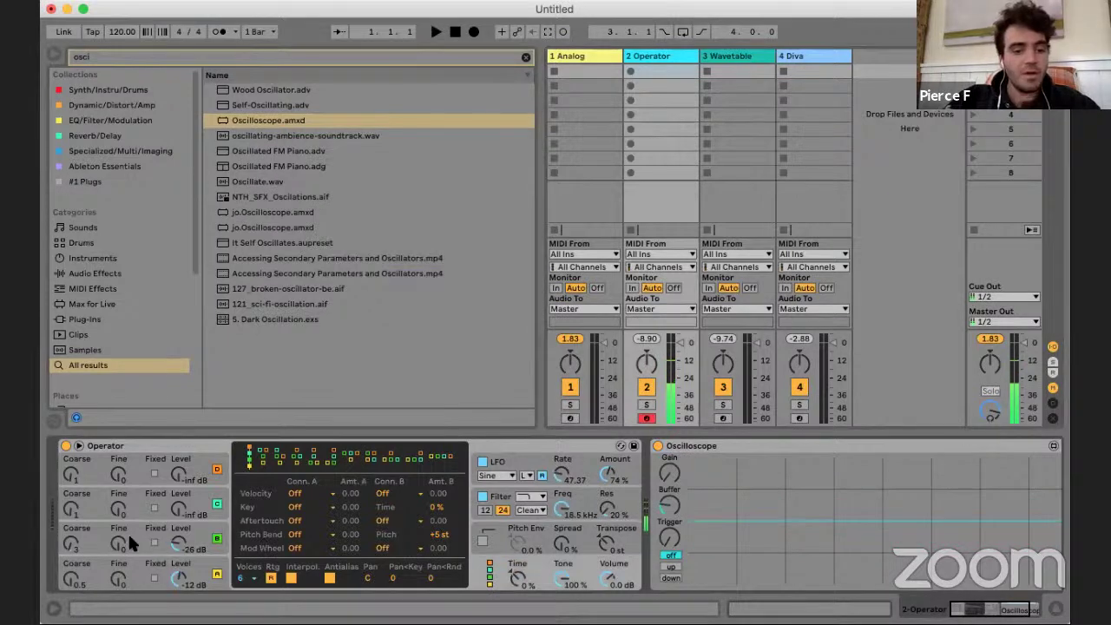
- Shape oscillator B's envelope with a 441 ms attack, 47.6 ms decay and 1.00 ms release
click(128, 531)
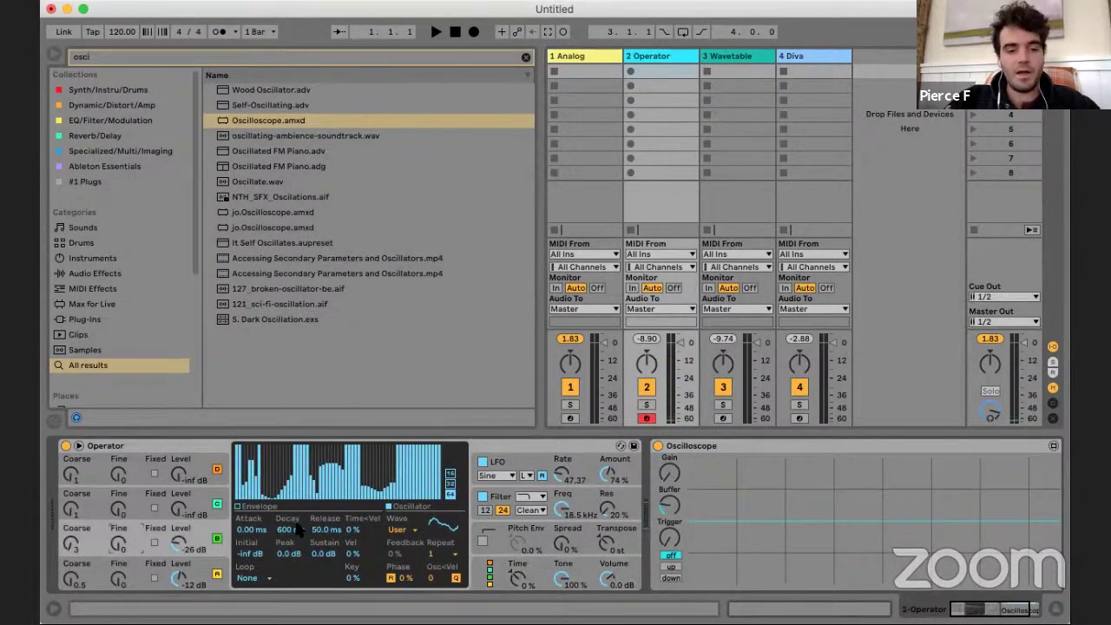
drag(246, 529, 246, 490)
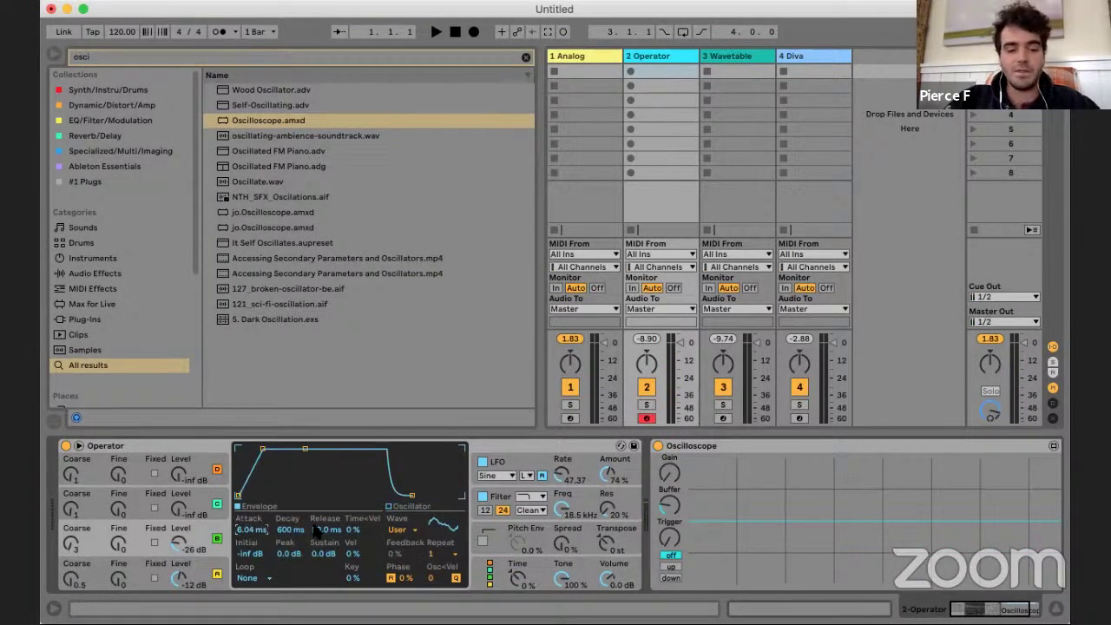
drag(250, 532, 318, 551)
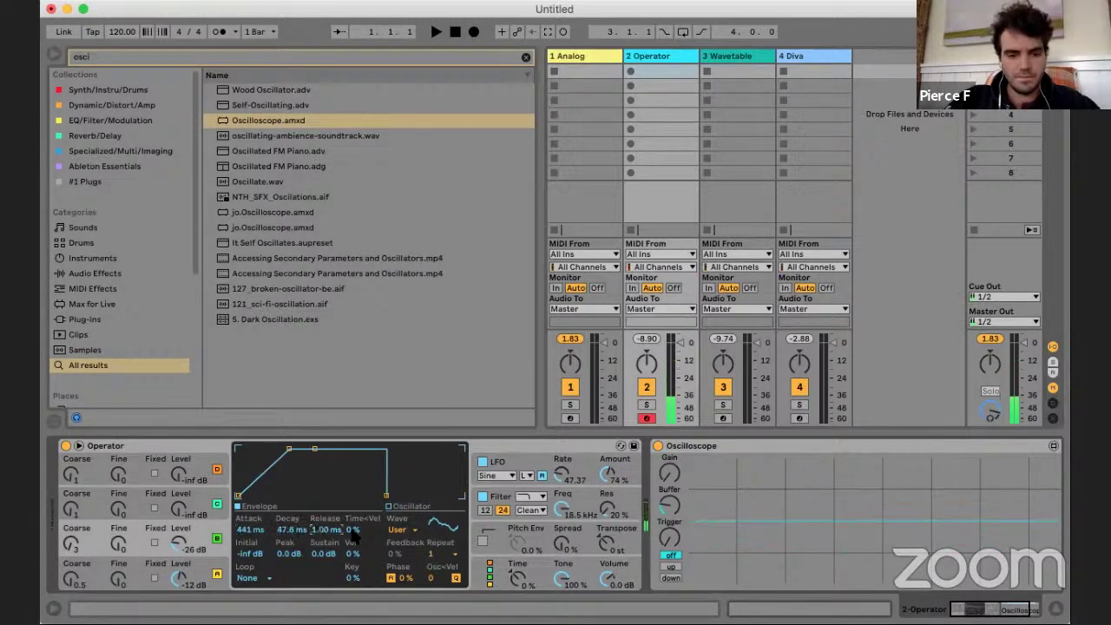
click(217, 538)
click(217, 538)
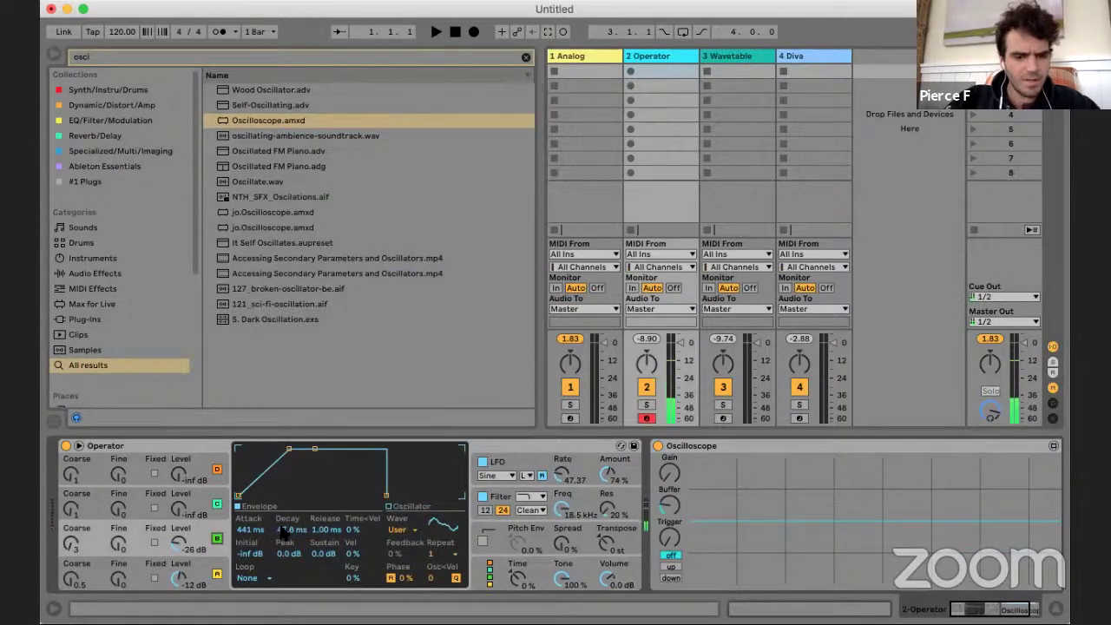
- Reshape oscillator B's envelope with 99.1 ms attack, 29.3 s decay, -inf dB sustain and 47.8 ms release, and set the LFO Rate to 40.32
mouse_move(316, 531)
mouse_down()
mouse_move(284, 541)
mouse_move(326, 512)
mouse_up()
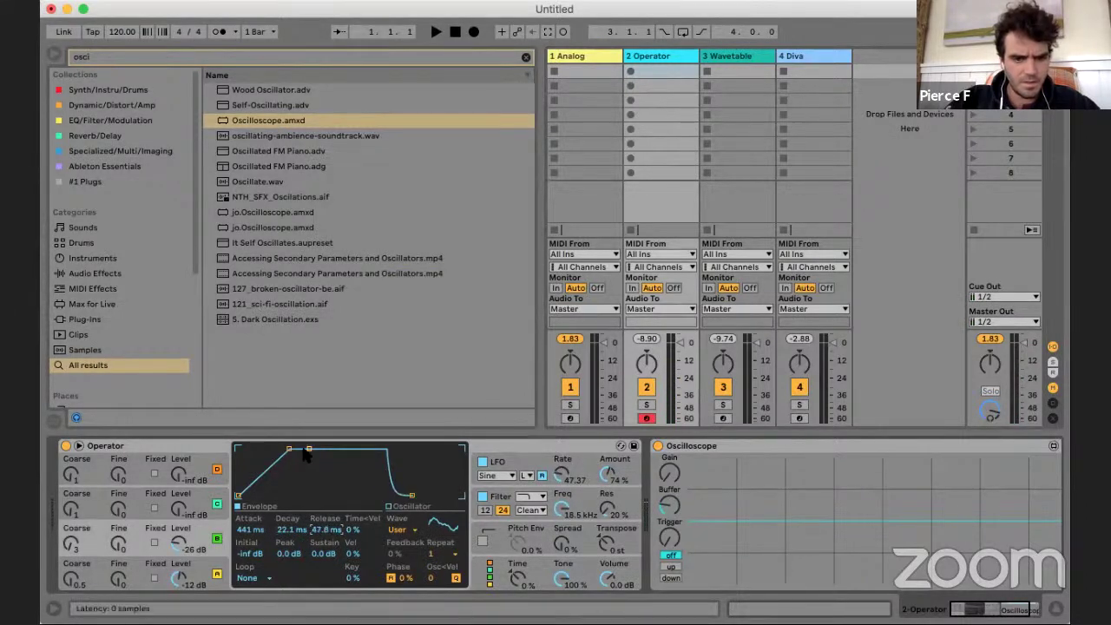
drag(310, 449, 307, 495)
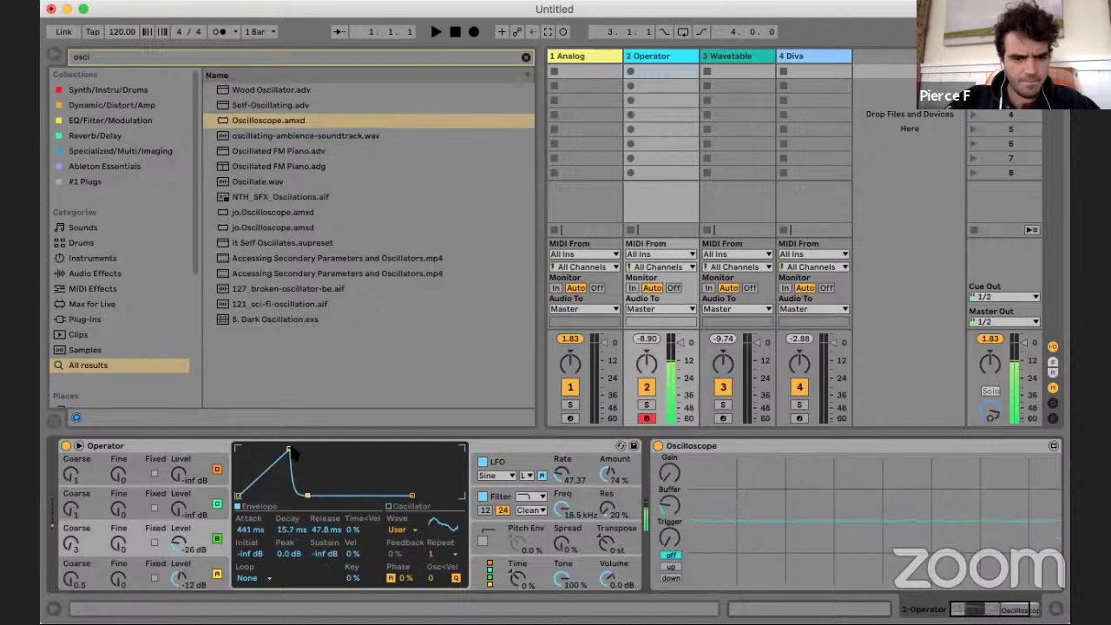
drag(289, 449, 281, 449)
drag(299, 494, 349, 495)
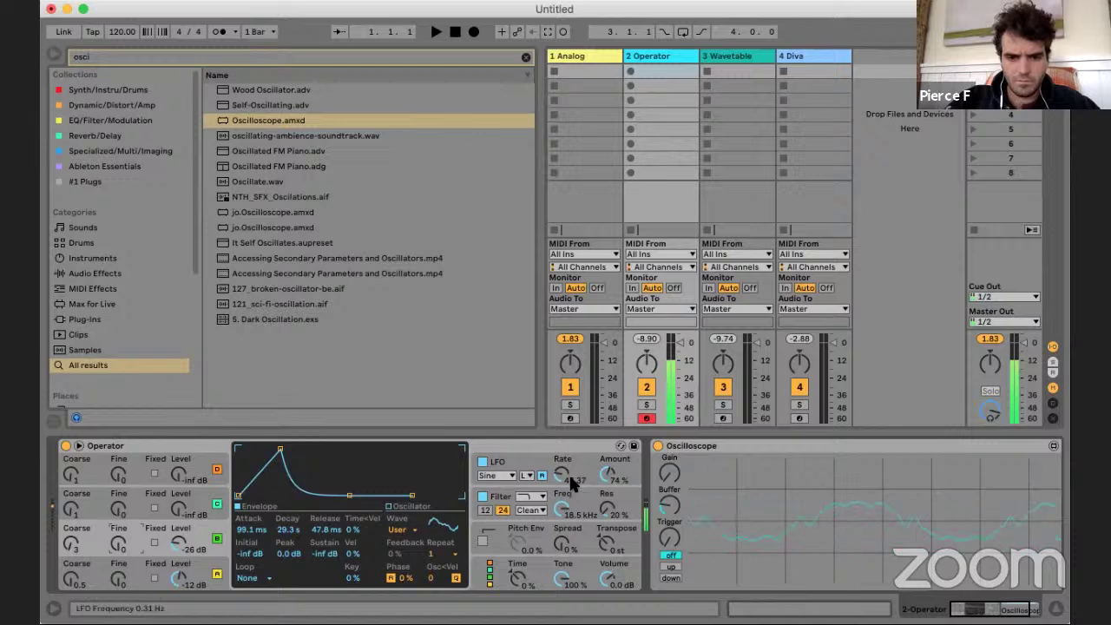
drag(571, 483, 571, 464)
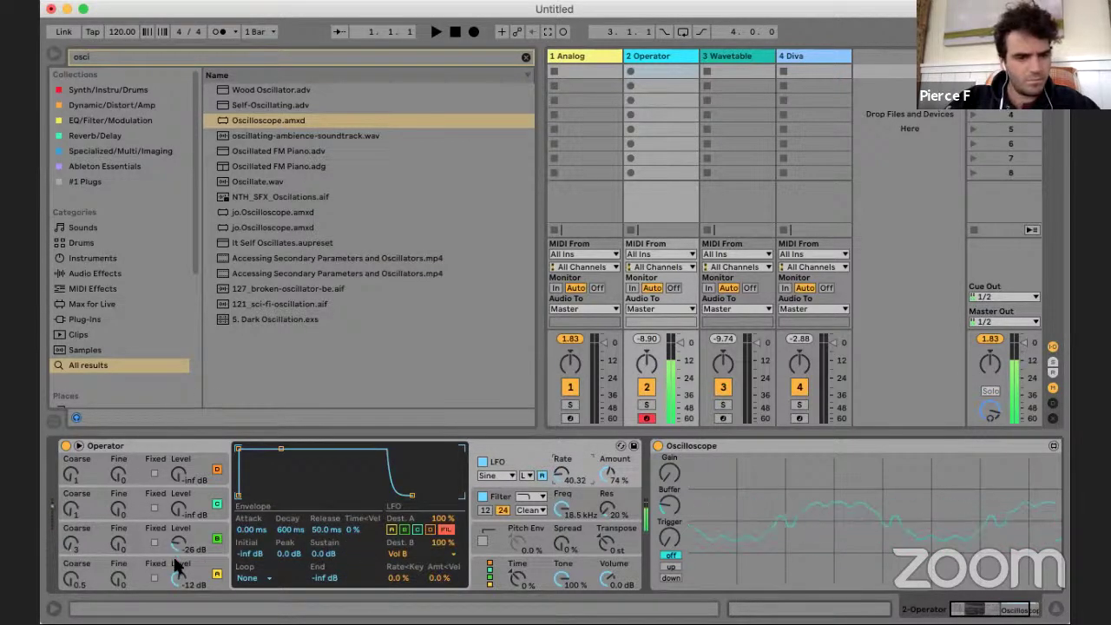
- Draw three additional mid-level harmonics into oscillator A's waveform
click(139, 565)
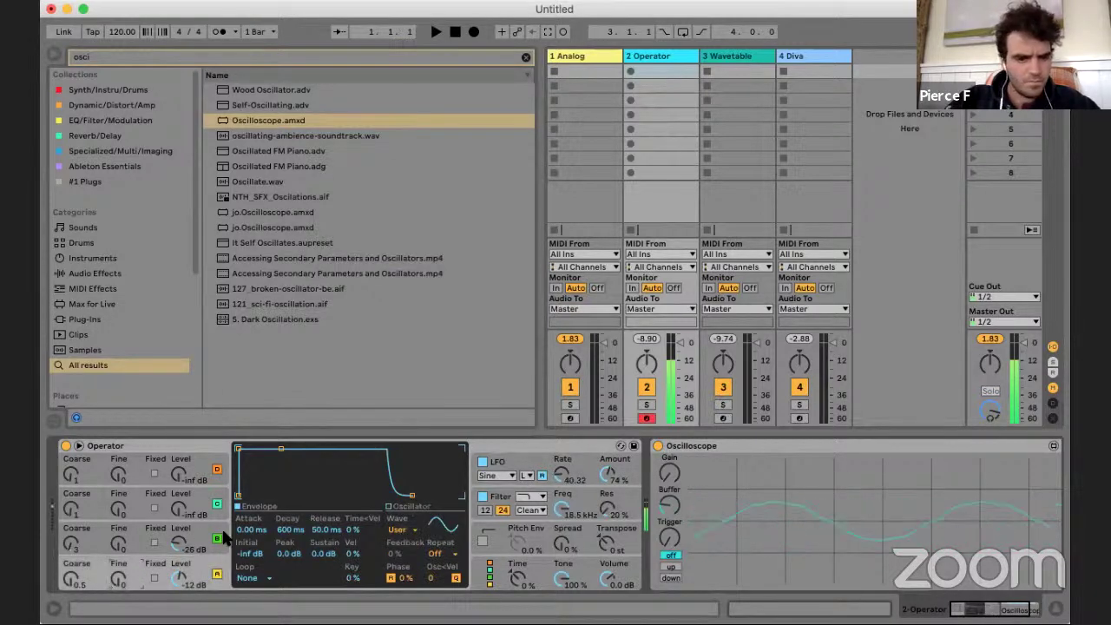
click(438, 528)
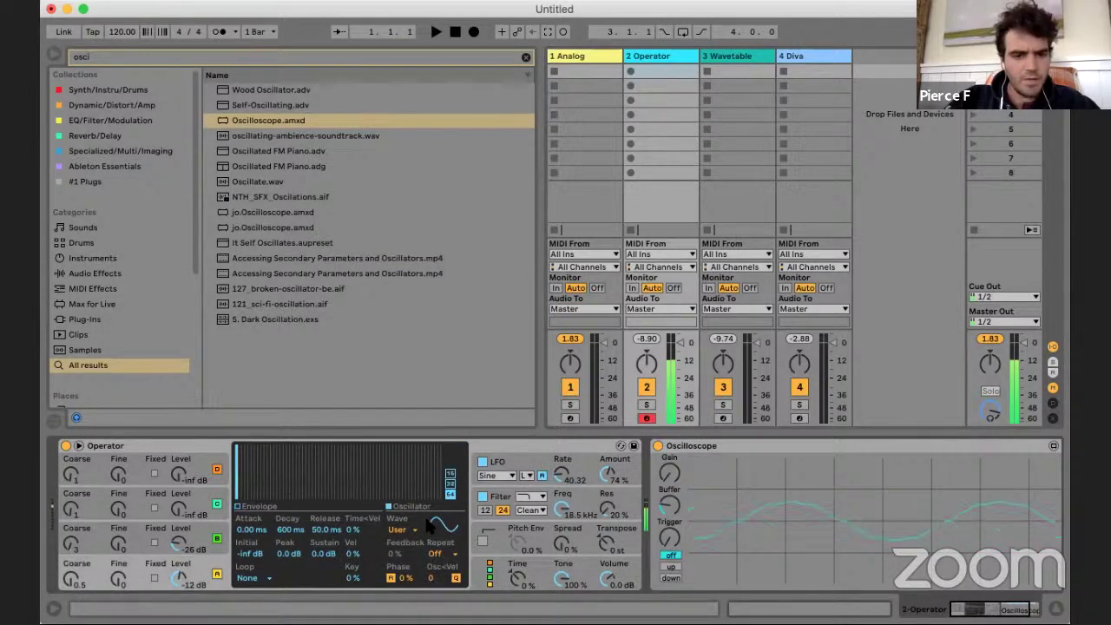
click(259, 463)
click(247, 466)
click(275, 470)
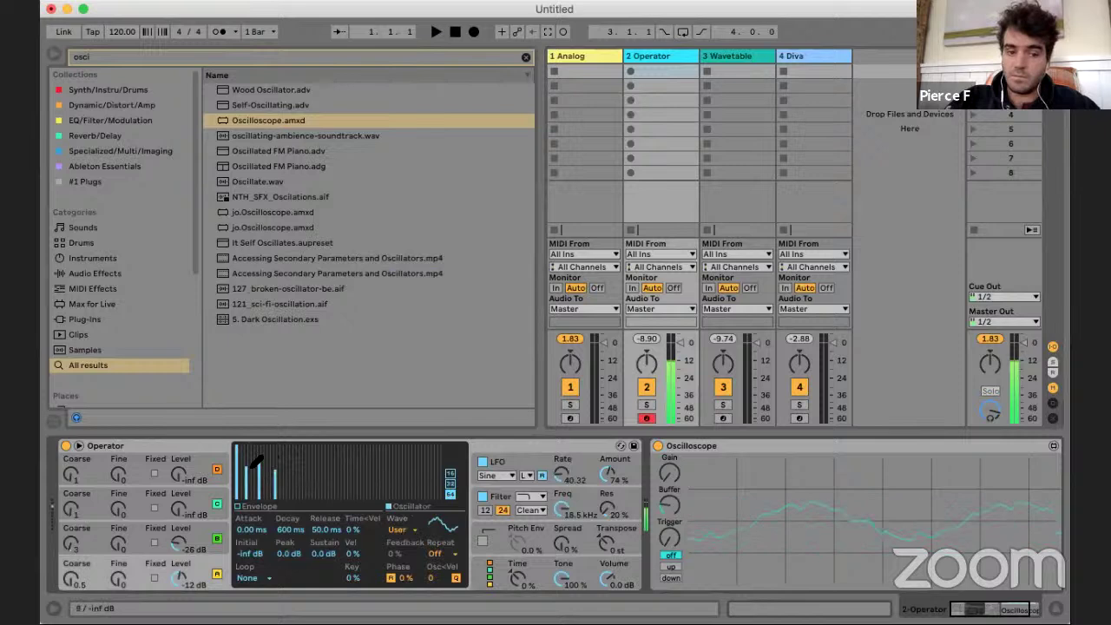
- Give oscillator C the Sq6 waveform with its third harmonic lowered, and set its level to -39 dB
click(199, 490)
drag(179, 508, 179, 493)
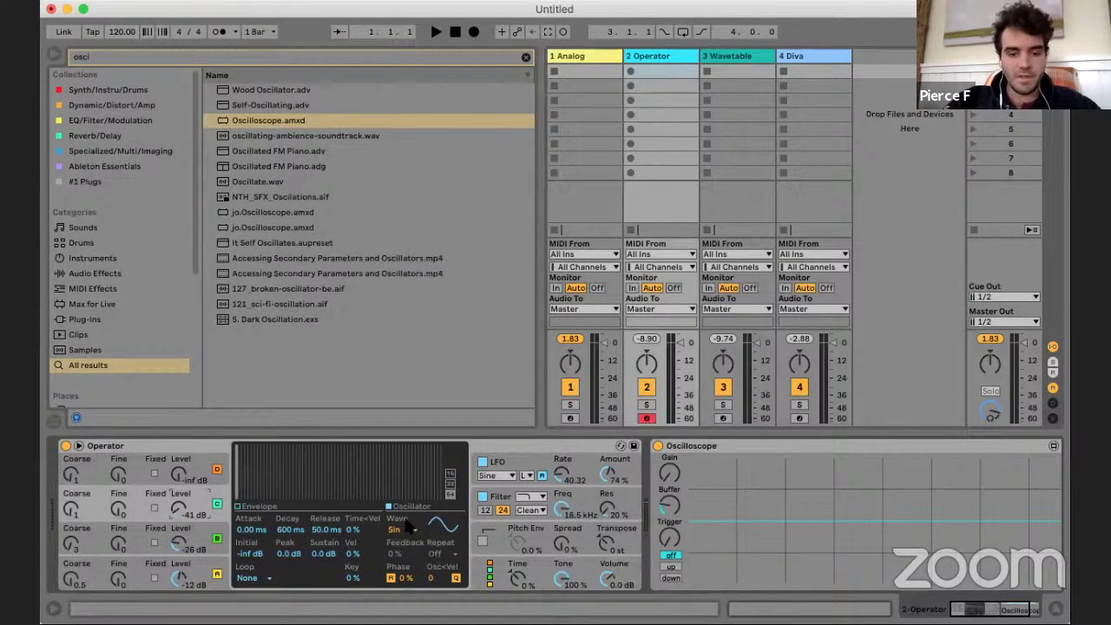
click(404, 529)
click(405, 407)
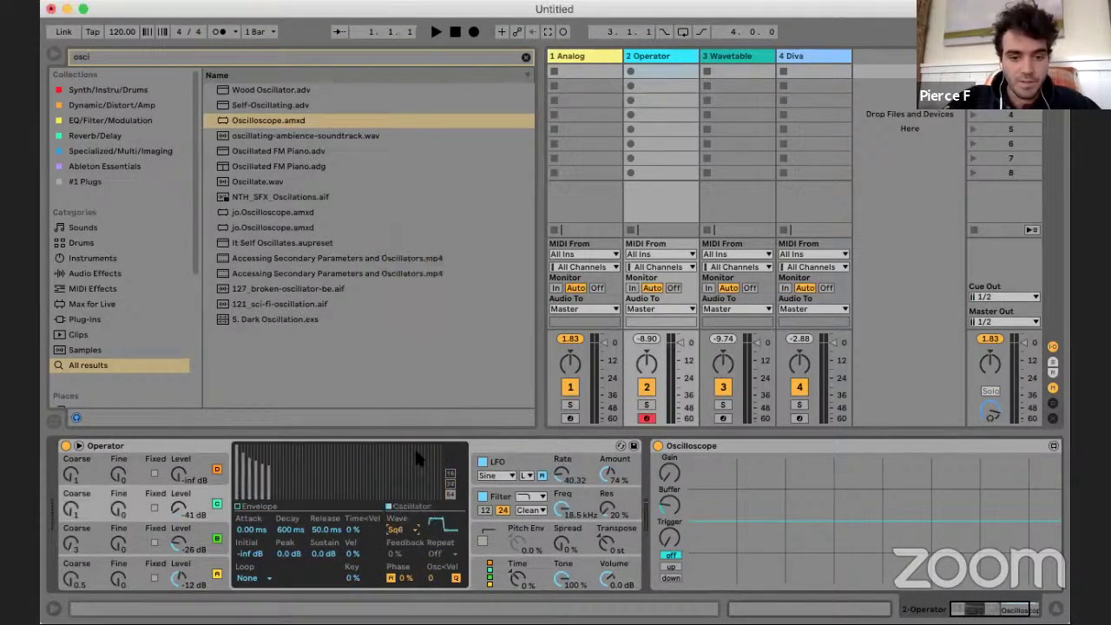
drag(250, 462, 250, 484)
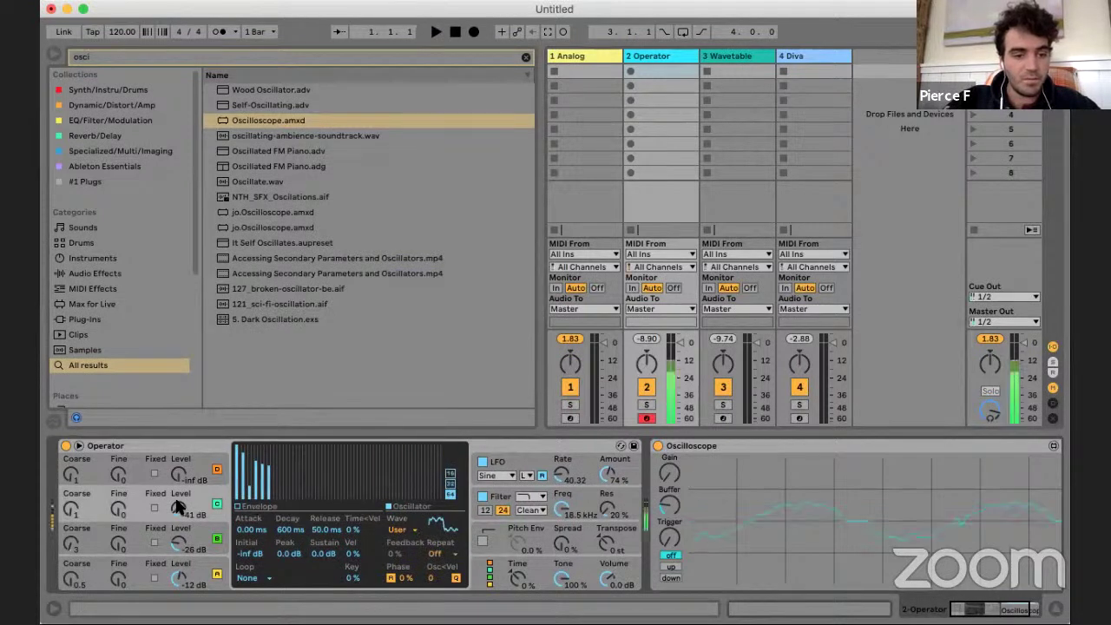
mouse_move(178, 508)
mouse_down()
mouse_move(178, 491)
mouse_move(179, 542)
mouse_move(178, 492)
mouse_up()
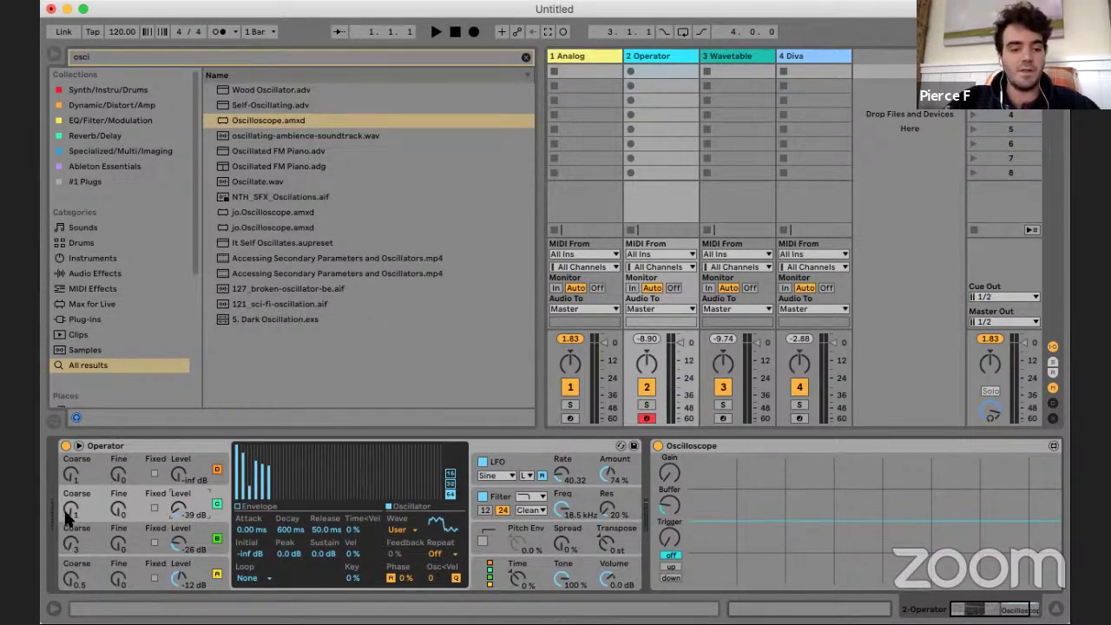
- Set oscillator C's Coarse to 16 and its level to -20 dB
drag(70, 504, 71, 425)
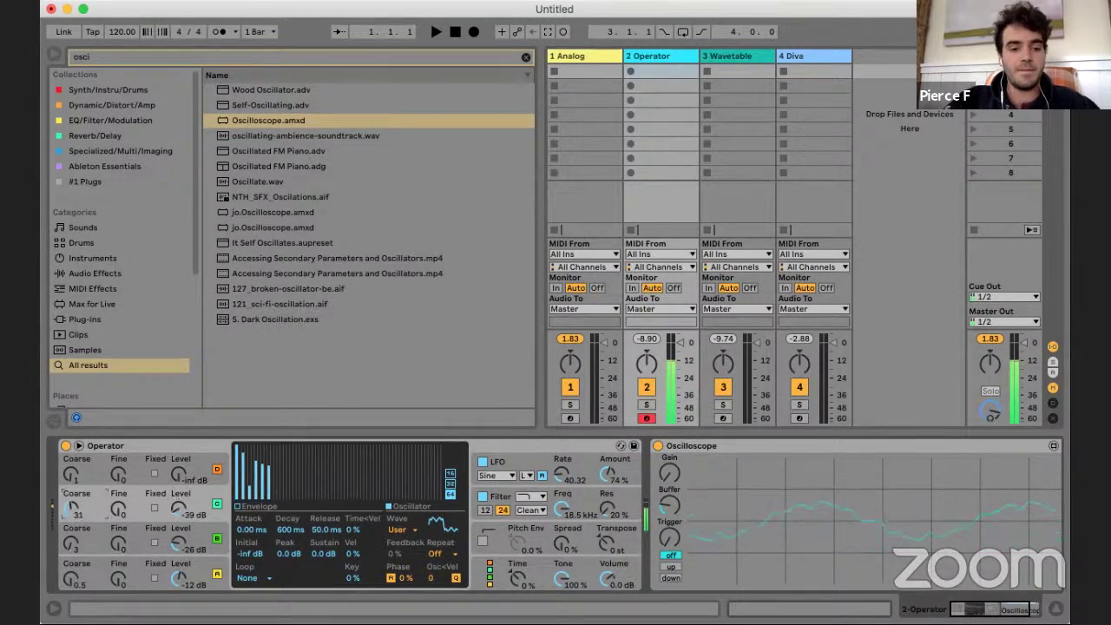
drag(181, 505, 180, 488)
drag(79, 507, 71, 557)
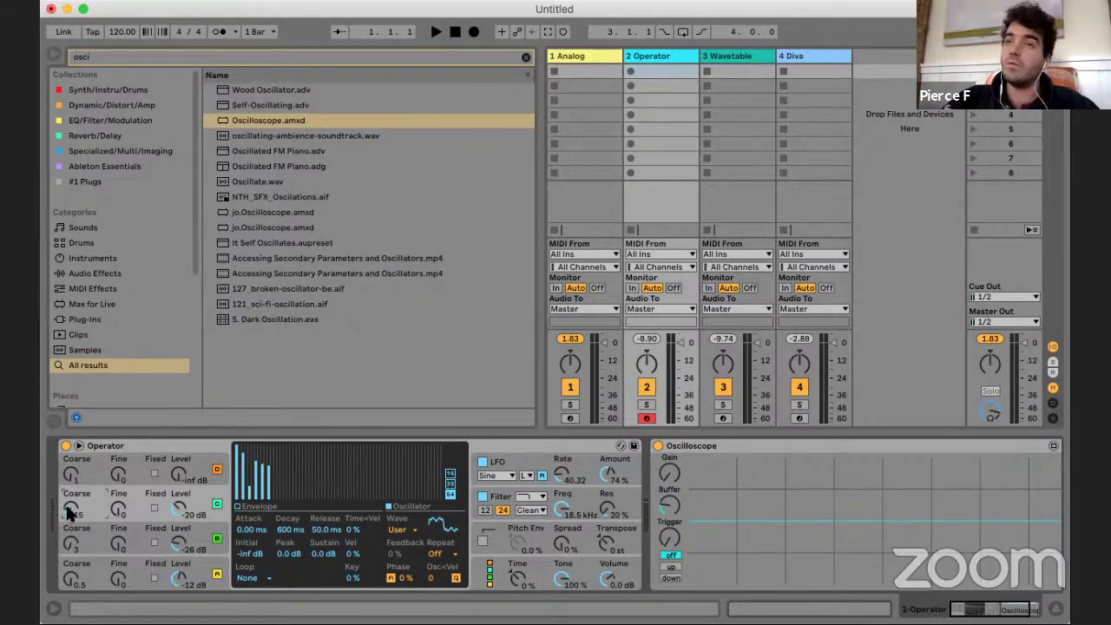
click(171, 509)
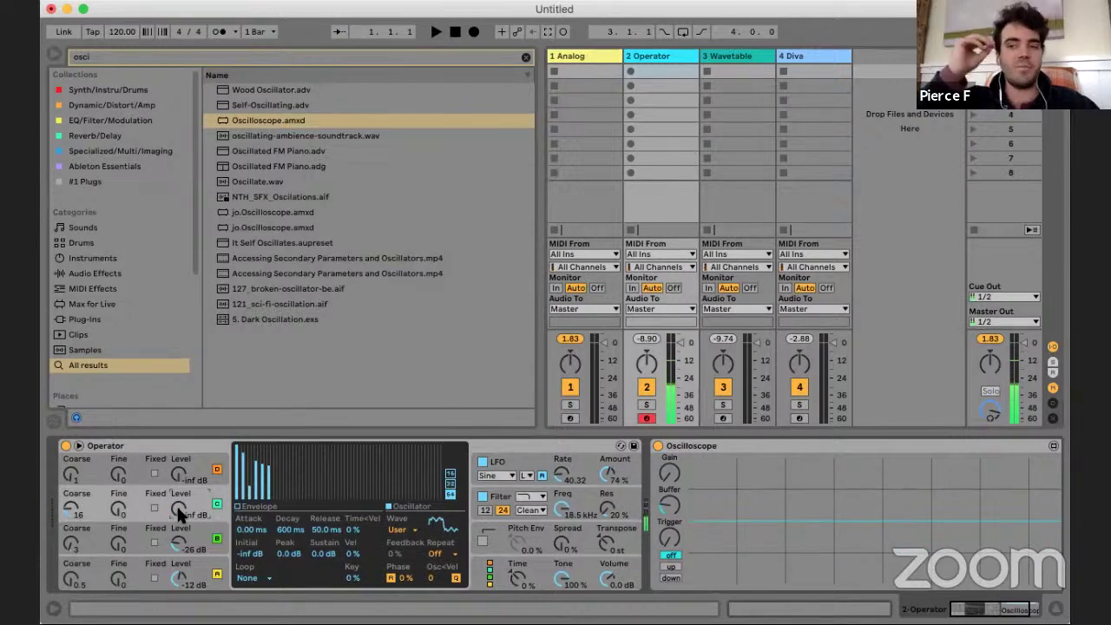
drag(176, 503, 176, 492)
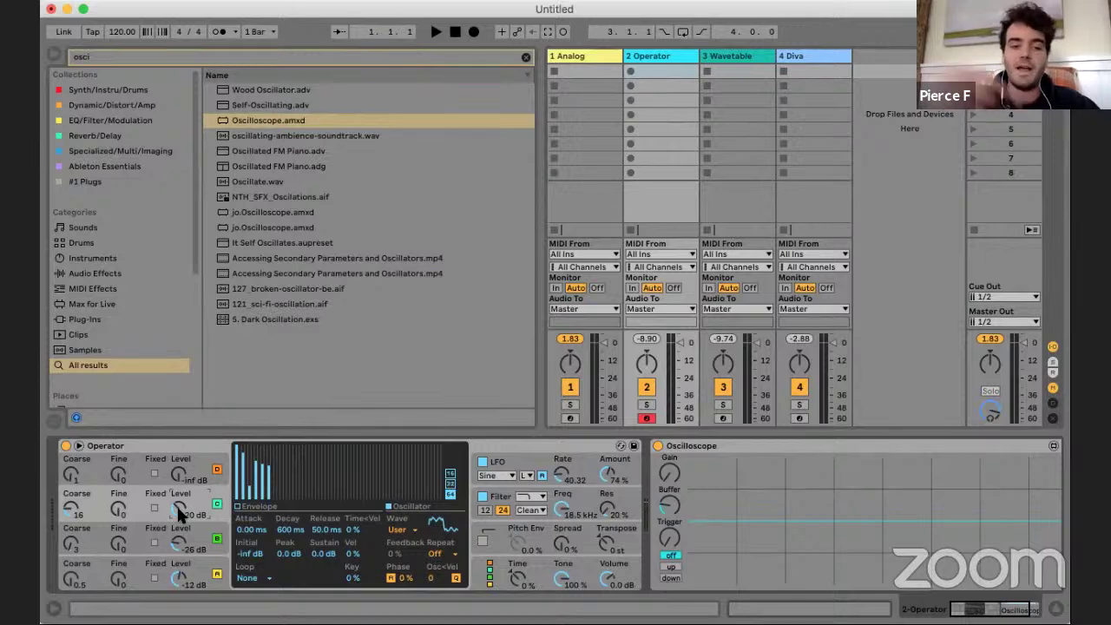
- Try the algorithm with all four oscillators in parallel, and return to the vertical serial stack
click(489, 580)
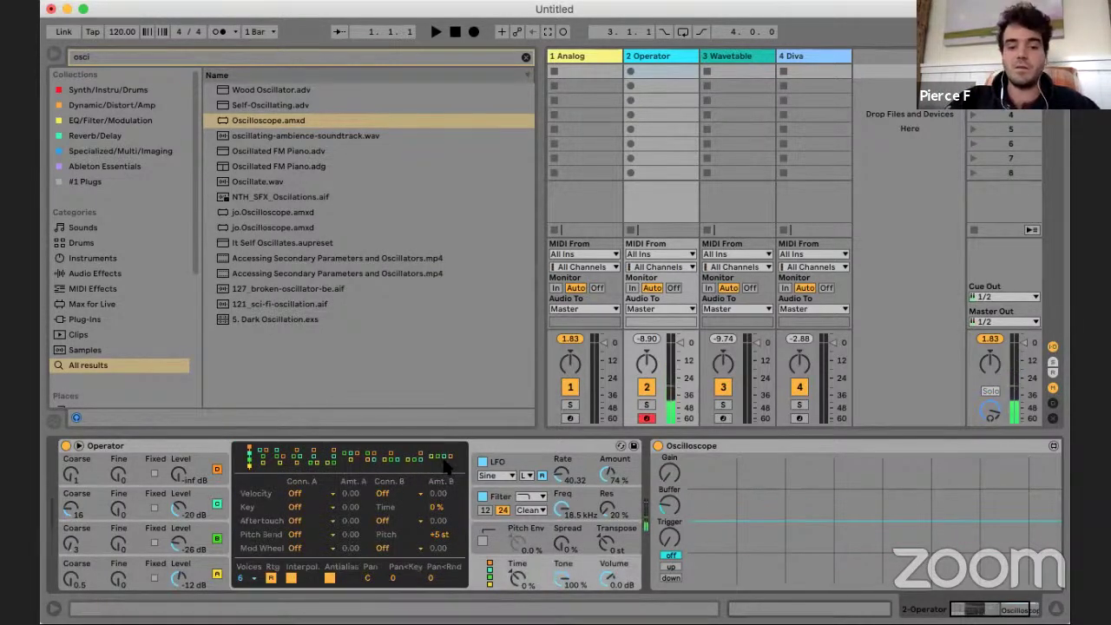
click(442, 456)
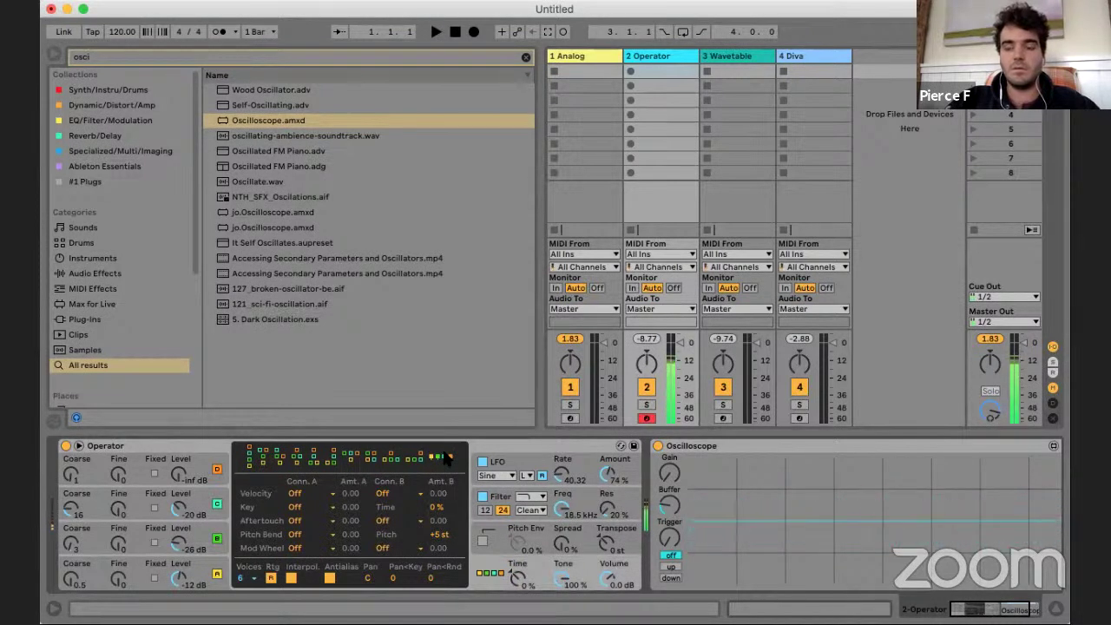
click(249, 457)
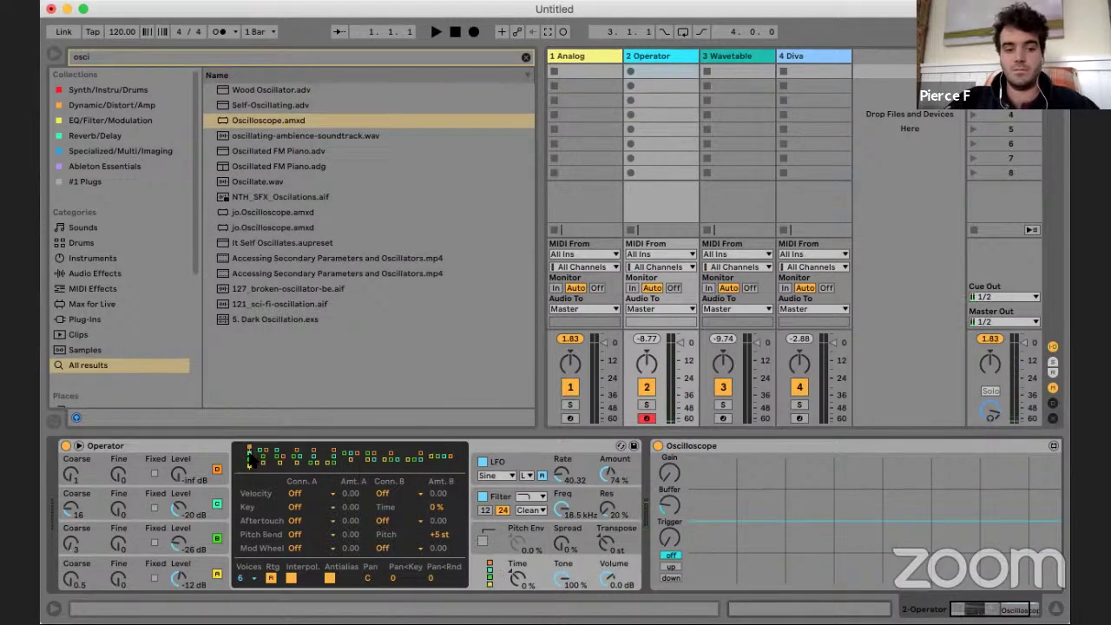
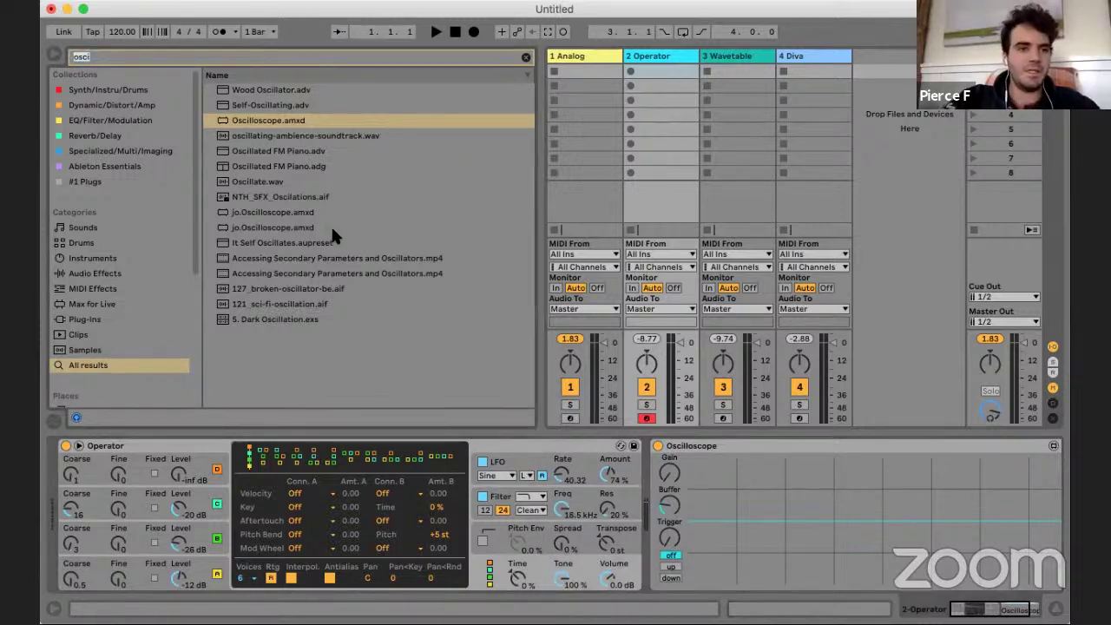
- Search the browser for fm8 and load the FM8 instrument onto a new MIDI track
key(super+f)
text(fm8)
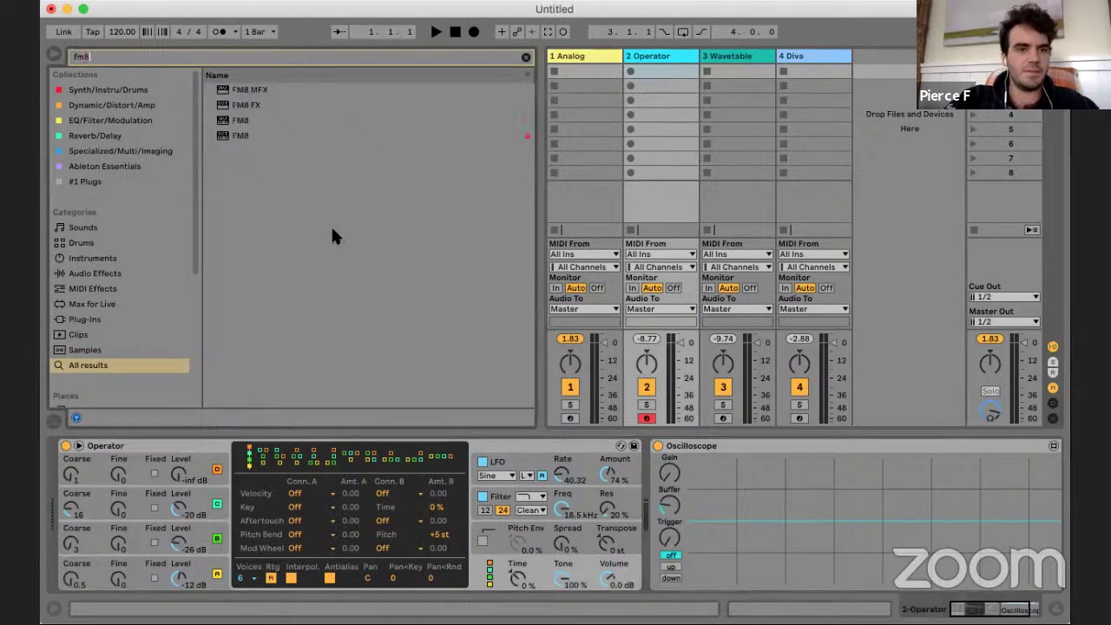
drag(259, 134, 880, 114)
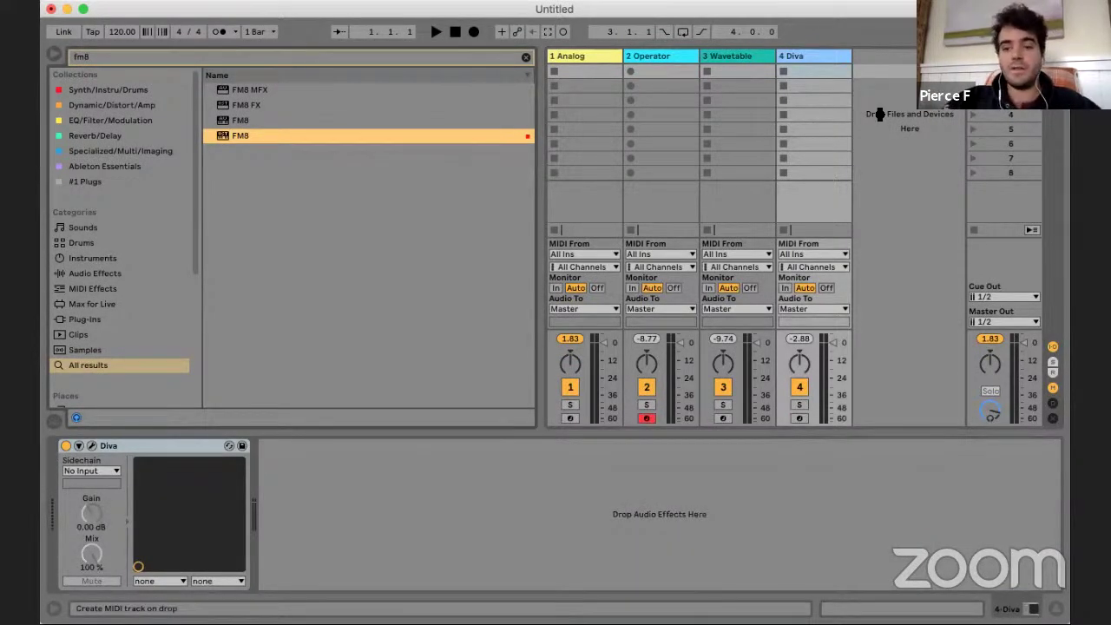
drag(879, 114, 880, 114)
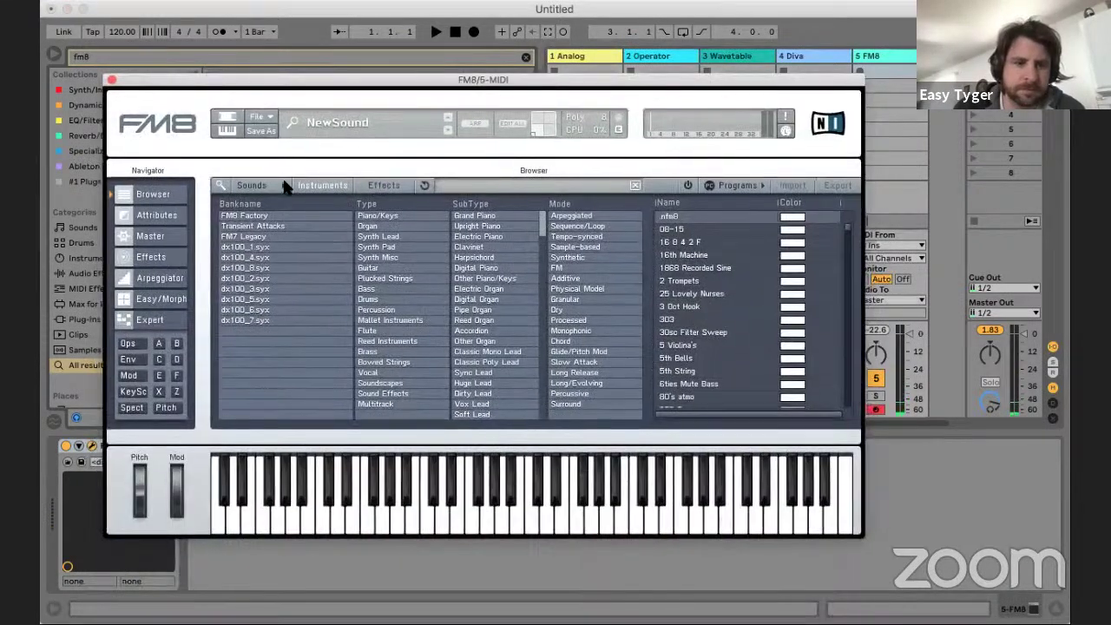
- Look through FM8's Attributes, Master, Effects, Arpeggiator and Easy/Morph pages, and examine the operators and FM Matrix on its Expert page
click(159, 215)
click(153, 233)
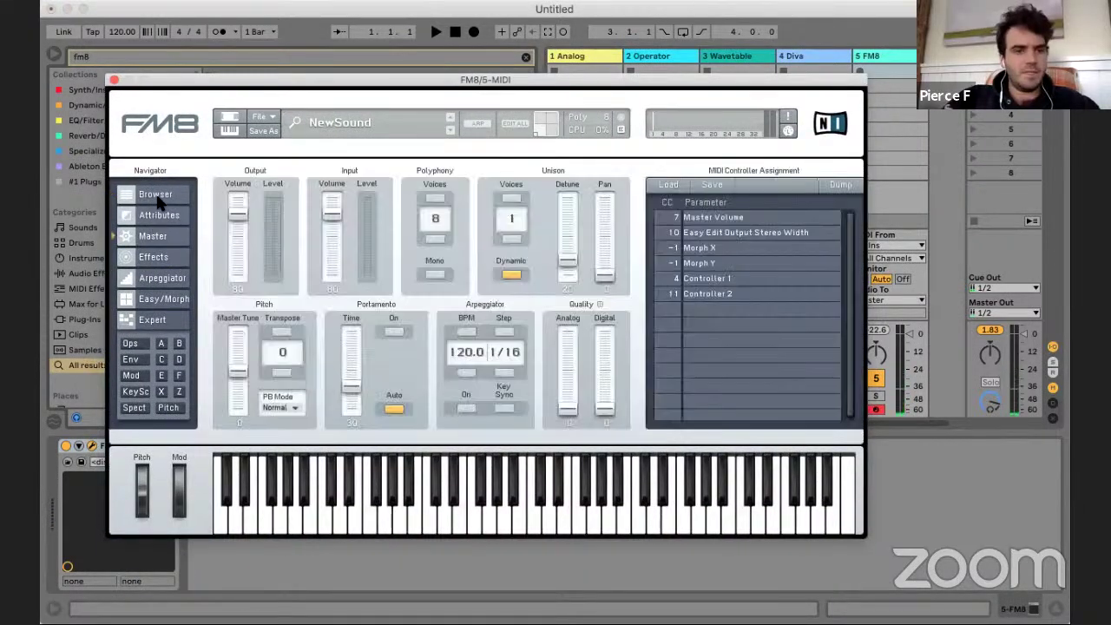
click(155, 196)
click(155, 215)
click(155, 239)
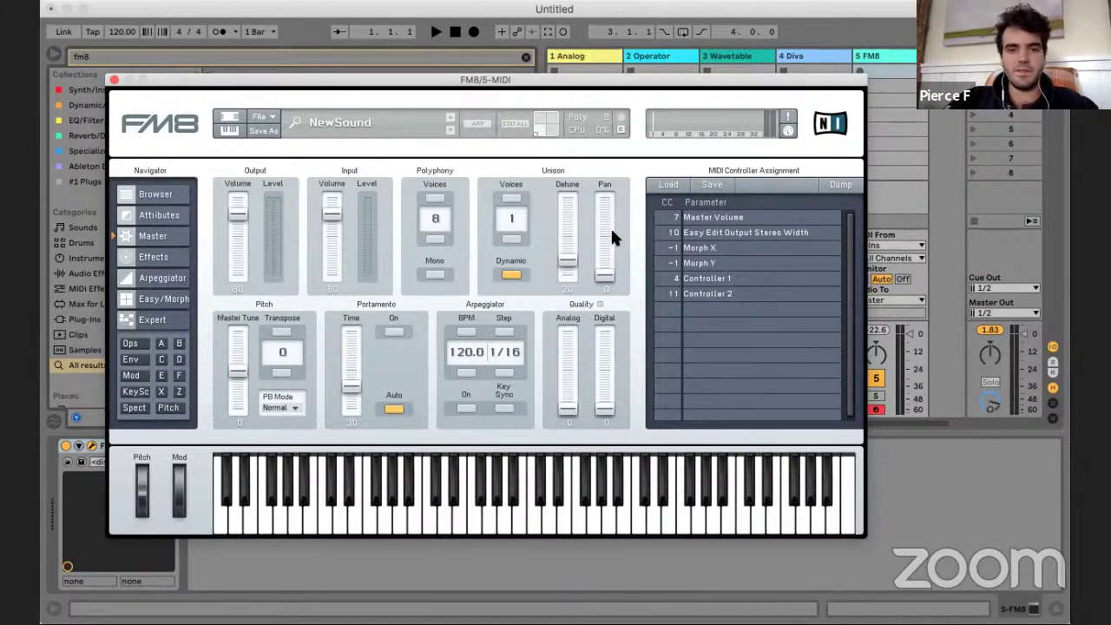
click(153, 257)
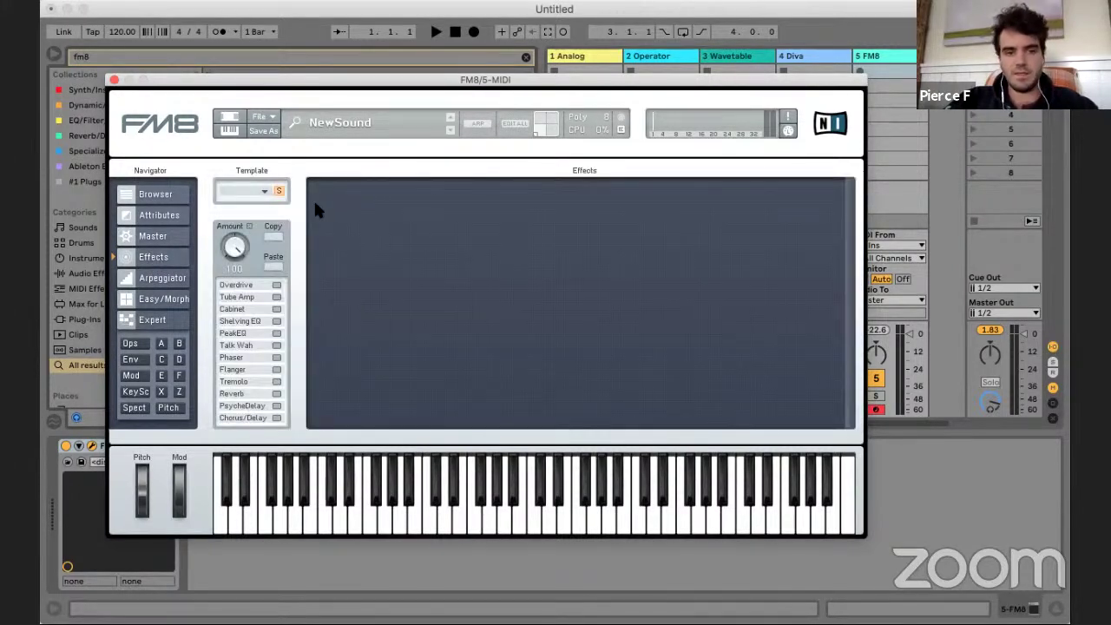
click(146, 278)
click(143, 298)
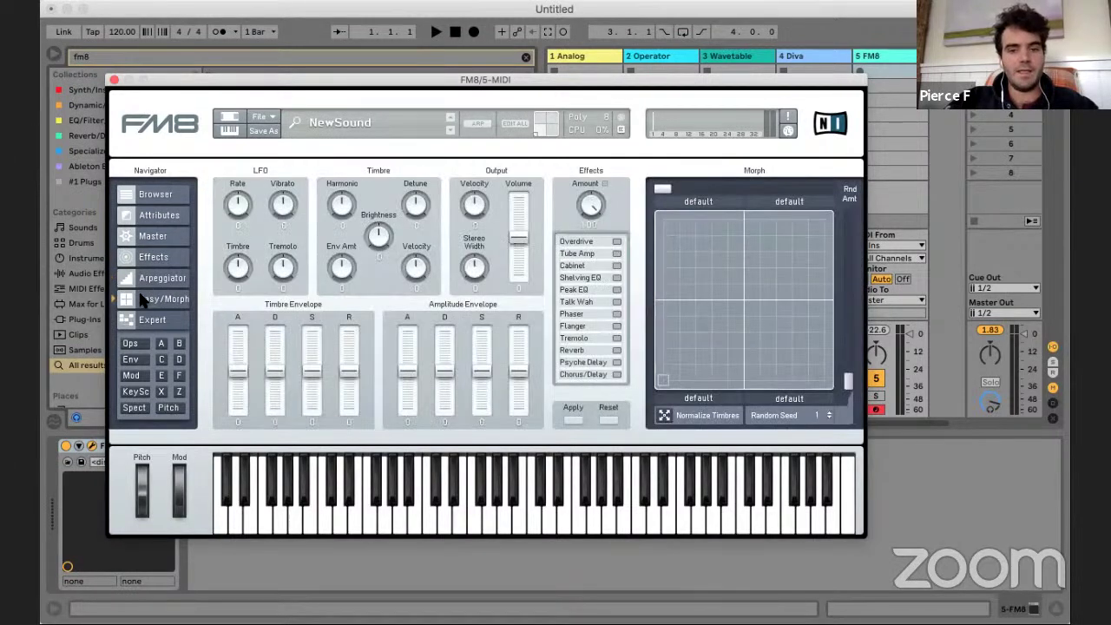
click(151, 318)
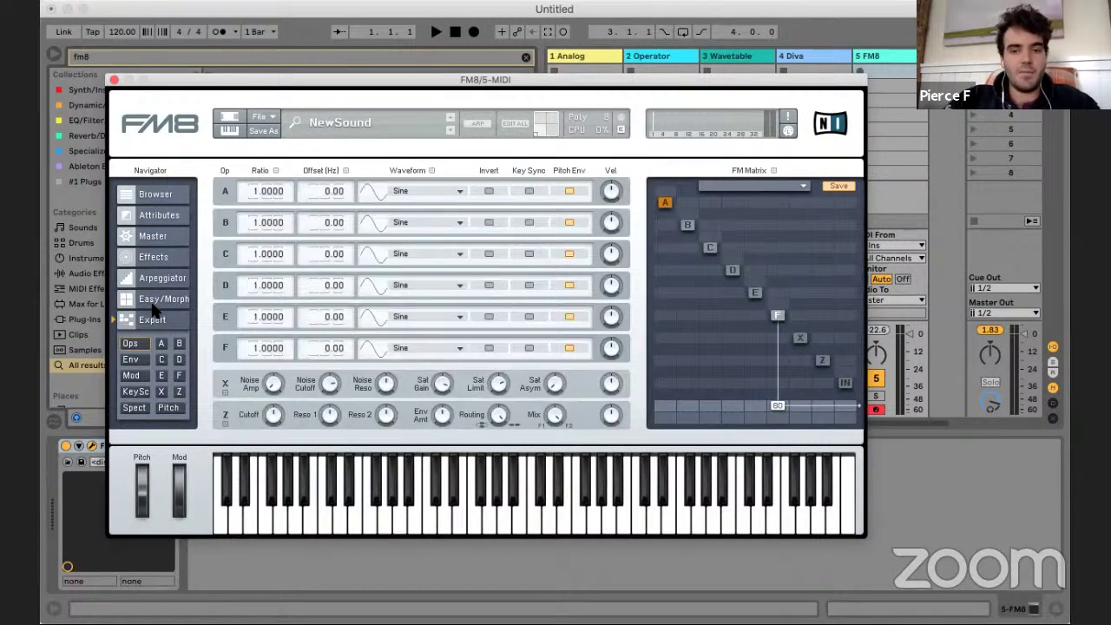
click(152, 304)
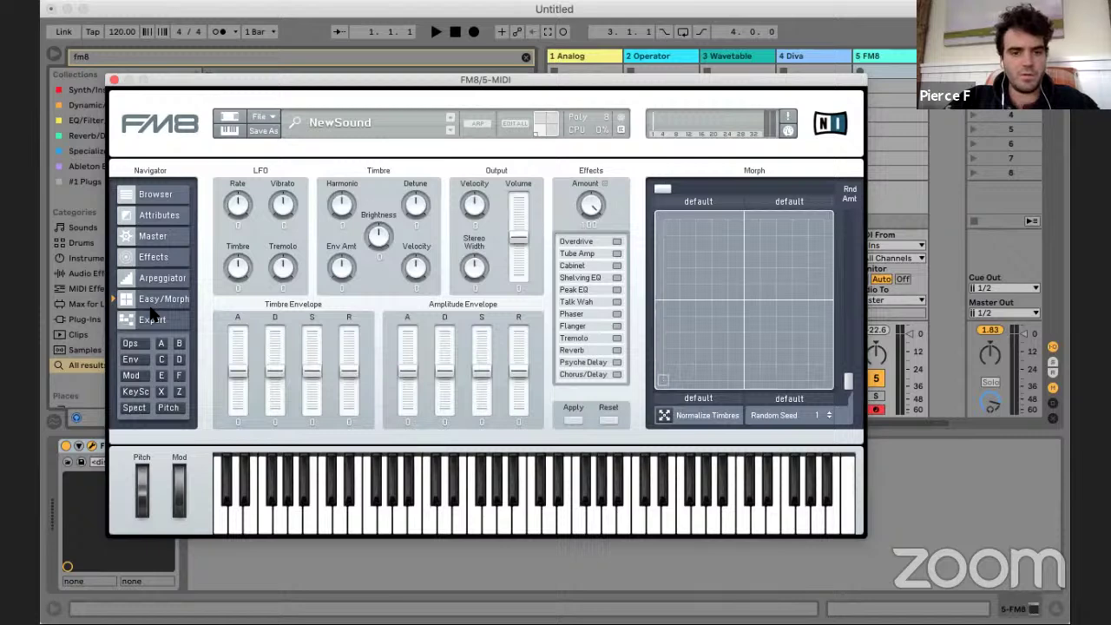
click(162, 320)
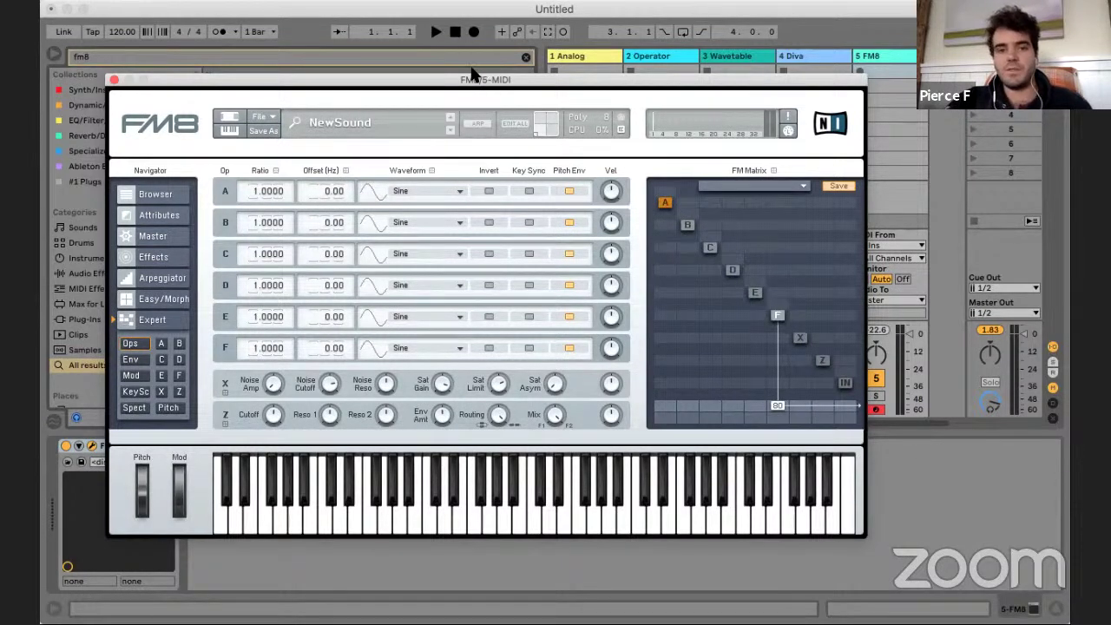
drag(473, 78, 664, 79)
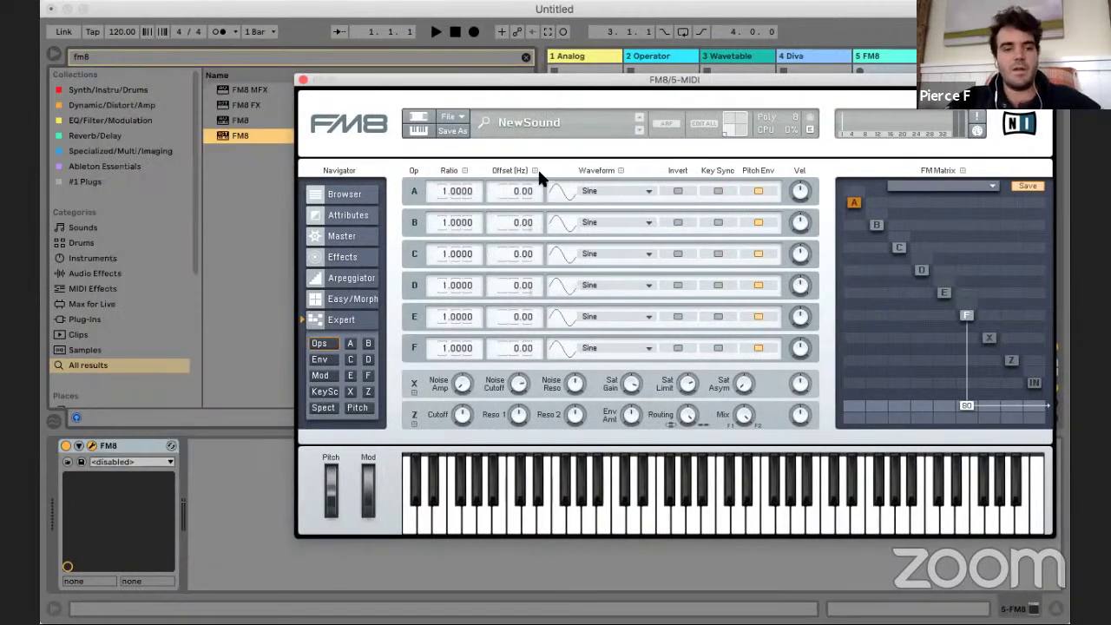
- Return to the Operator track, arm it for recording, and select the algorithm that stacks all four oscillators in series
click(660, 55)
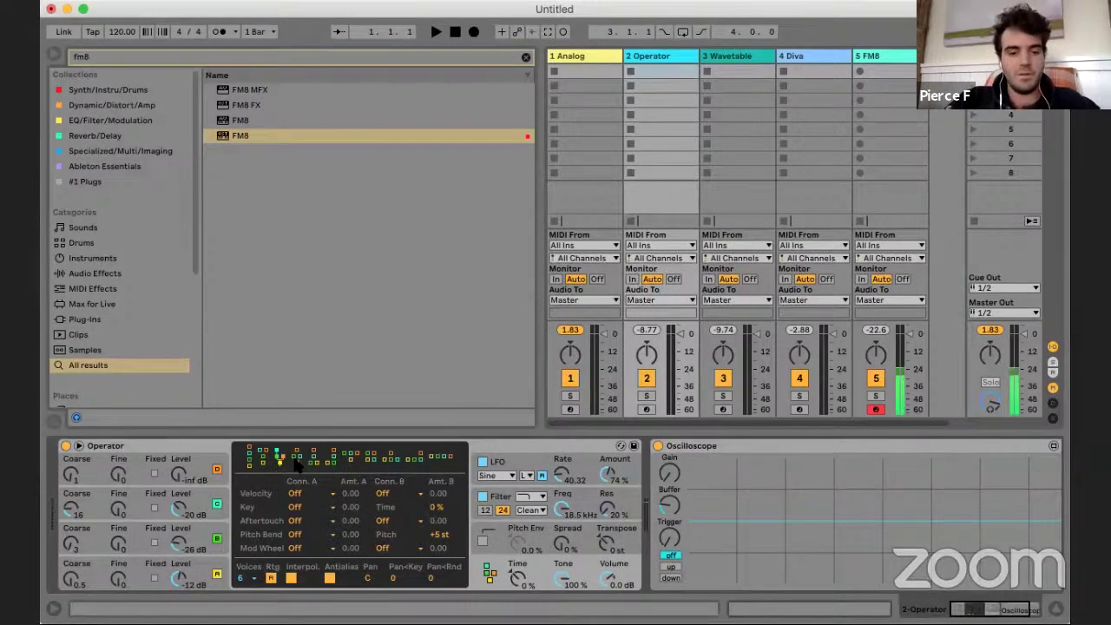
click(646, 409)
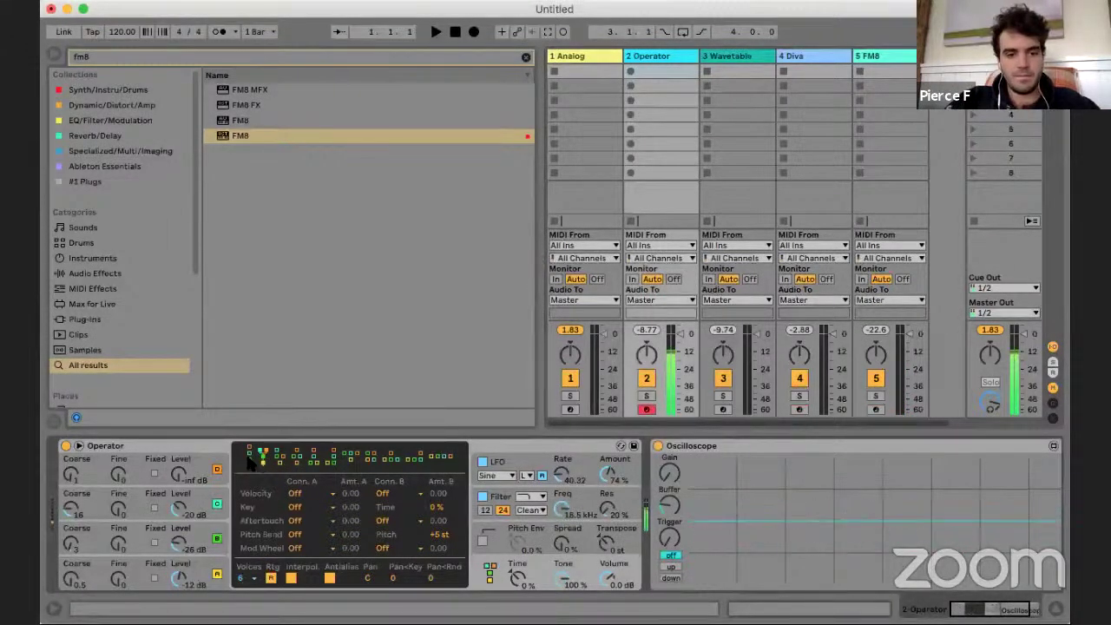
click(252, 456)
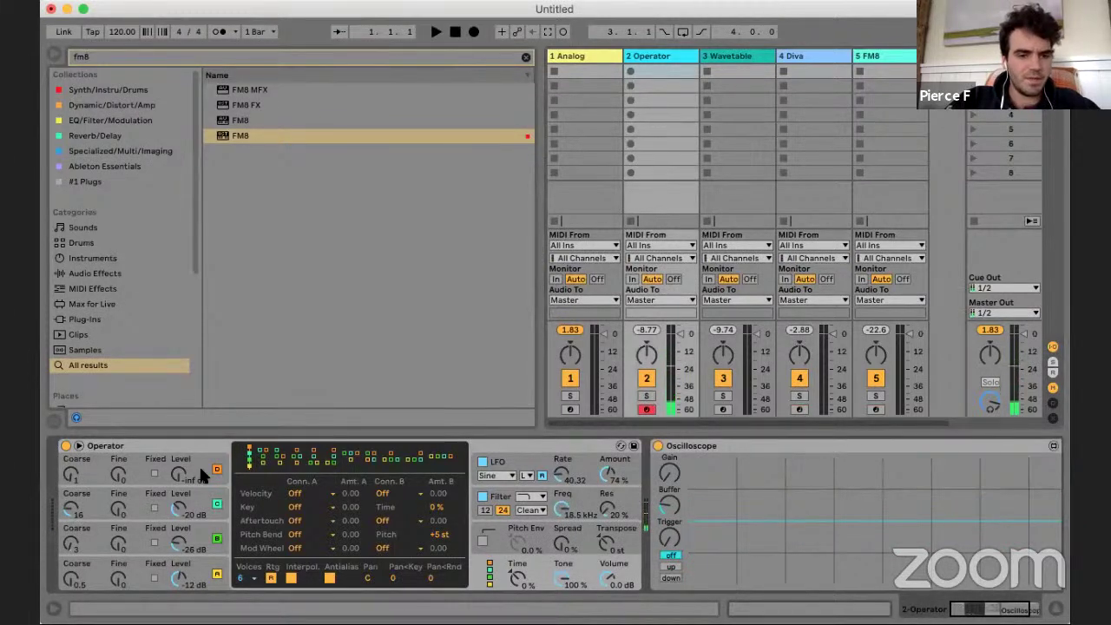
- Set oscillator D's level to -9.2 dB and Fine to 13, and bring Operator's algorithm display back up
drag(179, 474, 118, 456)
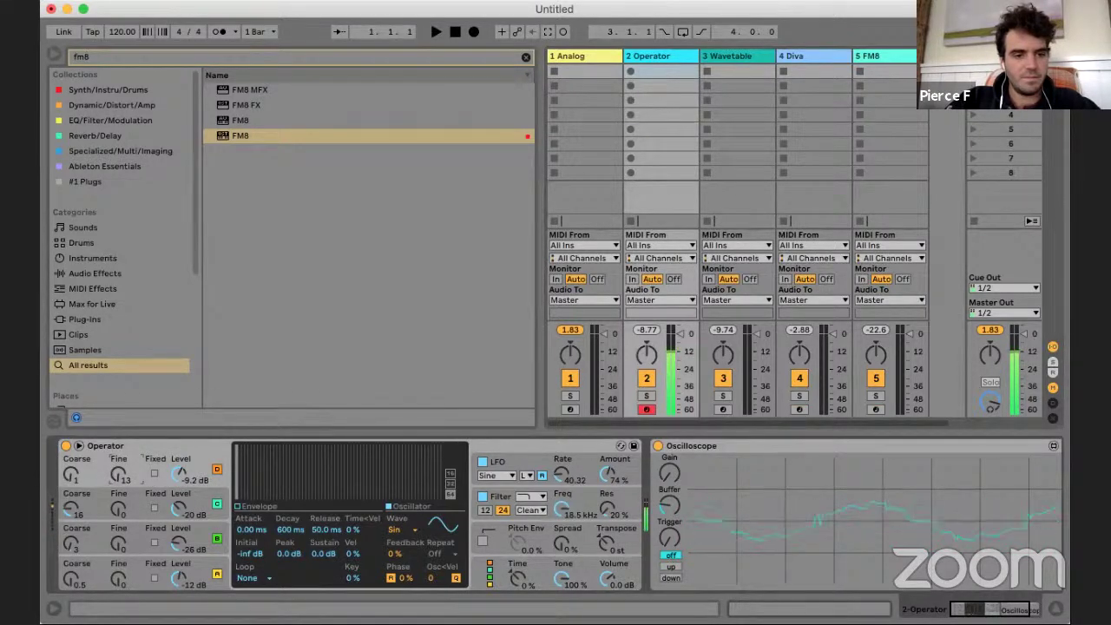
click(490, 572)
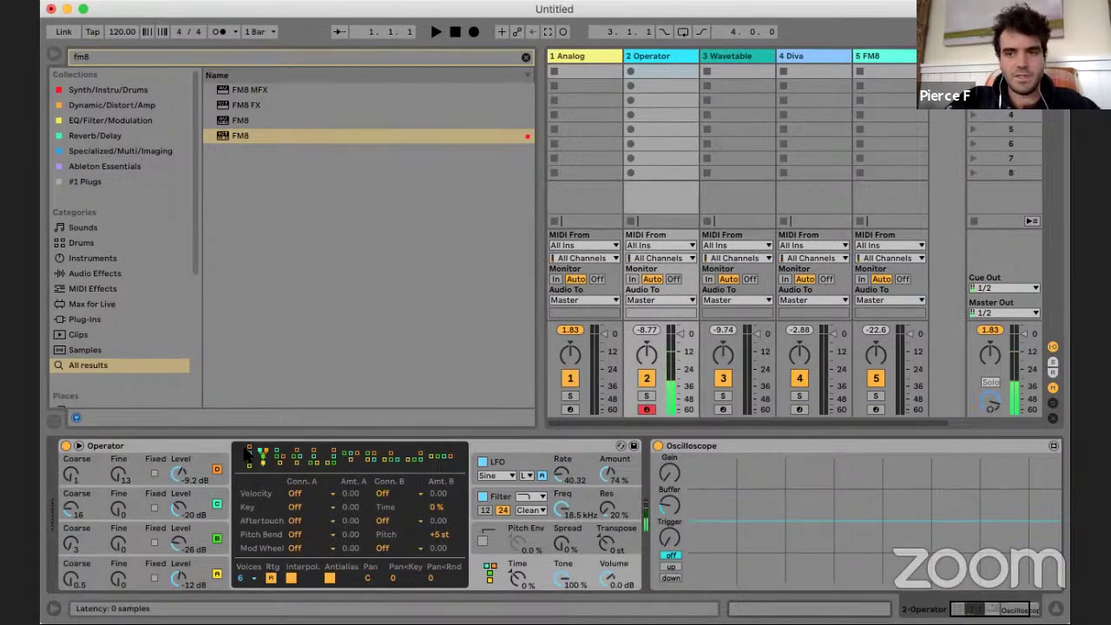
- Audition Operator's algorithms one after another, from the four-oscillator series stack through the branched layouts, and return to the second algorithm
click(249, 452)
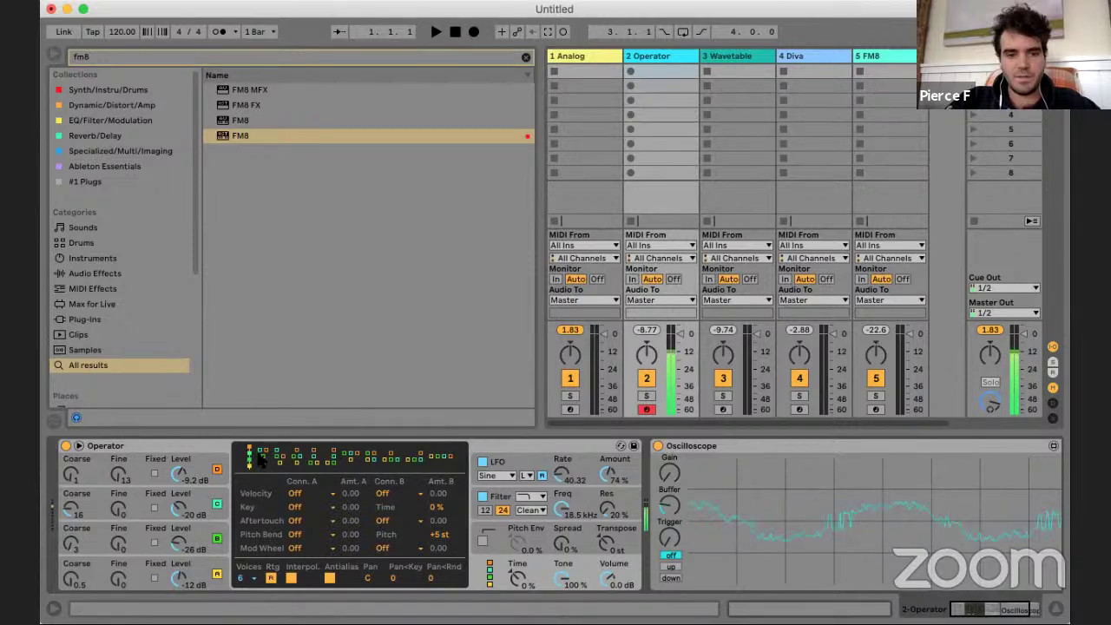
click(262, 455)
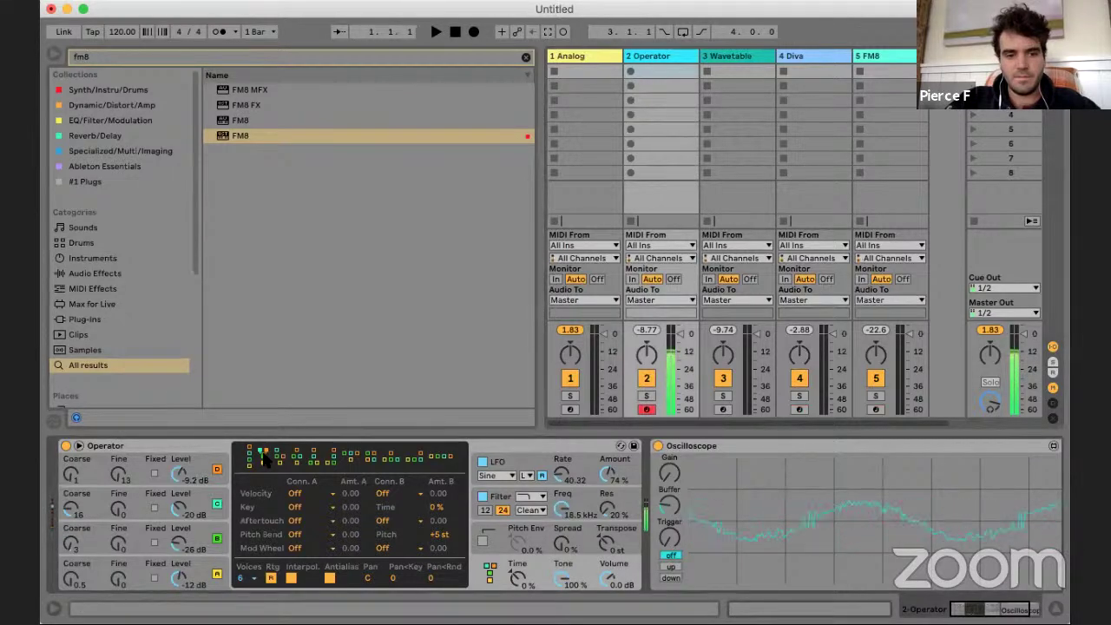
click(278, 455)
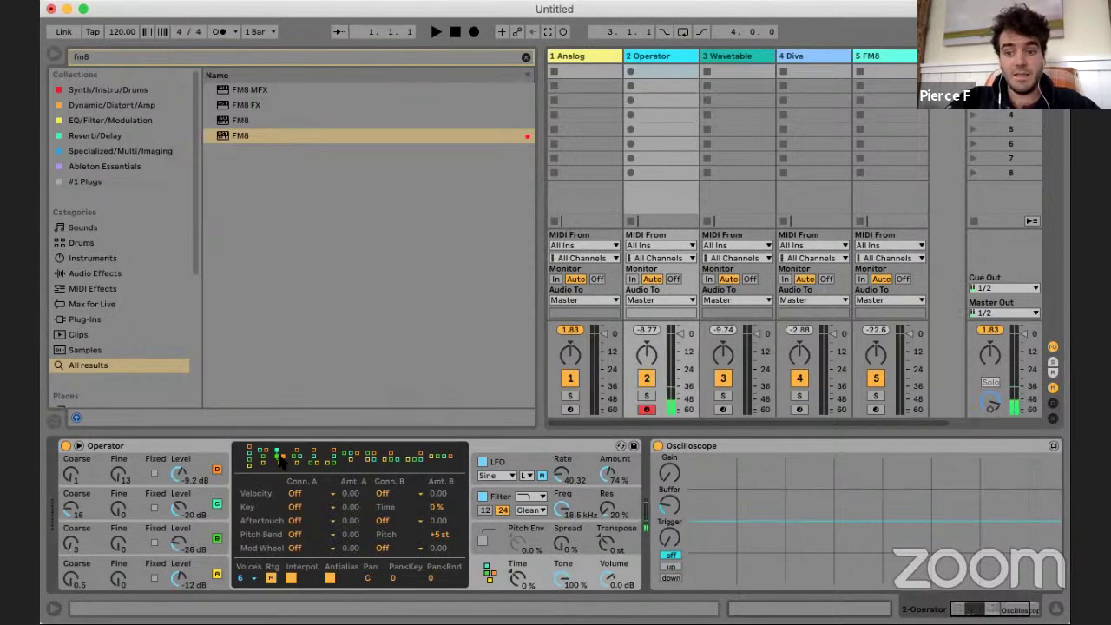
click(295, 456)
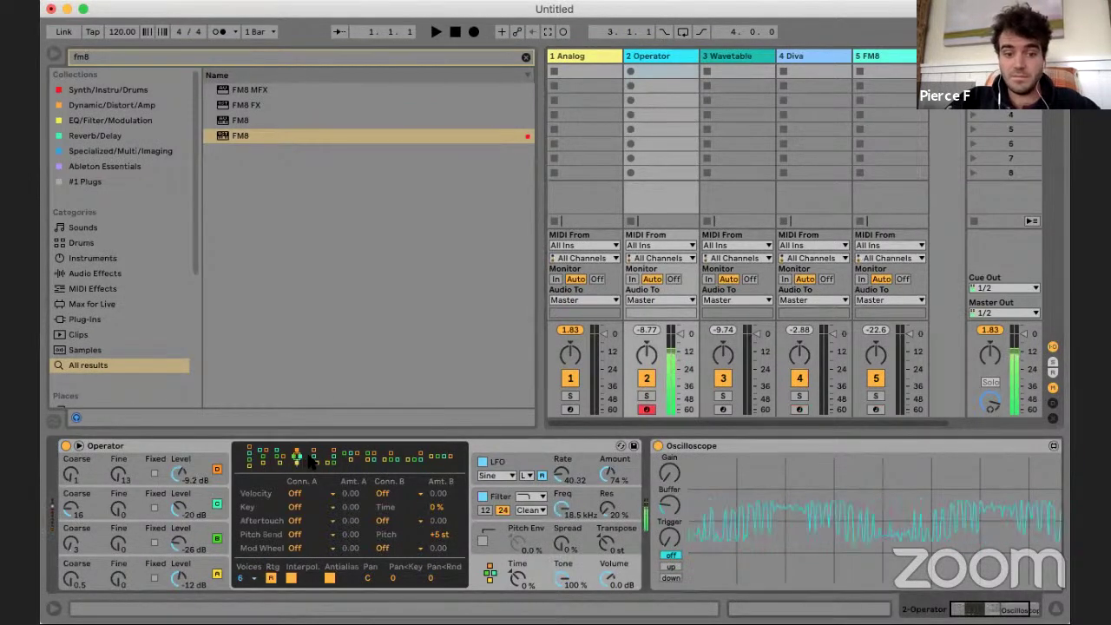
click(314, 456)
click(333, 456)
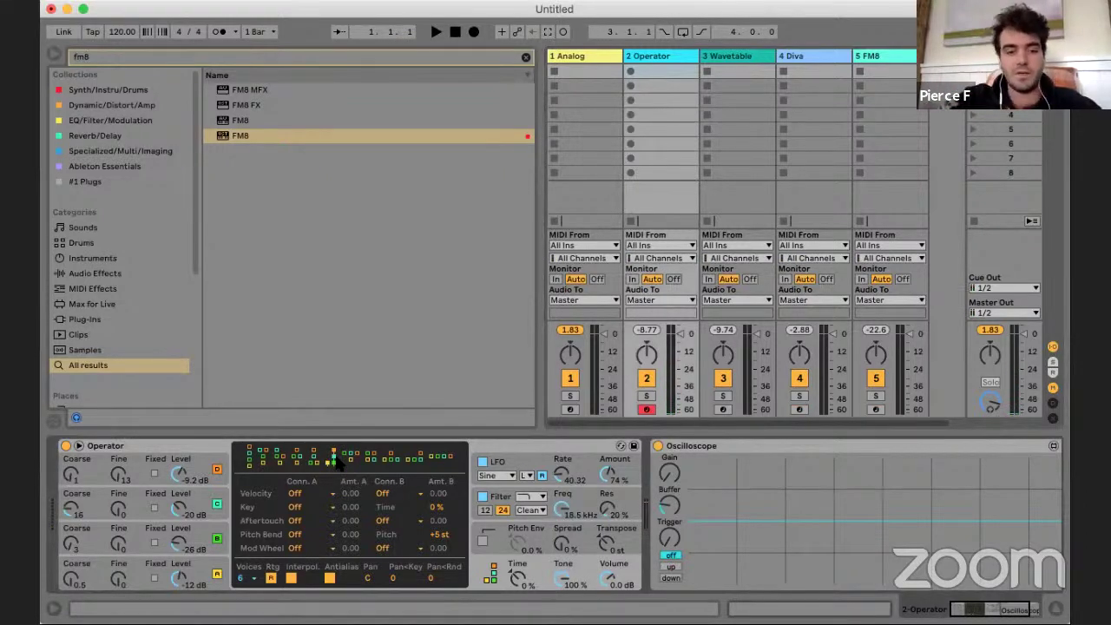
click(262, 457)
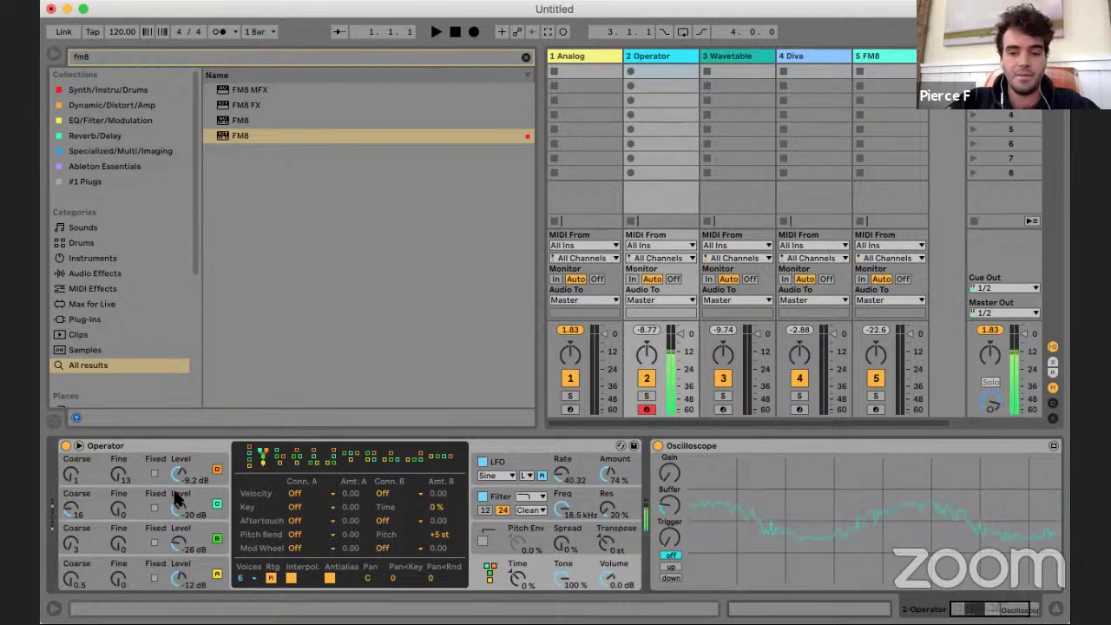
- Compare the remaining algorithms with the series stack and select the one with all four oscillators side by side in parallel
click(345, 457)
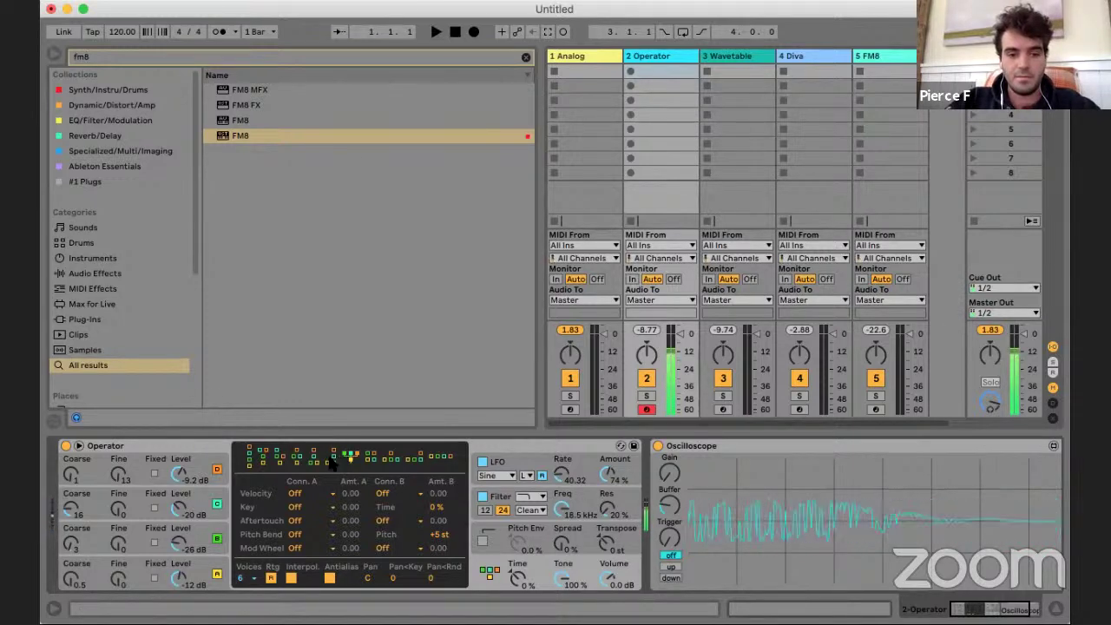
click(371, 458)
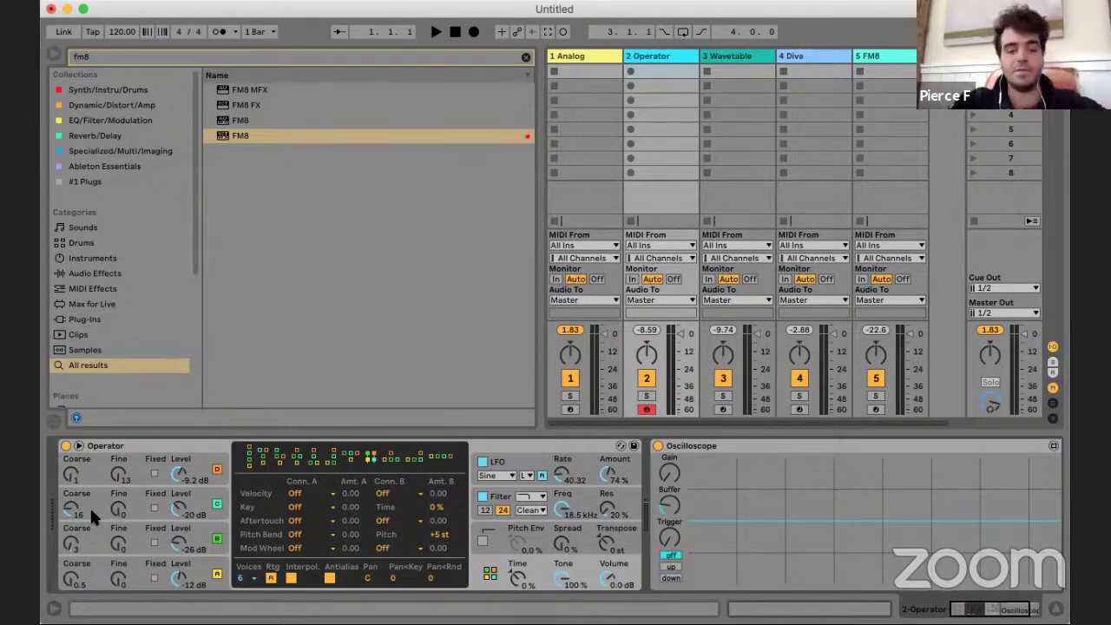
click(390, 454)
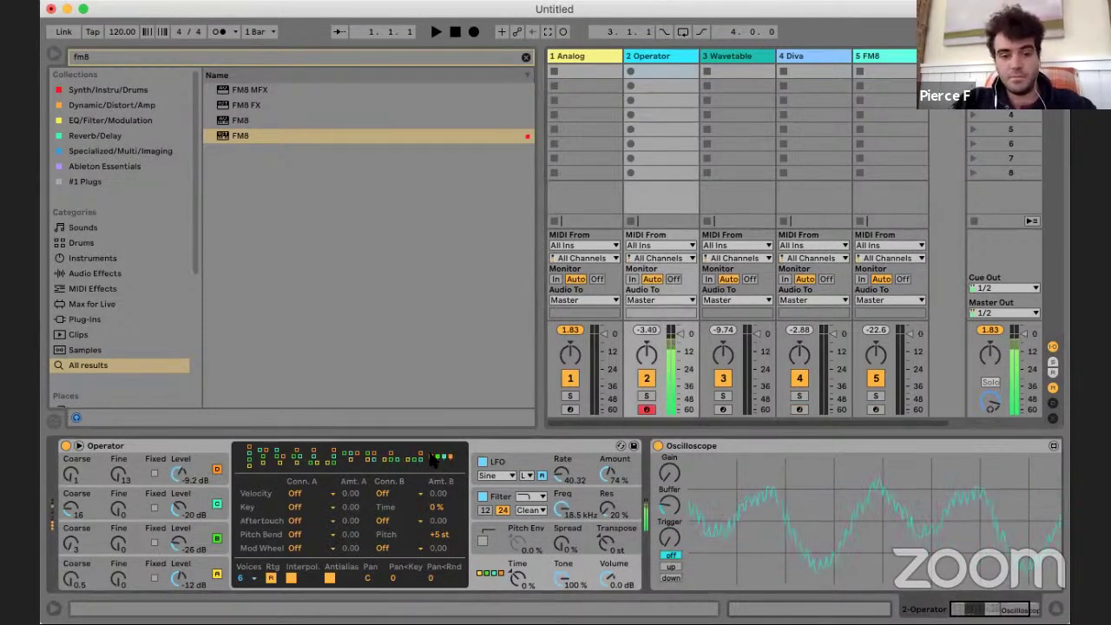
click(438, 460)
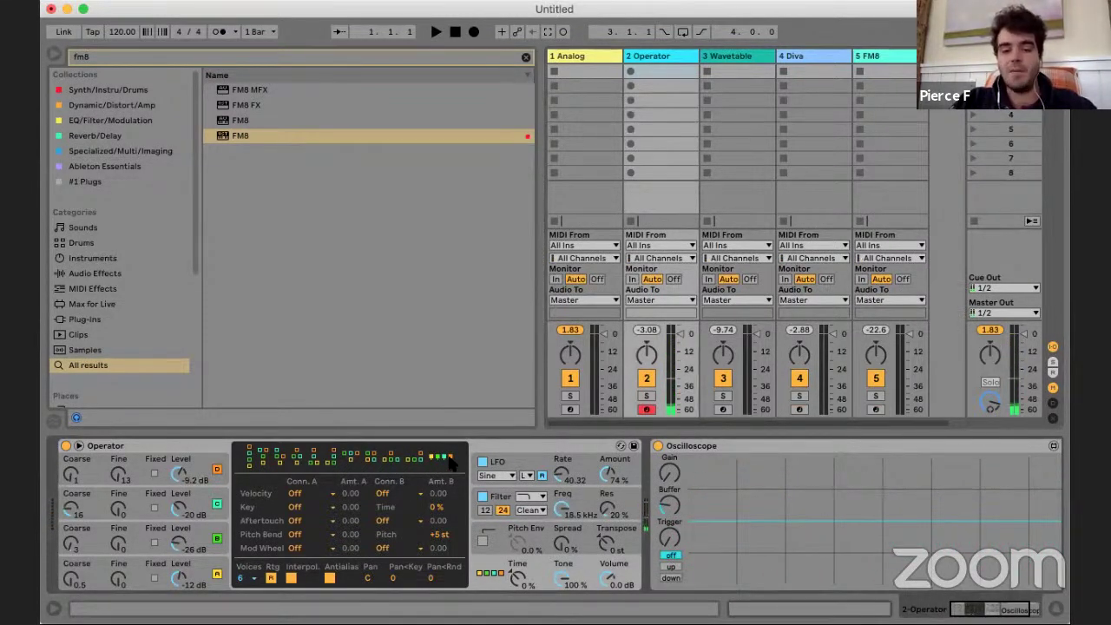
click(250, 457)
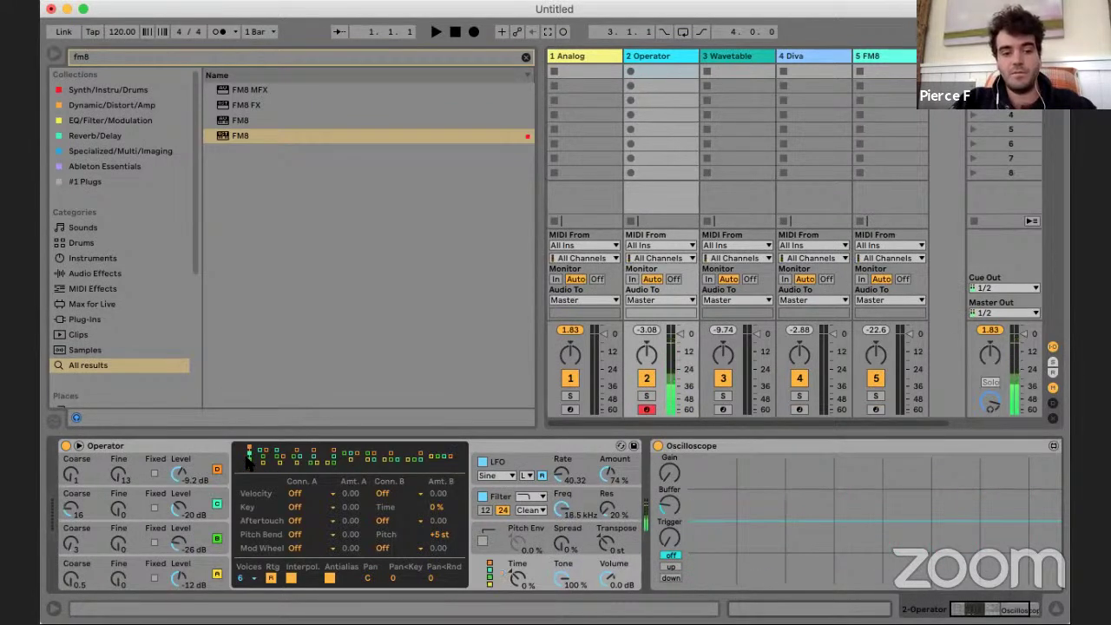
click(440, 456)
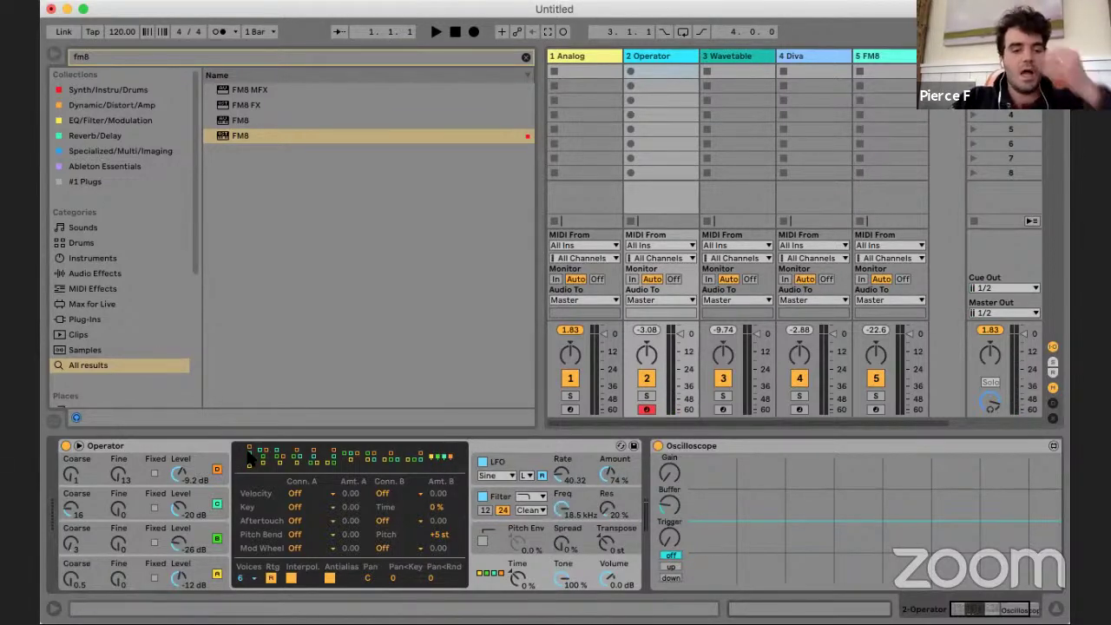
- Switch to the FM8 track, move the FM8 window off the track's mixer controls, and open operator F's settings from the FM Matrix
click(895, 55)
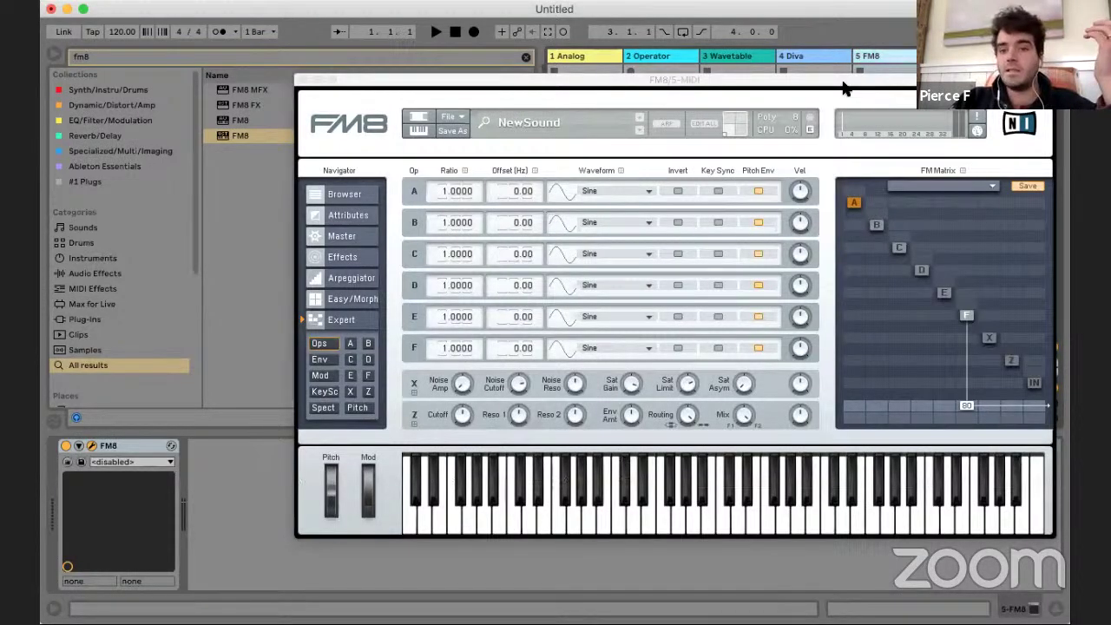
drag(844, 82, 624, 73)
click(653, 215)
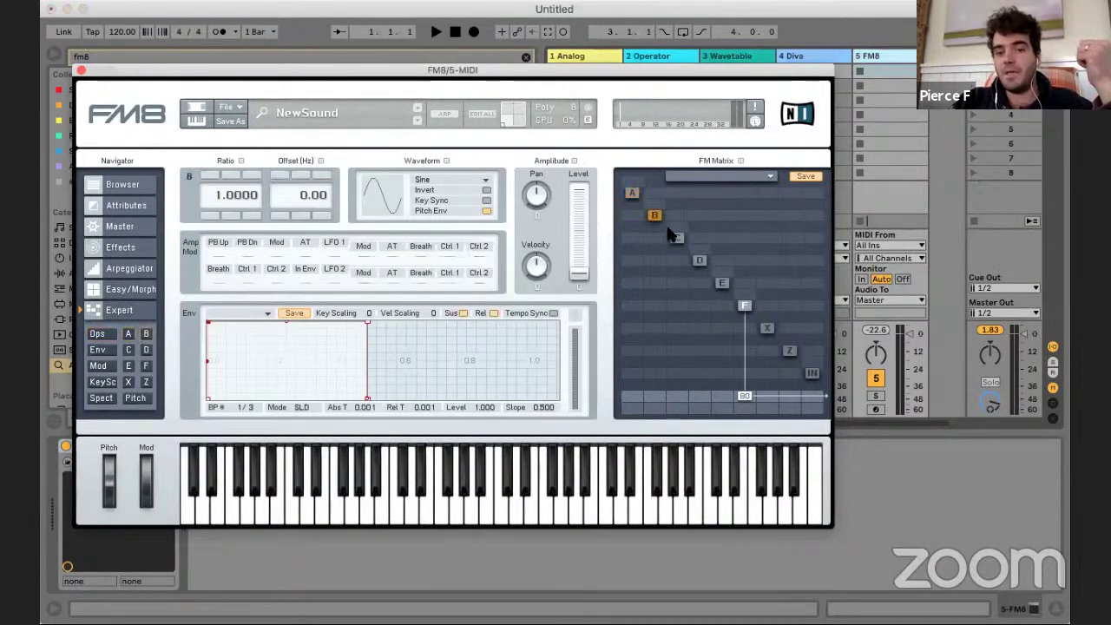
click(675, 237)
click(740, 305)
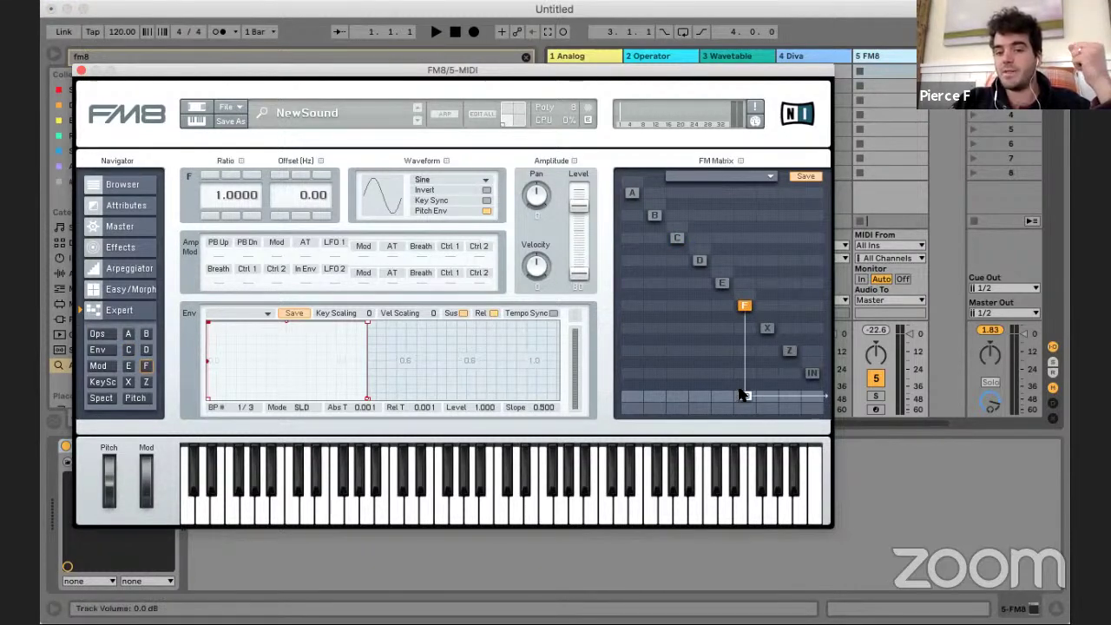
- Arm the FM8 track for recording, try different output levels for operator F, and set its level to 100
drag(741, 394, 764, 322)
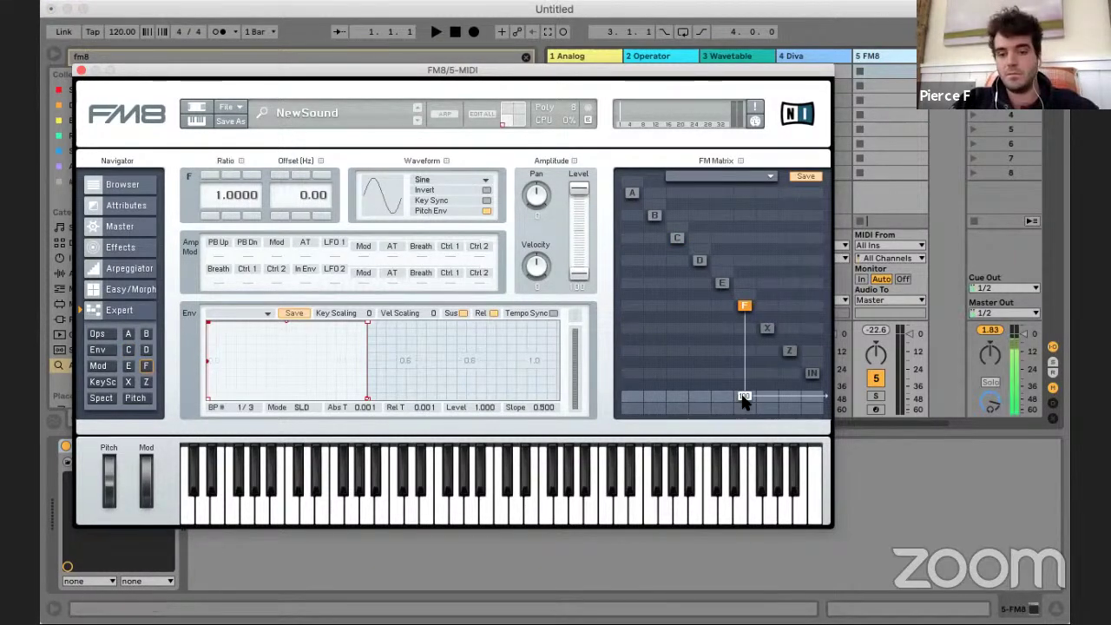
click(876, 409)
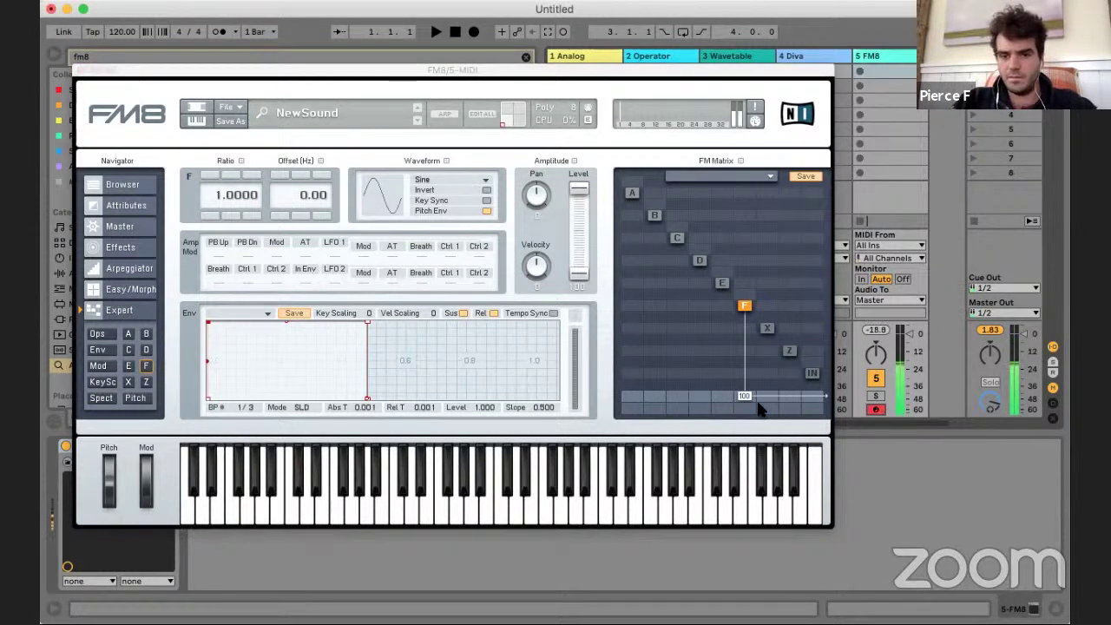
drag(744, 395, 742, 444)
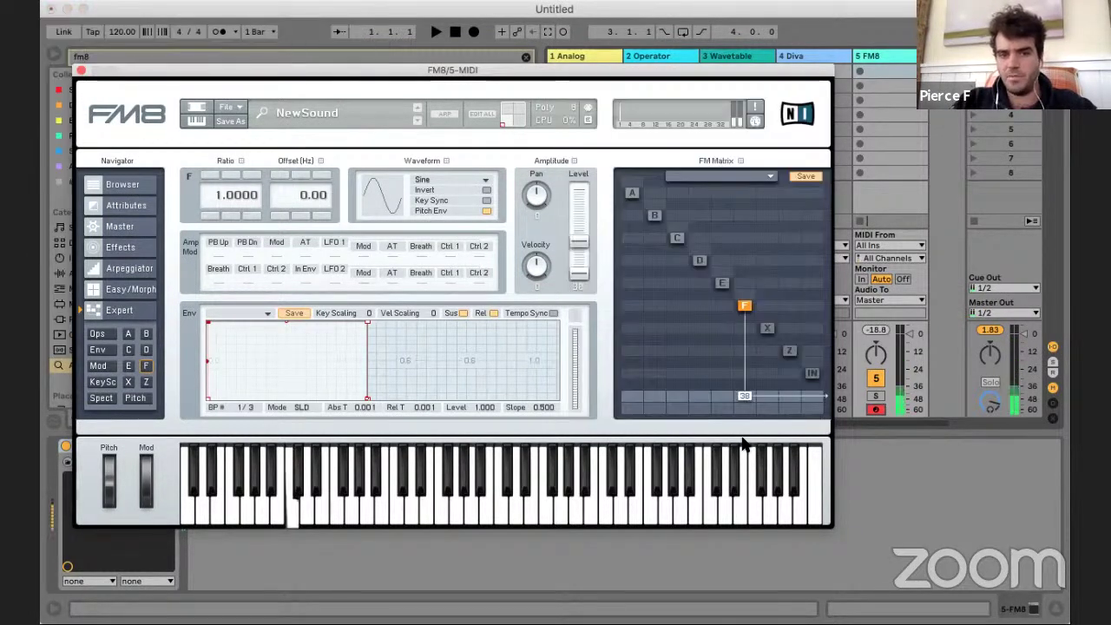
drag(579, 243, 590, 179)
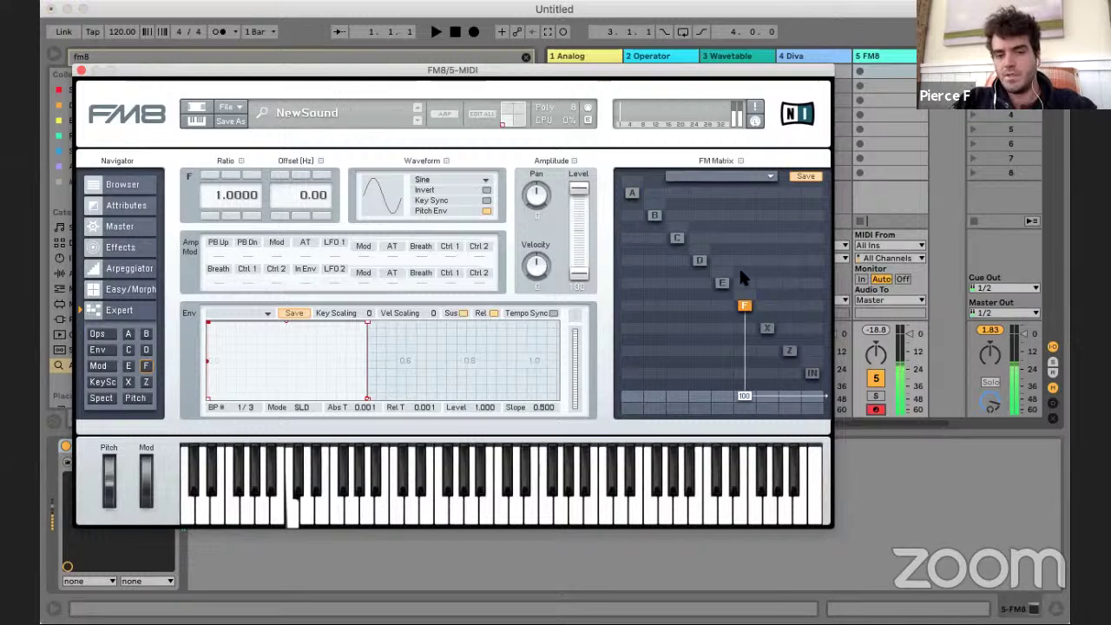
- Route operator A into operator F at 100 in the FM Matrix and set operator A's waveform to Sawtooth
click(631, 193)
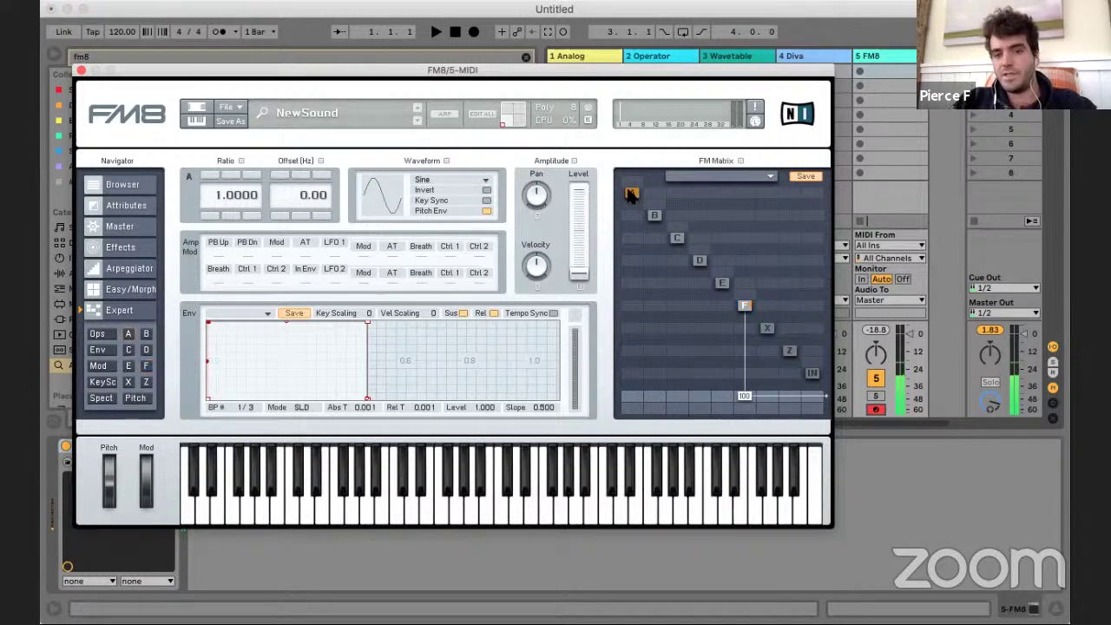
drag(628, 304, 635, 228)
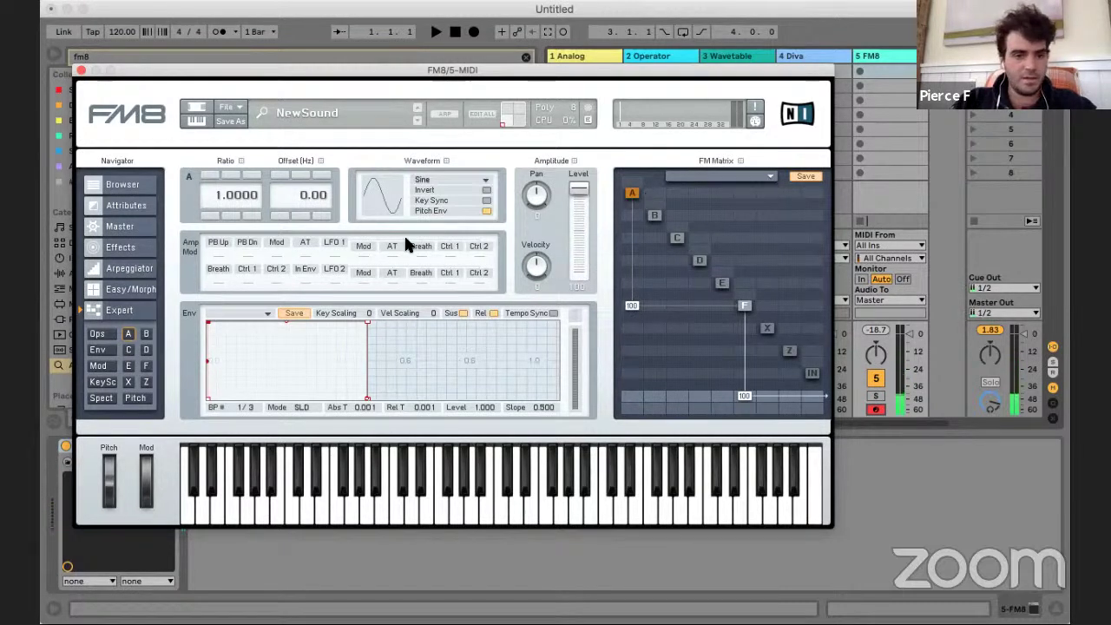
click(450, 178)
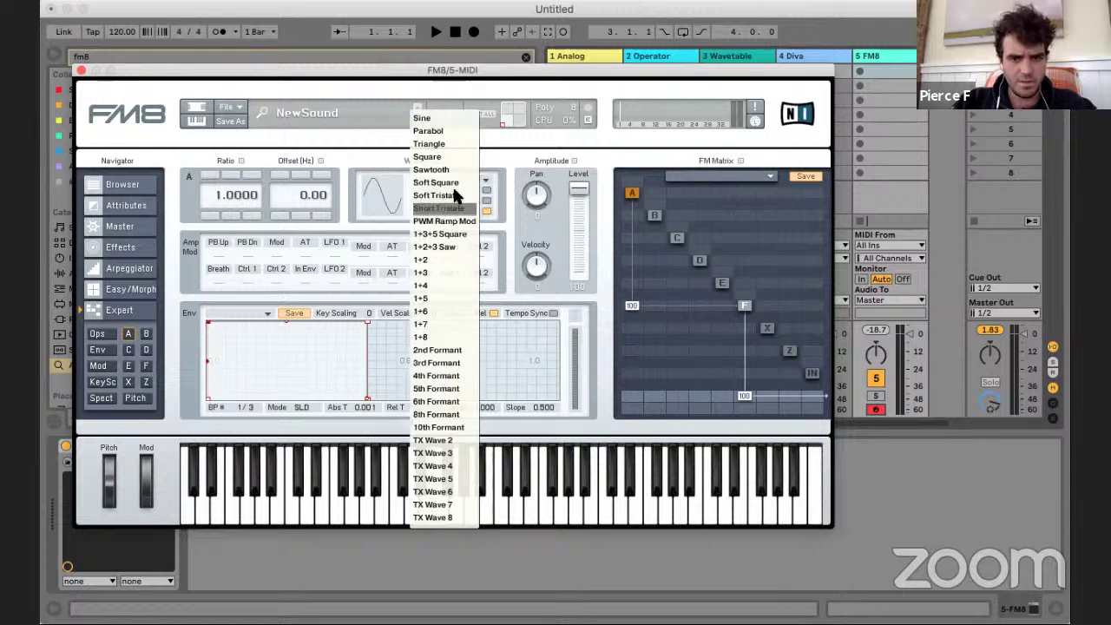
click(442, 170)
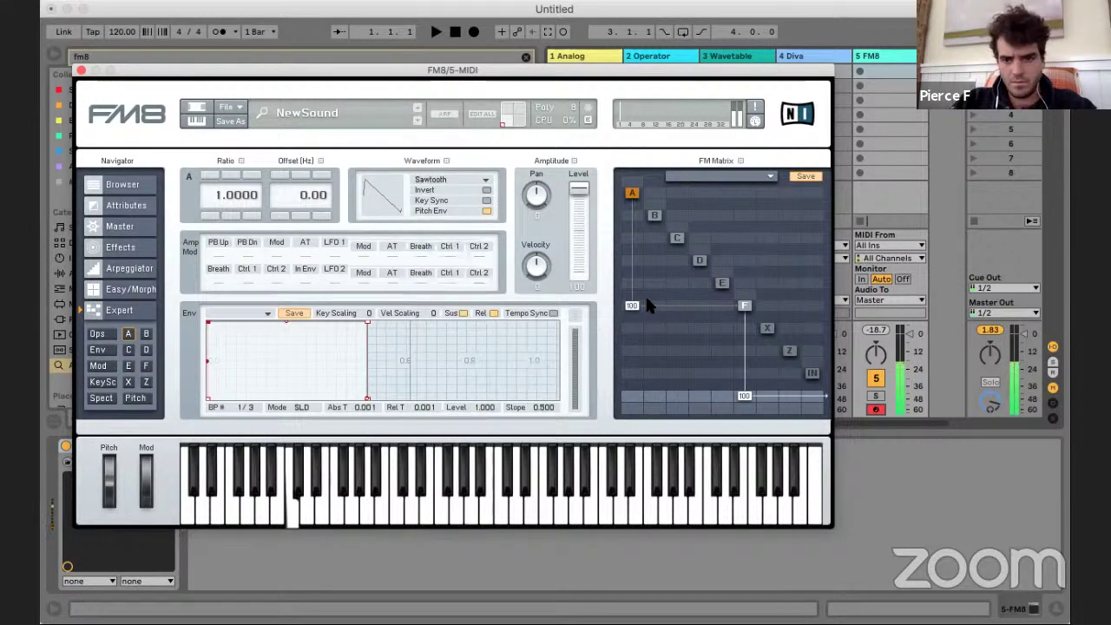
- Remove operator A's modulation of operator F in the FM Matrix and route it back in at 100
drag(631, 305, 637, 181)
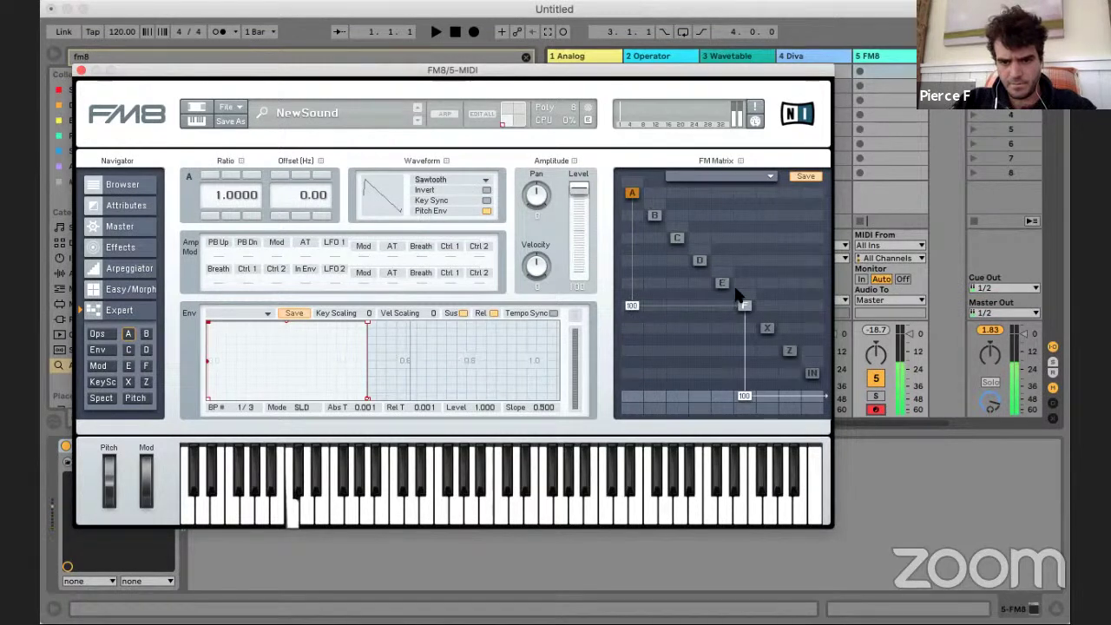
right_click(632, 304)
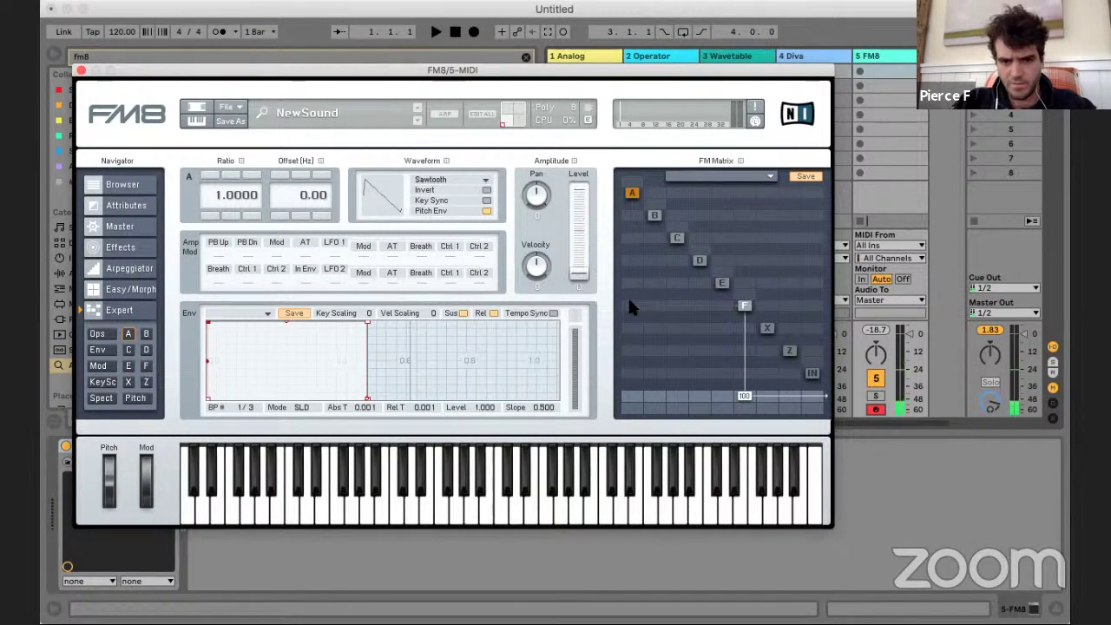
drag(629, 303, 629, 194)
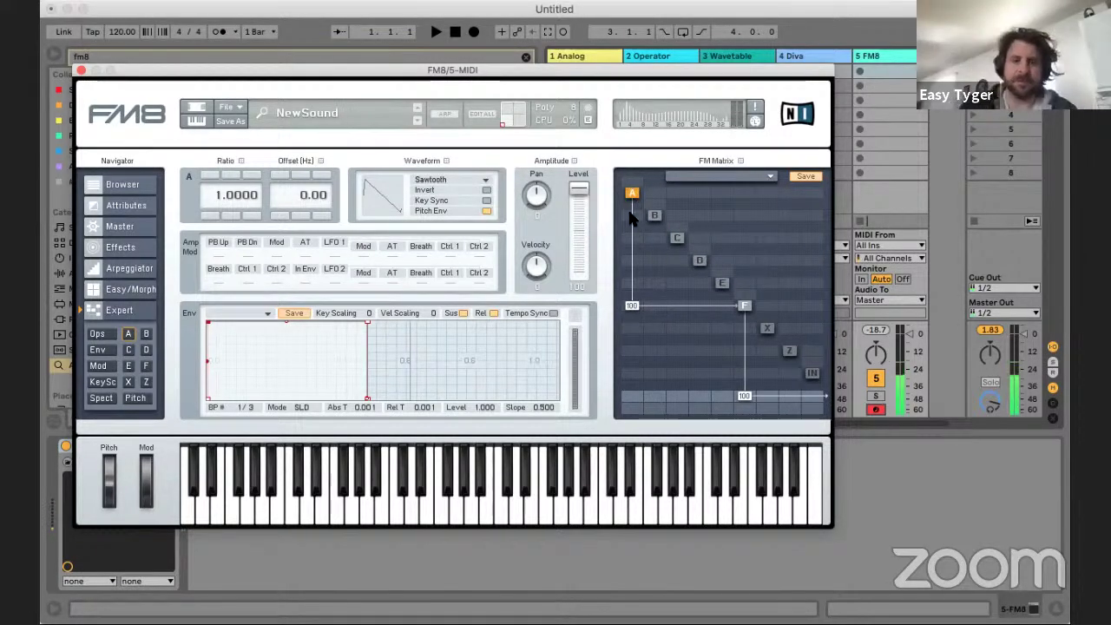
- Sweep the amount by which operator A modulates operator F and bring it back to 100
drag(631, 306, 630, 333)
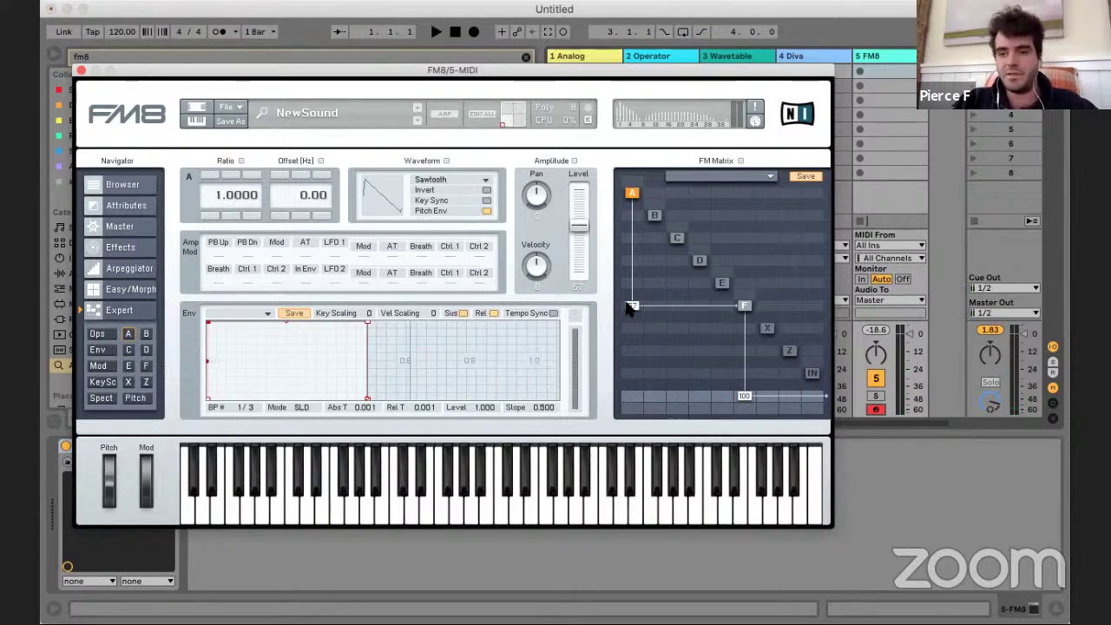
drag(631, 308, 659, 263)
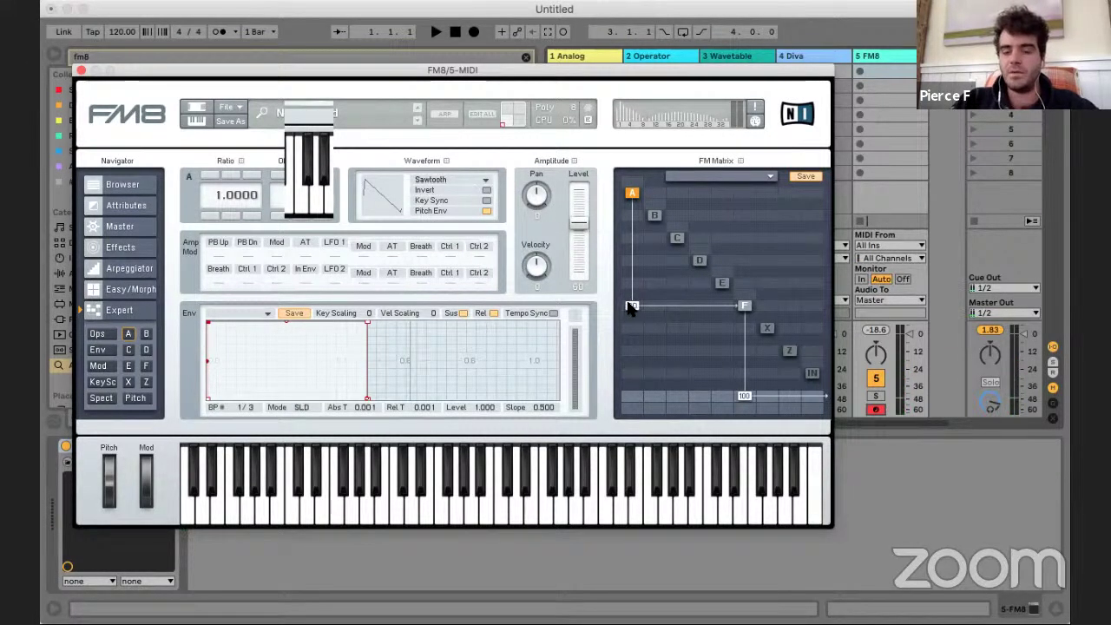
mouse_move(632, 306)
mouse_down()
mouse_move(636, 326)
mouse_move(629, 304)
mouse_up()
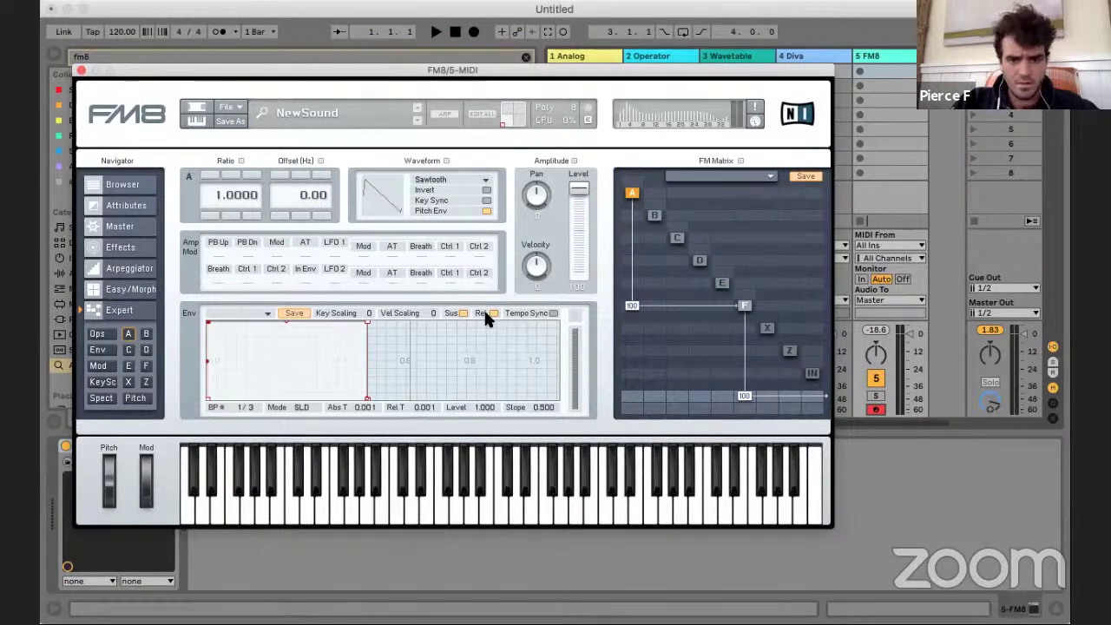
drag(631, 309, 650, 250)
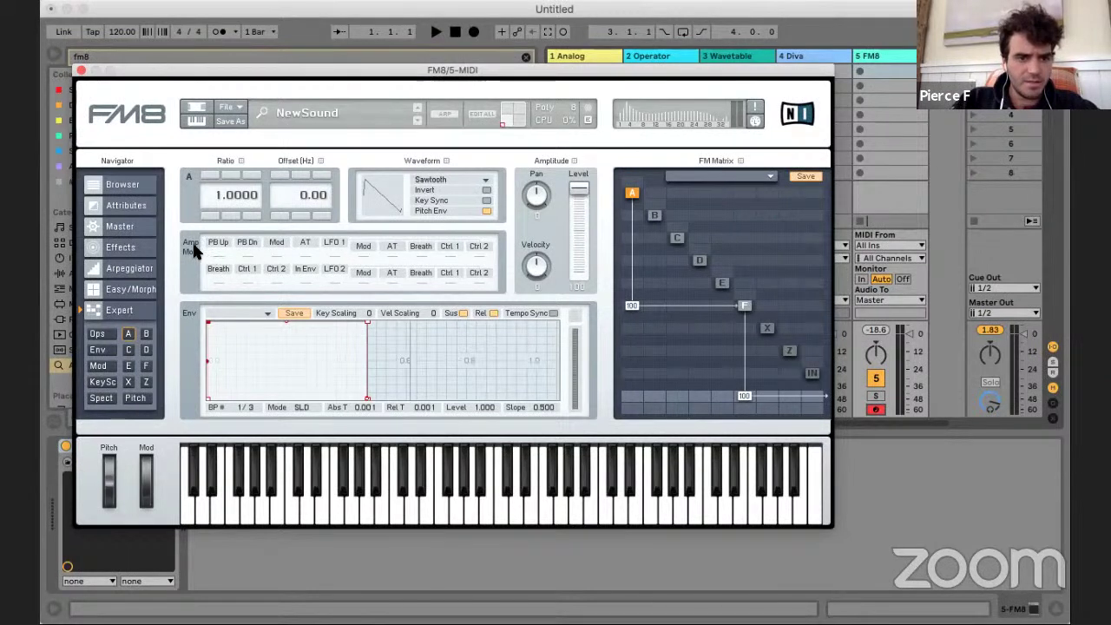
- Set operator A's amplitude modulation from LFO 1 to 41
drag(332, 255, 377, 118)
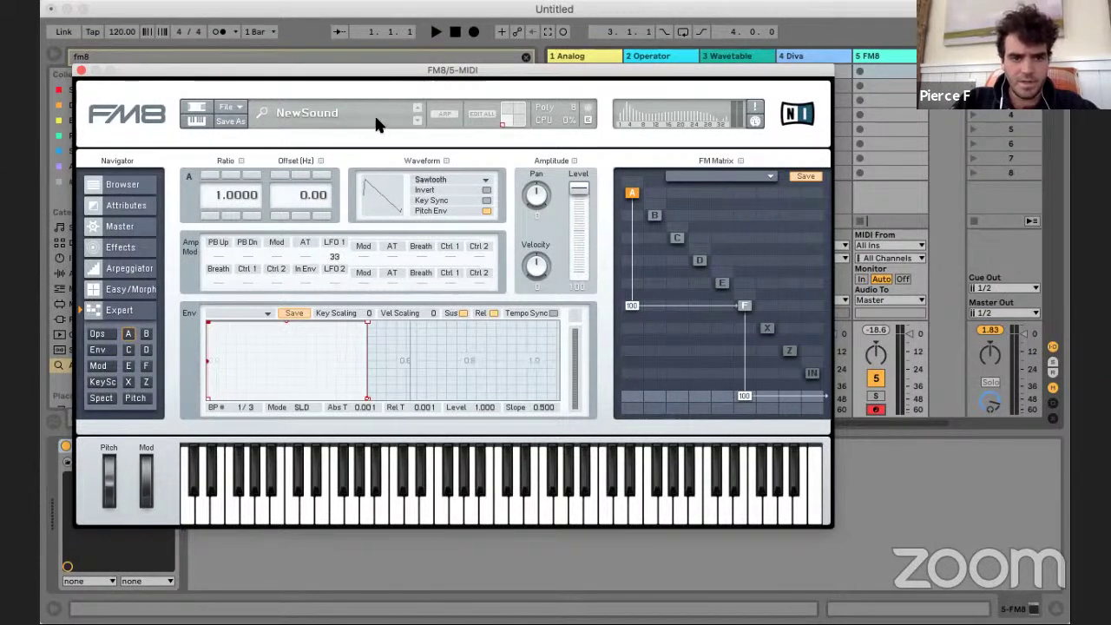
drag(336, 265, 352, 230)
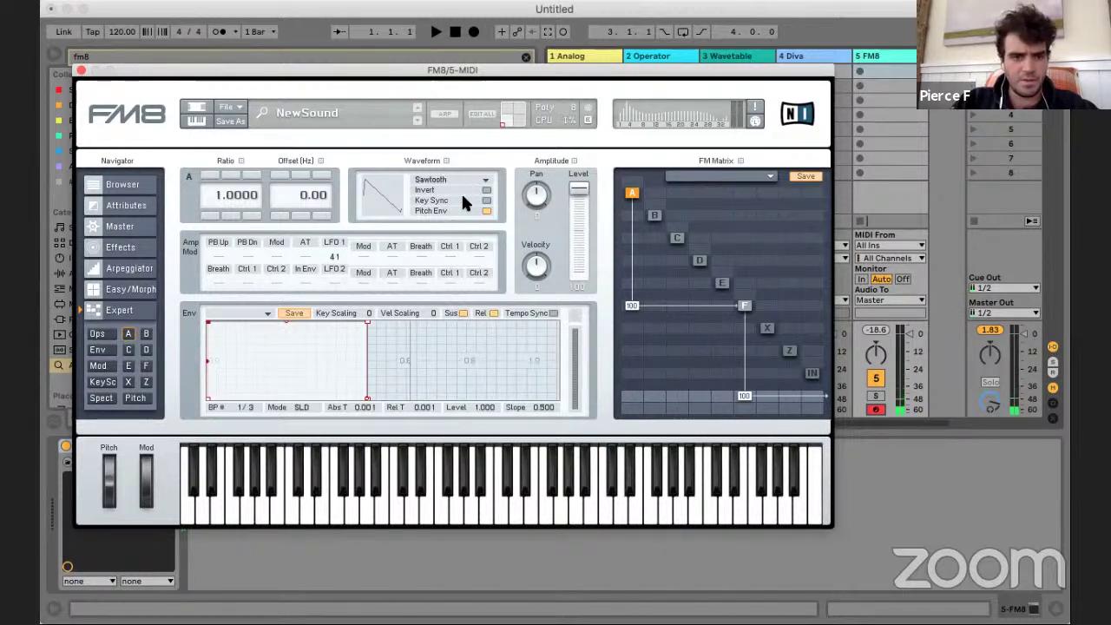
- Try operator A's ratio at 0, return it to 1.0000, and set its frequency offset to -200 Hz
click(208, 216)
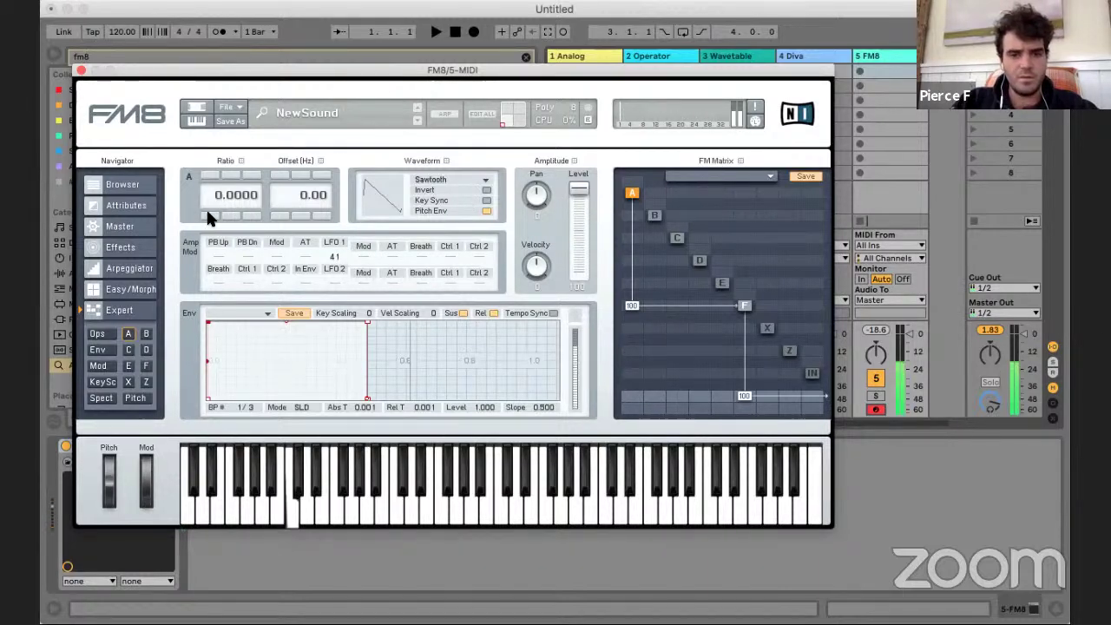
click(209, 176)
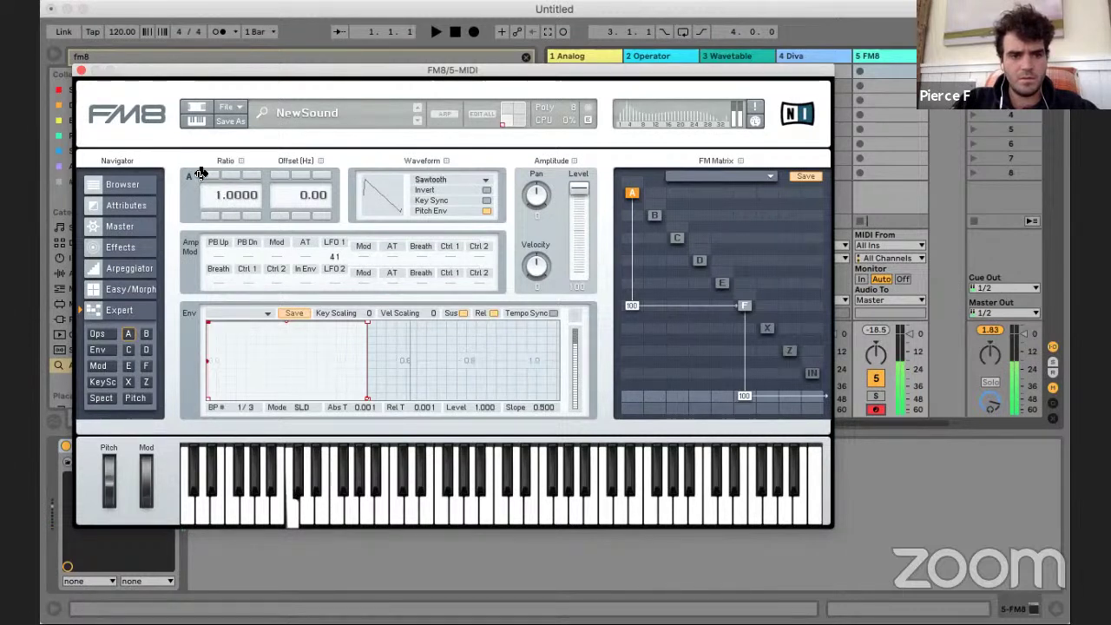
click(201, 176)
click(206, 215)
click(280, 215)
click(280, 215)
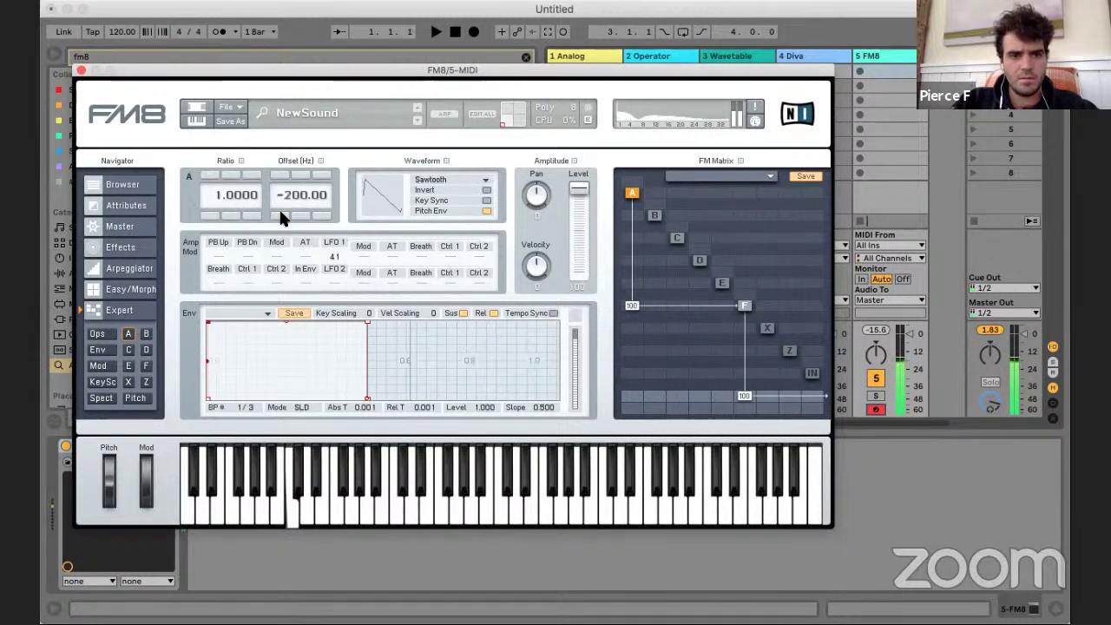
- Reset operator A's frequency offset to 0 Hz and add self-feedback of 37 to operator A and 32 to operator F
click(278, 174)
click(278, 175)
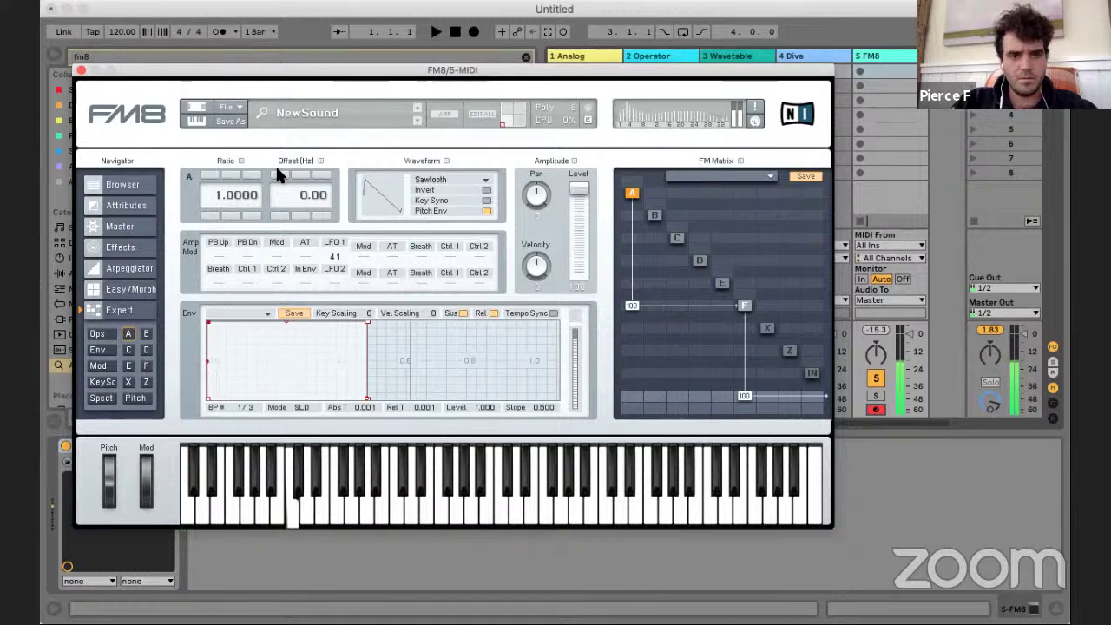
drag(743, 300, 777, 242)
drag(631, 182, 667, 117)
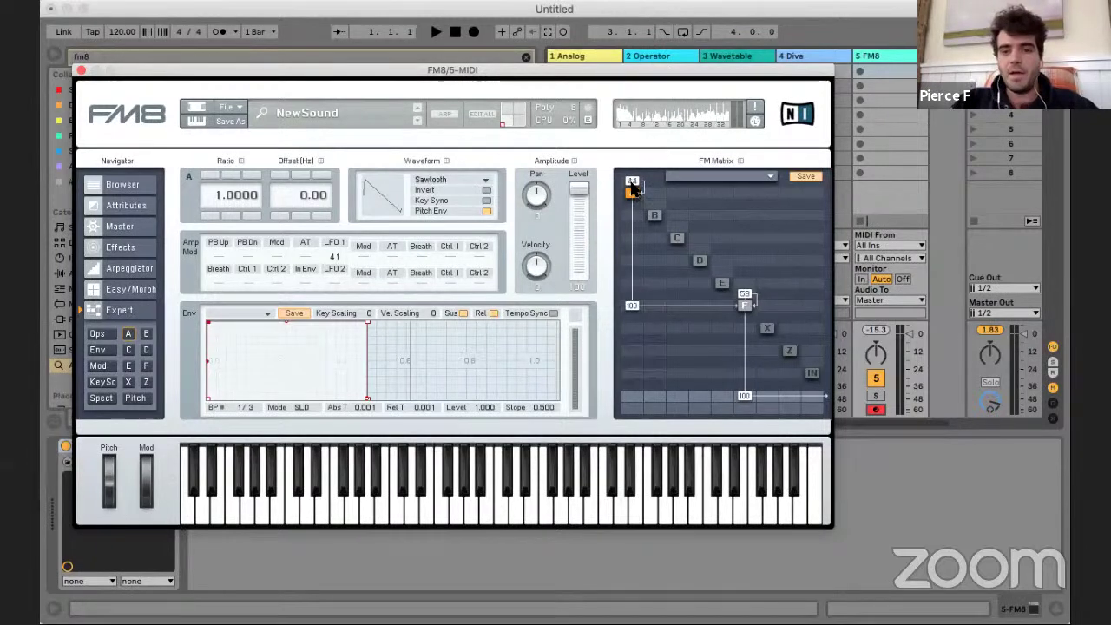
drag(744, 295, 744, 320)
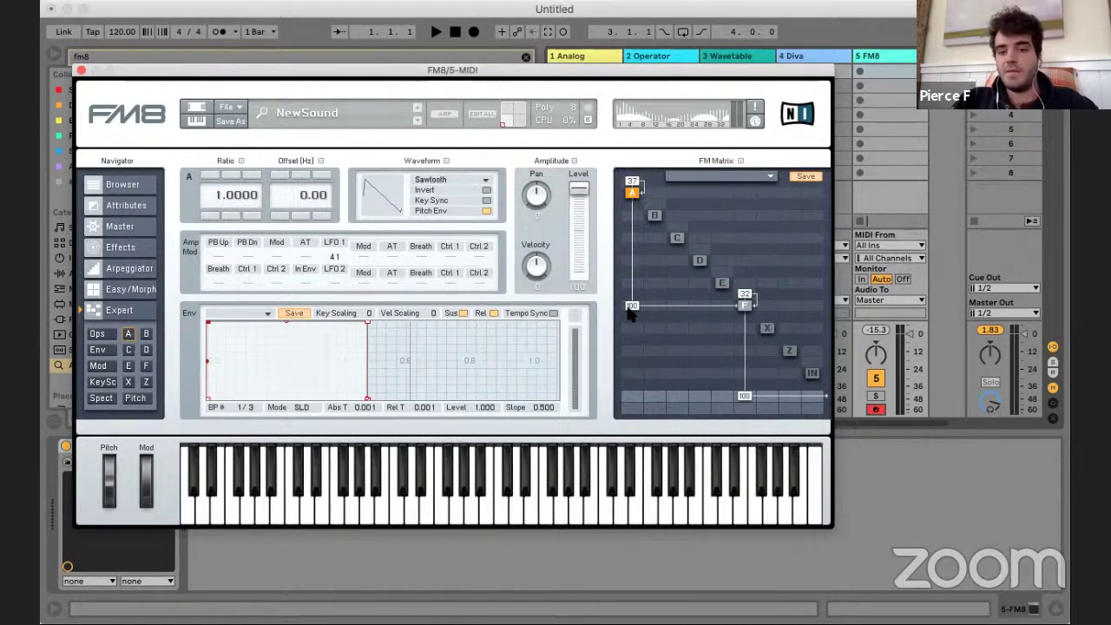
- Route operator A into B at 46 and B into F at 42, and remove A's direct modulation of F
drag(631, 214, 647, 239)
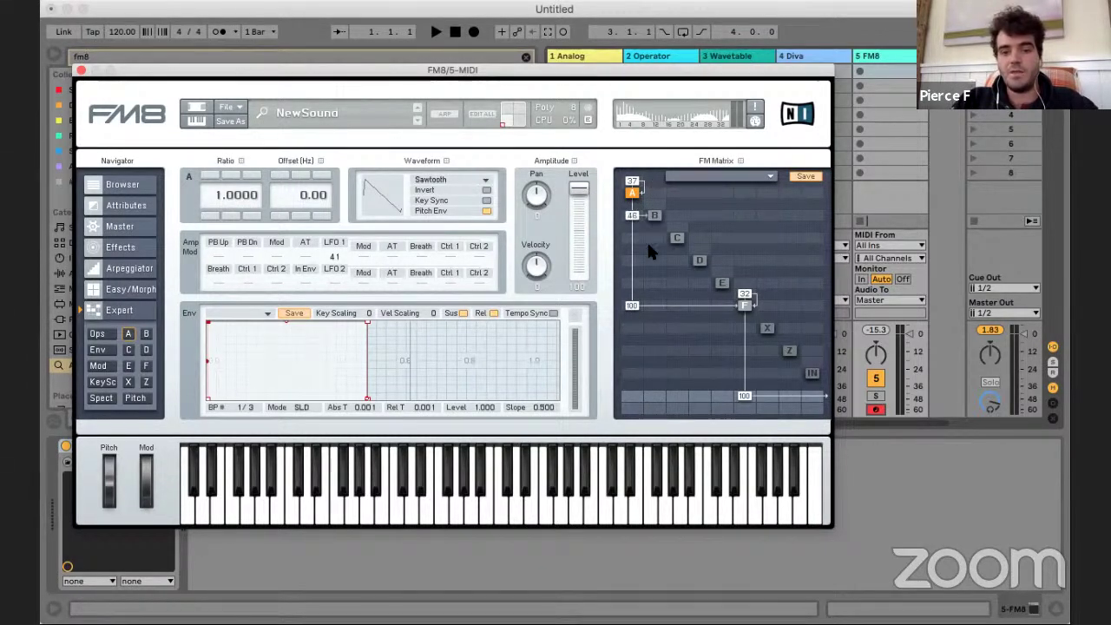
drag(655, 303, 656, 267)
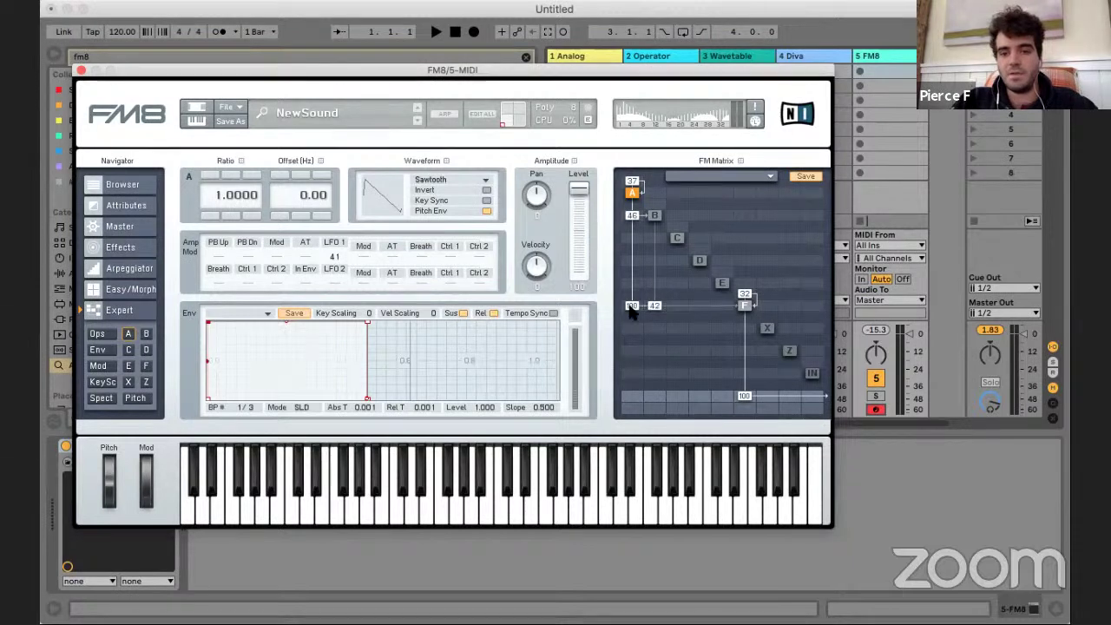
drag(632, 306, 632, 392)
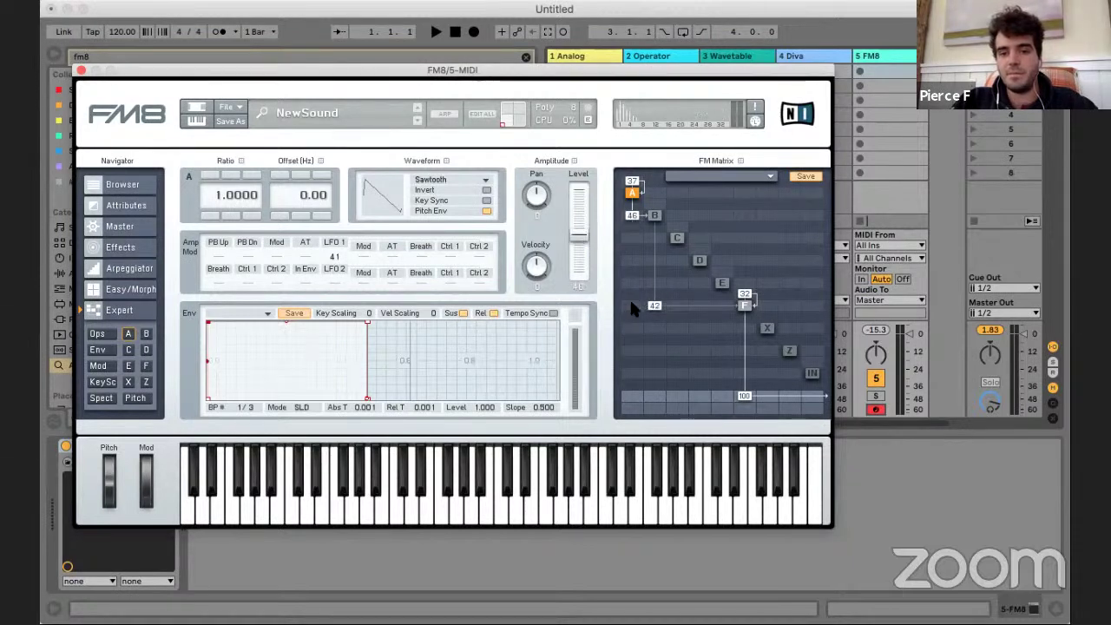
- Set operator B's waveform to TX Wave 3 and its modulation of operator F to 53
click(655, 215)
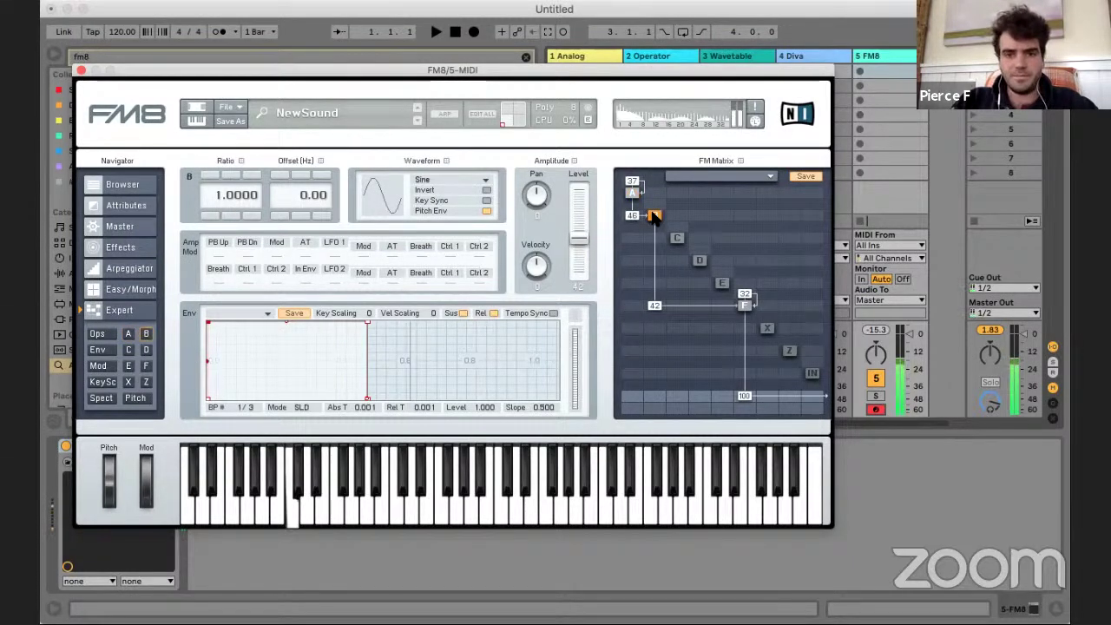
click(453, 178)
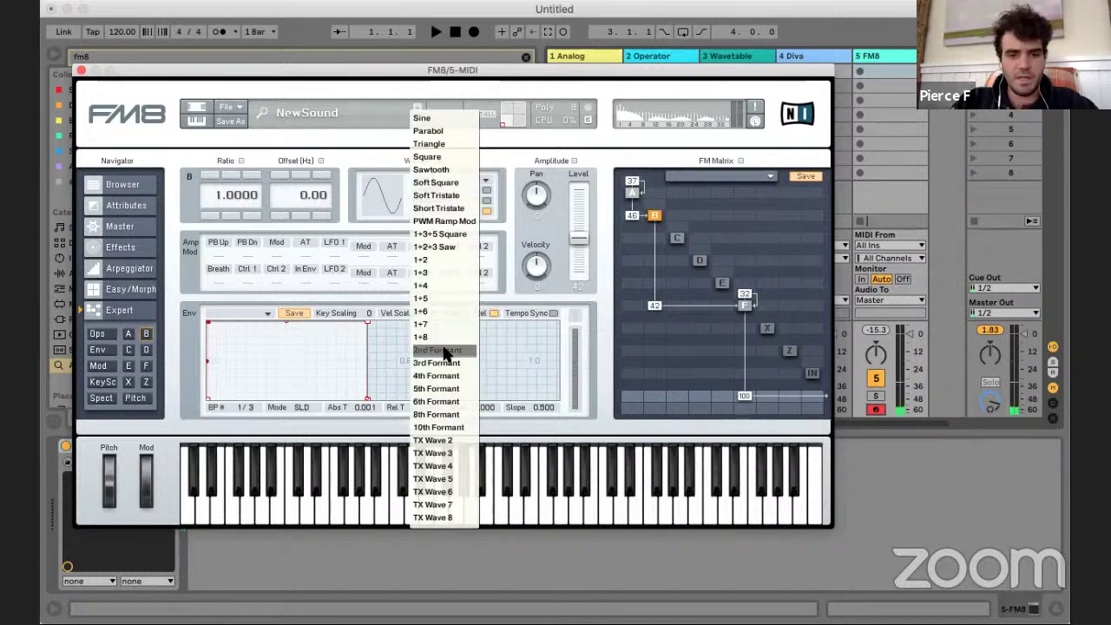
click(443, 453)
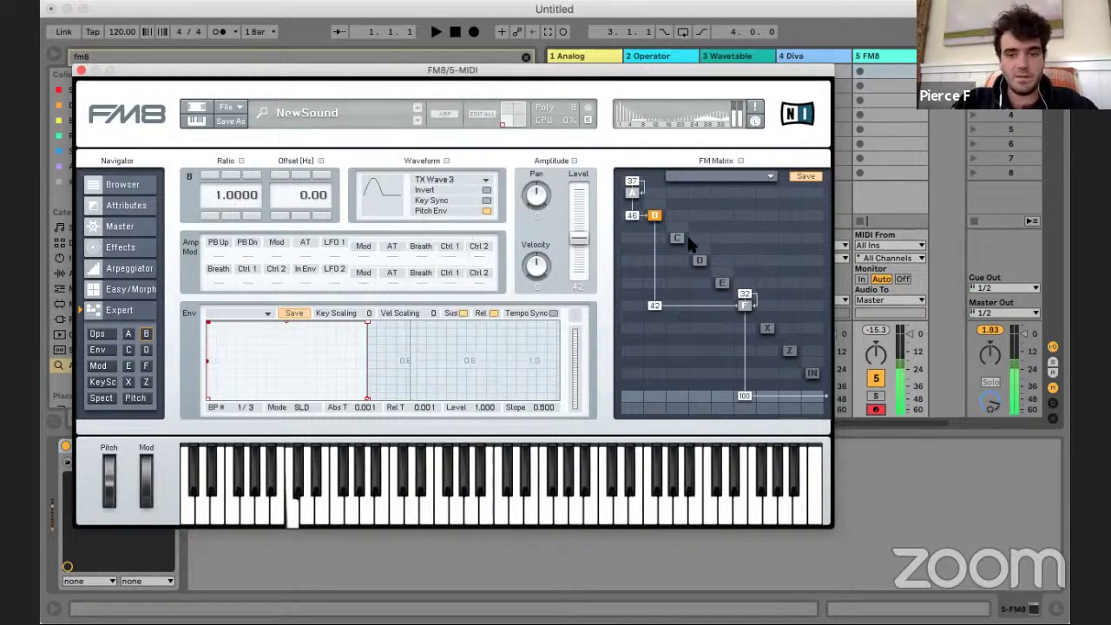
mouse_move(654, 313)
mouse_down()
mouse_move(665, 280)
mouse_move(664, 314)
mouse_up()
- Look through operator A's settings, the Easy/Morph page and the Expert pages, ending on the Modulation Matrix
click(632, 191)
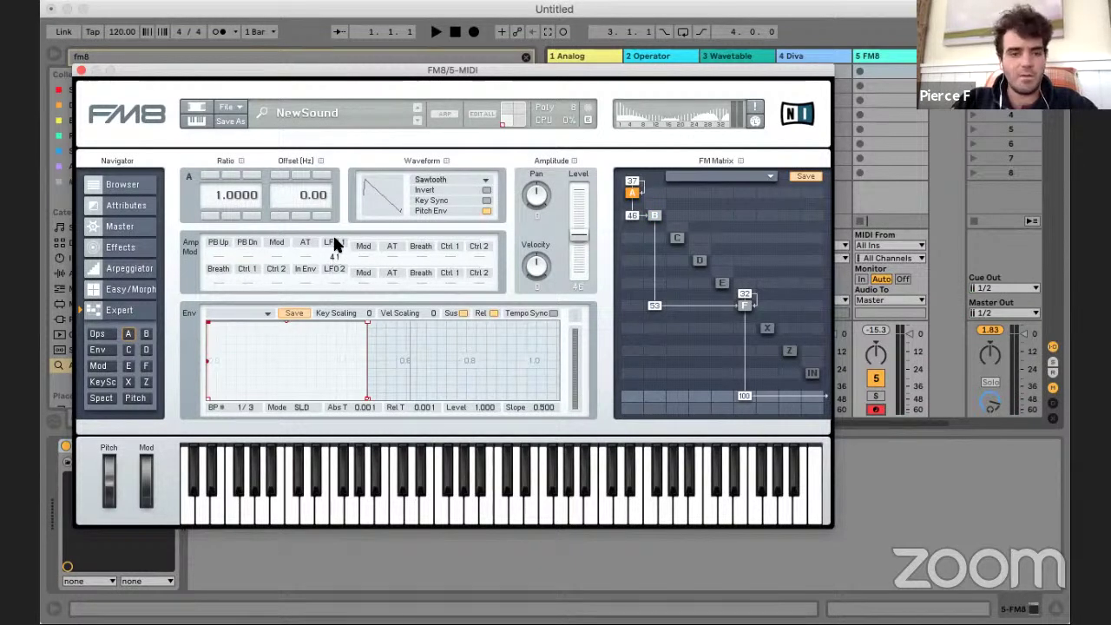
click(136, 293)
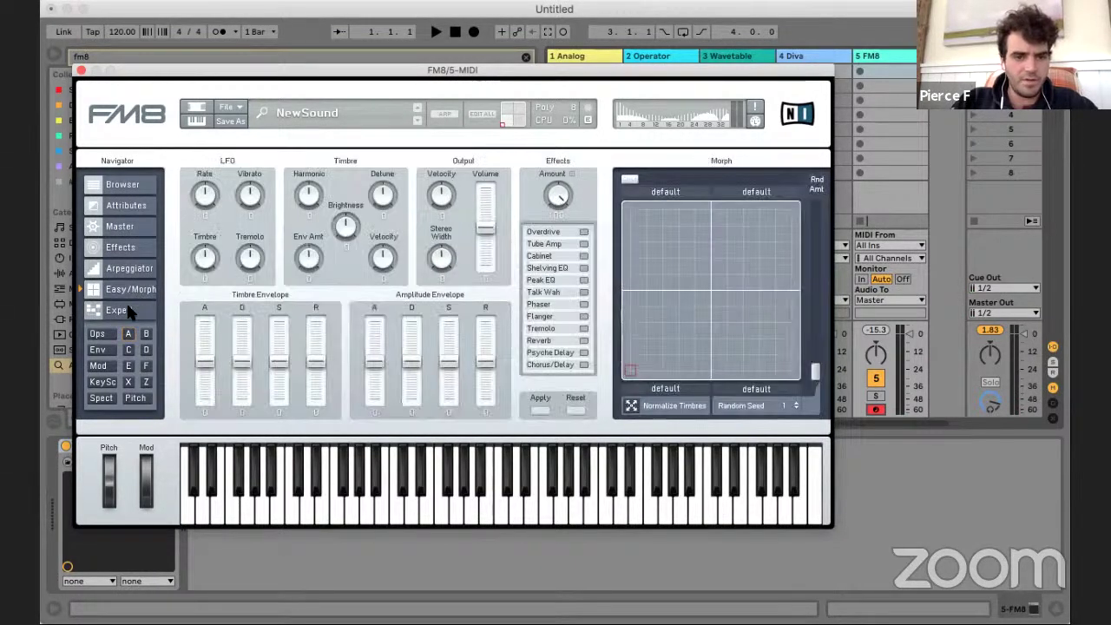
click(131, 310)
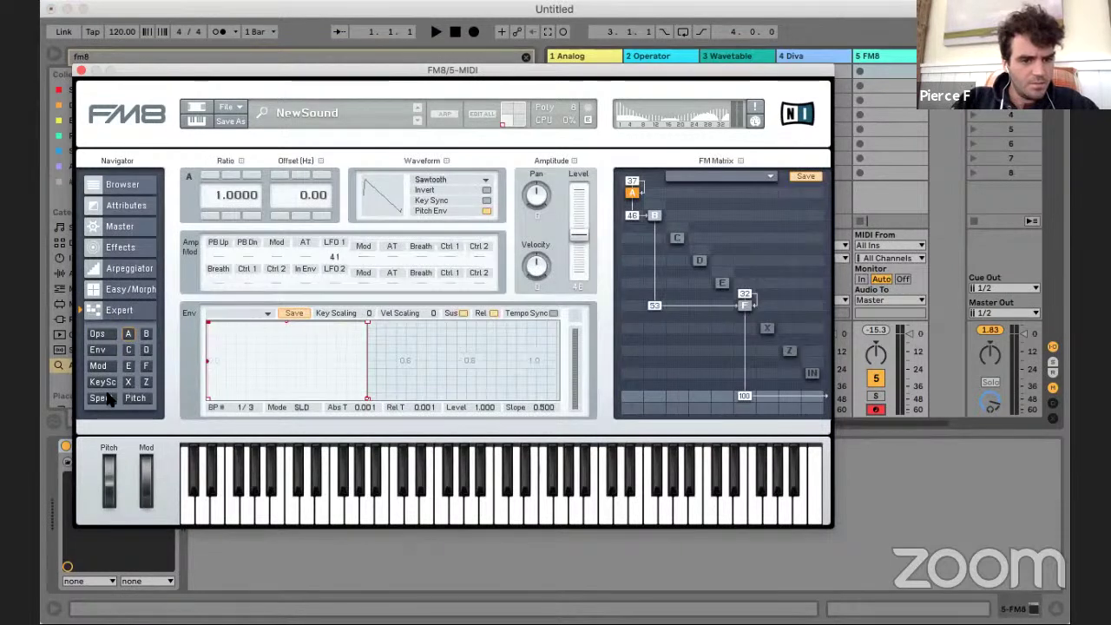
click(97, 367)
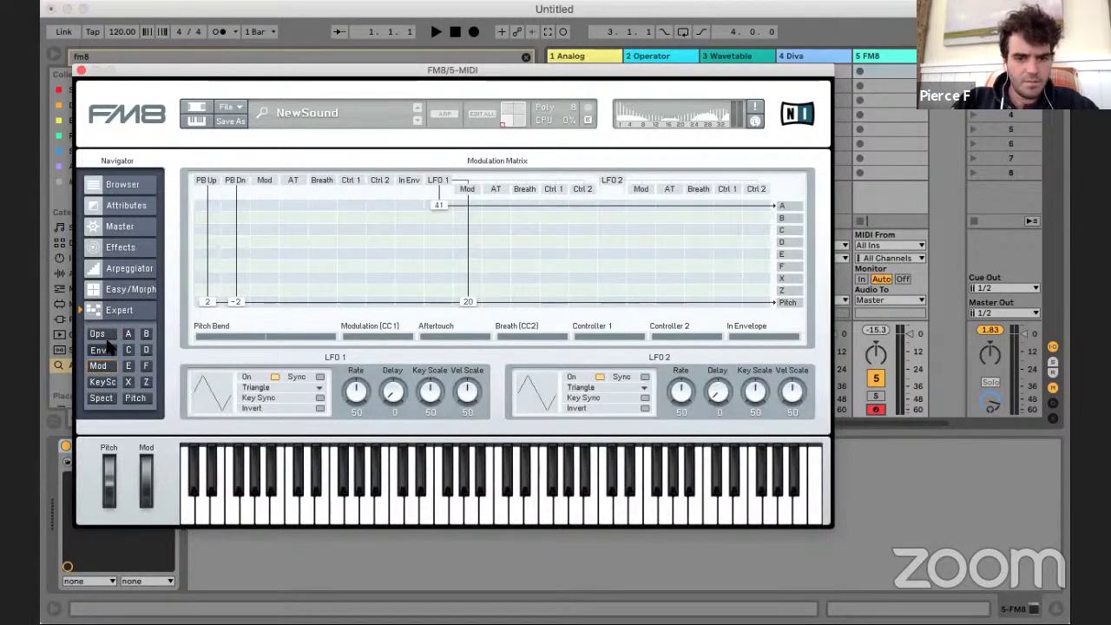
click(97, 350)
click(97, 365)
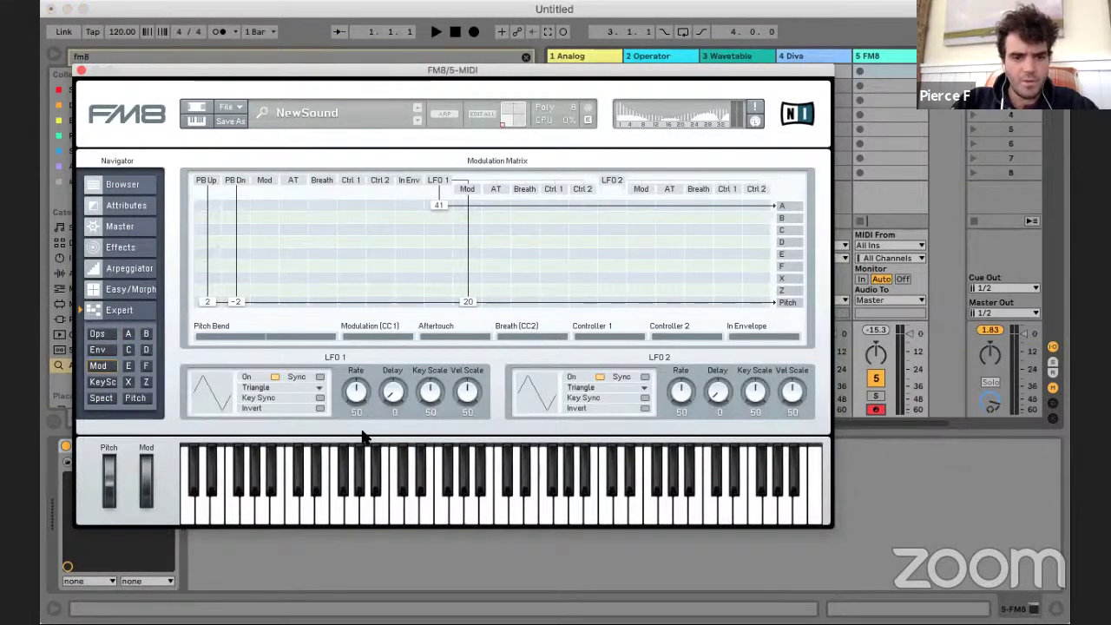
- Set LFO 1's rate to 31 and its modulation of operator A to 100 in the Modulation Matrix
mouse_move(357, 384)
mouse_down()
mouse_move(367, 360)
mouse_move(343, 407)
mouse_move(357, 395)
mouse_up()
drag(395, 335, 355, 388)
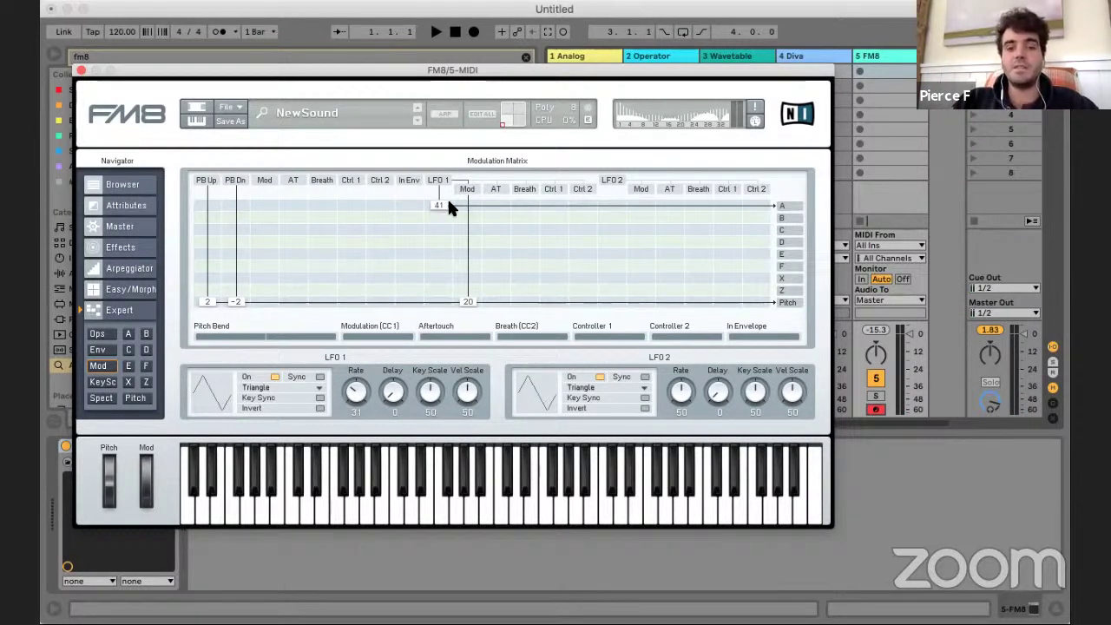
drag(449, 206, 454, 159)
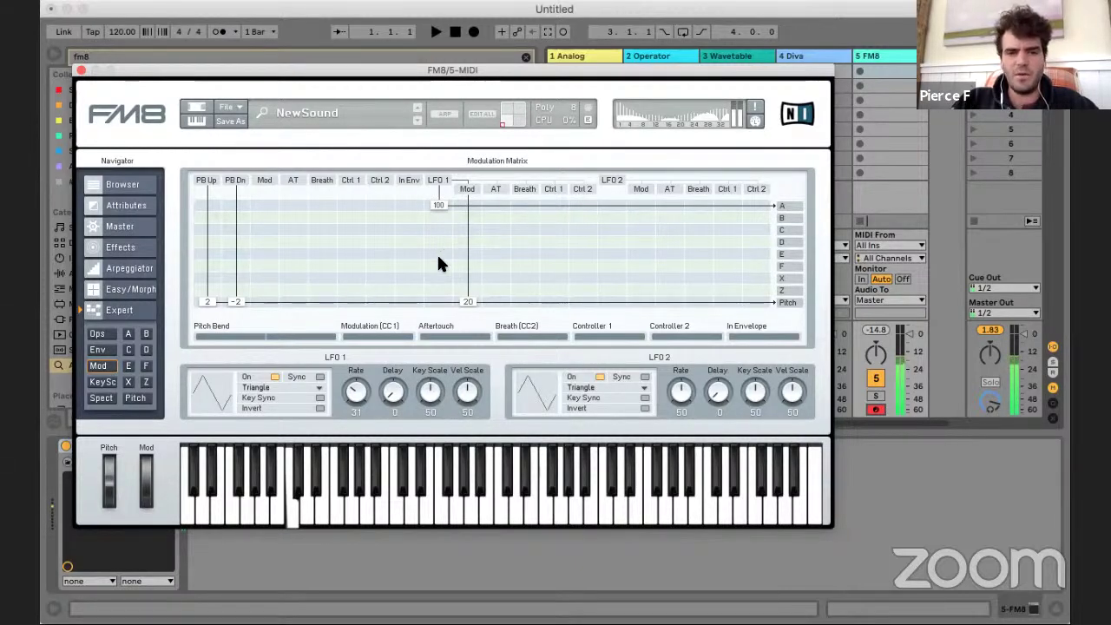
mouse_move(439, 268)
mouse_down()
mouse_move(473, 161)
mouse_move(443, 260)
mouse_move(433, 258)
mouse_up()
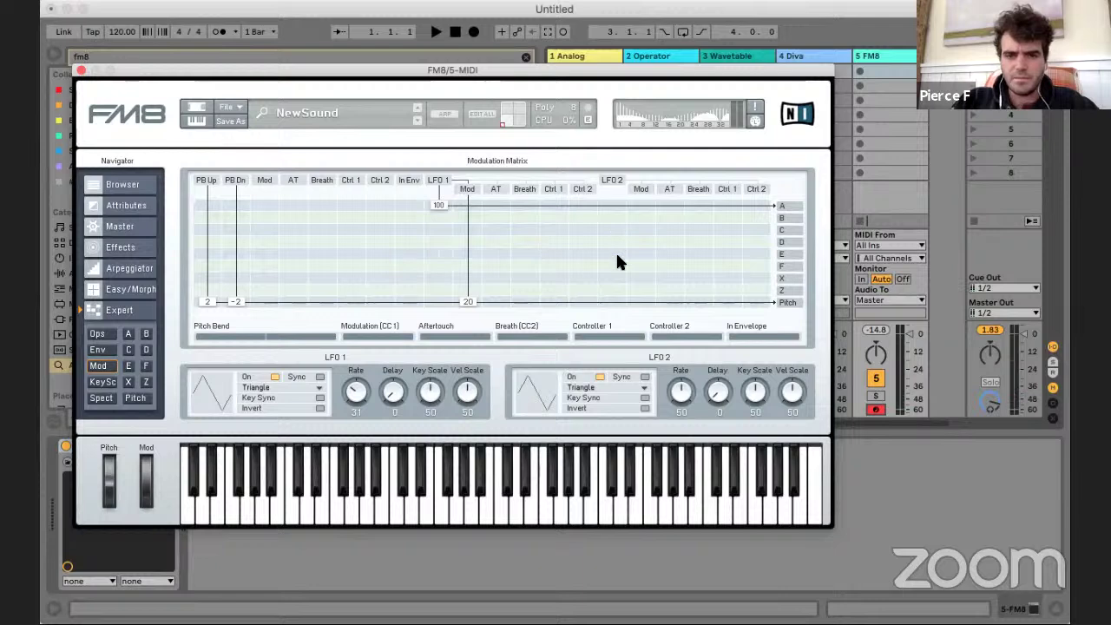
- Try routing LFO 2 to operator E at -93 in the Modulation Matrix and remove the routing
drag(616, 254, 613, 277)
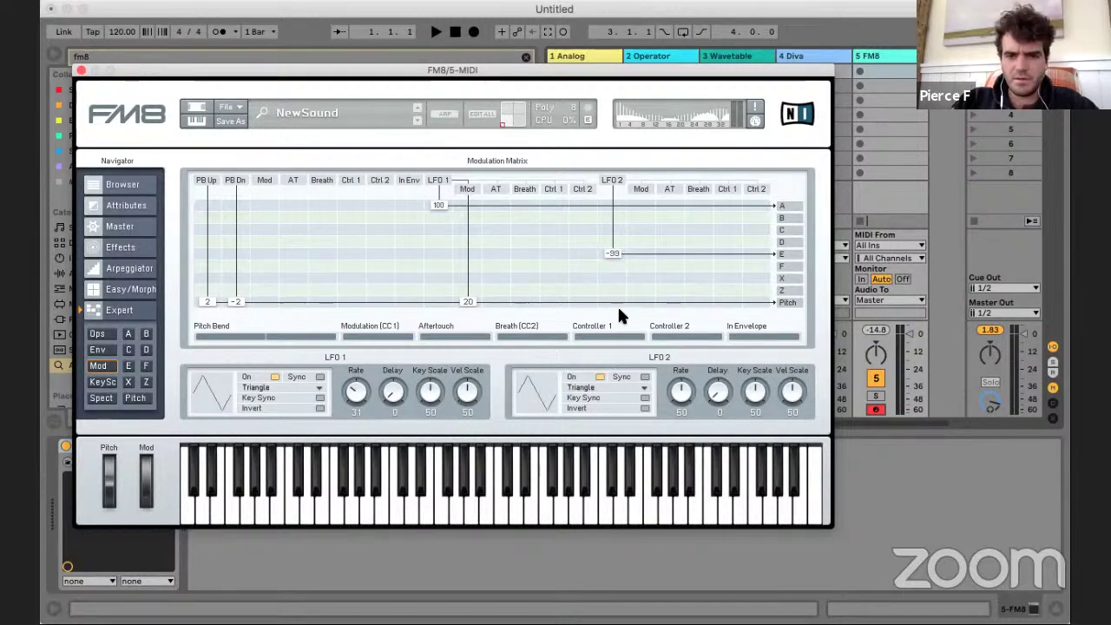
double_click(606, 252)
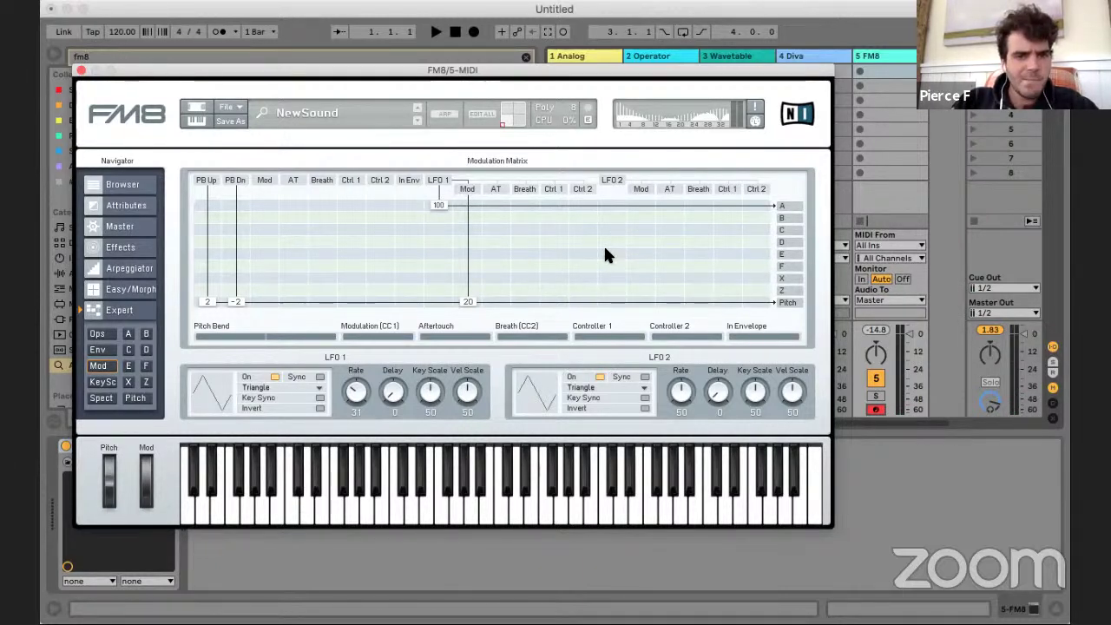
- Show the overview of all operators and route operator F into X at 100 in the FM Matrix
click(97, 335)
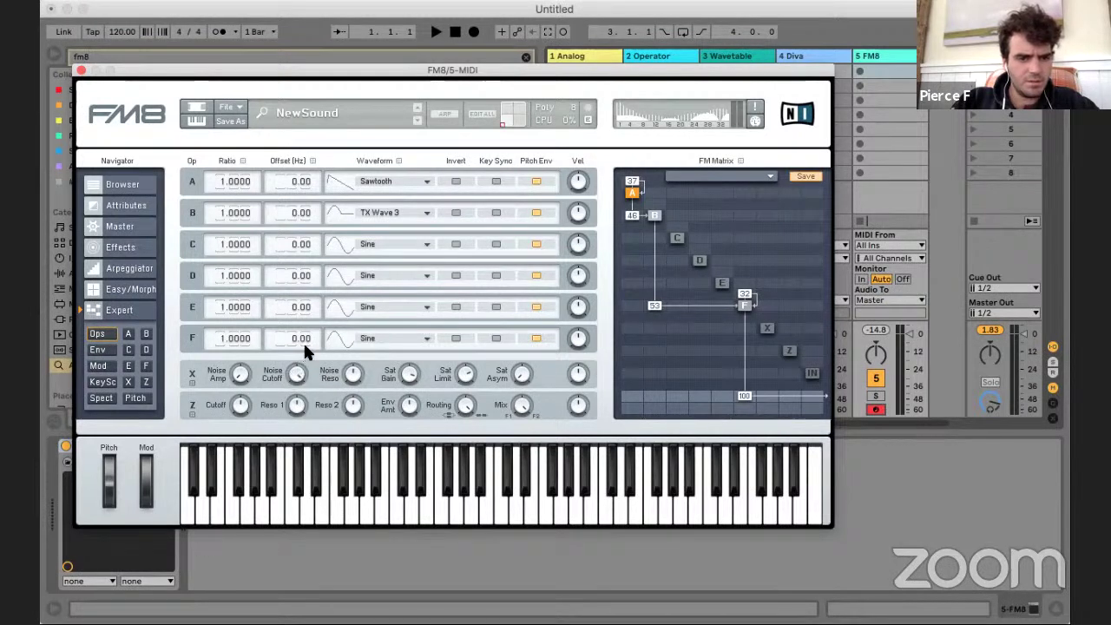
drag(764, 274, 765, 241)
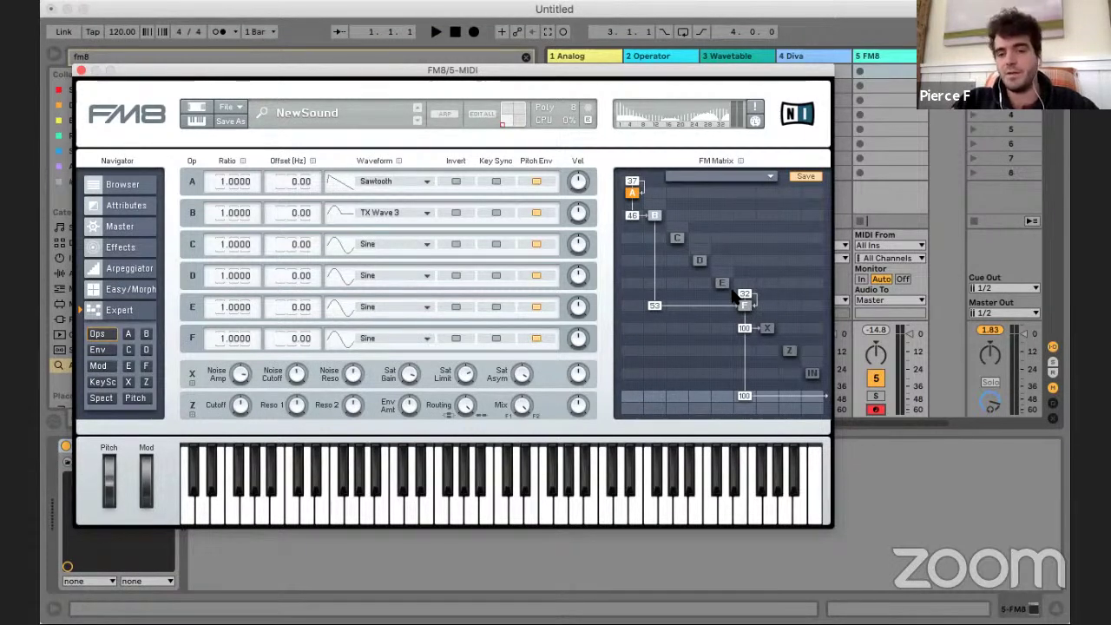
- Browse the FM Matrix preset list and close it without choosing a preset
click(762, 178)
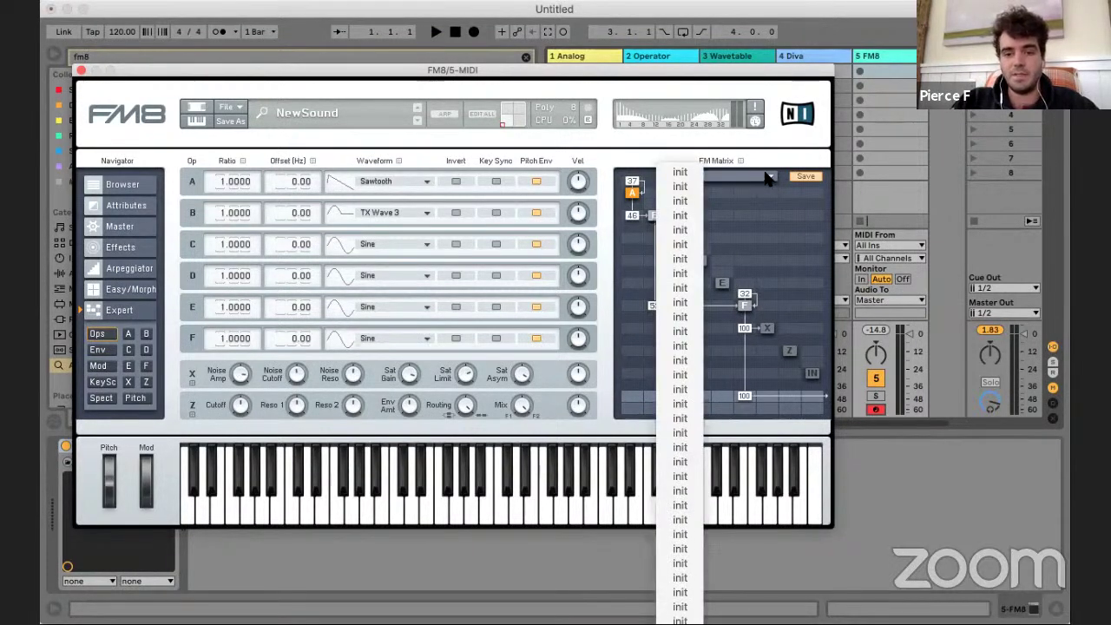
scroll(669, 213, down, 5)
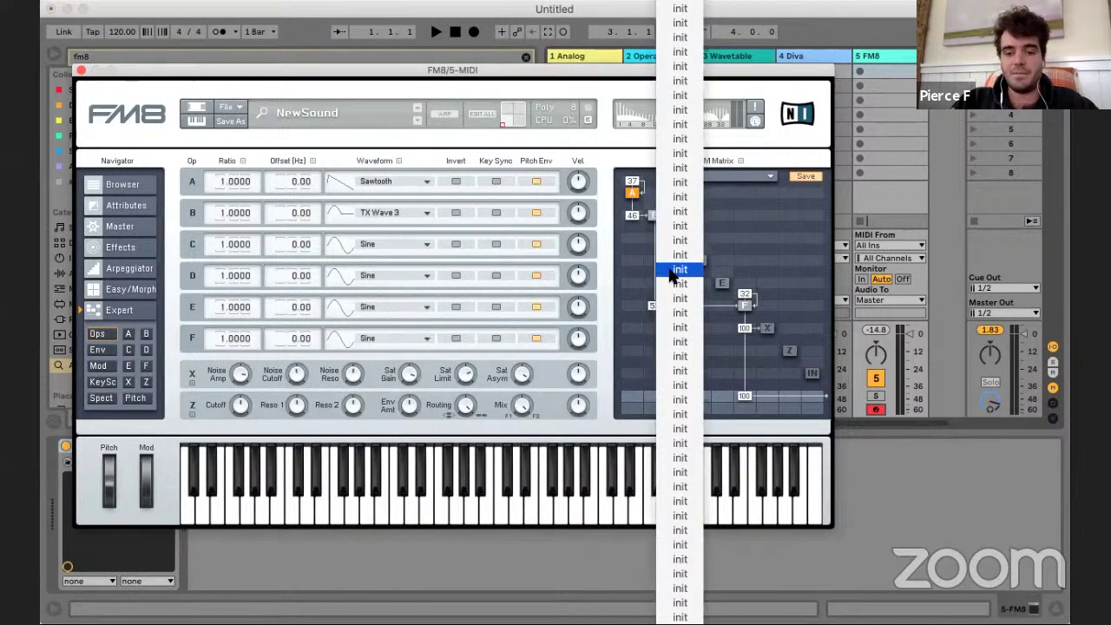
click(781, 178)
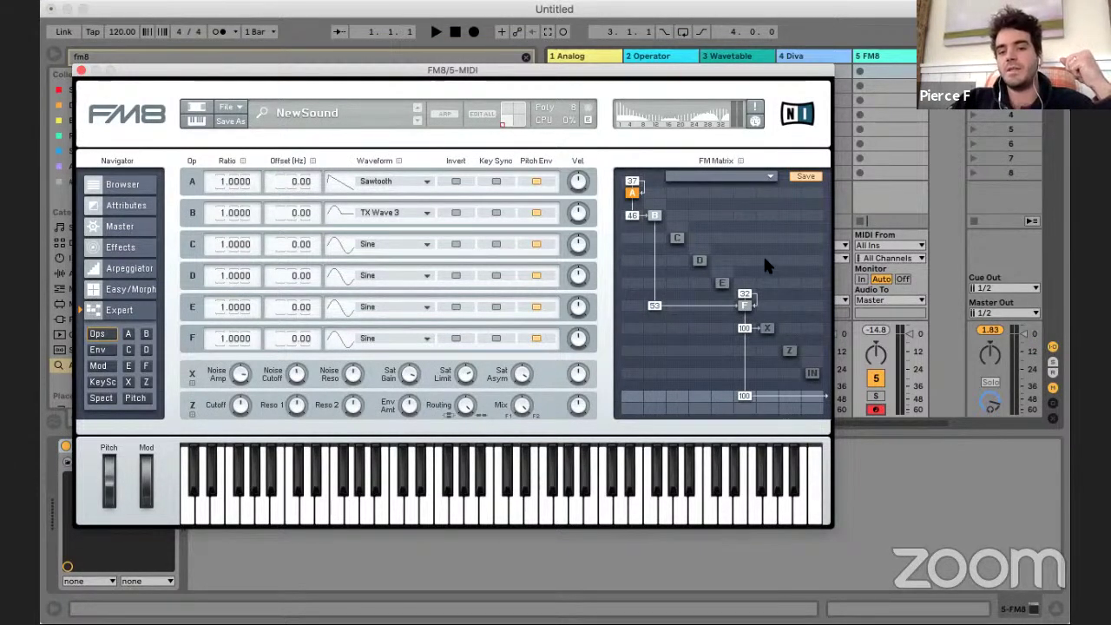
click(859, 159)
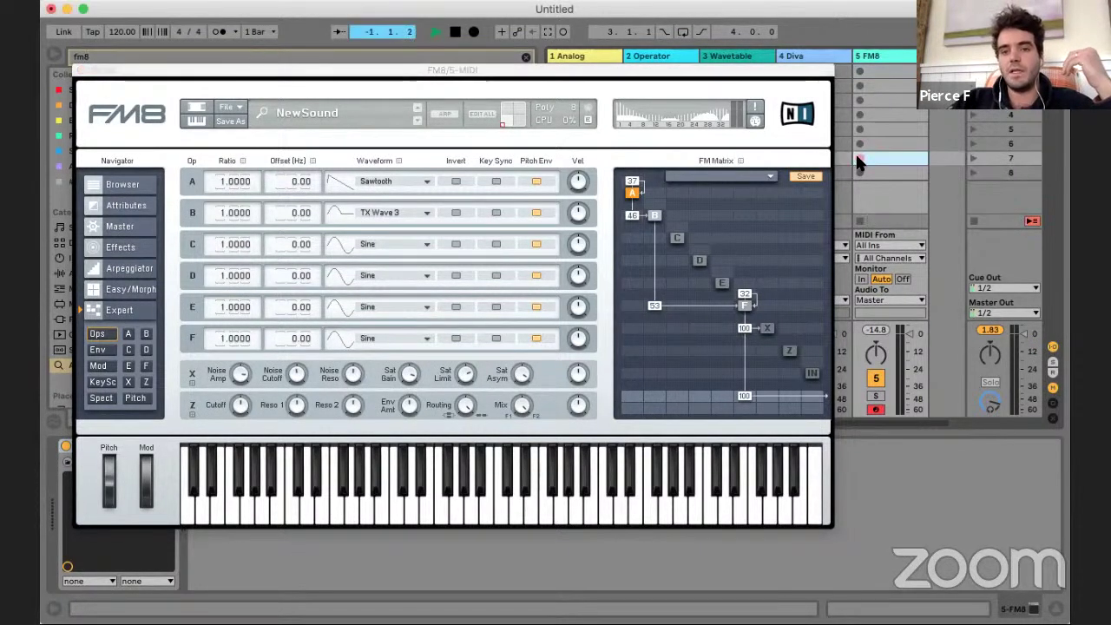
click(872, 113)
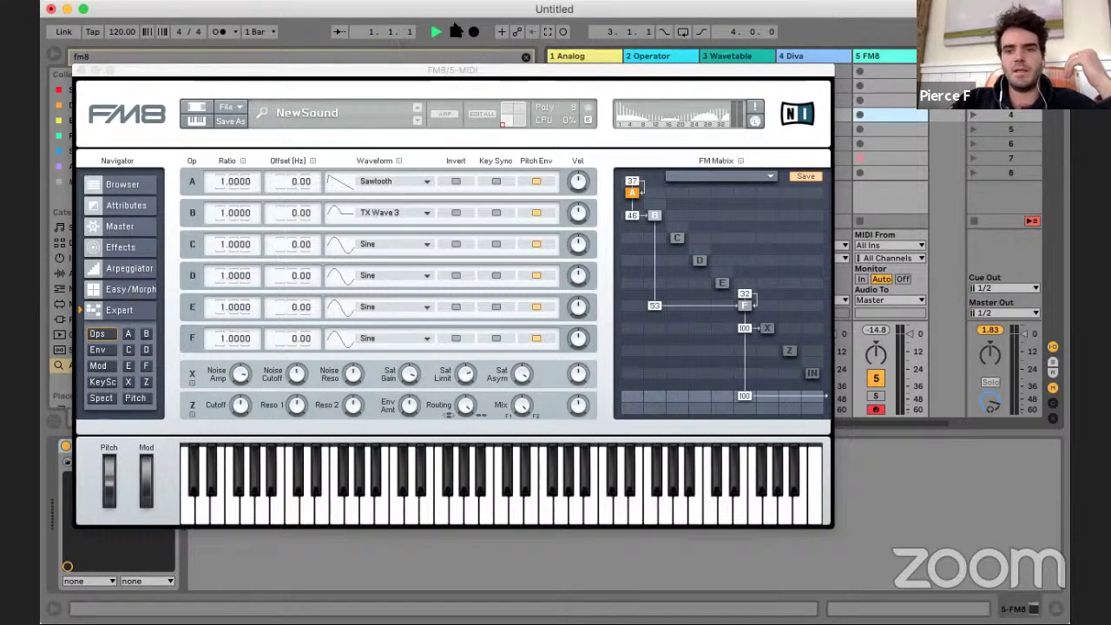
- Show the Operator track's device and switch Operator to its second algorithm
click(638, 54)
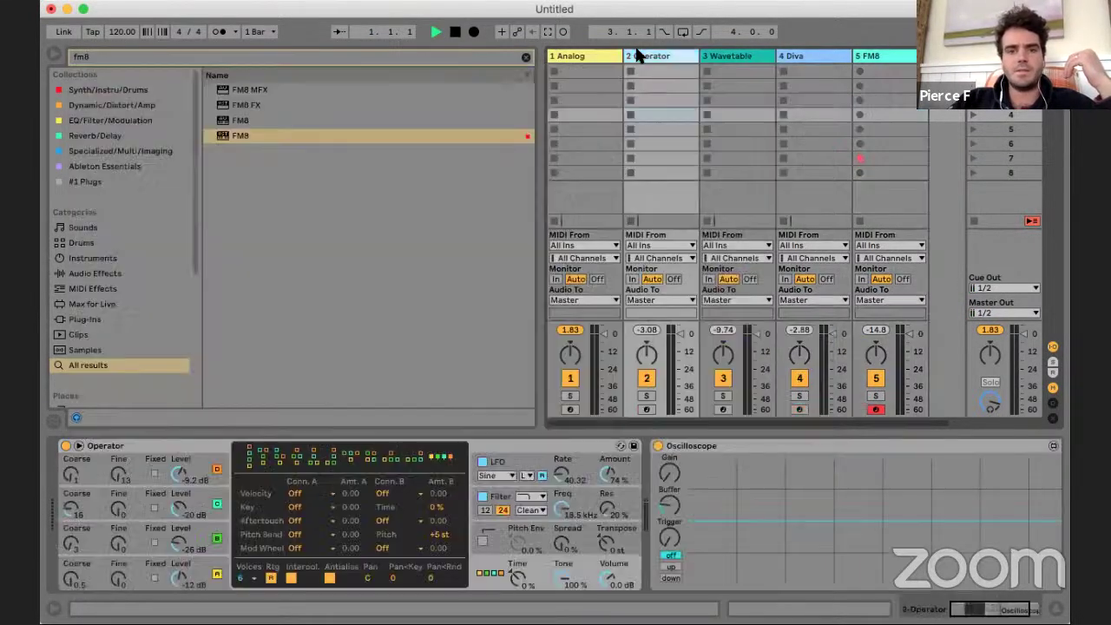
click(262, 456)
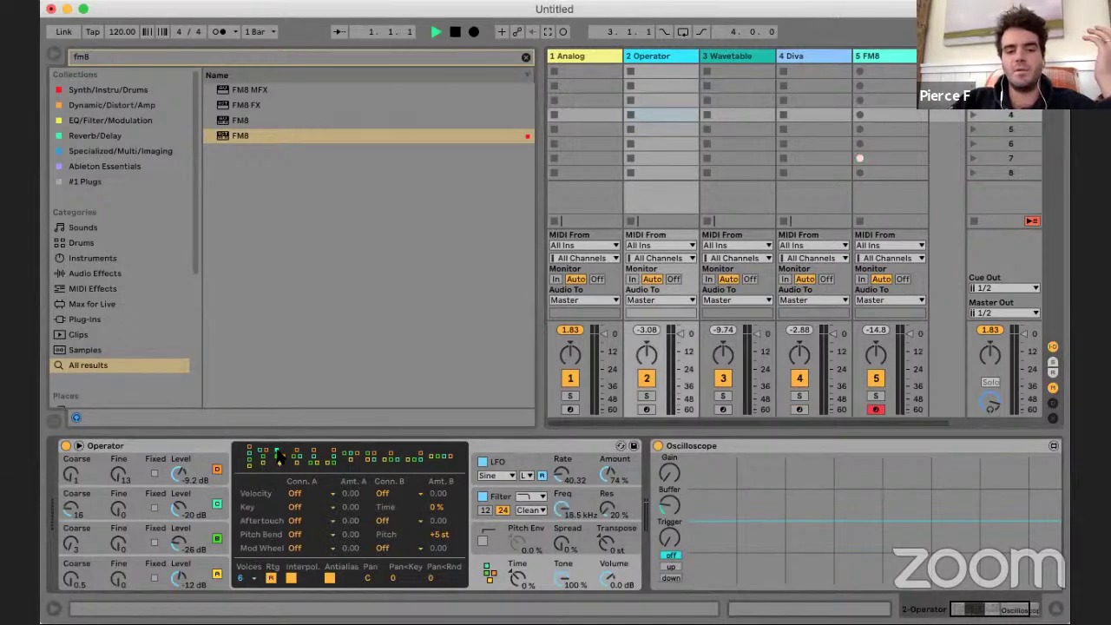
click(260, 453)
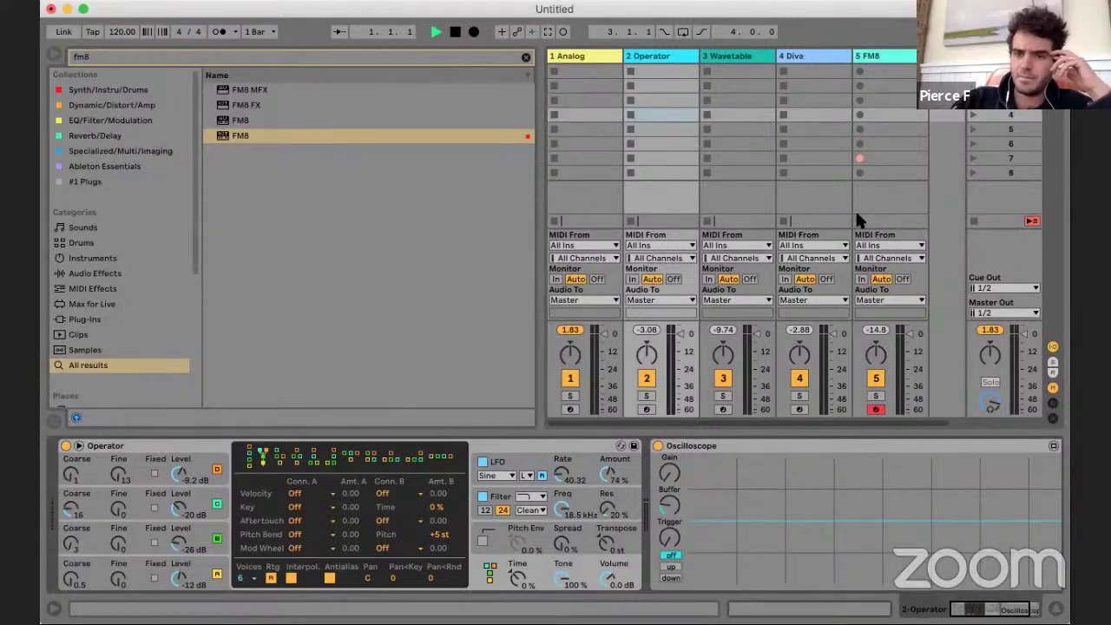
- View FM8's envelope page and operator overview again, and compare them with the device on the Operator track
click(887, 55)
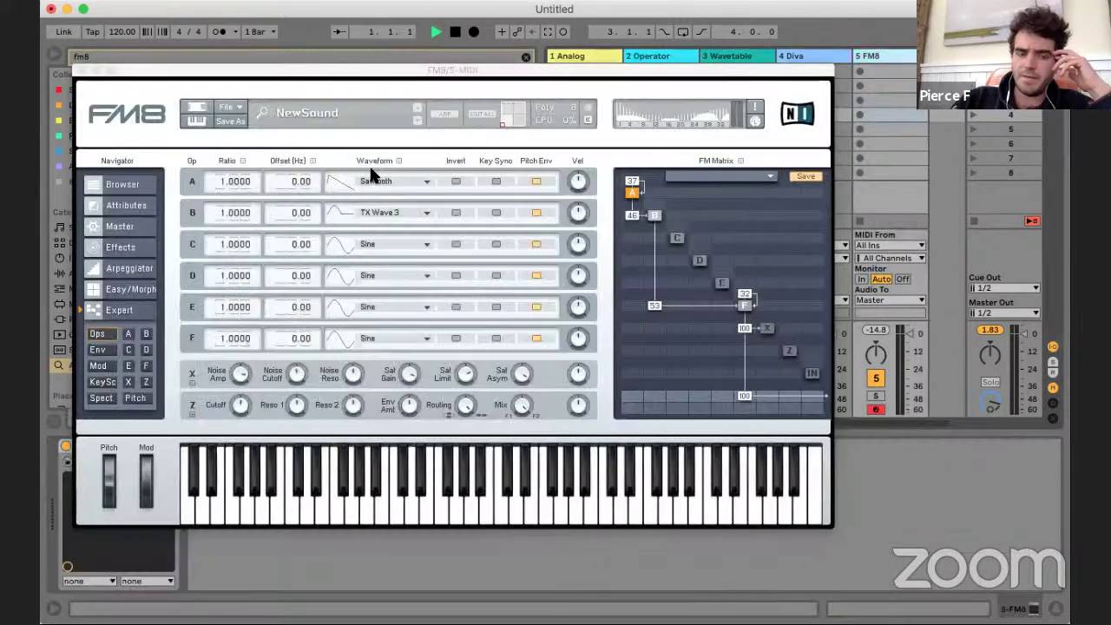
click(105, 364)
click(103, 348)
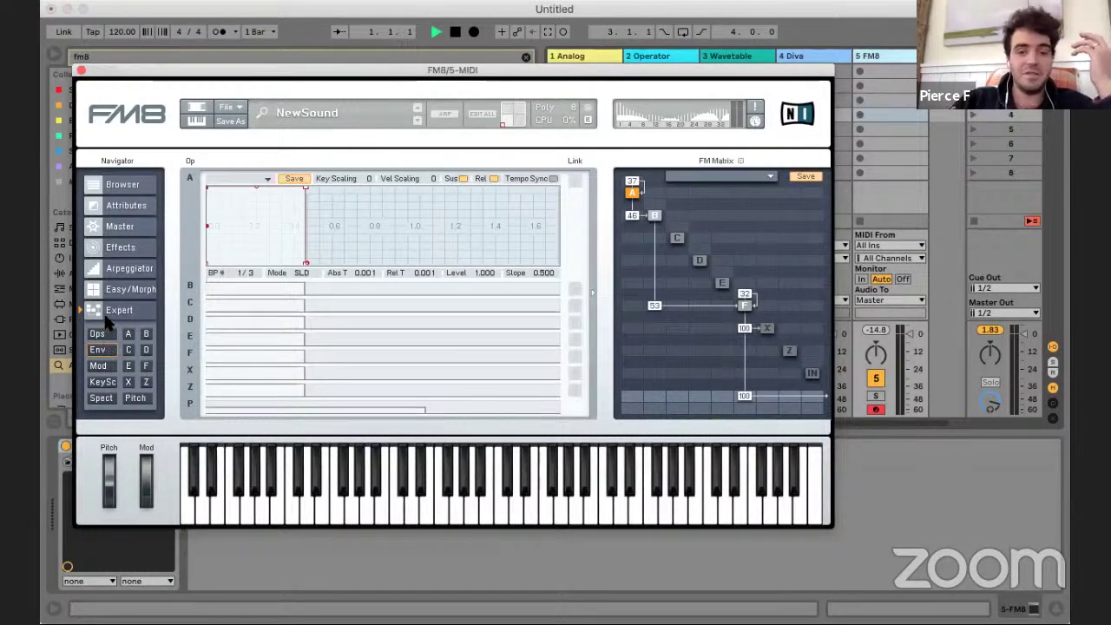
click(98, 336)
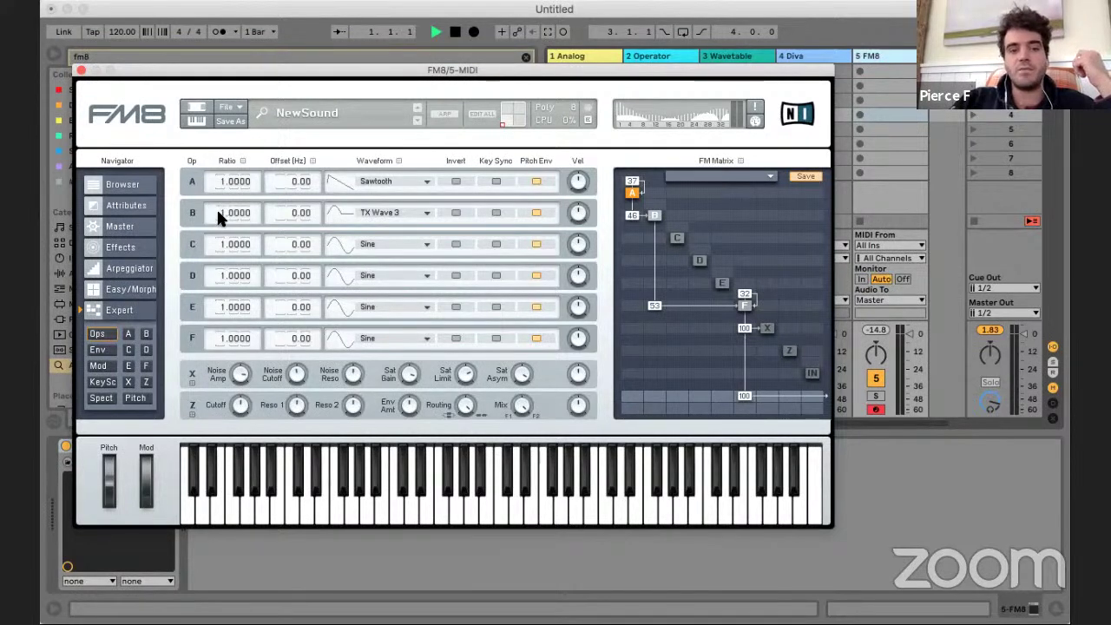
click(642, 55)
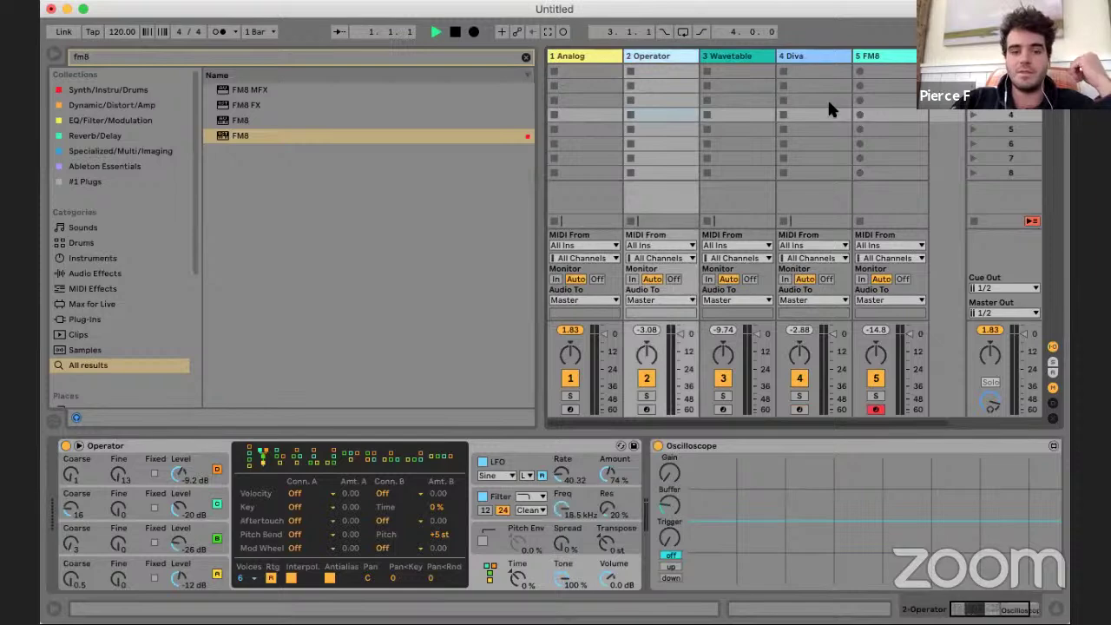
- Show the FM8 track's synth, set operator A's ratio to 0.8000 and play a test note
click(873, 56)
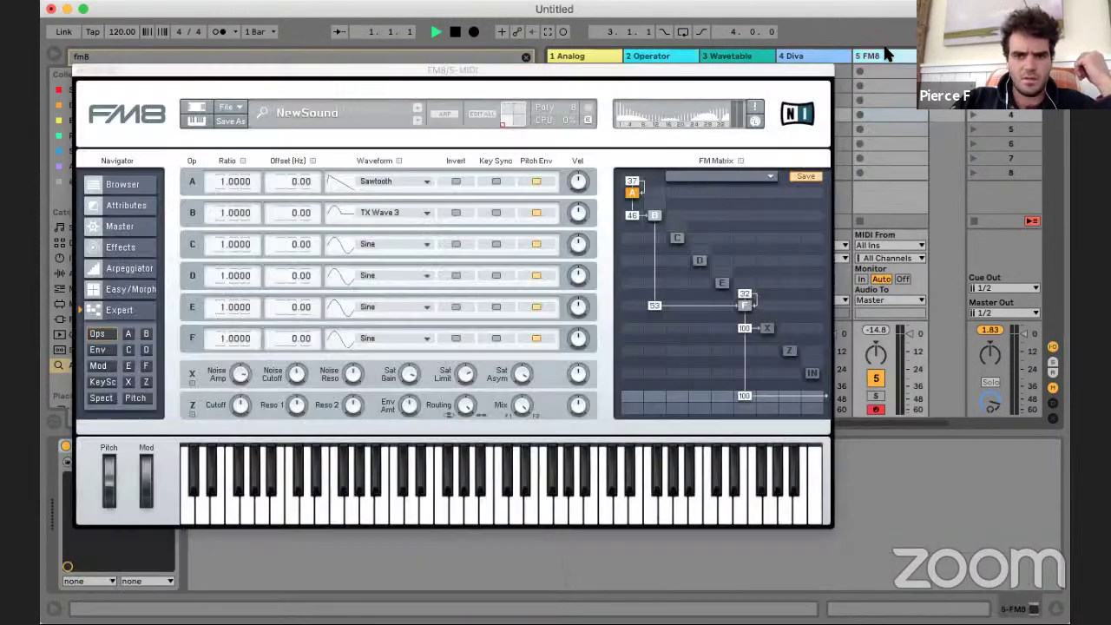
mouse_move(230, 178)
mouse_down()
mouse_move(220, 173)
mouse_move(234, 154)
mouse_move(223, 186)
mouse_move(230, 178)
mouse_up()
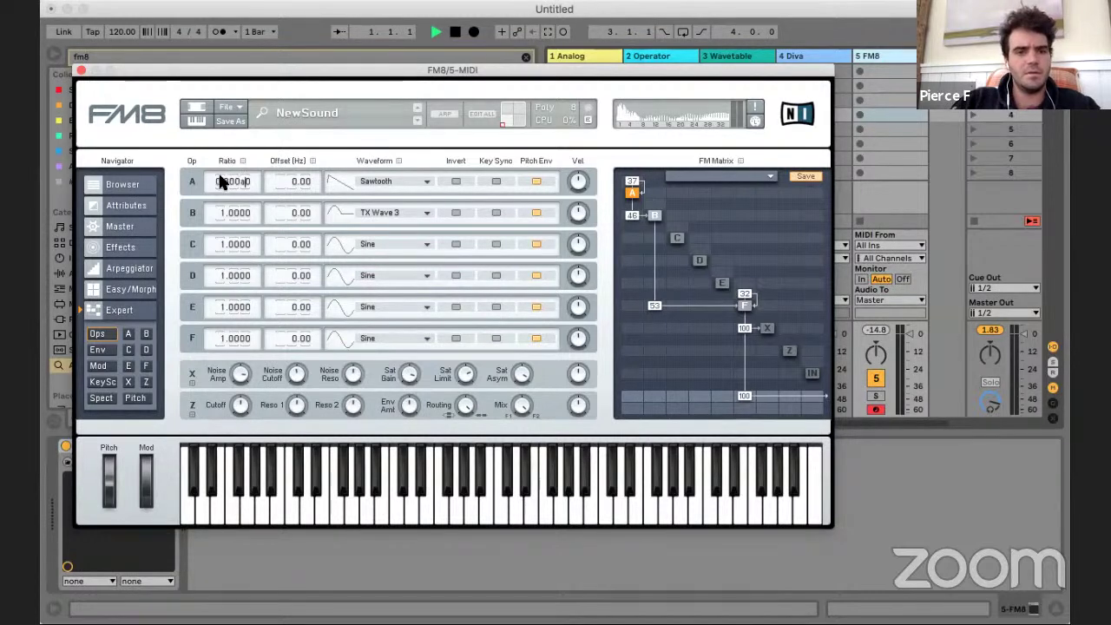
key(Return)
key(a)
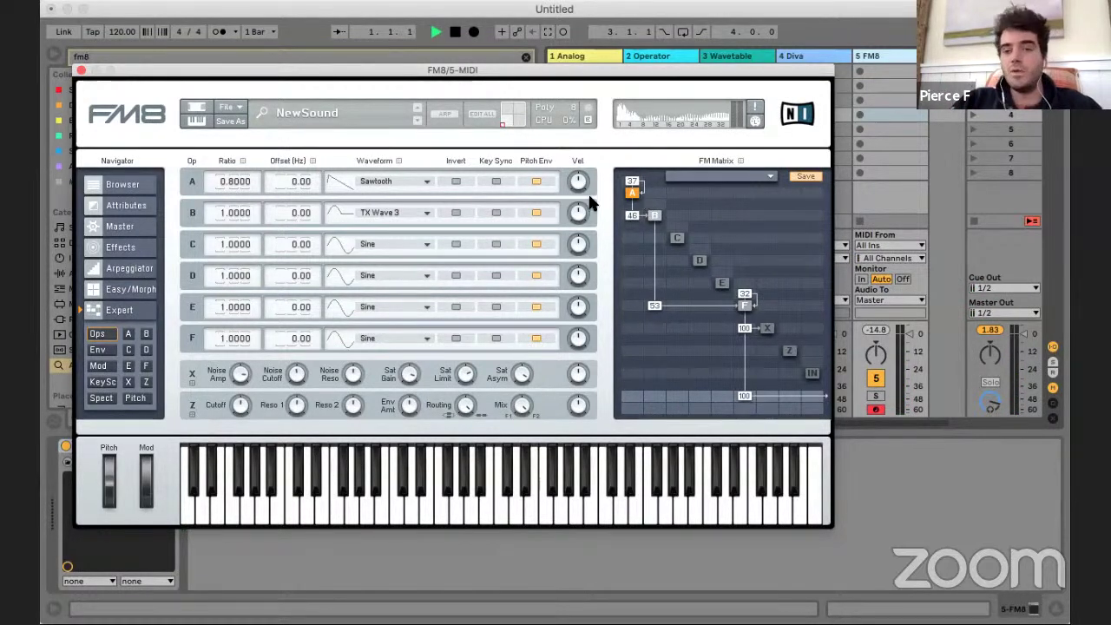
- Close the FM8 window, arm the Operator track for playing and switch Operator to its first algorithm
click(78, 71)
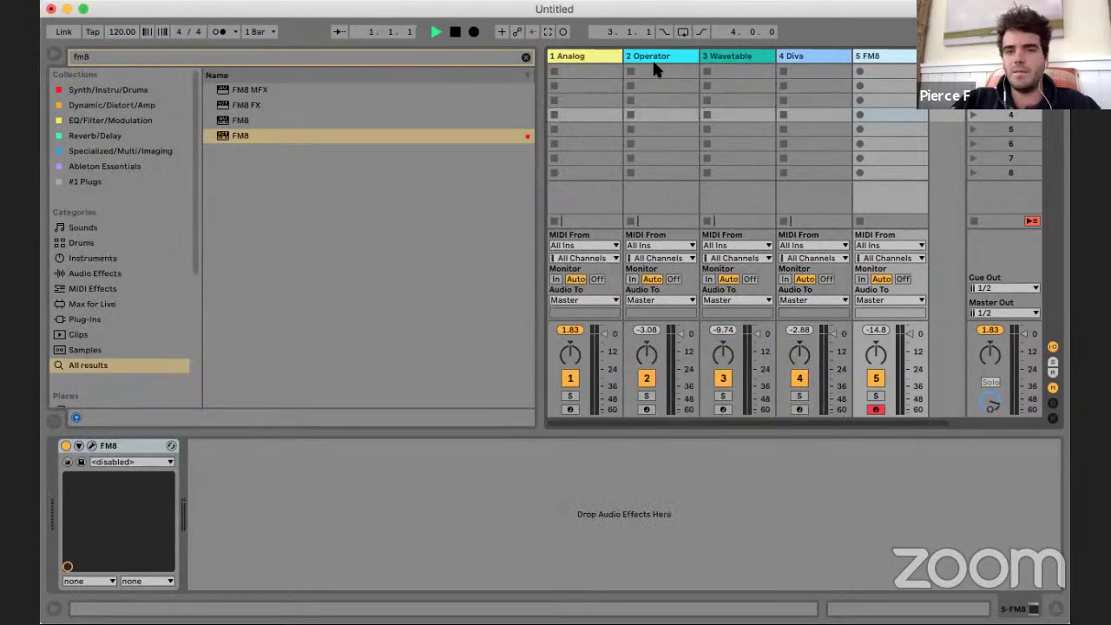
click(652, 57)
scroll(607, 470, right, 3)
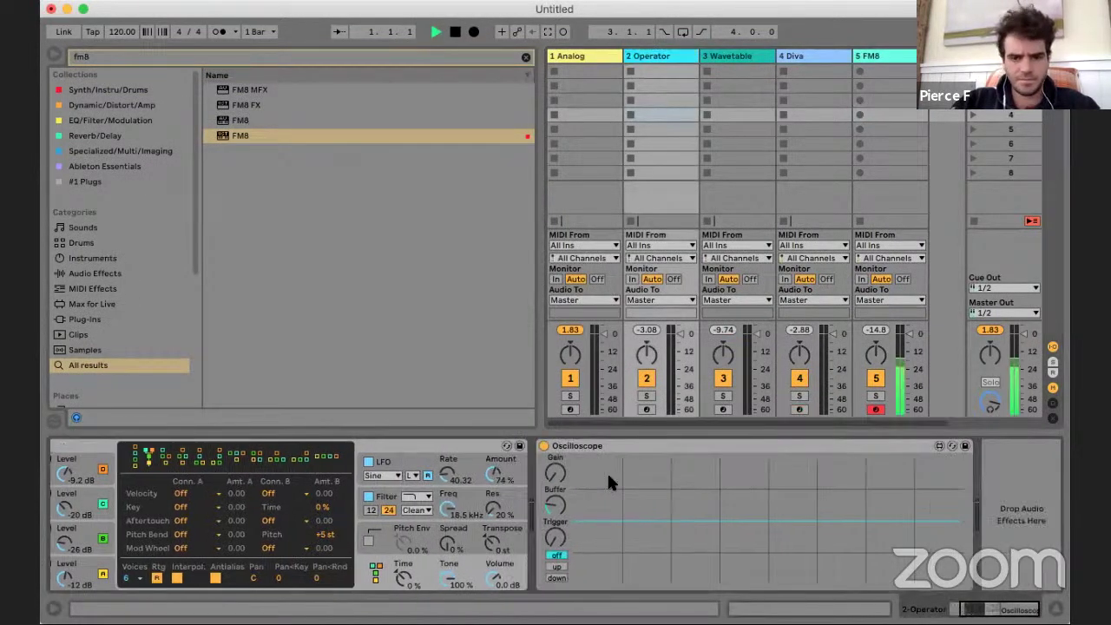
click(647, 409)
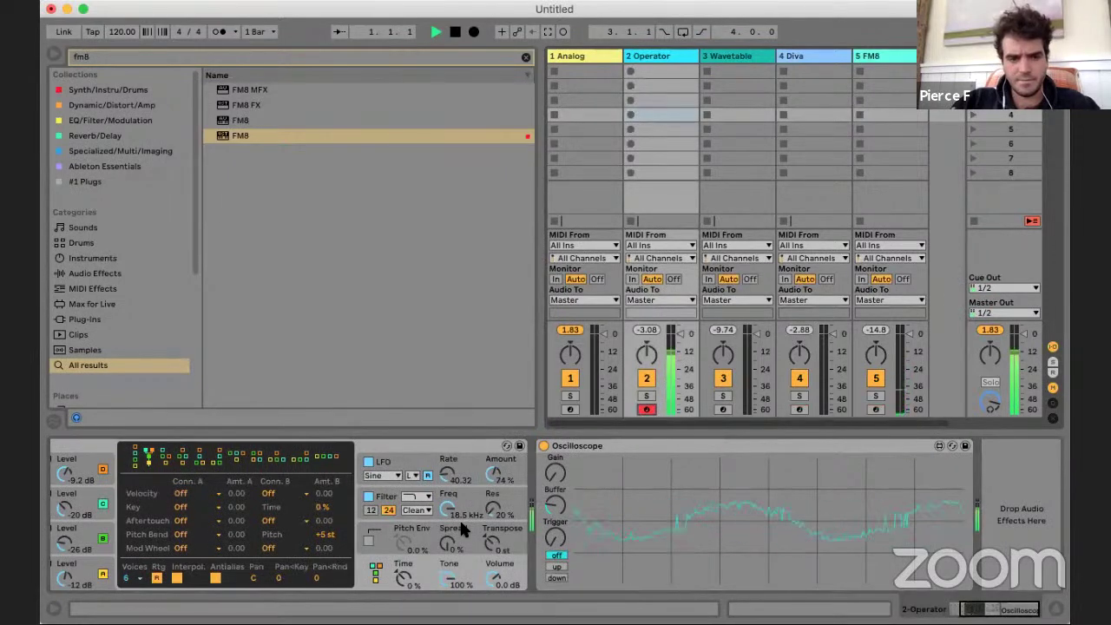
scroll(459, 517, left, 3)
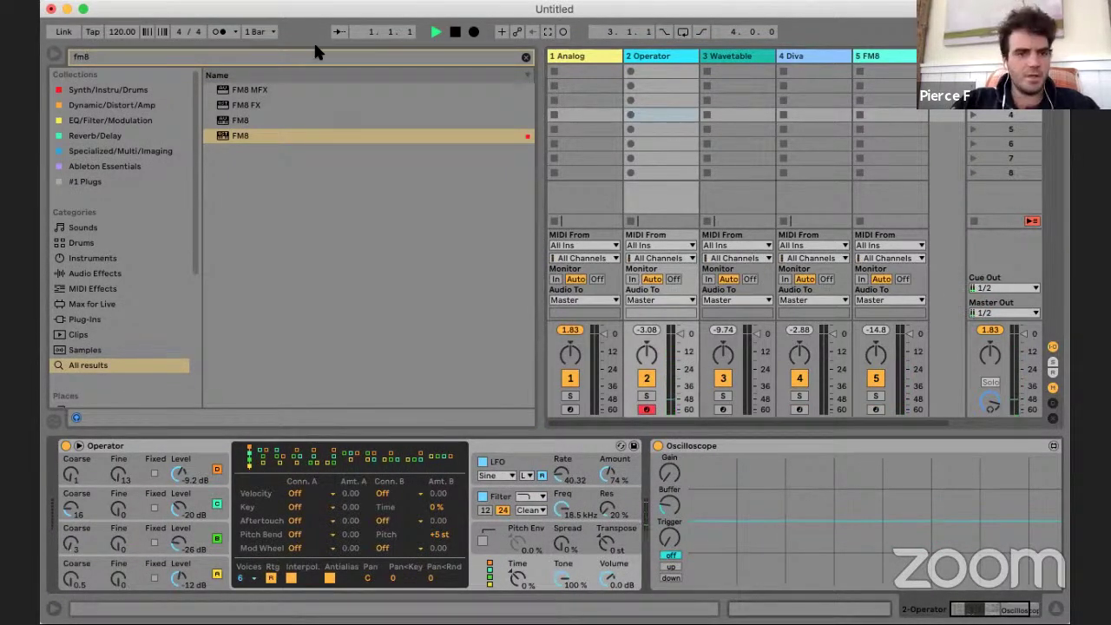
- Search the browser for serumfx and insert SerumFX between Operator and Oscilloscope
click(135, 58)
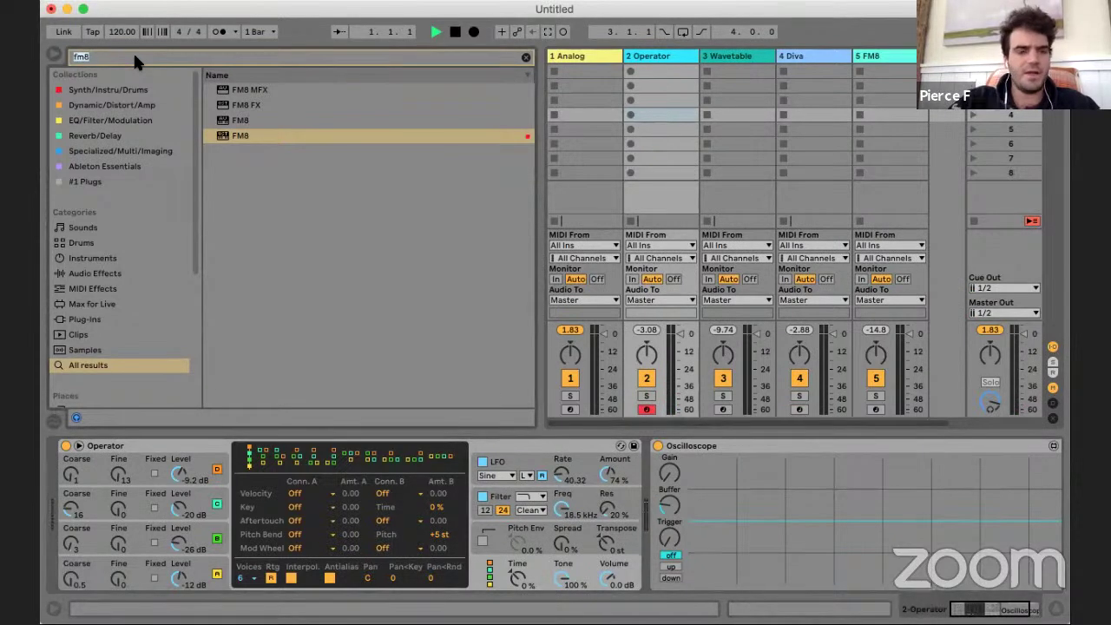
text(serumfx)
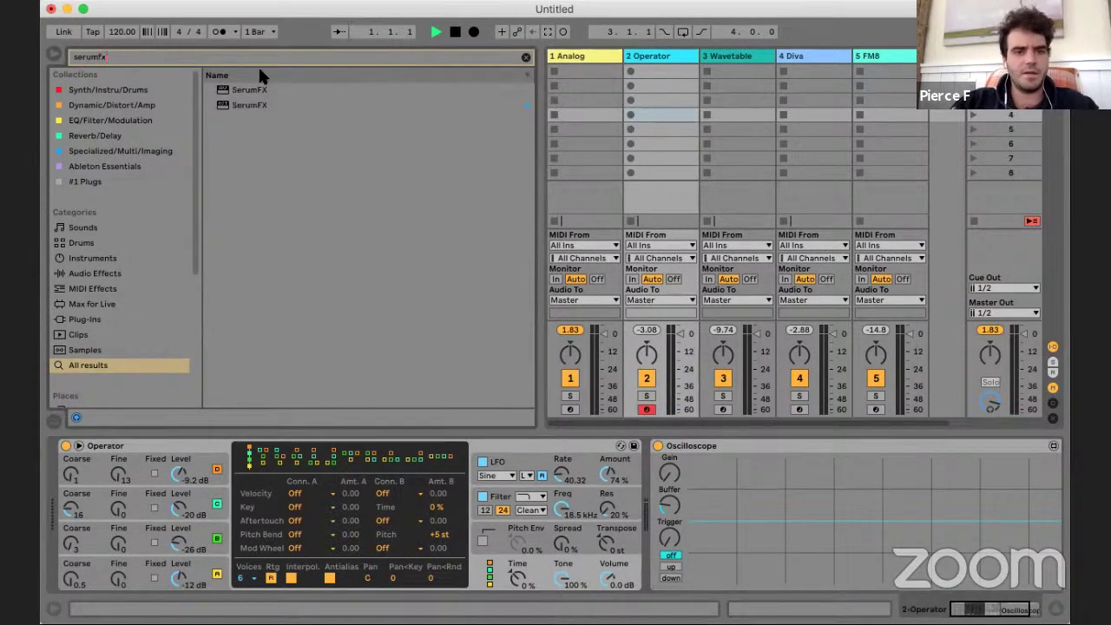
click(243, 106)
drag(257, 110, 642, 502)
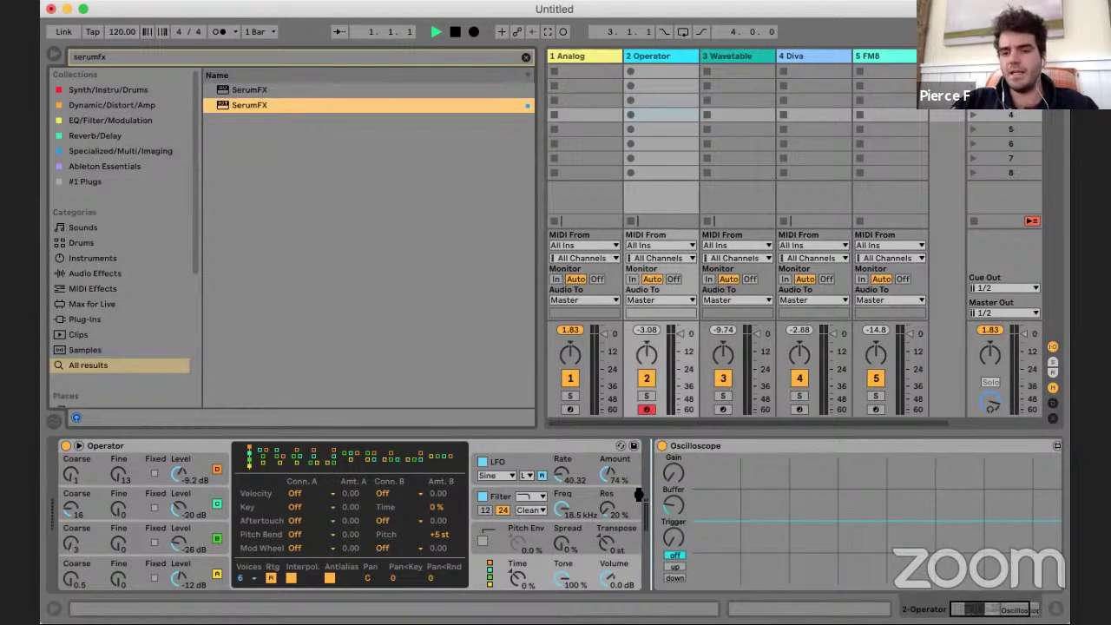
drag(639, 495, 639, 497)
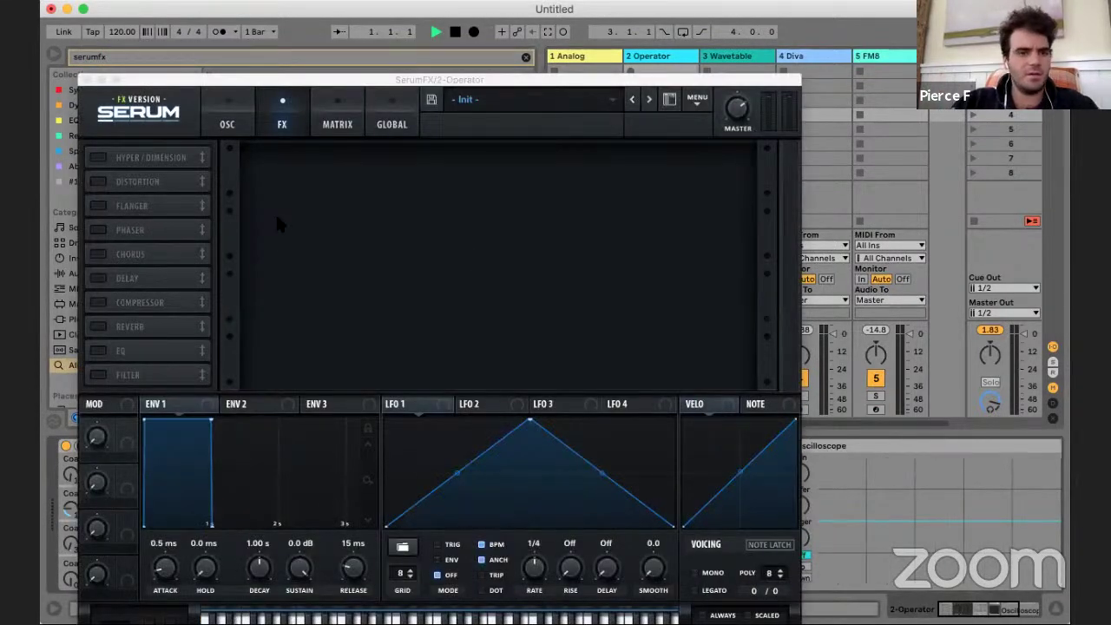
- Enable Hyper/Dimension and Distortion in SerumFX, with the distortion type set to Lin.Fold and its mix reduced
click(98, 157)
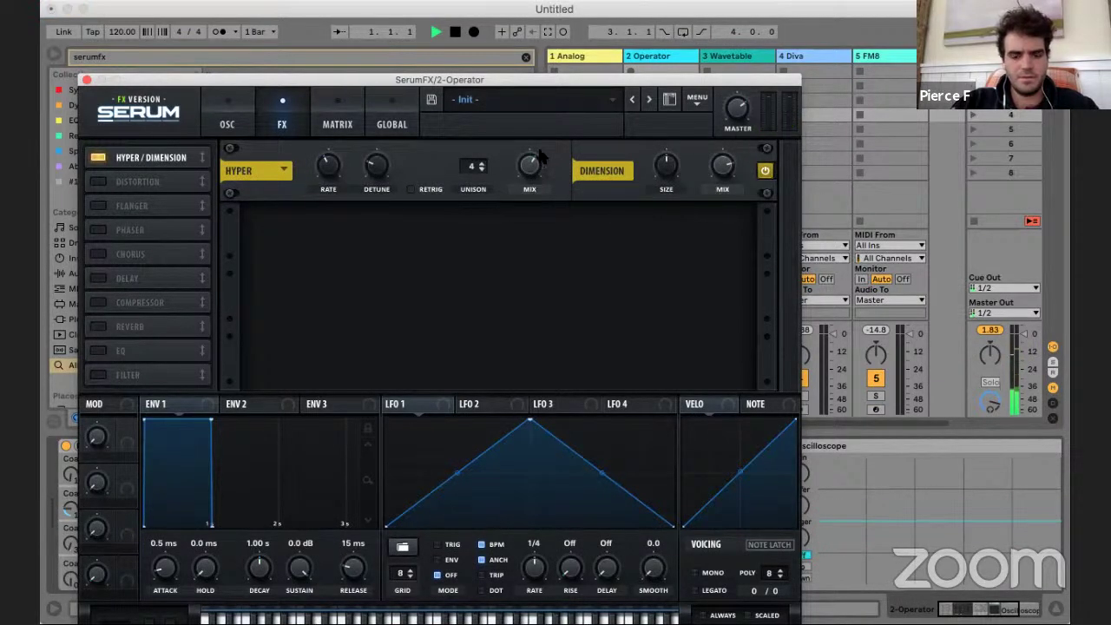
click(98, 183)
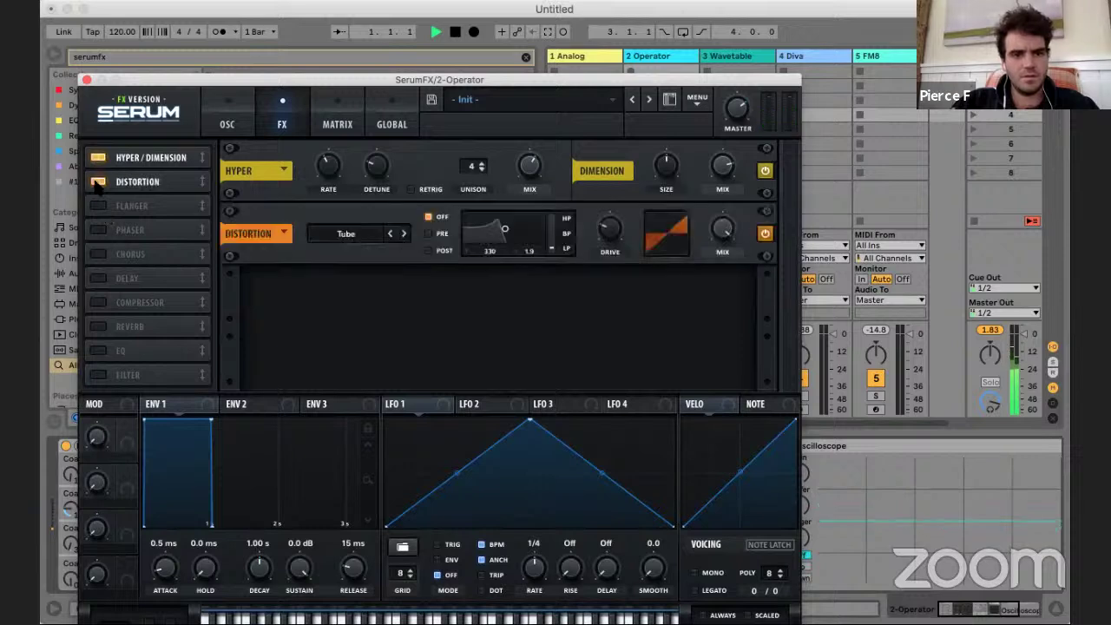
click(361, 234)
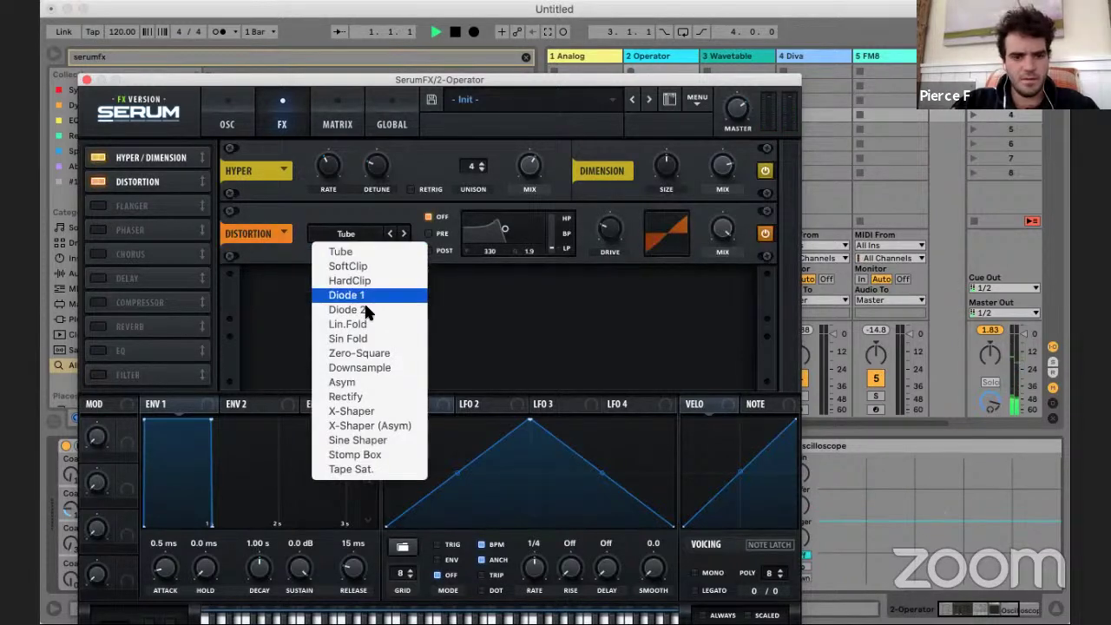
click(360, 324)
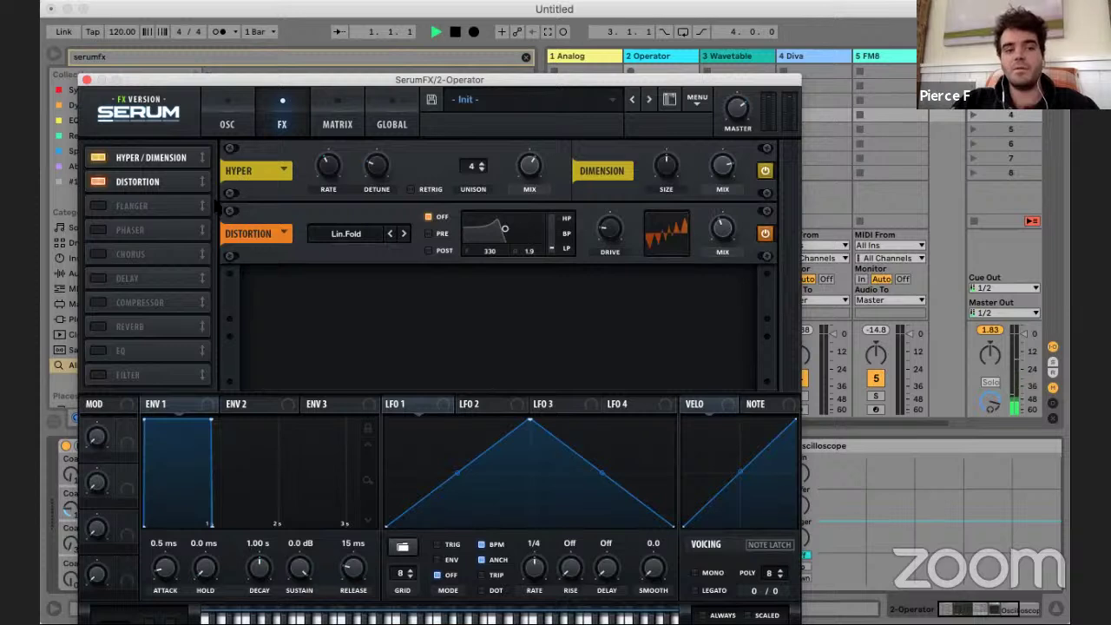
mouse_move(202, 182)
mouse_down()
mouse_move(202, 159)
mouse_move(202, 193)
mouse_up()
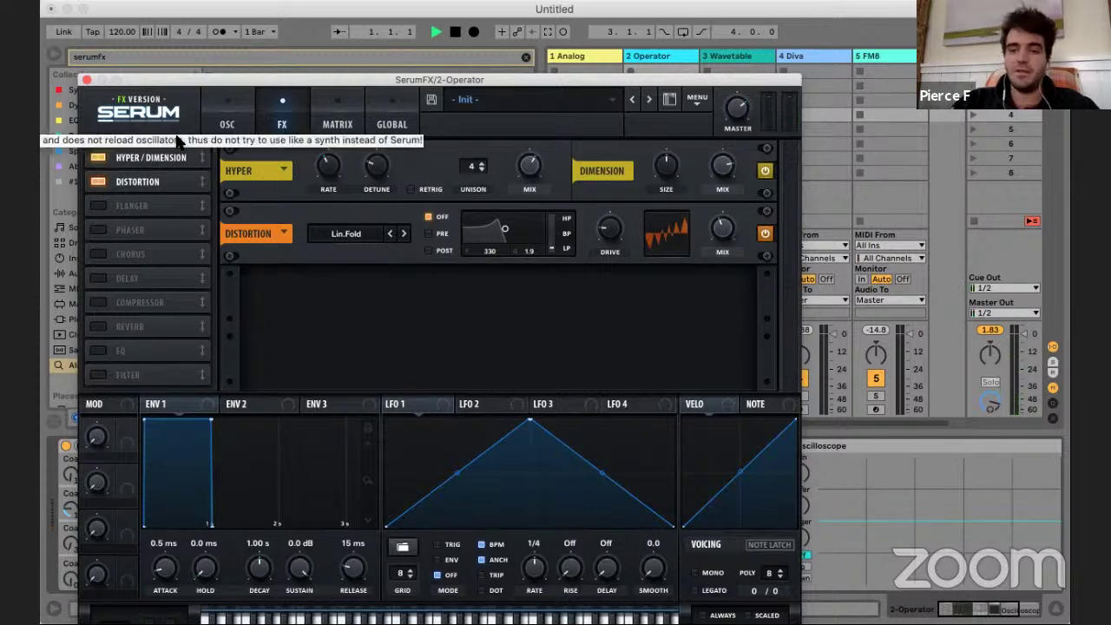
- Enable the SerumFX delay without BPM sync and set its times to 121.24 left and 43.89 right
click(98, 277)
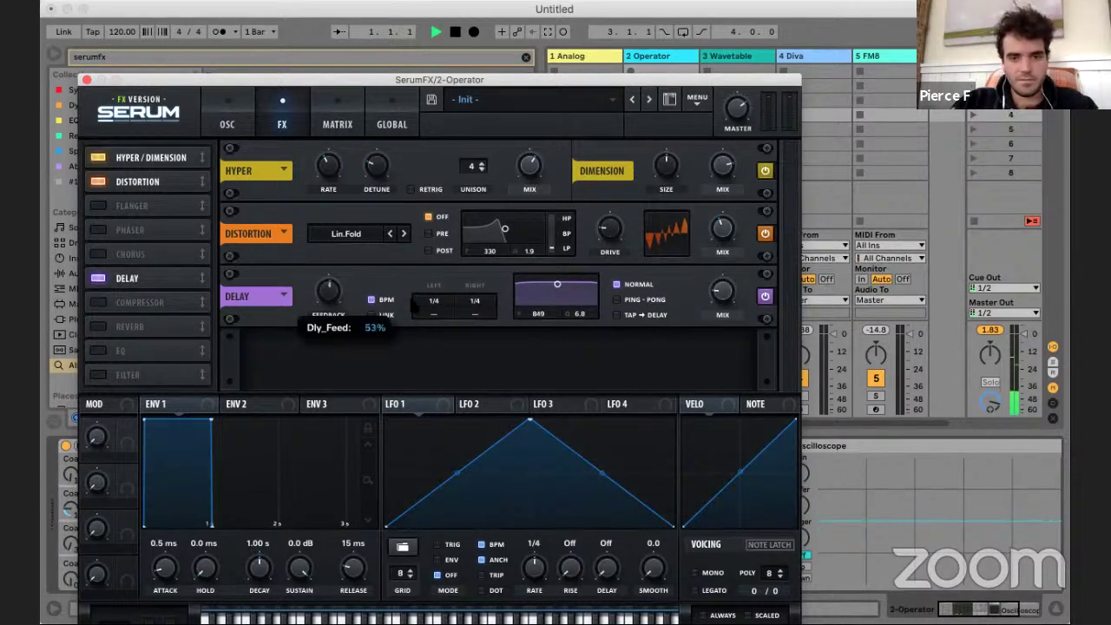
click(371, 300)
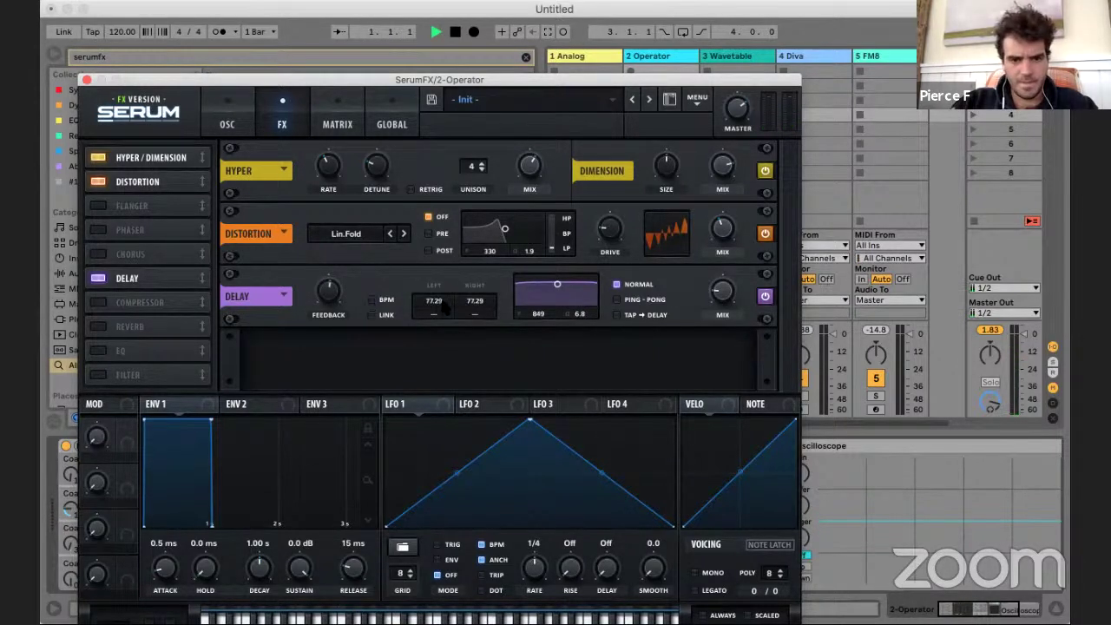
drag(434, 300, 442, 264)
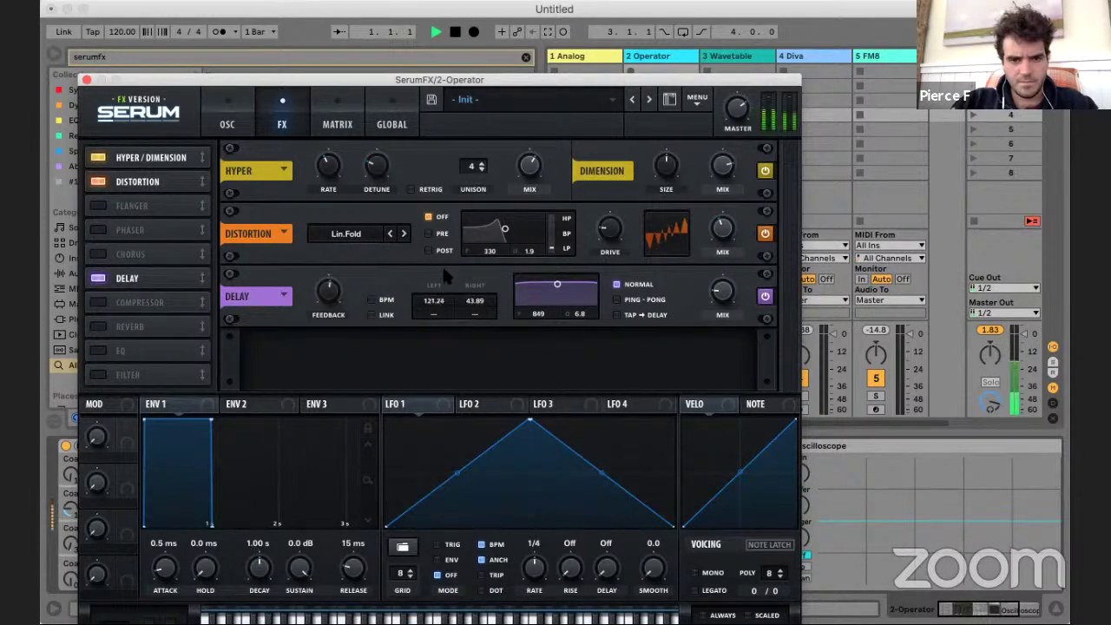
- Enable the SerumFX compressor in multiband mode, adjust its threshold, mix and attack, and close the plug-in window
click(95, 304)
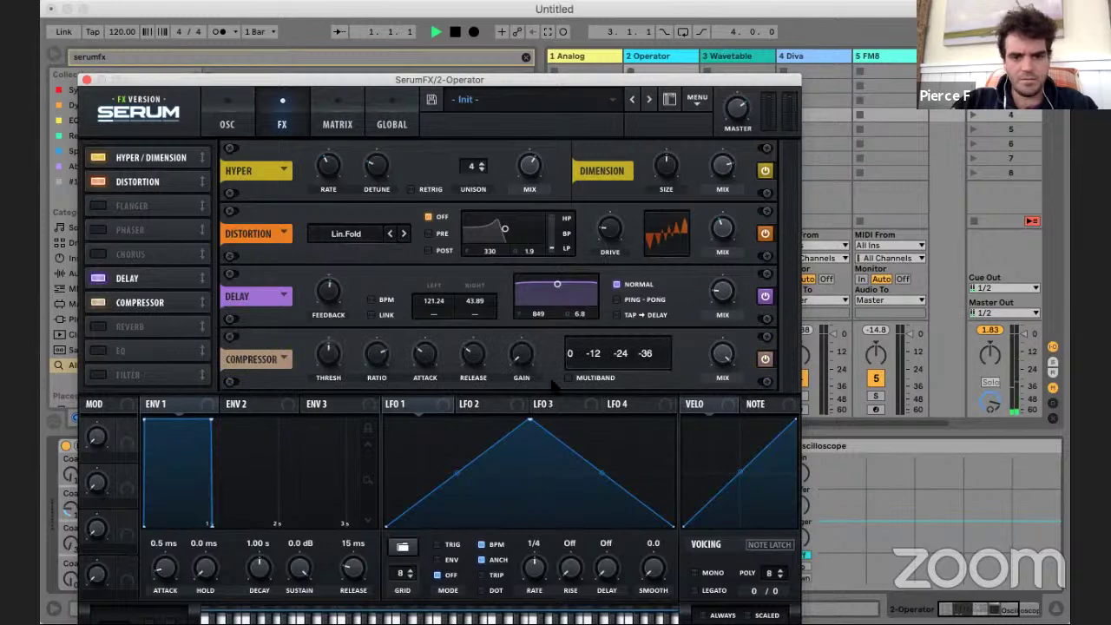
drag(336, 352, 403, 396)
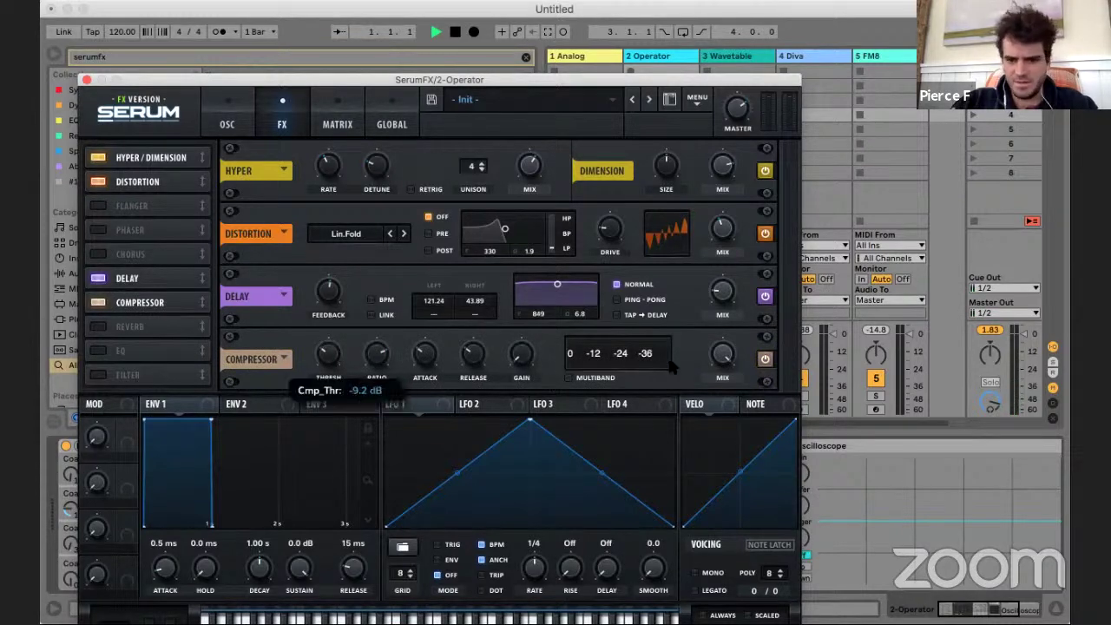
click(569, 377)
drag(724, 356, 714, 433)
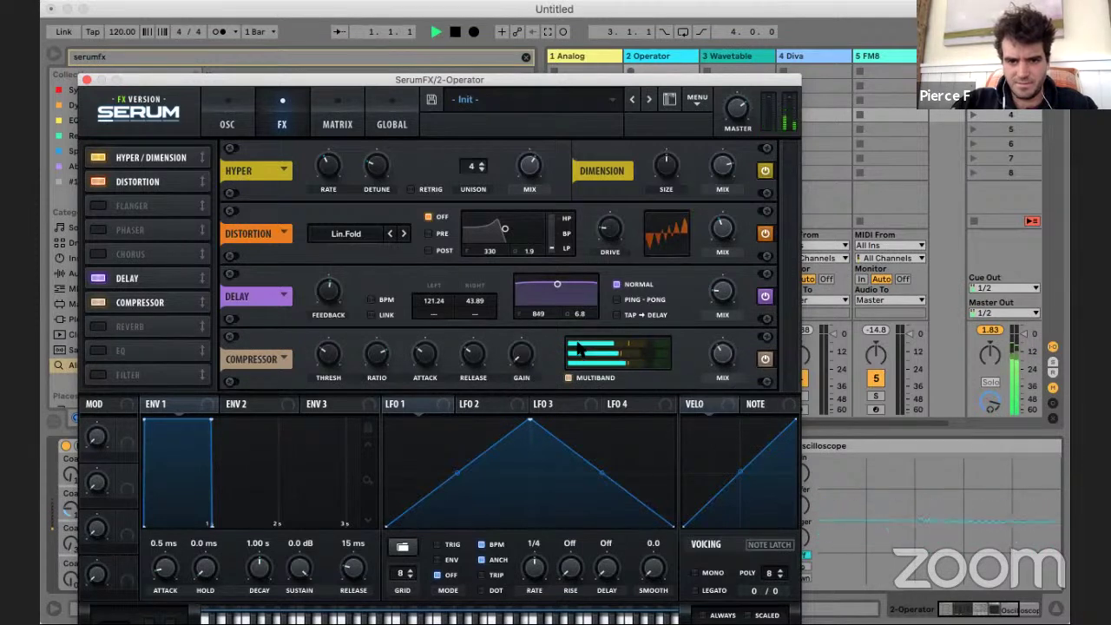
drag(424, 354, 475, 374)
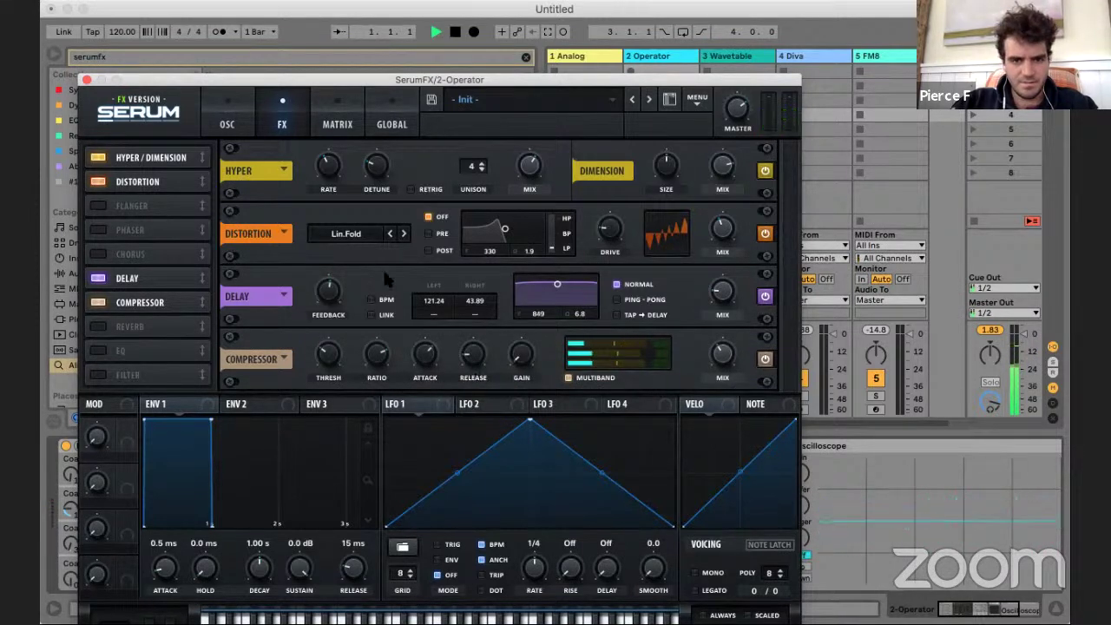
click(87, 80)
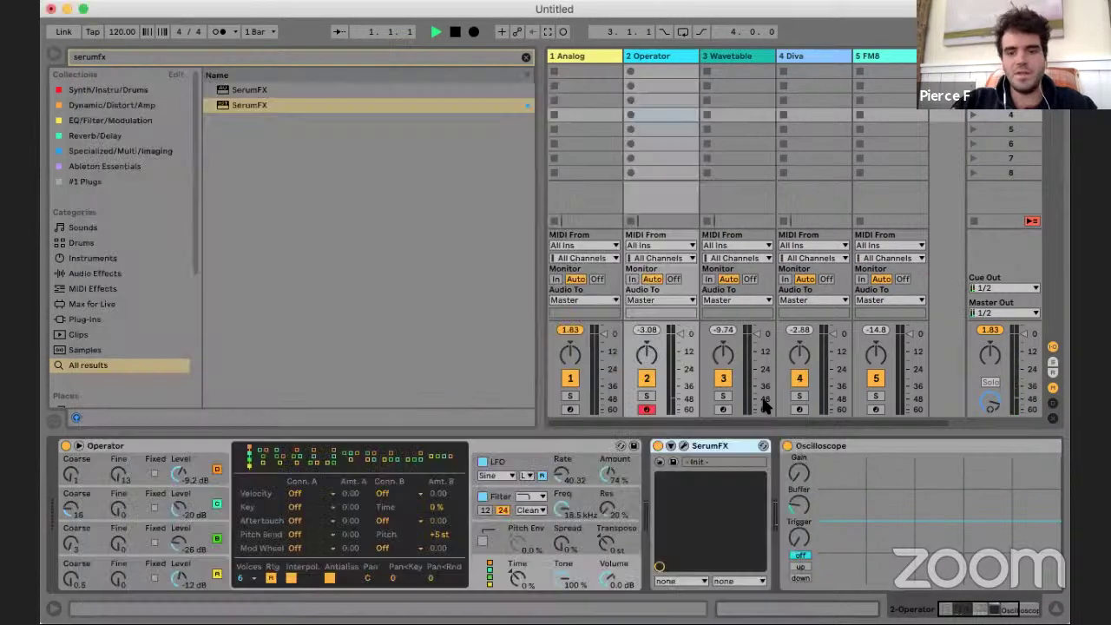
- Keep SerumFX active and set Operator's oscillator levels to -28 dB for C, -24 dB for D and -38 dB for B
click(658, 445)
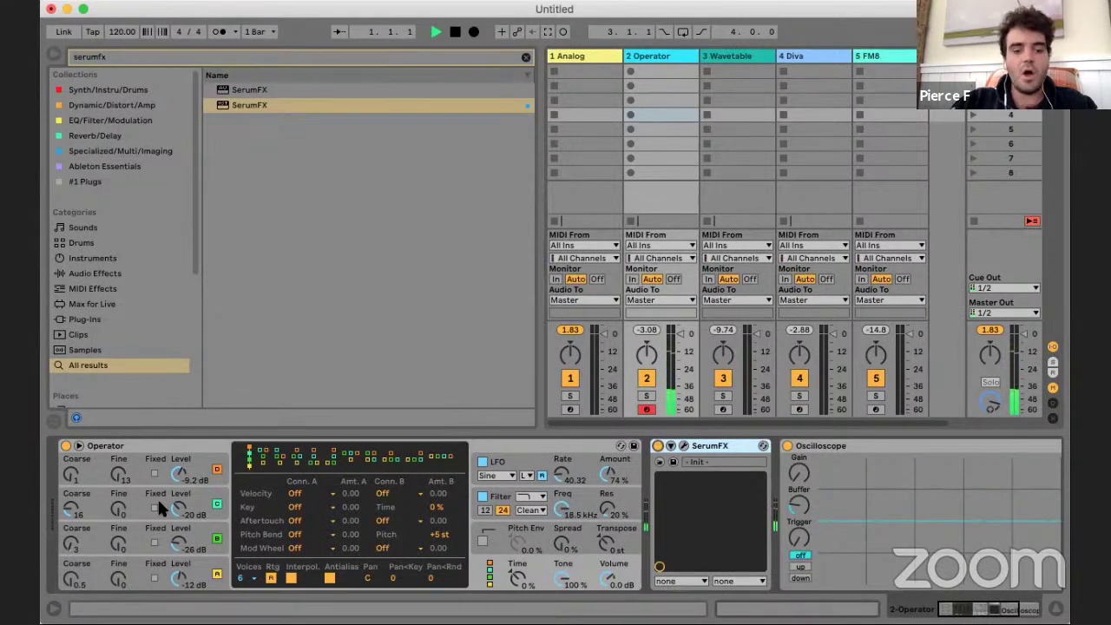
drag(179, 509, 178, 526)
drag(180, 473, 181, 488)
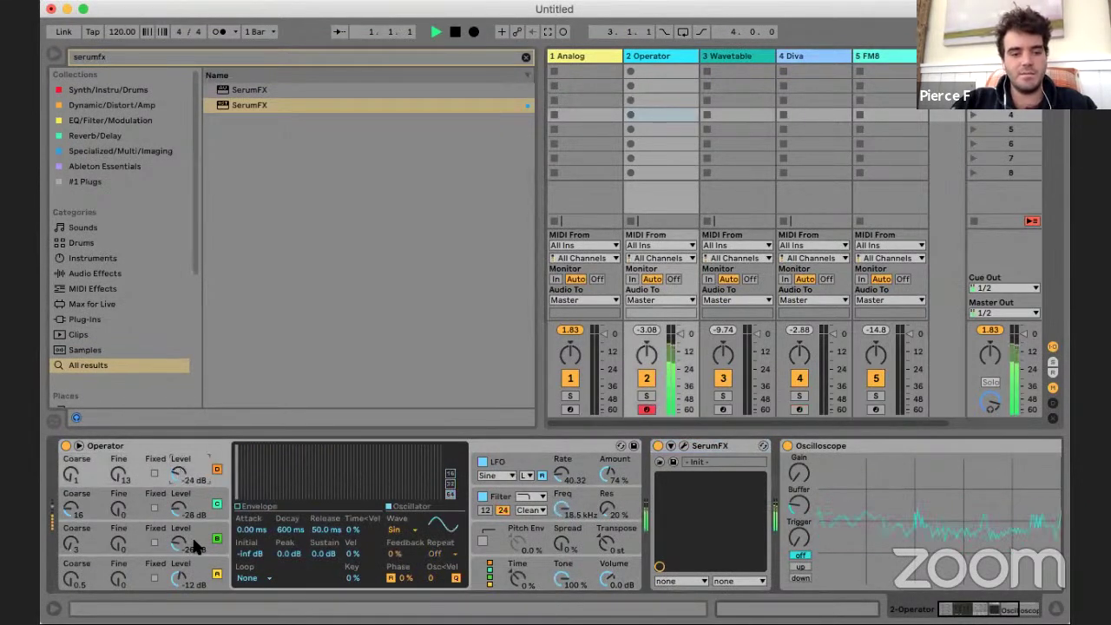
mouse_move(179, 543)
mouse_down()
mouse_move(179, 558)
mouse_move(176, 525)
mouse_up()
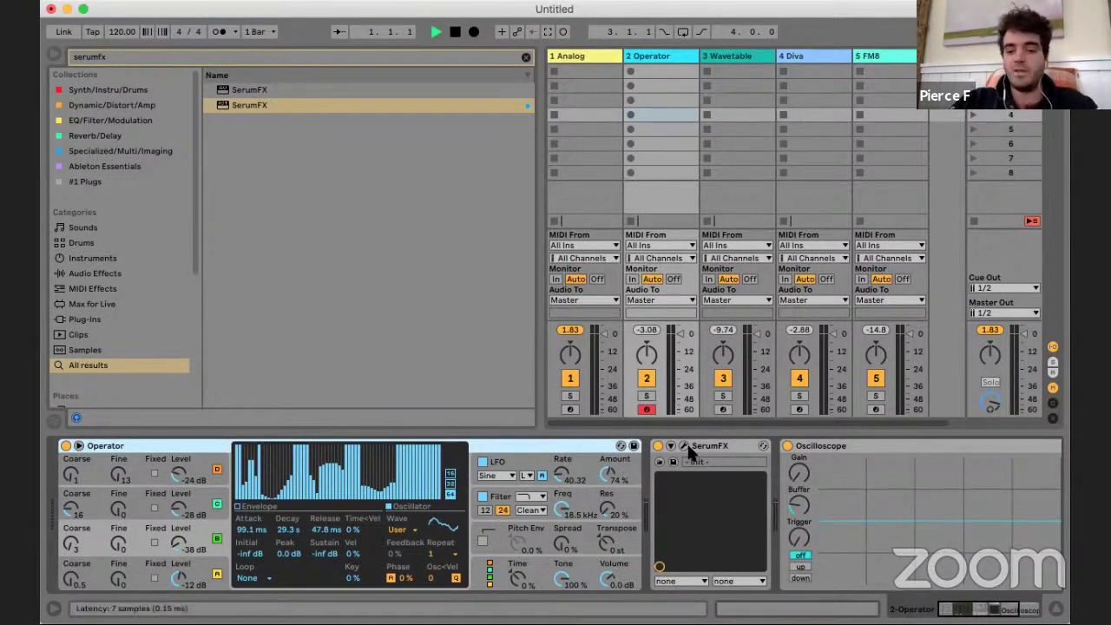
- Bypass SerumFX on the Operator track and re-enable it to compare the sound with and without effects
click(711, 450)
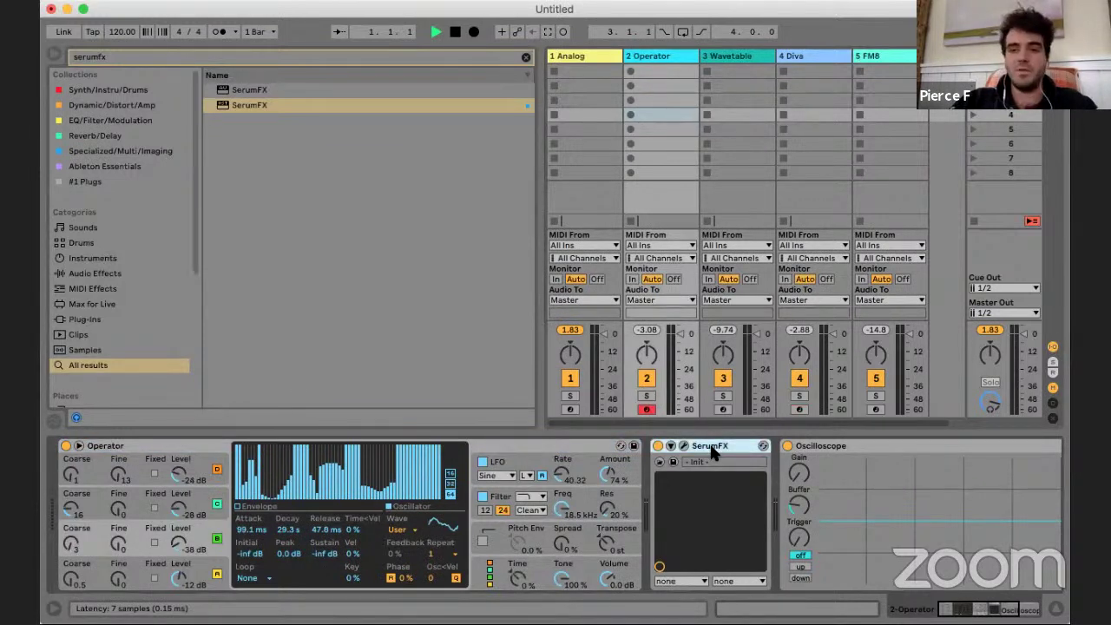
click(657, 445)
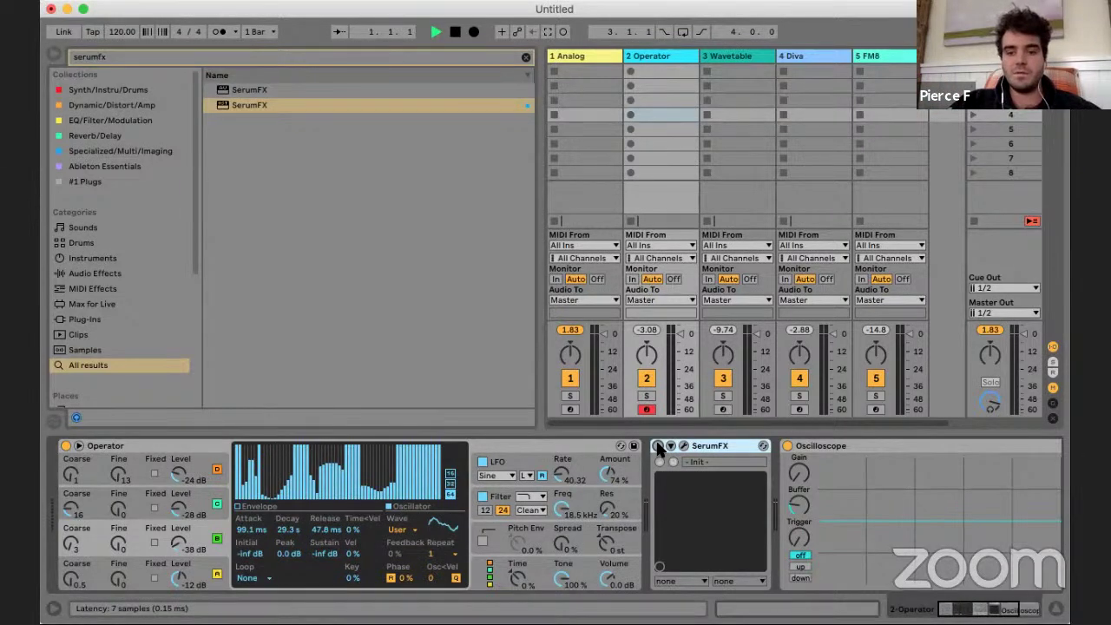
scroll(658, 446, right, 3)
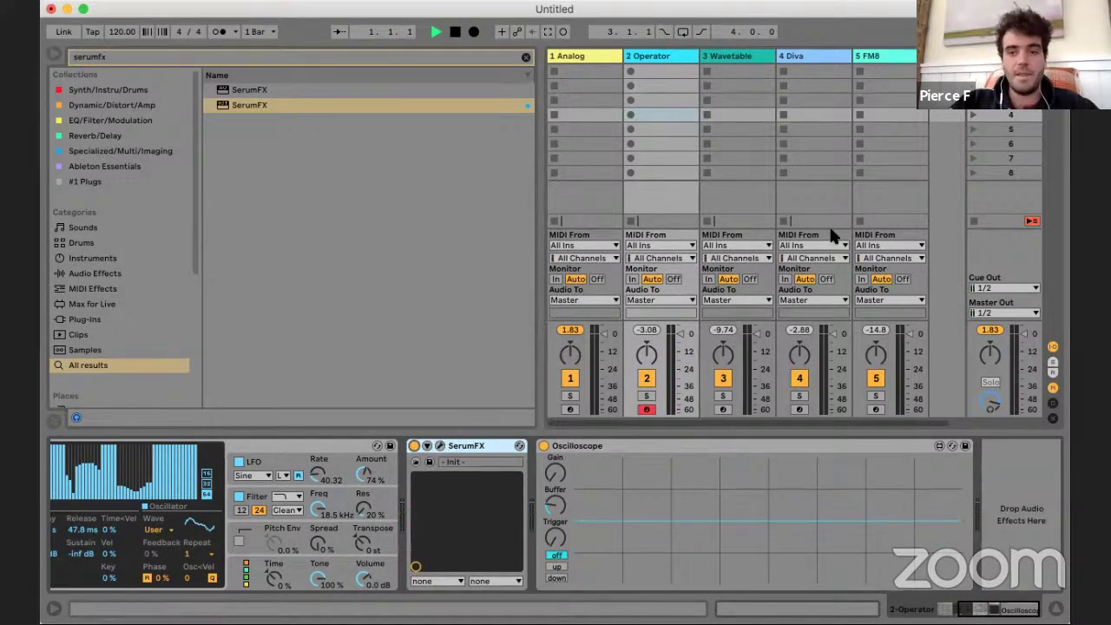
- Create an empty MIDI clip in the FM8 track's first slot, look through its lower note range and lower the computer keyboard's octave
scroll(832, 233, right, 1)
double_click(869, 71)
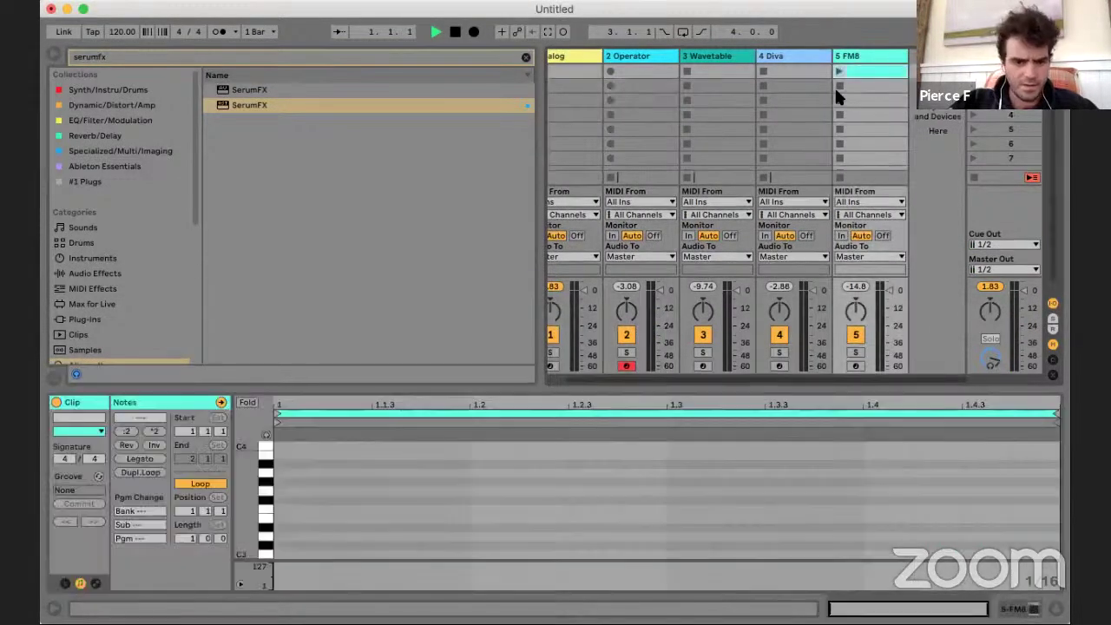
scroll(301, 514, down, 10)
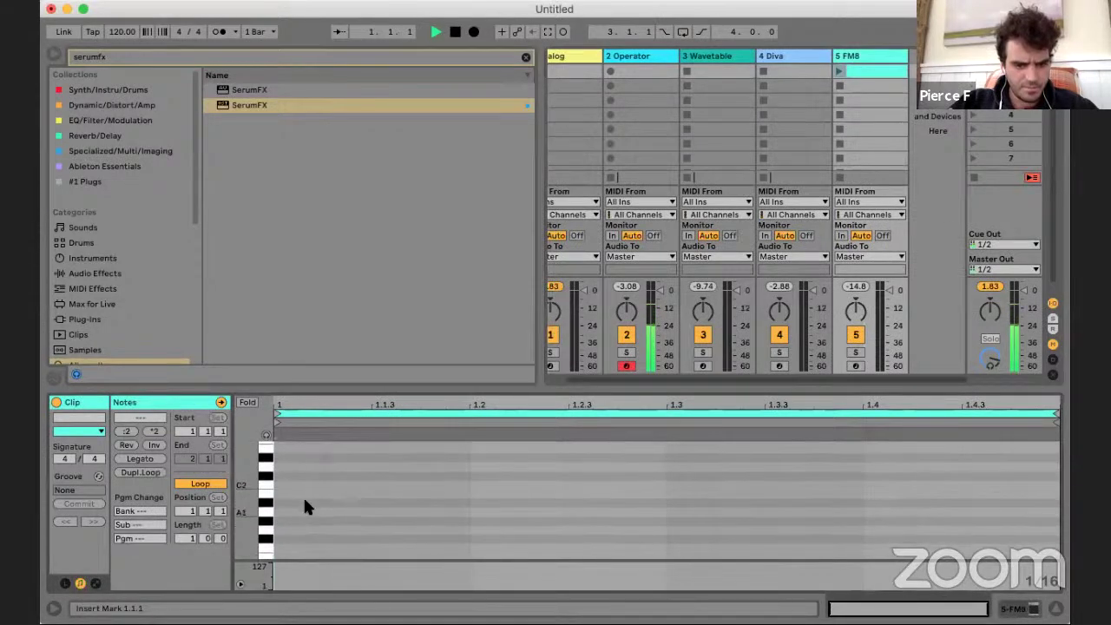
scroll(304, 502, up, 9)
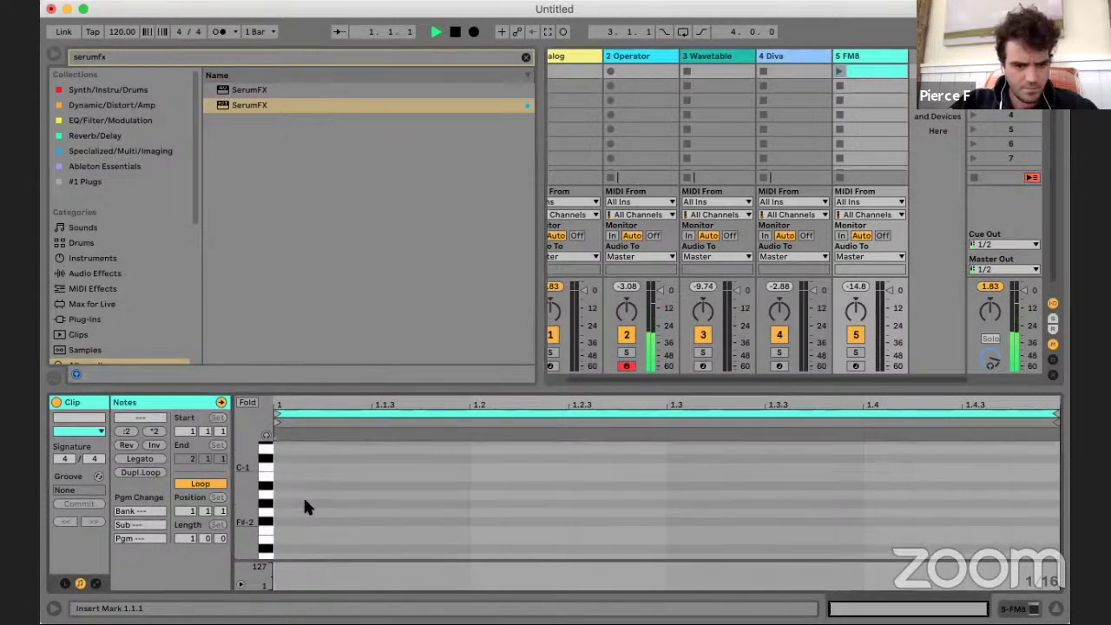
scroll(303, 503, down, 7)
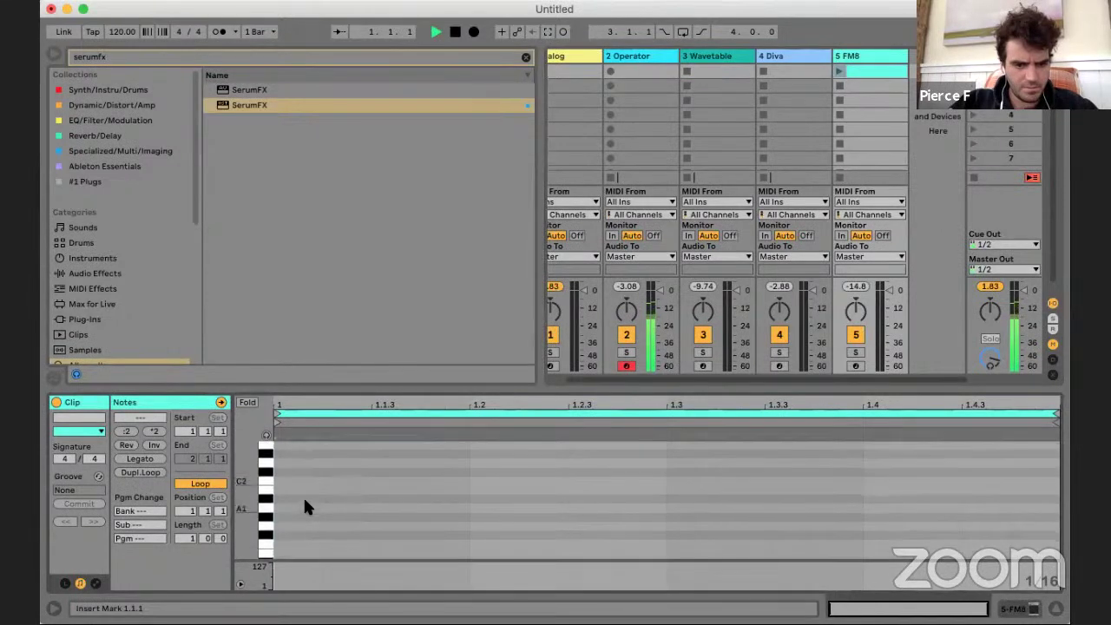
key(z)
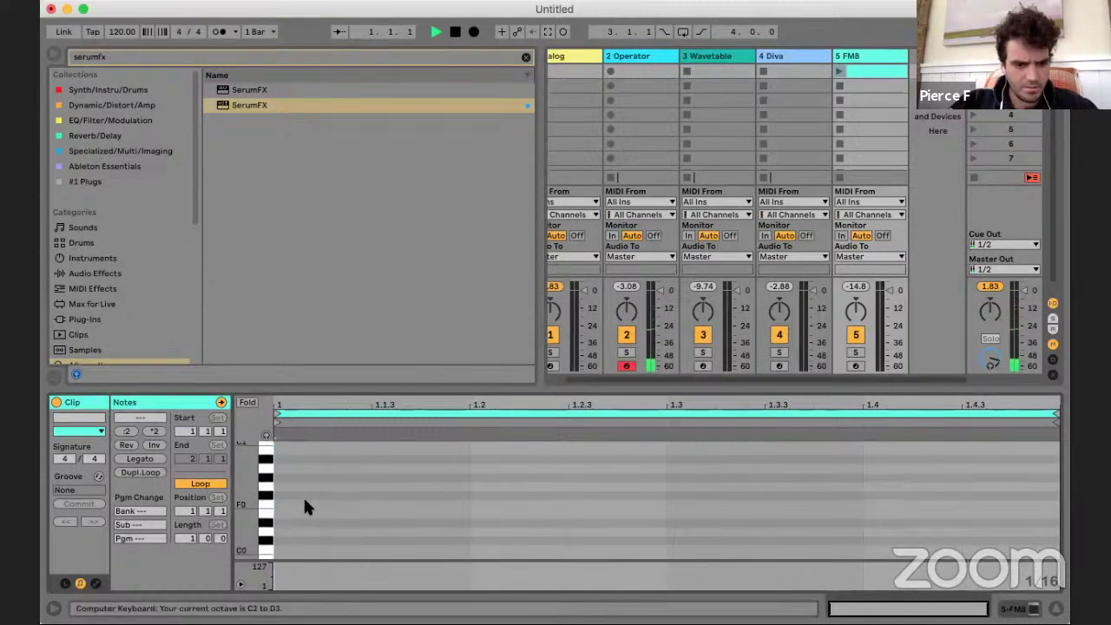
- Add five sixteenth-note C1 notes to the FM8 clip at 1, 1.1.4, 1.2.3, 1.3 and 1.3.4
scroll(303, 497, up, 4)
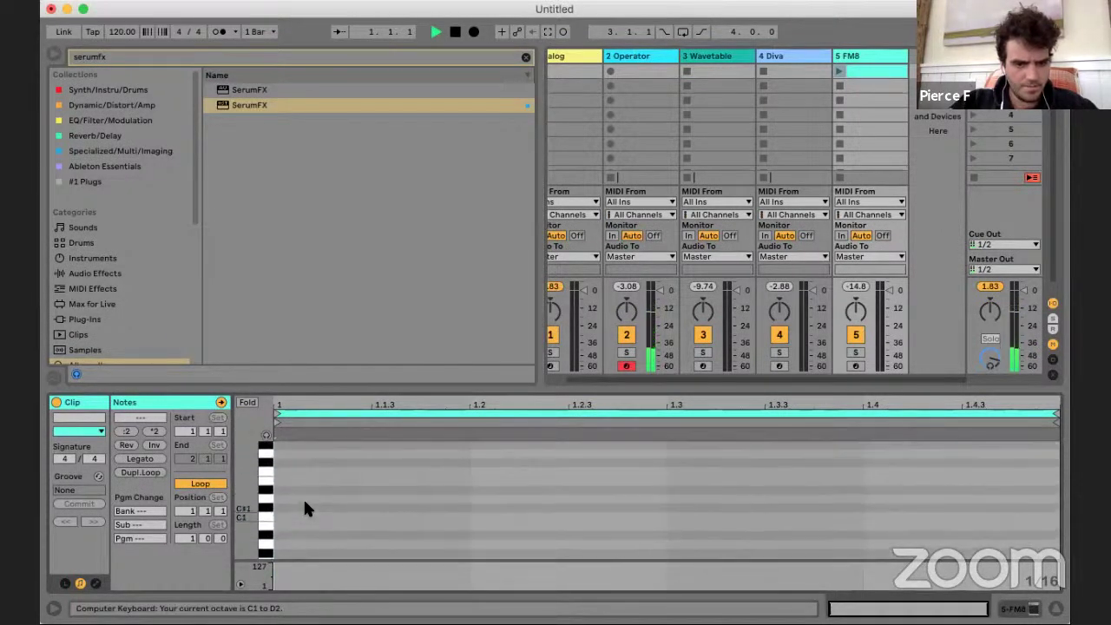
double_click(296, 515)
drag(297, 515, 568, 516)
click(575, 518)
click(687, 519)
drag(786, 518, 847, 519)
click(703, 232)
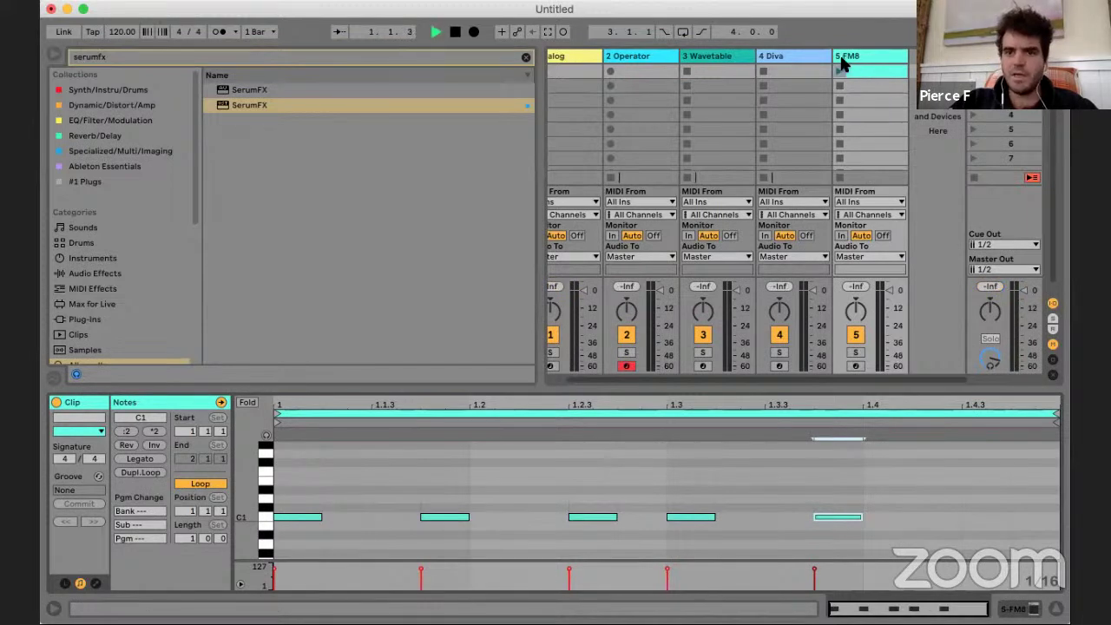
- Move the clip from the FM8 track to Operator's first slot, launch it, and stop playback
drag(863, 76, 656, 71)
click(626, 71)
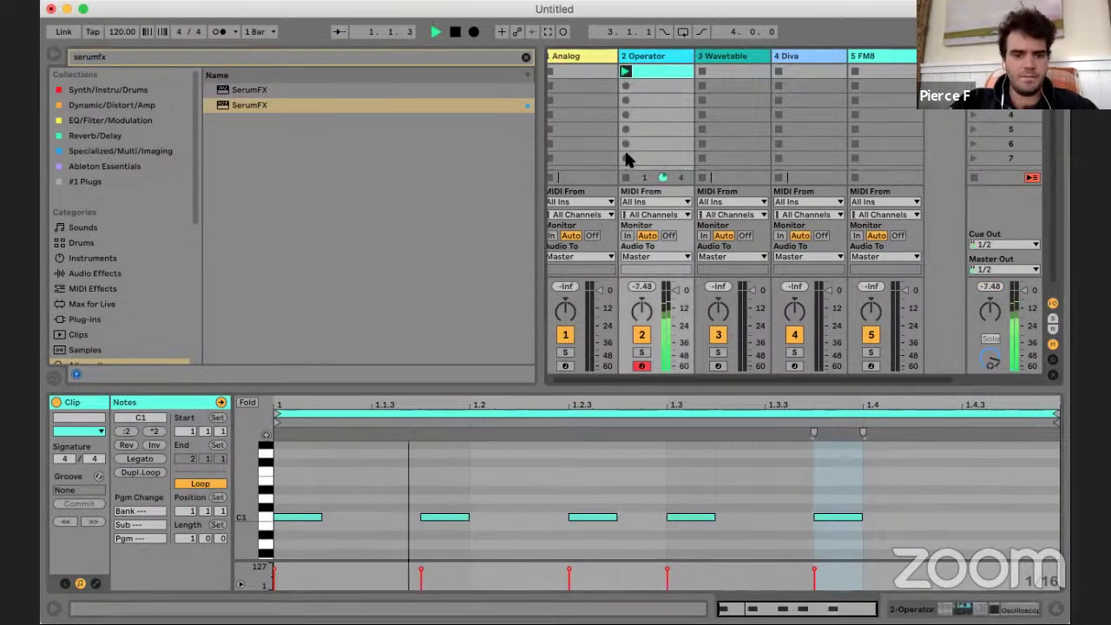
key(space)
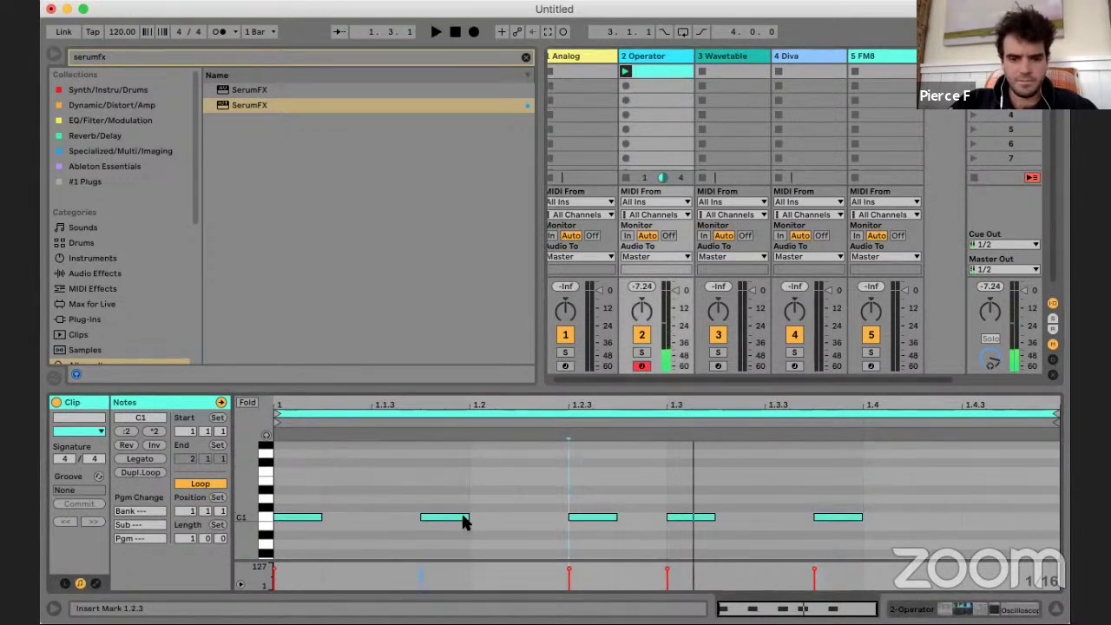
- Lengthen the clip's second and last notes to an eighth note each, and raise the last note an octave to C2
click(467, 517)
drag(468, 517, 519, 517)
key(space)
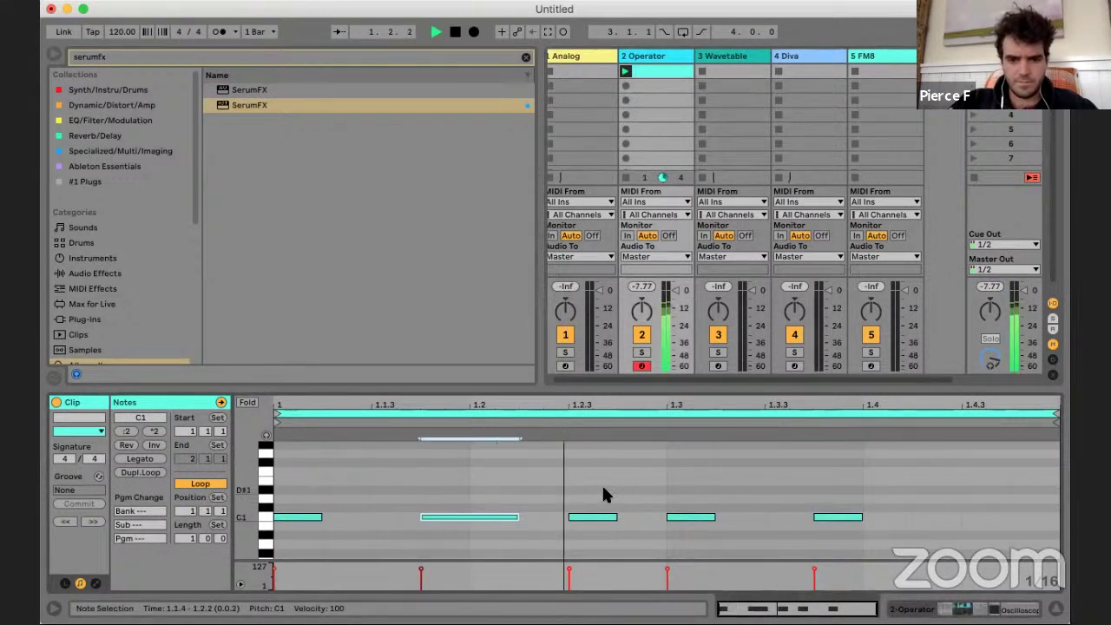
click(862, 519)
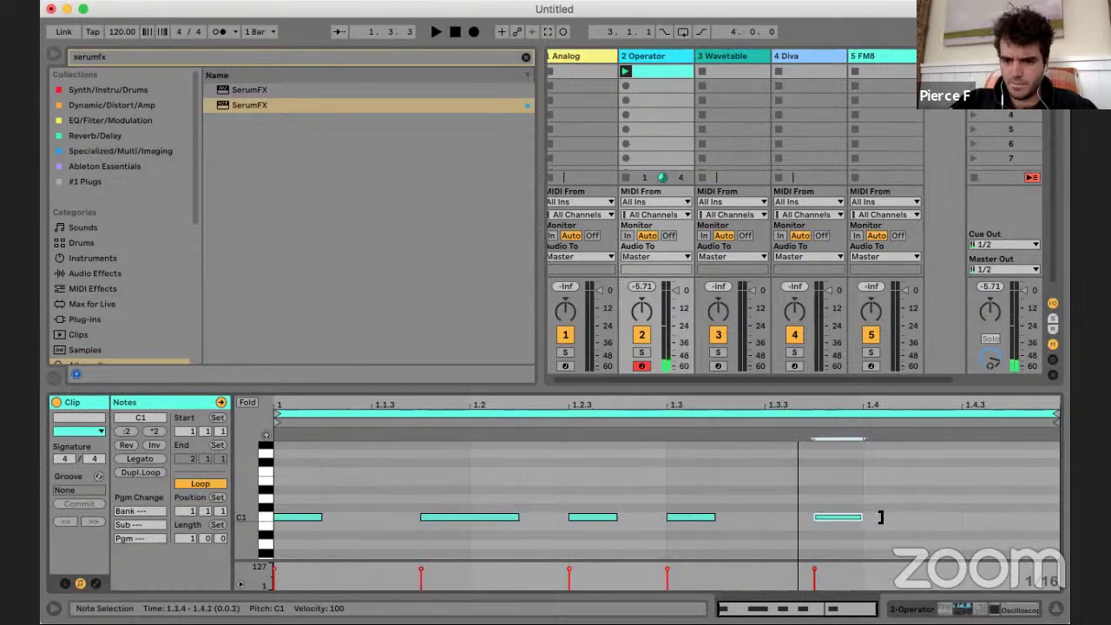
drag(862, 518, 907, 520)
key(shift+Up)
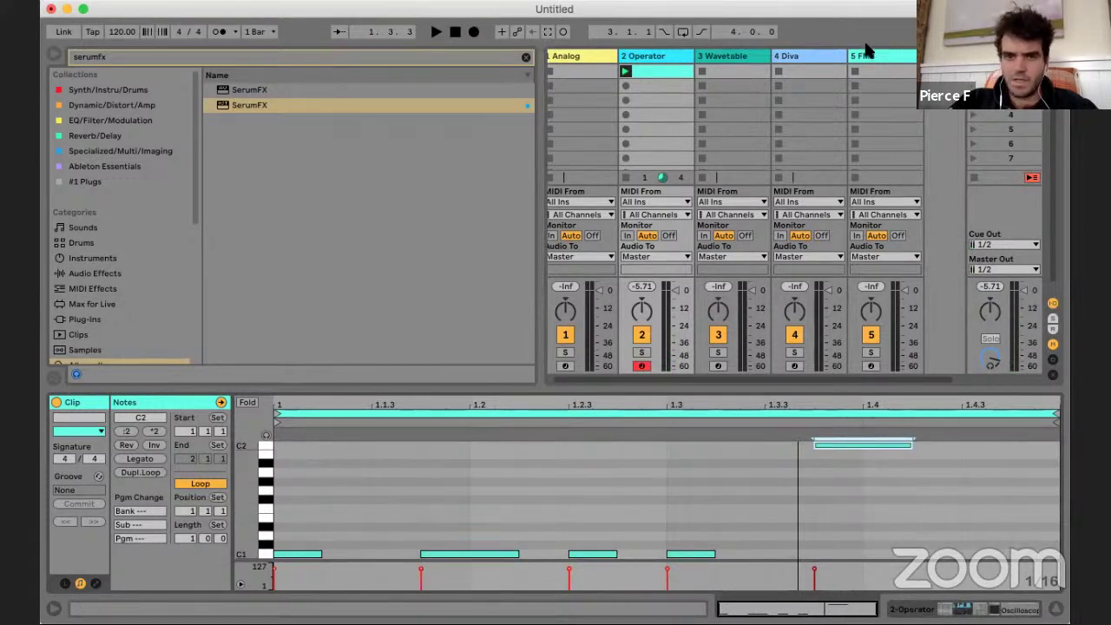
key(shift+Tab)
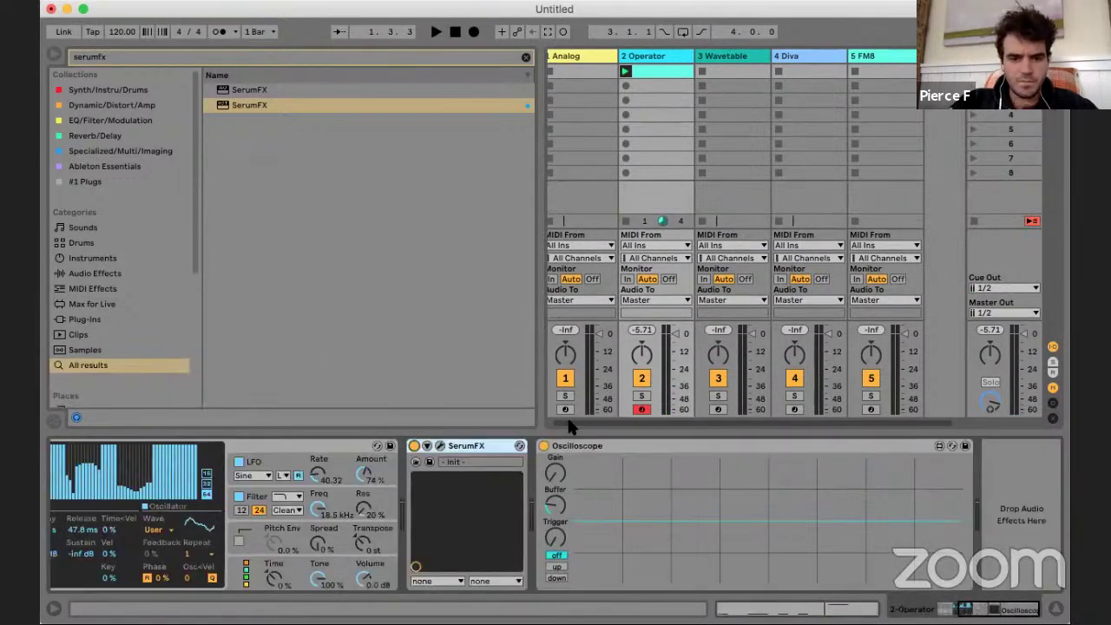
click(440, 446)
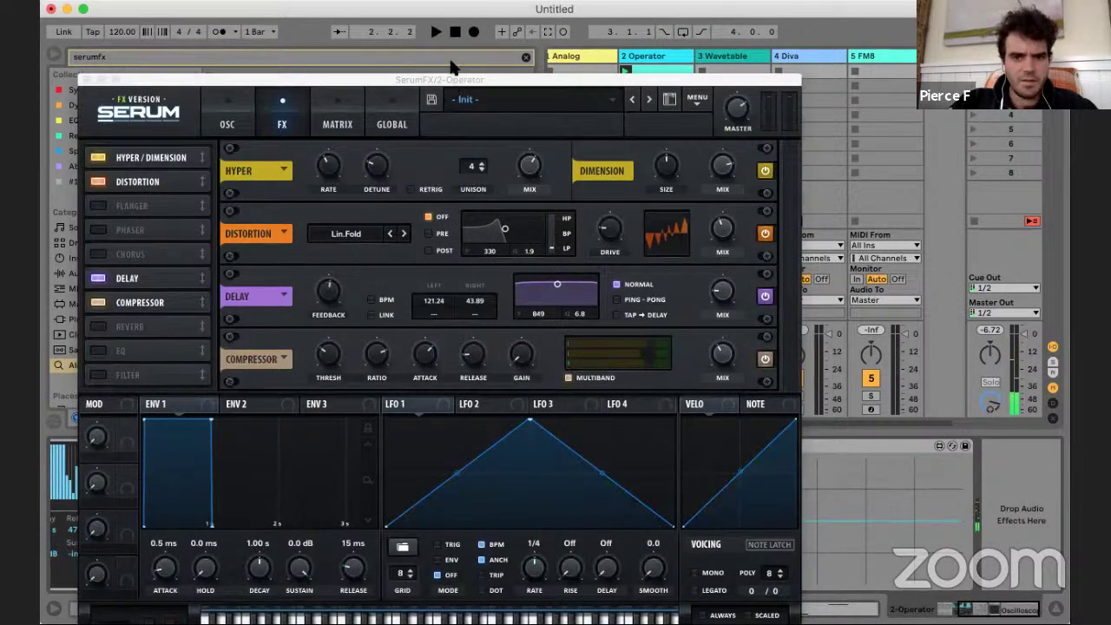
drag(452, 80, 447, 4)
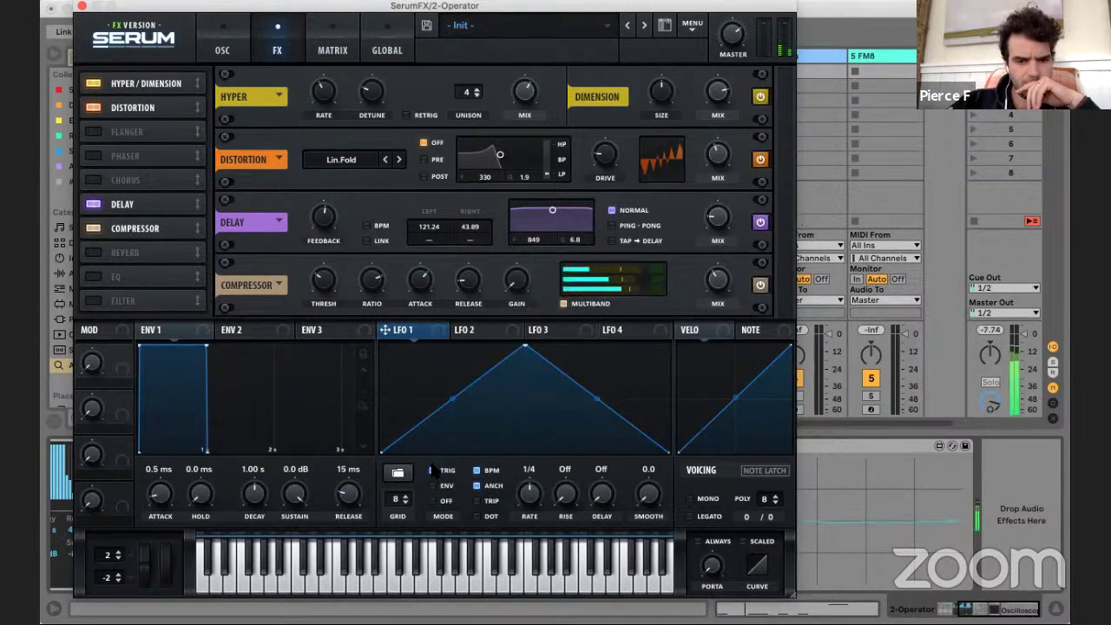
drag(442, 339, 721, 120)
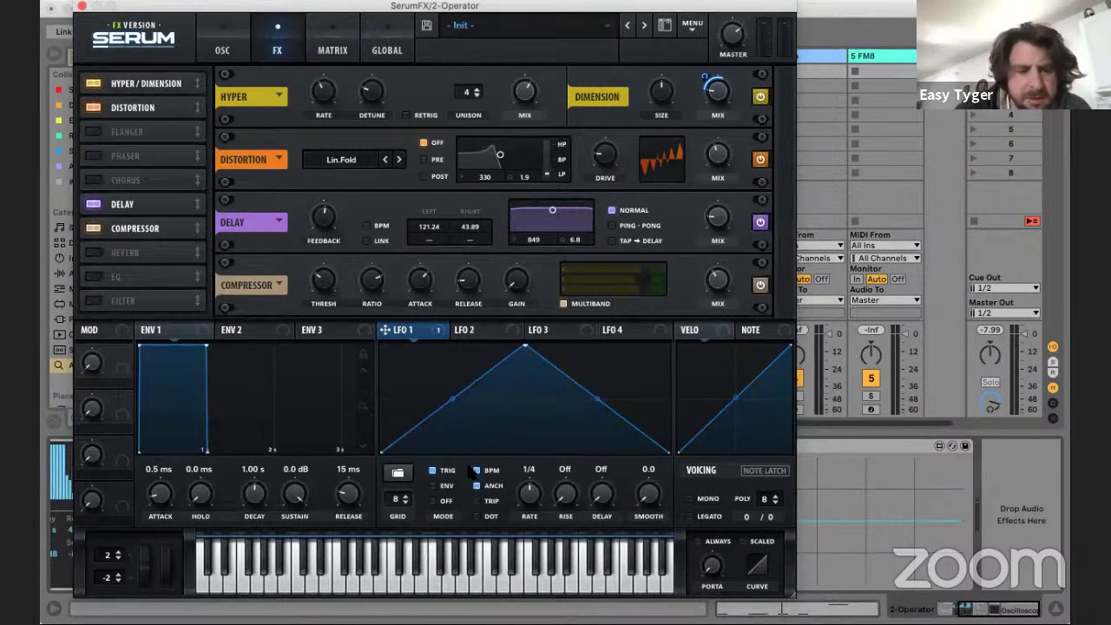
- Set LFO 1's mode to Off without BPM sync, check its assignment in the modulation matrix, and close SerumFX
click(432, 501)
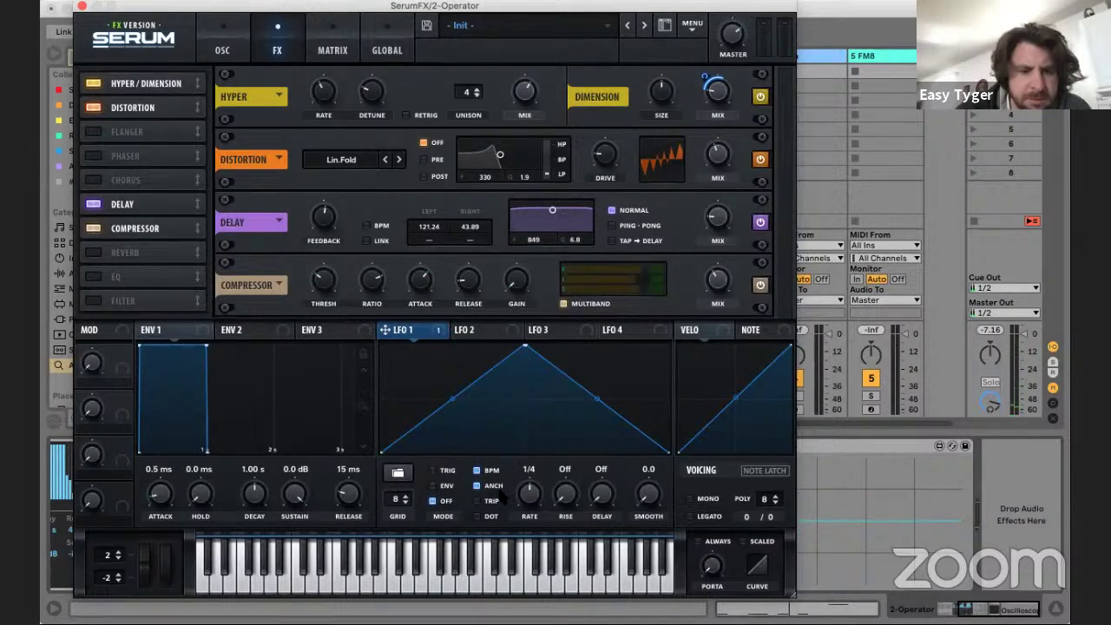
click(477, 469)
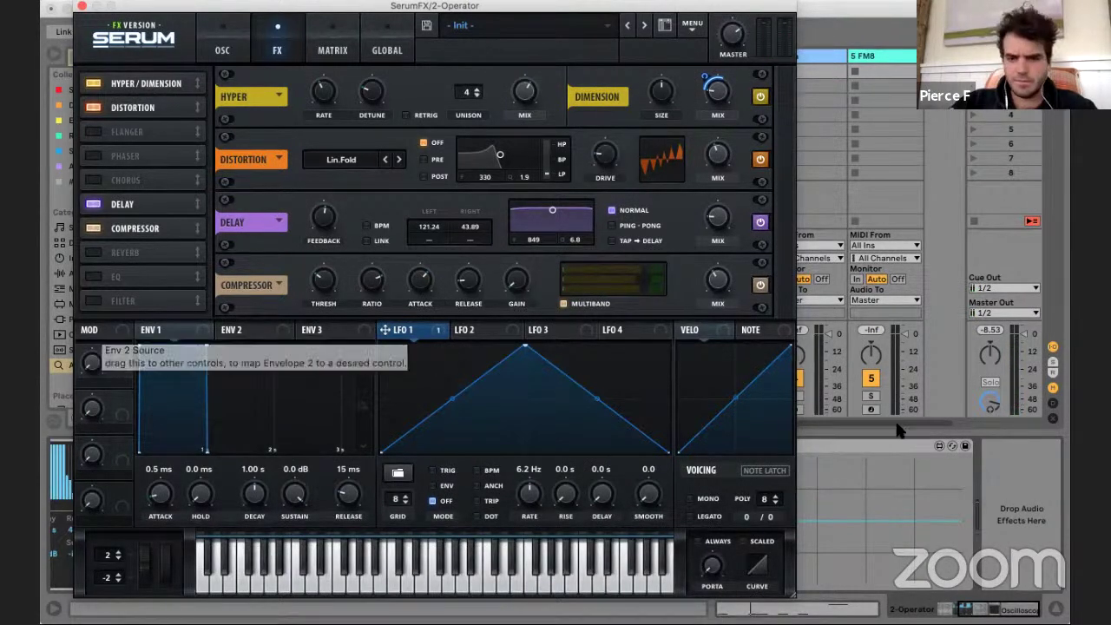
click(317, 45)
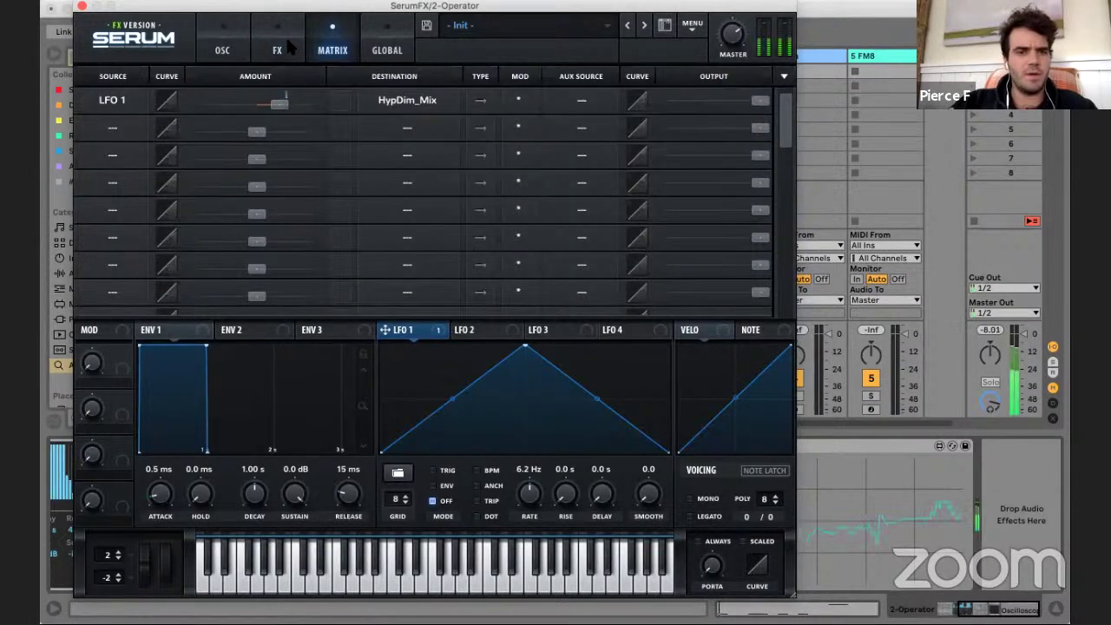
click(279, 34)
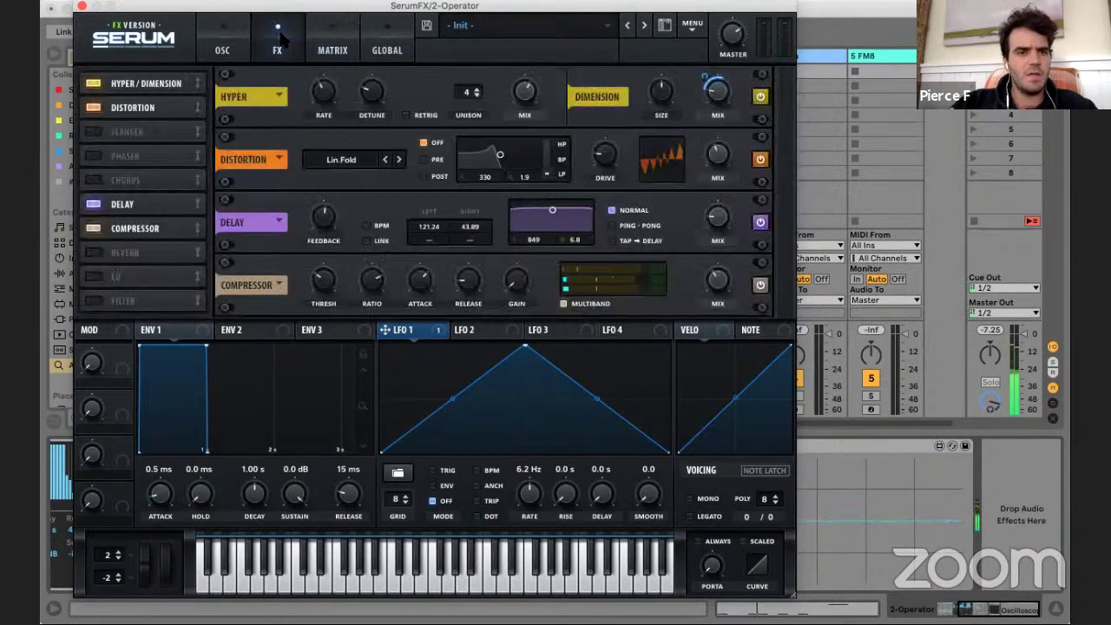
click(81, 7)
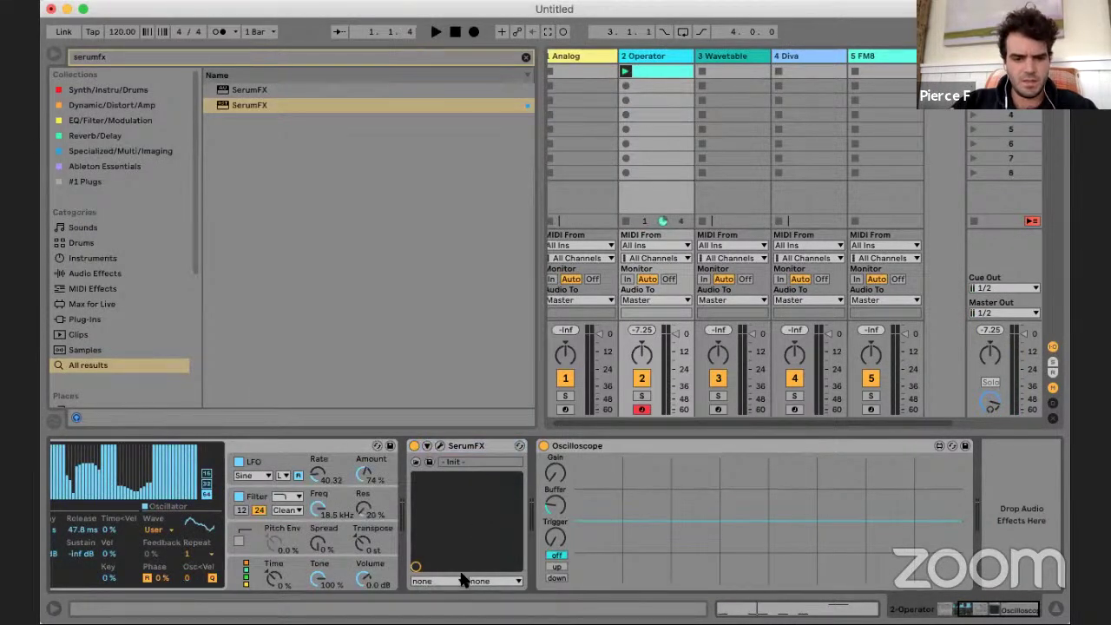
- Reopen SerumFX, shift the peak of LFO 1's triangle shape earlier, and close the plug-in window
click(426, 445)
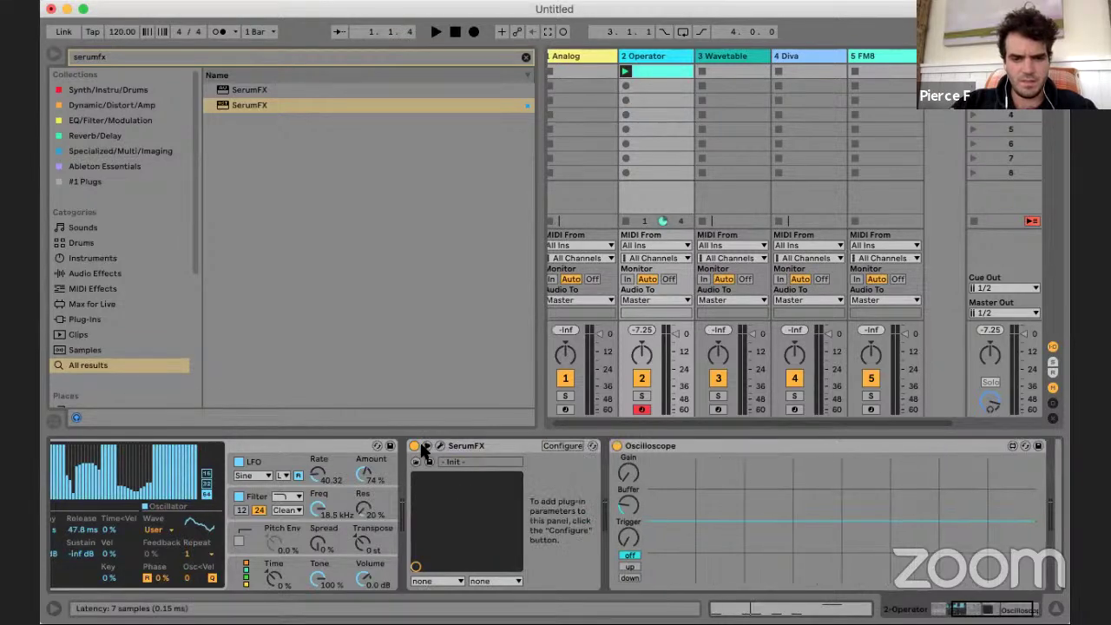
click(439, 447)
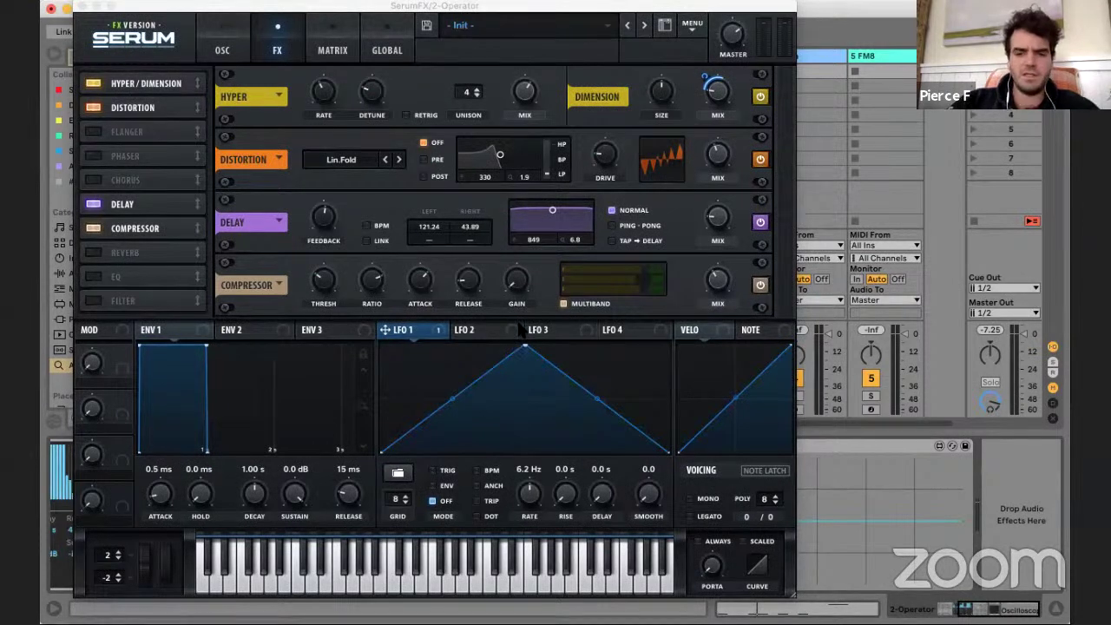
drag(490, 344, 477, 349)
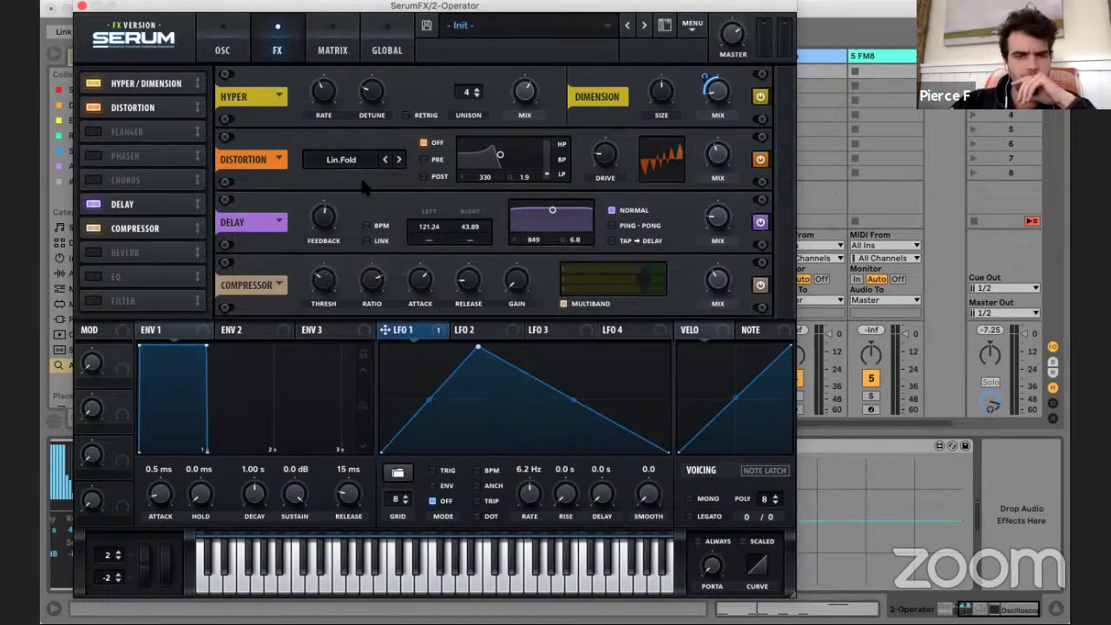
click(82, 7)
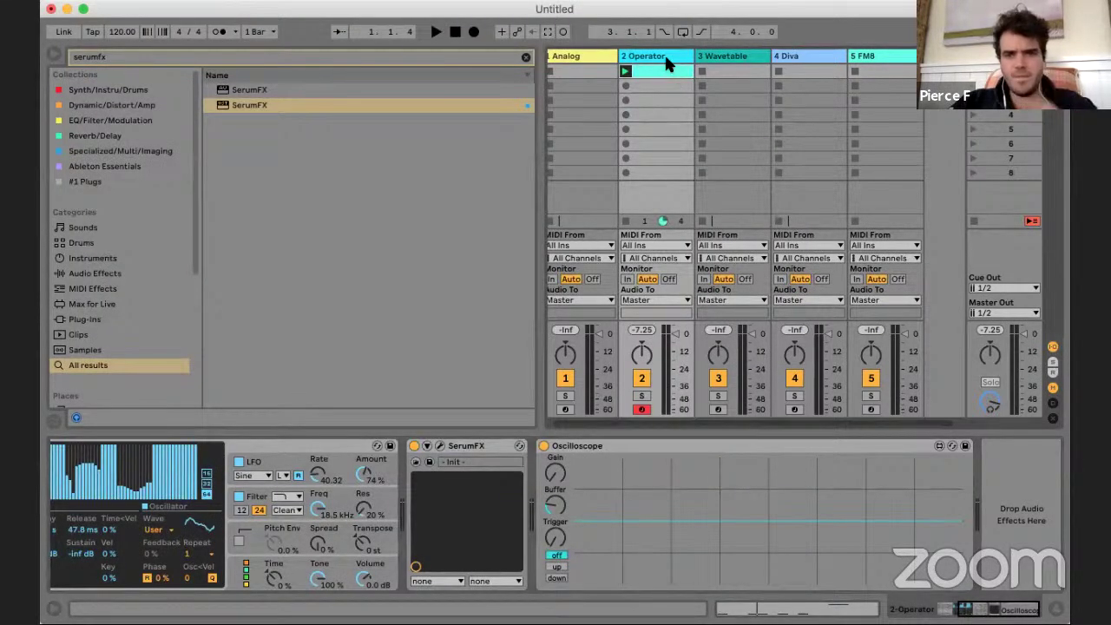
- Insert a new MIDI track after Operator and copy Operator's clip into its first slot
key(super+t)
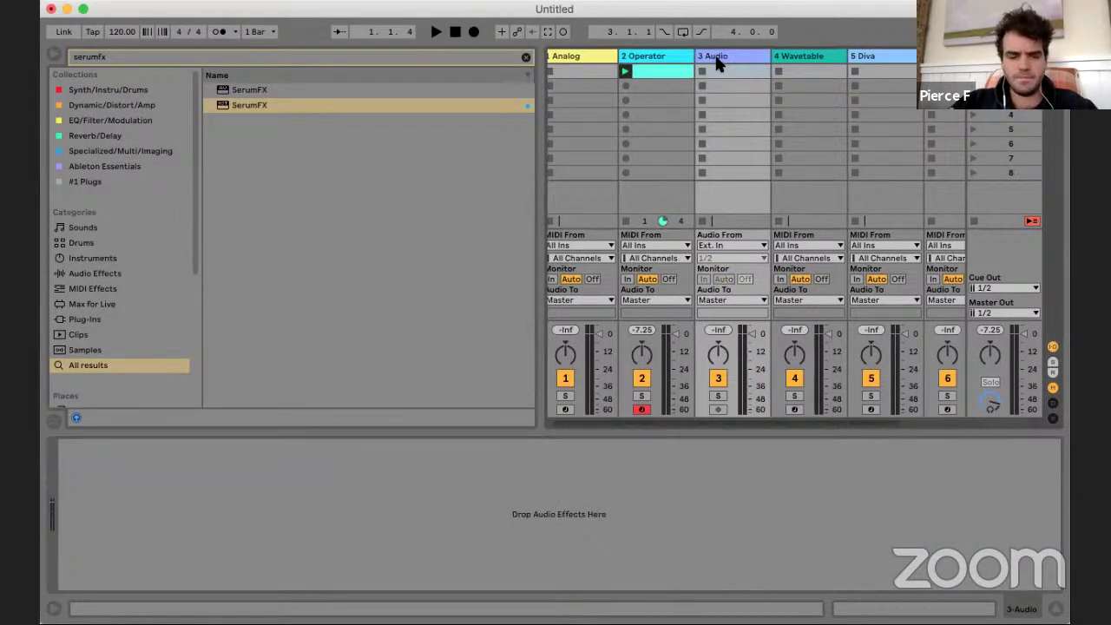
key(super+z)
key(super+shift+t)
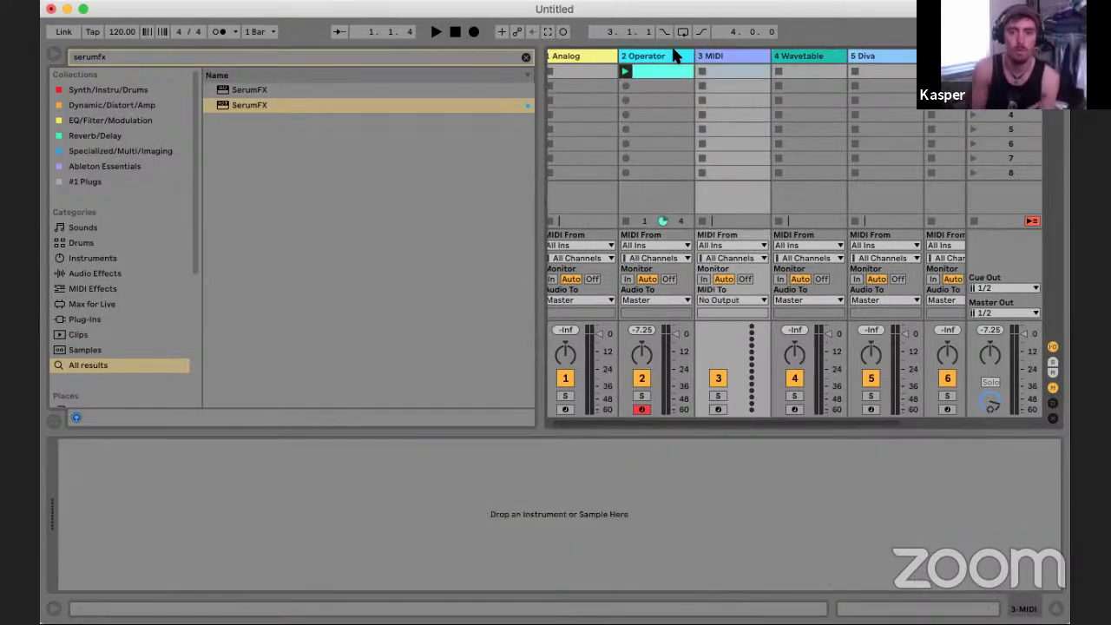
click(735, 52)
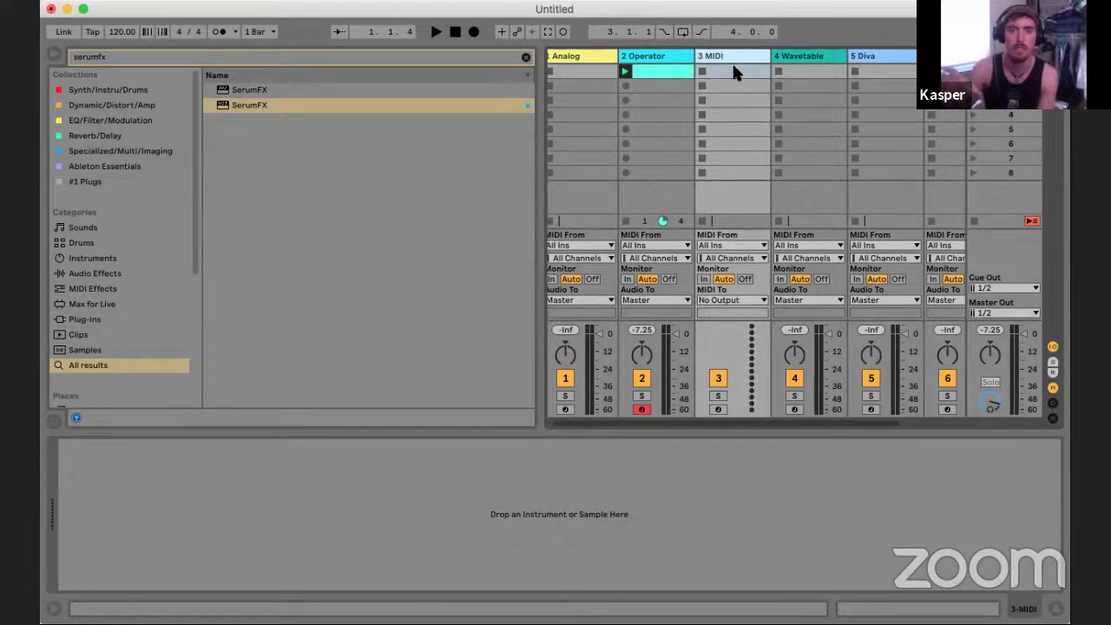
click(726, 73)
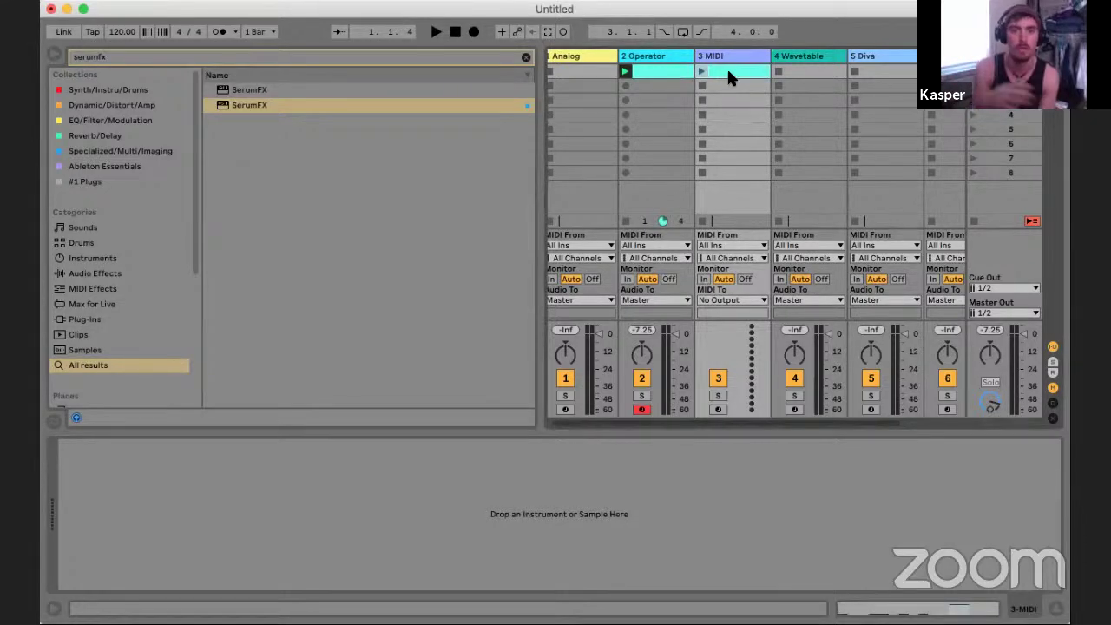
- Route the new MIDI track's output to 2-Operator with 1-SerumFX as its target
click(732, 299)
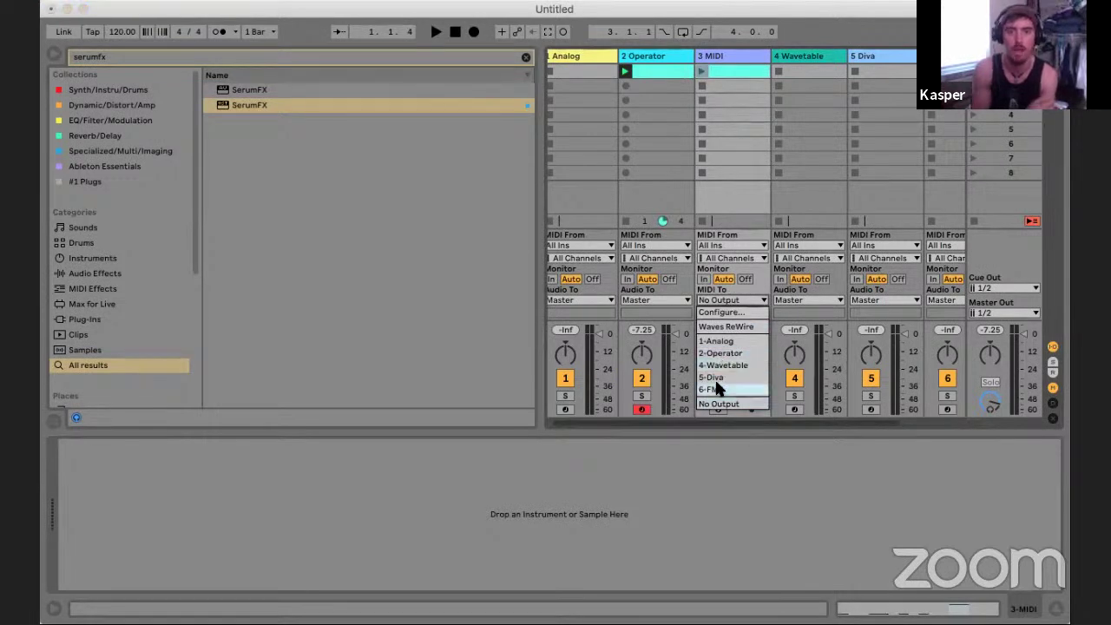
click(735, 354)
click(733, 313)
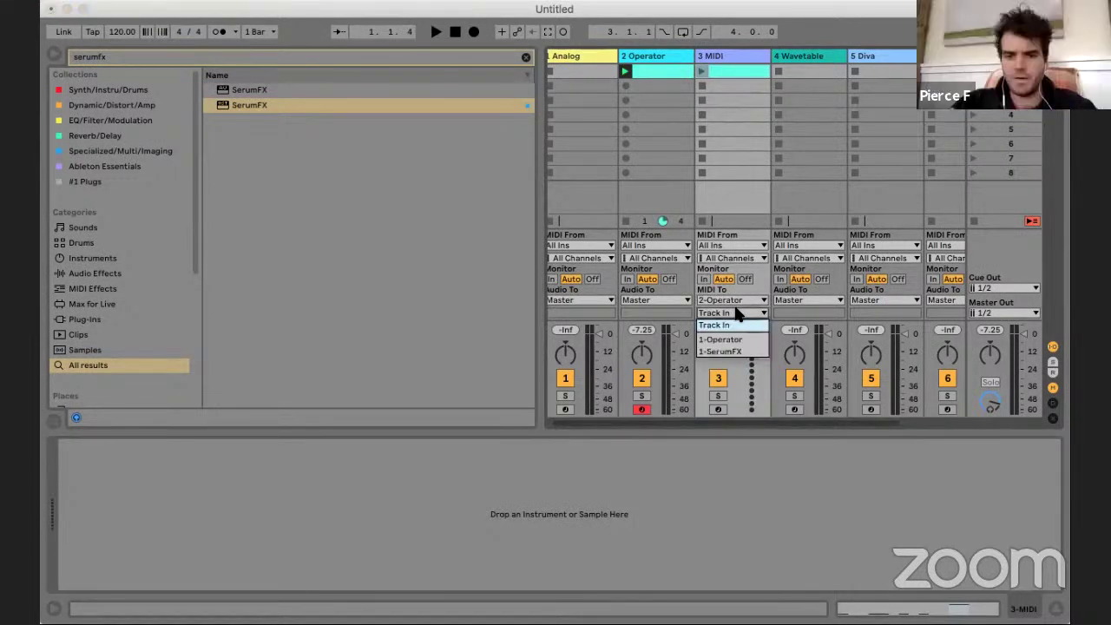
click(721, 353)
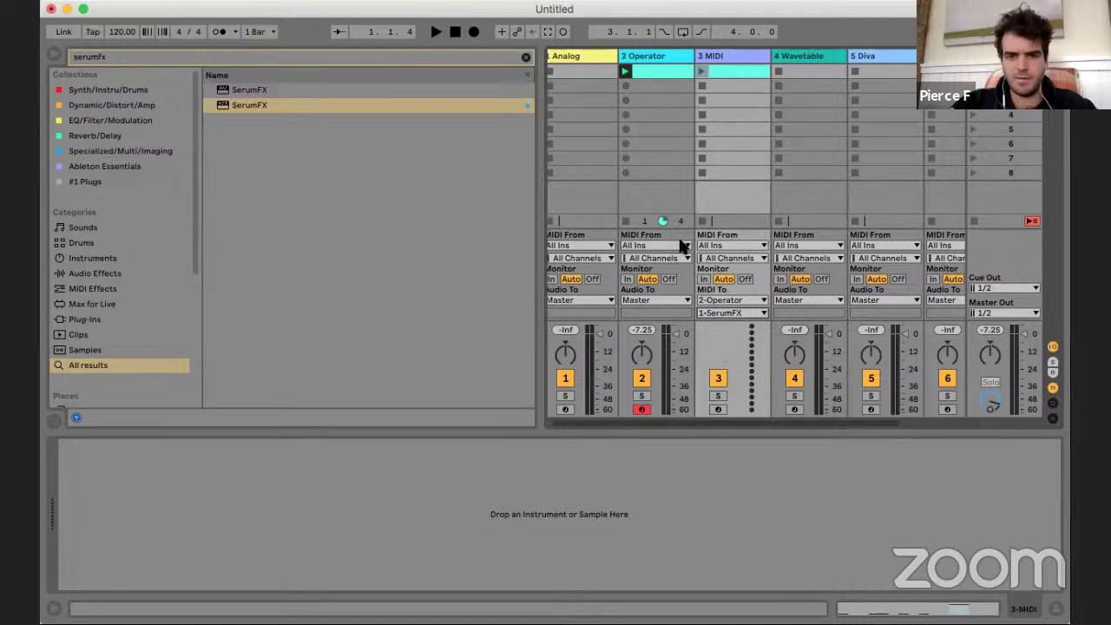
- Launch the new MIDI track's clip alongside Operator's clip and bring up Operator's SerumFX window
key(space)
click(646, 59)
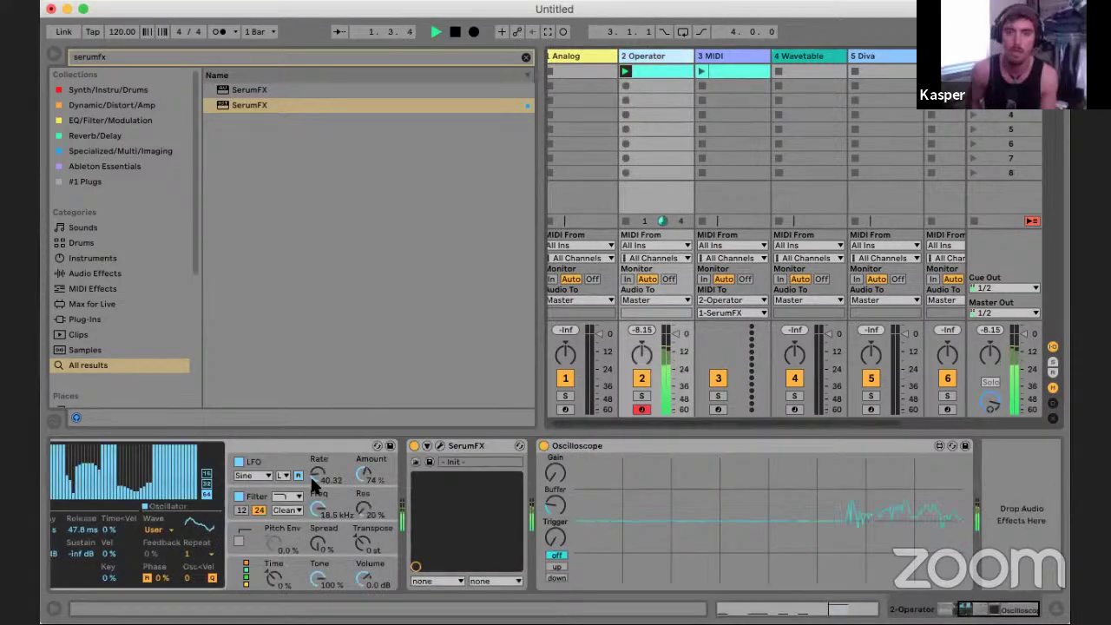
click(436, 436)
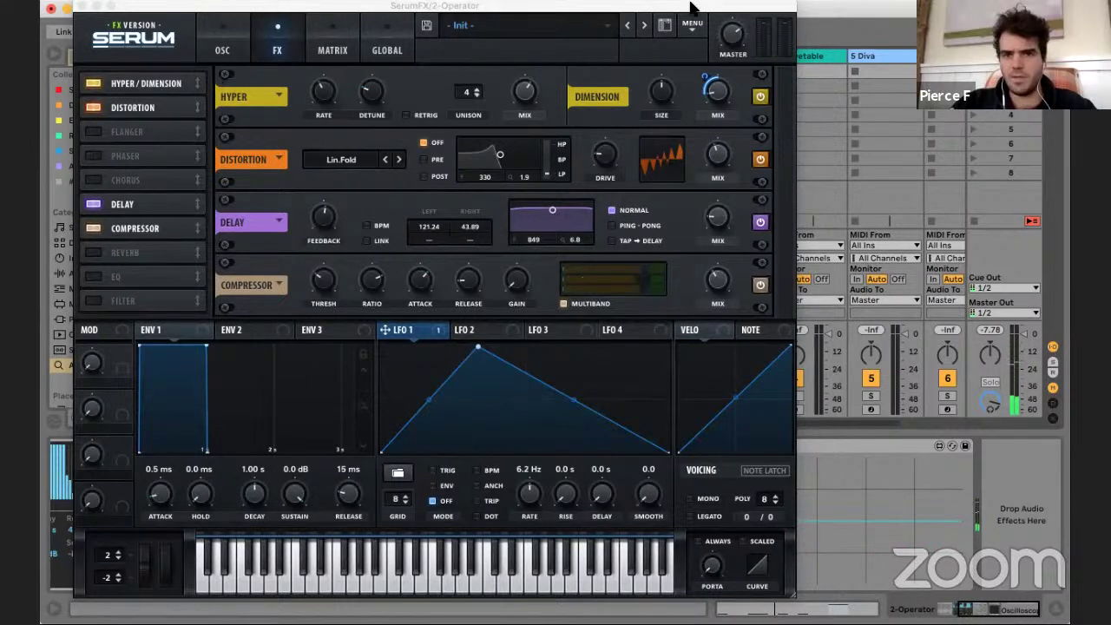
drag(696, 8, 609, 255)
click(702, 73)
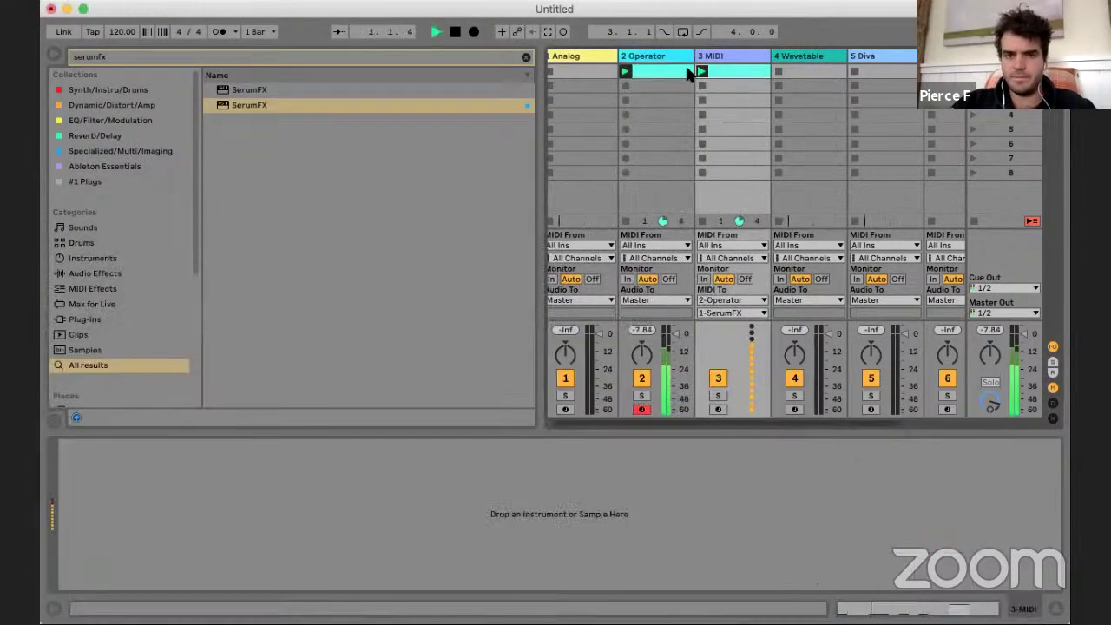
click(632, 93)
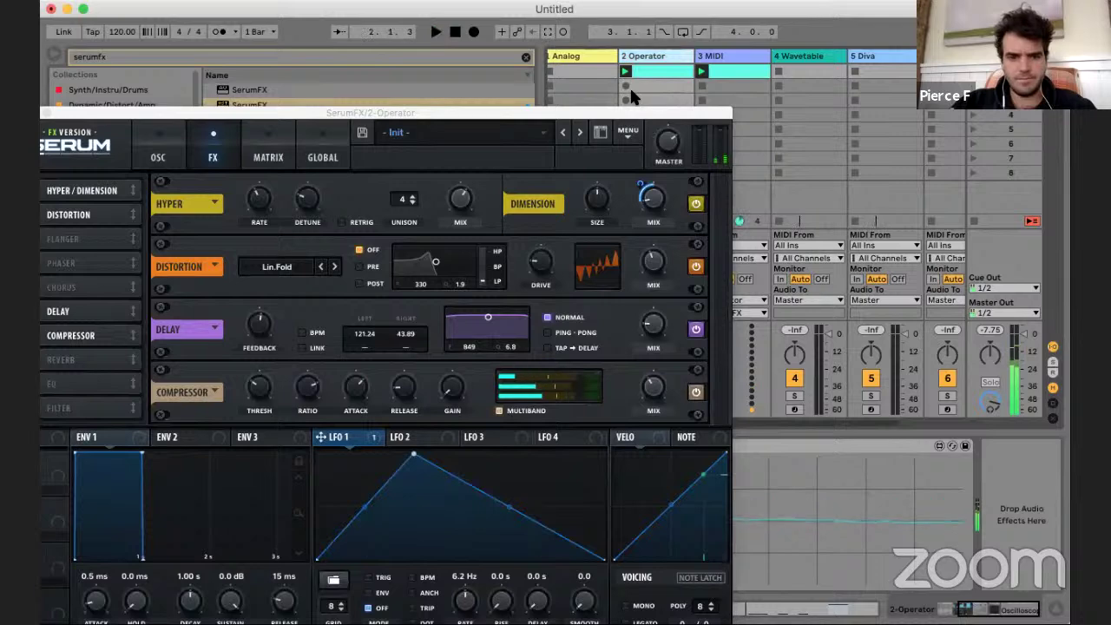
- Set LFO 1 to Trig mode with BPM sync and increase its modulation of the Dimension mix during playback
click(371, 578)
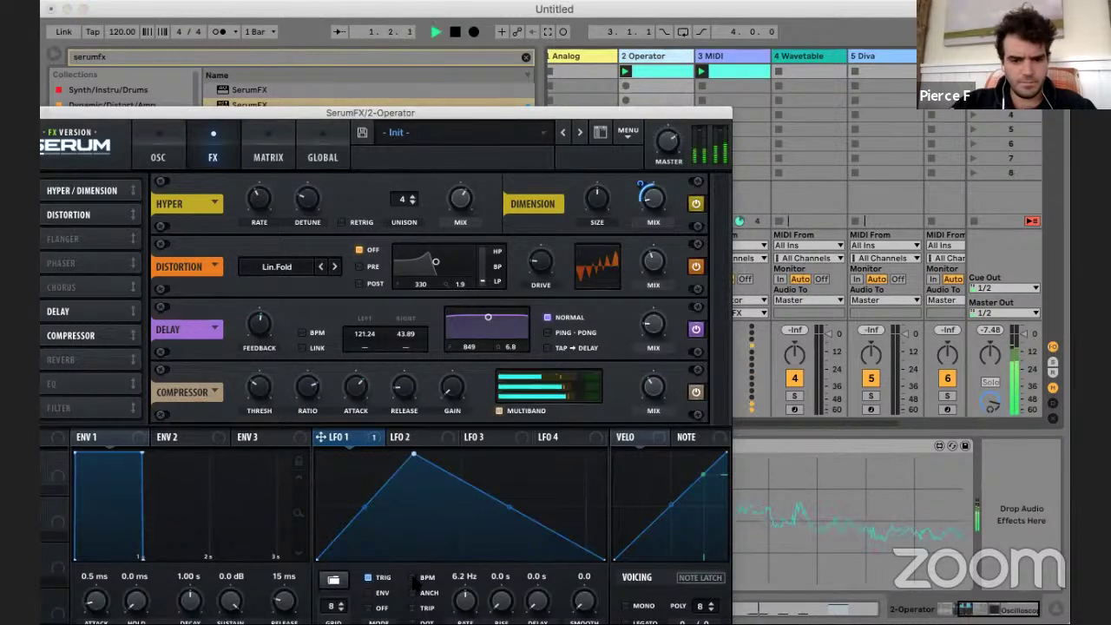
click(413, 577)
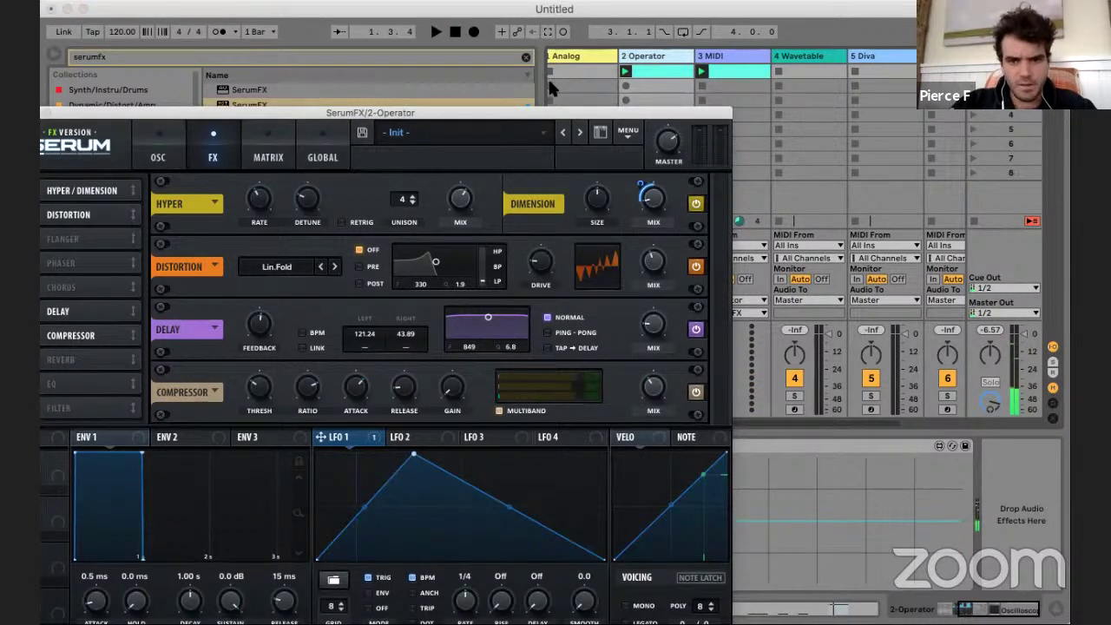
drag(371, 113, 549, 42)
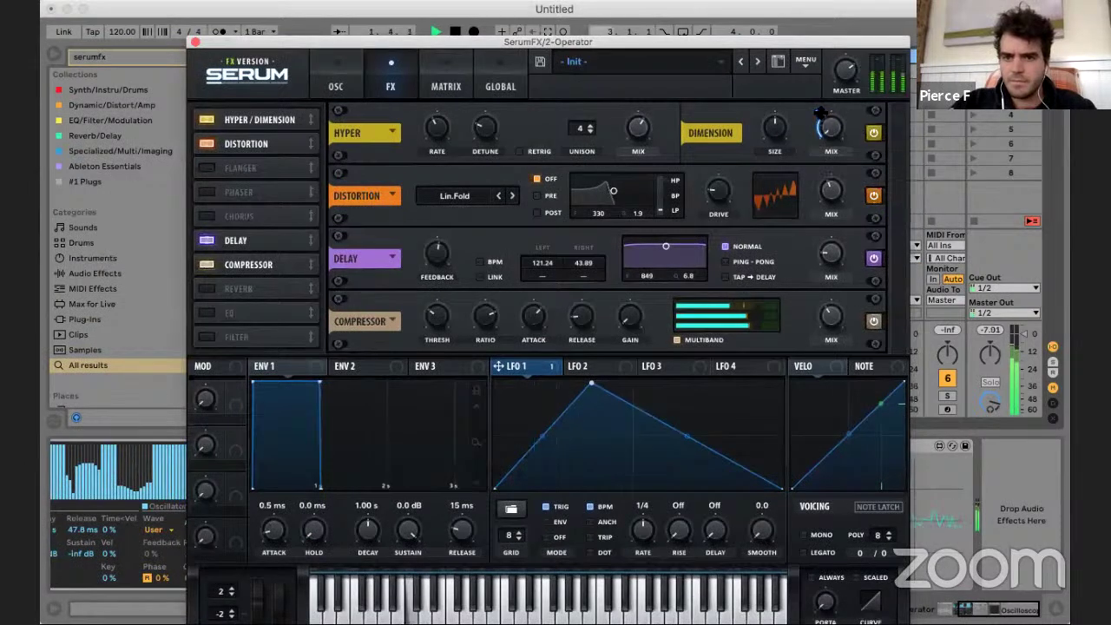
drag(817, 113, 817, 74)
drag(817, 113, 821, 59)
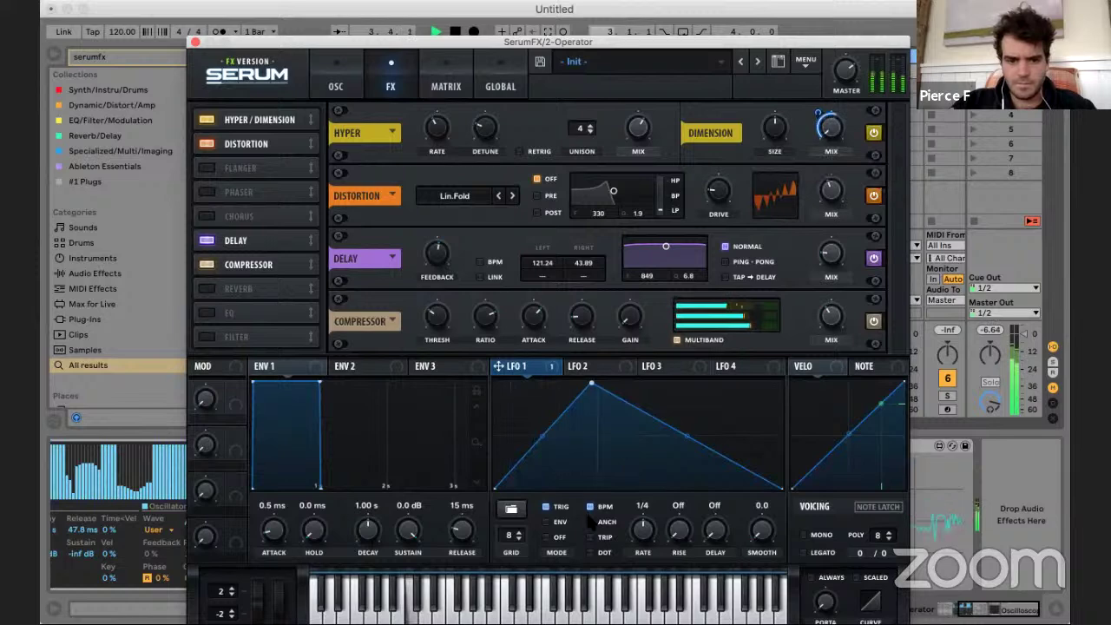
key(space)
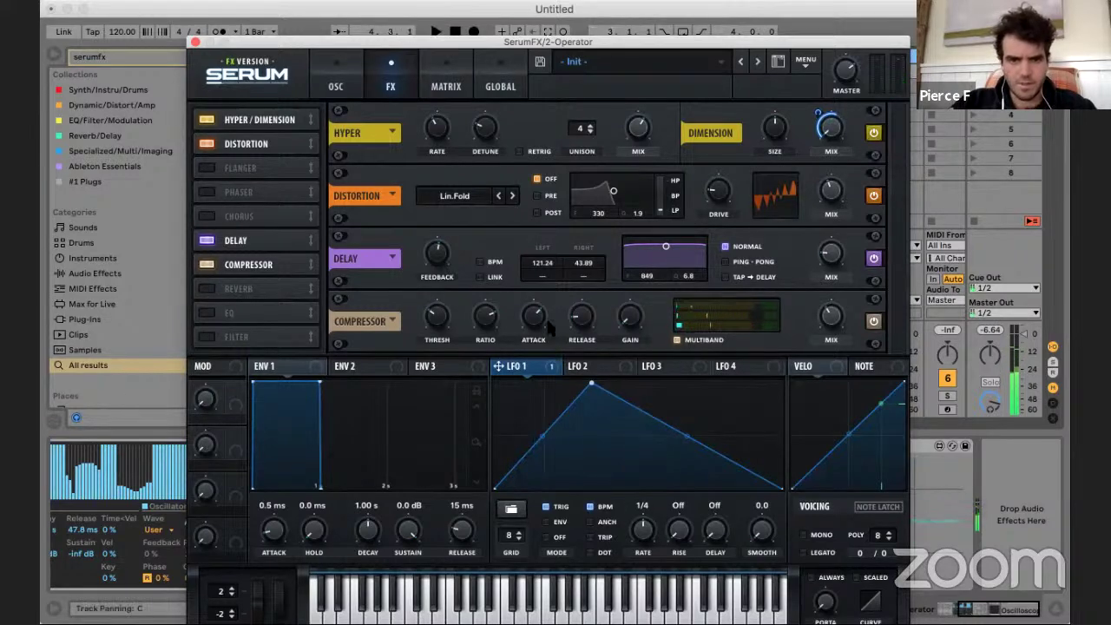
- Assign LFO 1 to the distortion drive and adjust the drive and its modulation while listening to the clip
drag(538, 365, 717, 191)
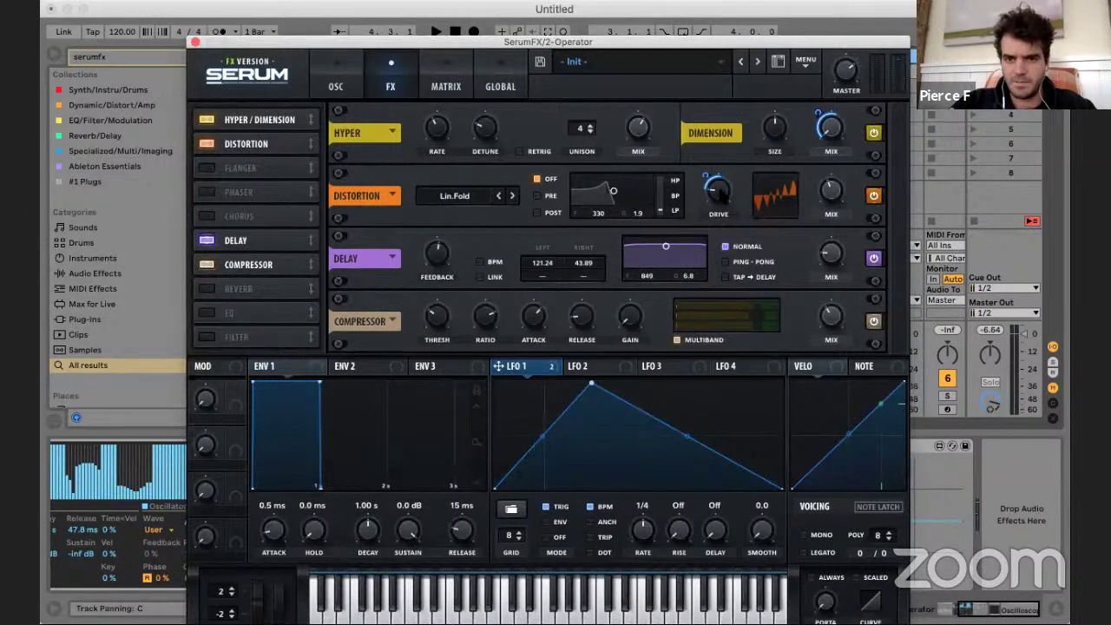
key(space)
key(space)
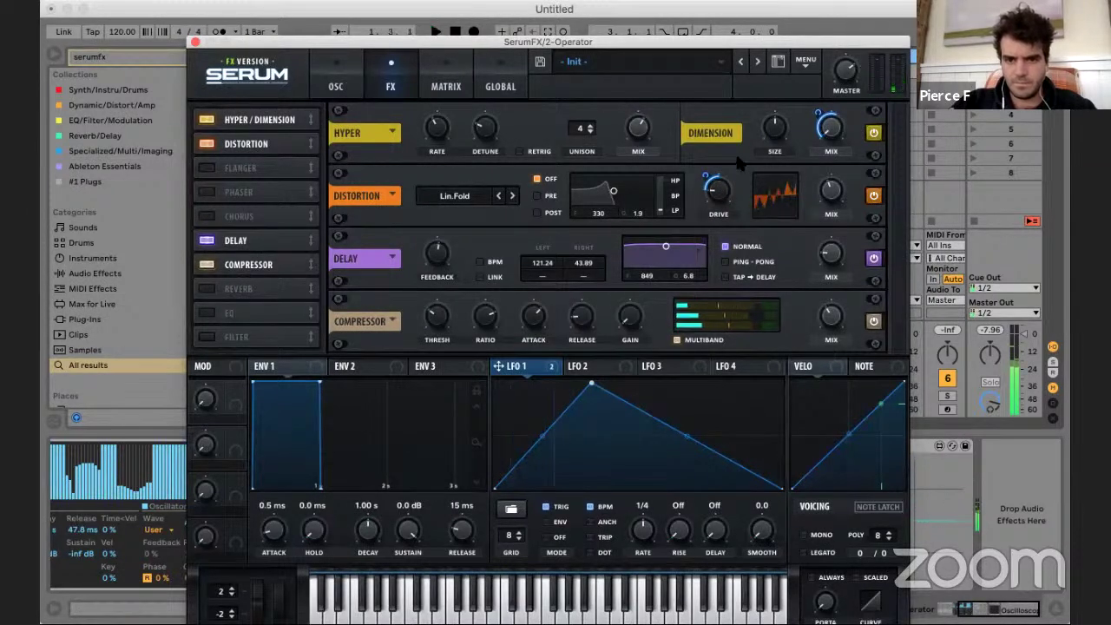
drag(704, 177, 726, 198)
key(space)
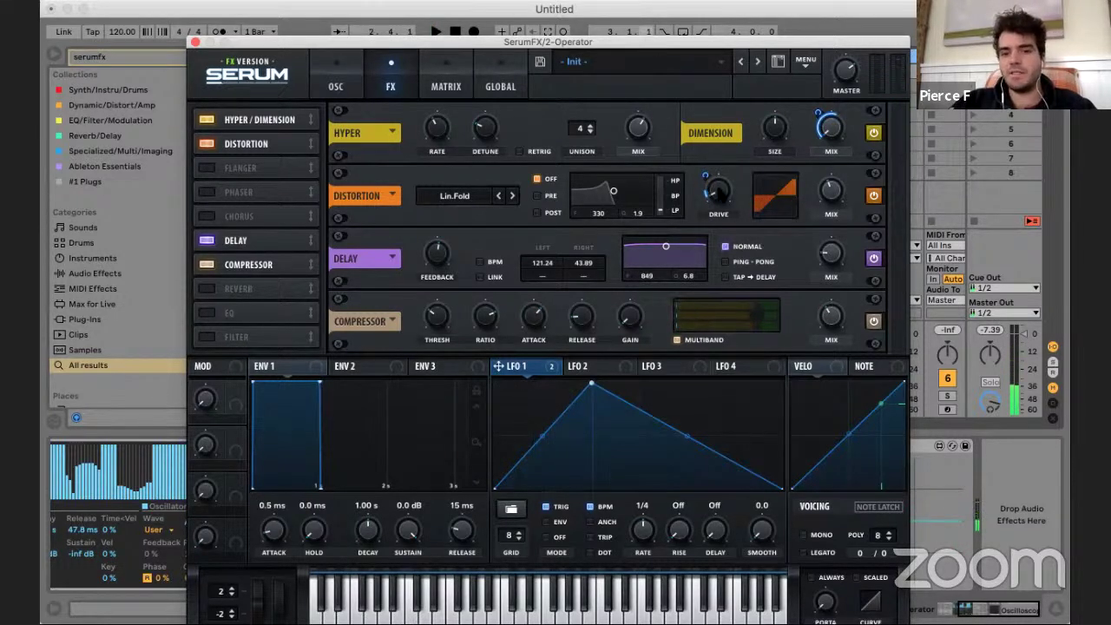
- Reshape LFO 1 by moving its peak earlier, bowing the rise outward and giving the fall a gentle inward curve
drag(591, 383, 568, 384)
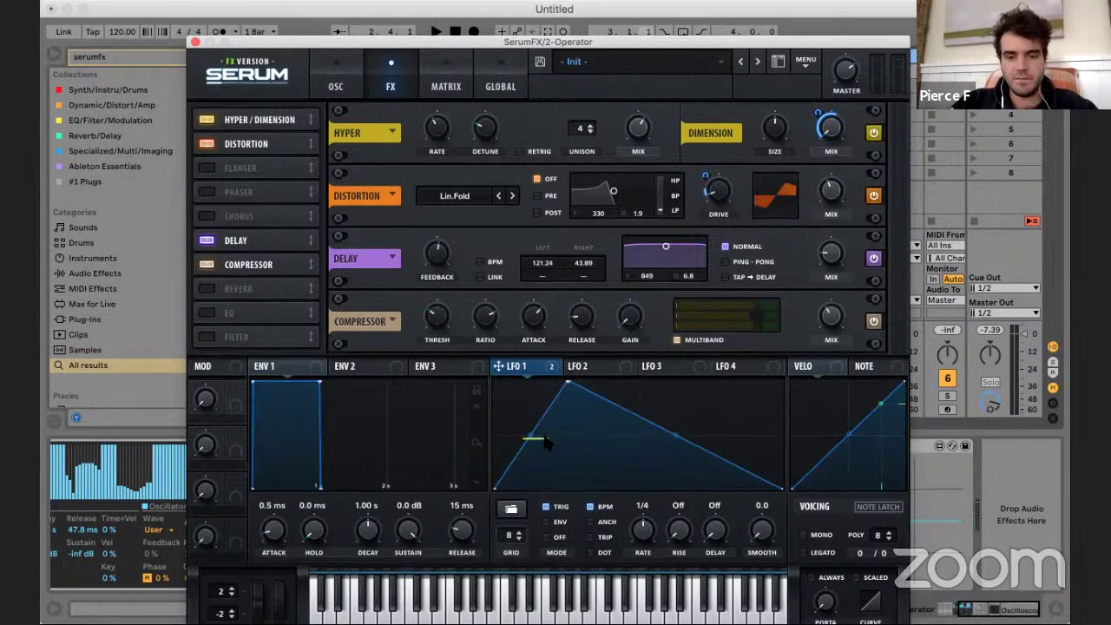
drag(532, 434, 573, 447)
drag(669, 436, 630, 460)
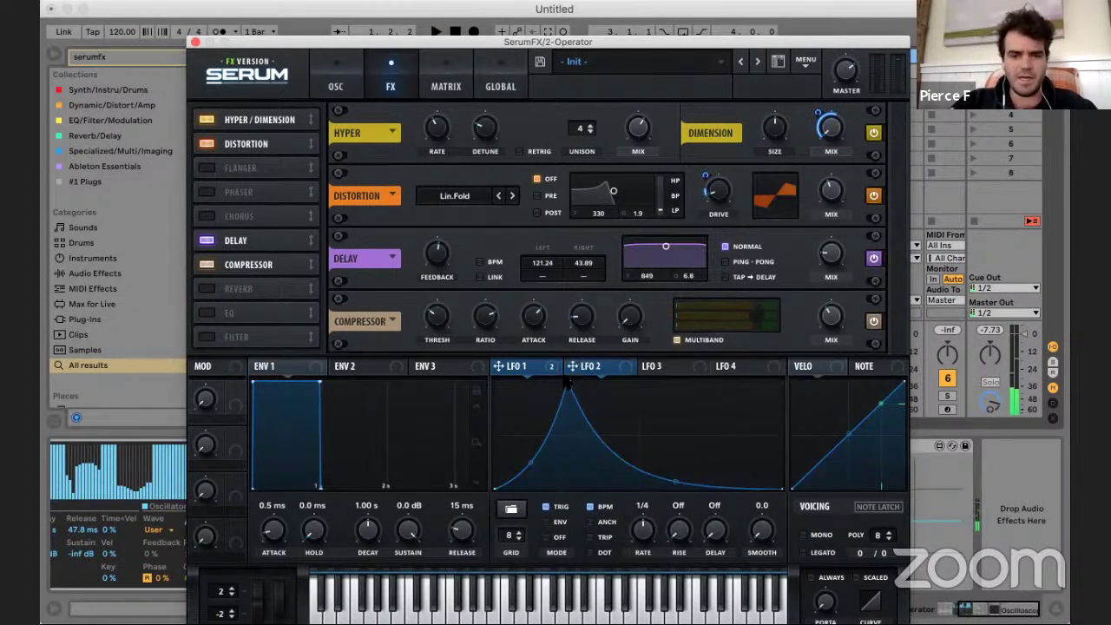
drag(568, 384, 555, 387)
drag(666, 480, 667, 448)
drag(529, 460, 507, 432)
key(space)
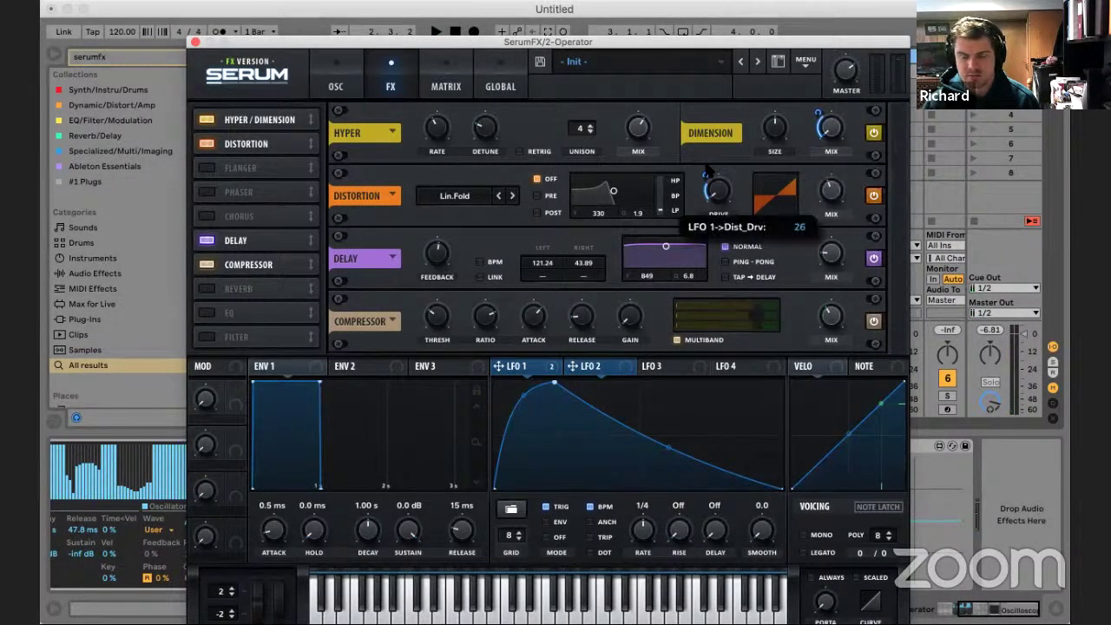
click(804, 63)
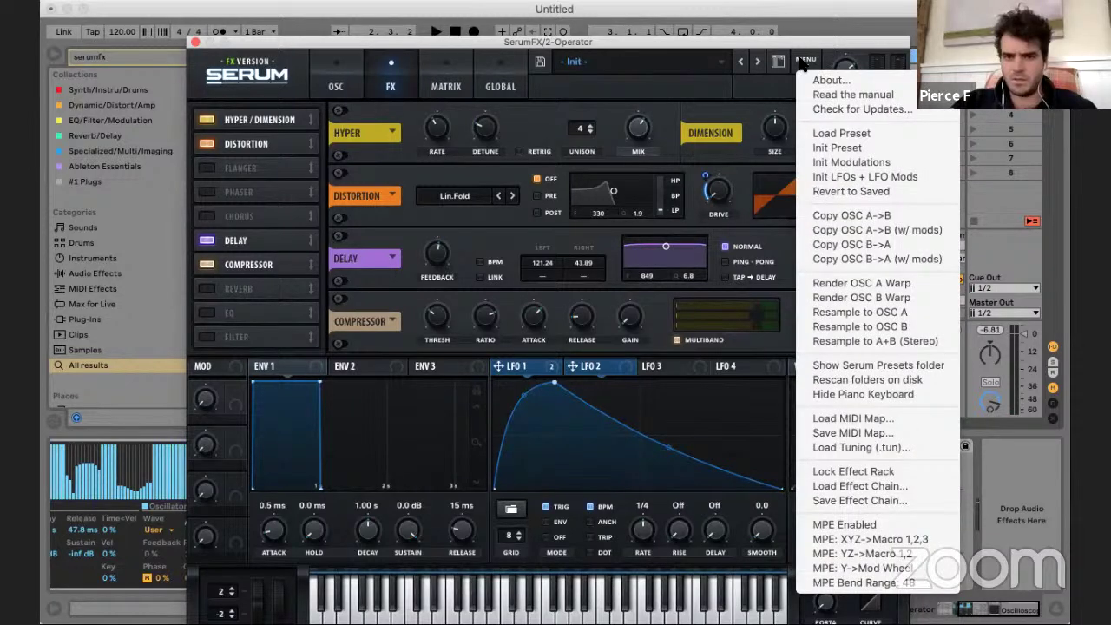
click(777, 62)
click(777, 63)
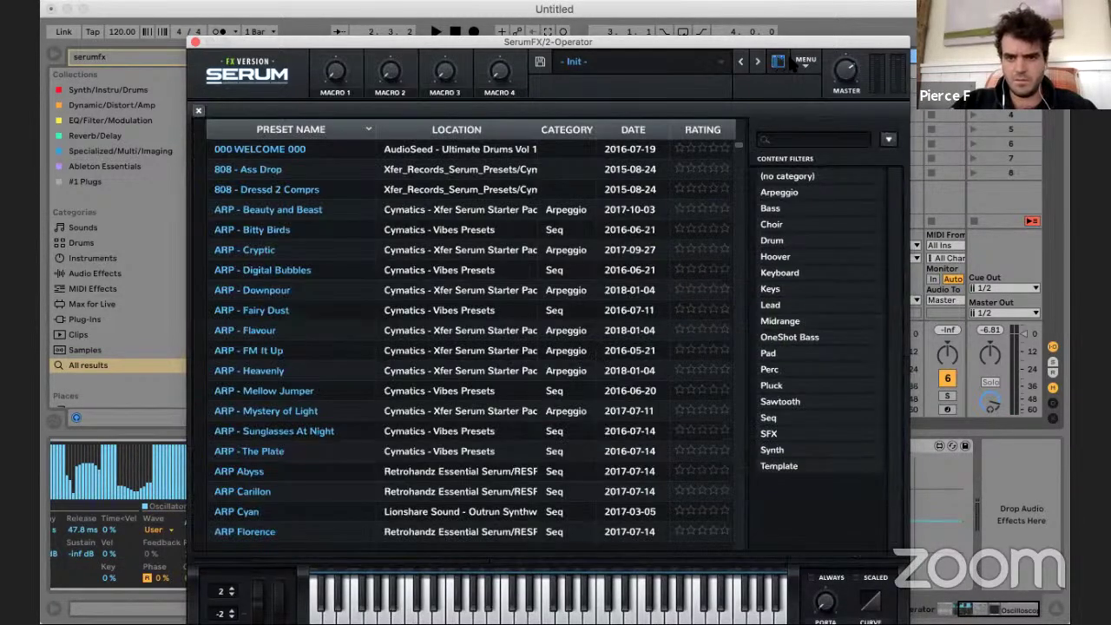
click(783, 63)
click(800, 61)
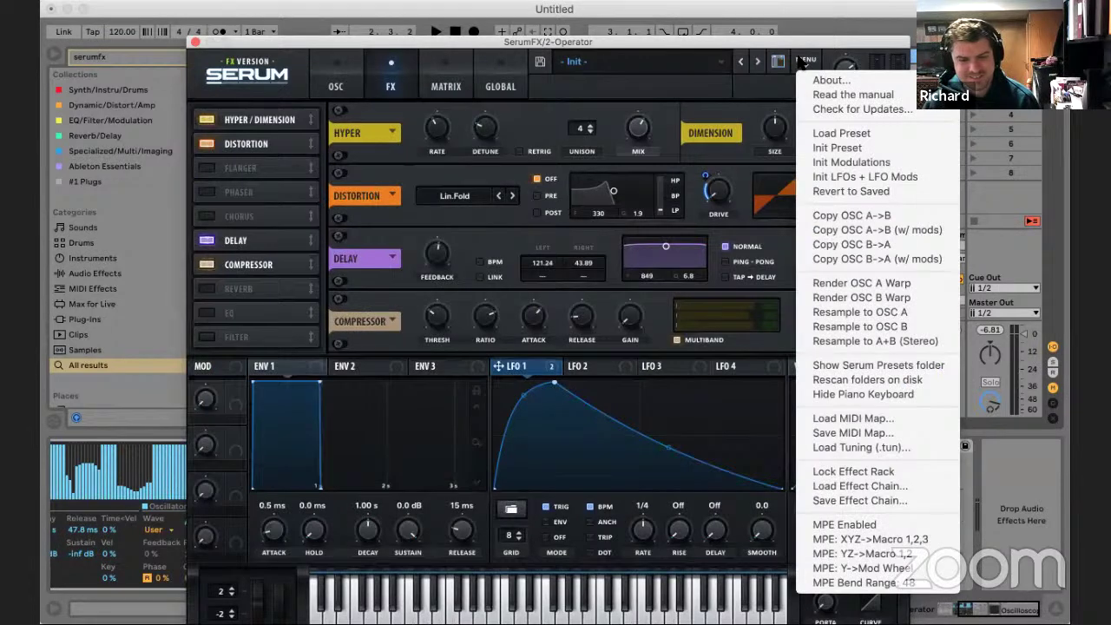
click(801, 62)
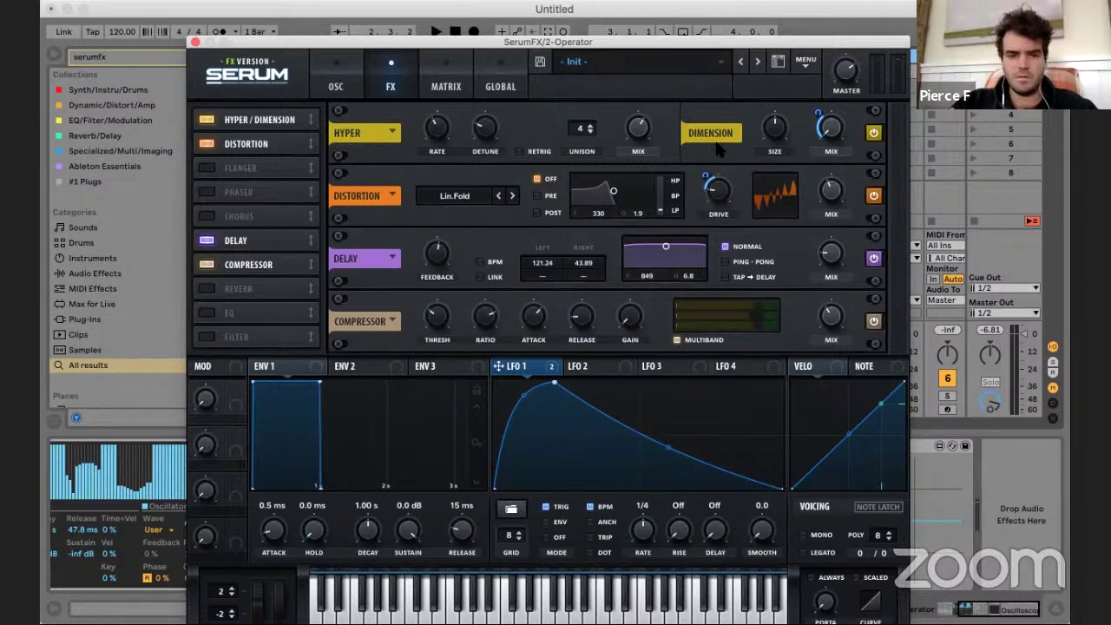
- Undo the recent change to the set, redo it, and return to the Operator track's devices
key(super+z)
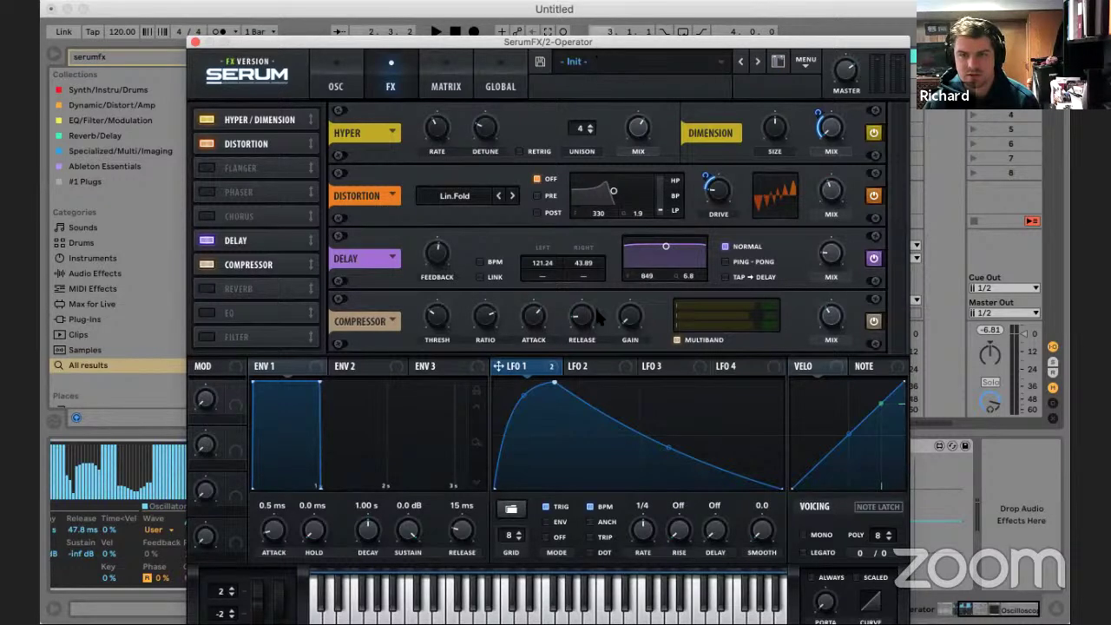
drag(592, 46, 586, 395)
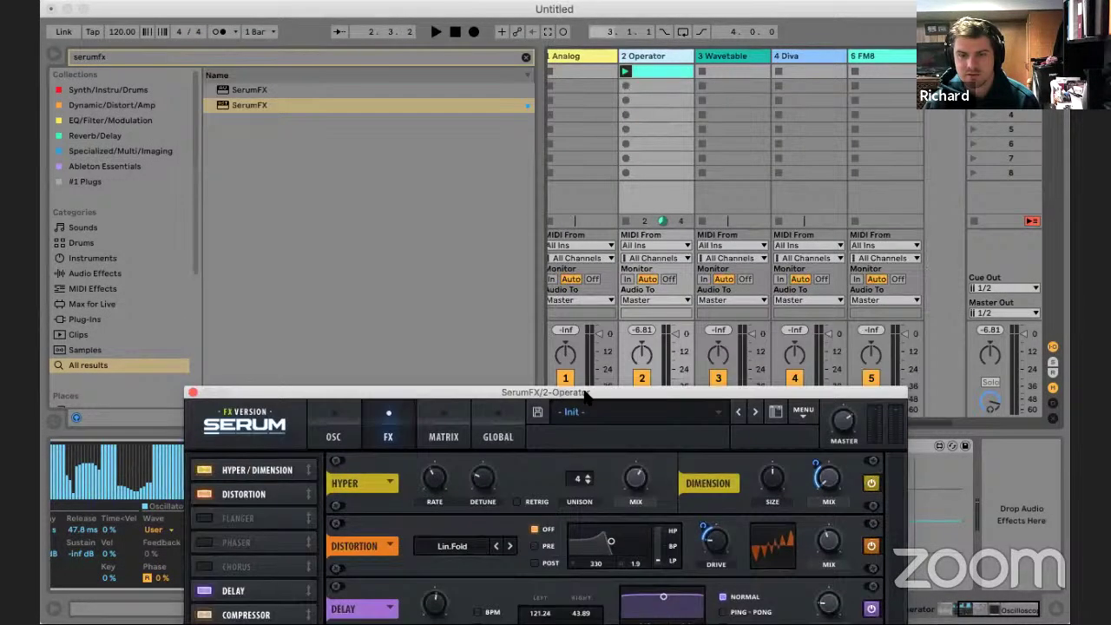
key(super+shift+z)
key(super+shift+z)
key(super+shift+z)
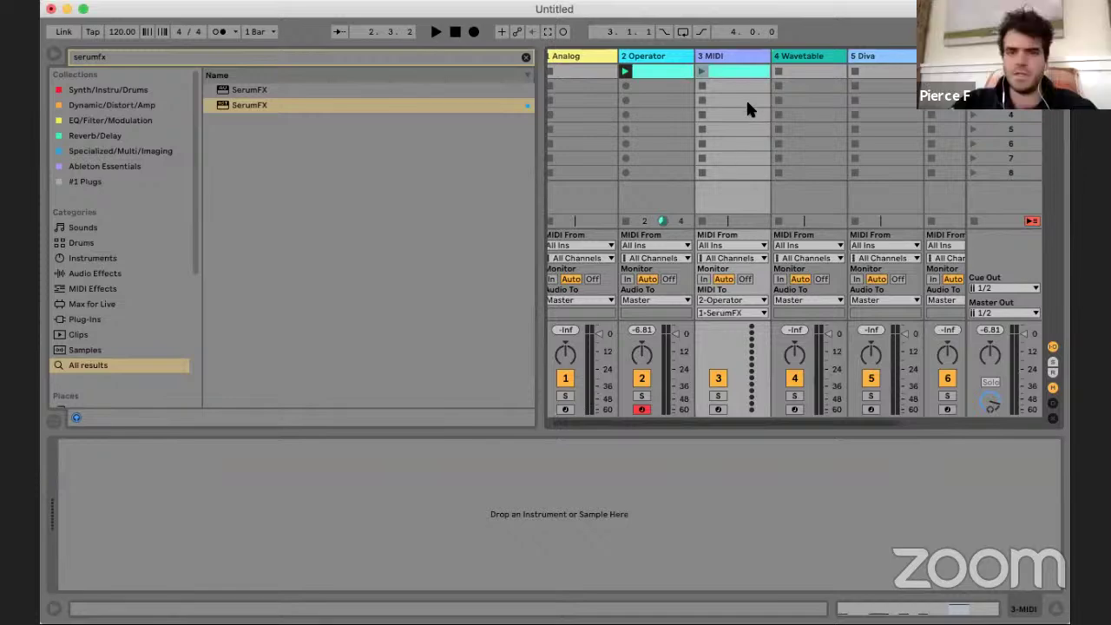
click(668, 53)
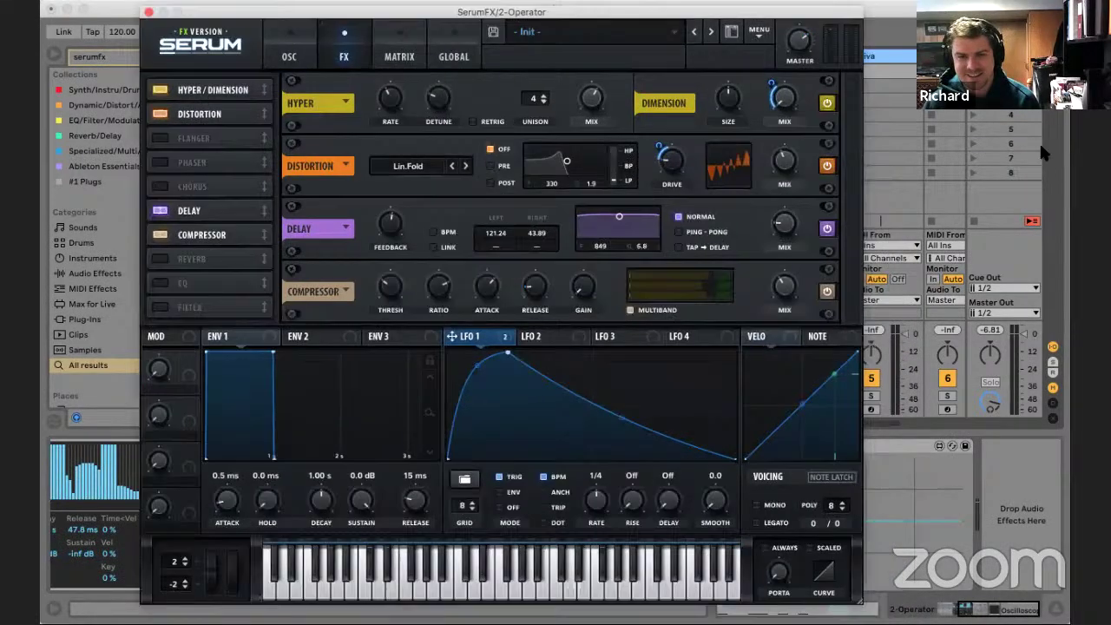
- Delete the second SerumFX device from the Operator track's device chain
drag(538, 12, 1041, 173)
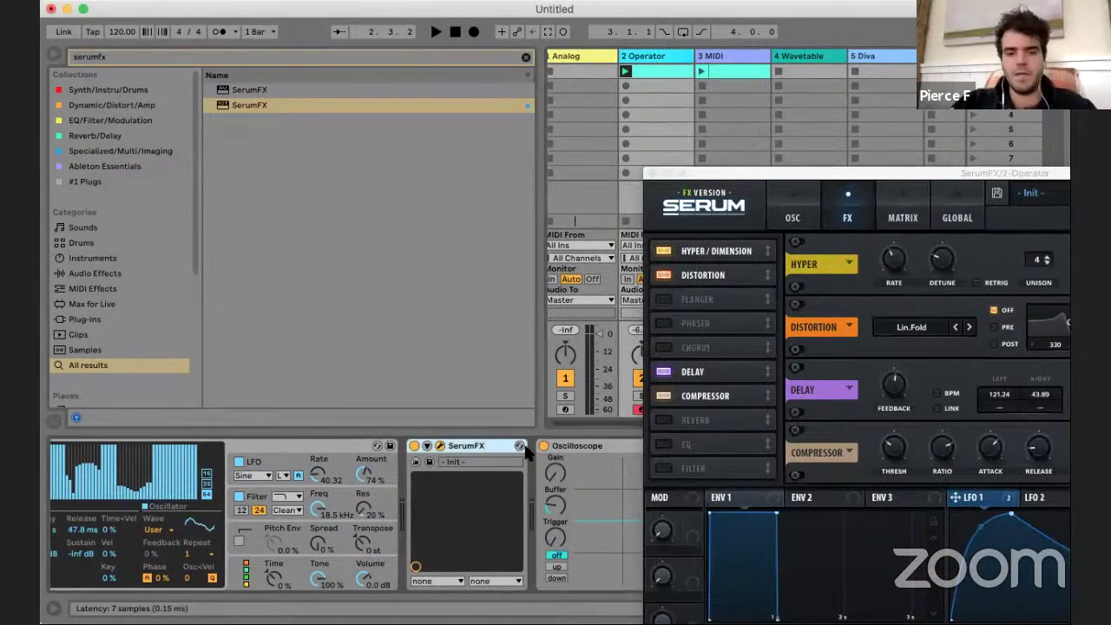
drag(667, 173, 466, 112)
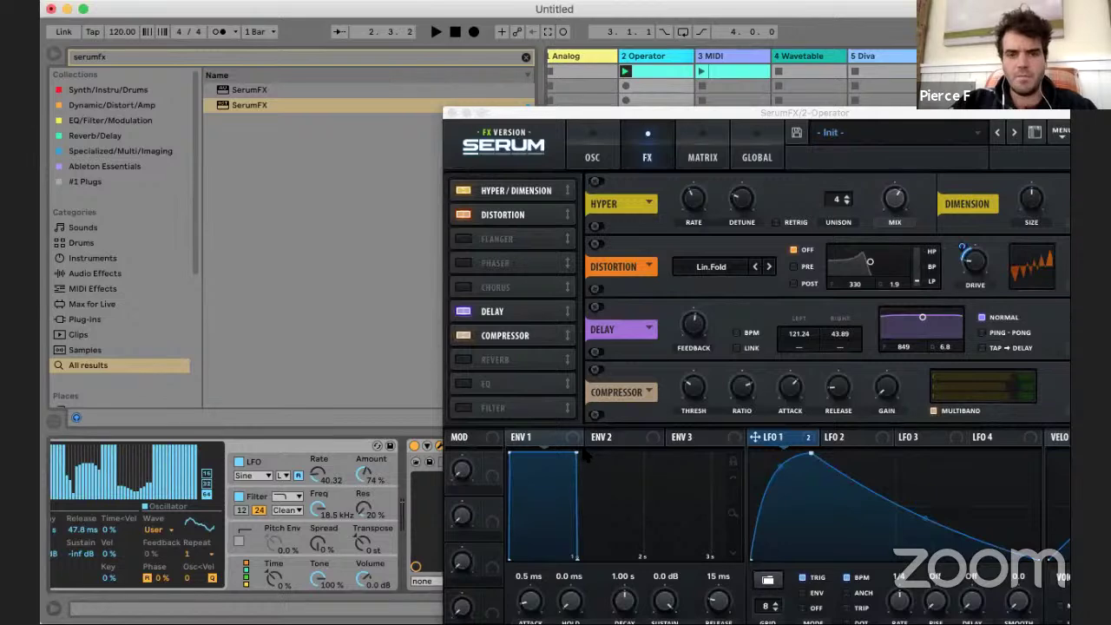
click(451, 114)
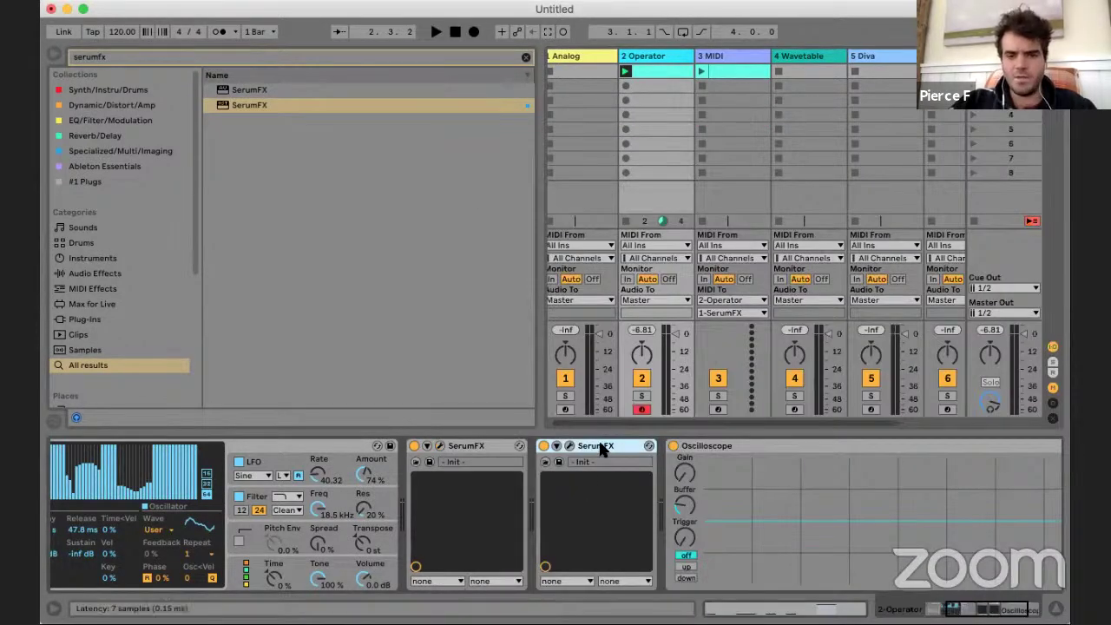
key(Delete)
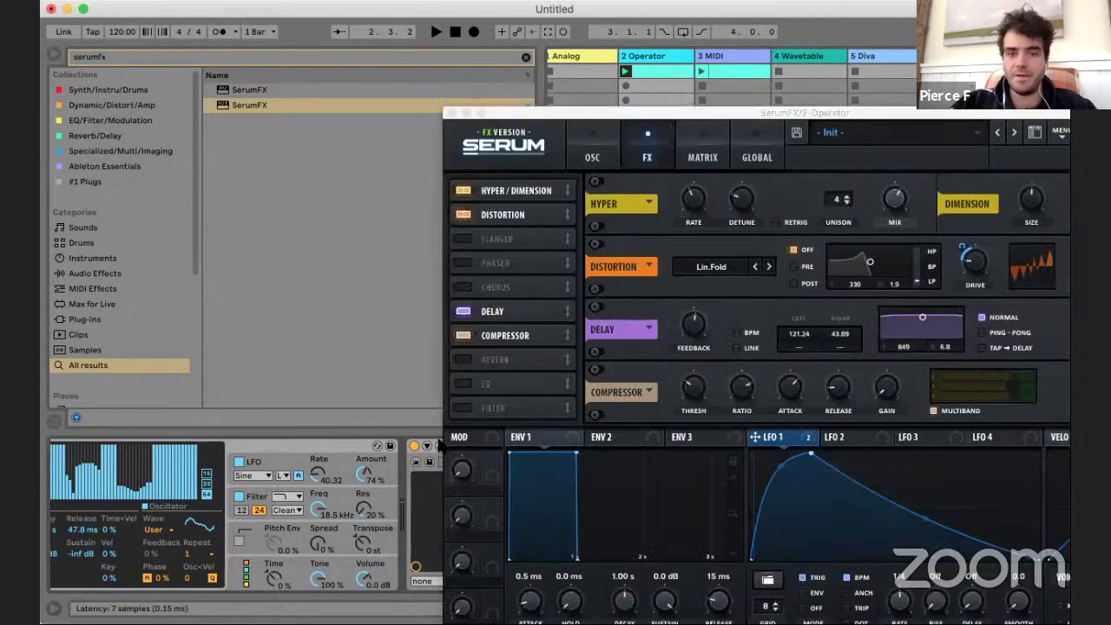
- Close the SerumFX plug-in window and bypass the SerumFX device on the Operator track
click(439, 446)
drag(786, 111, 473, 53)
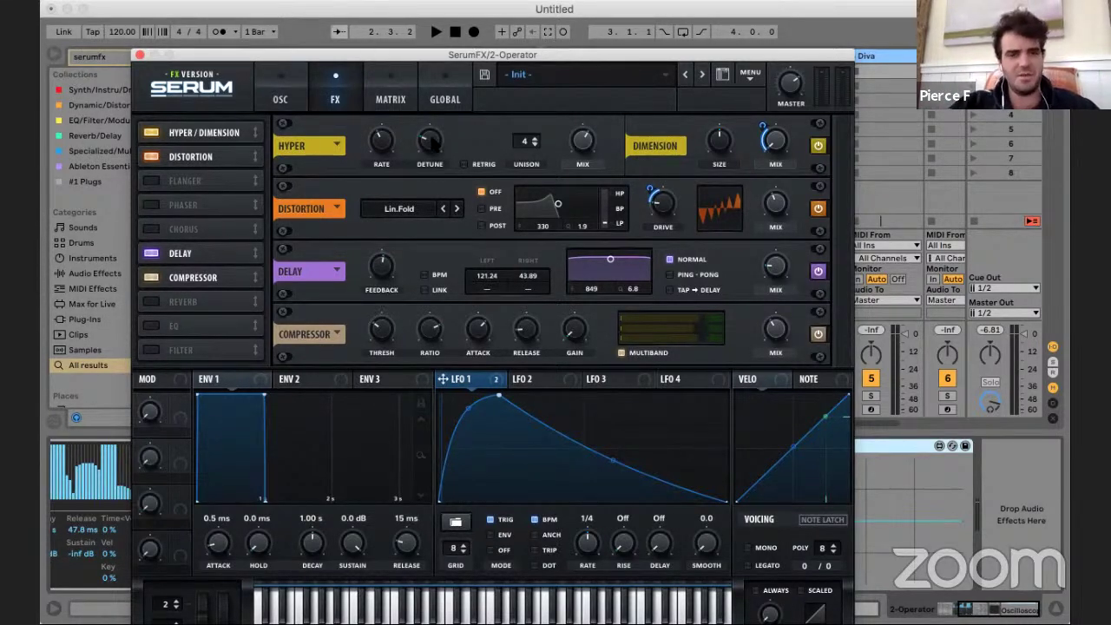
drag(398, 54, 609, 55)
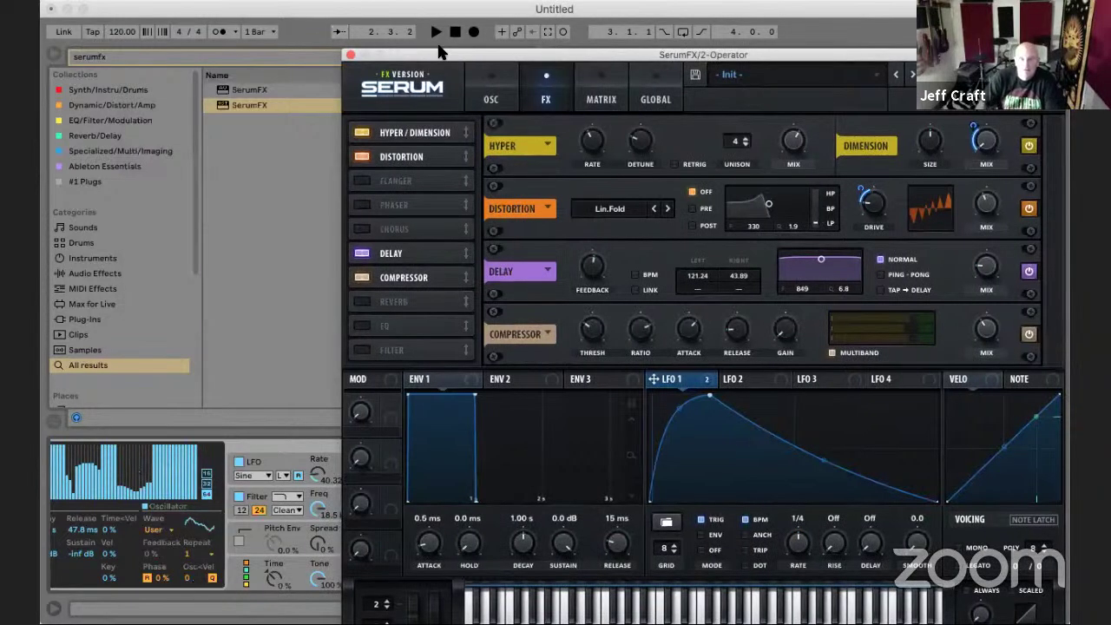
click(347, 56)
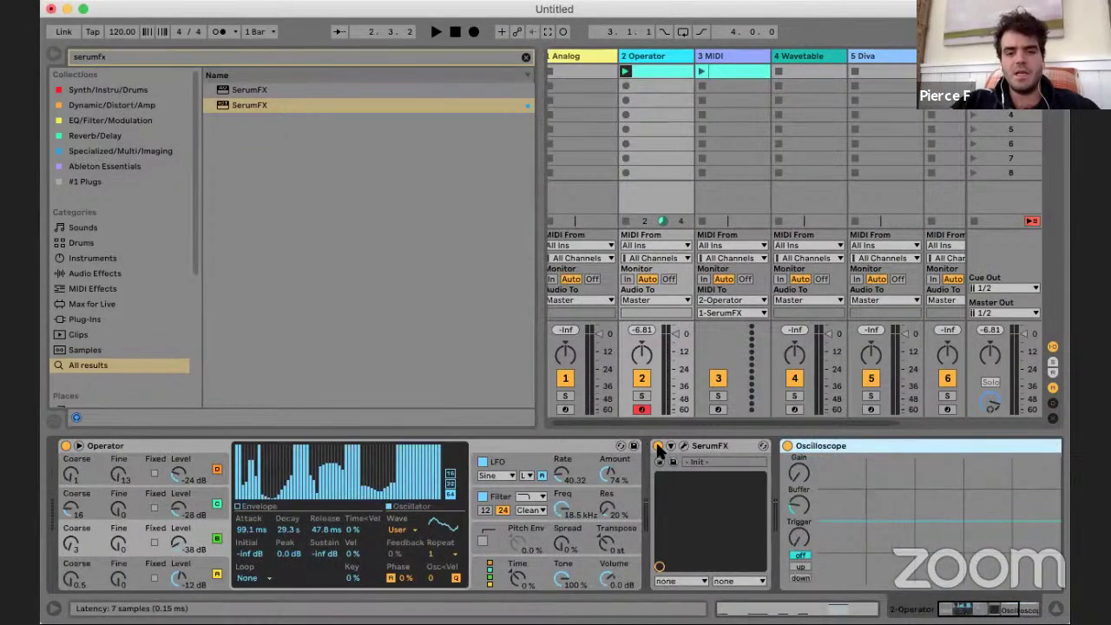
click(128, 445)
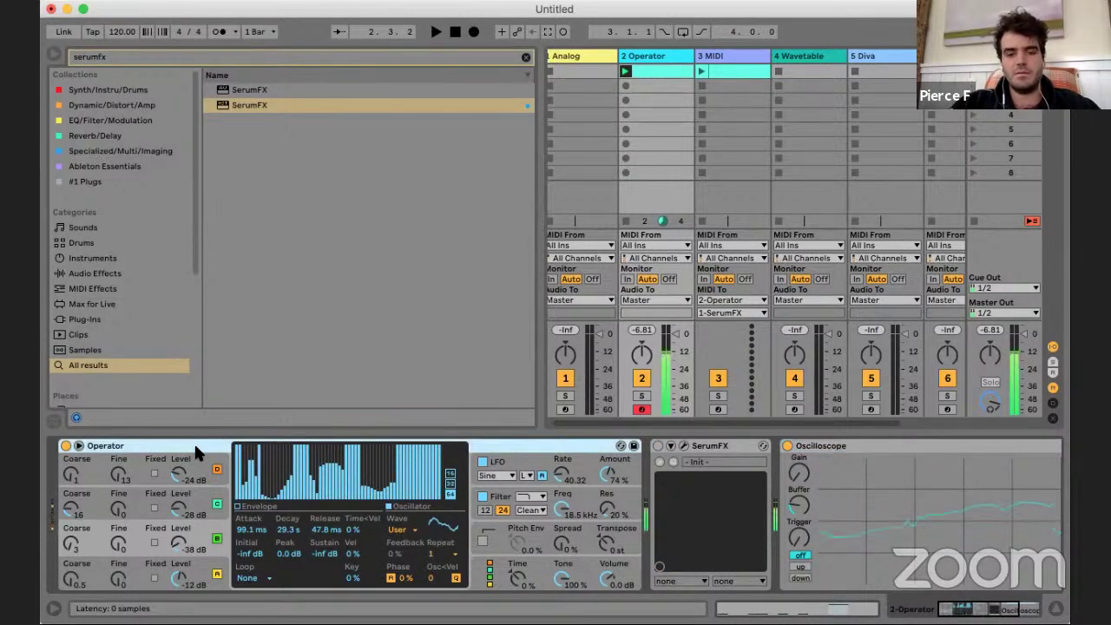
- Clear the browser search and list the available Audio Effects
click(96, 258)
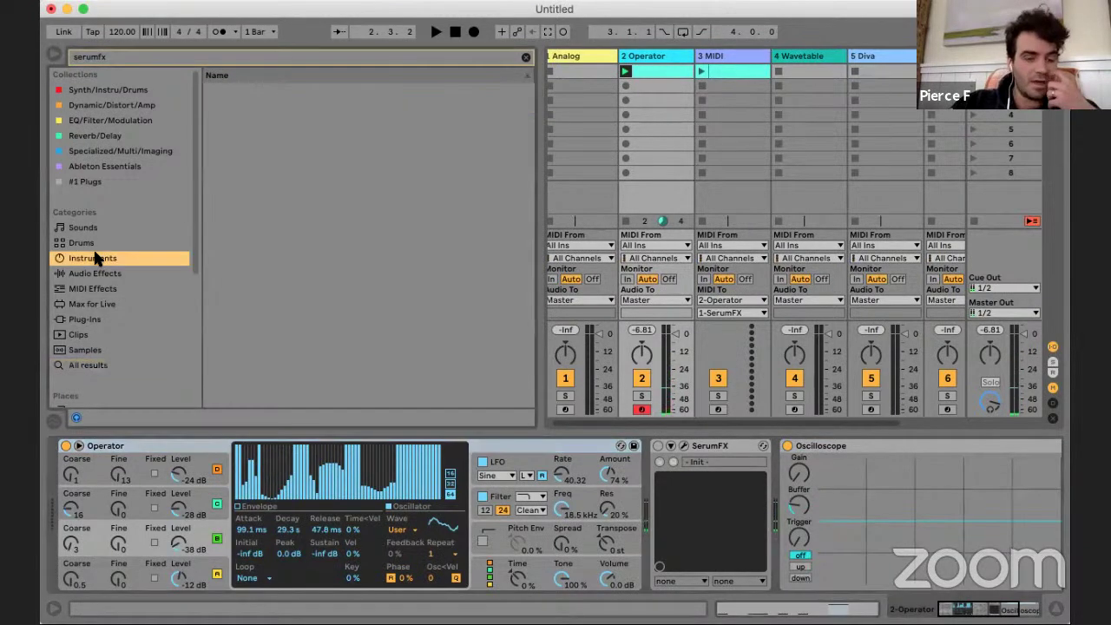
click(112, 276)
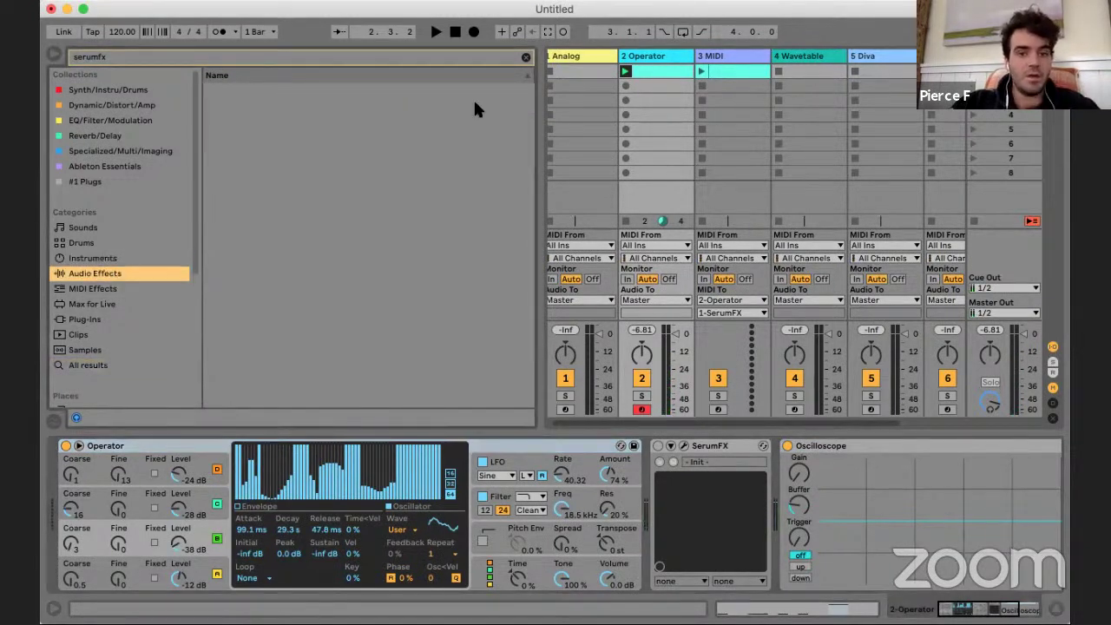
click(525, 58)
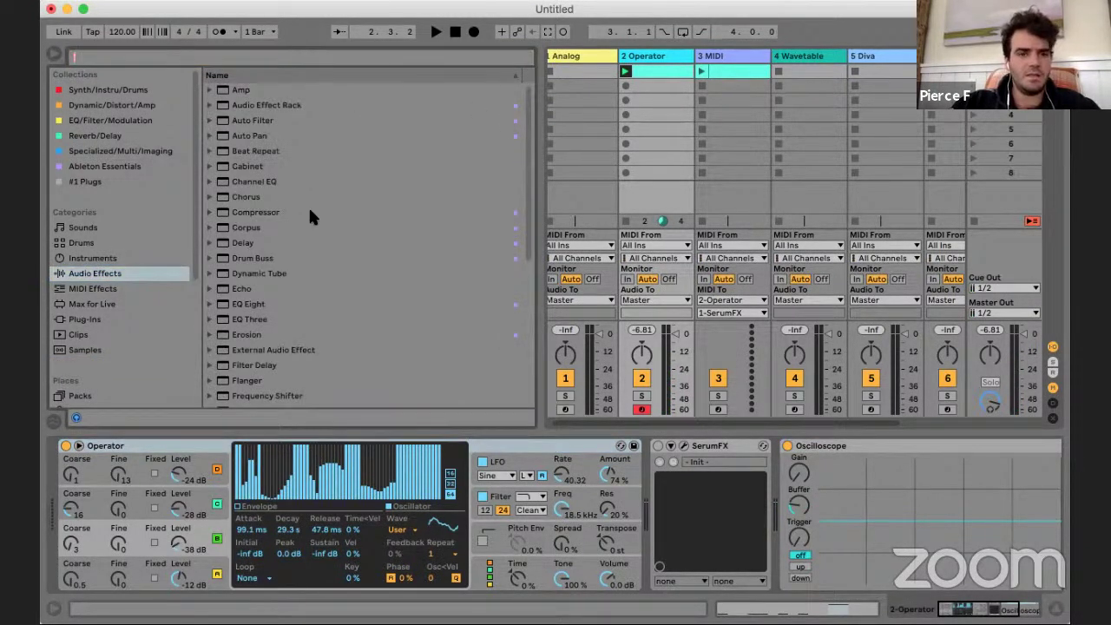
- Try Dynamic Tube between Operator and SerumFX with Drive at 11.9 dB and Output at -8.57 dB, and remove it
scroll(310, 211, down, 2)
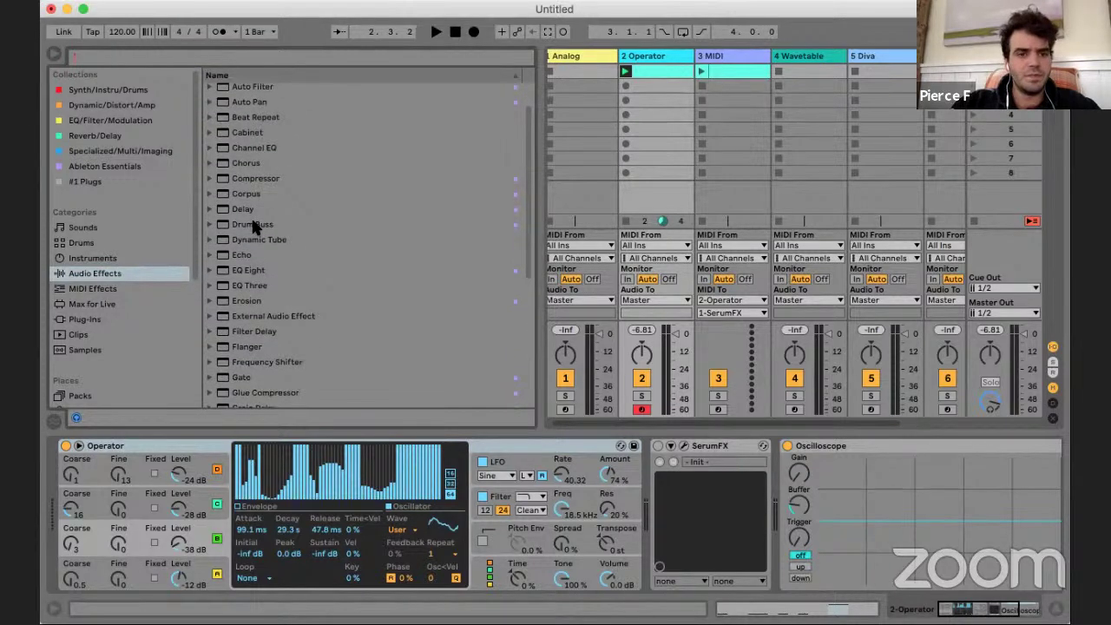
drag(257, 240, 660, 512)
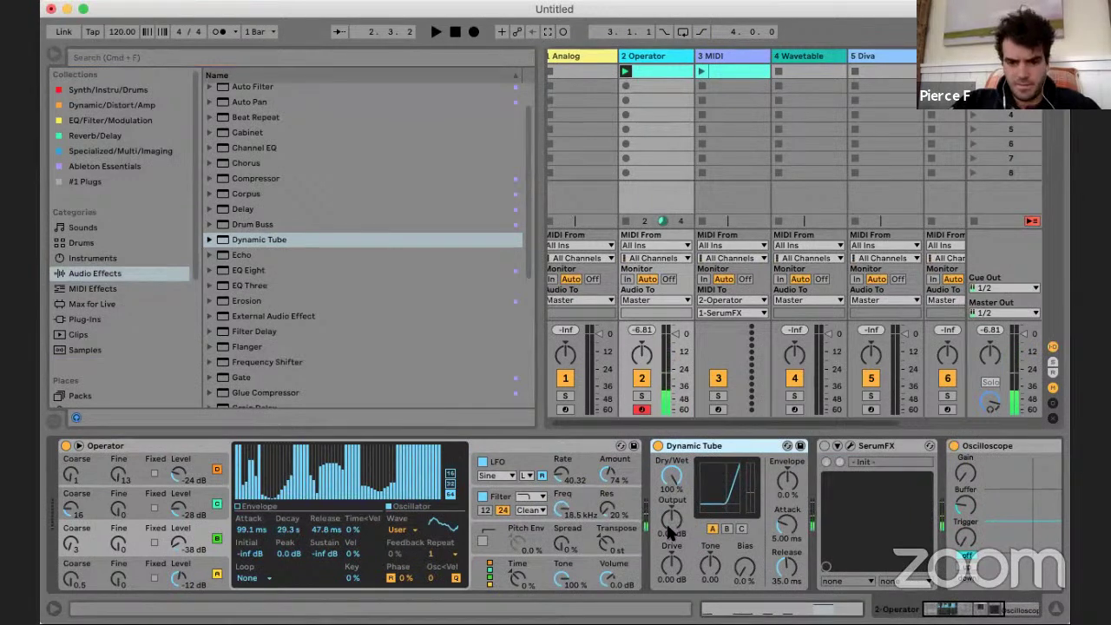
mouse_move(671, 567)
mouse_down()
mouse_move(671, 531)
mouse_move(671, 547)
mouse_up()
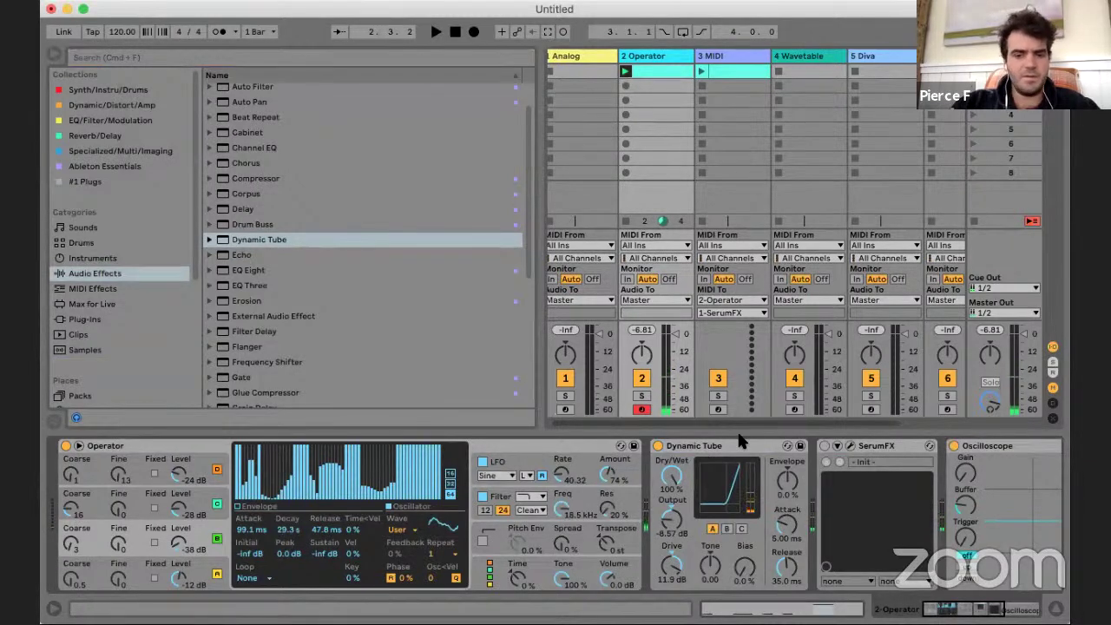
click(730, 445)
key(Delete)
- Insert Saturator between Operator and SerumFX with Drive at 29.7 dB, Output at -8.00 dB and the Sinoid Fold curve
scroll(317, 304, down, 5)
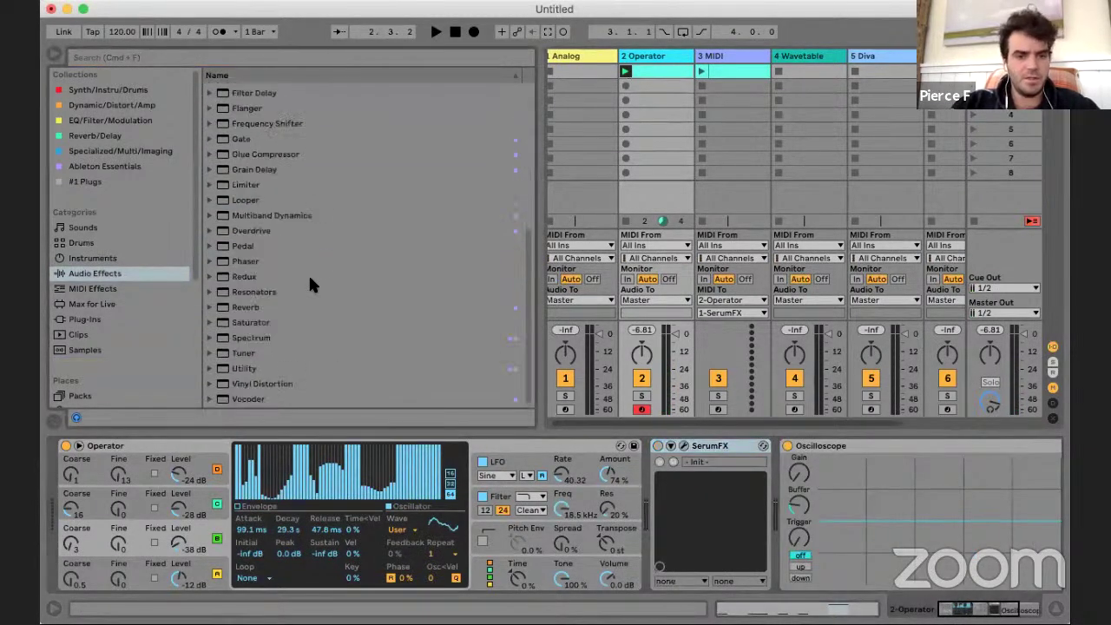
drag(249, 322, 680, 447)
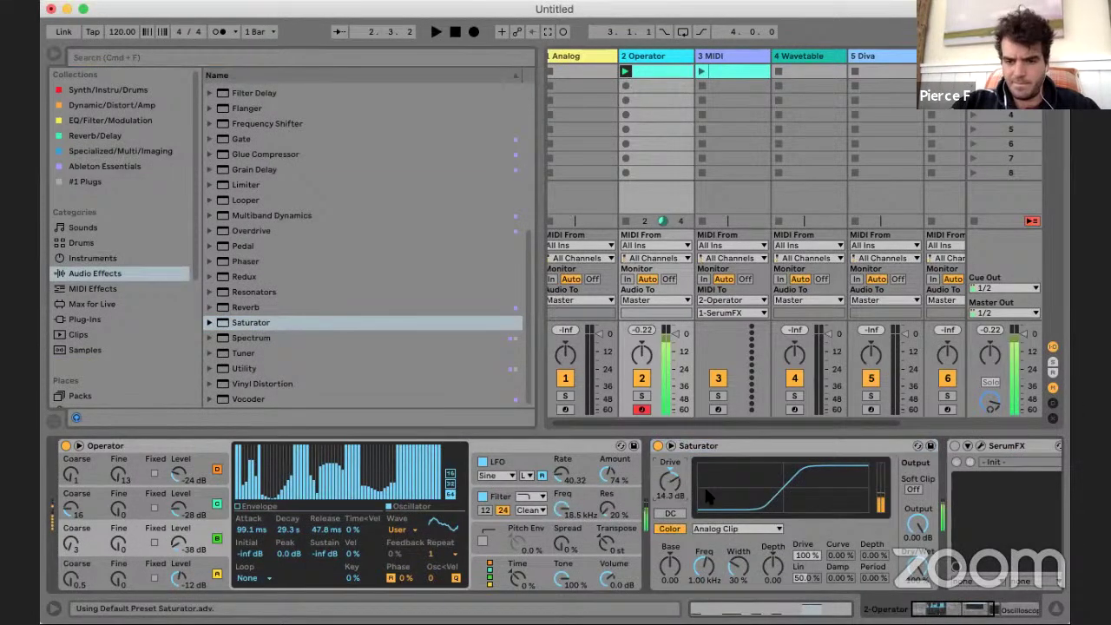
click(752, 532)
click(728, 613)
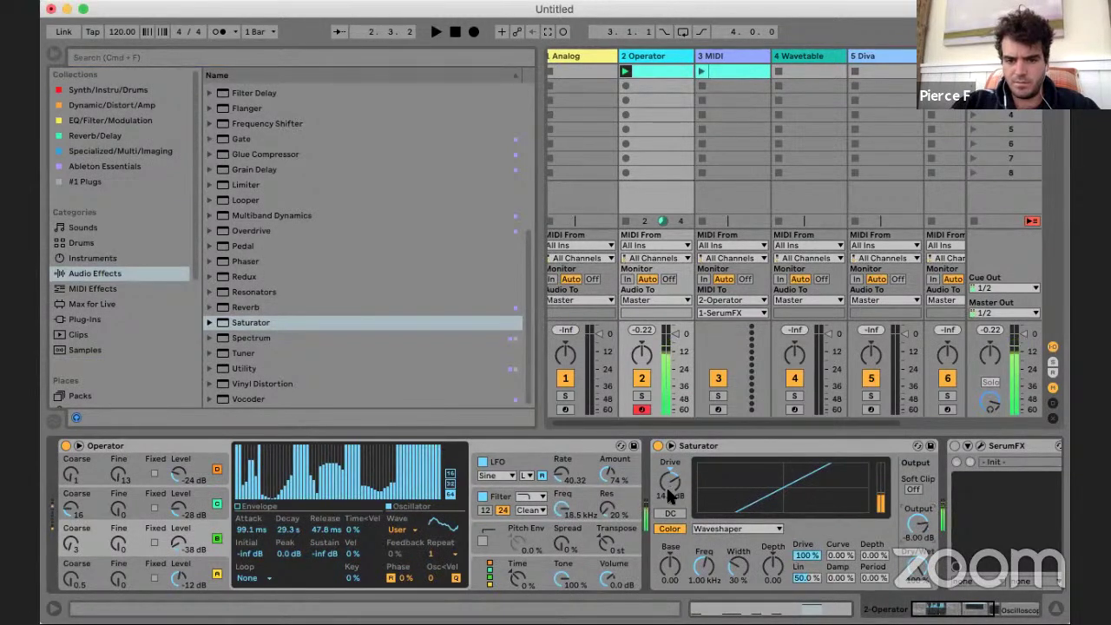
drag(667, 492, 671, 488)
click(738, 529)
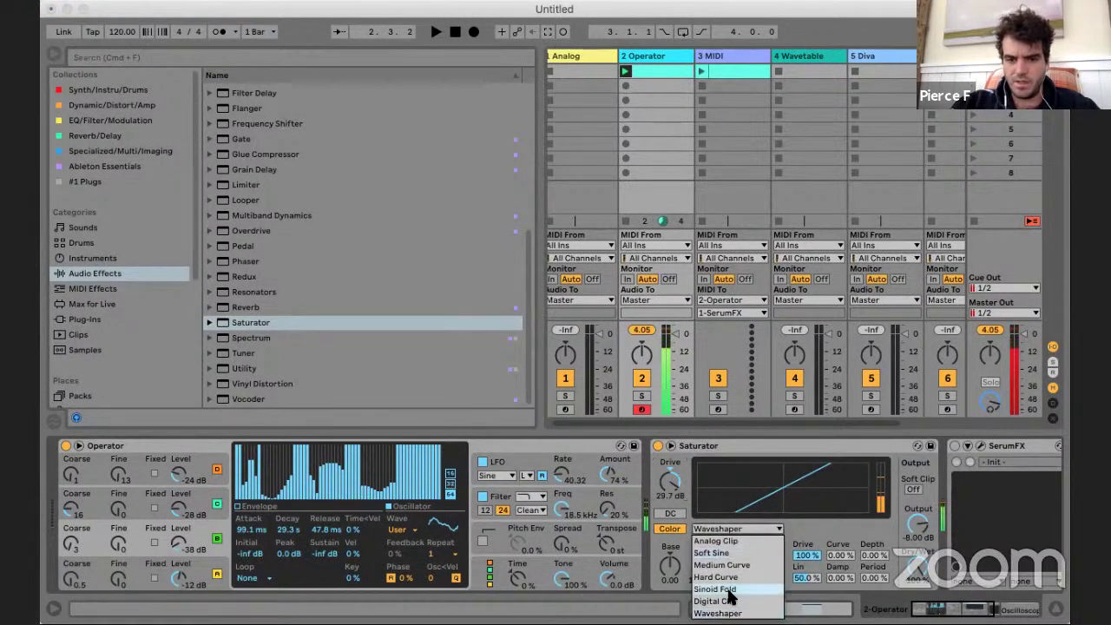
click(732, 595)
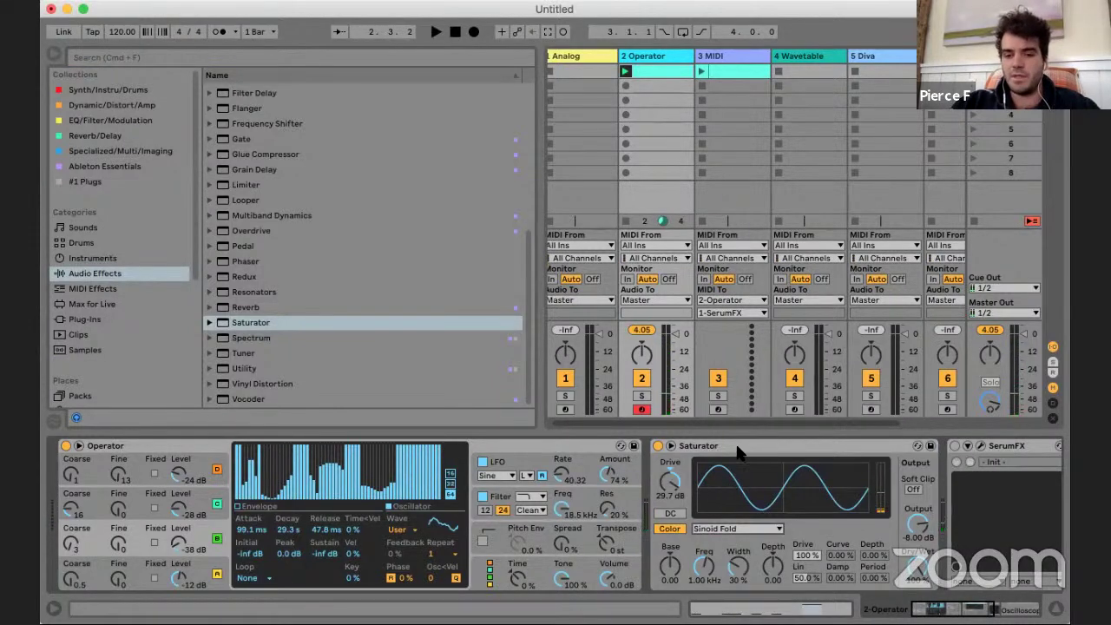
- Insert Amp between Saturator and SerumFX and set its Volume to 4.05
scroll(736, 447, right, 5)
scroll(290, 127, up, 6)
mouse_move(249, 90)
mouse_down()
mouse_move(561, 472)
mouse_move(521, 481)
mouse_move(407, 213)
mouse_move(249, 87)
mouse_up()
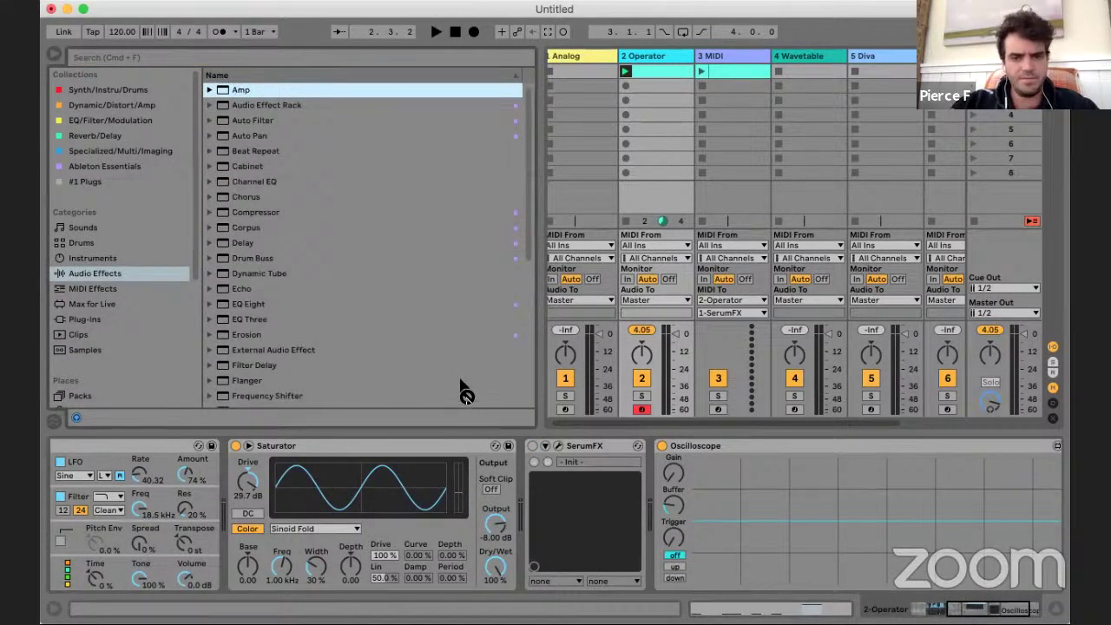
drag(466, 392, 525, 511)
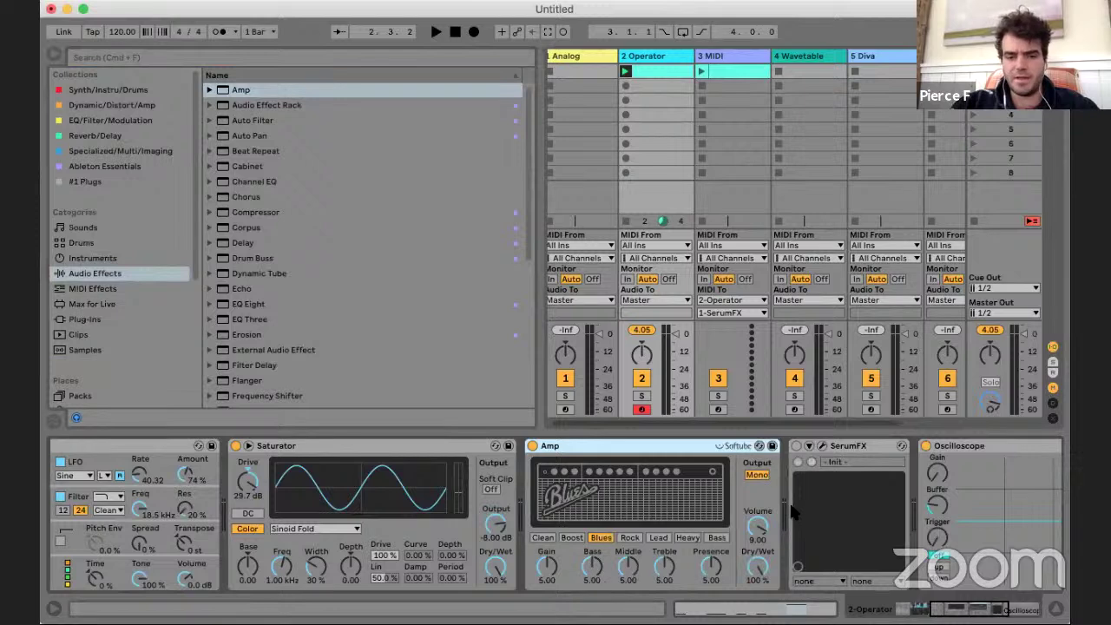
drag(758, 523, 762, 533)
- Audition the Amp's Boost, Clean and Lead models and select Rock
click(629, 538)
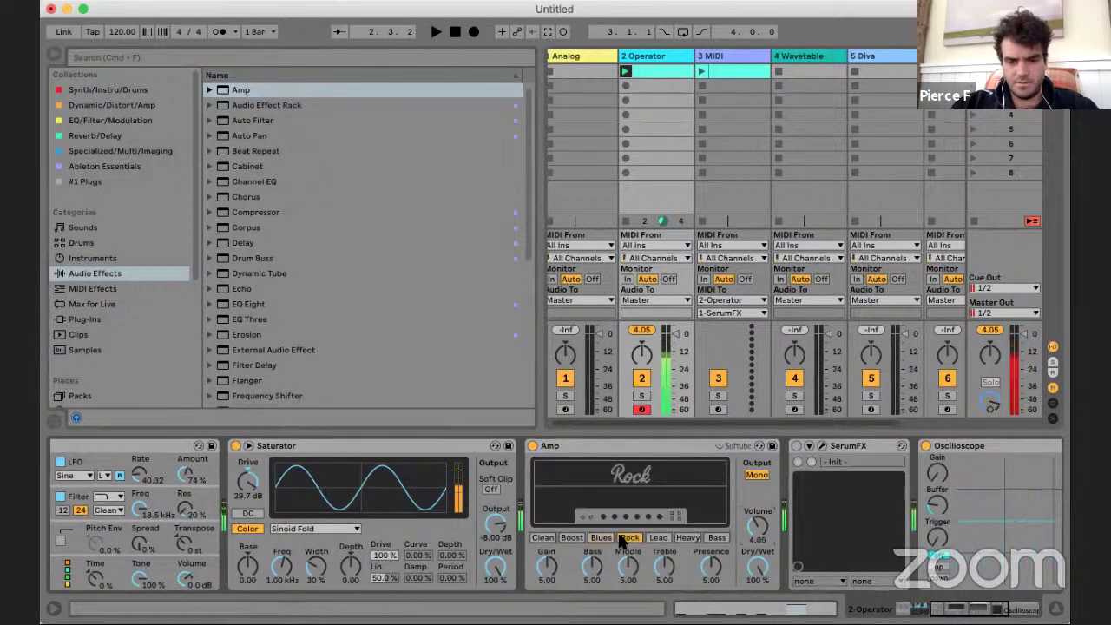
click(573, 537)
click(542, 537)
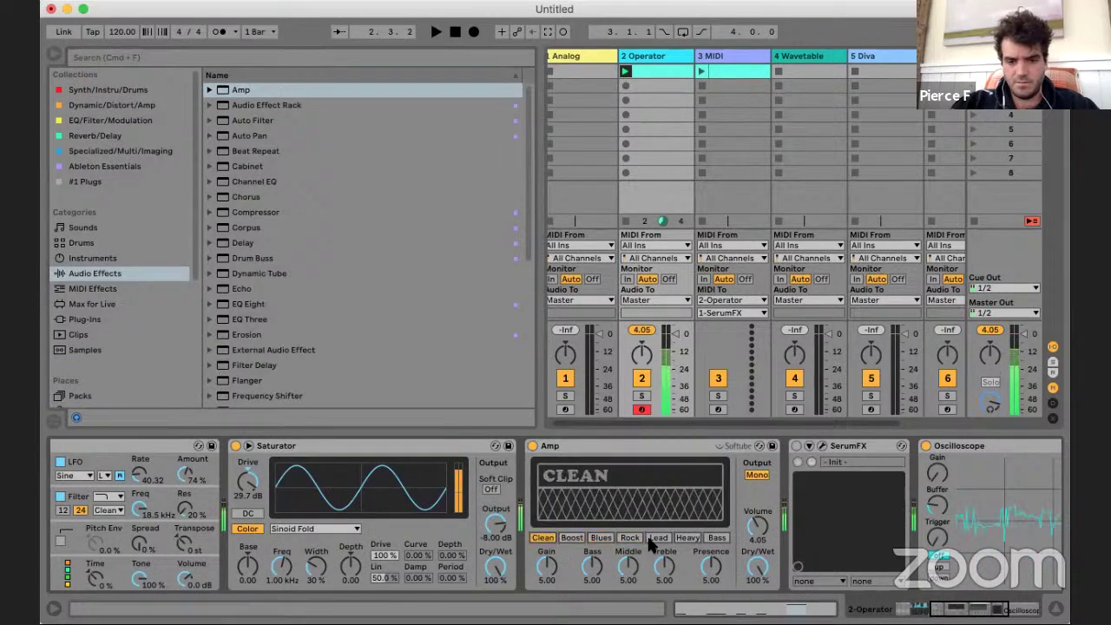
click(658, 538)
click(631, 538)
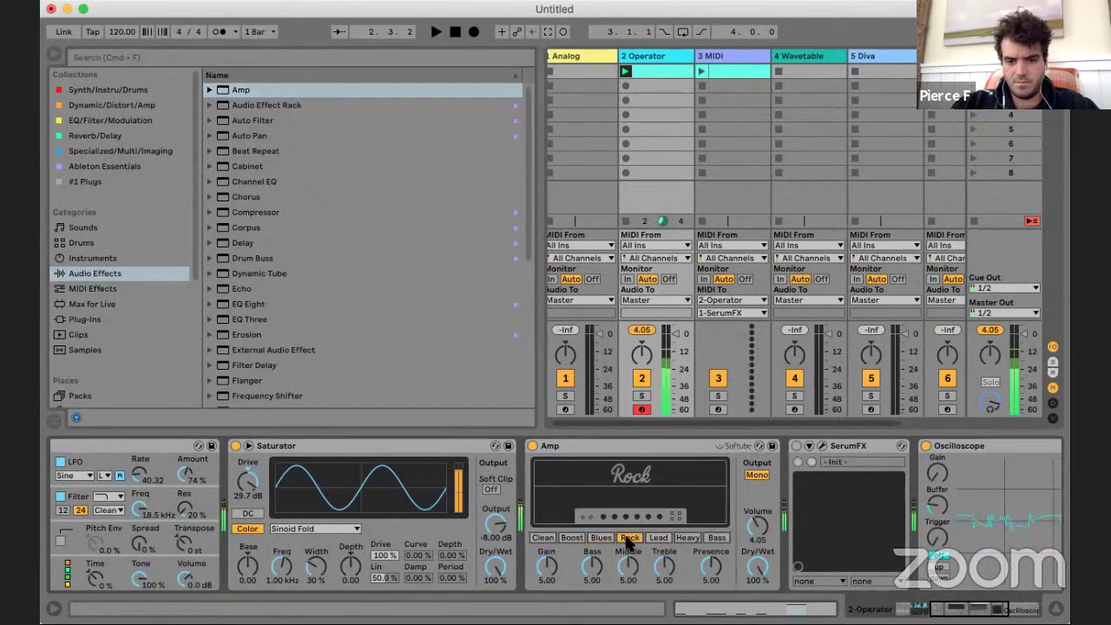
- Insert Cabinet between Amp and SerumFX with the 4x12 speaker and the Near Off-Axis microphone position
click(289, 170)
drag(287, 164, 752, 521)
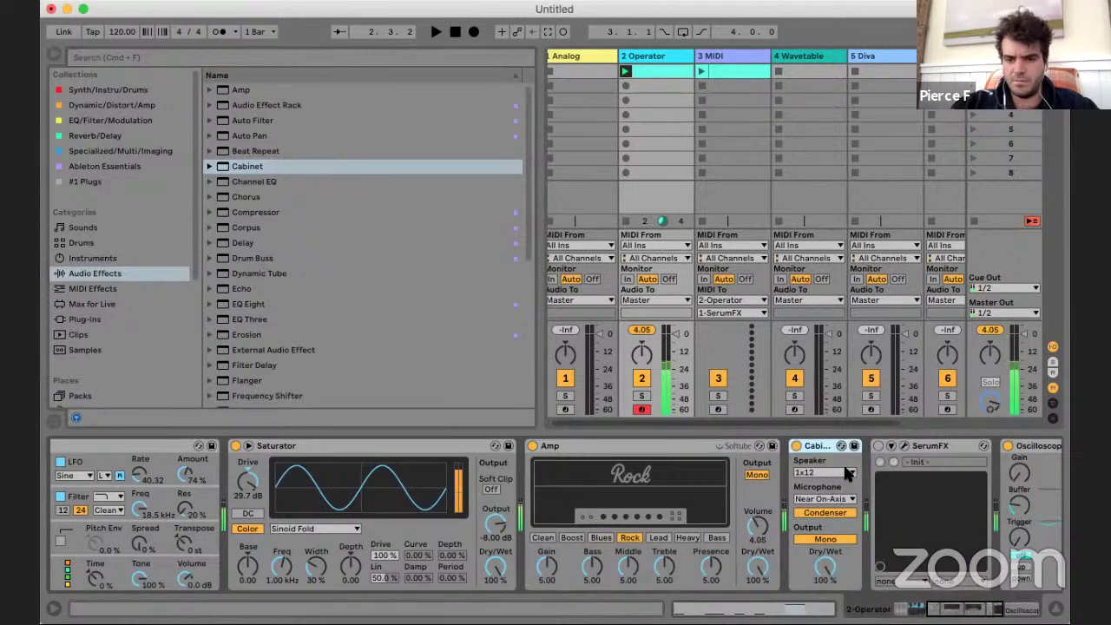
click(843, 471)
click(829, 493)
click(830, 472)
click(823, 505)
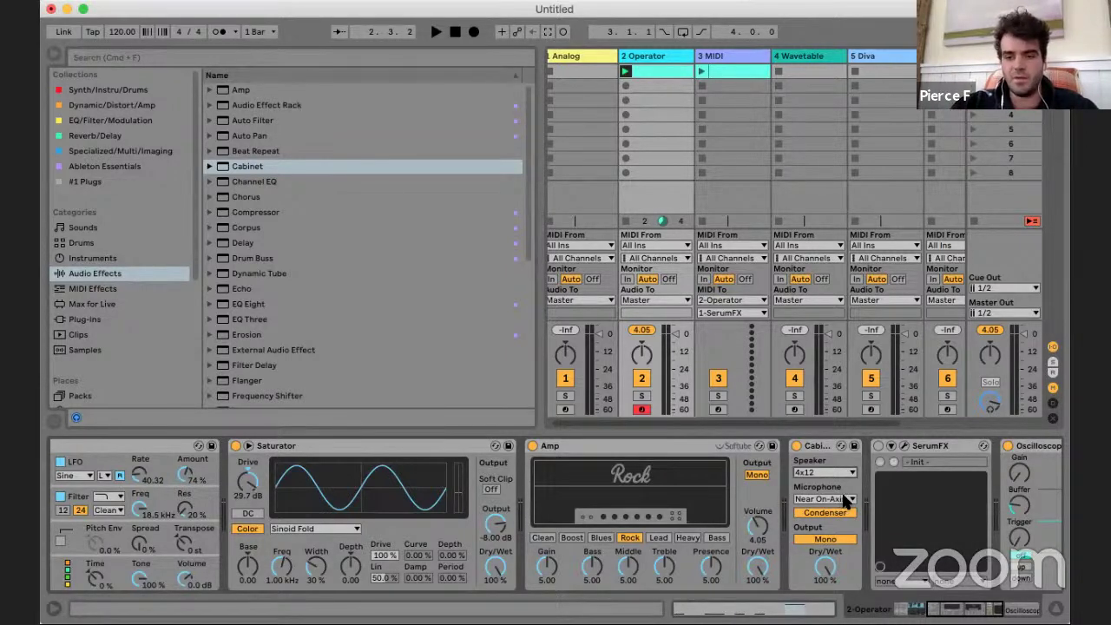
click(842, 500)
click(842, 508)
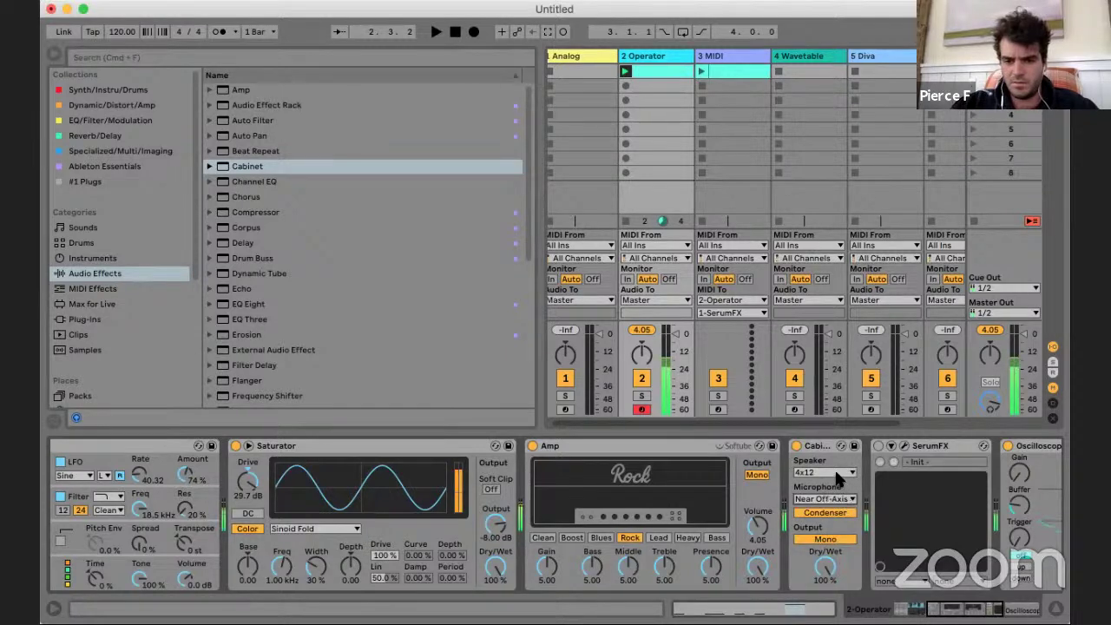
- Switch the Amp model to Blues and set the Saturator to Medium Curve with Drive at 21.7 dB
click(601, 537)
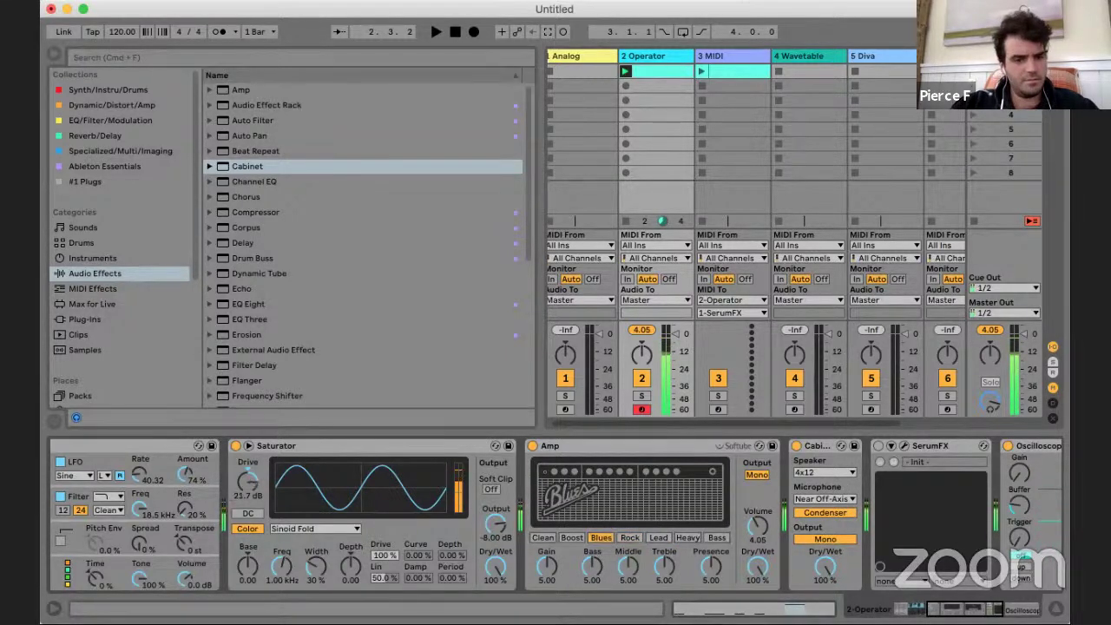
click(335, 528)
click(345, 543)
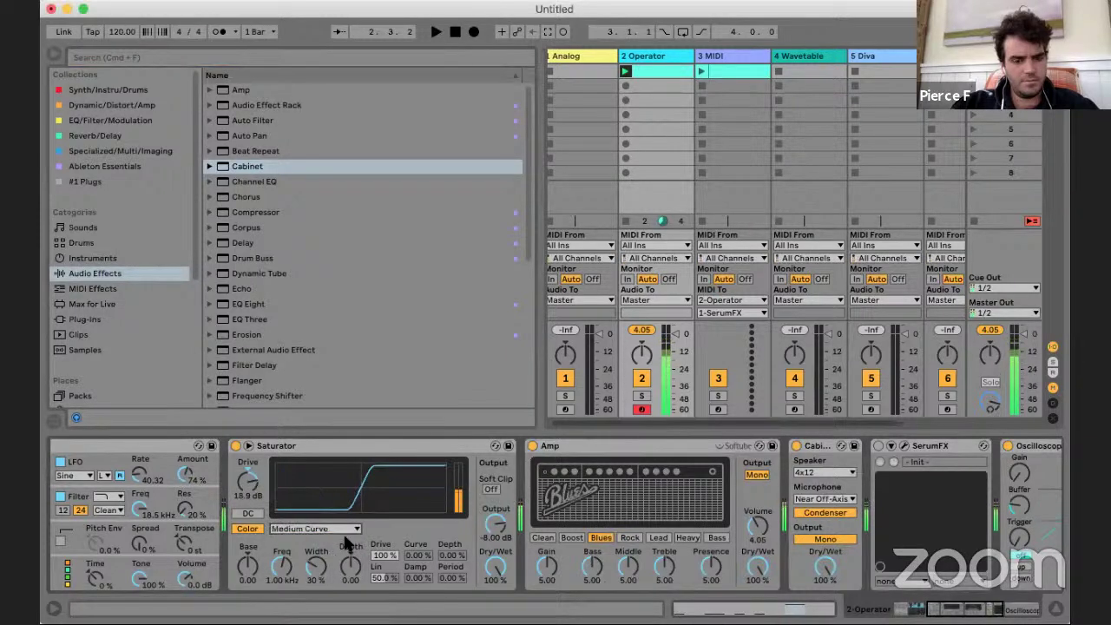
key(z)
drag(239, 484, 253, 483)
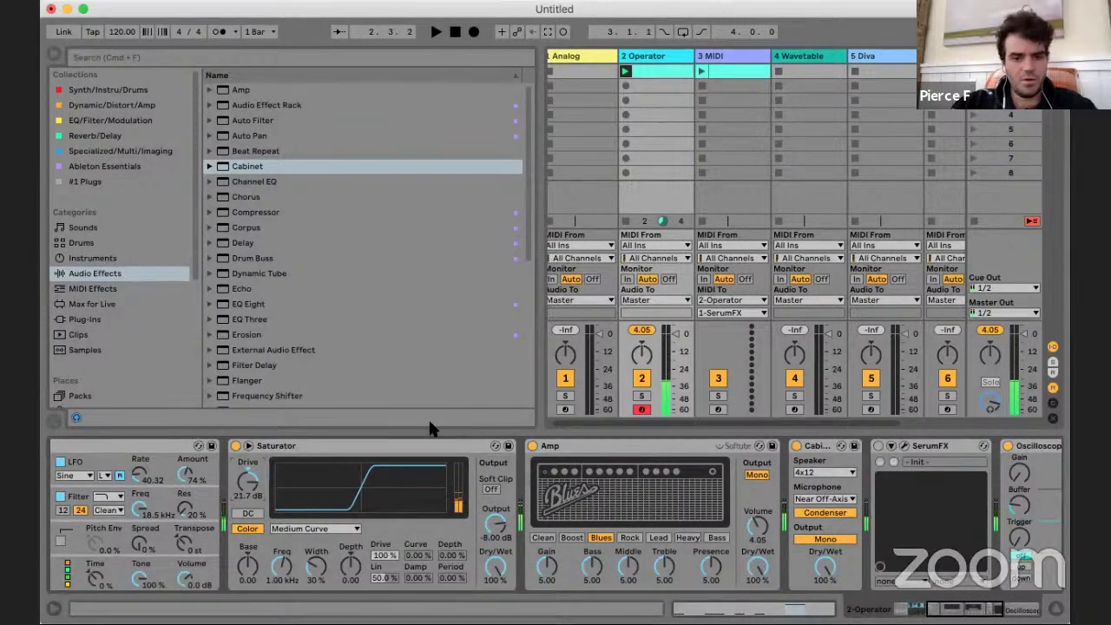
- Insert the Multiband Dynamics OTT preset between Cabinet and SerumFX and set its Amount to 27%
scroll(373, 277, down, 6)
scroll(236, 278, up, 3)
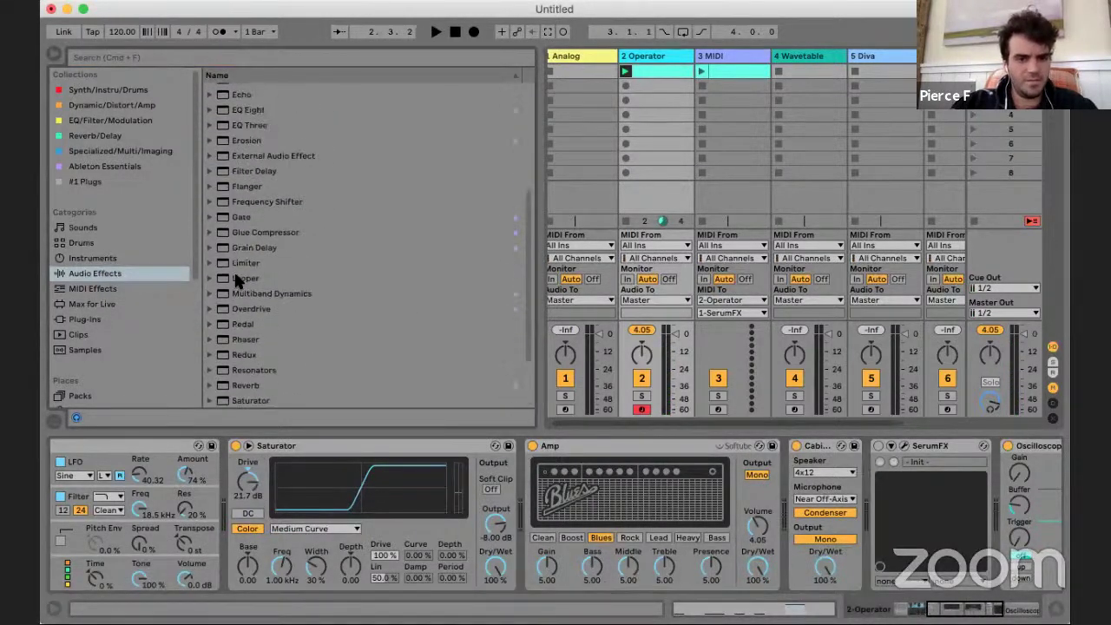
click(209, 295)
scroll(263, 163, down, 4)
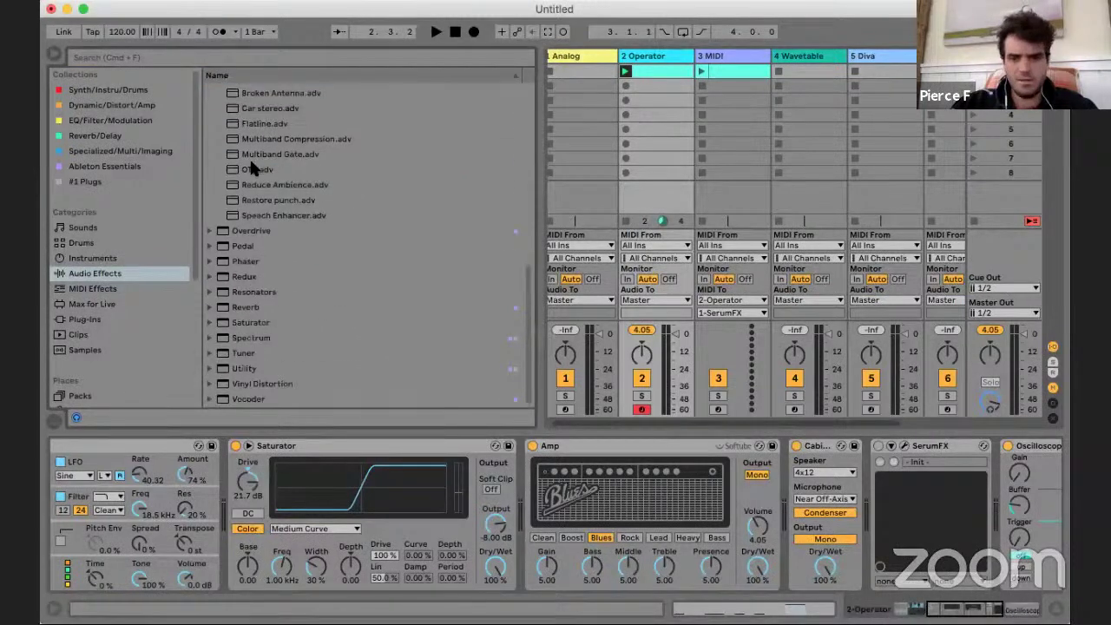
drag(252, 169, 847, 508)
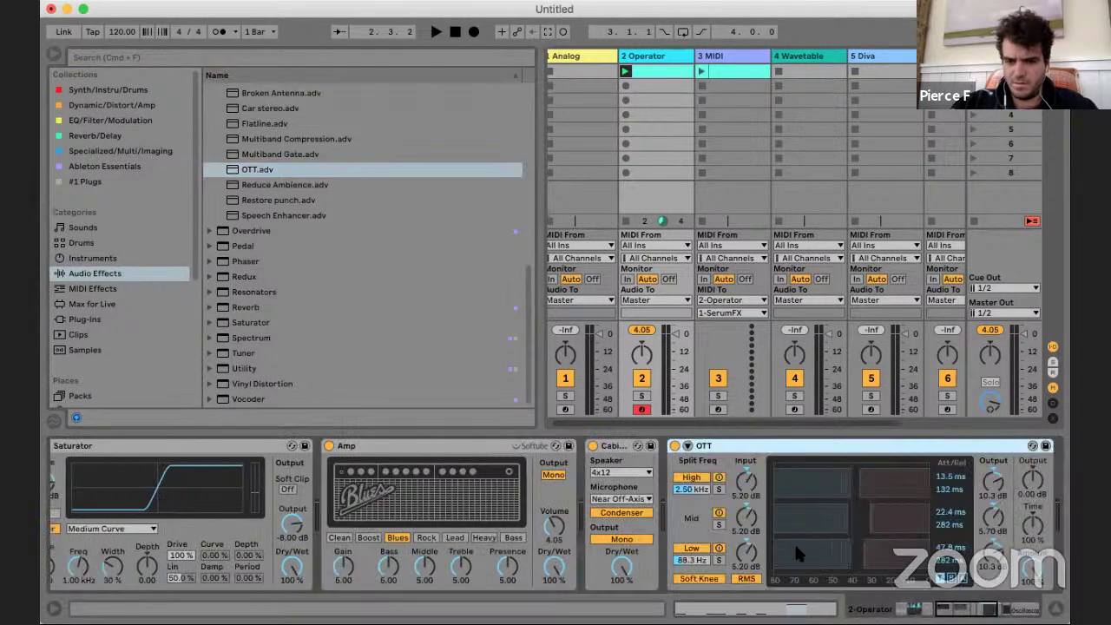
scroll(794, 542, right, 10)
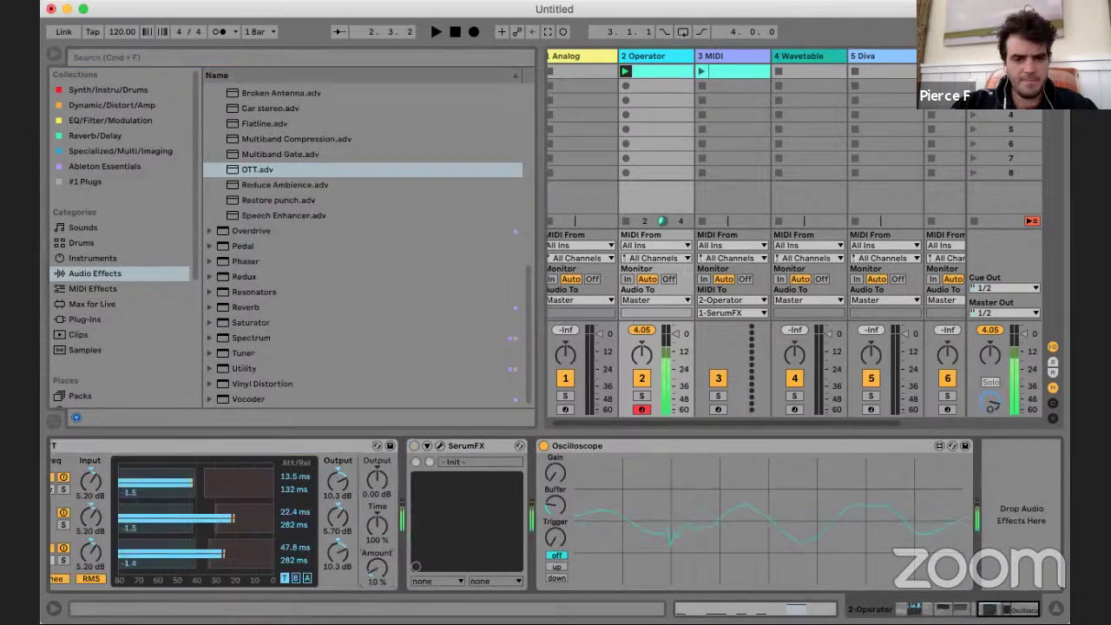
drag(377, 569, 379, 572)
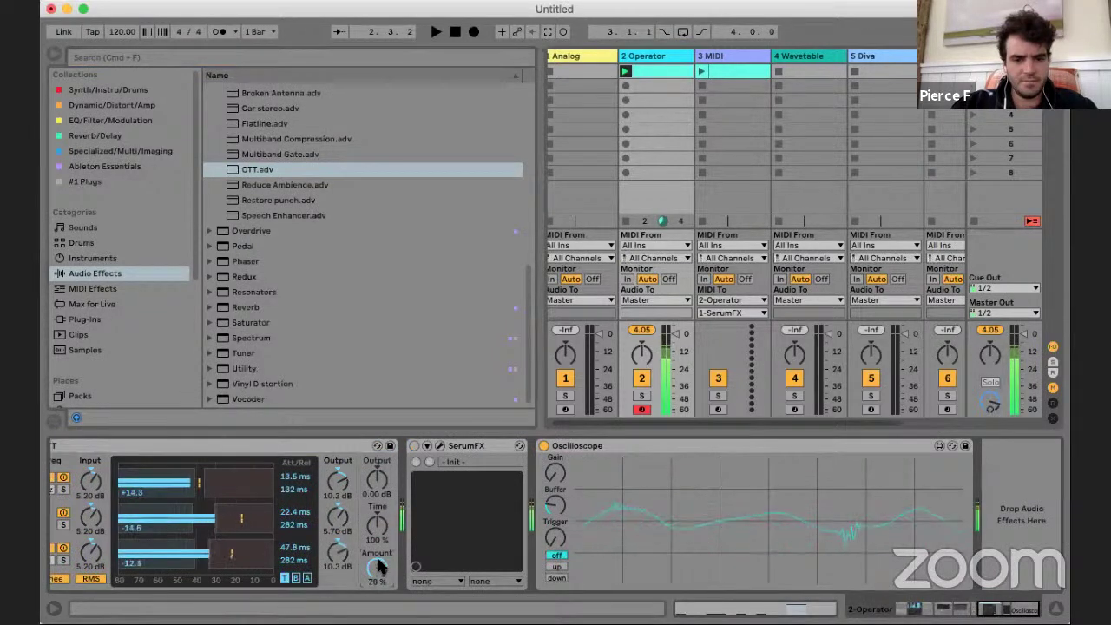
scroll(440, 560, left, 5)
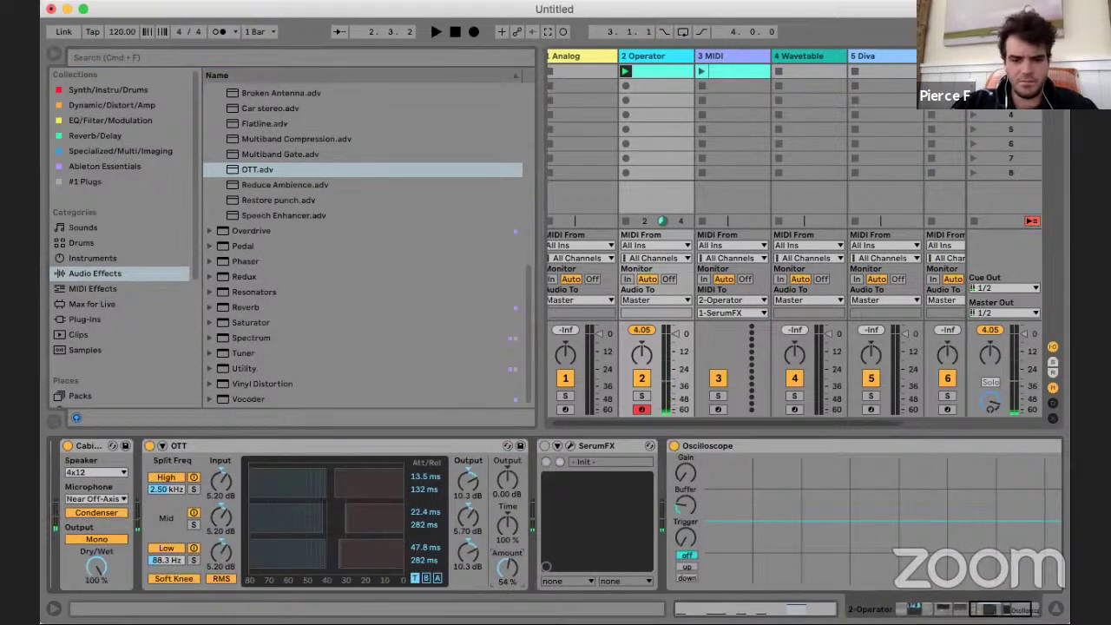
drag(507, 568, 504, 569)
- Insert Reverb between Cabinet and OTT with Dry/Wet at 25%, and raise the OTT Amount to 60%
scroll(384, 231, up, 3)
key(Left)
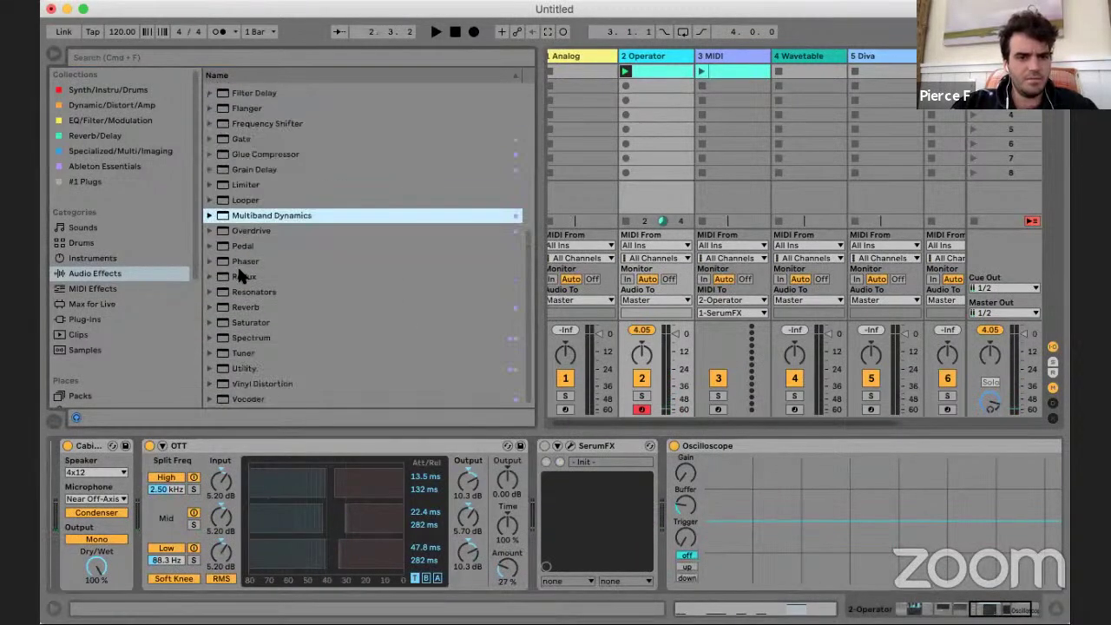
click(258, 305)
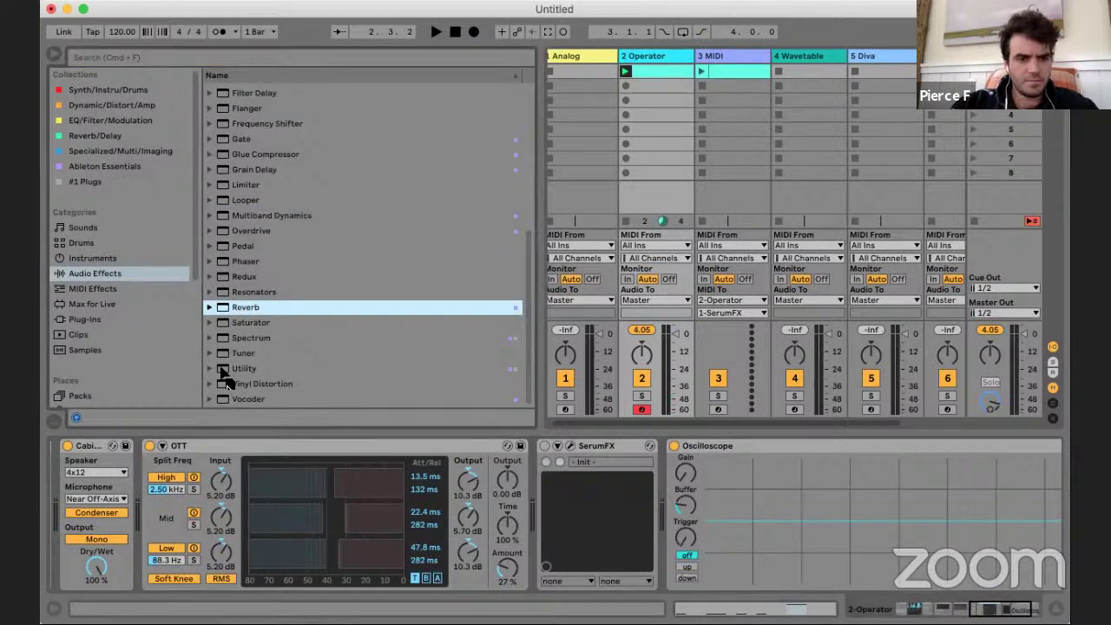
drag(224, 378, 153, 460)
drag(519, 569, 519, 595)
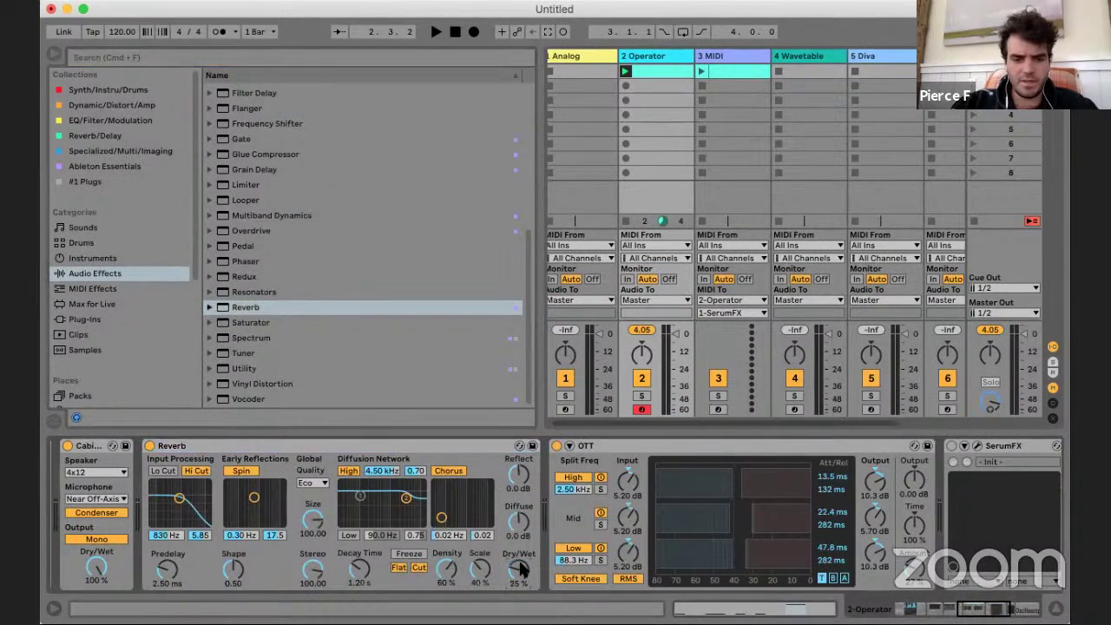
drag(914, 569, 916, 542)
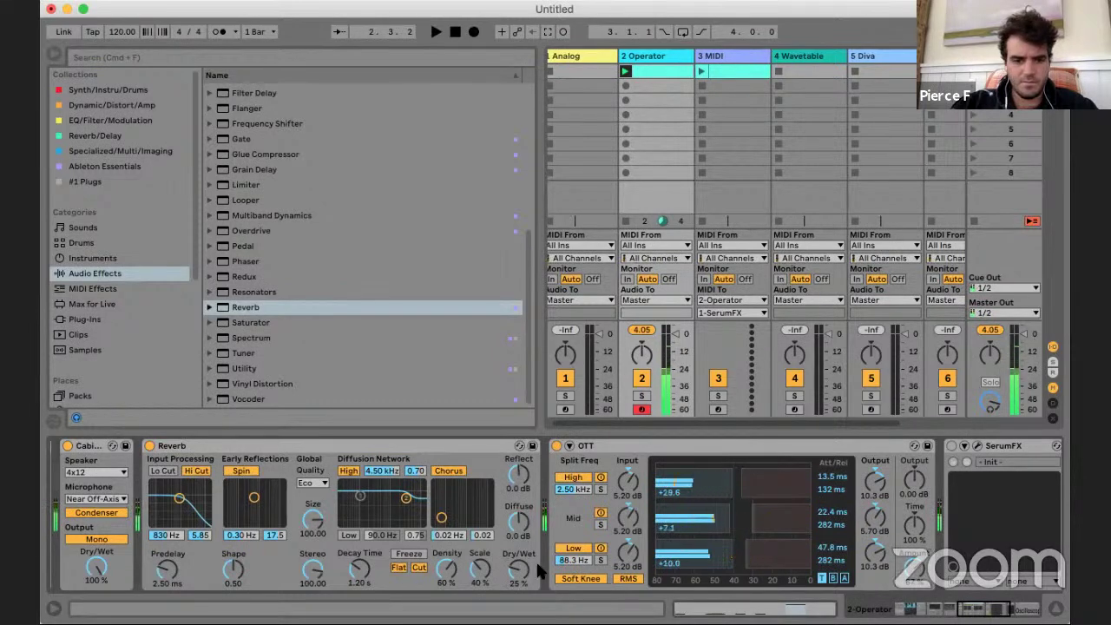
- Set the Reverb's Decay Time to 452 ms and its Dry/Wet to 67%
mouse_move(345, 570)
mouse_down()
mouse_move(346, 581)
mouse_move(358, 570)
mouse_up()
drag(520, 568, 520, 534)
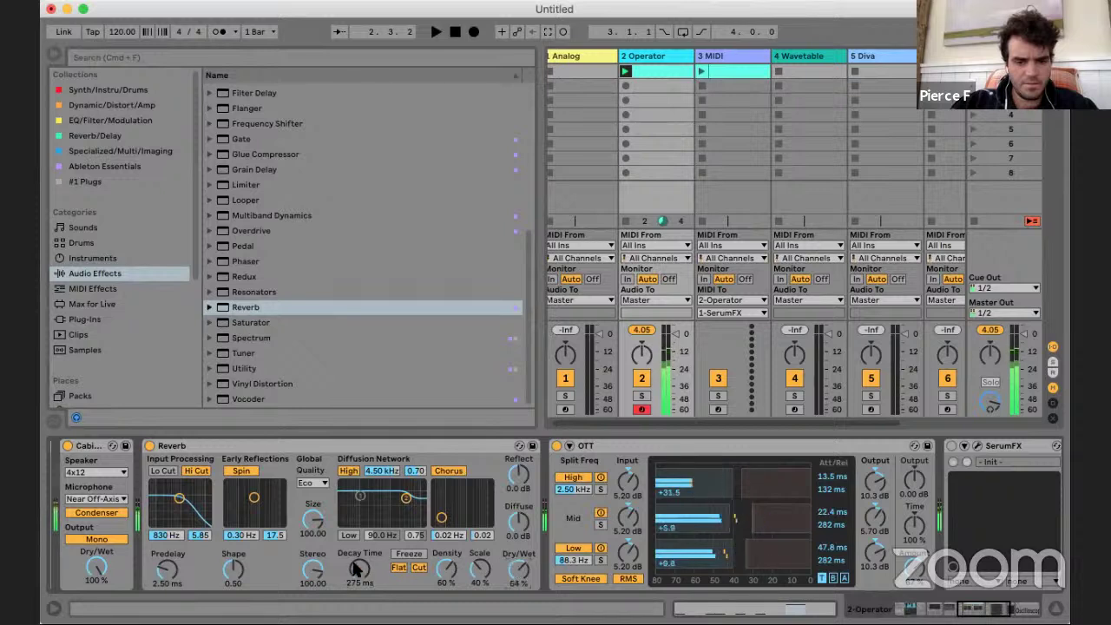
drag(357, 566, 357, 558)
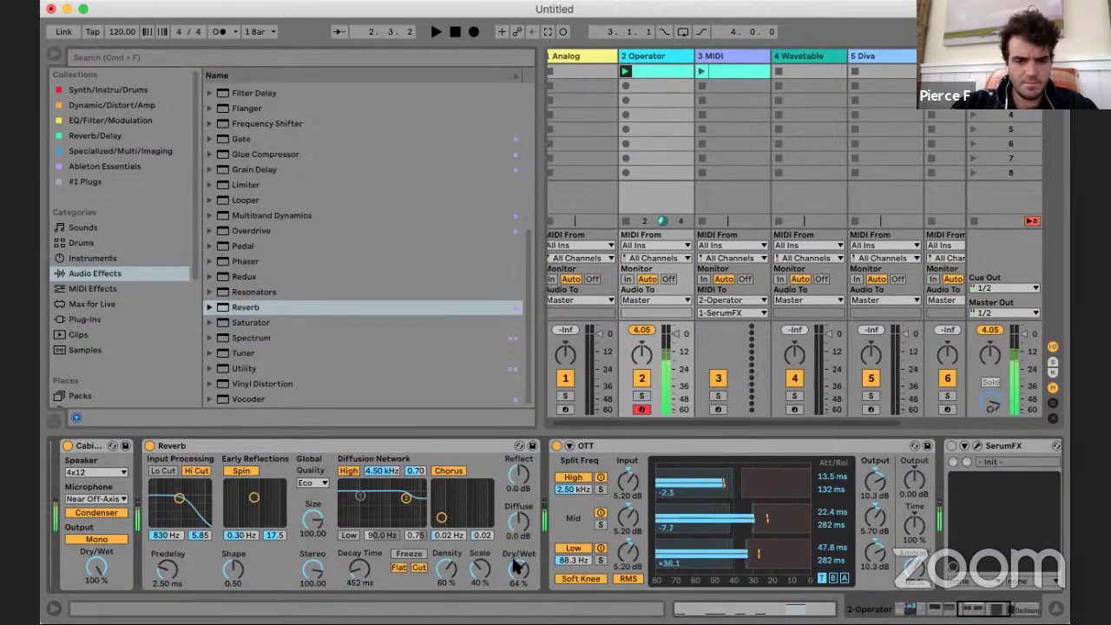
drag(518, 566, 518, 562)
- Turn off Cabinet, audition the Amp's Rock and Lead models, and select Clean
scroll(477, 463, left, 5)
click(491, 446)
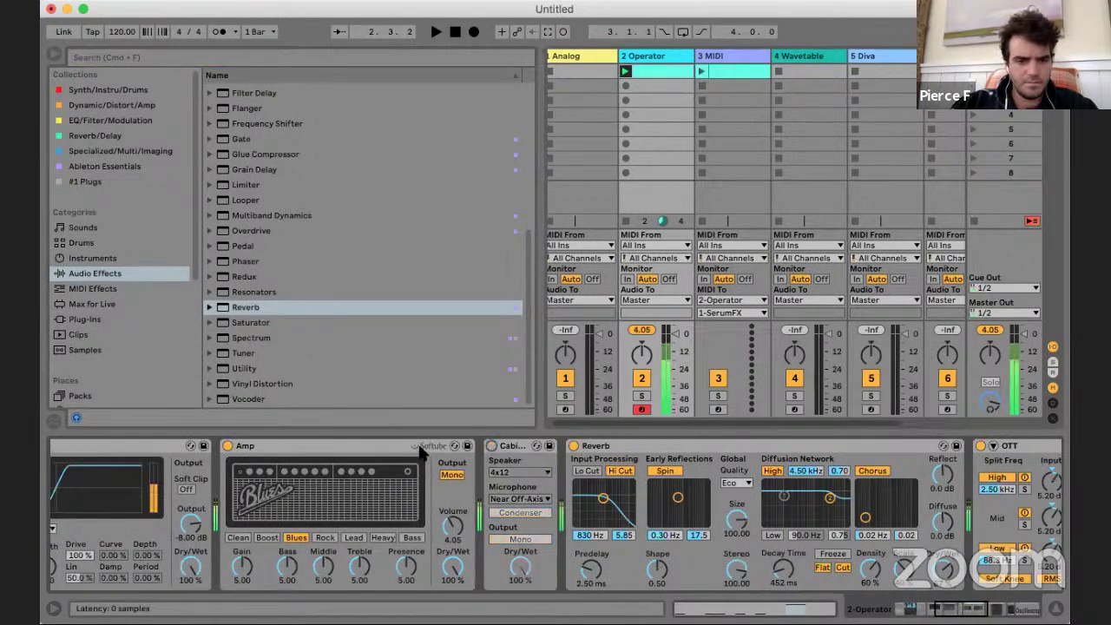
click(329, 538)
click(349, 538)
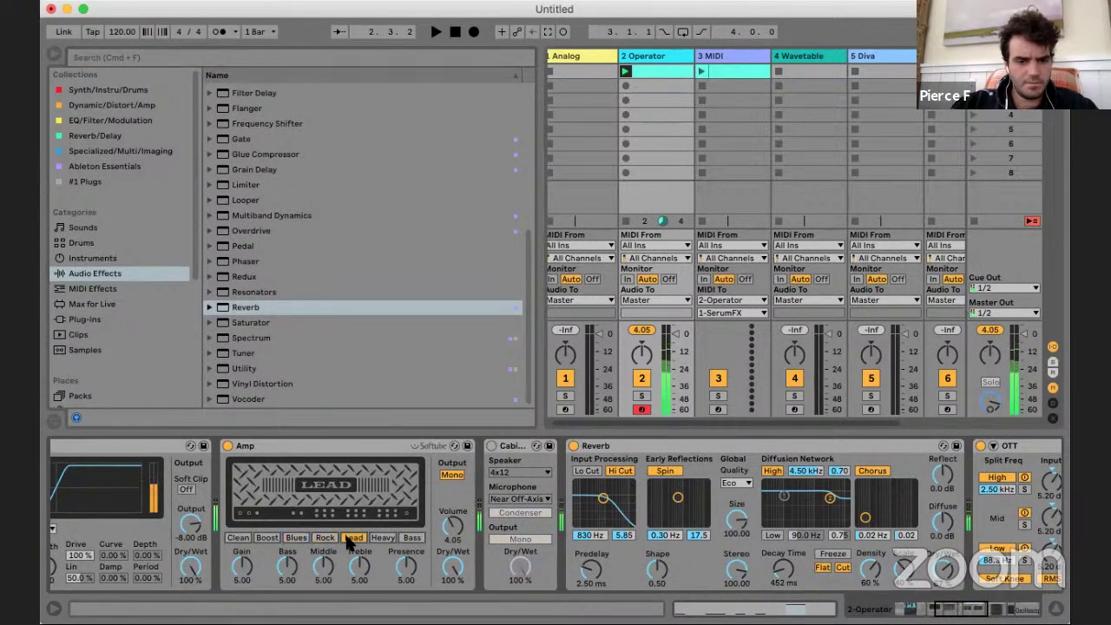
click(237, 537)
- Compare the sound with the Saturator bypassed and set its curve to Soft Sine
scroll(241, 521, left, 4)
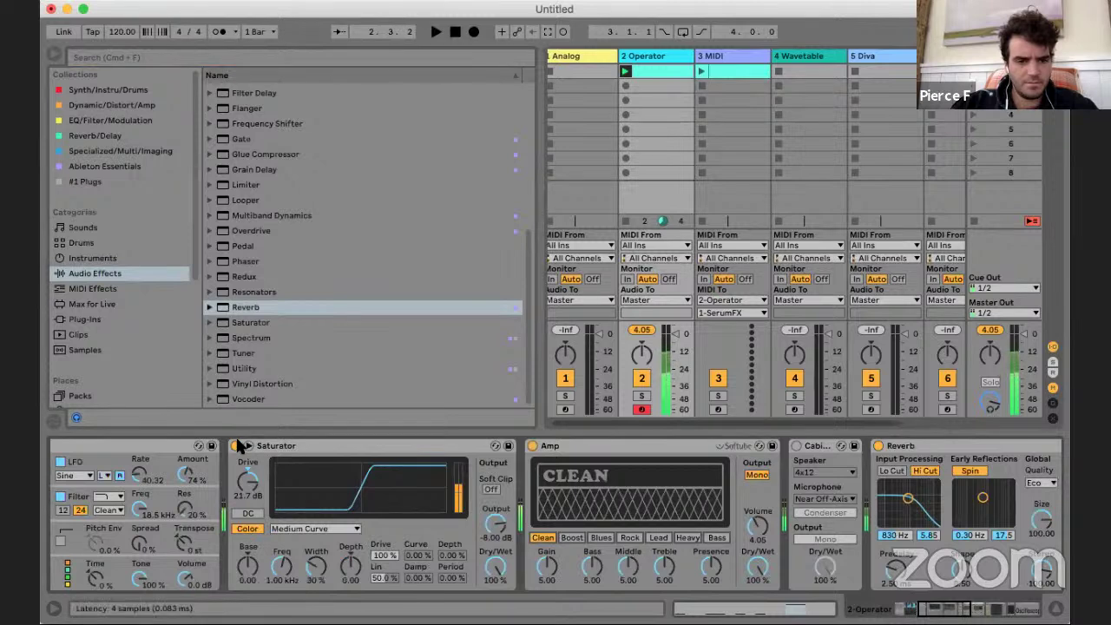
click(235, 446)
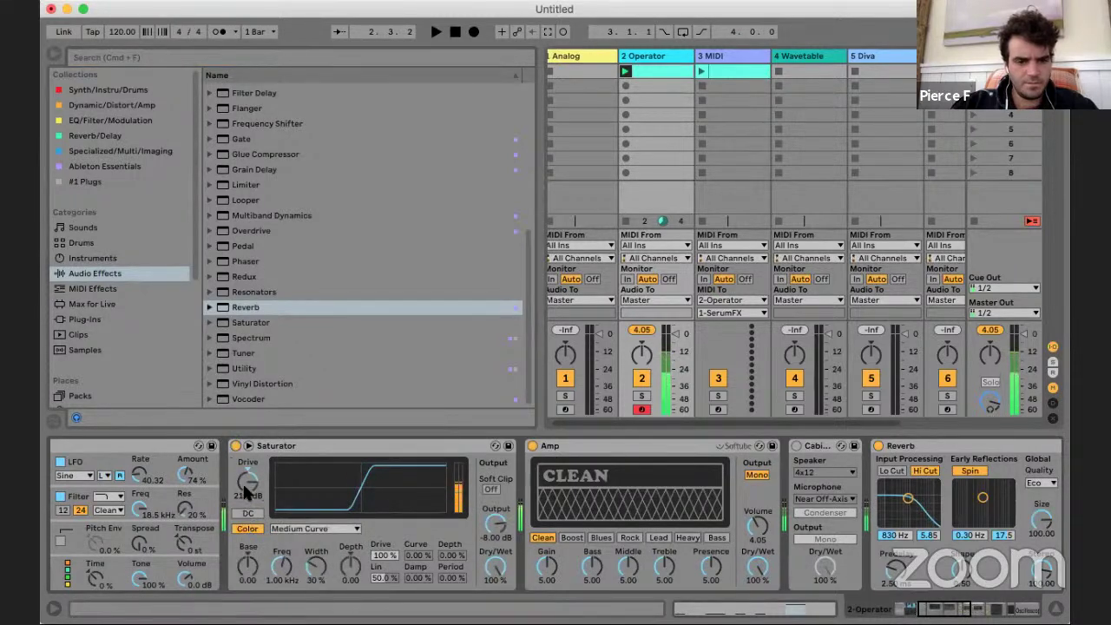
click(293, 527)
click(299, 547)
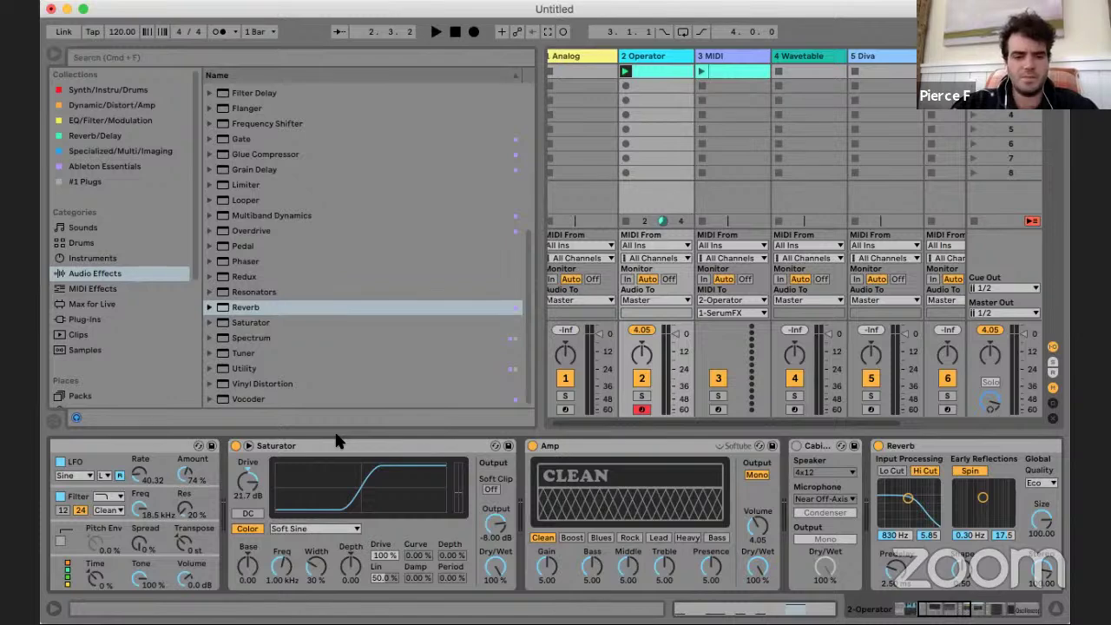
- Select the devices from Saturator through Reverb and turn off Reverb and OTT
click(269, 445)
scroll(521, 442, right, 4)
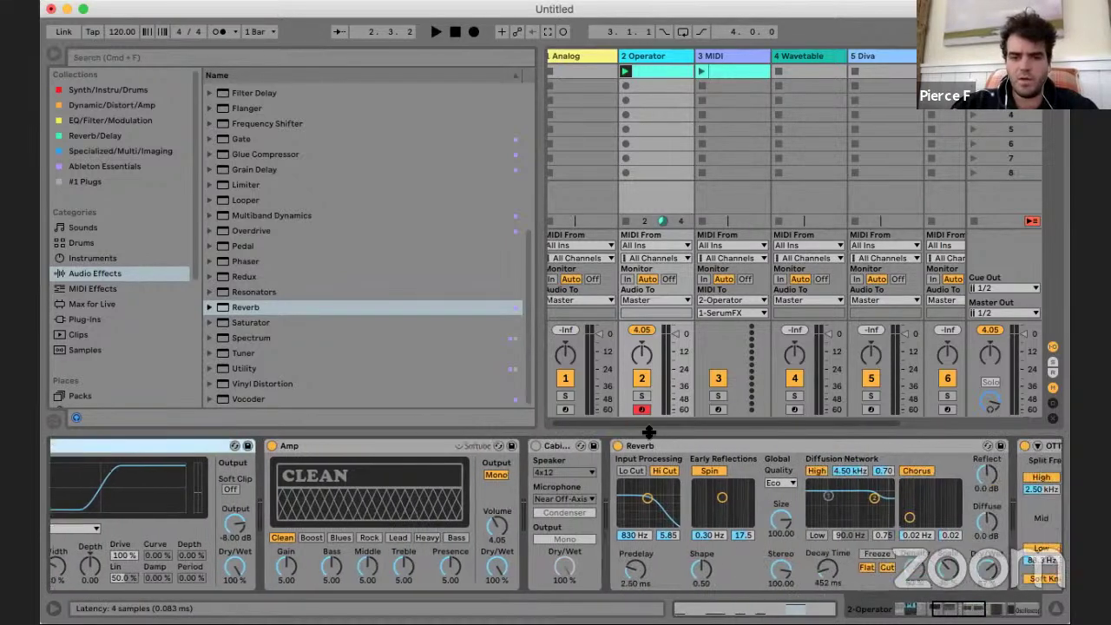
shift+click(674, 445)
click(617, 445)
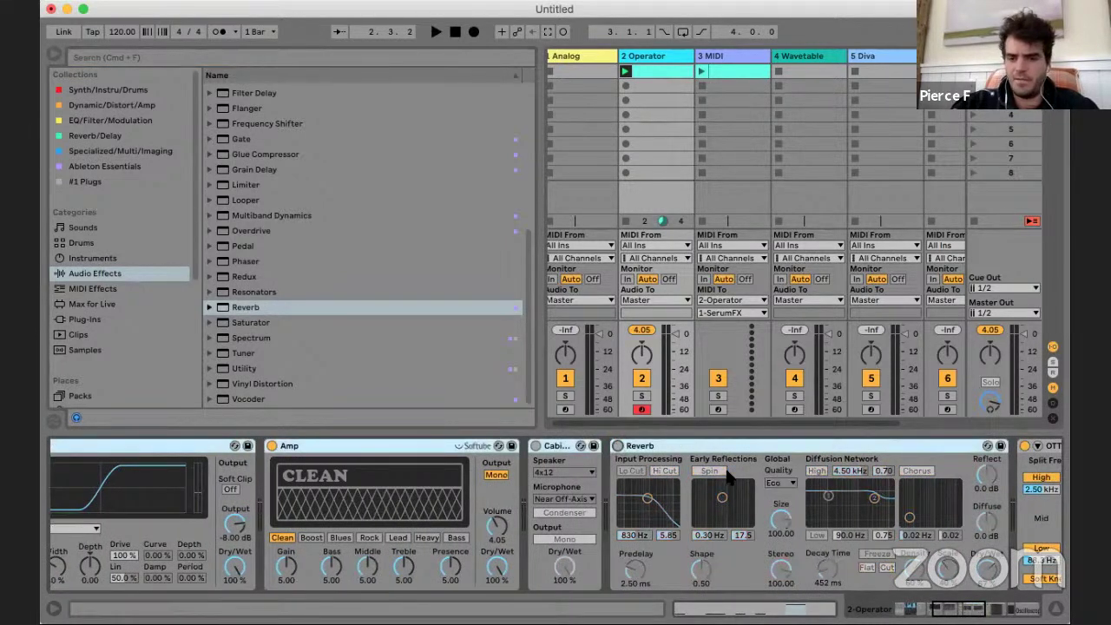
scroll(649, 469, right, 8)
scroll(497, 452, left, 3)
click(407, 446)
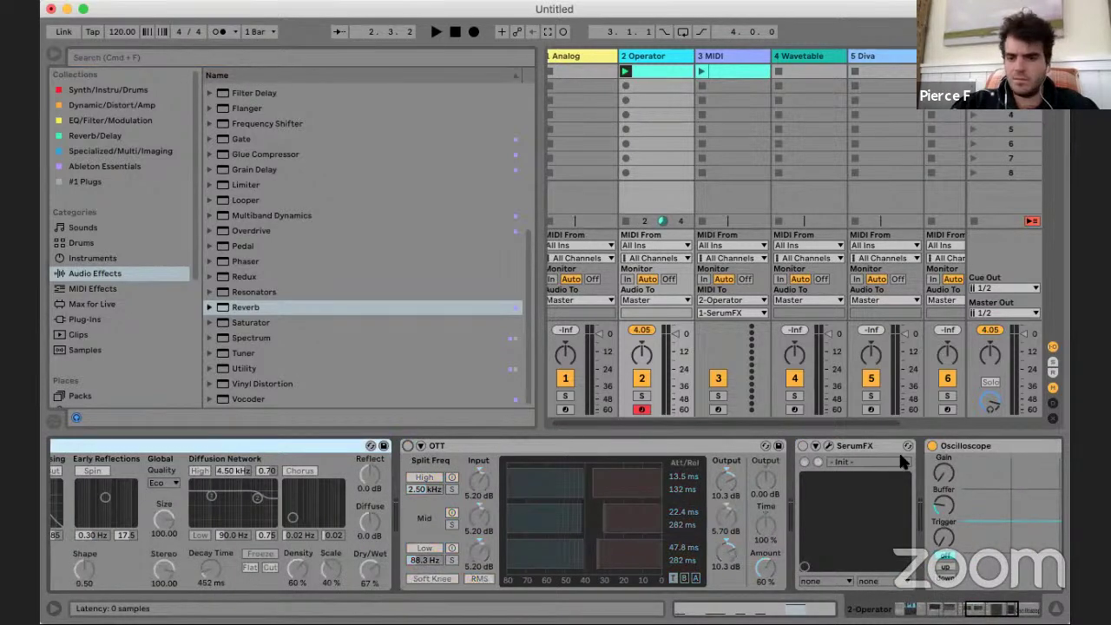
- Enable SerumFX, open its plug-in window and reposition the window so the full FX rack can be seen
click(803, 445)
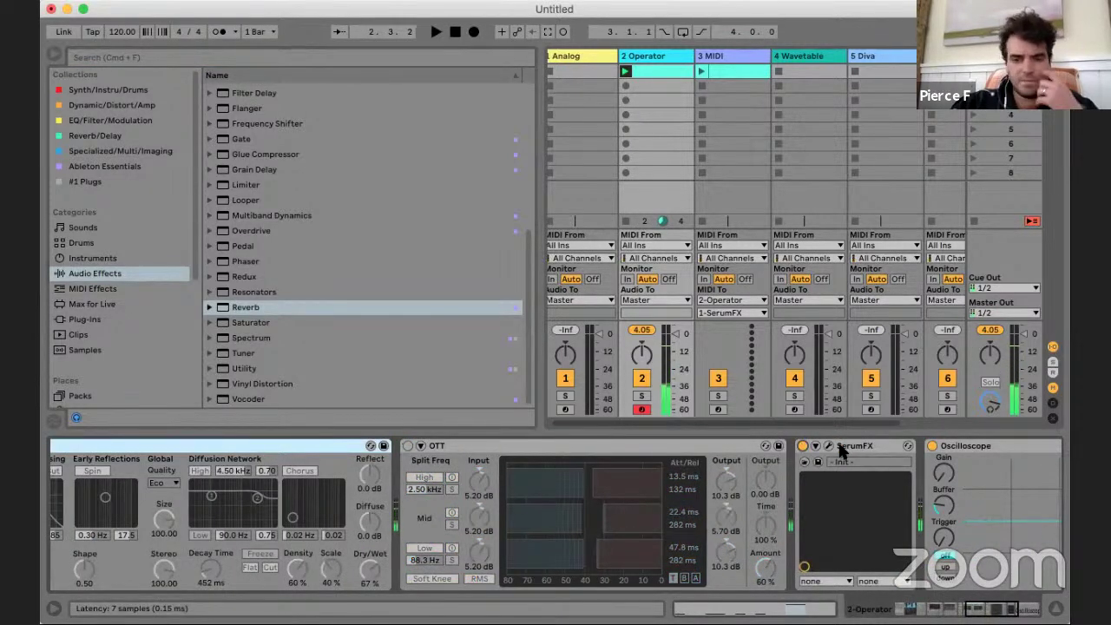
click(828, 445)
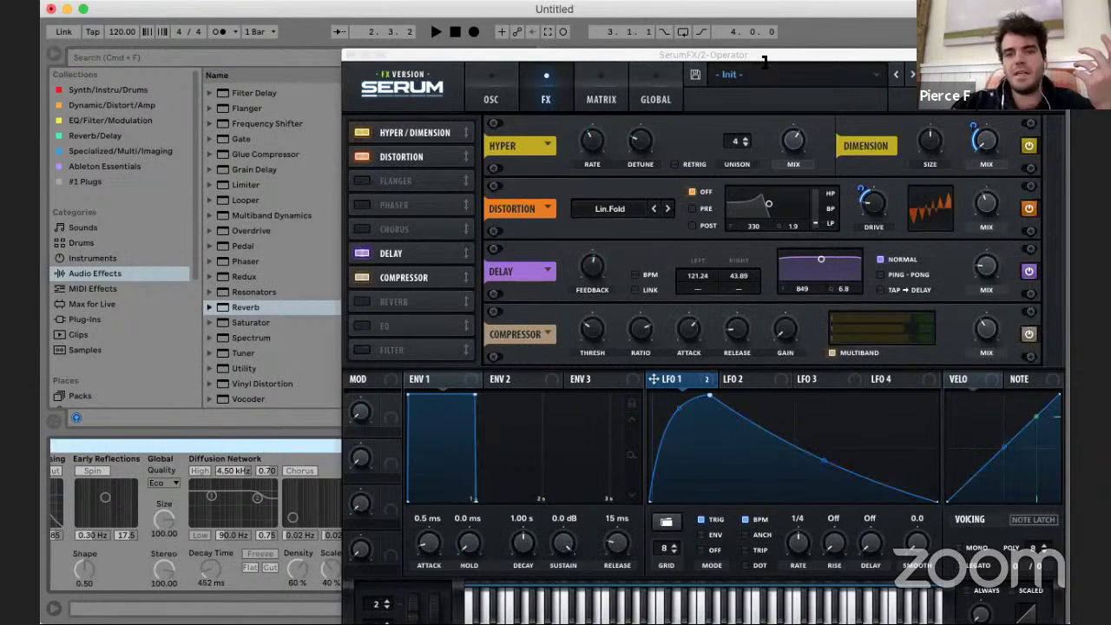
drag(764, 60, 612, 58)
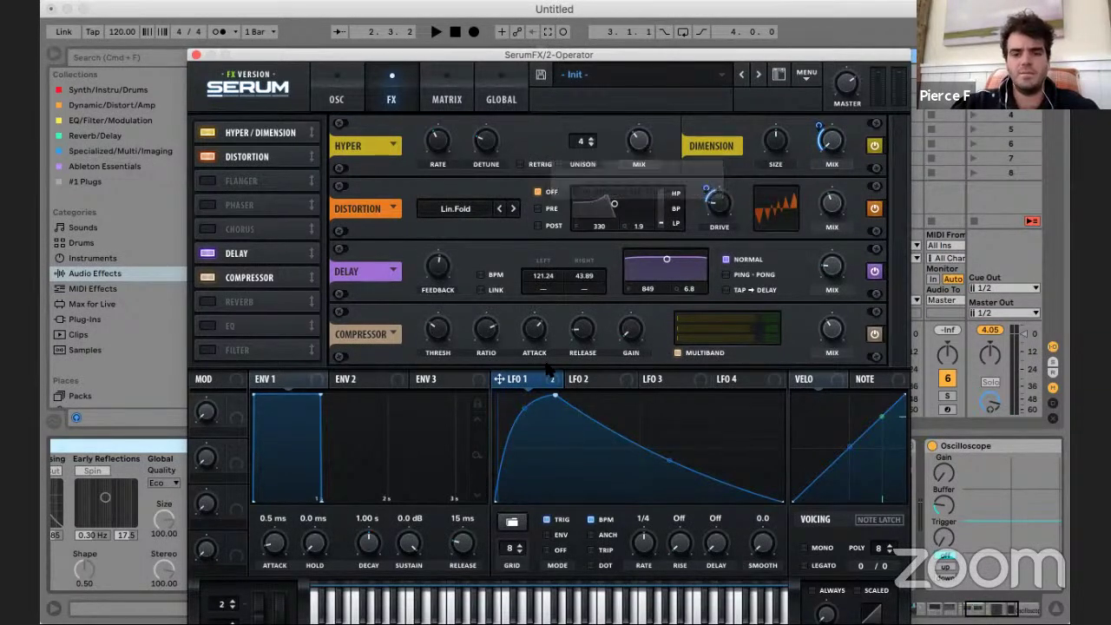
drag(598, 237, 518, 369)
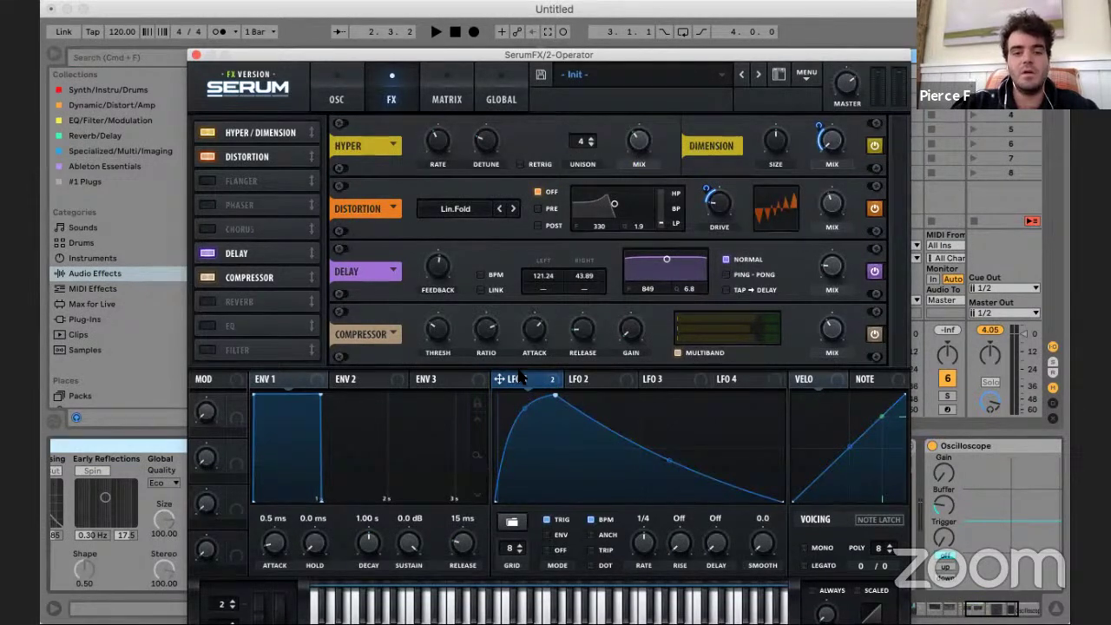
- Assign ENV 2 to the Hyper Mix in SerumFX, set its Attack to 806 ms and play the result
click(356, 373)
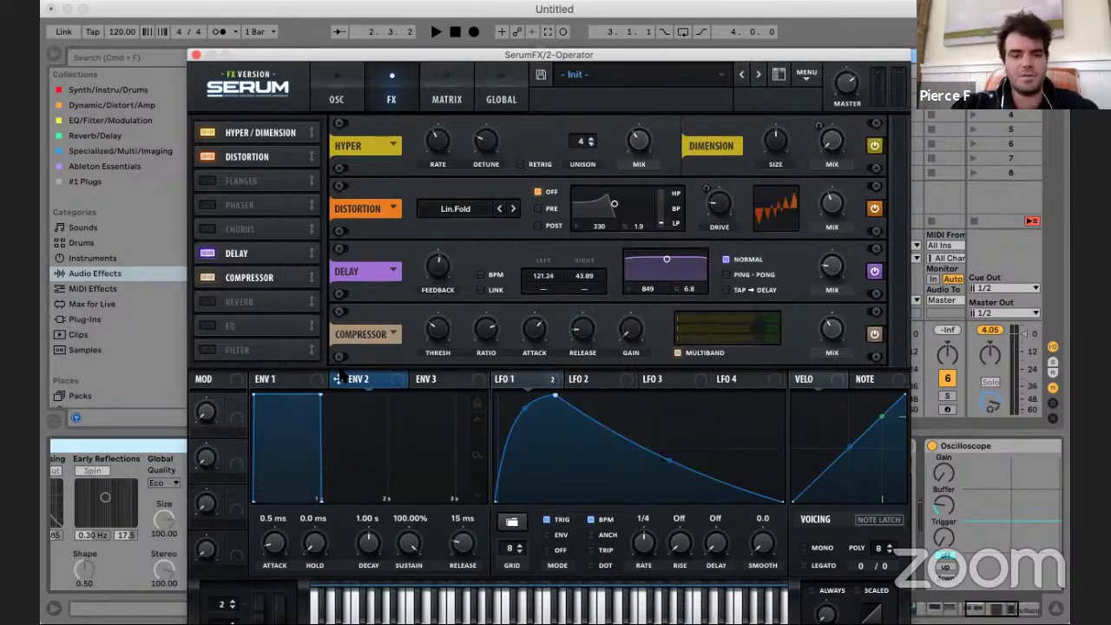
drag(438, 329, 640, 145)
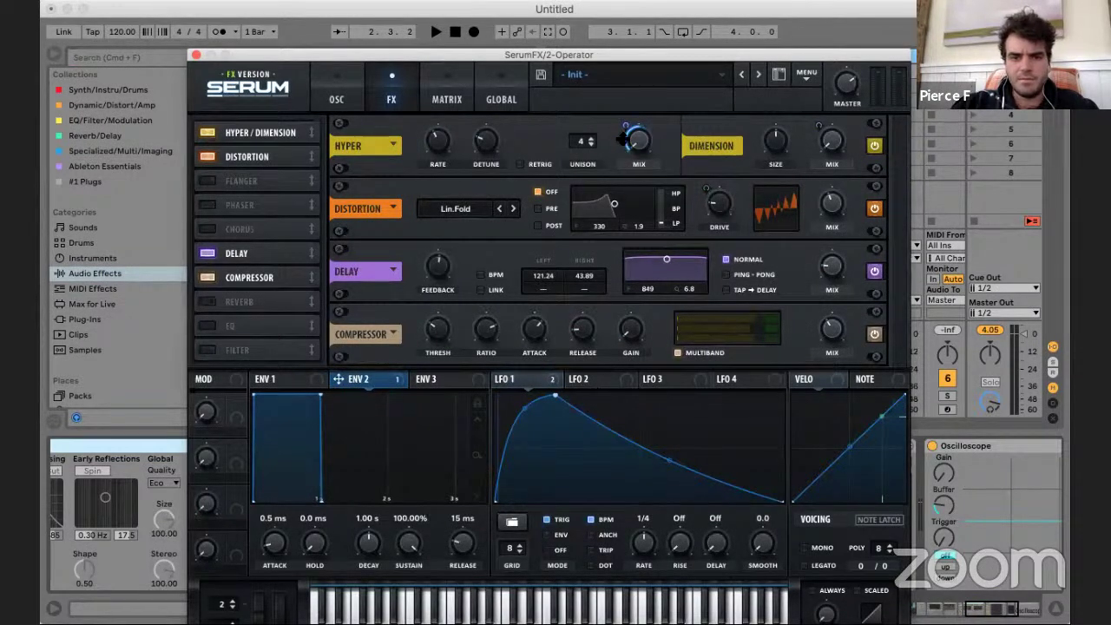
drag(252, 394, 307, 395)
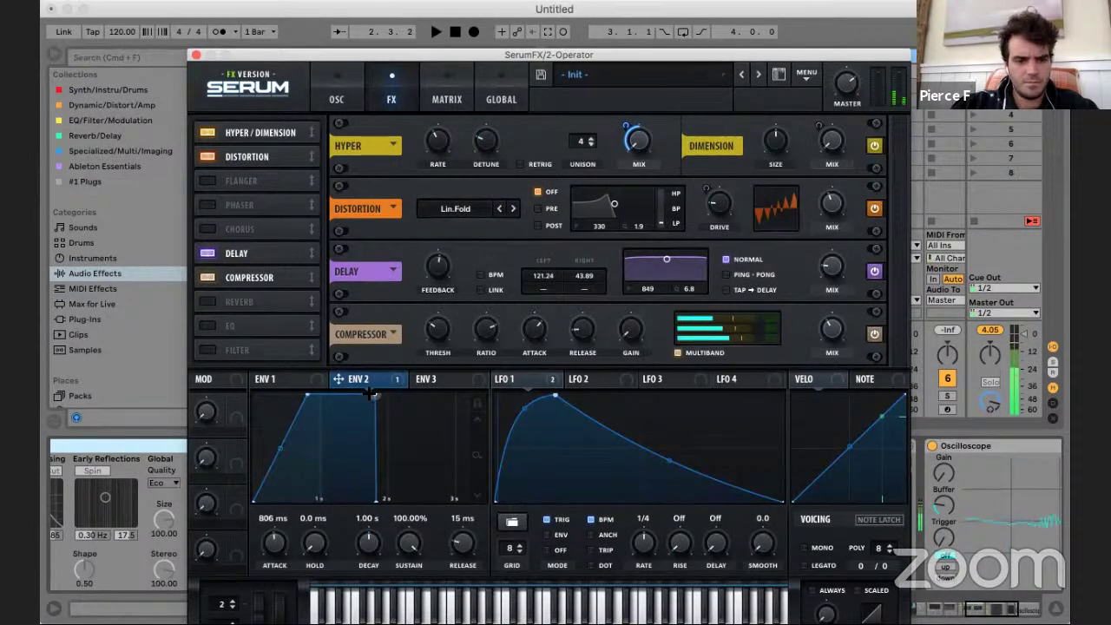
key(space)
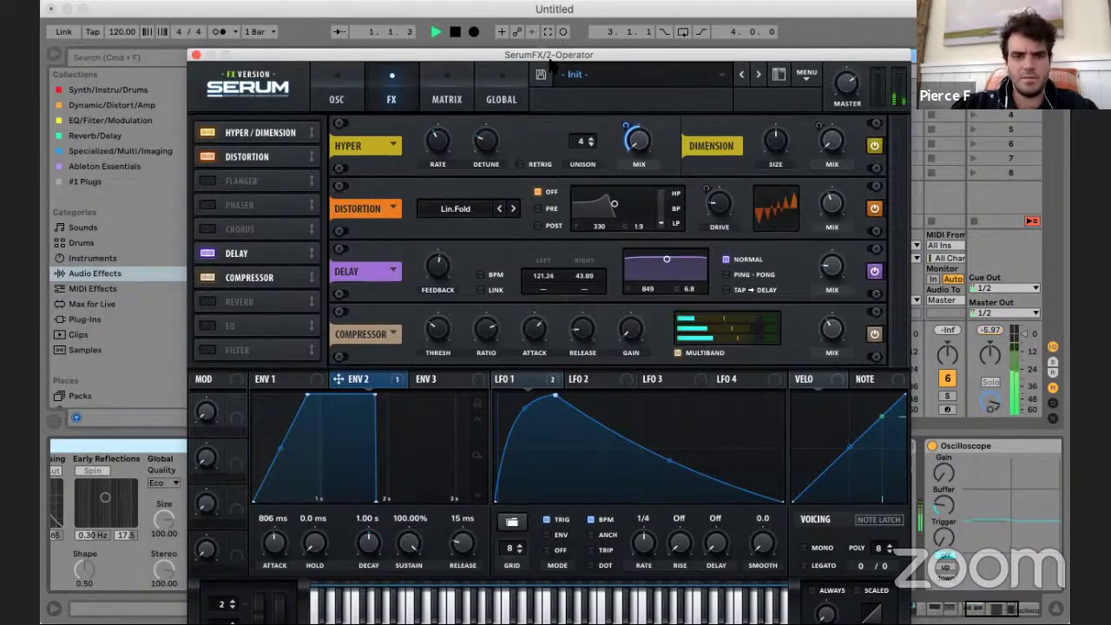
key(space)
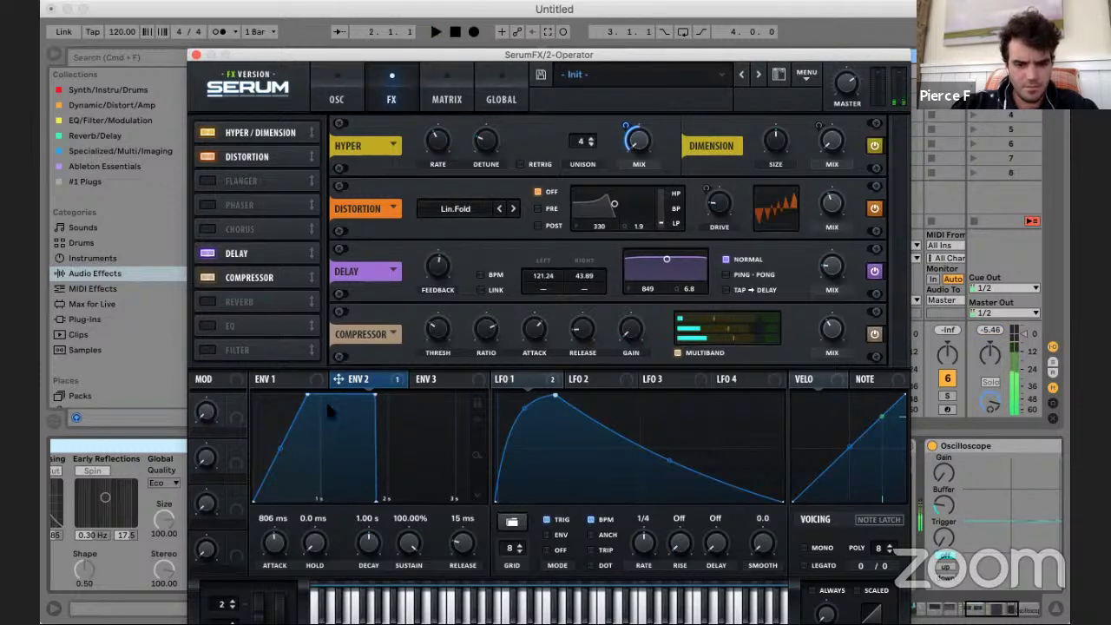
- Play the sound, launch the clip on the MIDI track that feeds SerumFX, and bring the SerumFX window back up
click(301, 385)
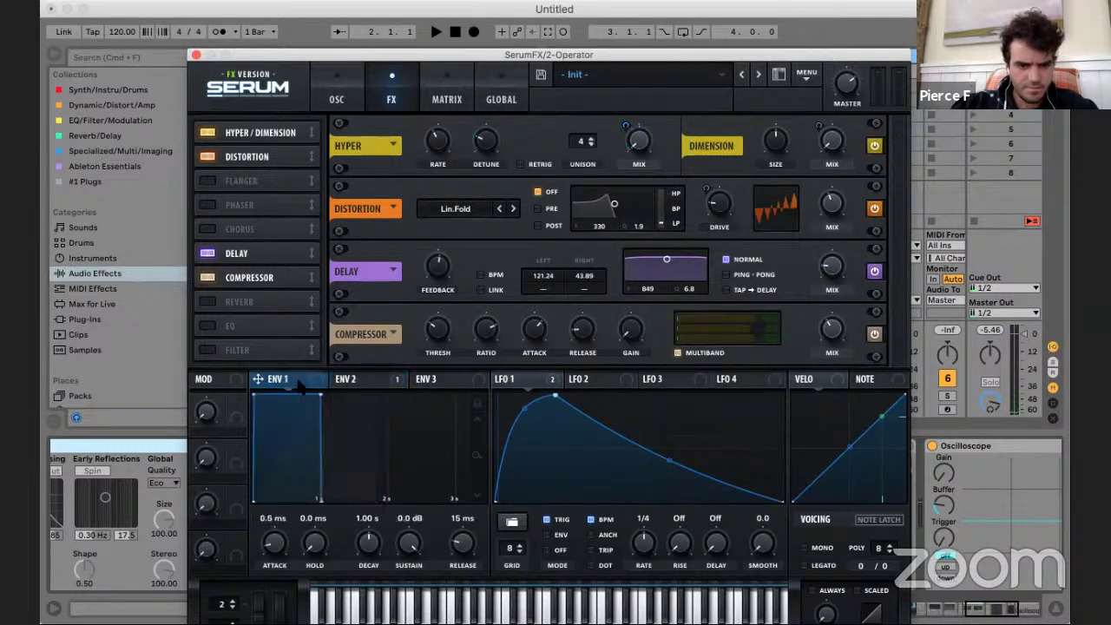
key(space)
click(348, 383)
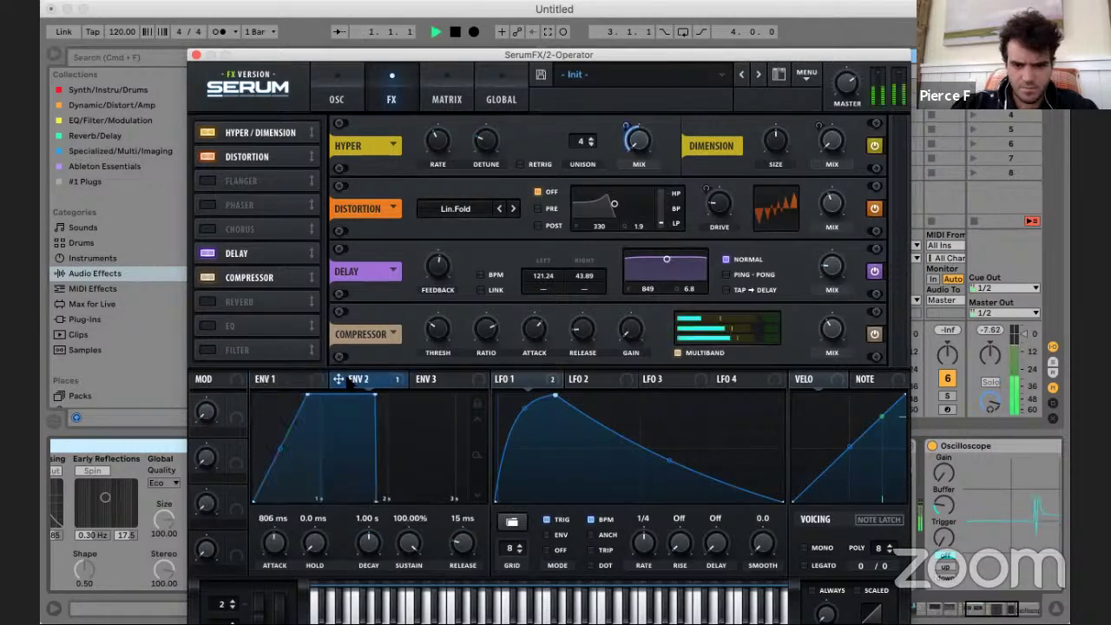
click(196, 54)
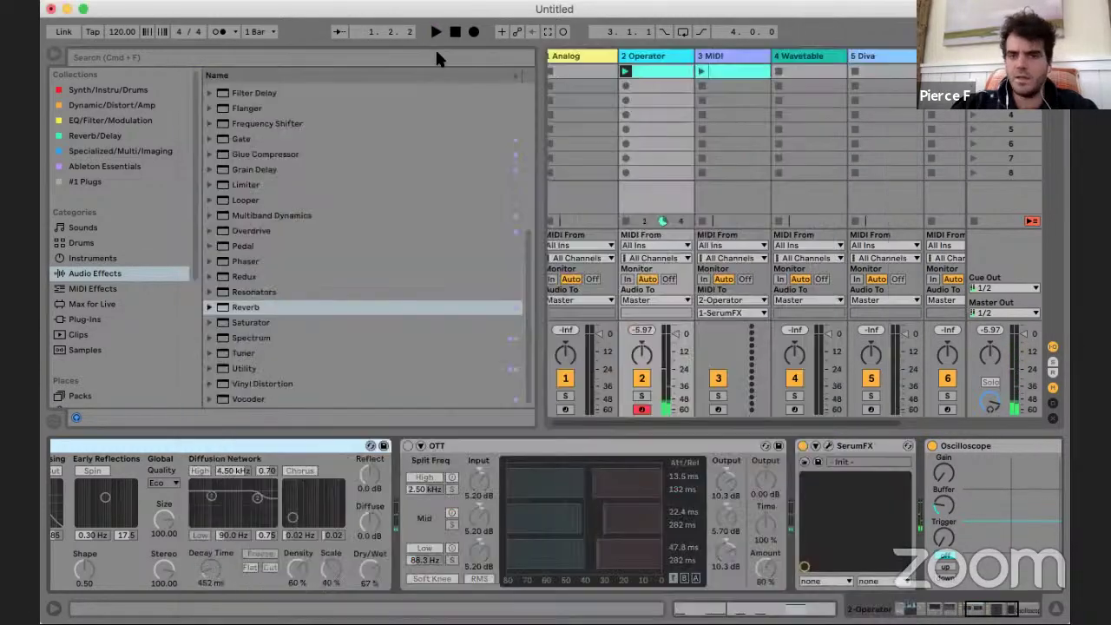
click(702, 73)
click(665, 54)
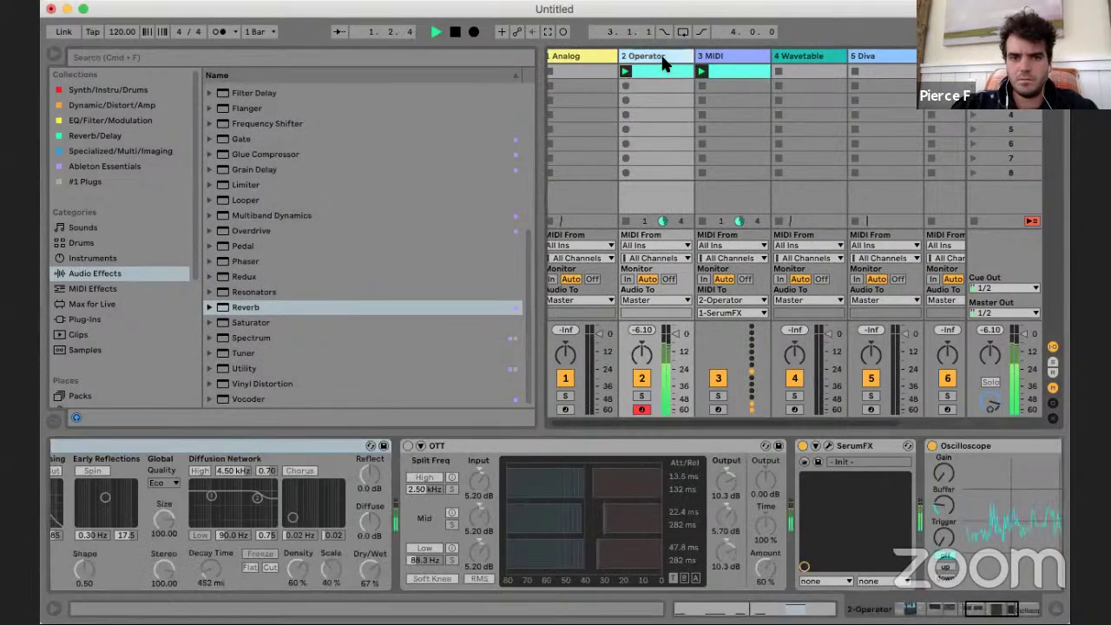
click(823, 443)
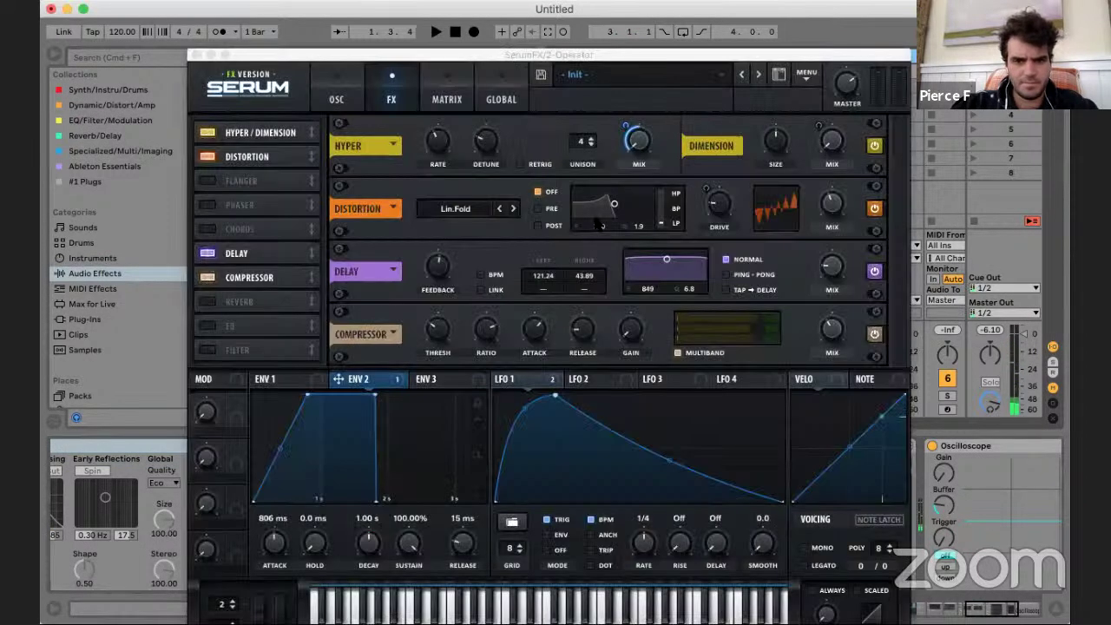
- Switch off SerumFX's Distortion and Delay and compare ENV 2's Hyper Mix amount at 66 with a zero amount
drag(626, 124, 628, 106)
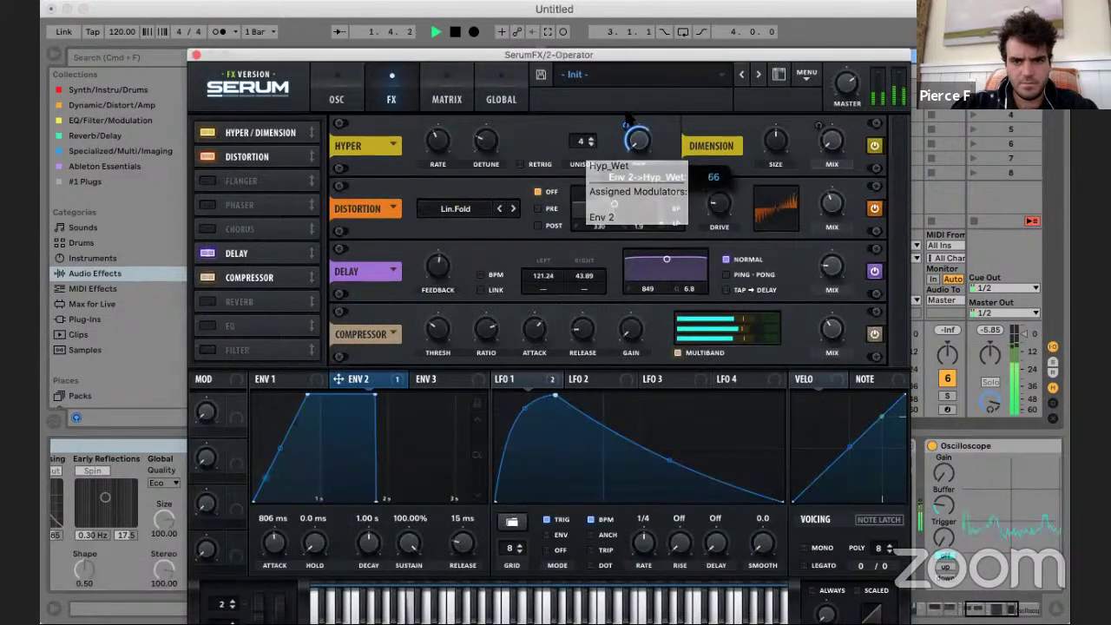
click(875, 209)
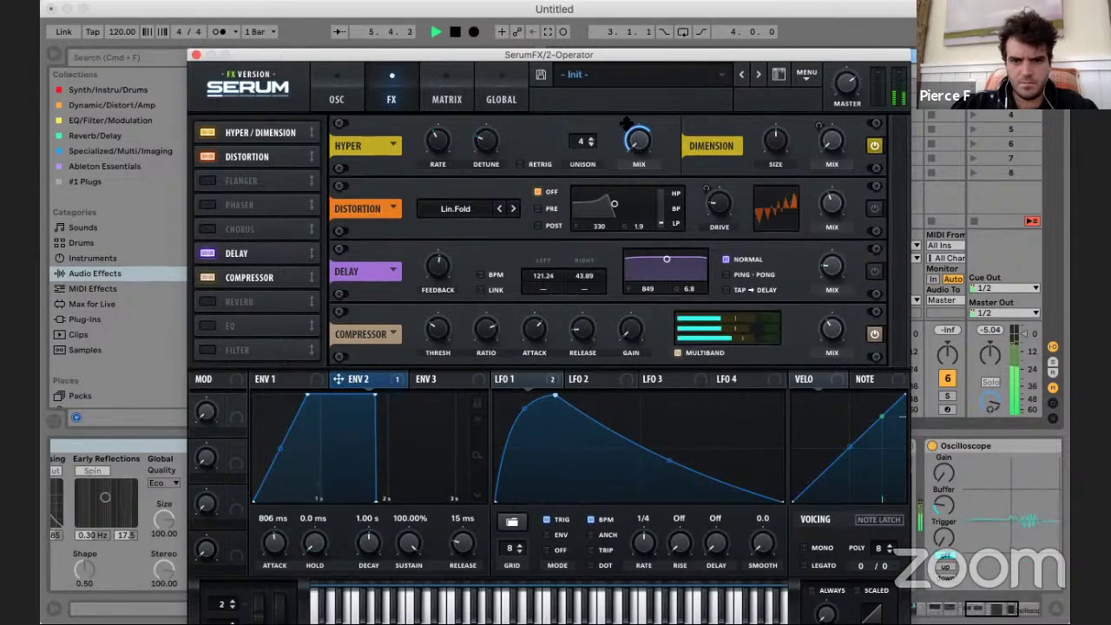
drag(626, 124, 626, 398)
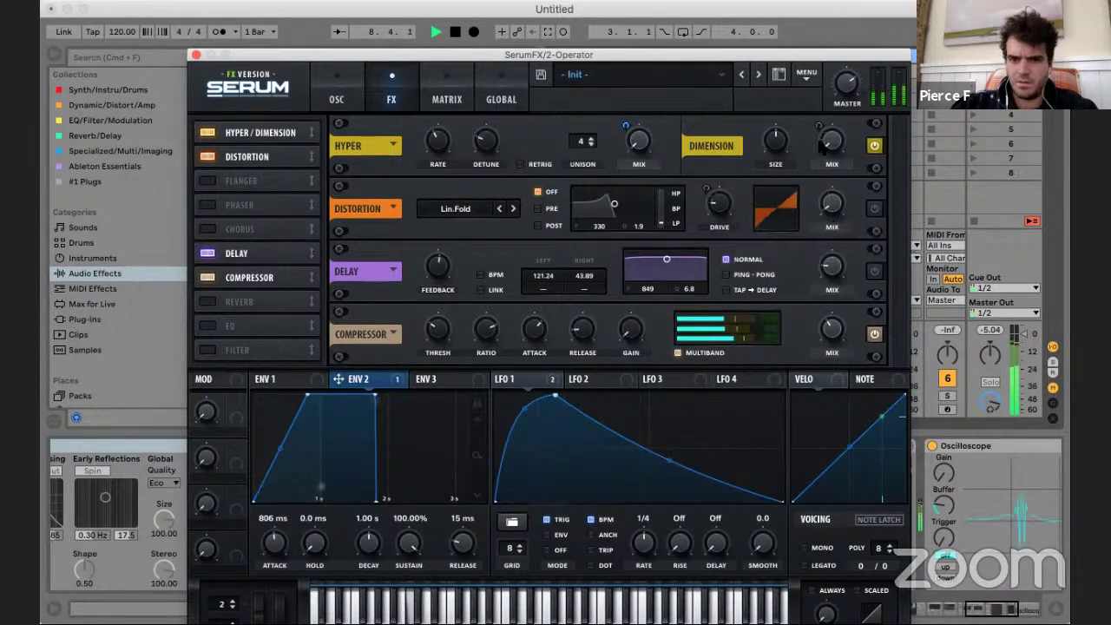
- Bring LFO 1's modulation amount on the Dimension Mix down to zero
click(875, 148)
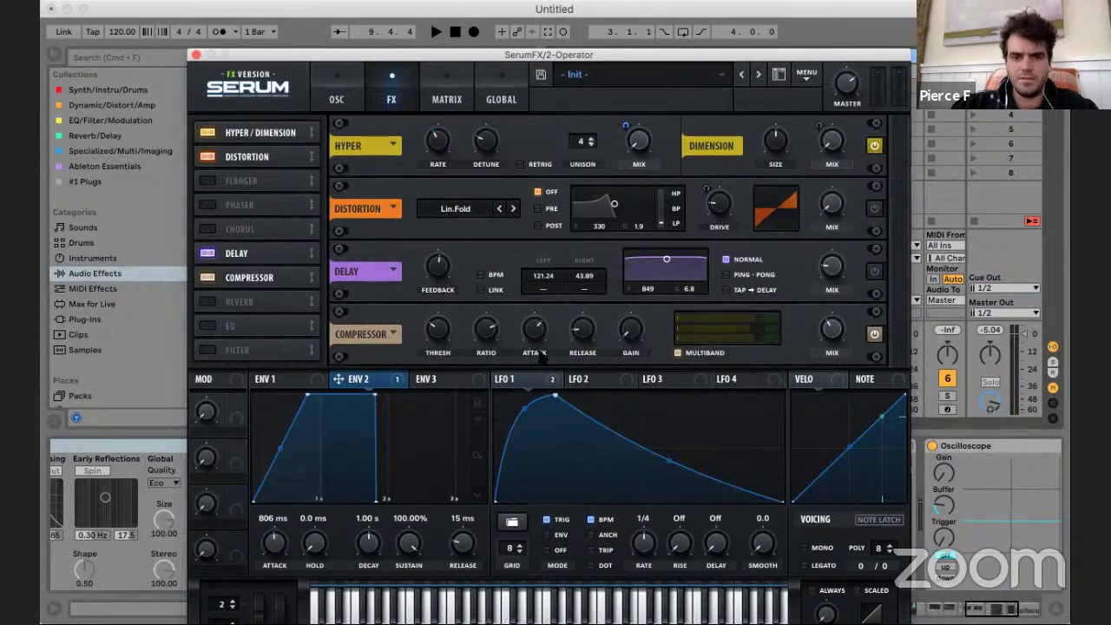
click(518, 378)
drag(816, 218, 819, 130)
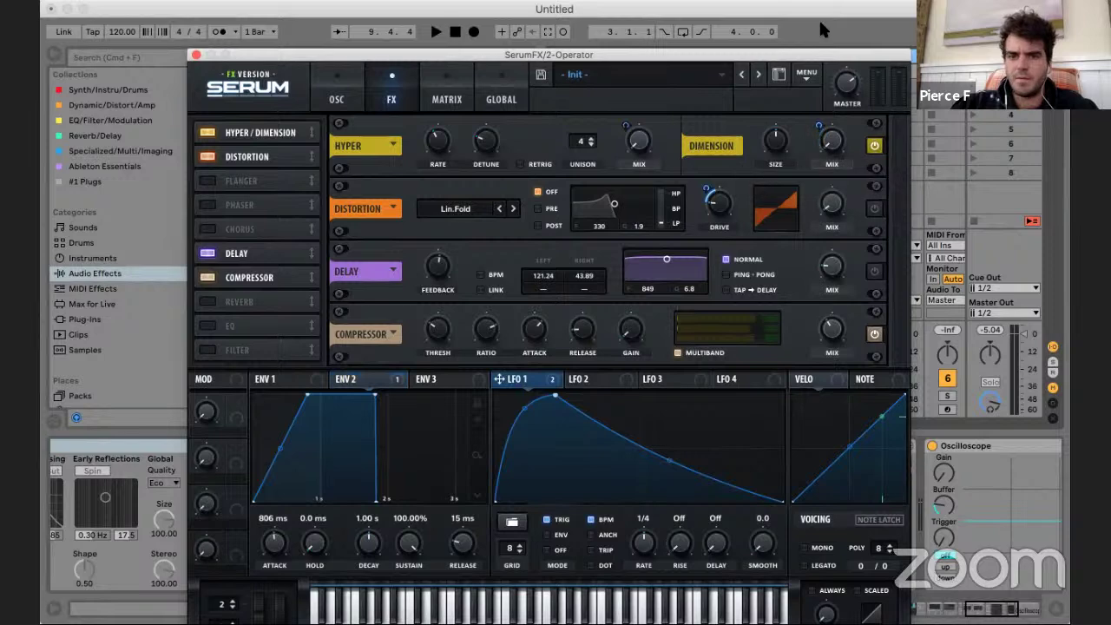
- Play the clips, raise ENV 2's modulation of the Hyper Mix to its full range, and stop playback
key(space)
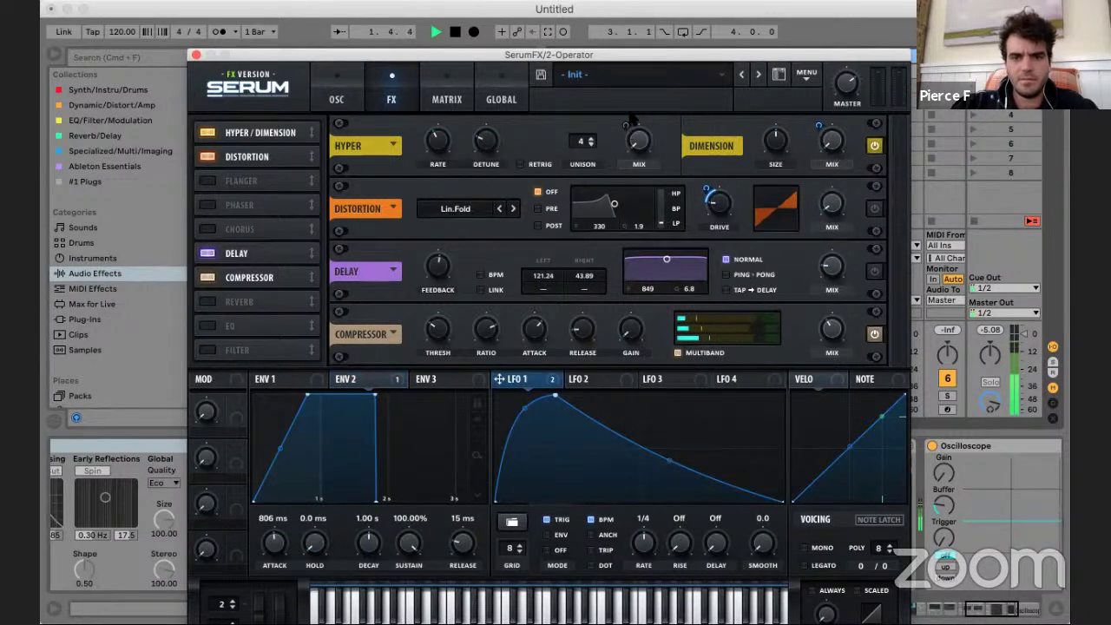
click(365, 382)
drag(627, 125, 640, 97)
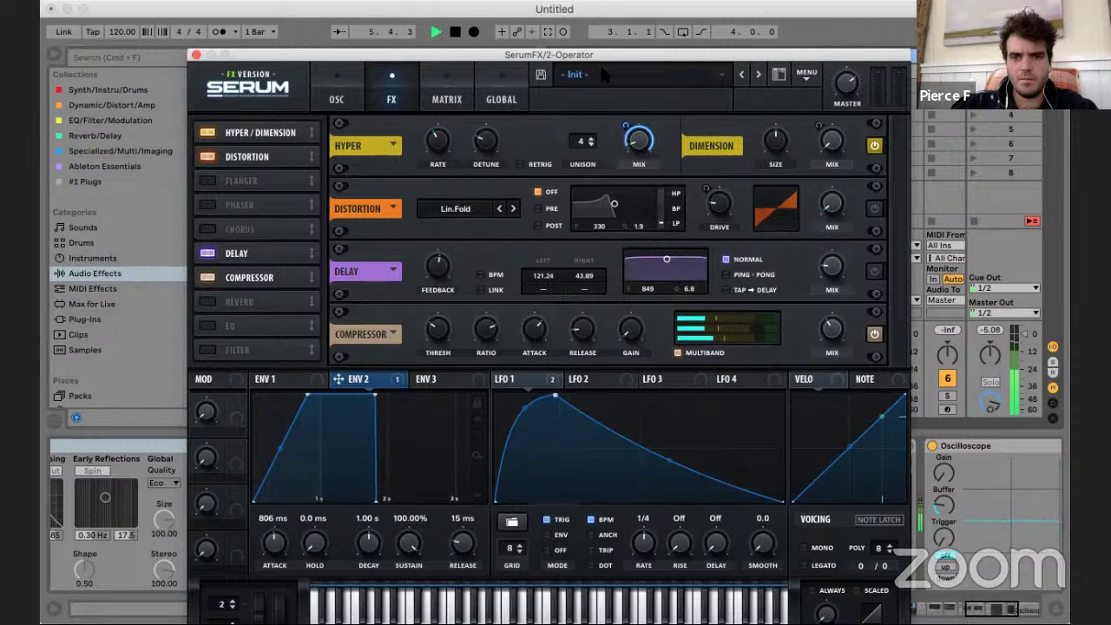
key(space)
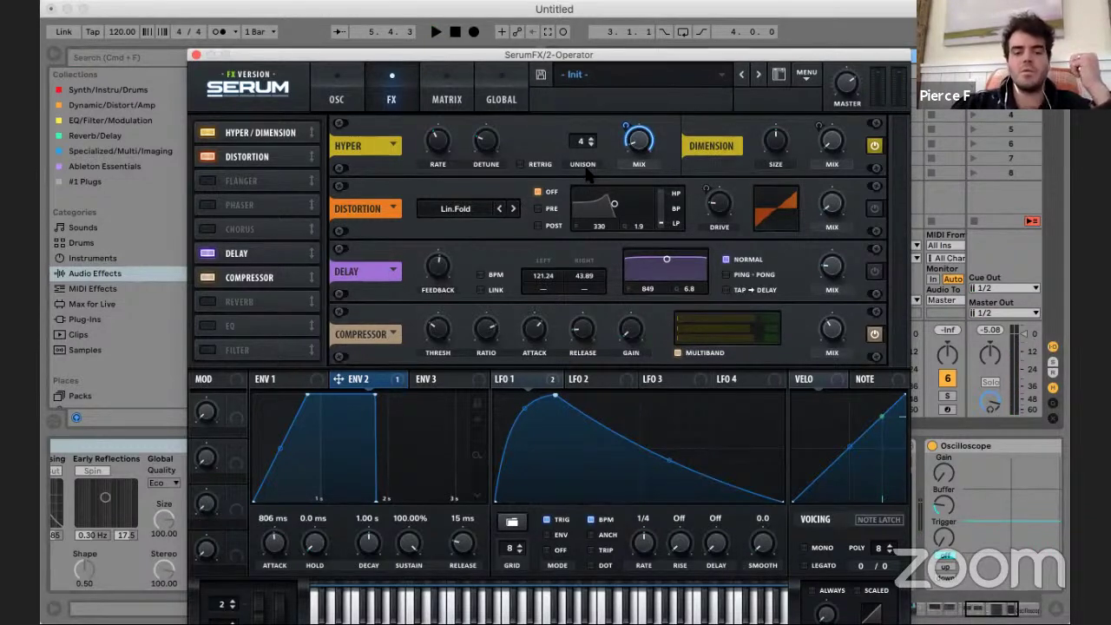
- Close the SerumFX window and turn off the selected Saturator and Amp in the Operator track's device chain
click(196, 56)
scroll(681, 443, left, 5)
scroll(667, 444, left, 10)
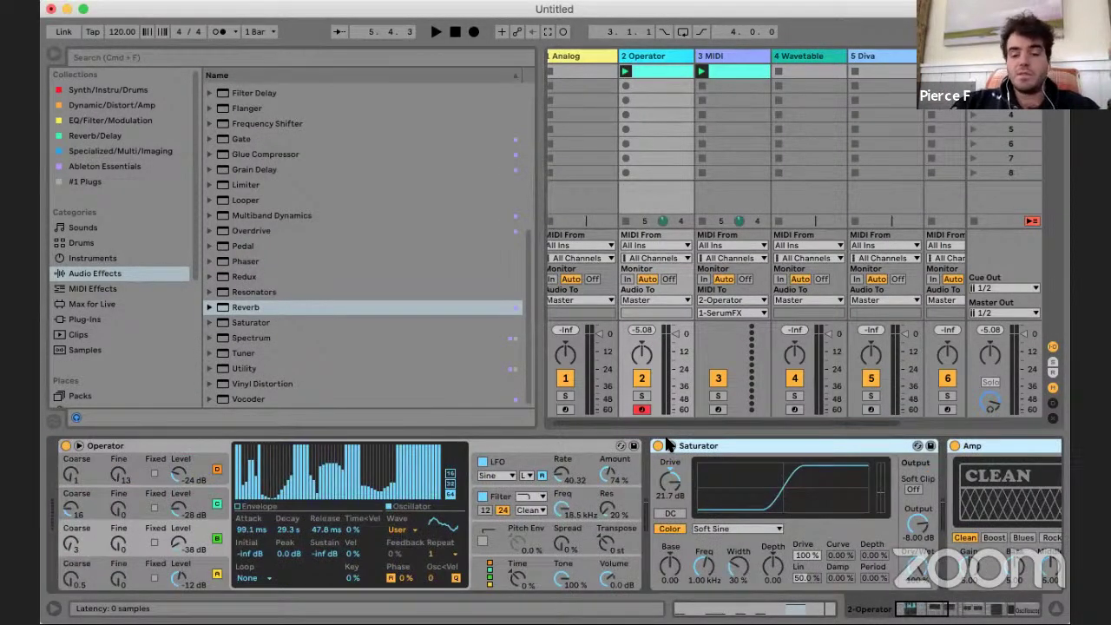
scroll(666, 445, right, 3)
scroll(666, 445, right, 10)
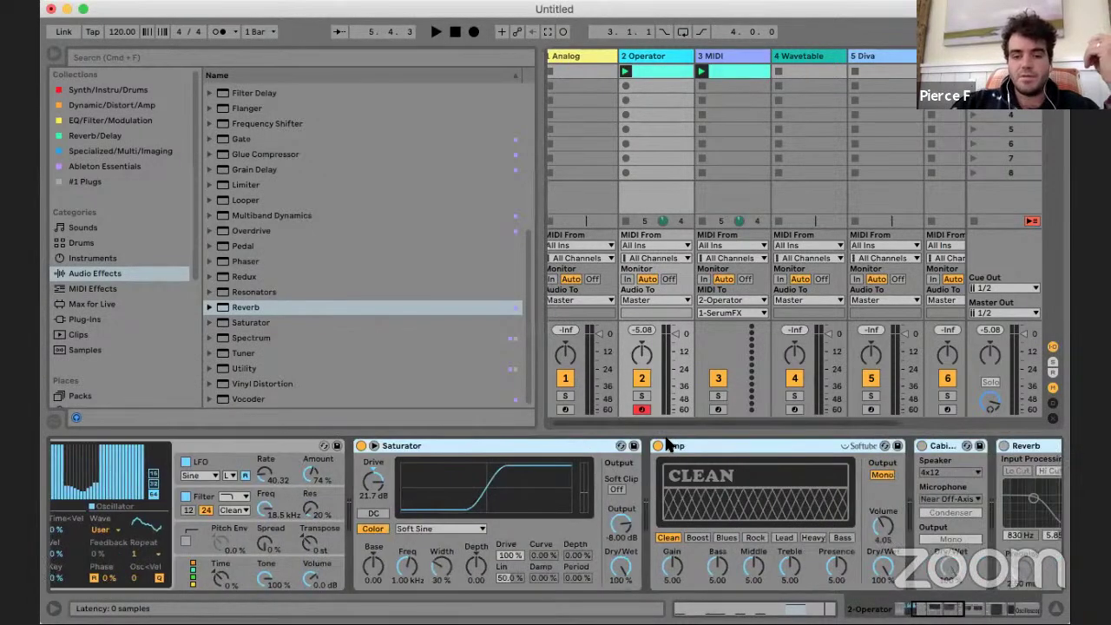
scroll(677, 444, right, 6)
scroll(686, 445, left, 3)
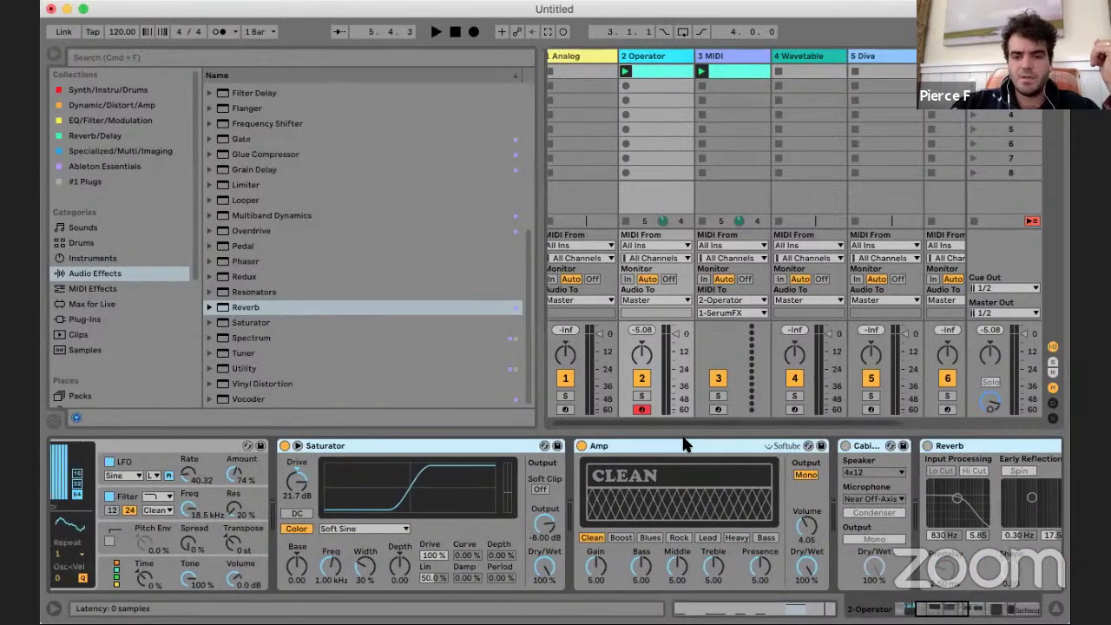
click(581, 446)
scroll(285, 451, left, 6)
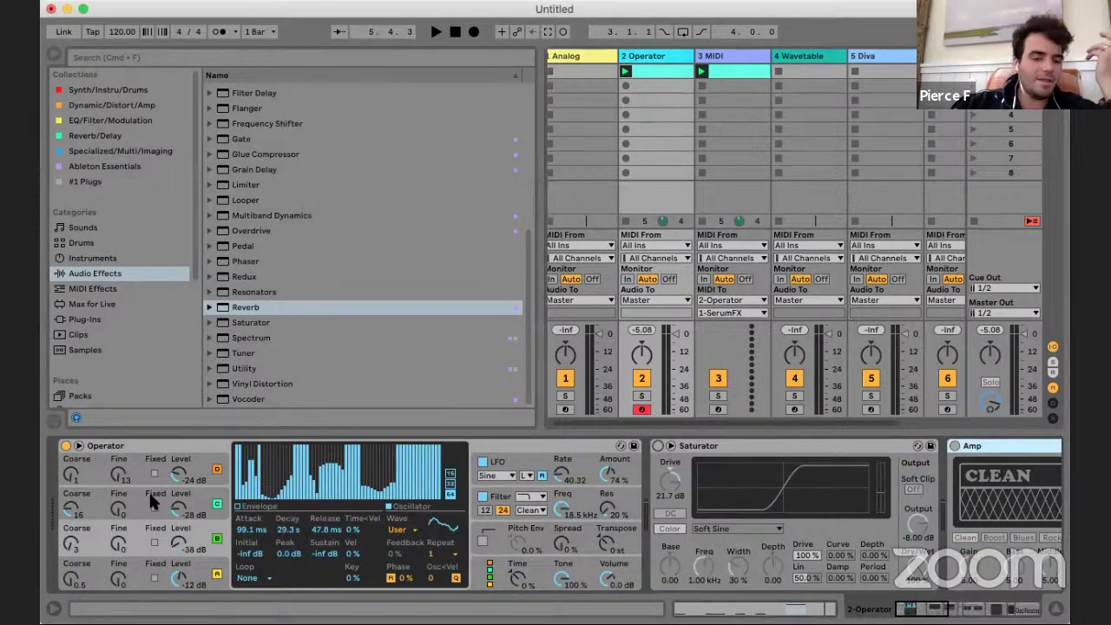
- Check Operator's oscillators D, C and B, and set the algorithm to the diamond routing with D feeding C and B into A
click(195, 466)
click(204, 476)
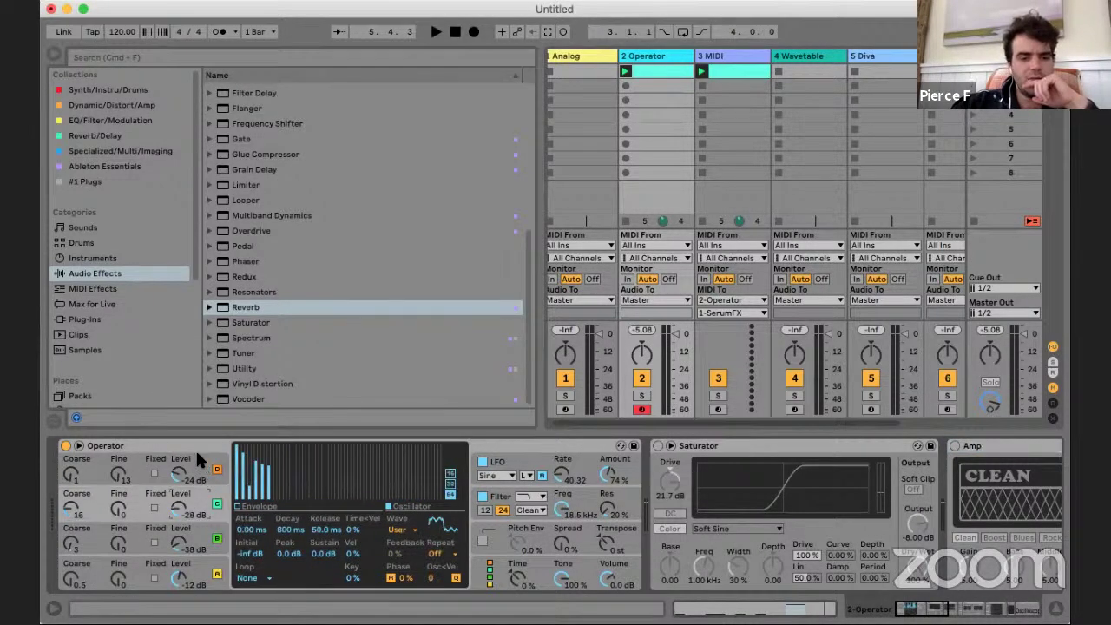
click(197, 454)
click(196, 503)
click(197, 540)
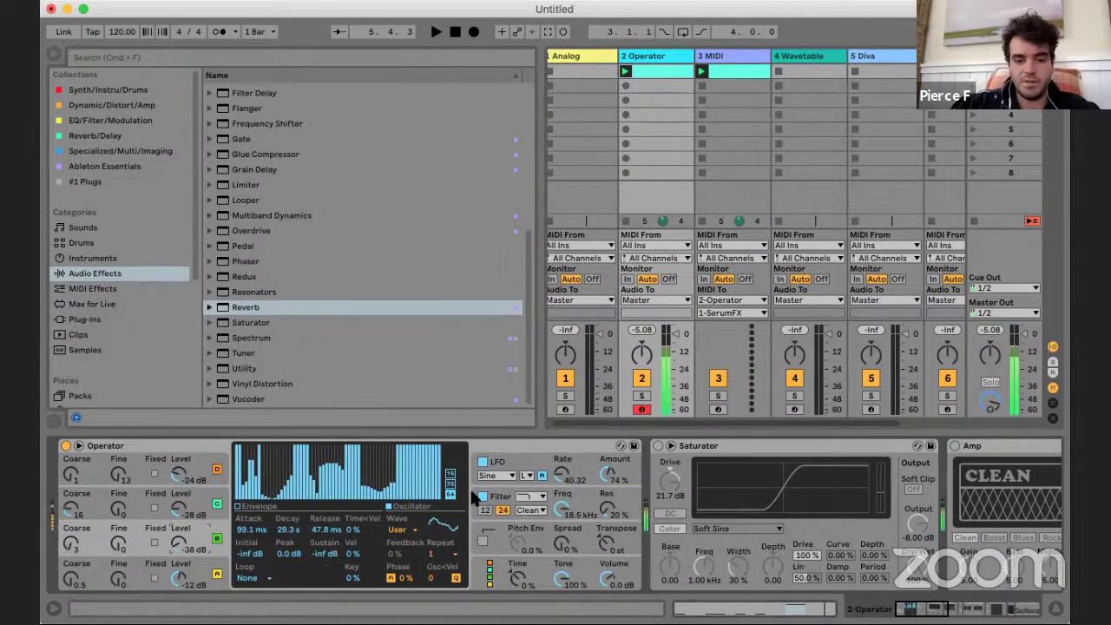
click(488, 563)
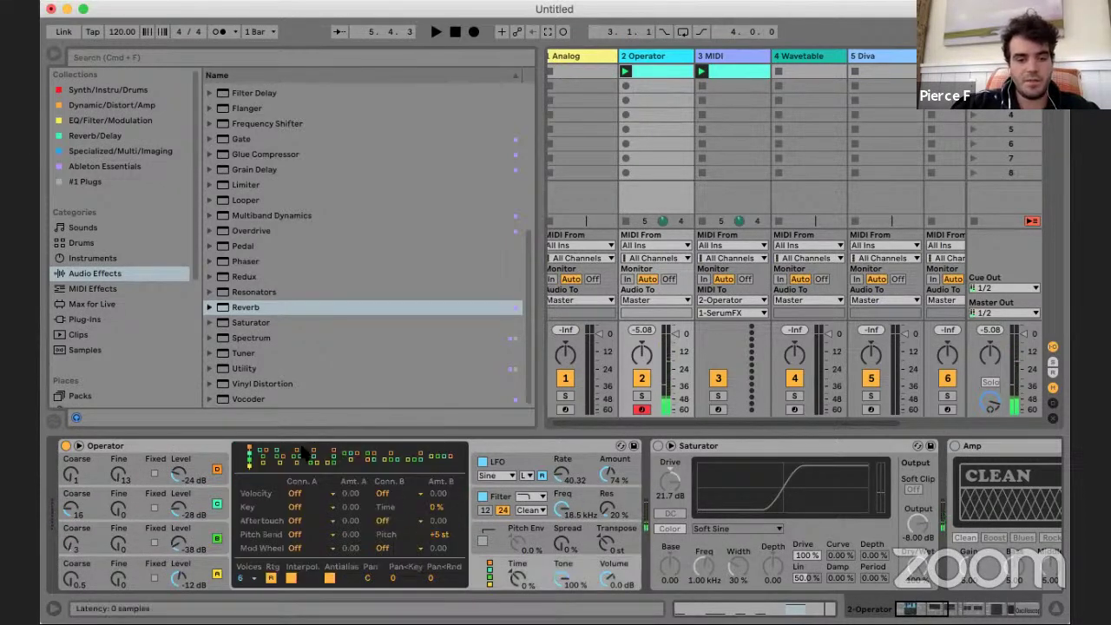
click(297, 456)
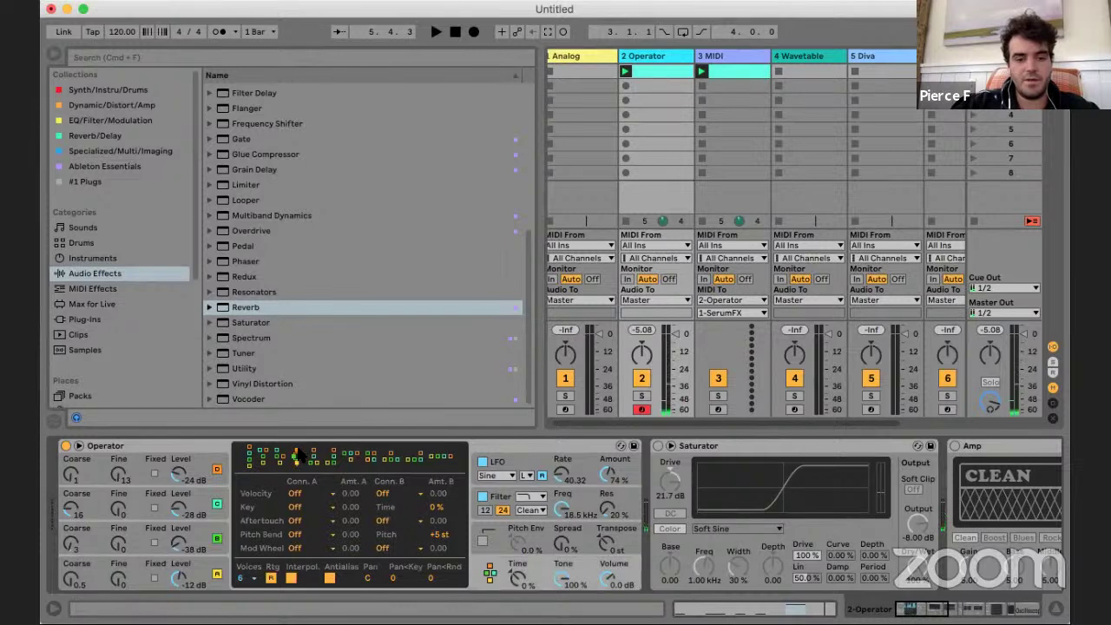
- Set oscillator C's Coarse to 6 and its Level to -24 dB, and raise oscillator B's Level to -23 dB
click(71, 510)
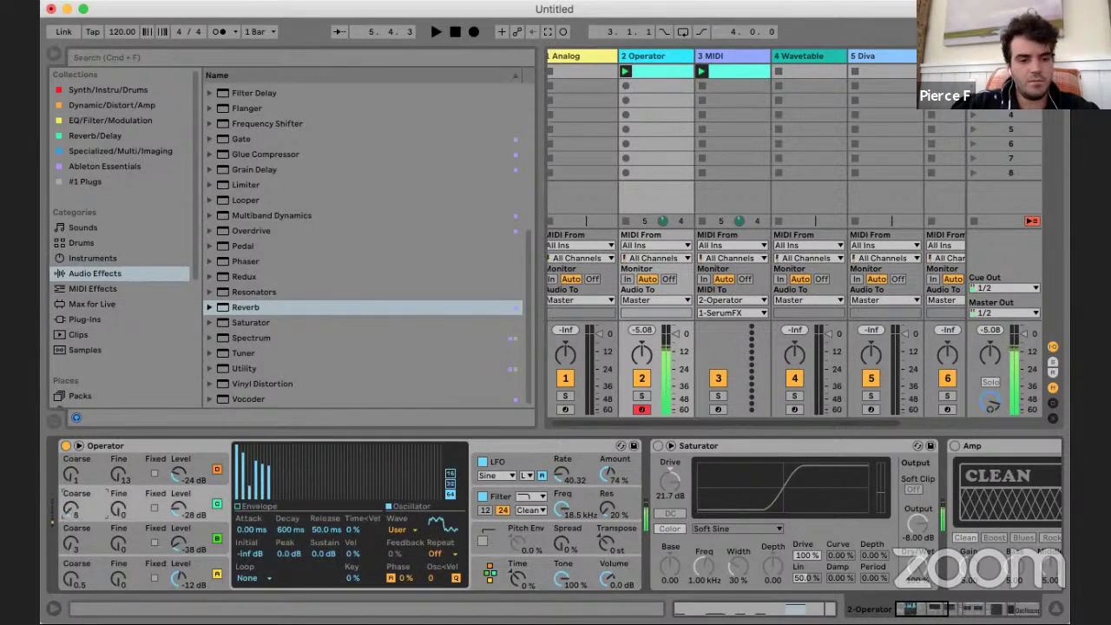
click(188, 546)
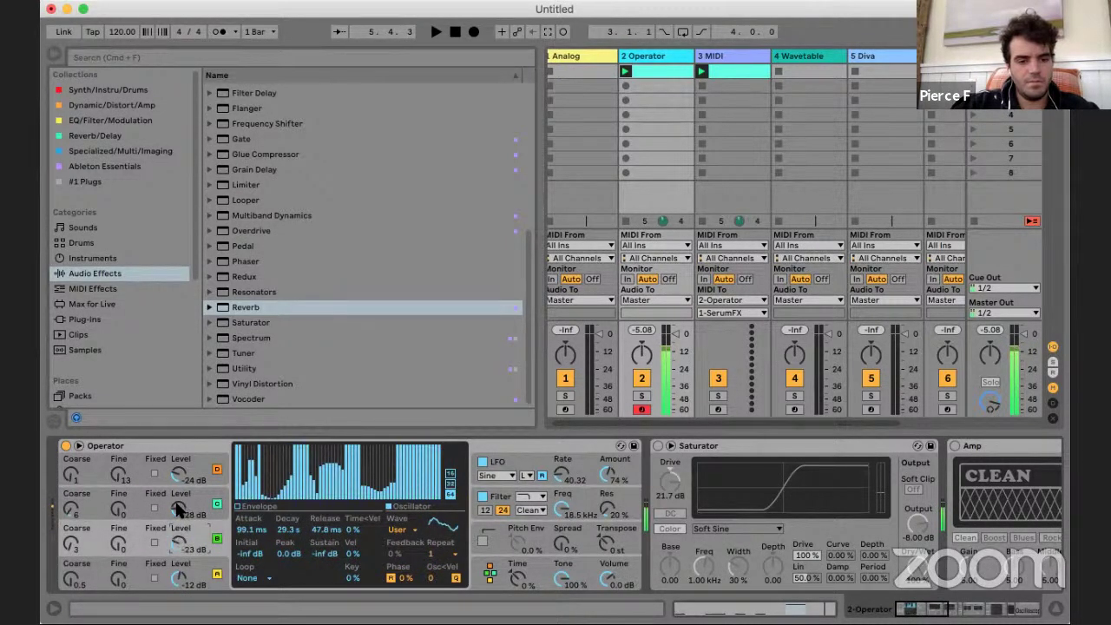
click(178, 510)
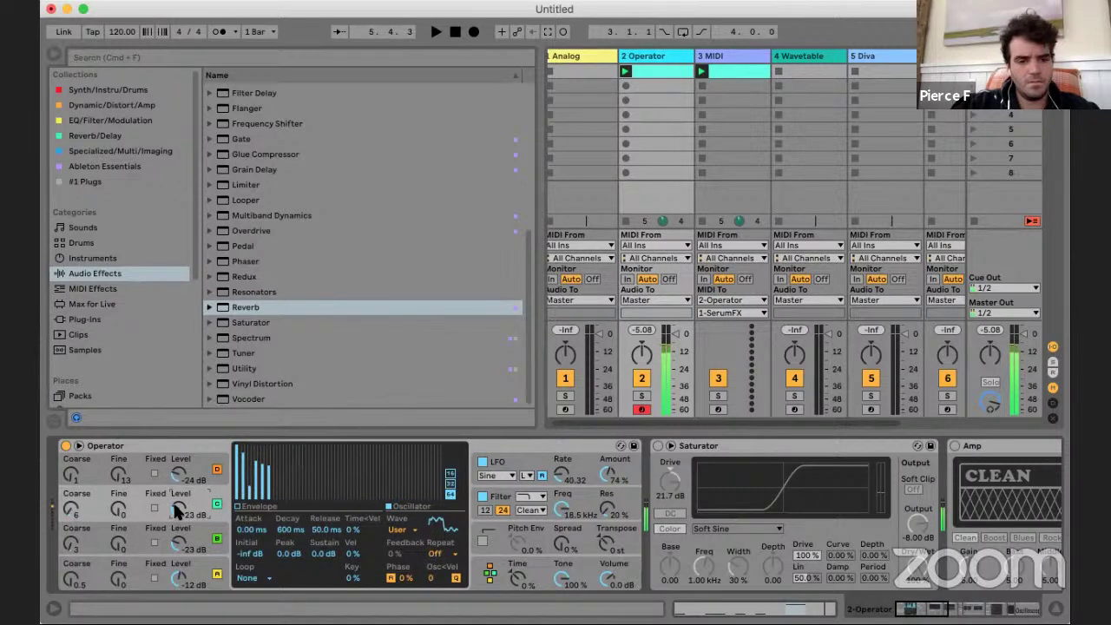
drag(176, 508, 176, 501)
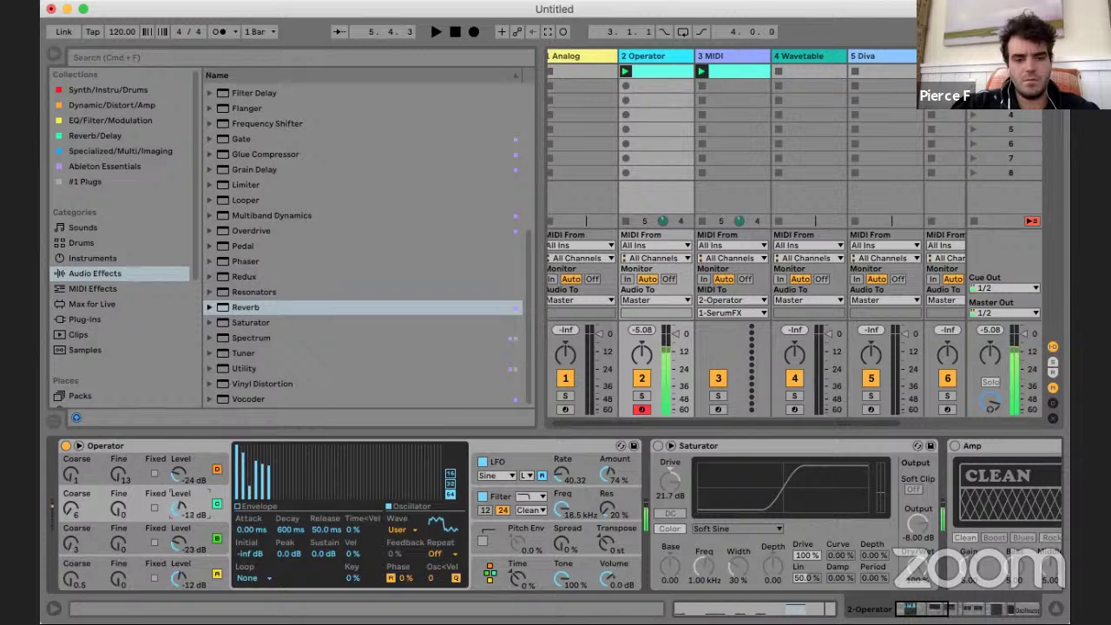
drag(177, 506, 177, 510)
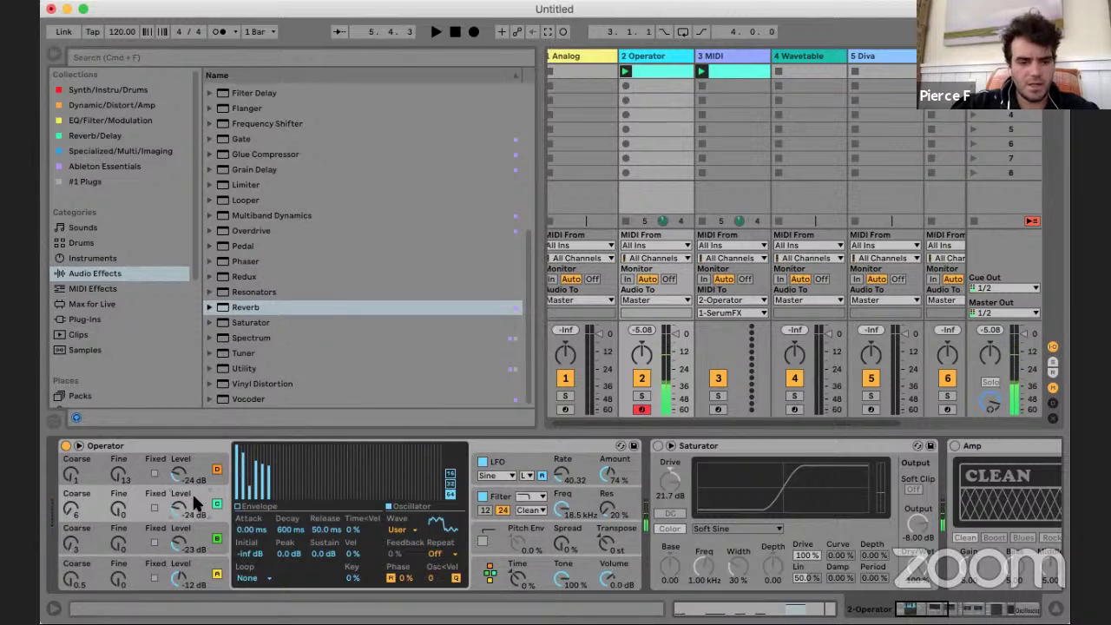
- Shape oscillator C's envelope with a 1.08 s Attack, 80.1 ms Decay and 5.12 ms Release, and try Operator's Tone control
drag(251, 532, 316, 531)
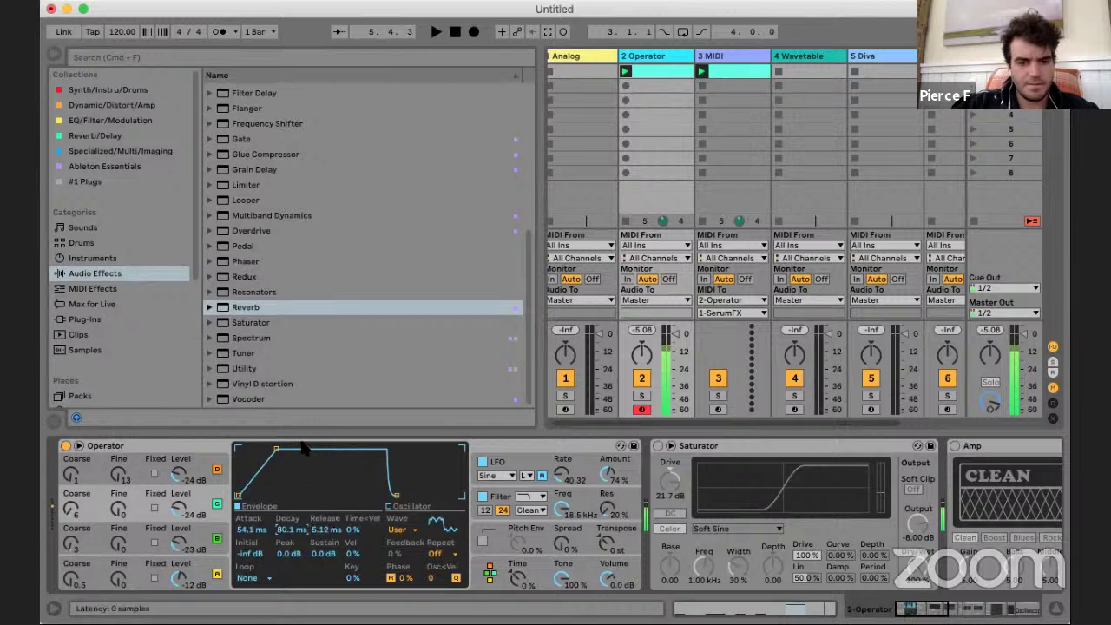
mouse_move(285, 453)
mouse_down()
mouse_move(302, 454)
mouse_move(292, 451)
mouse_up()
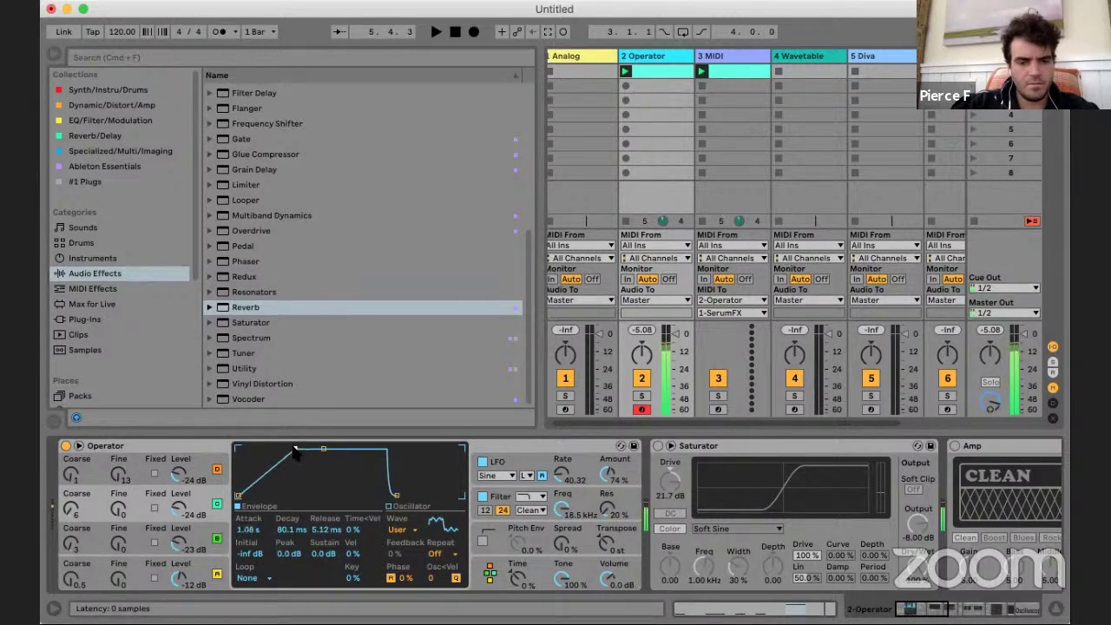
scroll(608, 539, right, 3)
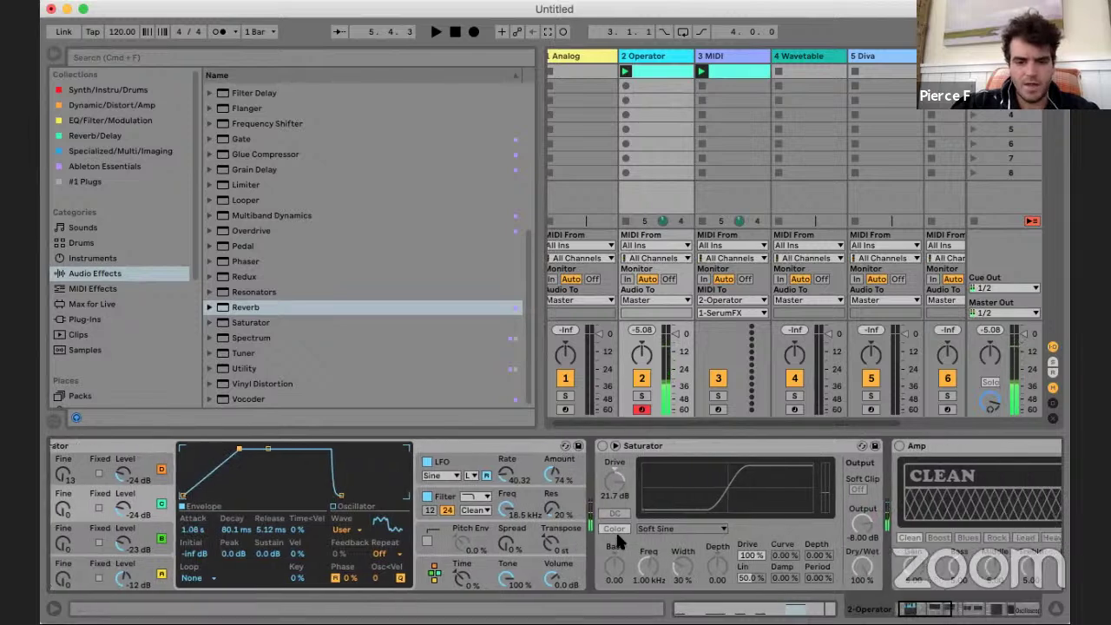
click(506, 582)
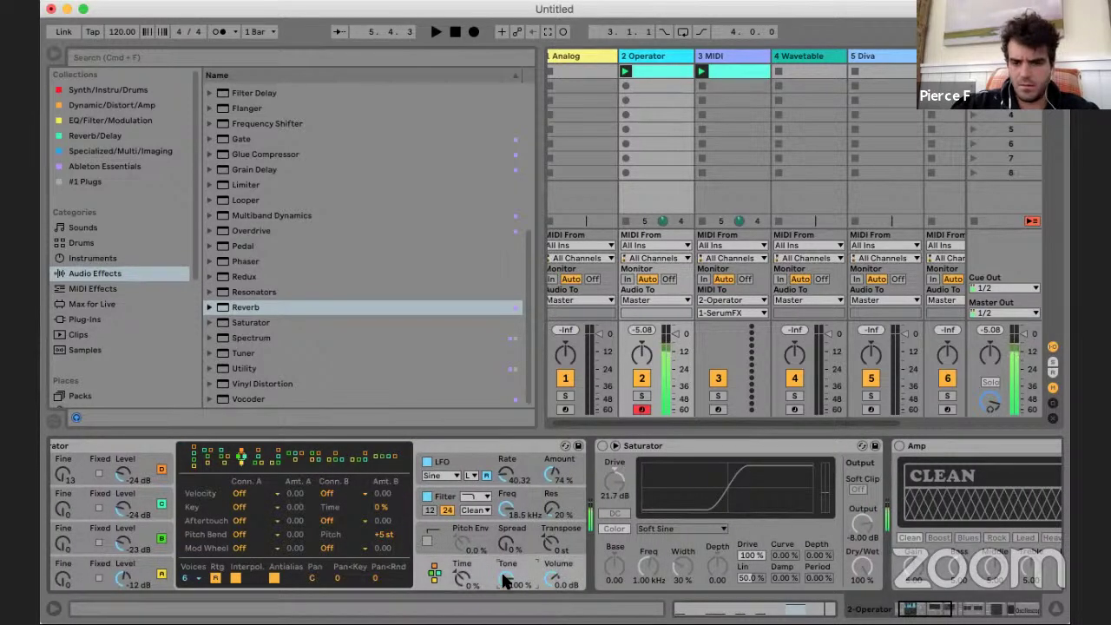
- Turn off the SerumFX device after OTT in the Operator track's chain
scroll(486, 528, right, 15)
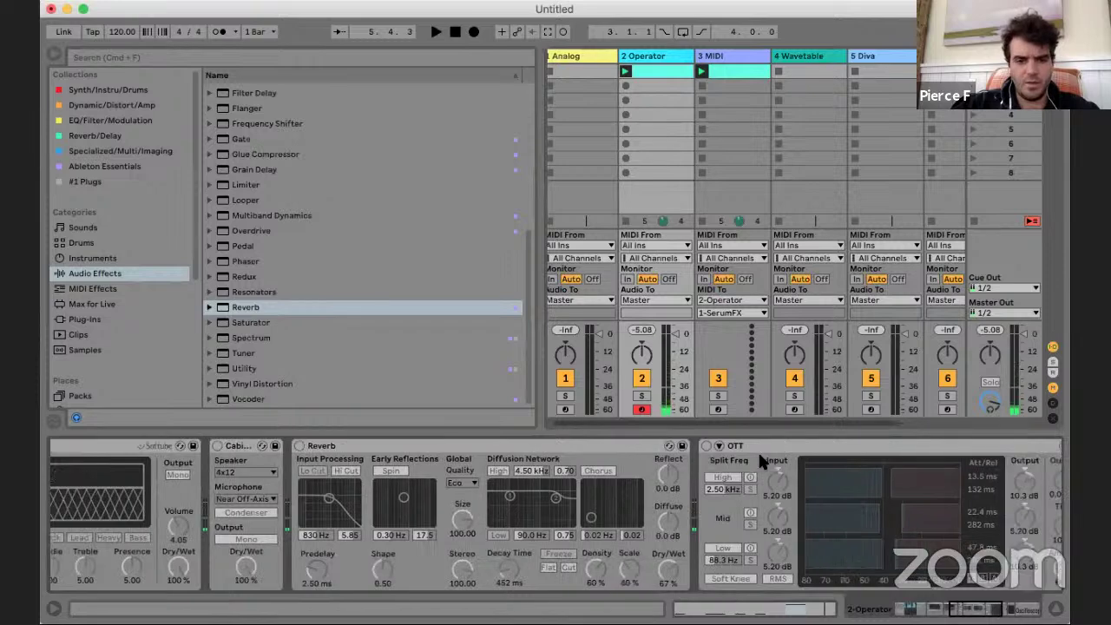
scroll(762, 461, right, 5)
click(520, 445)
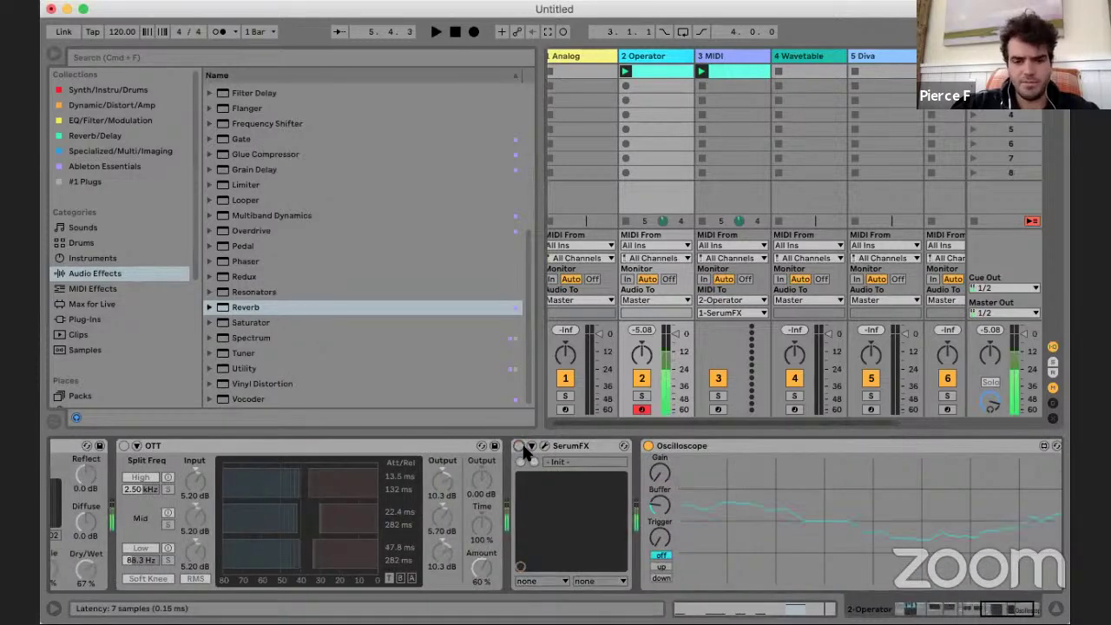
- Detune Operator's oscillators by setting Fine to 935 on oscillator B and 303 on oscillator C
scroll(515, 447, left, 20)
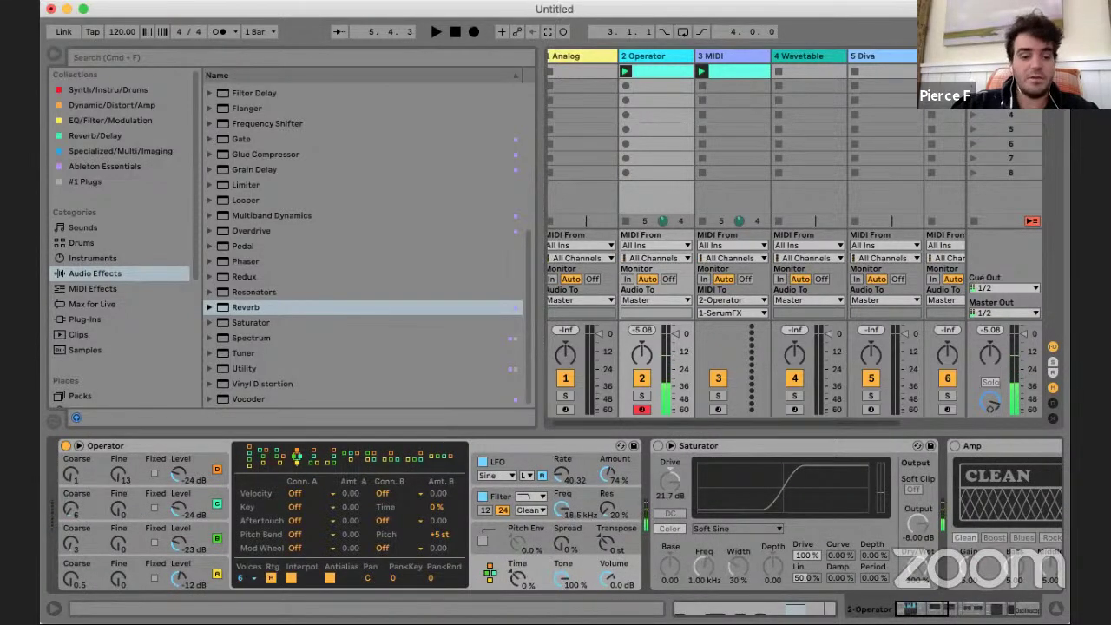
click(120, 544)
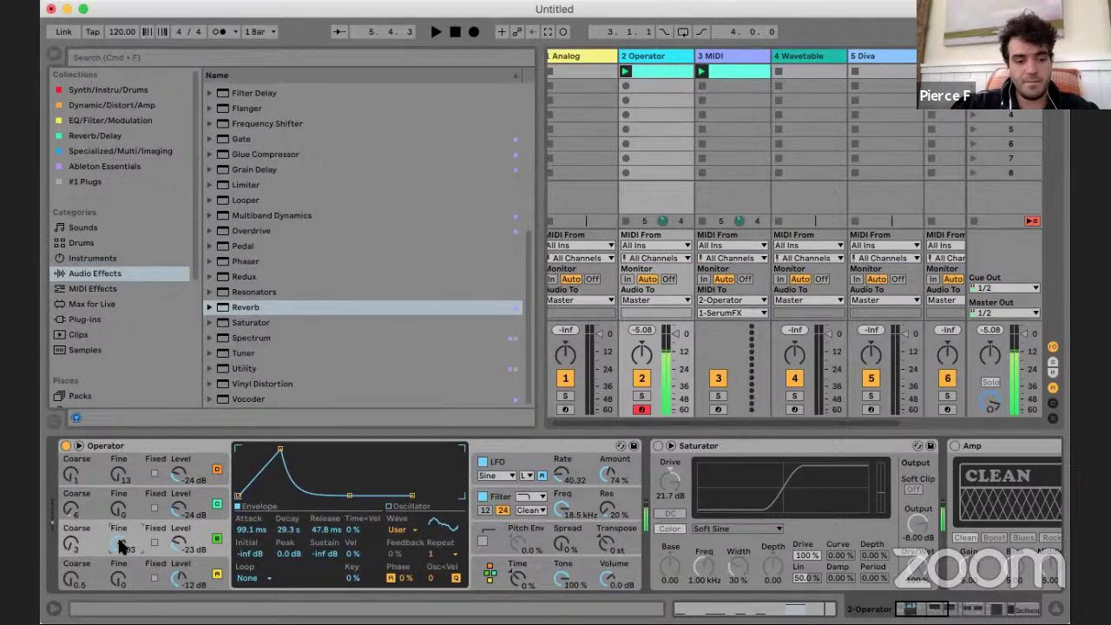
click(120, 511)
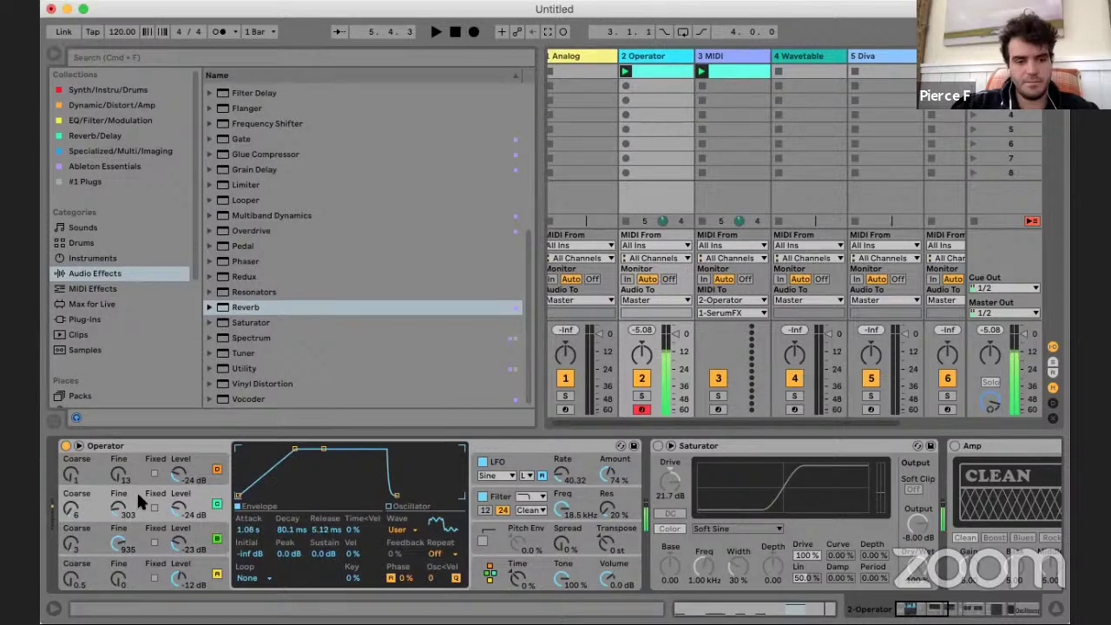
- Set the Fine tuning of Operator's oscillator D to 33
click(122, 480)
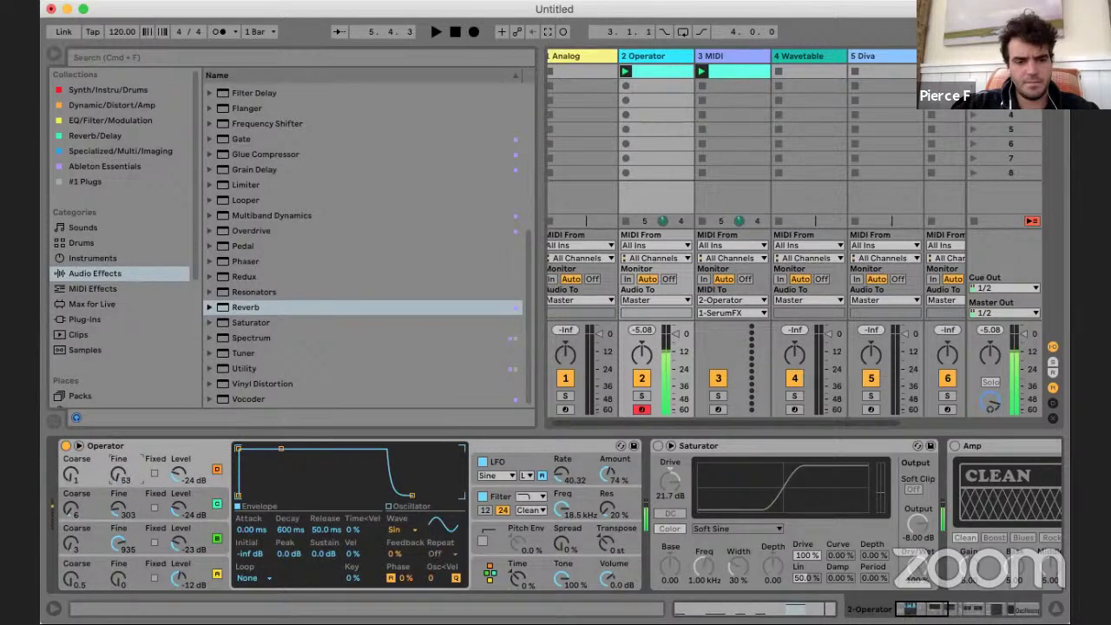
drag(119, 474, 119, 470)
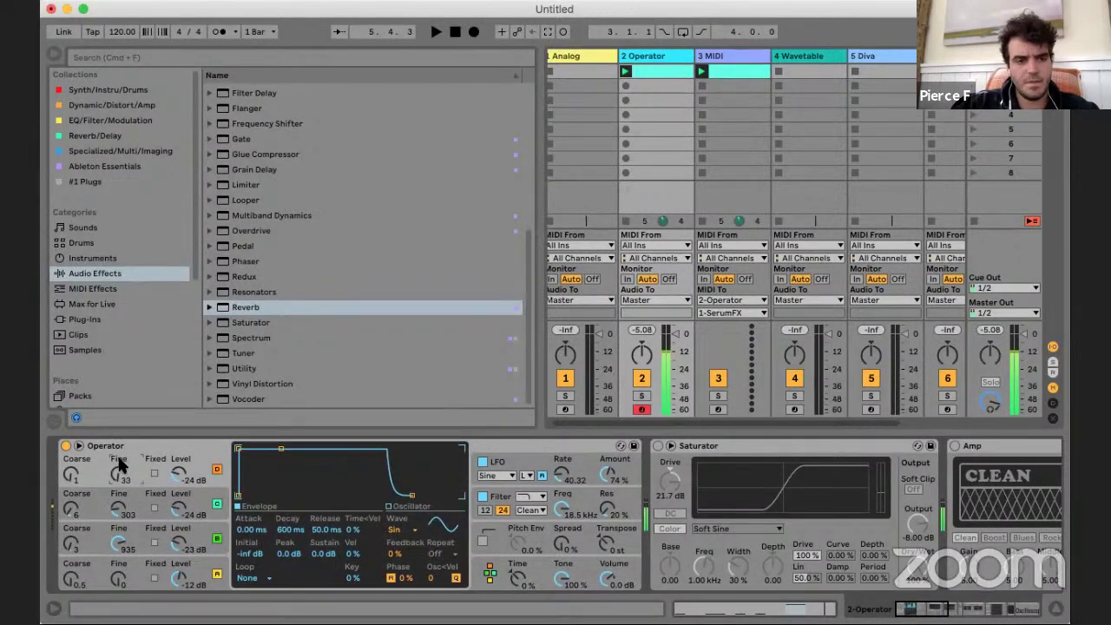
- Insert the Max for Live LFO device between Operator and Saturator and map it to oscillator C's Fine parameter
click(106, 174)
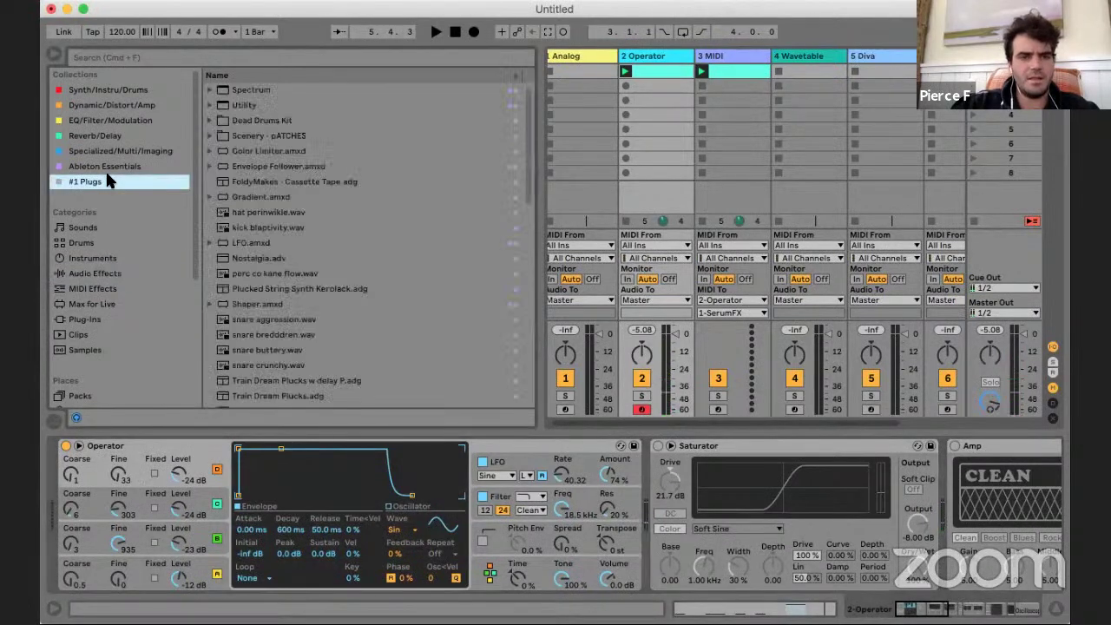
drag(257, 245, 660, 495)
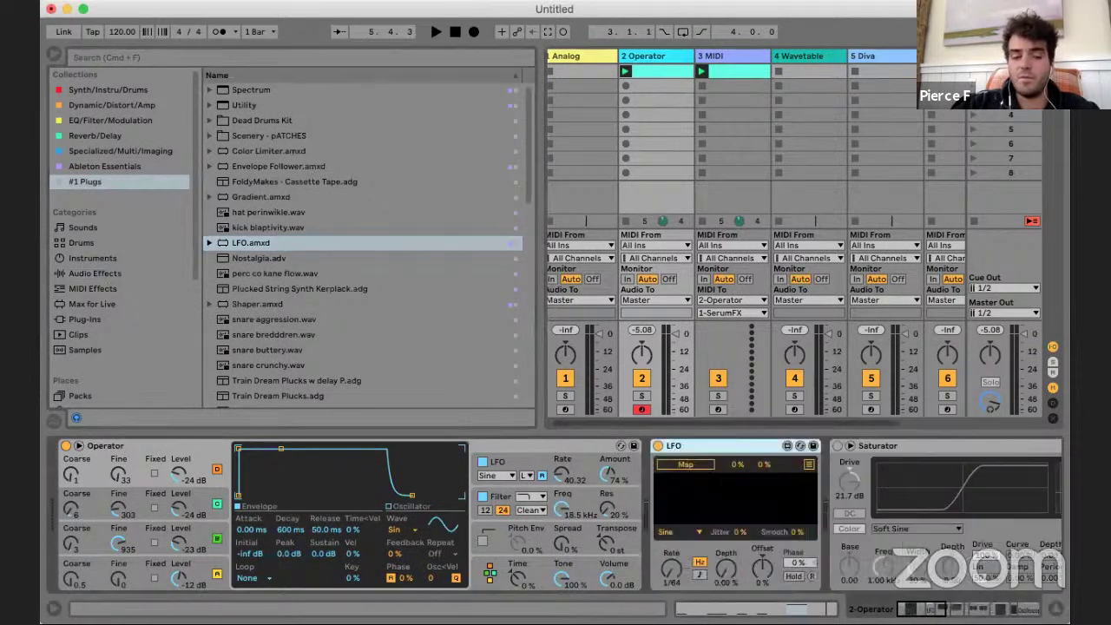
click(117, 511)
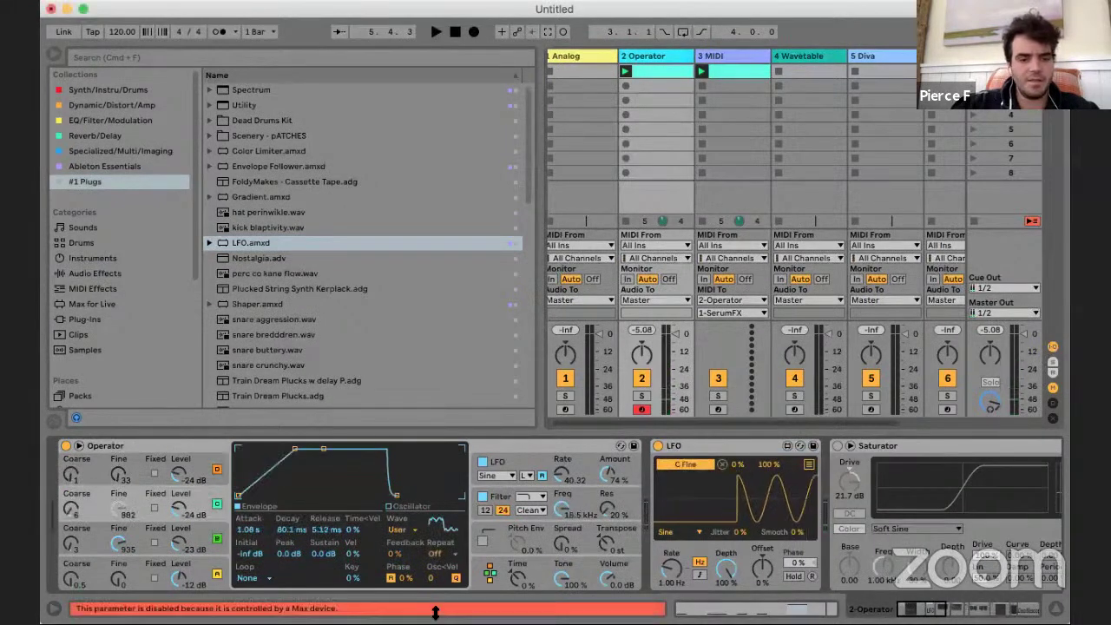
- Try LFO rates from 0.03 Hz to 40 Hz, leave the rate at 26.6 Hz, and remove the mapping to oscillator C's Fine
mouse_move(671, 569)
mouse_down()
mouse_move(660, 598)
mouse_move(671, 566)
mouse_up()
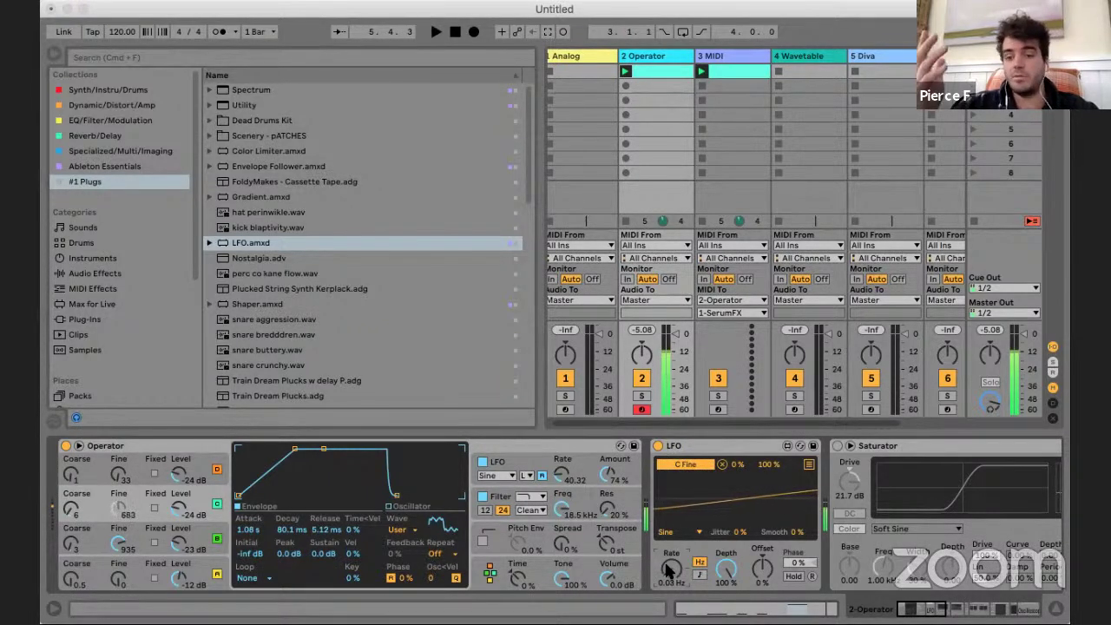
drag(667, 569, 732, 455)
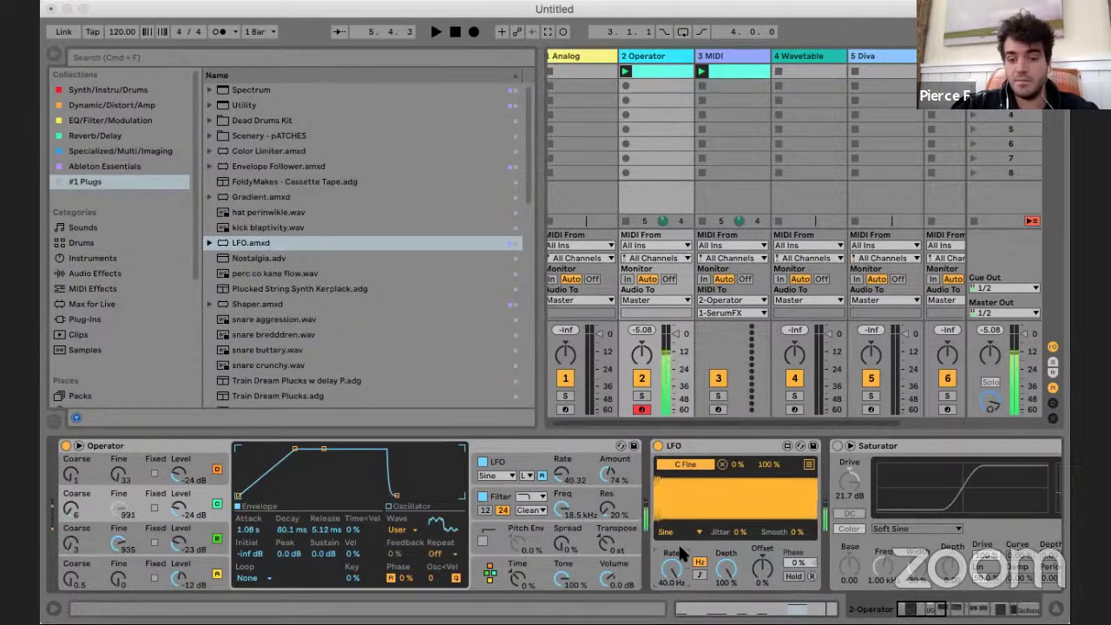
drag(675, 566, 669, 580)
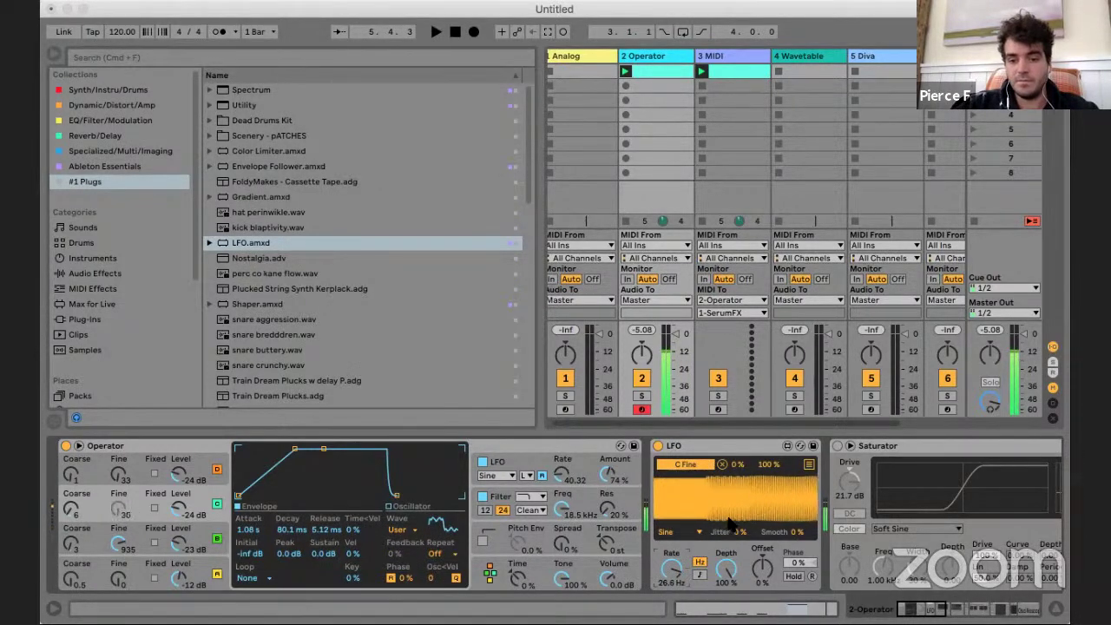
click(721, 465)
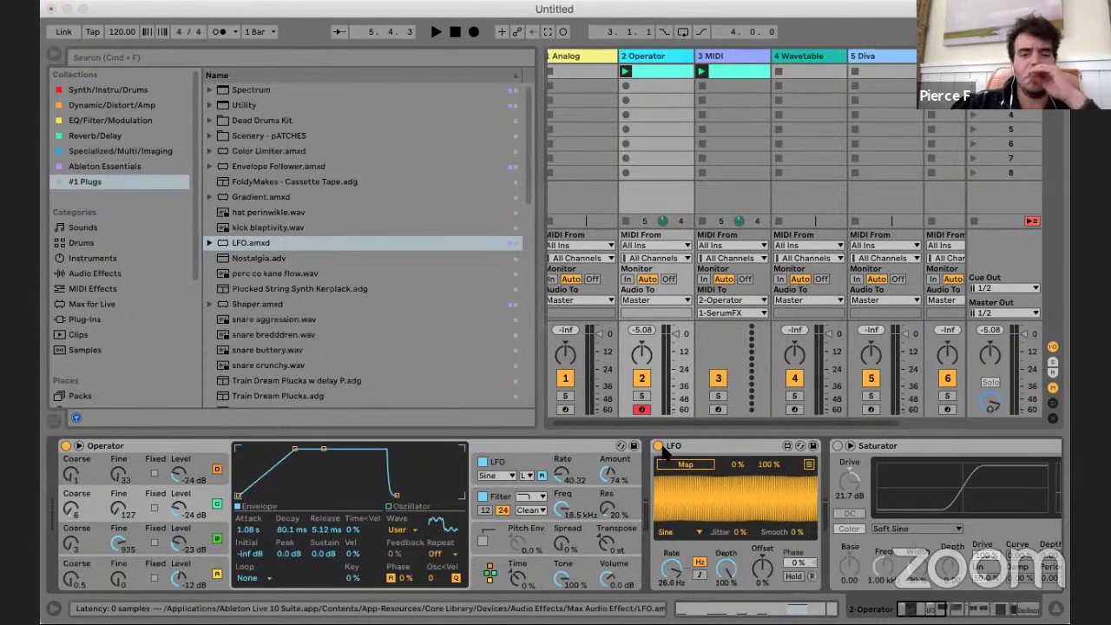
- Open the FM8 plug-in window on track 6 and arm that track for recording
scroll(857, 151, right, 3)
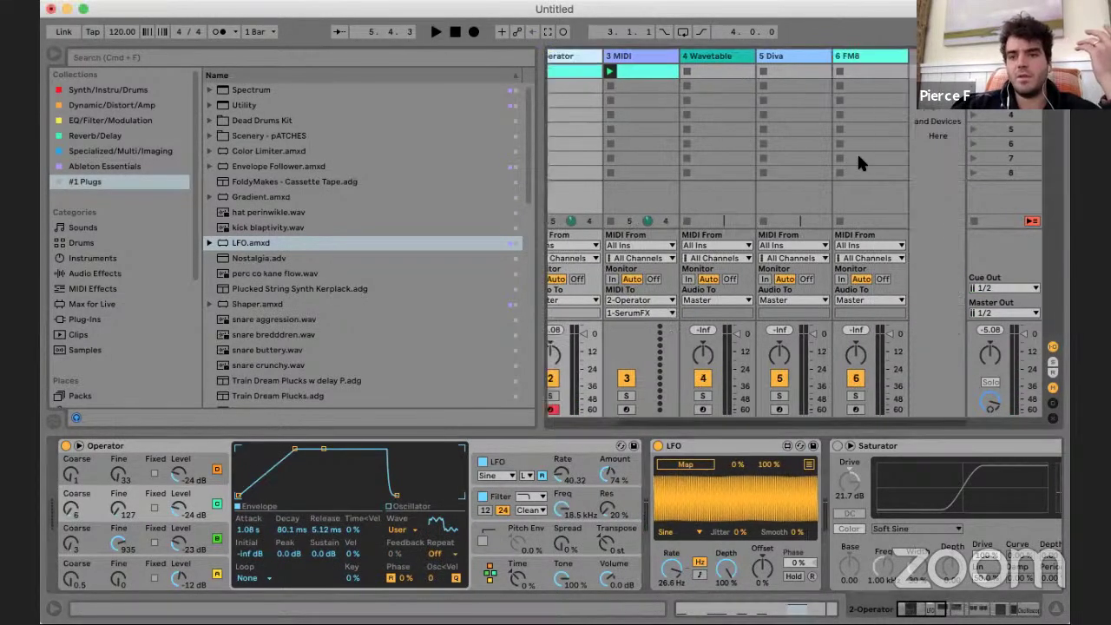
click(868, 56)
click(92, 445)
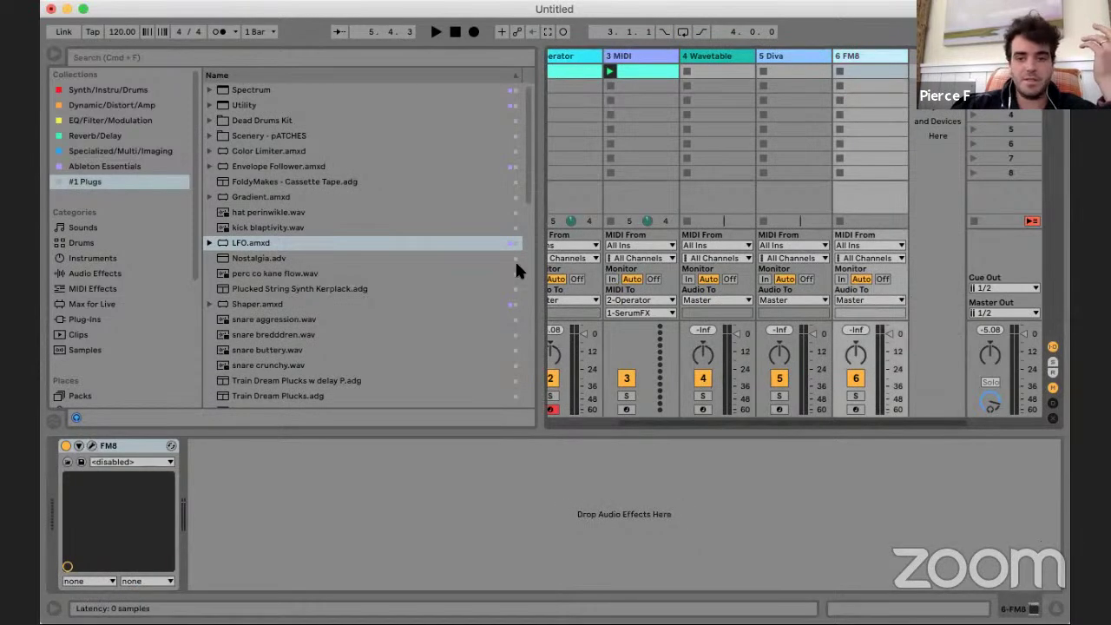
click(856, 409)
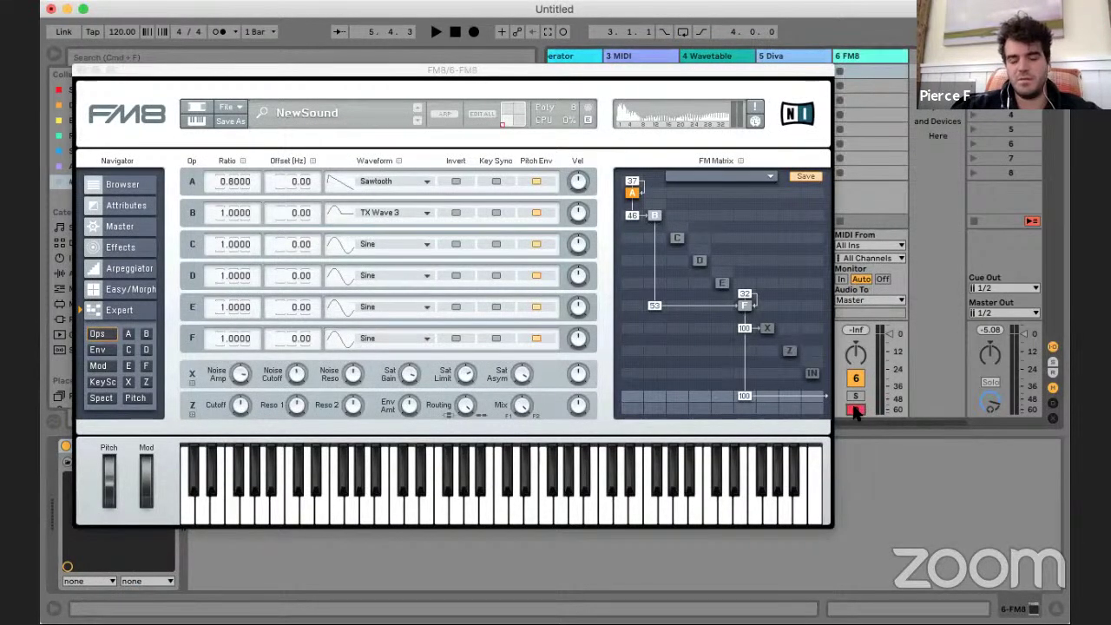
- Audition FM8's NewSound patch by playing notes in different octaves from the computer keyboard
key(x)
key(x)
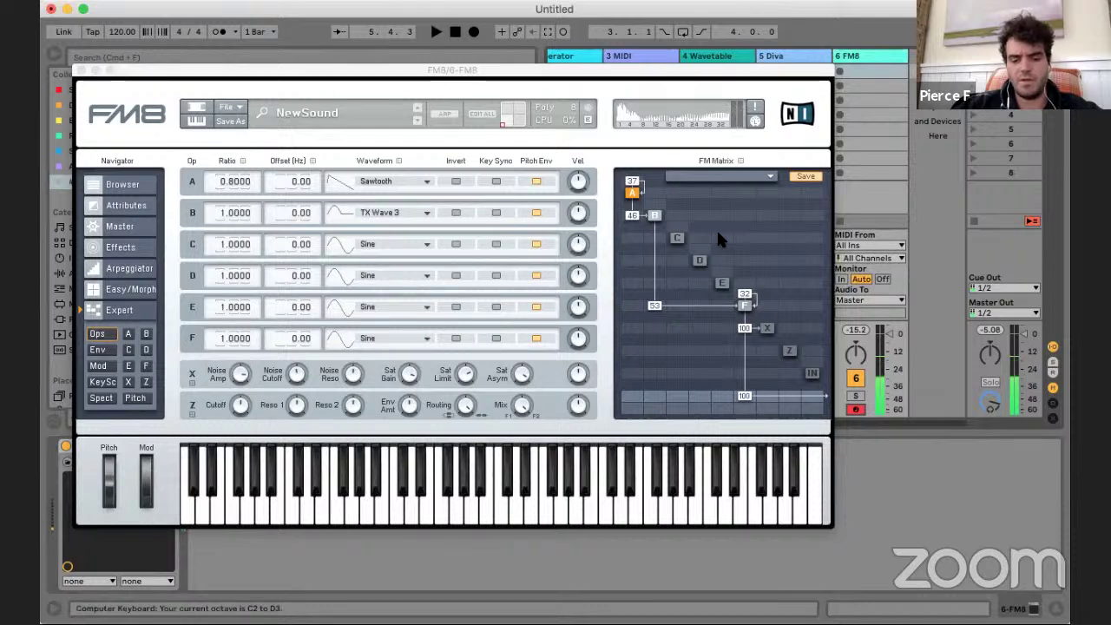
key(s)
key(x)
key(a)
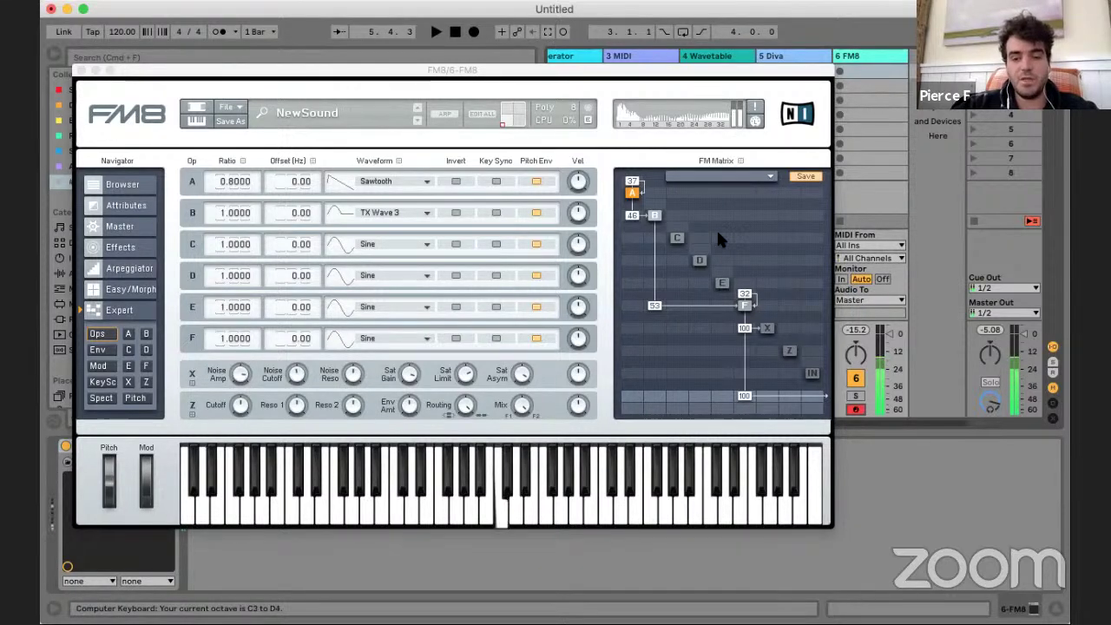
key(d)
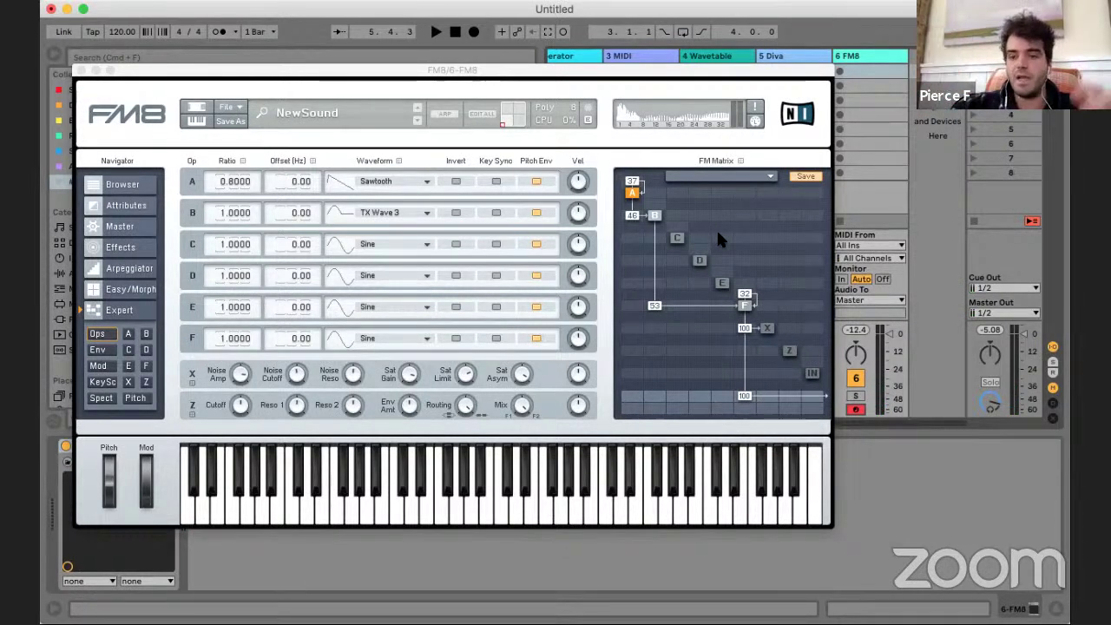
key(a)
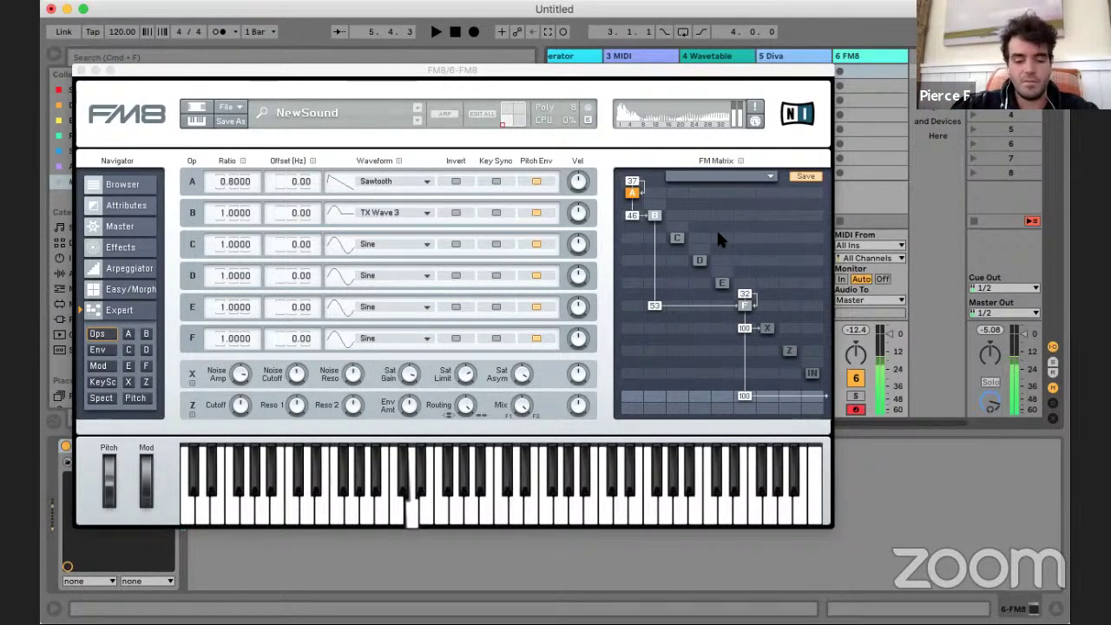
key(x)
key(l)
key(z)
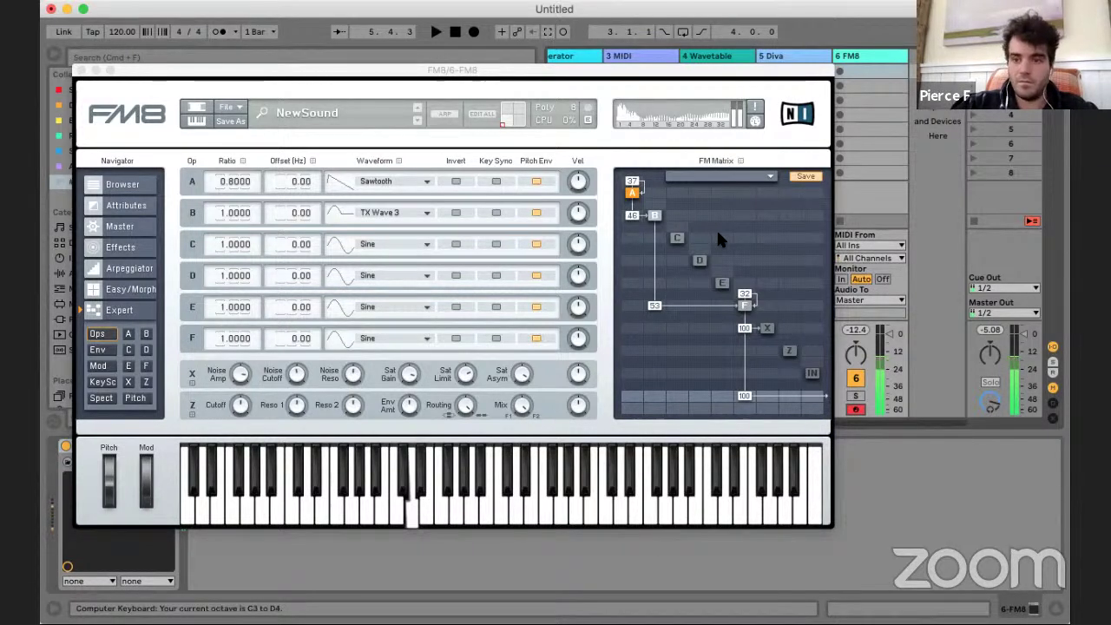
key(s)
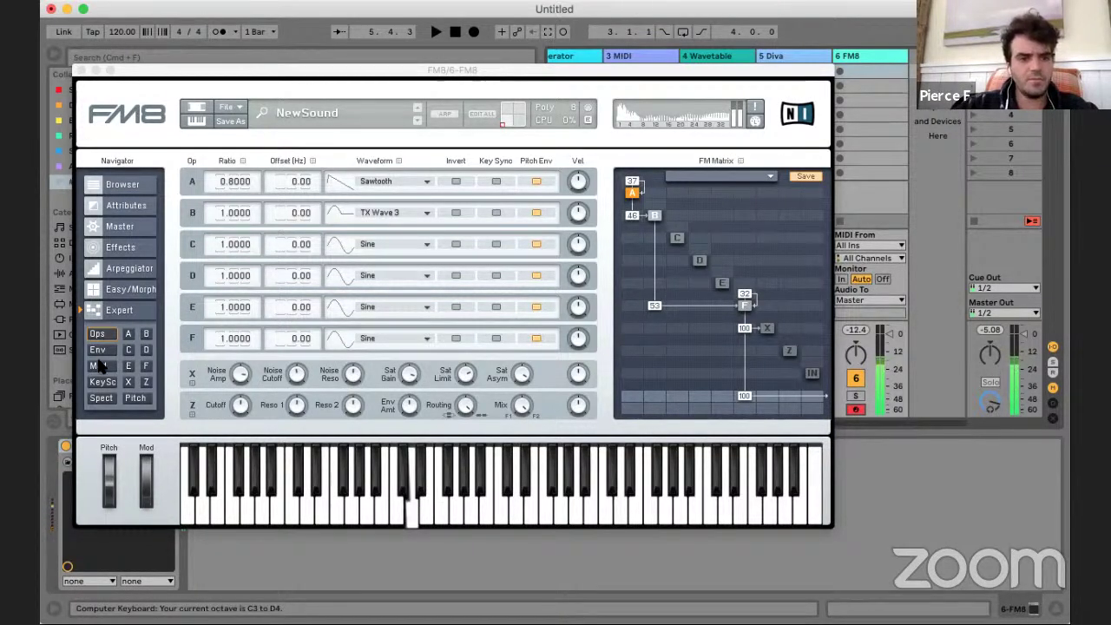
key(f)
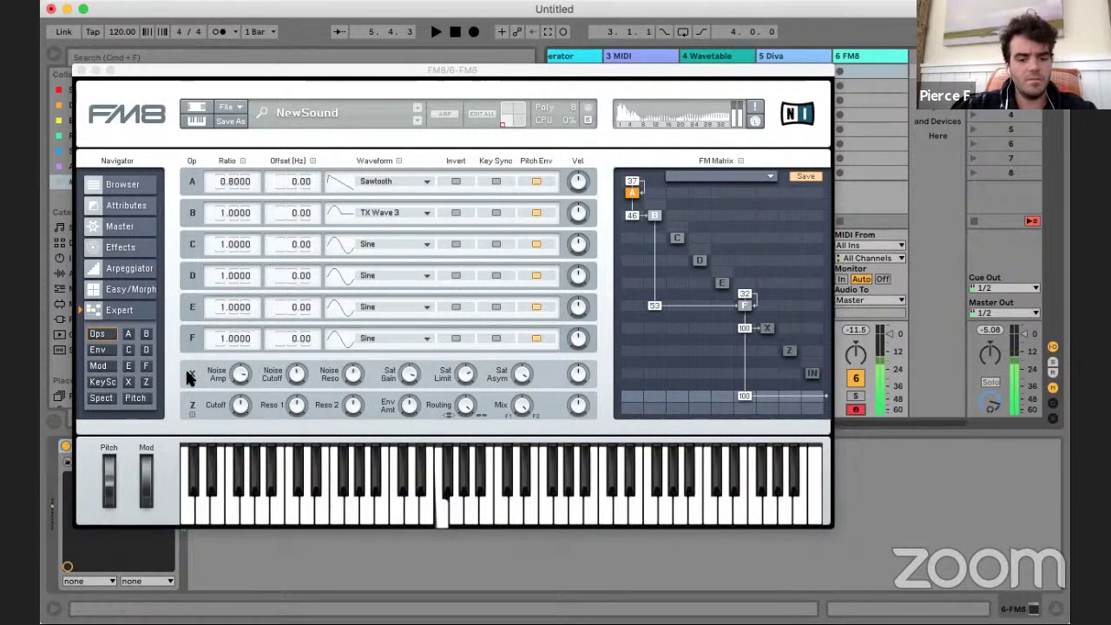
key(z)
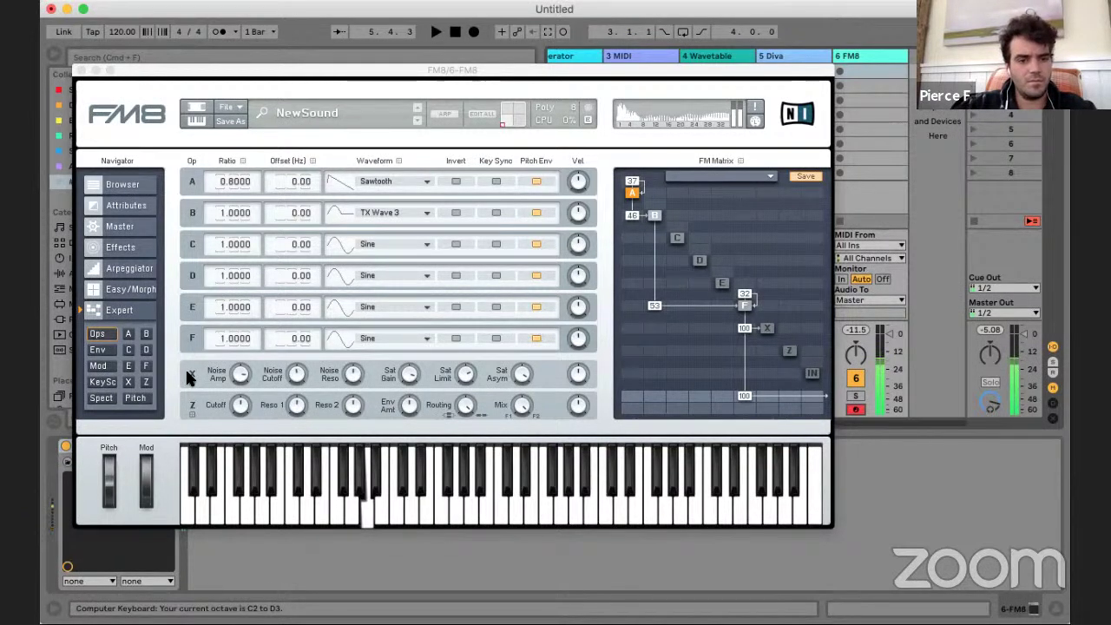
- Route operator D into operator F in FM8's FM matrix with an amount of 48
click(98, 350)
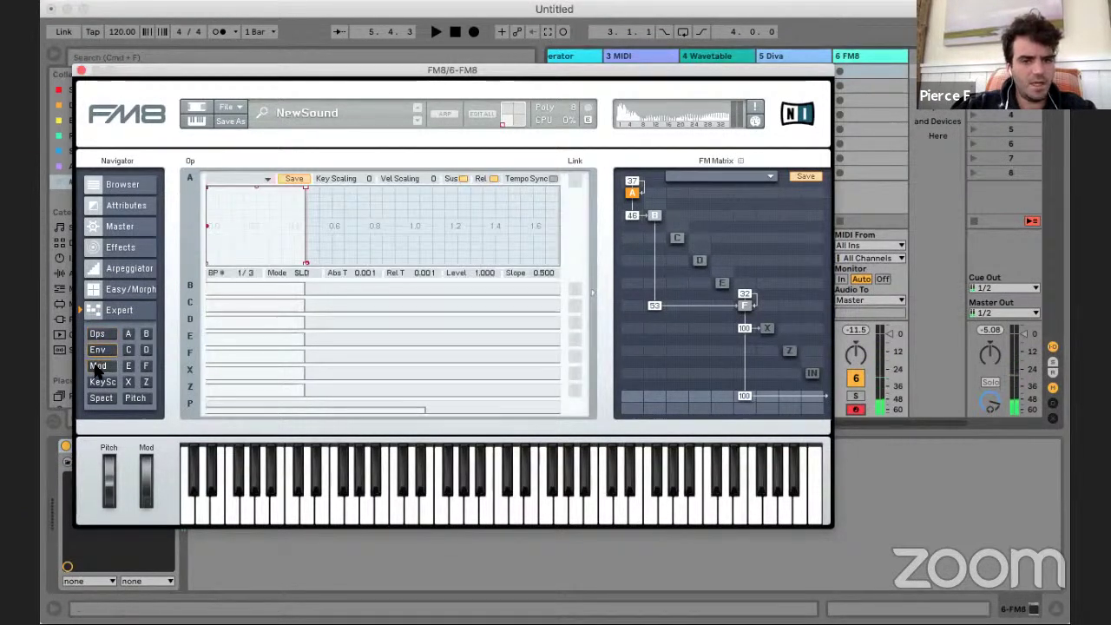
click(97, 365)
click(99, 335)
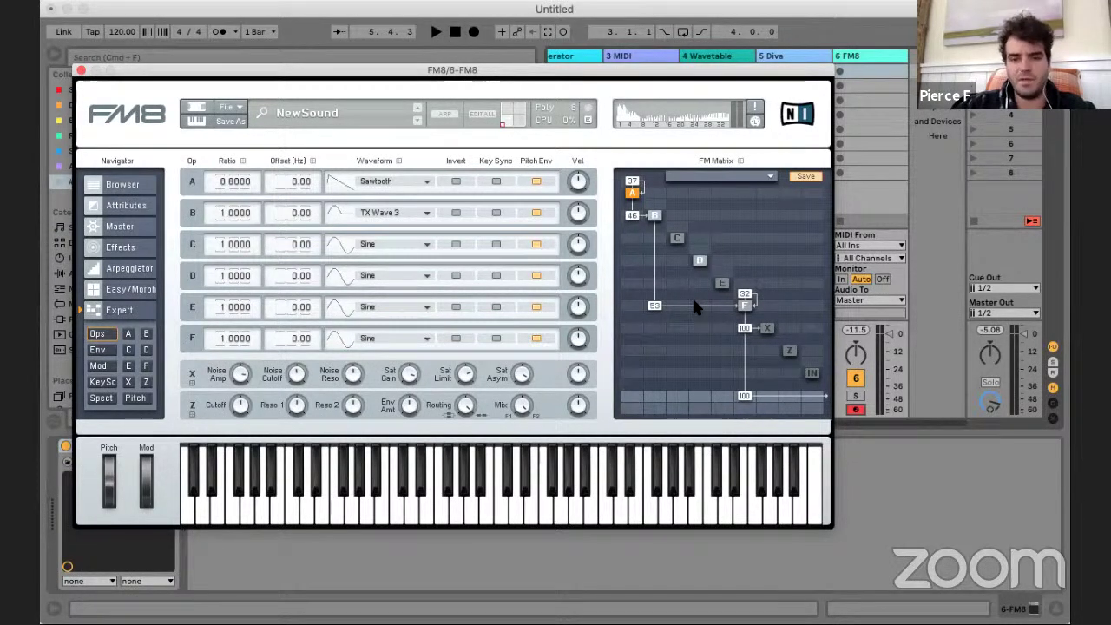
drag(695, 303, 699, 252)
drag(700, 306, 699, 336)
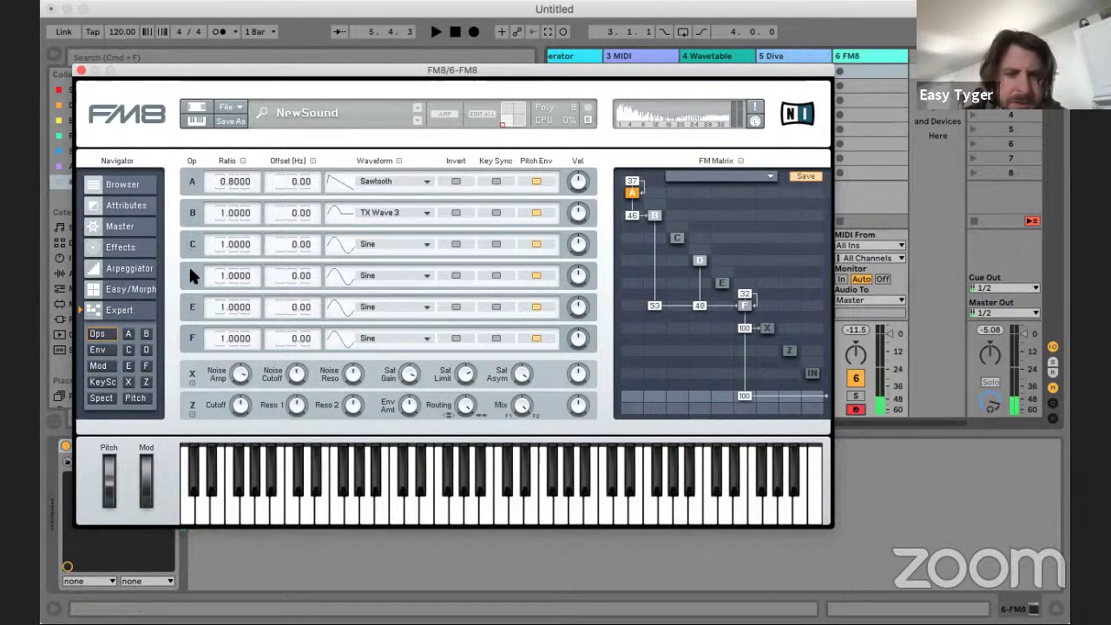
- Shape operator D's envelope with a peak of level 0.939 at 0.098 s, falling to level 0.000 over about 0.5 s
click(145, 349)
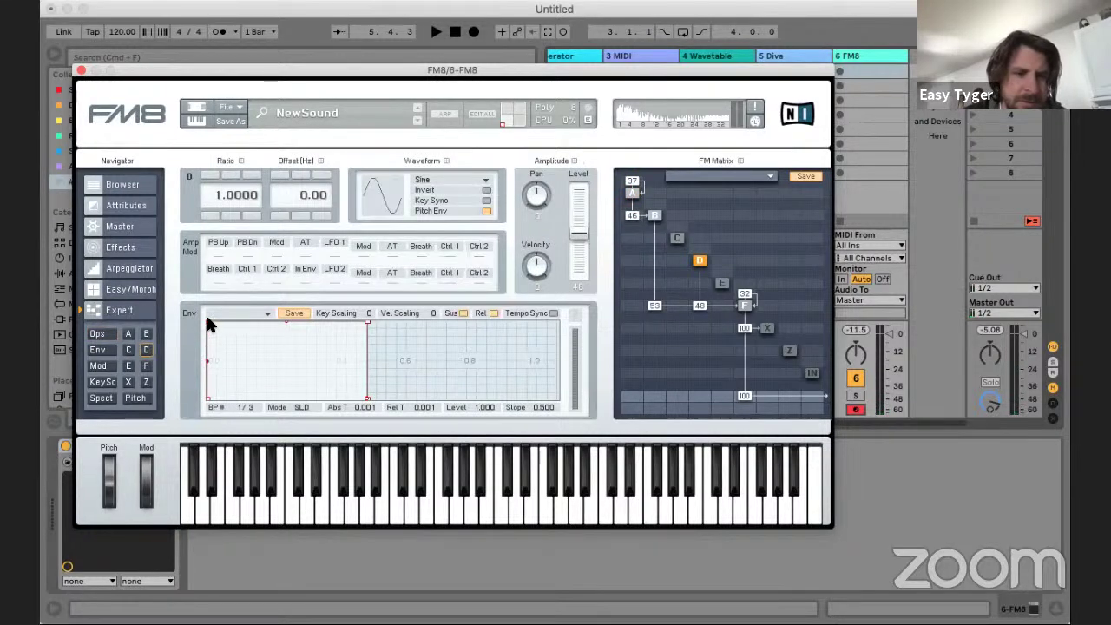
drag(208, 324, 241, 324)
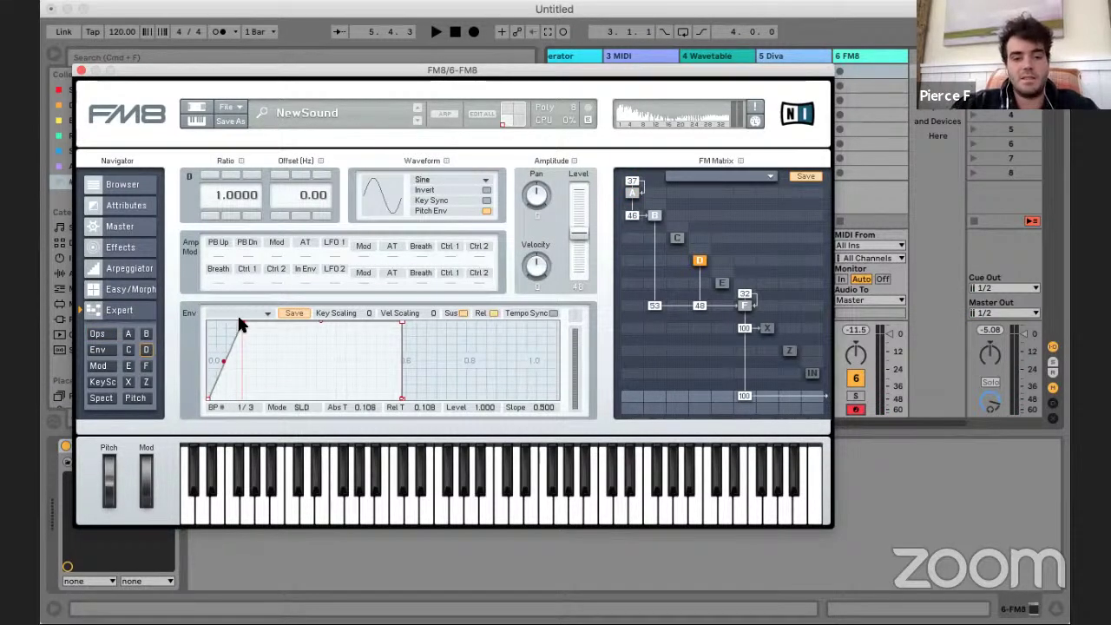
click(319, 323)
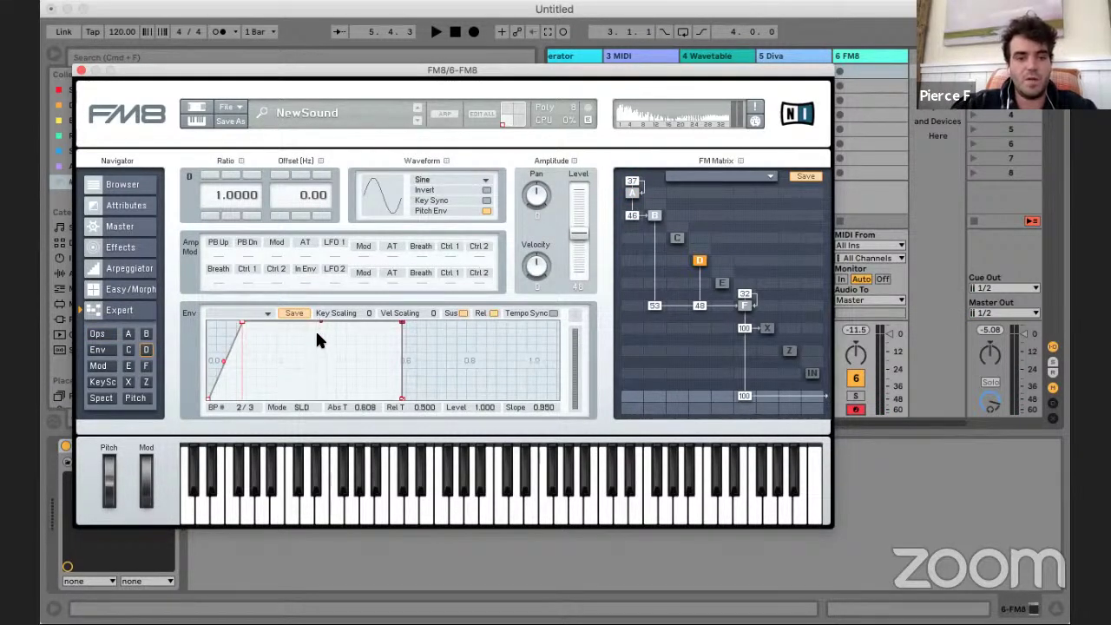
drag(402, 319, 403, 401)
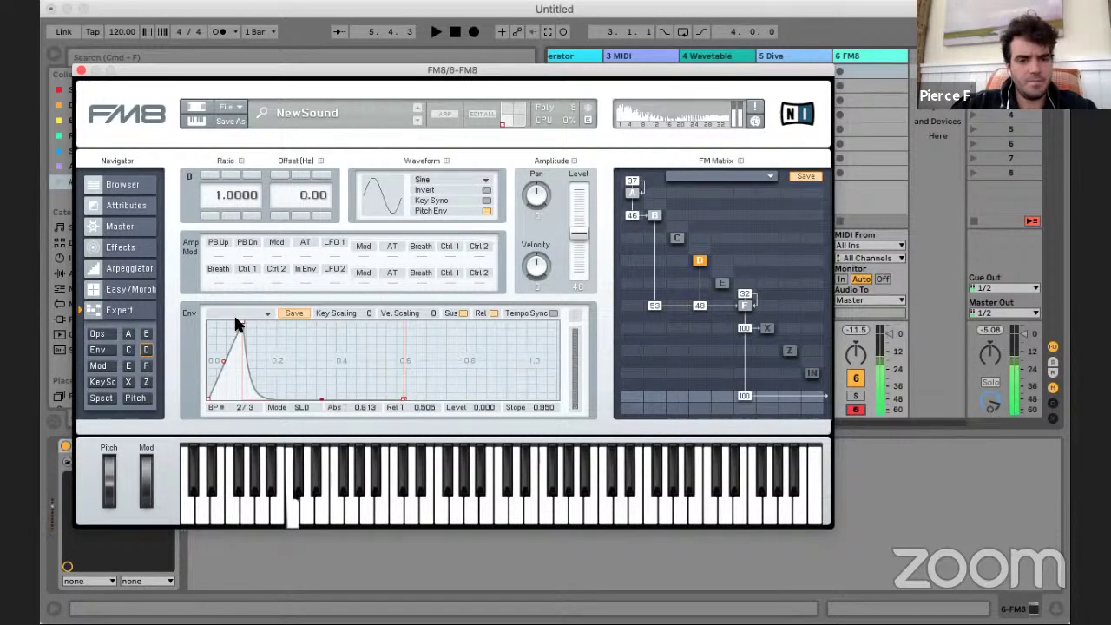
mouse_move(235, 322)
mouse_down()
mouse_move(218, 323)
mouse_move(238, 326)
mouse_up()
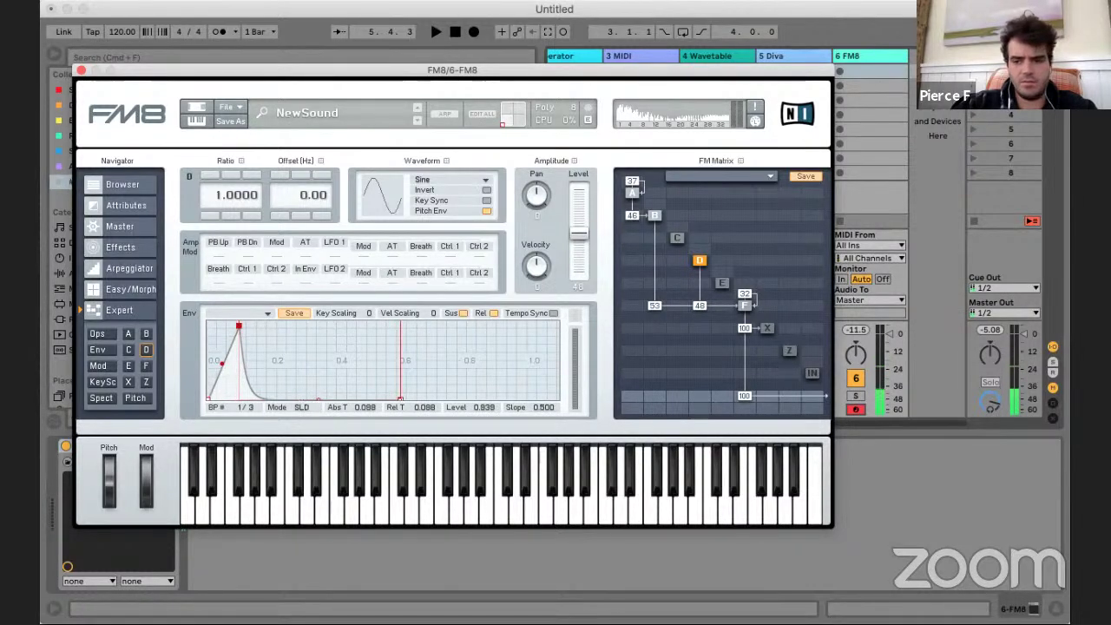
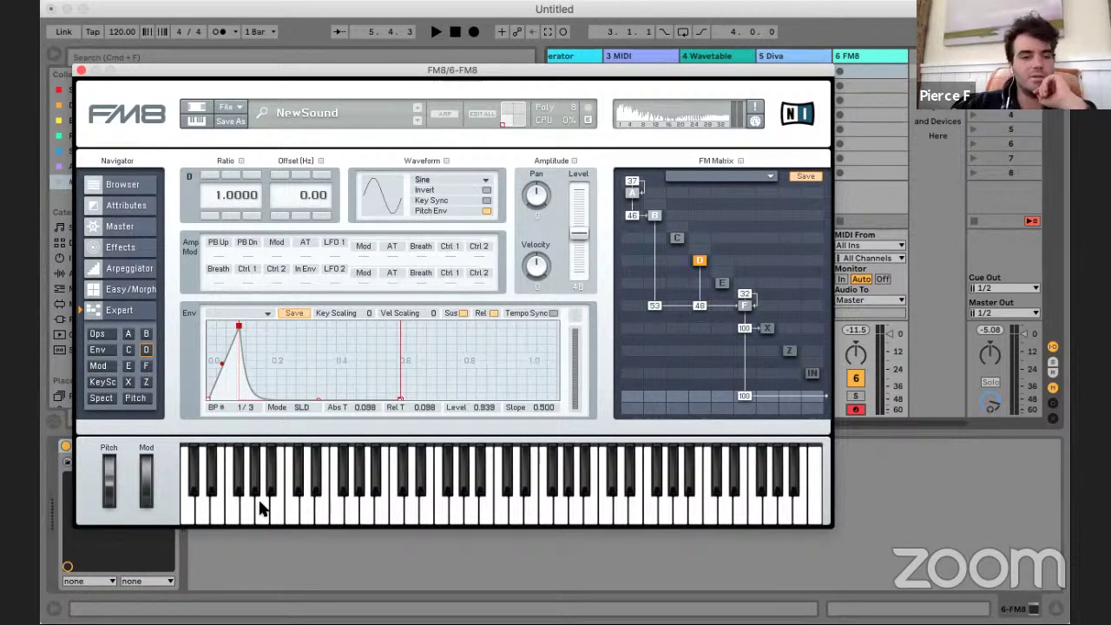
- Try FM8's Overdrive effect with Drive at 97 and Tone at 100, and turn the effect off again
click(126, 268)
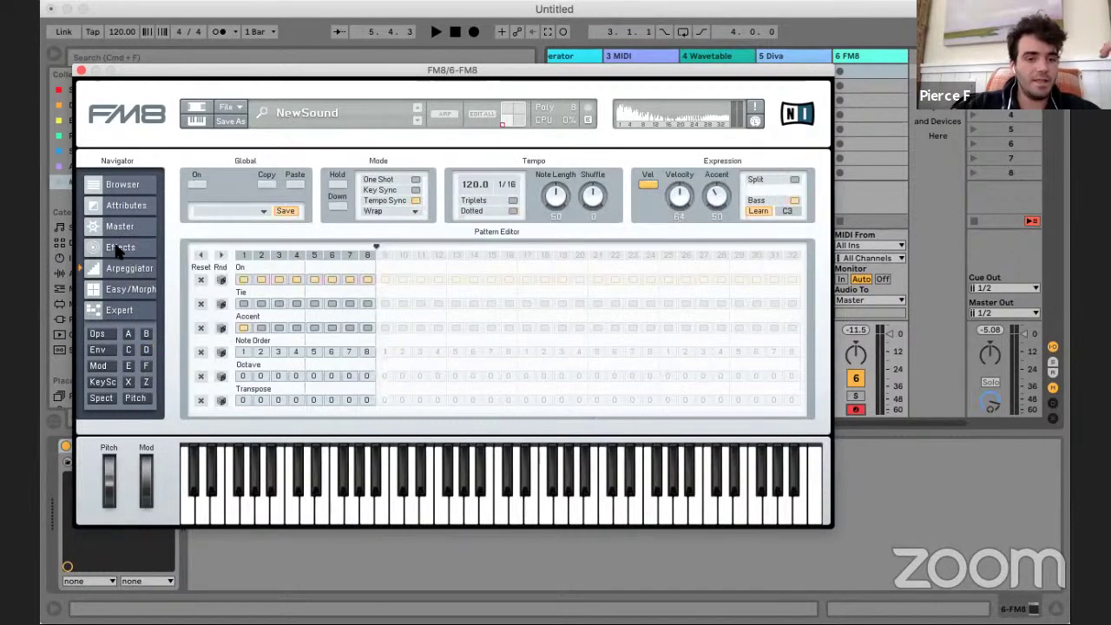
click(117, 247)
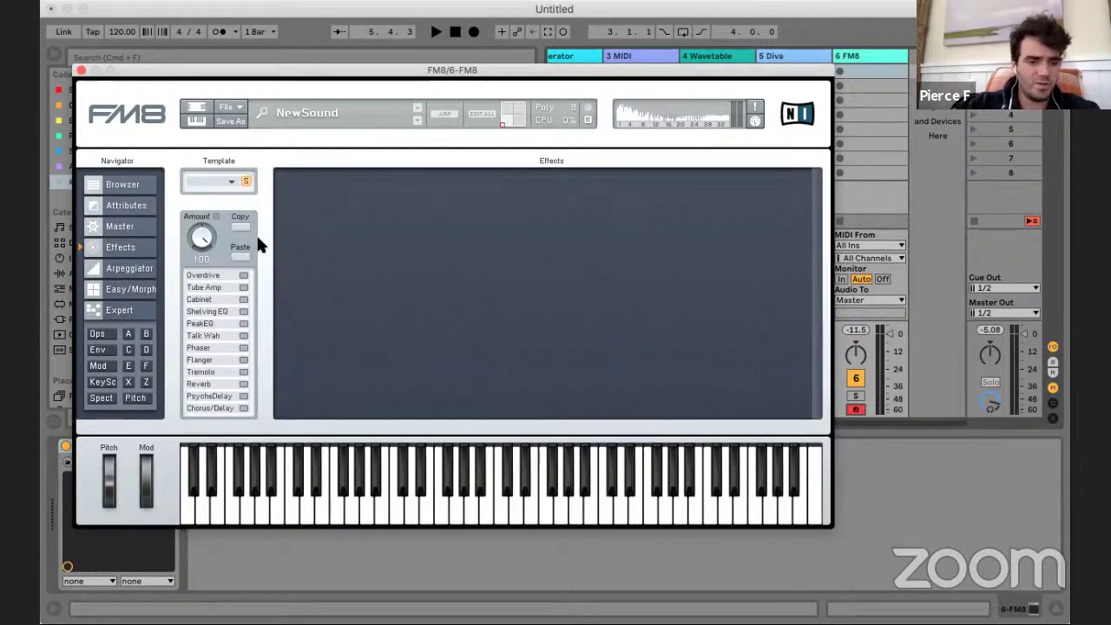
click(244, 275)
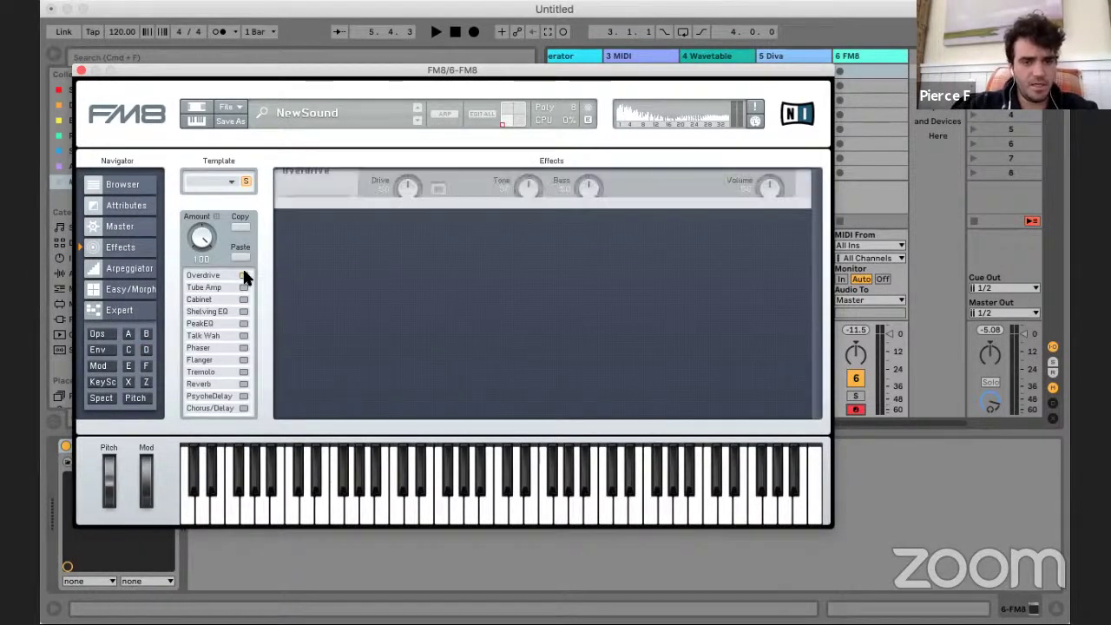
click(440, 200)
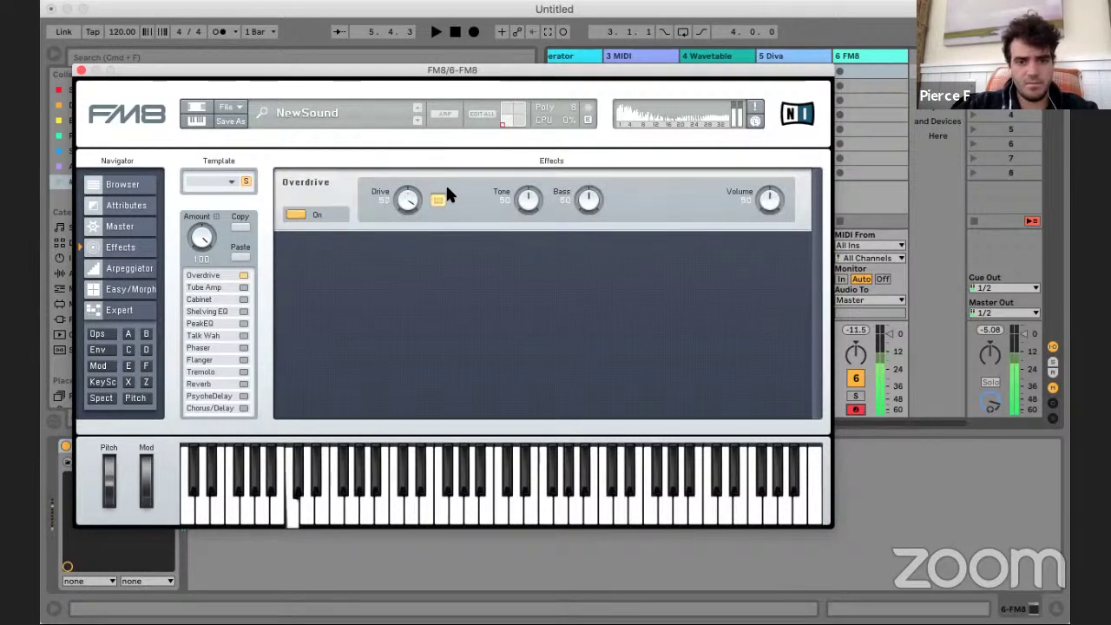
drag(535, 196, 570, 141)
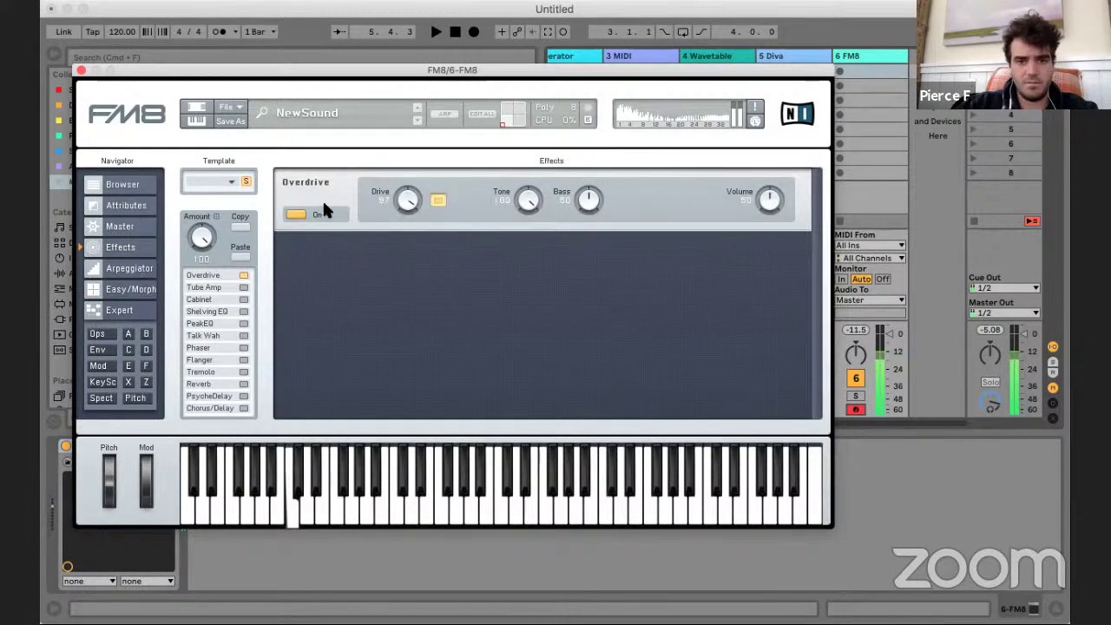
click(295, 215)
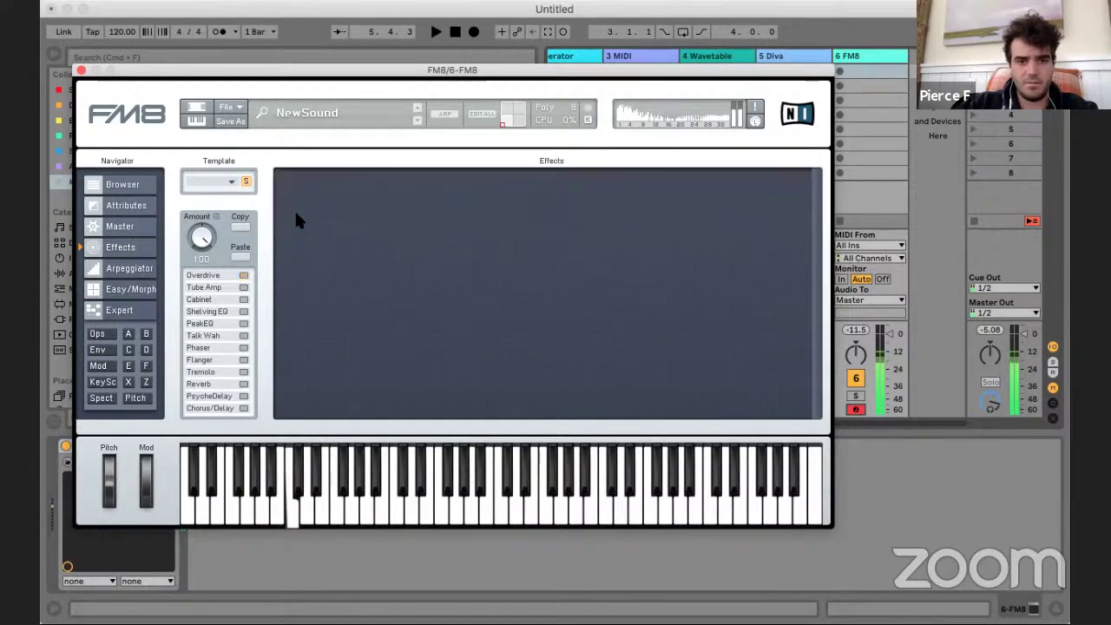
- Enable FM8's Tube Amp, Cabinet and PsycheDelay effects, and set the PsycheDelay Dry/Wet to 29 while auditioning the sound
click(244, 287)
click(244, 300)
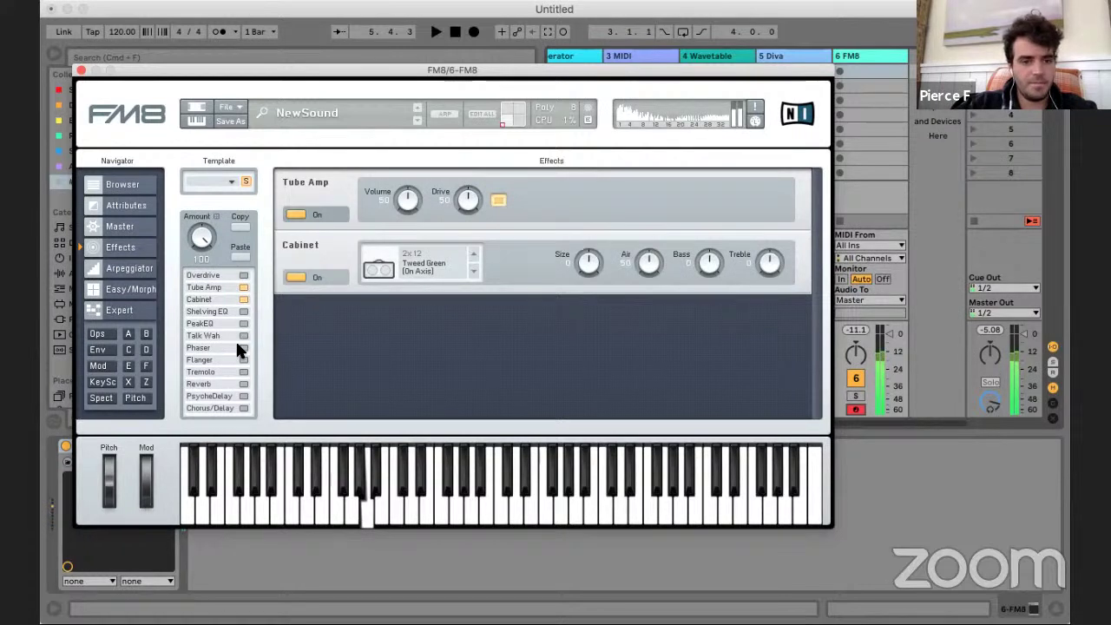
click(243, 396)
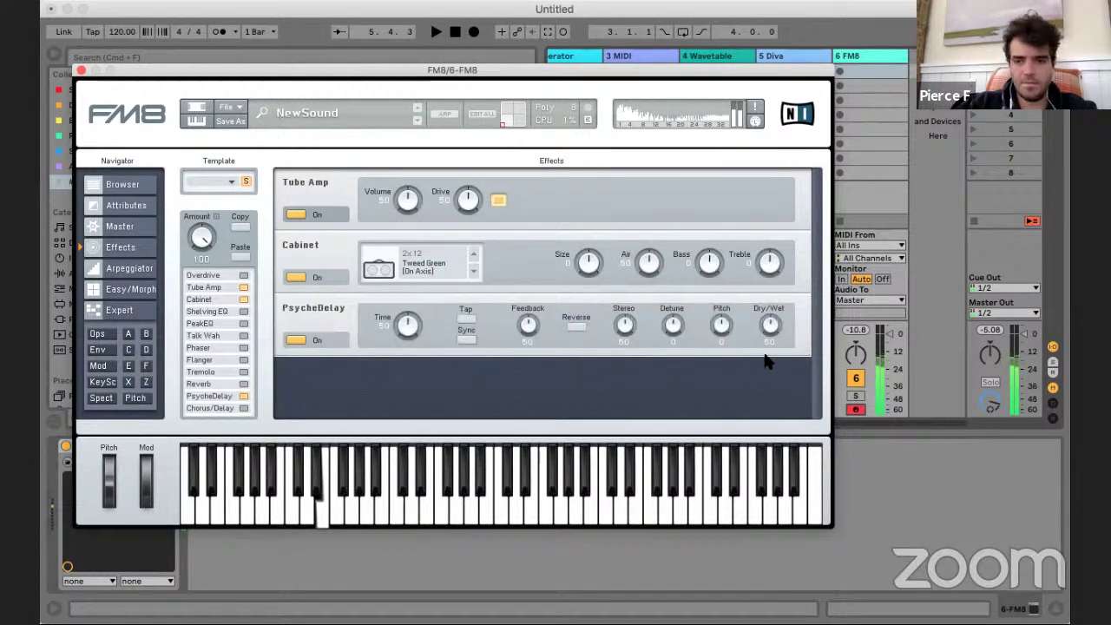
drag(769, 330, 770, 343)
key(x)
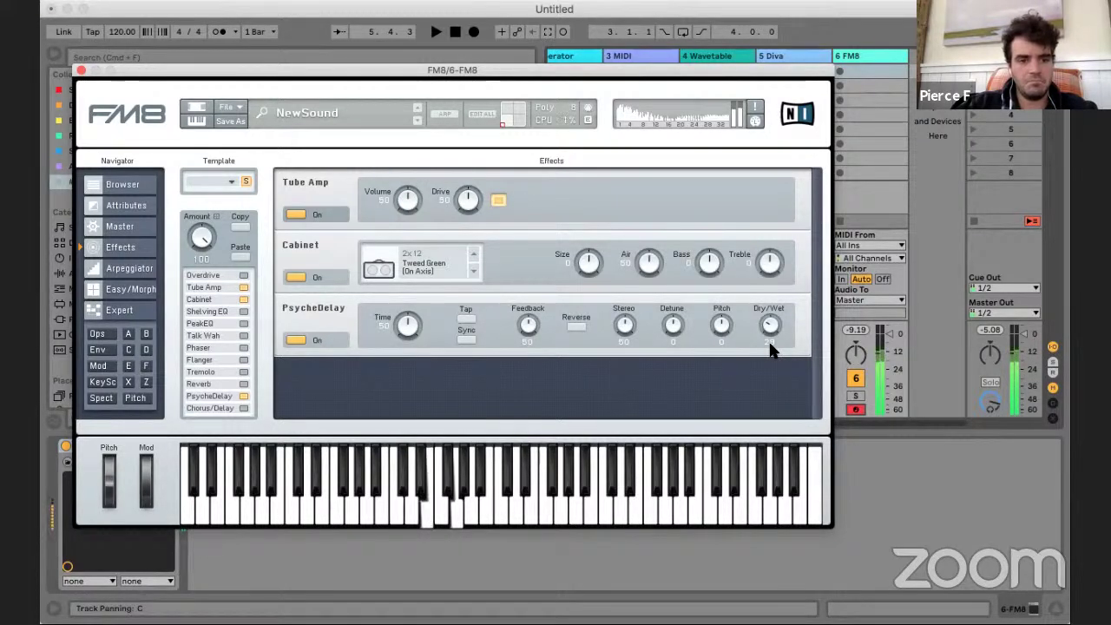
- Set FM matrix amounts A-to-B 79, B-to-F 57 and D-to-F 76, with self-feedback of 39 on A and 53 on F
click(116, 334)
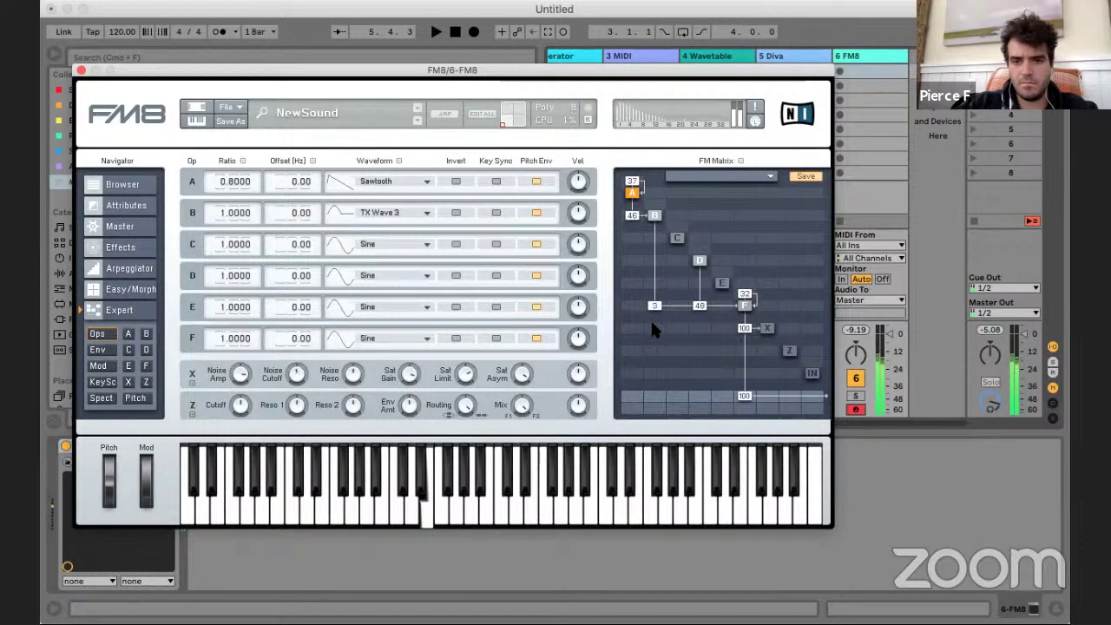
drag(644, 214, 651, 181)
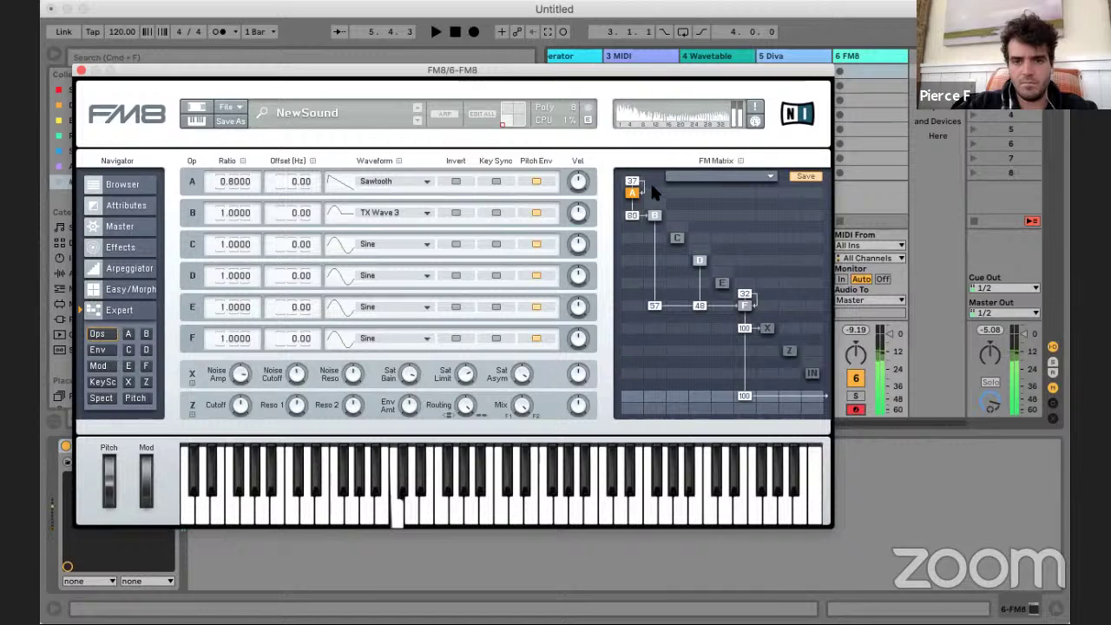
drag(700, 306, 720, 280)
drag(634, 217, 666, 181)
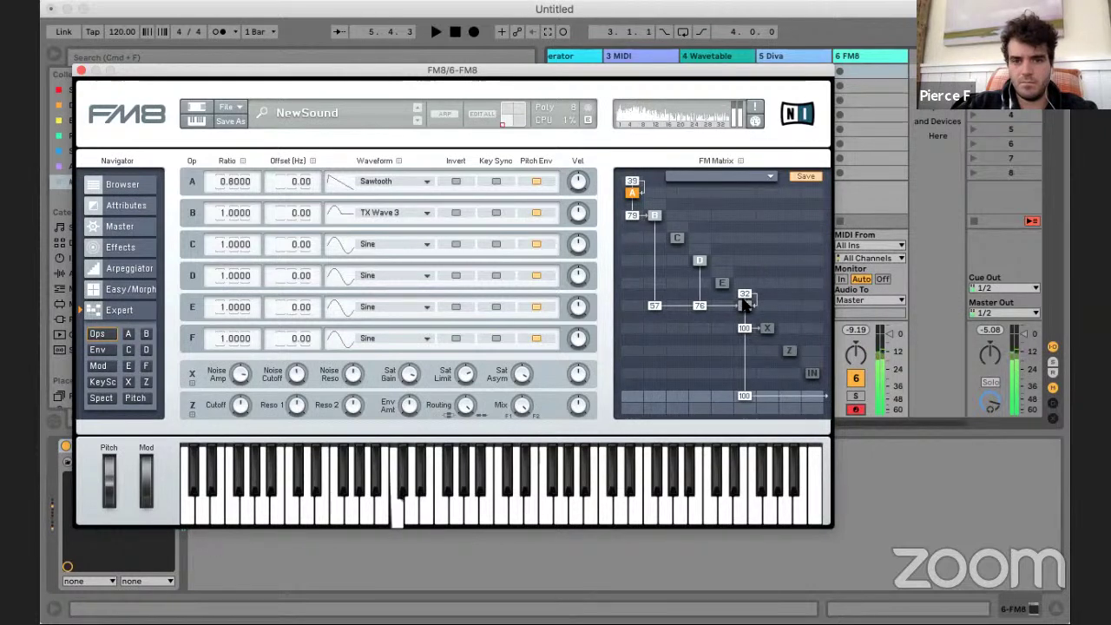
drag(743, 300, 749, 287)
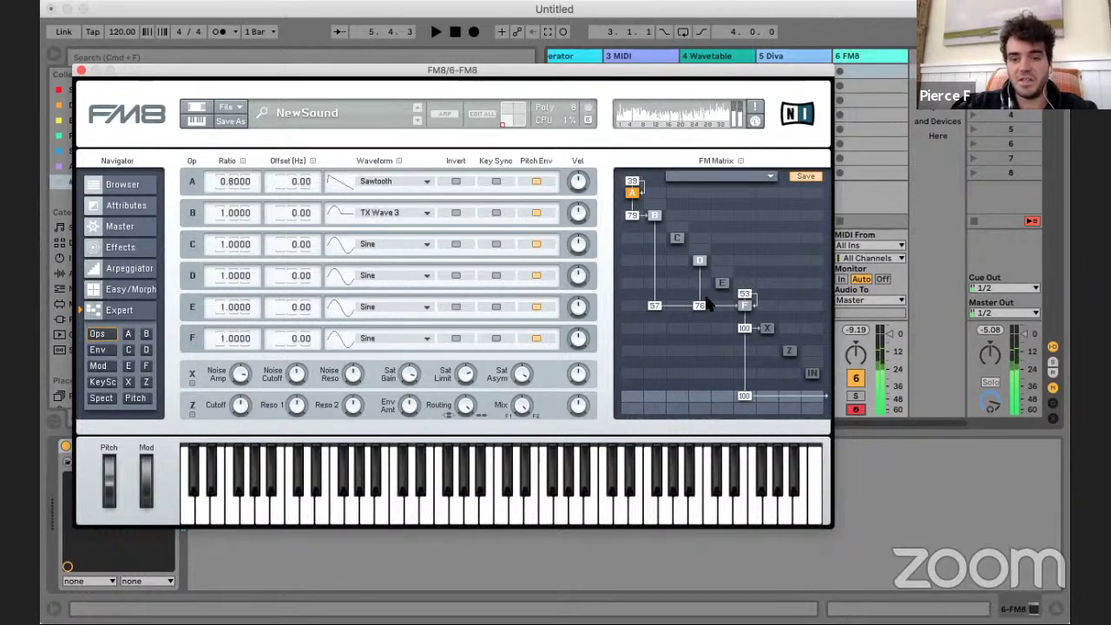
- Remove the F-to-X route in the matrix, send operator B to the output at 100 panned -99, and pan operator D to 100
drag(744, 320, 746, 415)
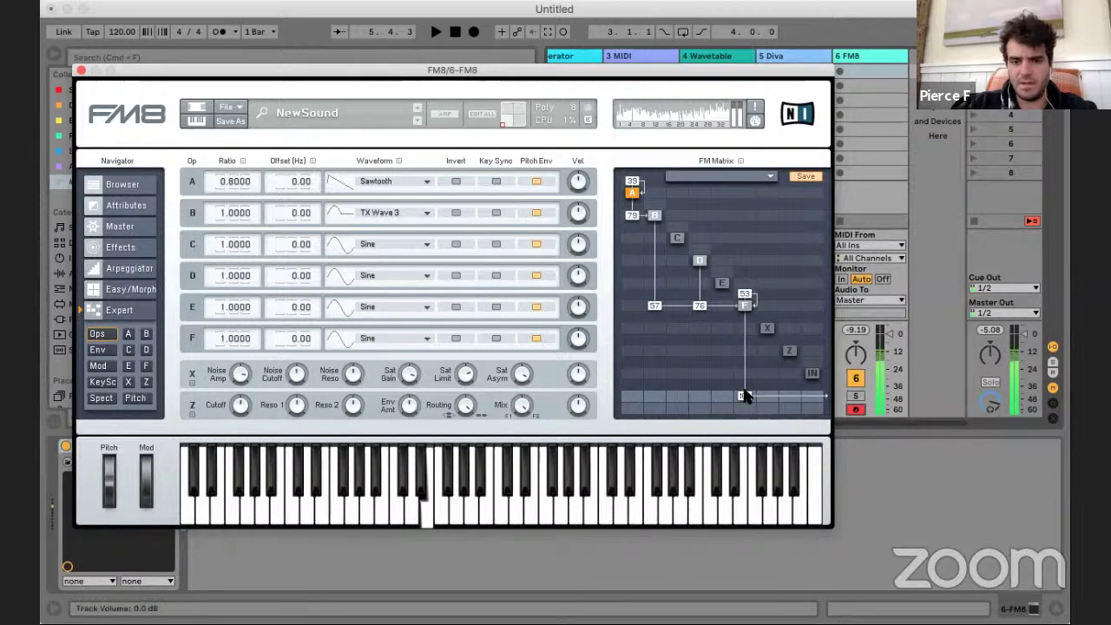
drag(655, 396, 694, 323)
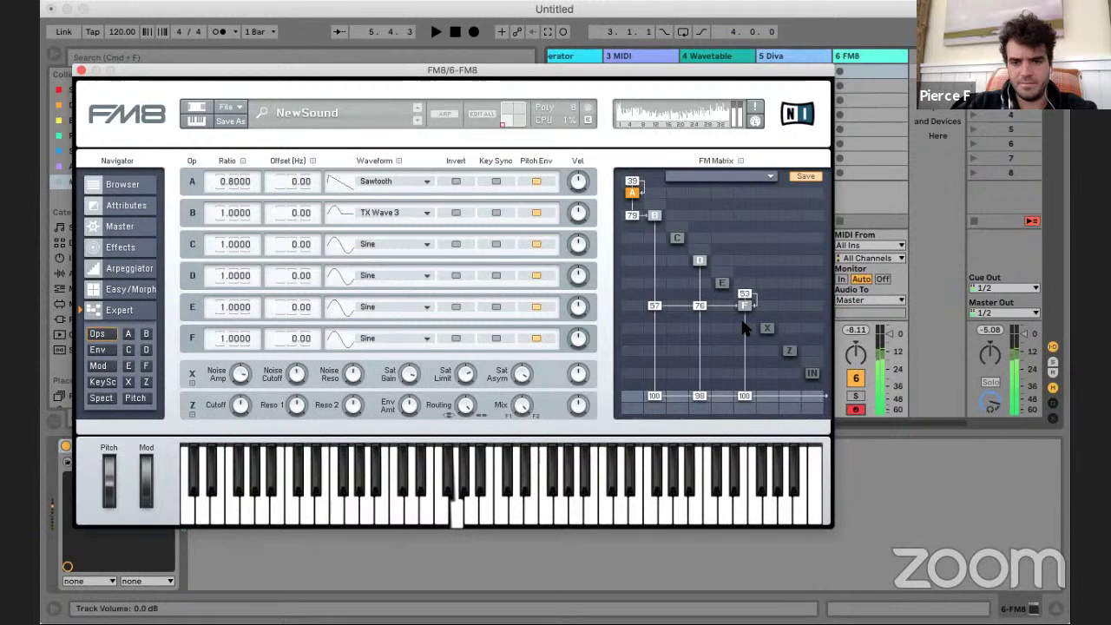
drag(693, 412, 718, 357)
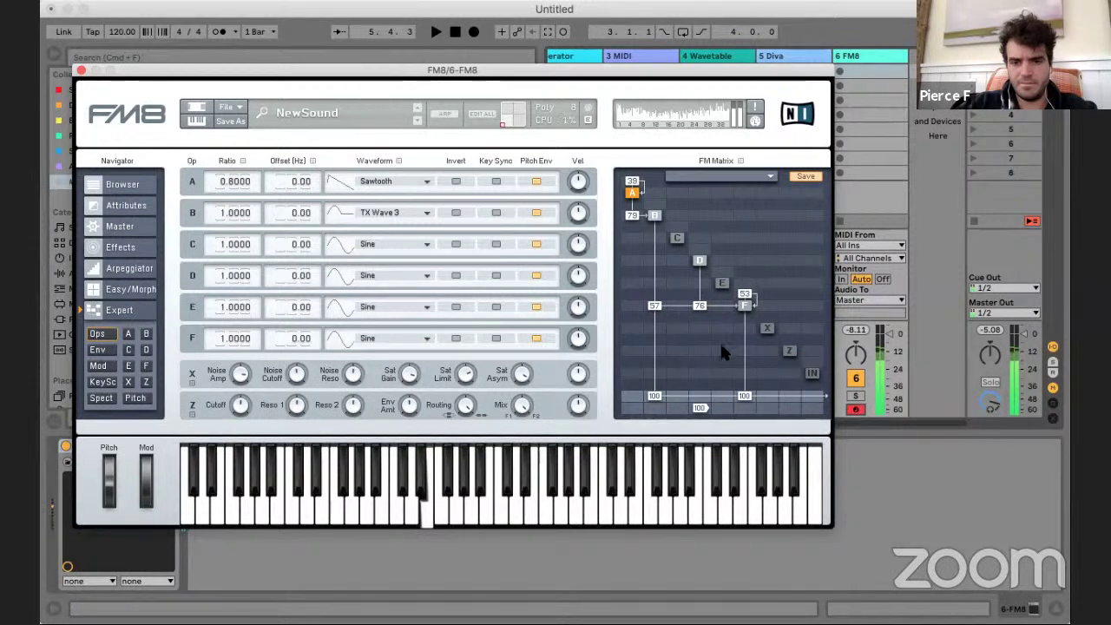
drag(655, 408, 784, 265)
drag(652, 408, 654, 495)
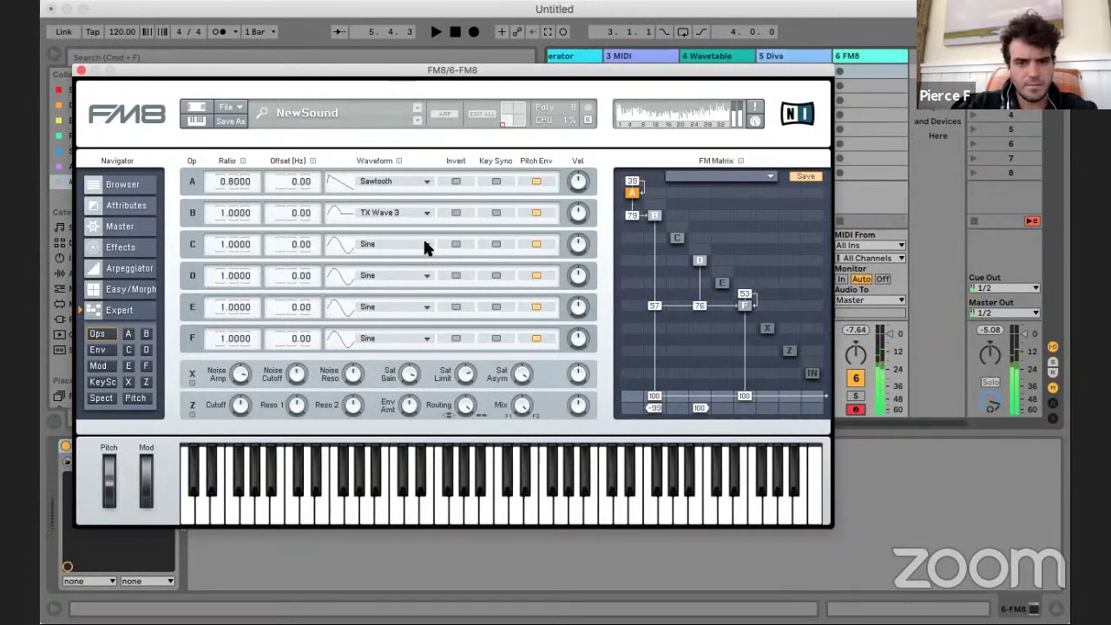
- Give operator D the 3rd Formant waveform and a ratio of 1.9000, with D-to-F at 93 and self-feedback at 81
click(369, 277)
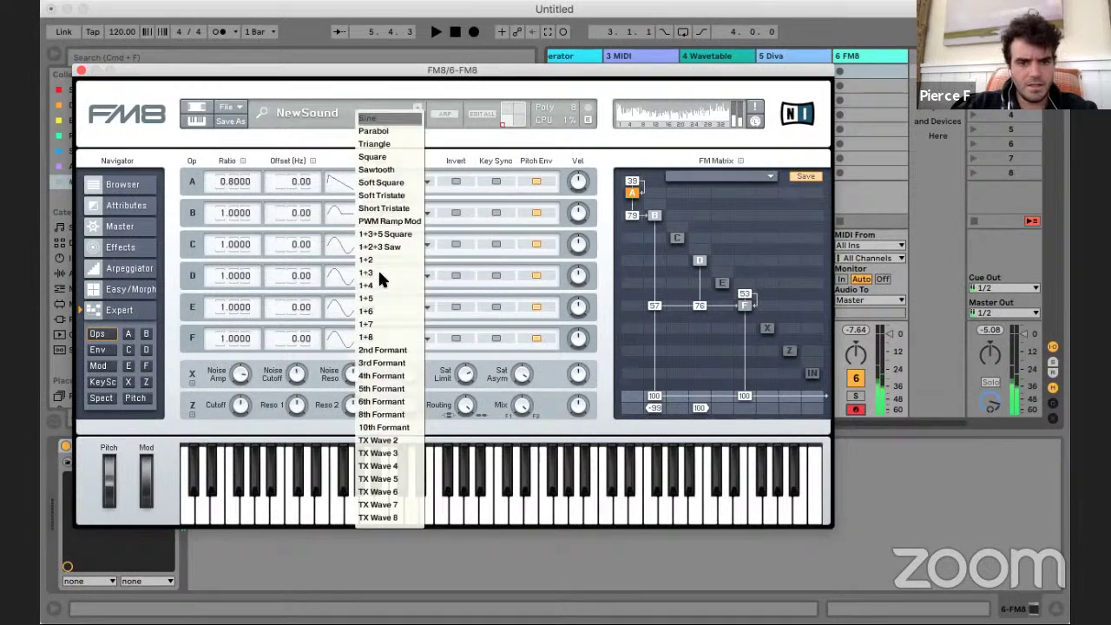
click(377, 364)
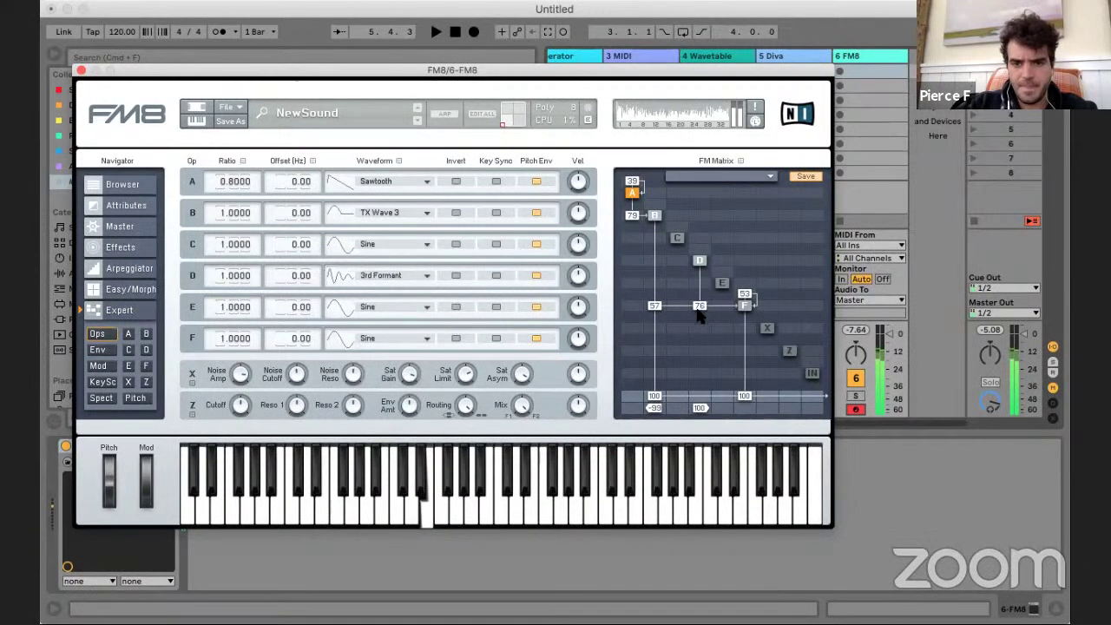
drag(700, 304, 734, 183)
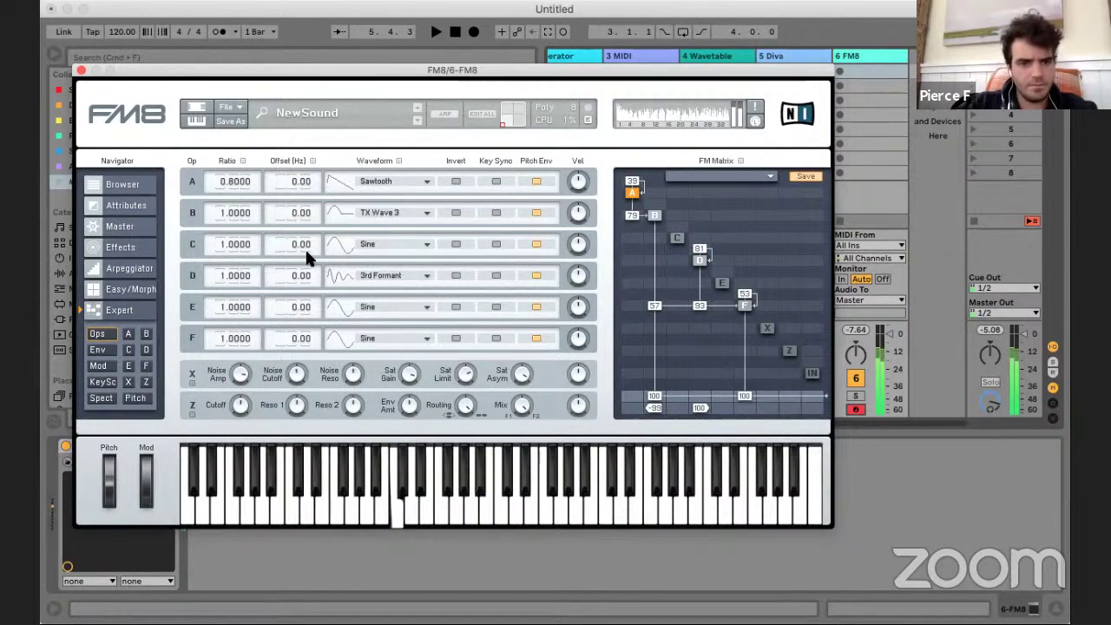
drag(221, 273, 217, 382)
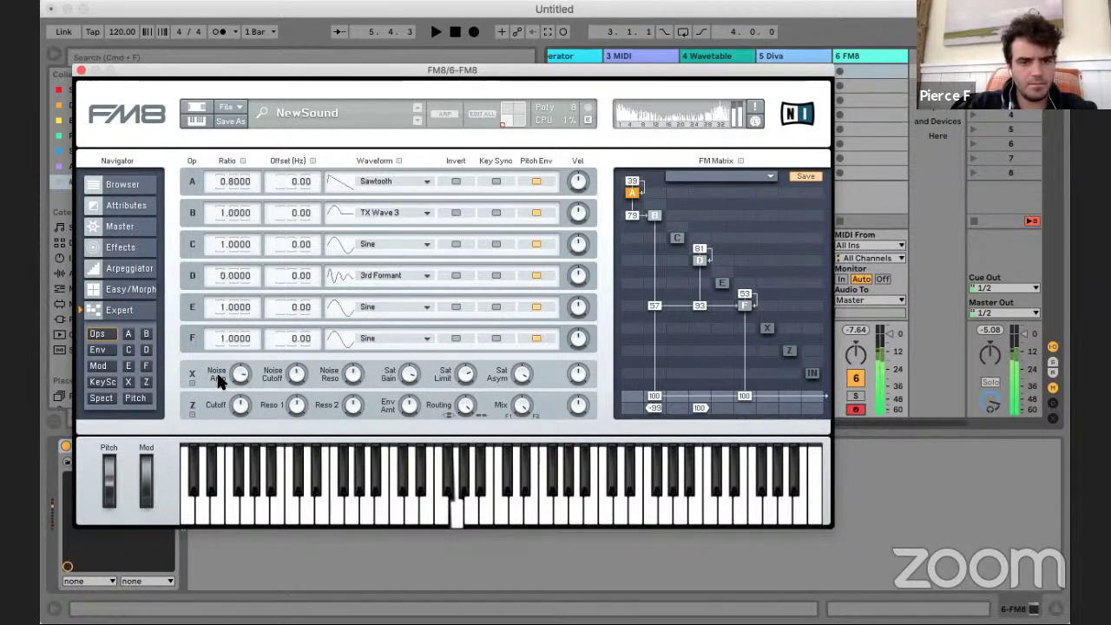
drag(229, 276, 230, 260)
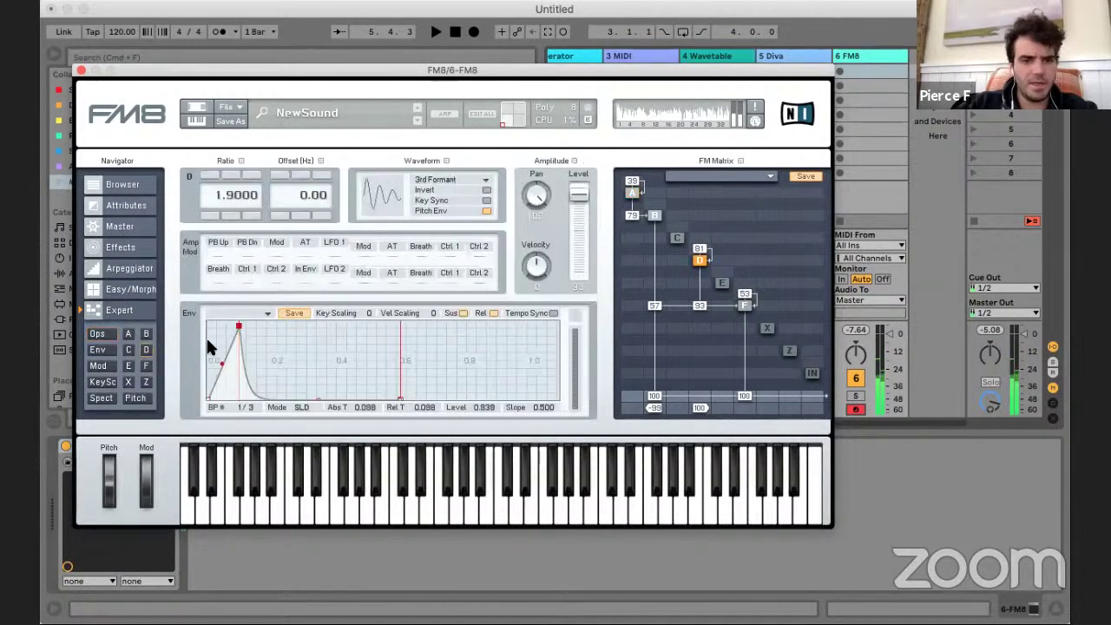
- Reshape operator D's envelope to peak at 1.000 at 0.113 s with decay slope 0.489, and set D-to-F to 48 and D's feedback to 34
click(146, 350)
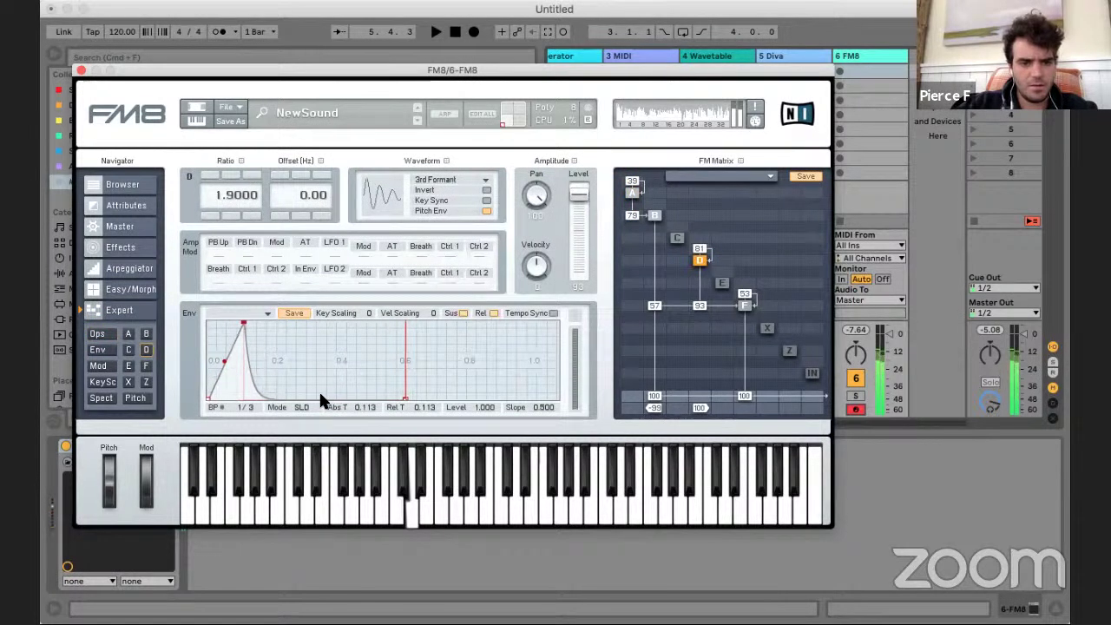
drag(321, 397, 323, 362)
drag(696, 332, 695, 329)
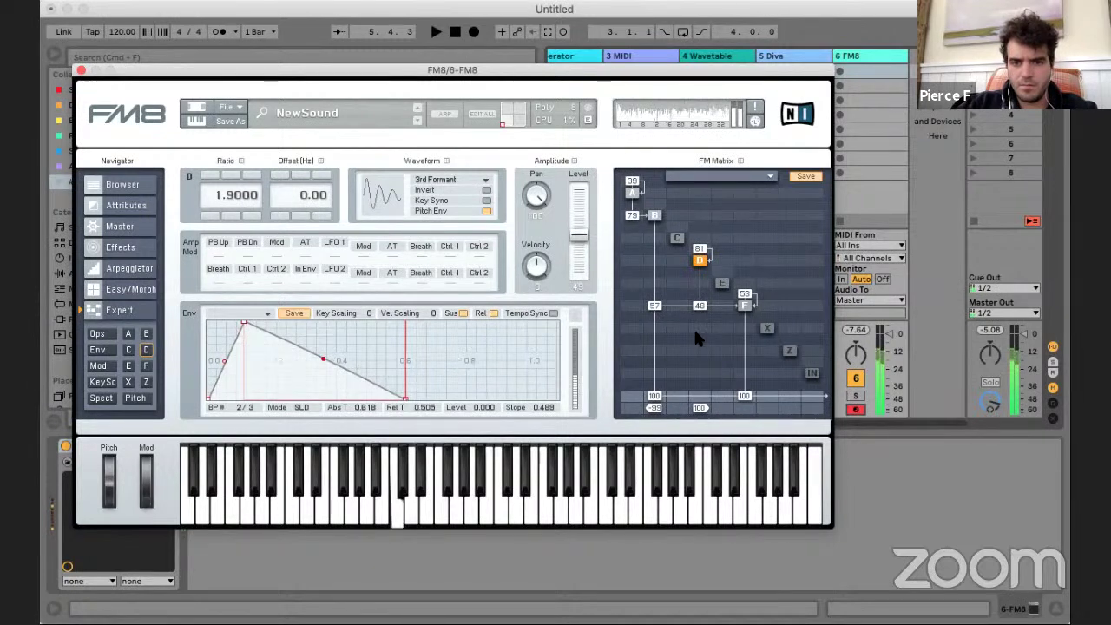
drag(700, 248, 700, 291)
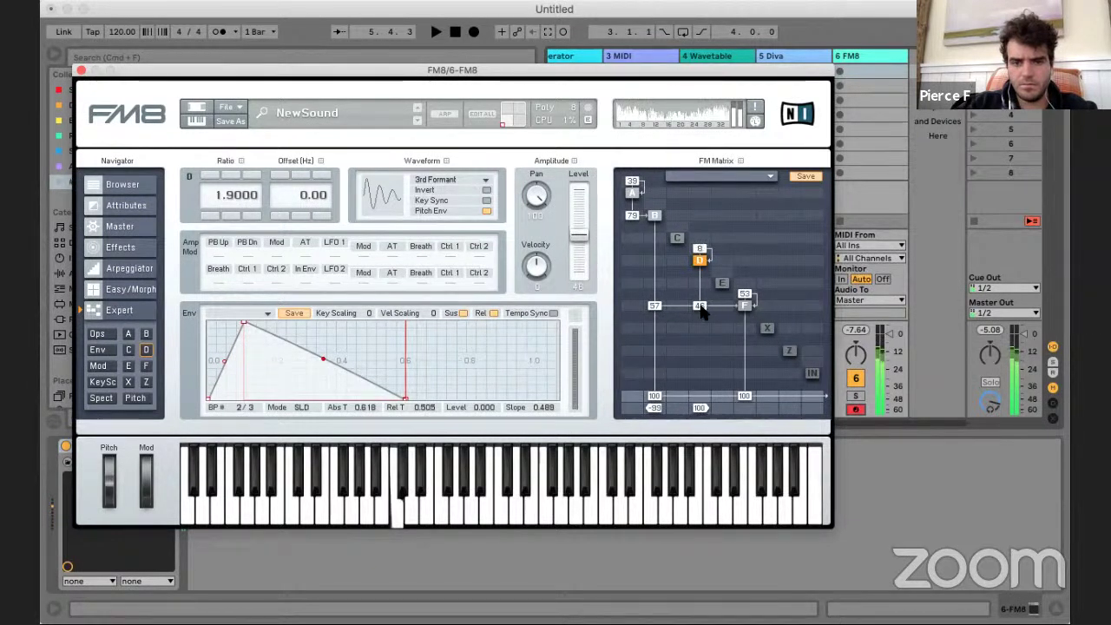
drag(702, 241, 699, 251)
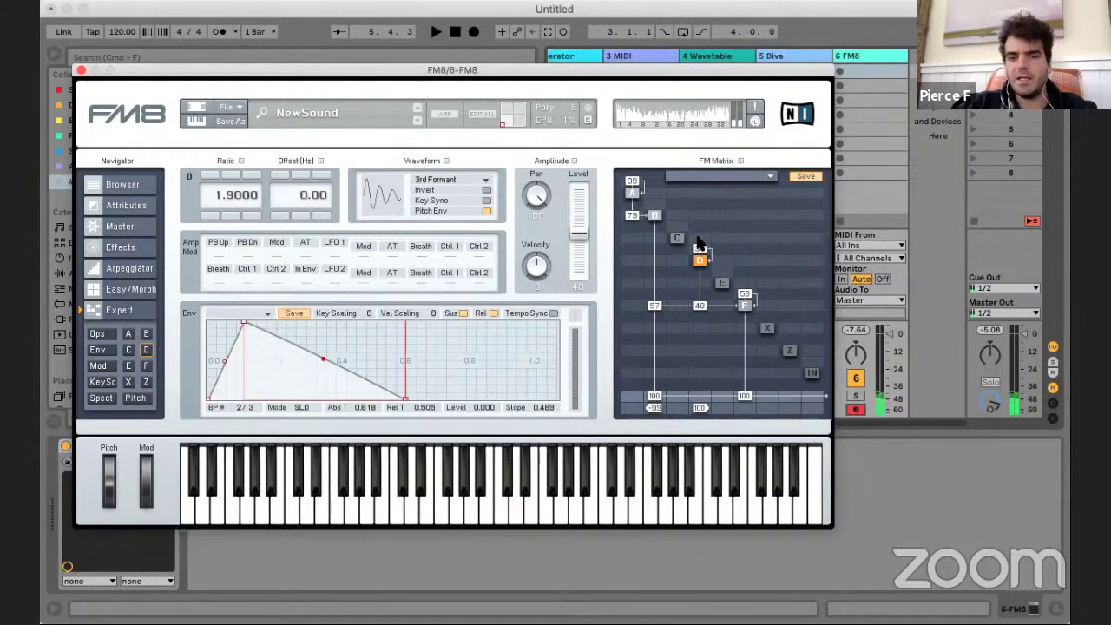
drag(700, 238, 705, 247)
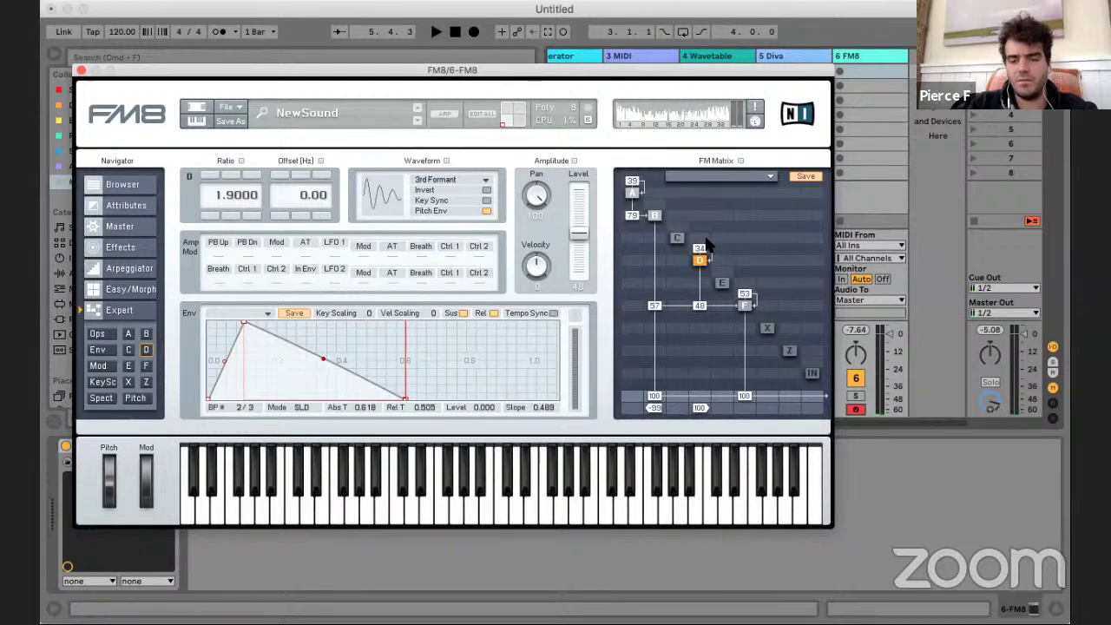
- Turn off the PsycheDelay, Cabinet and Tube Amp effects to hear the dry patch
click(120, 248)
click(295, 339)
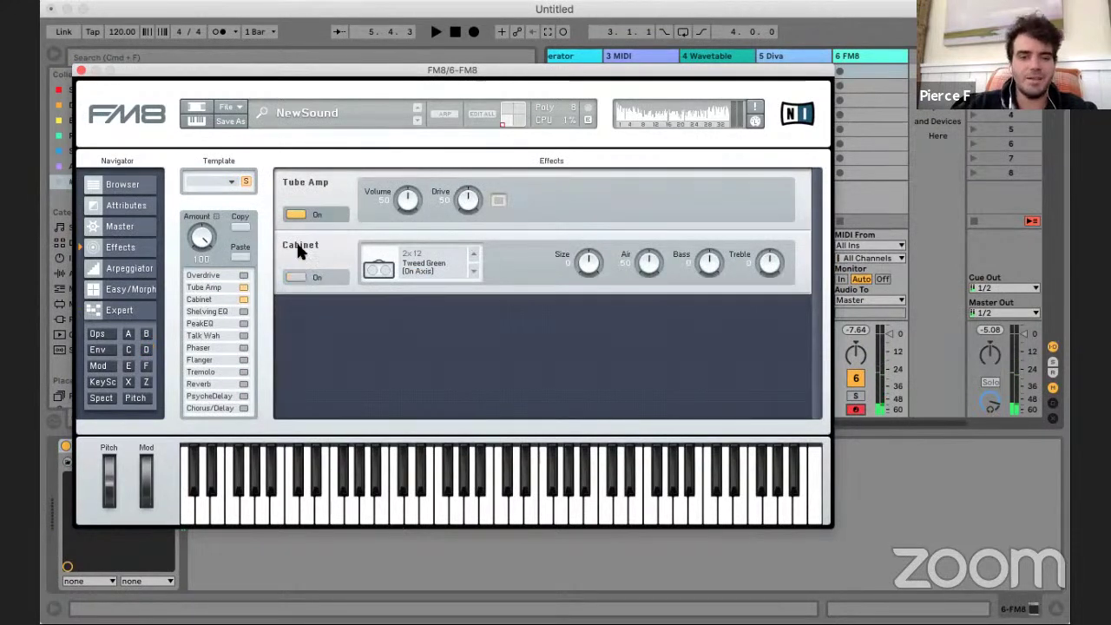
click(295, 276)
click(297, 212)
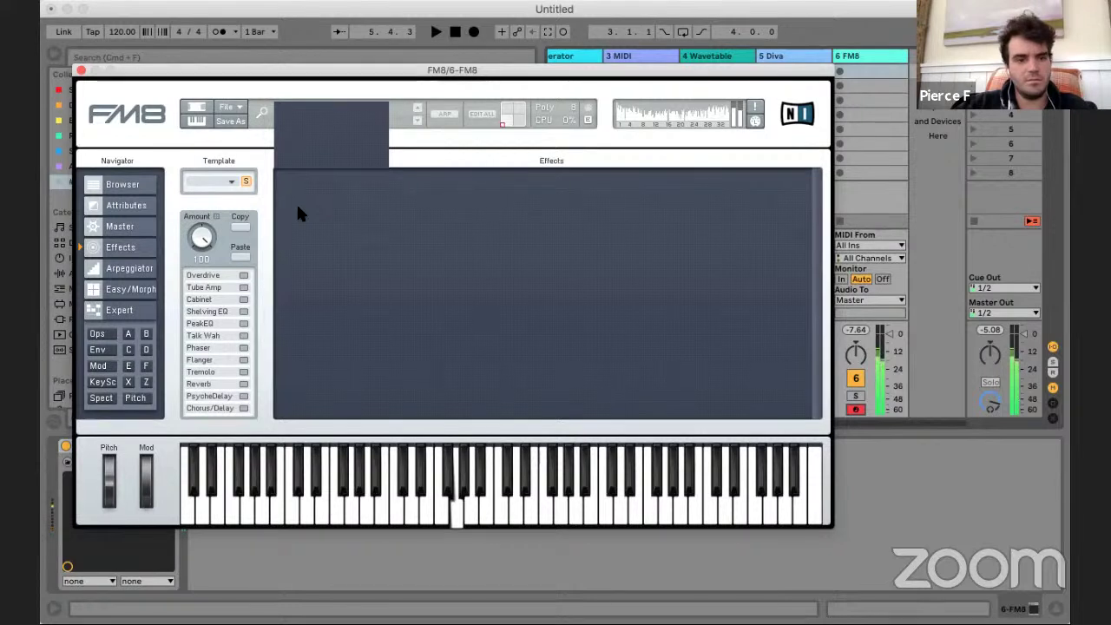
- Turn on the Tube Amp, Cabinet, PsycheDelay and Tremolo effects
click(243, 287)
click(243, 300)
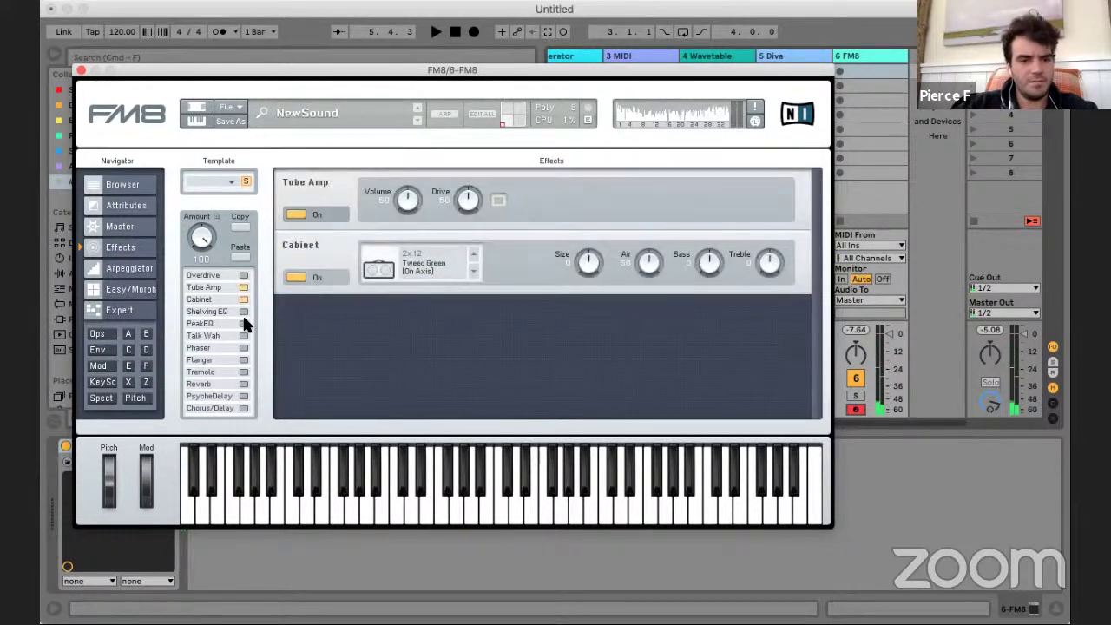
click(243, 396)
click(243, 372)
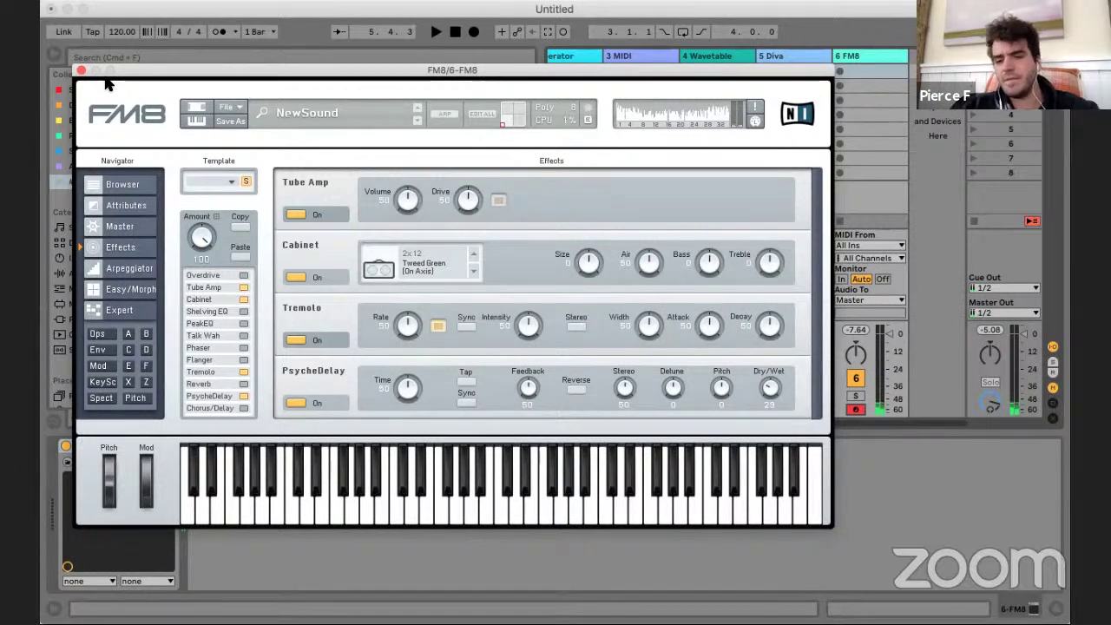
- Close the FM8 window, switch to the 4 Wavetable track and arm it for recording
click(81, 71)
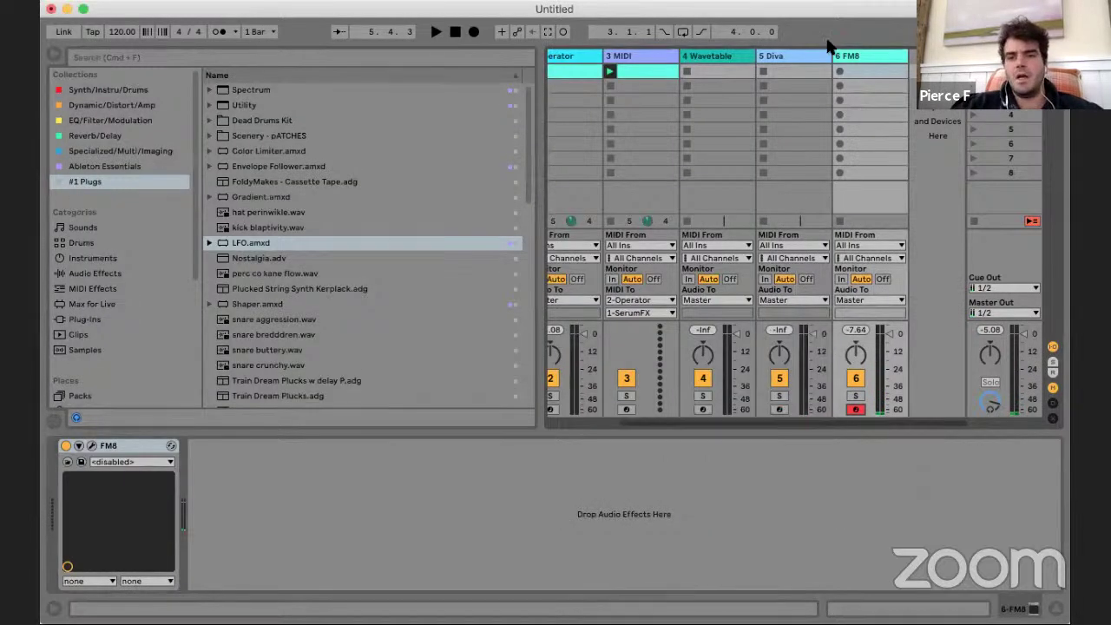
click(870, 54)
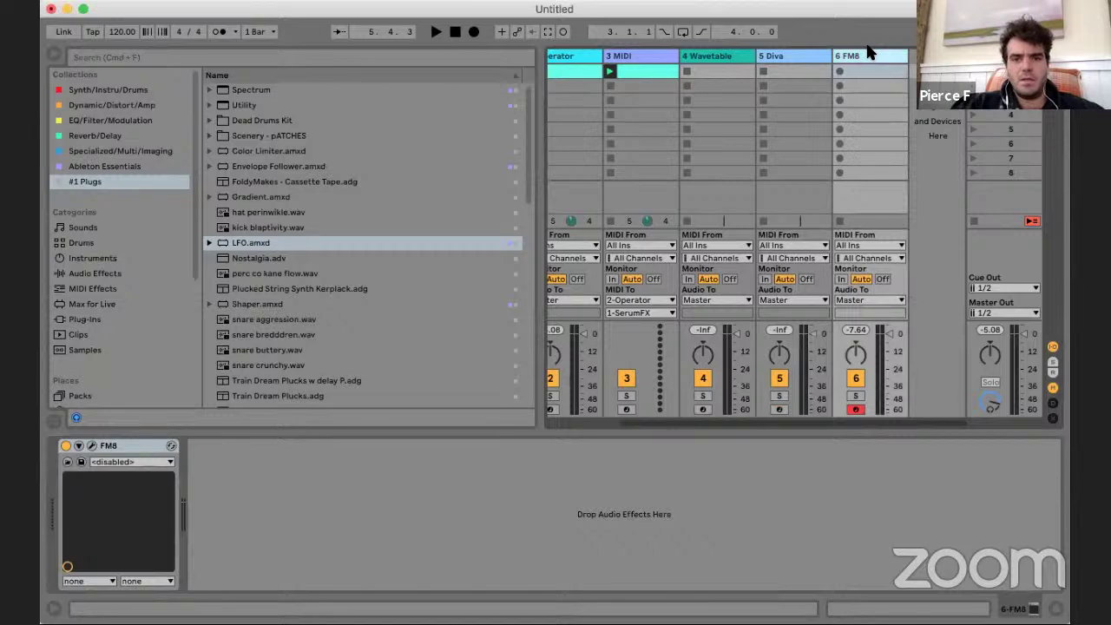
click(707, 56)
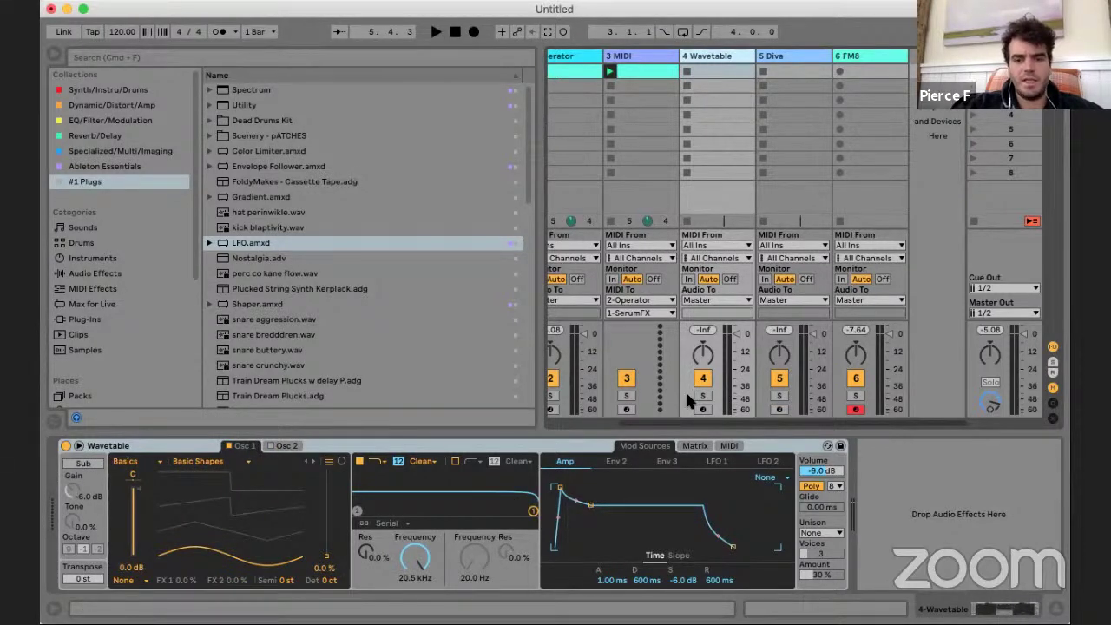
click(703, 409)
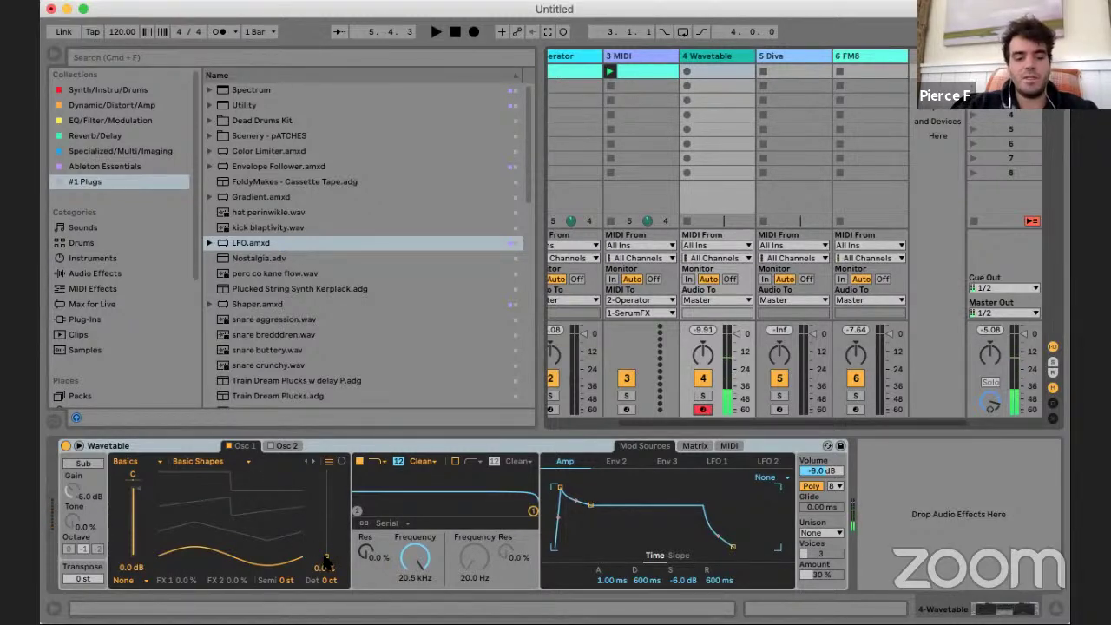
- Try the Osc 1 position of the Basic Shapes wavetable and look at Wavetable's modulation matrix
mouse_move(327, 556)
mouse_down()
mouse_move(327, 469)
mouse_move(318, 557)
mouse_up()
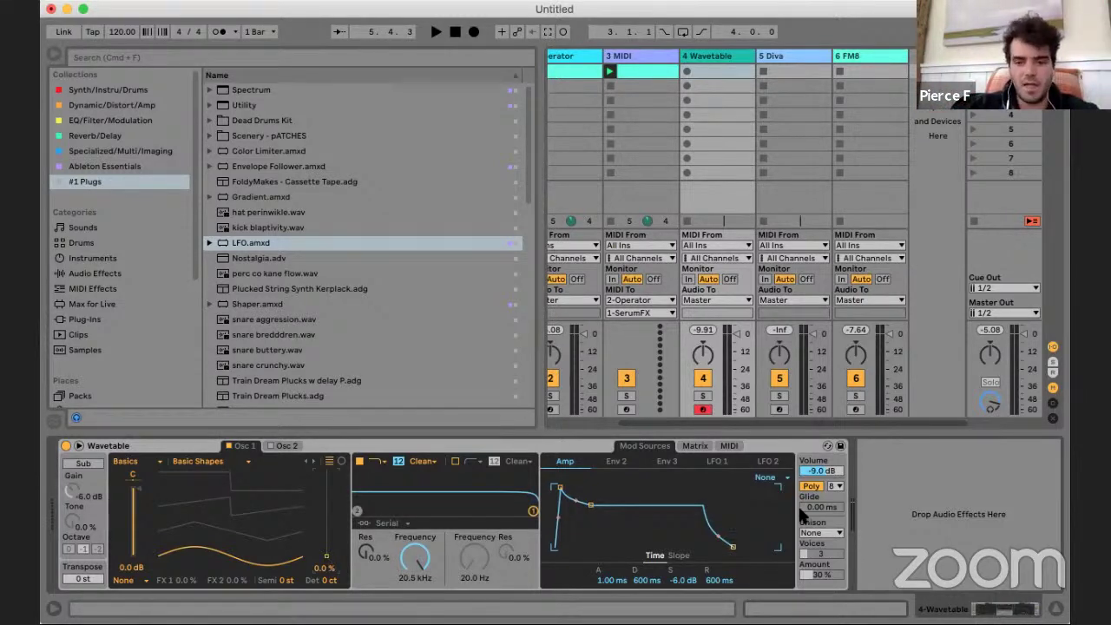
click(695, 445)
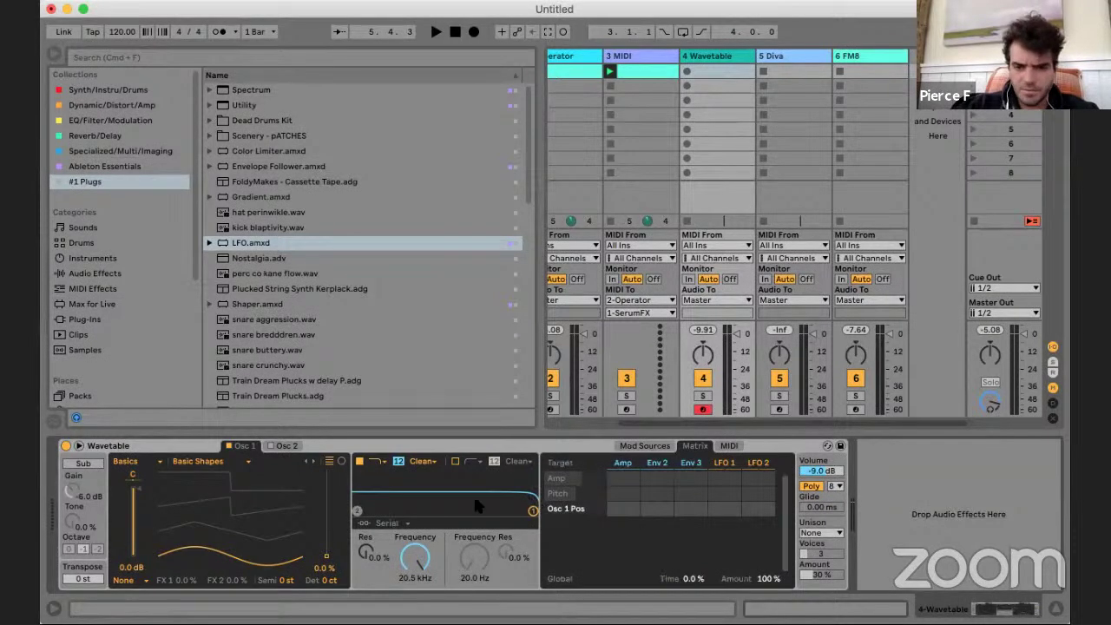
click(681, 446)
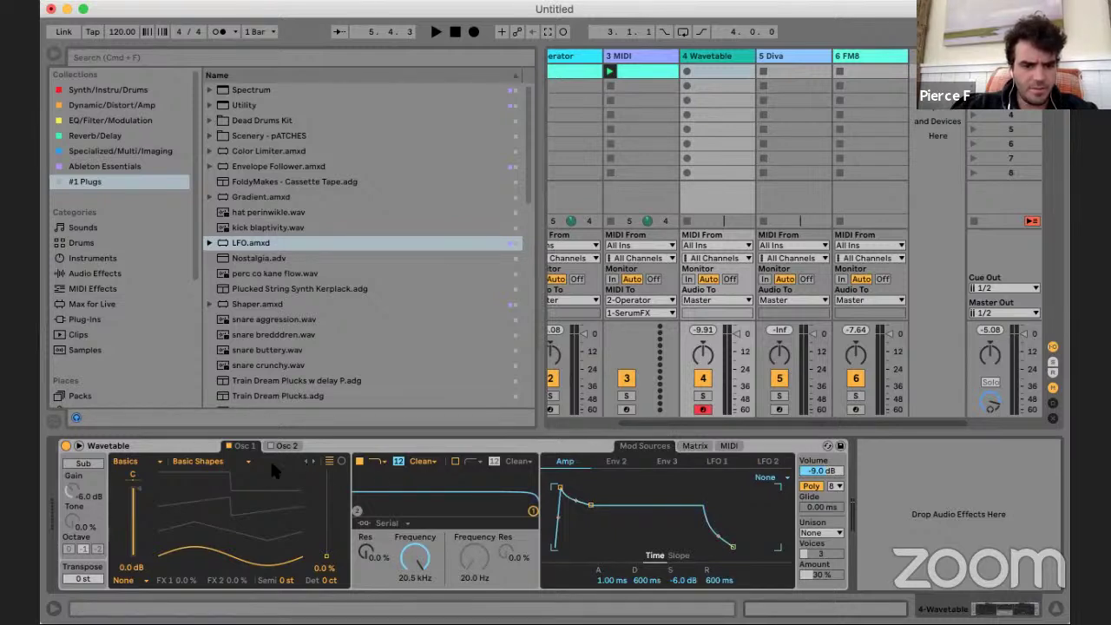
- Load the FM Fold wavetable into Osc 1 with its position at 0.9 %, and show the modulation matrix
click(227, 460)
click(243, 461)
click(243, 461)
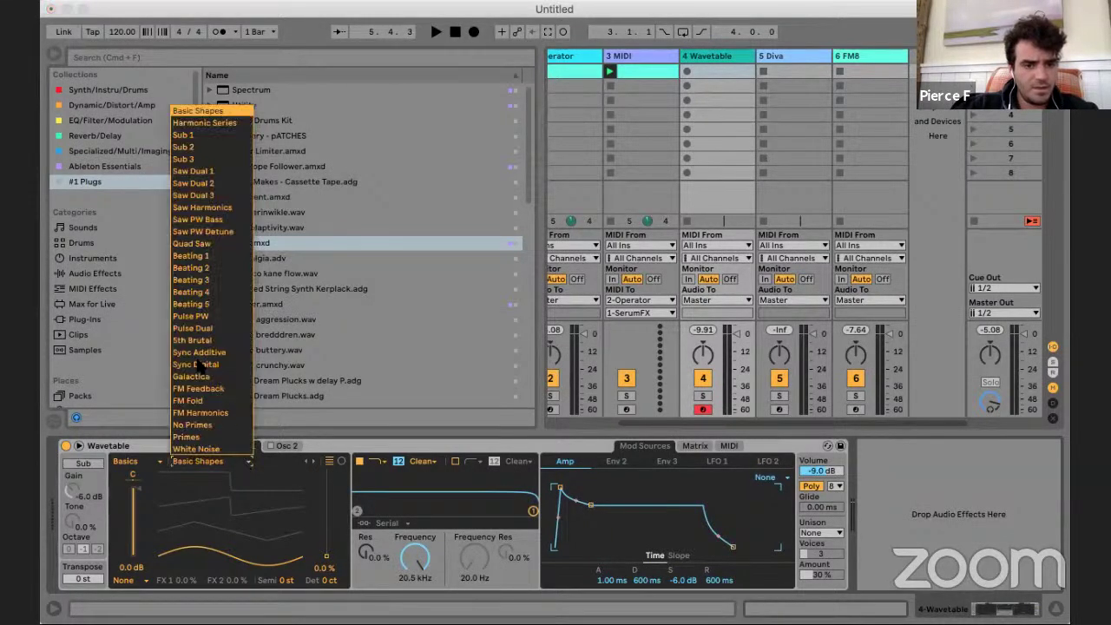
click(188, 400)
mouse_move(326, 555)
mouse_down()
mouse_move(327, 483)
mouse_move(327, 560)
mouse_up()
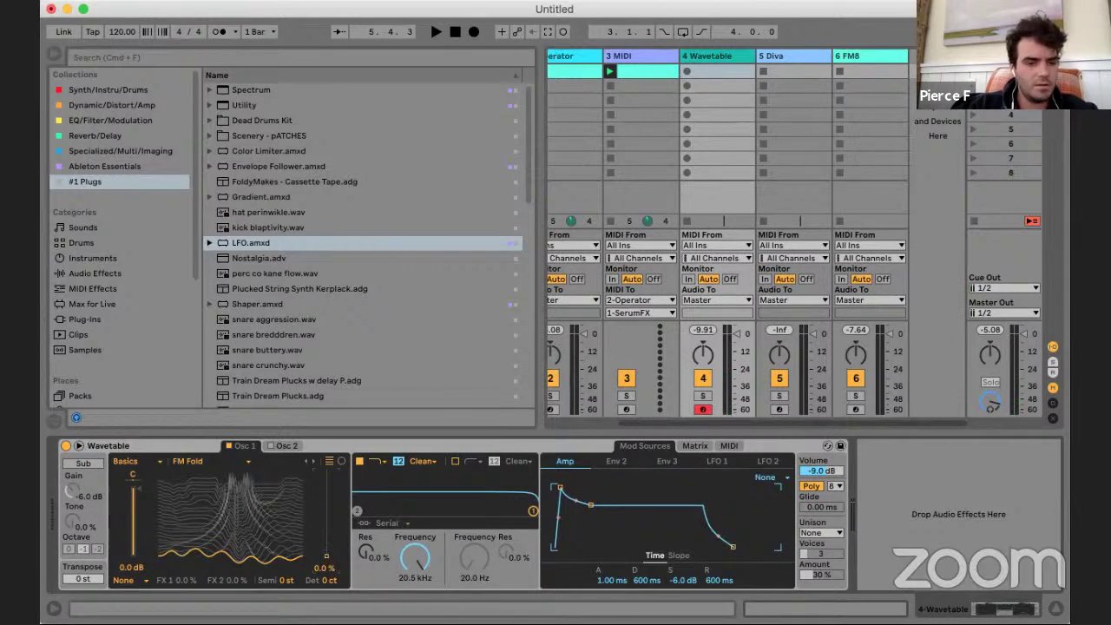
click(695, 445)
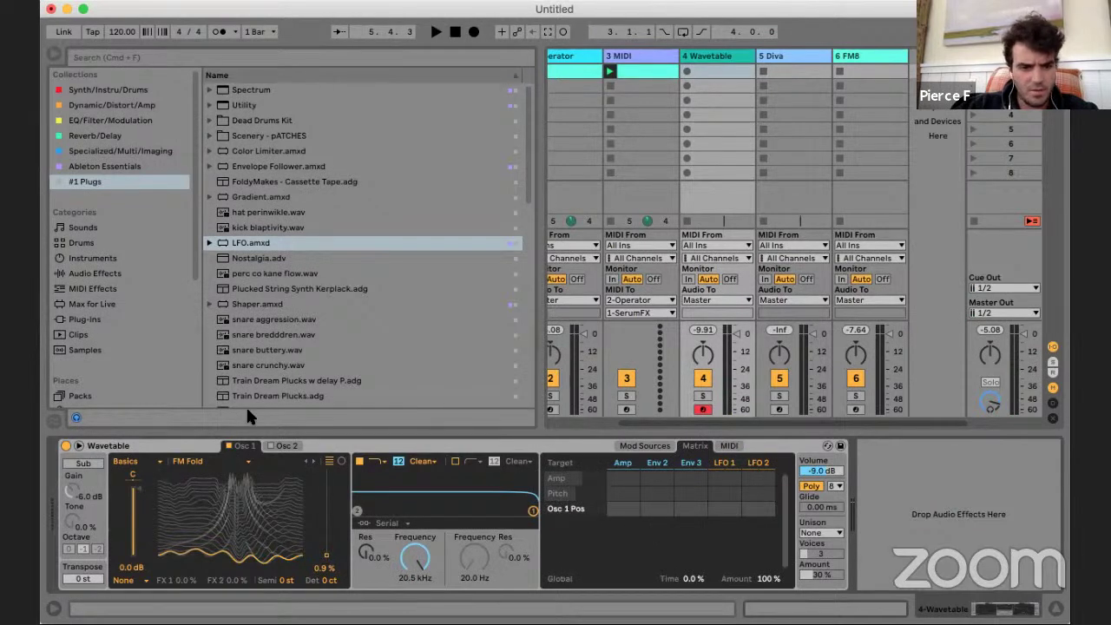
- Turn on Osc 2 with the Basic Shapes wavetable and set its wavetable position to 43 %
click(287, 445)
click(243, 445)
click(287, 446)
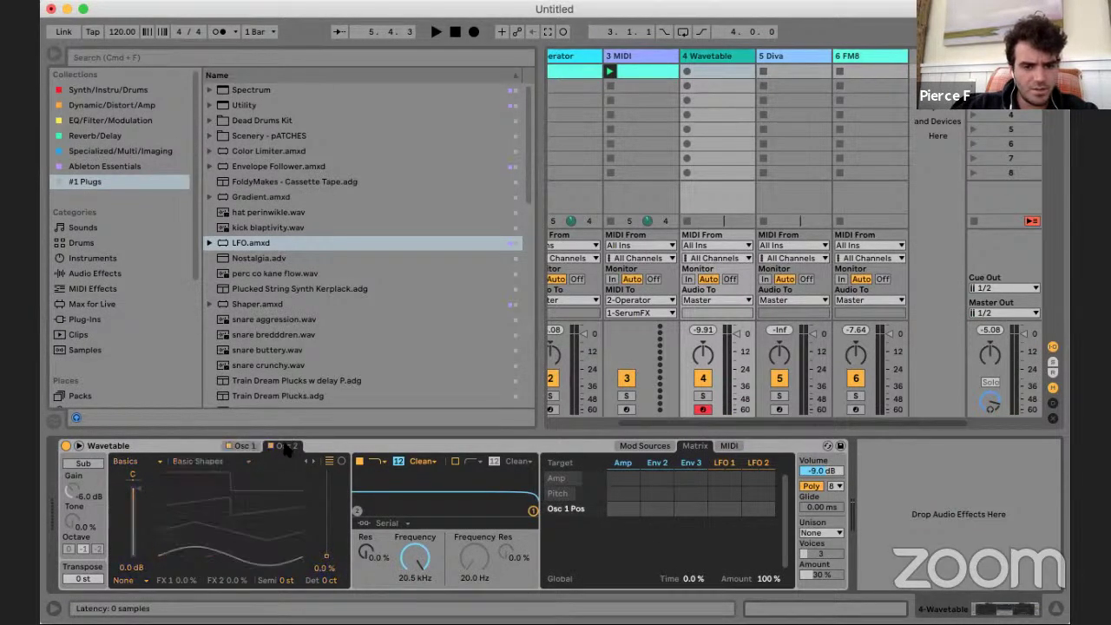
click(270, 445)
drag(326, 555, 323, 521)
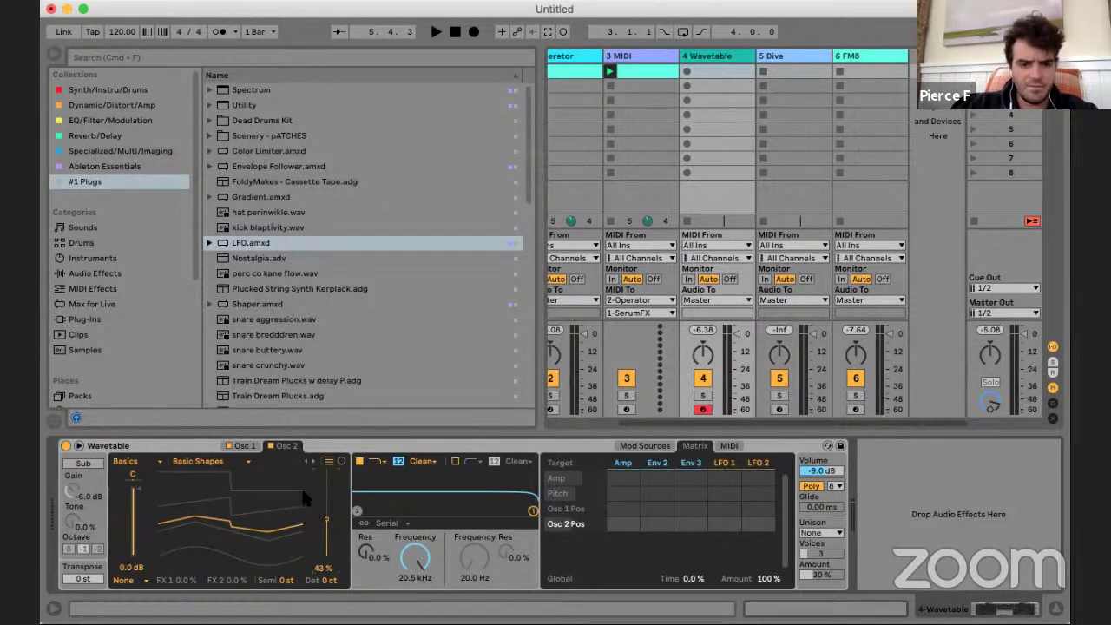
- Keep FM Fold on Osc 1, set its position to 0.0 % and modulate that position from Env 2 at 100
click(246, 447)
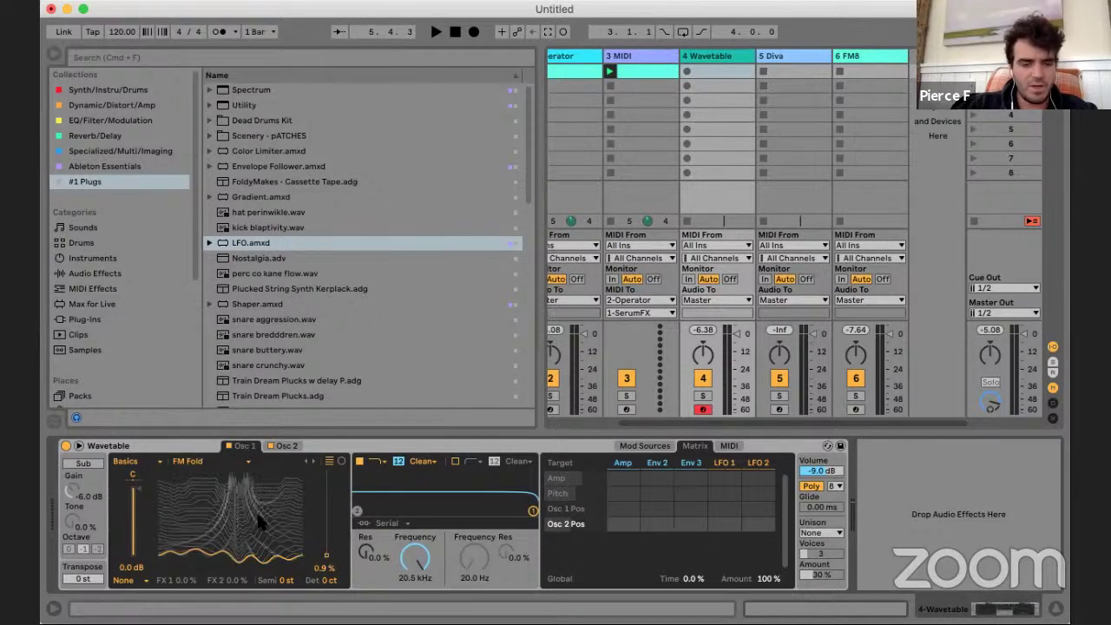
click(209, 459)
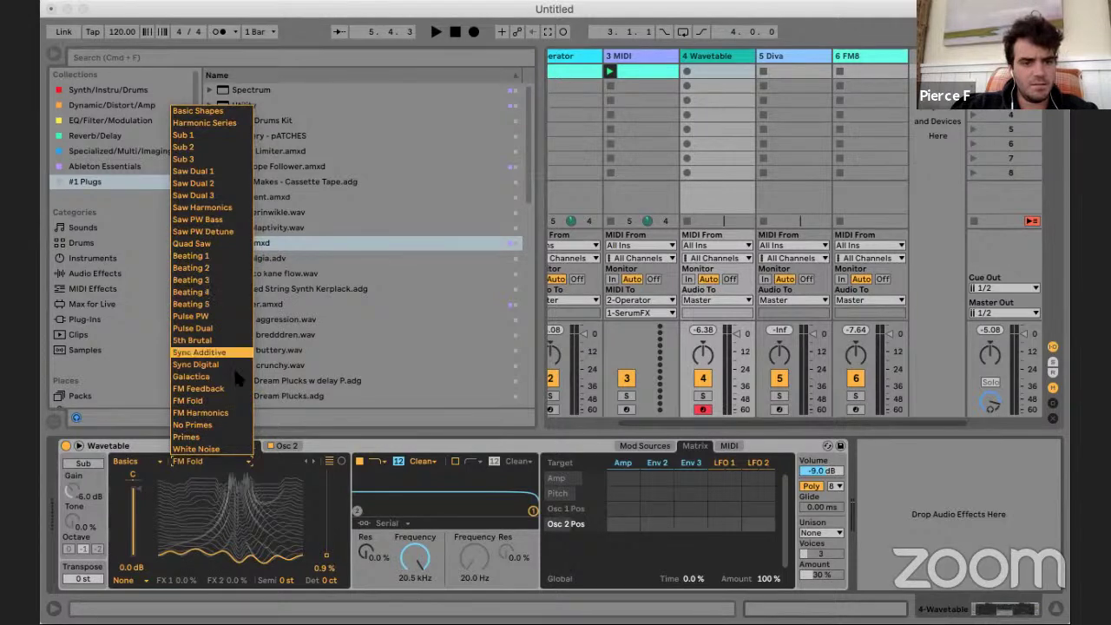
click(221, 401)
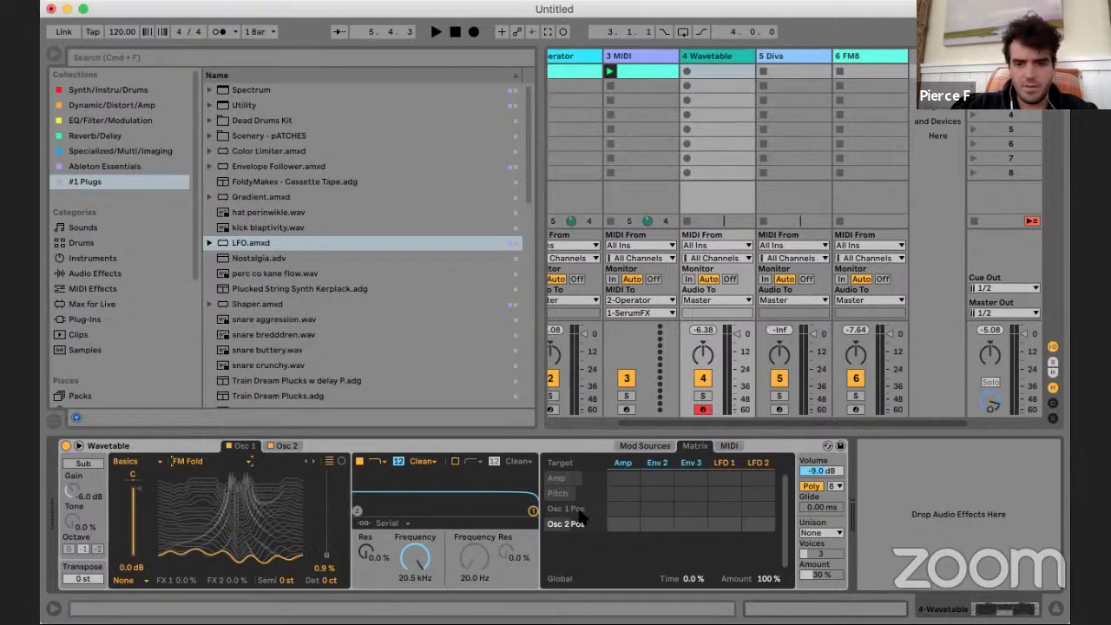
mouse_move(326, 554)
mouse_down()
mouse_move(327, 498)
mouse_move(327, 555)
mouse_up()
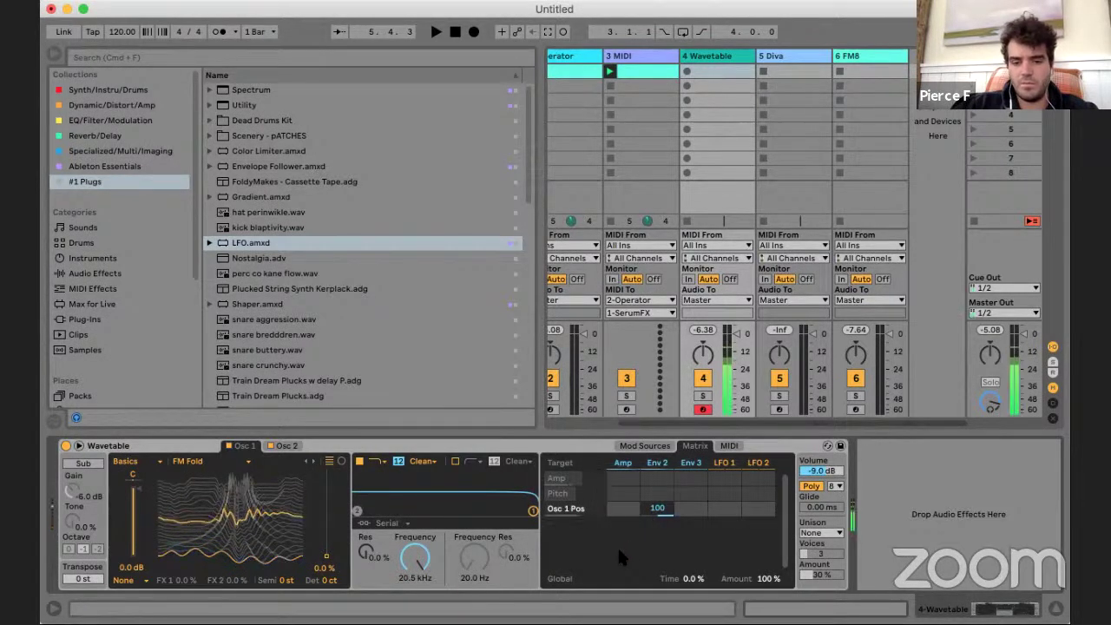
- Shape Env 2 with an attack of 869 ms, a decay of 294 ms and a sustain of 0.0 %
click(635, 447)
click(616, 462)
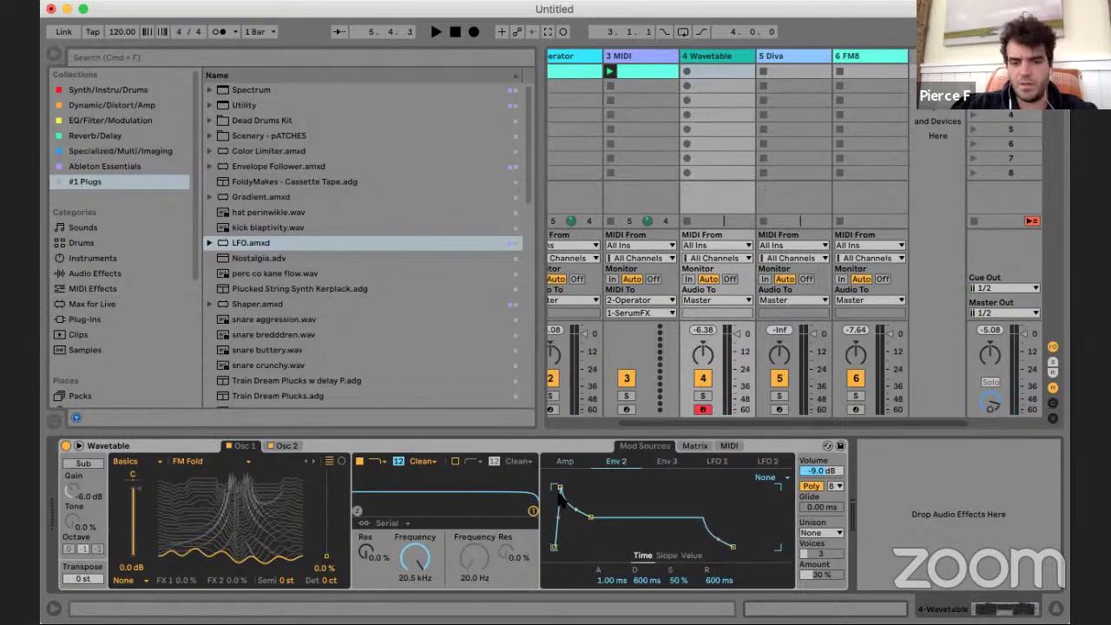
drag(560, 487, 611, 489)
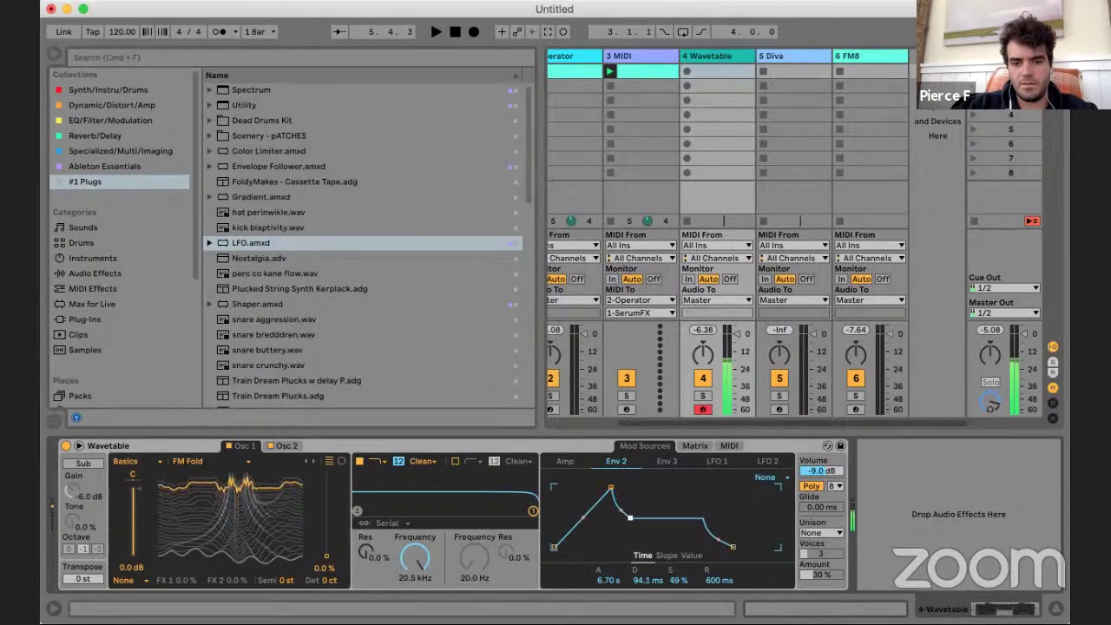
drag(640, 518, 633, 518)
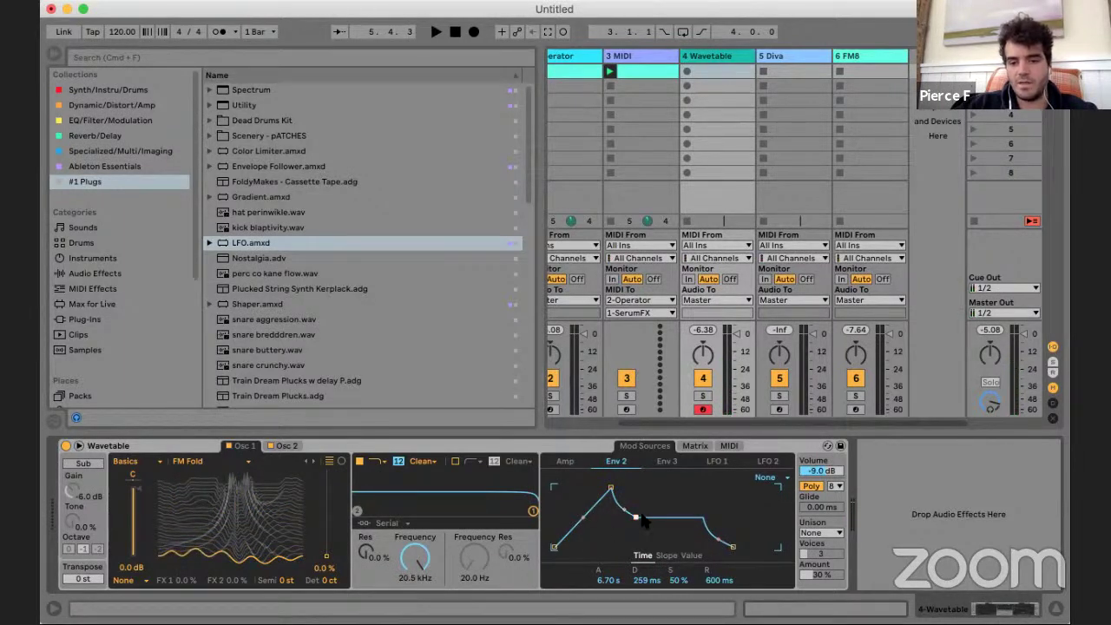
drag(636, 518, 657, 548)
drag(603, 489, 589, 491)
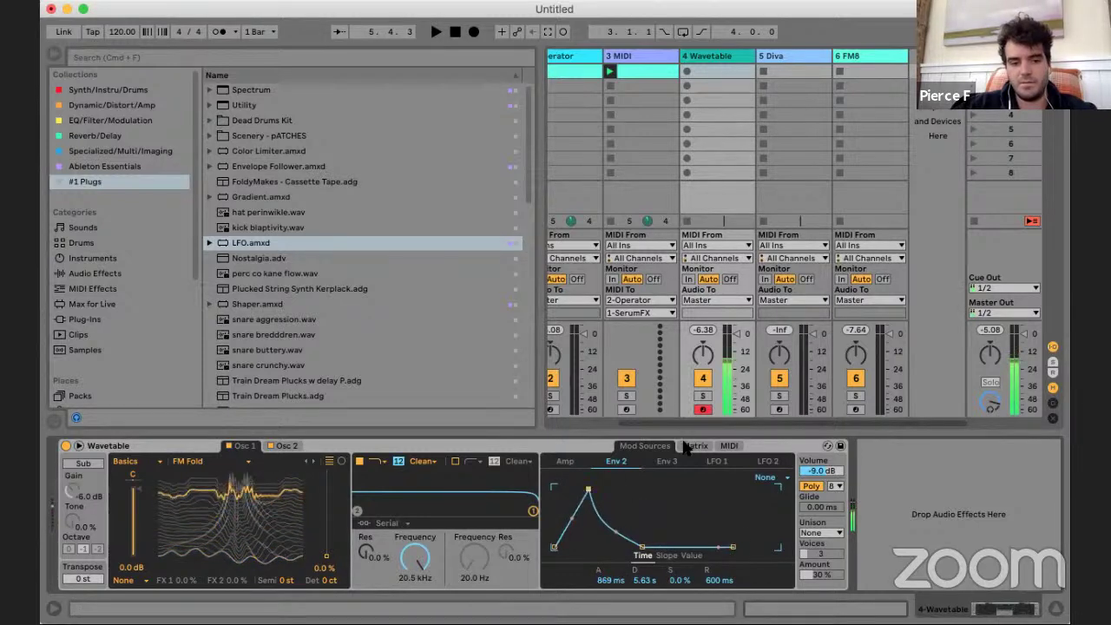
drag(640, 545, 614, 547)
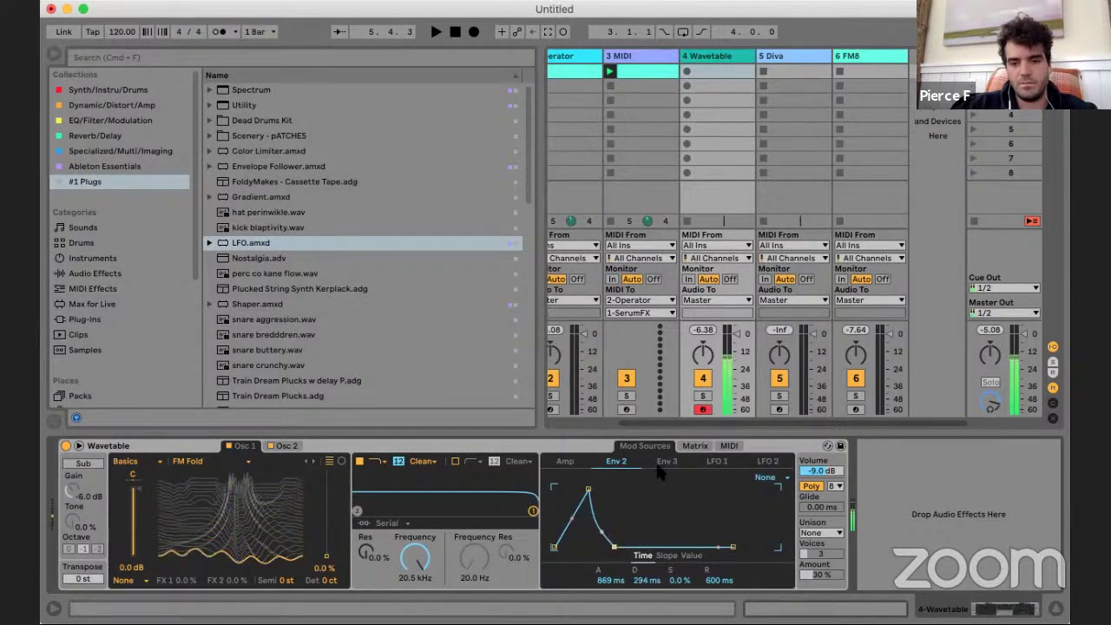
- In the modulation matrix, set the Osc 1 Pos amounts to 23 from LFO 1 and 62 from Env 2
click(697, 445)
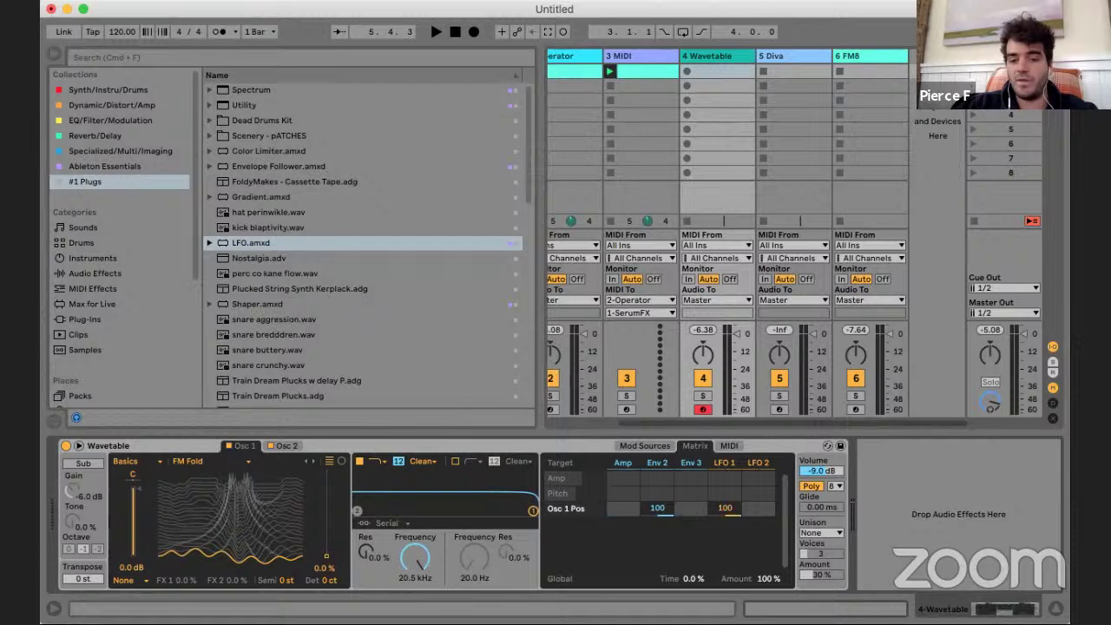
drag(728, 514, 727, 581)
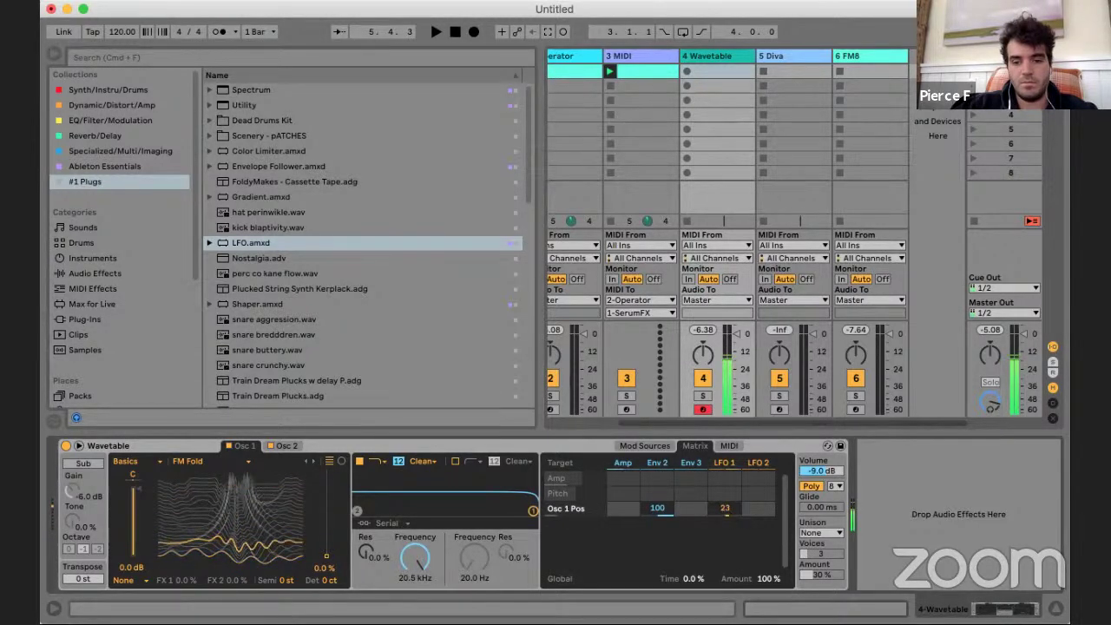
drag(657, 508, 657, 526)
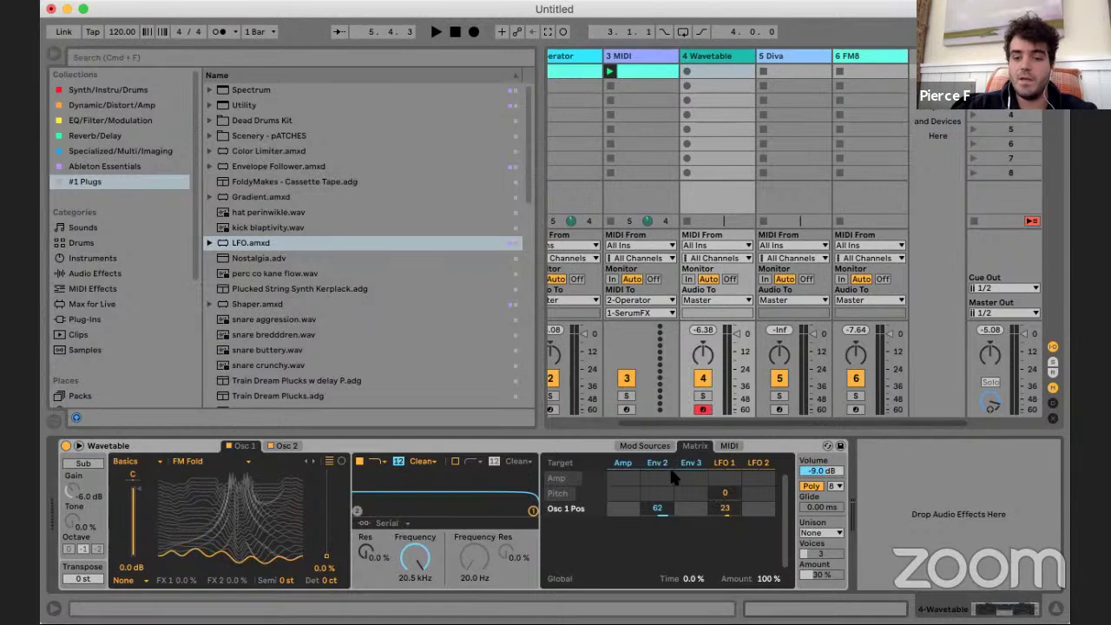
mouse_move(666, 495)
mouse_down()
mouse_move(667, 516)
mouse_move(667, 495)
mouse_up()
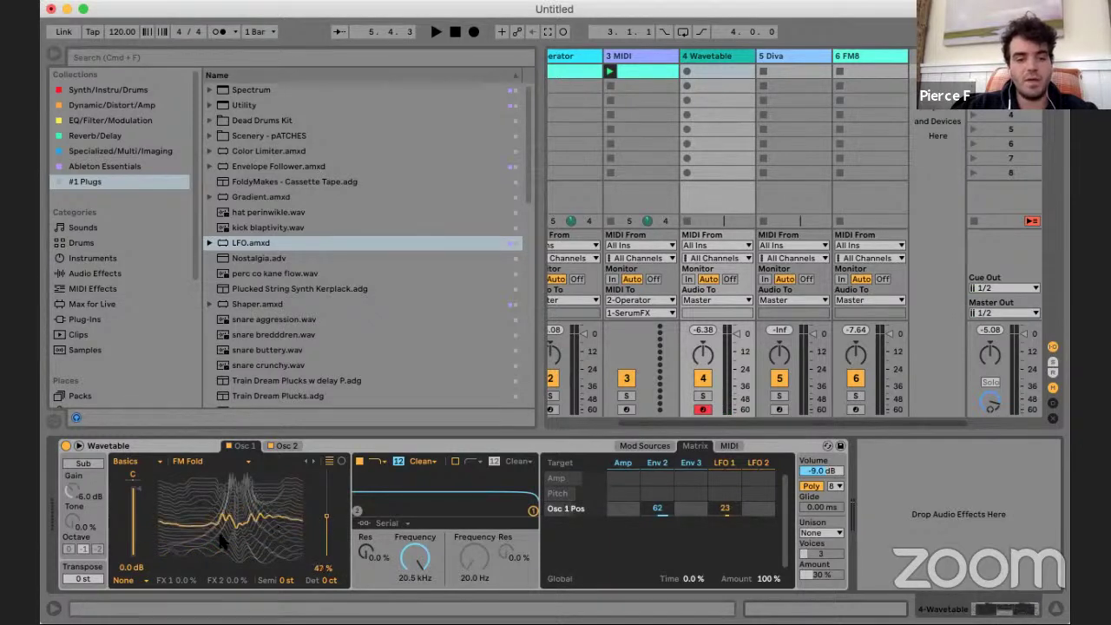
- Modulate Osc 1 Gain from Env 2 at 100, then turn on the sub oscillator with LFO 1 modulating its gain at 100
click(135, 494)
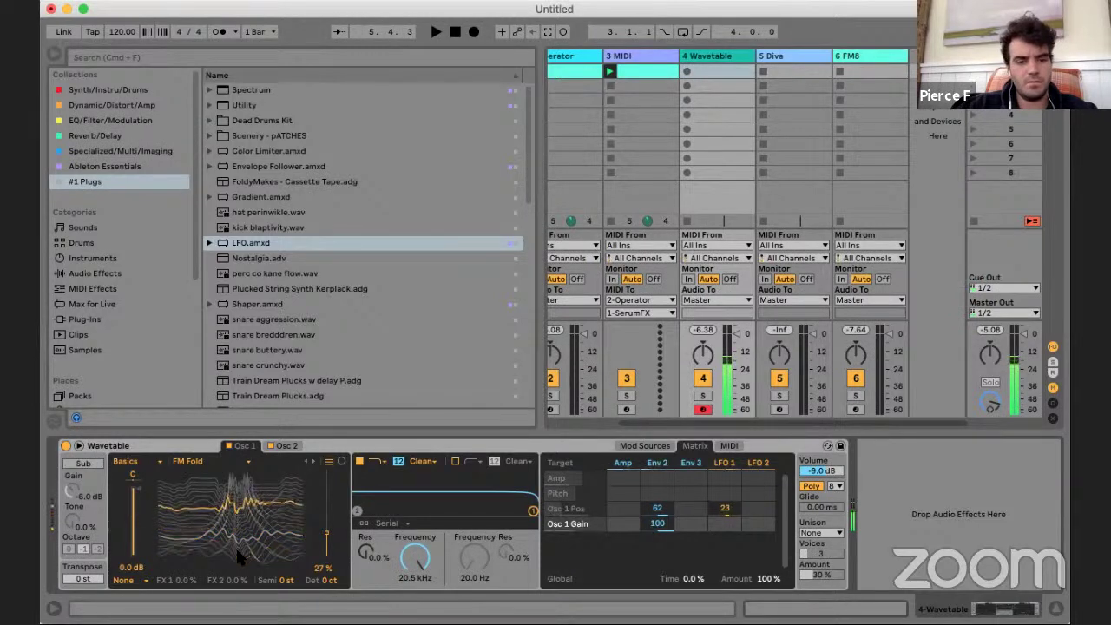
click(86, 464)
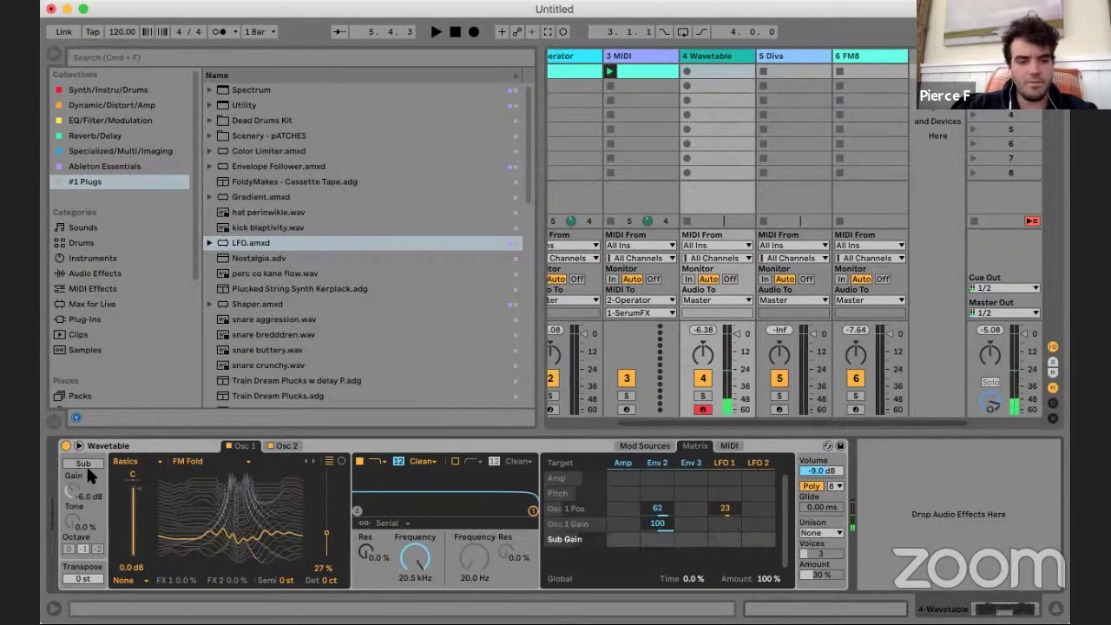
click(86, 464)
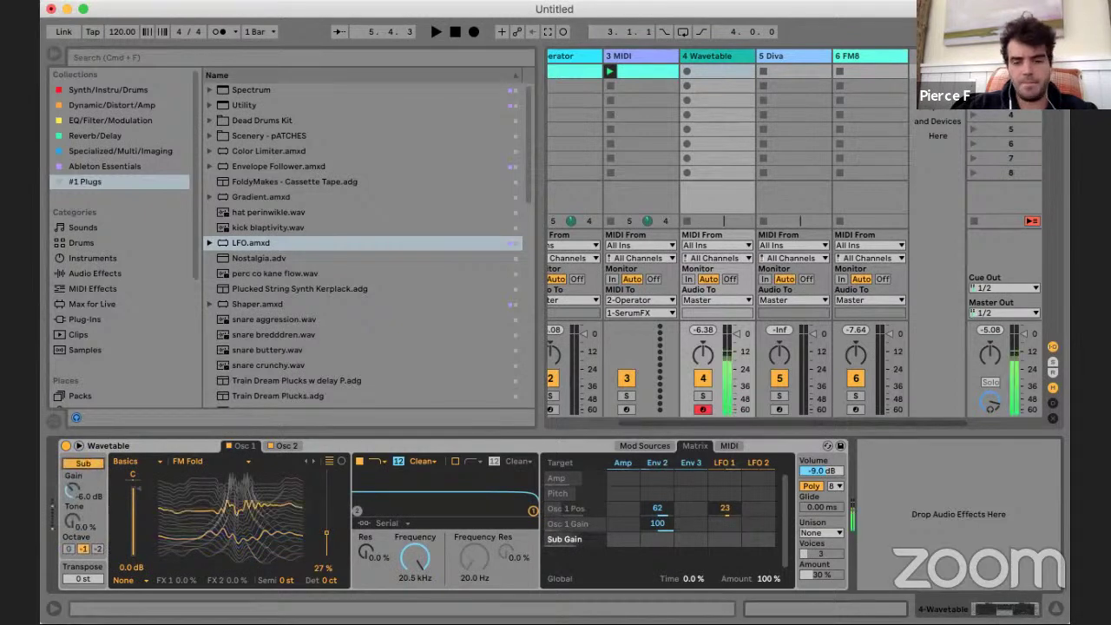
double_click(726, 539)
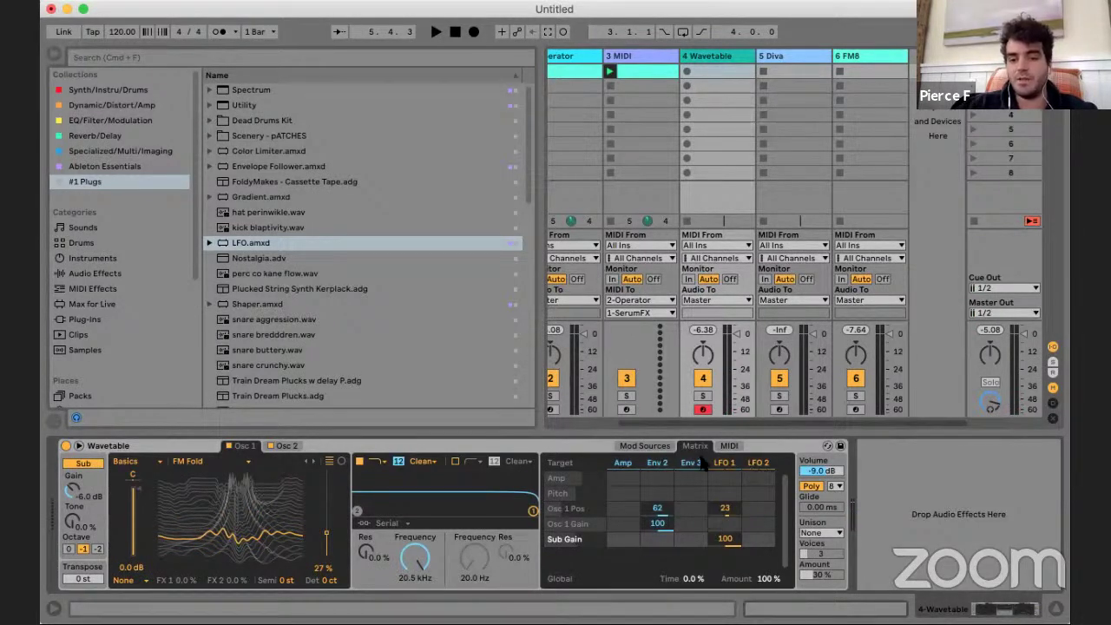
- Look over the modulation sources and MIDI matrix, trying Note modulation on Pitch, and return to the main matrix
click(657, 462)
click(694, 446)
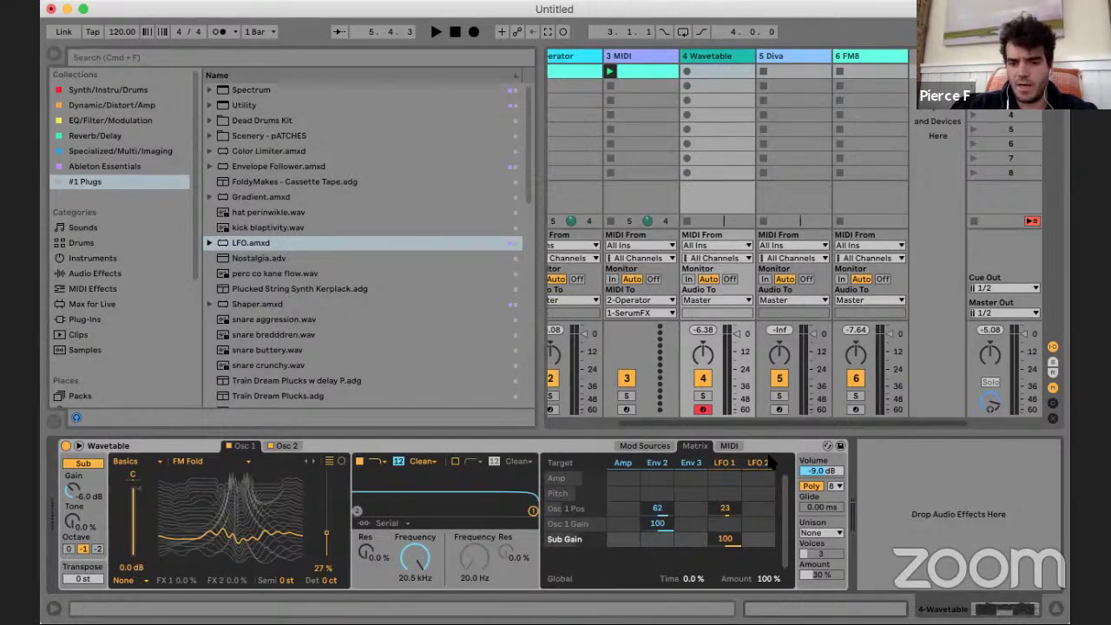
click(729, 446)
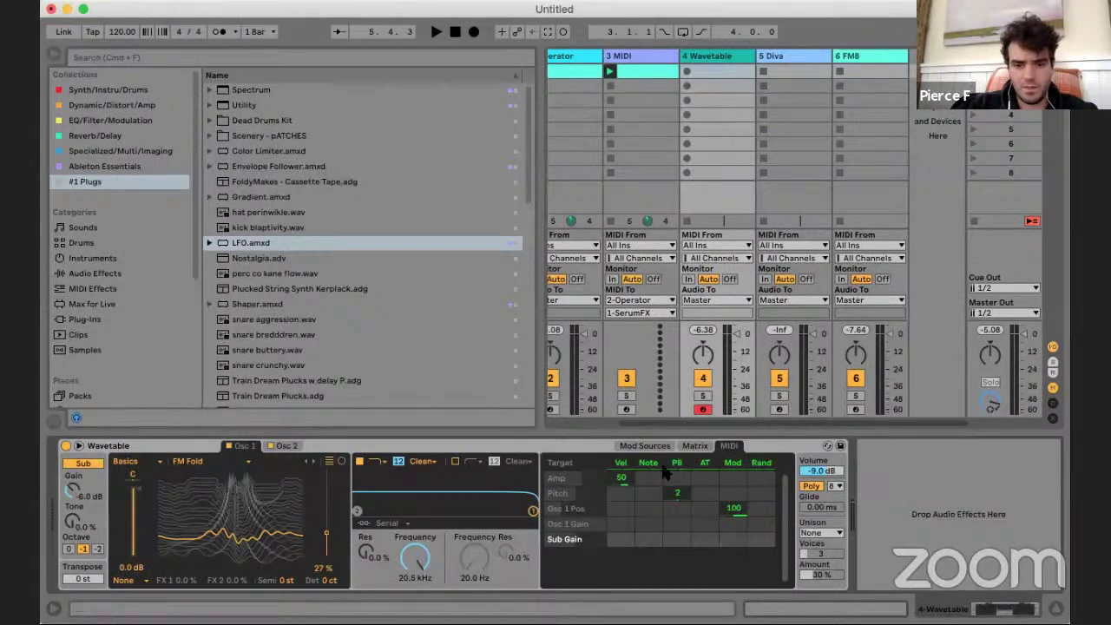
drag(649, 479, 649, 487)
click(651, 493)
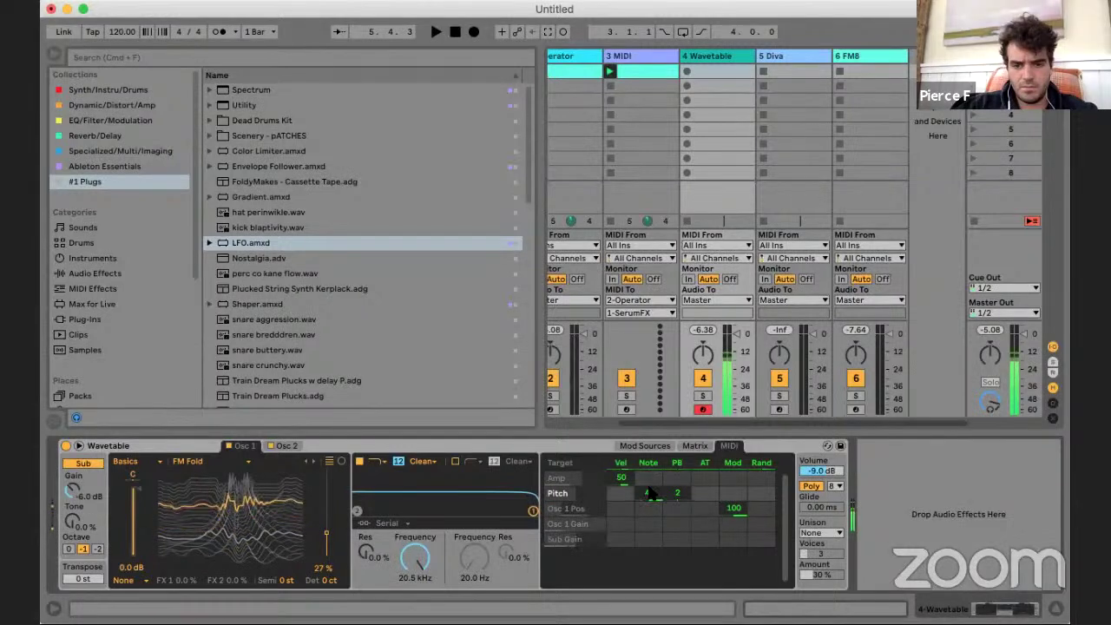
click(705, 447)
click(730, 446)
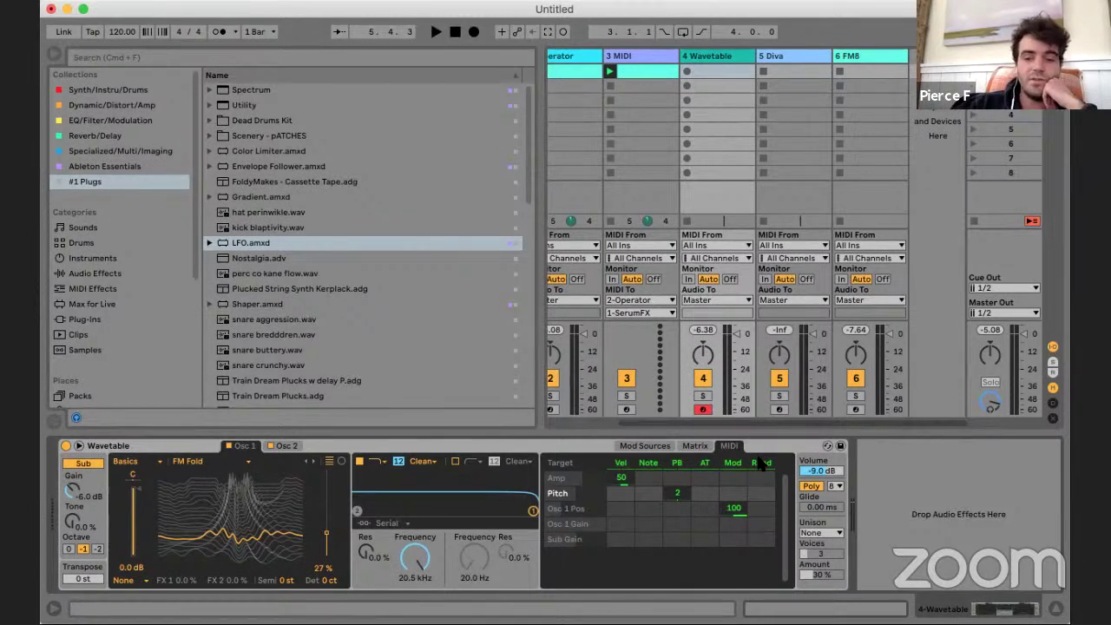
click(699, 446)
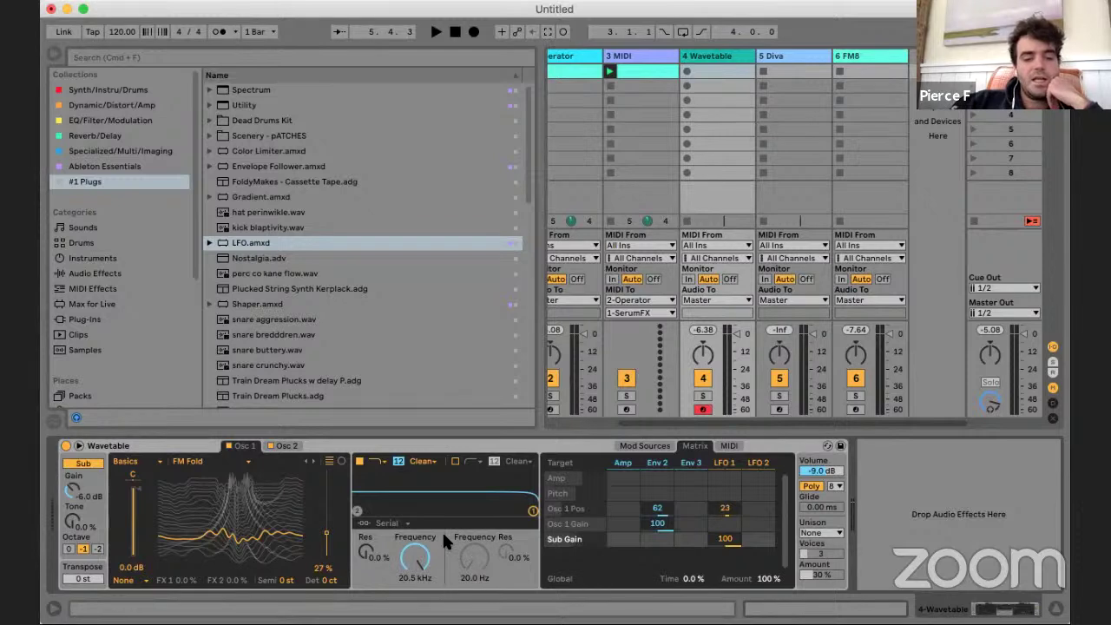
- Lower the Filter 1 frequency to 435 Hz and try the sound
mouse_move(417, 554)
mouse_down()
mouse_move(417, 582)
mouse_move(418, 521)
mouse_move(418, 564)
mouse_up()
key(x)
key(z)
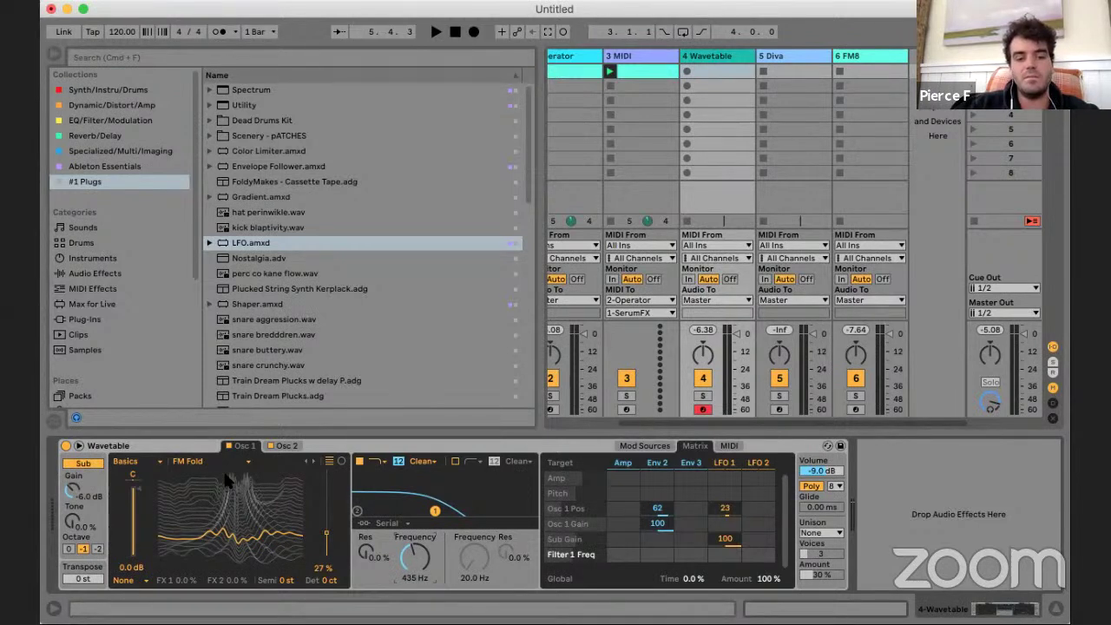
- Load multi-synth02 c3.wav from the Melodic Shots folder of All Samples 2018 into Osc 1 as a user wavetable
scroll(171, 310, down, 5)
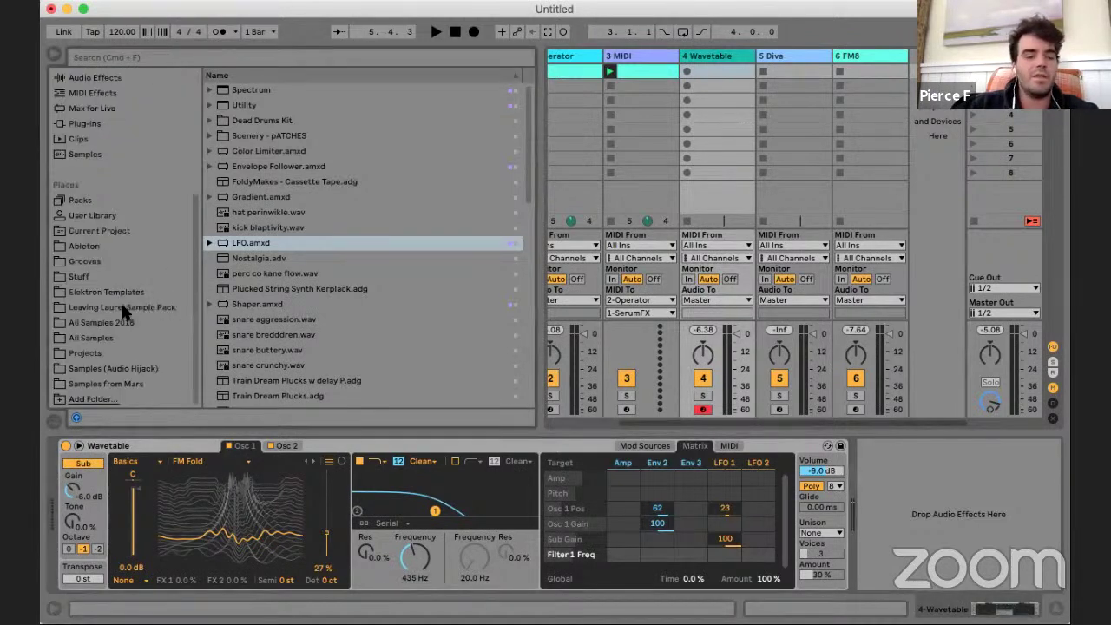
click(108, 323)
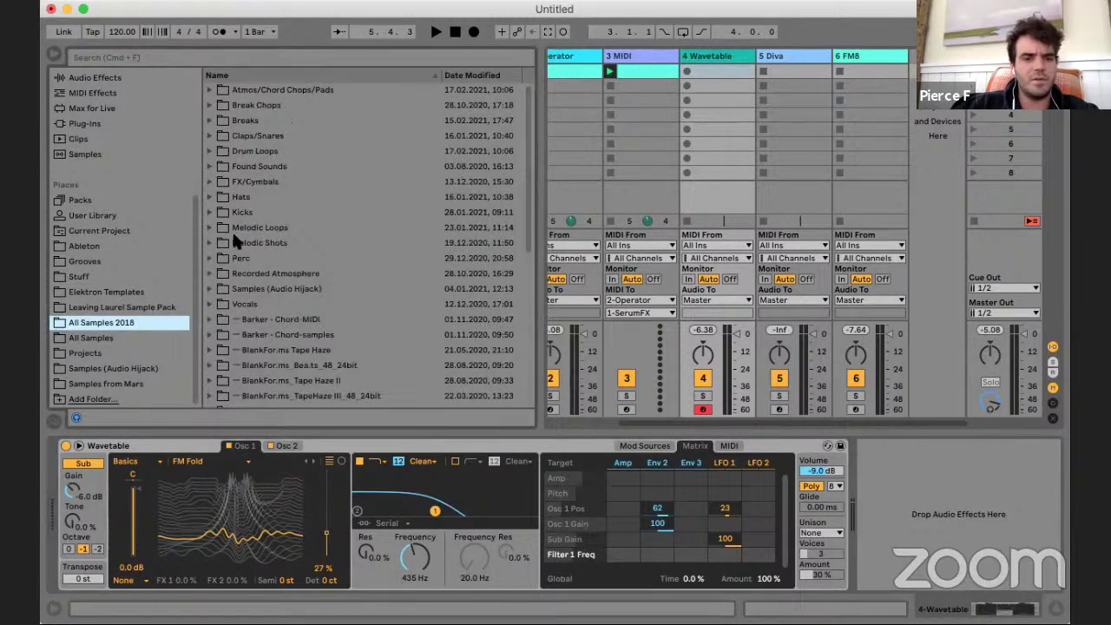
double_click(263, 243)
scroll(322, 274, down, 10)
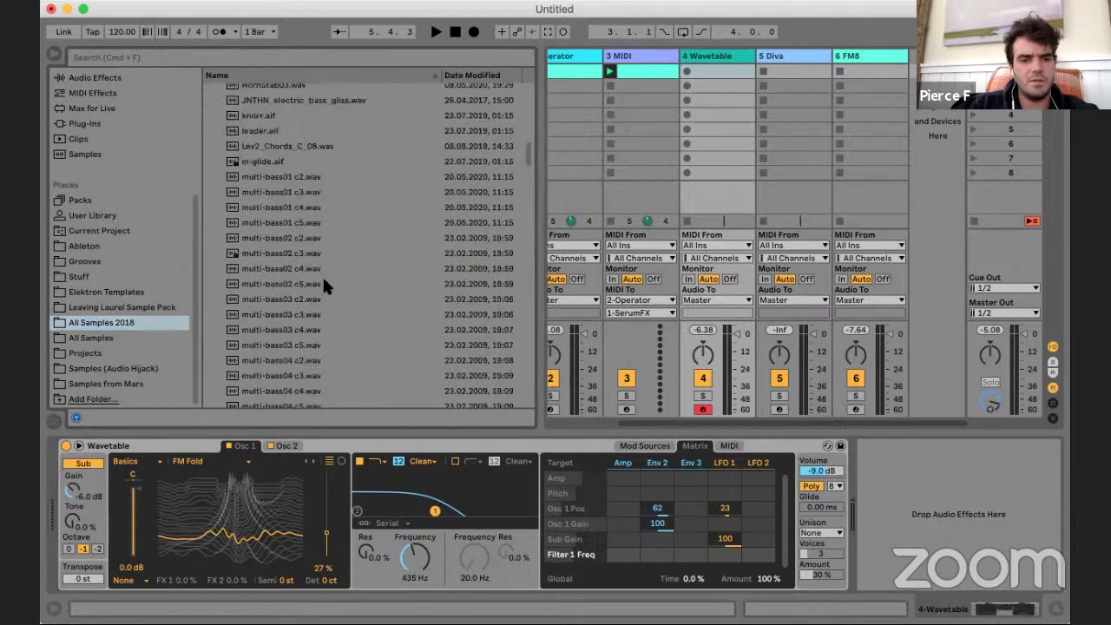
click(342, 229)
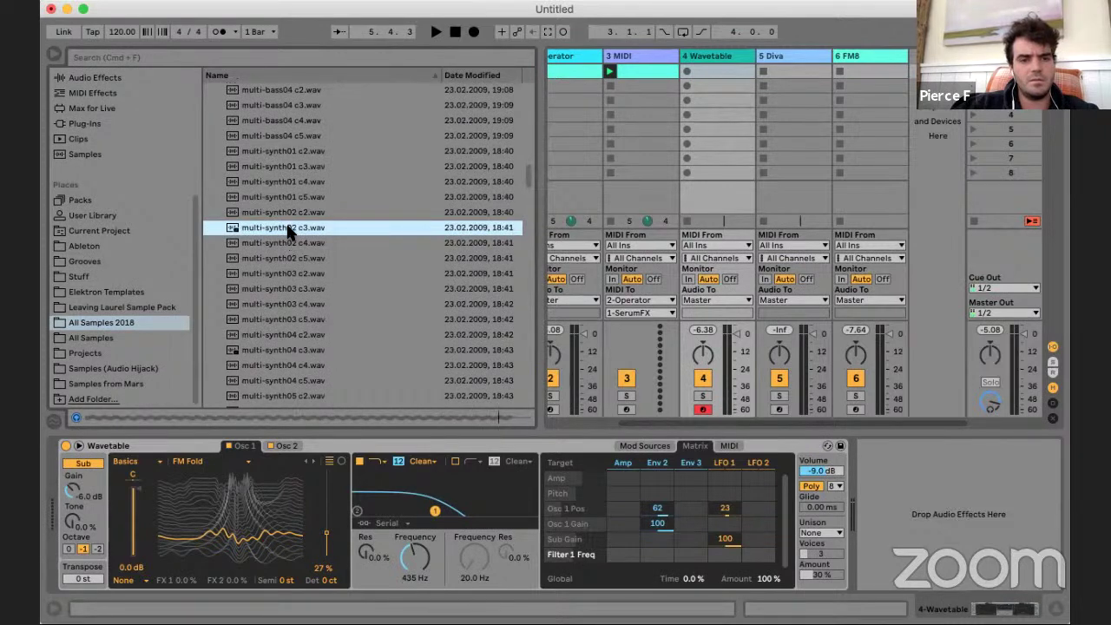
drag(248, 521, 240, 517)
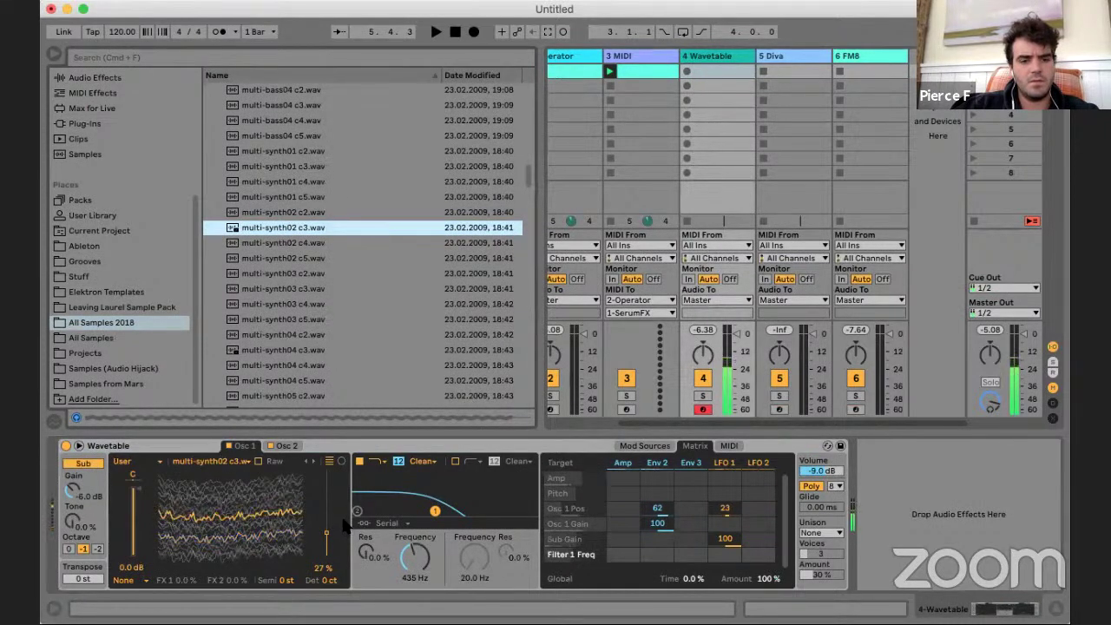
- Open the Filter 1 frequency fully to 20.5 kHz and transpose Osc 1 down to -19 semitones
drag(423, 560, 423, 504)
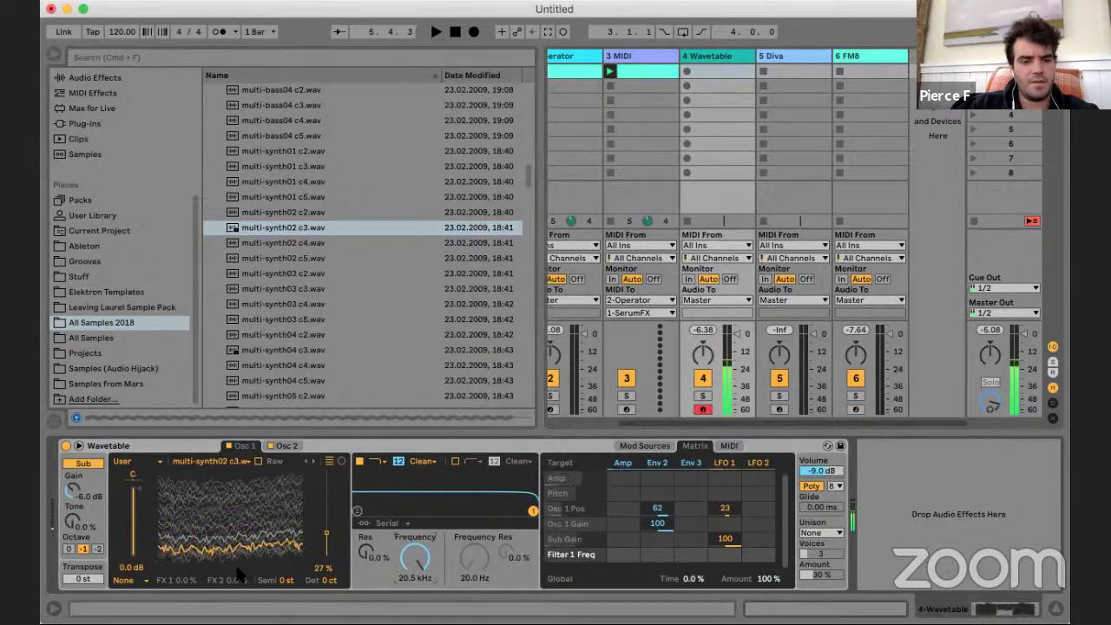
click(276, 580)
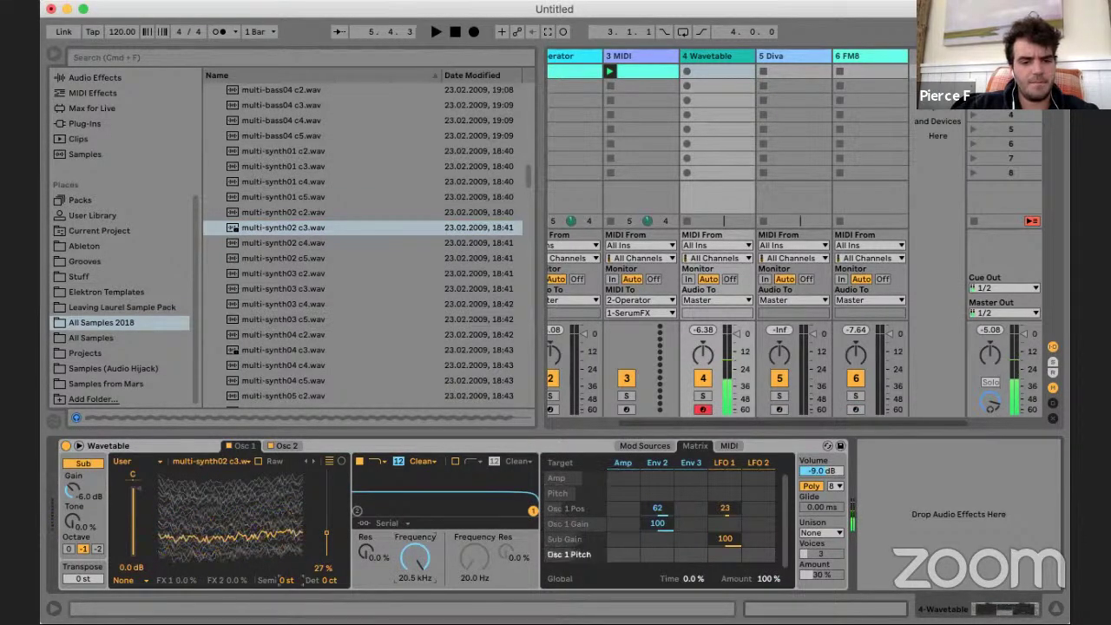
drag(280, 580, 280, 599)
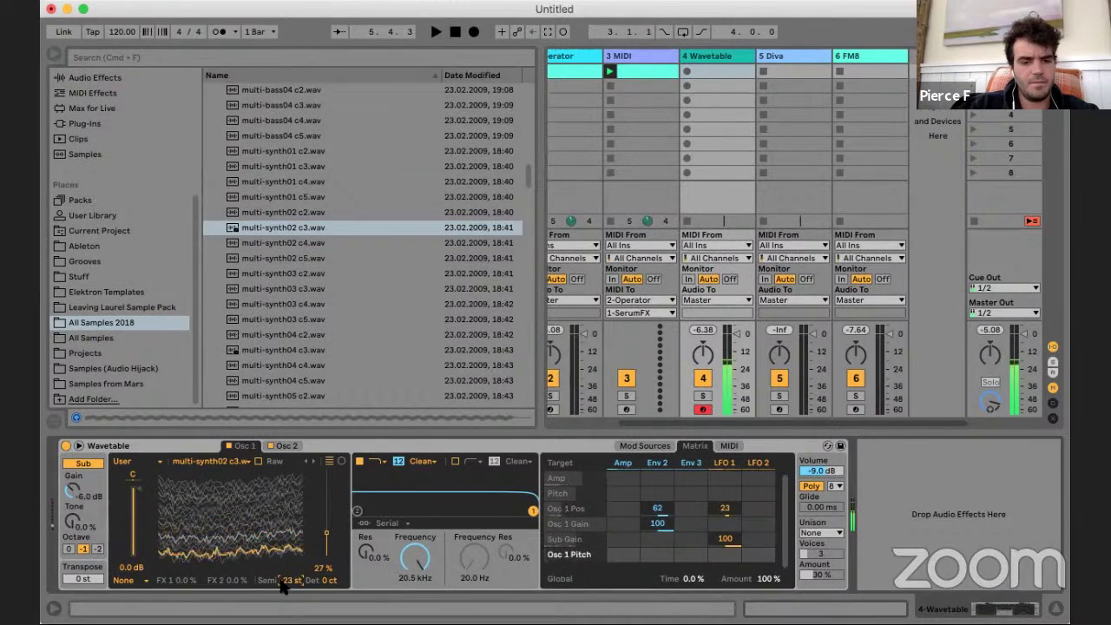
click(281, 580)
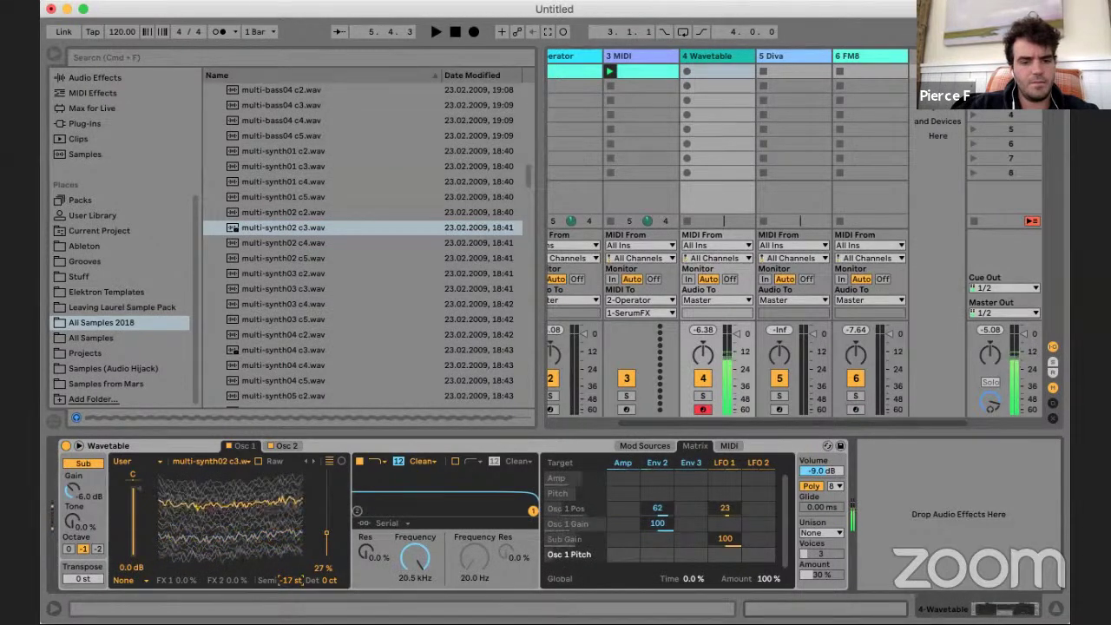
scroll(284, 588, up, 2)
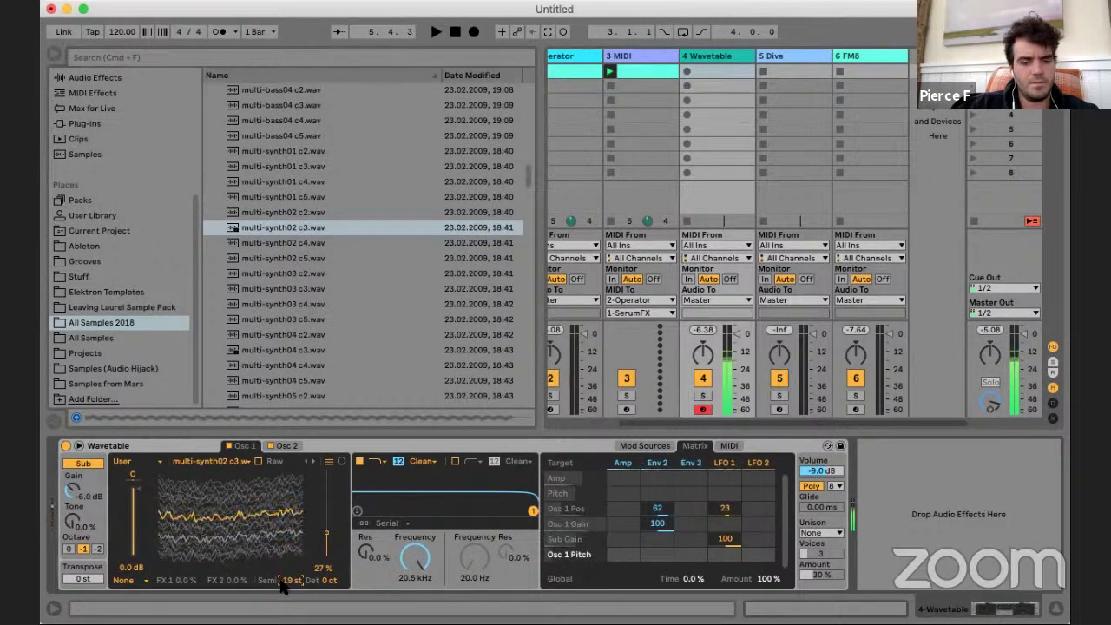
key(z)
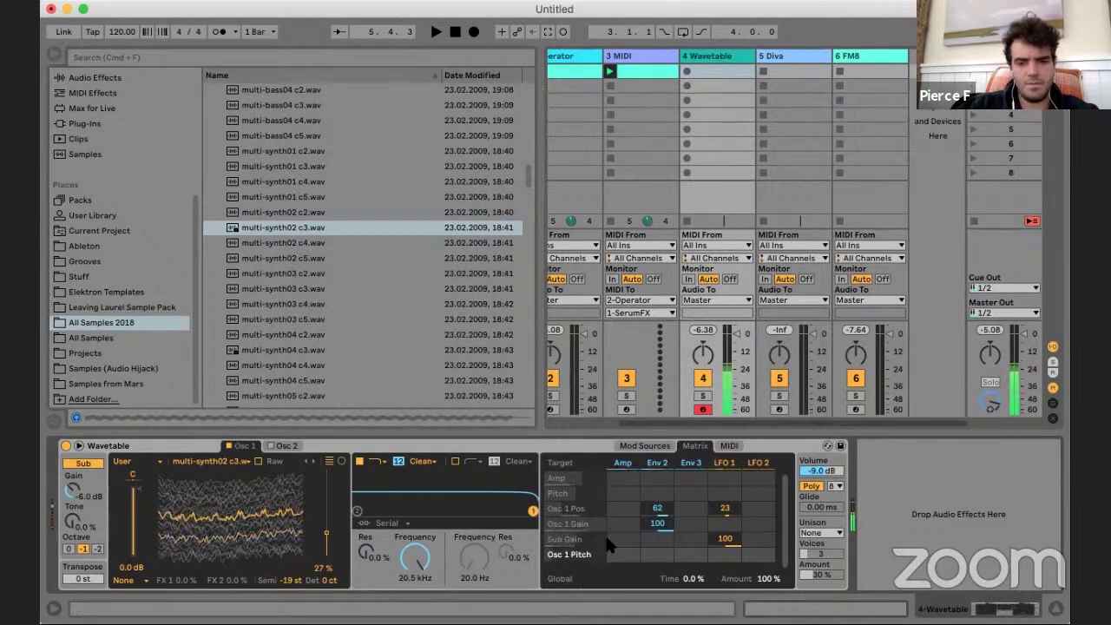
- Clear the Env 2 modulation from Osc 1 Pos and Osc 1 Gain, and the LFO 1 modulation from Sub Gain and Osc 1 Pos
right_click(696, 445)
key(Escape)
right_click(695, 444)
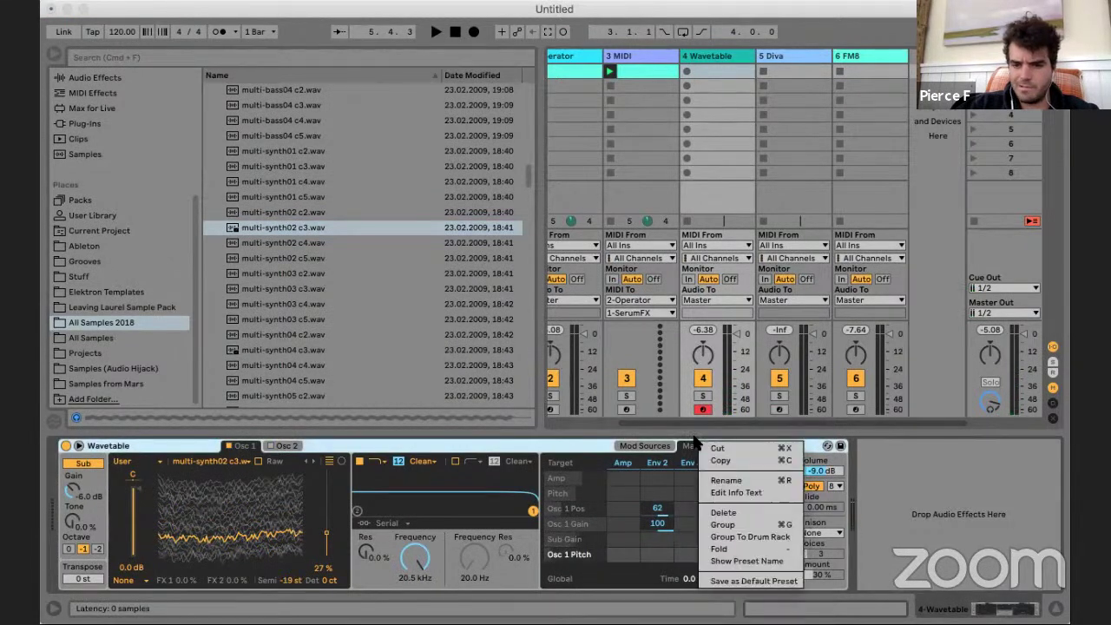
click(657, 508)
click(657, 509)
key(Delete)
click(658, 524)
key(Delete)
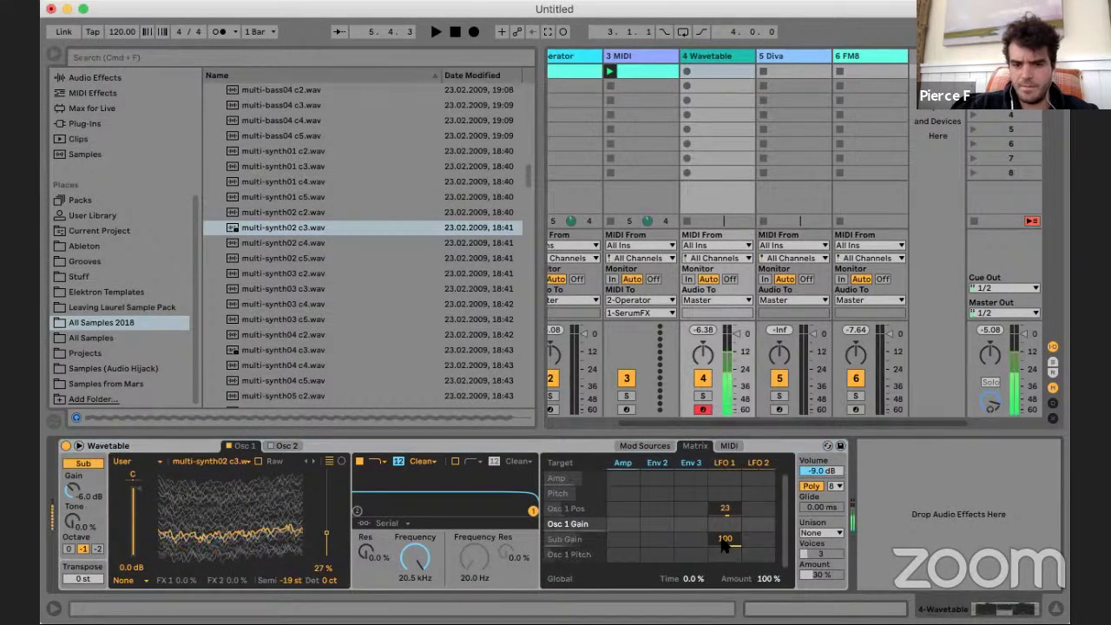
click(724, 539)
key(Delete)
click(726, 508)
key(Delete)
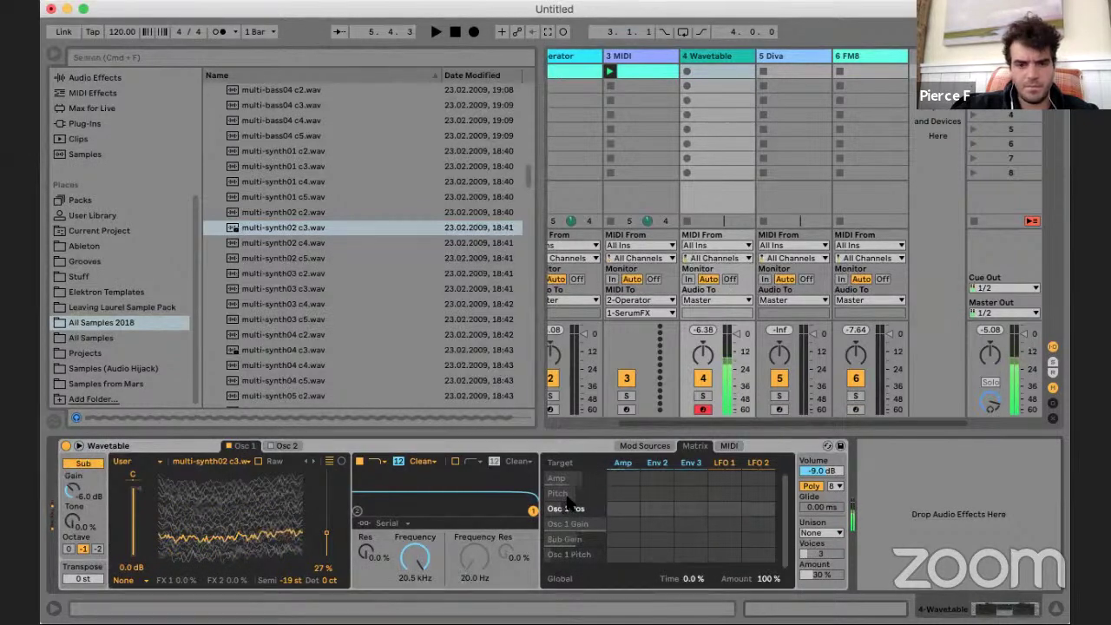
- Set the Osc 1 wavetable position to 12% and load oneshot-bass04.wav into Osc 1 as a user wavetable
drag(326, 533, 325, 499)
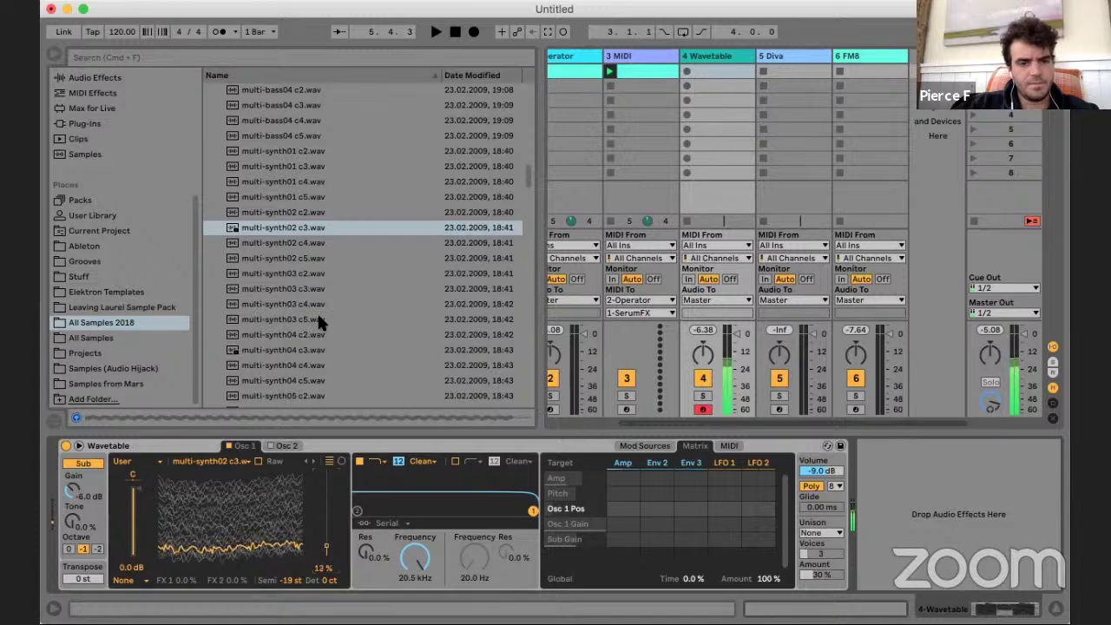
scroll(318, 323, down, 8)
click(321, 258)
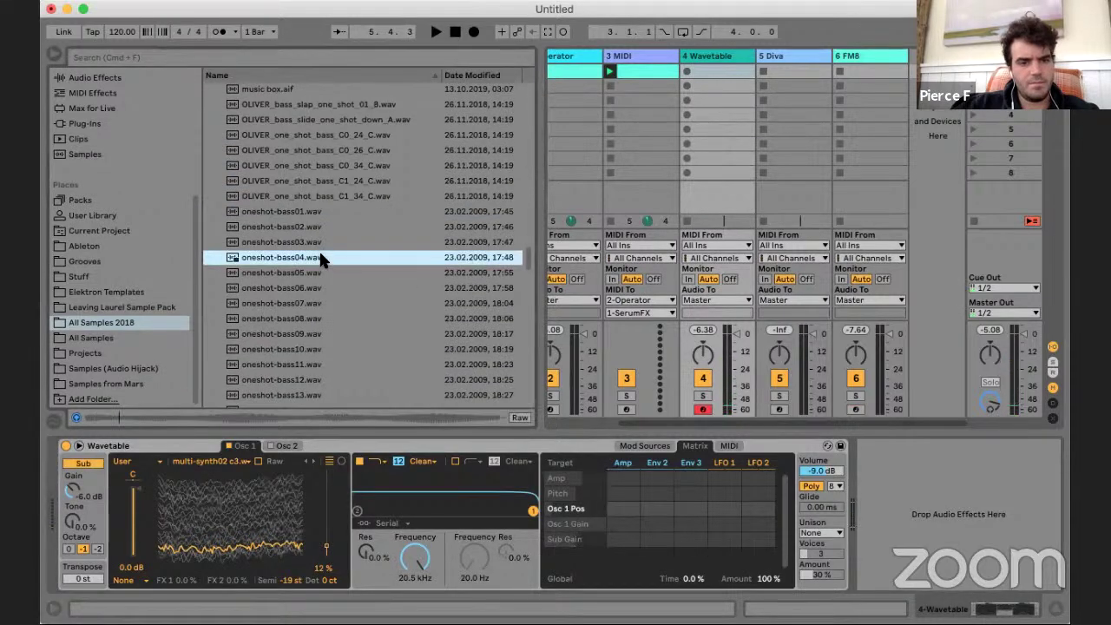
drag(236, 532, 239, 534)
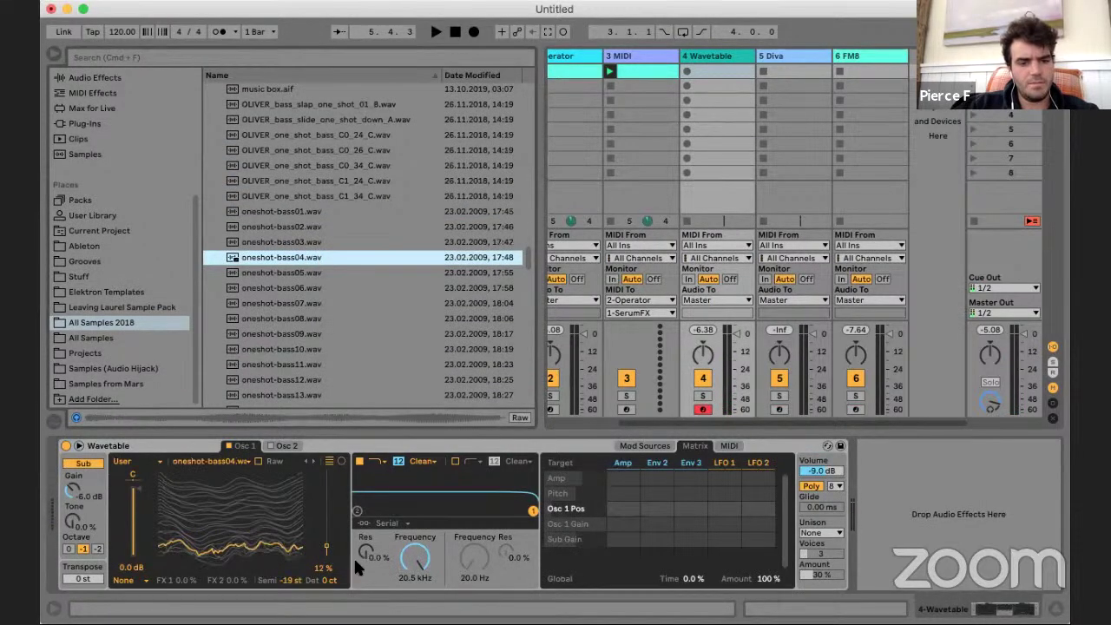
- Switch off the sub oscillator and try Osc 1 wavetable positions between 0% and 11%, ending at 0%
mouse_move(326, 551)
mouse_down()
mouse_move(327, 500)
mouse_move(326, 553)
mouse_up()
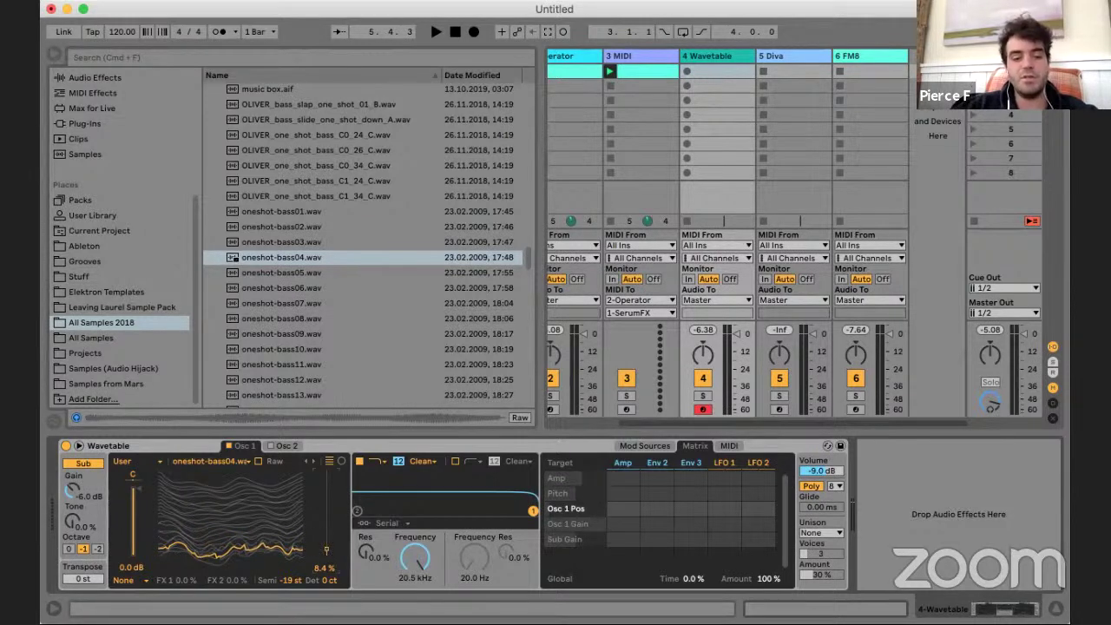
mouse_move(326, 548)
mouse_down()
mouse_move(326, 534)
mouse_move(326, 556)
mouse_up()
click(293, 257)
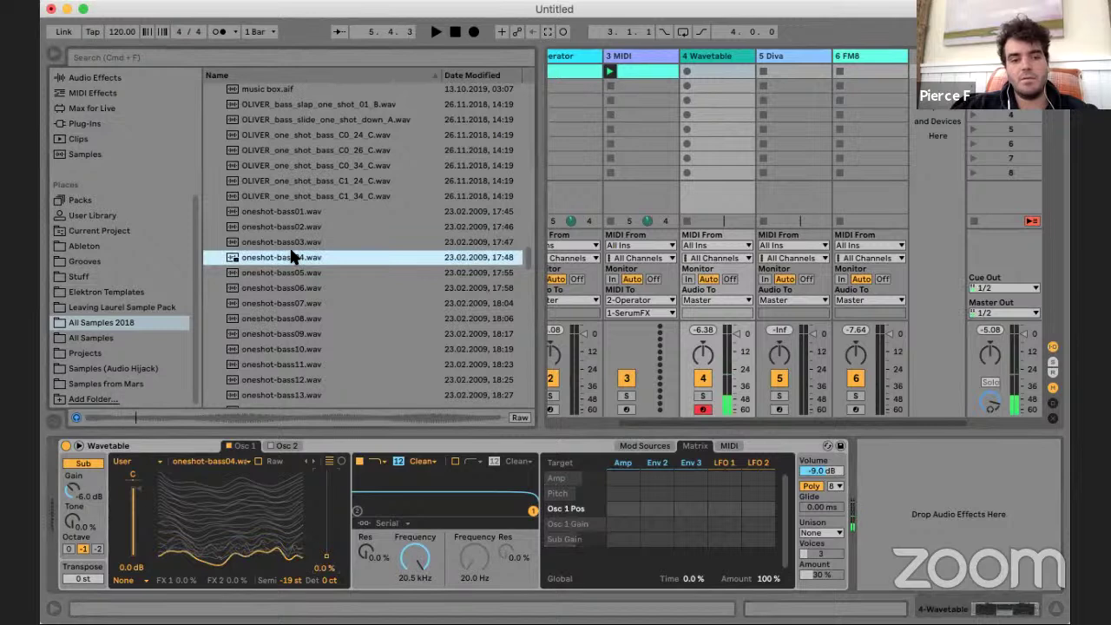
mouse_move(325, 556)
mouse_down()
mouse_move(327, 521)
mouse_move(327, 549)
mouse_up()
click(83, 464)
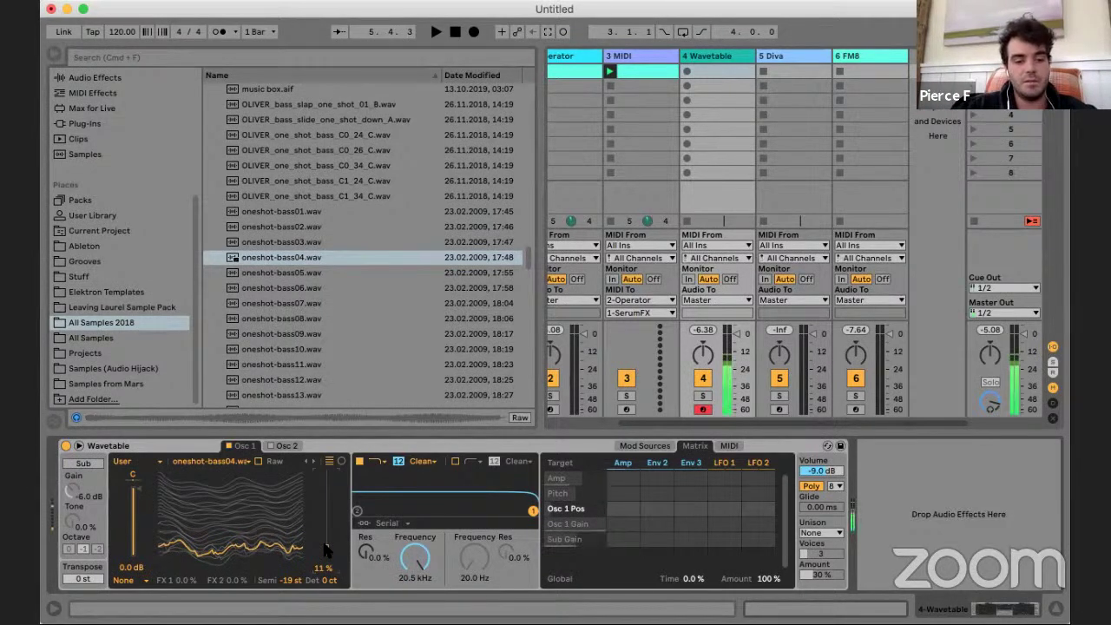
mouse_move(326, 549)
mouse_down()
mouse_move(327, 566)
mouse_move(327, 552)
mouse_up()
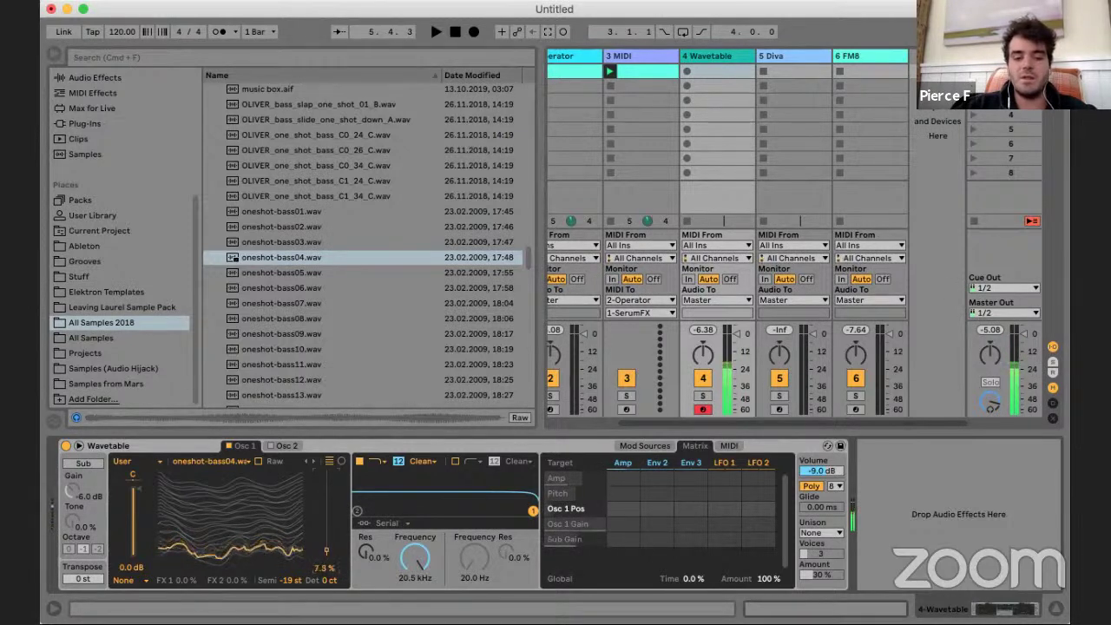
mouse_move(326, 553)
mouse_down()
mouse_move(327, 502)
mouse_move(326, 558)
mouse_up()
- Load SCHH_Guitar_34_E.wav into Osc 1 as a user wavetable, with its position at 37% and modulated by LFO 1 at 50
scroll(339, 330, down, 10)
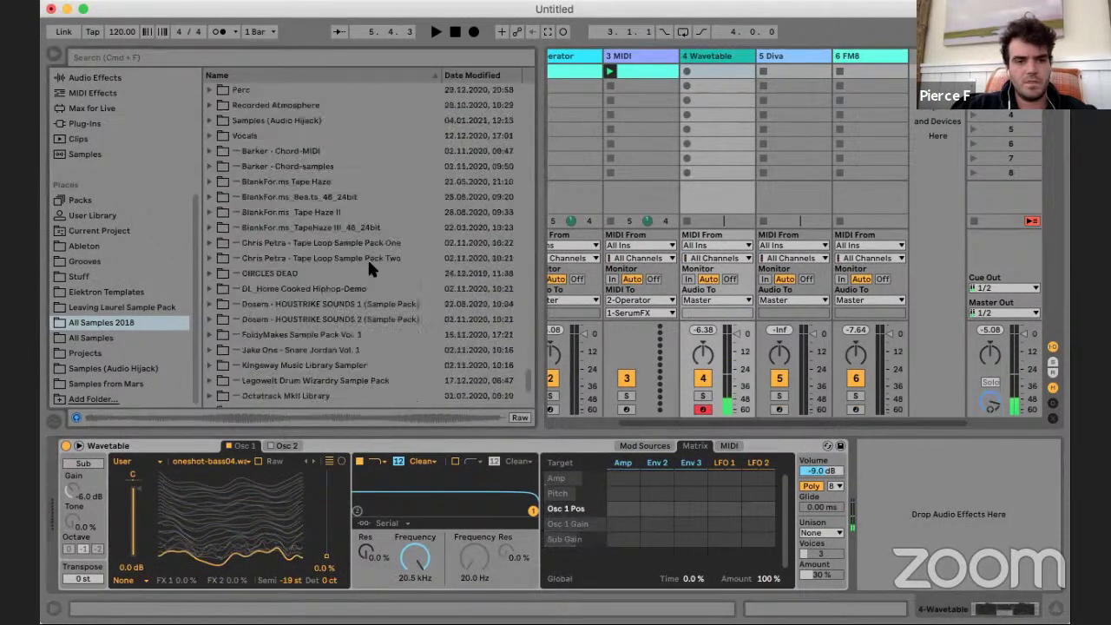
scroll(367, 258, down, 15)
click(297, 246)
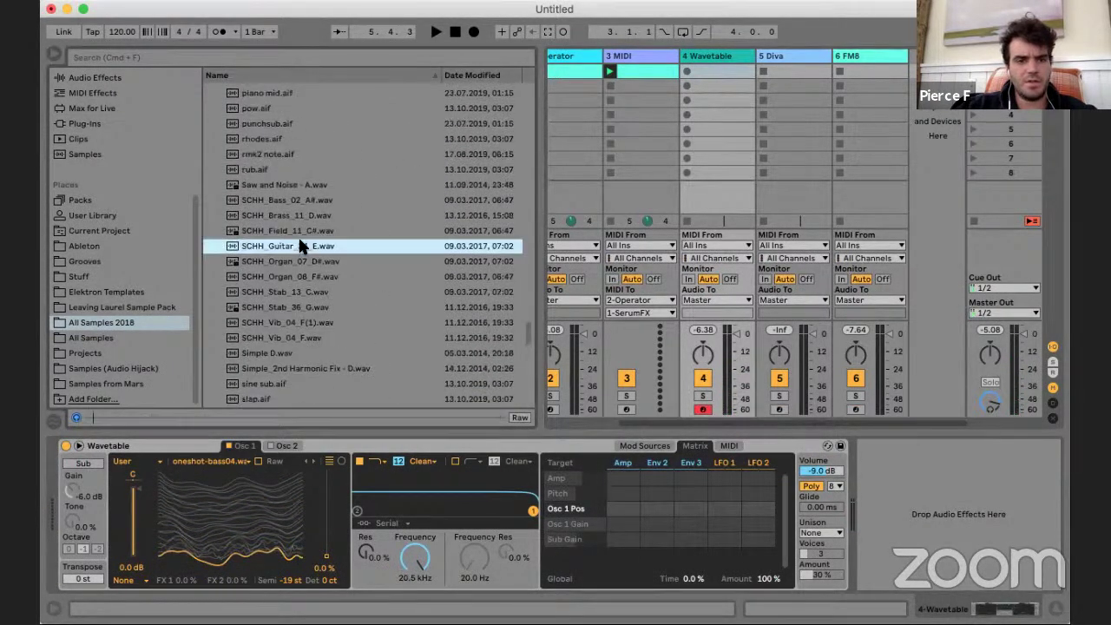
drag(300, 246, 243, 521)
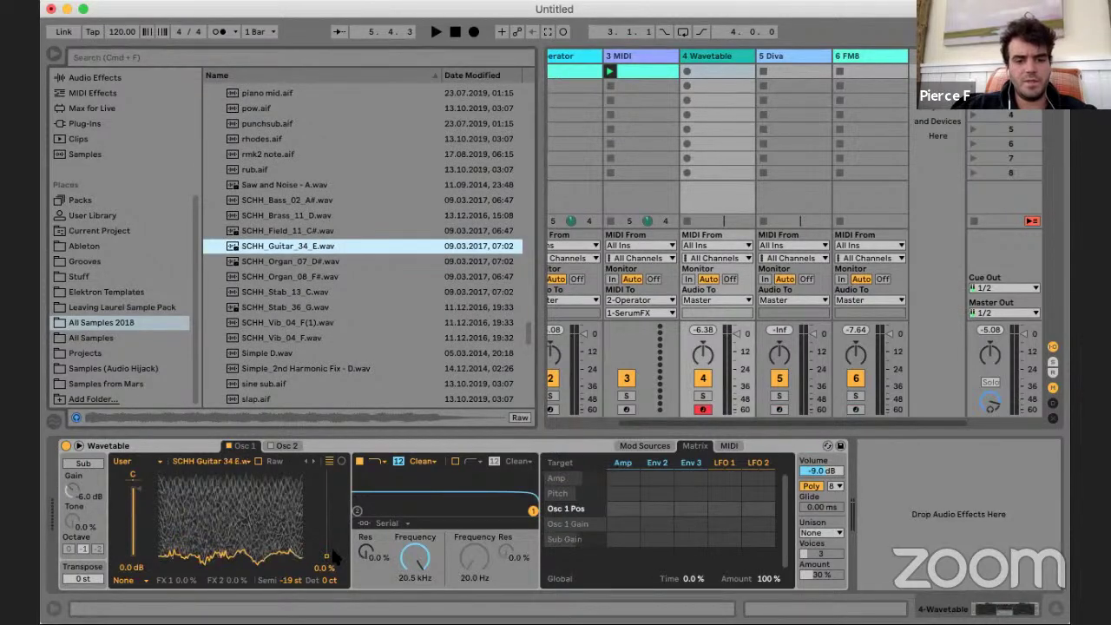
drag(325, 560, 326, 523)
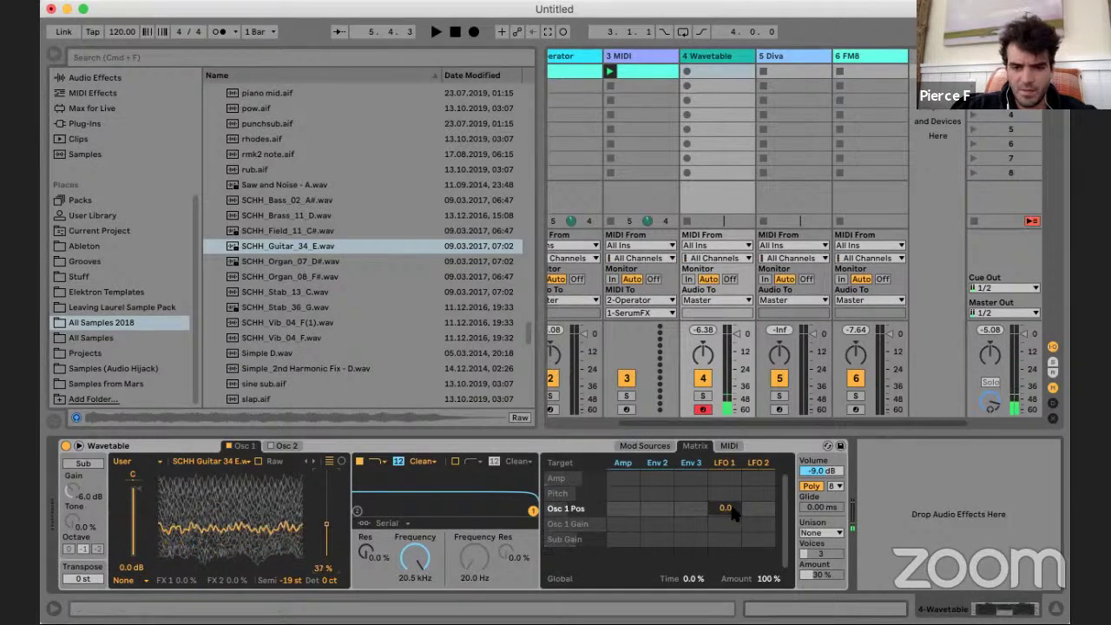
drag(725, 508, 730, 513)
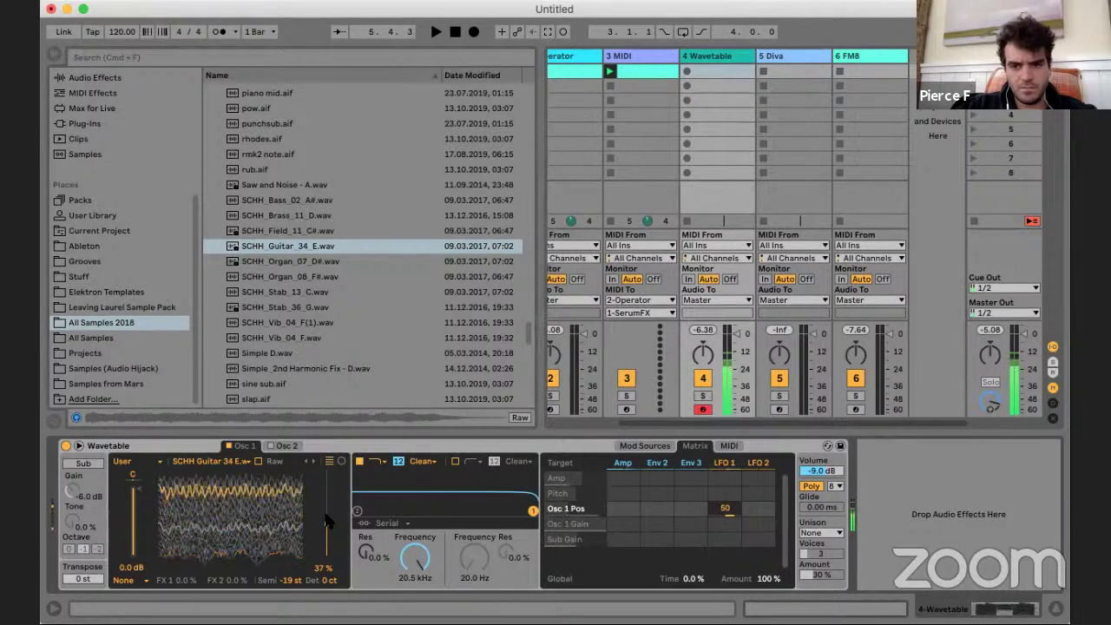
- Turn on the sub oscillator with gain -1.5 dB and tone 73%, and transpose Osc 1 to -12 semitones
click(86, 460)
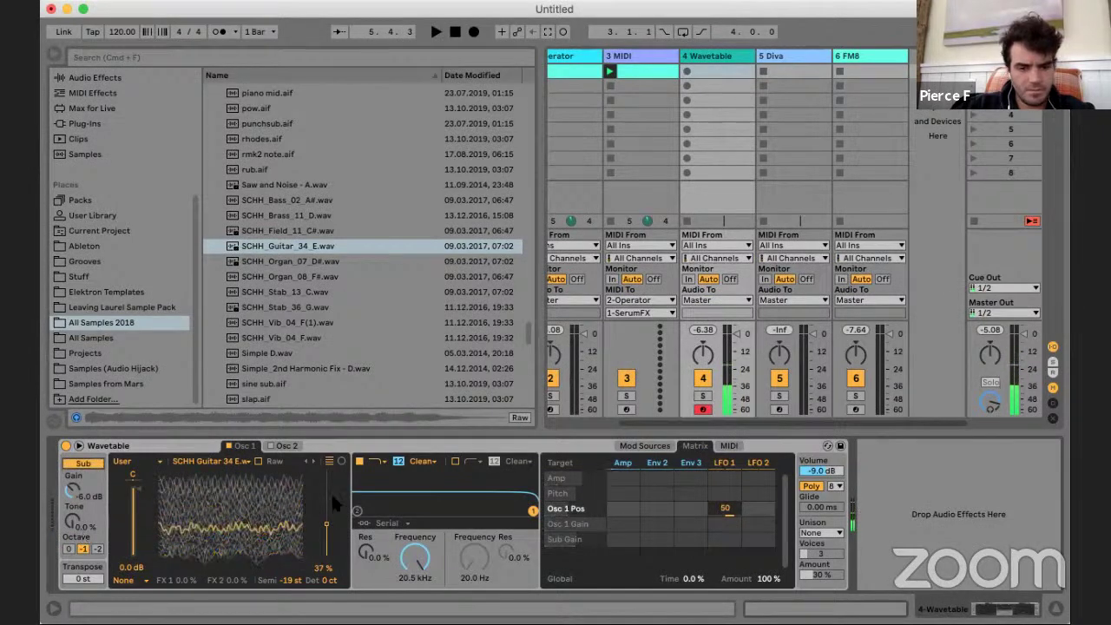
mouse_move(283, 583)
mouse_down()
mouse_move(284, 596)
mouse_move(288, 575)
mouse_up()
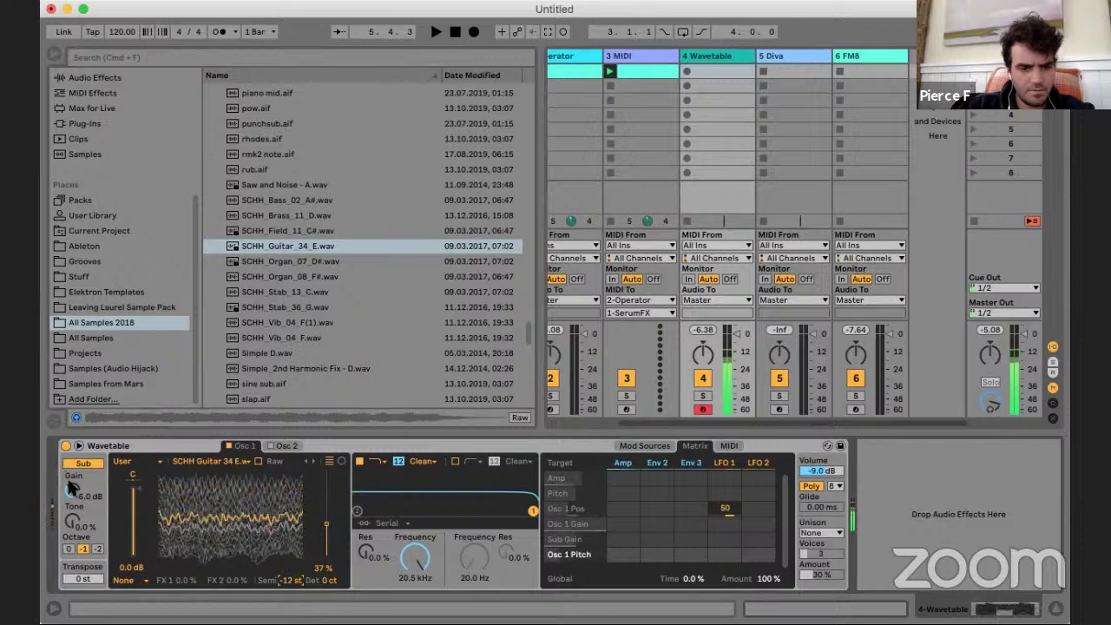
drag(71, 487, 71, 465)
drag(73, 520, 73, 486)
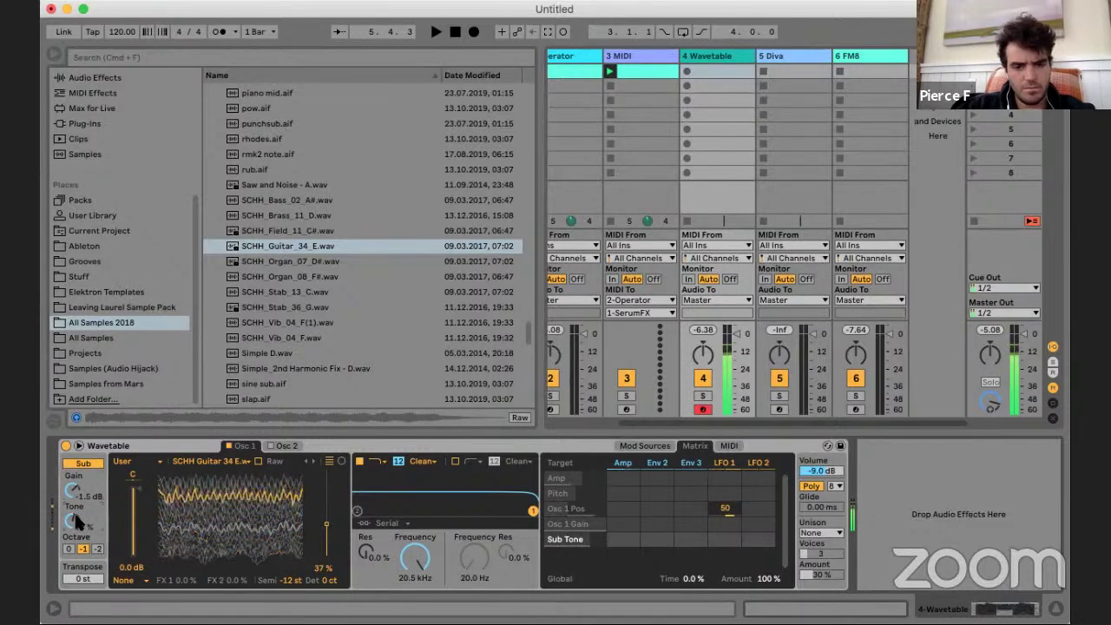
drag(75, 518, 74, 508)
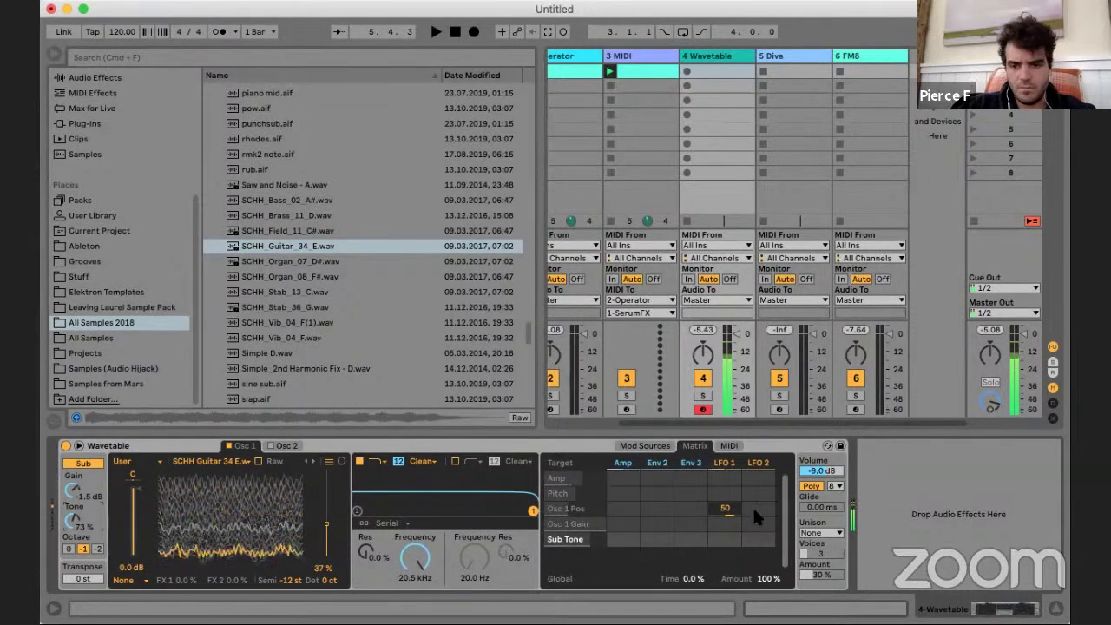
- Lower LFO 1's modulation of Osc 1 Pos to 14 and set the LFO 1 rate to 18.02 Hz
drag(738, 510, 738, 545)
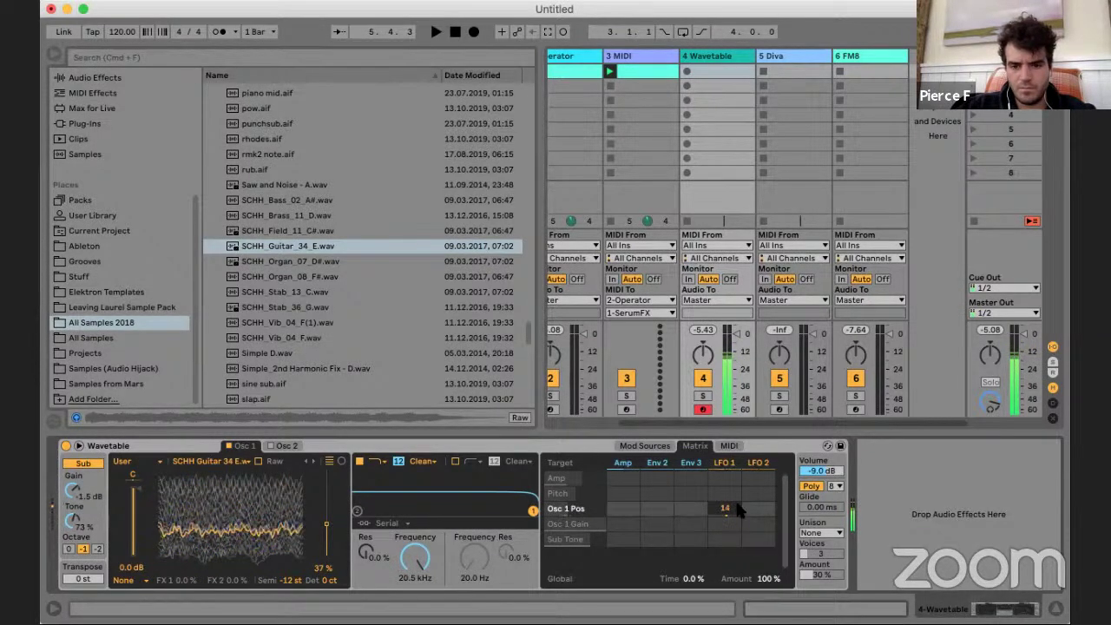
click(653, 446)
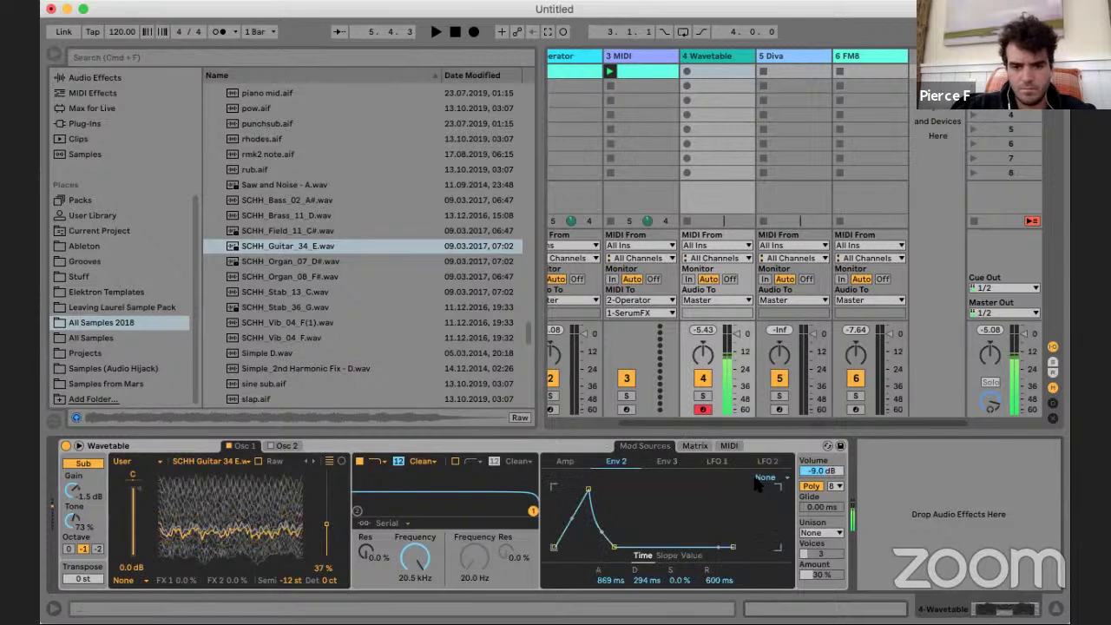
click(717, 461)
drag(615, 579, 627, 476)
click(687, 555)
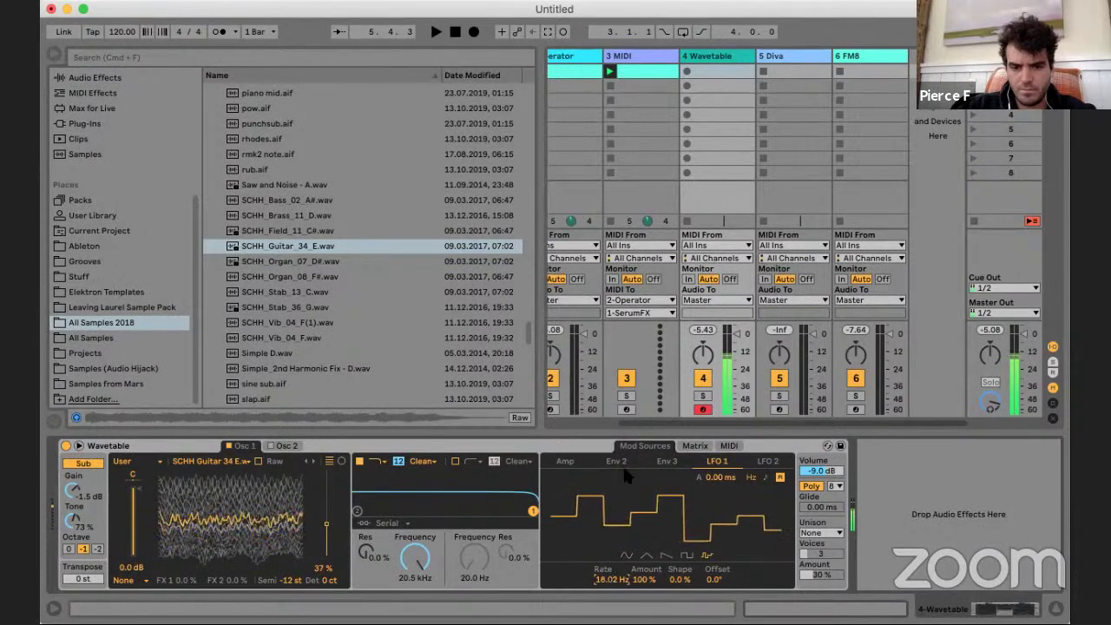
- Check the MIDI matrix and LFO 1 settings, and set the Osc 1 position to 62% with LFO 1 modulating it at 41
click(690, 446)
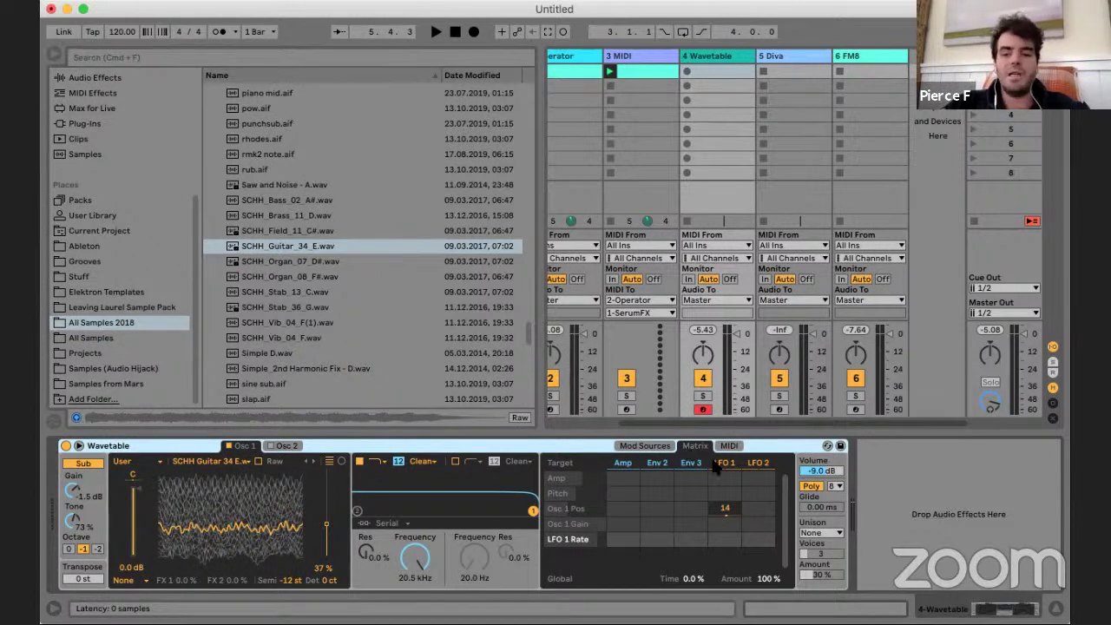
drag(730, 514, 730, 507)
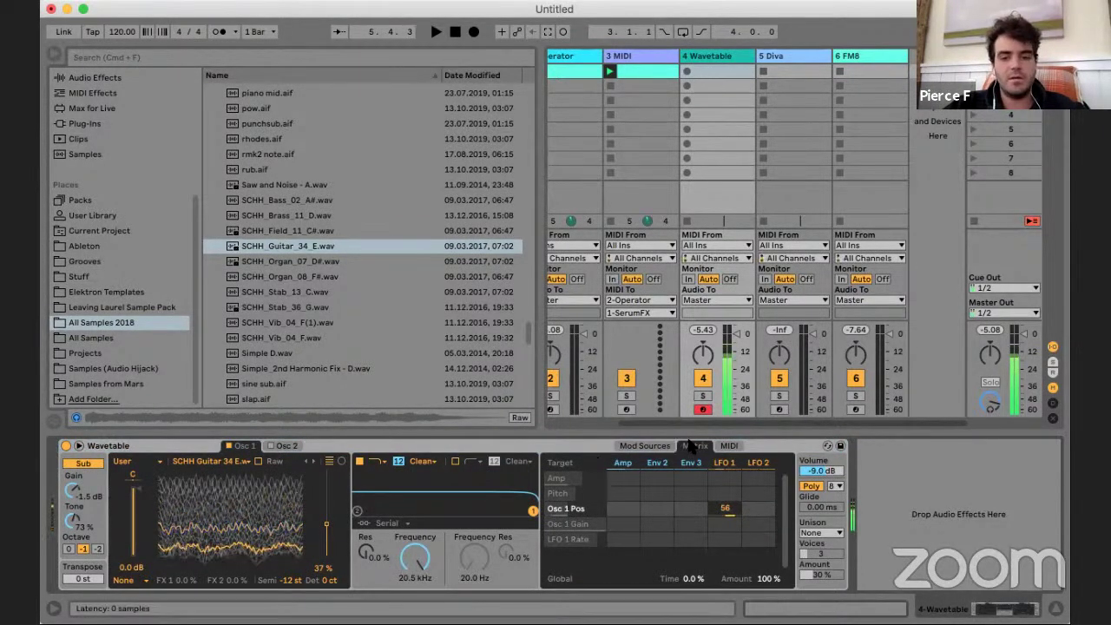
click(730, 446)
click(732, 510)
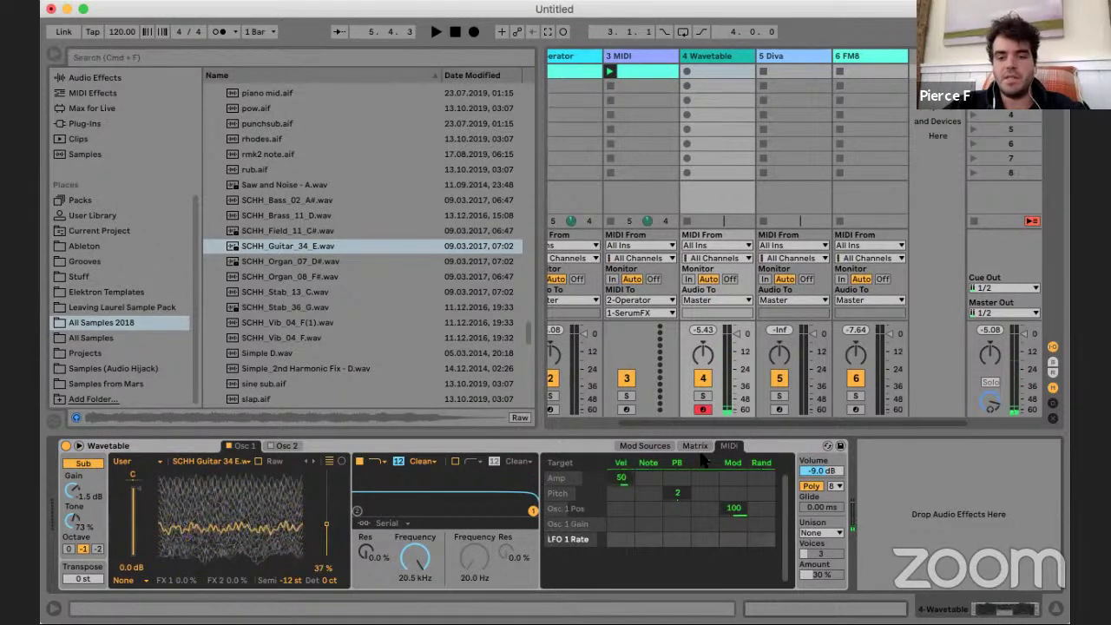
click(658, 447)
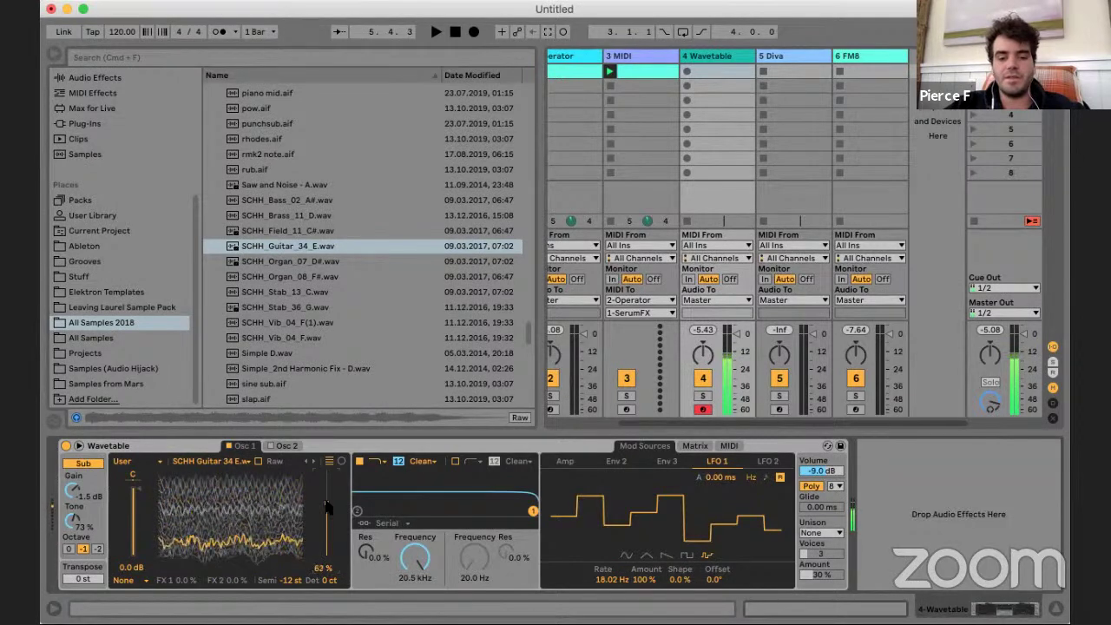
click(694, 445)
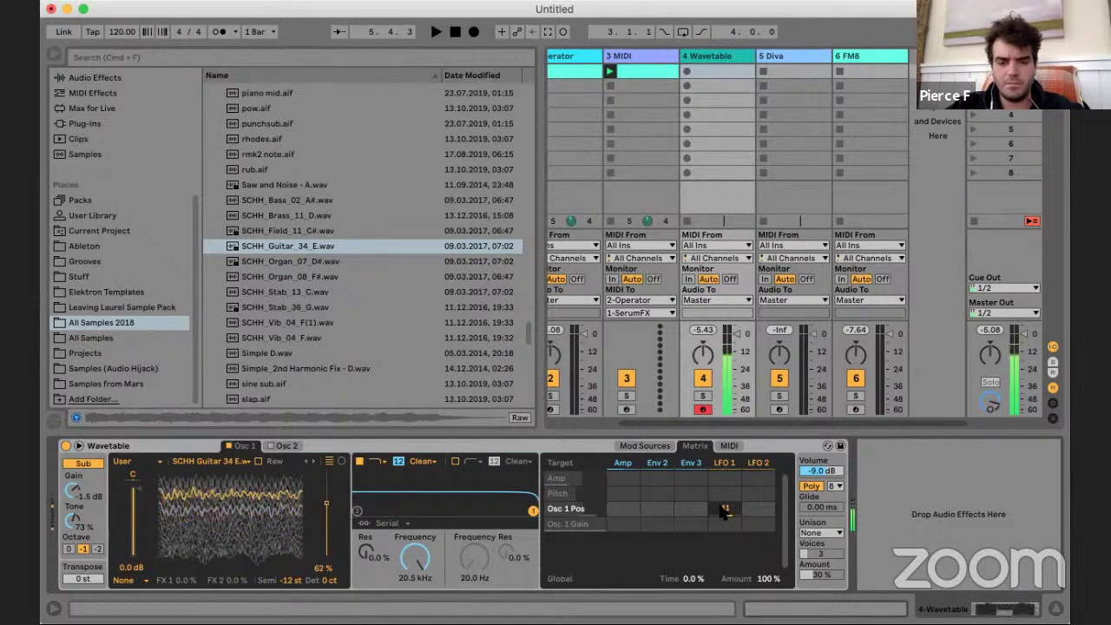
- Lower the Filter 1 frequency to 251 Hz and modulate it from LFO 1 at 42
drag(421, 538, 418, 552)
drag(723, 545, 723, 518)
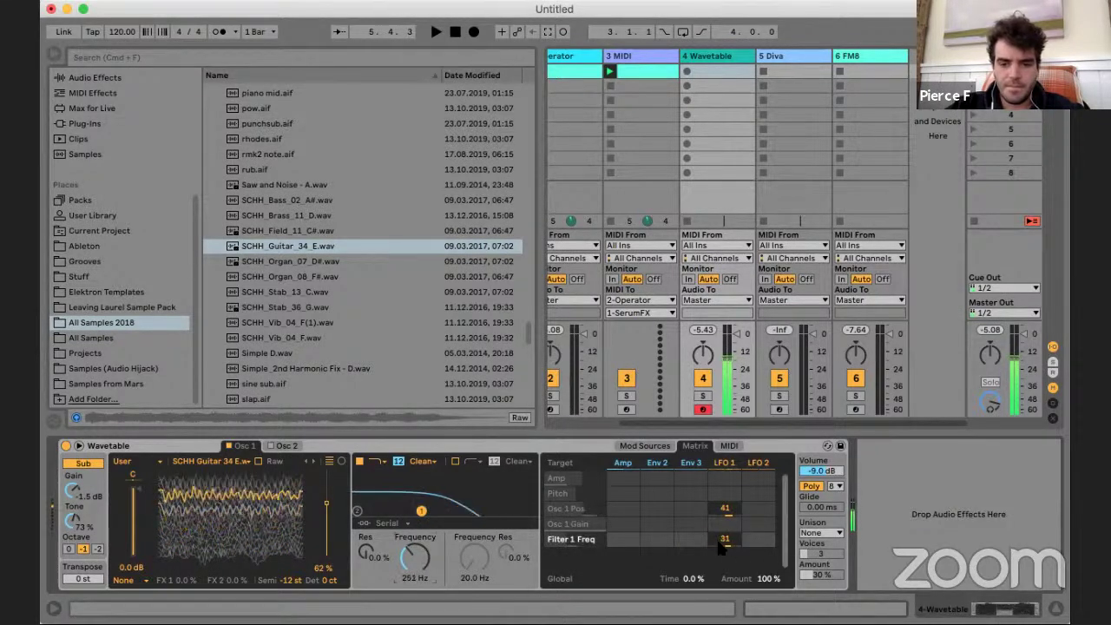
drag(724, 542, 726, 532)
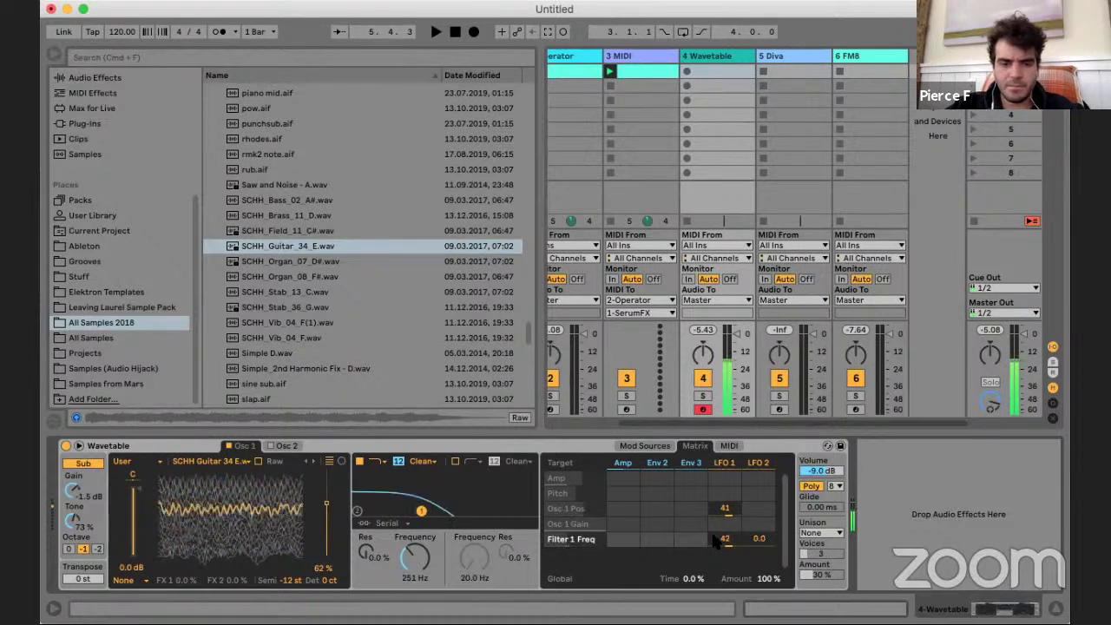
- Try modulating the LFO 2 rate from LFO 1 at -53 in the matrix, and reset that amount to 0
click(760, 463)
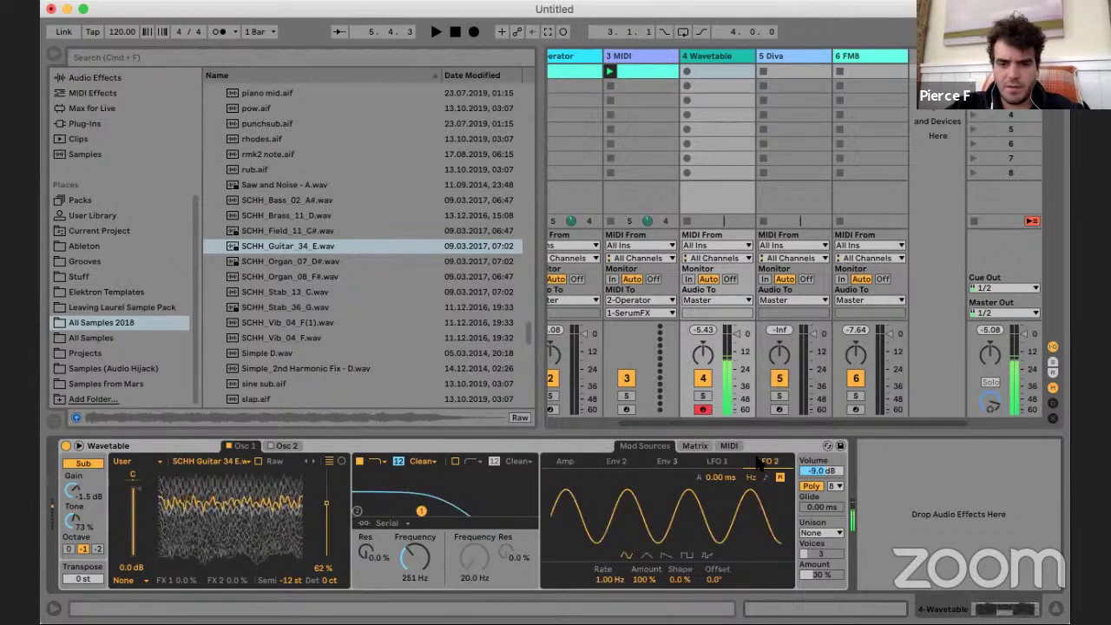
click(697, 446)
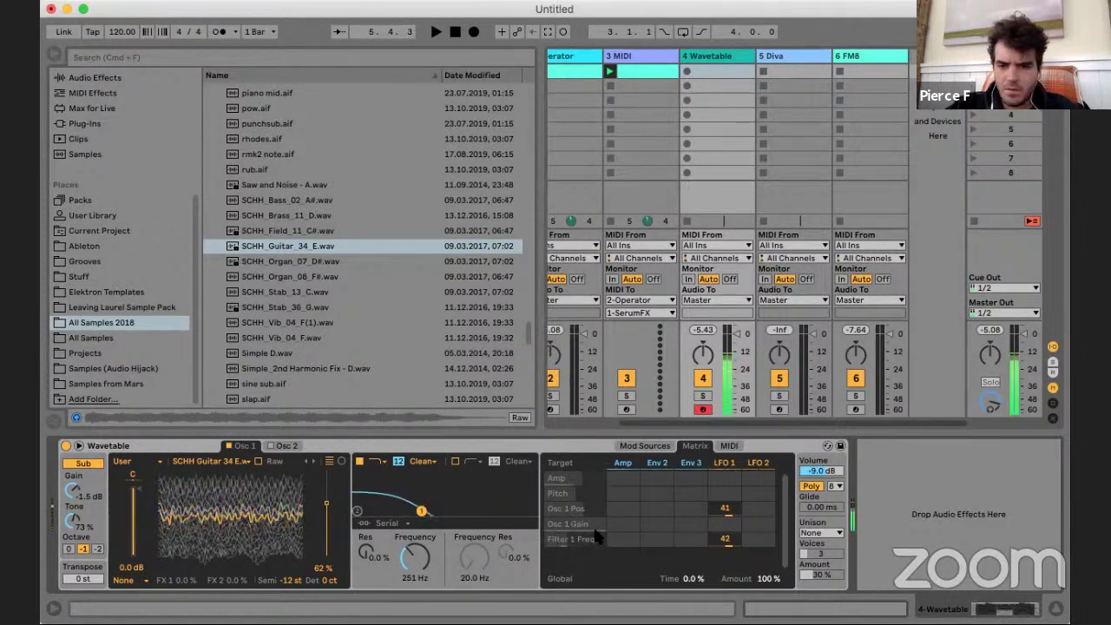
click(748, 463)
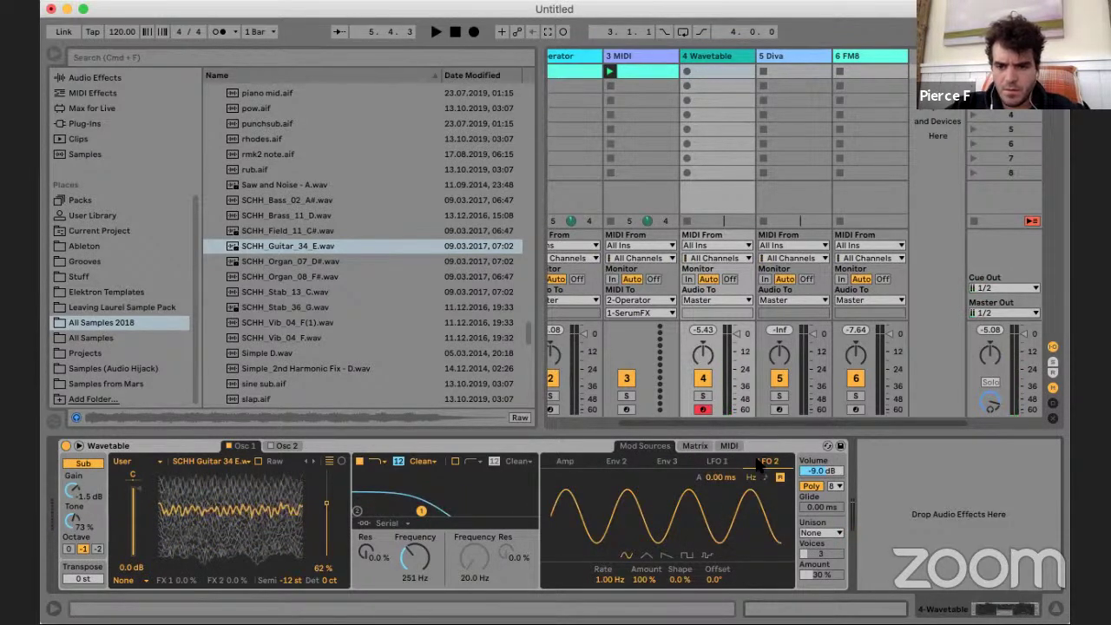
click(719, 447)
click(696, 446)
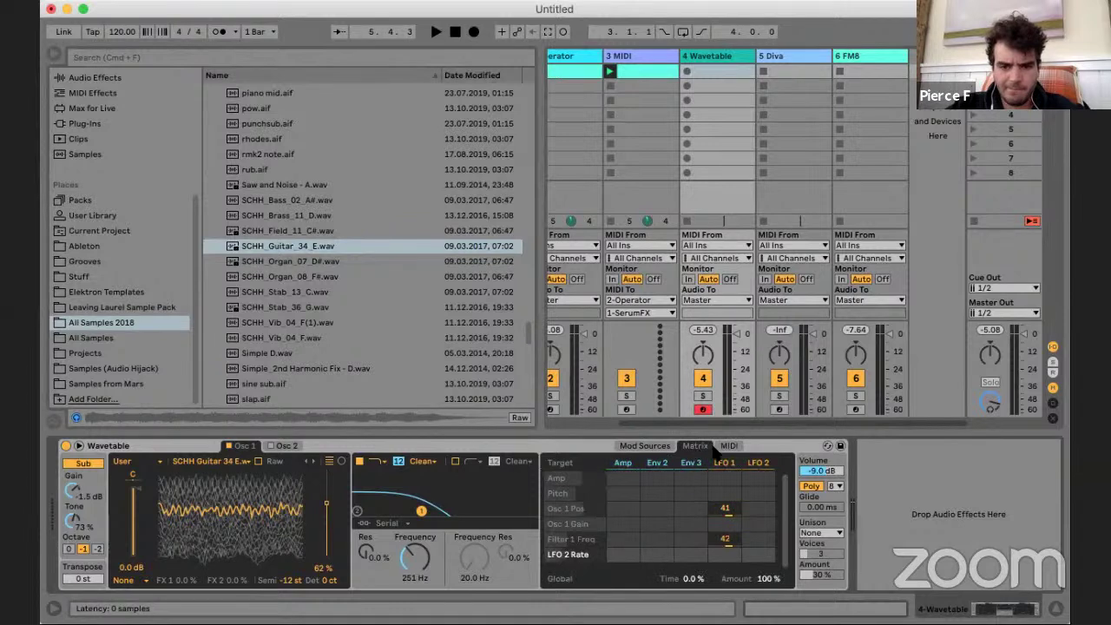
click(717, 447)
click(695, 446)
click(758, 539)
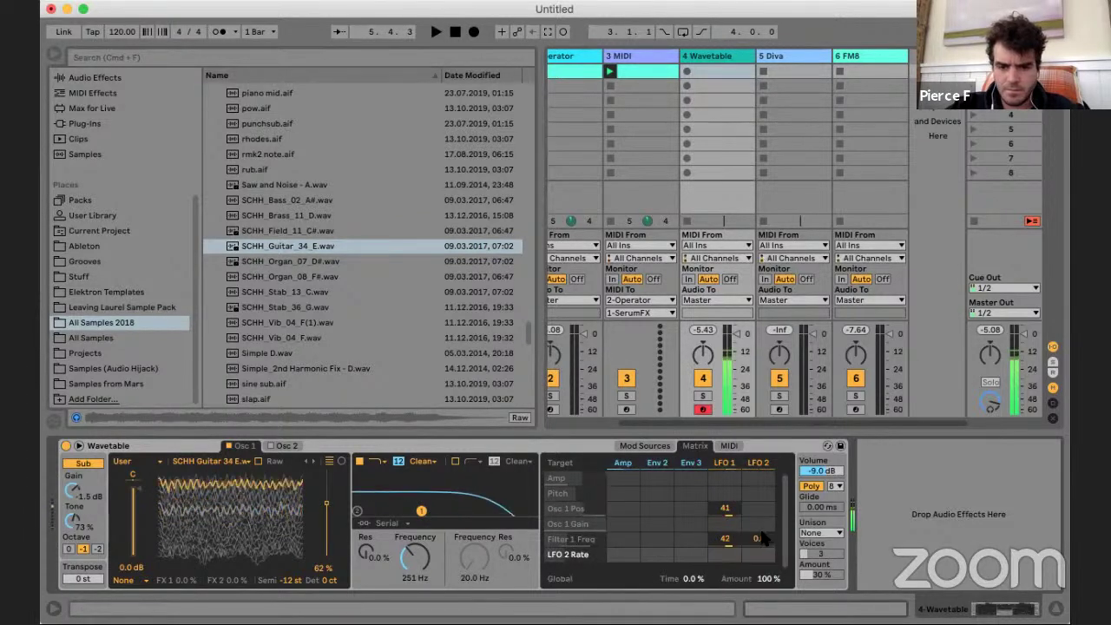
drag(758, 553, 725, 467)
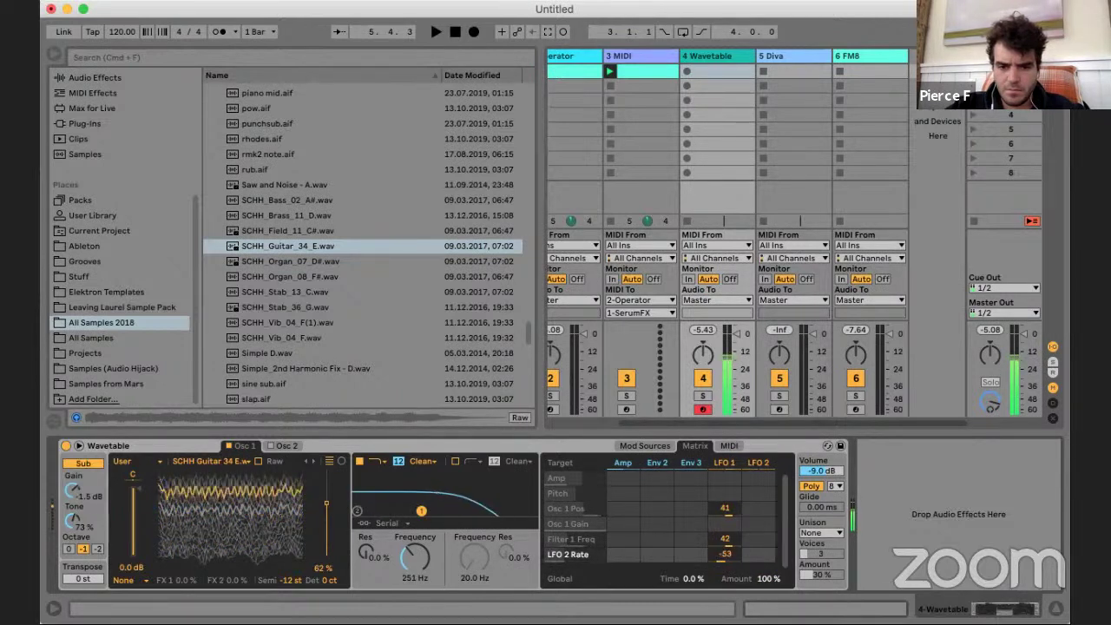
drag(725, 554, 725, 624)
double_click(725, 554)
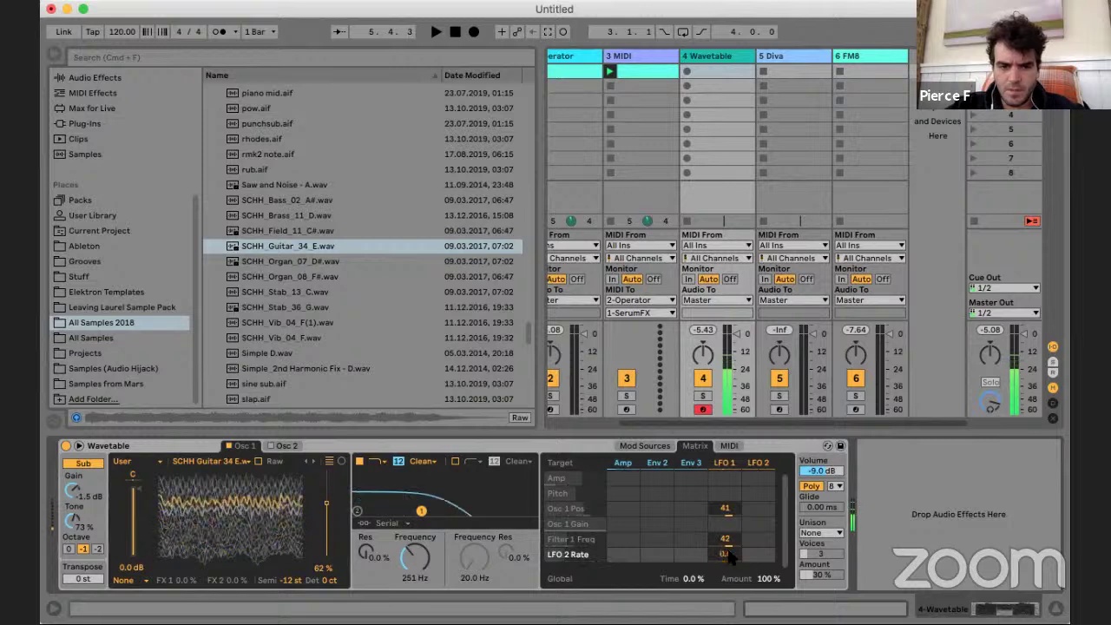
- Add the LFO 1 rate as a matrix target and modulate it from LFO 2 at 69
click(731, 445)
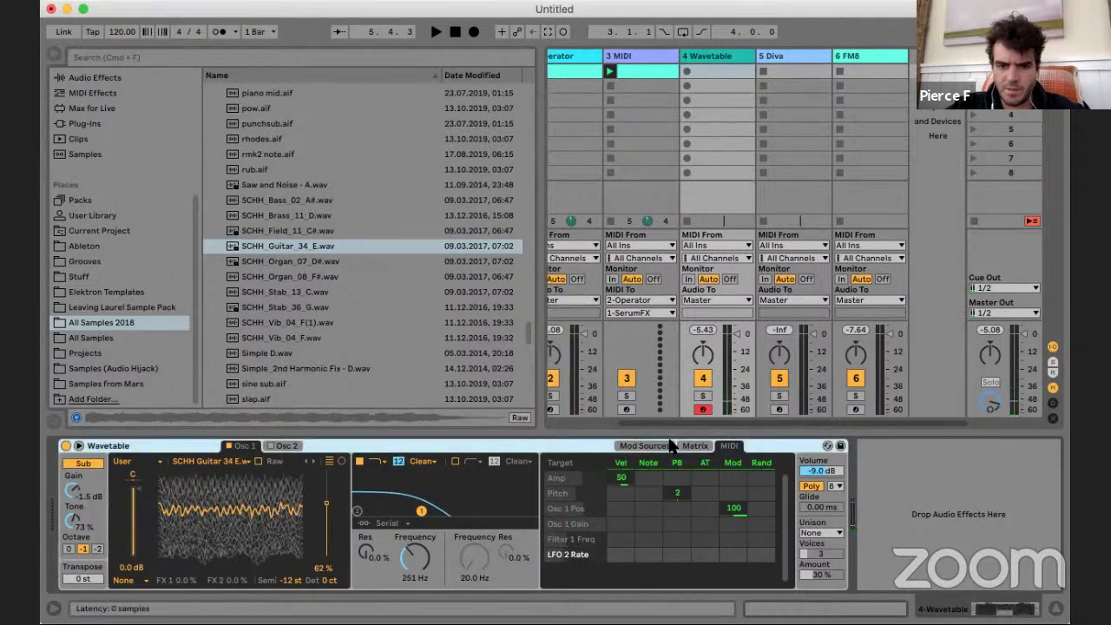
click(667, 445)
click(716, 462)
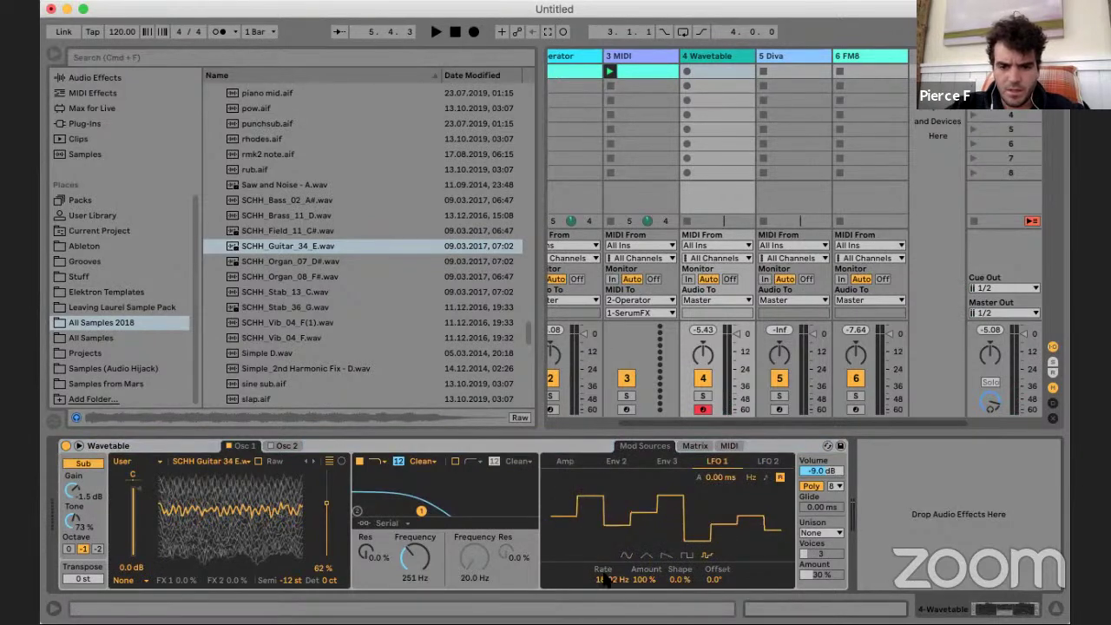
click(696, 446)
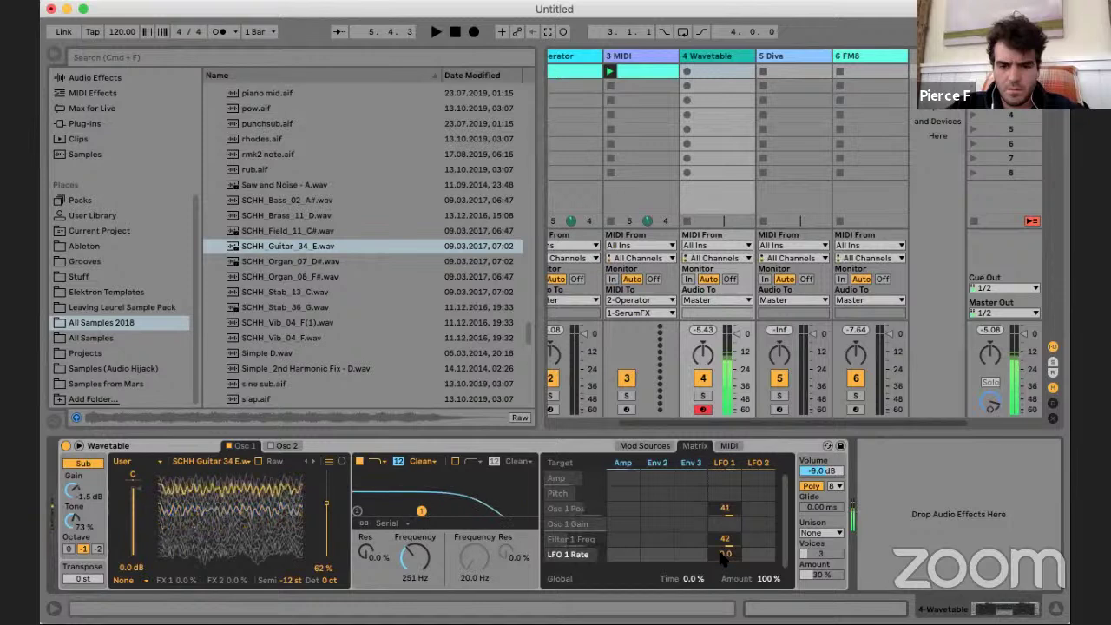
mouse_move(759, 554)
mouse_down()
mouse_move(759, 530)
mouse_move(759, 566)
mouse_up()
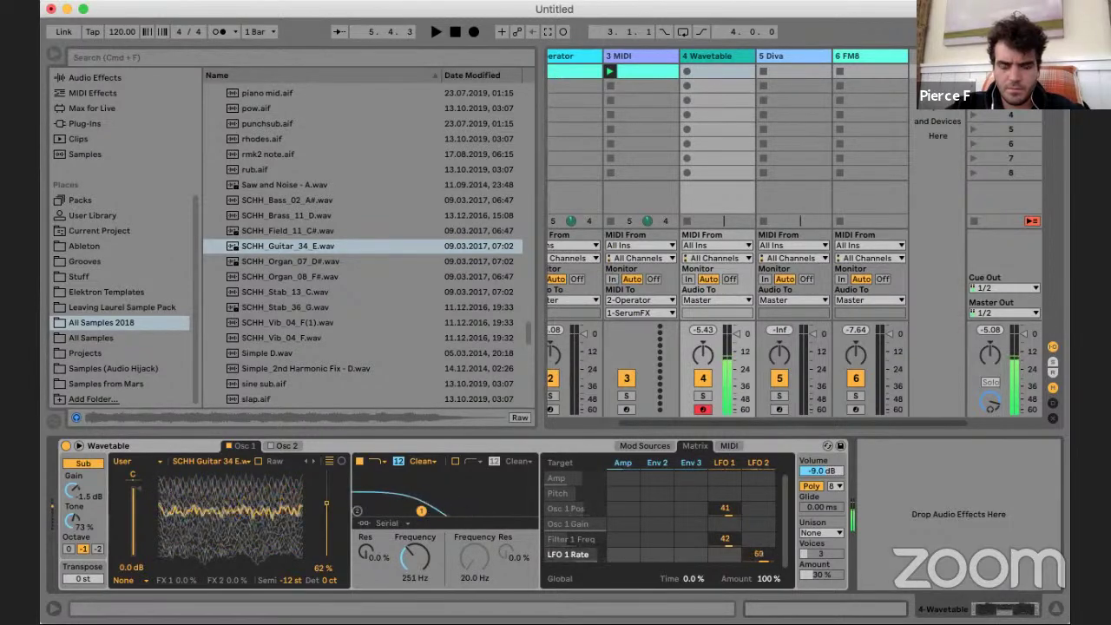
- Set the LFO 2 rate to 0.01 Hz and its modulation of the LFO 1 rate to 100
click(730, 446)
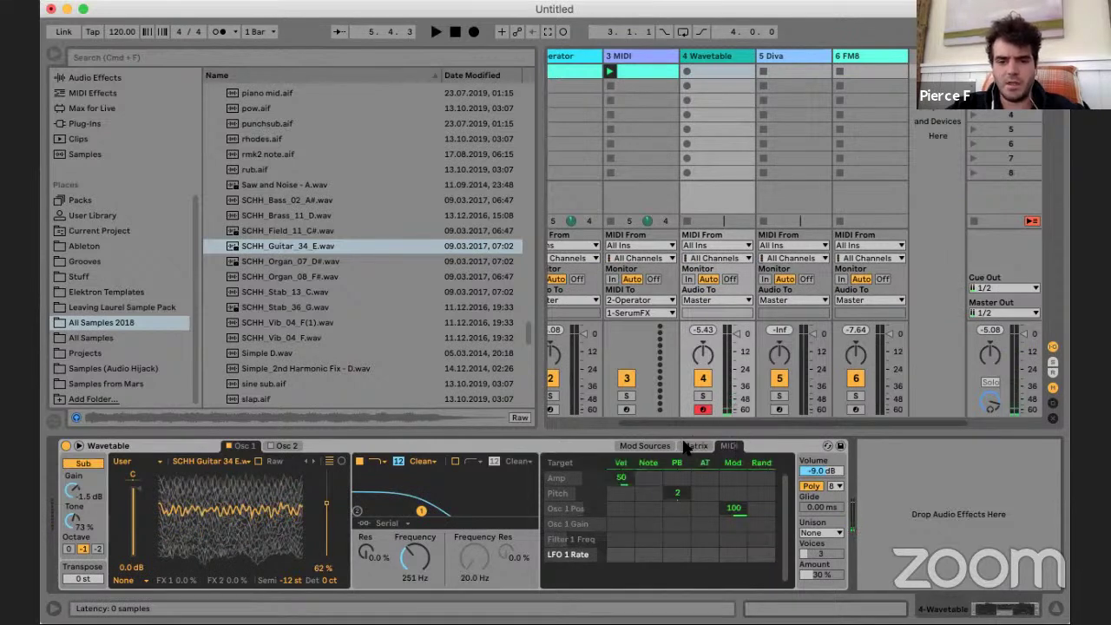
click(645, 445)
click(765, 461)
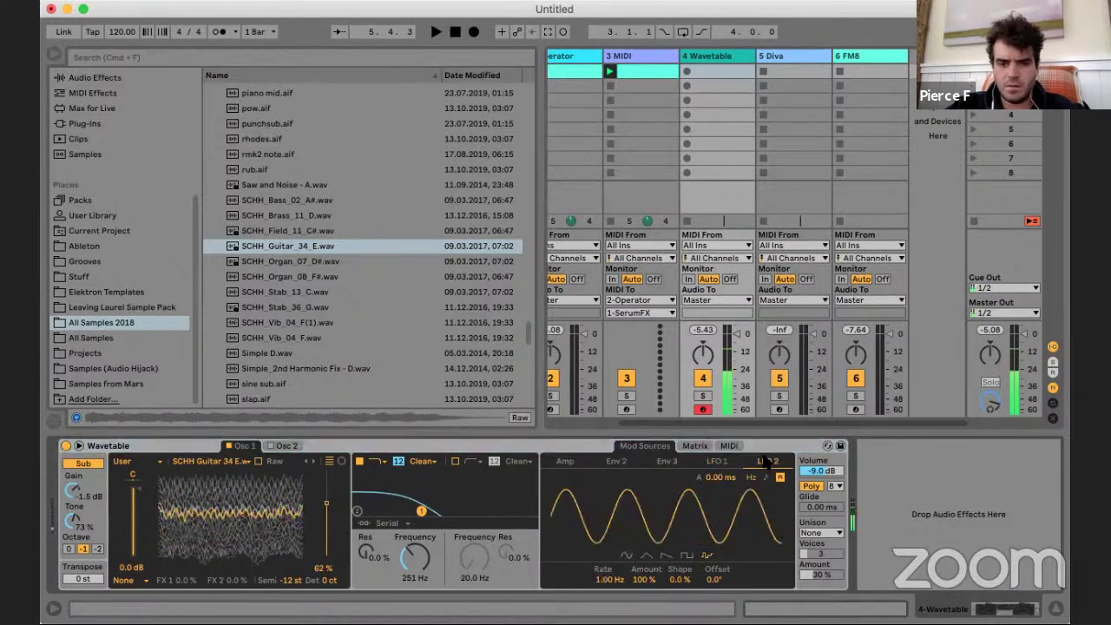
drag(609, 579, 610, 613)
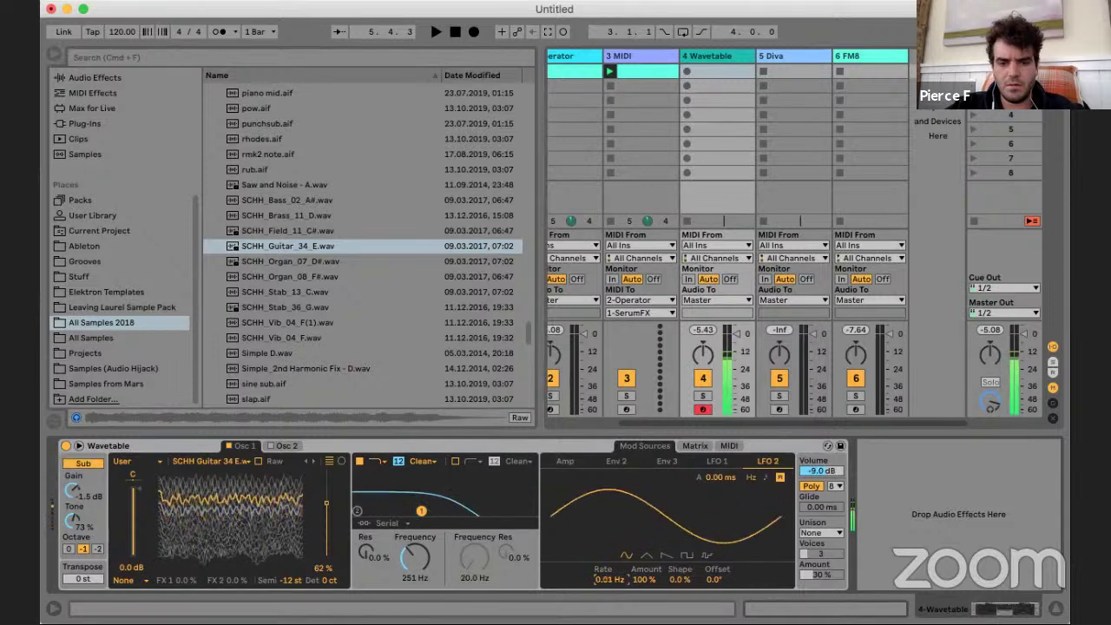
click(694, 445)
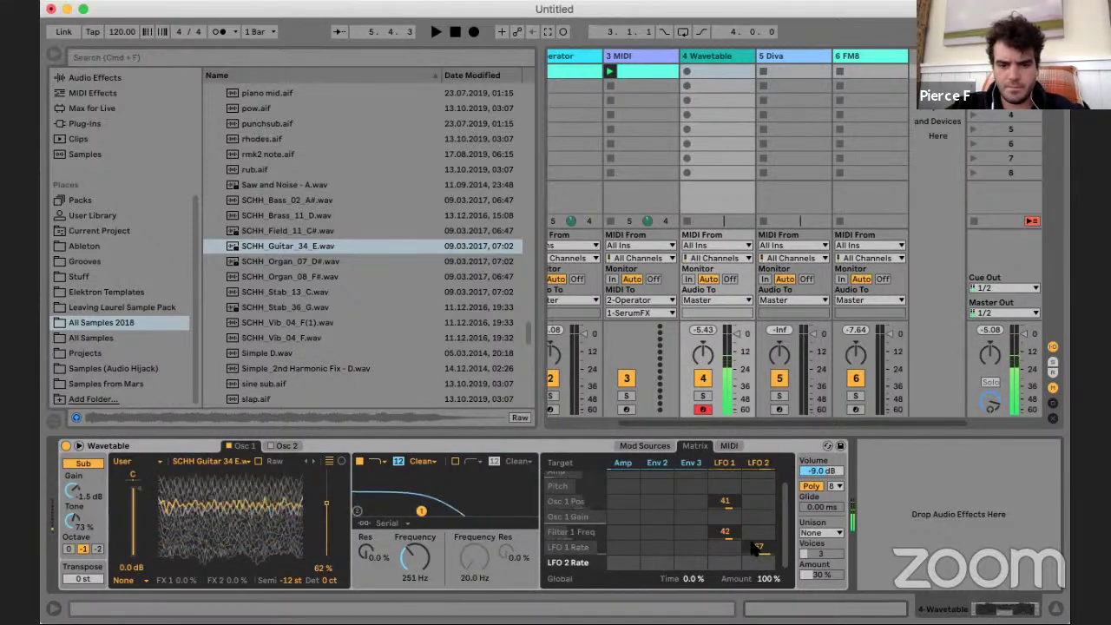
drag(757, 547, 760, 549)
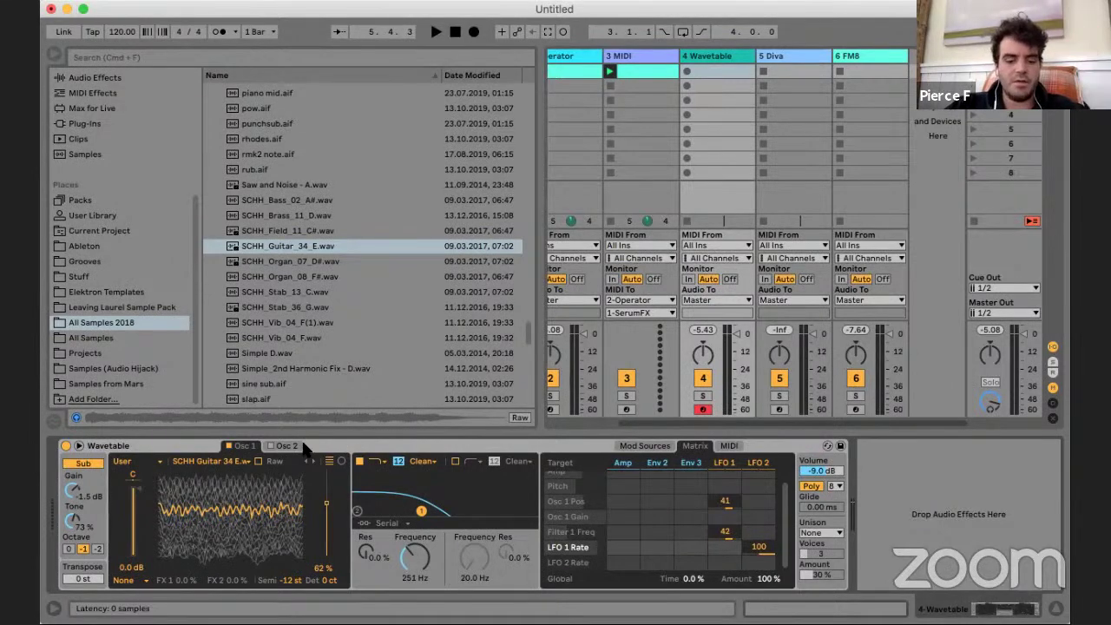
- Search the instruments for "wavetable" and load a default Wavetable on the 4 Wavetable track in place of the current one
key(super+f)
text(wave)
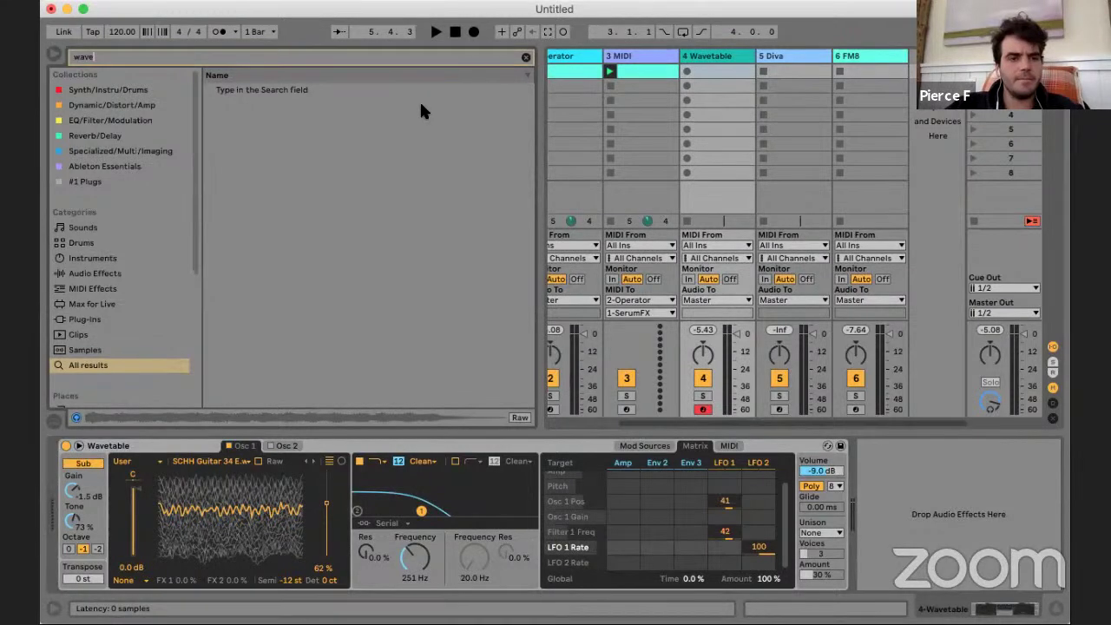
text(table)
click(112, 242)
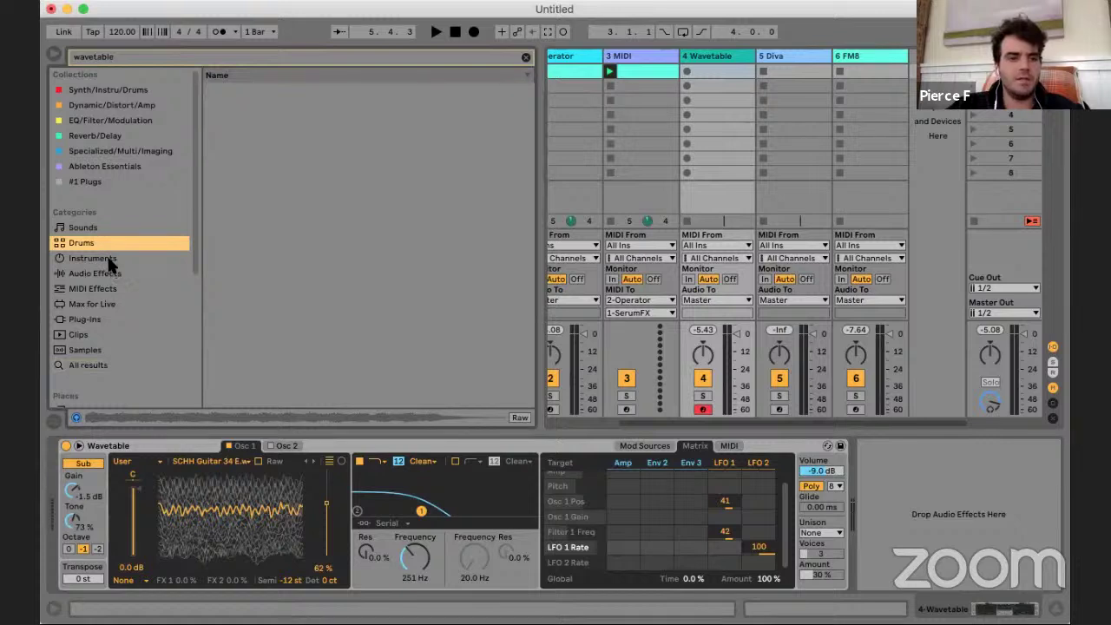
click(92, 257)
drag(258, 118, 306, 444)
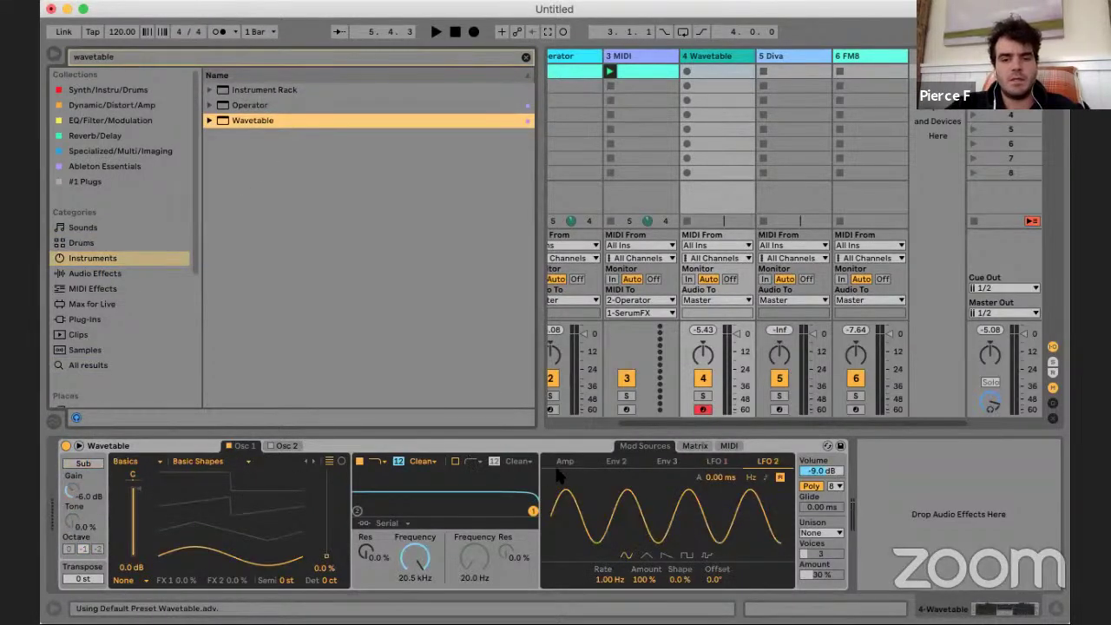
- Delete the Wavetable device, load a fresh one from the browser and show its modulation matrix
click(702, 446)
click(540, 446)
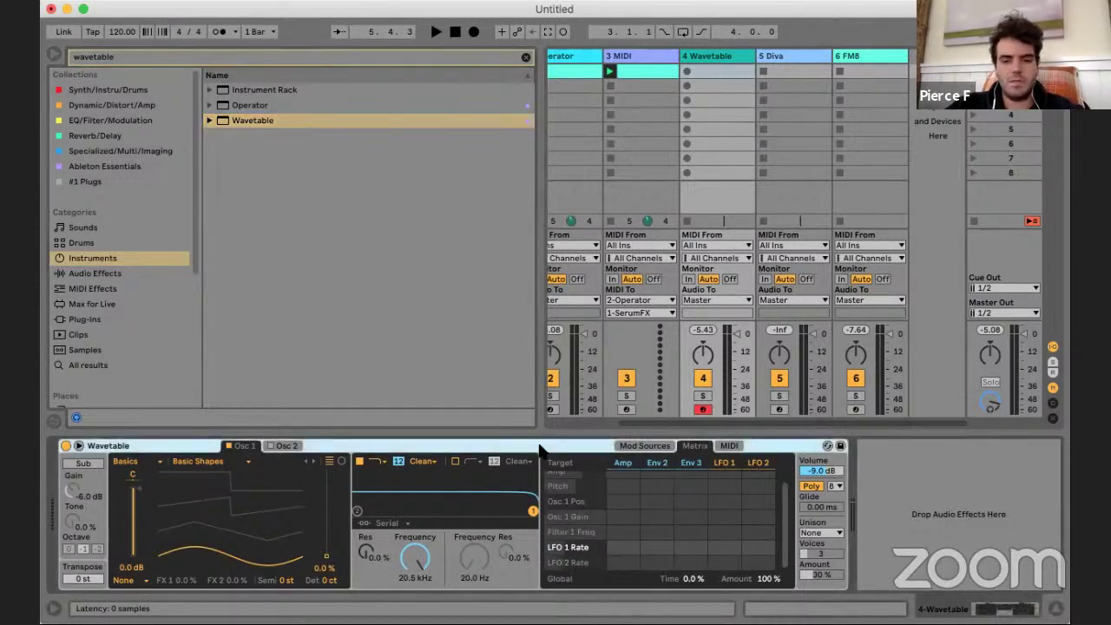
key(Delete)
drag(242, 116, 243, 499)
click(696, 446)
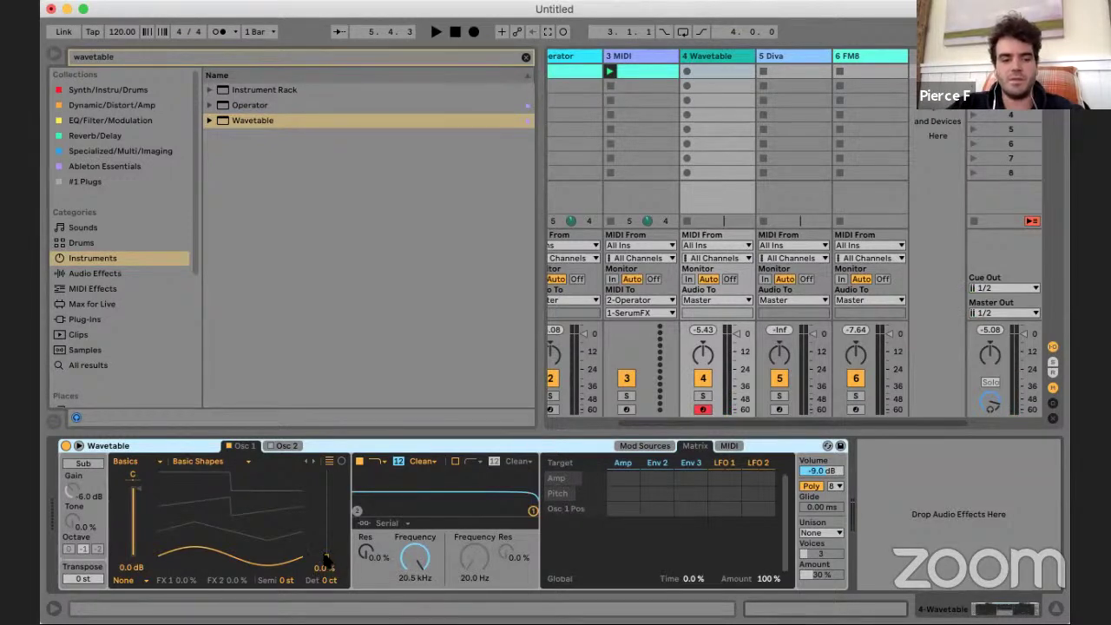
- Add the Osc 1 position and Filter 1 resonance as targets in the modulation matrix
mouse_move(325, 558)
mouse_down()
mouse_move(326, 473)
mouse_move(327, 560)
mouse_up()
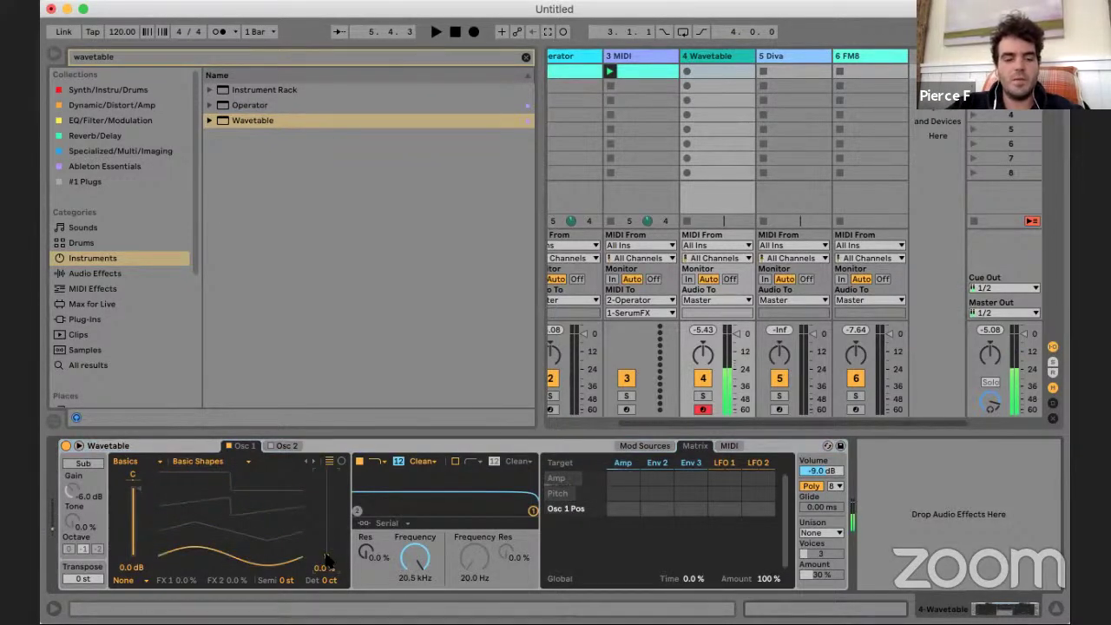
click(413, 560)
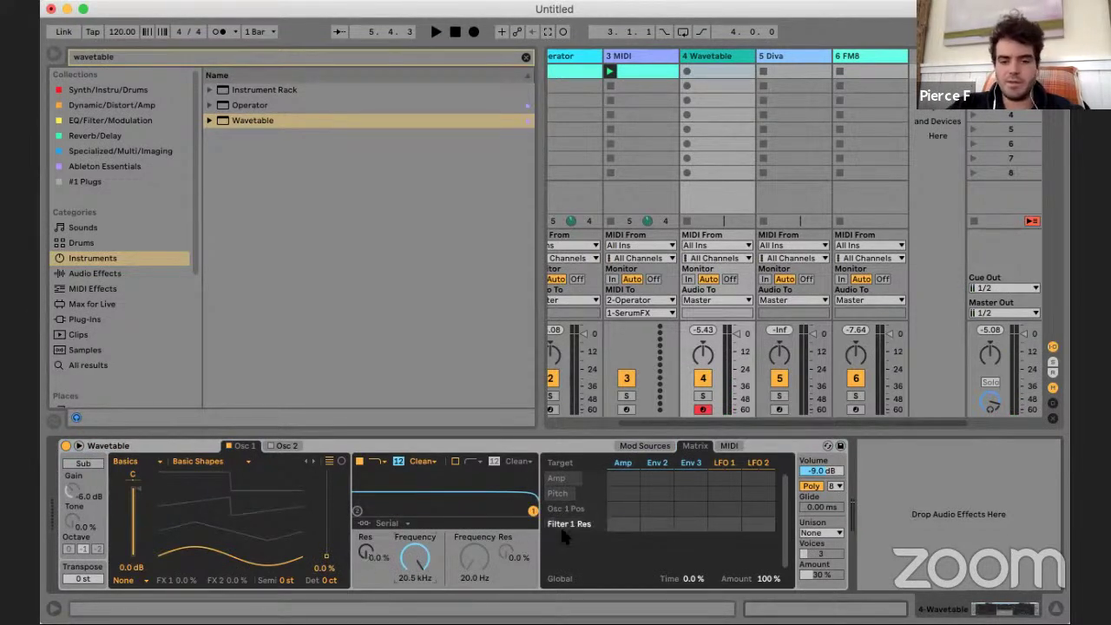
click(369, 554)
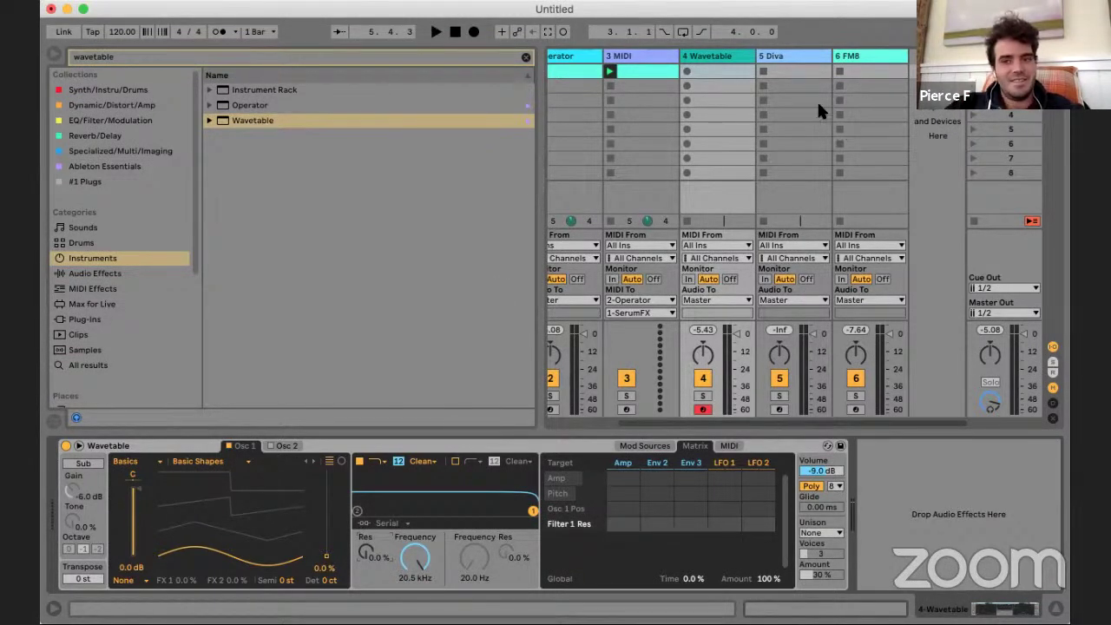
- Search the browser for "serum" and load the Serum instrument on a new MIDI track
click(815, 59)
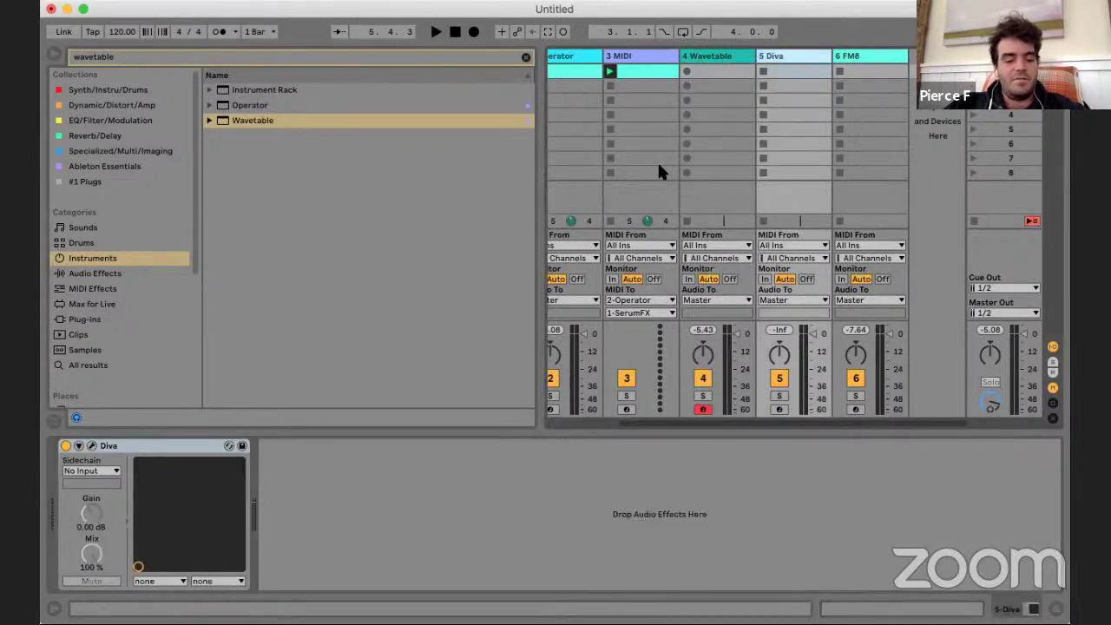
key(super+f)
text(serum)
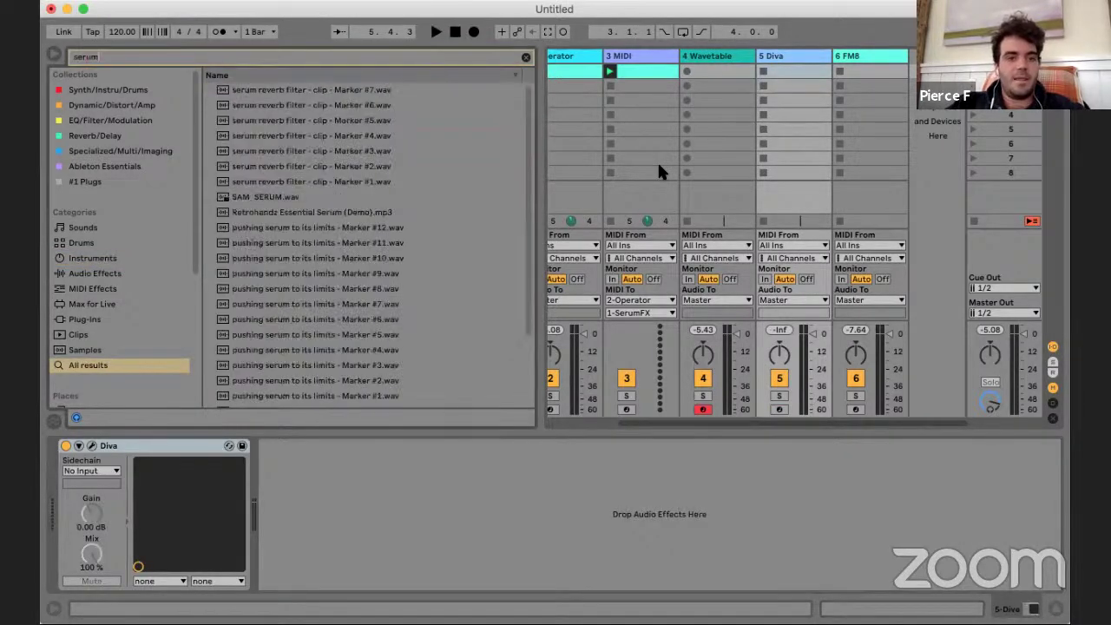
scroll(400, 248, down, 3)
click(259, 384)
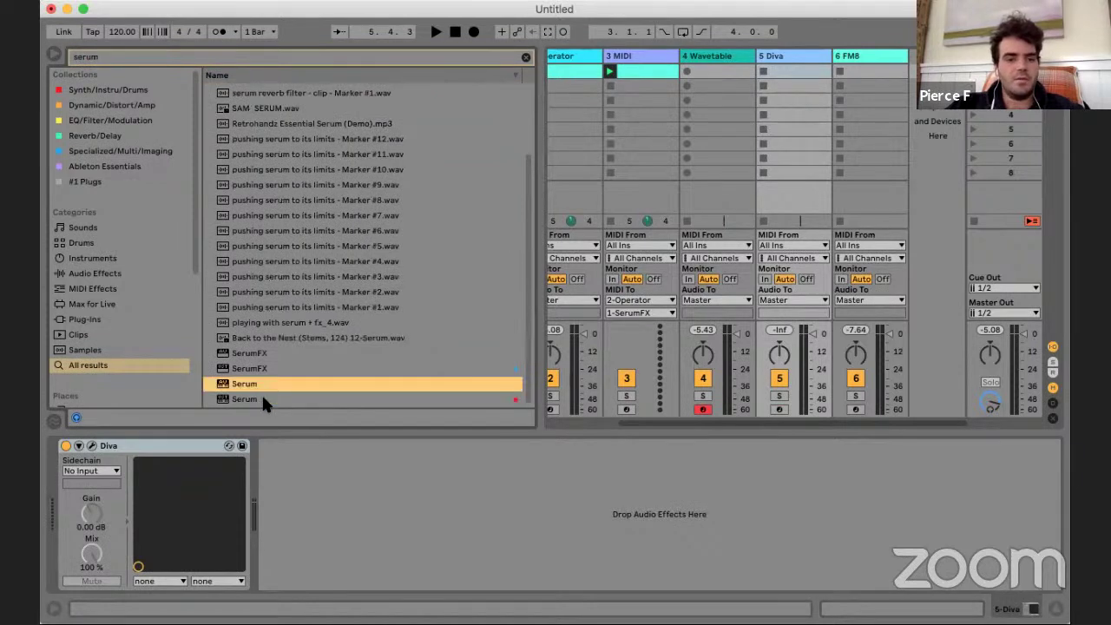
click(261, 398)
drag(253, 399, 937, 97)
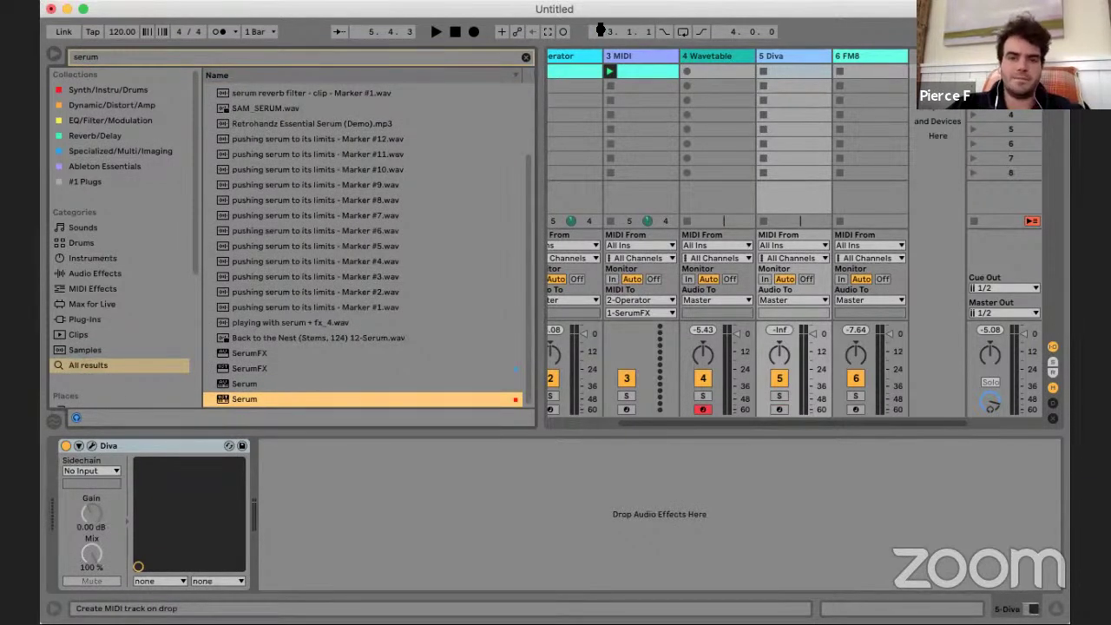
drag(609, 66, 607, 57)
- Clear all existing tracks from the set and load Serum on a fresh MIDI track
click(571, 58)
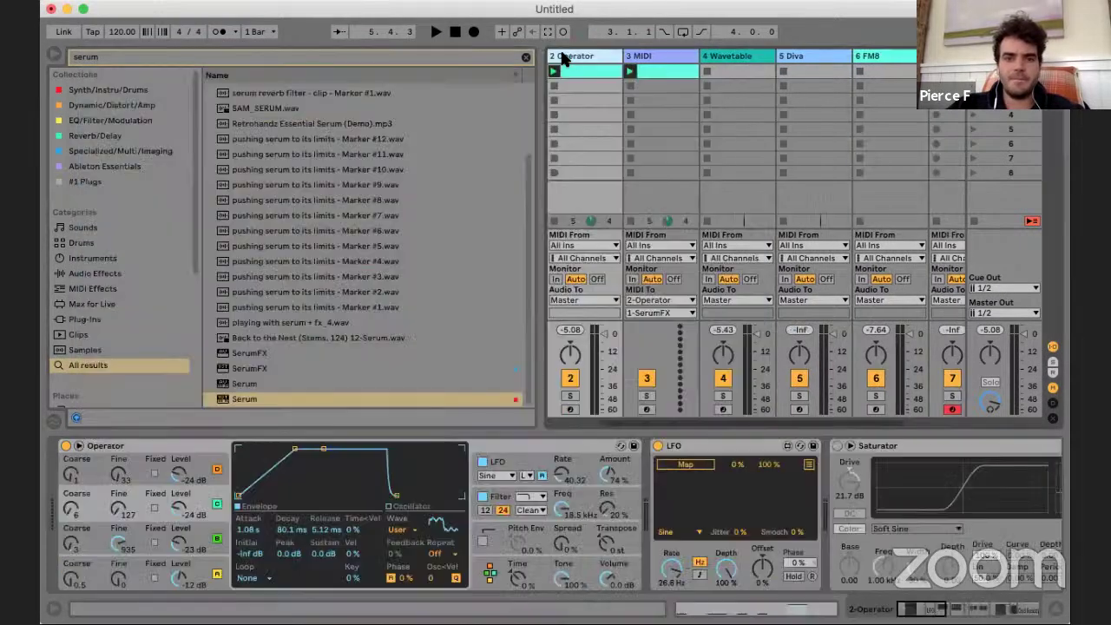
key(Delete)
key(Delete)
key(Delete)
key(Delete)
key(Delete)
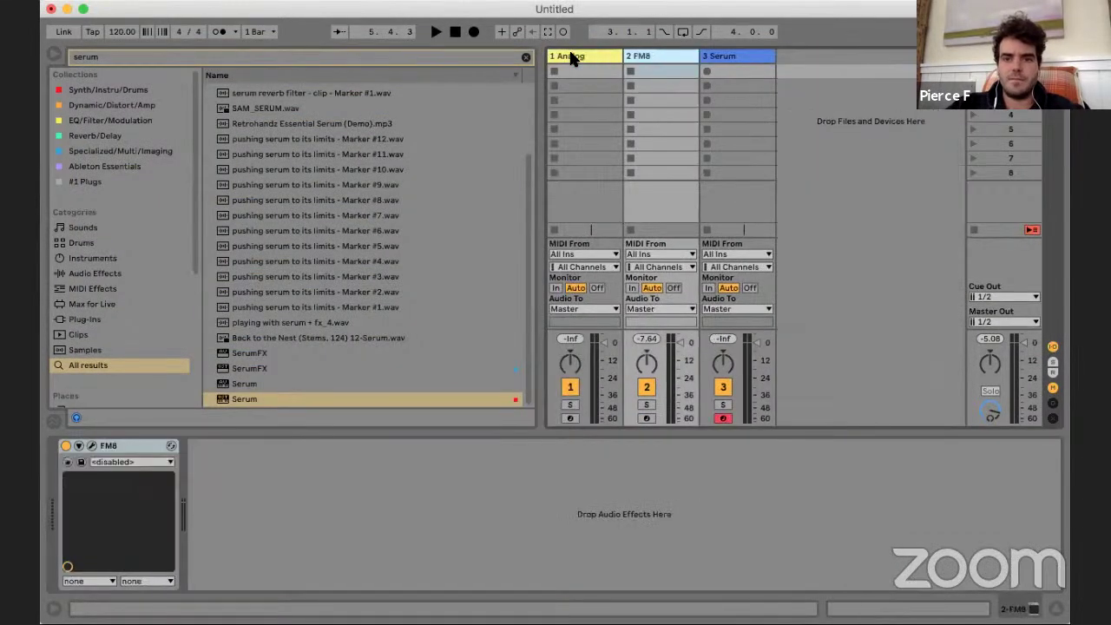
key(Delete)
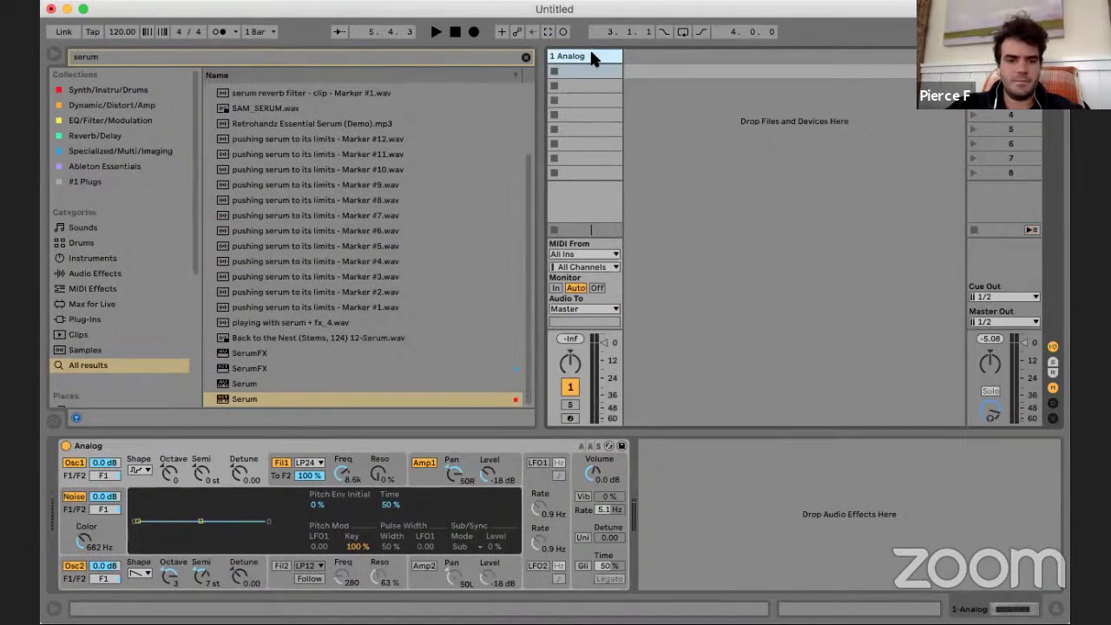
drag(256, 399, 775, 180)
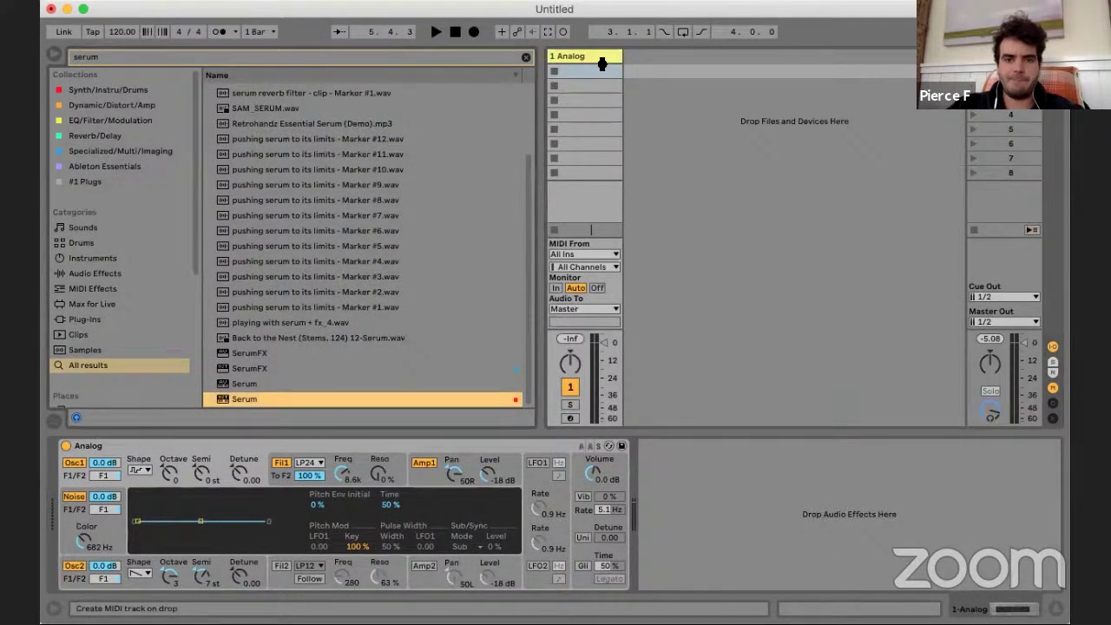
drag(601, 64, 600, 56)
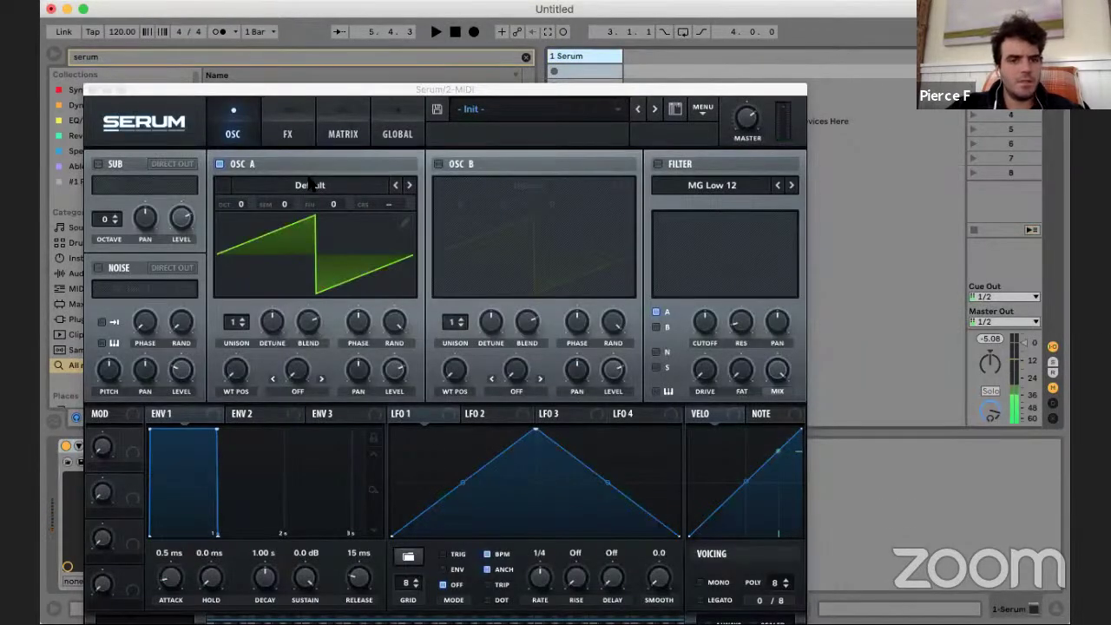
- Load the 4088 wavetable from the Analog category into Osc A
click(309, 182)
mouse_move(295, 252)
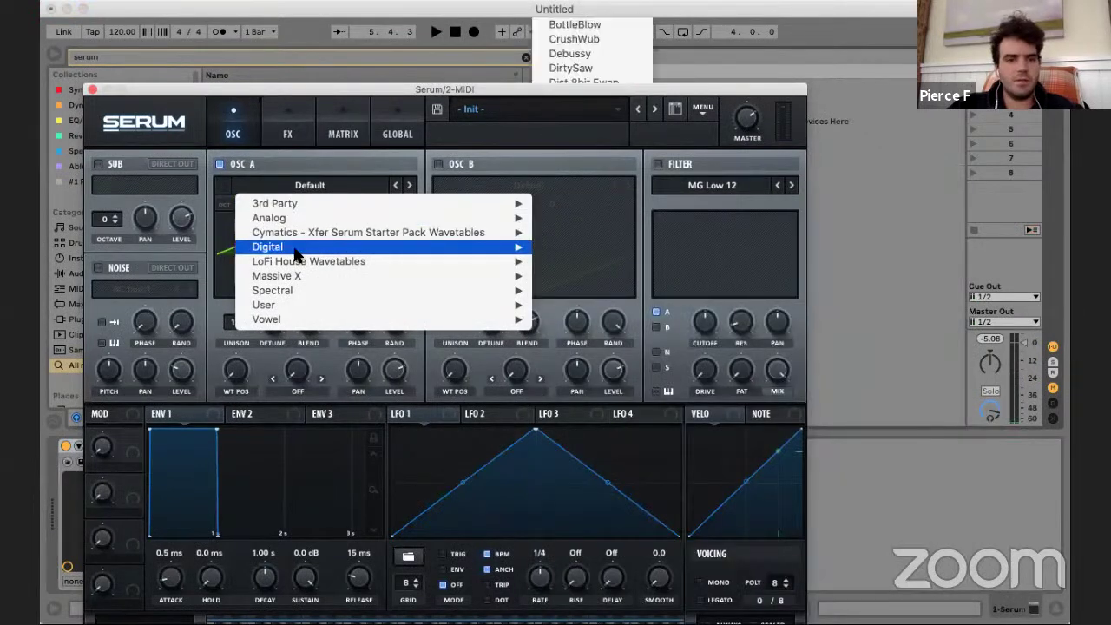
mouse_move(299, 218)
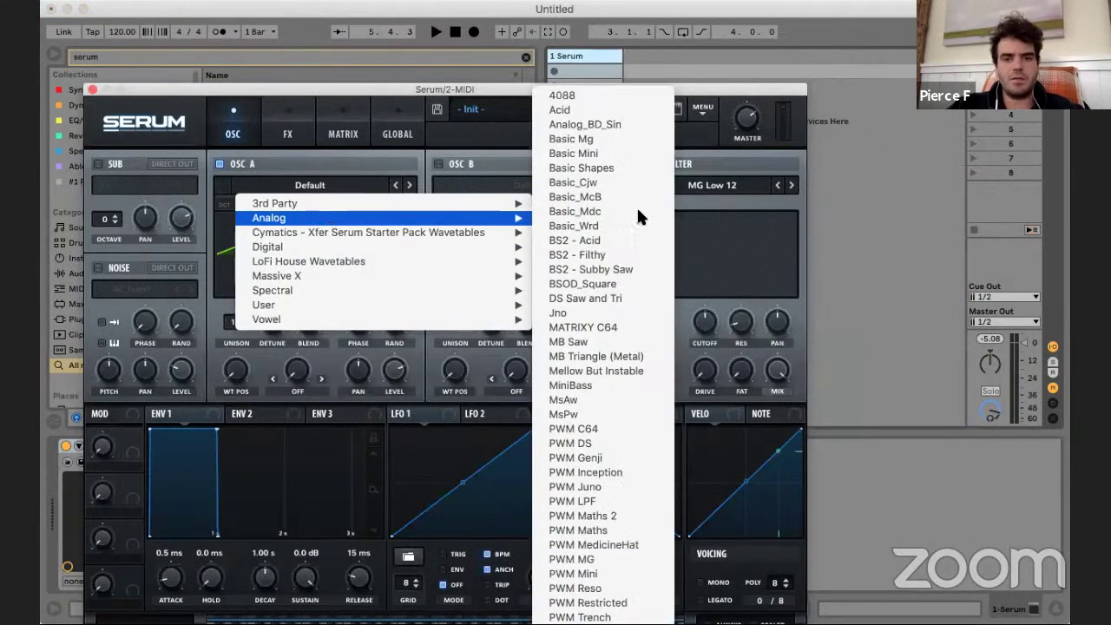
click(562, 95)
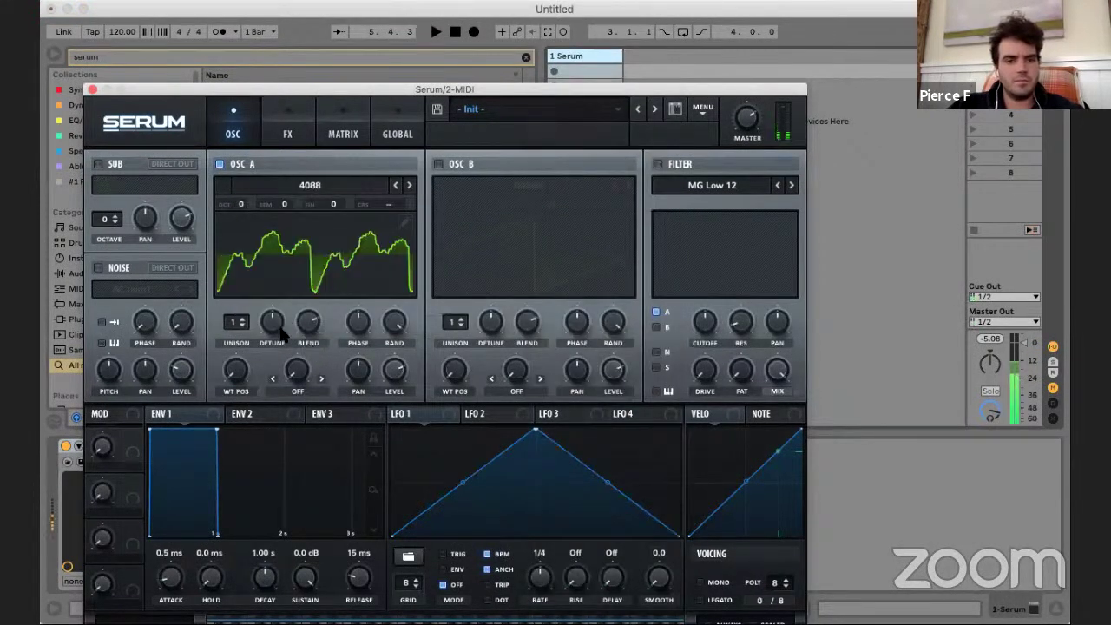
- Assign LFO 1 to Osc A's wavetable position with a depth of about 31 and set Osc A's octave to -1
drag(236, 373, 243, 429)
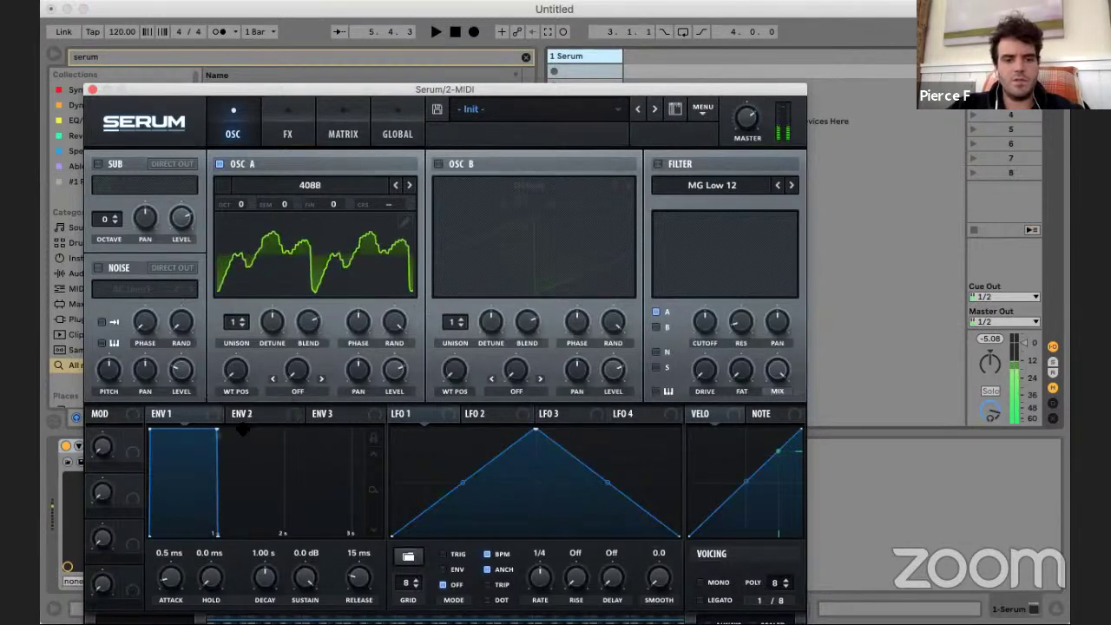
drag(401, 415, 223, 408)
drag(220, 354, 220, 364)
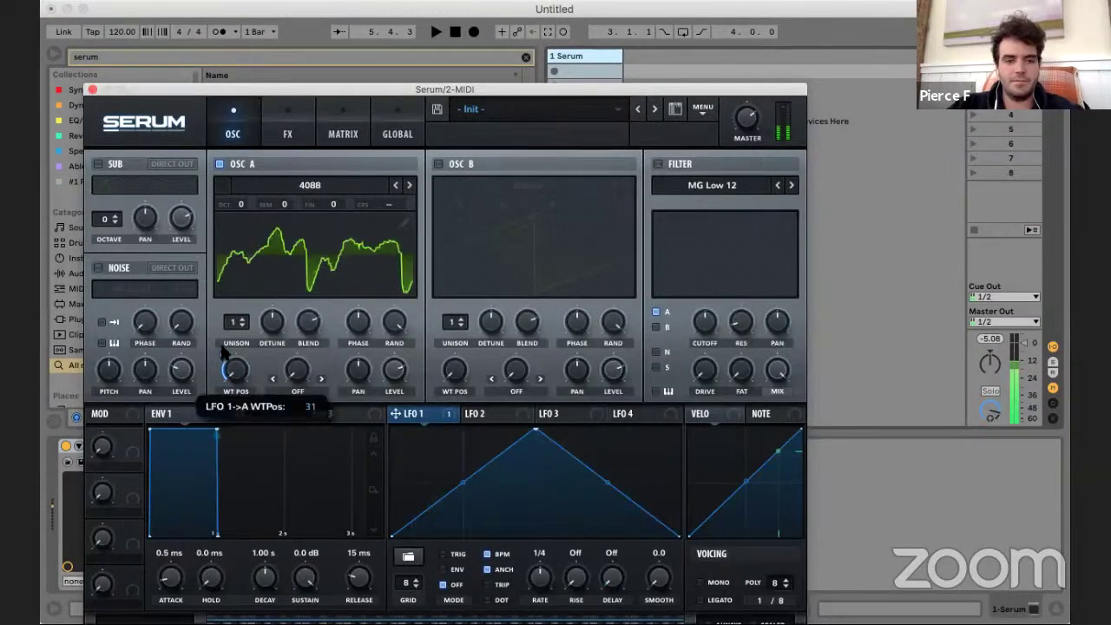
drag(242, 205, 244, 229)
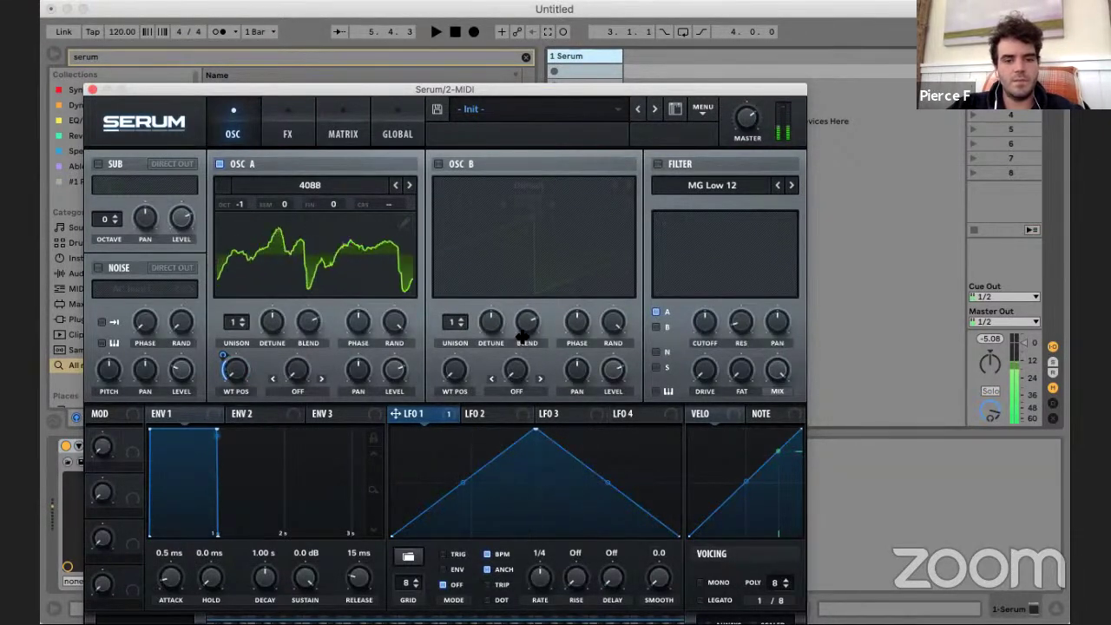
- Enable Osc B and set Osc A's warp mode to FM (from B)
click(439, 163)
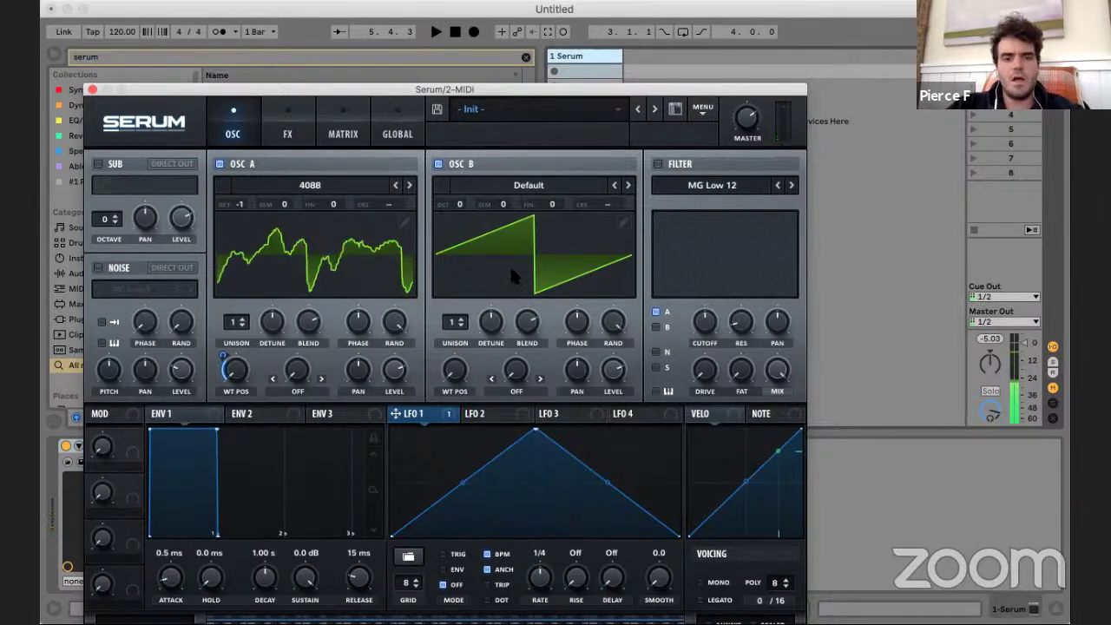
click(298, 391)
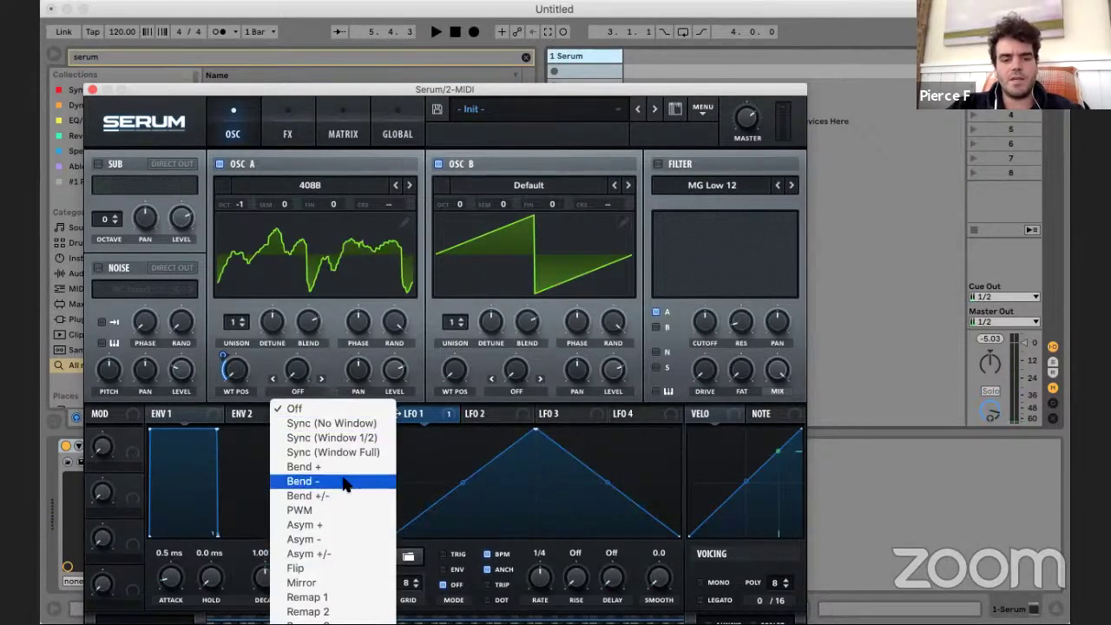
drag(423, 87, 490, 4)
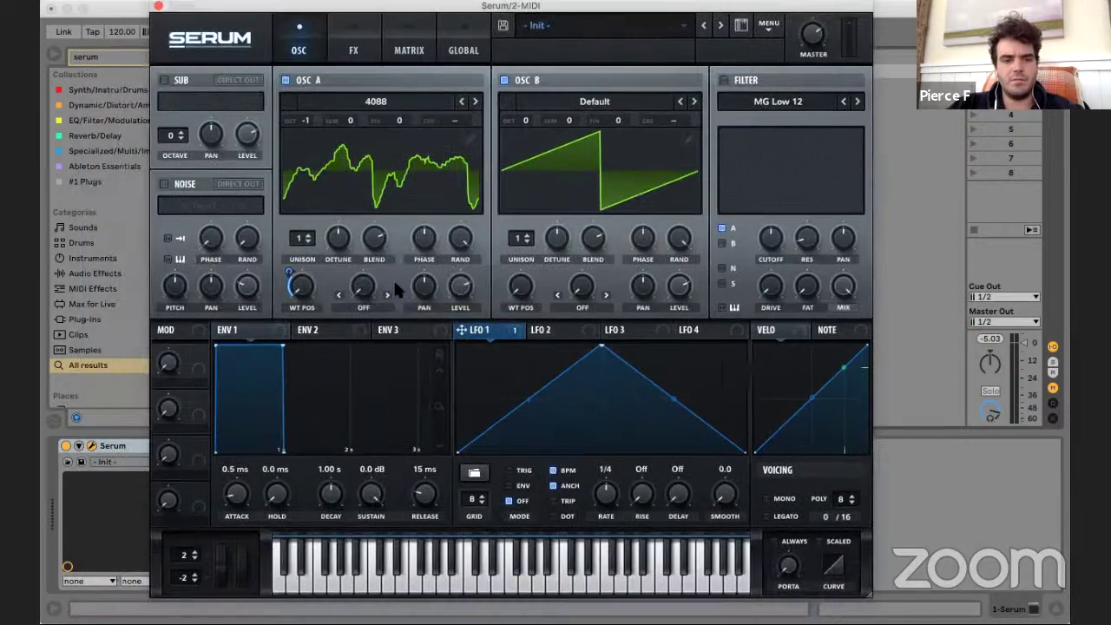
click(360, 307)
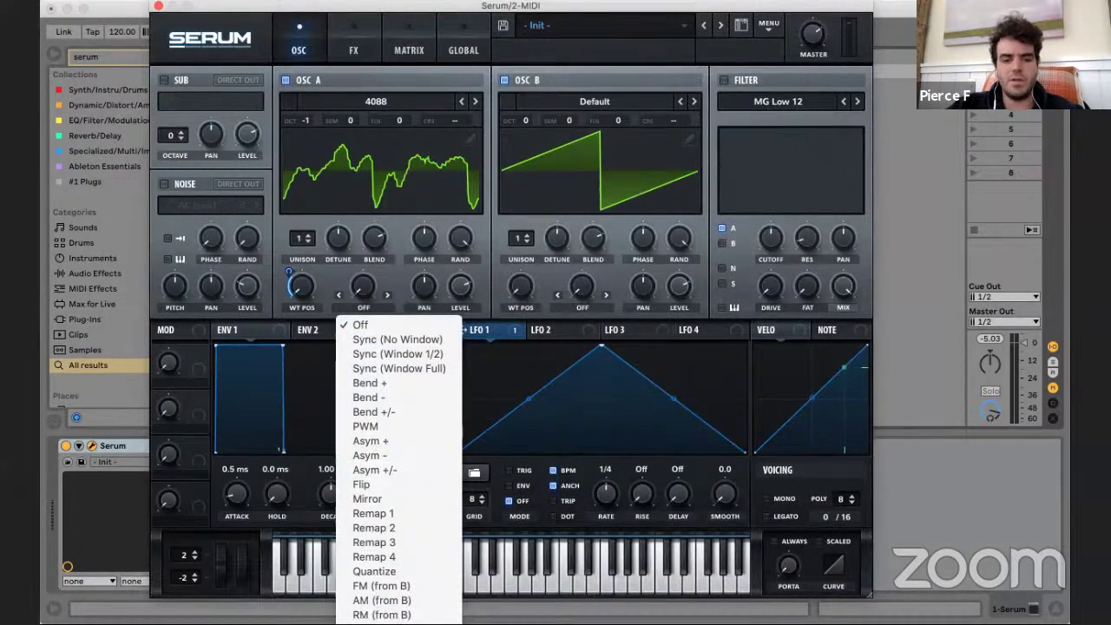
click(402, 587)
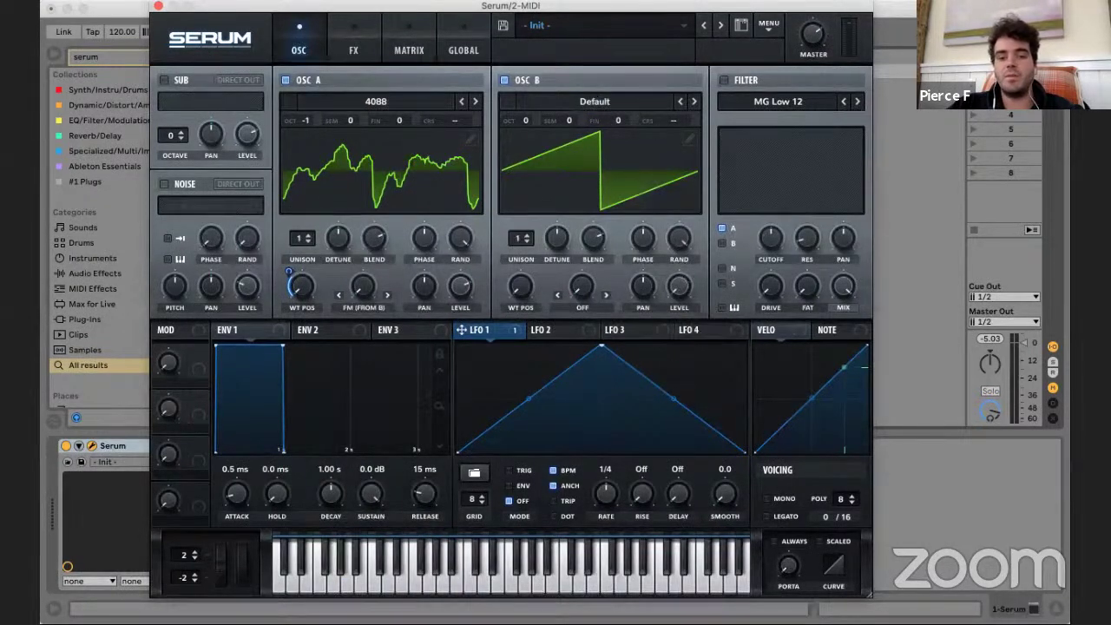
- Raise Osc A's FM amount and switch Osc B to the Analog_BD_Sin wavetable
drag(362, 286, 414, 225)
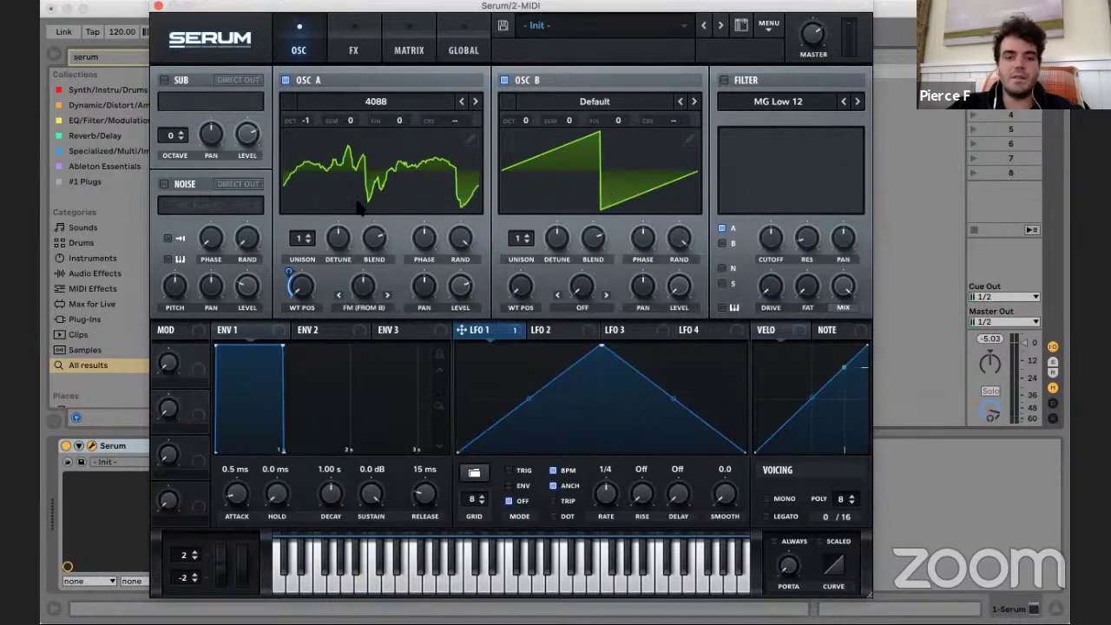
drag(363, 295, 363, 276)
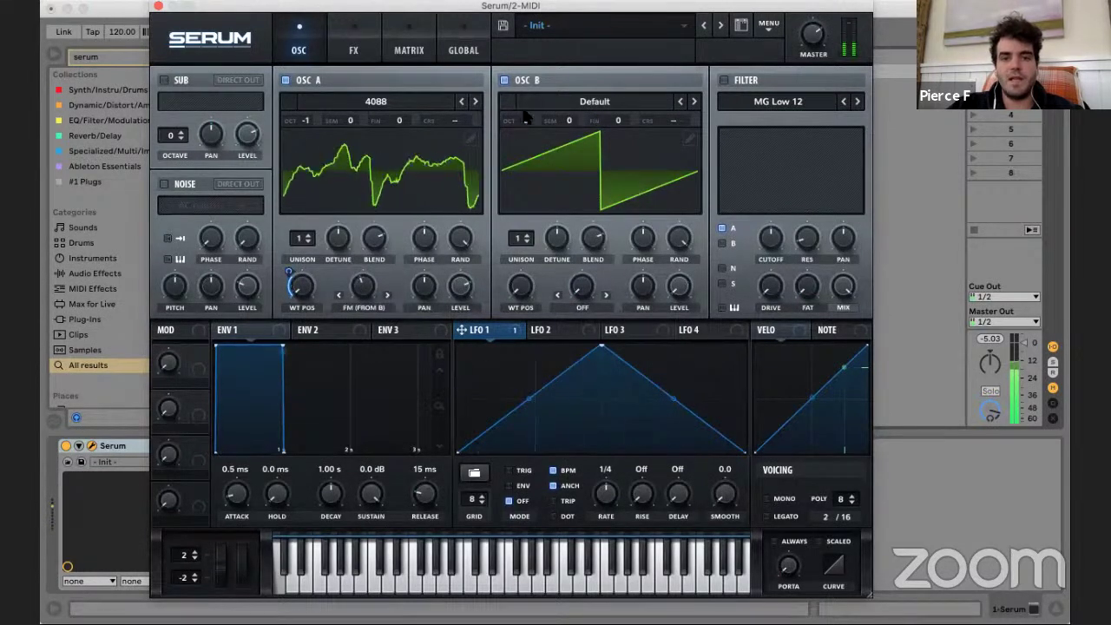
drag(523, 121, 557, 131)
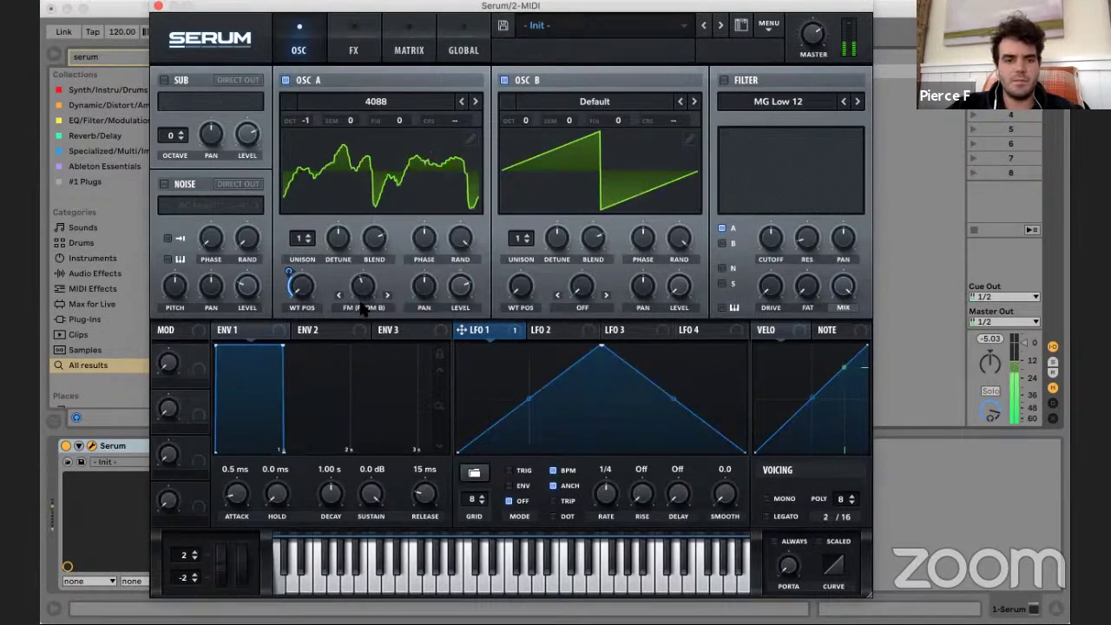
click(694, 101)
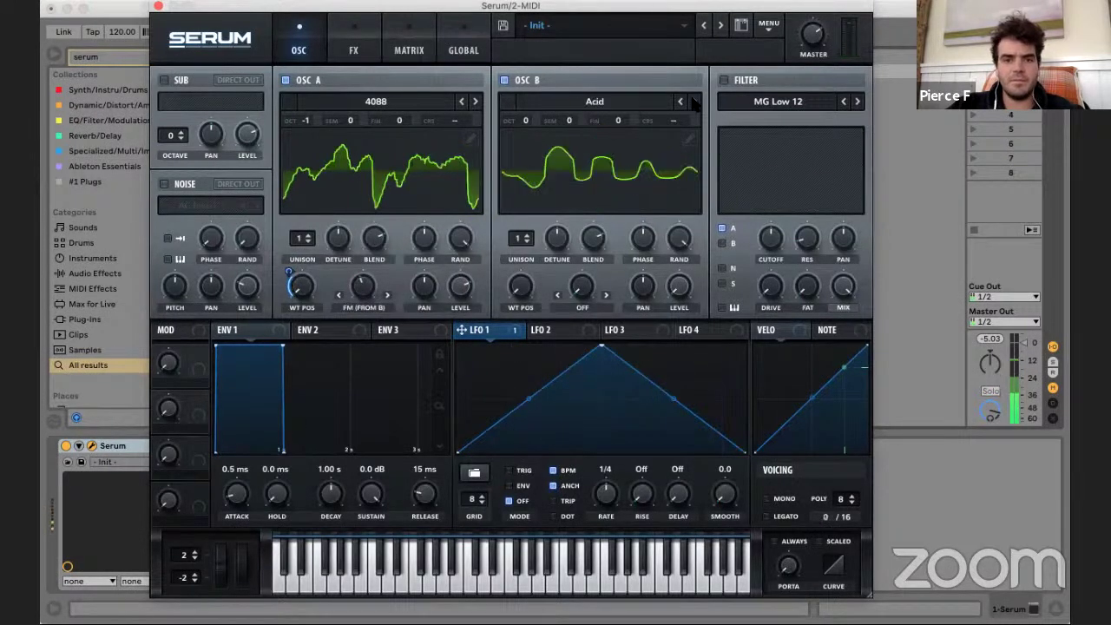
click(693, 102)
- Load the Analog wavetable Basic Shapes into Osc A and clear the LFO 1 depth on its wavetable position
click(348, 105)
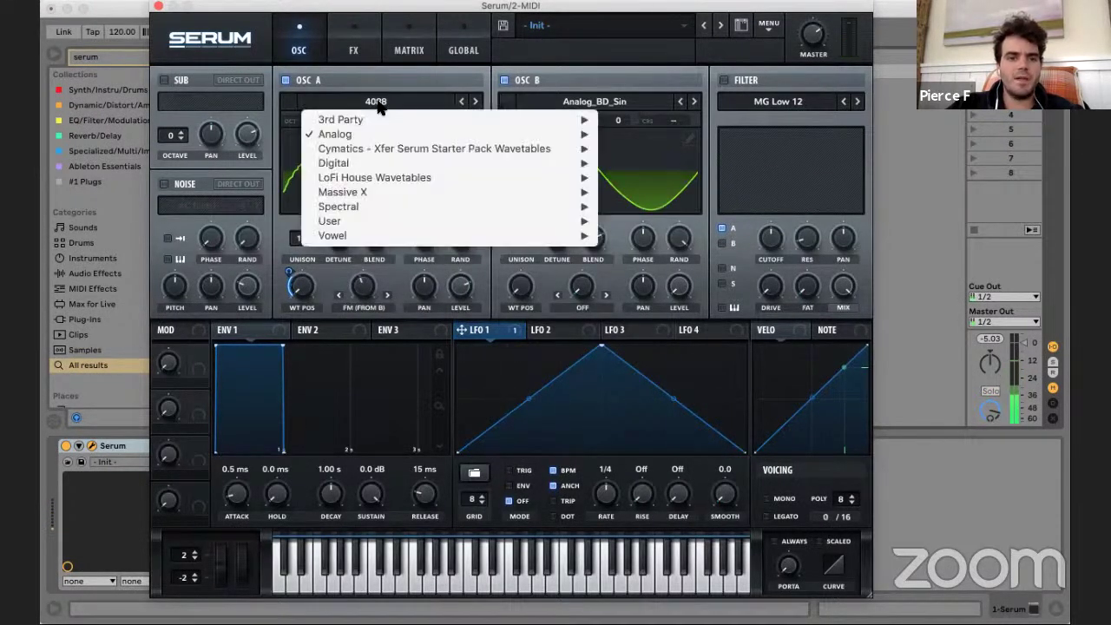
mouse_move(365, 134)
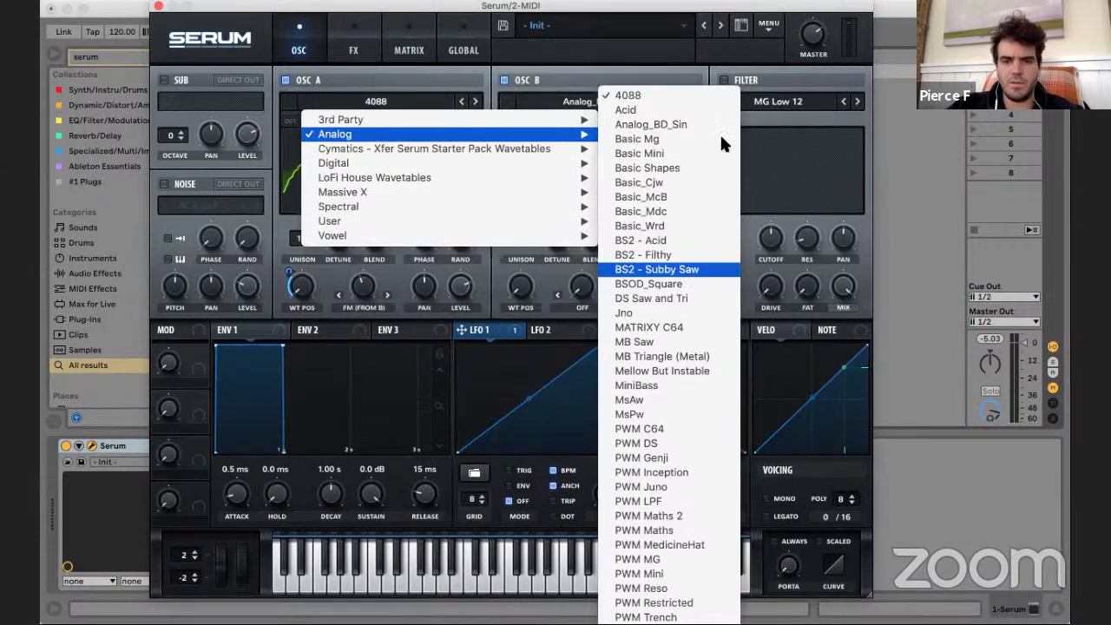
click(681, 168)
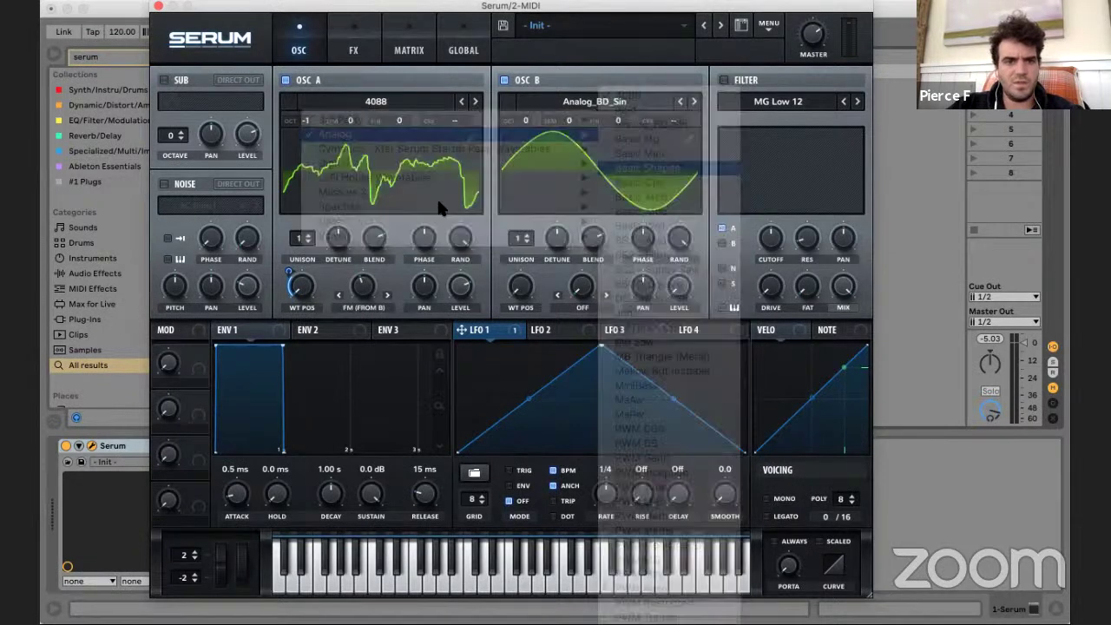
right_click(300, 282)
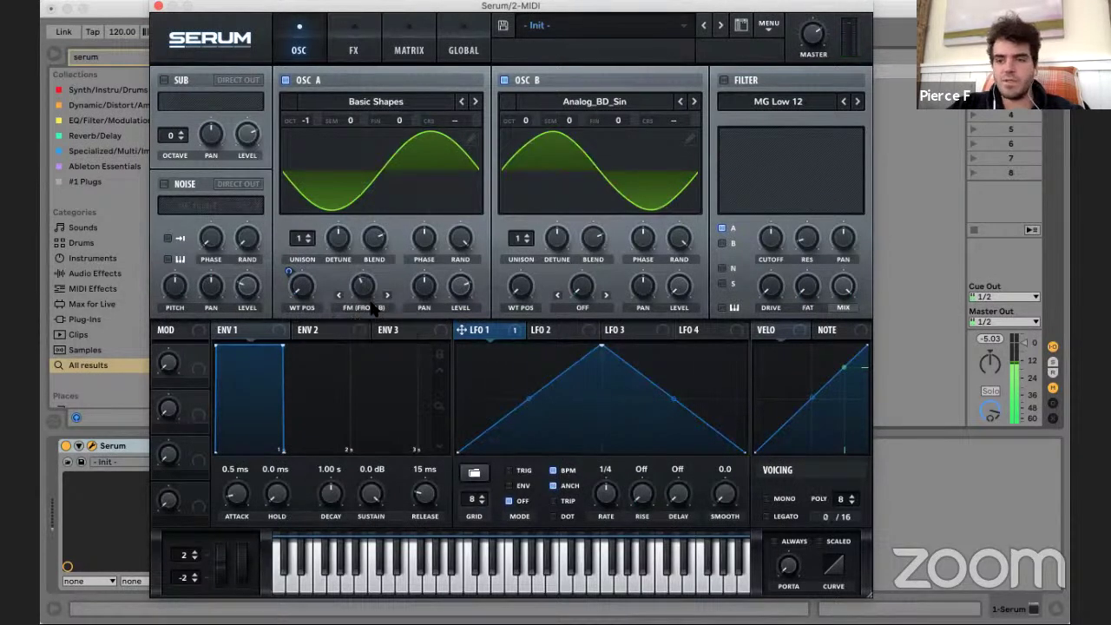
- Switch Osc B to the Acid wavetable and modulate Osc A's FM amount with LFO 1
click(681, 102)
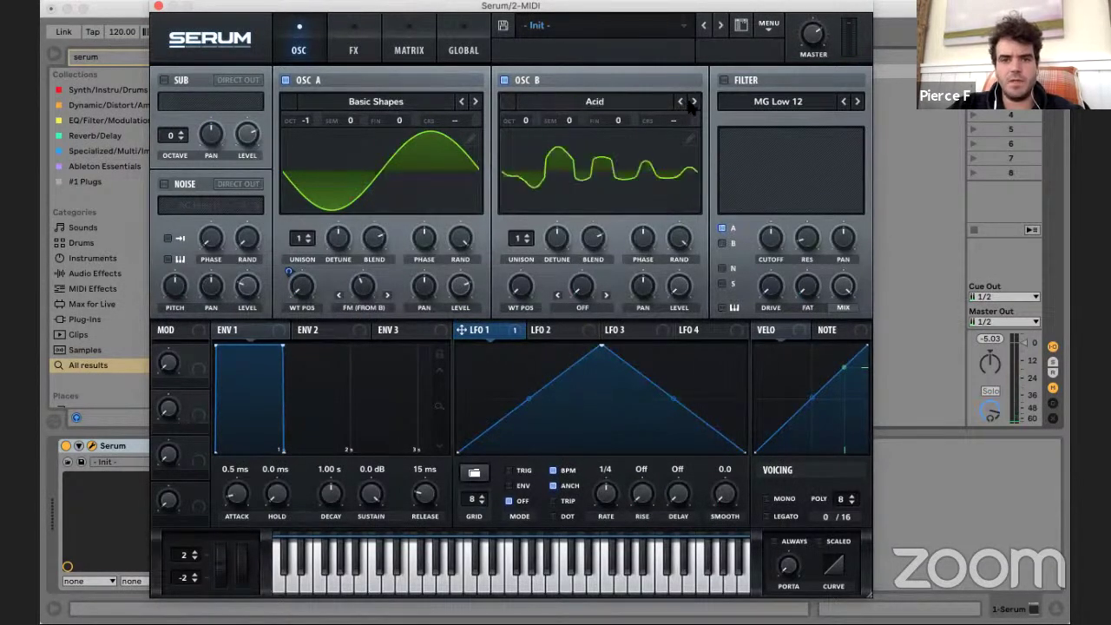
click(694, 102)
click(681, 102)
mouse_move(361, 287)
mouse_down()
mouse_move(369, 271)
mouse_move(354, 307)
mouse_up()
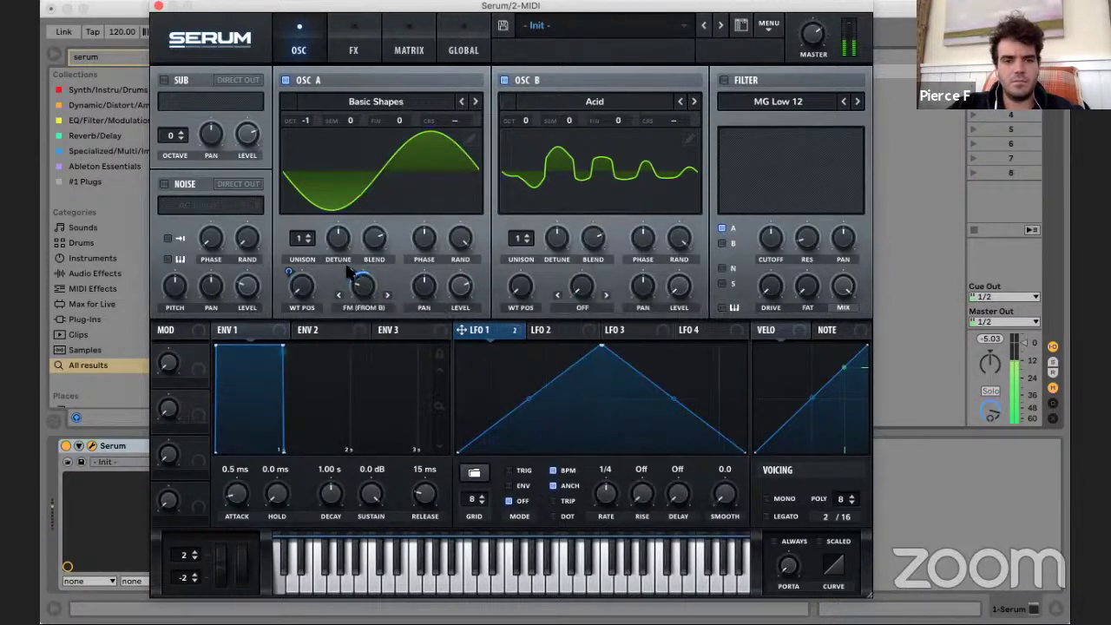
drag(349, 270, 345, 280)
- Advance Osc B through the following Analog wavetables to Basic_Mdc, auditioning each as the FM source
click(693, 102)
click(694, 102)
click(693, 101)
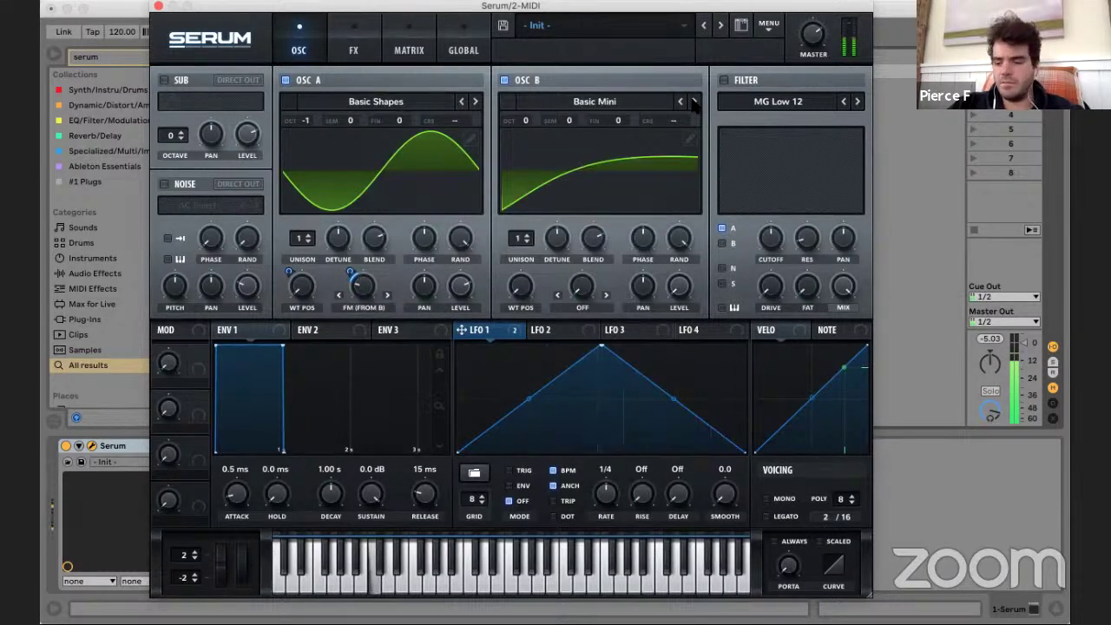
click(694, 101)
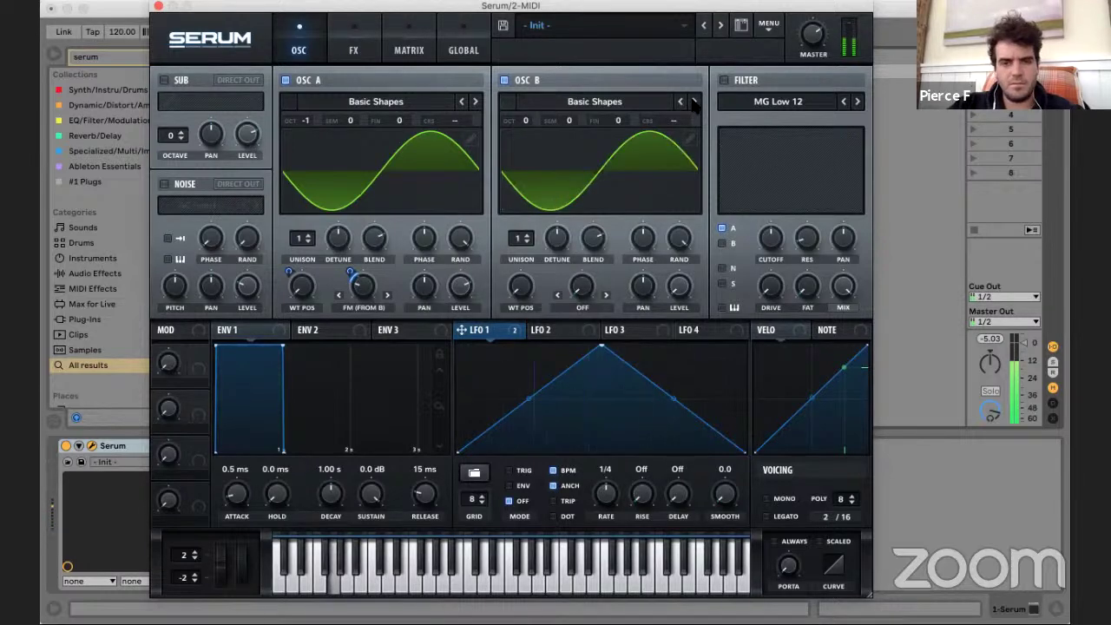
click(694, 101)
click(694, 102)
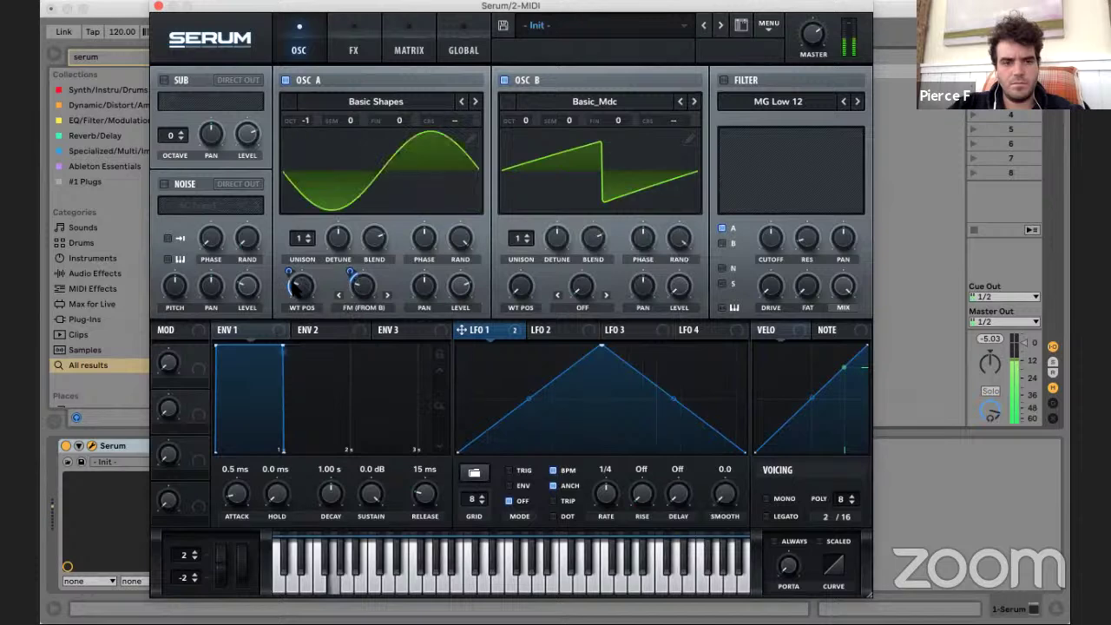
- Remove all modulators from Osc A's wavetable position and set the position to the triangle shape
drag(289, 271, 290, 360)
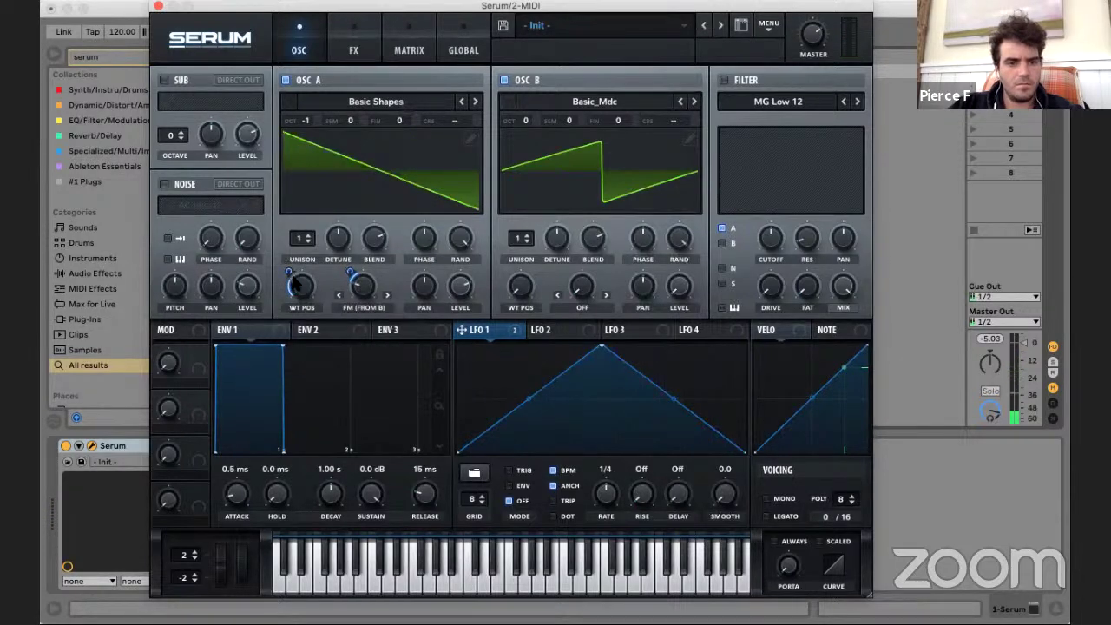
drag(294, 278, 294, 305)
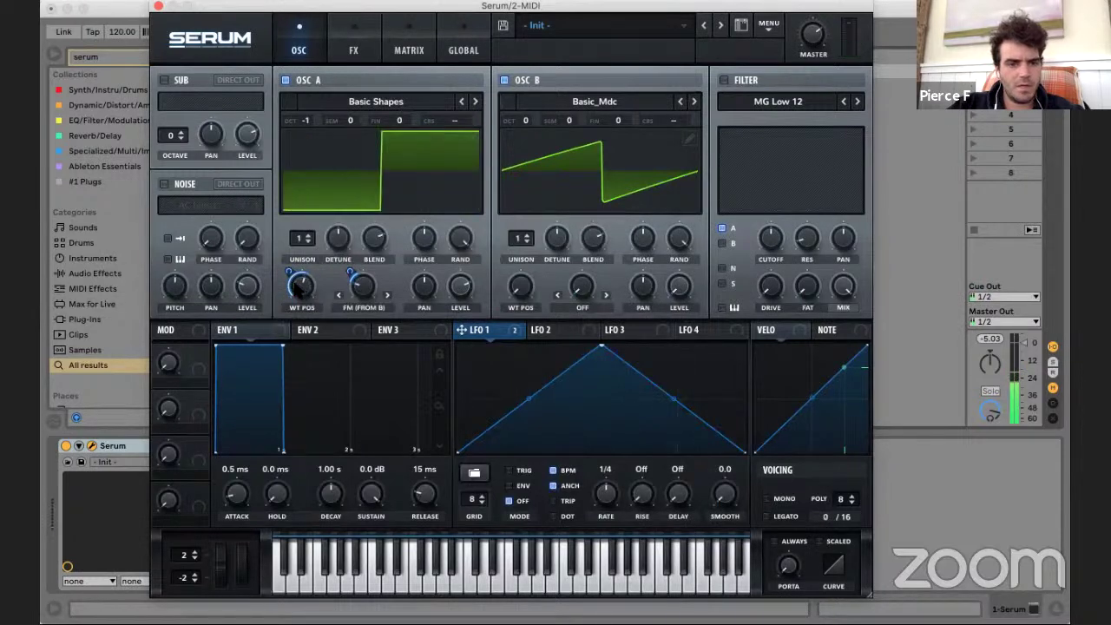
right_click(302, 285)
click(382, 350)
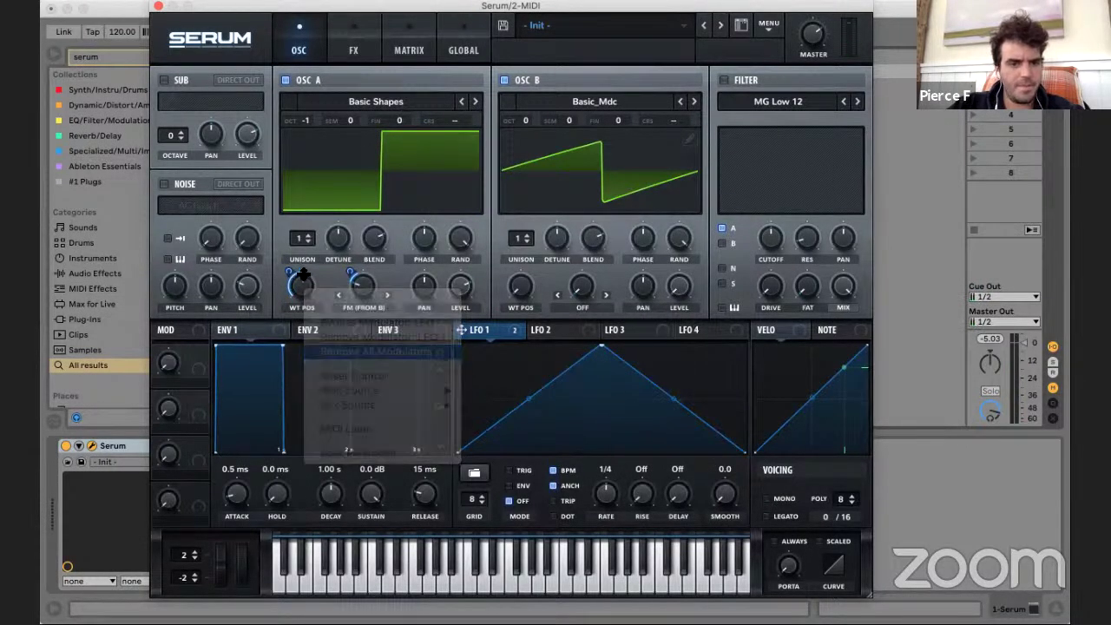
drag(301, 283, 298, 328)
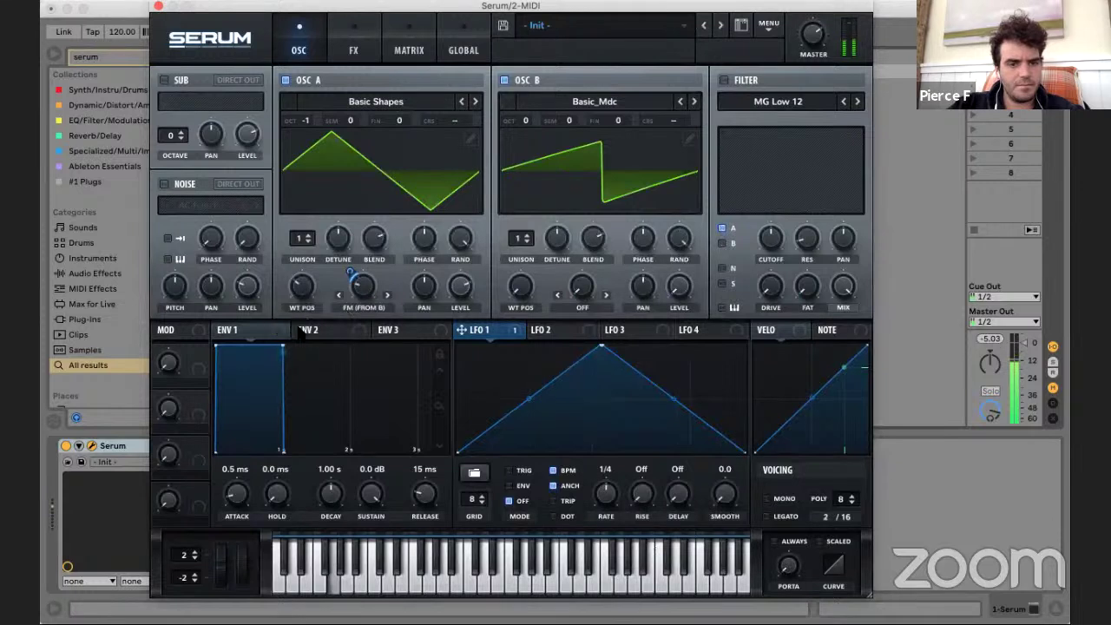
- Switch Osc B to the BS2 - Acid wavetable and set its warp mode to Bend +/-
click(694, 101)
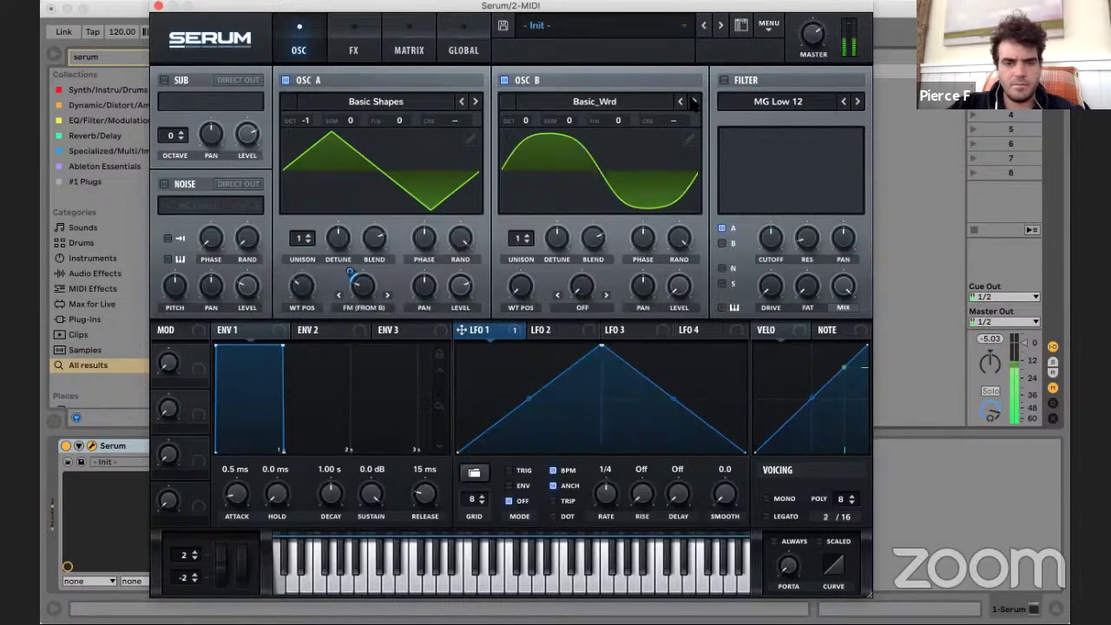
click(693, 102)
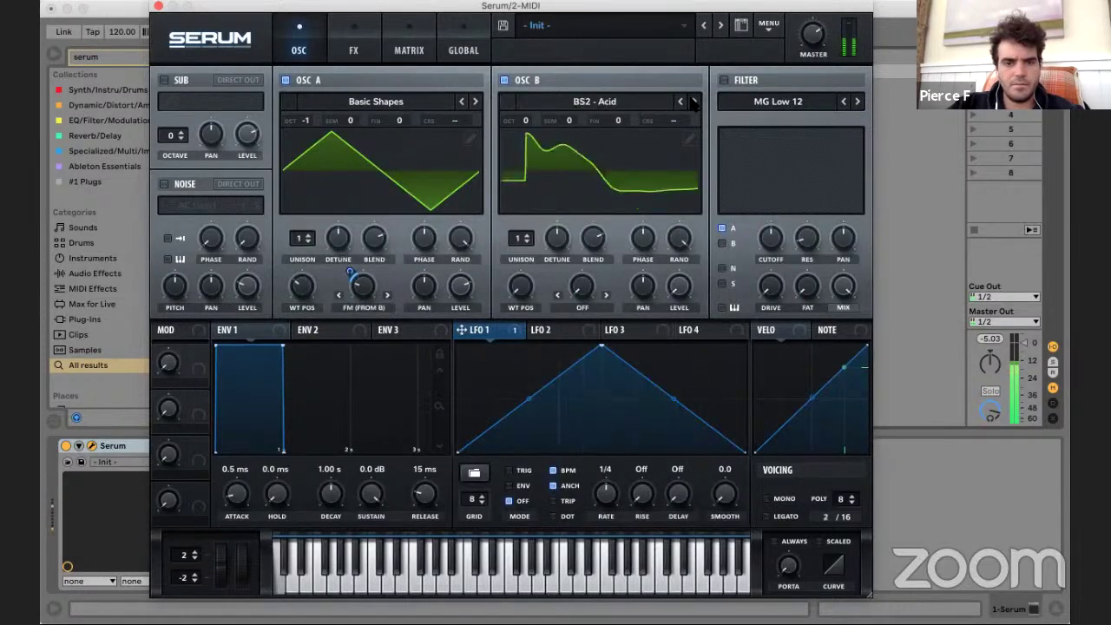
click(374, 309)
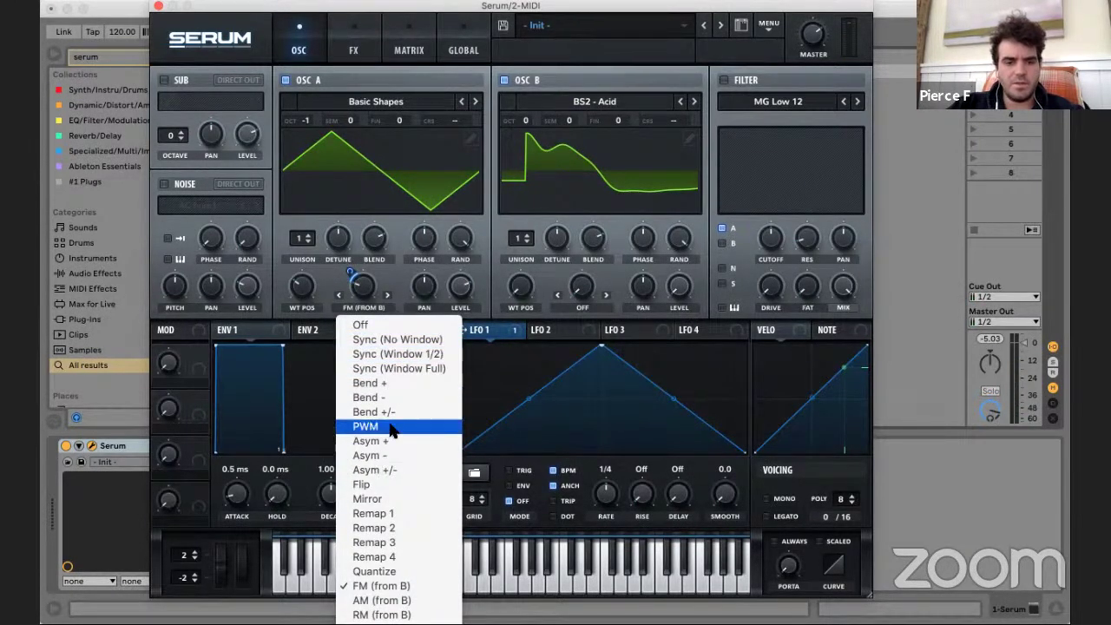
click(564, 297)
click(564, 300)
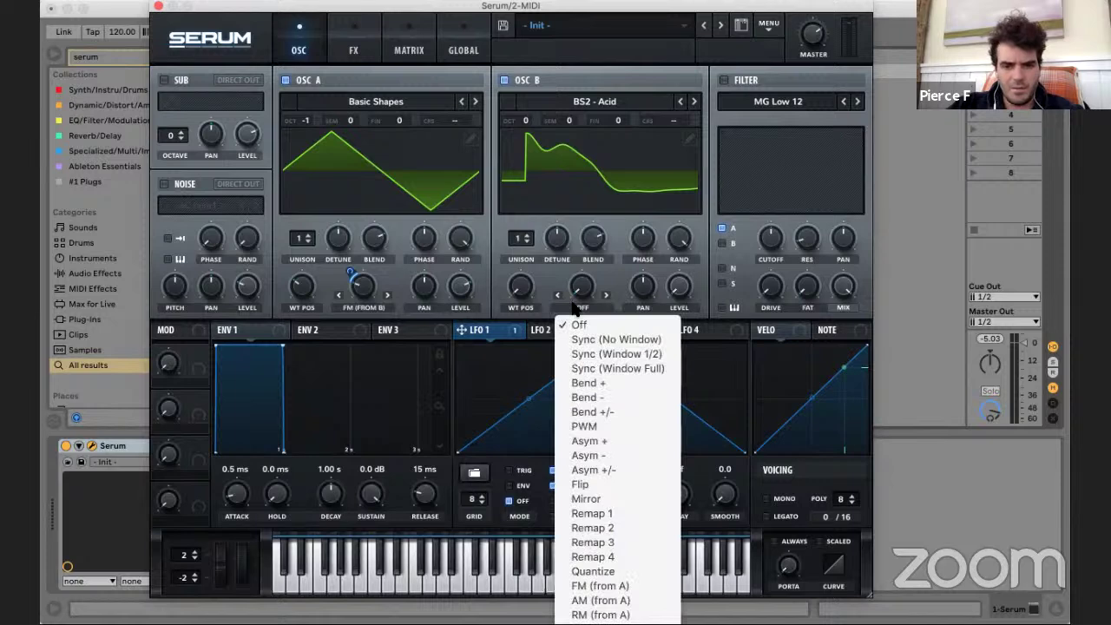
click(630, 413)
- Modulate Osc B's bend amount with LFO 1 and adjust the LFO 1 depth on Osc A's FM amount
drag(583, 286, 621, 191)
drag(489, 329, 585, 291)
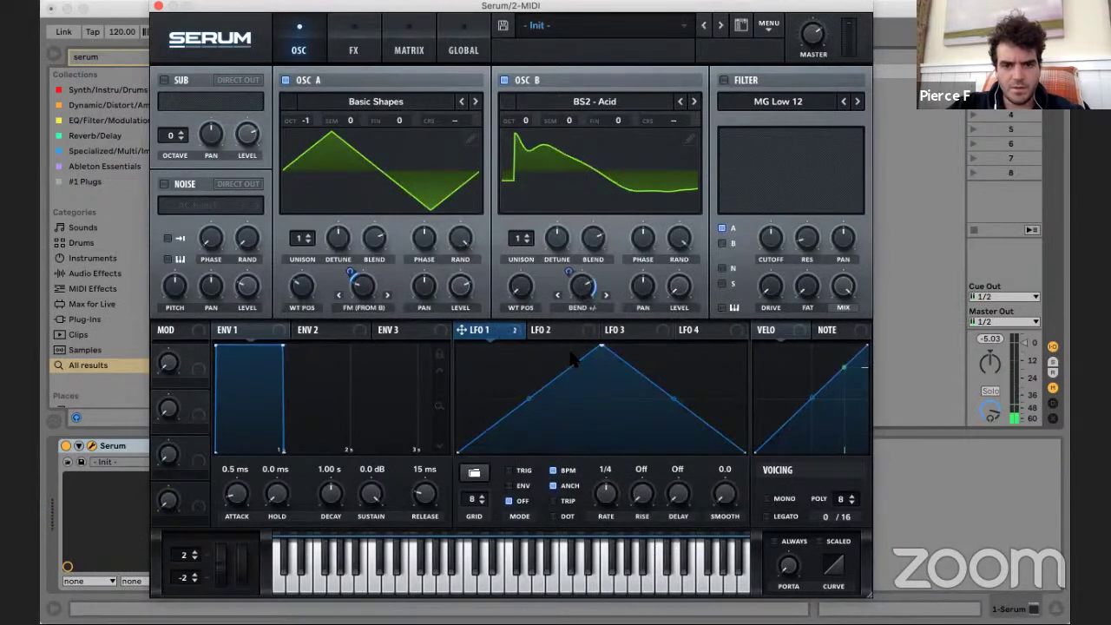
drag(571, 360, 573, 286)
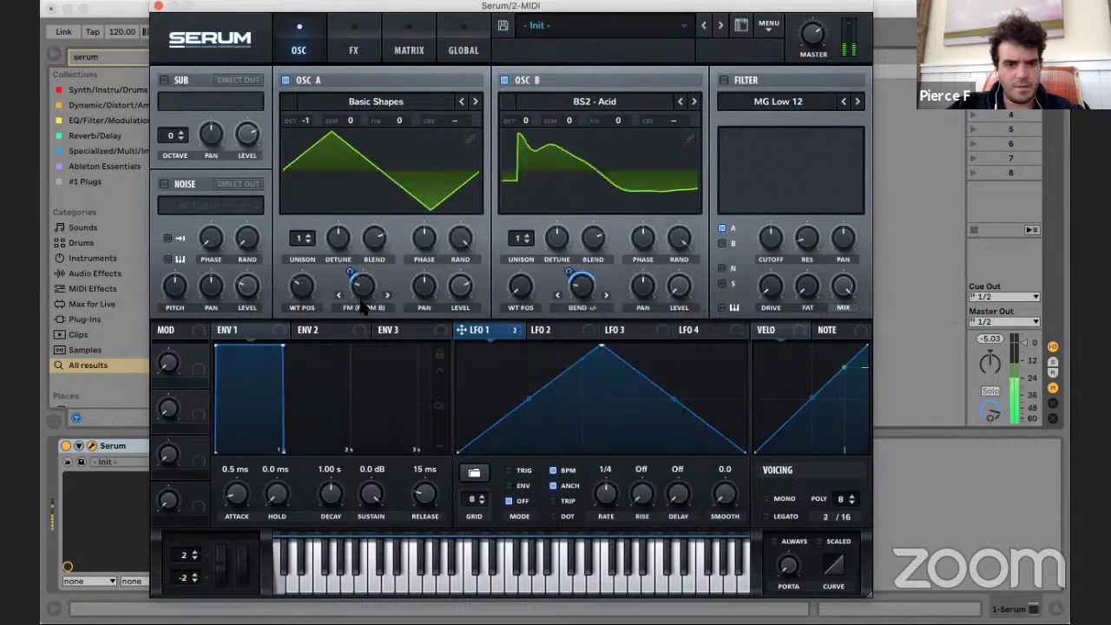
drag(351, 271, 350, 254)
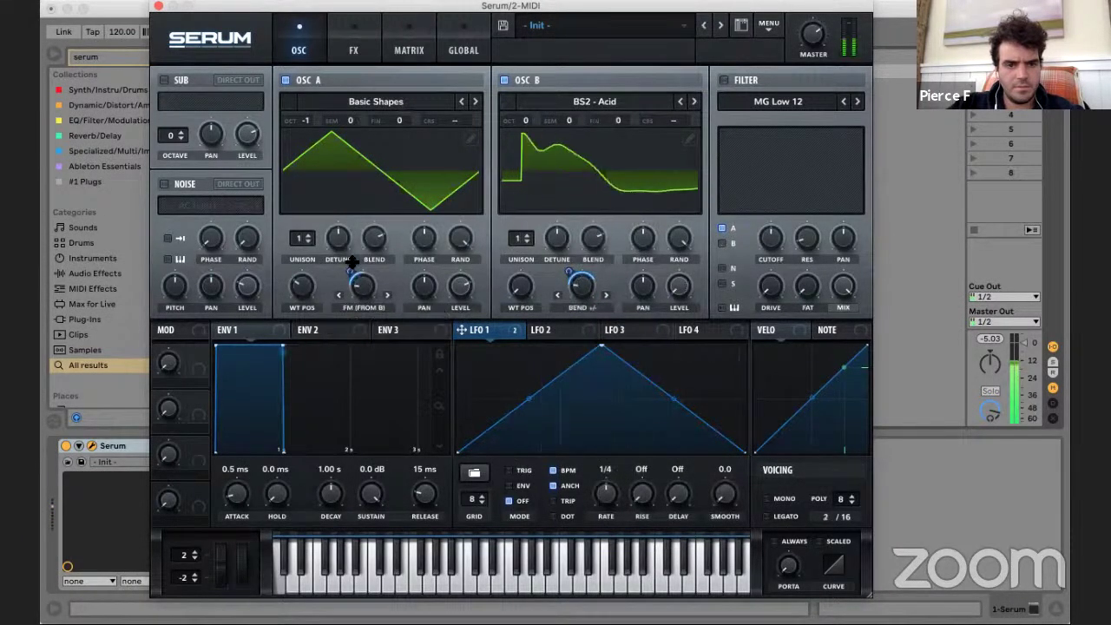
- Switch Osc B to BS2 - Filthy, remove all modulators from its bend amount, and modulate it with LFO 2 at a 1/2 rate
click(694, 102)
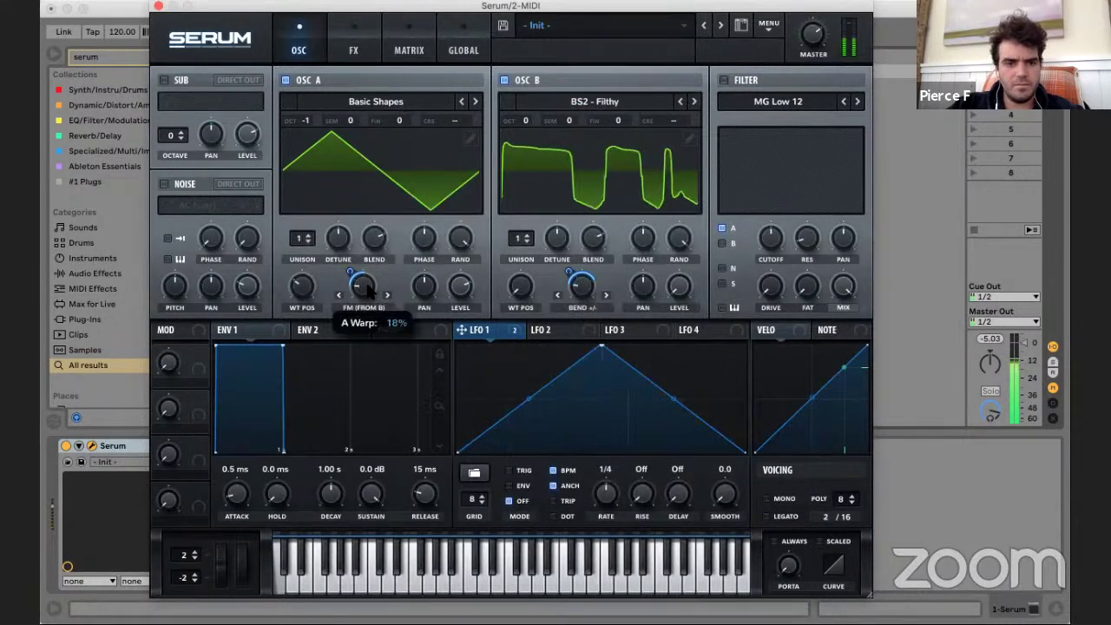
click(573, 335)
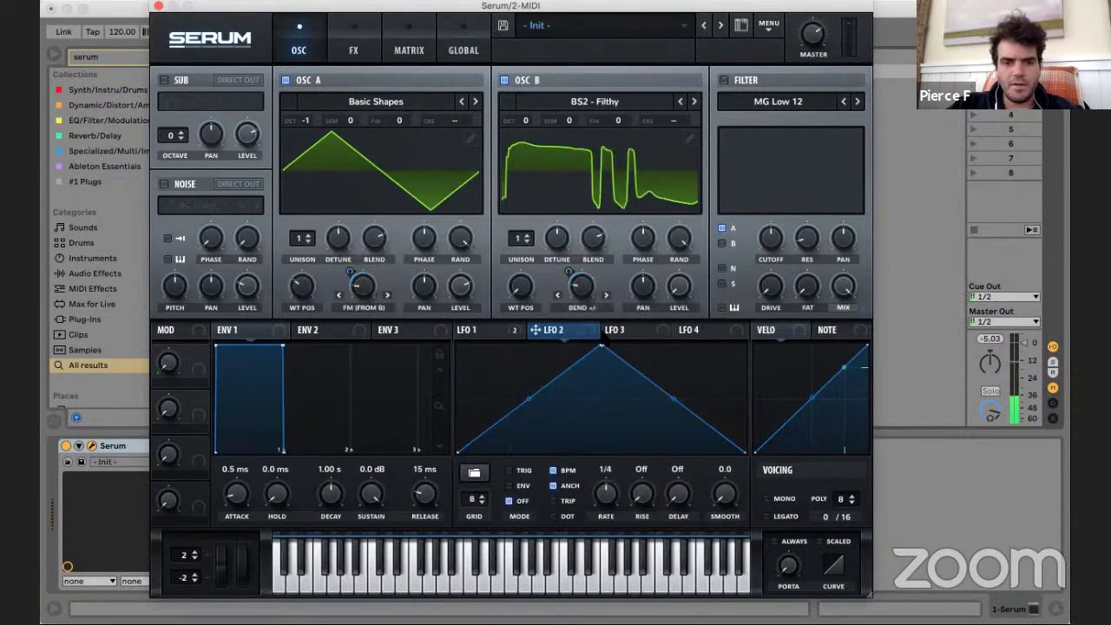
click(495, 331)
right_click(581, 287)
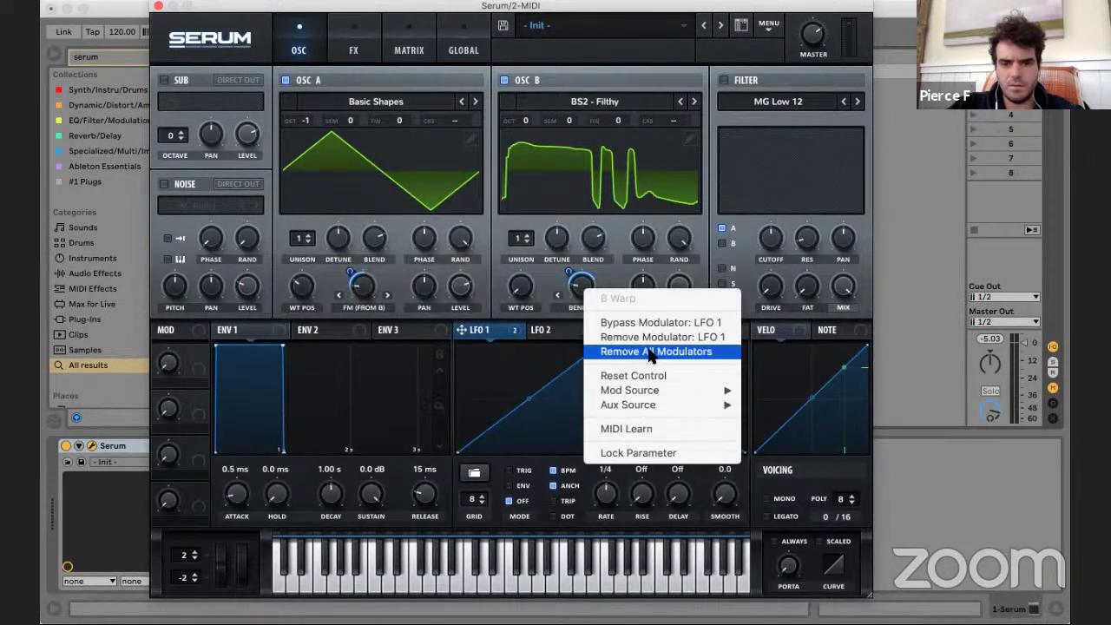
click(650, 352)
click(556, 329)
drag(564, 332, 580, 287)
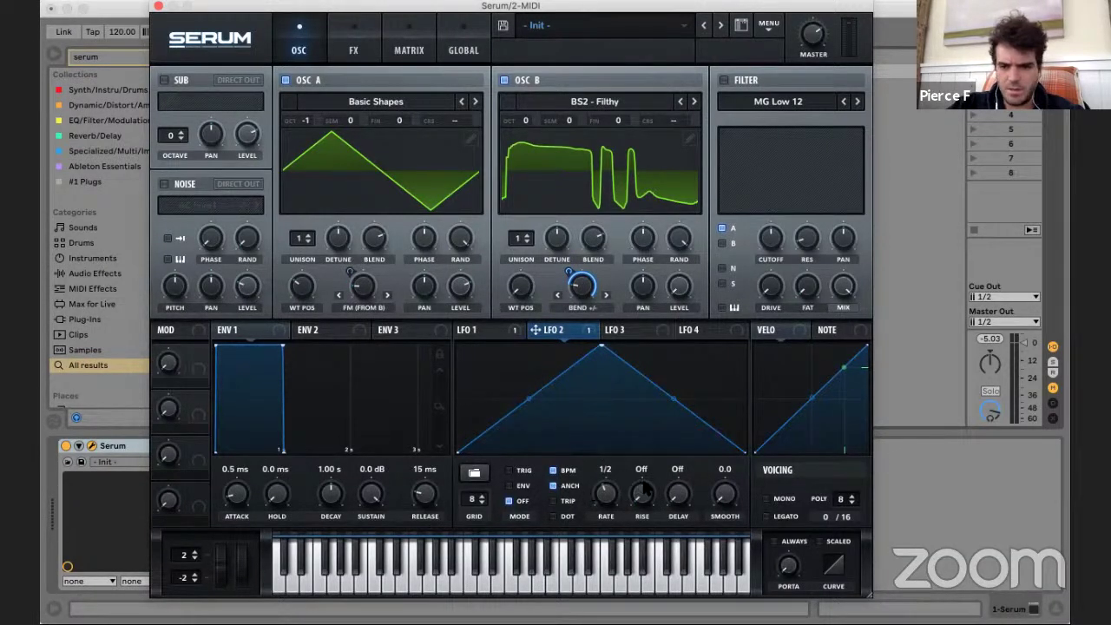
- Try a rise time on LFO 2 and return it to Off, set smooth to 44.3, and invert the triangle into a V shape
drag(661, 497, 662, 484)
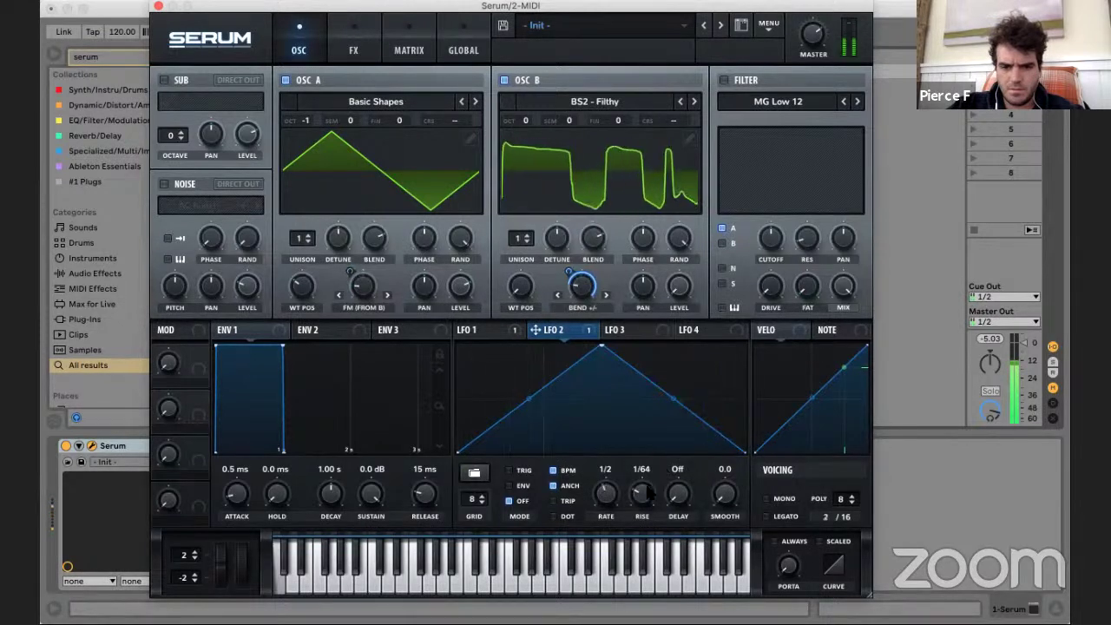
drag(644, 495, 643, 504)
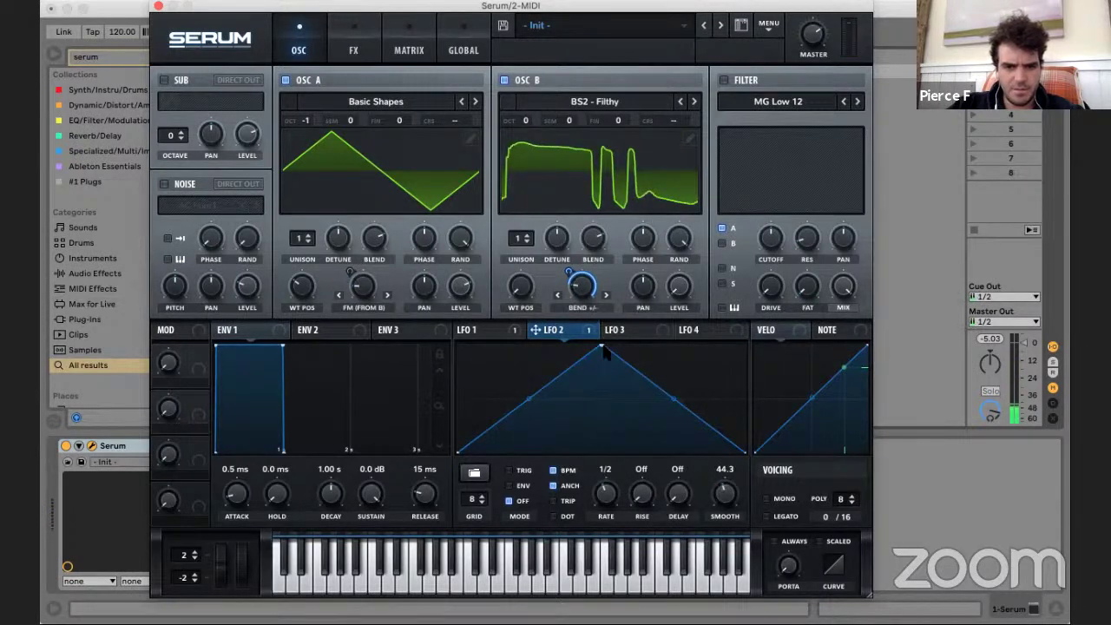
drag(605, 349, 562, 458)
drag(456, 450, 485, 299)
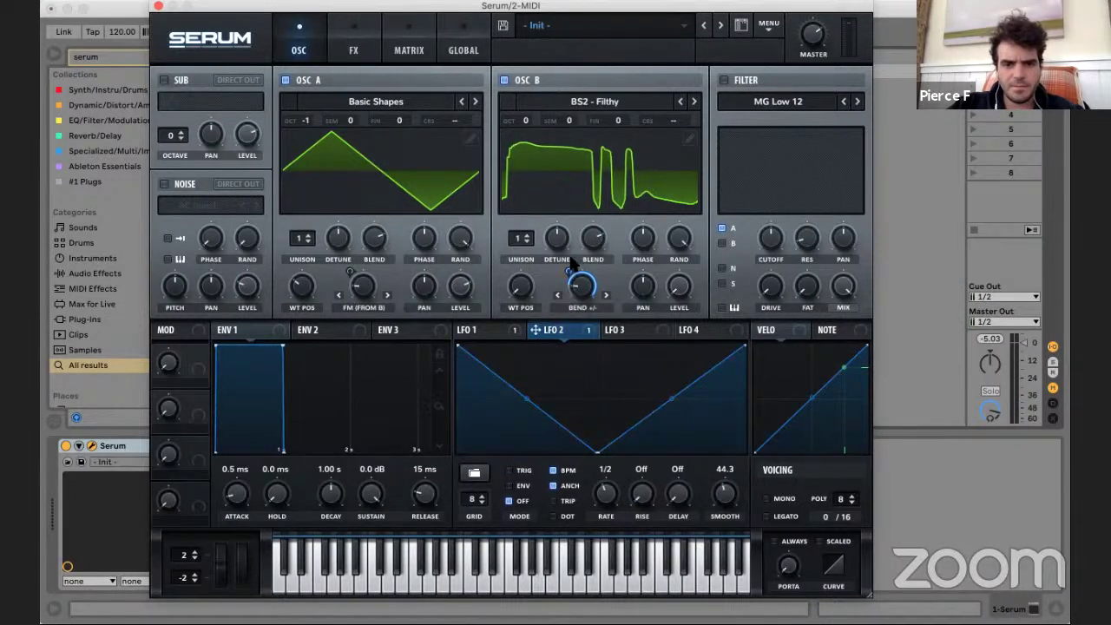
- Adjust the LFO depths on Osc B's warp and Osc A's FM, using BS2 - Subby Saw with PWM warp on Osc B
drag(568, 264, 580, 286)
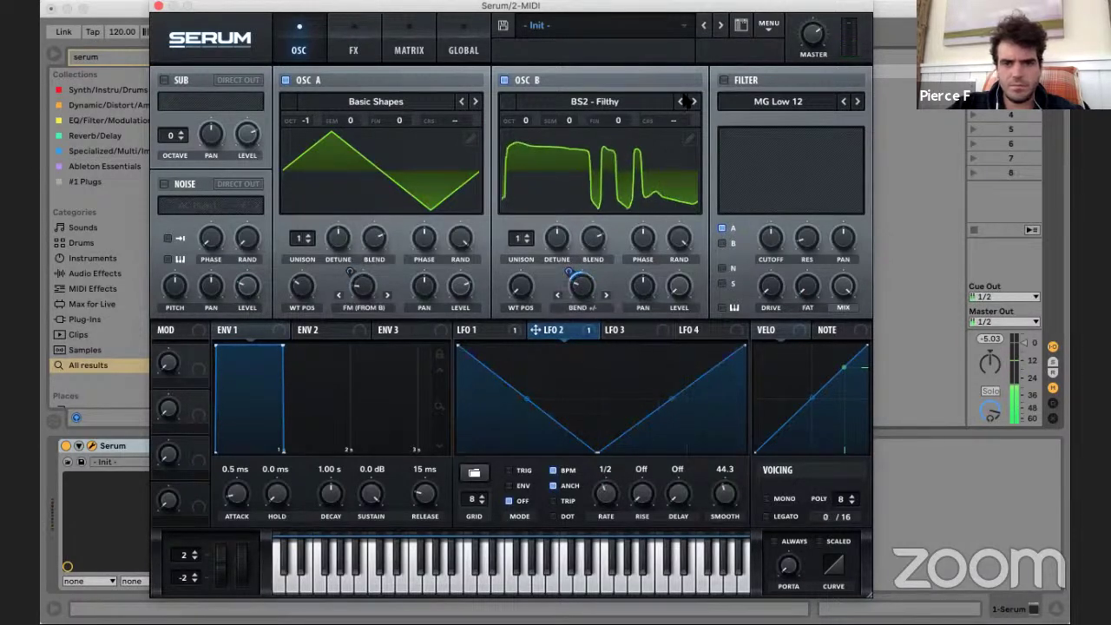
mouse_move(355, 280)
mouse_down()
mouse_move(358, 291)
mouse_move(367, 285)
mouse_up()
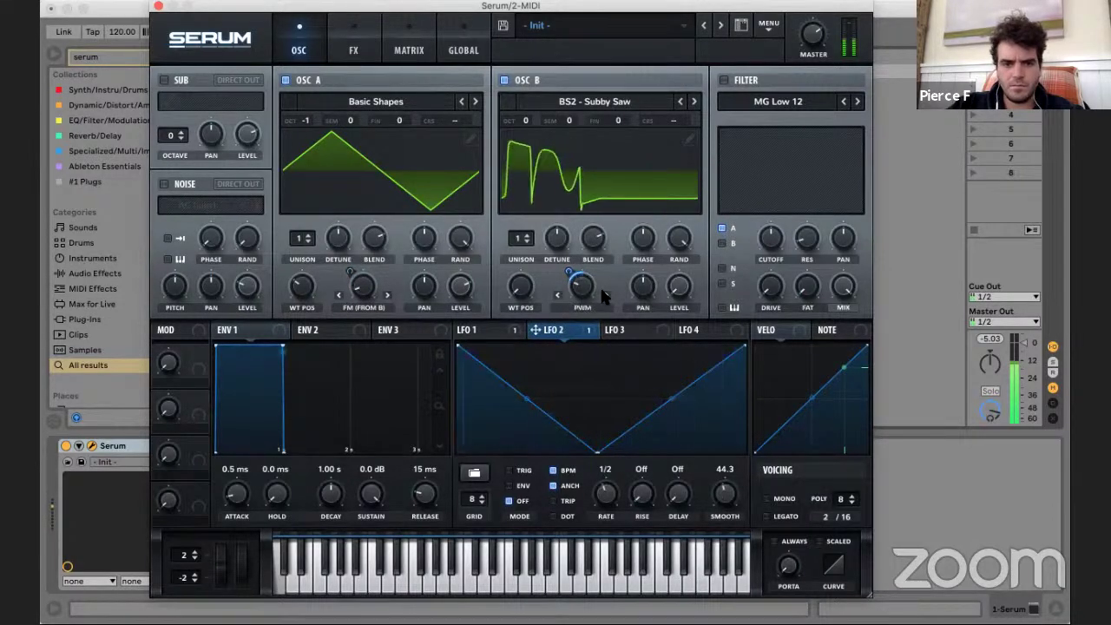
drag(571, 273, 578, 280)
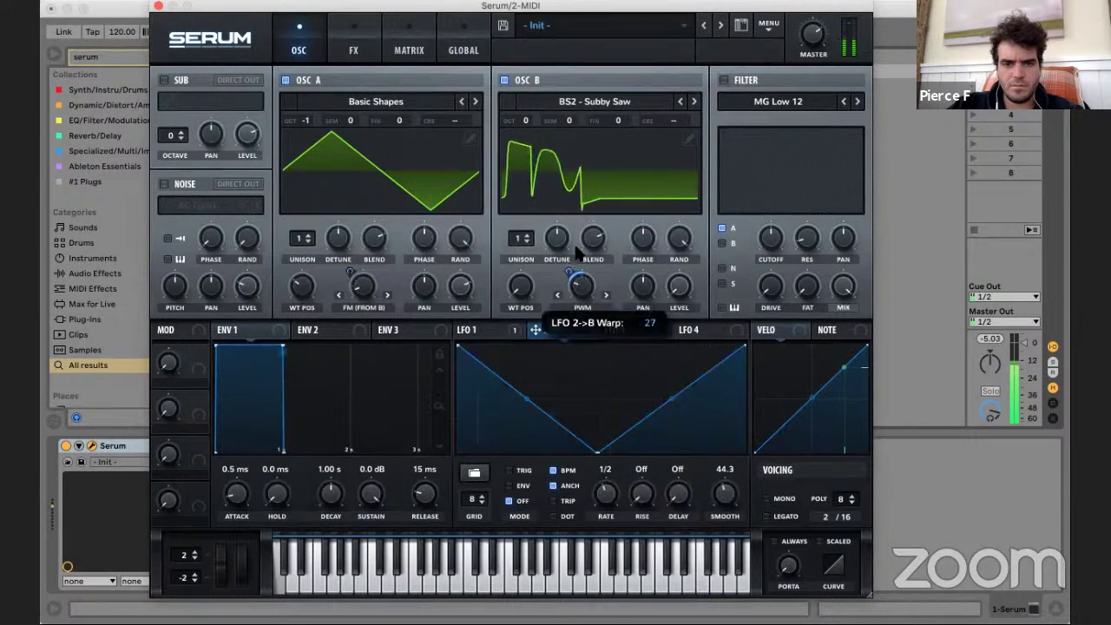
- Advance Osc B through DS Saw and Tri and Jno to the MB Saw wavetable, auditioning each as the FM source
click(693, 102)
click(693, 102)
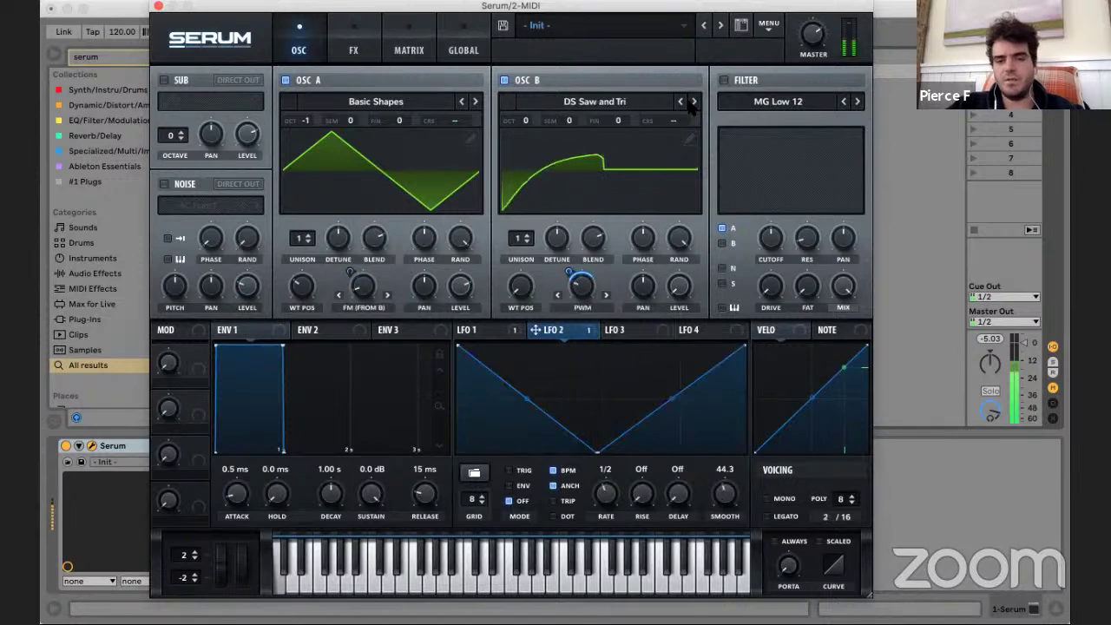
click(693, 102)
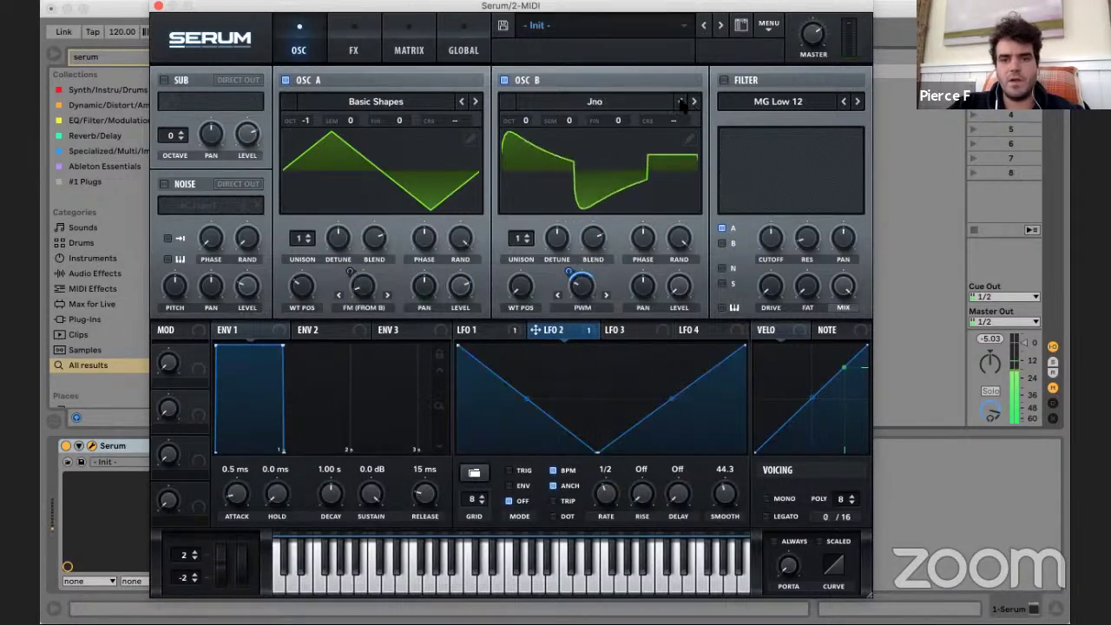
click(694, 102)
click(694, 102)
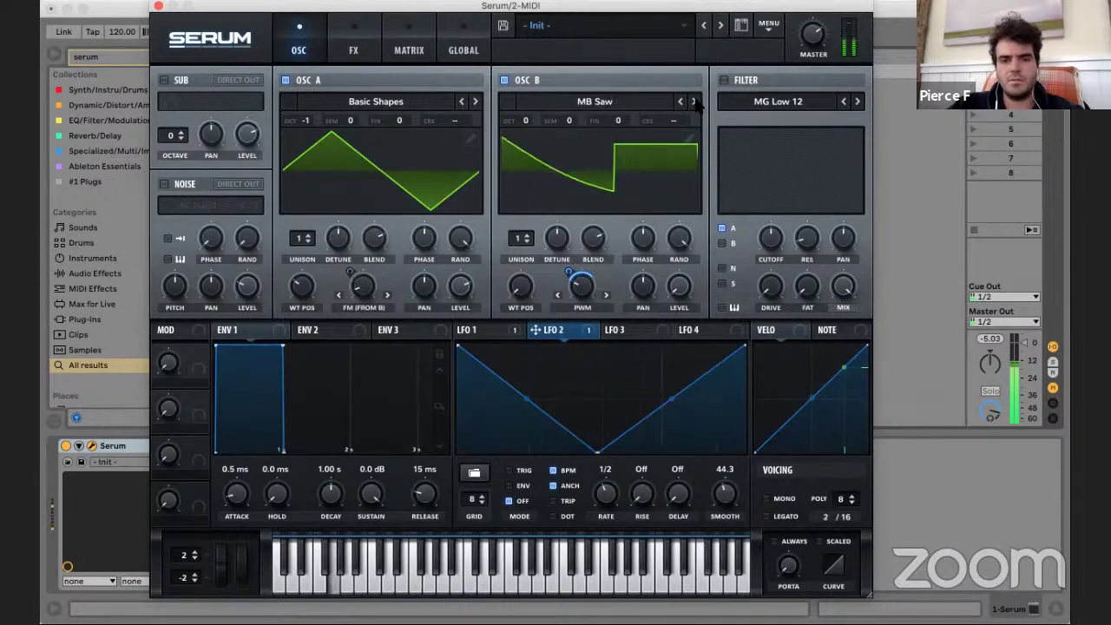
- Enable the MG Low 12 filter on Osc A and modulate its cutoff with LFO 2
click(721, 80)
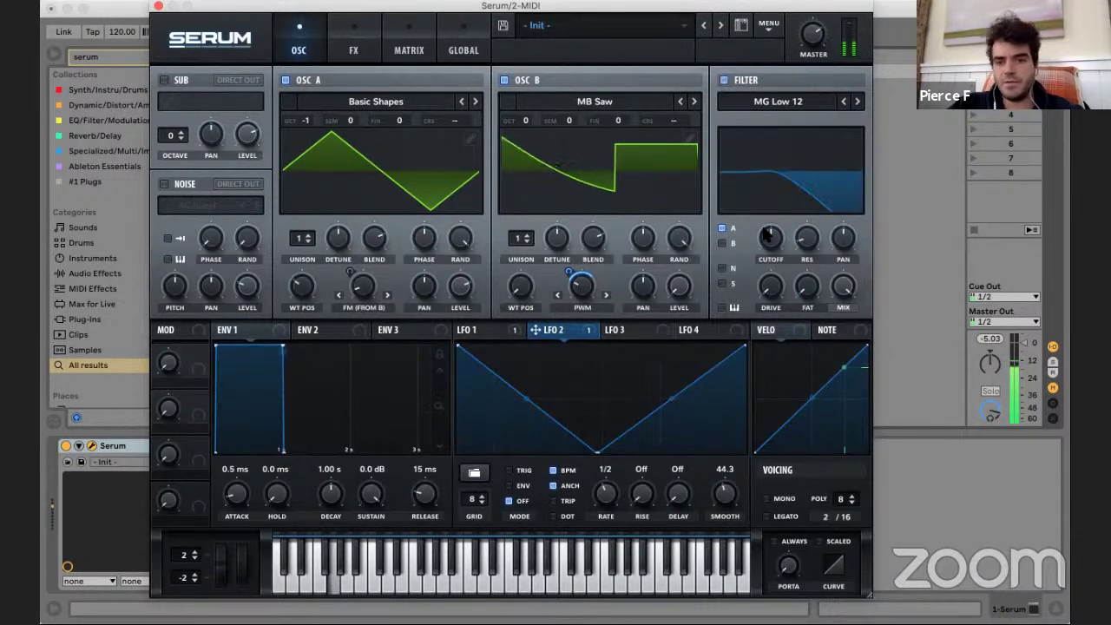
drag(746, 265, 765, 218)
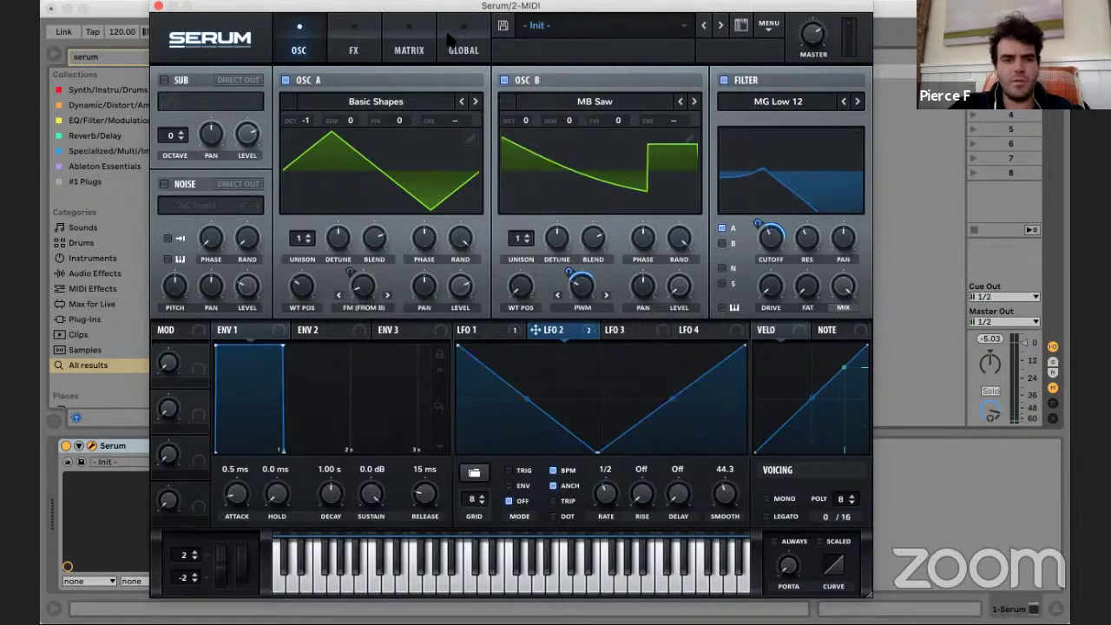
- Enable the Hyper/Dimension and Distortion effects, adjust the distortion drive, and set the distortion type to Asym
click(356, 35)
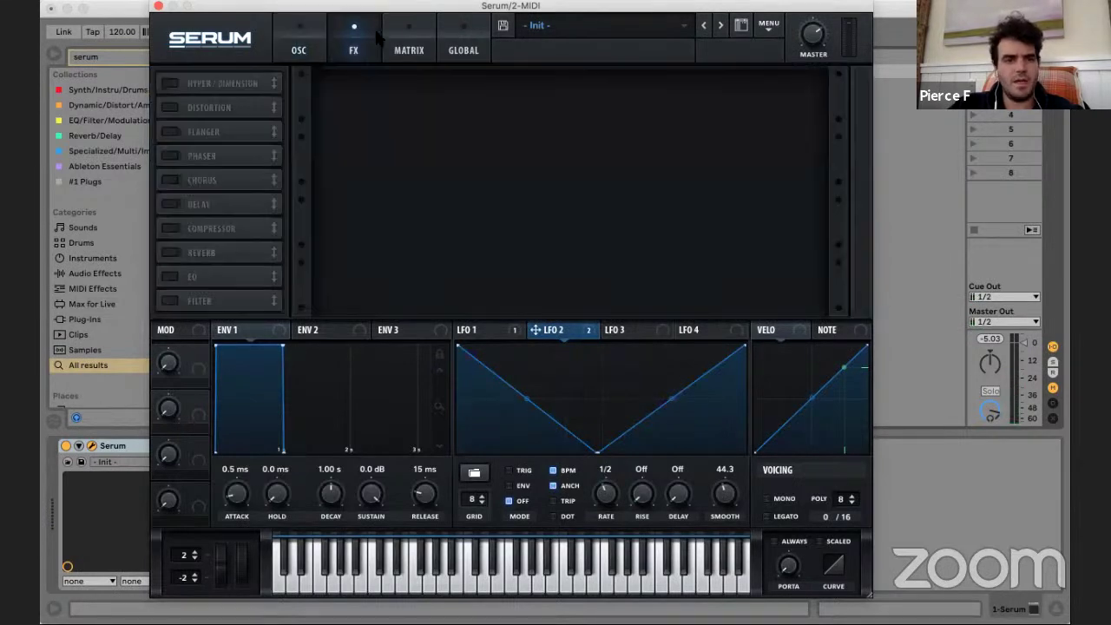
click(170, 83)
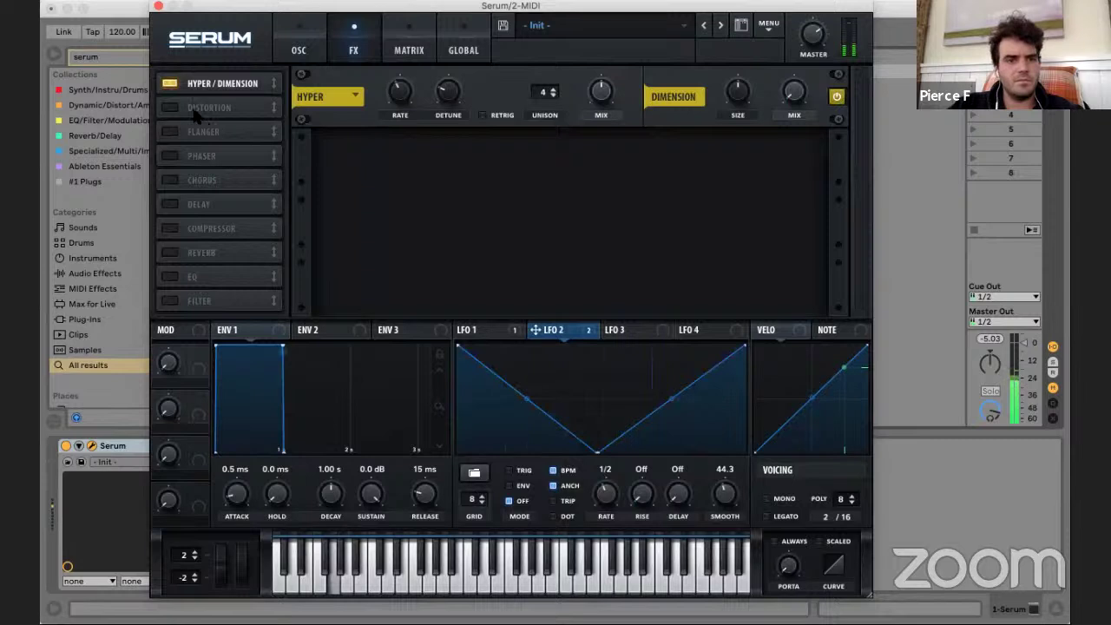
click(171, 107)
mouse_move(690, 167)
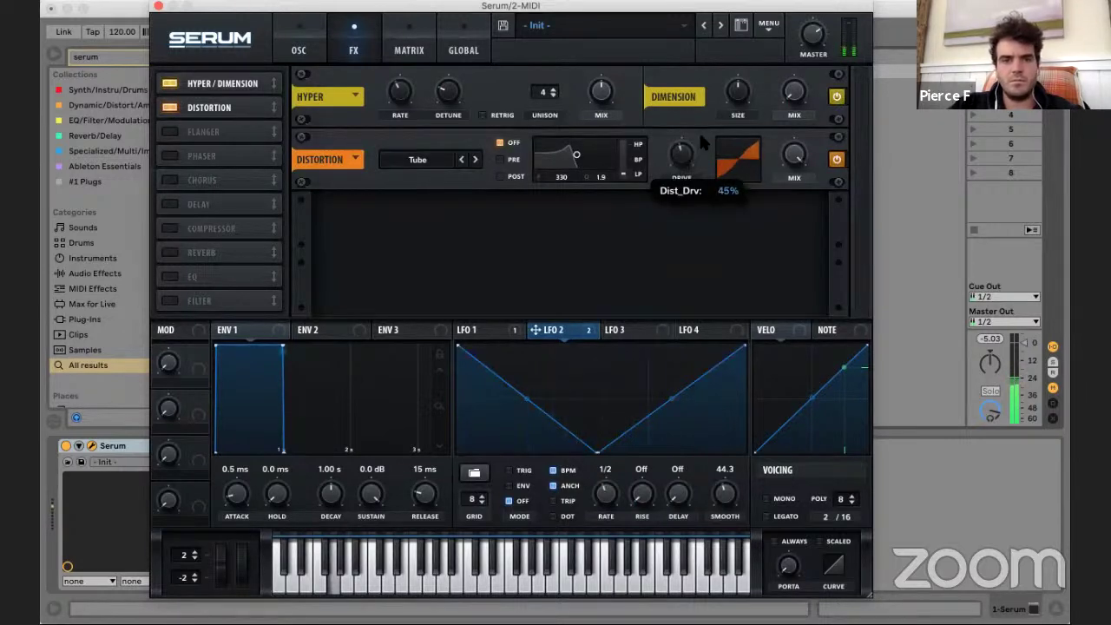
click(430, 160)
click(443, 377)
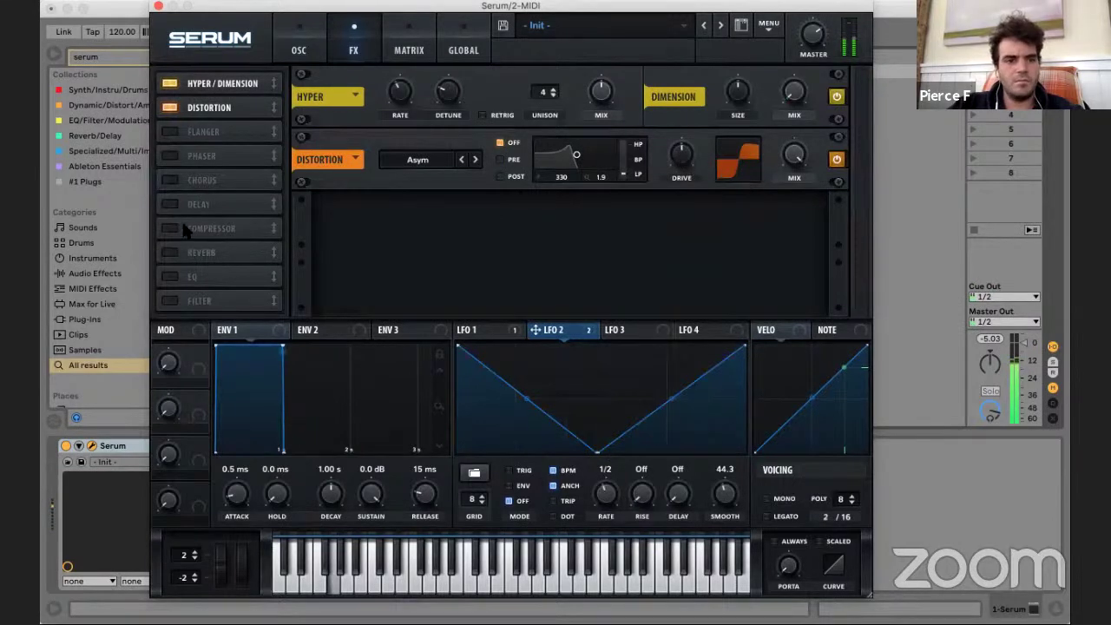
- Add Reverb and a Compressor placed after it, then enable multiband compression and adjust the compressor mix
click(169, 253)
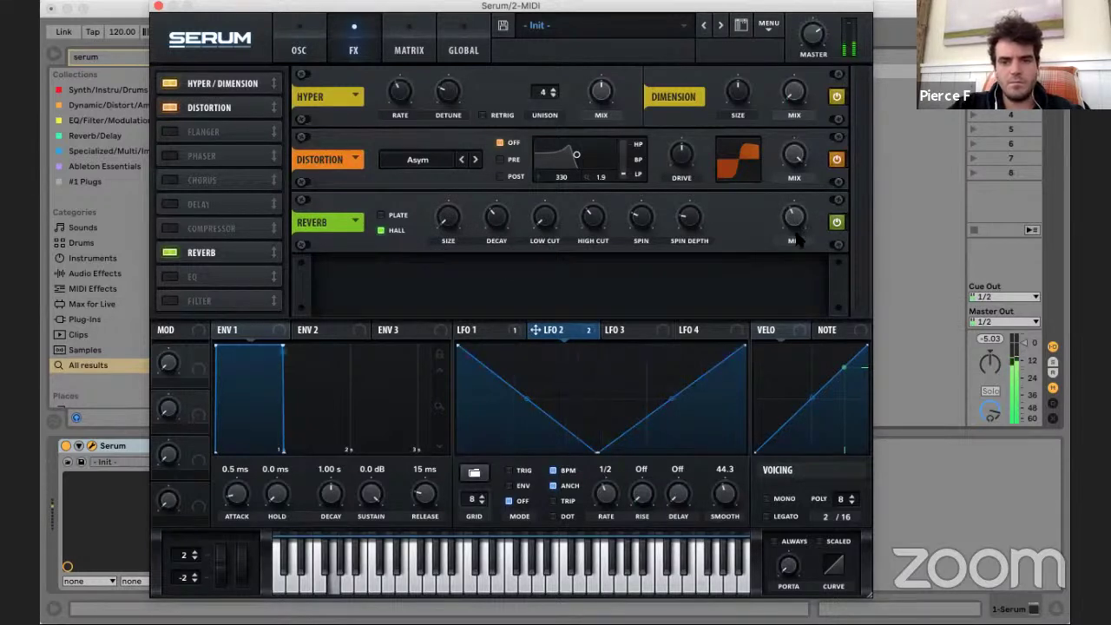
click(169, 228)
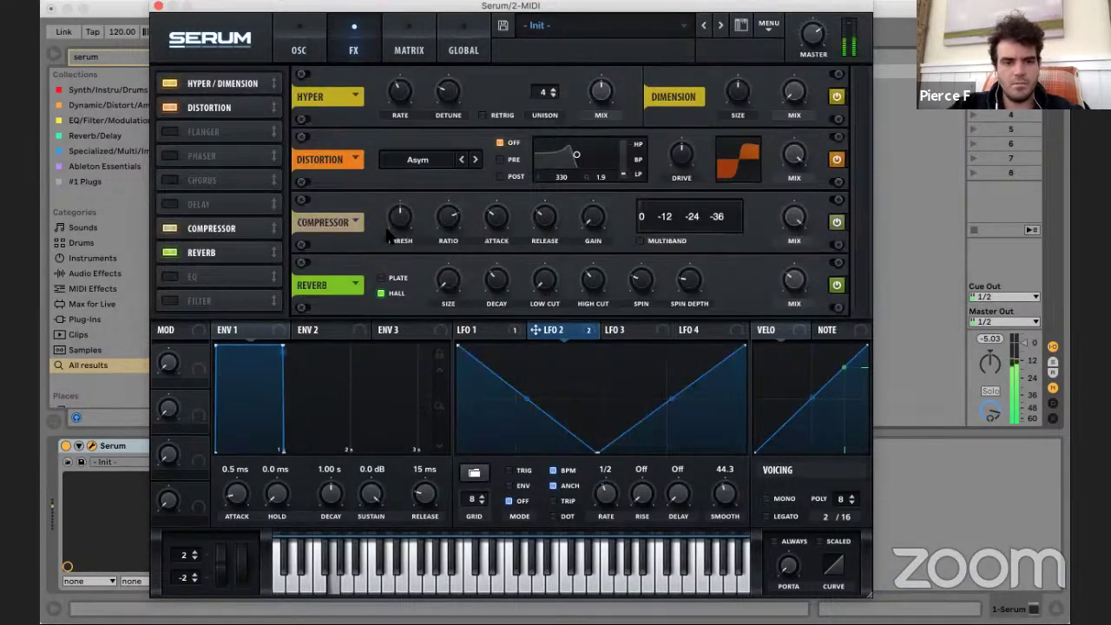
drag(267, 227, 269, 256)
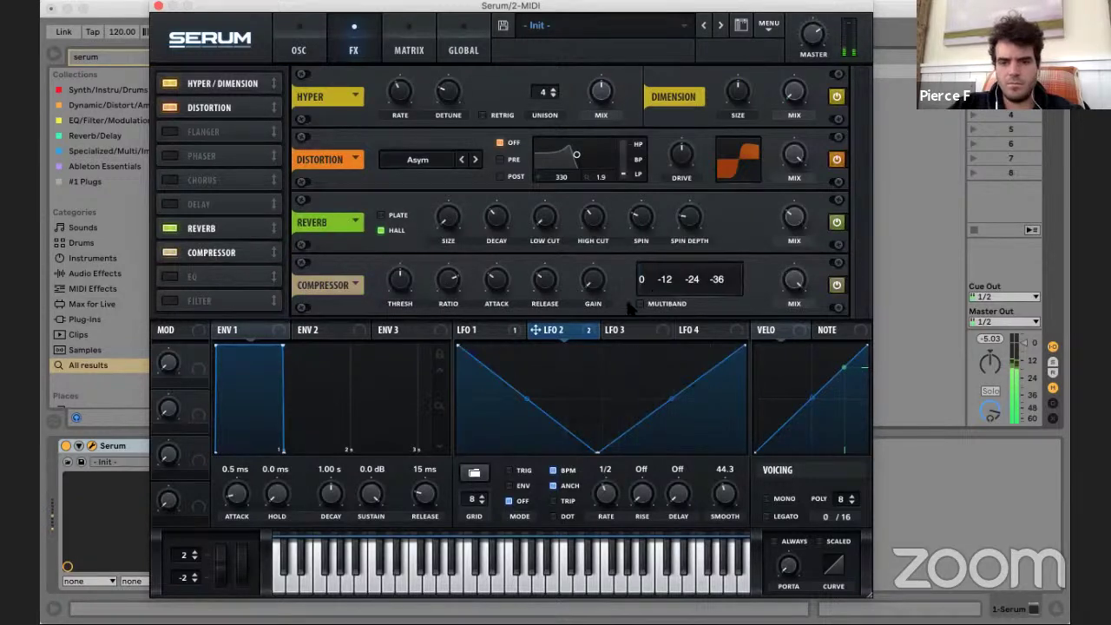
click(640, 303)
drag(795, 279, 799, 252)
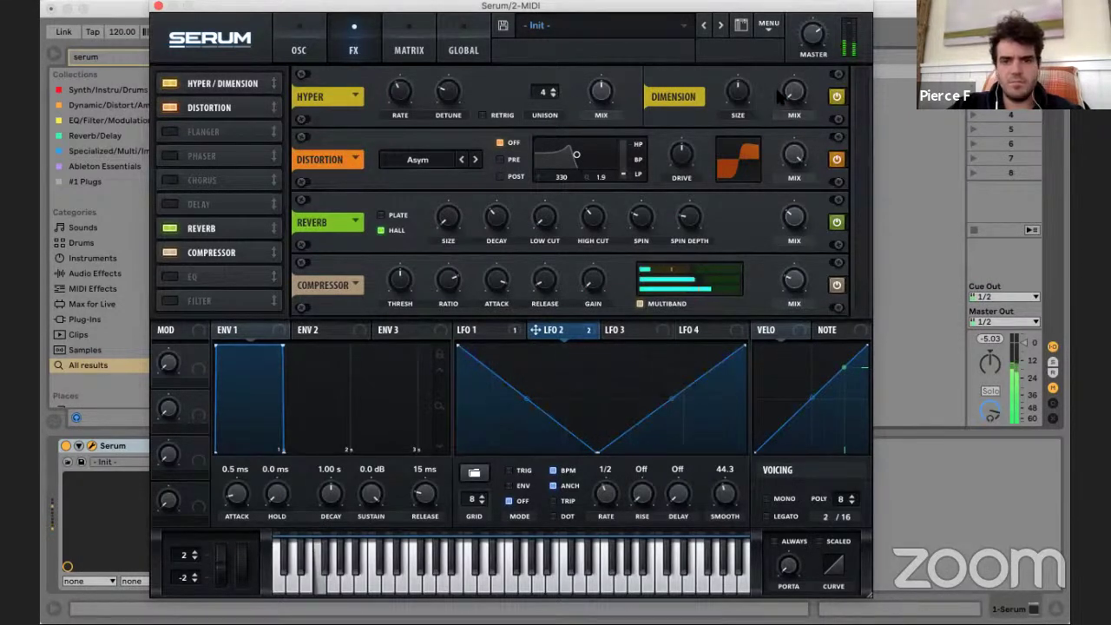
- Bypass the reverb and set the distortion filter to Post at about 4916 Hz with a Q of about 2.1
click(834, 222)
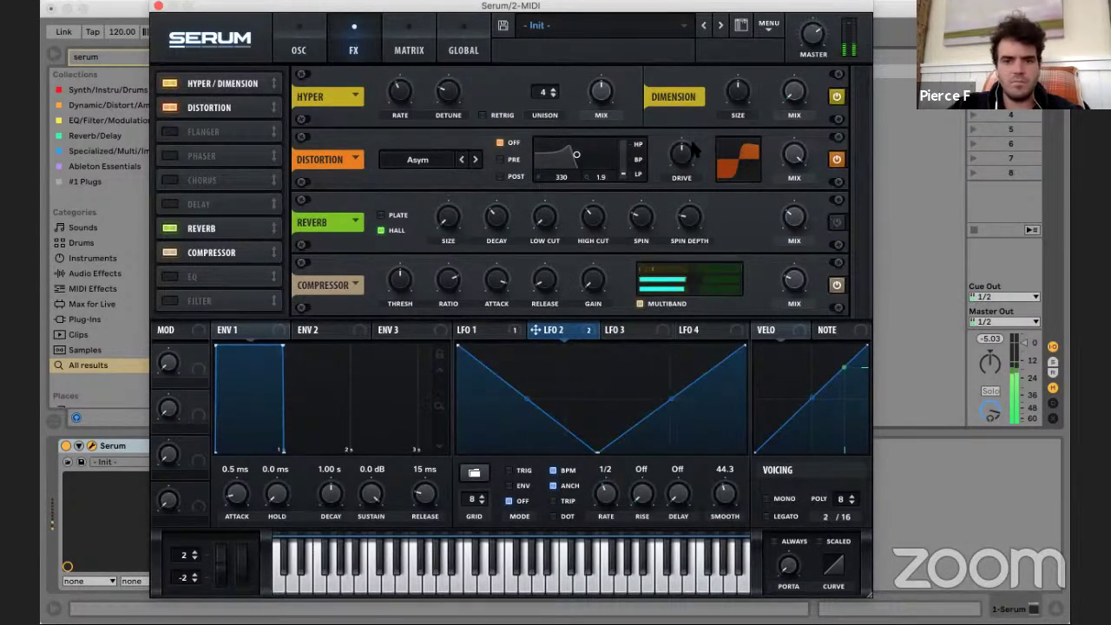
click(500, 160)
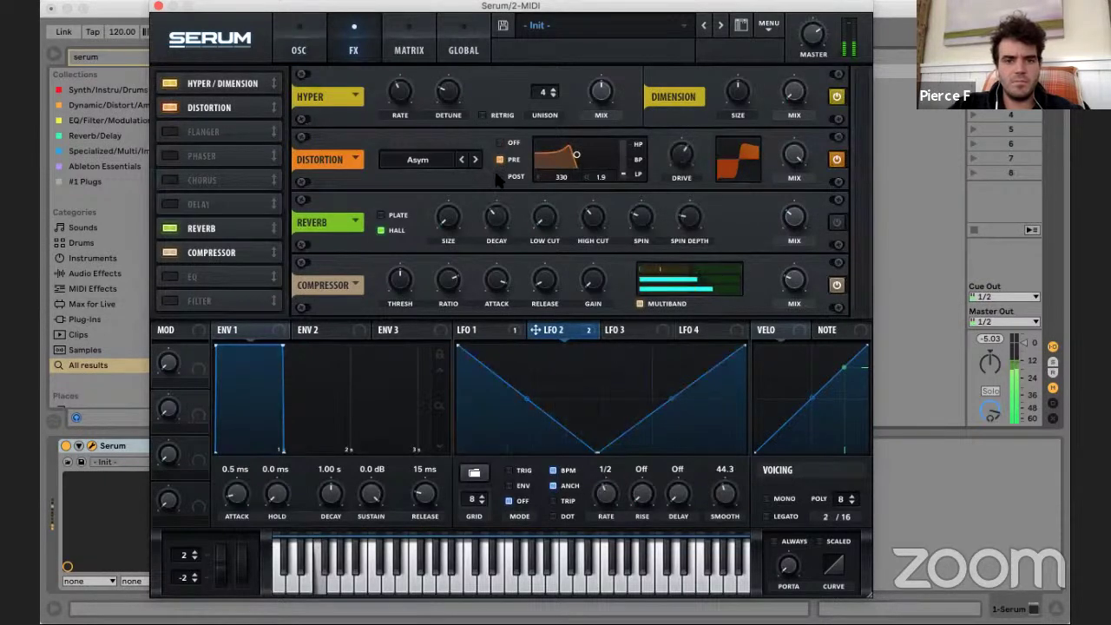
click(501, 177)
drag(577, 155, 605, 158)
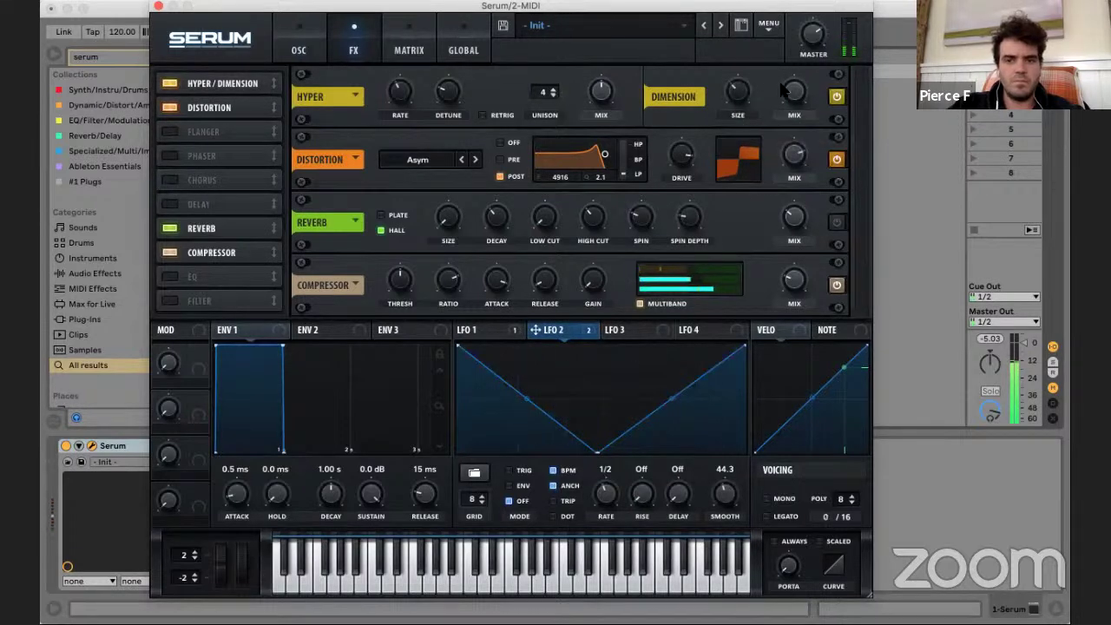
- Change the oscillator filter type to Reverb, lower its cutoff, and play notes to audition the modulated sound
click(299, 48)
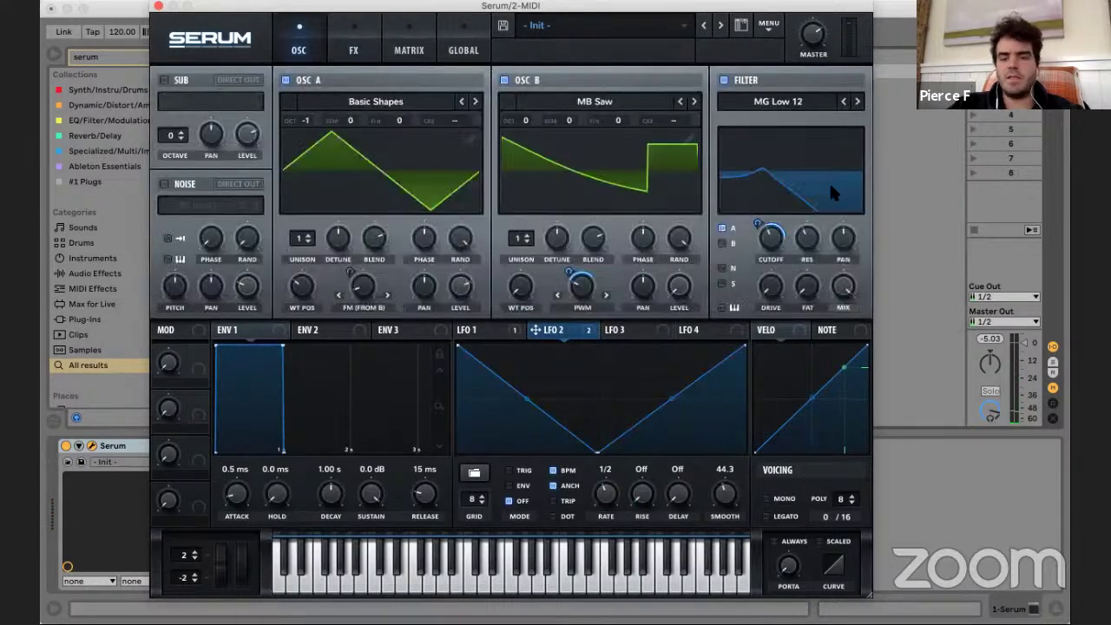
click(764, 100)
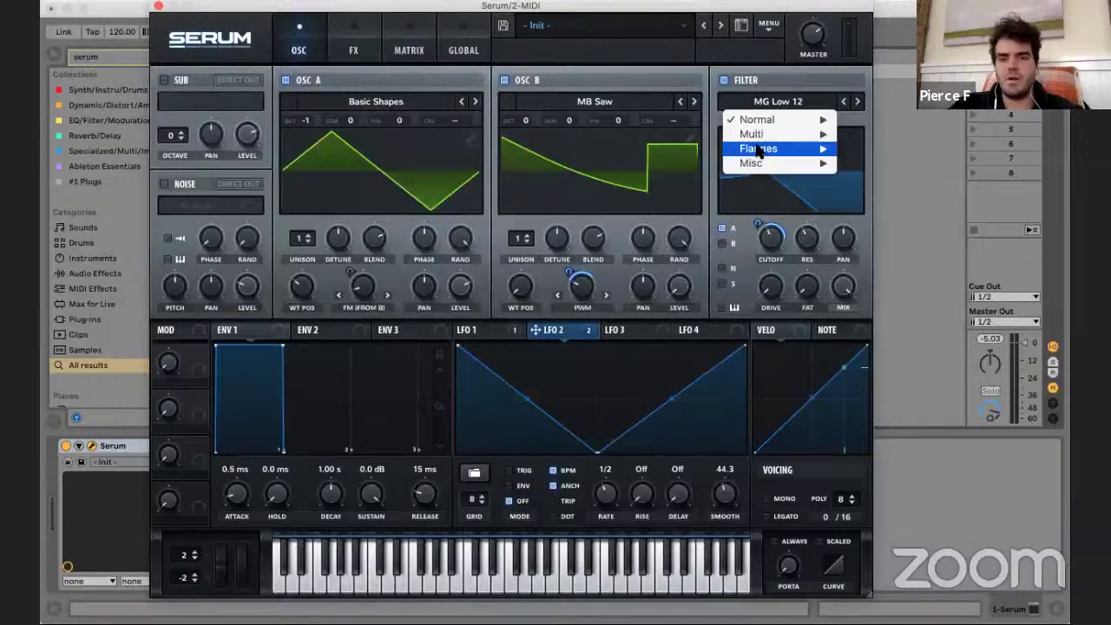
mouse_move(755, 164)
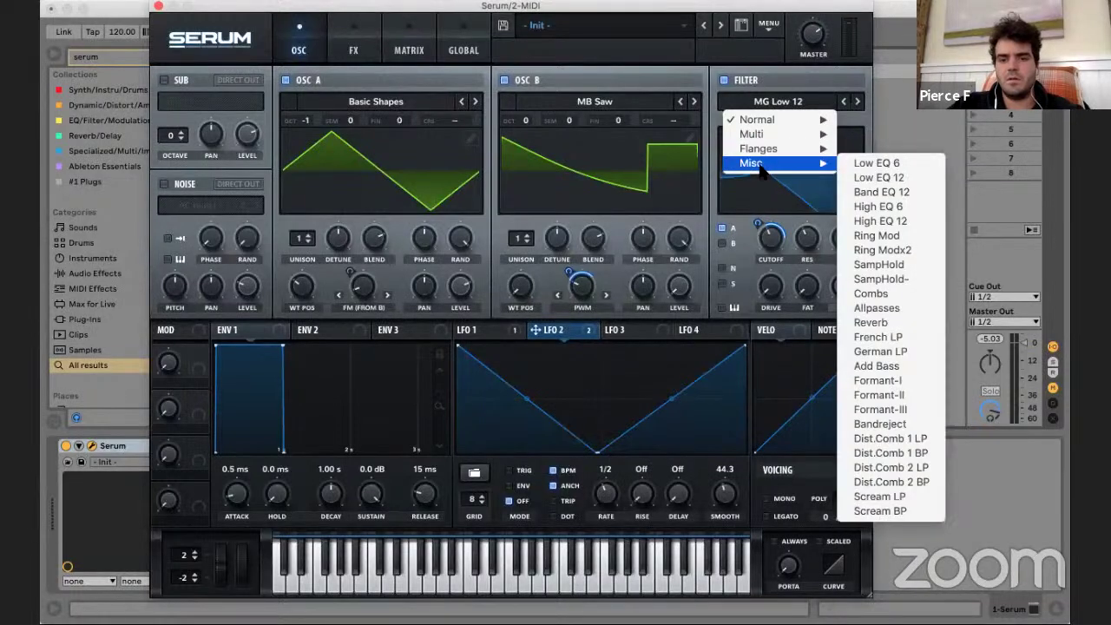
click(878, 322)
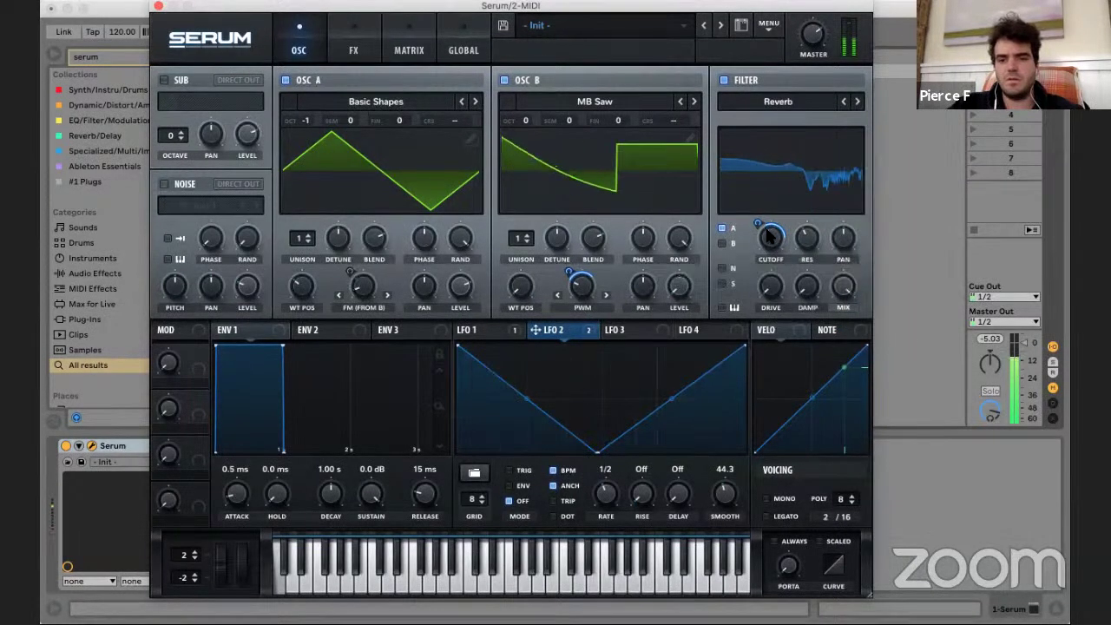
drag(768, 232, 766, 246)
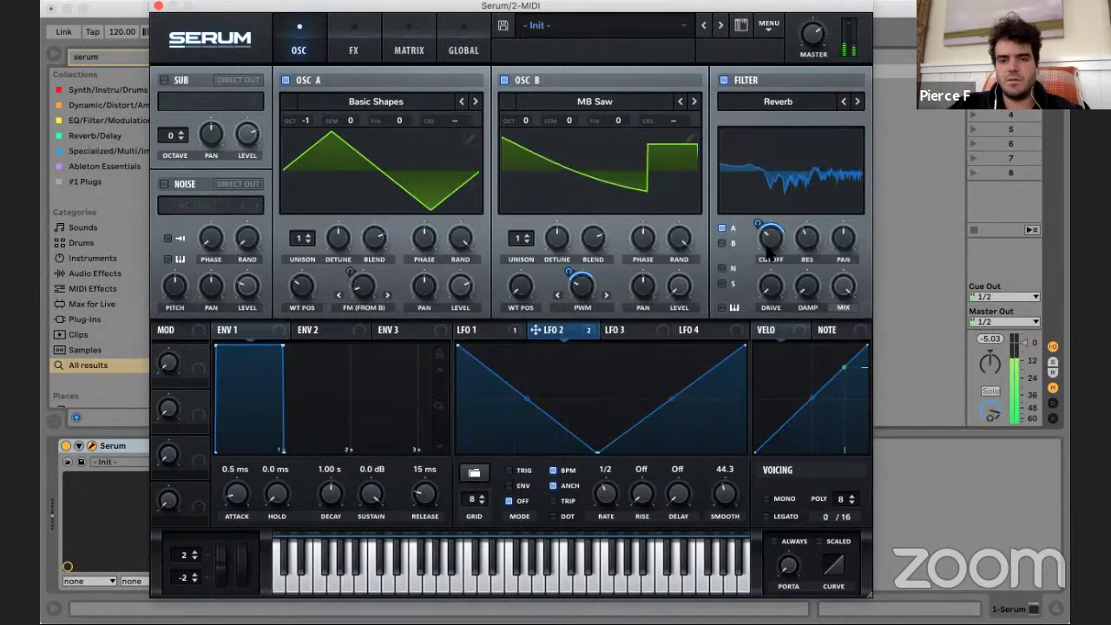
key(x)
key(g)
drag(767, 244, 757, 219)
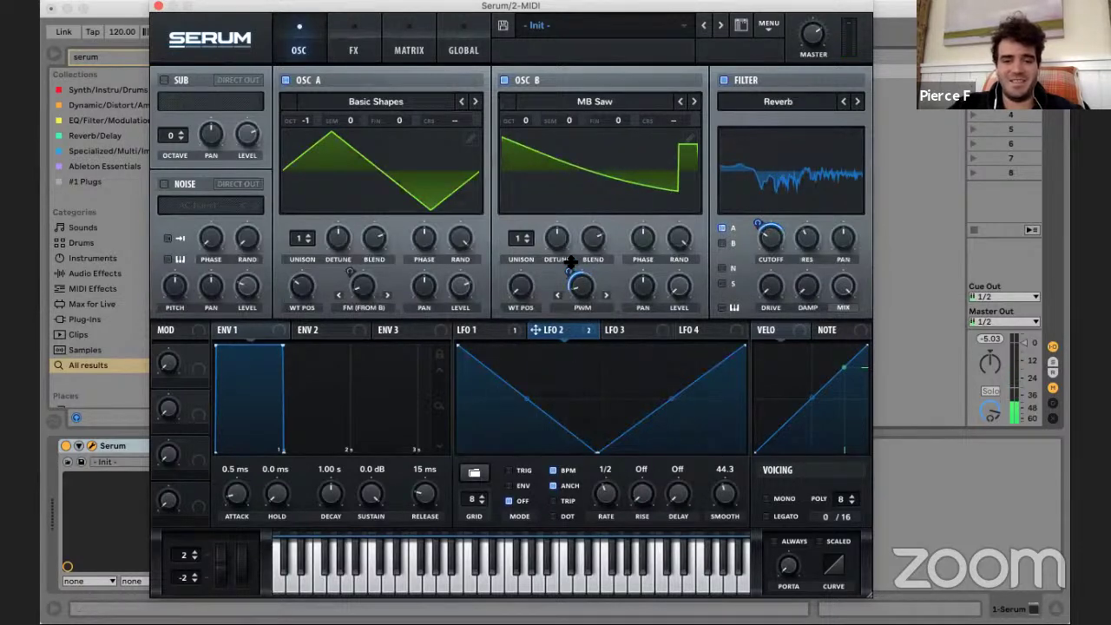
- Adjust LFO 2's depth on Osc B's warp and change Osc B's warp mode to Asym +/-
drag(571, 261, 580, 285)
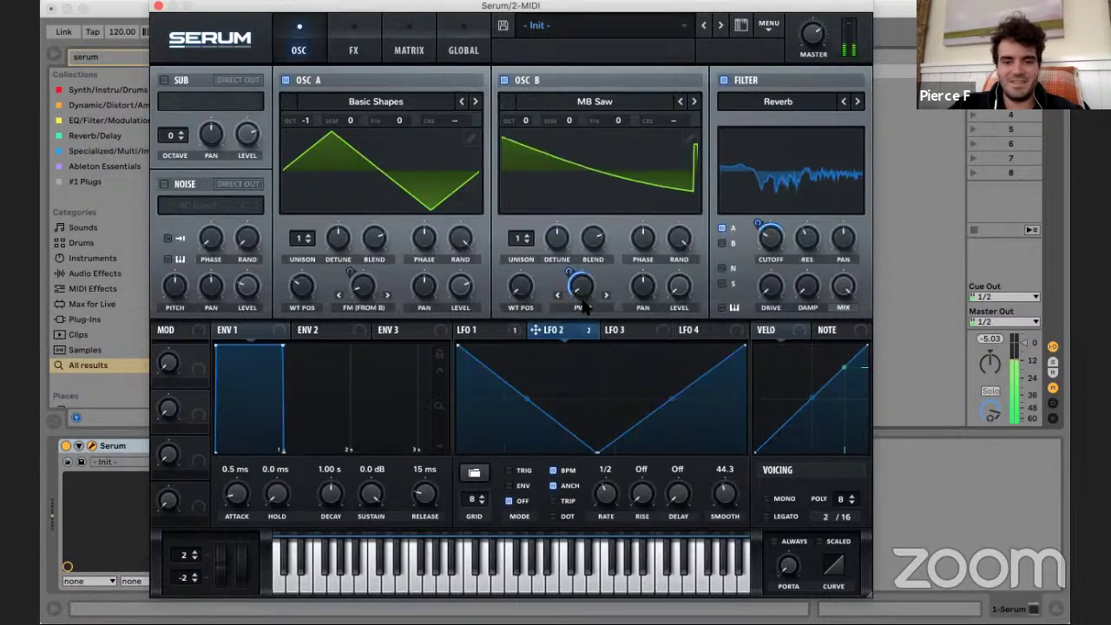
click(583, 306)
click(590, 448)
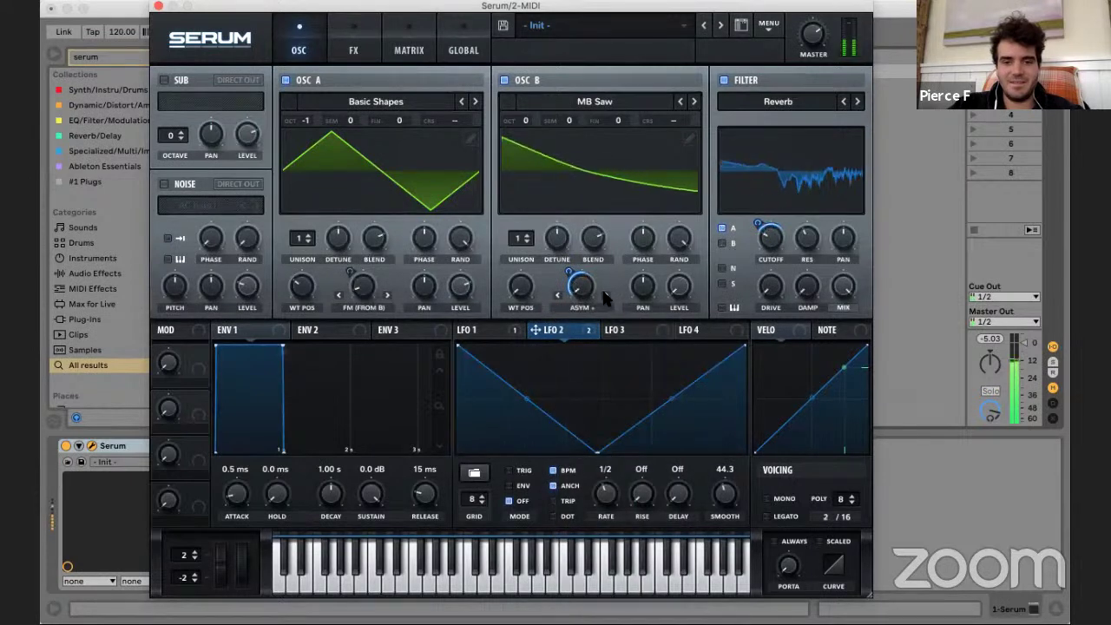
click(605, 296)
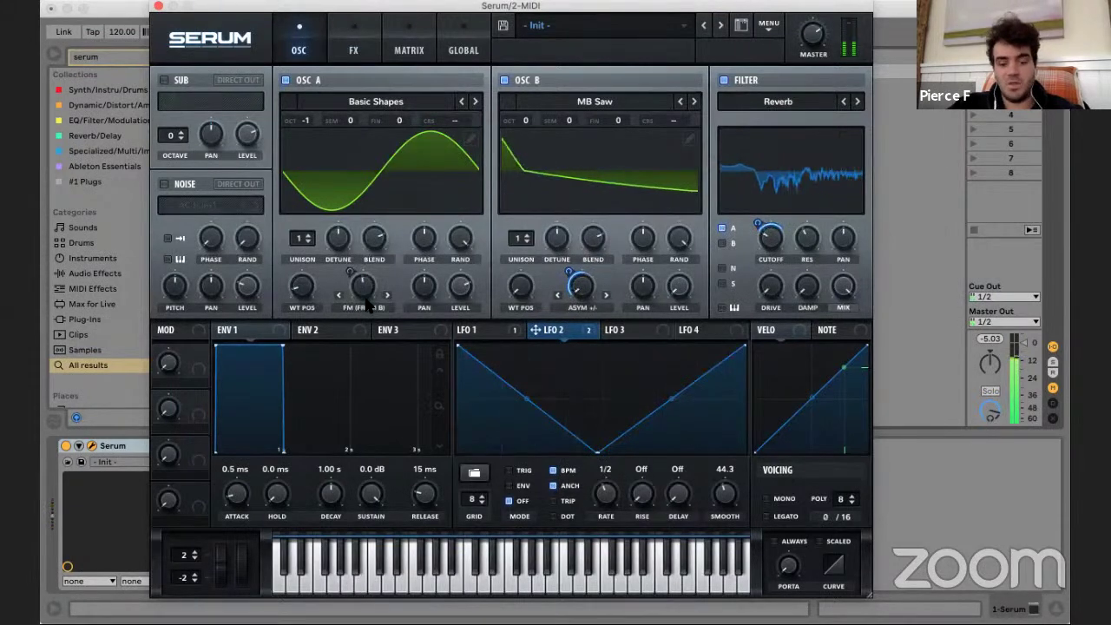
- Lower the computer keyboard octave to C1–D2 and play notes to audition the modulated sound
key(z)
key(a)
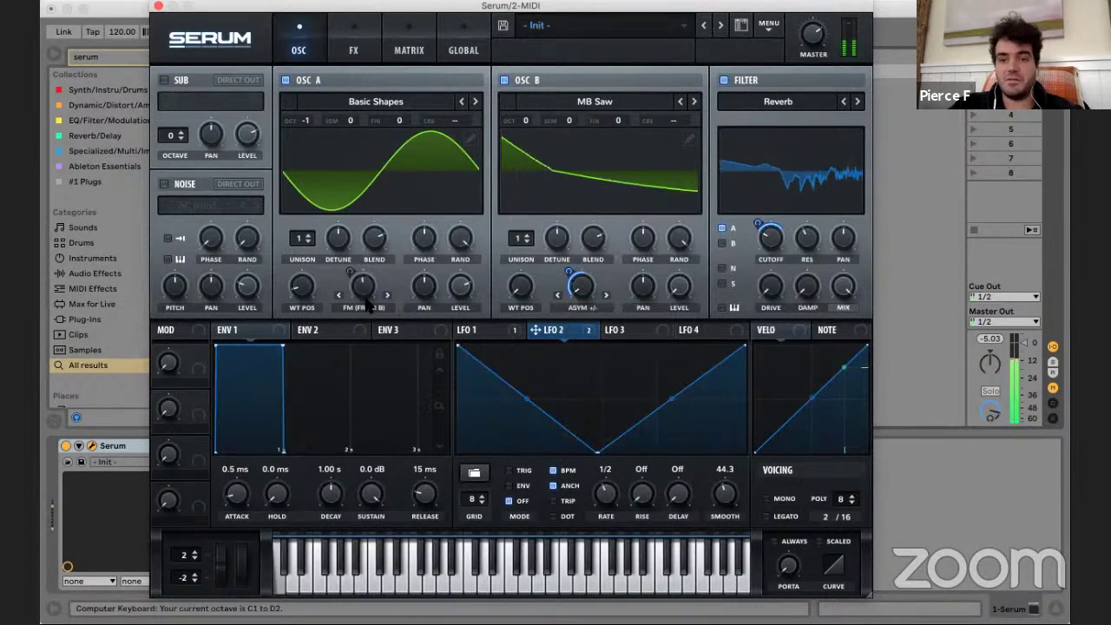
key(l)
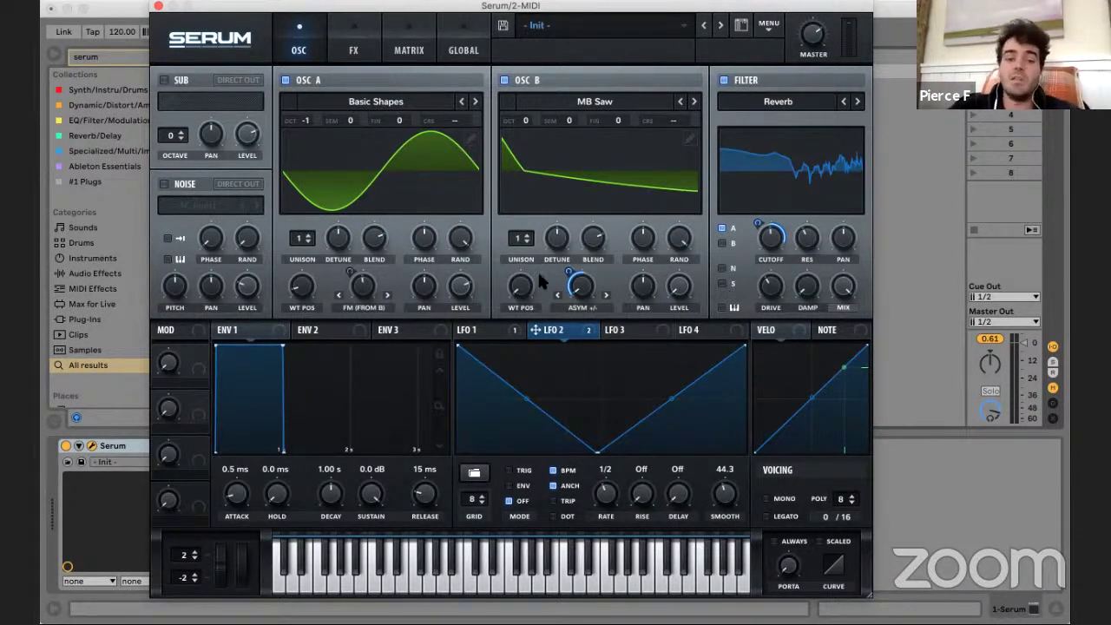
- Change Osc B's warp mode to Bend -, increase LFO 2's depth on it, and raise Osc B's wavetable position
click(580, 309)
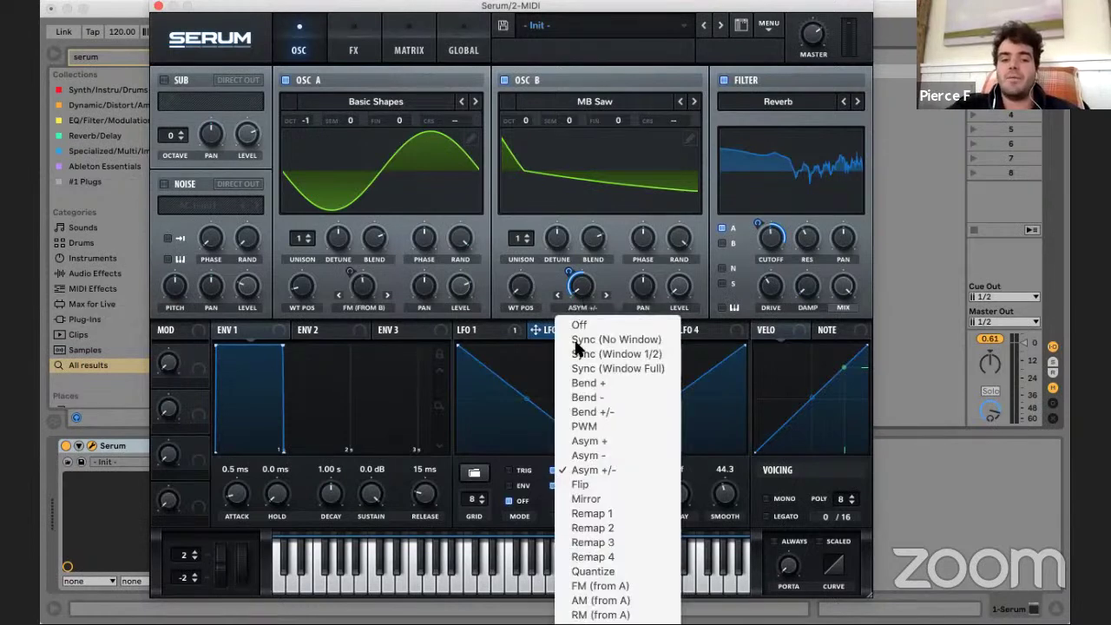
click(596, 398)
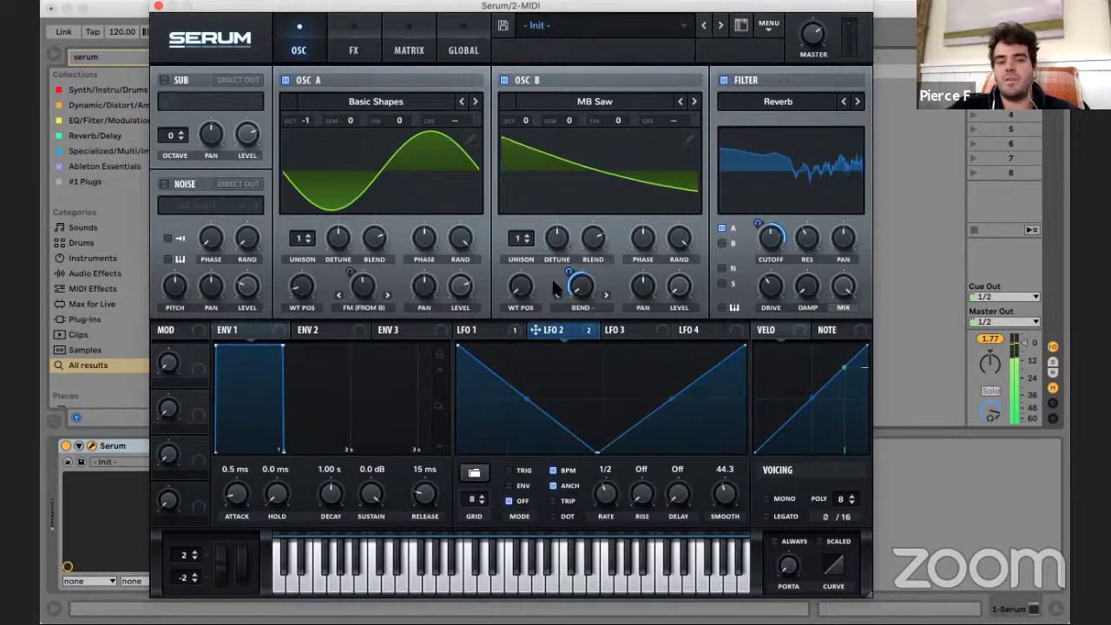
drag(568, 272, 569, 282)
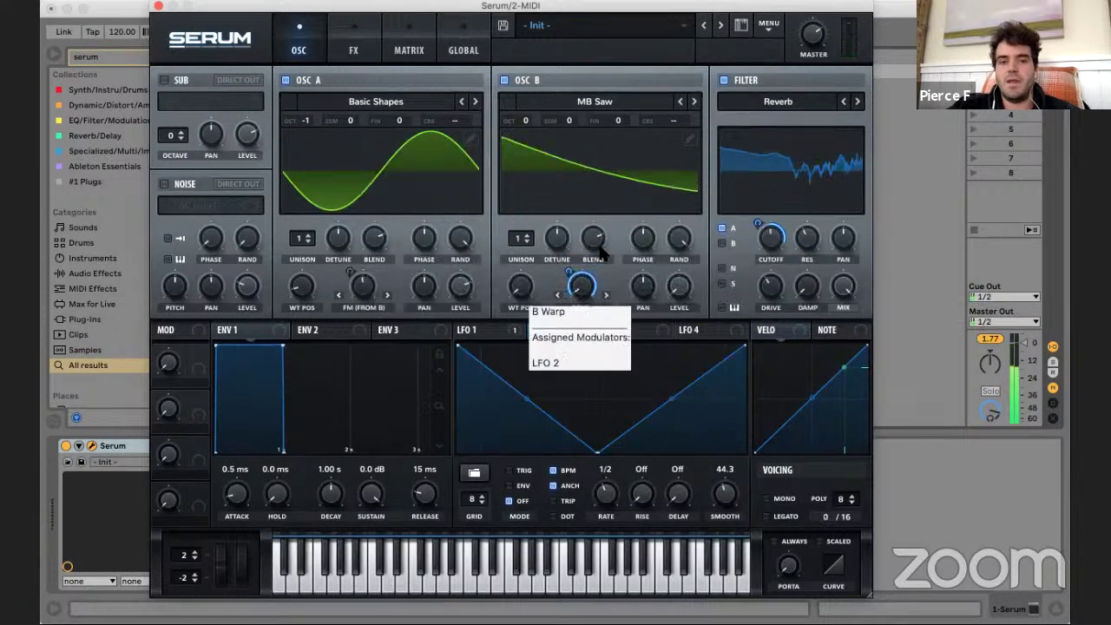
drag(528, 282, 570, 214)
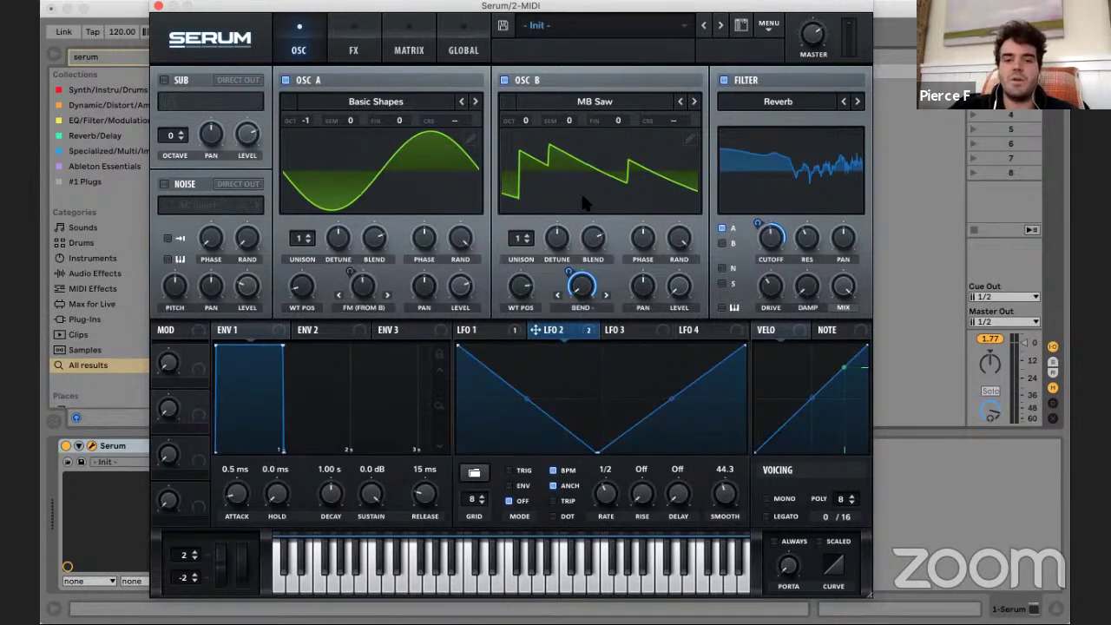
- Audition Osc B with the Asym + warp mode, and change the mode to Asym -
click(587, 308)
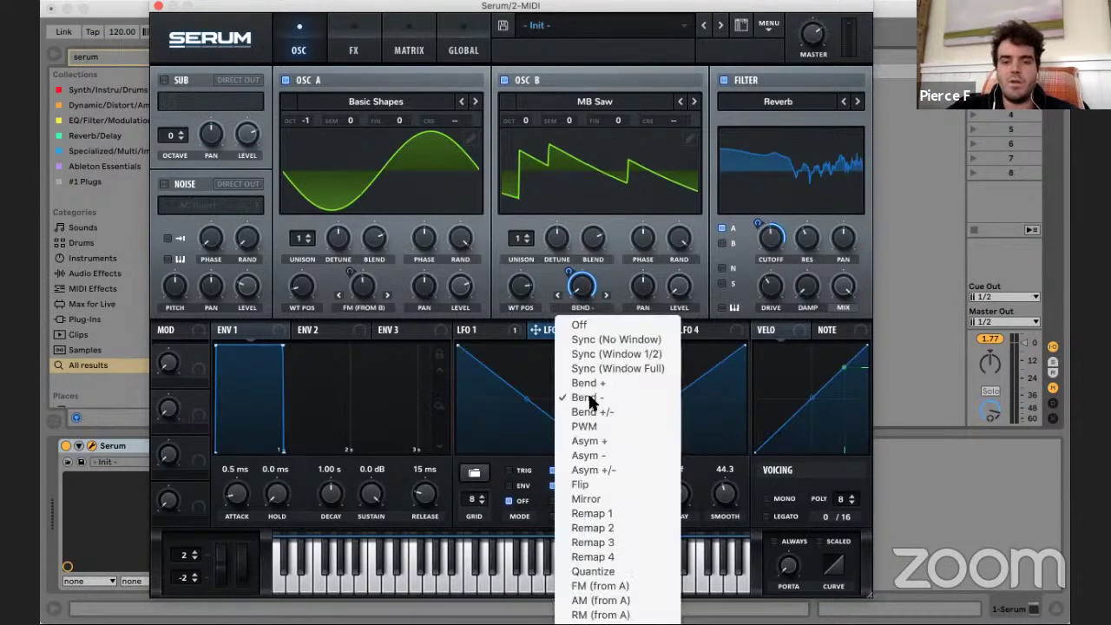
click(590, 439)
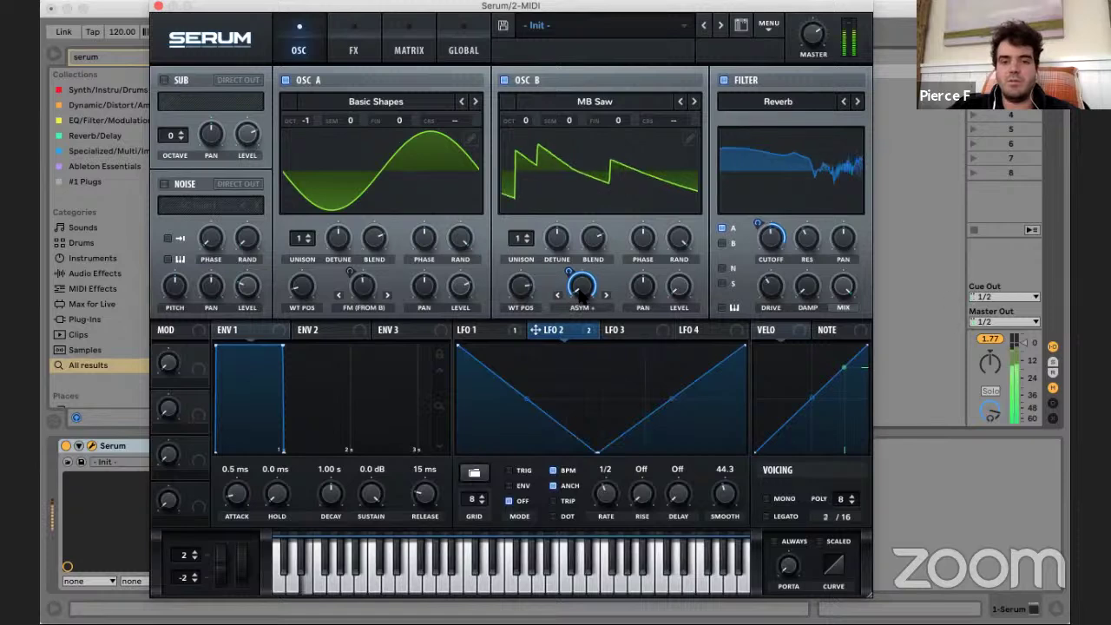
mouse_move(580, 294)
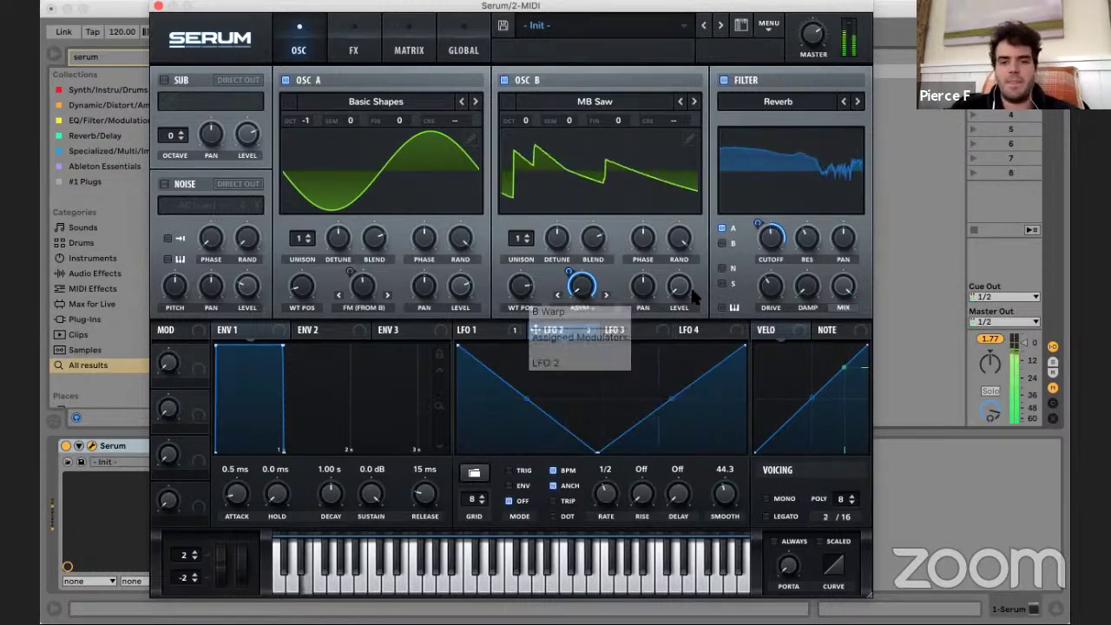
click(583, 309)
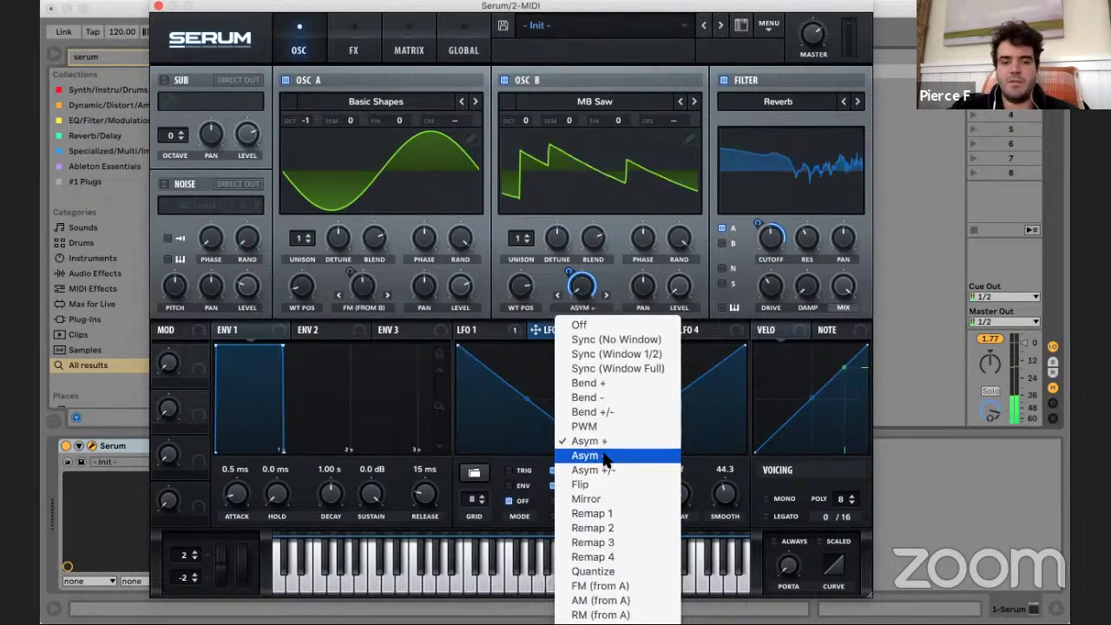
click(599, 469)
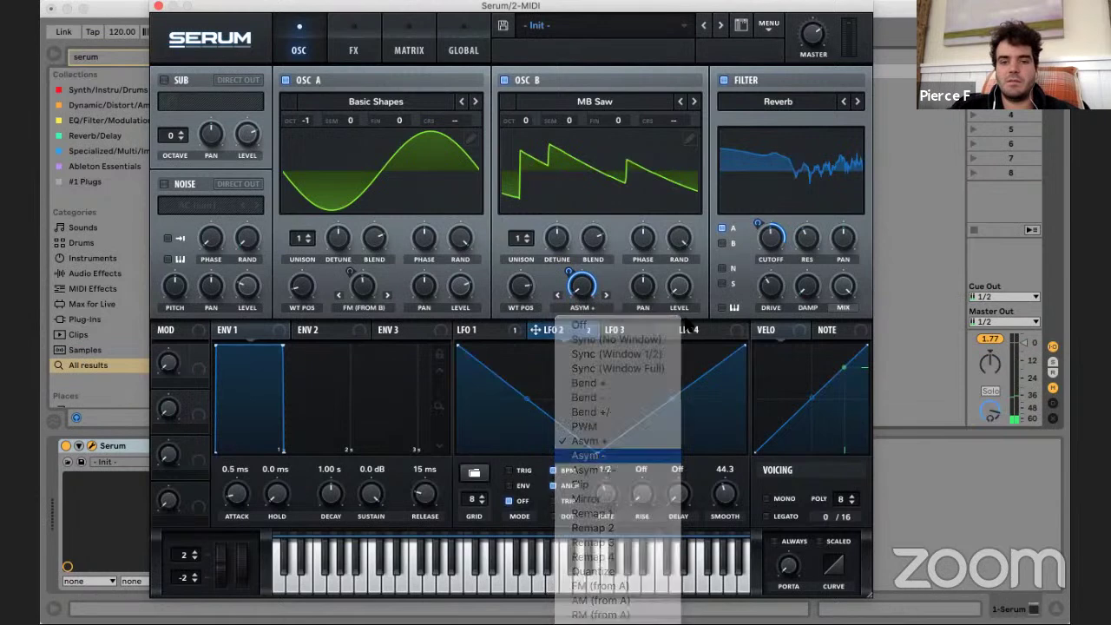
click(585, 307)
- Load the Spectral wavetable Bowed Metal [ML] into Osc B and reduce LFO 2's depth on its warp to about 21
click(625, 160)
click(597, 103)
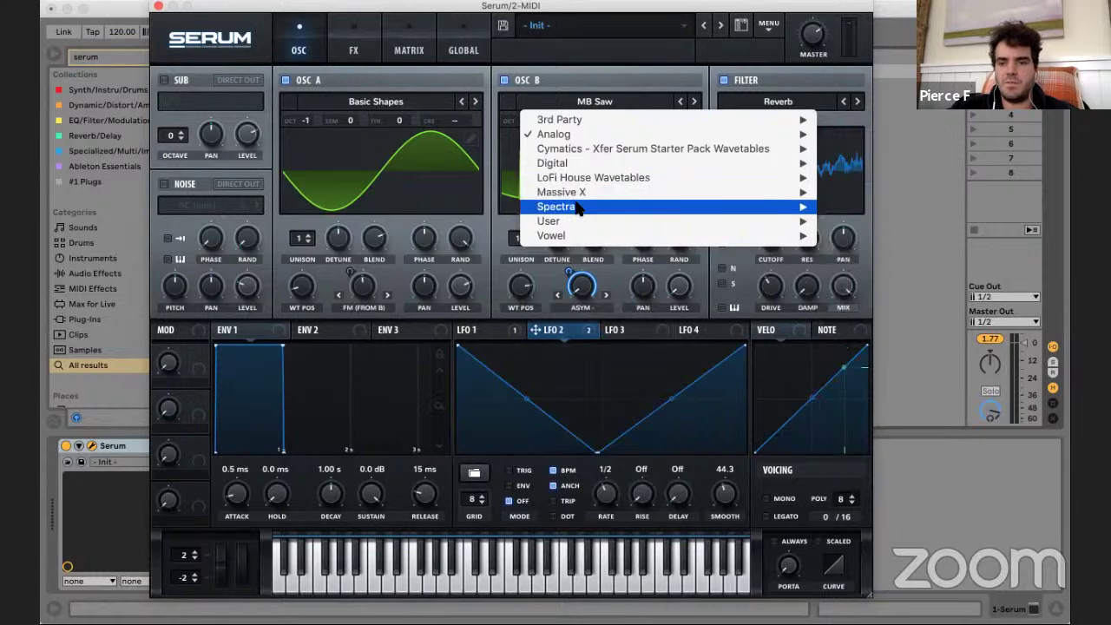
mouse_move(764, 207)
click(858, 211)
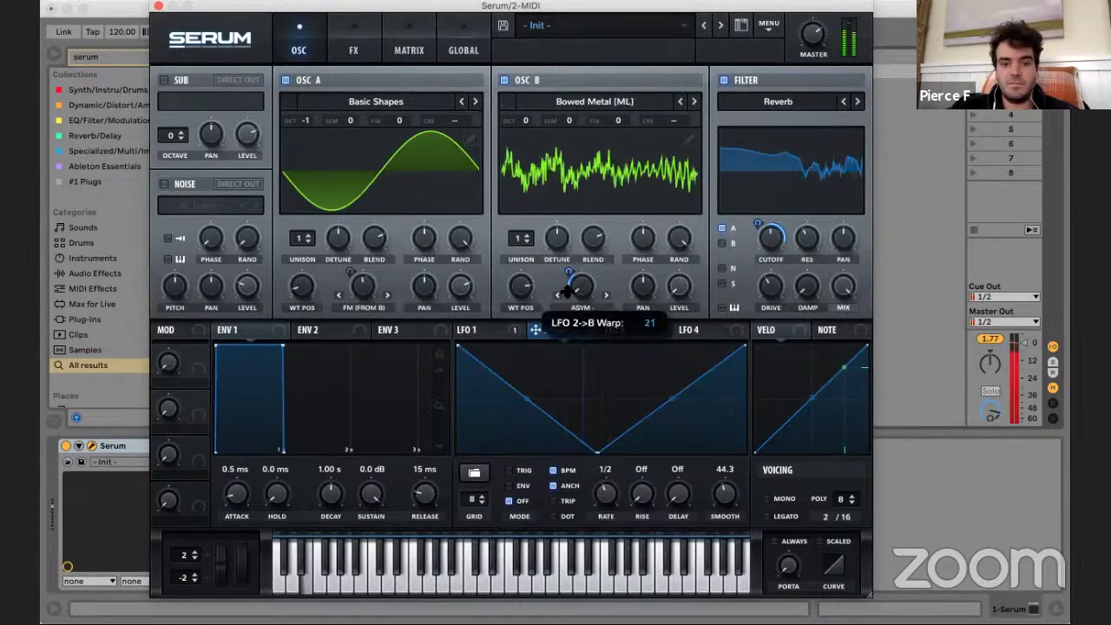
drag(569, 271, 580, 285)
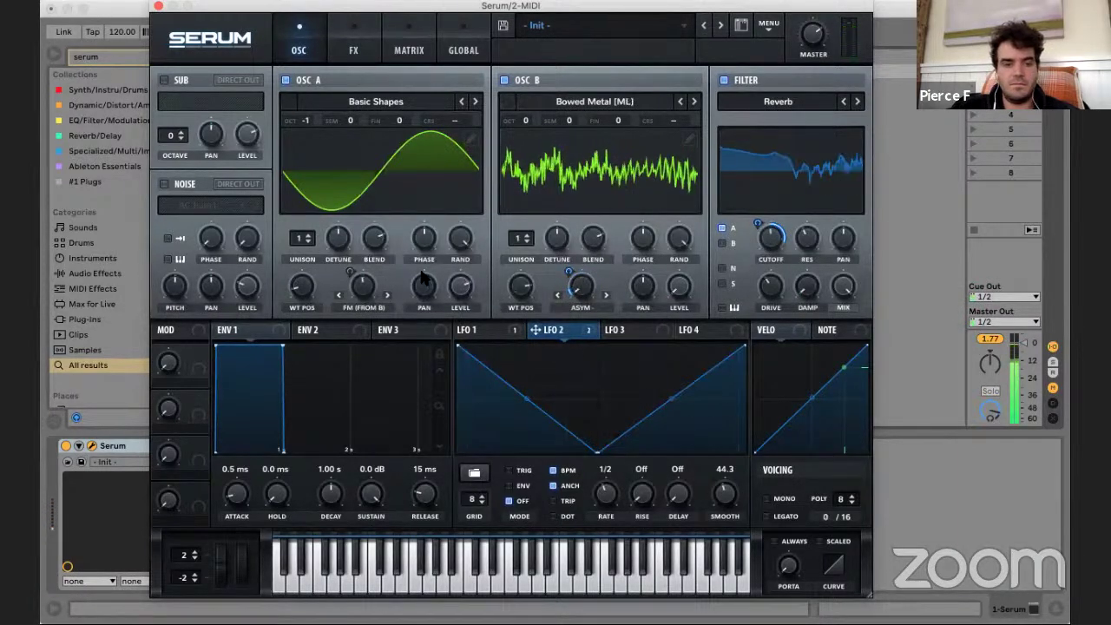
- Switch Osc B's wavetable to Creeper [SN] and turn off the filter while auditioning the sound
click(695, 102)
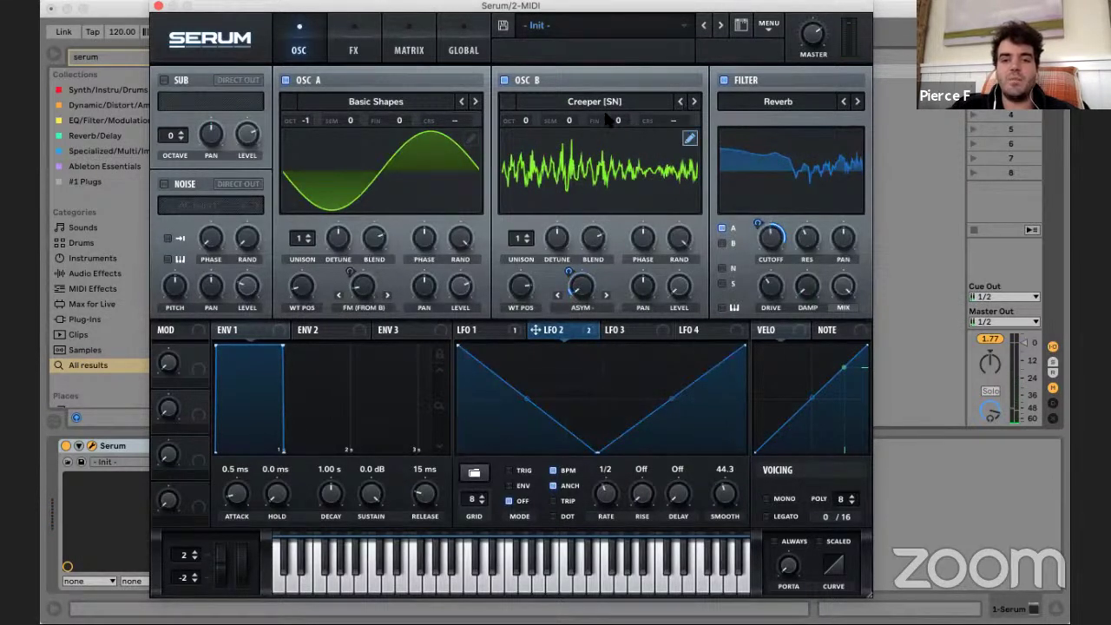
right_click(358, 293)
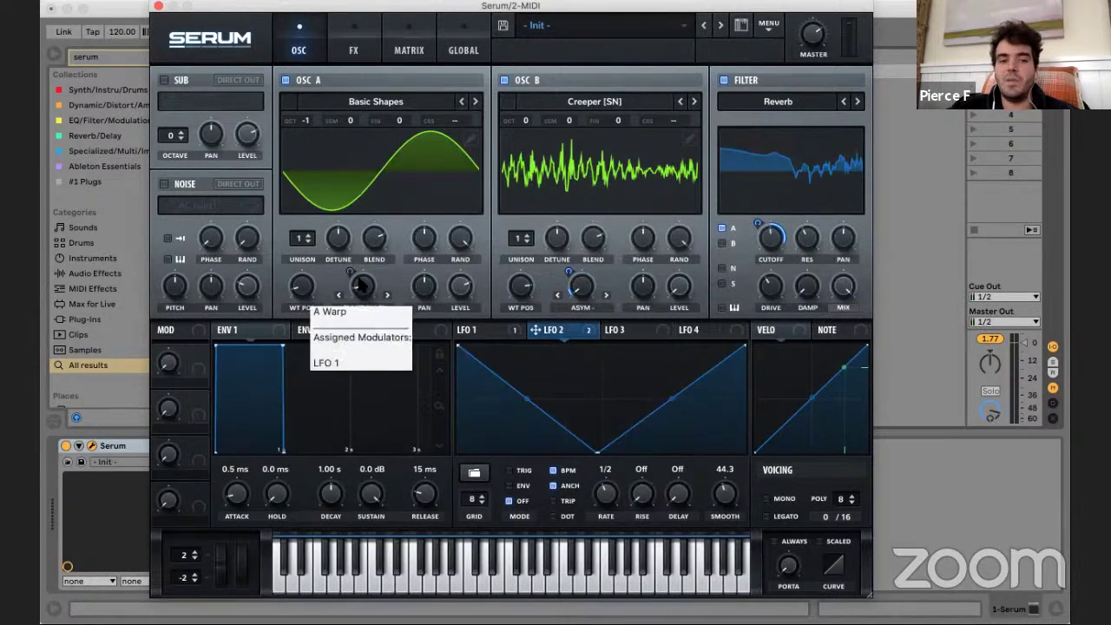
click(360, 291)
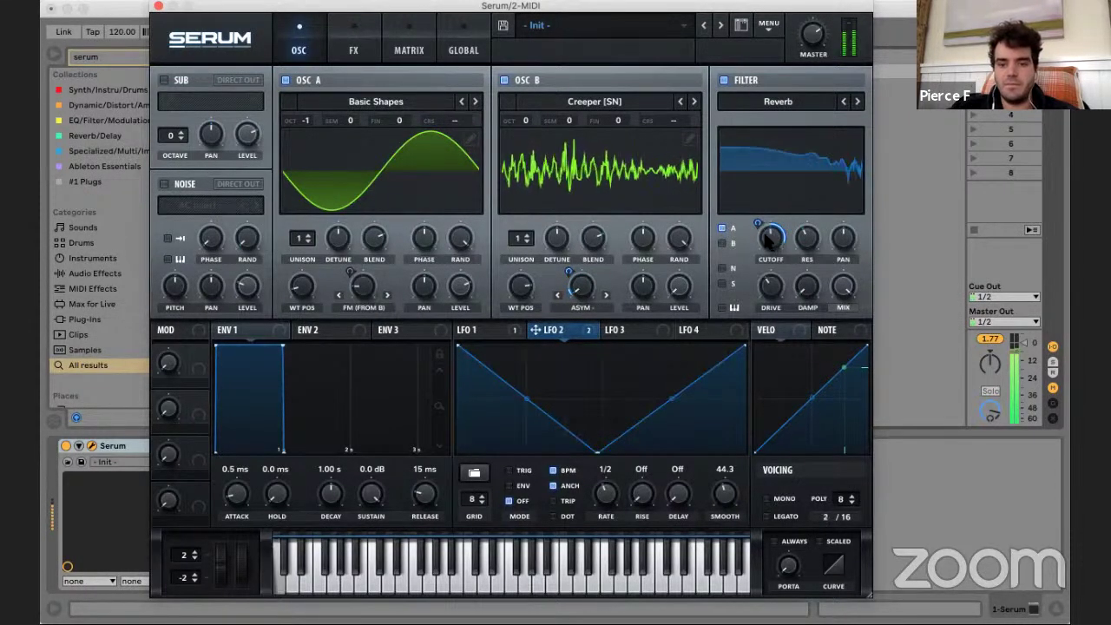
click(724, 80)
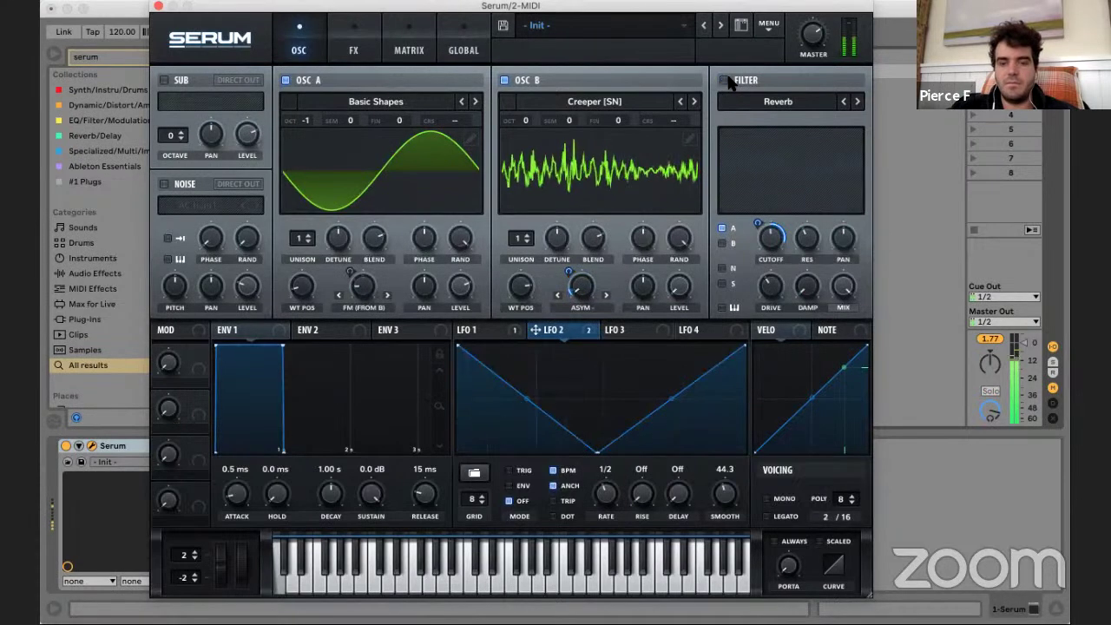
click(725, 80)
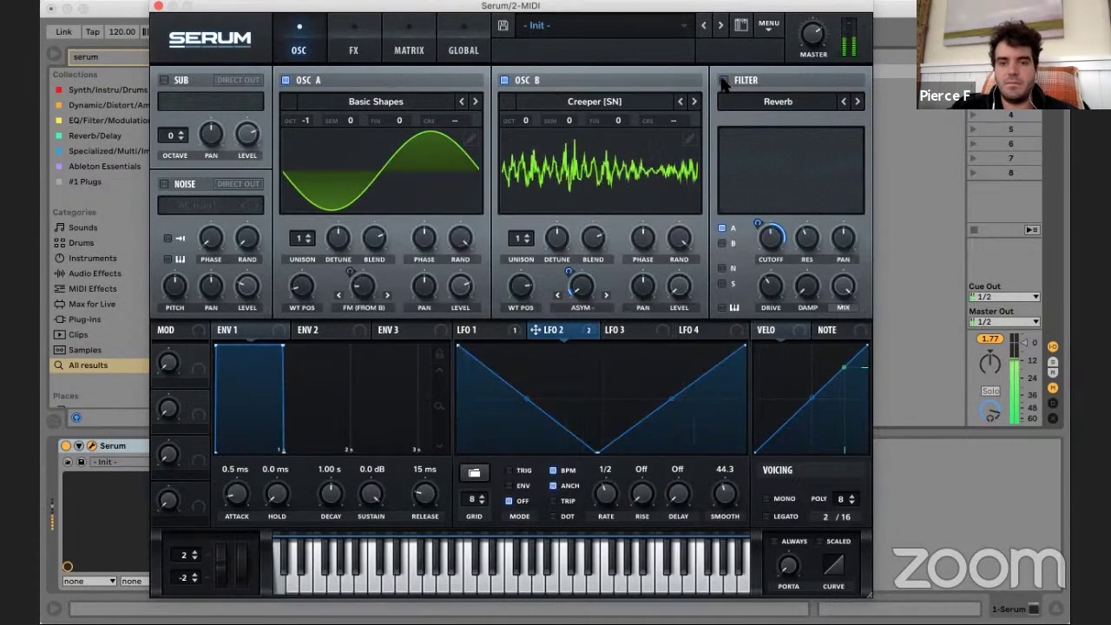
- Enable the reverb in Plate mode and move Distortion below Compressor in the effects chain
click(354, 49)
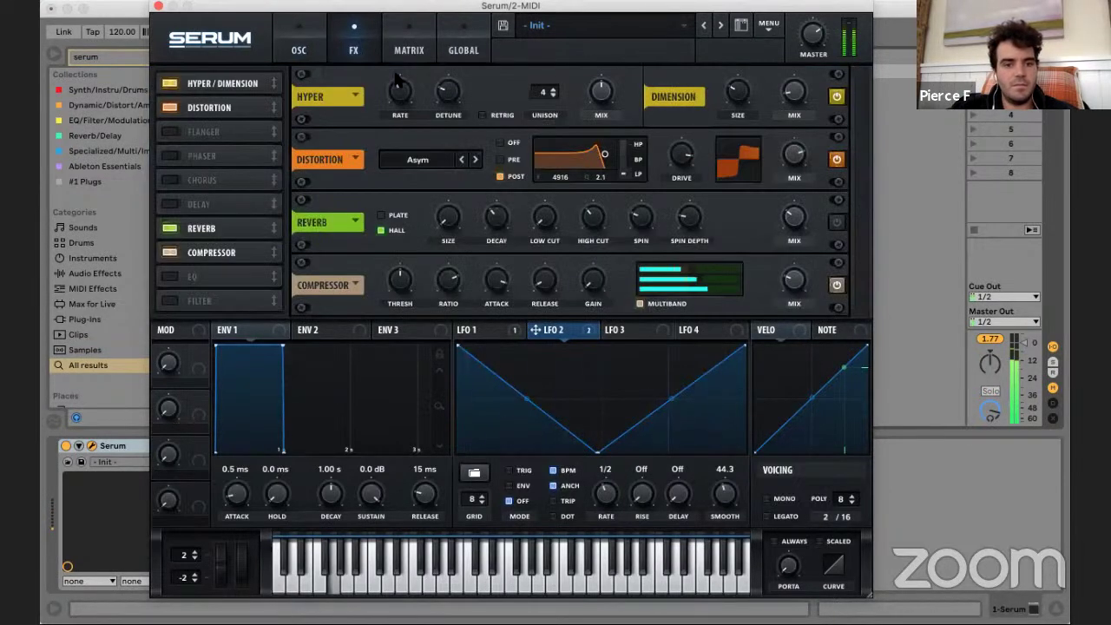
click(837, 222)
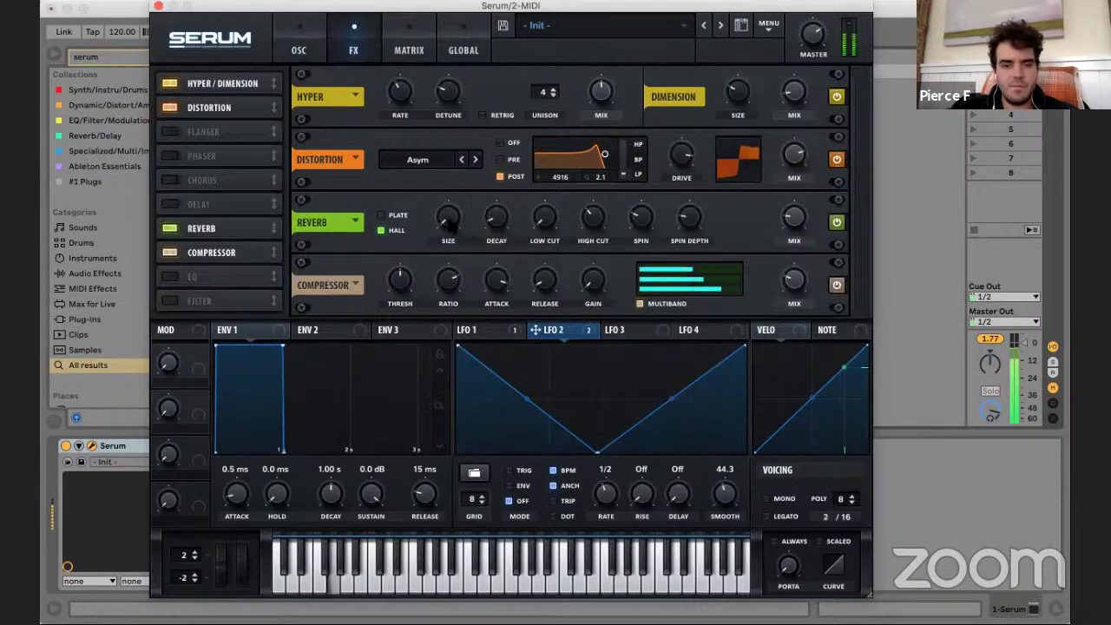
click(390, 216)
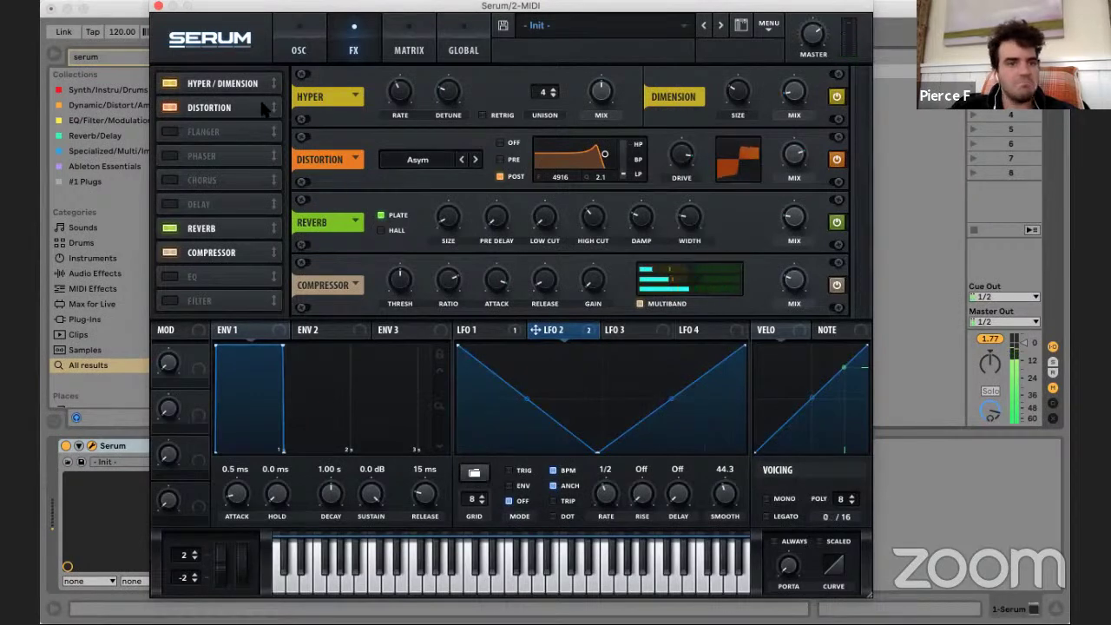
drag(261, 106, 261, 246)
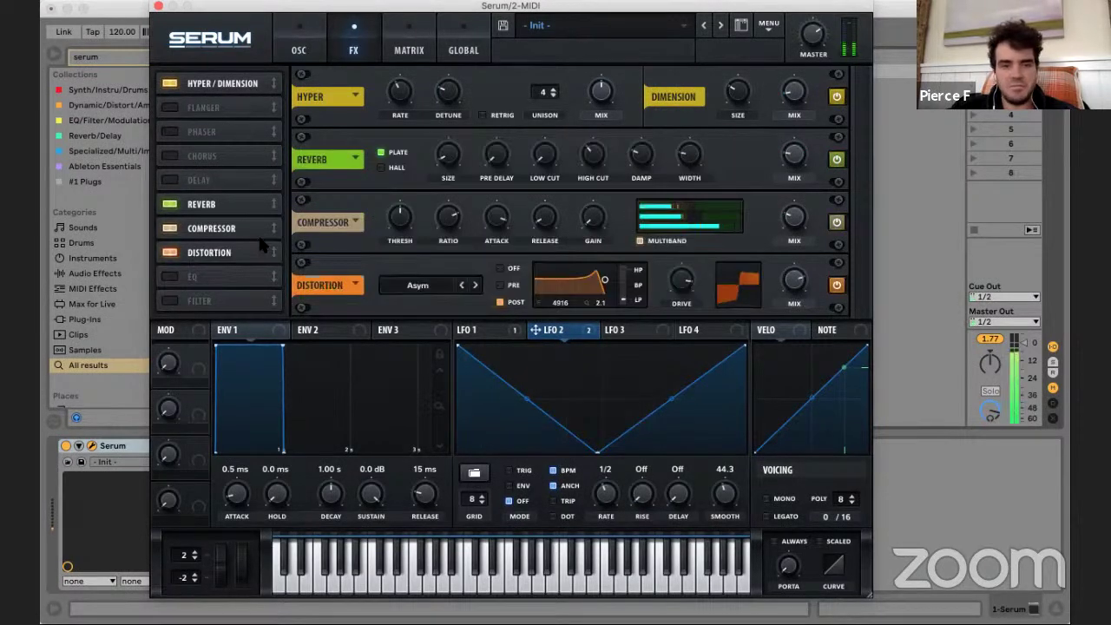
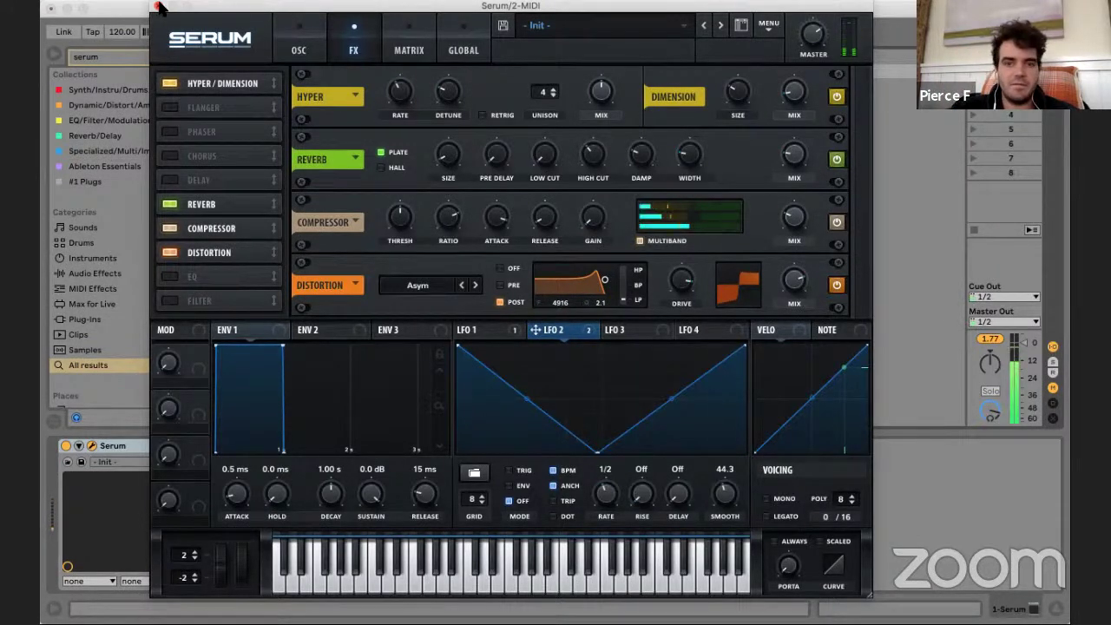
- Close the Serum window and record a MIDI clip into the first slot of the Serum track
click(157, 7)
click(555, 71)
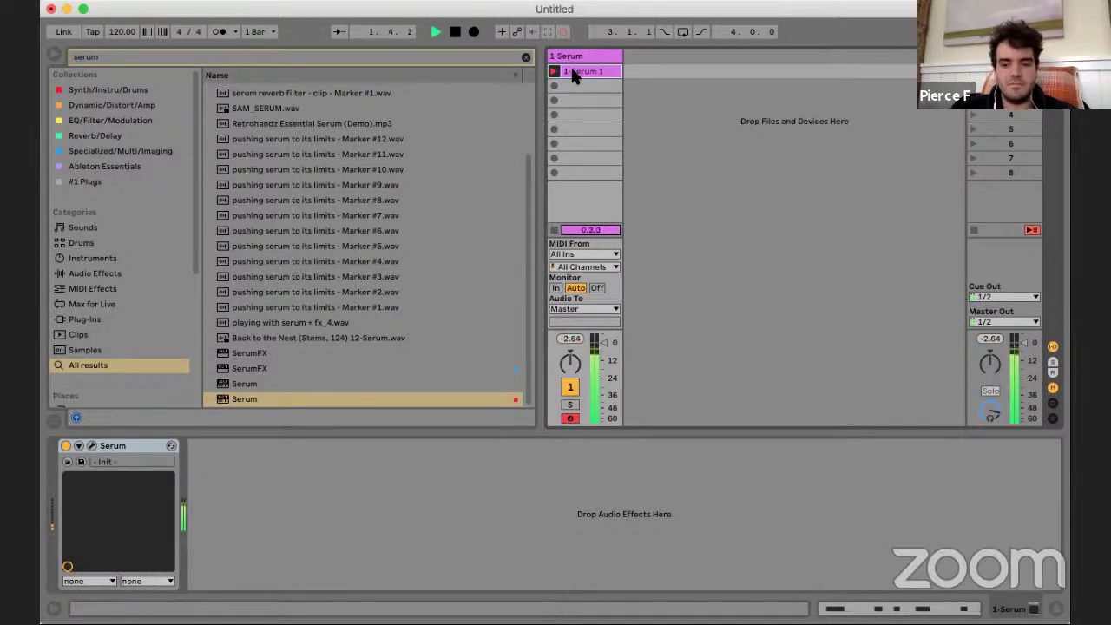
key(space)
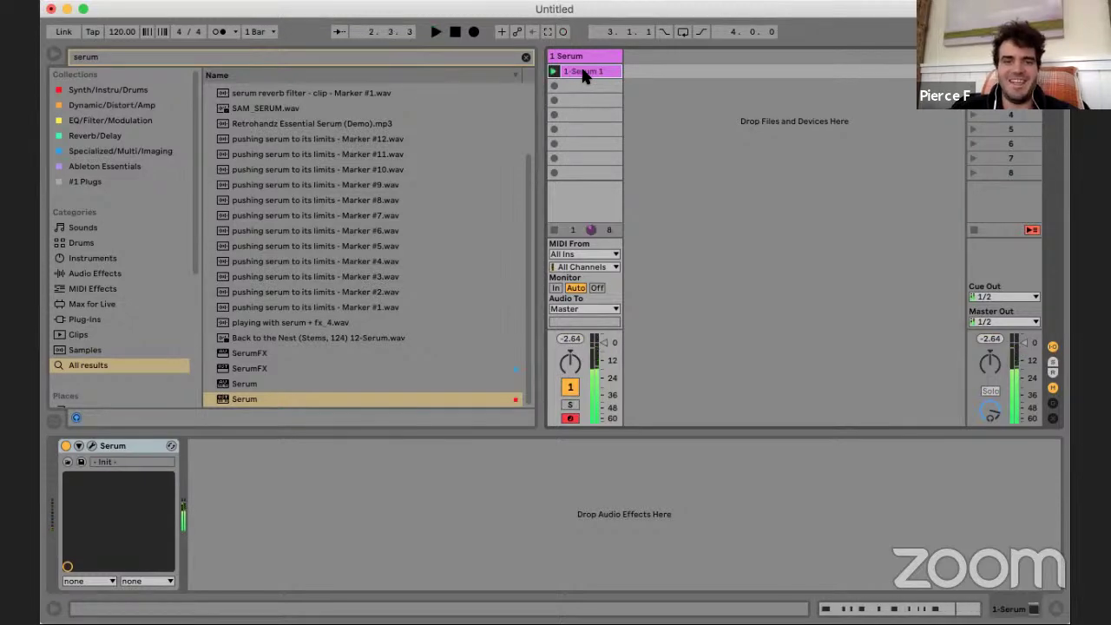
- Set the tempo to 140 BPM, and quantize and play back all notes of the recorded Serum clip
double_click(580, 72)
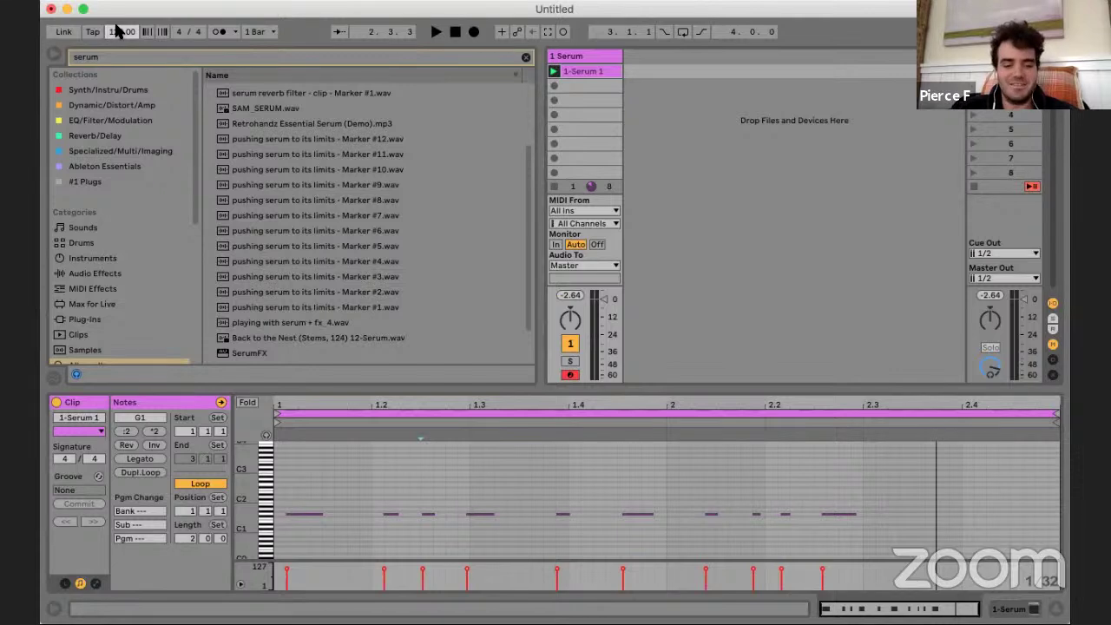
click(323, 454)
key(super+a)
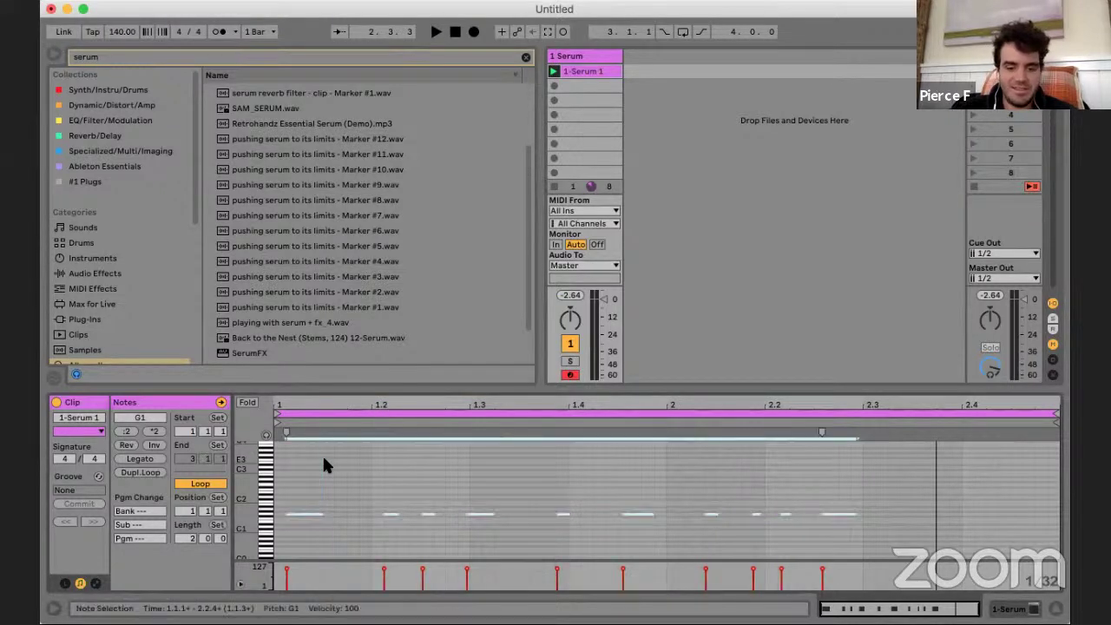
key(super+u)
key(space)
key(space)
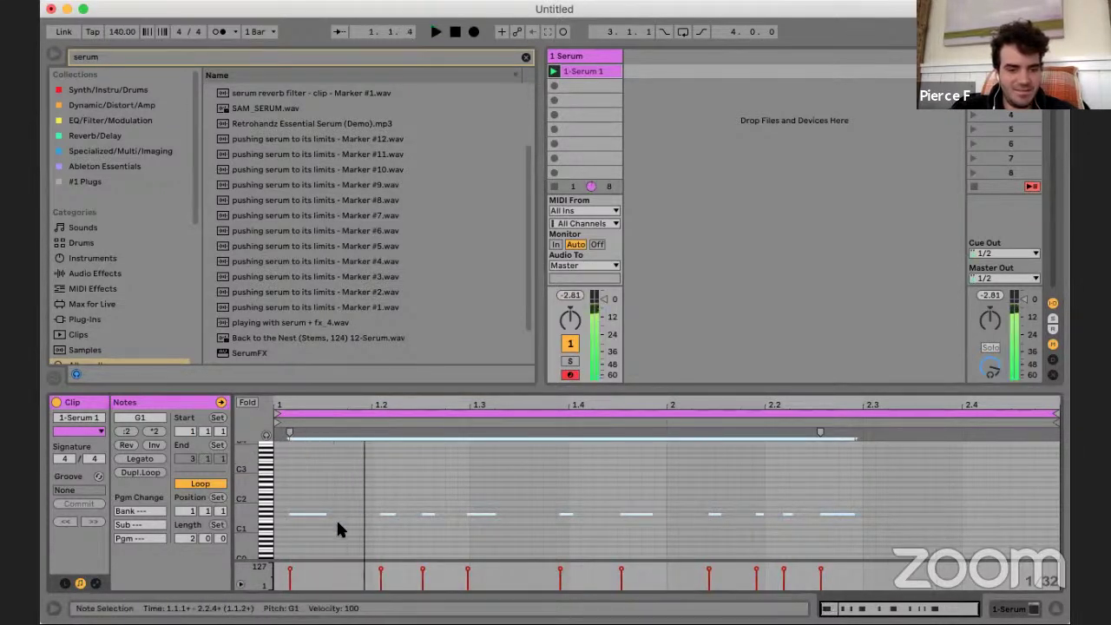
- Shift all notes in the clip earlier so the first note starts at the beginning of bar 1
click(303, 513)
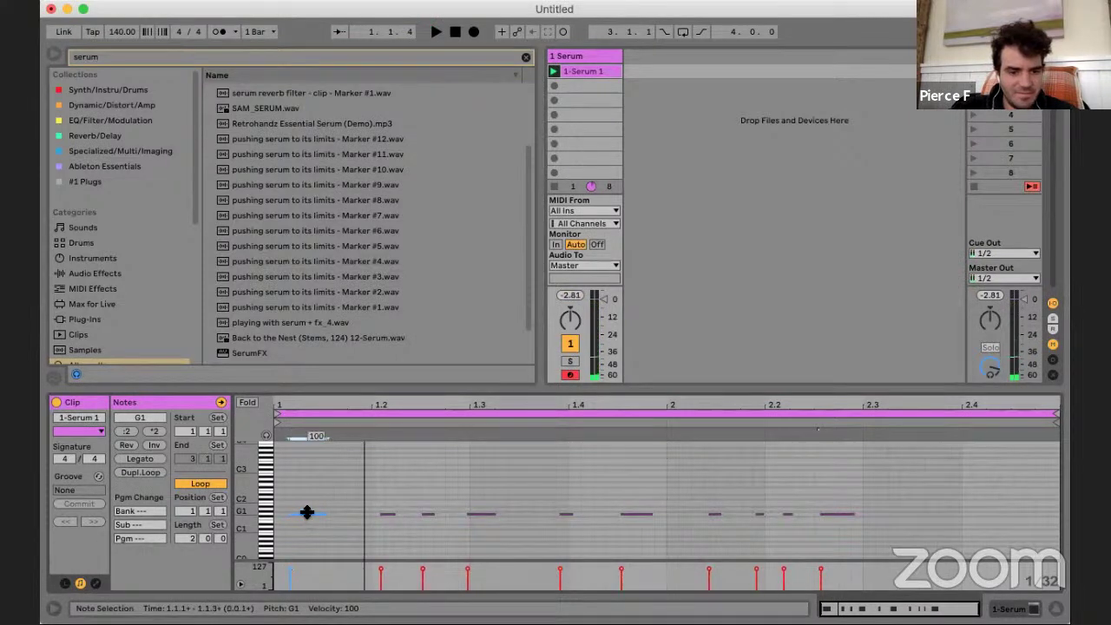
key(super+a)
drag(307, 513, 296, 513)
click(332, 498)
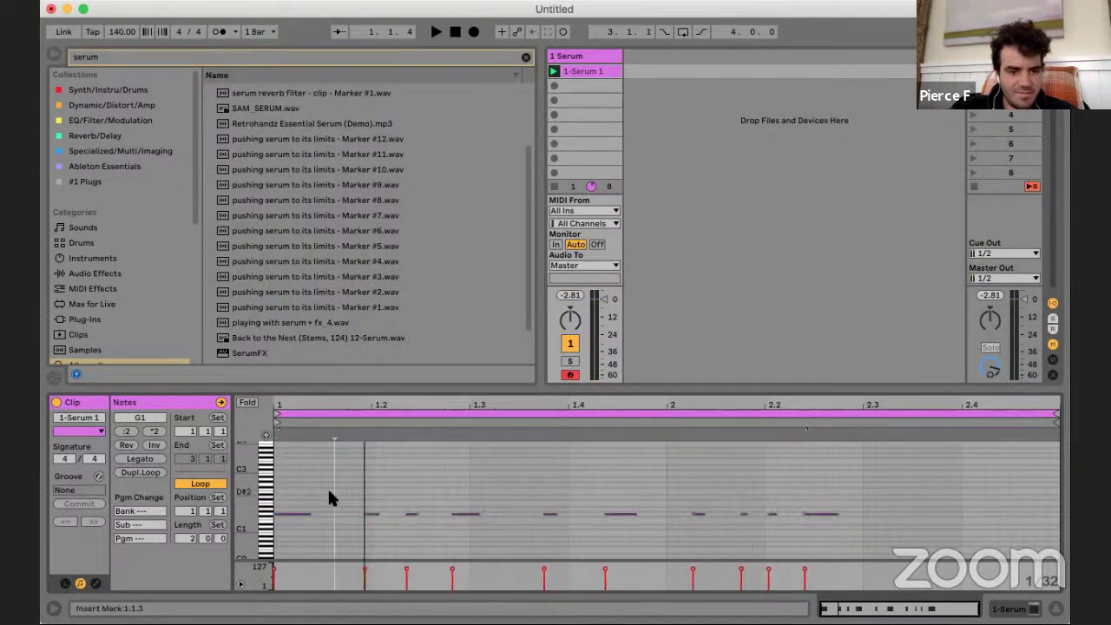
- Clear the browser search, open the All Samples 2018 folder, and collapse its Melodic Shots subfolder
scroll(105, 197, down, 5)
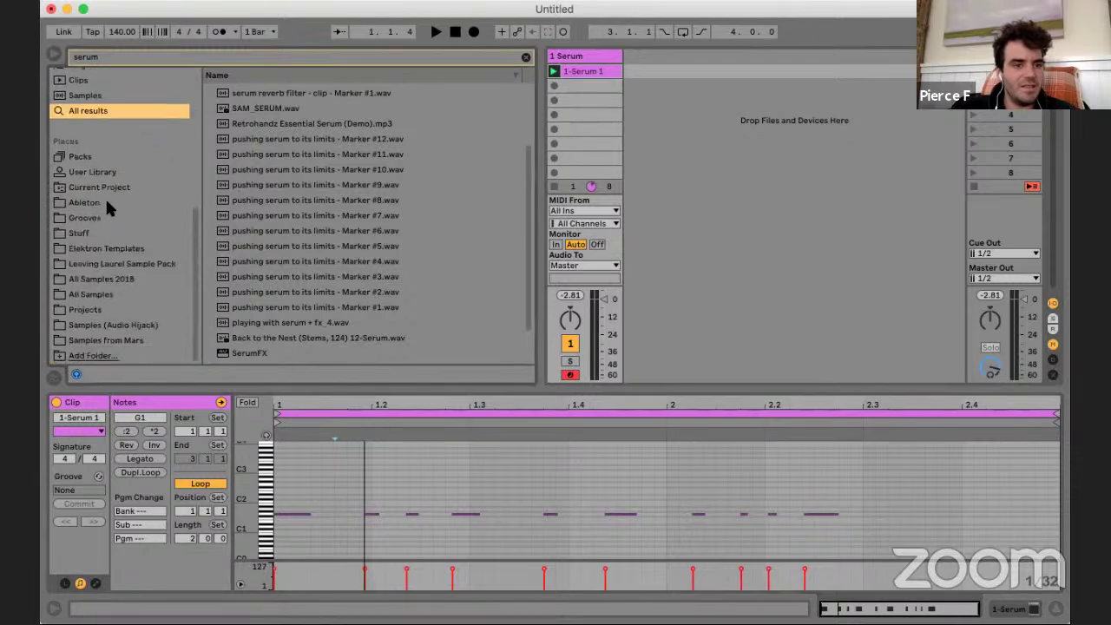
scroll(100, 203, up, 2)
scroll(124, 176, down, 2)
click(103, 280)
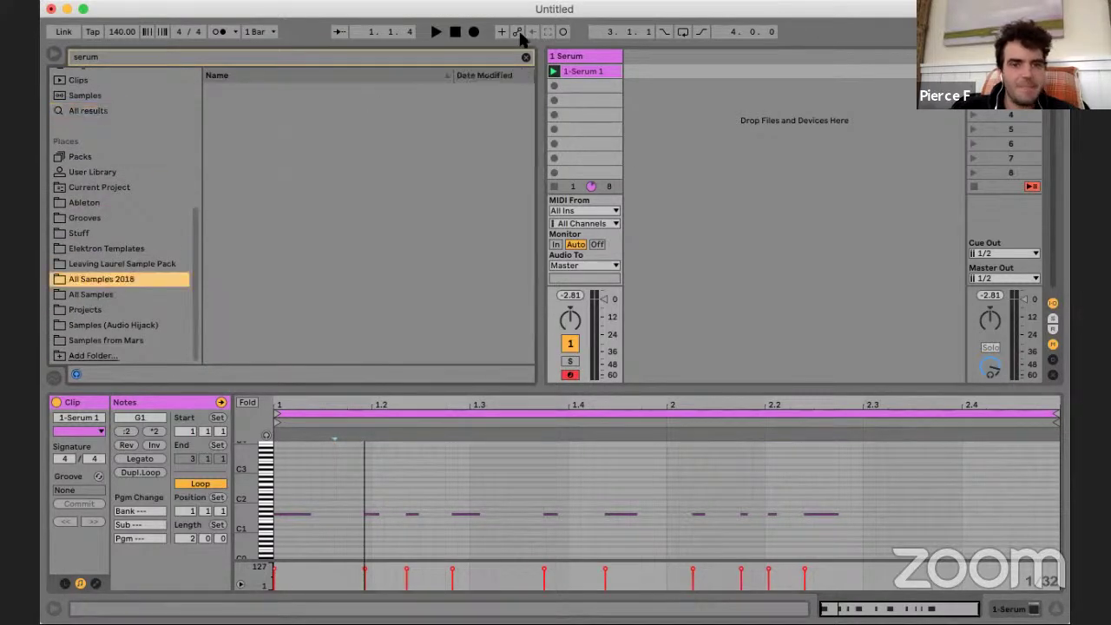
click(525, 58)
click(275, 199)
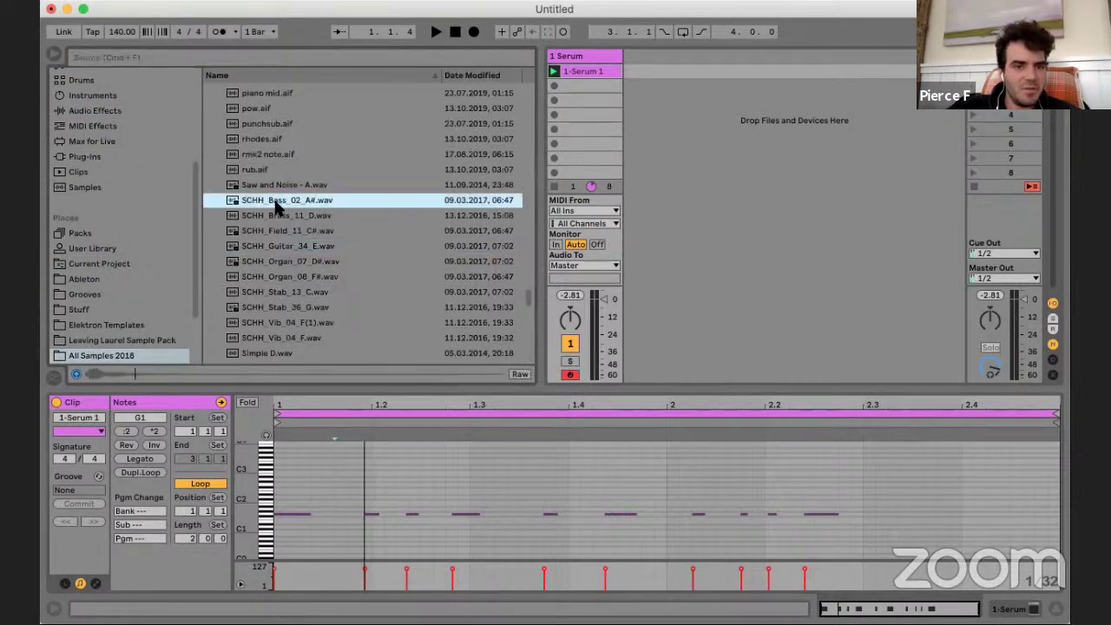
key(Left)
key(Left)
scroll(273, 198, up, 4)
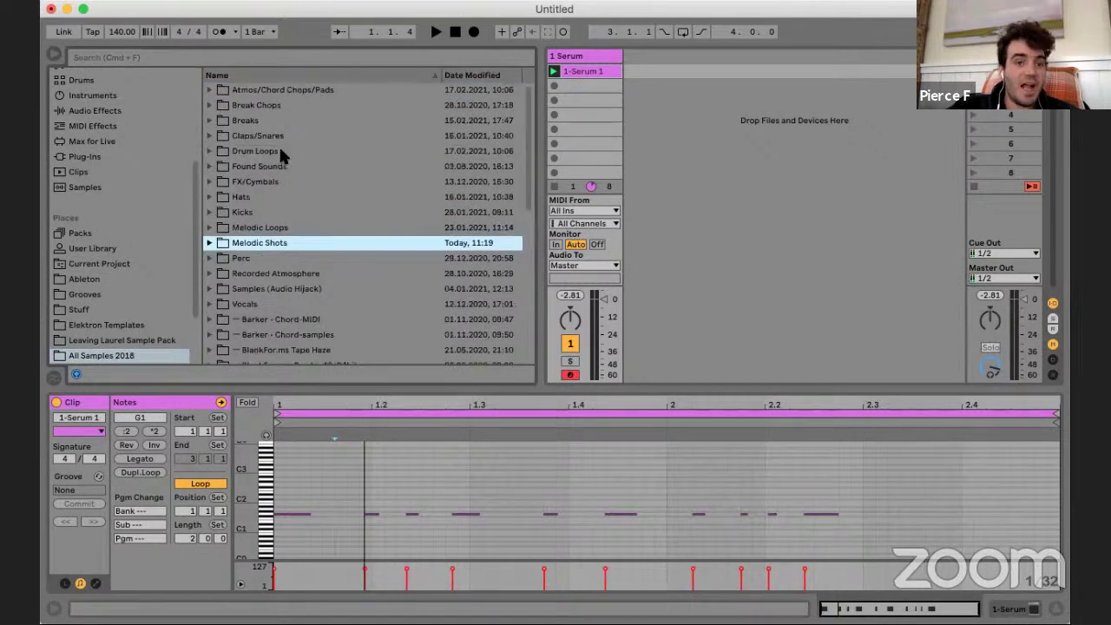
- Expand the Drum Loops folder, search for 174, and load DO_Perc_6_174_BPM.wav into the first slot of a new audio track
click(274, 153)
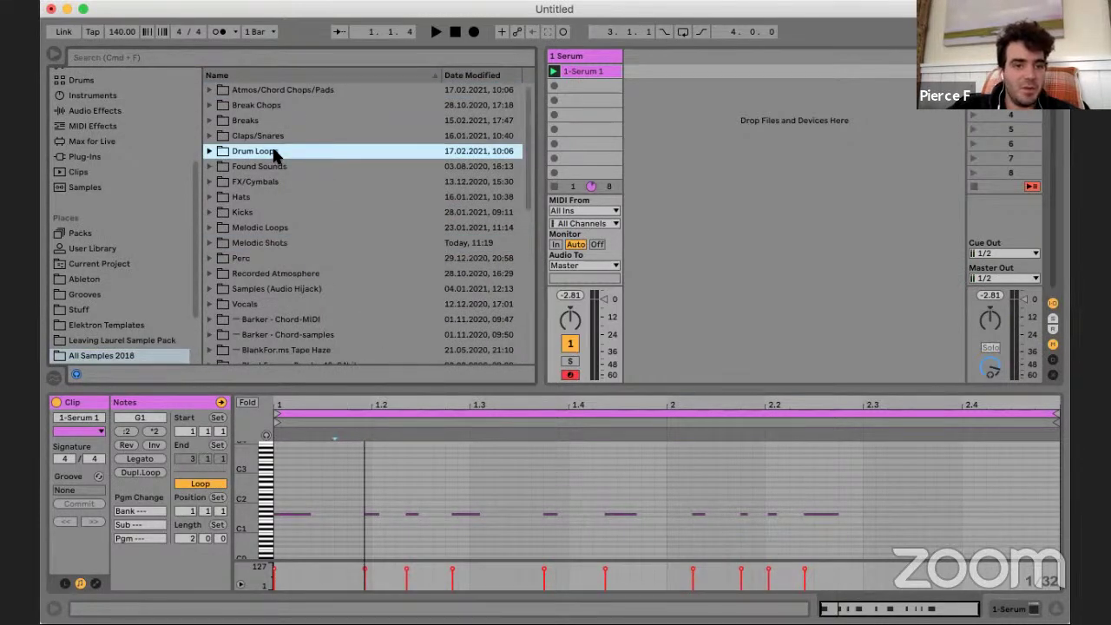
key(Right)
click(112, 54)
text(174)
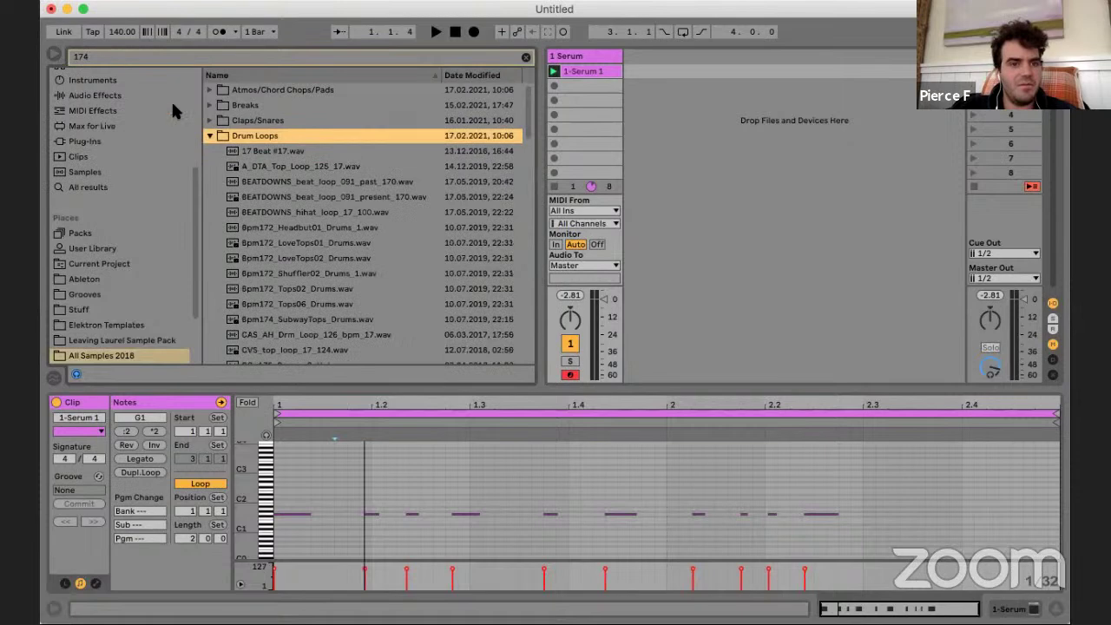
click(327, 170)
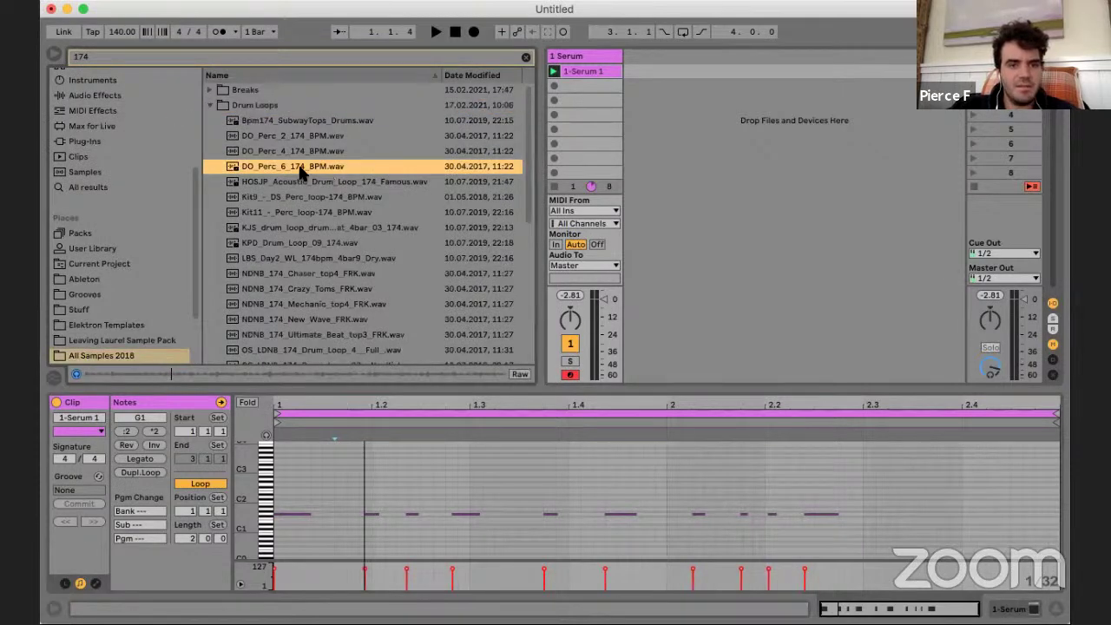
drag(300, 171, 639, 72)
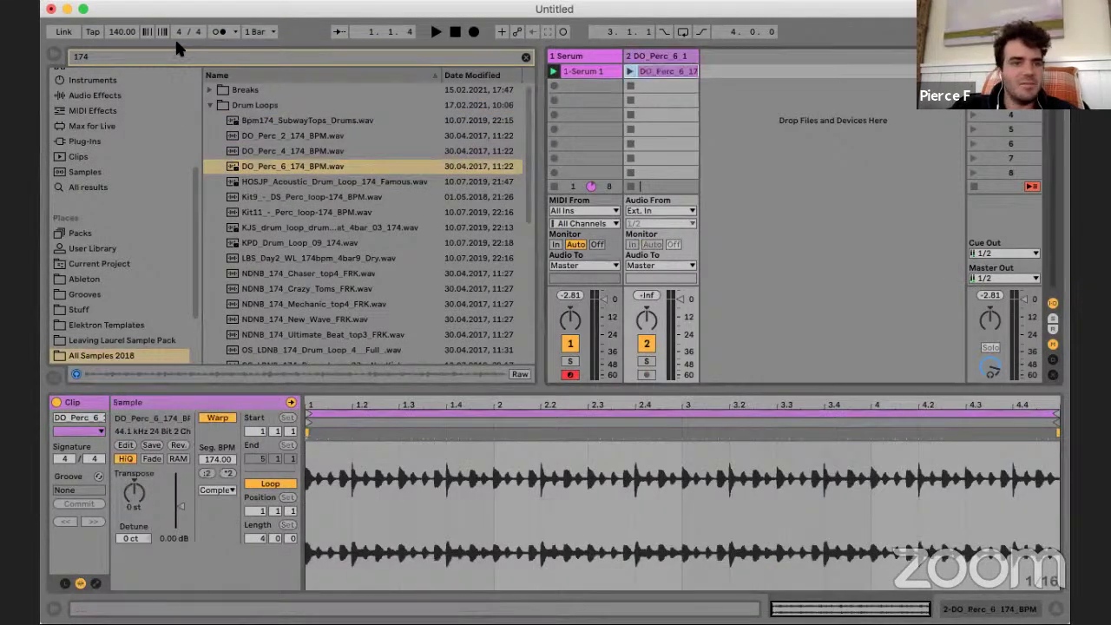
- Set the tempo to 174 BPM and launch the DO_Perc_6 drum loop alongside the Serum clip
click(119, 32)
text(1)
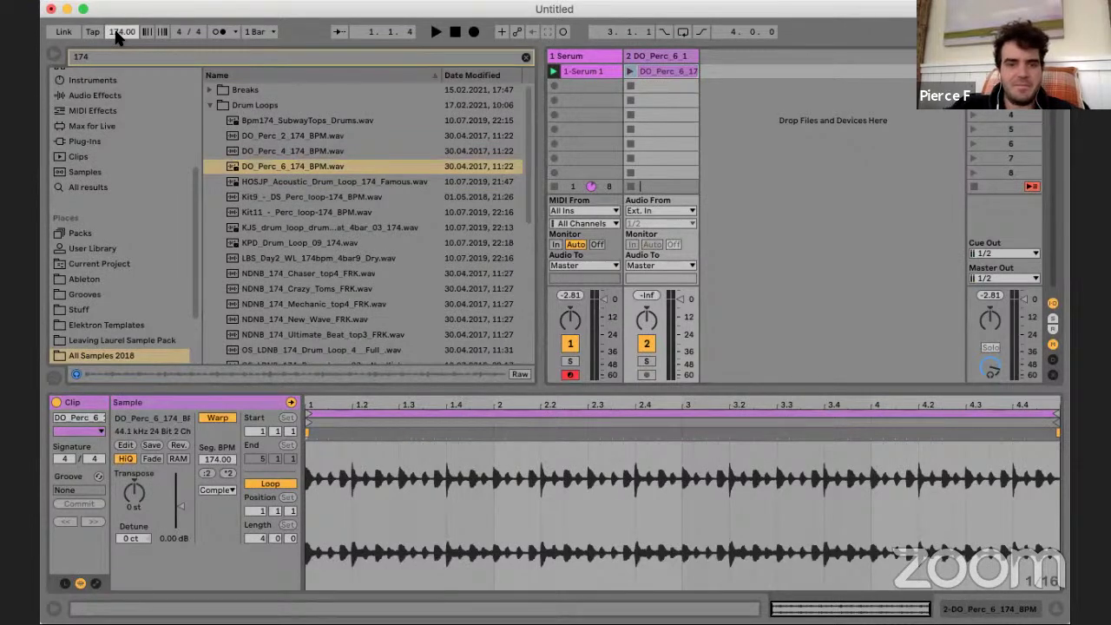
click(630, 71)
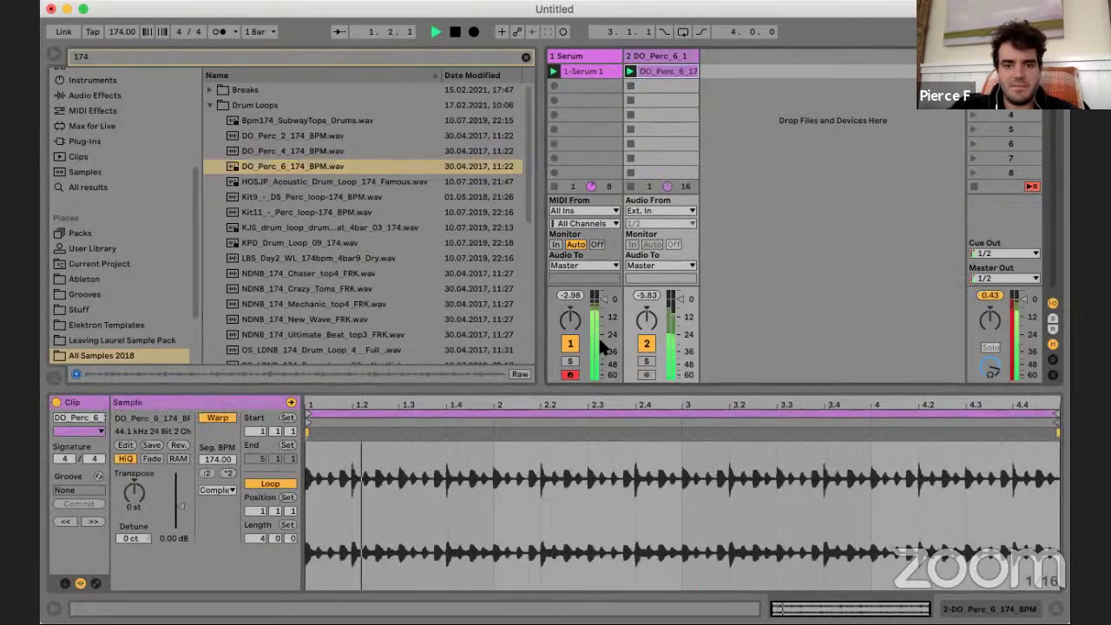
- Shift the Serum clip's second note forward in time onto the third, quantize all the clip's notes, and play the result back
click(584, 71)
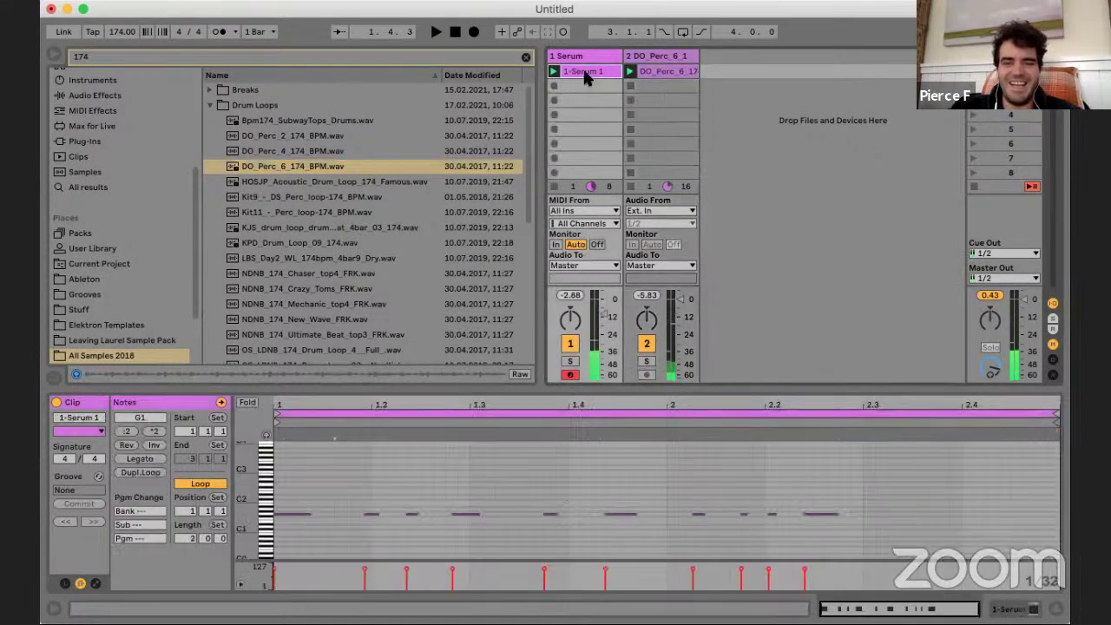
mouse_move(372, 515)
mouse_down()
mouse_move(412, 514)
mouse_move(402, 514)
mouse_up()
key(super+a)
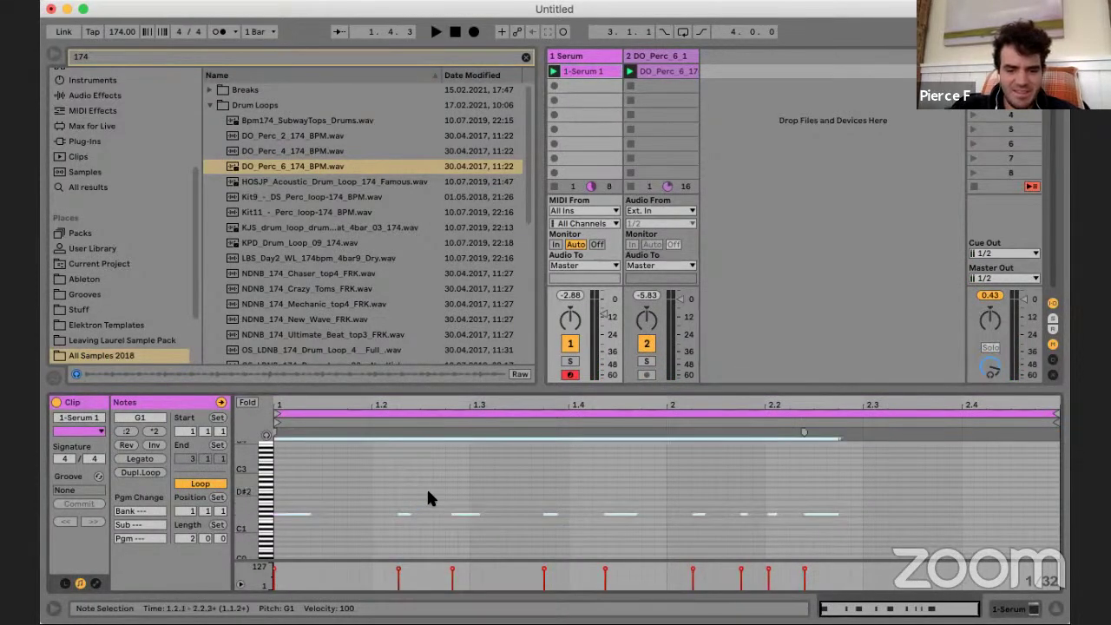
key(super+u)
key(space)
click(433, 479)
key(space)
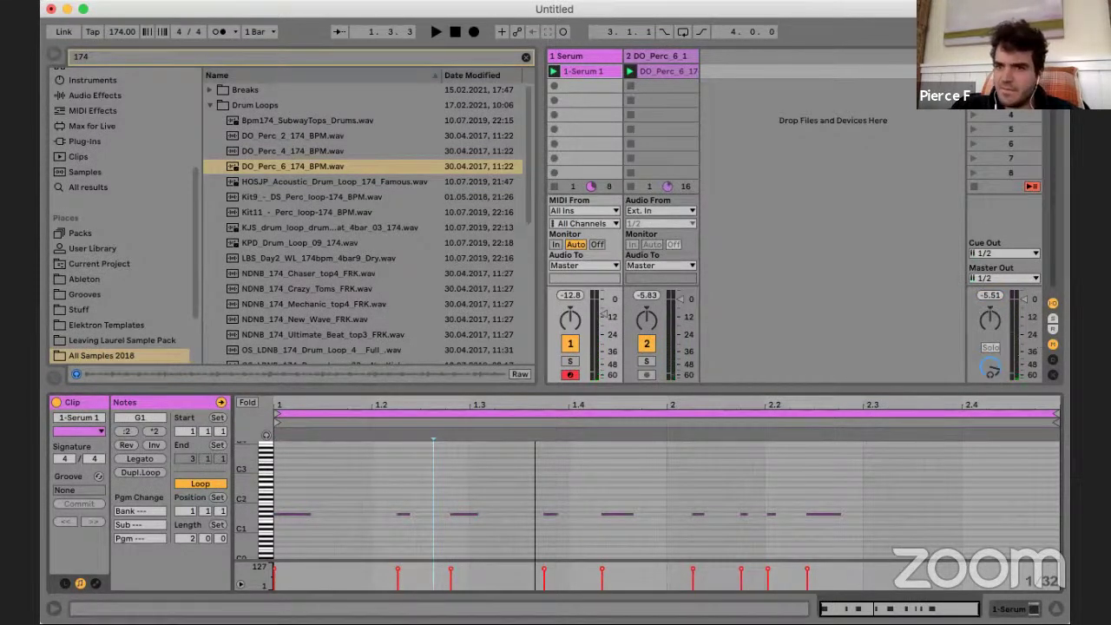
- Set the clip's fixed grid to 1/16, shift the note just before beat 1.3 slightly earlier, and play the clip
right_click(730, 492)
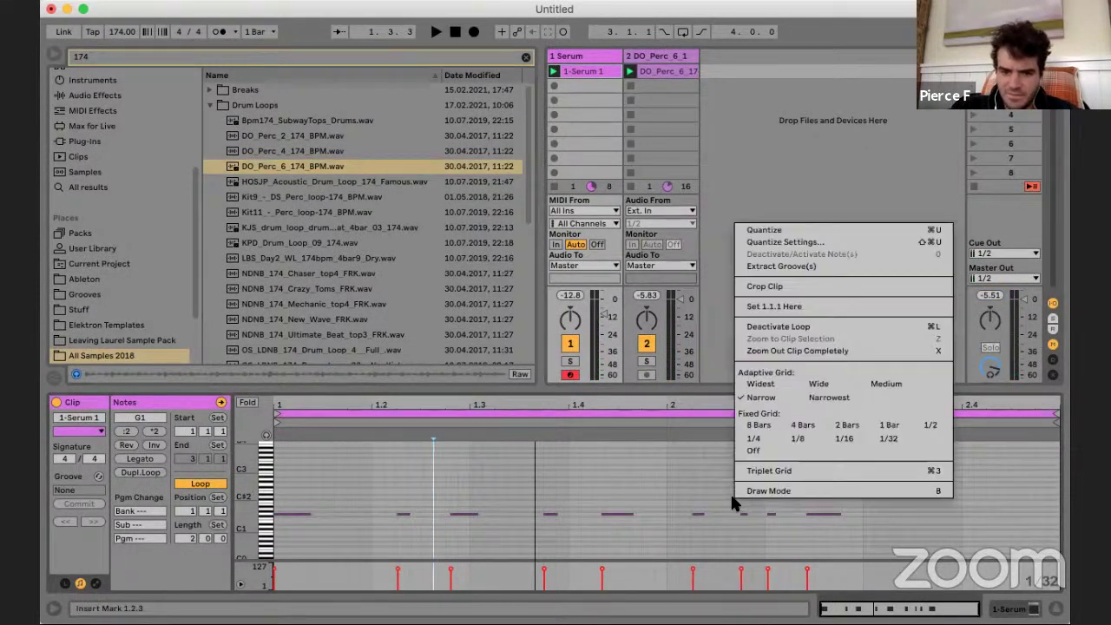
click(842, 445)
click(550, 487)
drag(461, 514, 454, 514)
click(537, 501)
key(space)
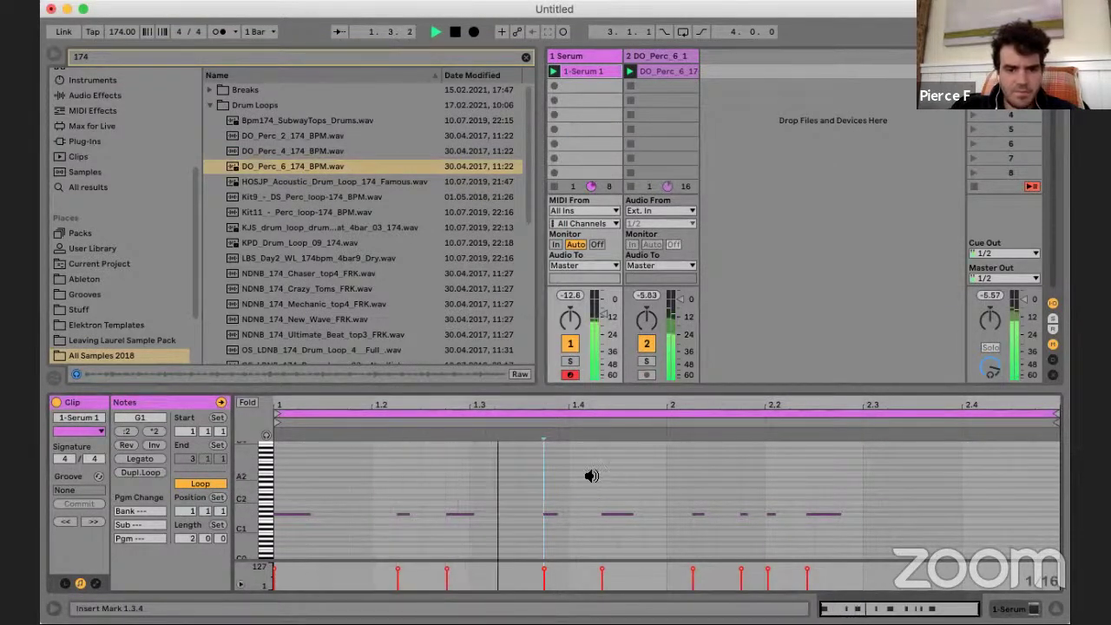
- Move the two notes between beats 1.2 and 1.3 earlier together so the first starts on beat 1.2, and check the playback
key(space)
drag(506, 545, 382, 499)
click(403, 513)
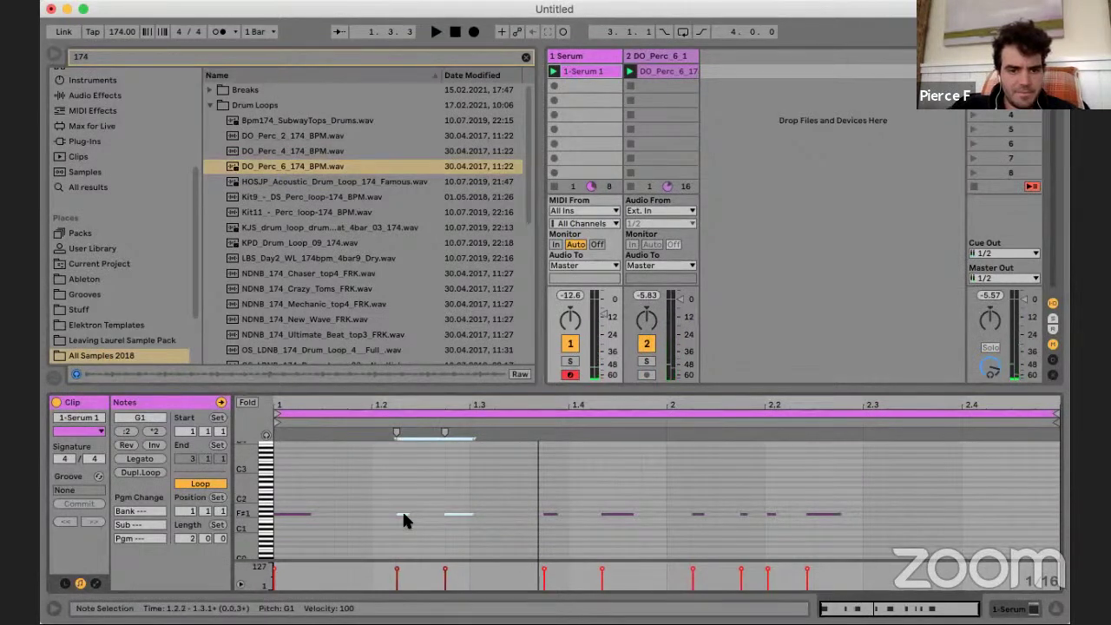
key(Left)
key(space)
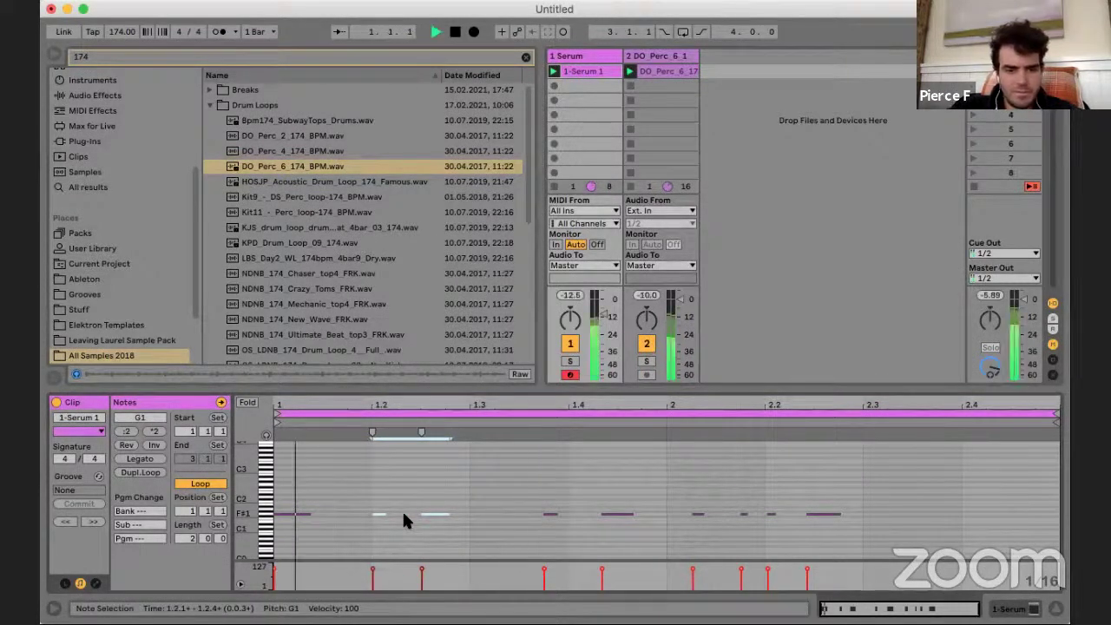
key(space)
- Delete all notes in bar 2 and set the clip's loop length to 1 bar
drag(693, 490, 839, 527)
key(Delete)
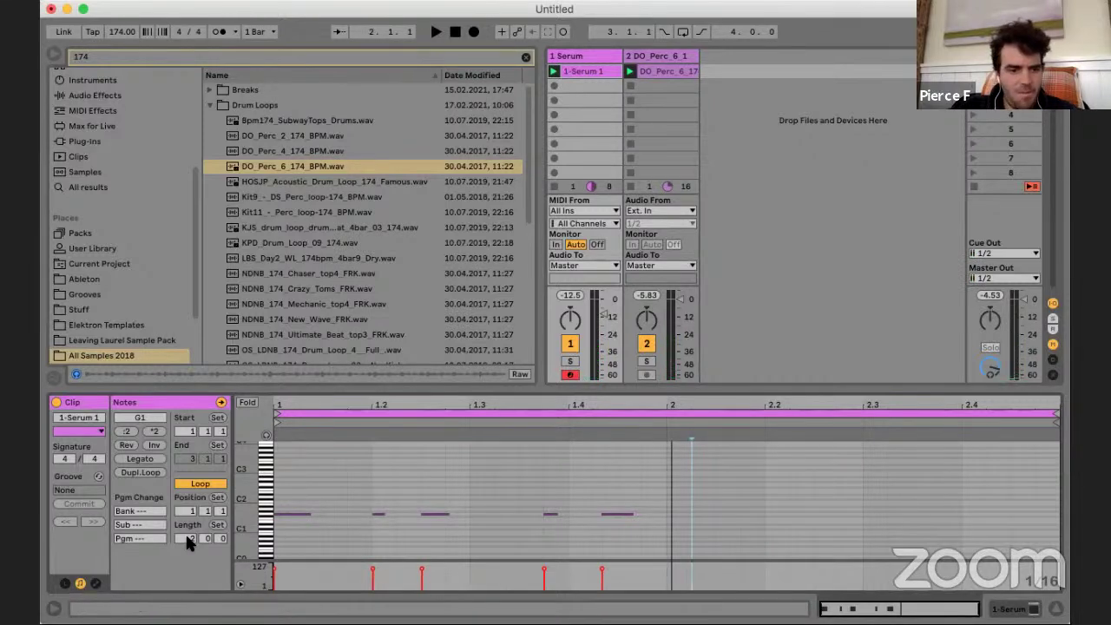
key(Return)
- Play the one-bar loop and nudge its last note slightly earlier, off the grid
key(space)
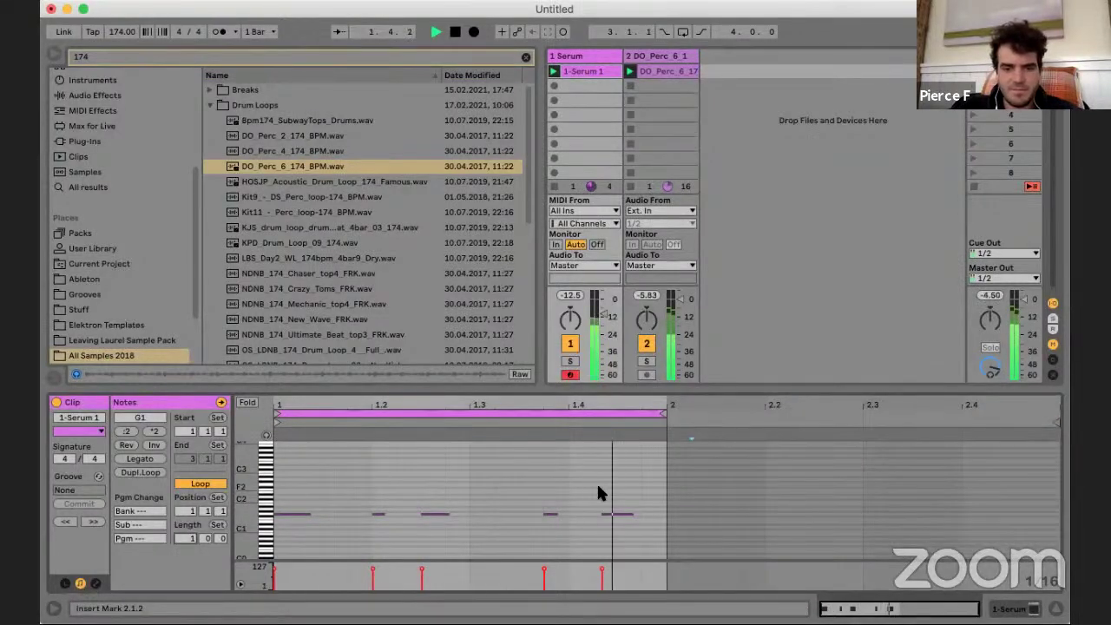
click(613, 515)
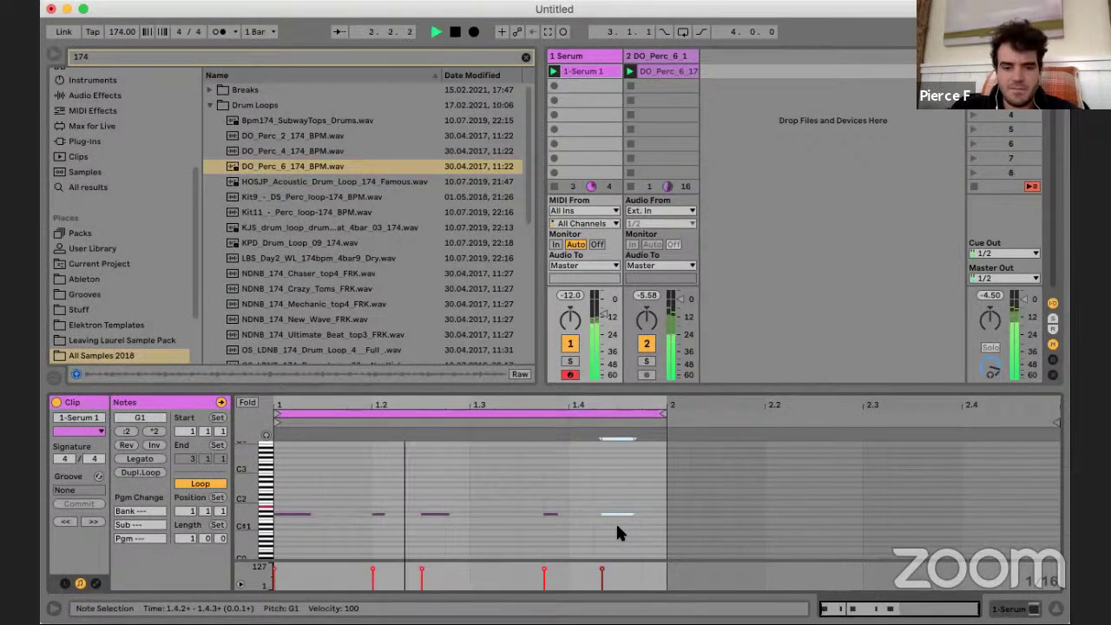
key(super+Left)
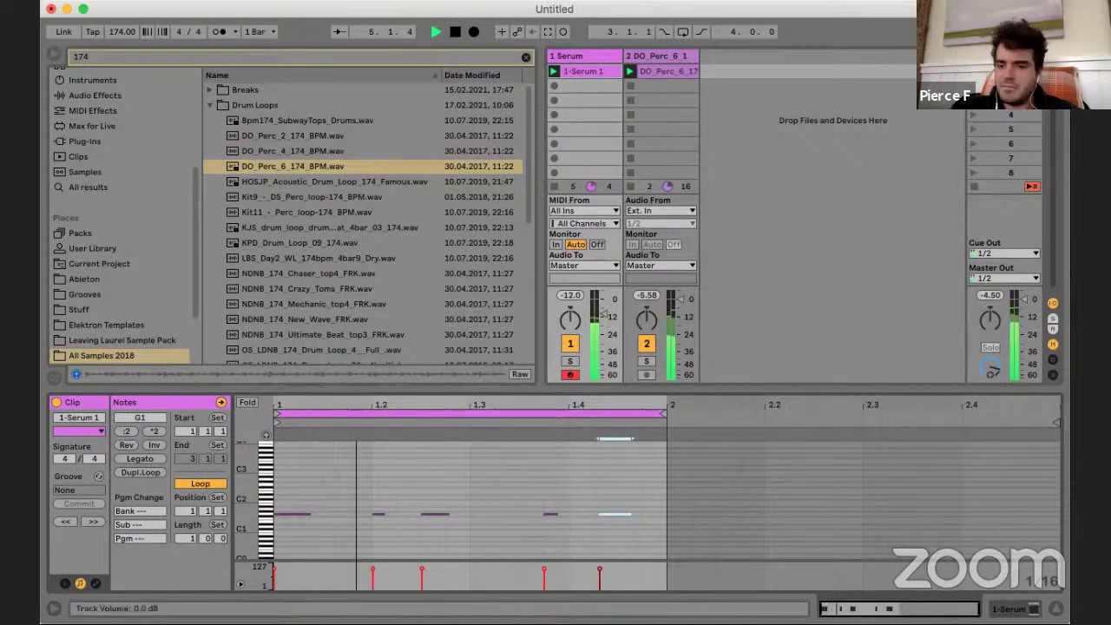
- Review the Serum synth's settings, close its window, and lower the DO_Perc_6 track's volume to -8.0 dB
click(571, 56)
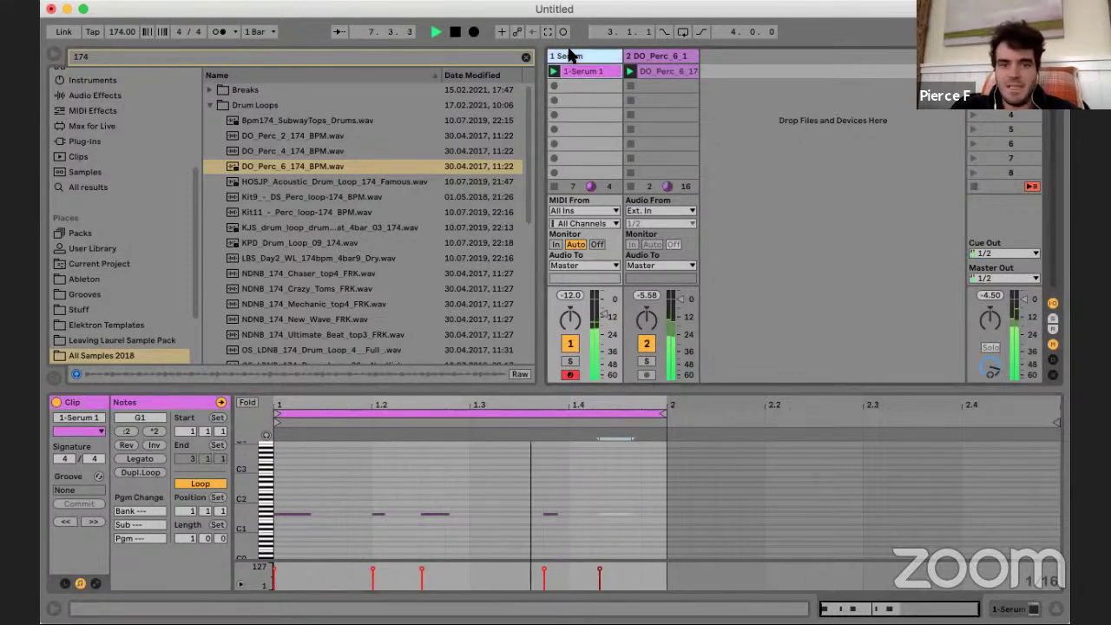
key(shift+Tab)
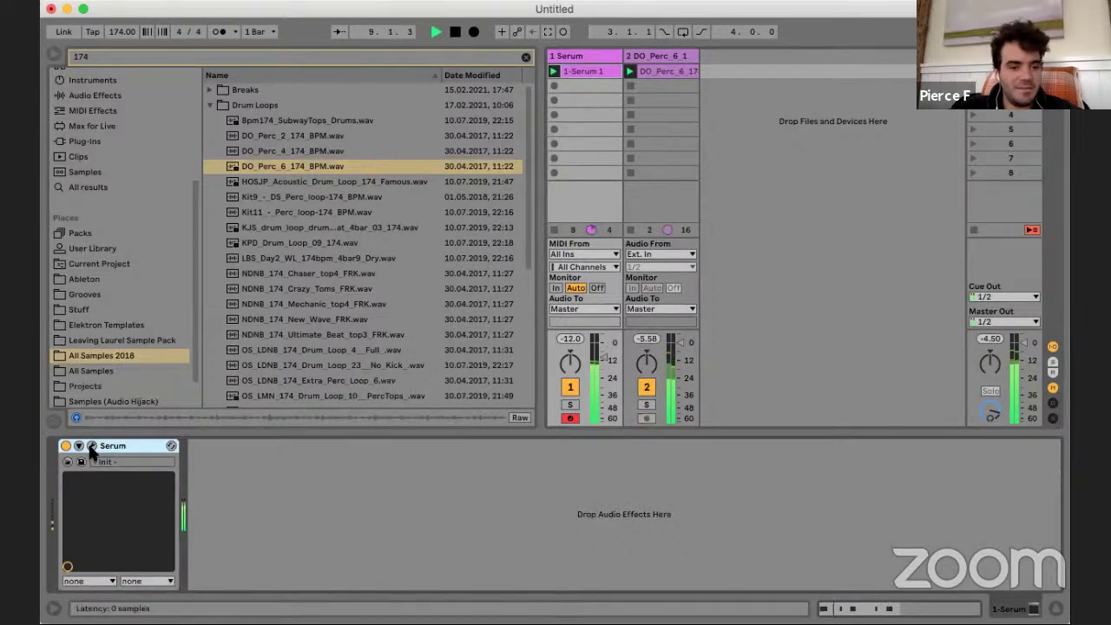
key(super+alt+p)
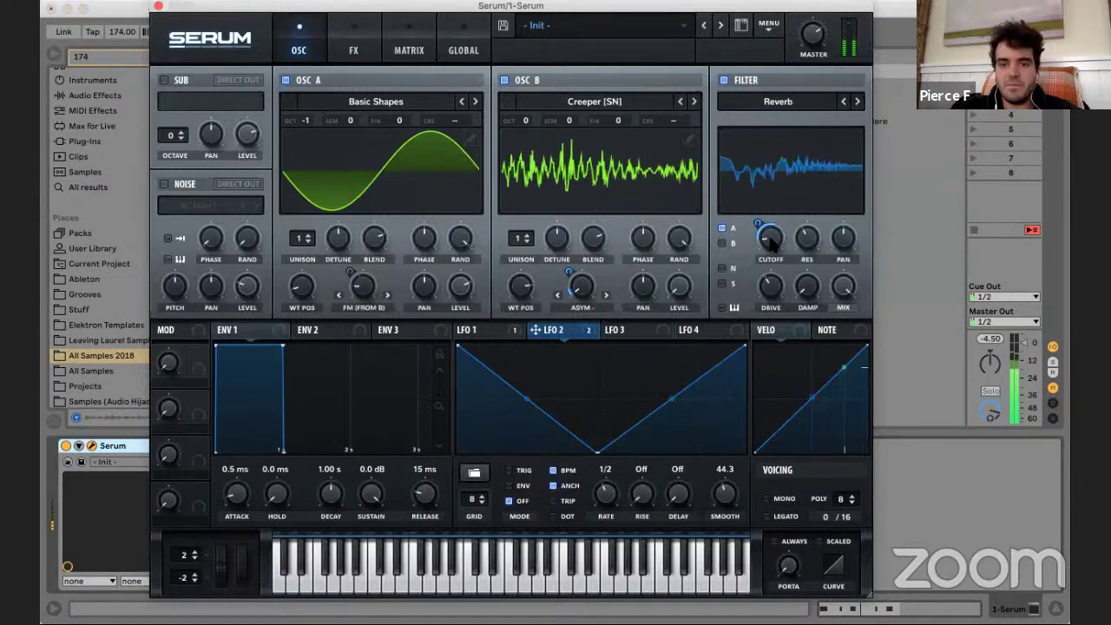
click(158, 7)
drag(679, 341, 679, 354)
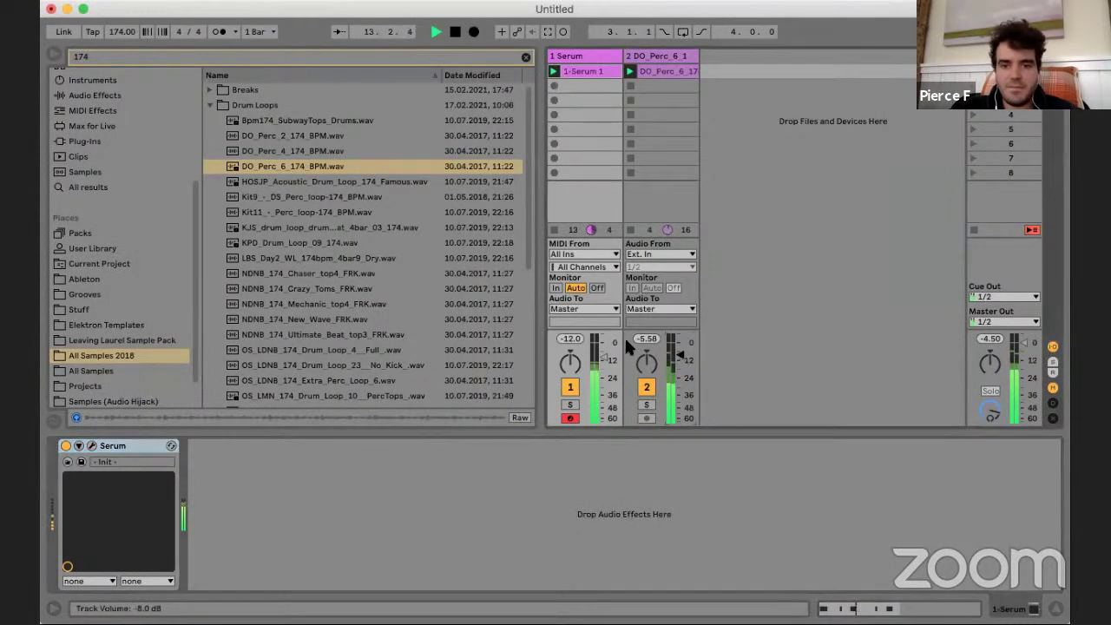
- Audition other 174 BPM drum loops, add HOSJP_Acoustic_Drum_Loop_174_Famous.wav as a clip on a new track and launch it
click(285, 138)
click(295, 151)
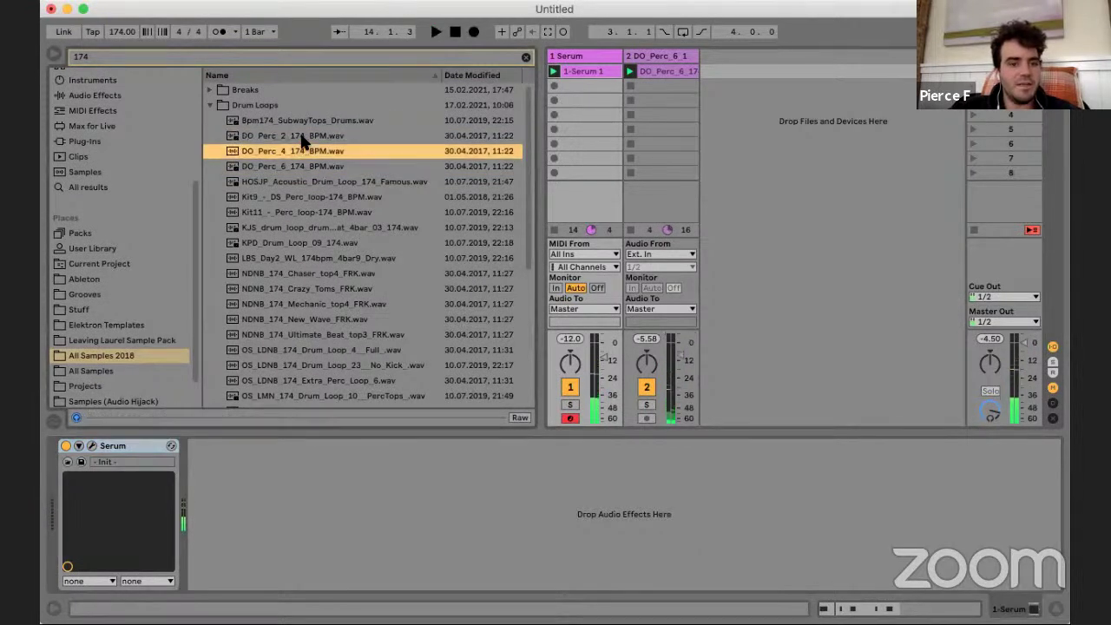
click(310, 182)
key(Down)
click(269, 185)
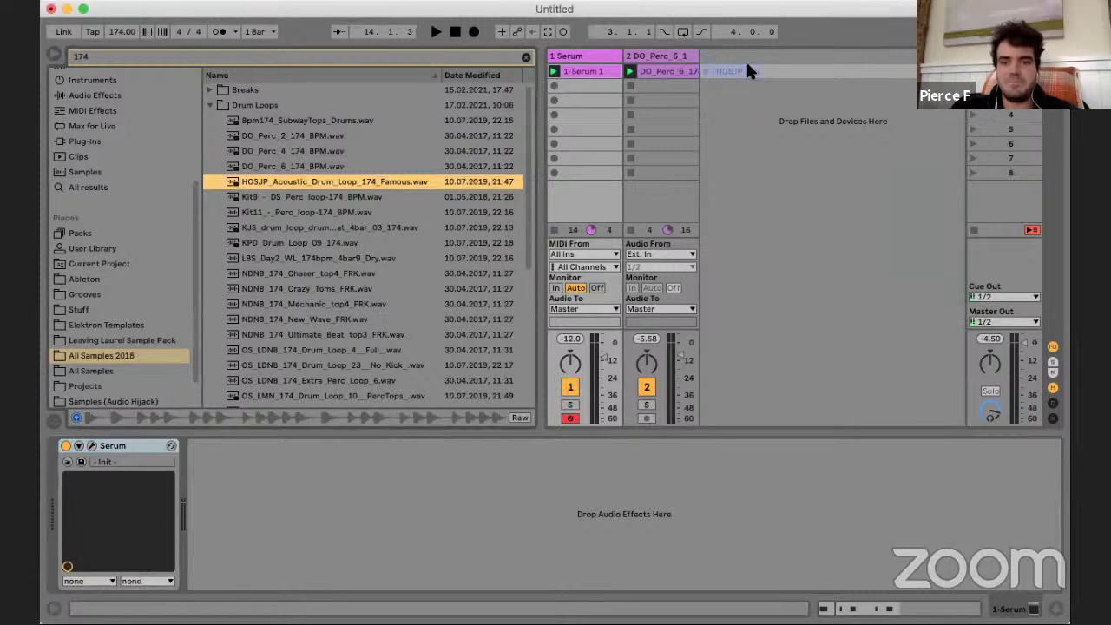
drag(748, 66, 743, 70)
click(707, 71)
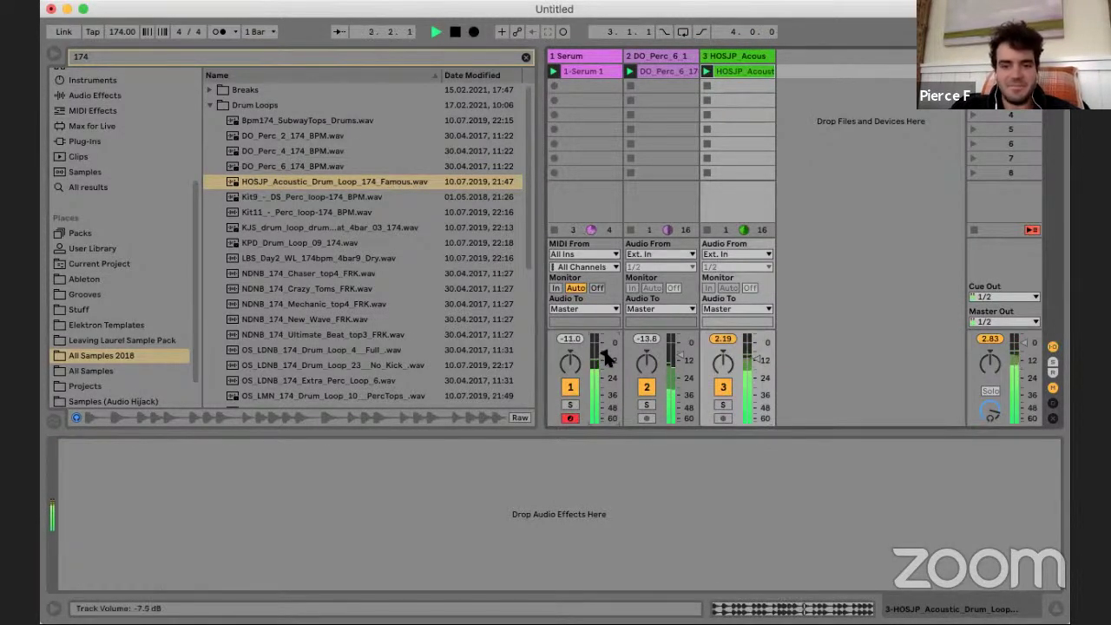
- Search the browser for "compressor" and add the Compressor effect to the Serum track
scroll(70, 127, up, 5)
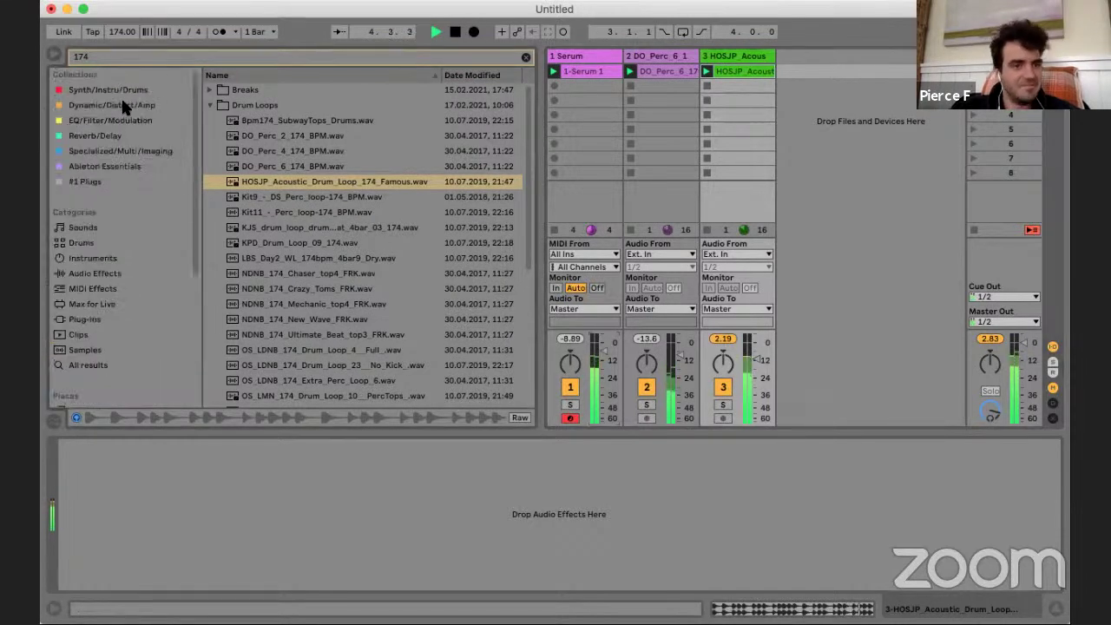
key(super+f)
text(compessor)
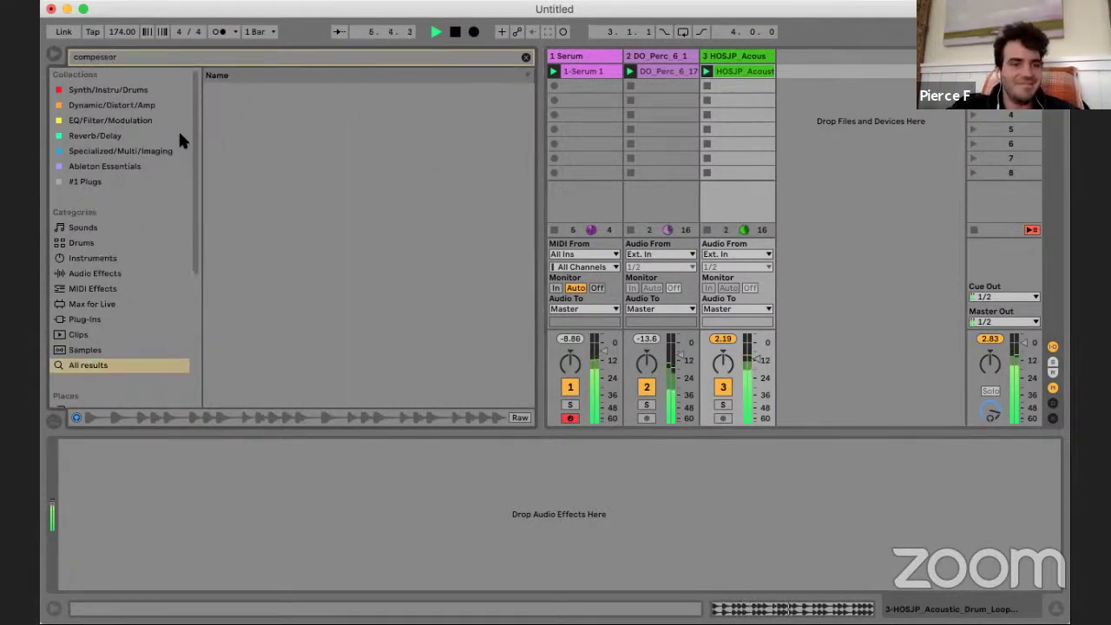
click(122, 56)
text(compressor)
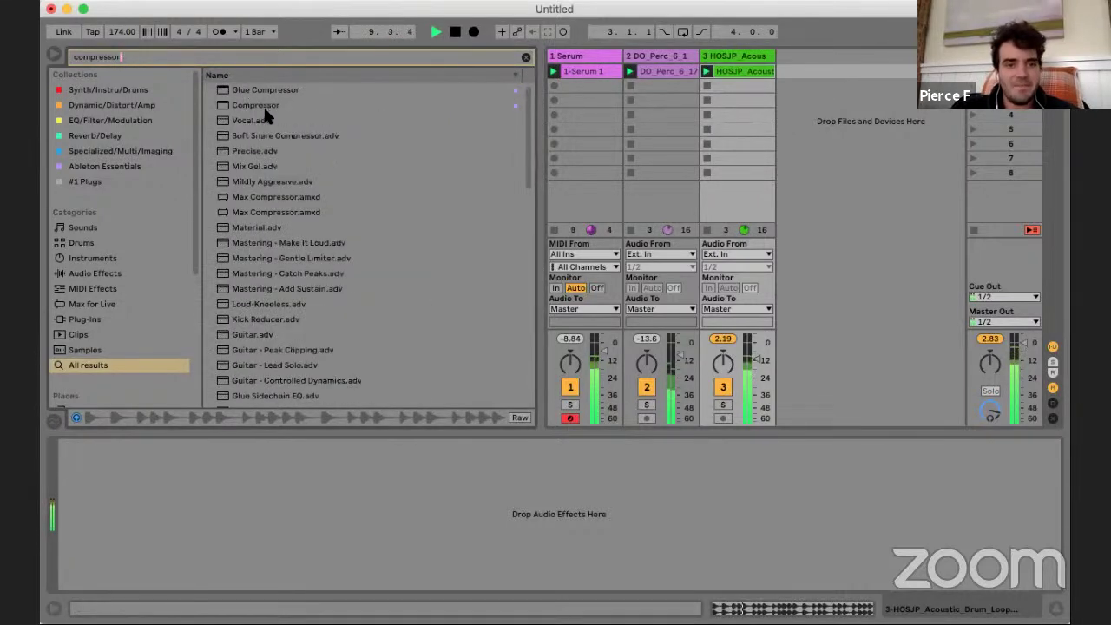
drag(263, 105, 579, 92)
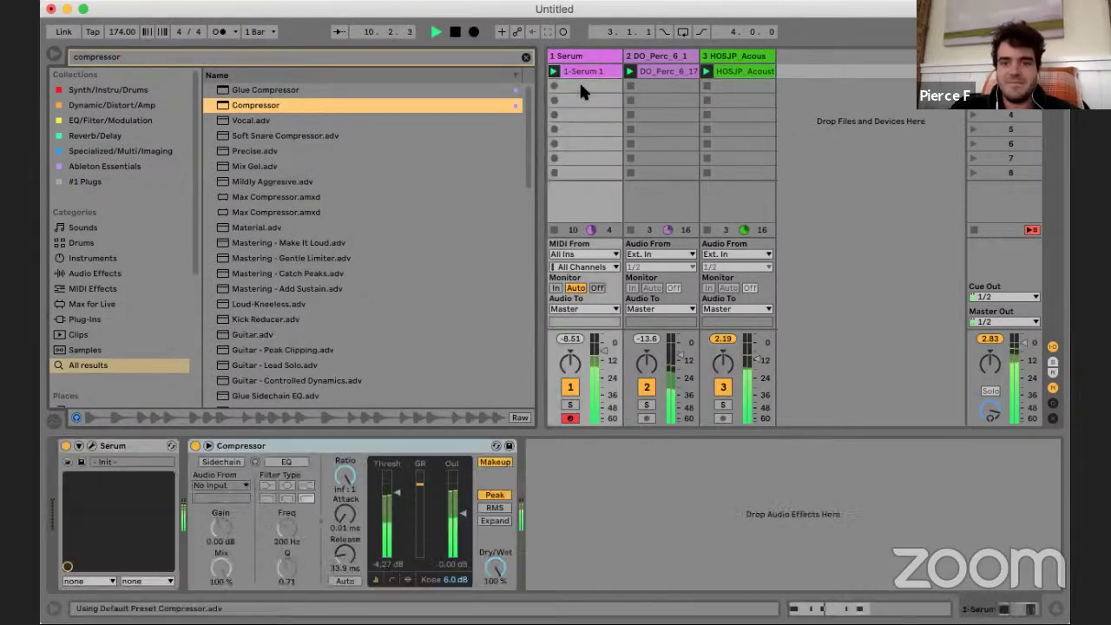
- Sidechain the Serum compressor from the HOSJP drum track and lower its threshold to about -18.3 dB, checking it in playback
click(221, 462)
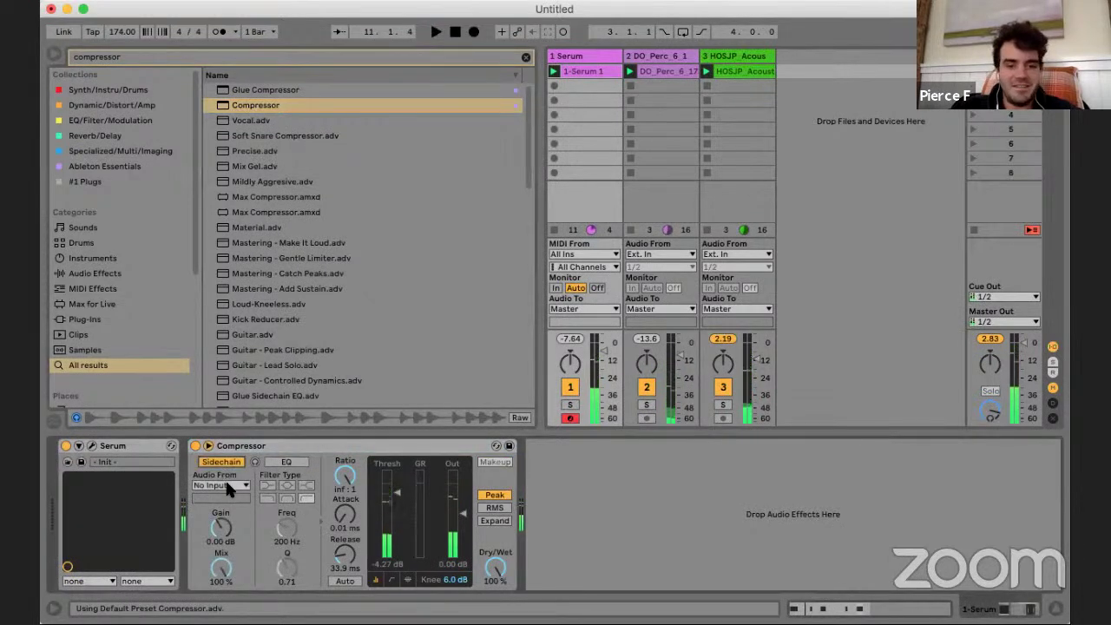
click(226, 484)
click(228, 518)
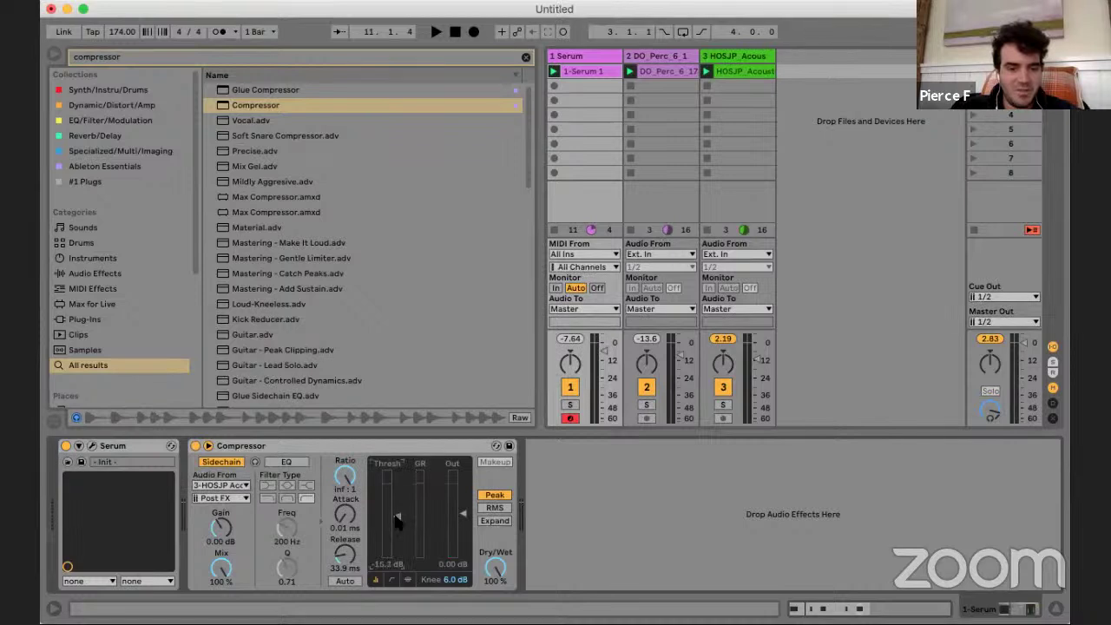
key(space)
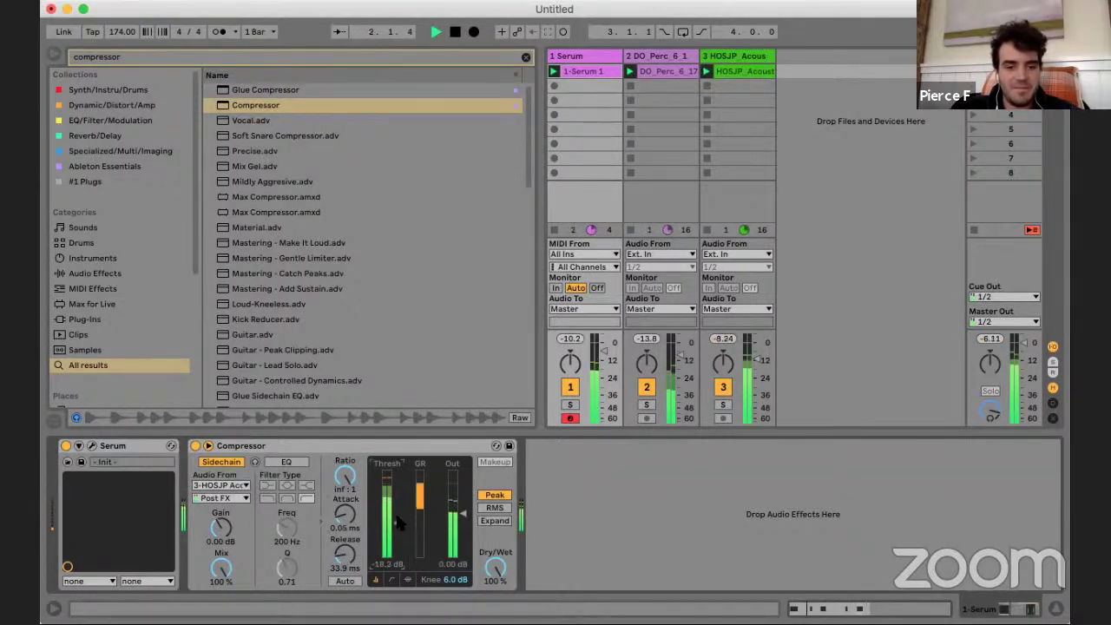
- Enable the compressor's sidechain EQ with a frequency of 1.71 kHz and set the threshold to -12.0 dB
click(279, 466)
drag(294, 533, 287, 526)
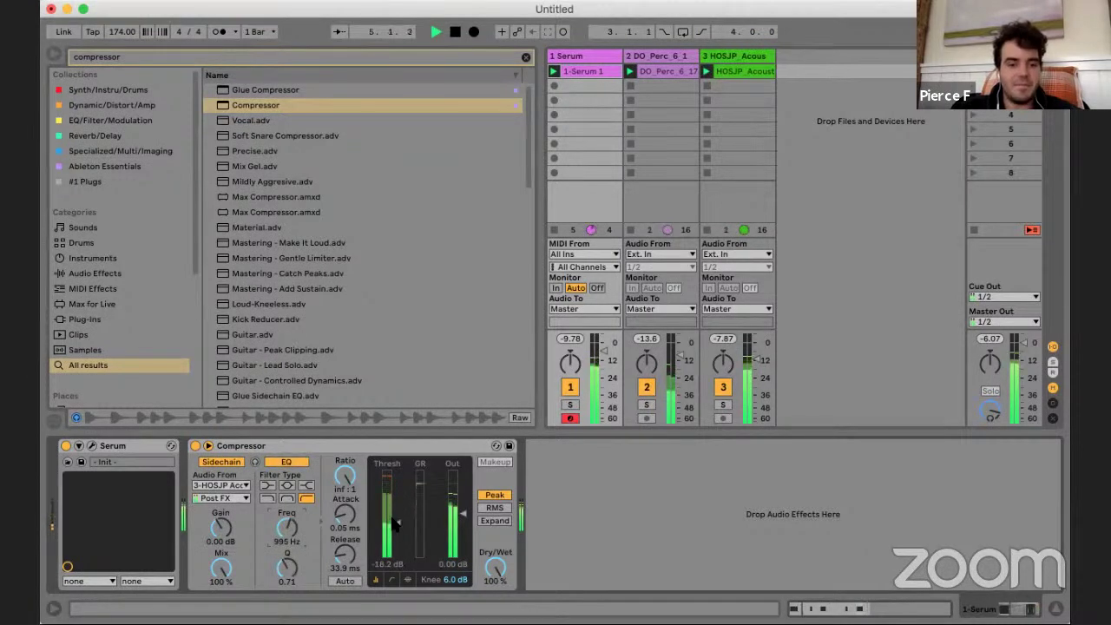
drag(293, 528, 293, 517)
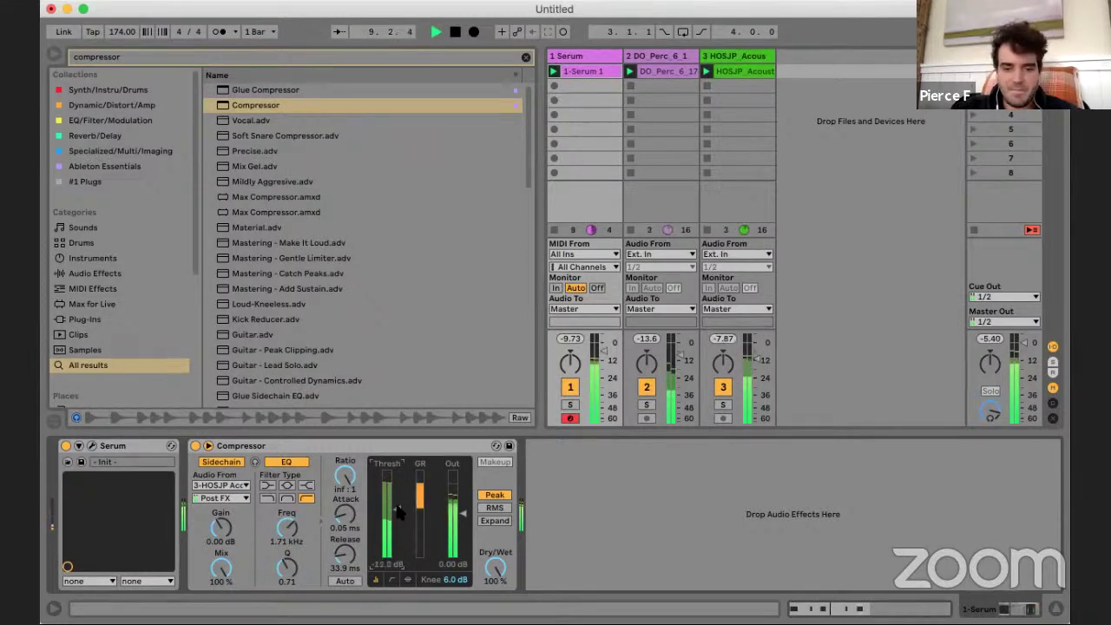
- Set the release of envelope 1 in the Serum synth to 13 ms and close the synth's window
click(573, 57)
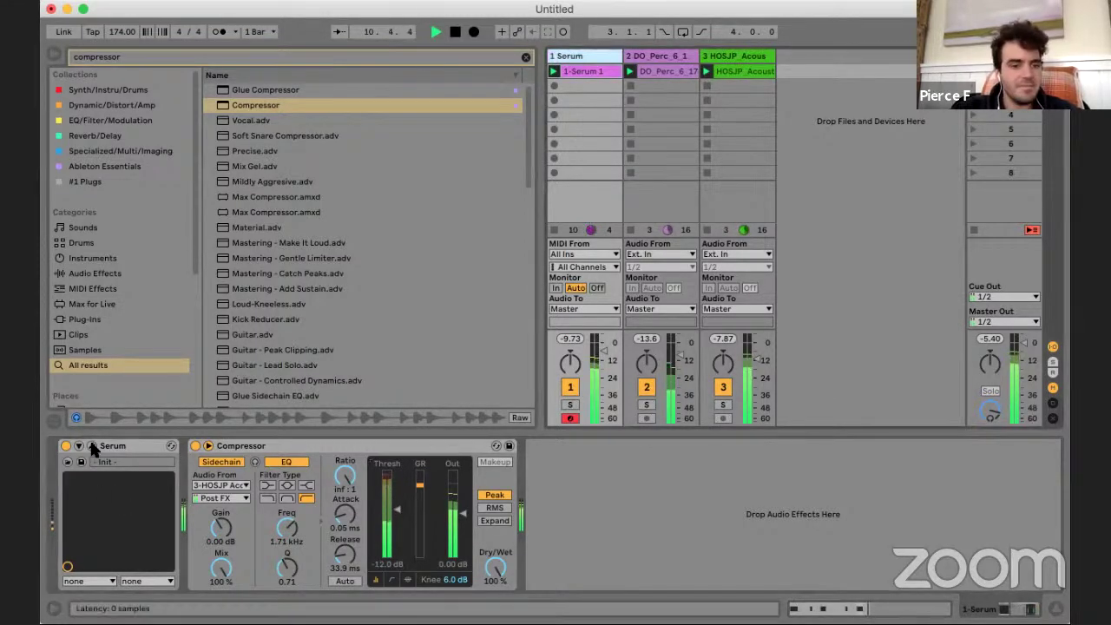
click(93, 446)
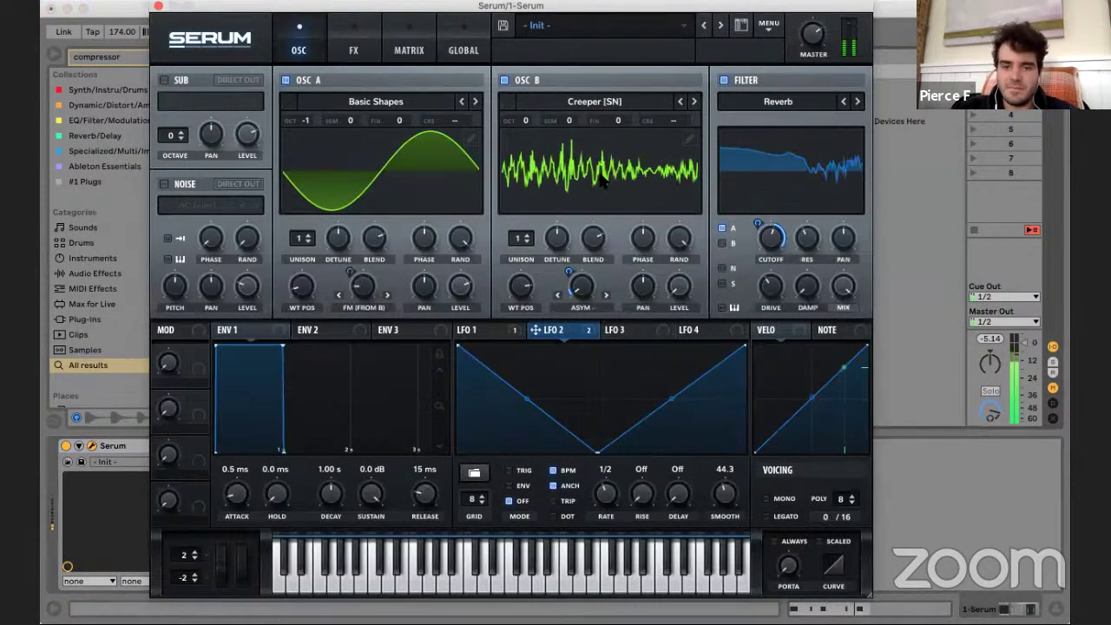
drag(424, 497, 437, 547)
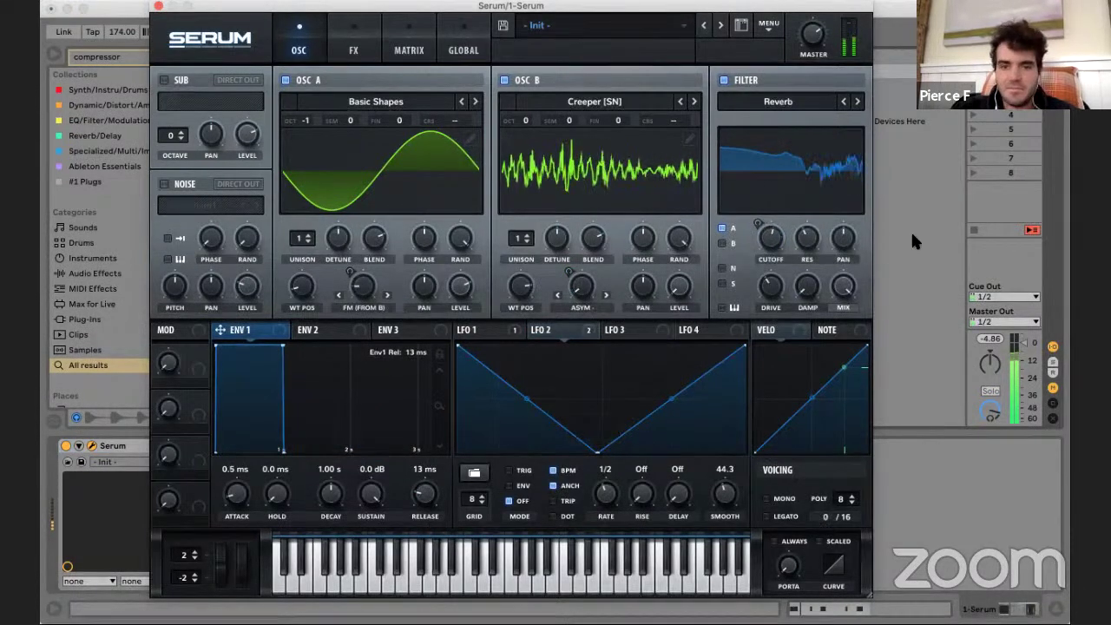
click(157, 6)
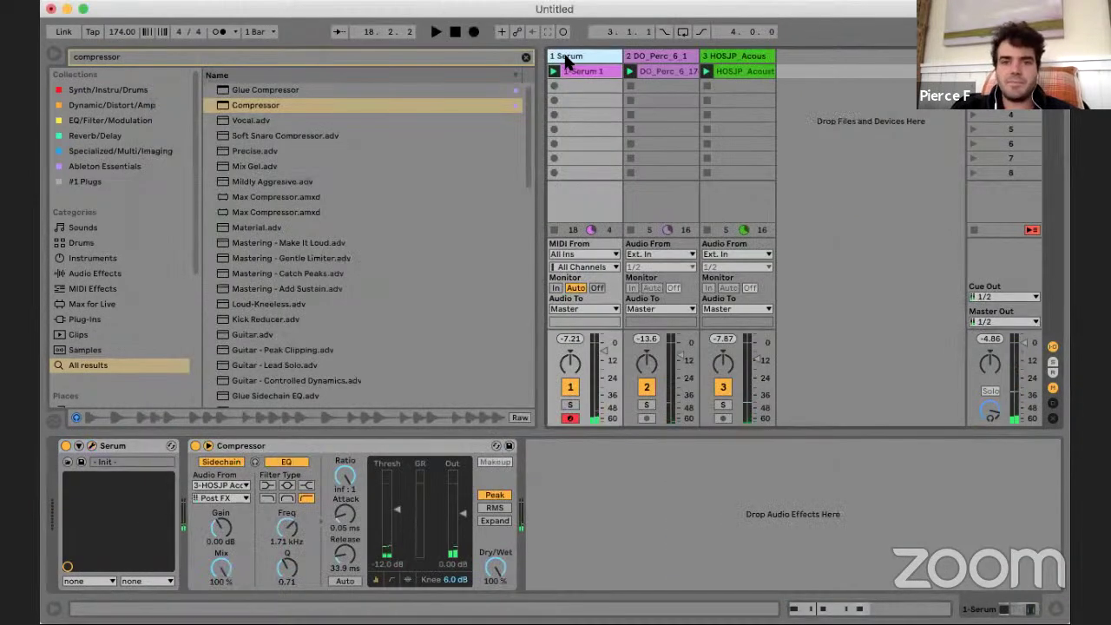
- Place the Serum, DO_Perc and HOSJP session clips together at the start of the arrangement on their tracks
key(Tab)
click(800, 97)
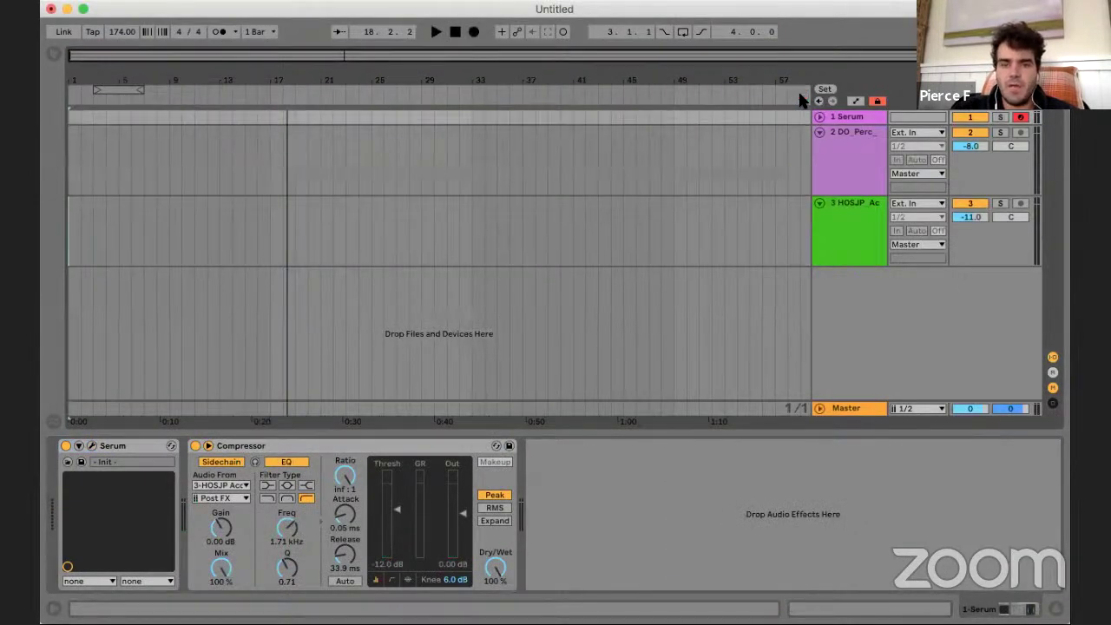
key(Tab)
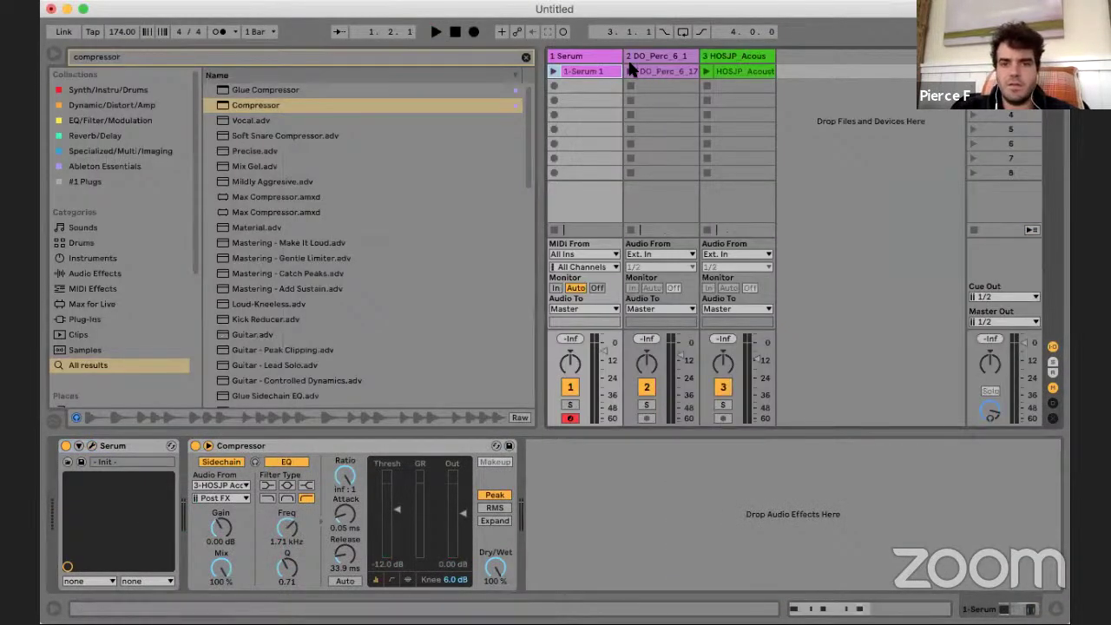
click(725, 70)
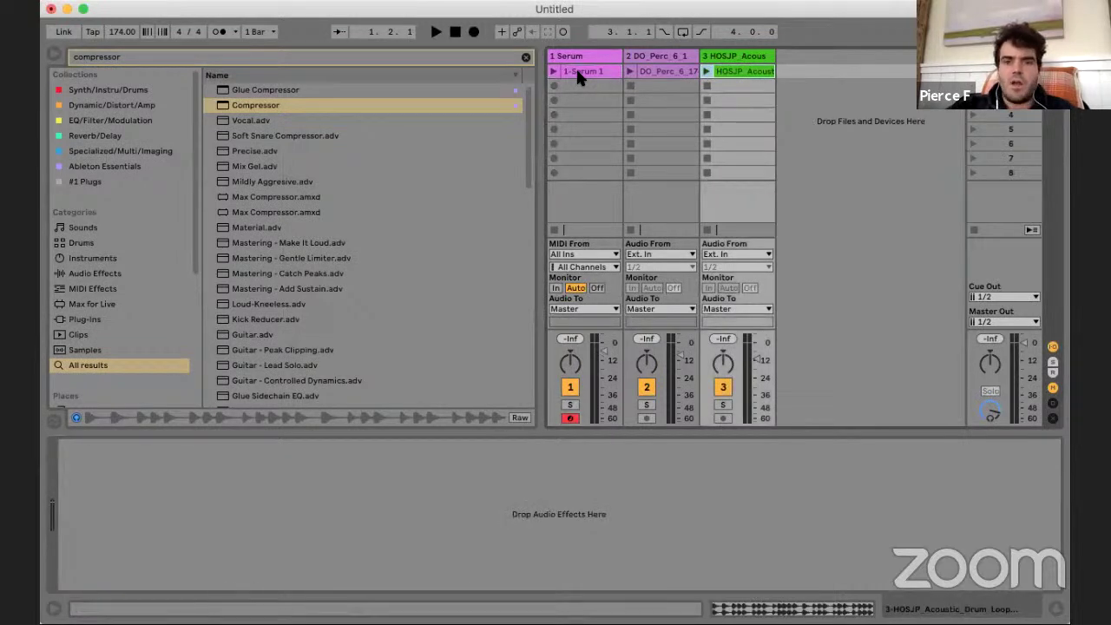
shift+click(576, 69)
key(Tab)
mouse_move(582, 71)
mouse_down()
mouse_move(223, 134)
mouse_move(74, 135)
mouse_move(191, 121)
mouse_move(305, 136)
mouse_move(372, 121)
mouse_up()
- Extend the DO_Perc and HOSJP drum clips in the arrangement so both loop until bar 31
click(145, 135)
drag(110, 128, 446, 143)
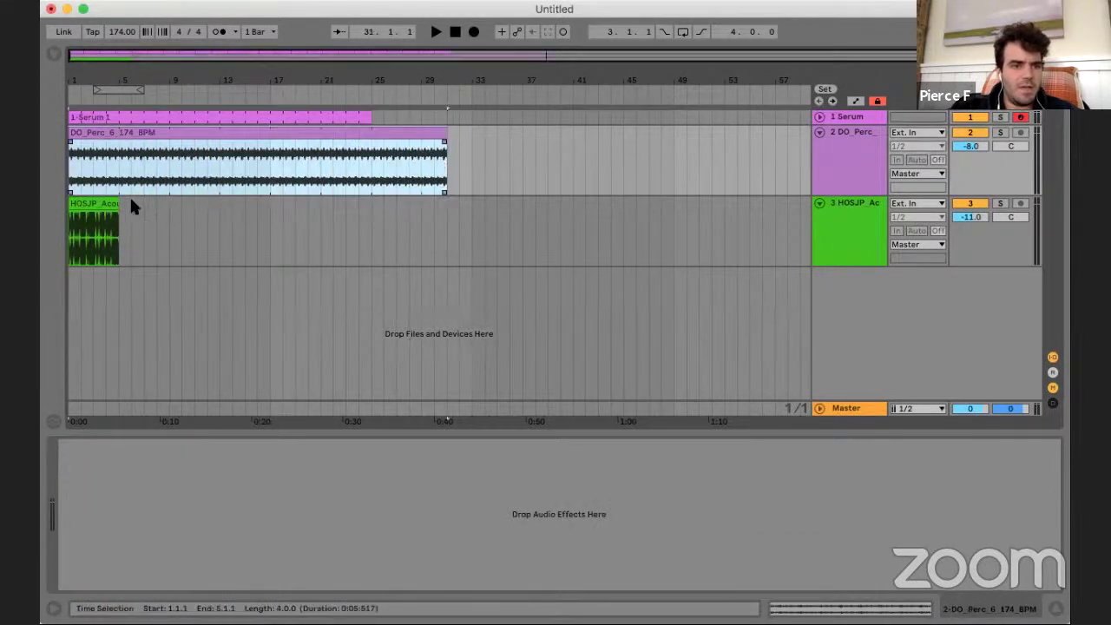
drag(119, 209, 447, 227)
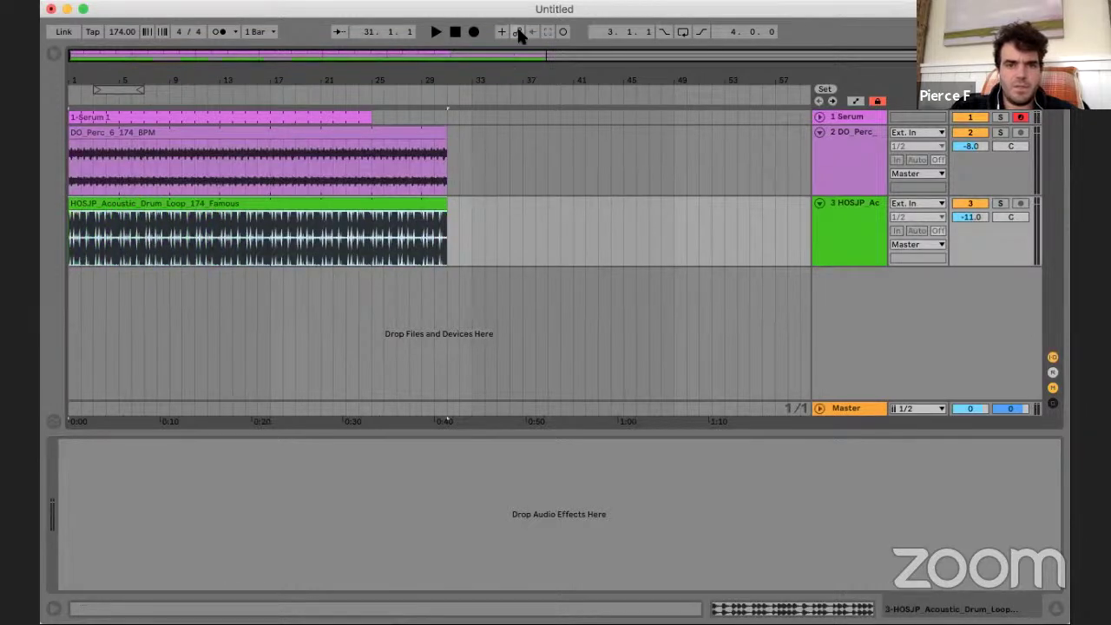
- Extend the Serum clip in the arrangement to bar 33 and unfold the Serum track
drag(376, 116, 470, 116)
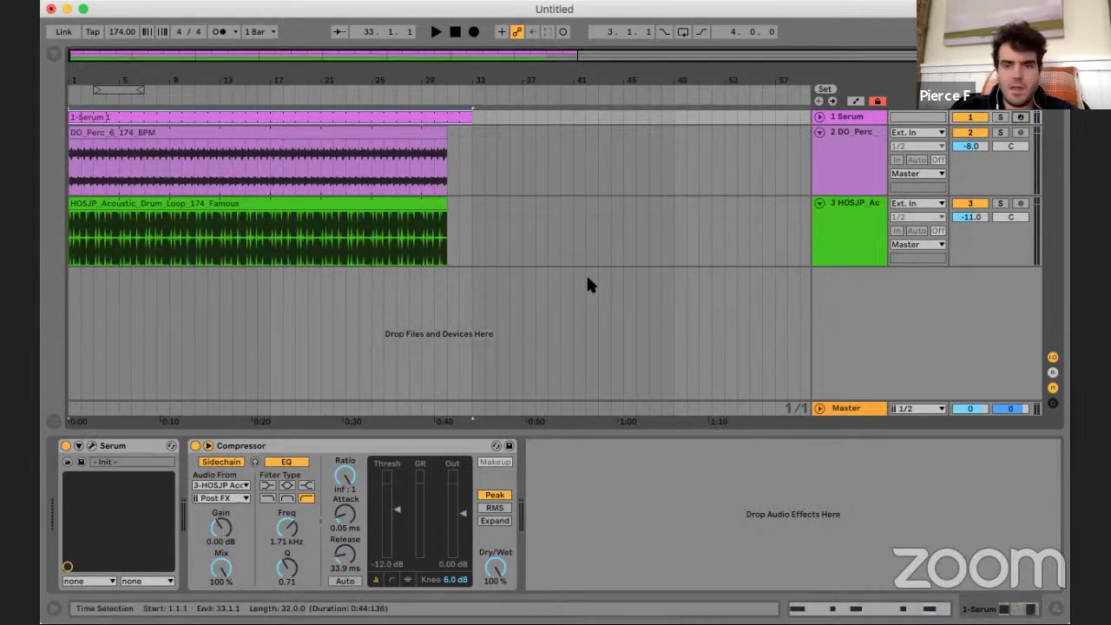
click(819, 116)
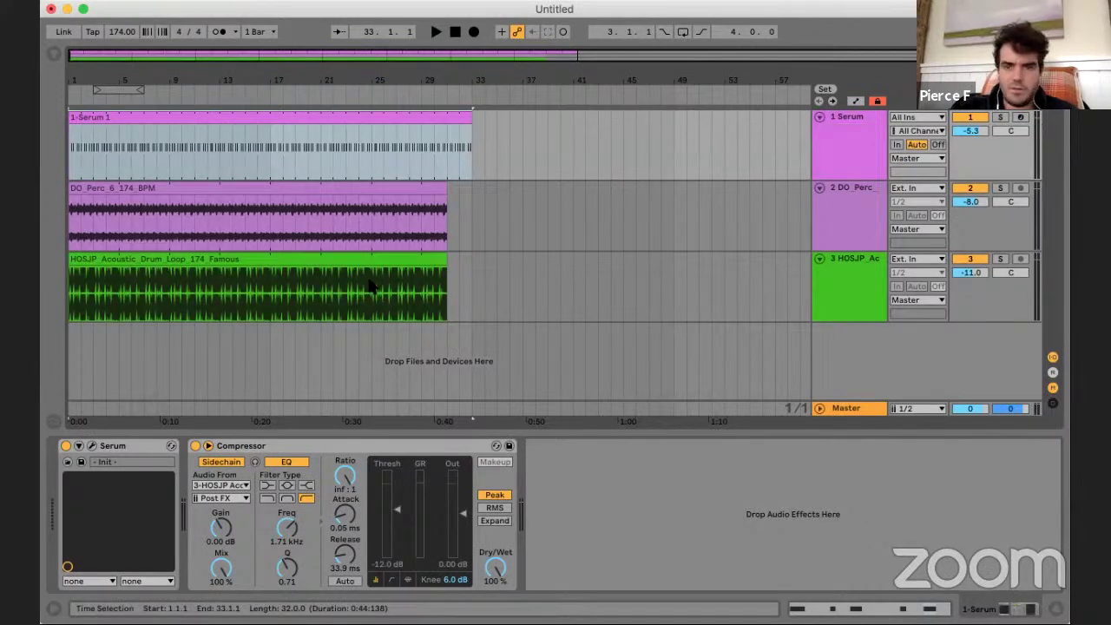
- Show the automation lanes of the tracks in the arrangement
click(581, 170)
key(a)
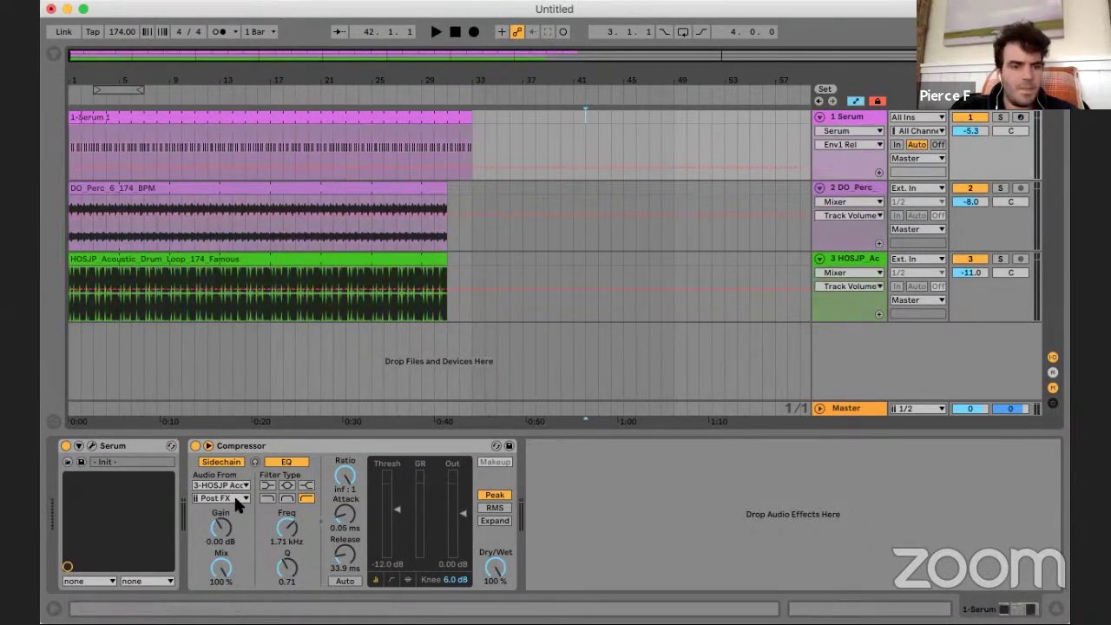
click(92, 445)
drag(365, 6, 421, 103)
click(474, 32)
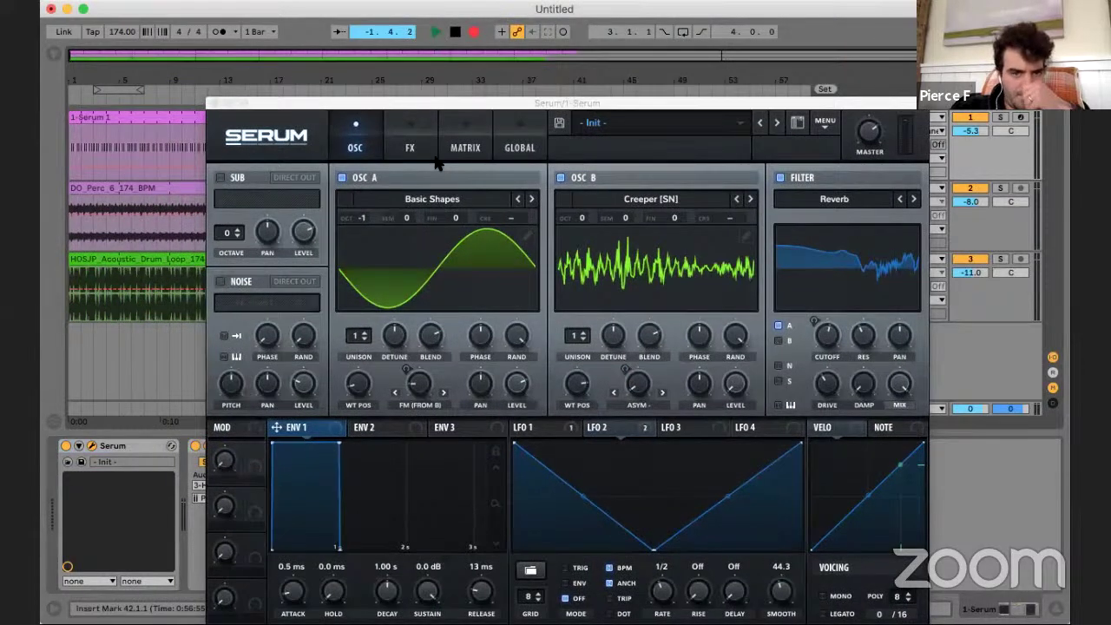
click(212, 103)
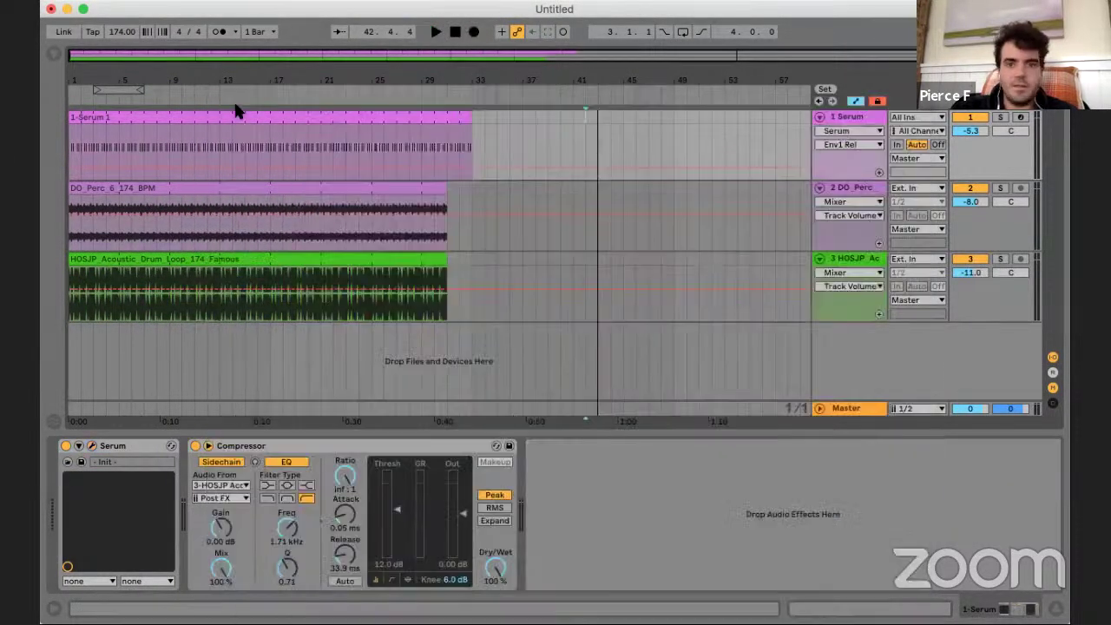
- Record automation from bar 1 while moving Serum's filter cutoff, filter resonance and the warp amounts of oscillators A and B
click(70, 140)
click(91, 446)
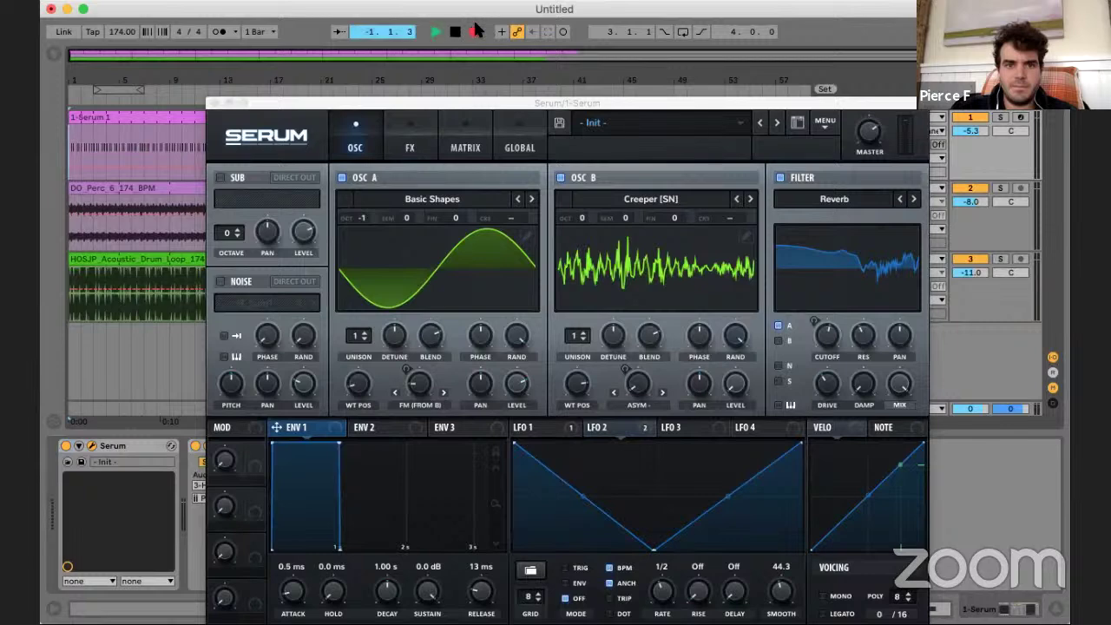
key(space)
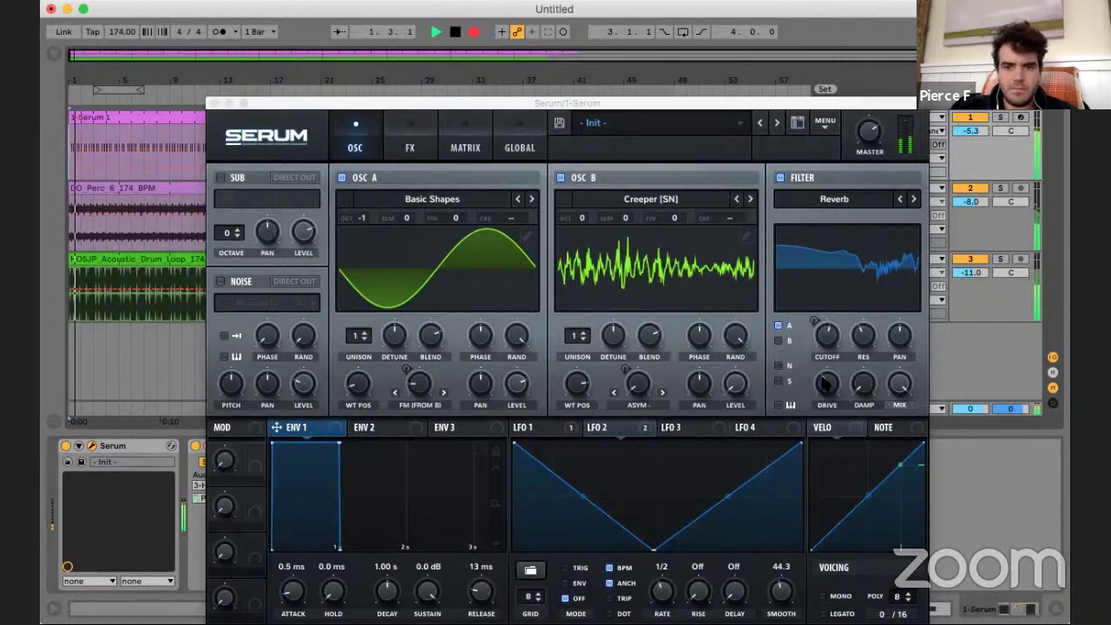
drag(830, 330, 822, 347)
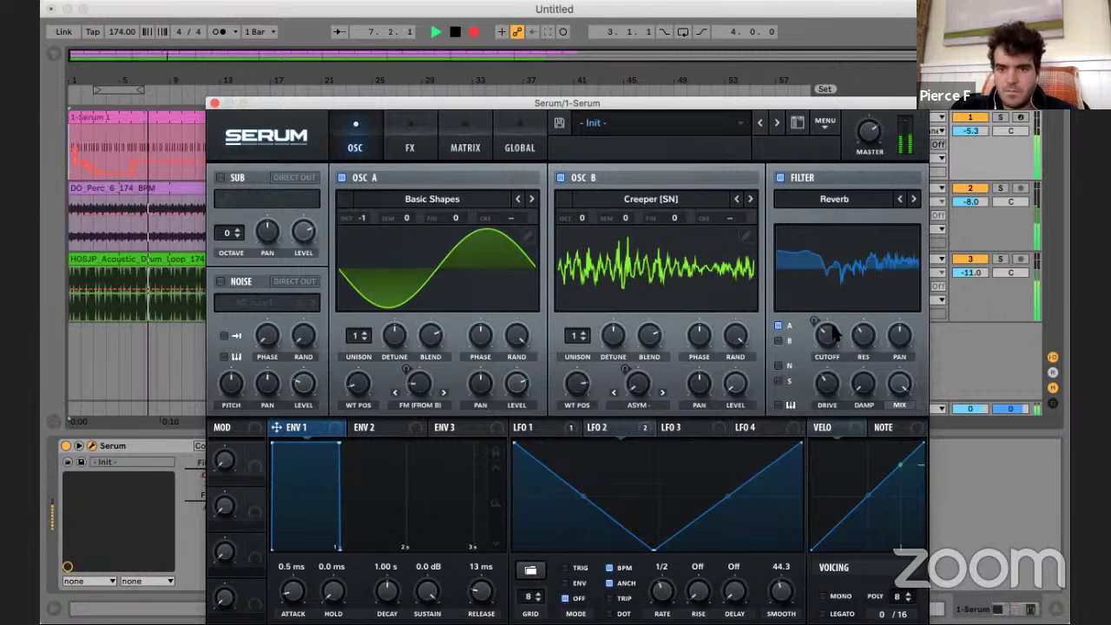
mouse_move(855, 325)
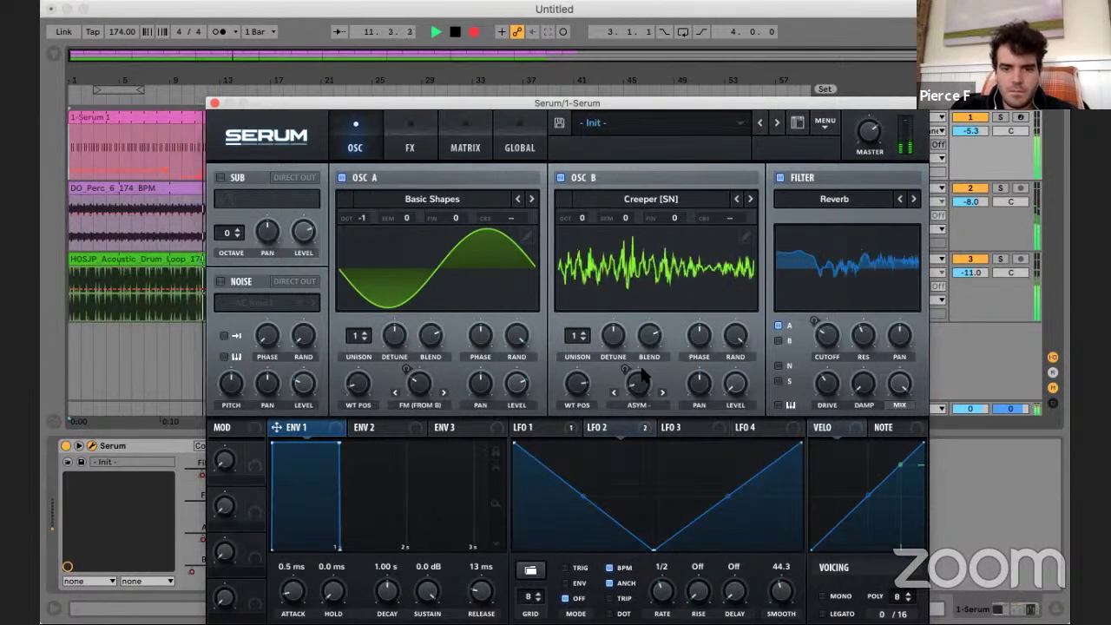
mouse_move(636, 386)
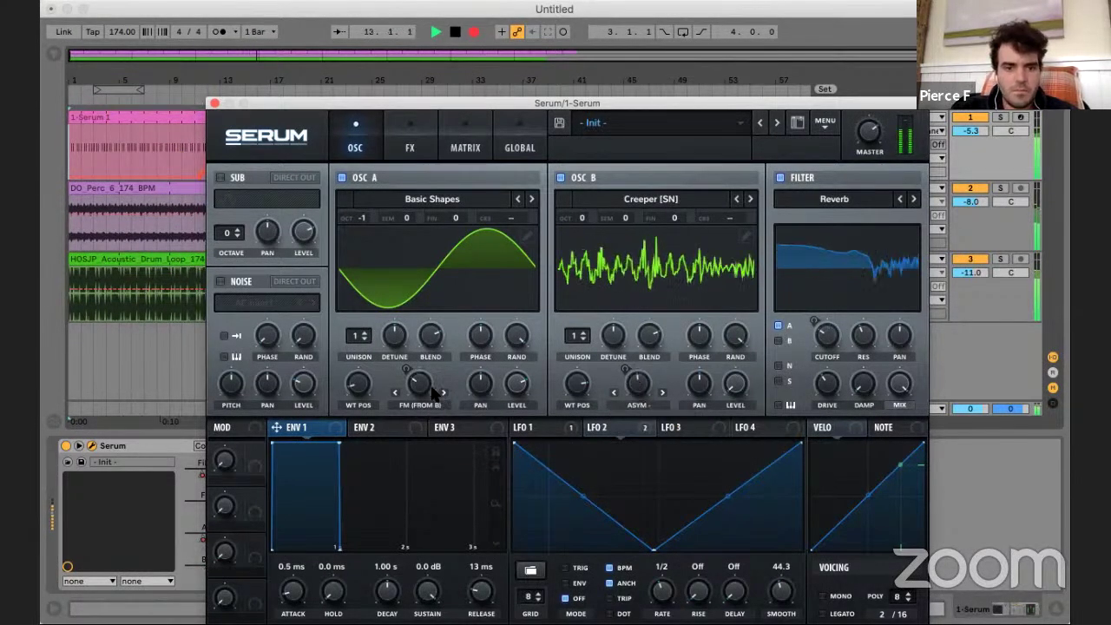
- Record movements of Serum's hyper, dimension, compressor and distortion mix and filter drive until bar 33, closing the synth and hiding the automation lanes
click(416, 144)
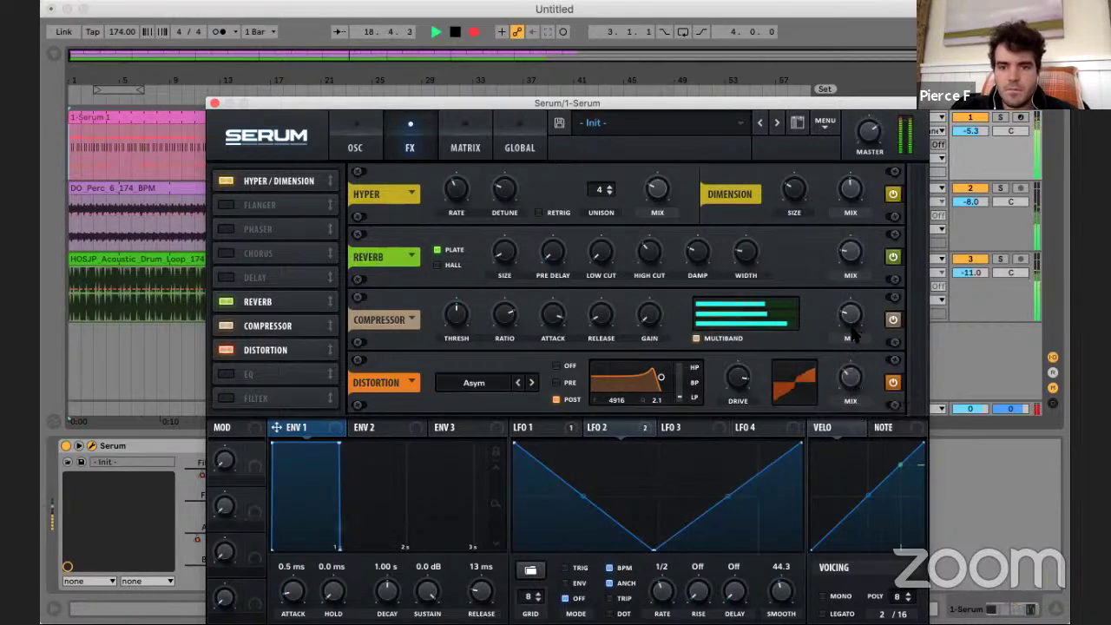
drag(853, 330, 852, 315)
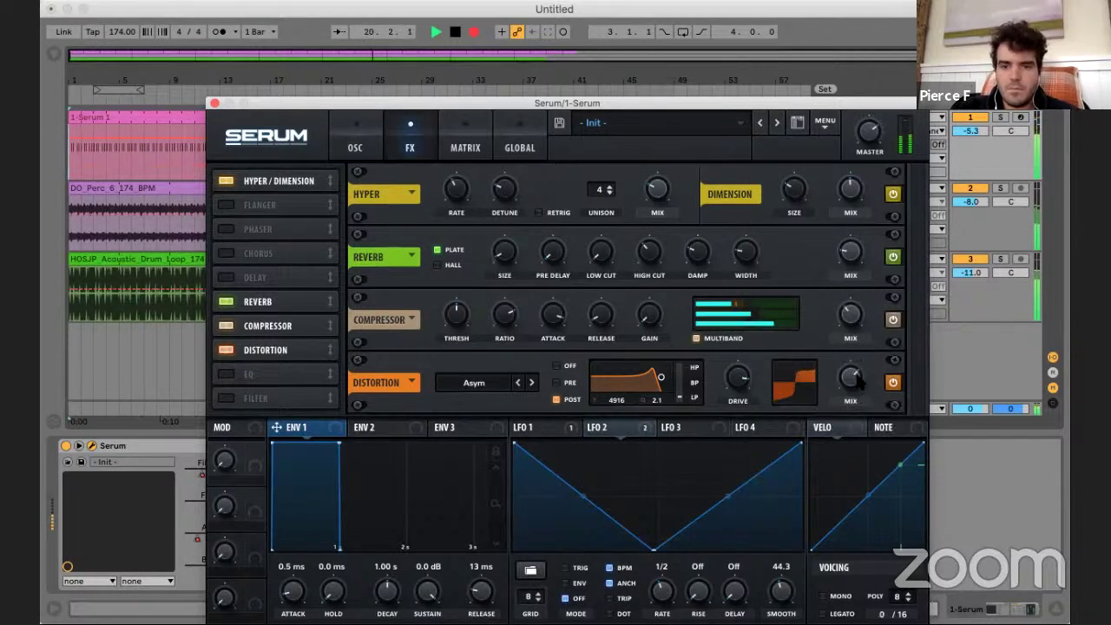
click(357, 121)
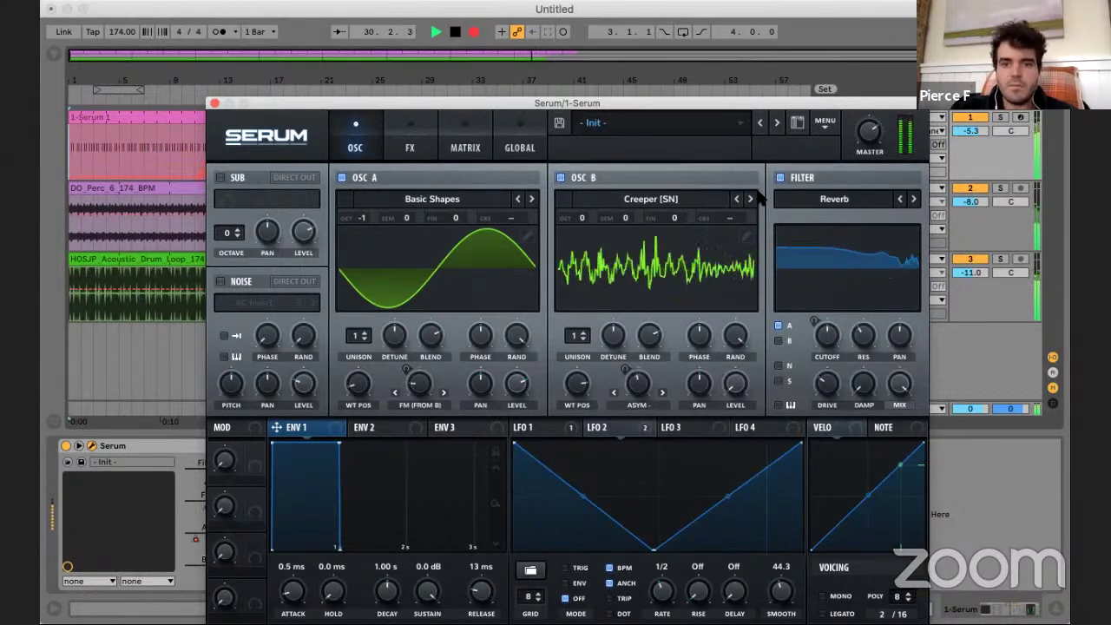
click(214, 104)
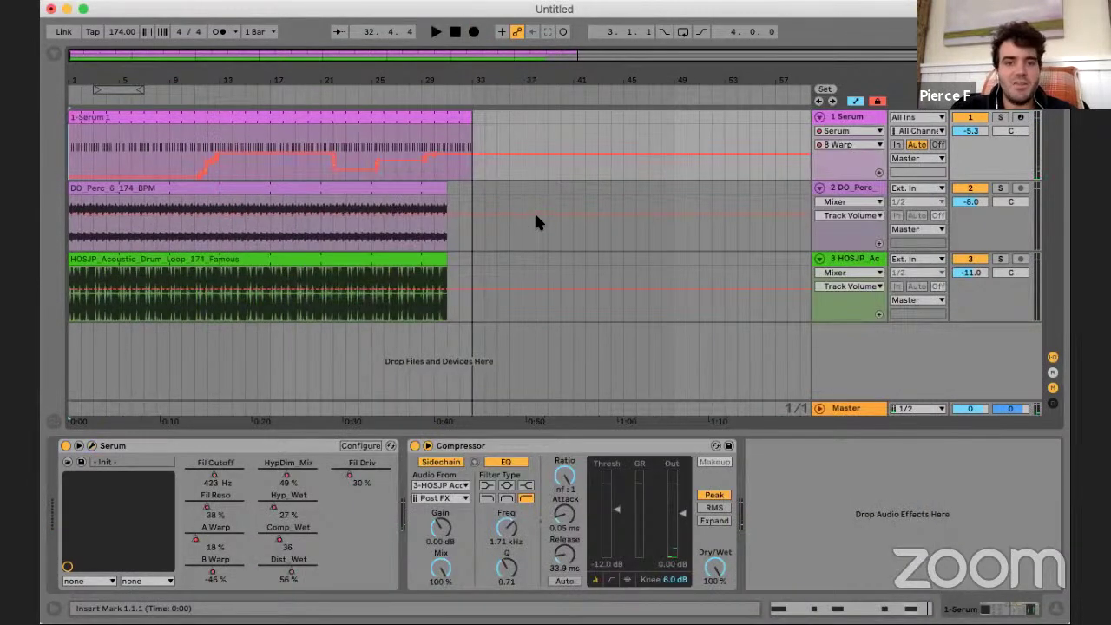
key(a)
click(481, 118)
drag(470, 115, 448, 113)
click(471, 160)
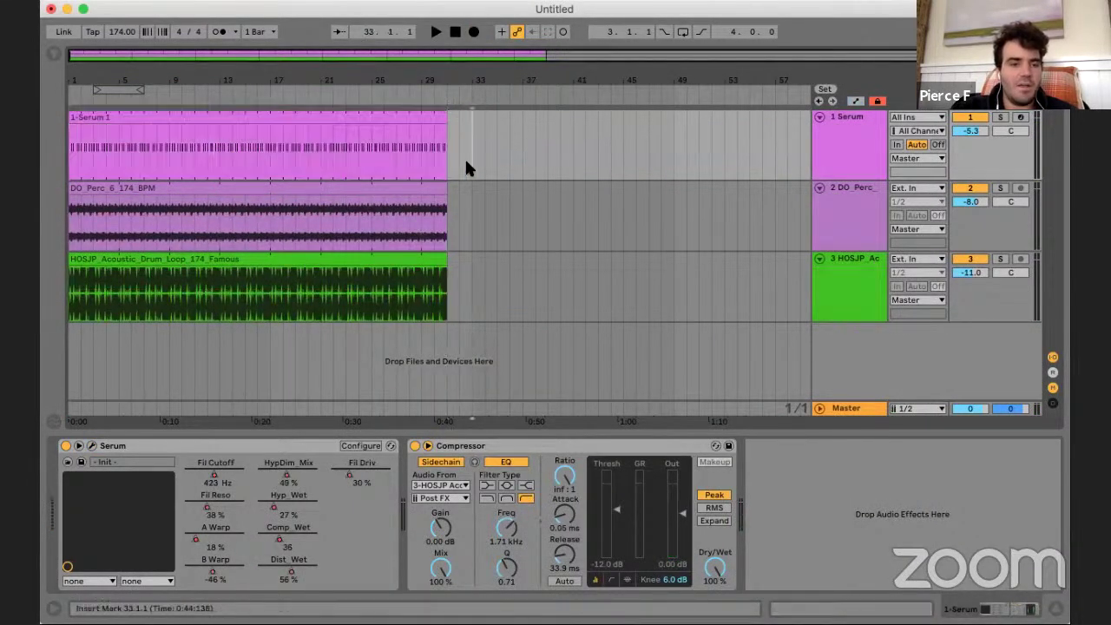
key(super+z)
key(super+z)
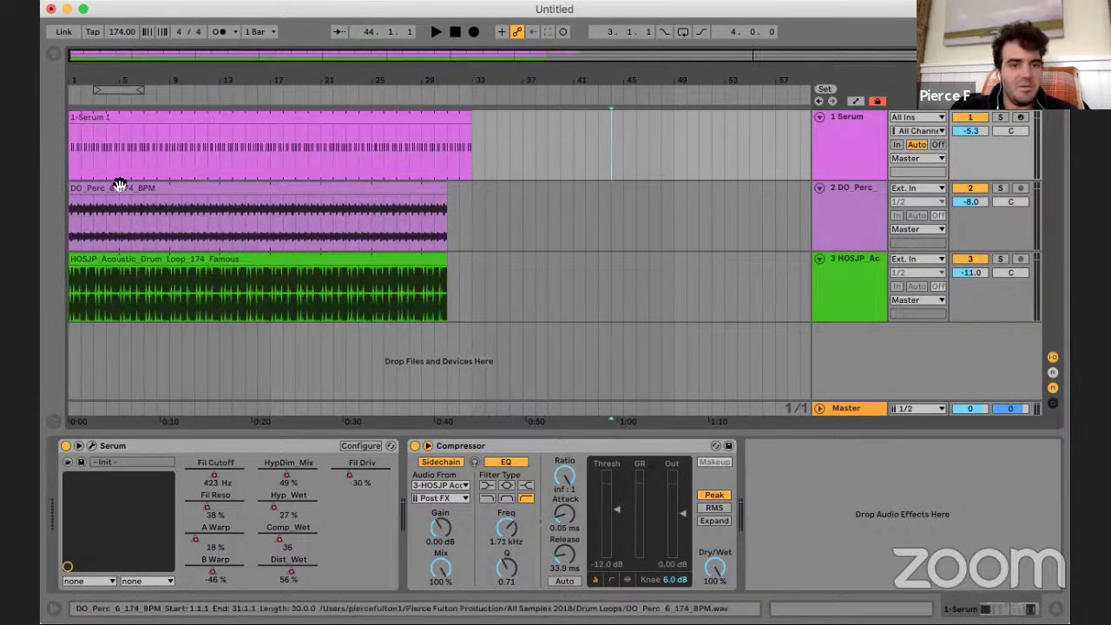
- Copy the DO_Perc and HOSJP drum clips to bar 33 on their tracks and extend the Serum clip to bar 53
drag(116, 186, 519, 208)
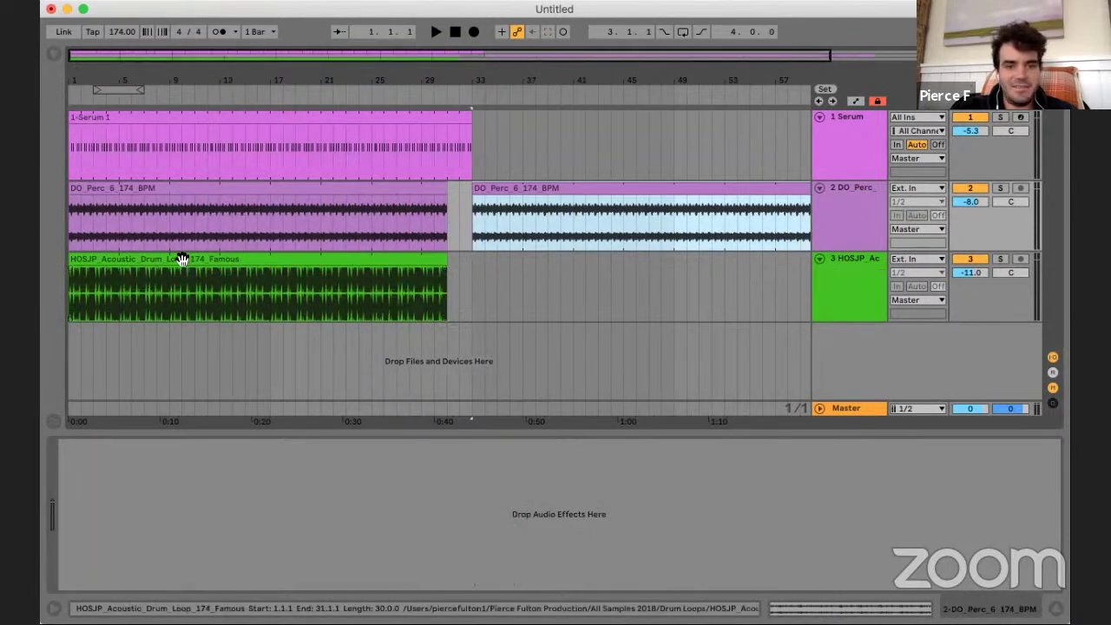
drag(179, 257, 560, 276)
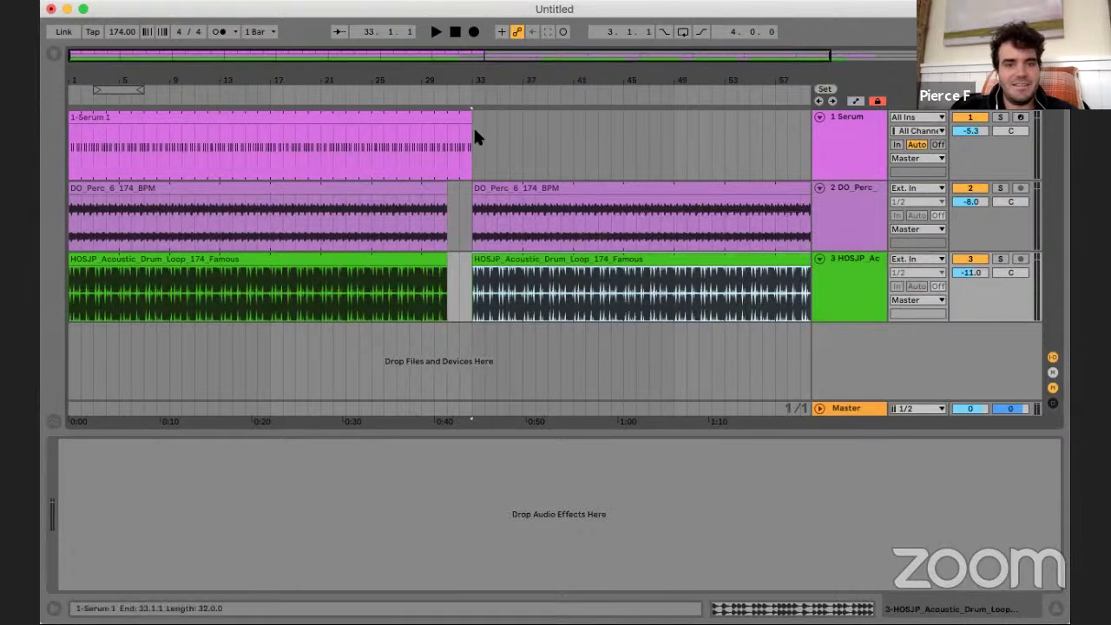
drag(473, 130, 722, 143)
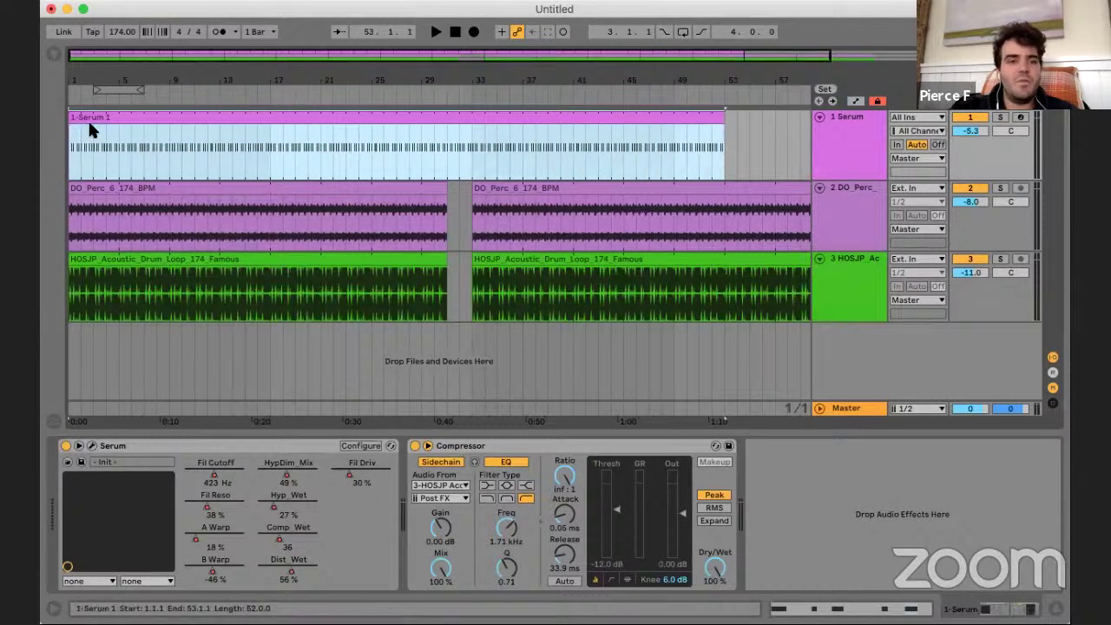
- Split the Serum clip at bars 5 and 6 to isolate a one-bar clip
click(119, 148)
key(super+e)
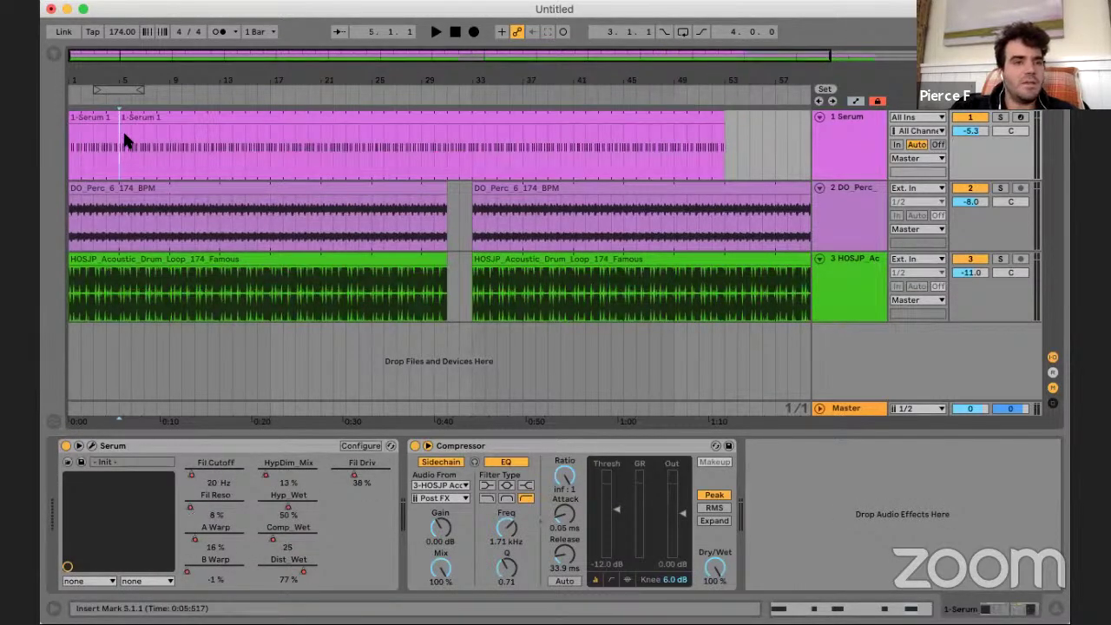
click(127, 118)
click(130, 139)
key(super+e)
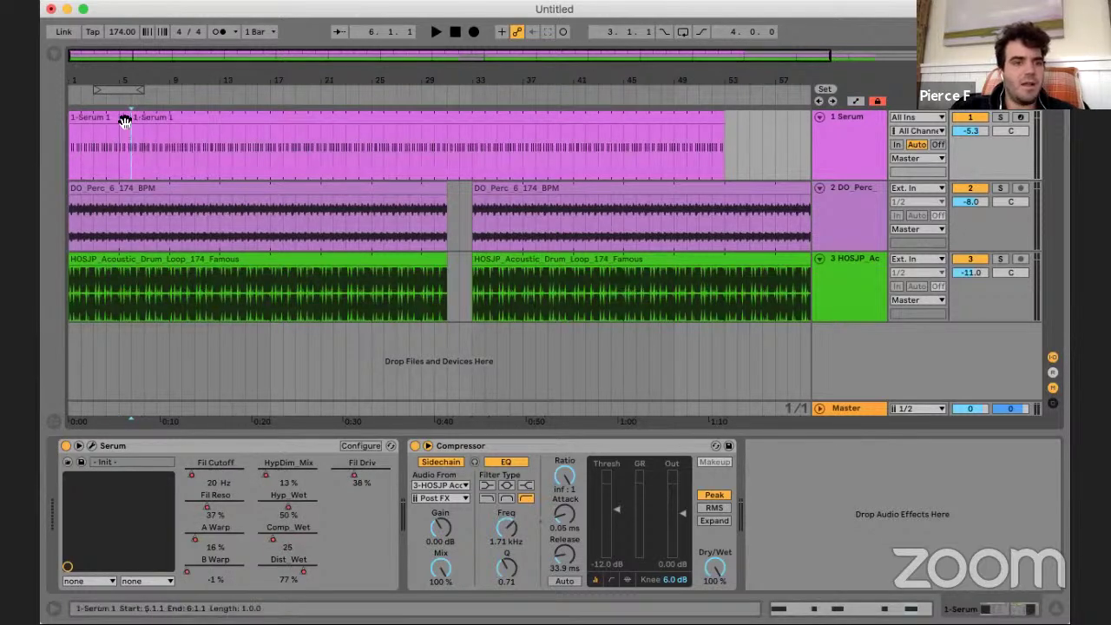
- Shift the first two G1 notes of the one-bar Serum clip at bar 5 one sixteenth later
double_click(125, 120)
click(474, 513)
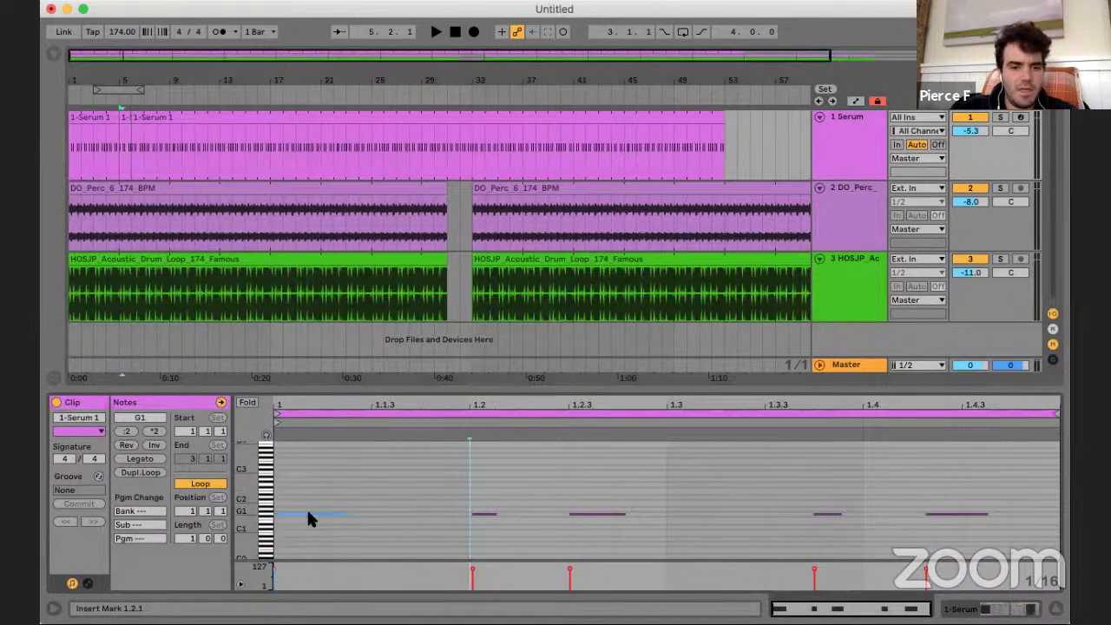
click(308, 514)
key(Right)
click(478, 513)
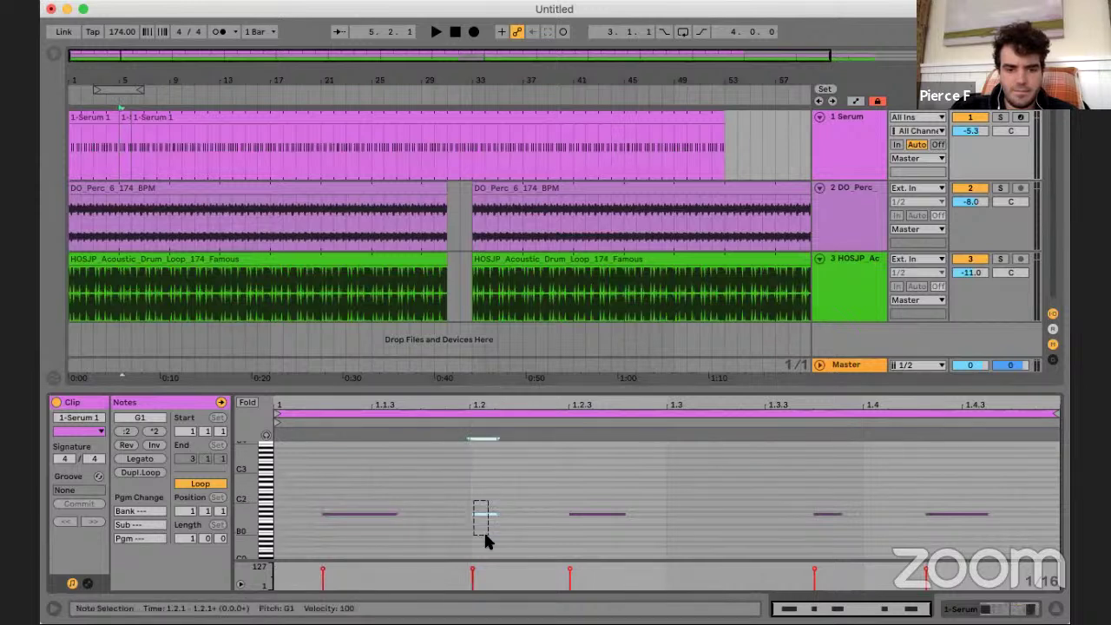
key(Right)
- Copy the note at 1.2.3 to 1.2.4 and move the note at 1.3.4 one sixteenth earlier
drag(594, 513, 641, 514)
click(626, 501)
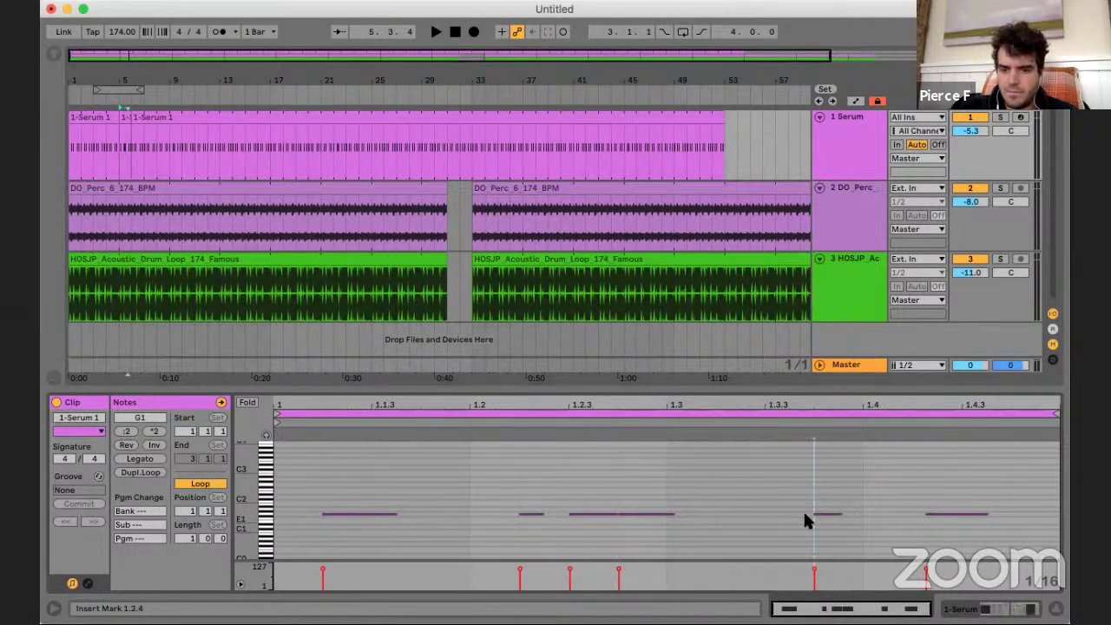
click(826, 513)
key(Left)
scroll(89, 144, up, 3)
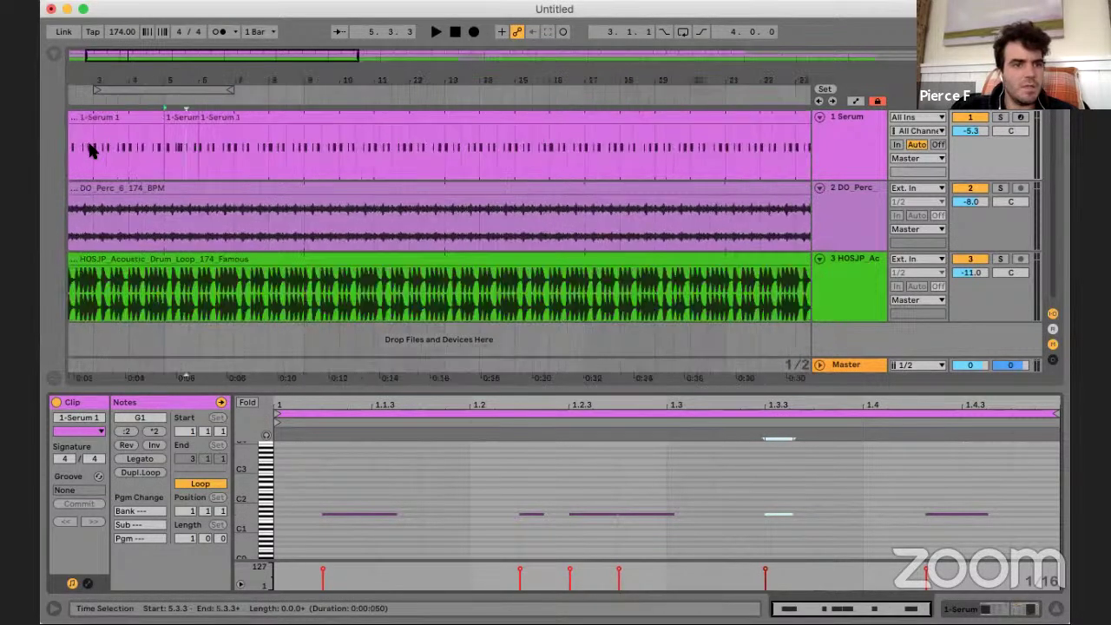
click(196, 124)
click(227, 118)
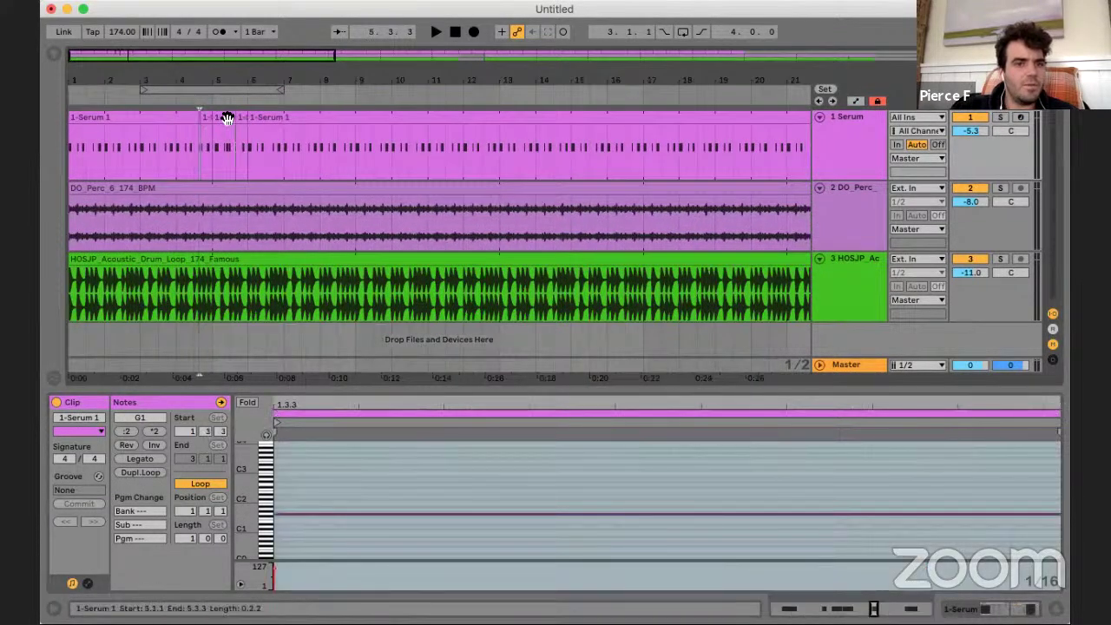
click(255, 162)
- Move the edited one-bar Serum clip from bar 5 to bar 4 and play the arrangement from the start
click(234, 121)
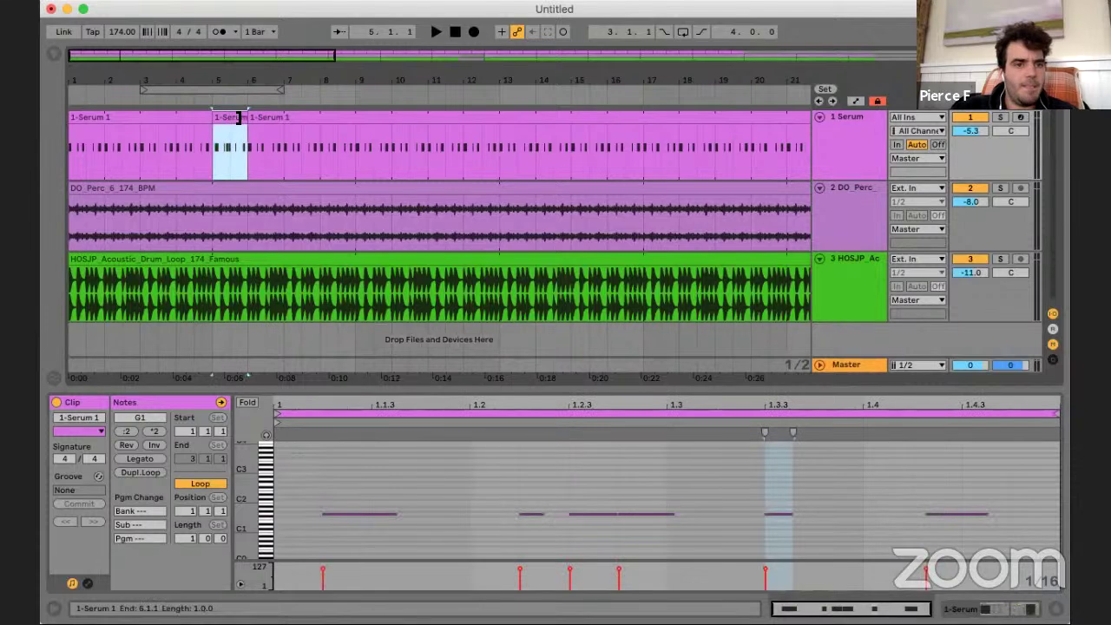
drag(243, 118, 185, 132)
key(super+z)
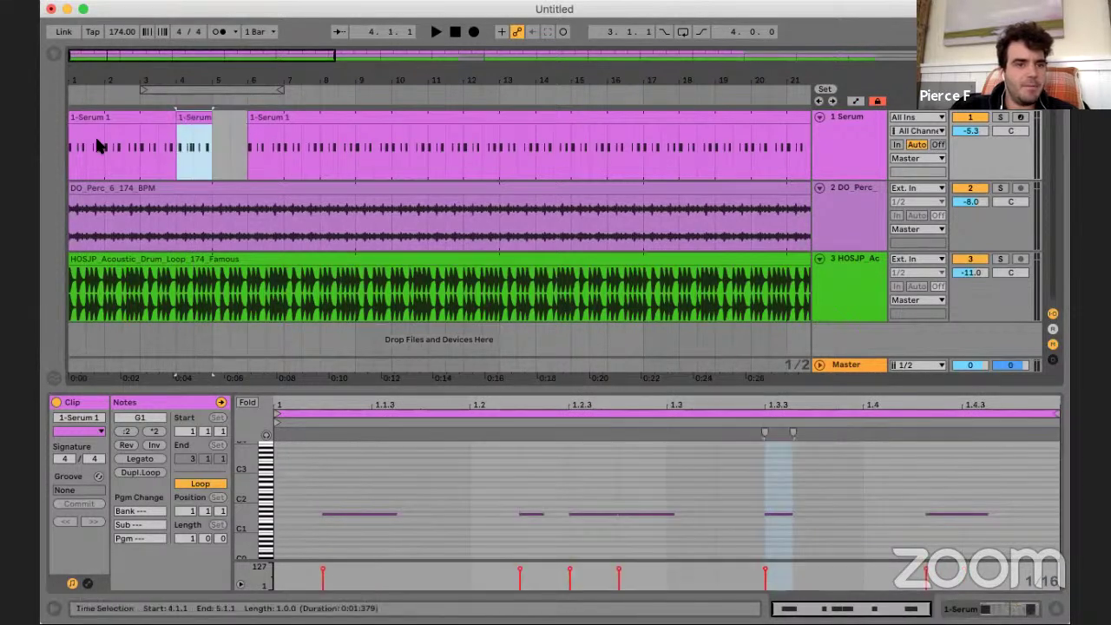
click(75, 149)
key(space)
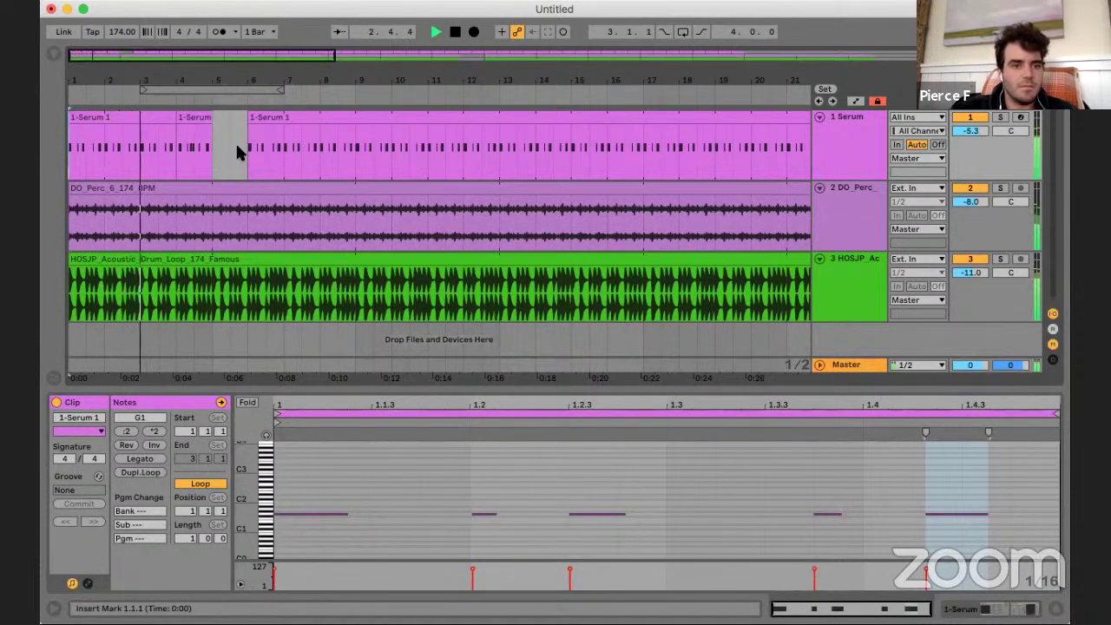
- Move the long Serum clip at bar 6 to start at bar 5, transpose all its notes up an octave to G2, and play it
click(262, 117)
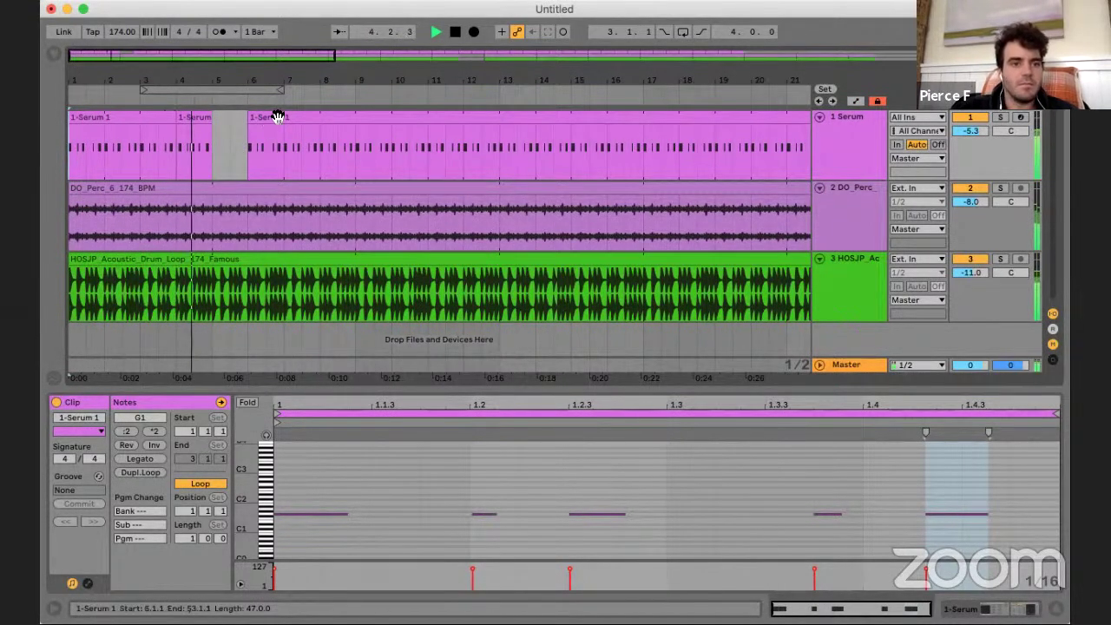
key(space)
drag(269, 119, 240, 121)
double_click(239, 120)
key(super+a)
key(shift+Up)
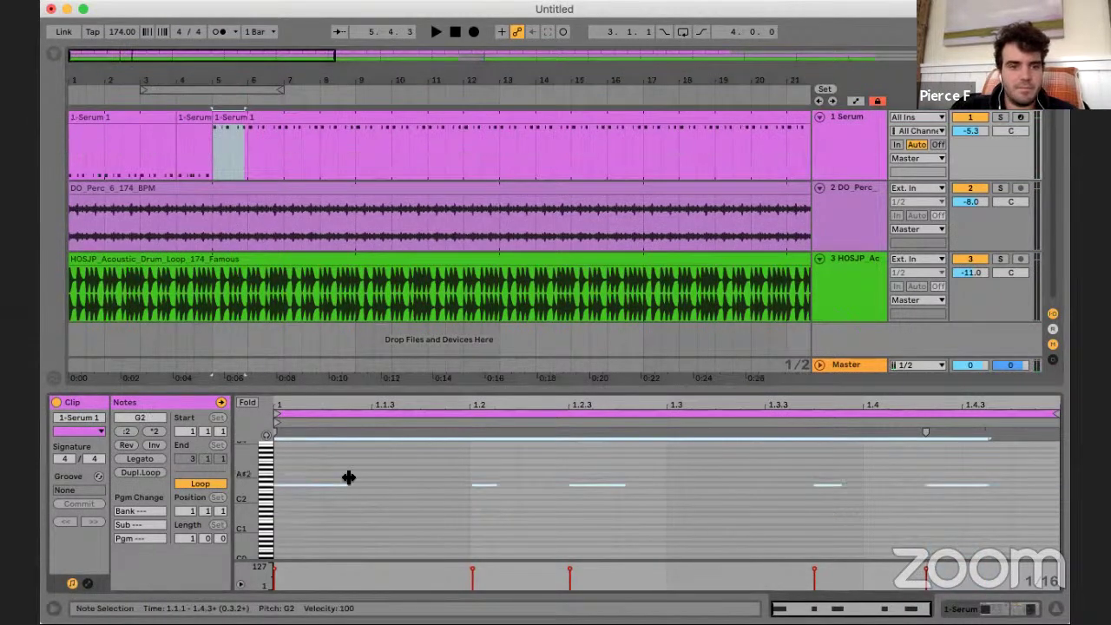
key(space)
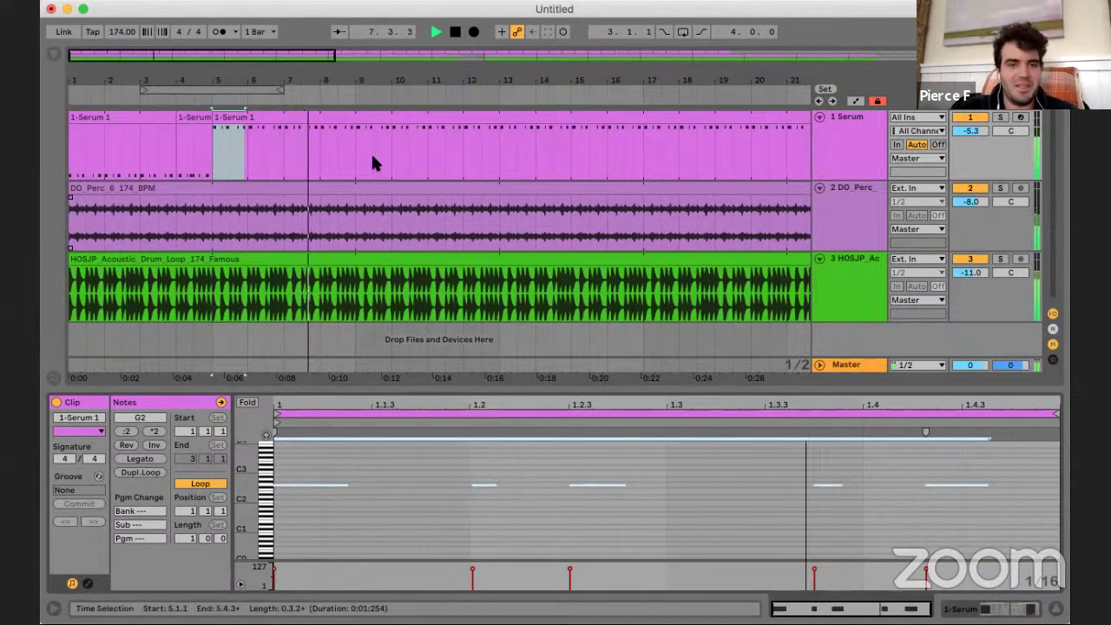
key(space)
- Split bar 8 off the Serum clip, lengthen all its notes so the first ends at 1.1.4, and play the result
drag(318, 159, 358, 154)
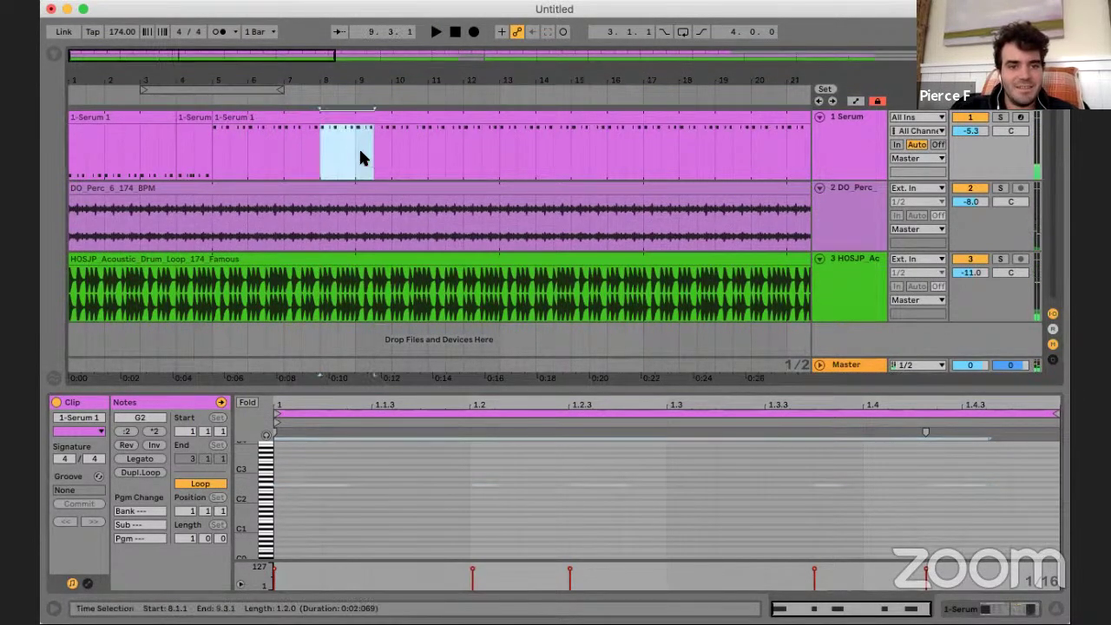
key(super+e)
click(356, 473)
key(a)
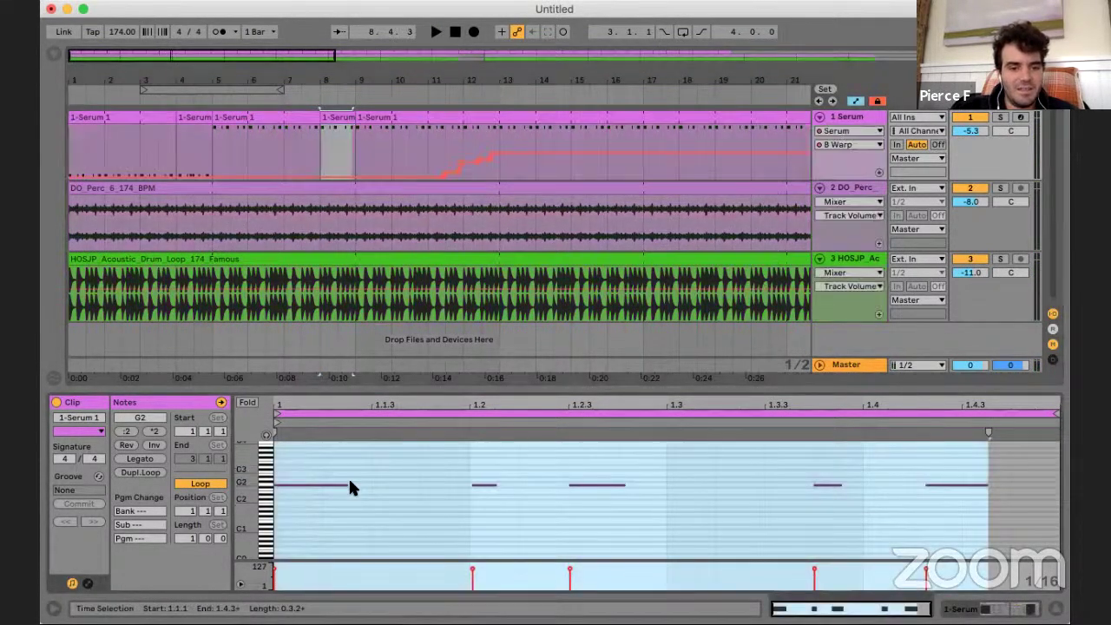
click(365, 501)
key(a)
key(super+a)
drag(348, 485, 422, 485)
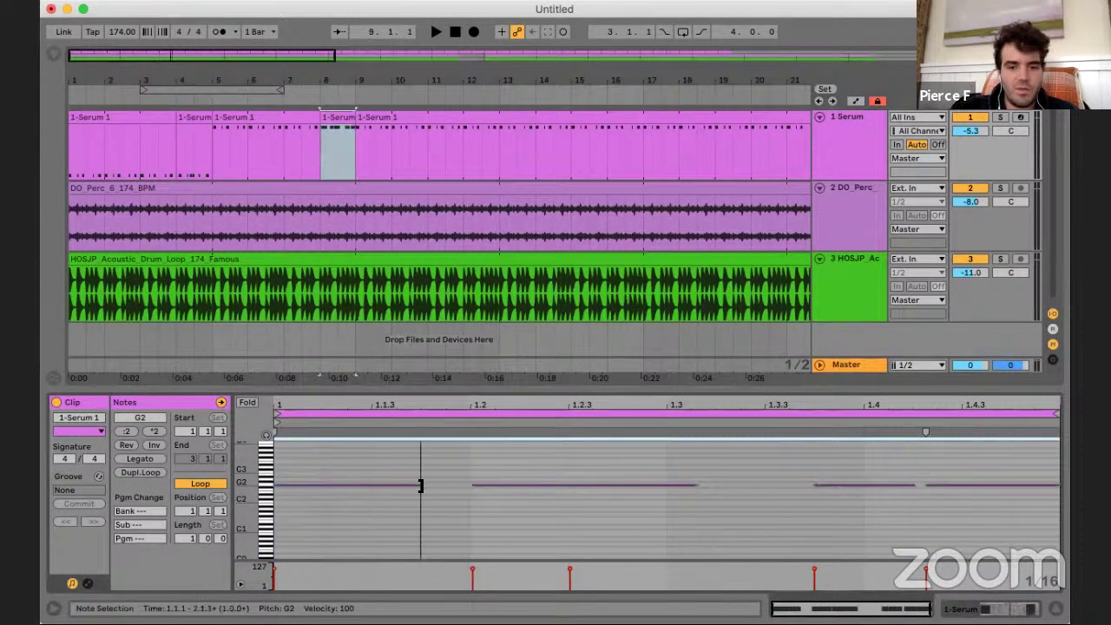
click(421, 482)
key(space)
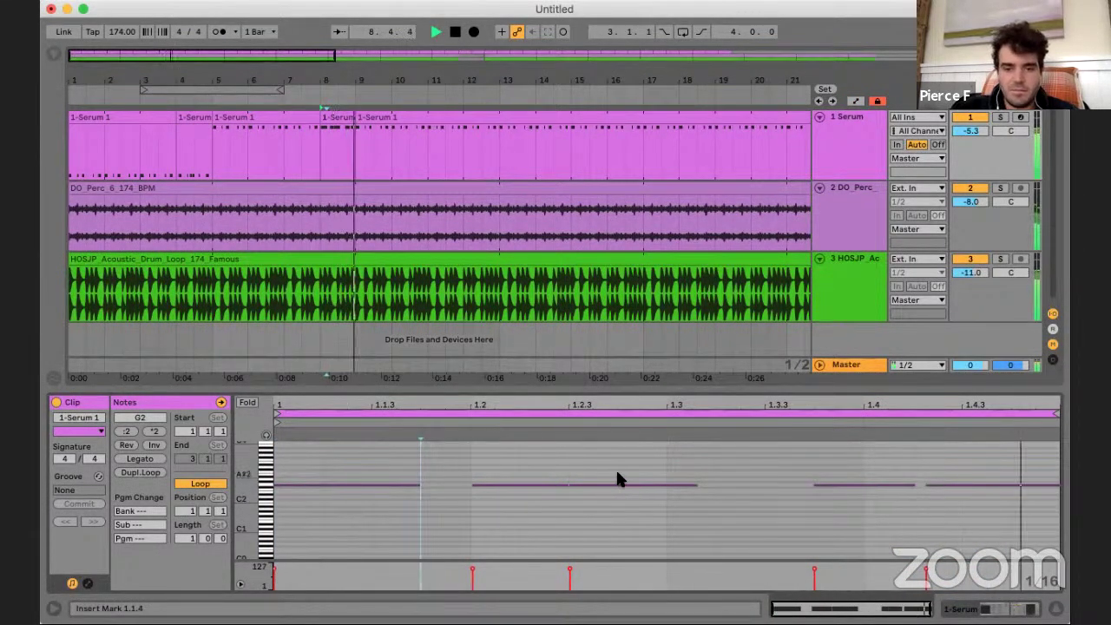
- Duplicate the first eight bars of the Serum track so the copy starts at bar 9
click(258, 31)
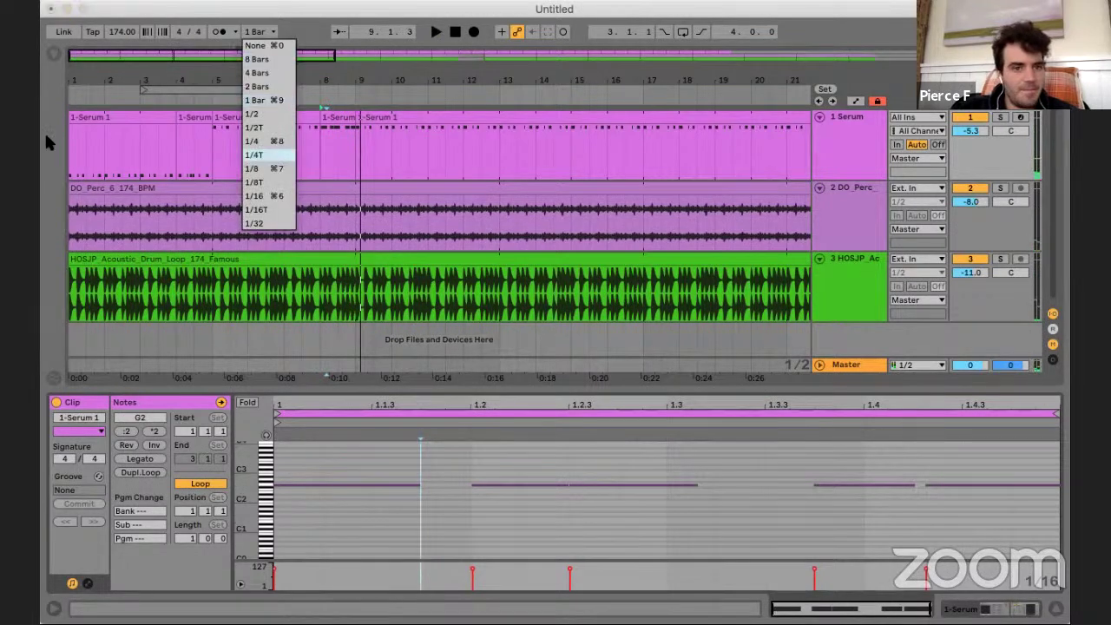
click(49, 136)
click(74, 139)
drag(319, 140, 348, 139)
scroll(408, 141, down, 5)
key(super+d)
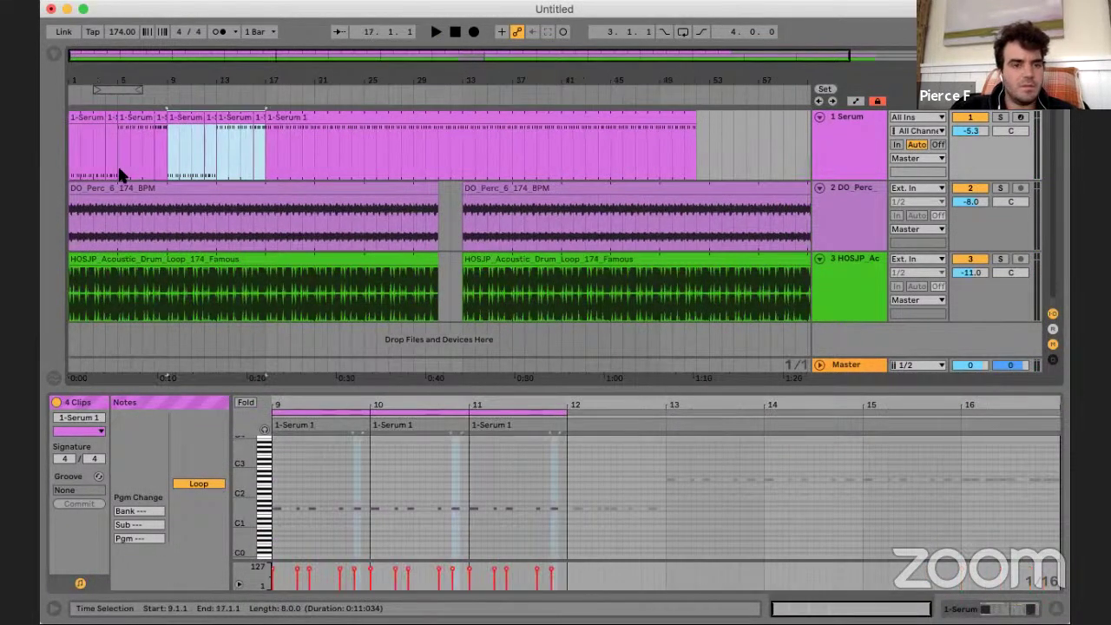
- Play the arrangement from bar 9, then stop and show the tracks' automation
key(space)
click(74, 151)
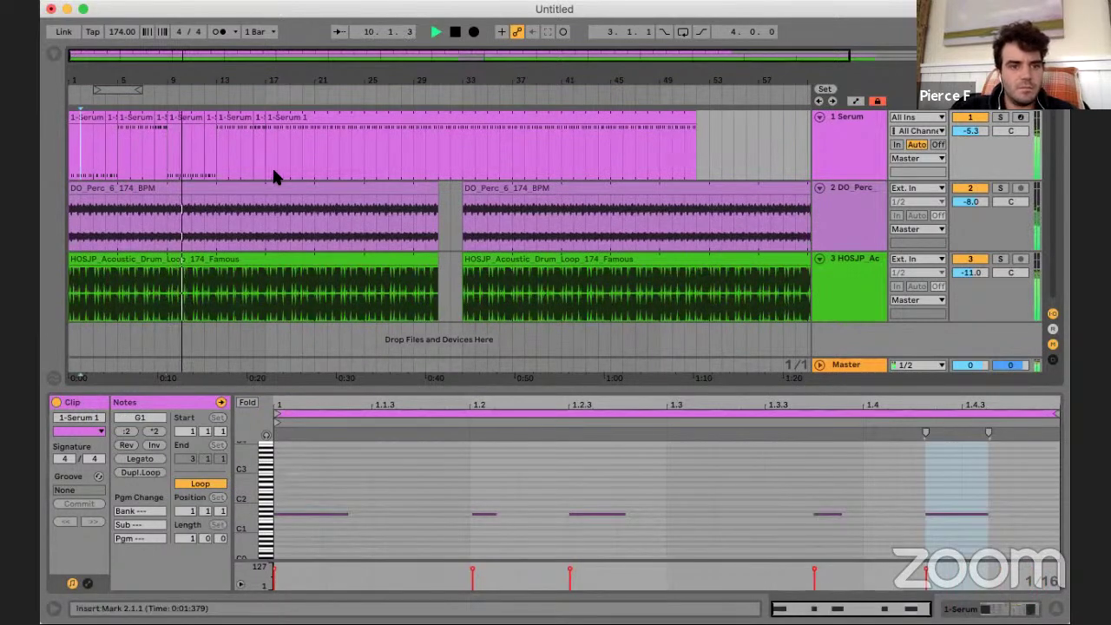
click(166, 156)
key(space)
key(a)
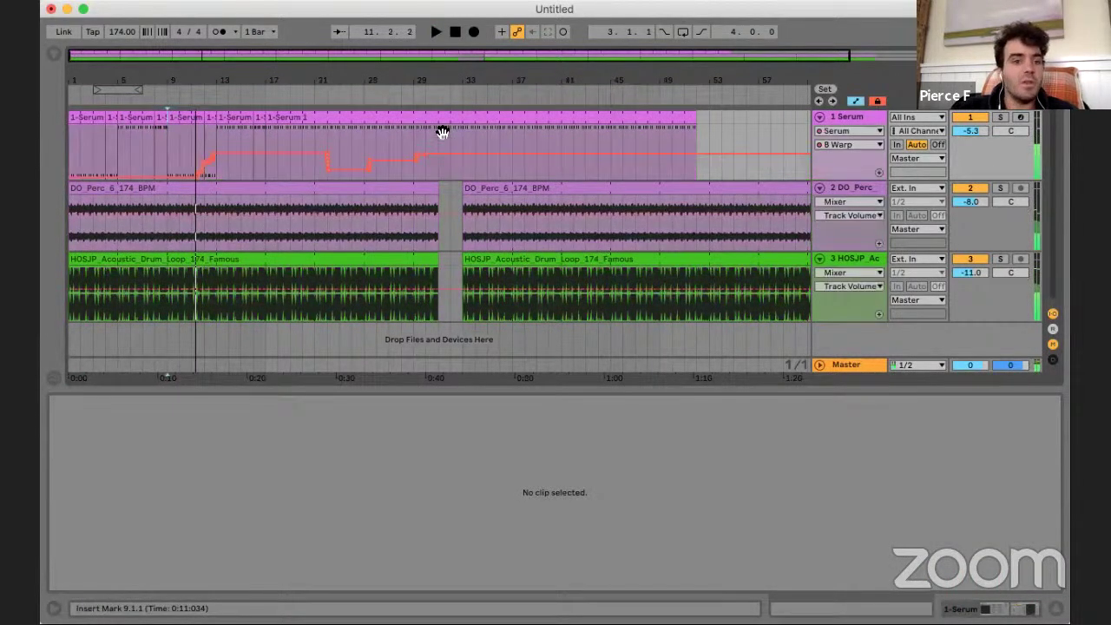
- Copy the B Warp automation of bars 9 to 12 on the Serum track to bar 17
drag(162, 153, 228, 165)
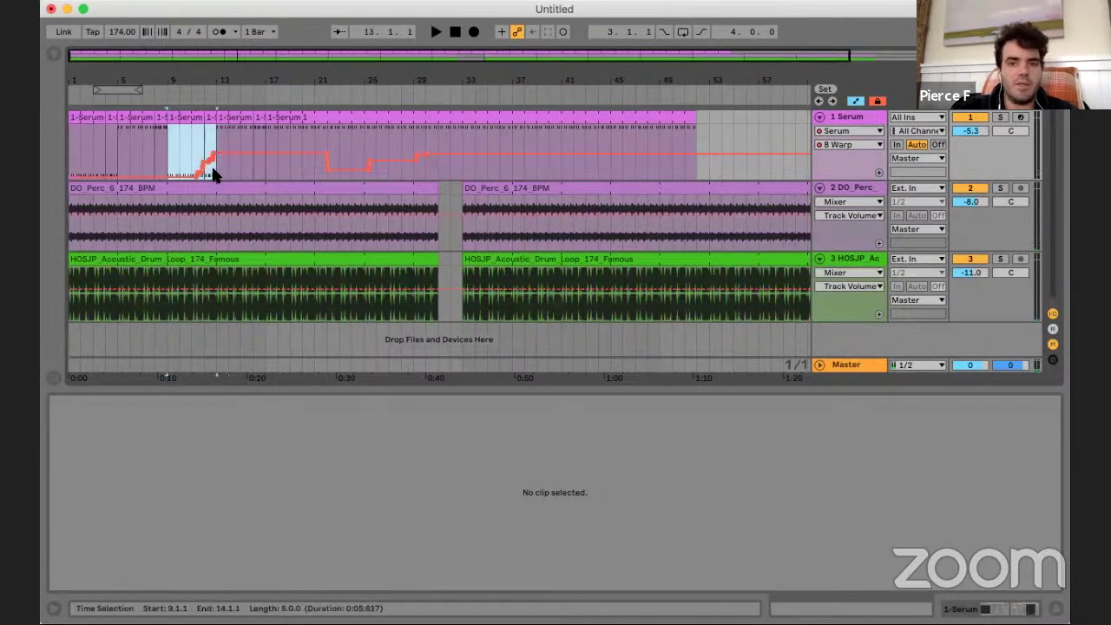
click(211, 164)
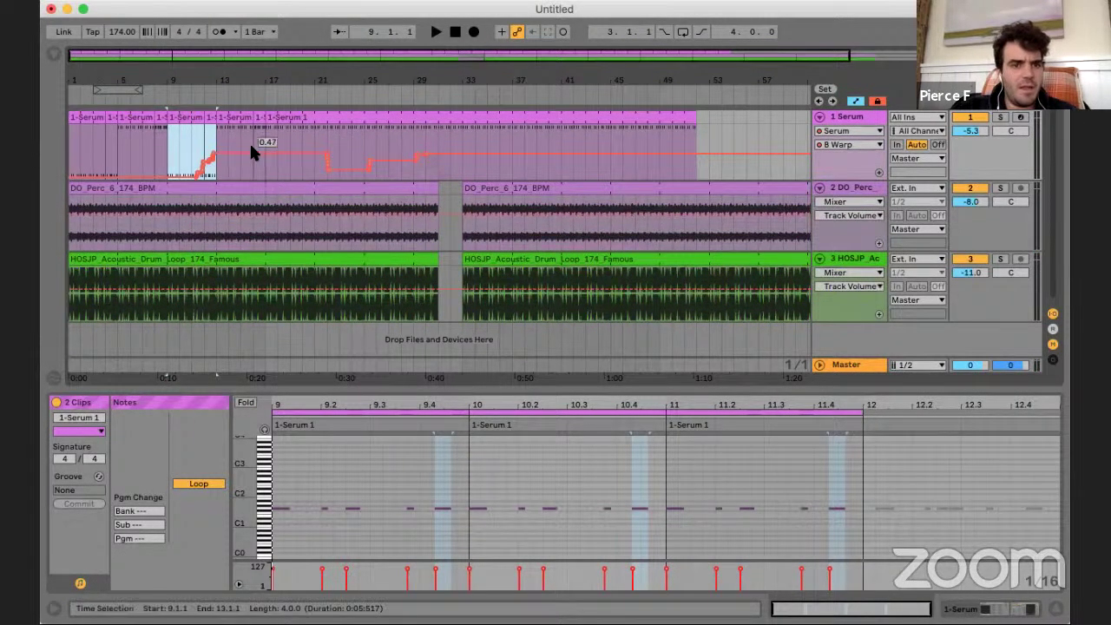
drag(265, 131, 314, 161)
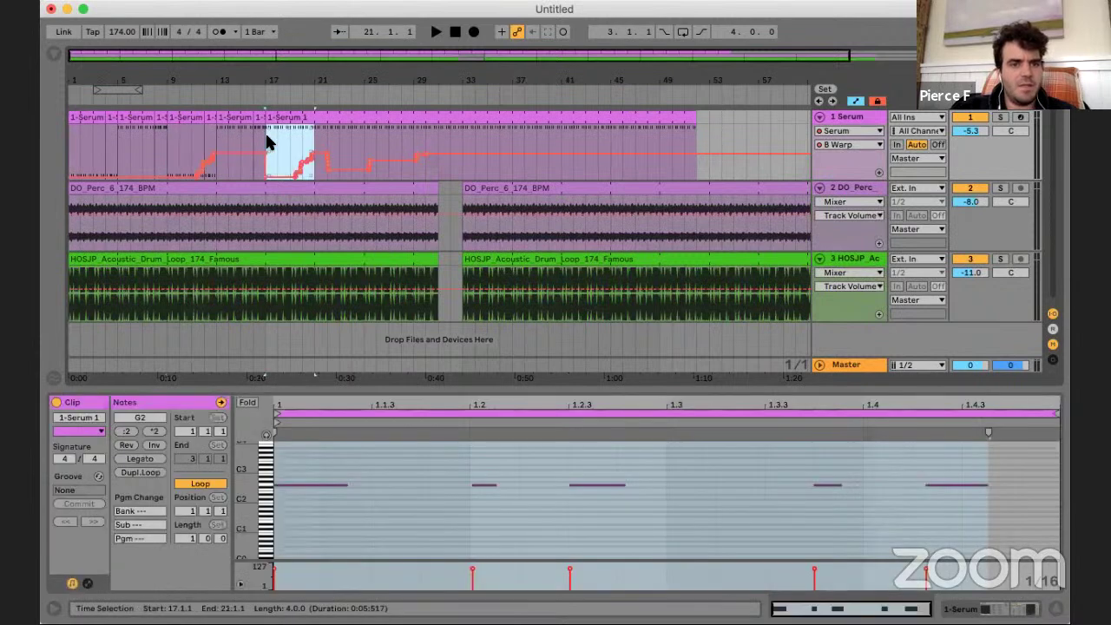
- Display the Fil Reso automation and undo both the automation copy at bar 17 and the eight-bar duplicate
click(848, 144)
click(852, 167)
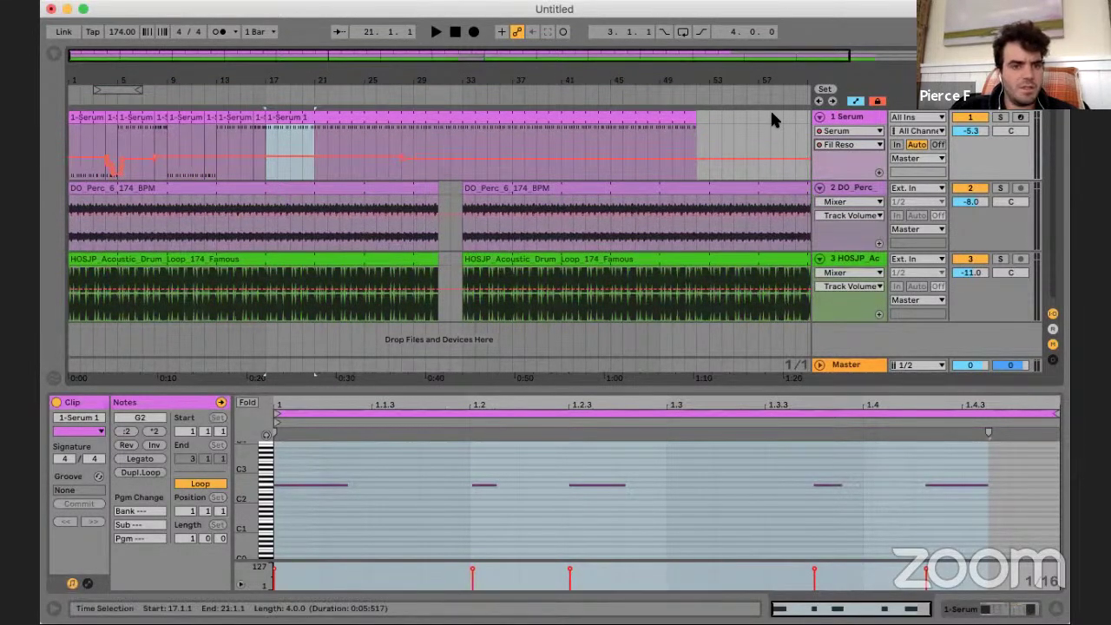
key(super+z)
key(super+z)
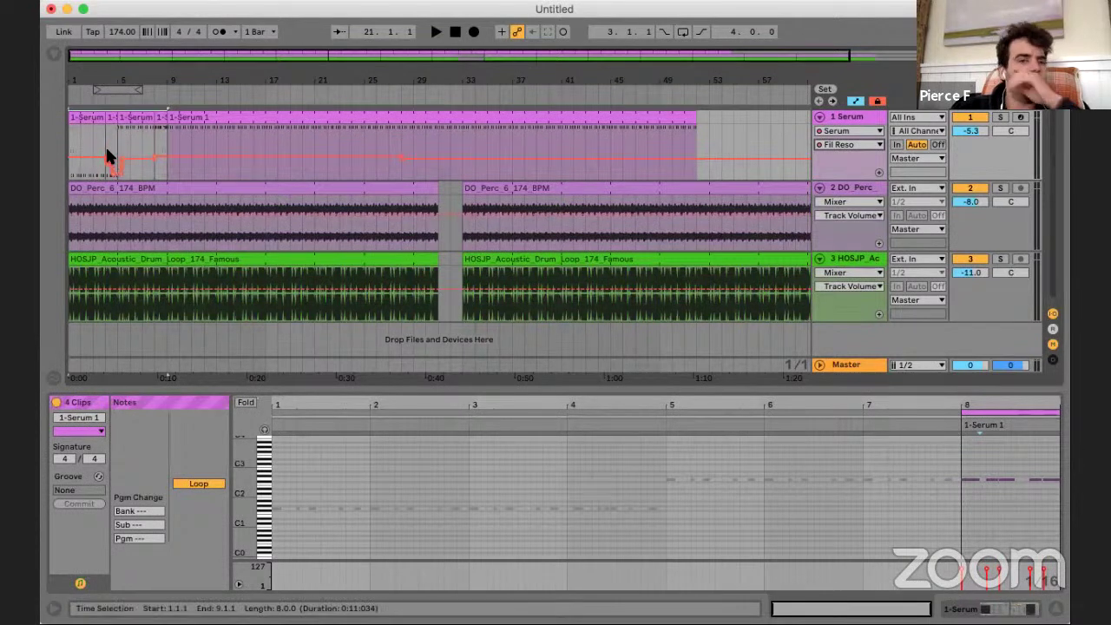
- Select bars 4 and 5 on the Serum track and limit the automation choices to automated parameters only
click(118, 132)
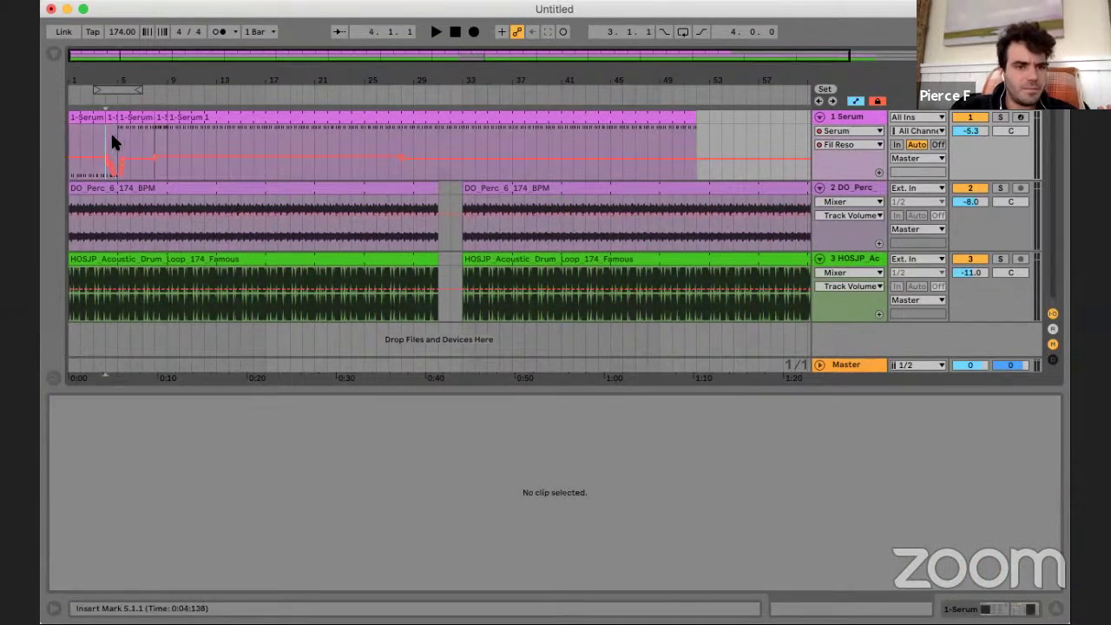
drag(112, 136, 124, 138)
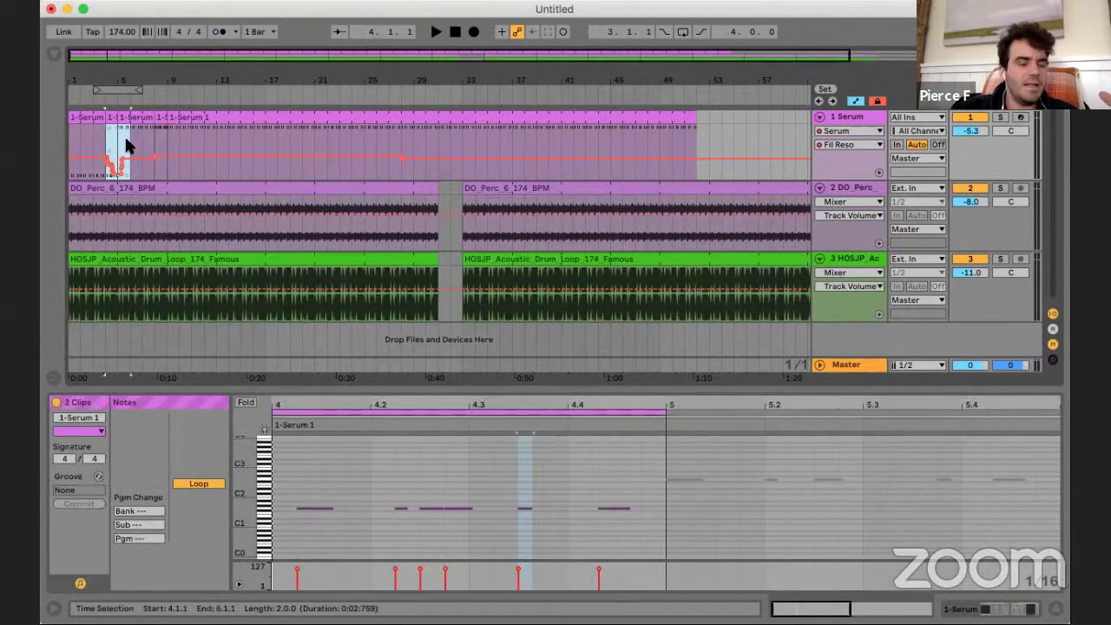
click(867, 134)
click(868, 144)
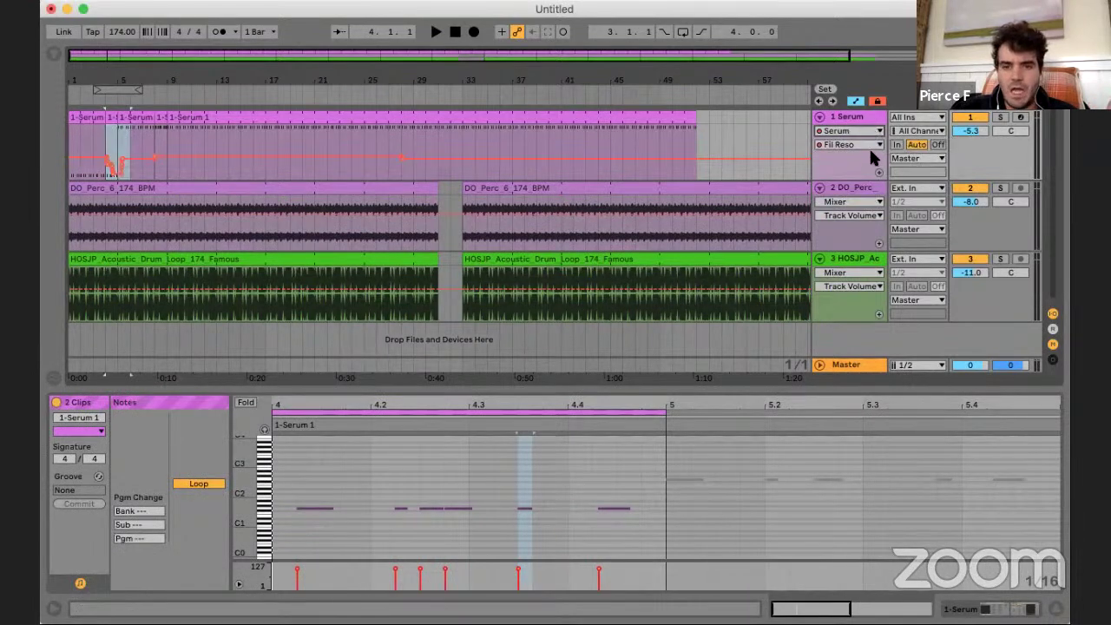
click(869, 145)
click(869, 145)
click(869, 145)
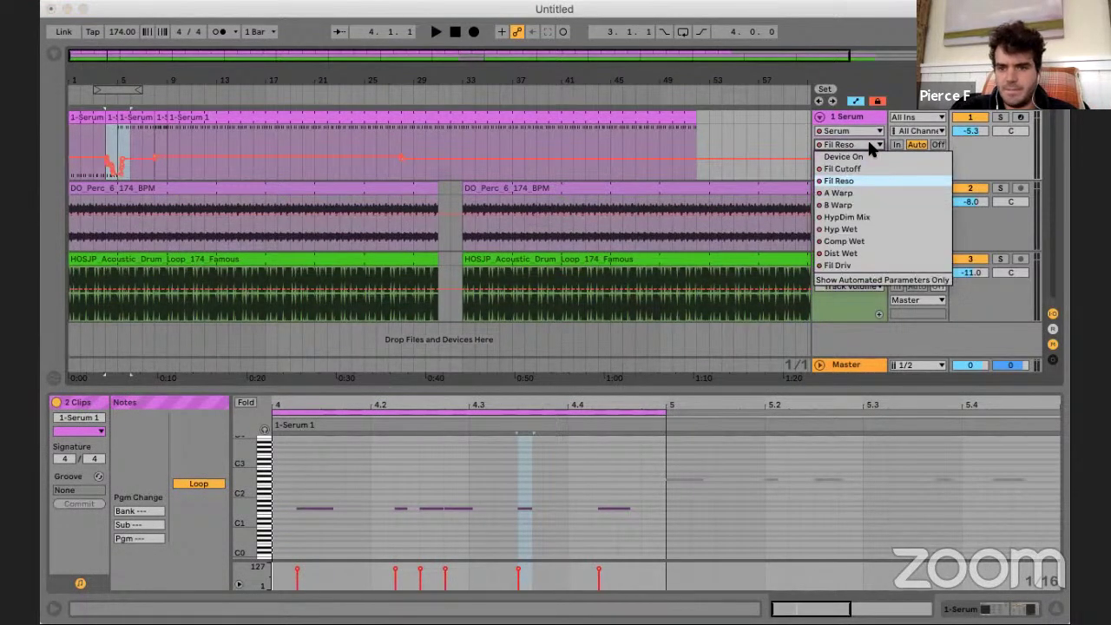
click(878, 284)
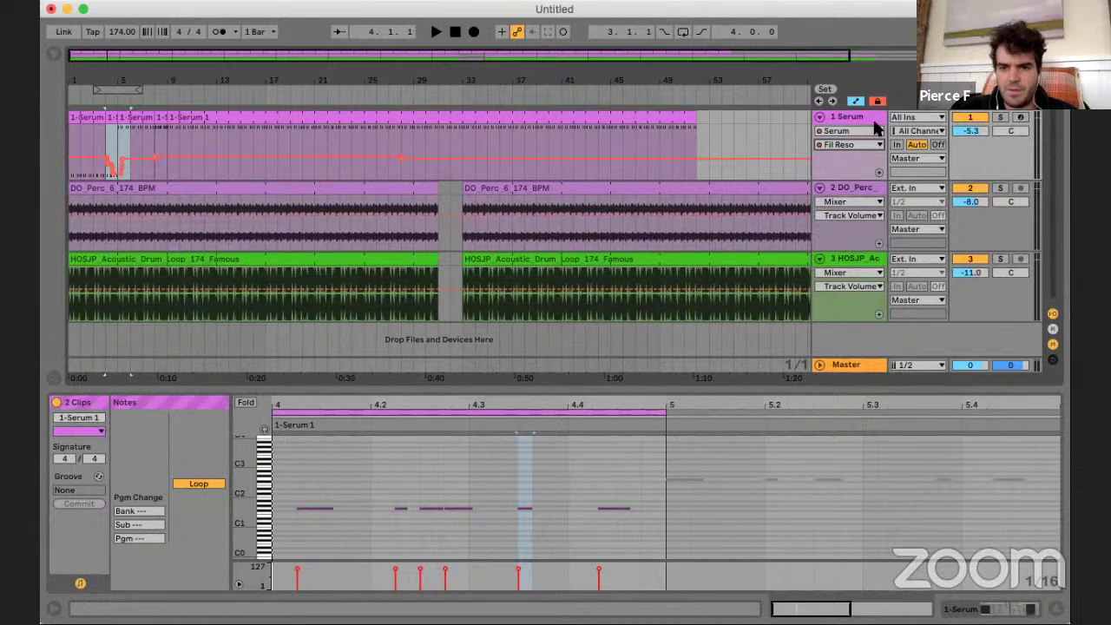
click(875, 131)
click(868, 278)
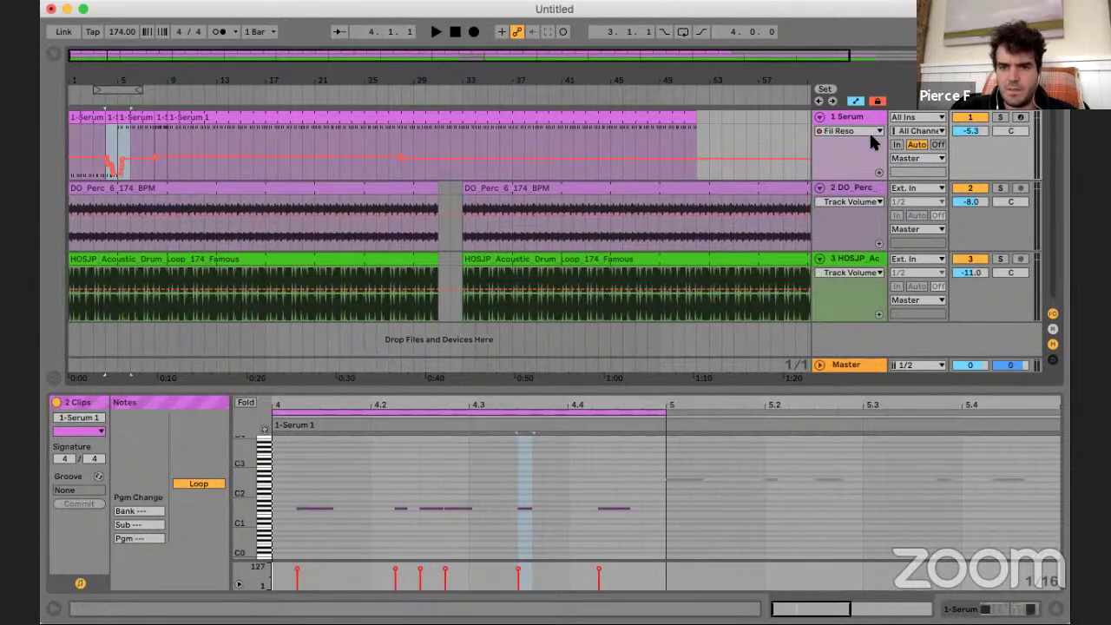
- Stack separate automation lanes for Fil Cutoff, Fil Reso, A Warp and B Warp under the Serum track
click(873, 135)
click(875, 153)
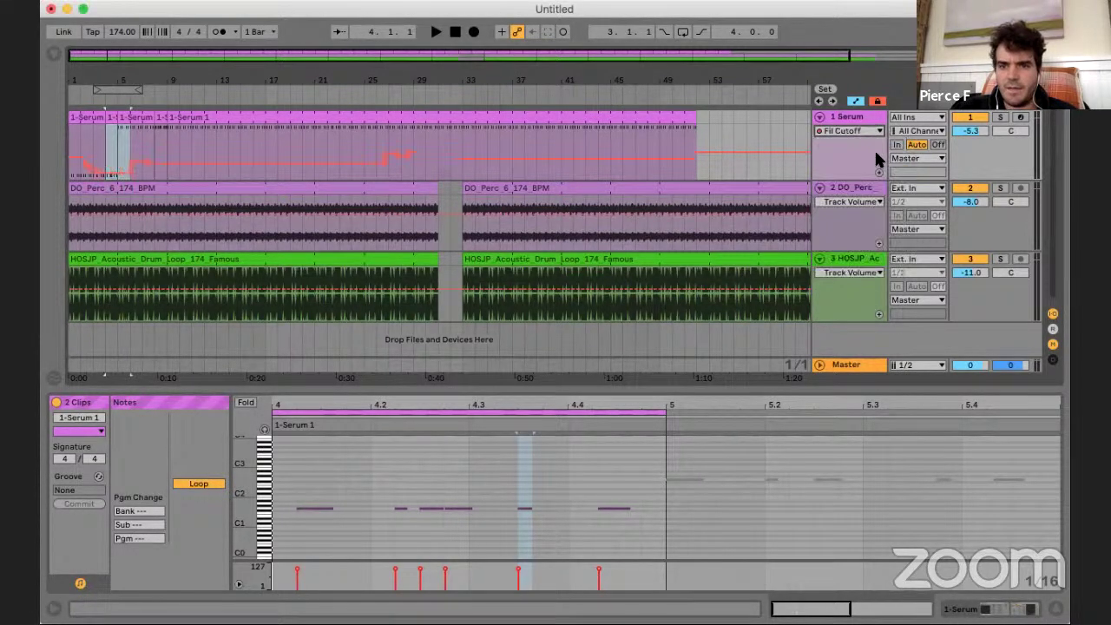
click(868, 130)
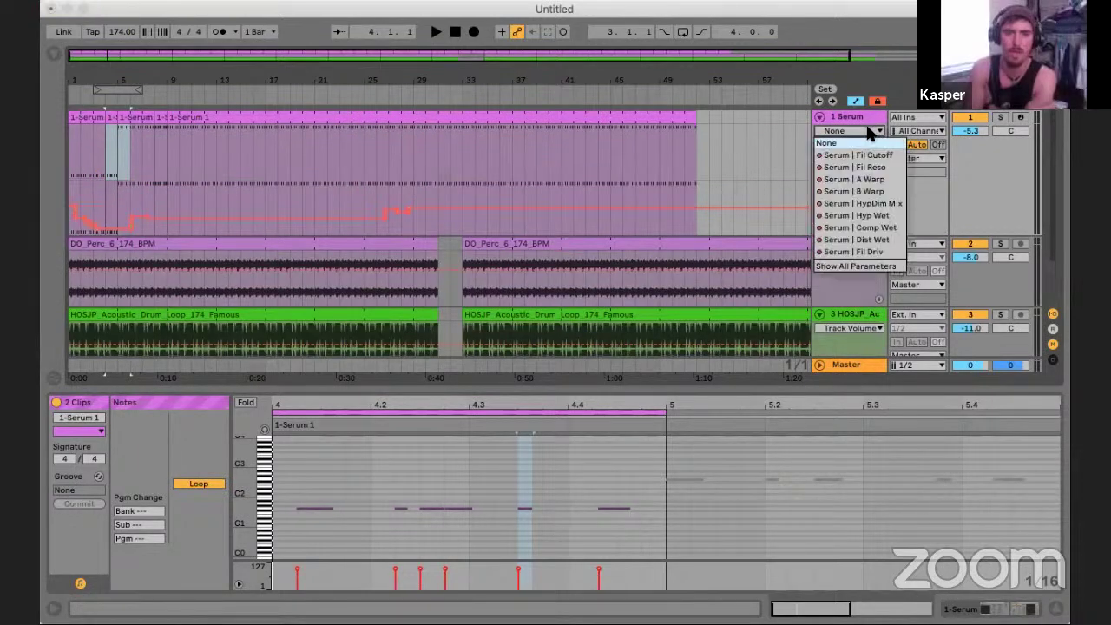
click(868, 166)
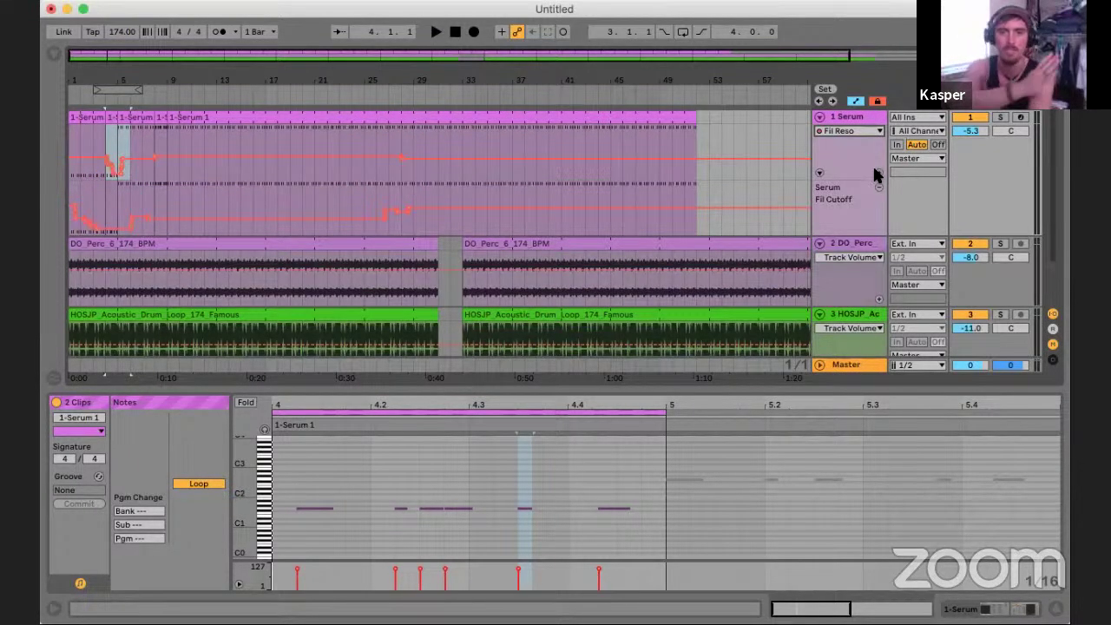
click(877, 173)
click(875, 131)
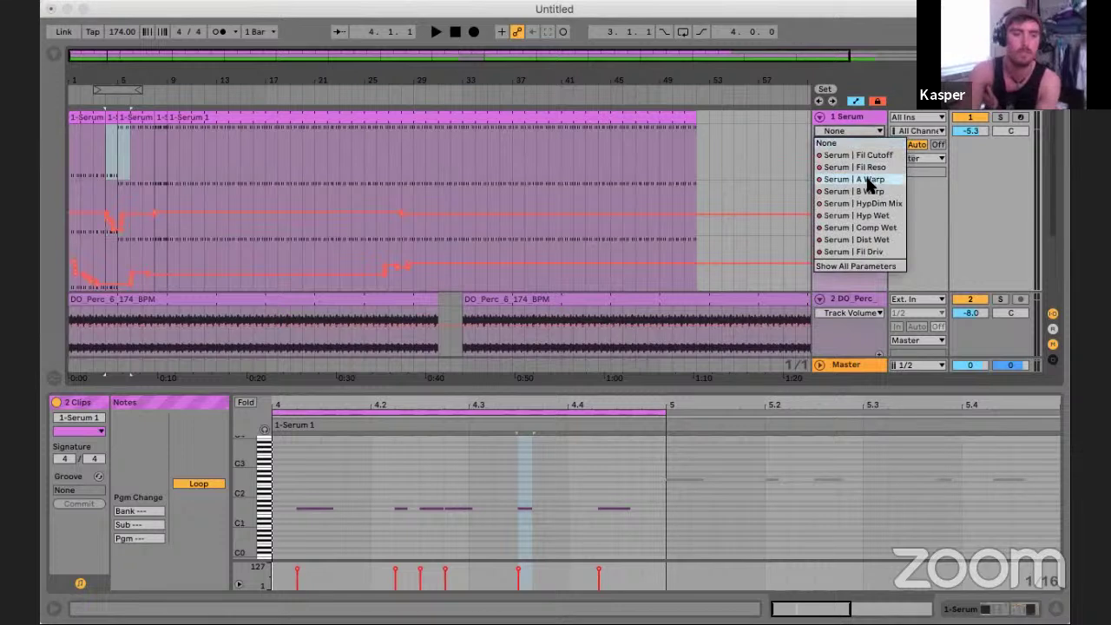
click(870, 180)
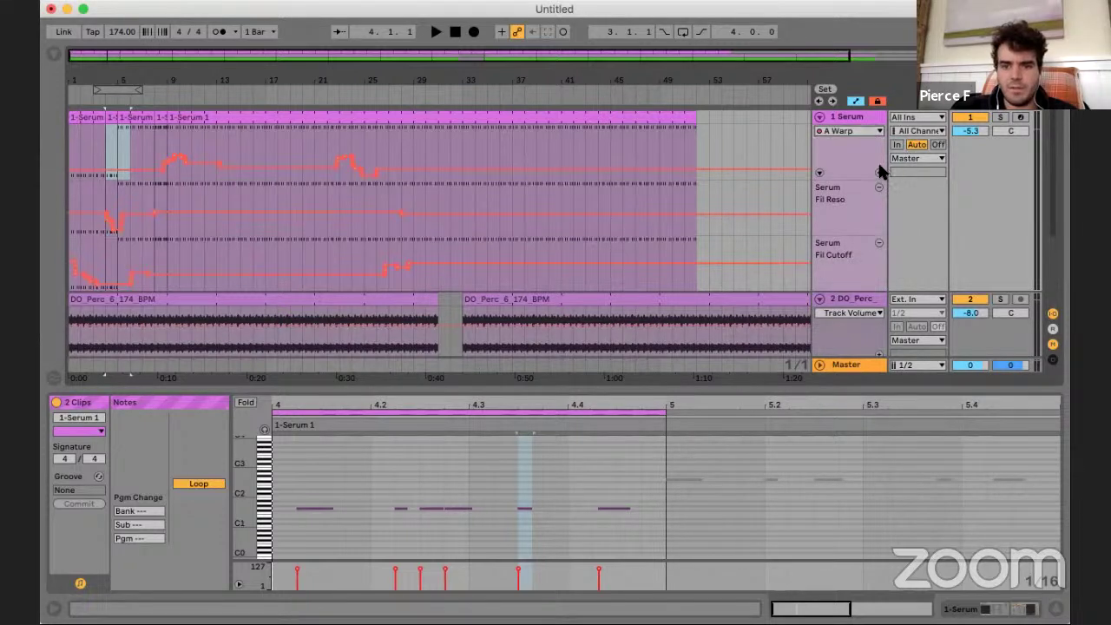
click(878, 171)
click(870, 130)
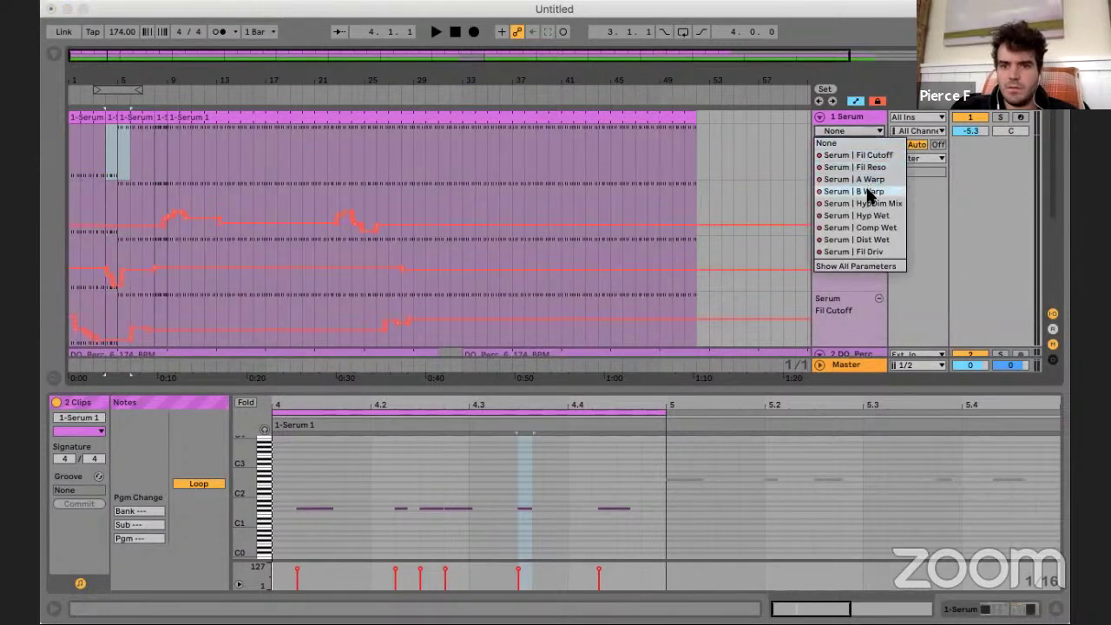
click(871, 192)
scroll(876, 165, down, 1)
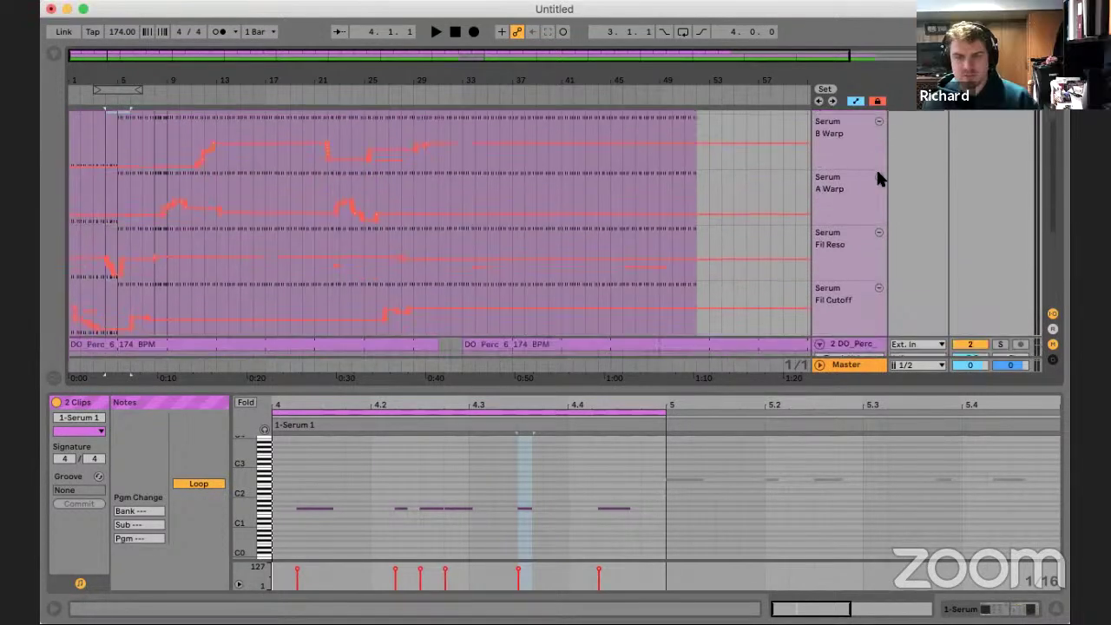
- Play the arrangement from bar 4 to hear the Serum automation
click(105, 174)
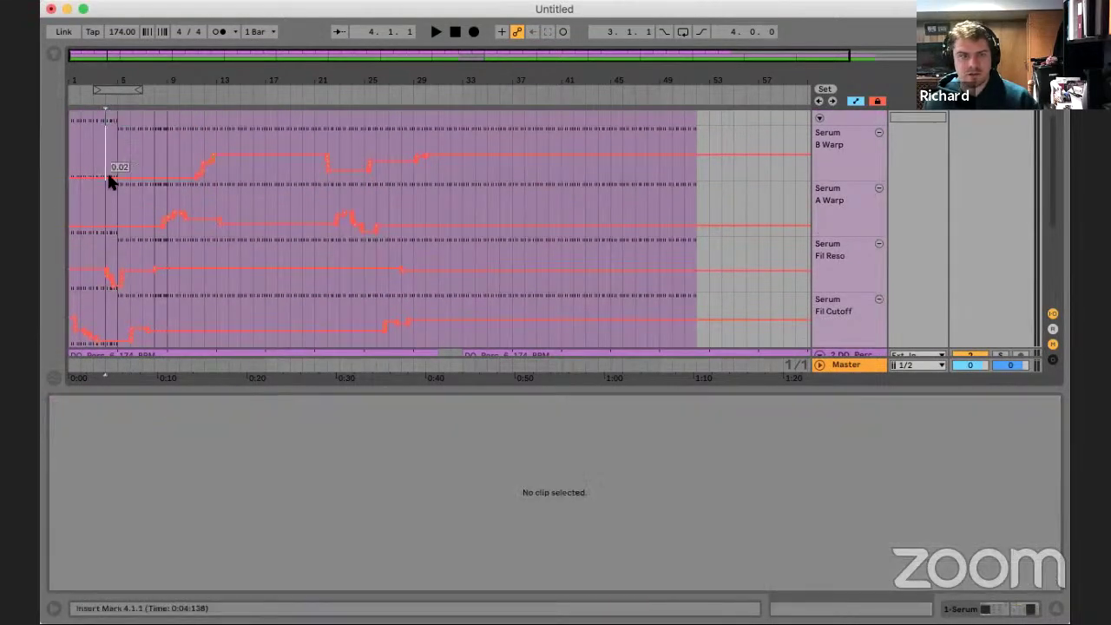
key(space)
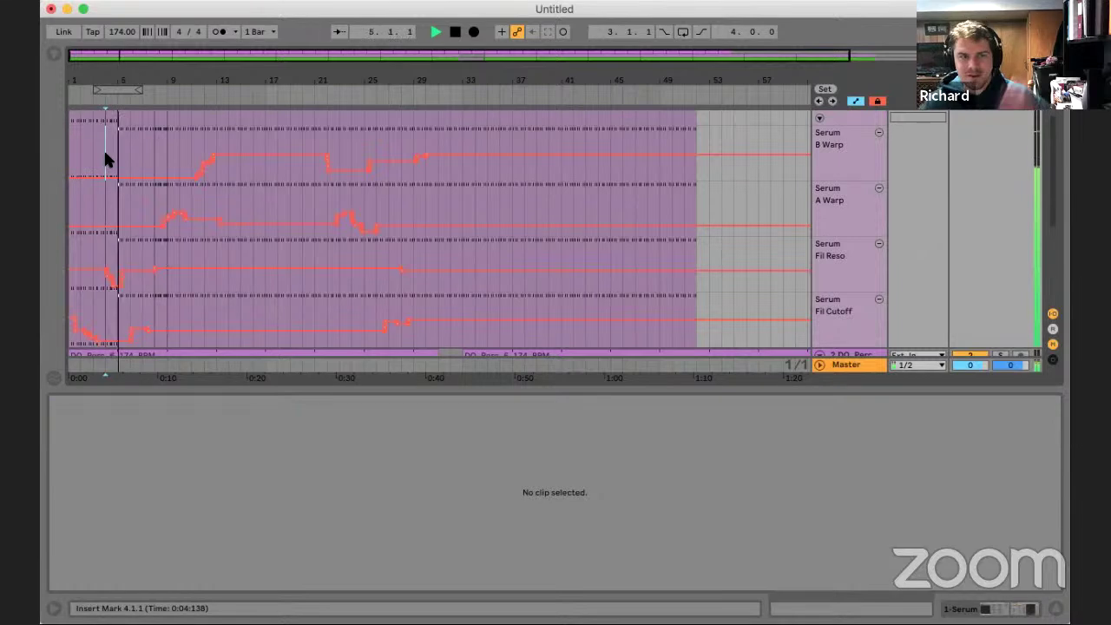
key(space)
- Copy bar 4 of the stacked Serum automation lanes to bar 21, starting at the A Warp lane, and play it
drag(105, 151, 115, 324)
click(315, 195)
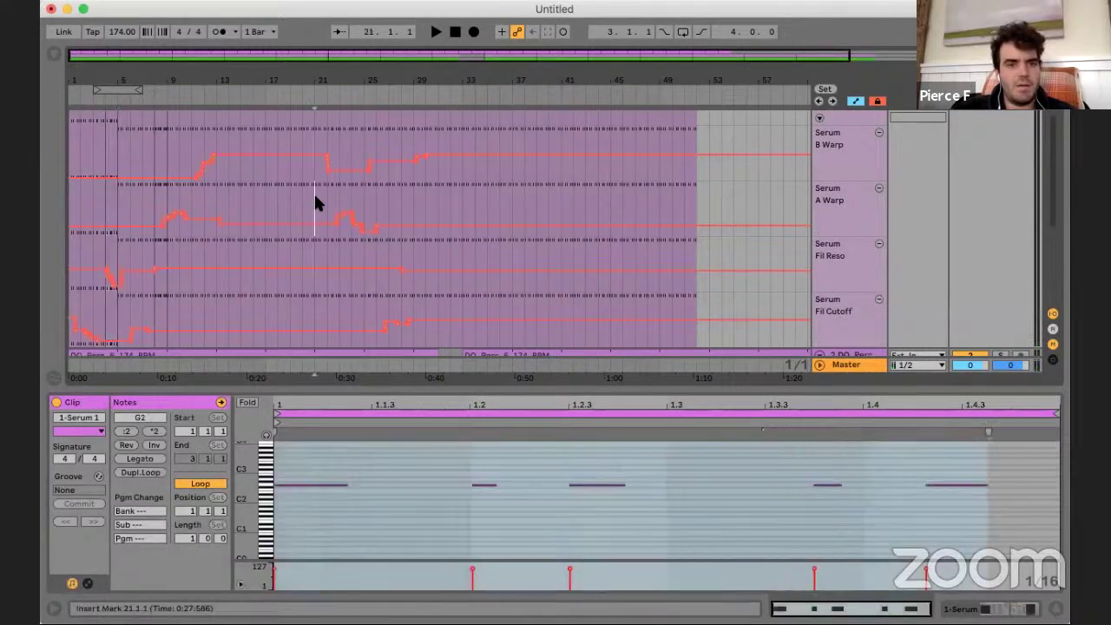
key(super+v)
key(space)
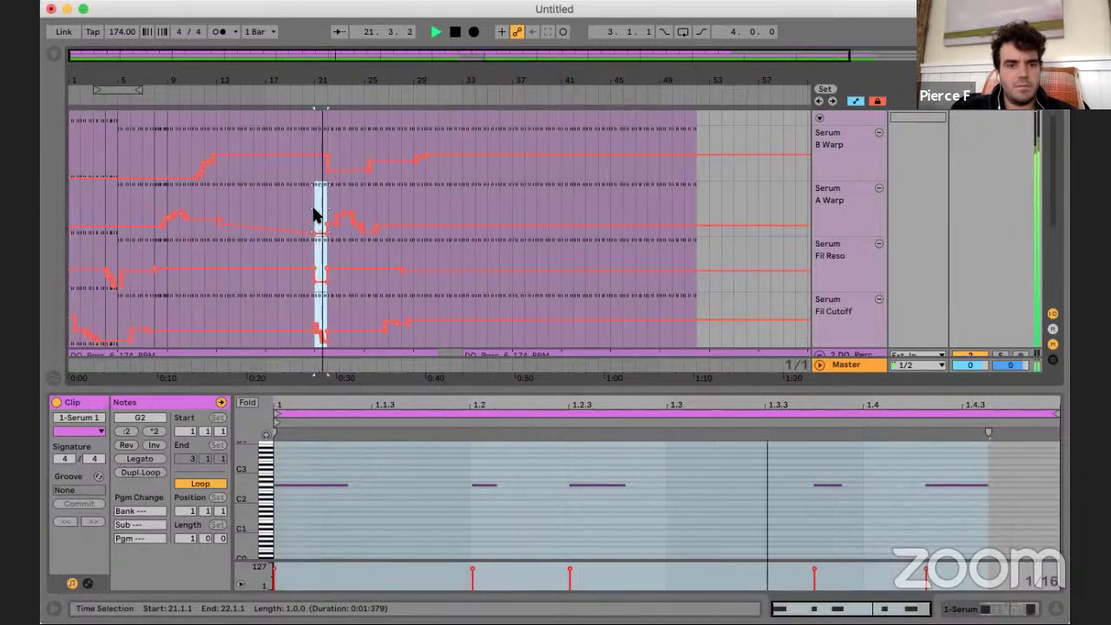
click(338, 208)
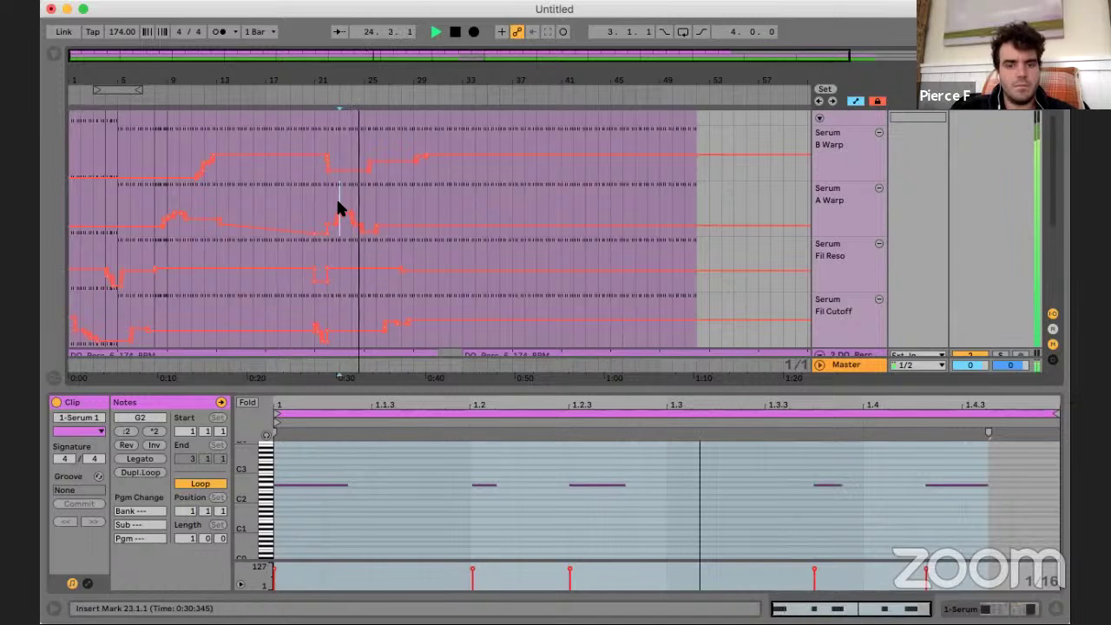
key(space)
- Hide the track automation and show the B Warp envelope of the first Serum clip
key(a)
drag(394, 171, 383, 169)
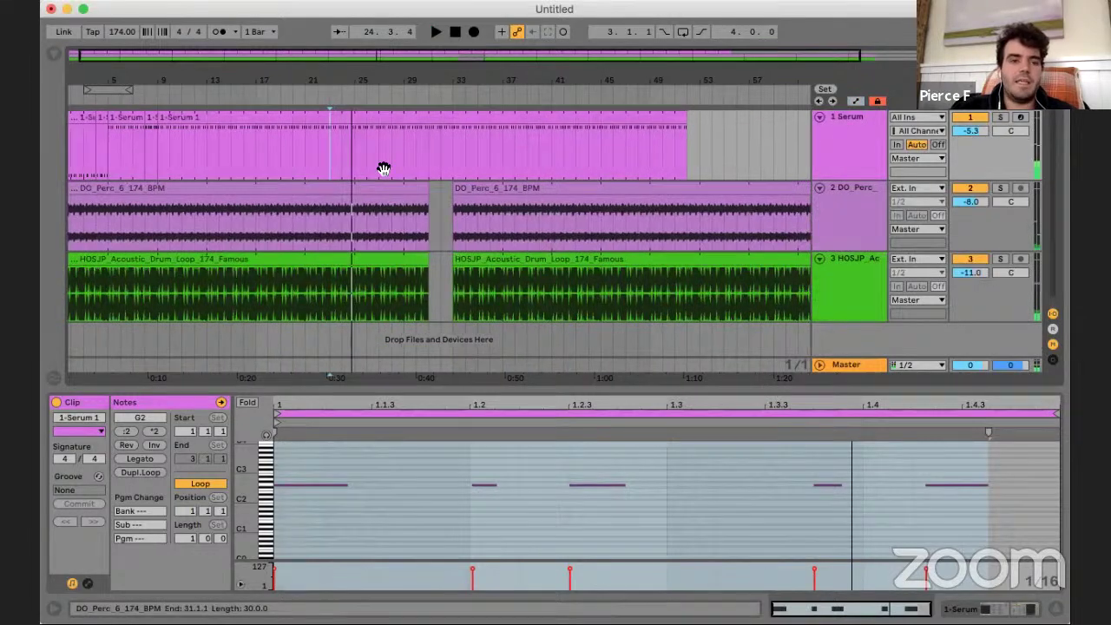
scroll(83, 123, left, 2)
click(85, 119)
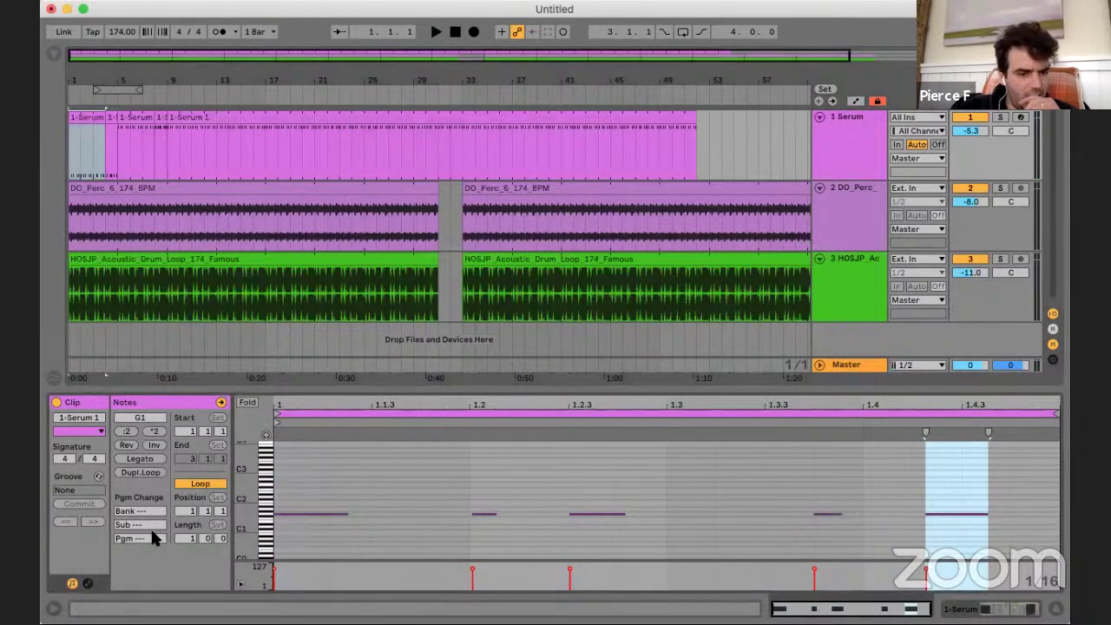
click(88, 584)
click(283, 419)
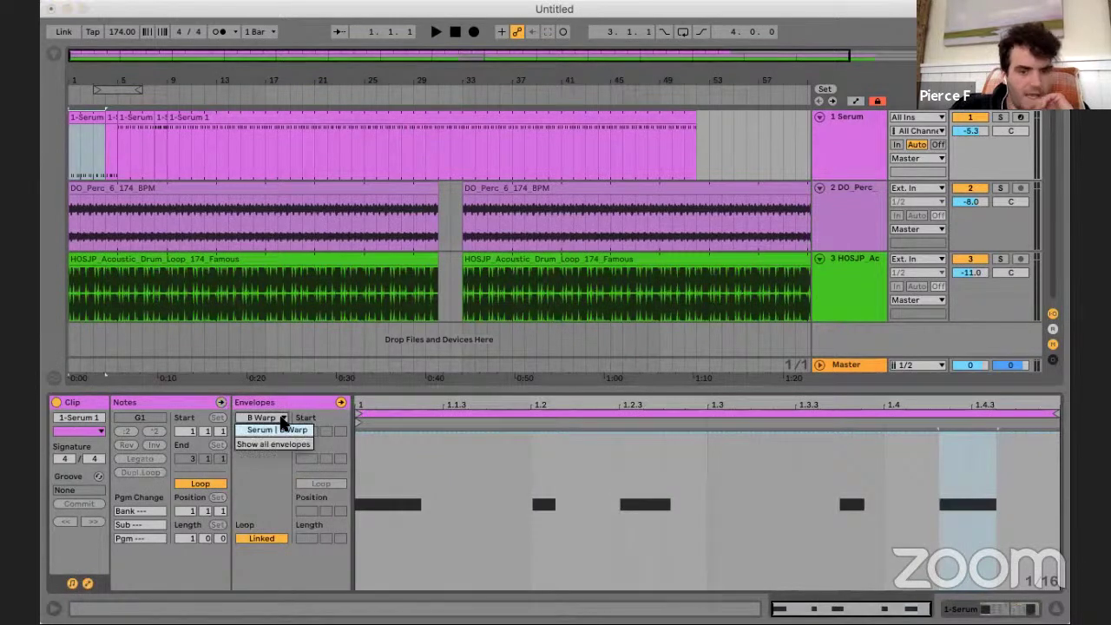
click(281, 427)
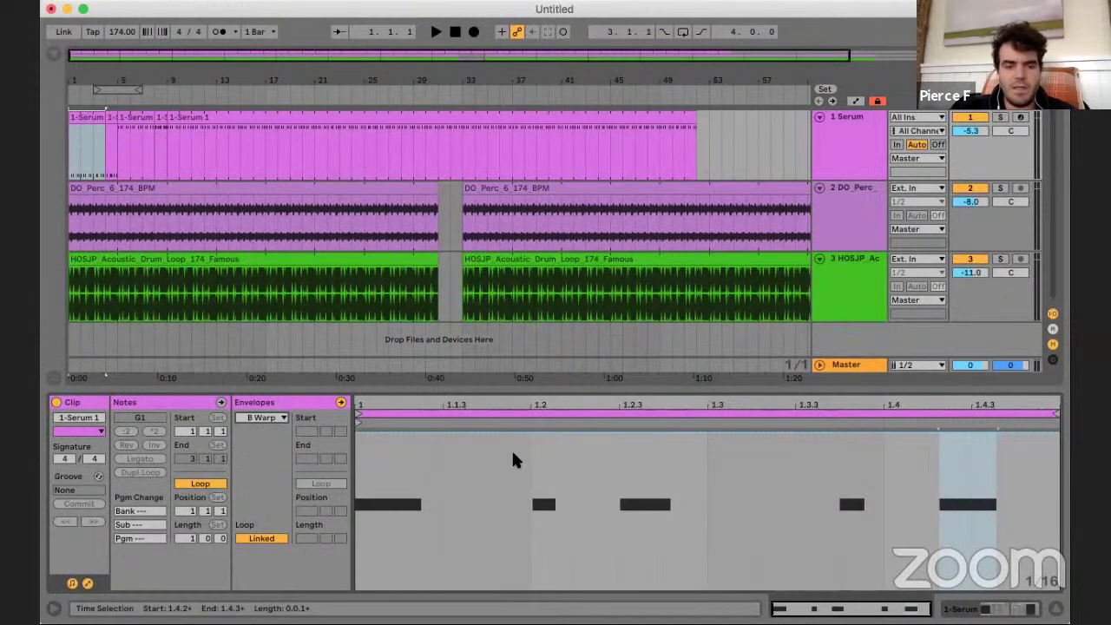
- Switch to the Session View and launch the first Serum, percussion and drum loop clips together
key(Tab)
click(601, 73)
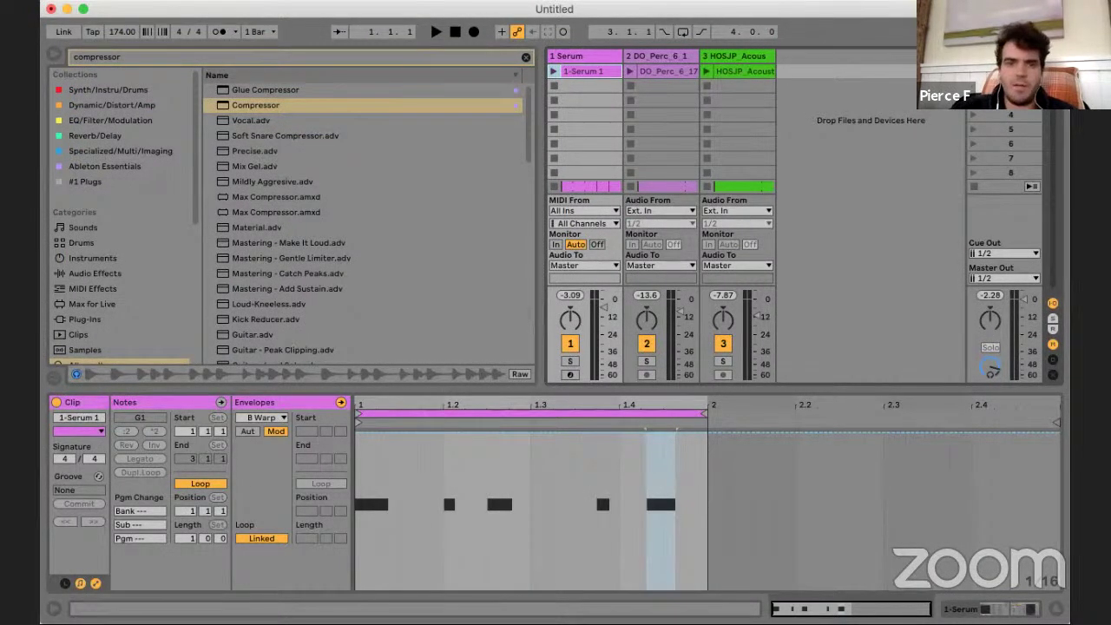
key(space)
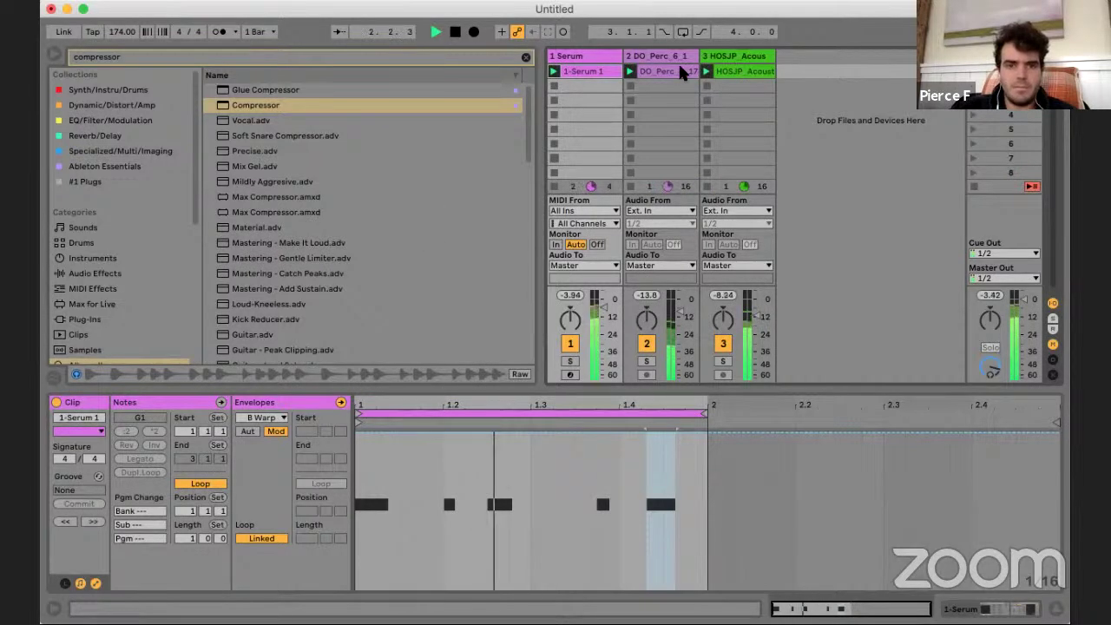
- Show the Serum track's devices and open the Serum plug-in window
key(shift+Tab)
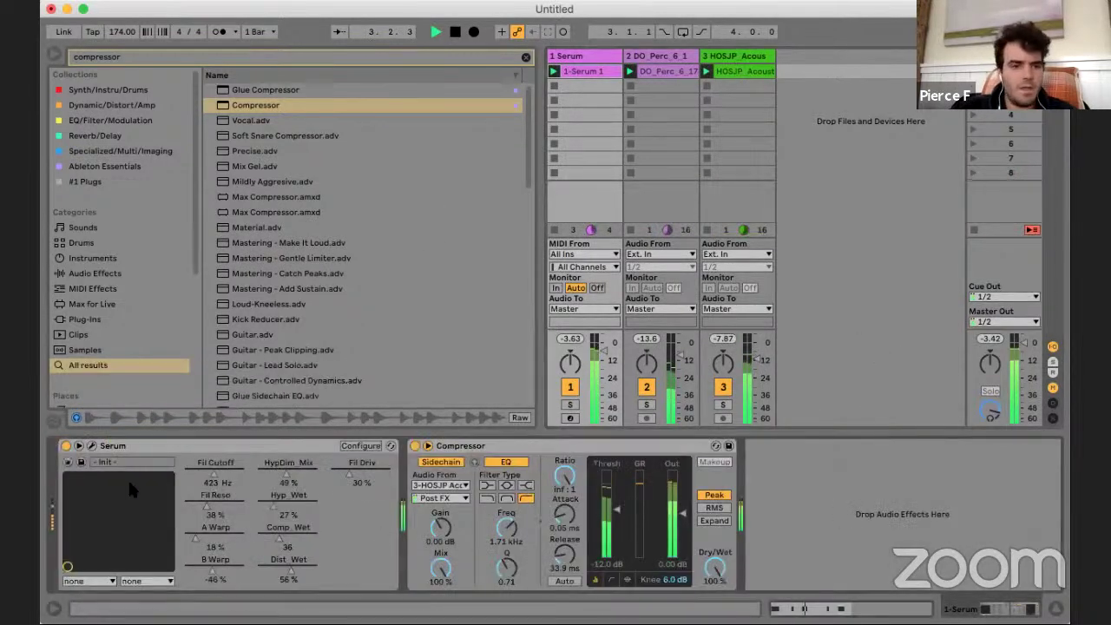
click(91, 445)
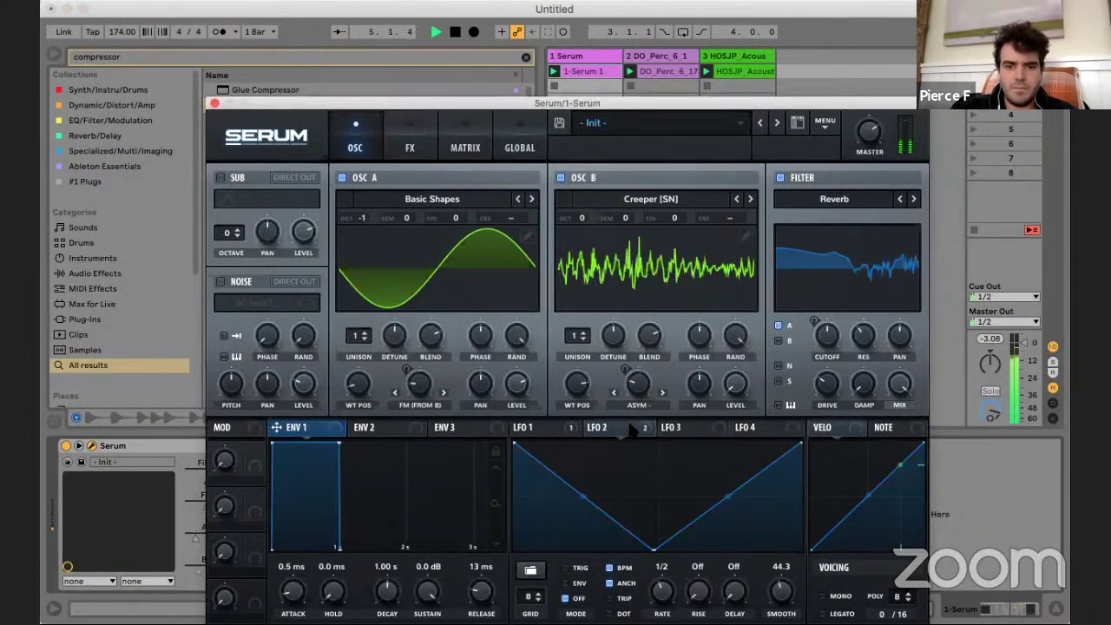
- Record the playing clips and a move of oscillator B's warp knob into the arrangement, and stop
click(472, 34)
click(640, 391)
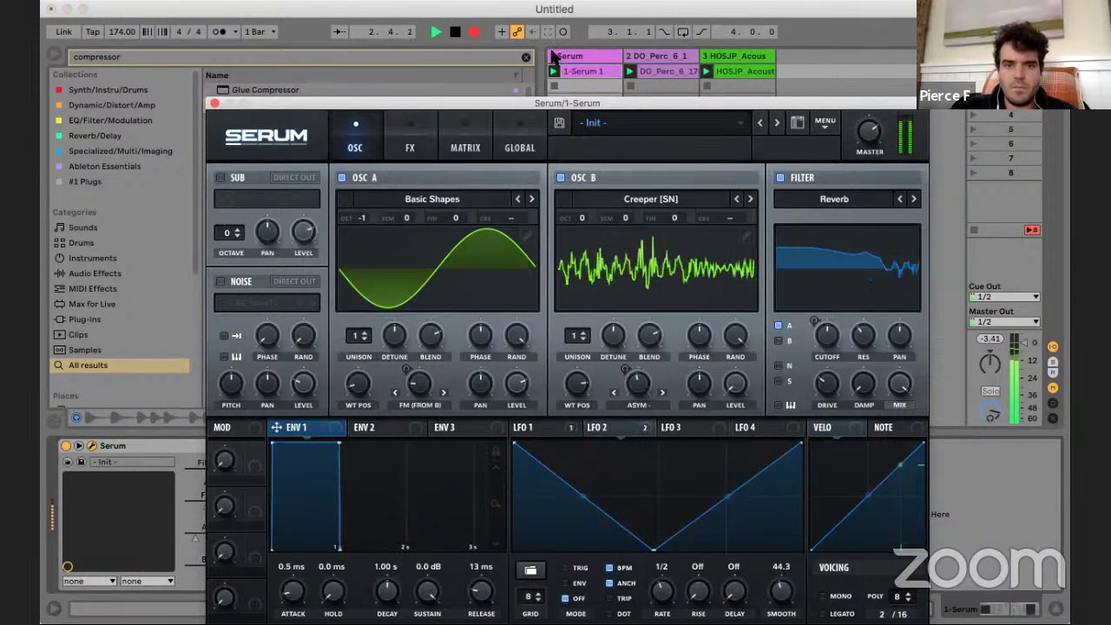
key(space)
- Close Serum and show all envelopes for the first Serum clip, with B Warp chosen in modulation mode
click(580, 71)
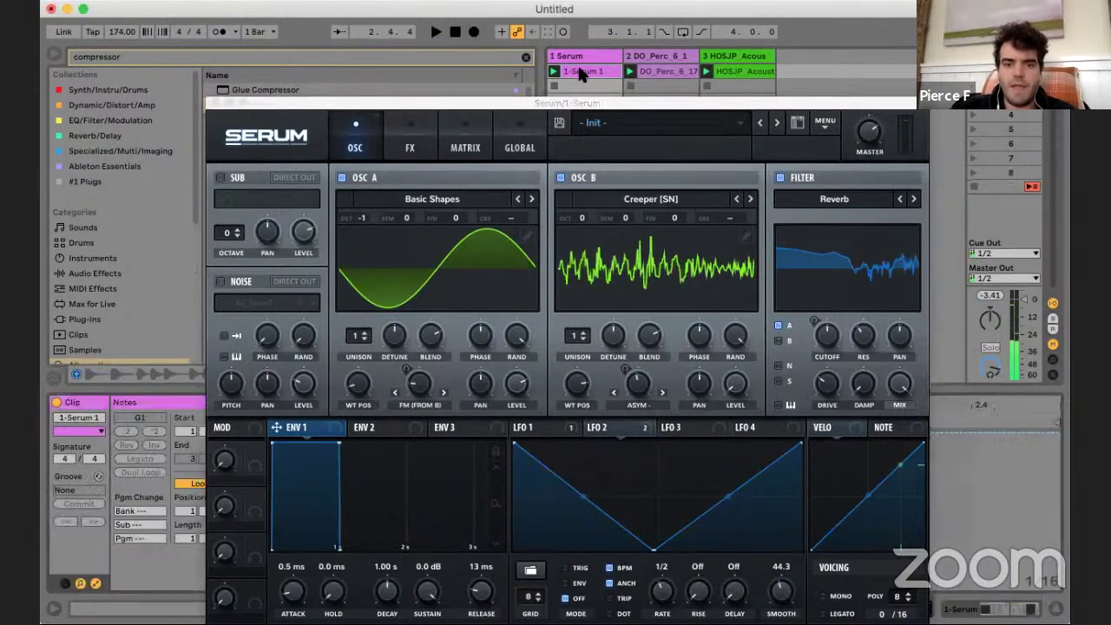
click(214, 104)
click(265, 419)
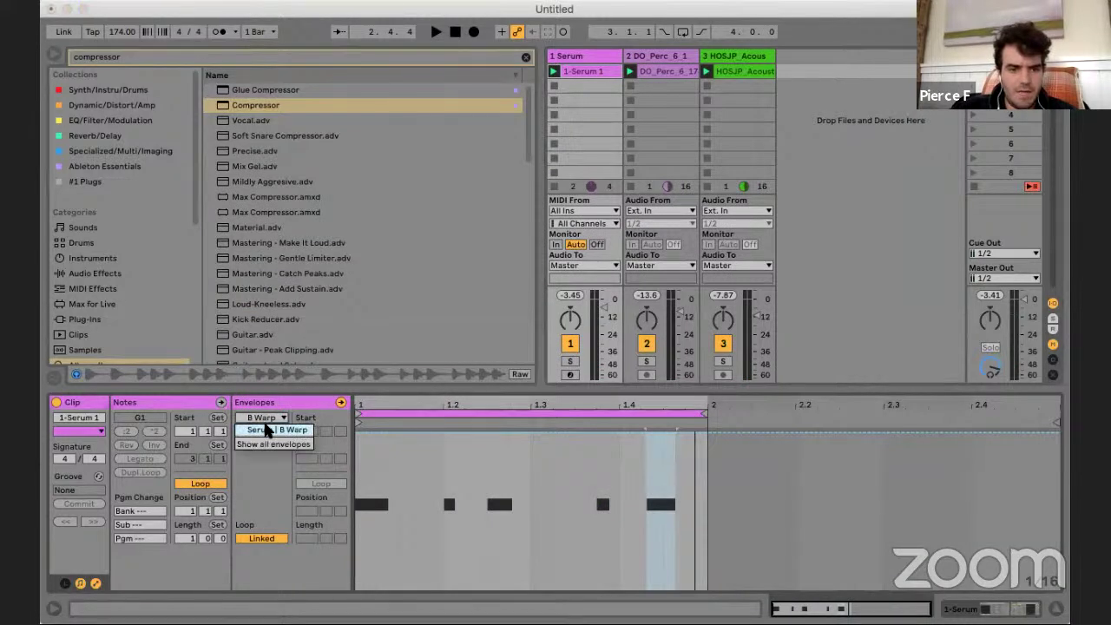
click(265, 420)
click(266, 419)
click(266, 443)
click(268, 418)
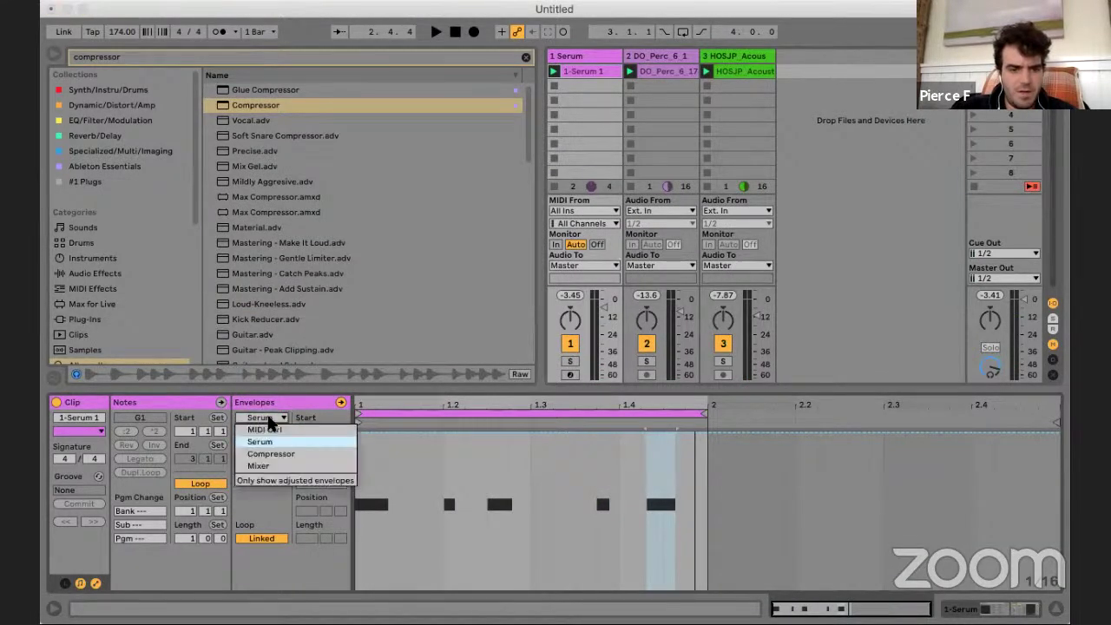
click(269, 421)
click(269, 432)
click(269, 424)
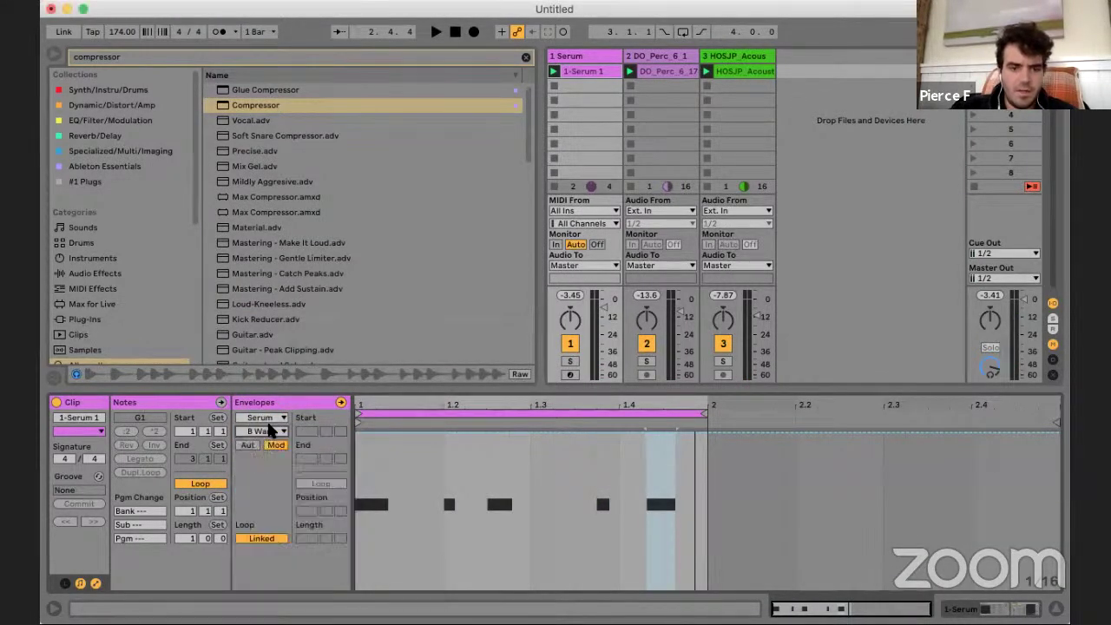
- Shape the clip's B Warp modulation to rise from 0% to 100% by beat 1.2 and drop to zero before 1.3, and play it
click(442, 432)
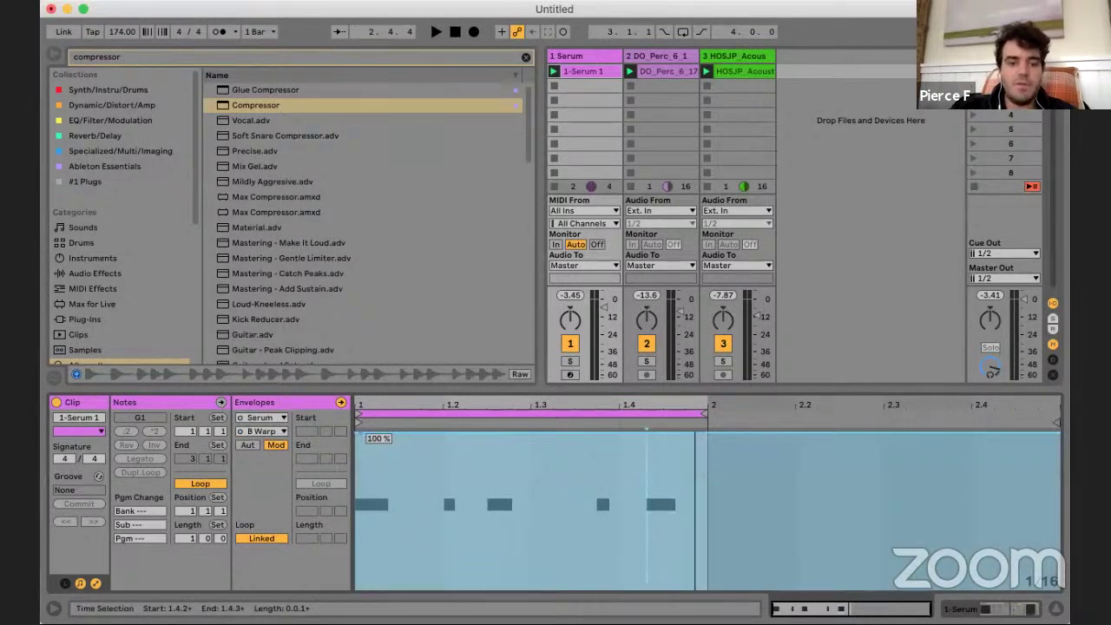
drag(358, 432, 362, 588)
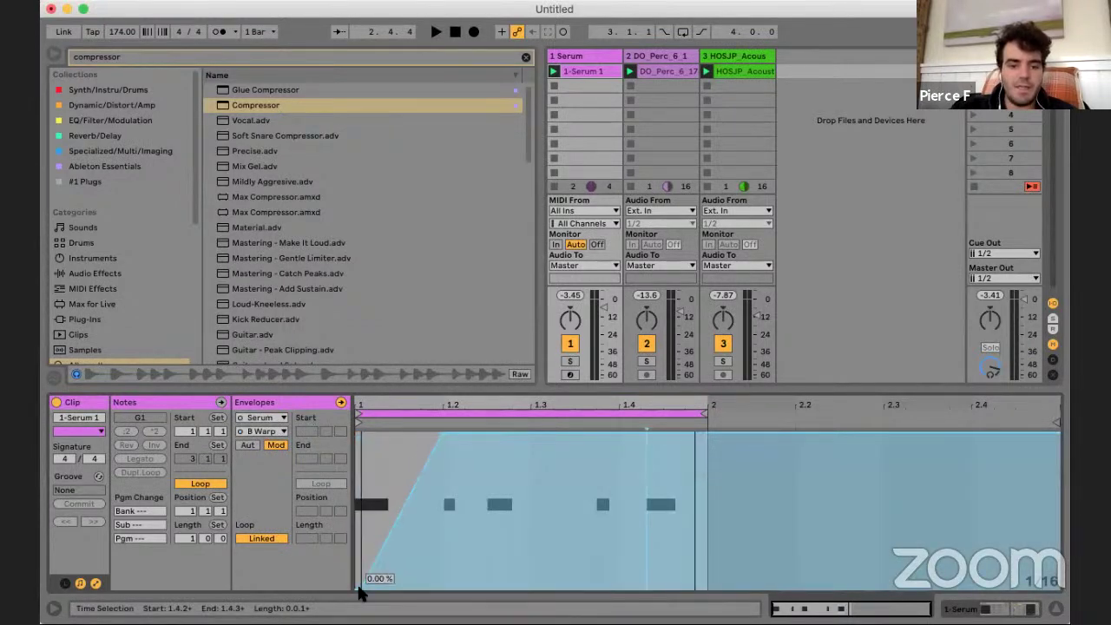
click(486, 433)
drag(509, 434, 508, 591)
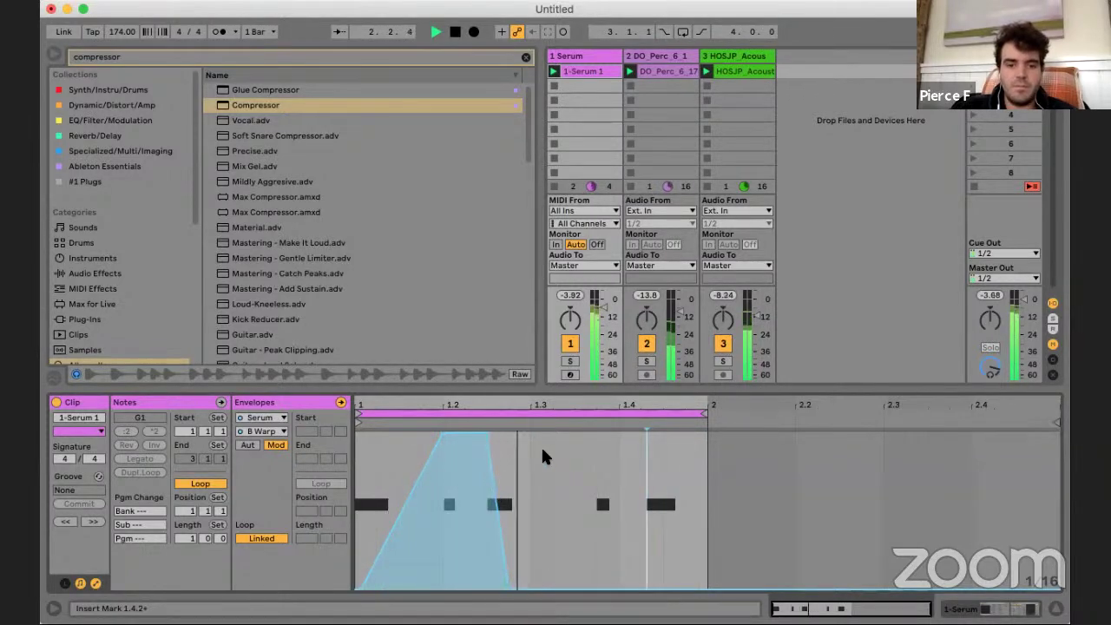
key(space)
- Draw a Fil Cutoff automation envelope in the clip that peaks at 1.2 and falls to minimum by 1.4, and audition it
click(260, 431)
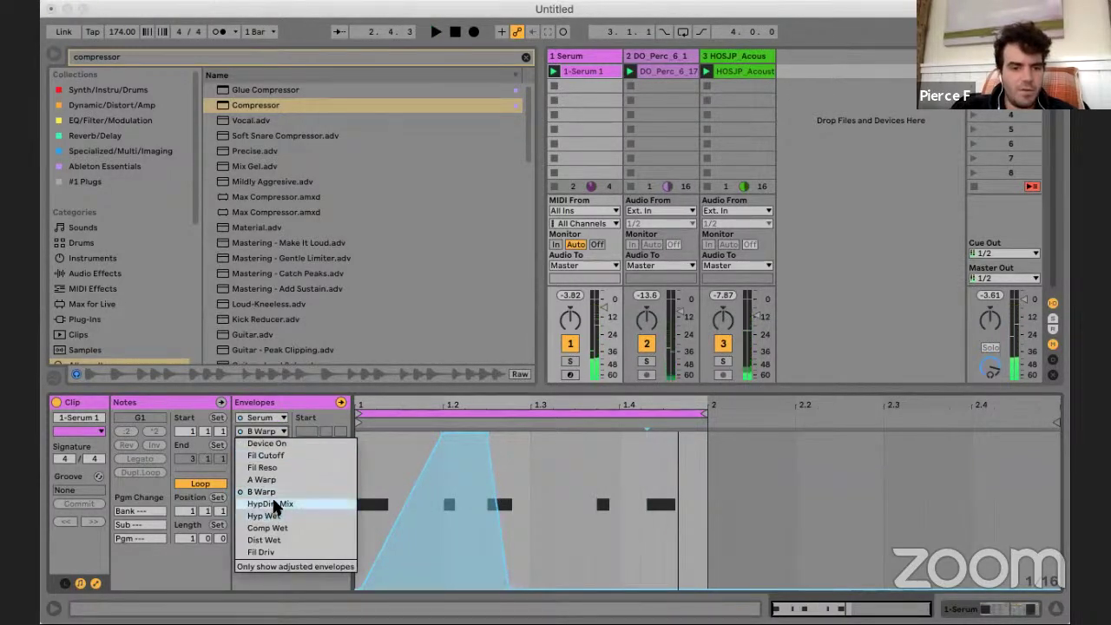
click(279, 455)
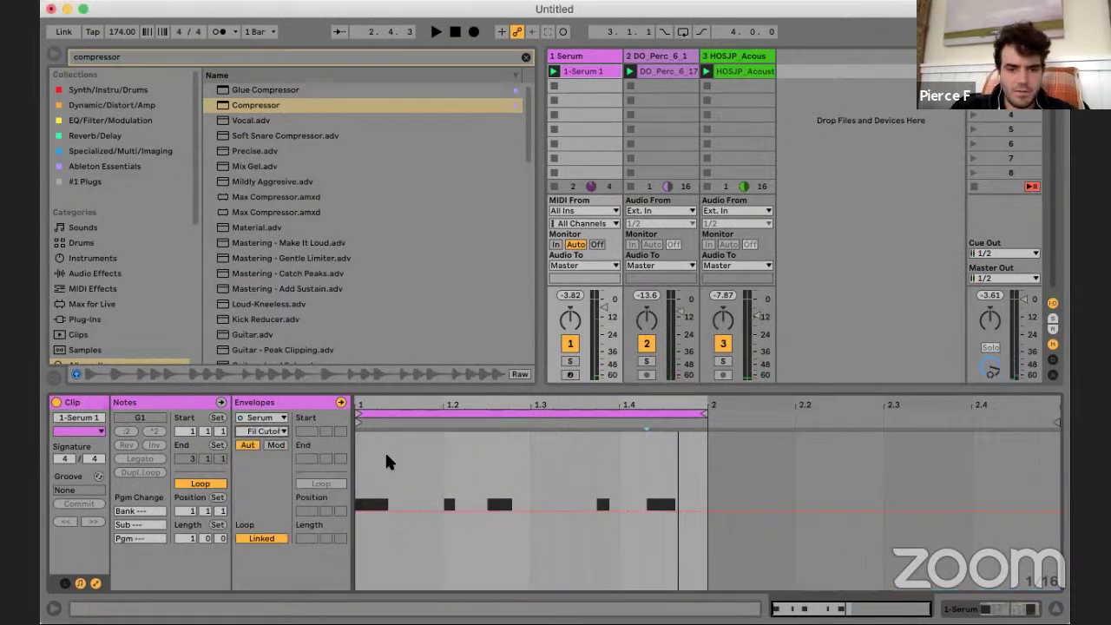
click(421, 522)
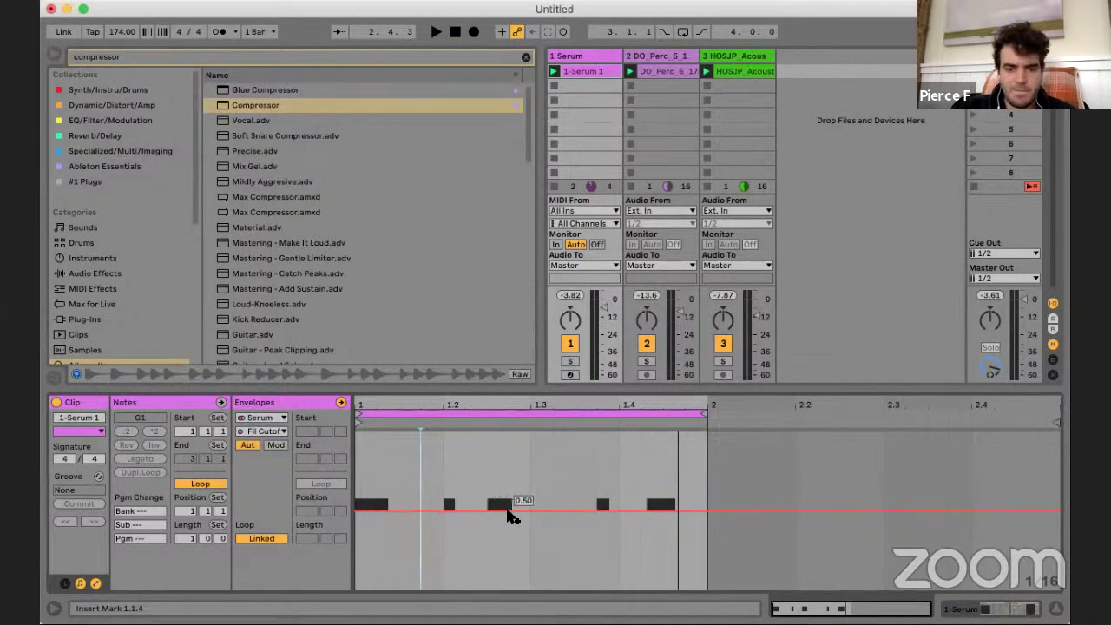
click(508, 510)
drag(443, 510, 442, 459)
key(space)
key(space)
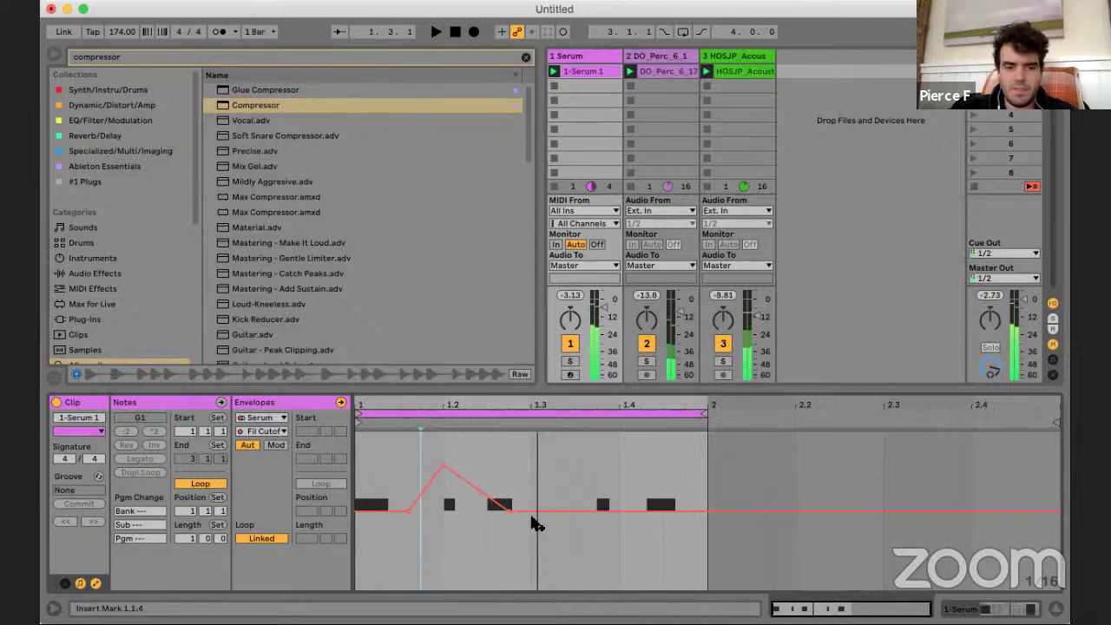
drag(591, 510, 619, 589)
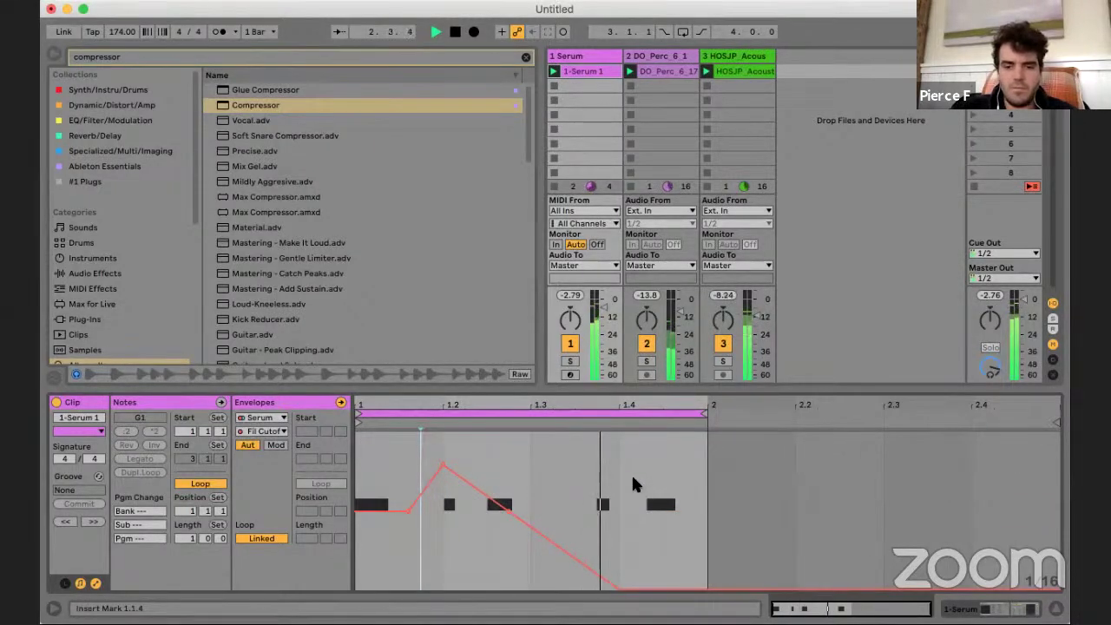
key(space)
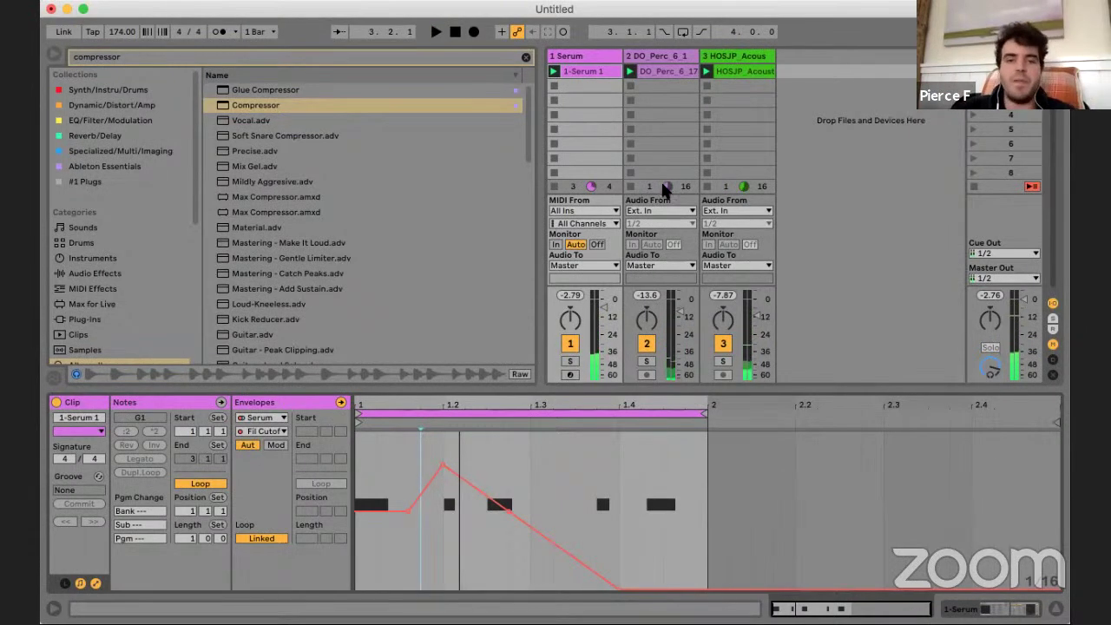
- Switch to the Arrangement View, inspect the Serum clip at bar 38 and return playback to the arrangement
key(Tab)
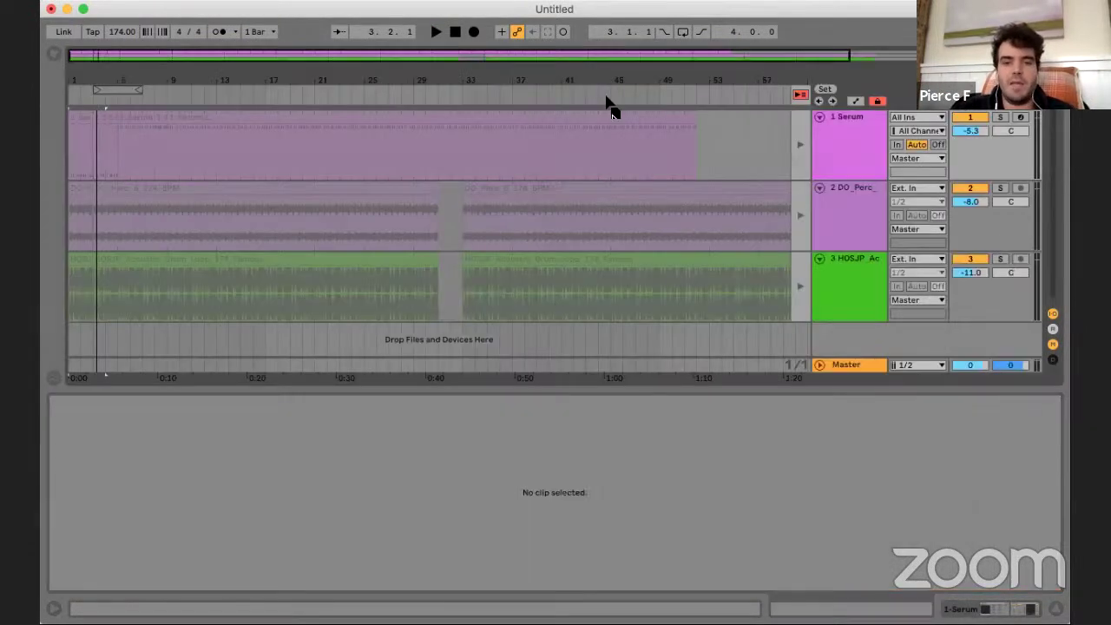
click(524, 142)
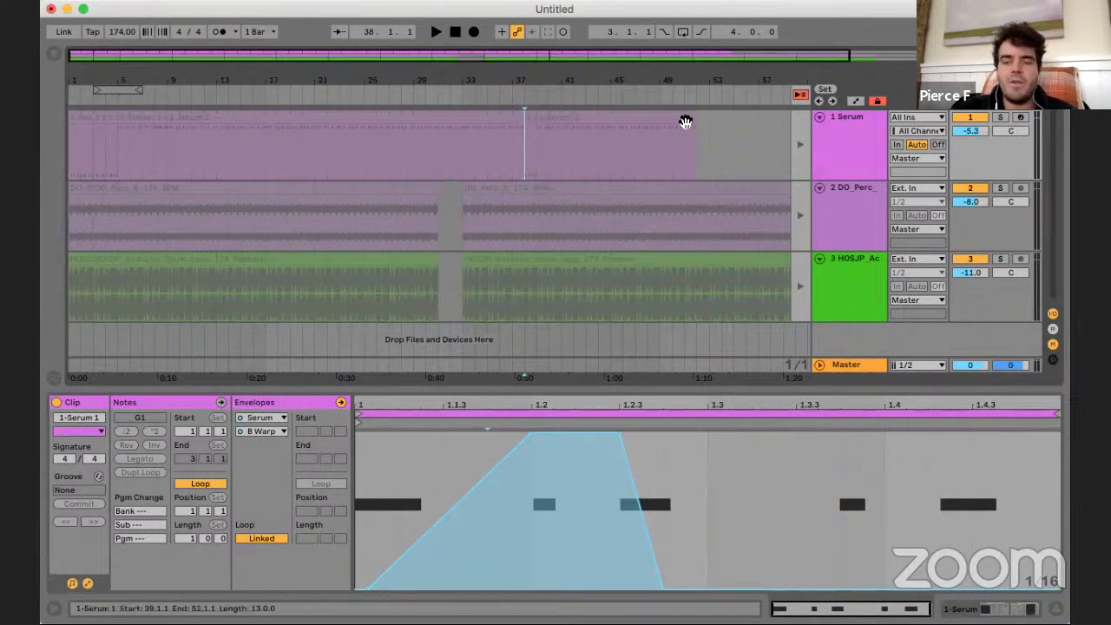
click(799, 94)
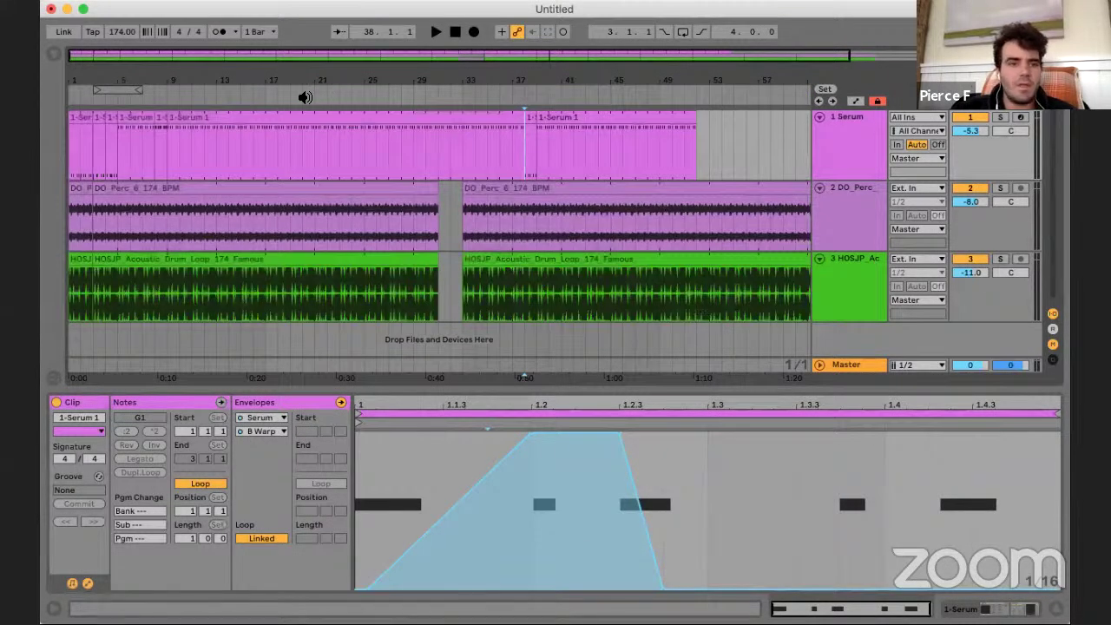
- Show the track automation and select 2.1.1 to 2.3.1 across the stacked Serum automation lanes
click(130, 165)
key(a)
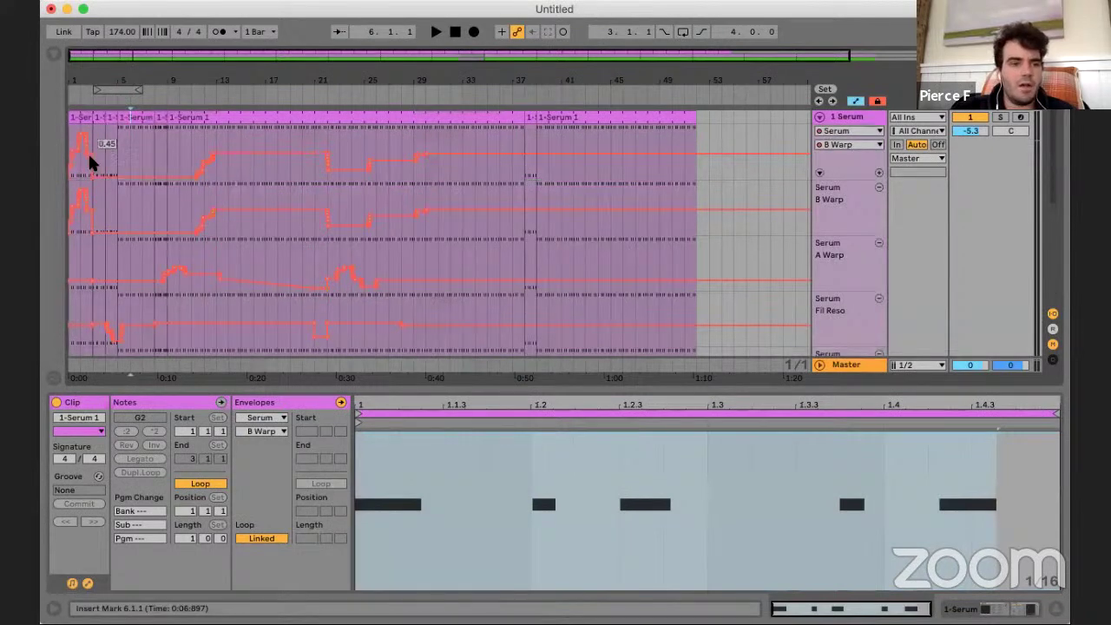
scroll(90, 164, up, 6)
drag(92, 165, 287, 291)
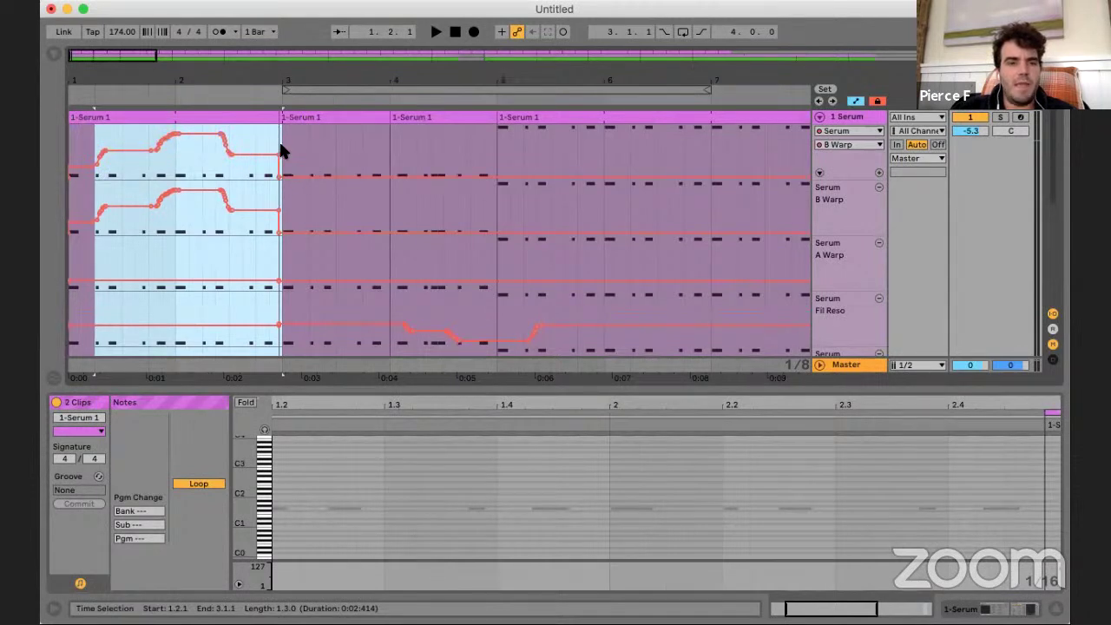
click(279, 141)
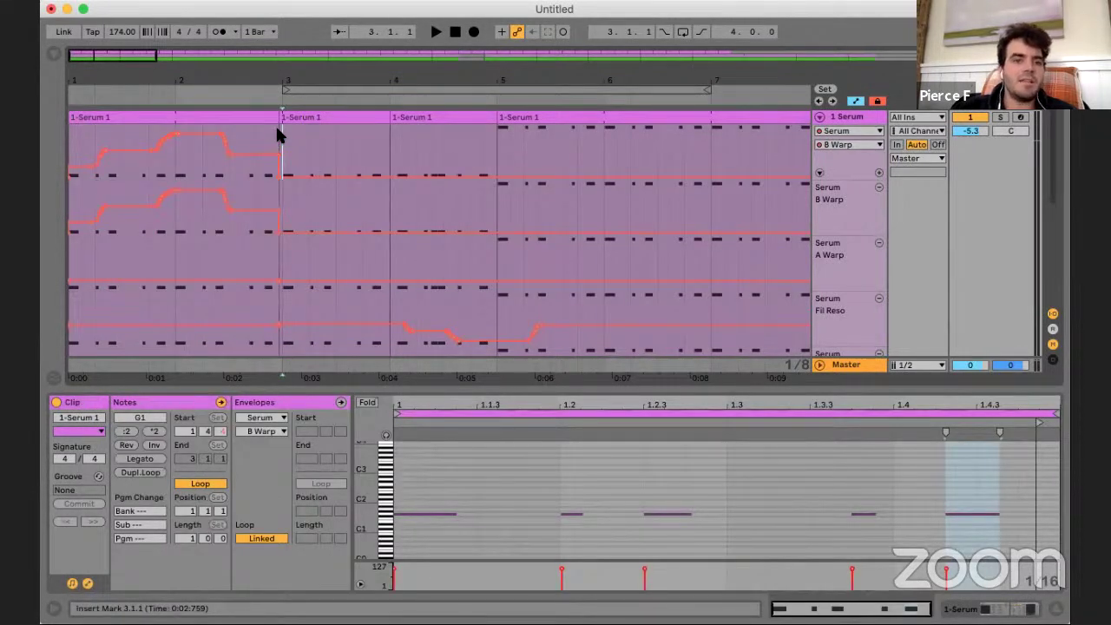
drag(183, 159, 236, 318)
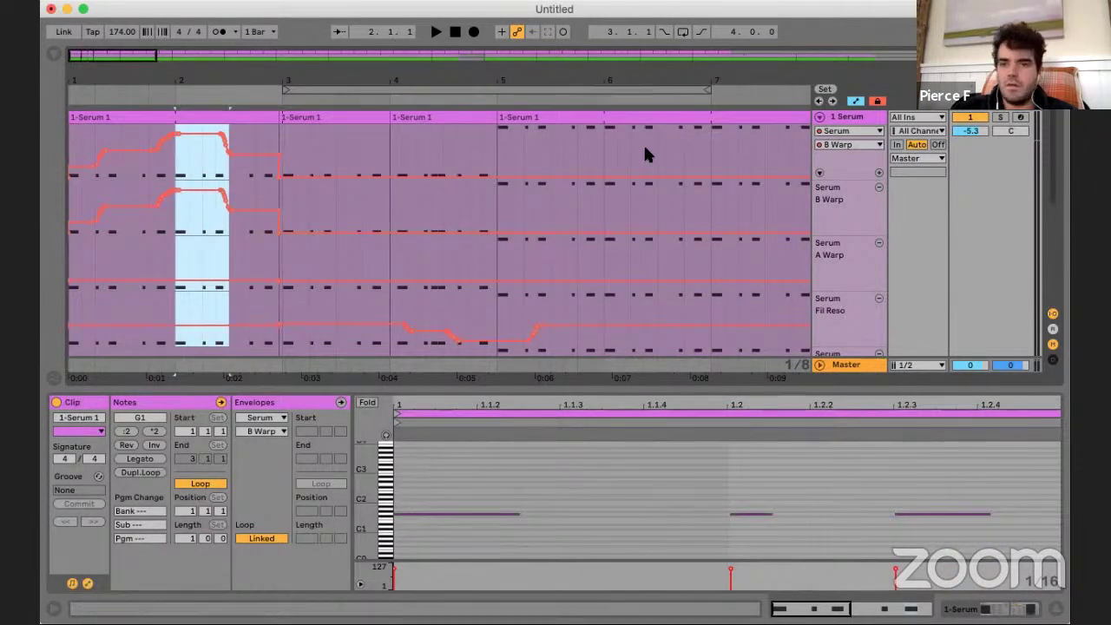
- Remove the extra Serum automation lanes, leaving only the main B Warp lane
click(877, 185)
click(877, 185)
click(877, 185)
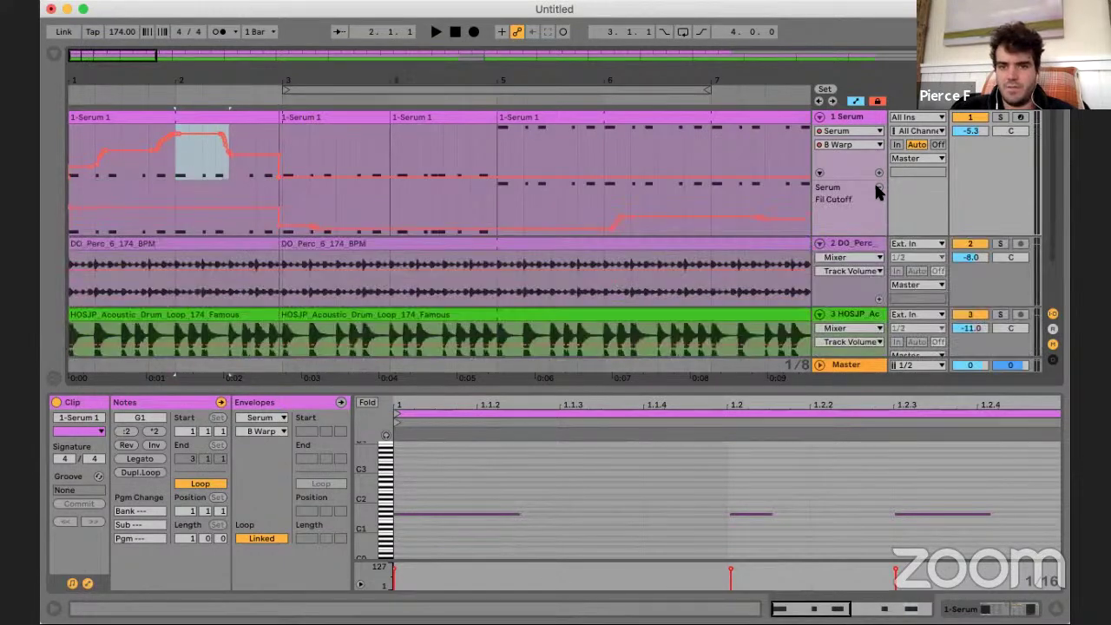
click(877, 185)
click(876, 185)
click(844, 143)
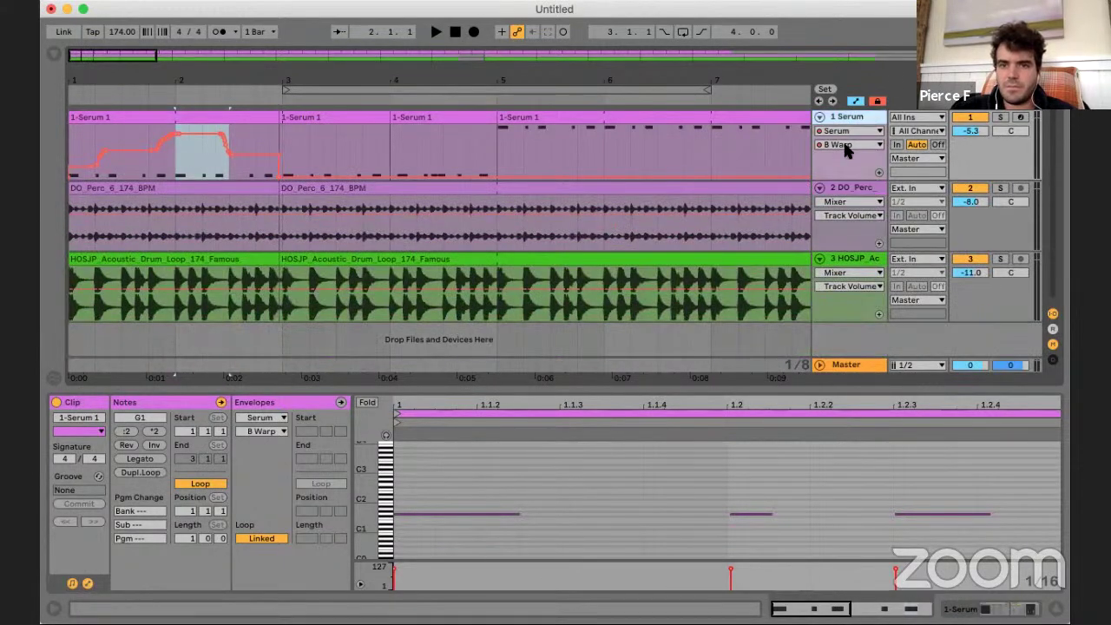
- Unlock the envelopes, duplicate the B Warp automation from 2.1.1–2.3.1 over the rest of bar 2, and play it
click(879, 103)
drag(173, 168, 242, 159)
click(177, 157)
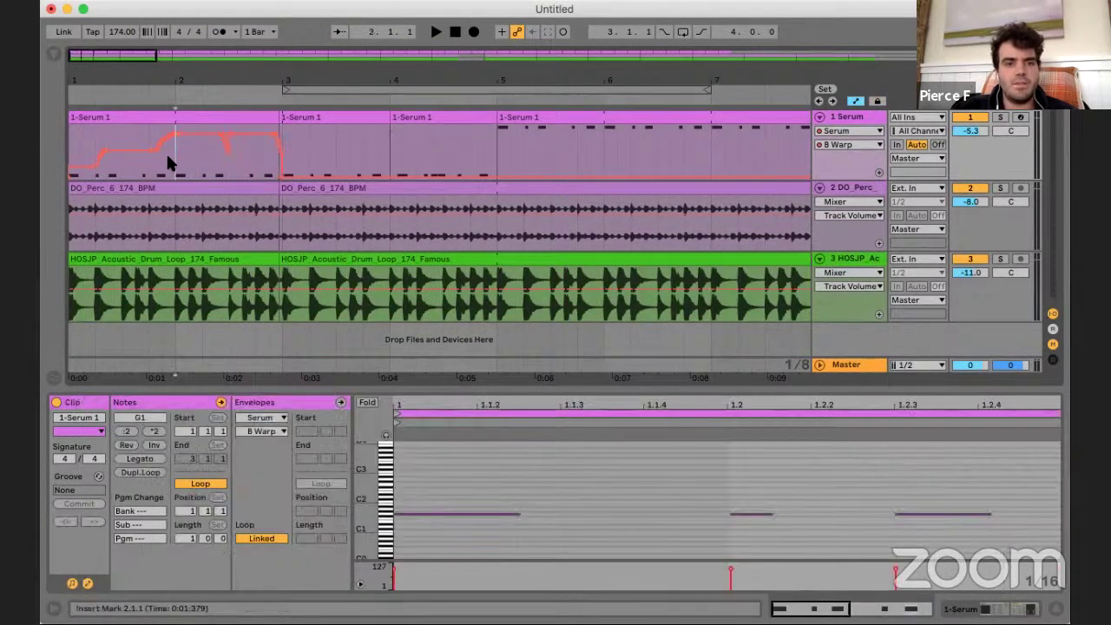
key(space)
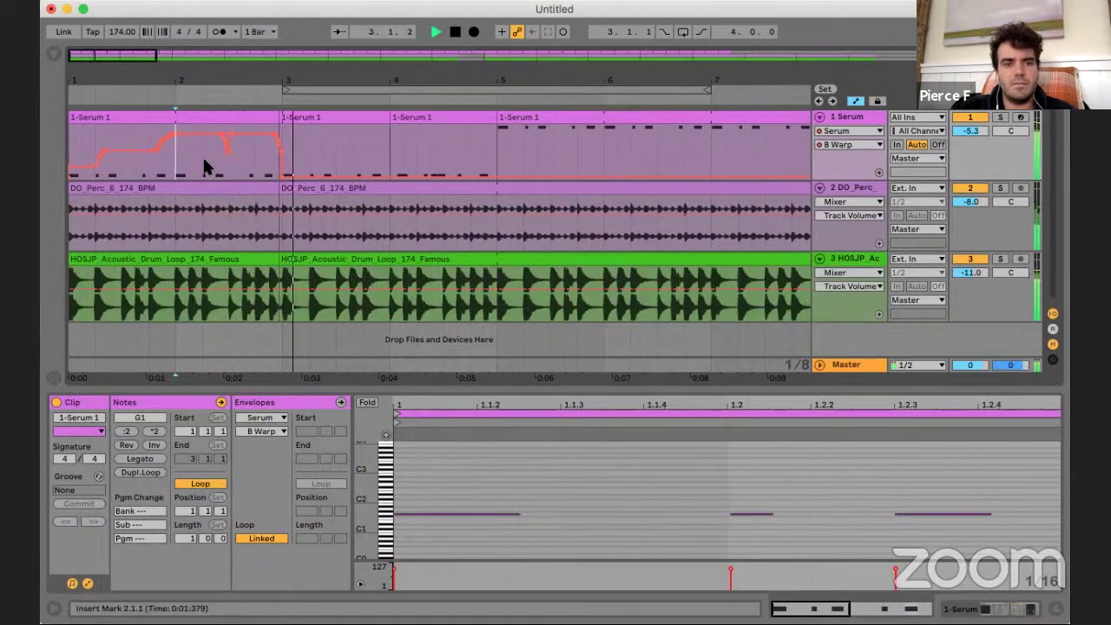
key(space)
- Deepen the B Warp dip at 2.3.1 and duplicate bar 2's automation repeatedly up to bar 9
click(237, 159)
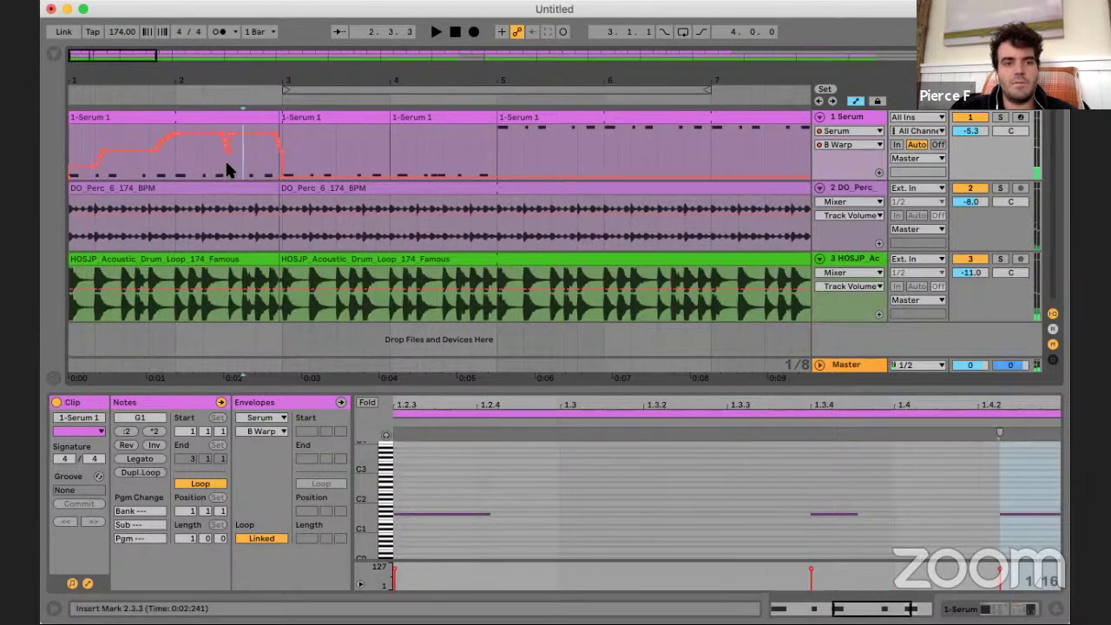
drag(225, 168, 292, 168)
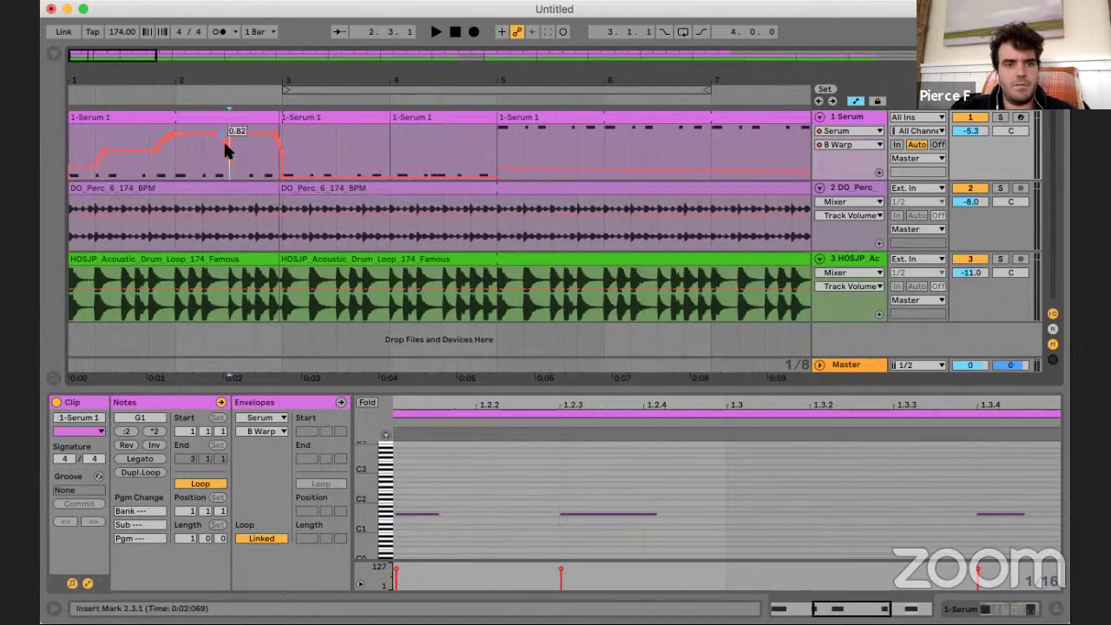
drag(176, 167, 282, 167)
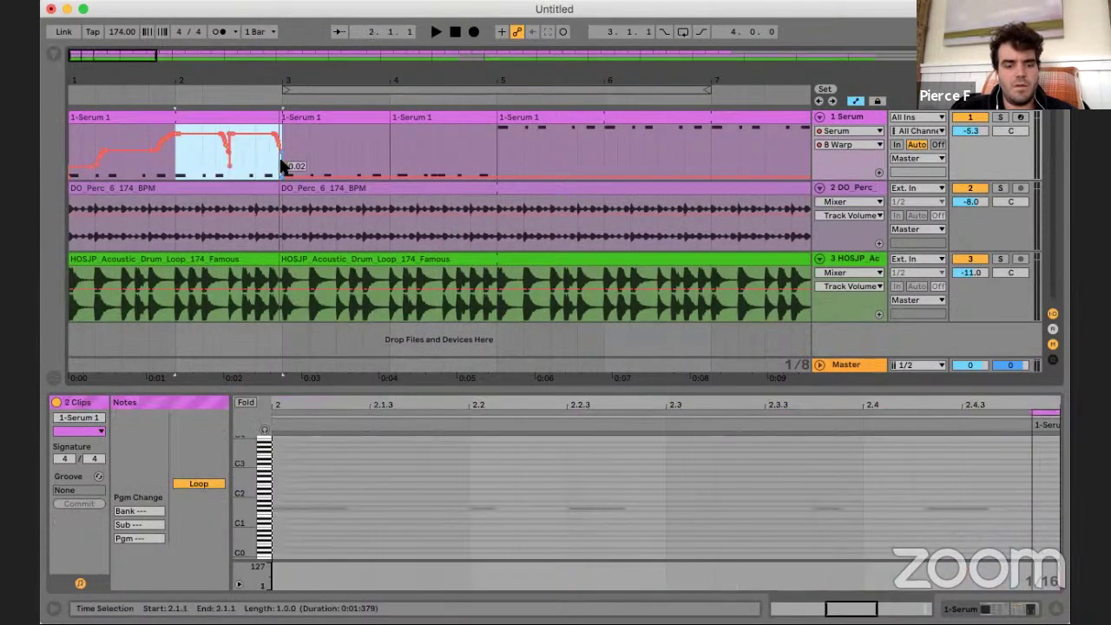
key(super+d)
key(super+d)
key(super+d)
key(super+d)
key(super+d)
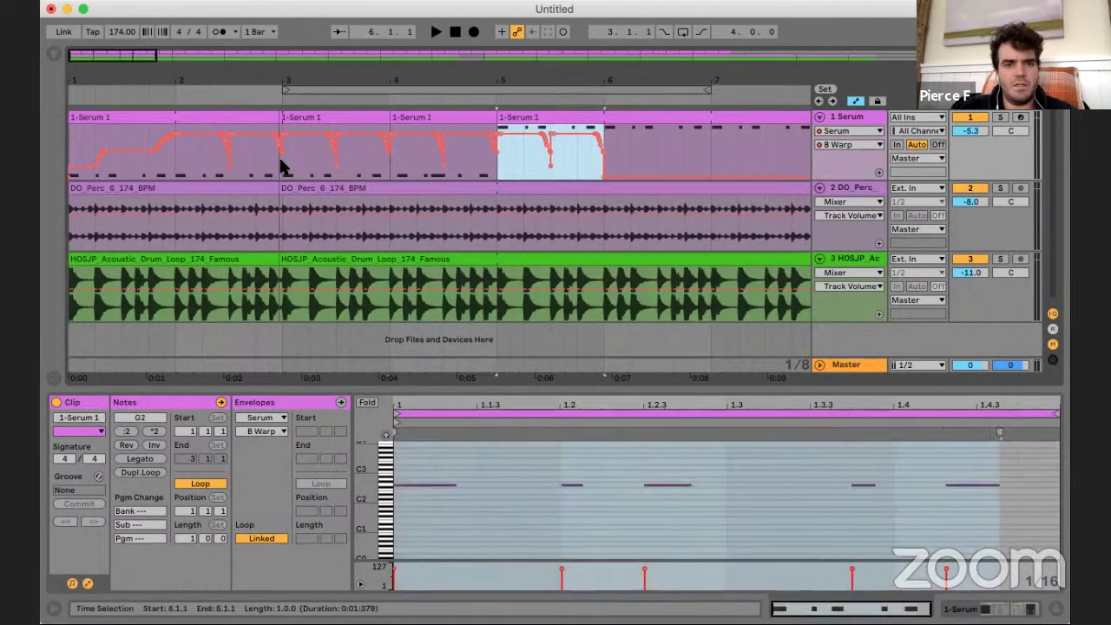
key(super+d)
key(minus)
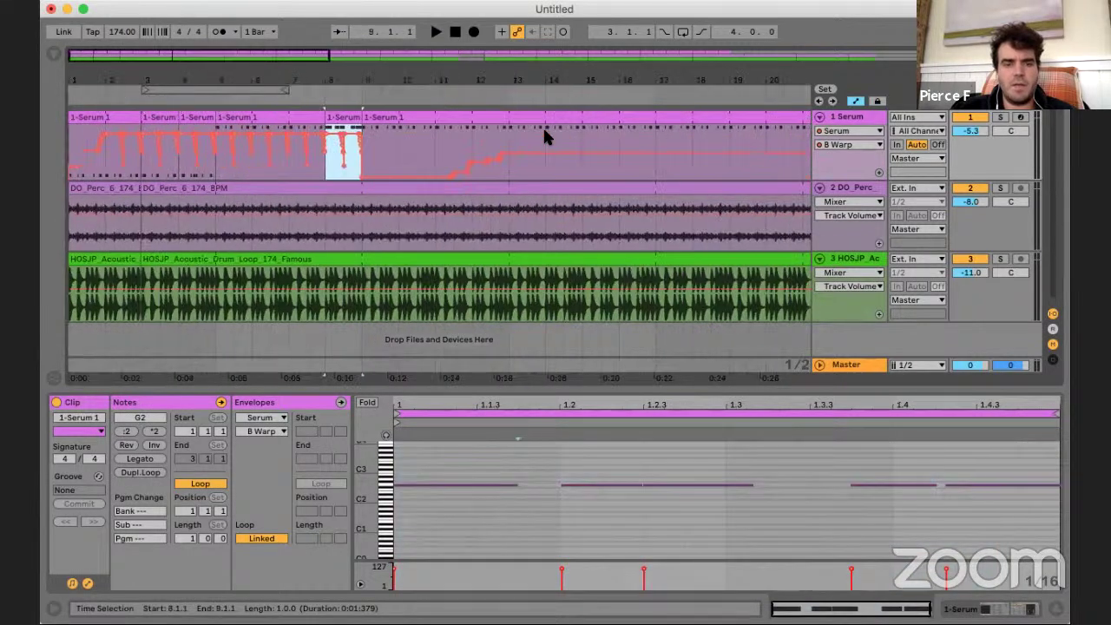
- Play the repeated B Warp automation from 2.3.1, hide the track automation and stop
click(112, 158)
key(space)
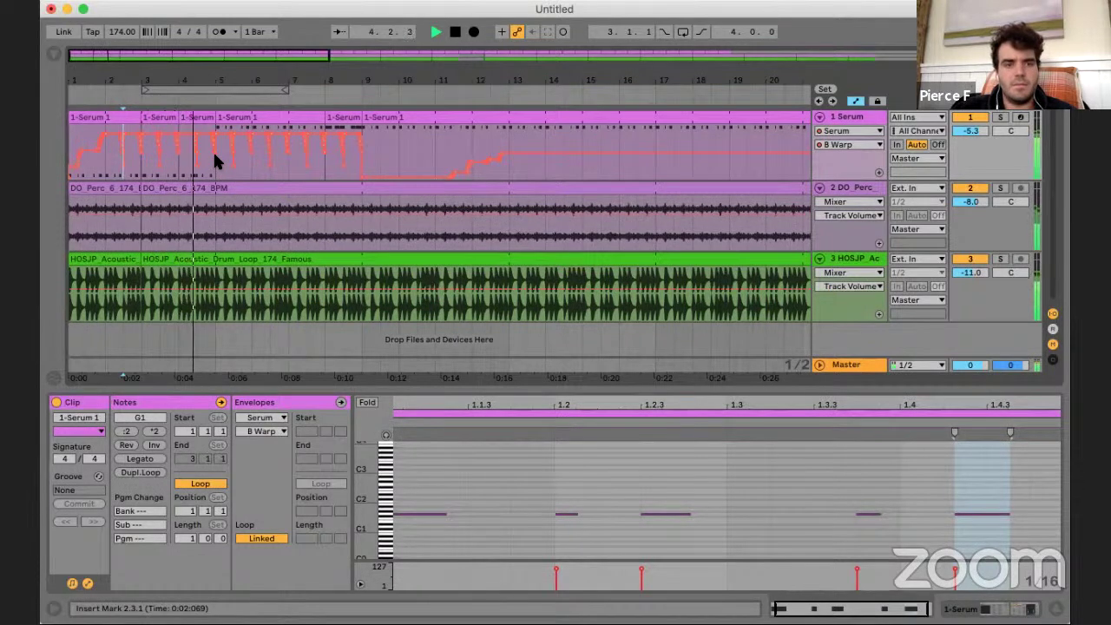
key(a)
key(space)
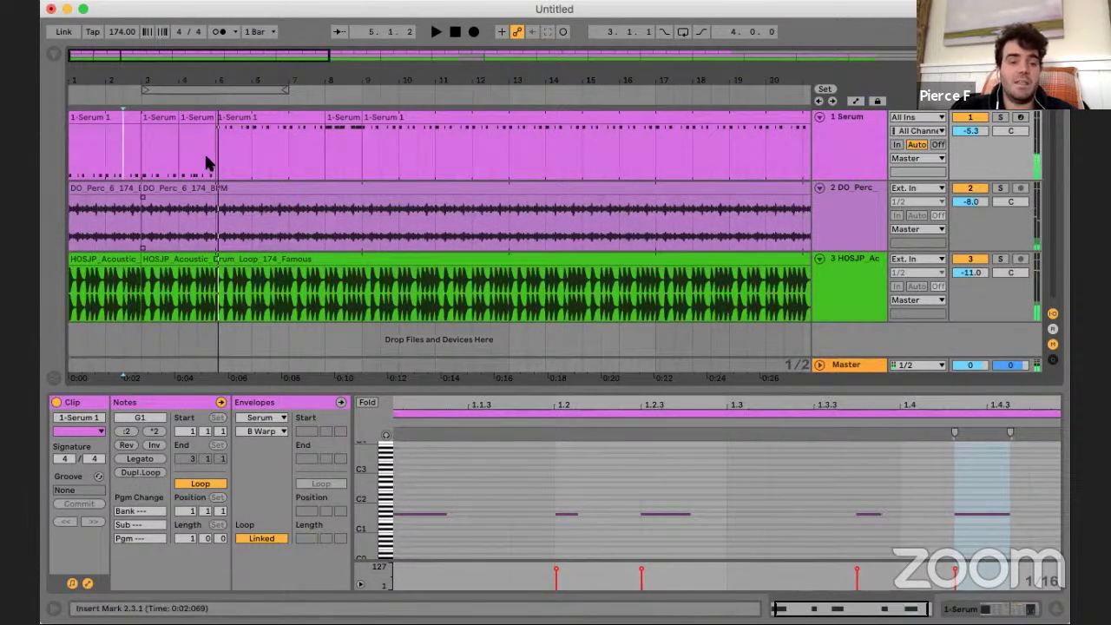
- Consolidate the Serum clips from 1.1.1 to 8.1.1 into one clip and open its context options
drag(71, 152, 317, 151)
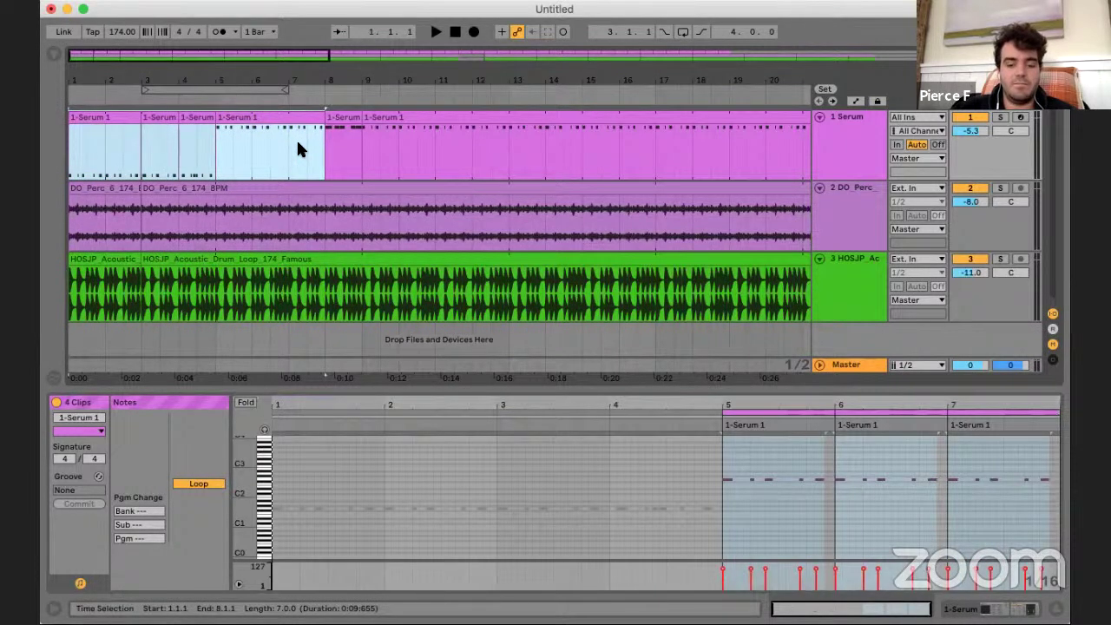
key(super+j)
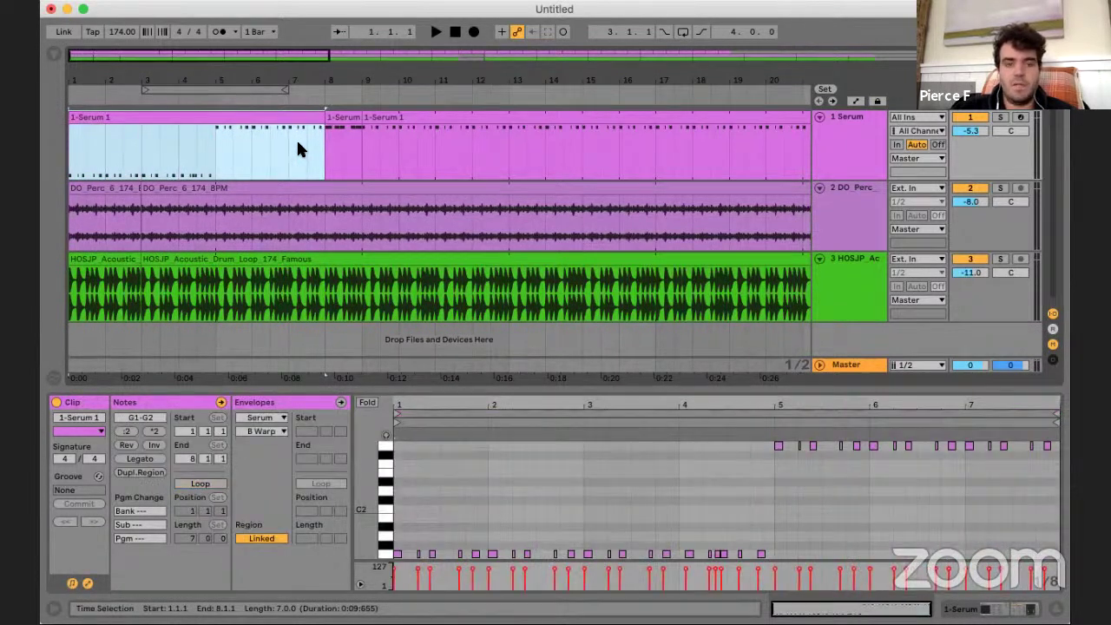
right_click(255, 116)
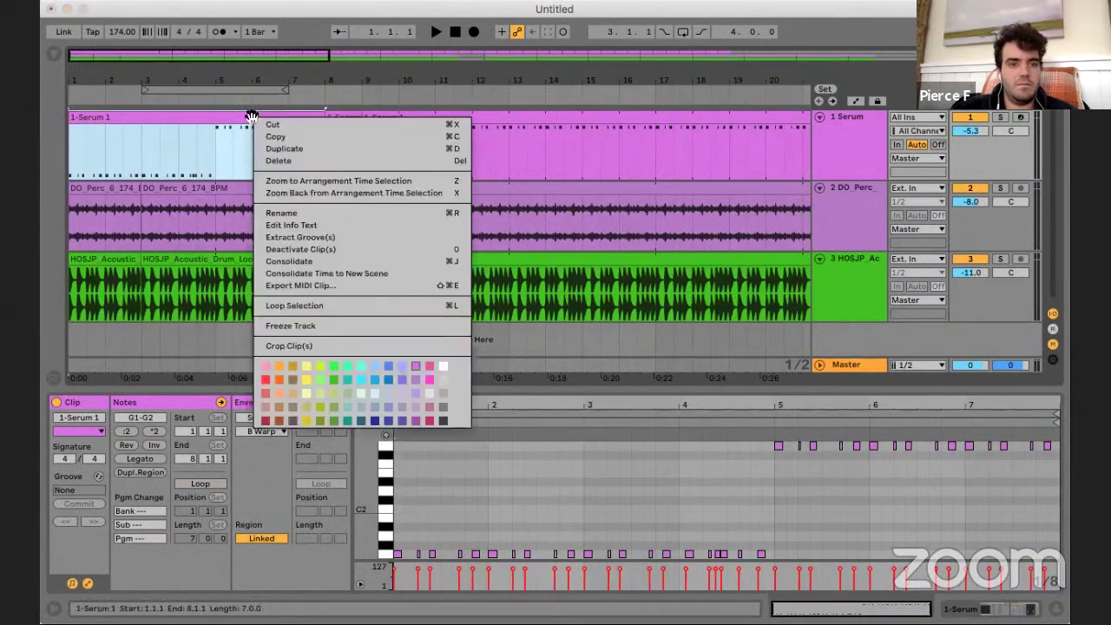
- Freeze the Serum track and flatten it to audio
click(313, 263)
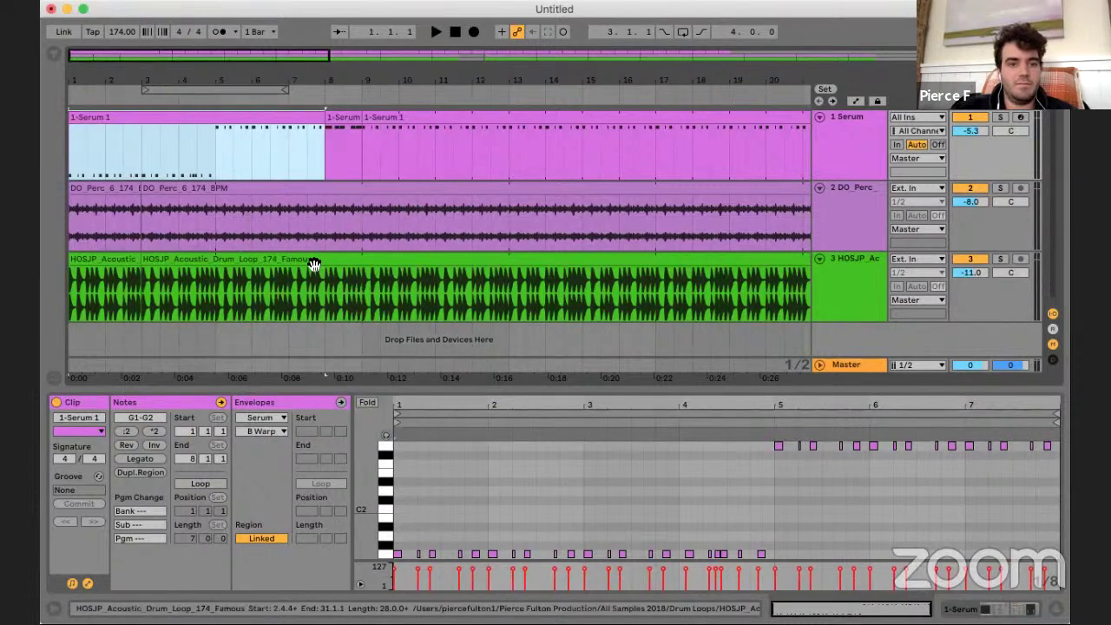
right_click(260, 117)
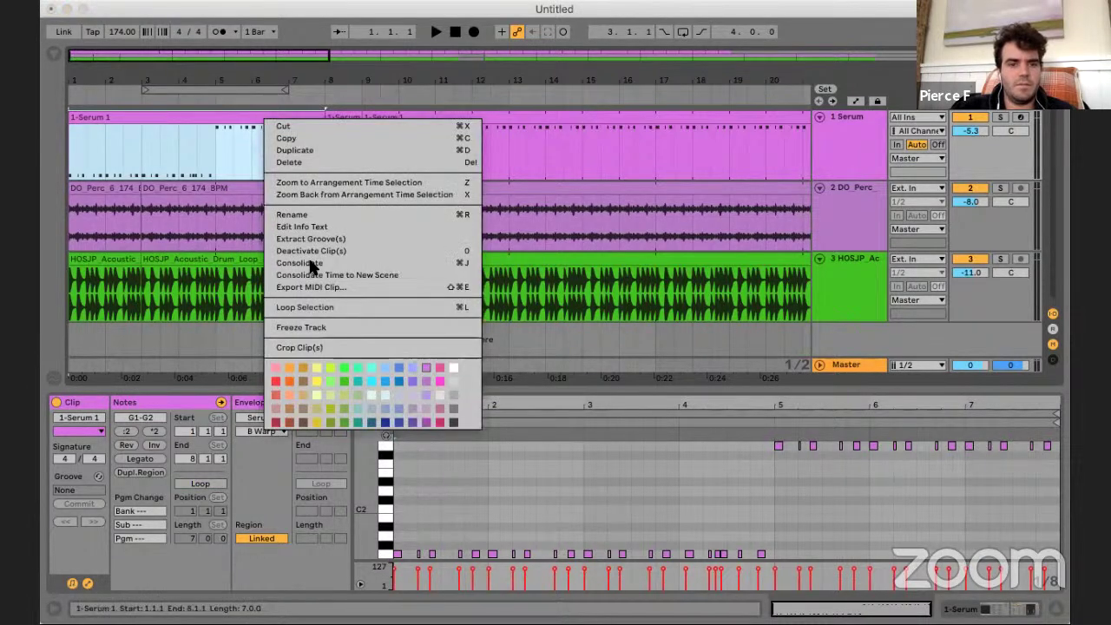
click(314, 327)
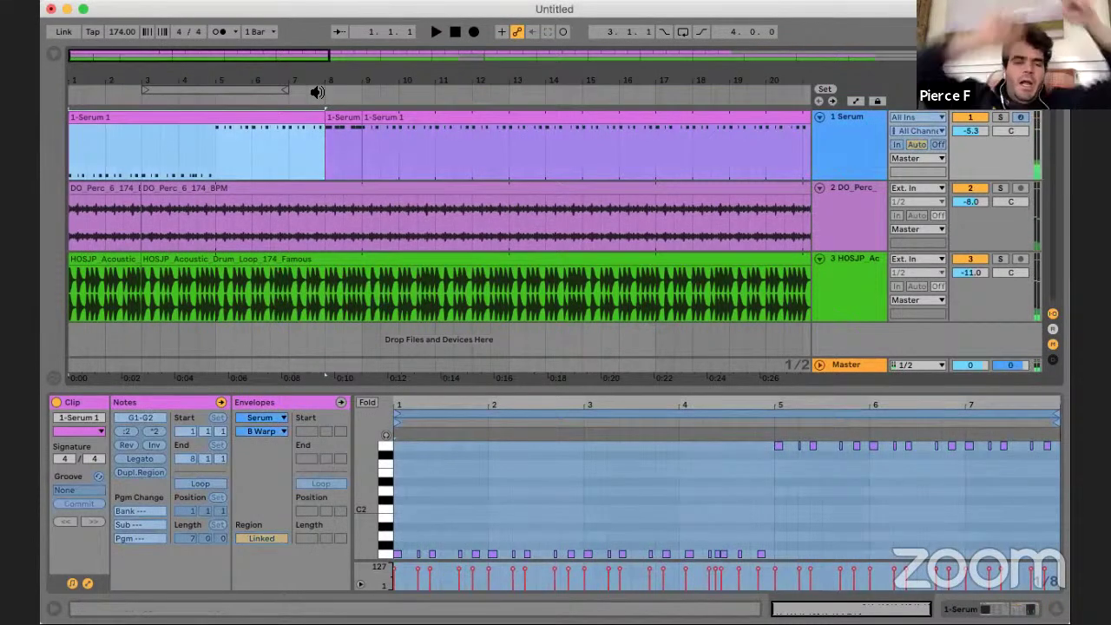
right_click(249, 113)
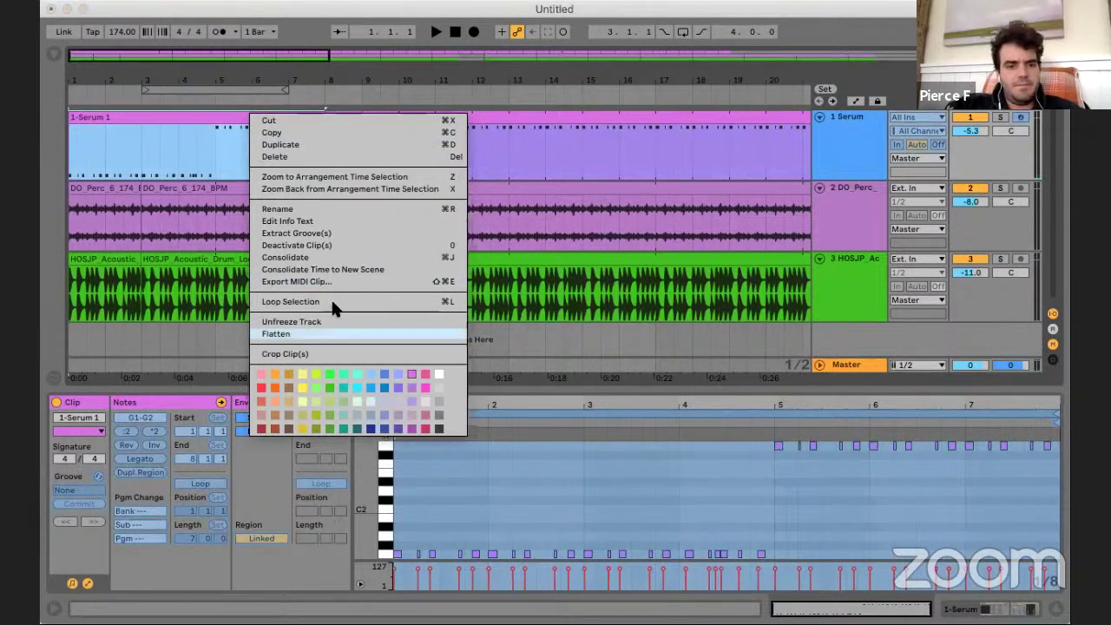
click(325, 332)
- Play the arrangement from 3.1.1 with the flattened Serum track soloed
click(146, 135)
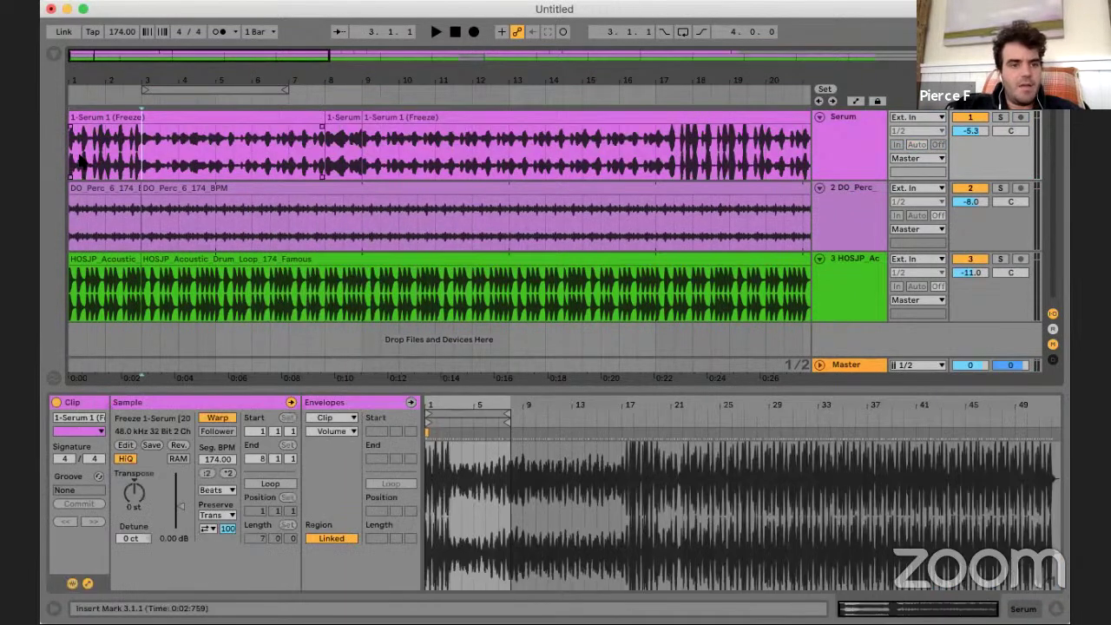
key(space)
click(1000, 117)
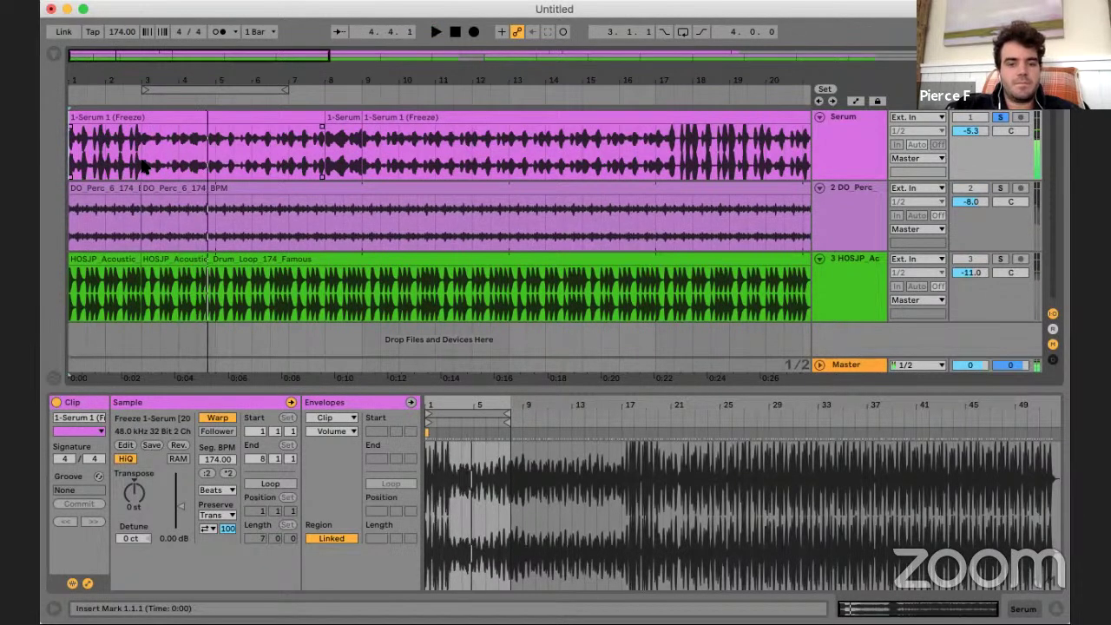
- Duplicate bar 3 of the Serum audio three times up to 7.1.1 and play it from 3.1.1
shift+click(171, 167)
key(super+d)
key(super+d)
key(super+d)
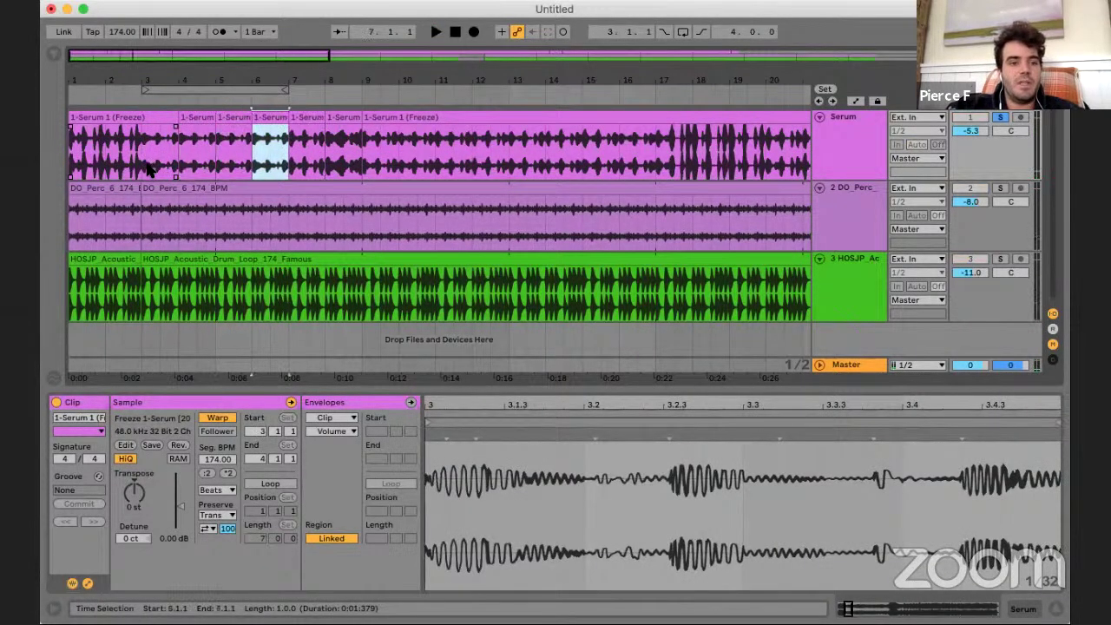
click(147, 167)
key(space)
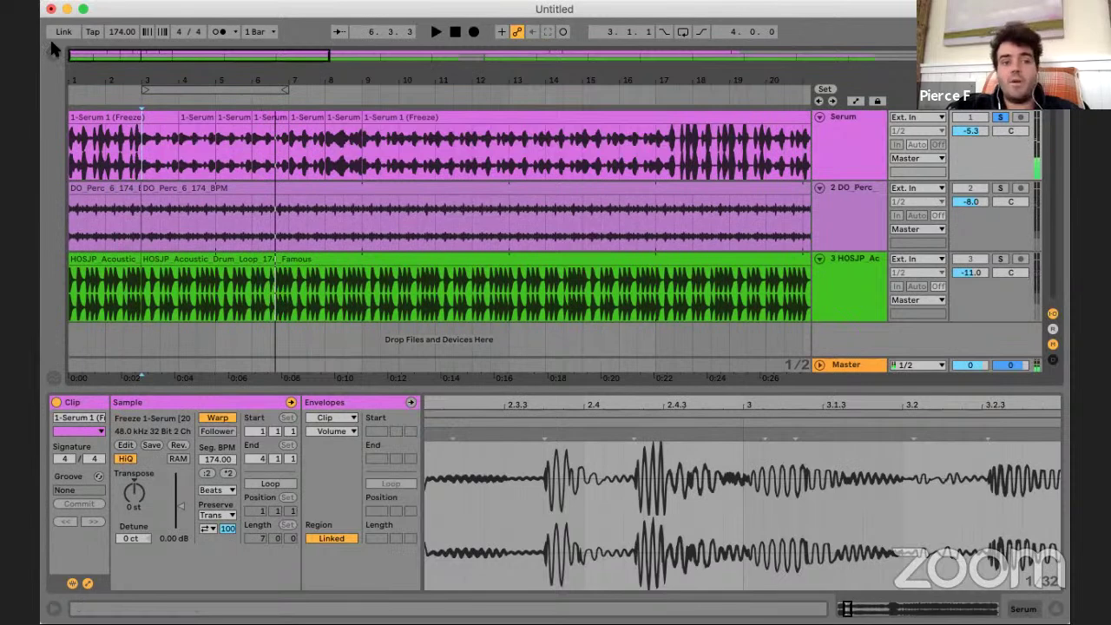
- Search the browser for "trash 2" and load iZotope Trash 2 onto the Serum track
click(54, 54)
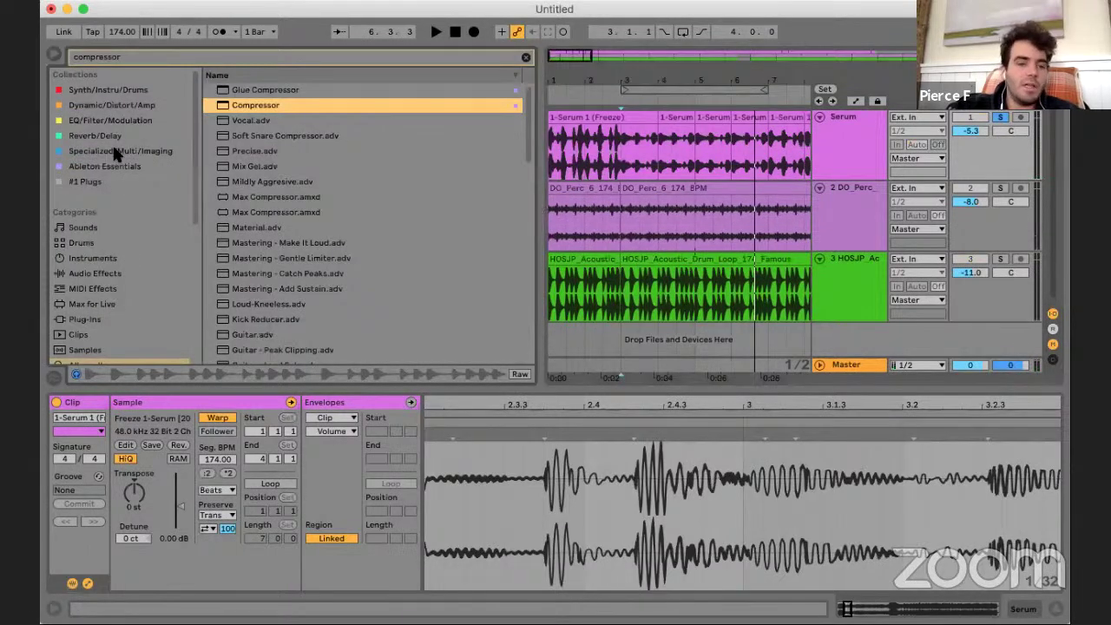
key(super+f)
text(t)
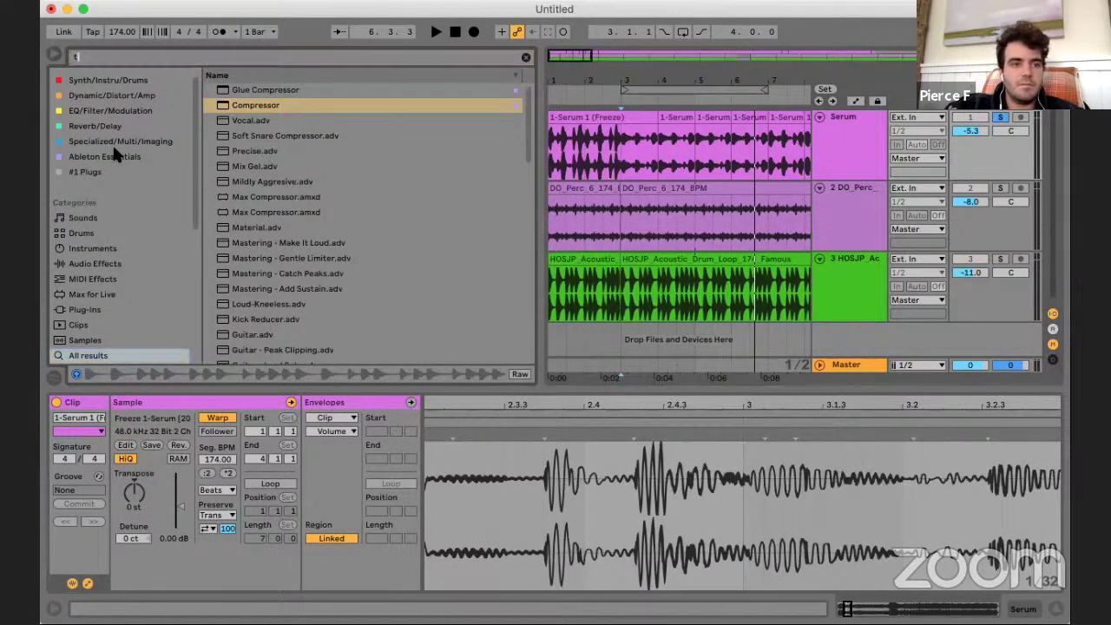
text(ashtrash 2)
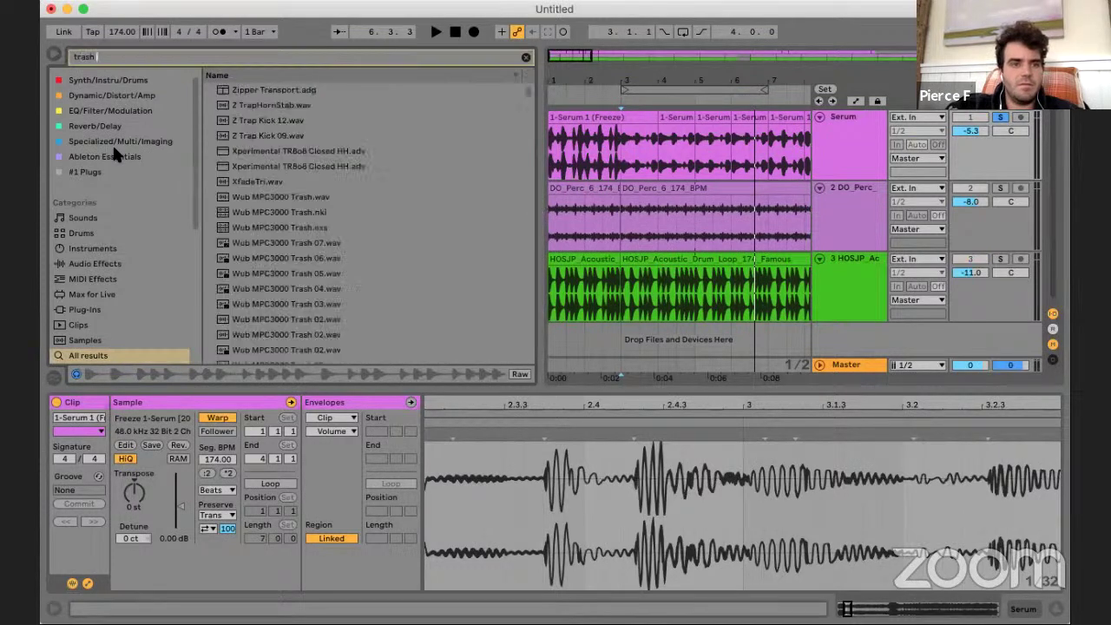
scroll(339, 208, down, 5)
click(274, 342)
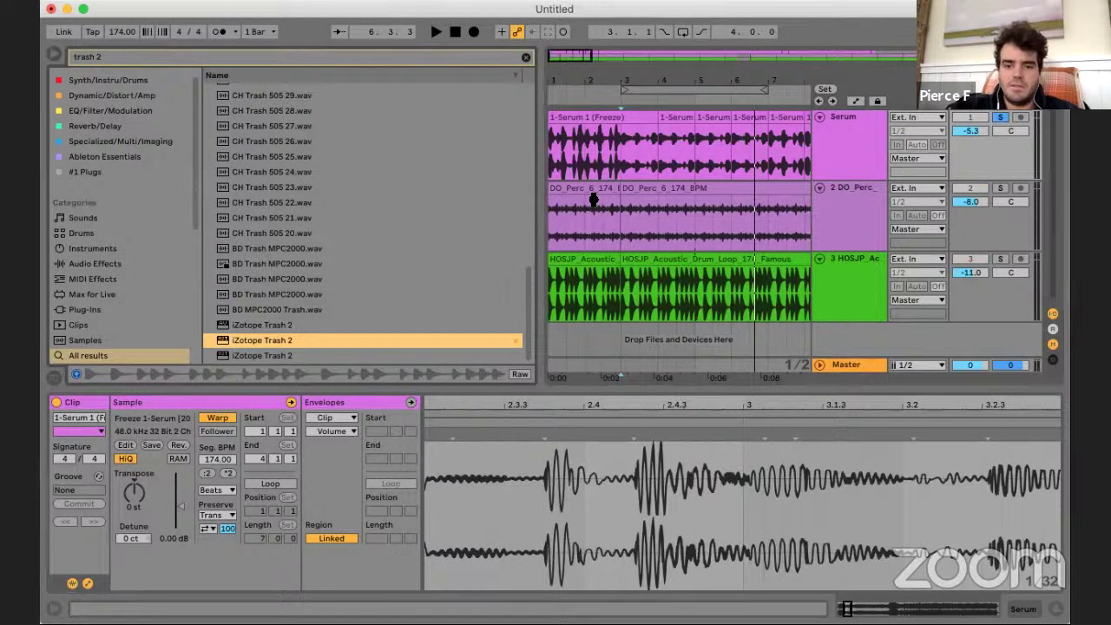
key(Return)
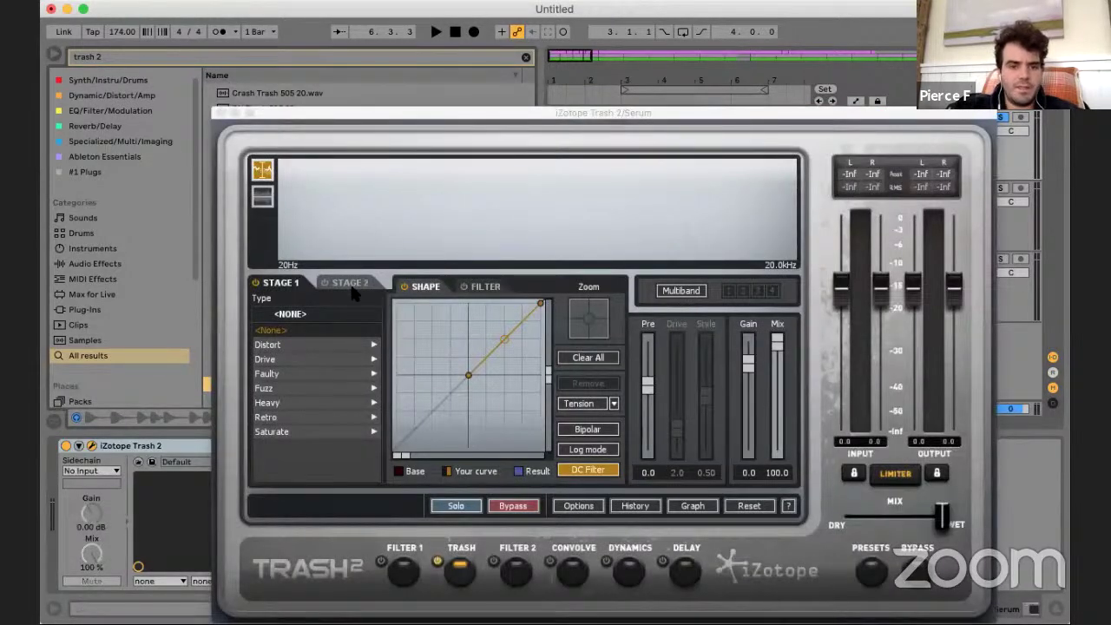
- Disable Trash 2's Trash module, audition the Convolve amps Allston Classic, Boxboro Combo and Brighton 4x10 during playback, and close the plug-in
click(437, 562)
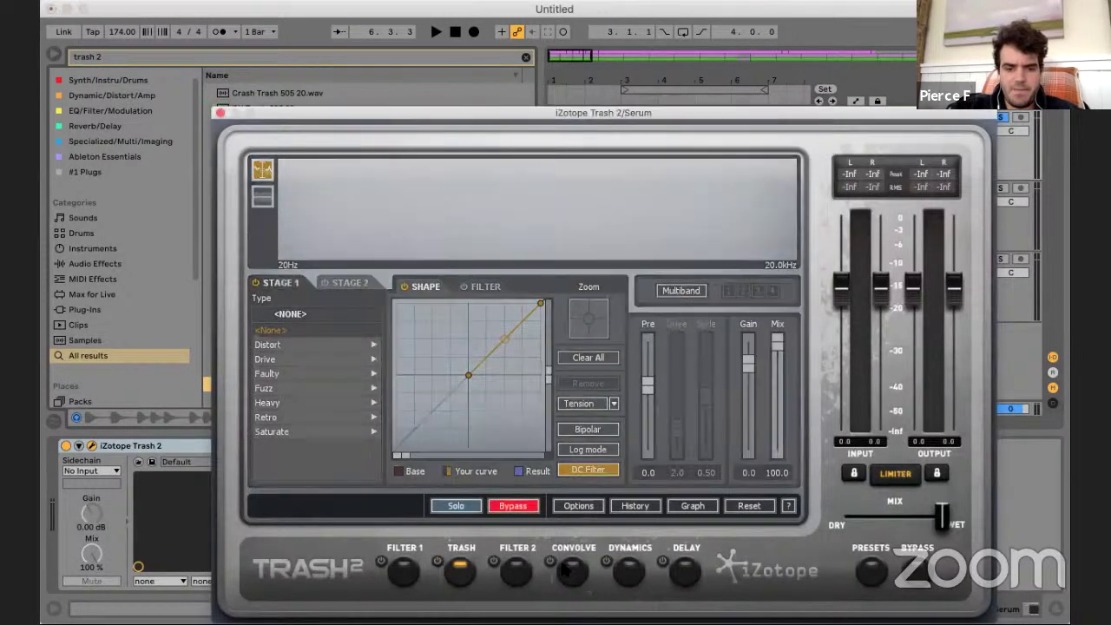
click(572, 569)
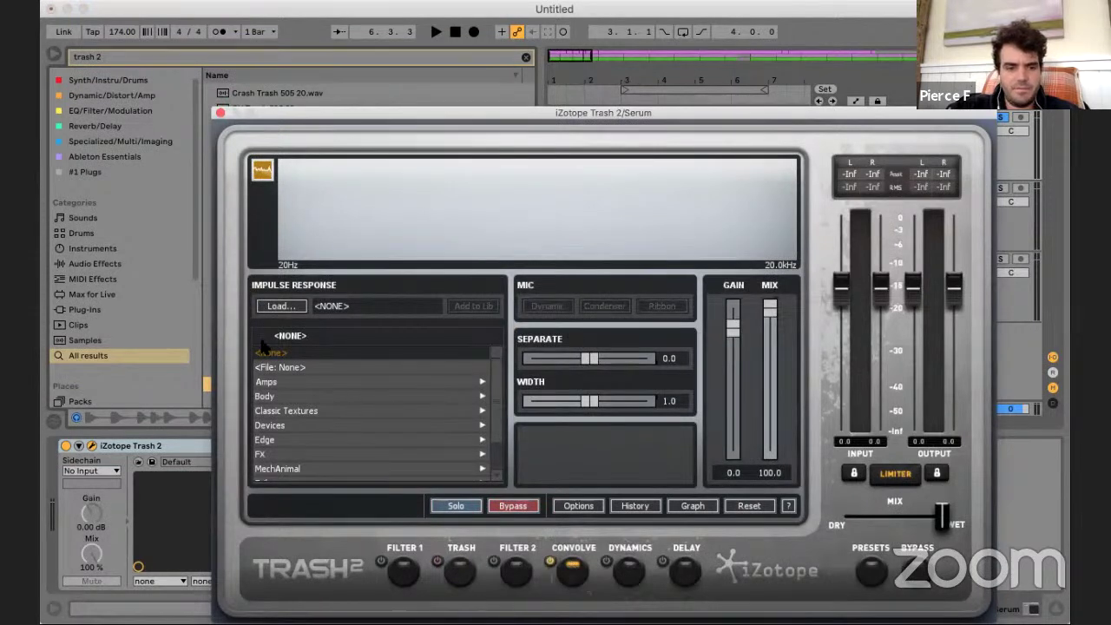
key(space)
click(269, 382)
click(321, 382)
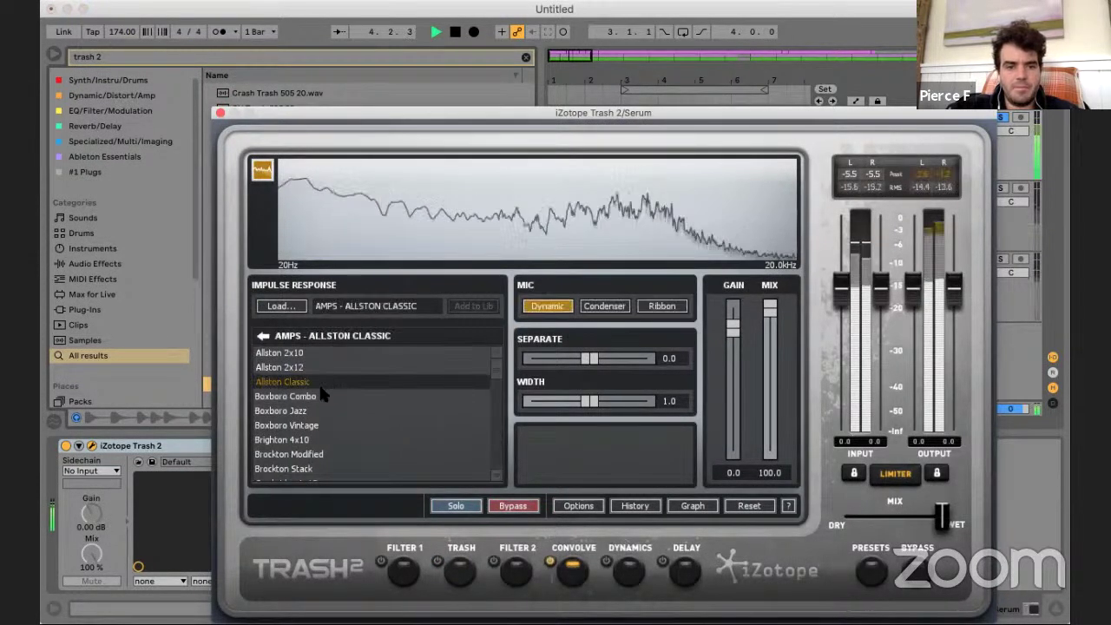
click(314, 396)
click(307, 440)
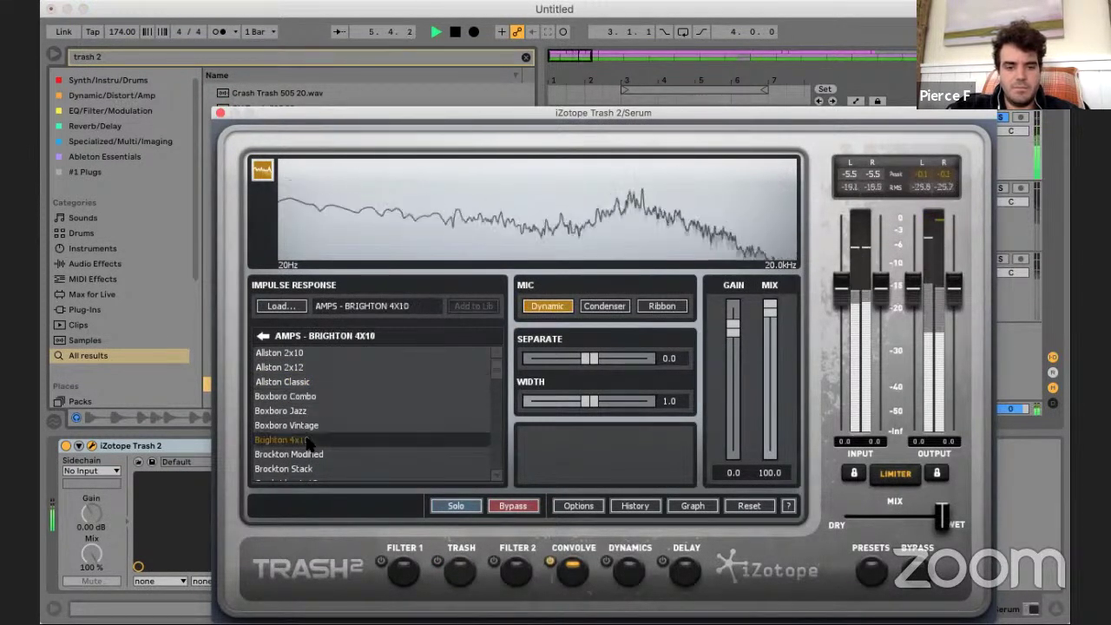
click(219, 114)
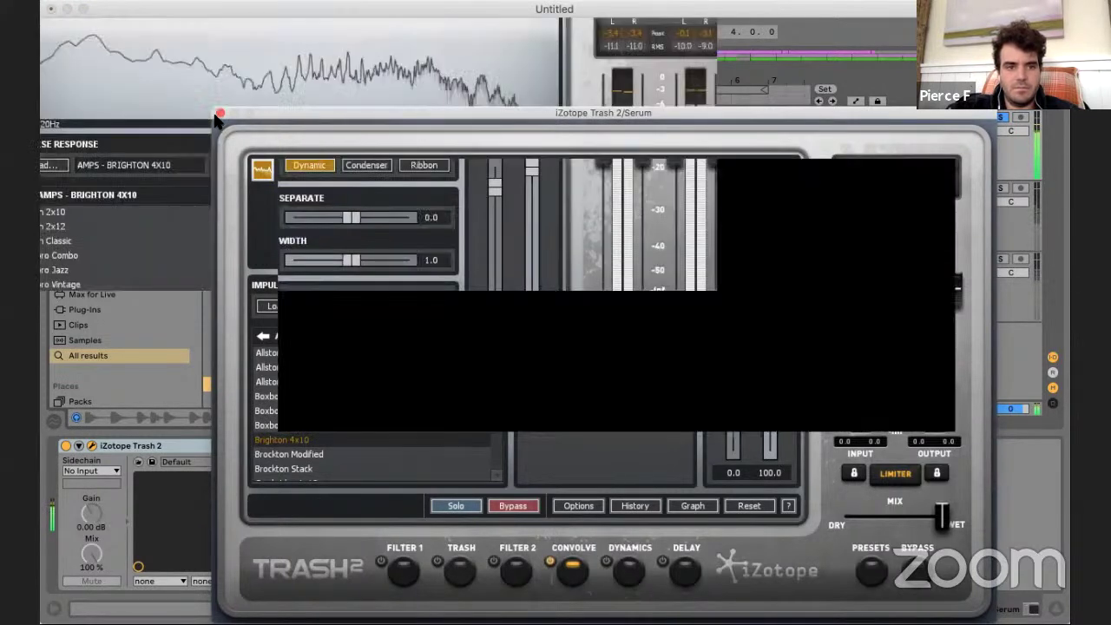
click(220, 113)
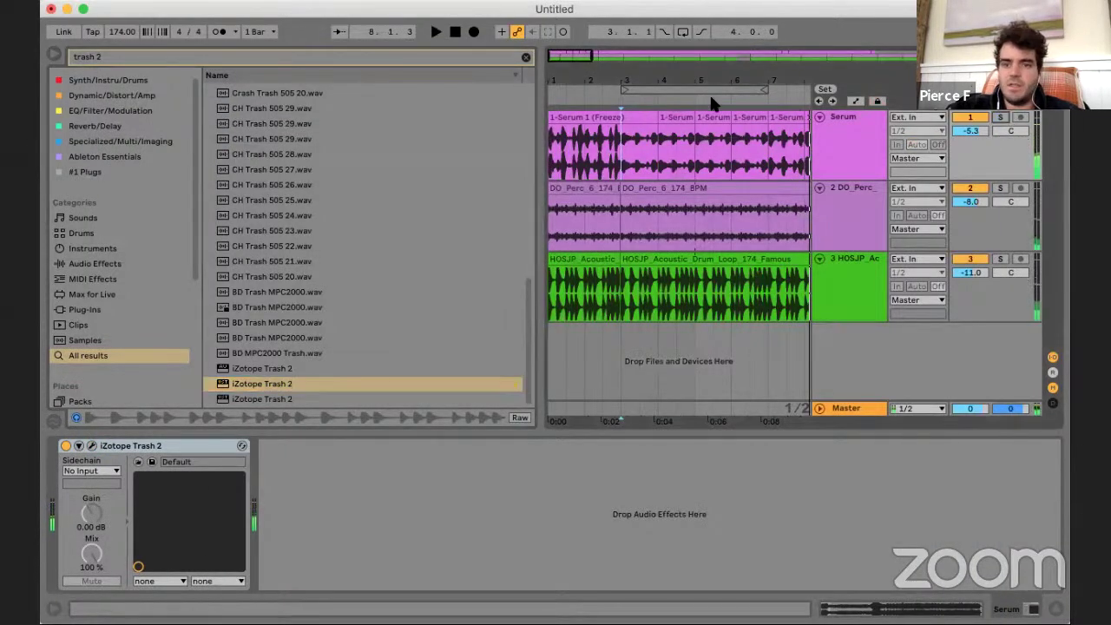
- Play from 2.3.1 and audition the Convolve amps Chelsea Classic, Chelsea 2x10, Grafton Bass Cab and Grafton Standard in Trash 2
click(603, 153)
key(space)
key(minus)
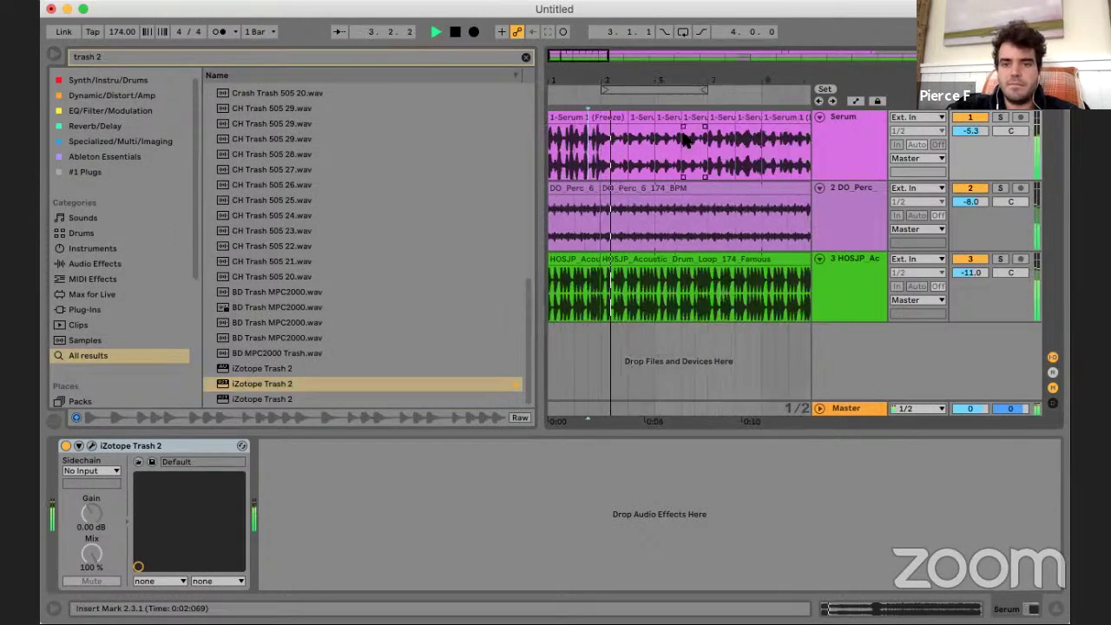
click(91, 446)
scroll(377, 408, down, 3)
click(322, 422)
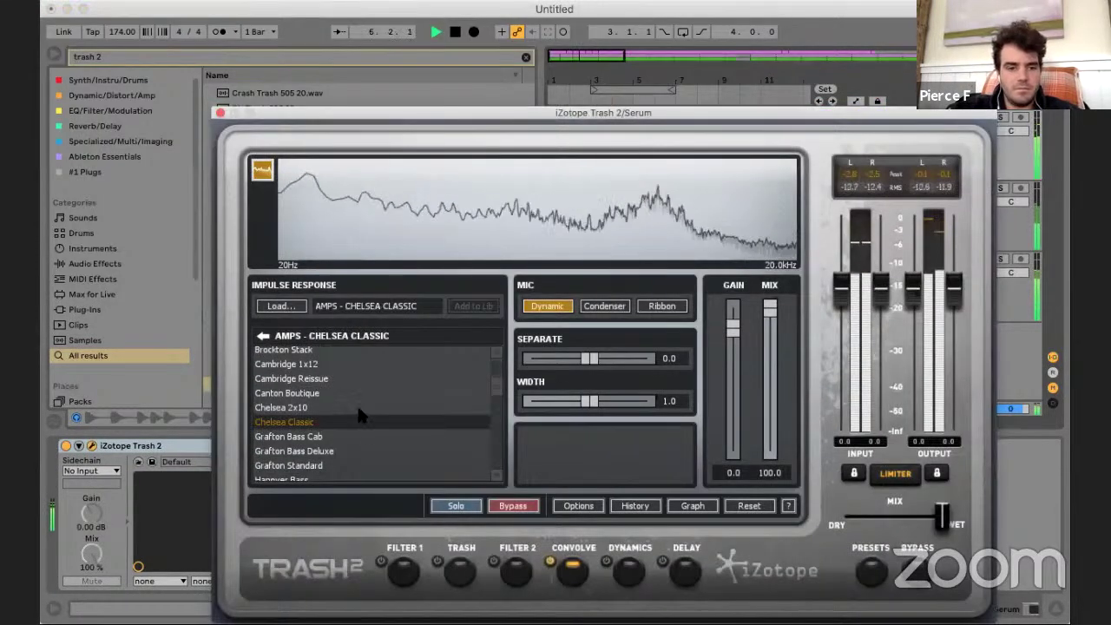
click(343, 407)
click(322, 437)
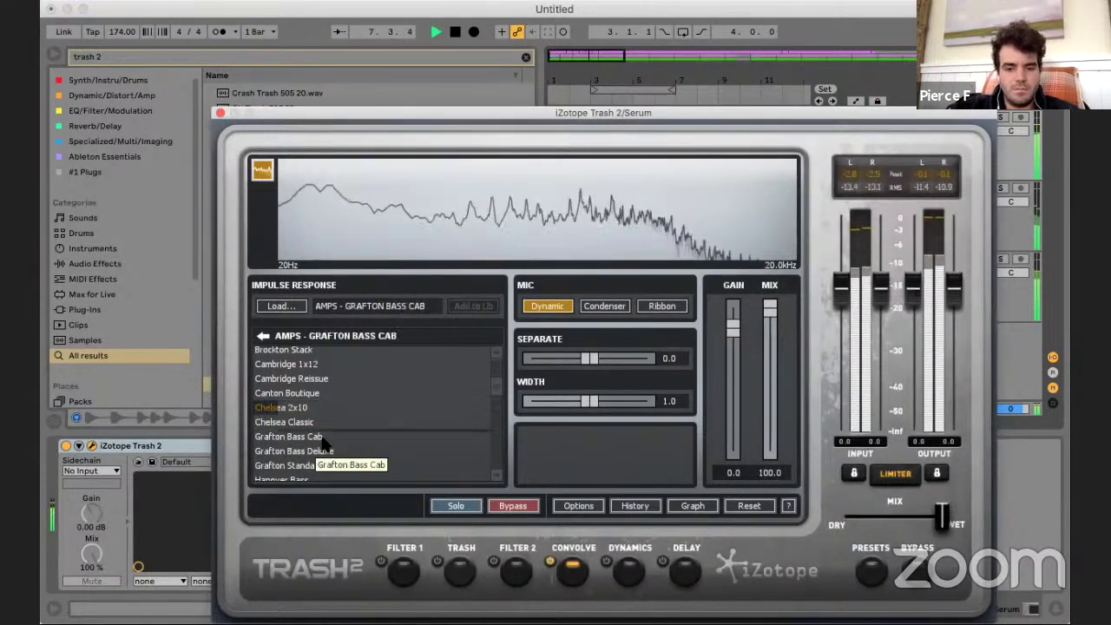
click(295, 465)
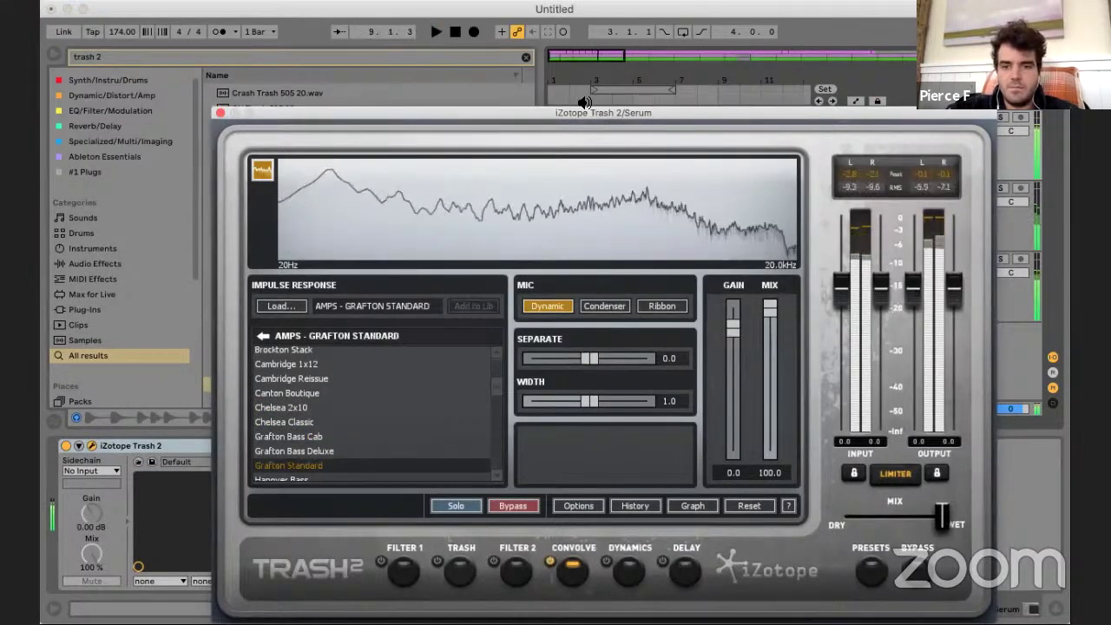
- Audition Trash 2's Heavy presets from Bass Da Bass through Chopper, keep Chopper loaded, and close the plug-in
drag(584, 112, 435, 5)
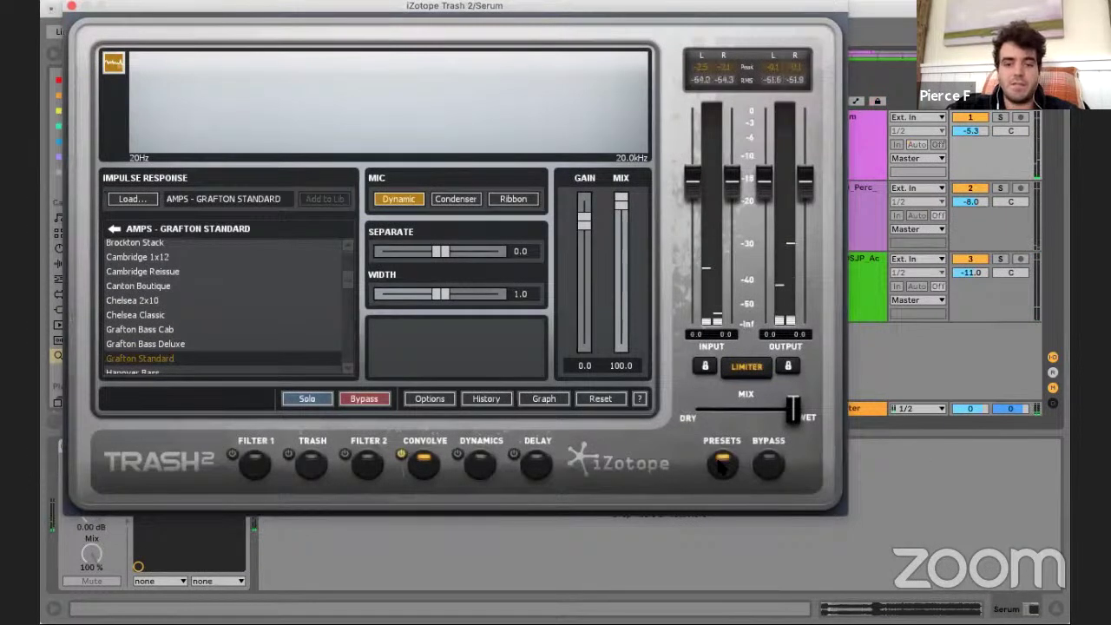
click(720, 466)
click(274, 212)
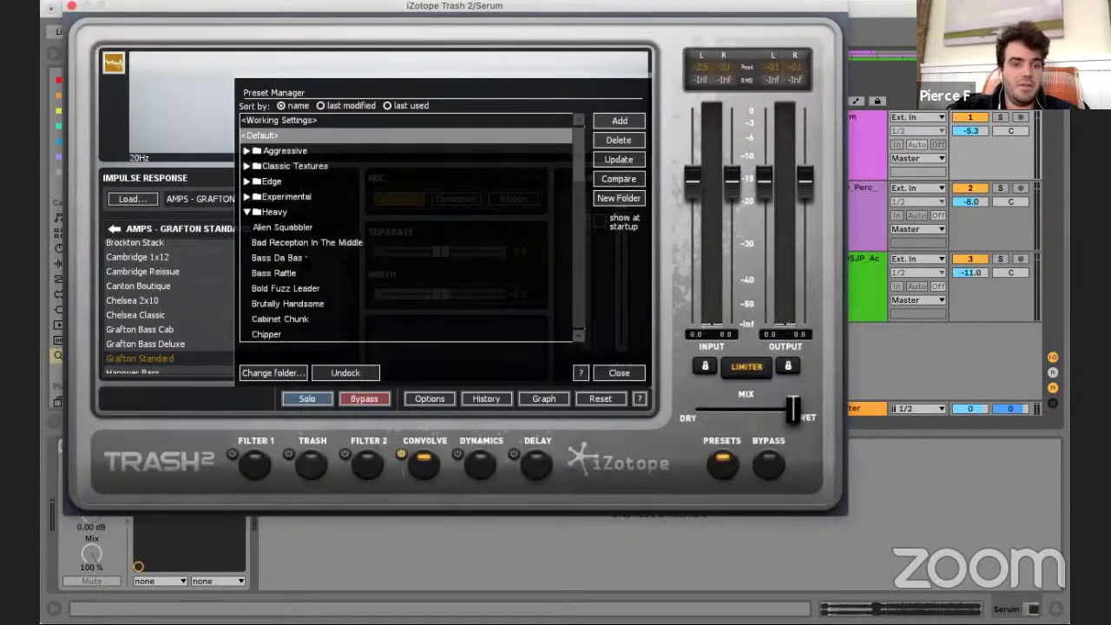
click(295, 258)
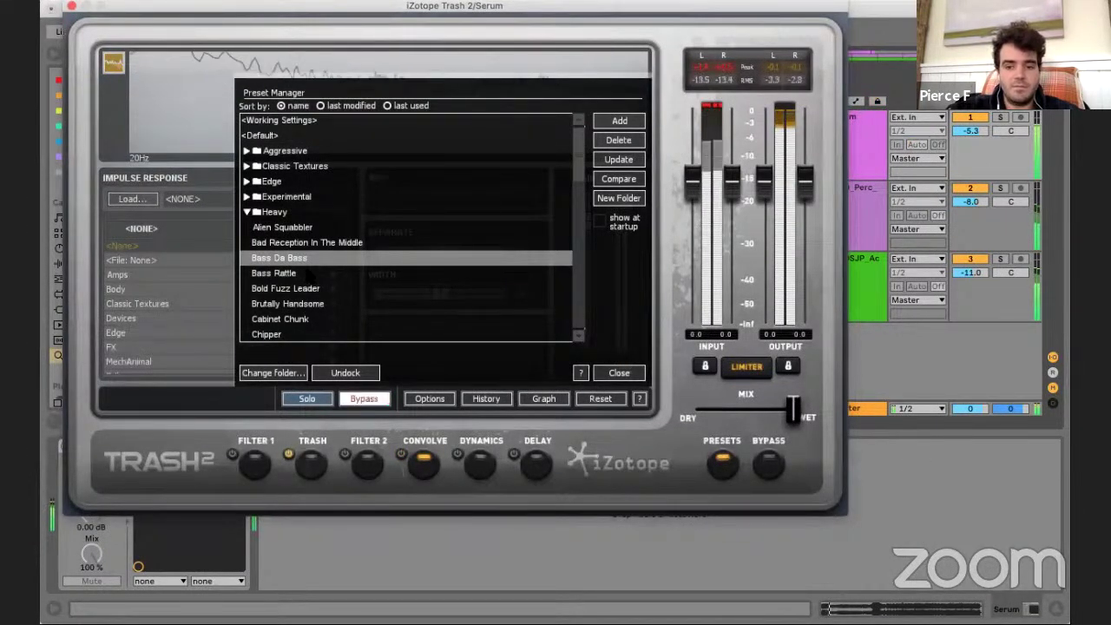
click(308, 274)
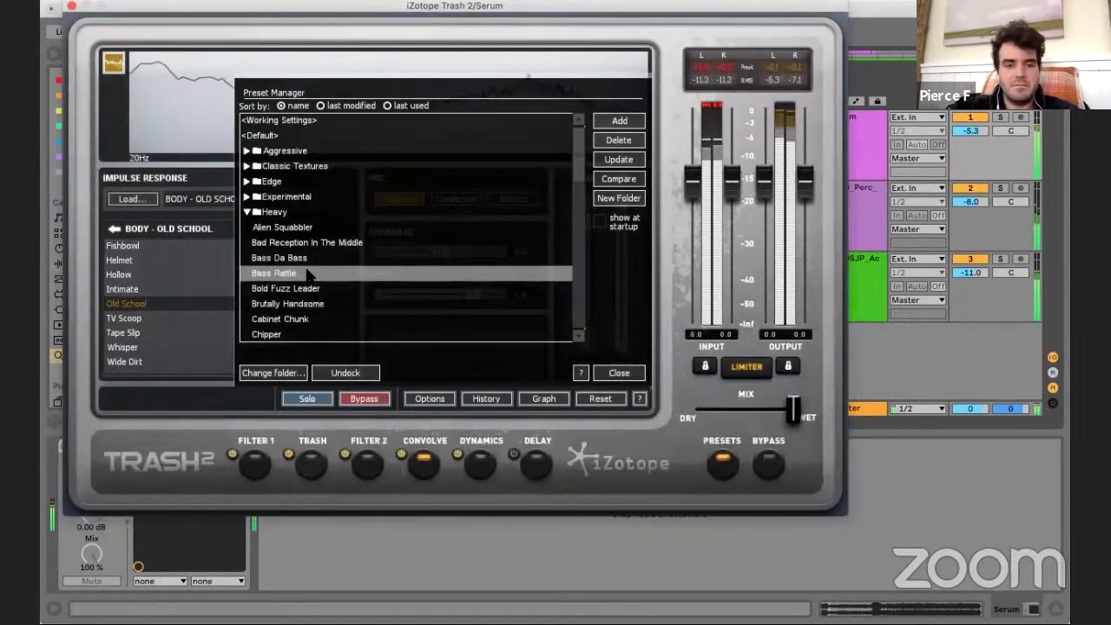
key(Down)
key(Down)
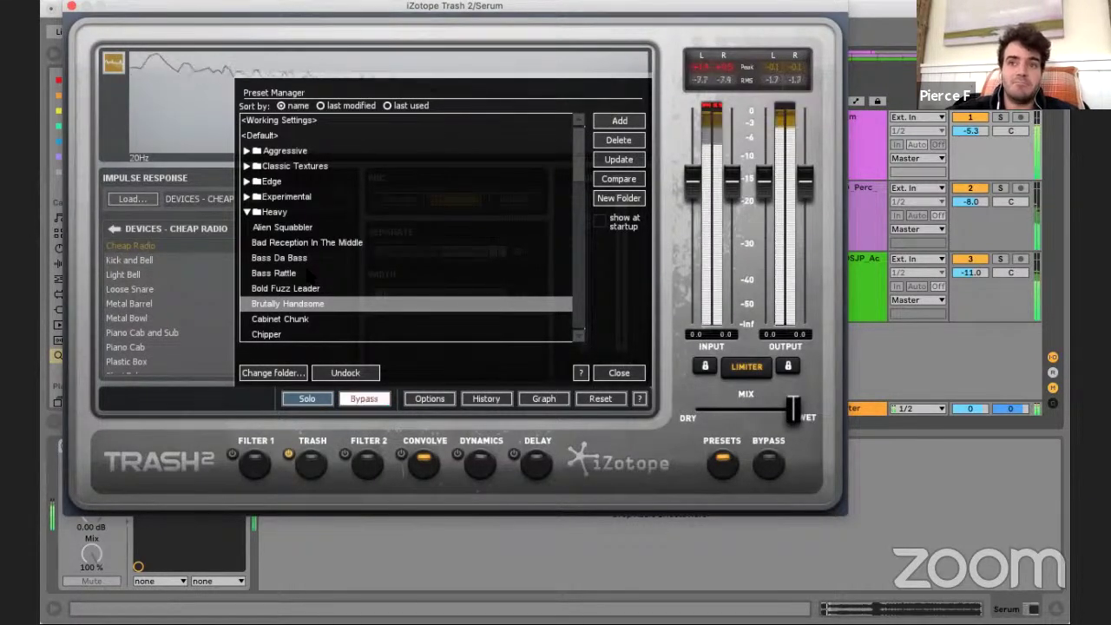
key(Down)
key(Down)
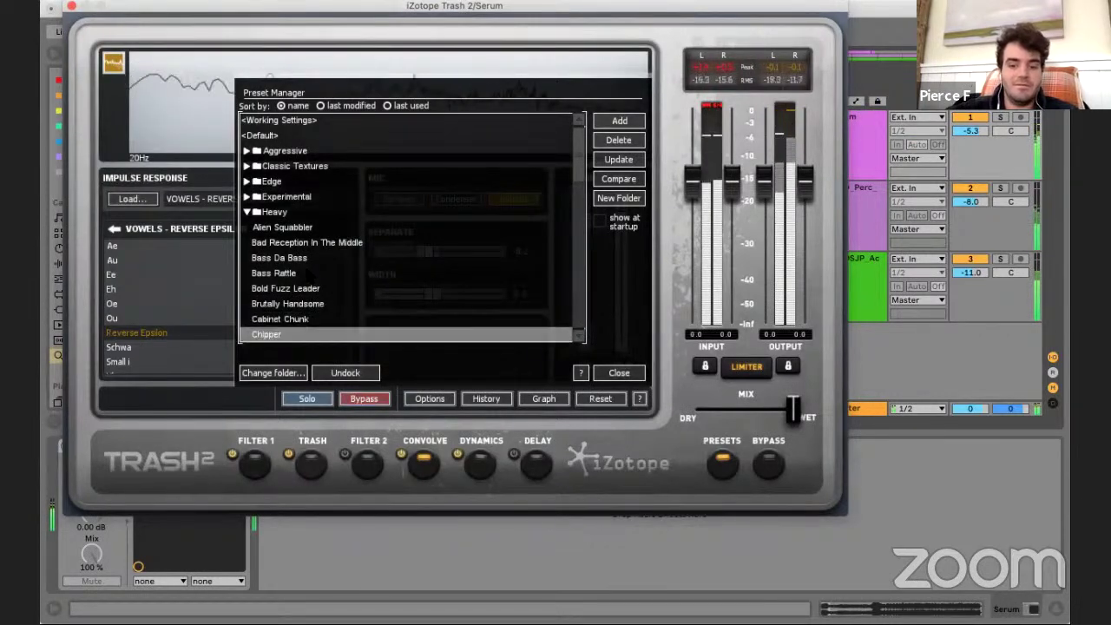
key(Down)
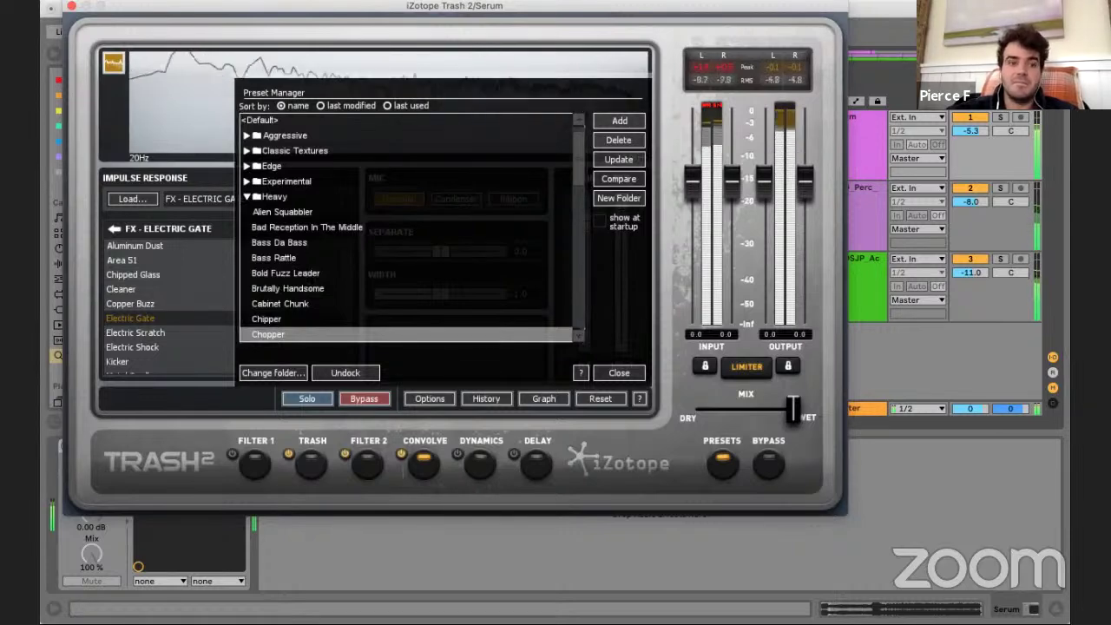
click(71, 6)
- Add an audio track below Serum, take its input from the Serum track, and set its monitoring to In
click(817, 130)
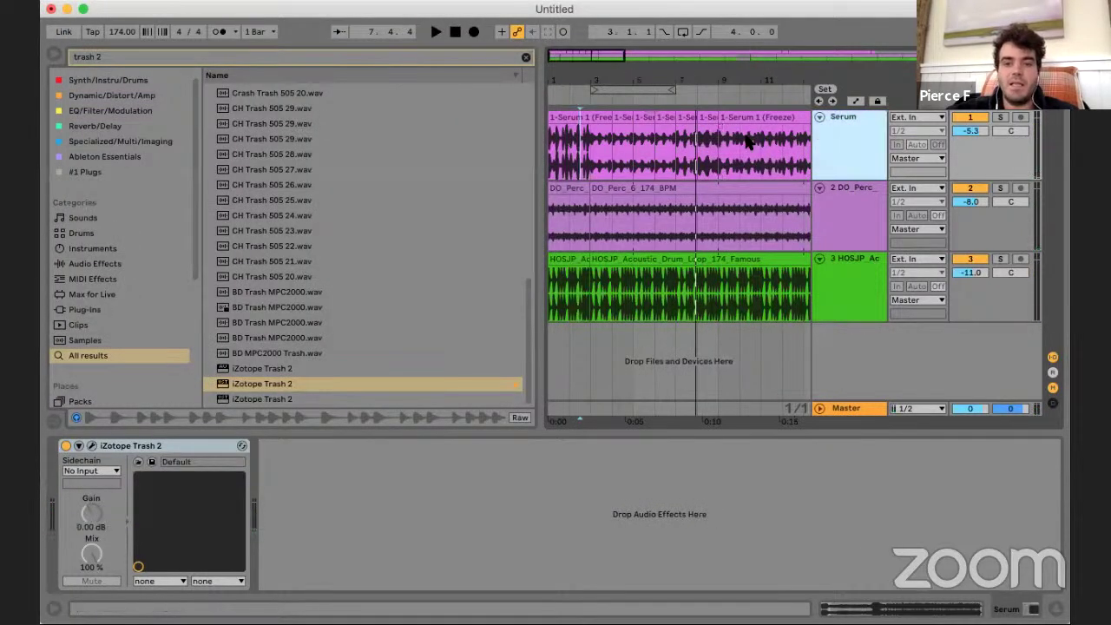
key(super+t)
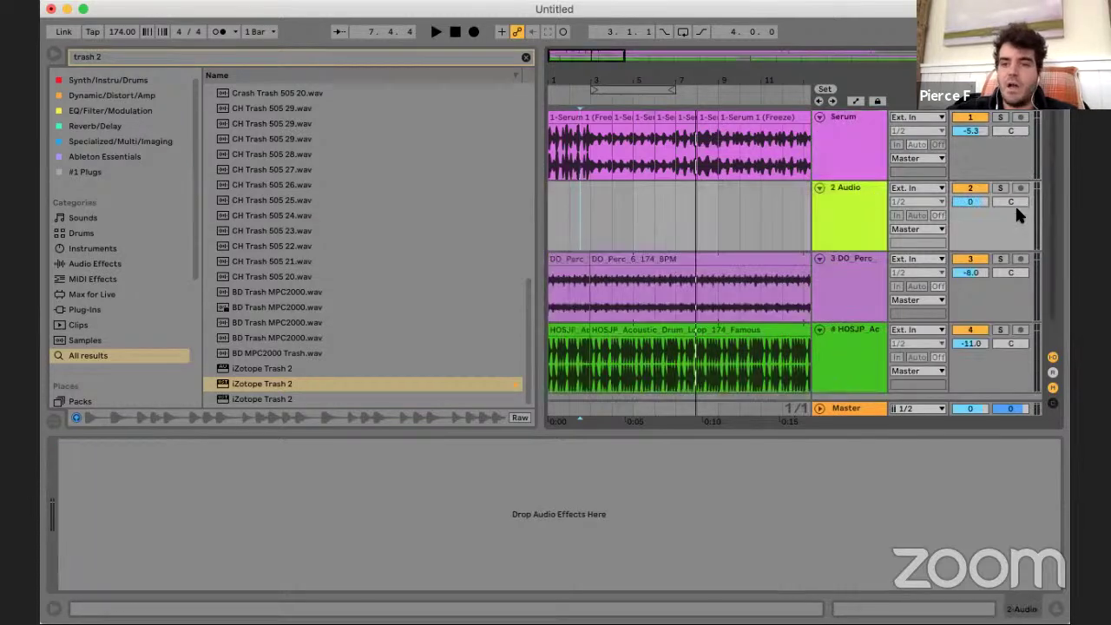
click(913, 191)
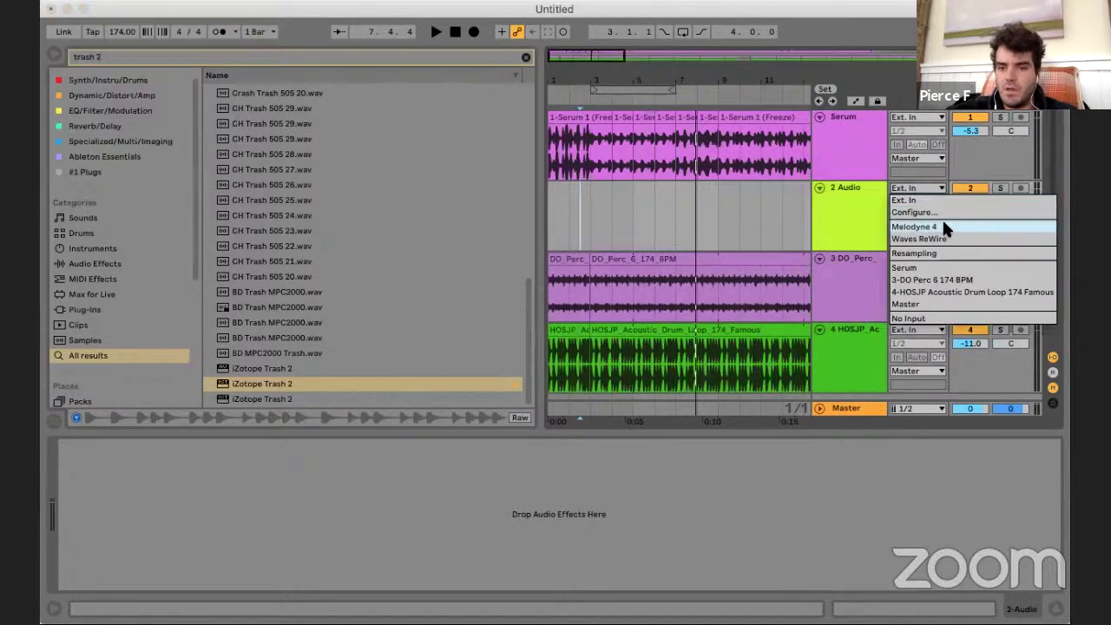
click(935, 269)
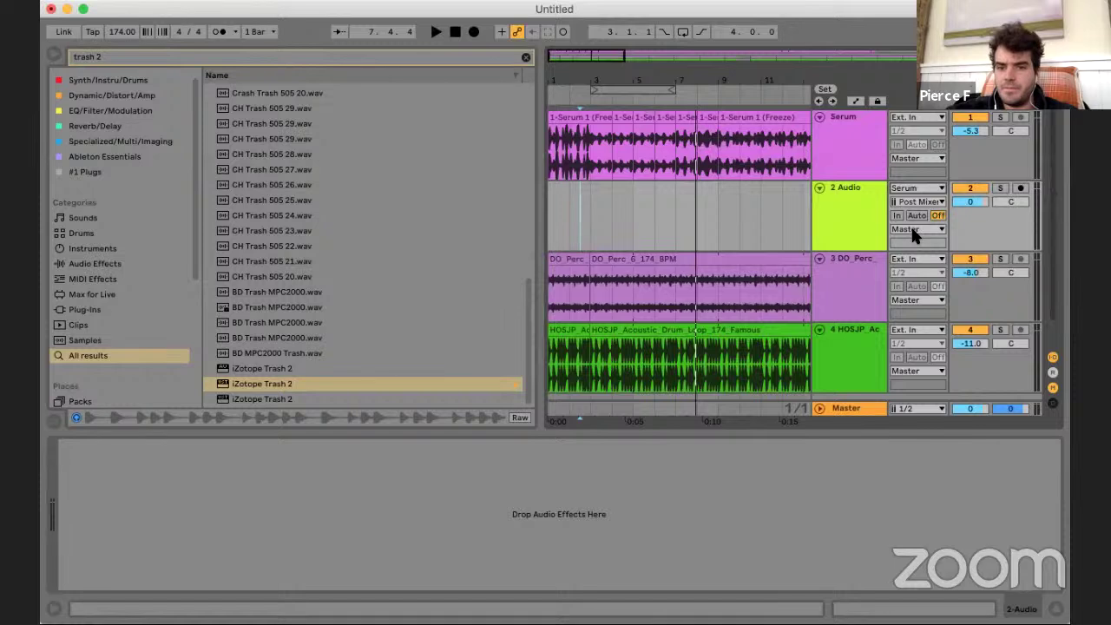
click(897, 217)
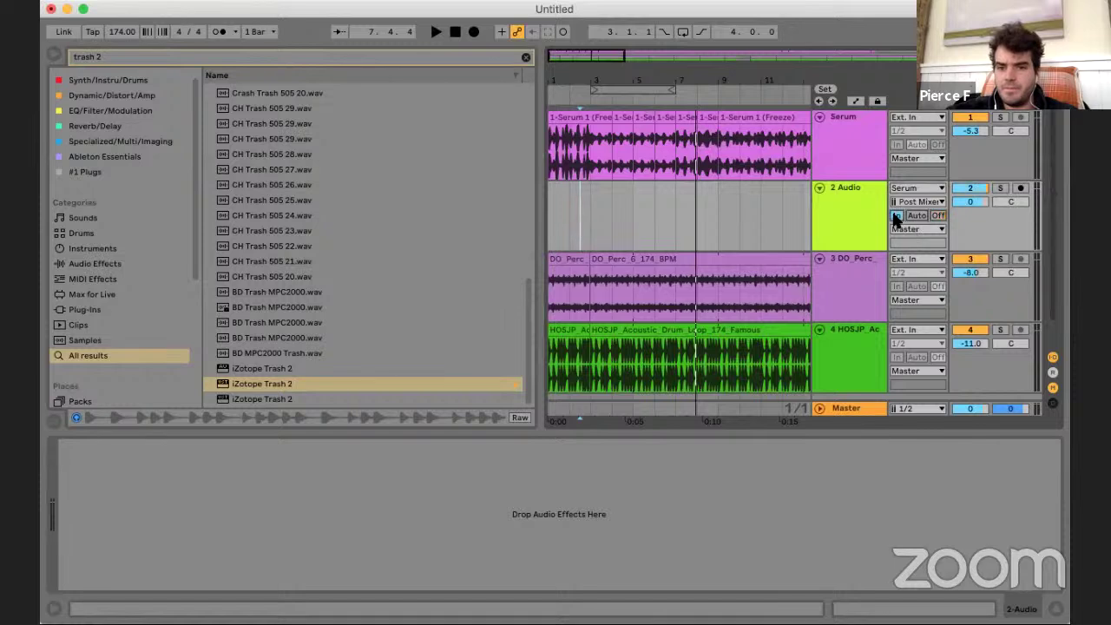
- Arm the 2 Audio track, record the Serum output onto it from 3.1.1, and open Trash 2 on the Serum track
click(586, 214)
click(1020, 188)
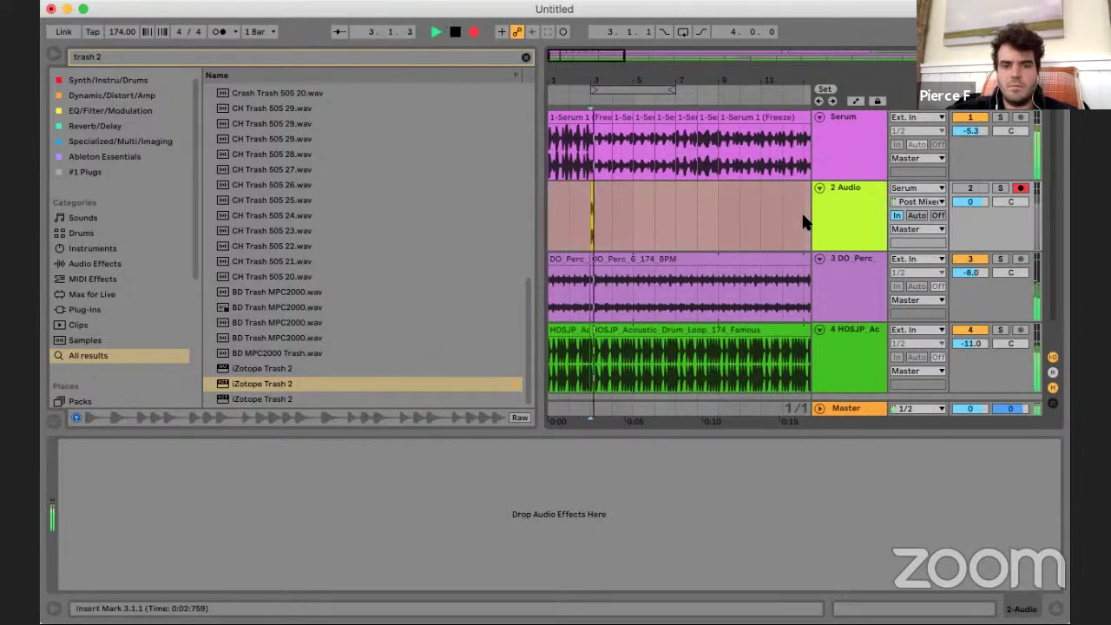
drag(757, 212, 607, 160)
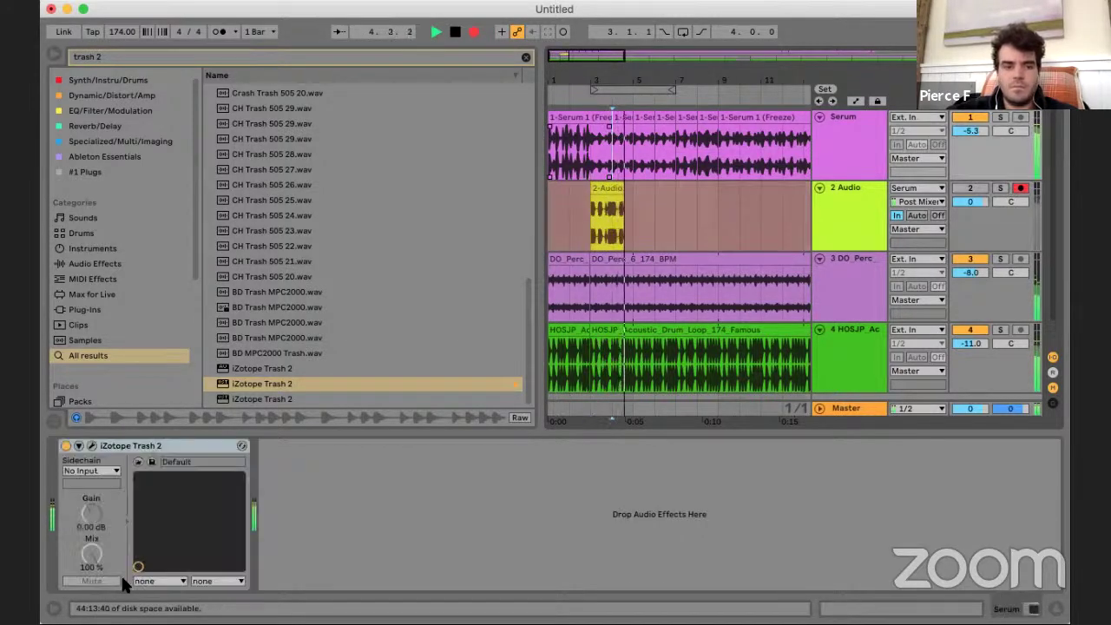
click(92, 445)
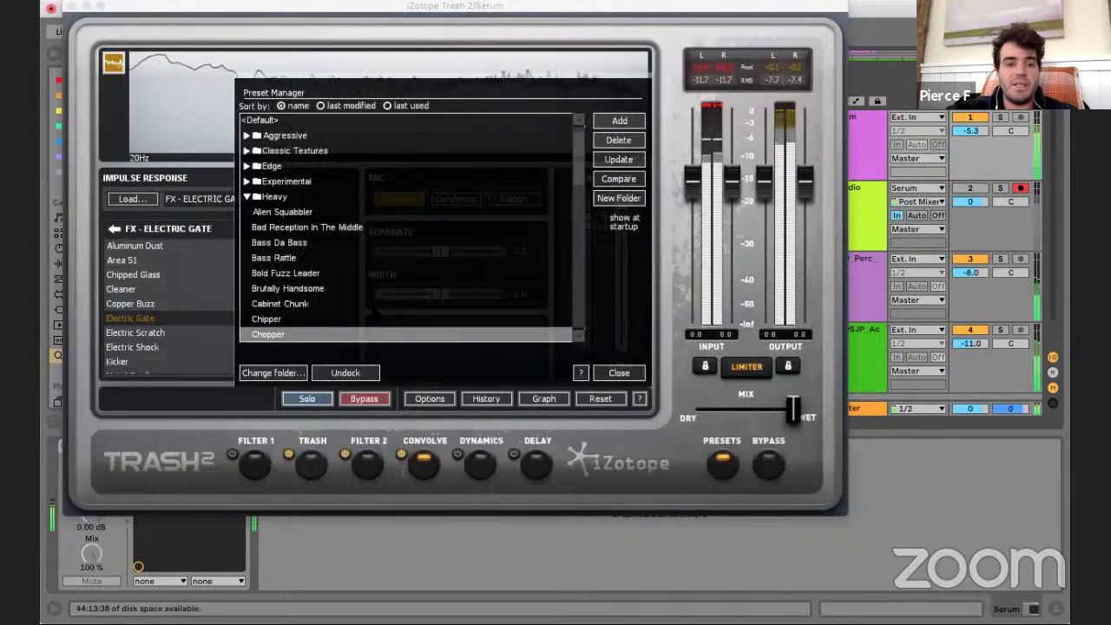
- During recording, run the bass through Trash 2's Heavy presets from Coming Through In Pieces to Eat Brain
key(super+z)
key(Up)
scroll(347, 285, down, 1)
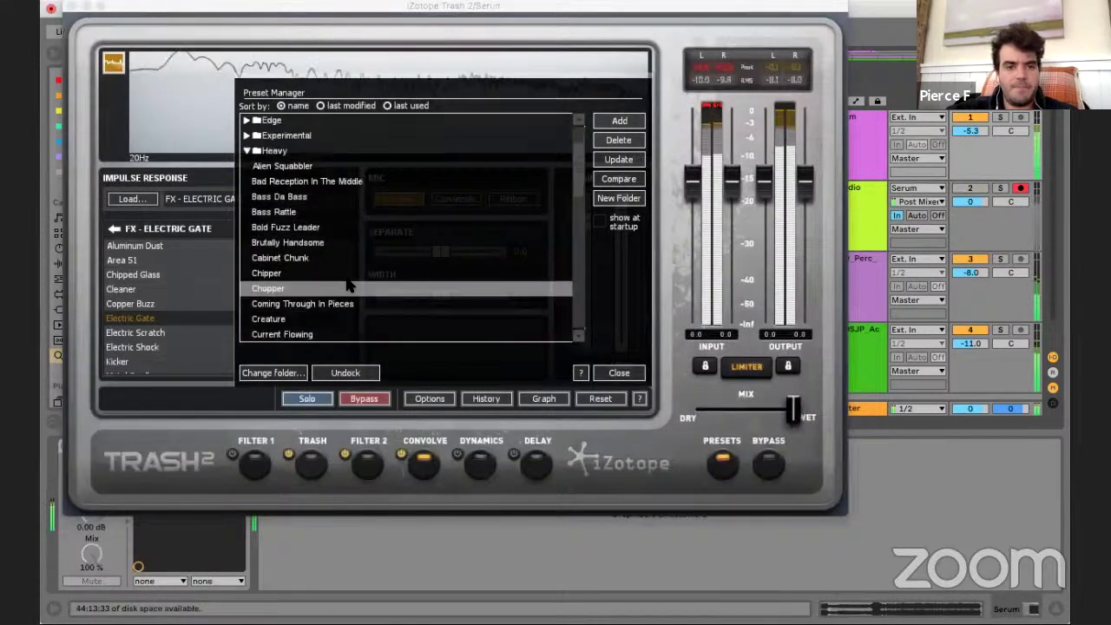
click(302, 304)
click(304, 305)
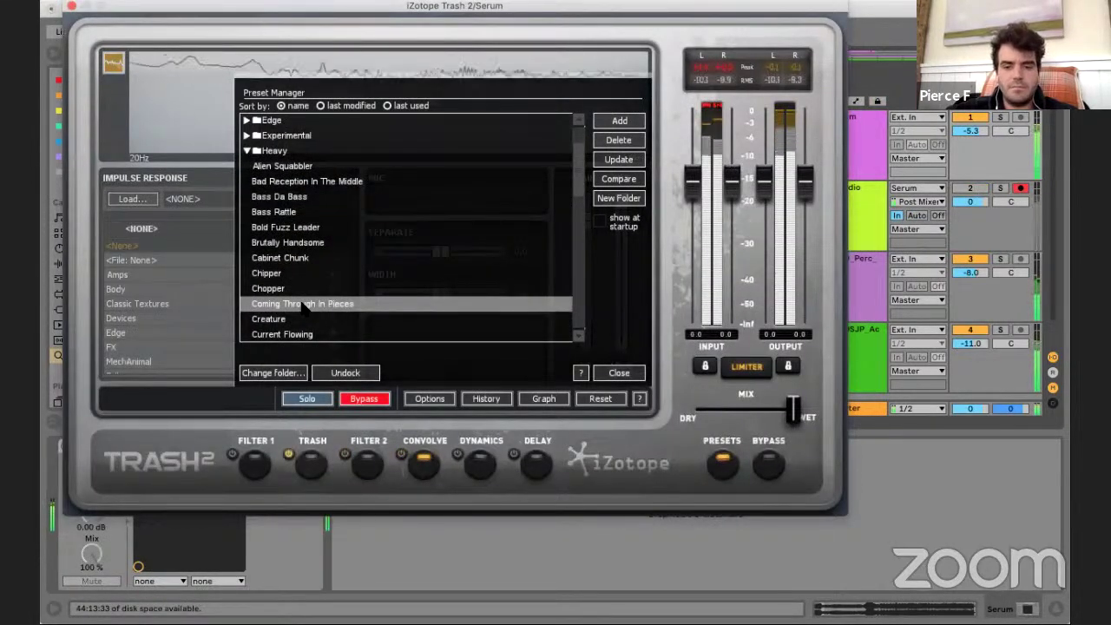
click(303, 316)
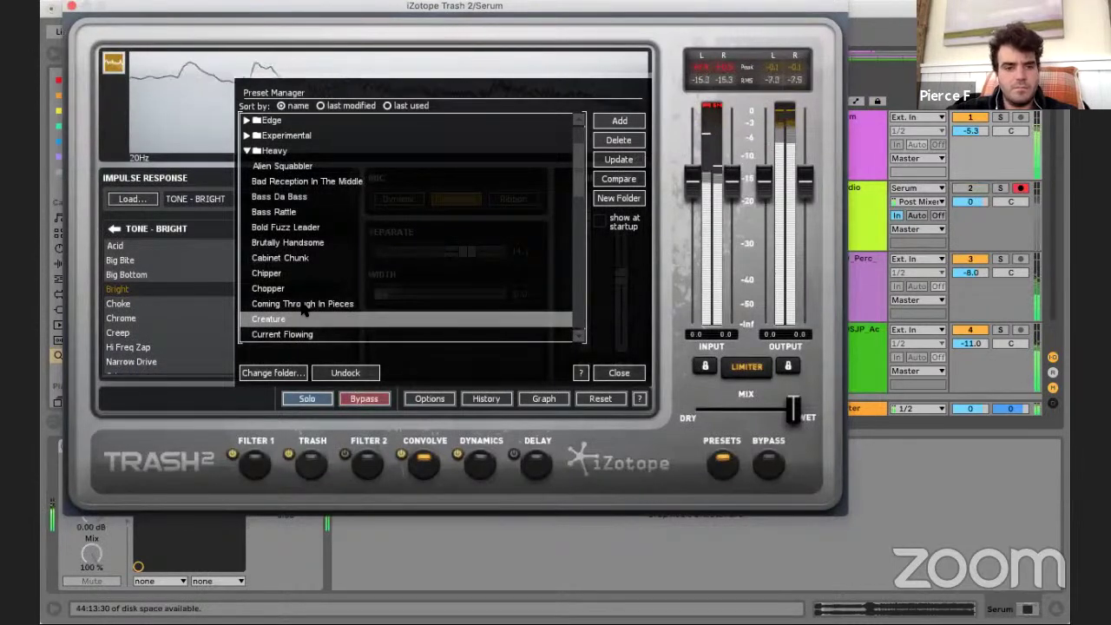
scroll(388, 227, down, 1)
key(Down)
key(Down)
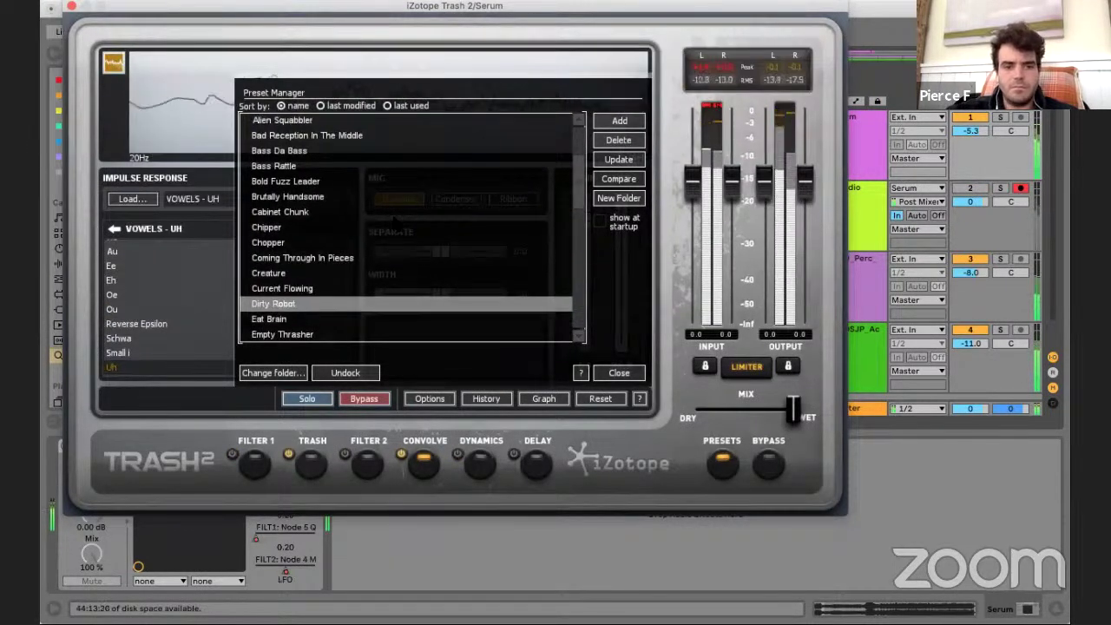
key(Down)
key(Up)
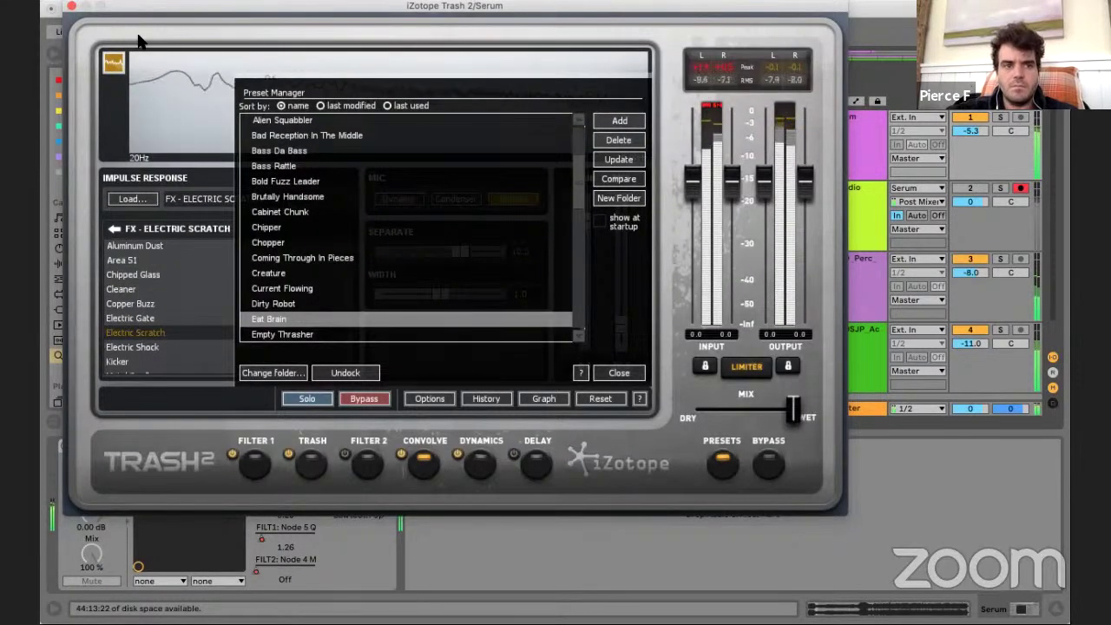
- Close Trash 2 and stop recording, then set the 2 Audio track's monitoring to Off and solo it
click(72, 6)
click(619, 240)
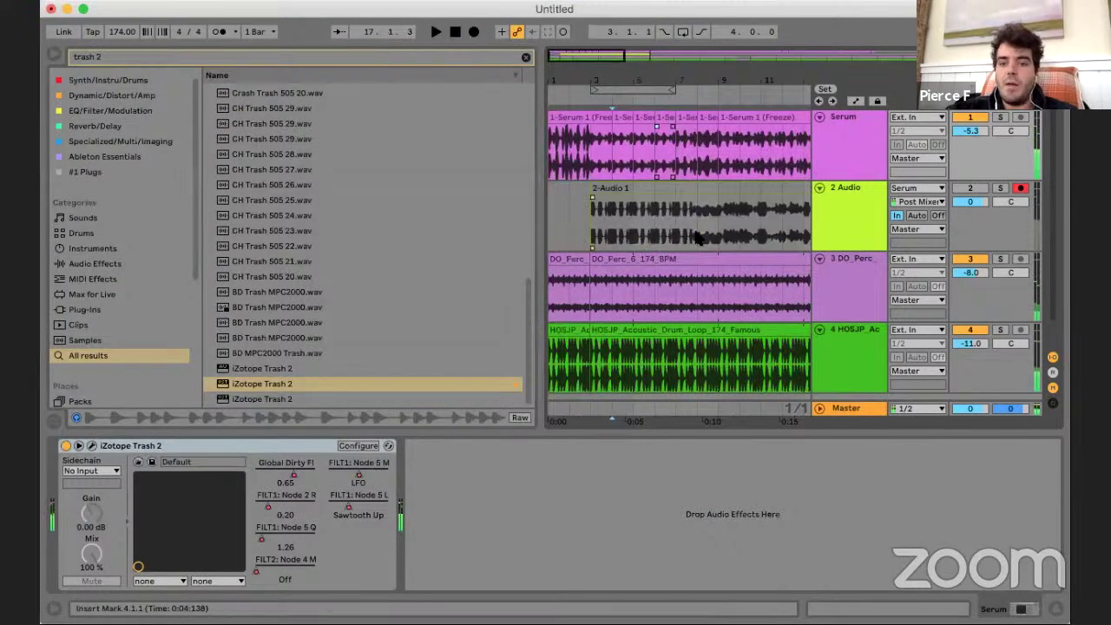
click(937, 215)
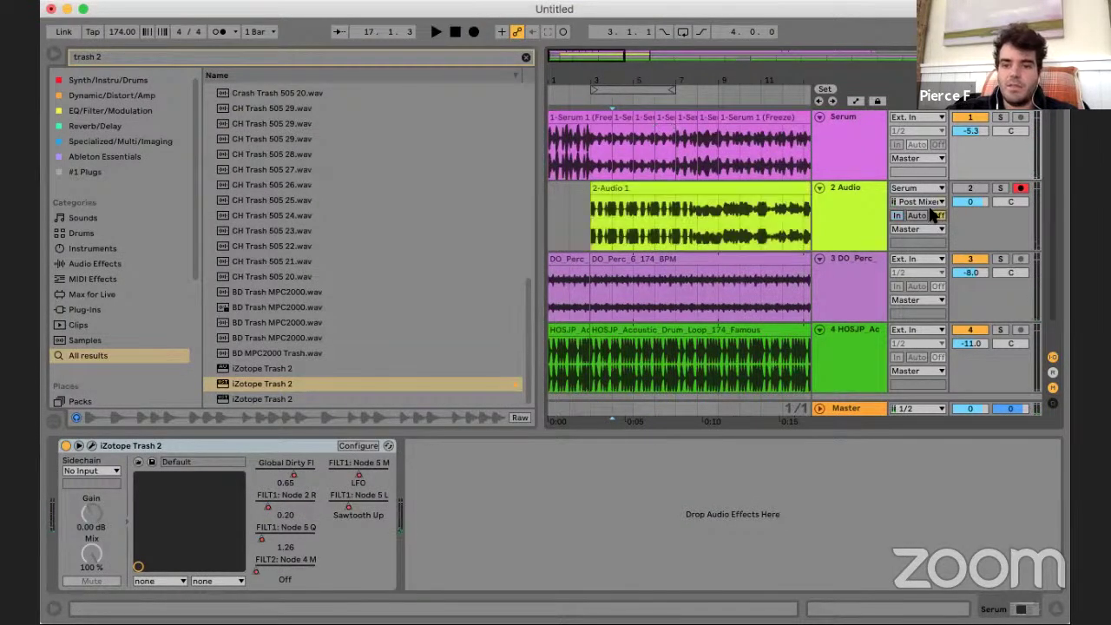
click(1001, 187)
- Listen to the end of the recorded 2-Audio clip from 14.4.1, examining the bass up to around 15.3.1
scroll(798, 229, right, 5)
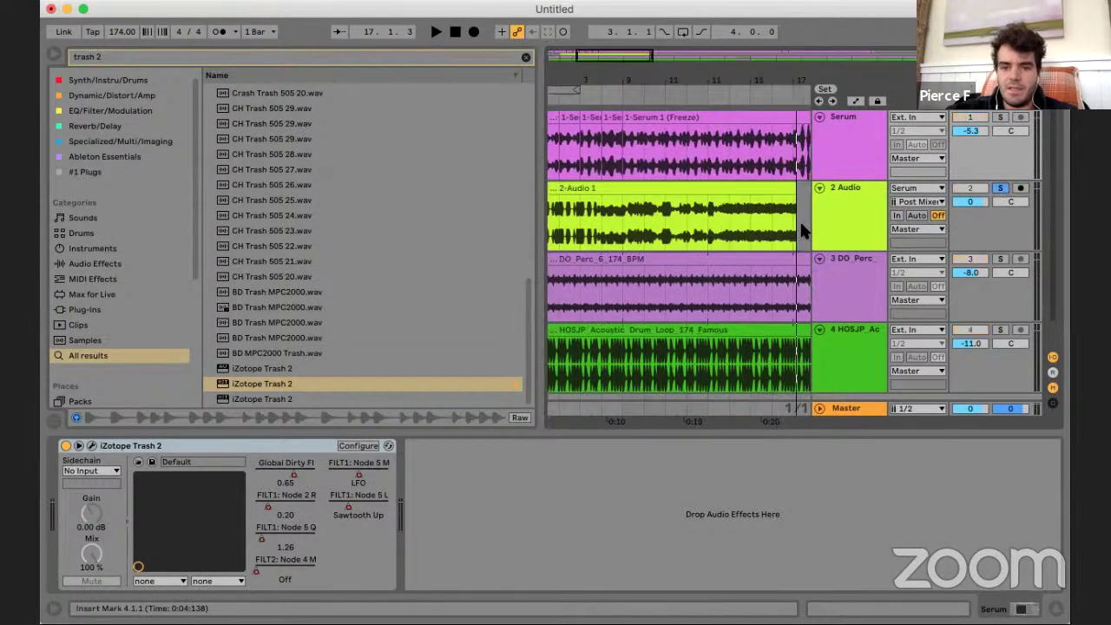
scroll(634, 228, up, 3)
click(618, 228)
scroll(618, 228, up, 3)
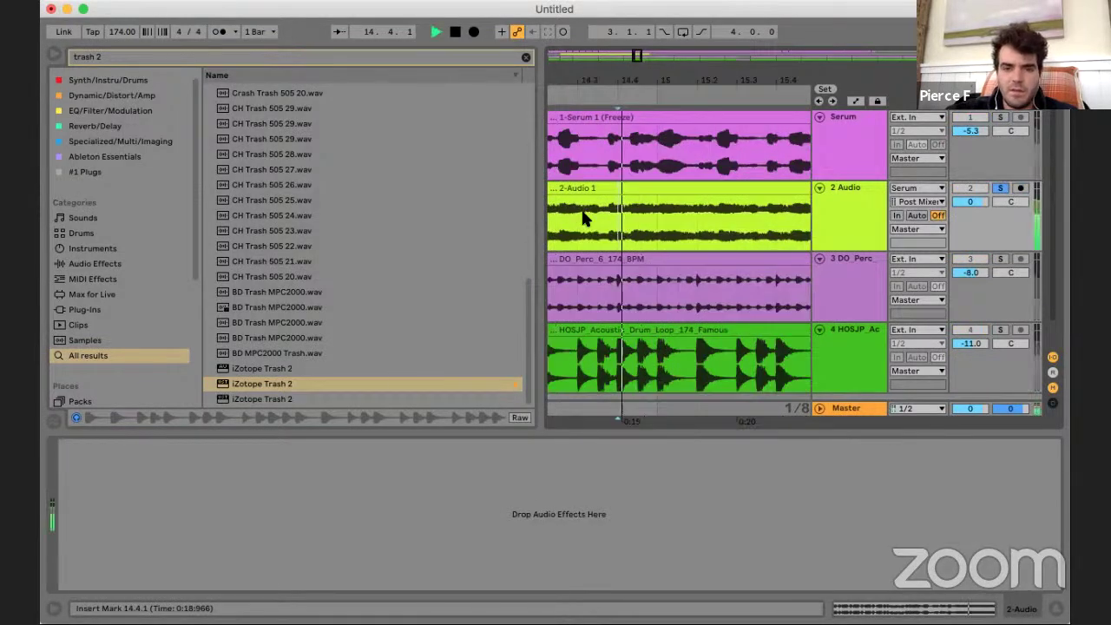
key(space)
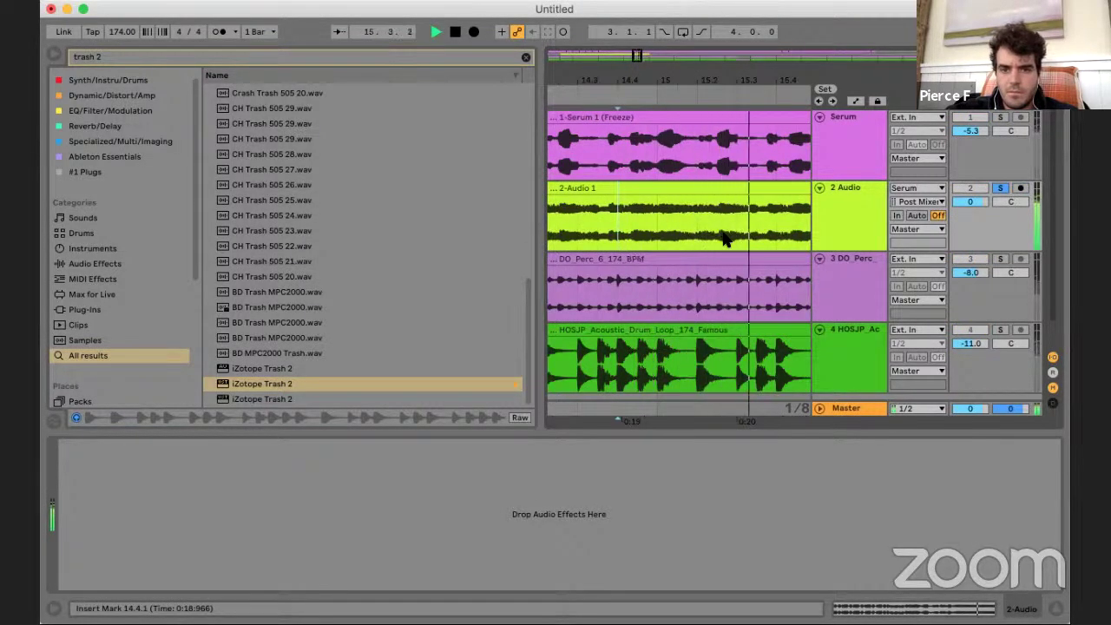
scroll(720, 239, up, 3)
click(684, 233)
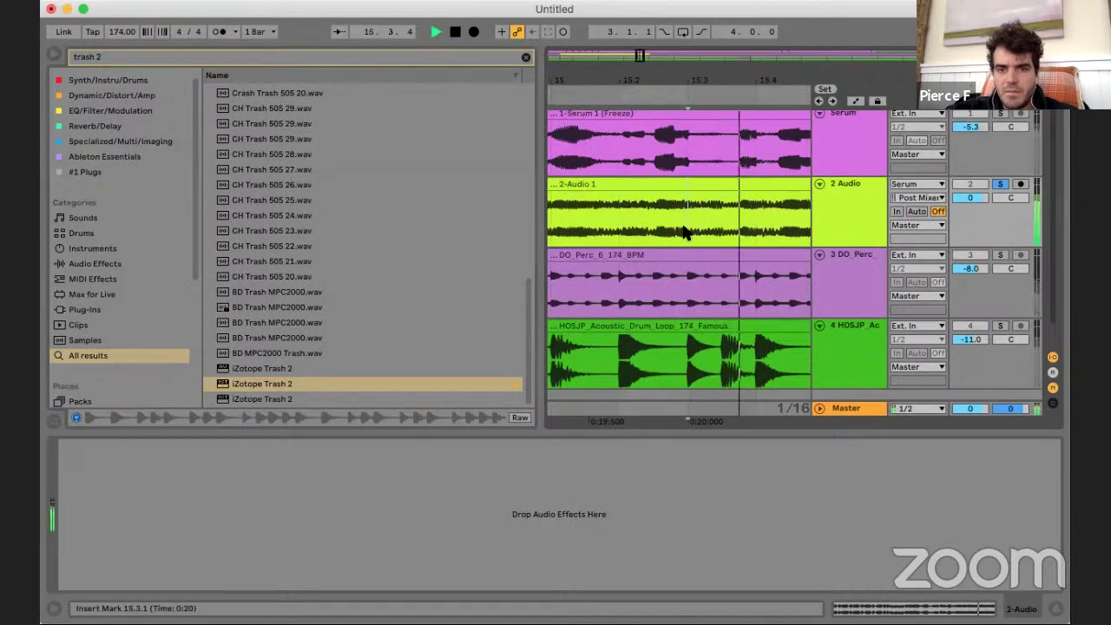
- Take the one-beat slice from 15.3.1 to 15.4.1 of the recorded bass and move it to 32.3.1
drag(686, 233, 752, 231)
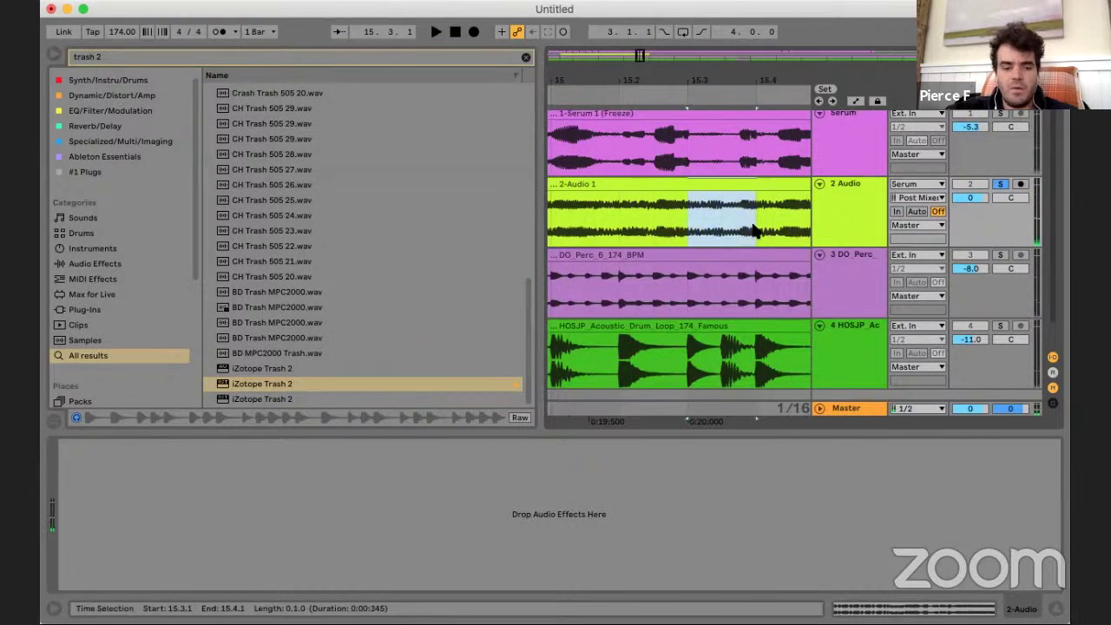
scroll(736, 227, down, 5)
scroll(637, 185, down, 5)
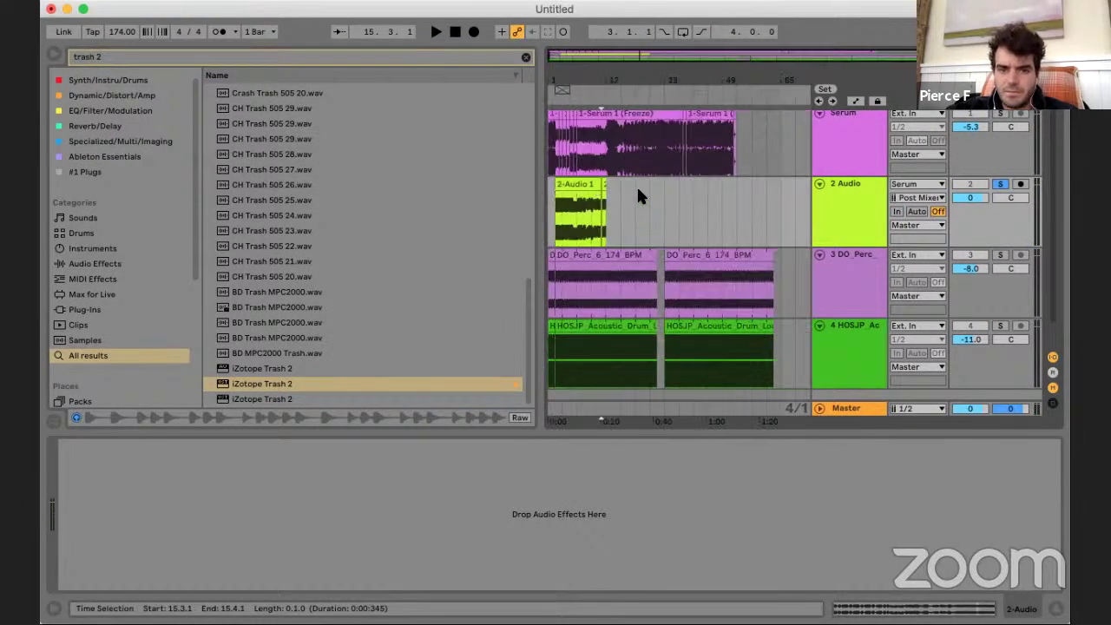
scroll(601, 193, up, 5)
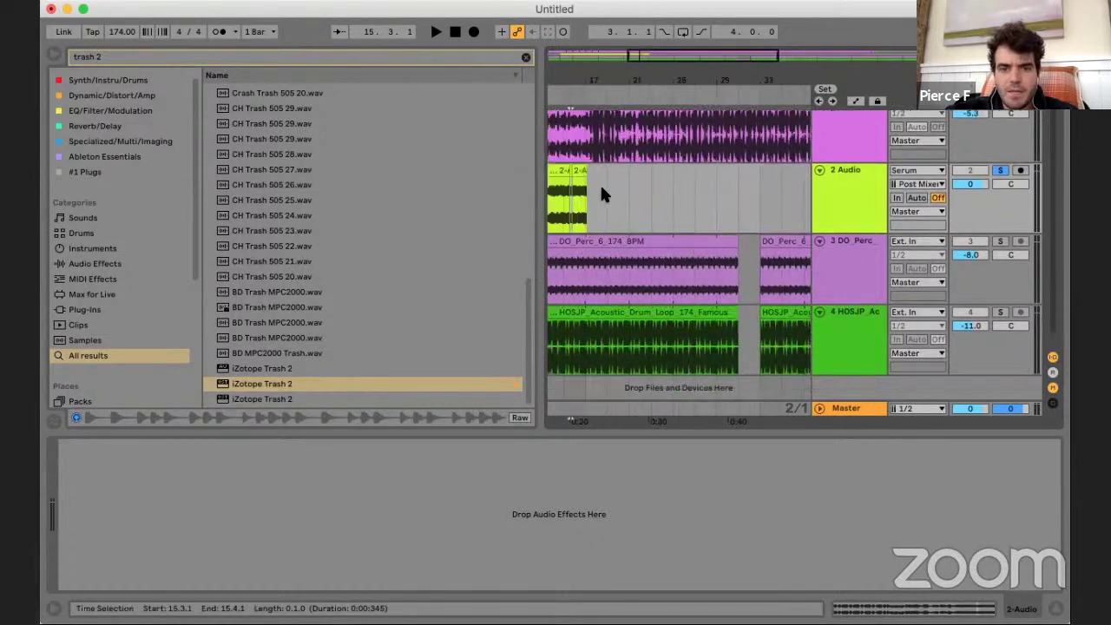
mouse_move(705, 170)
mouse_down()
mouse_move(809, 189)
mouse_move(769, 202)
mouse_move(758, 189)
mouse_move(783, 178)
mouse_up()
scroll(756, 187, up, 3)
scroll(782, 182, up, 3)
scroll(720, 191, down, 3)
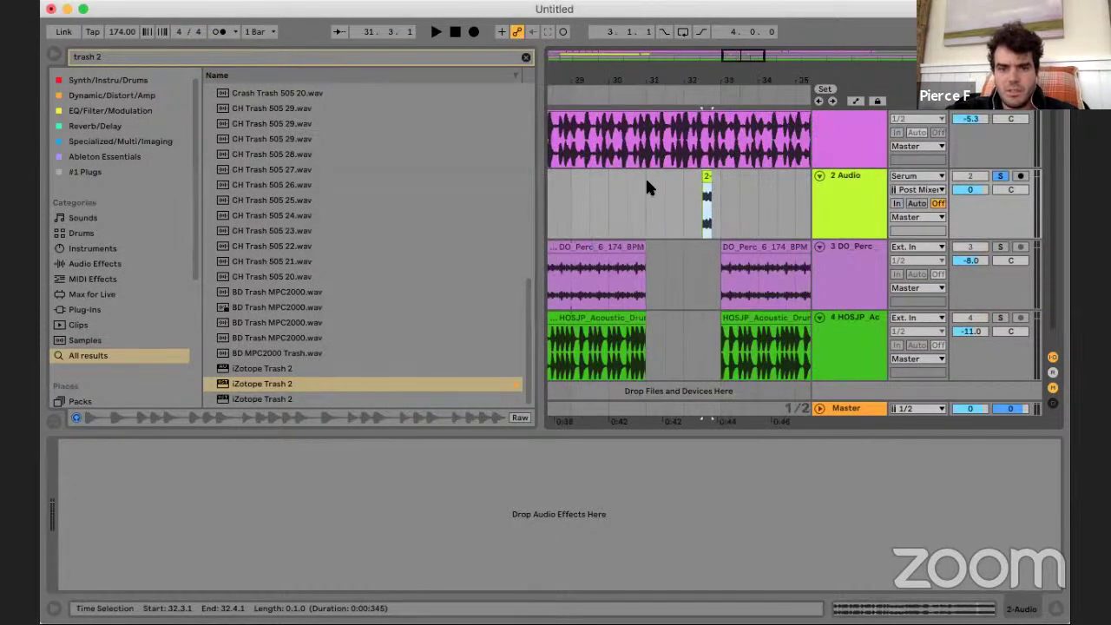
- Solo the DO_Perc track and extend its first loop clip to fill the gap up to 33.1.1, playing from 31.1.1
key(s)
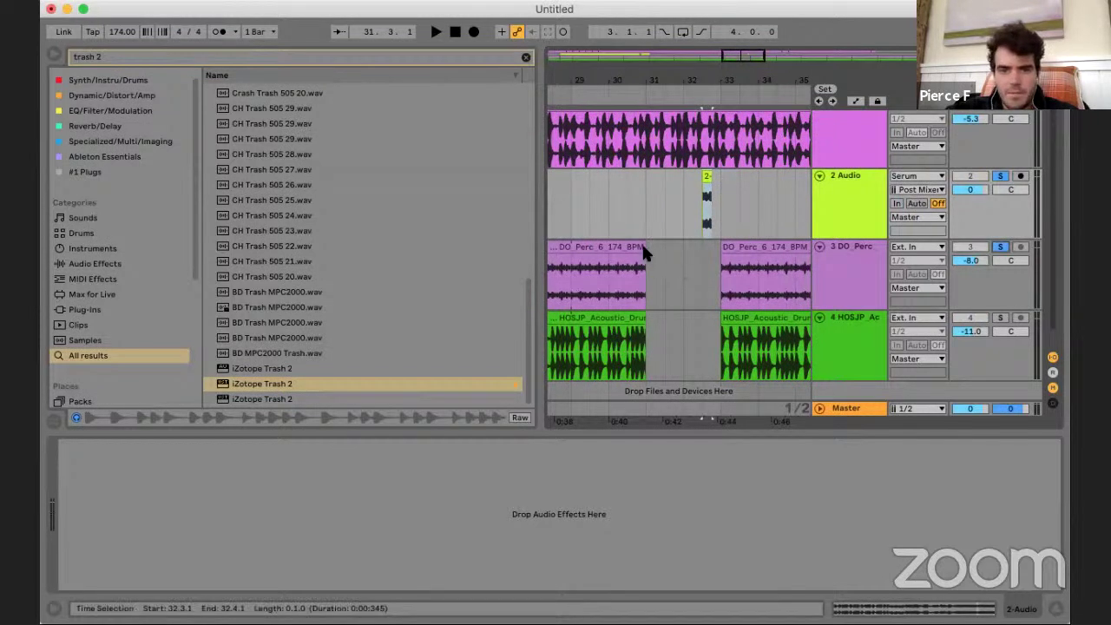
drag(644, 246, 721, 248)
click(645, 287)
key(space)
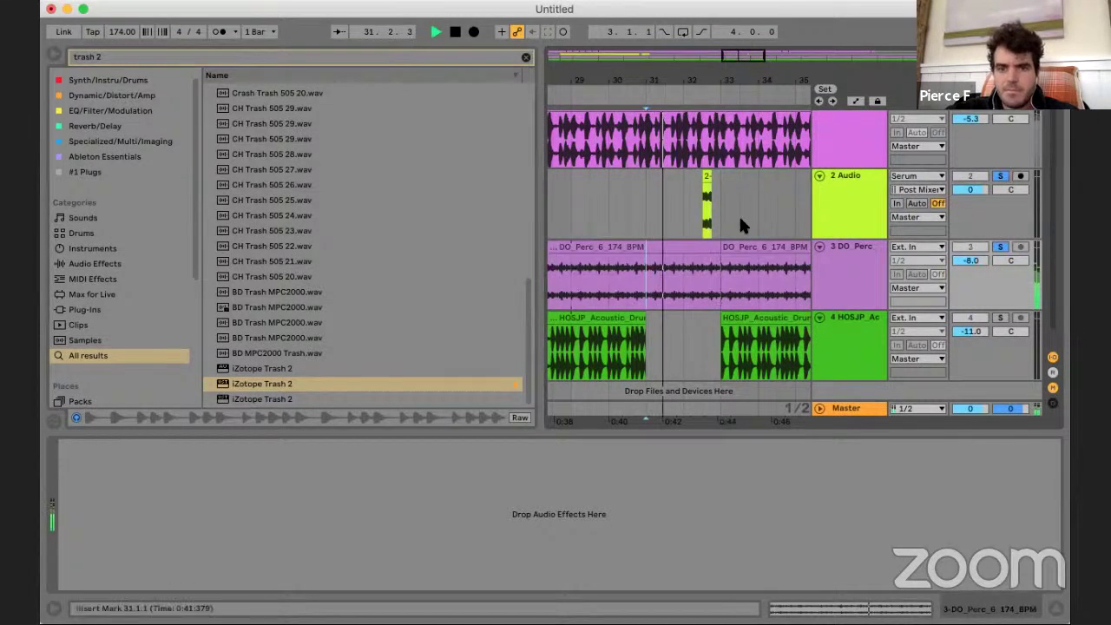
- Extend the 2-Audio bass slice at 32.3.1 to end at 33.1.1 and play it back
scroll(725, 203, up, 3)
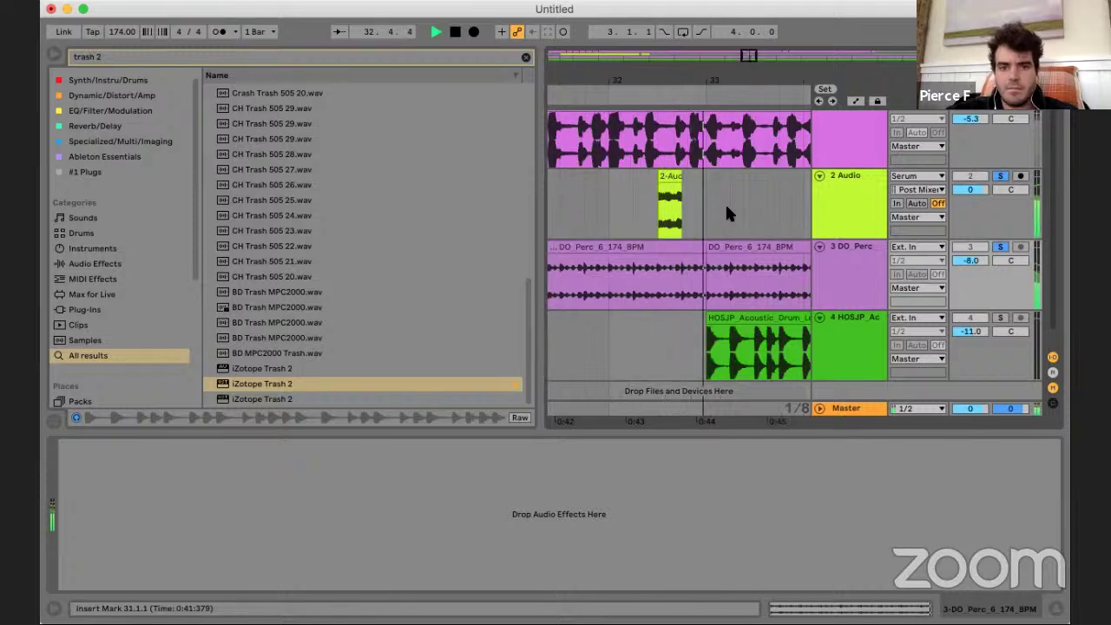
drag(681, 176, 706, 179)
click(676, 211)
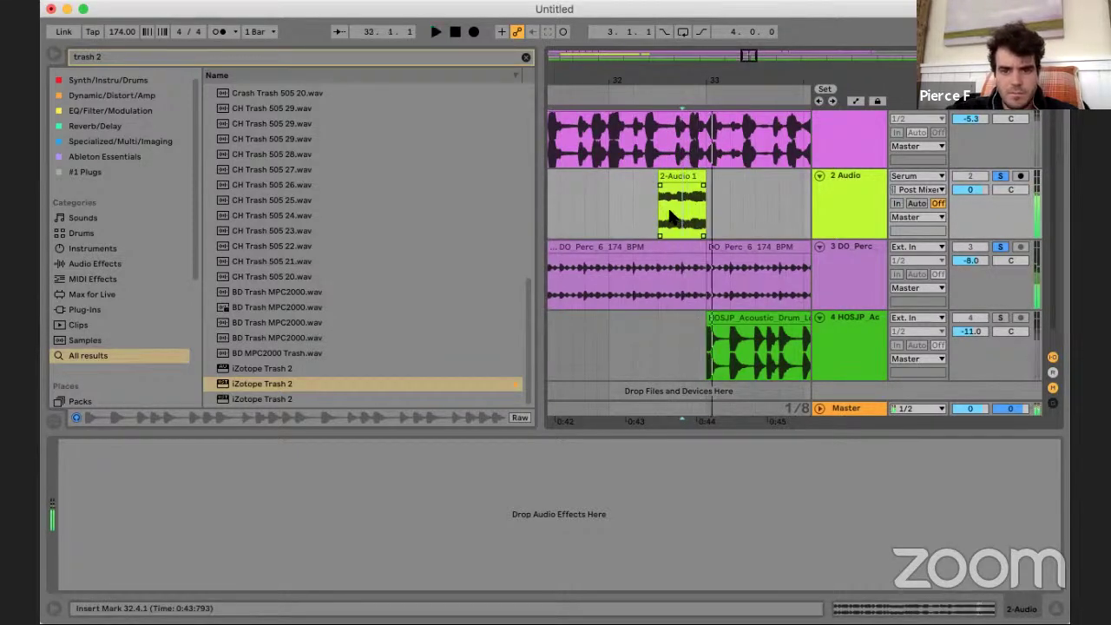
key(space)
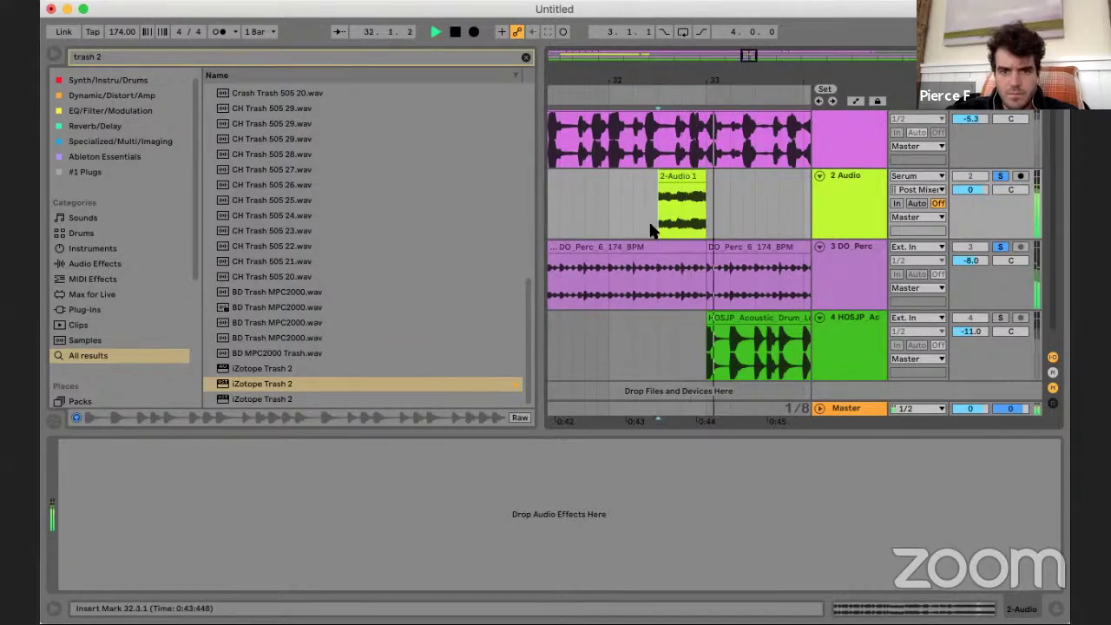
key(space)
- Copy the acoustic drum loop from 29.1.1 to 29.3.1 into the gap at 31.1.1 and play it with the drum track soloed
scroll(680, 240, down, 1)
scroll(680, 241, down, 3)
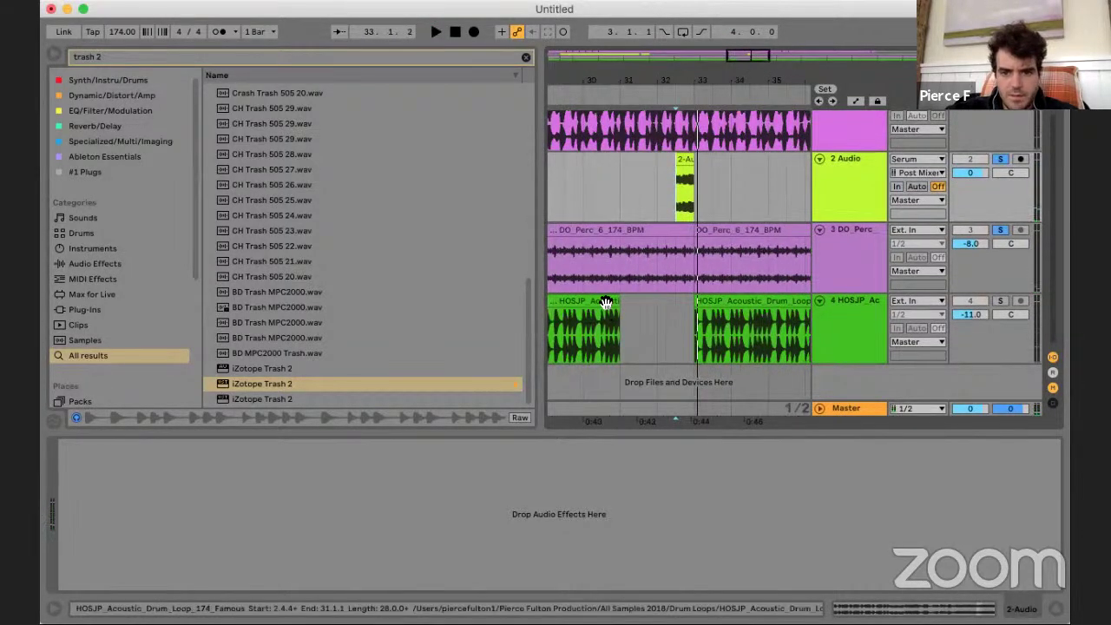
scroll(608, 312, down, 2)
drag(565, 323, 577, 323)
key(super+c)
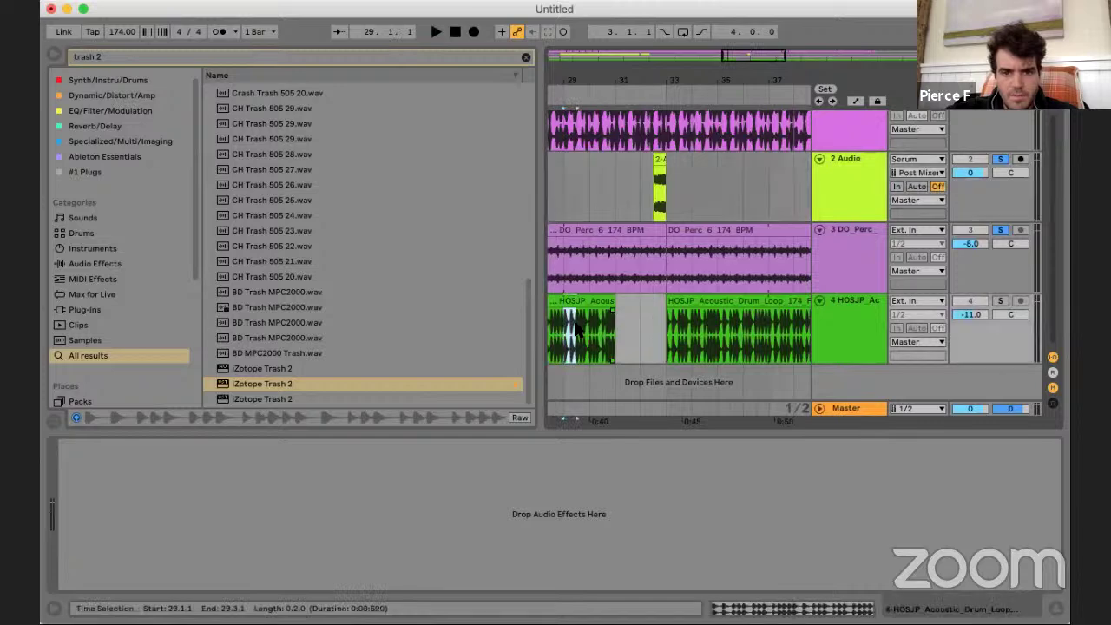
click(611, 325)
key(super+v)
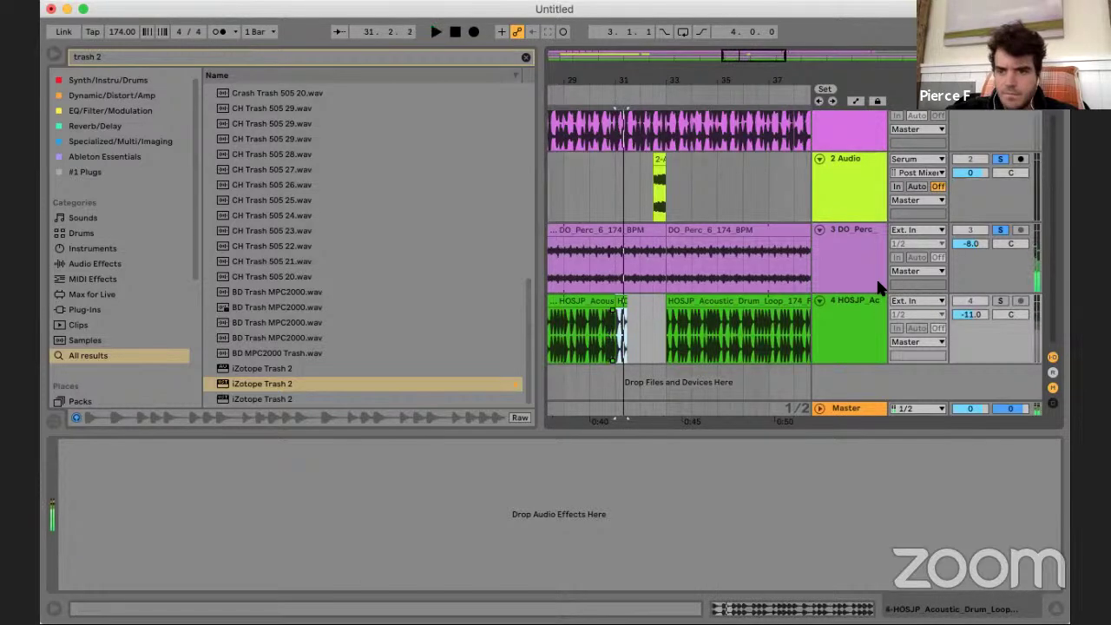
key(space)
- Try trimming the drum slice at 31.1.1 to end at 31.2.4 and duplicating it directly behind itself
scroll(790, 244, up, 5)
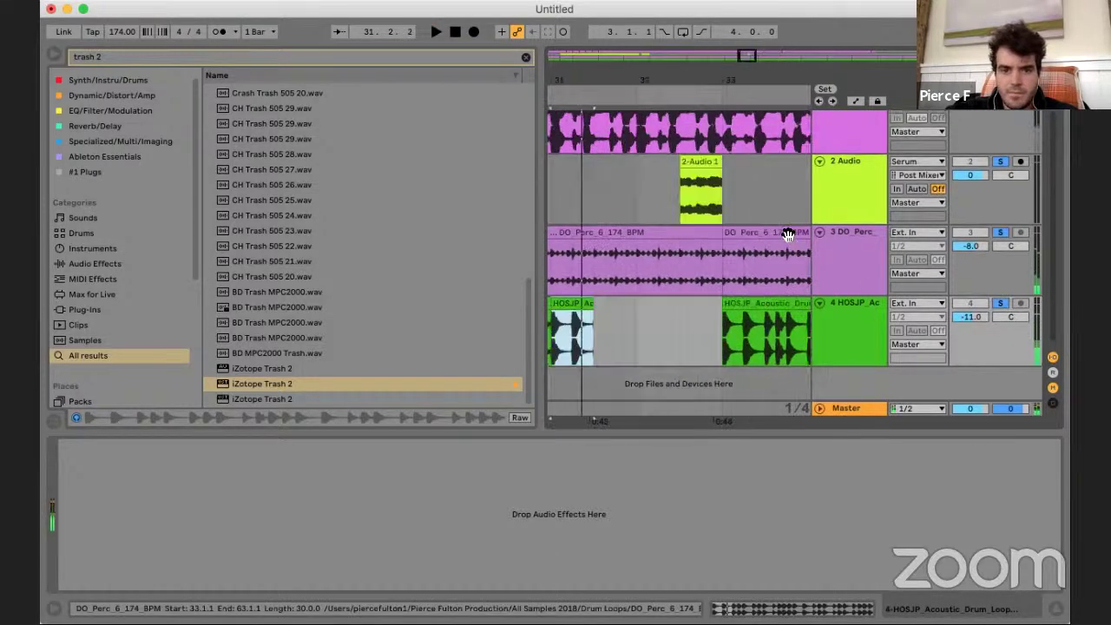
scroll(742, 324, right, 1)
scroll(713, 310, up, 2)
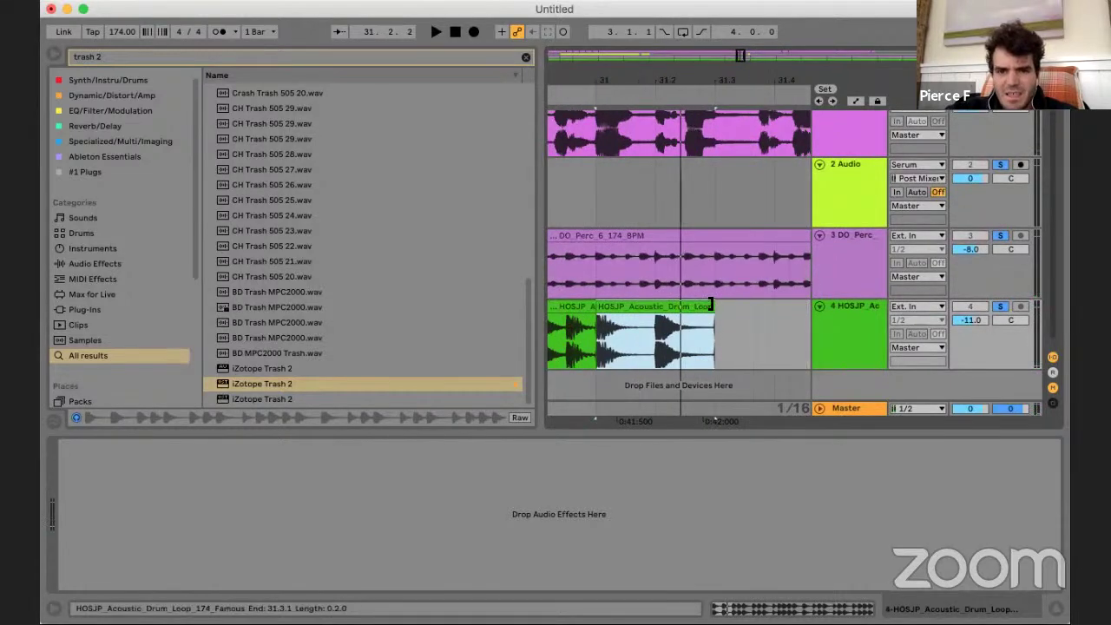
drag(695, 304, 680, 305)
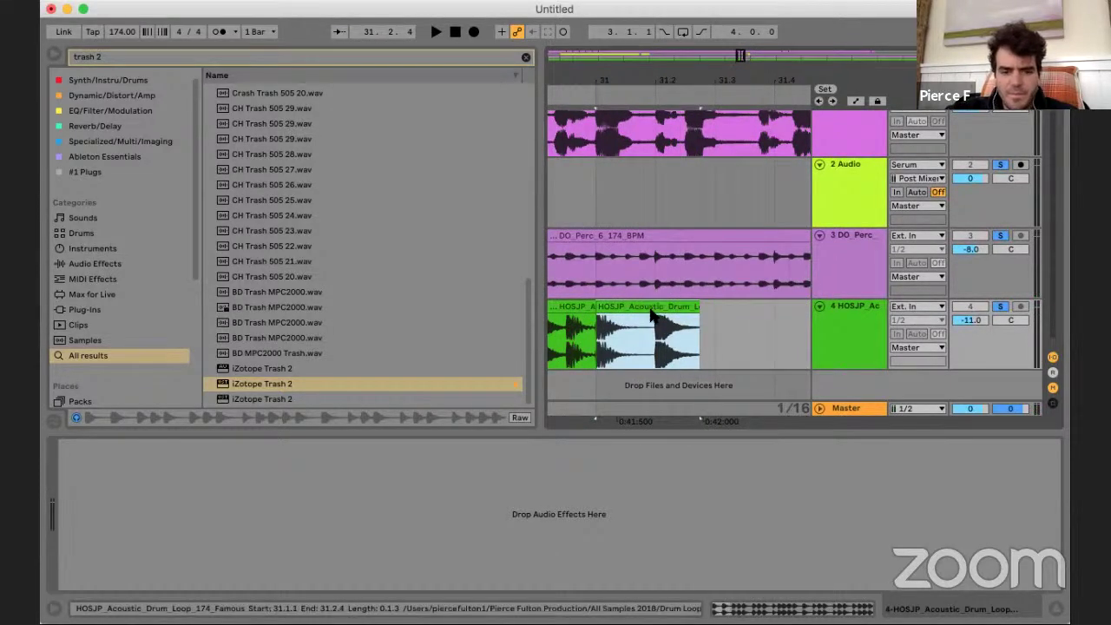
key(ctrl+d)
click(596, 308)
key(space)
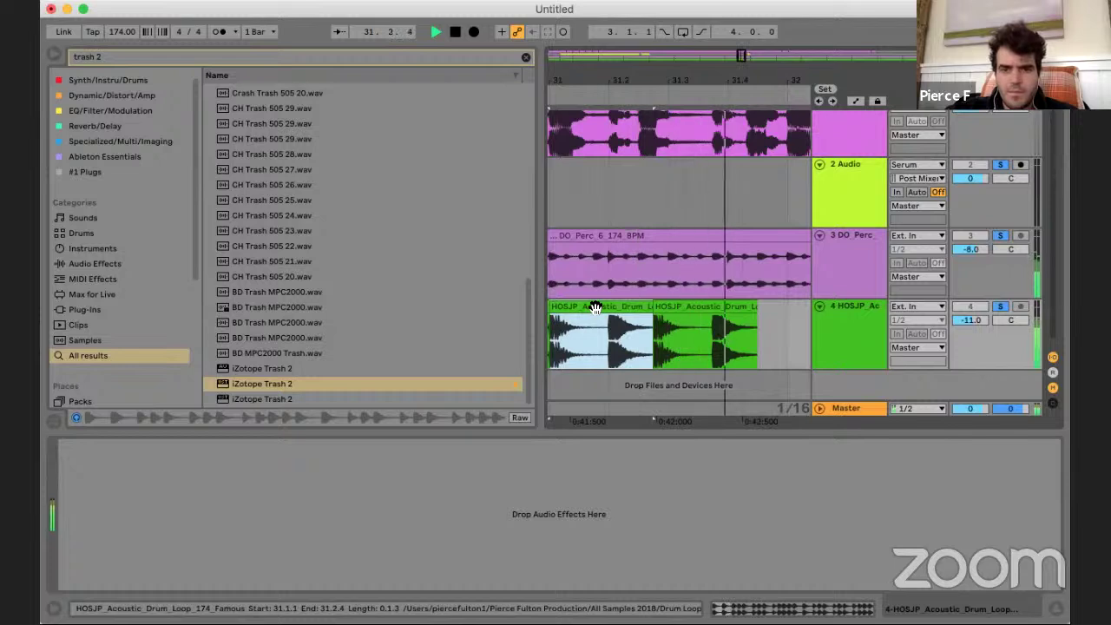
scroll(595, 309, down, 1)
key(super+z)
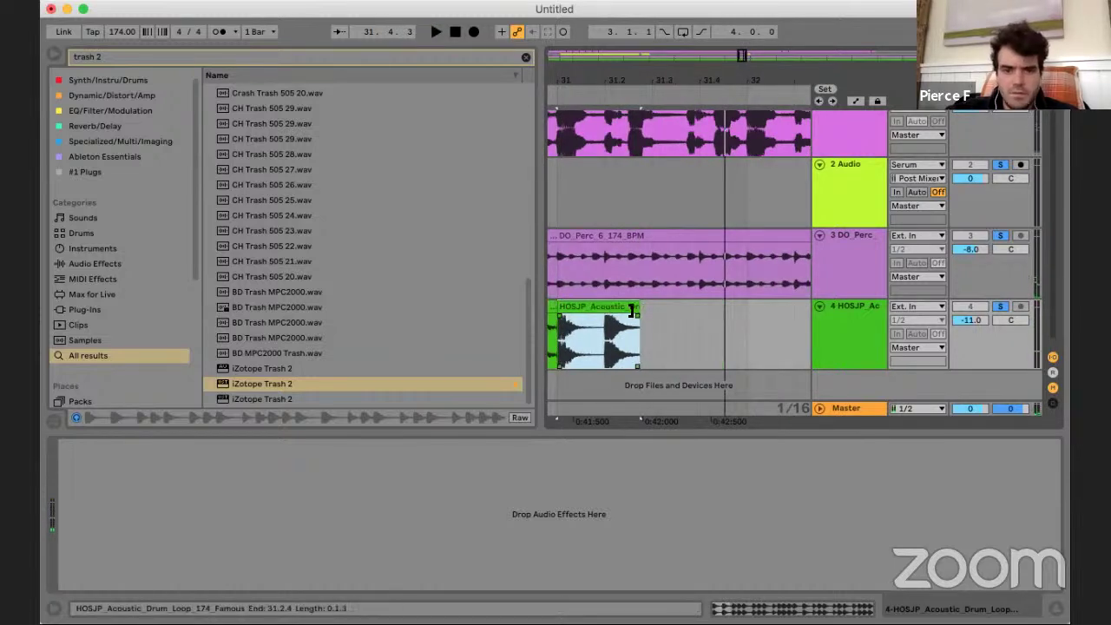
- Trim the drum slice at 31.1.1 to end at 31.2.3, duplicate it directly behind itself, and play the pair
drag(632, 308, 619, 309)
key(ctrl+d)
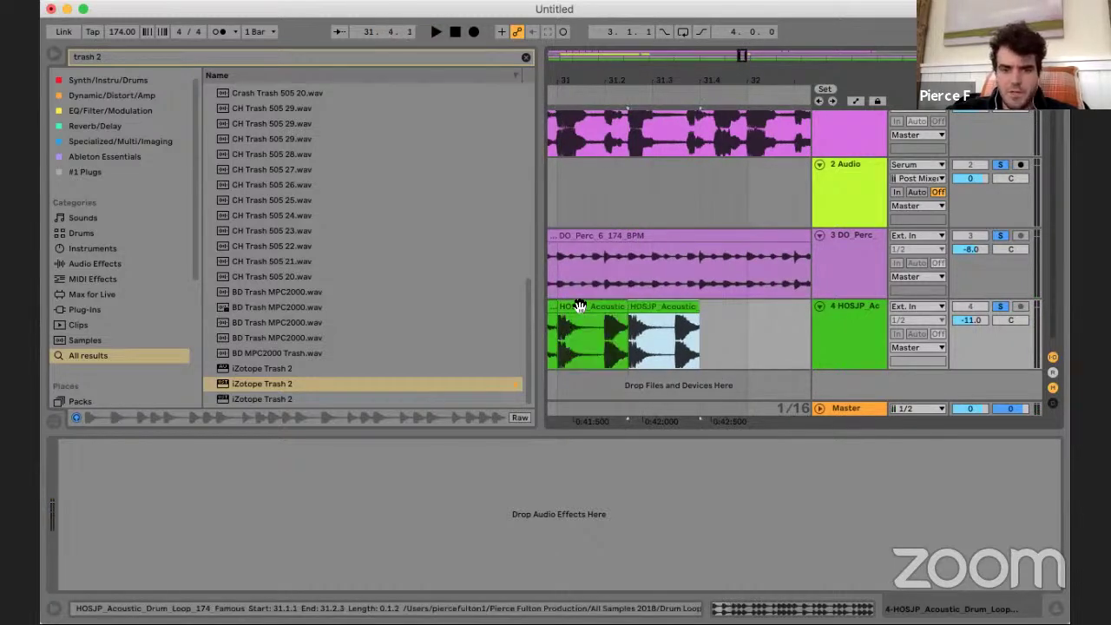
click(580, 307)
key(space)
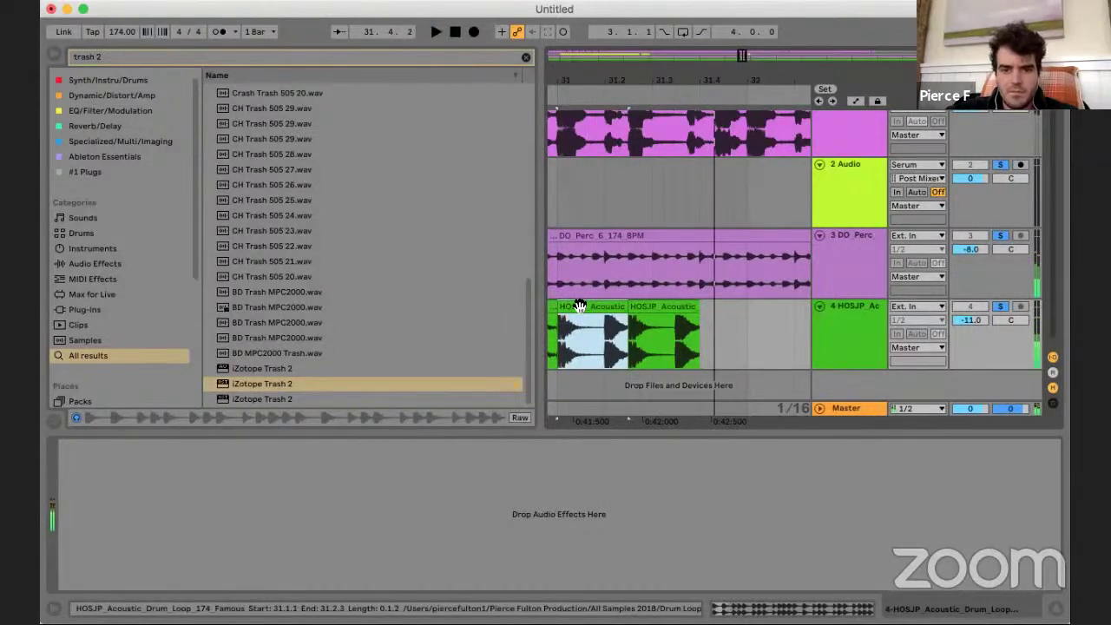
- Copy the two drum slices starting at 31.1.1 to 32.1.1 and play the fill from 31.1.1
scroll(681, 306, down, 1)
scroll(681, 307, up, 2)
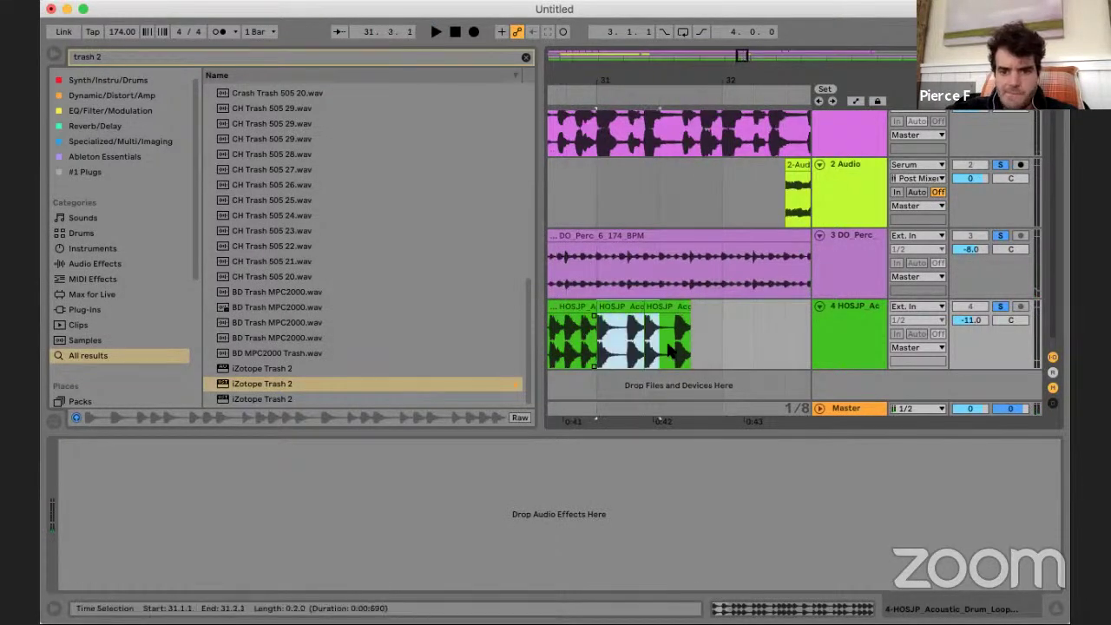
click(718, 337)
key(super+v)
click(595, 340)
key(space)
scroll(707, 343, down, 2)
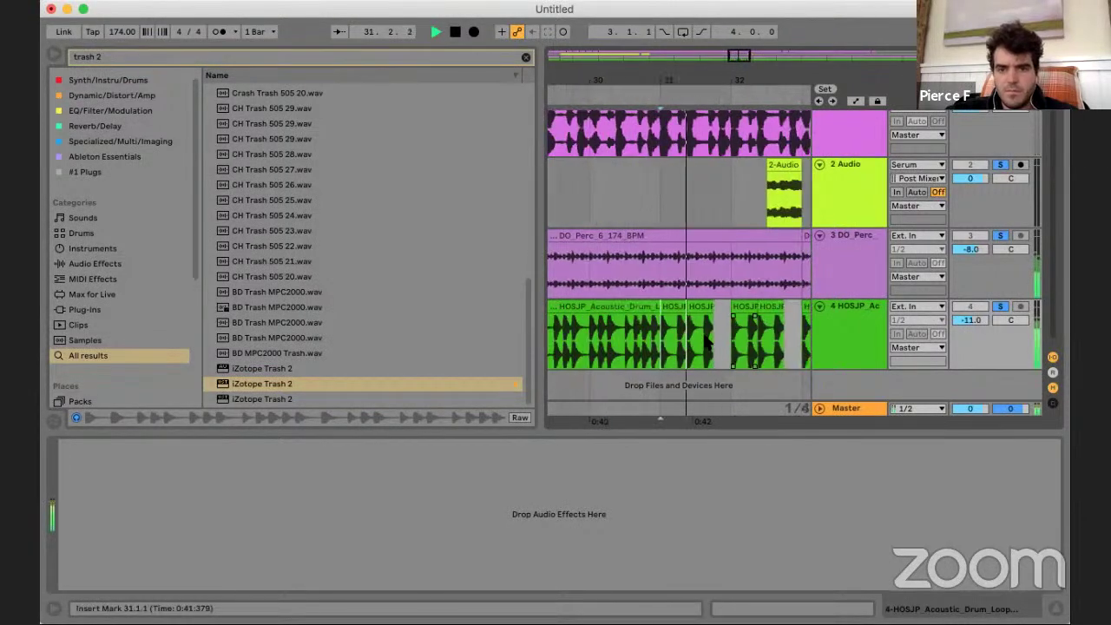
- Extend the start of the drum loop after the second fill back to 32.4.1 and stop playback
scroll(706, 343, right, 3)
drag(632, 306, 616, 306)
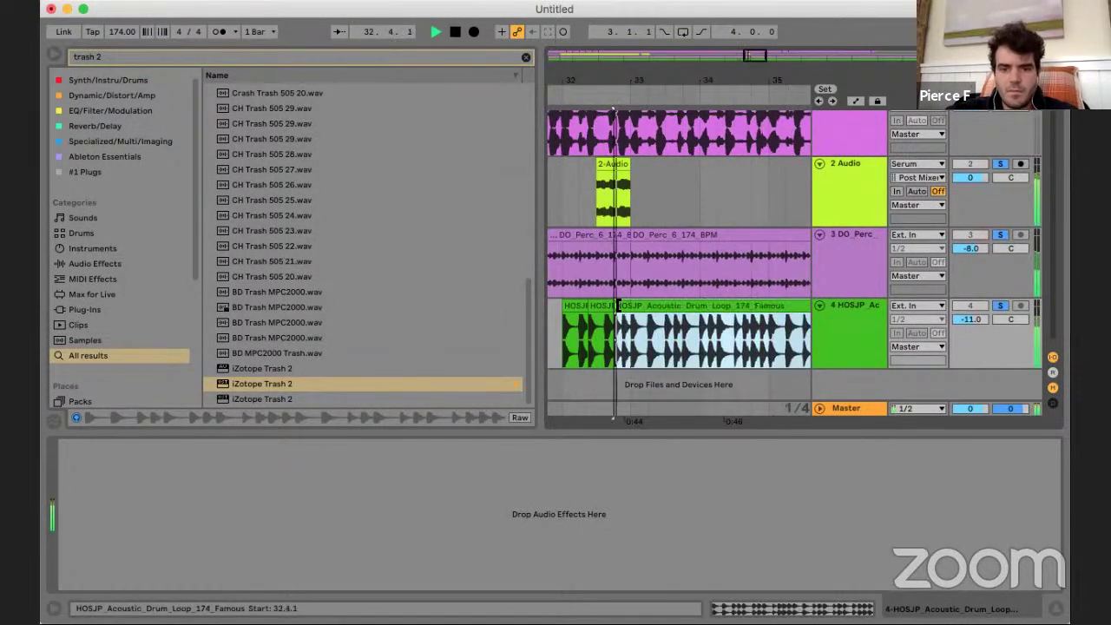
key(space)
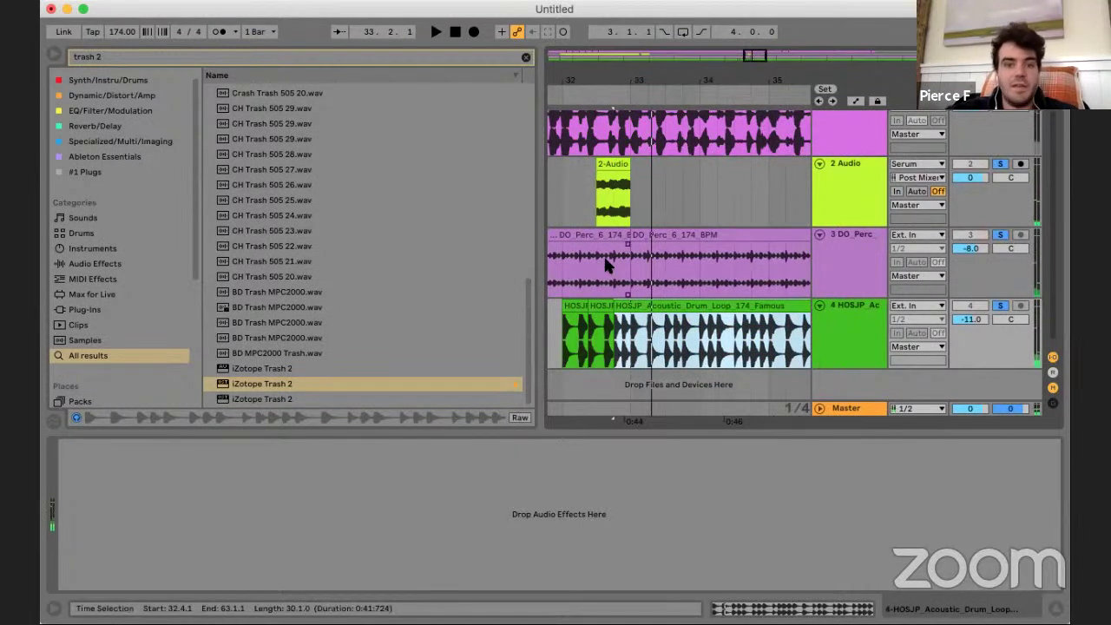
- Find FabFilter Simplon in the browser and add FF Simplon to the 2 Audio track
click(577, 164)
click(174, 56)
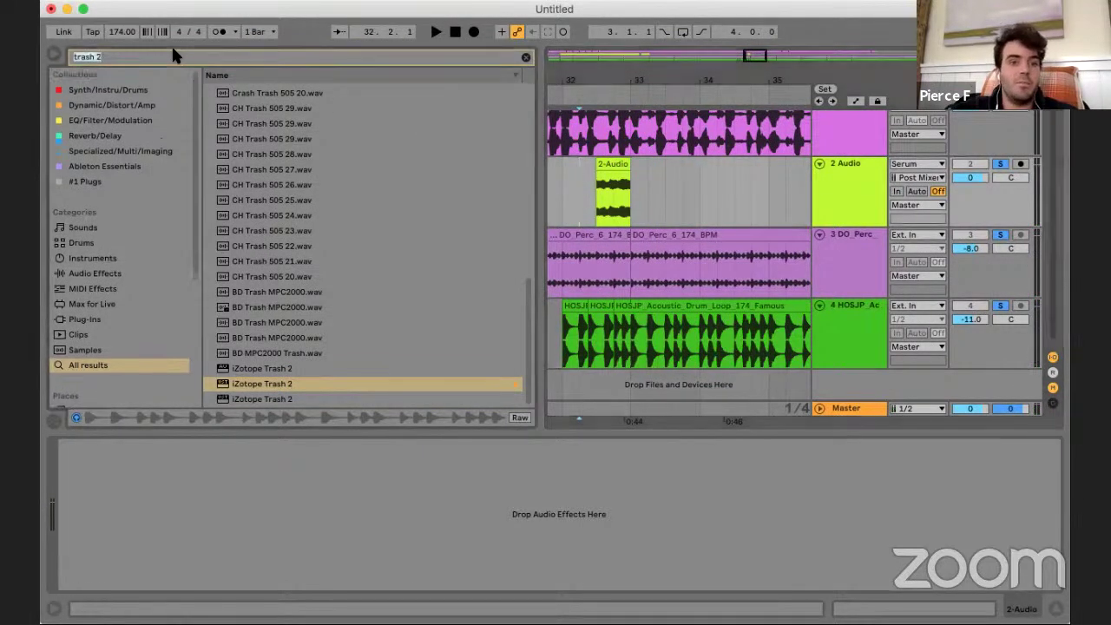
text(simp)
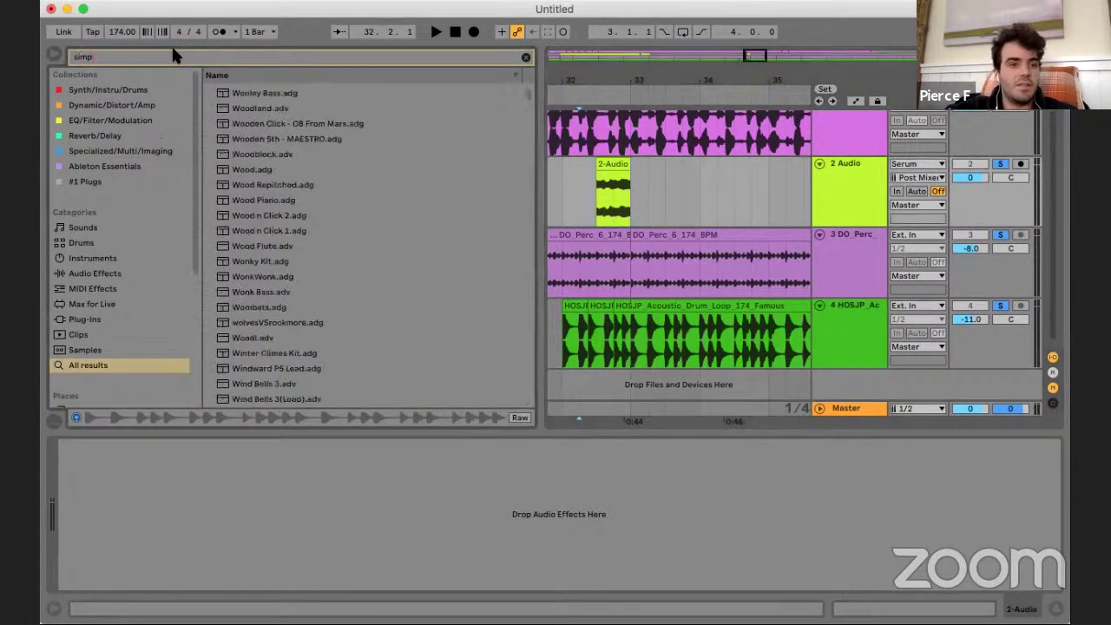
text(lon)
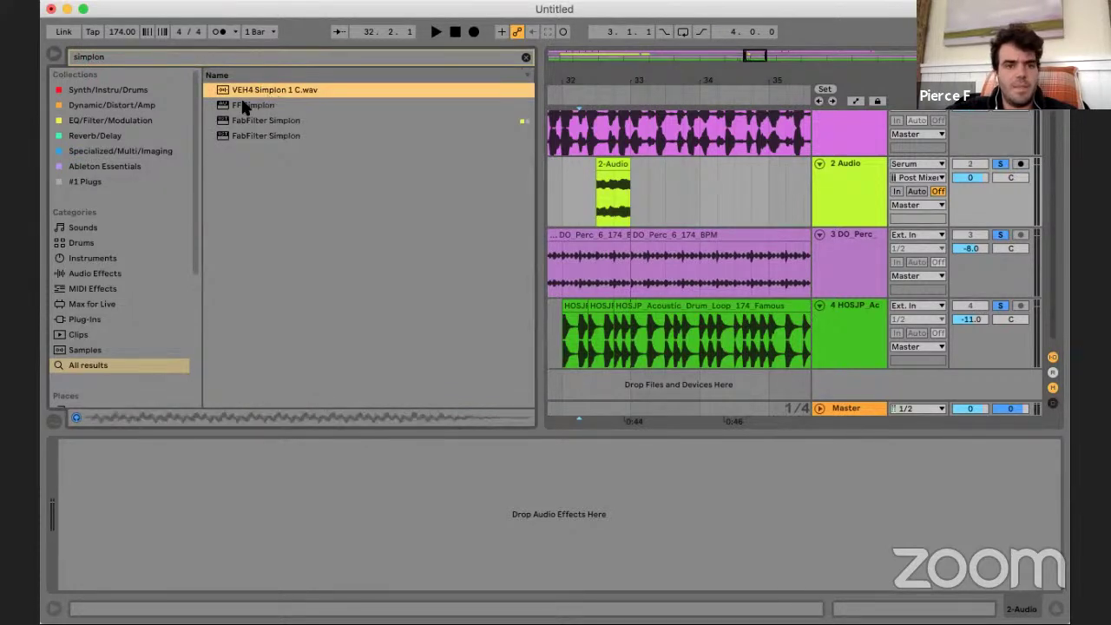
click(243, 104)
drag(600, 196, 601, 196)
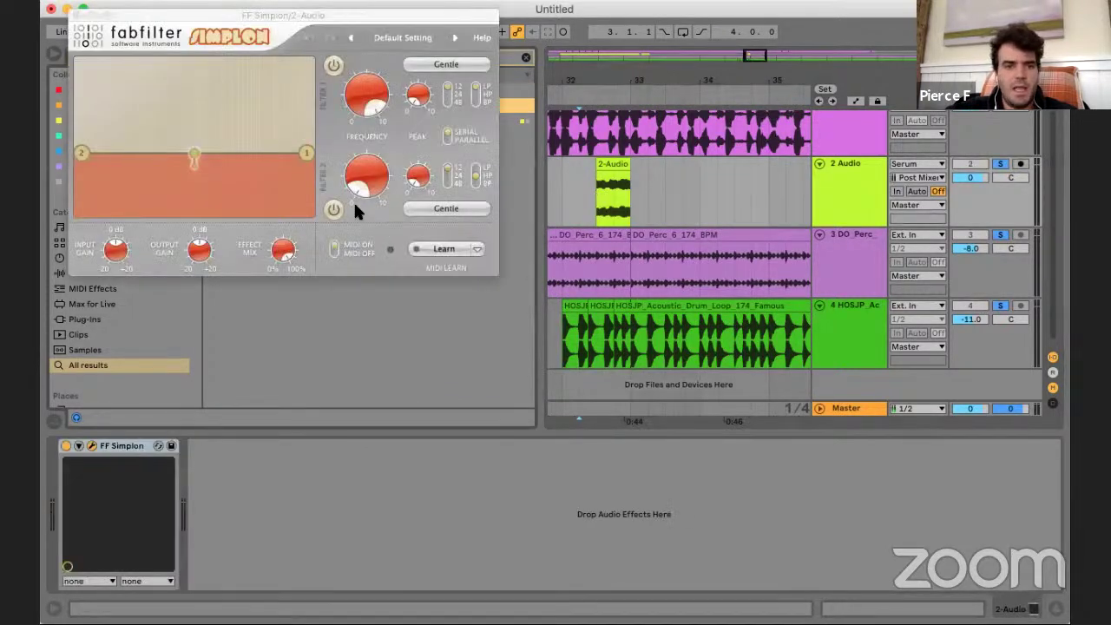
- Band-limit the resampled bass in Simplon by raising filter 2's high-pass frequency and setting filter 1 to about 12341 Hz
mouse_move(368, 104)
mouse_down()
mouse_move(357, 182)
mouse_move(359, 89)
mouse_up()
drag(366, 182, 362, 204)
drag(366, 100, 352, 61)
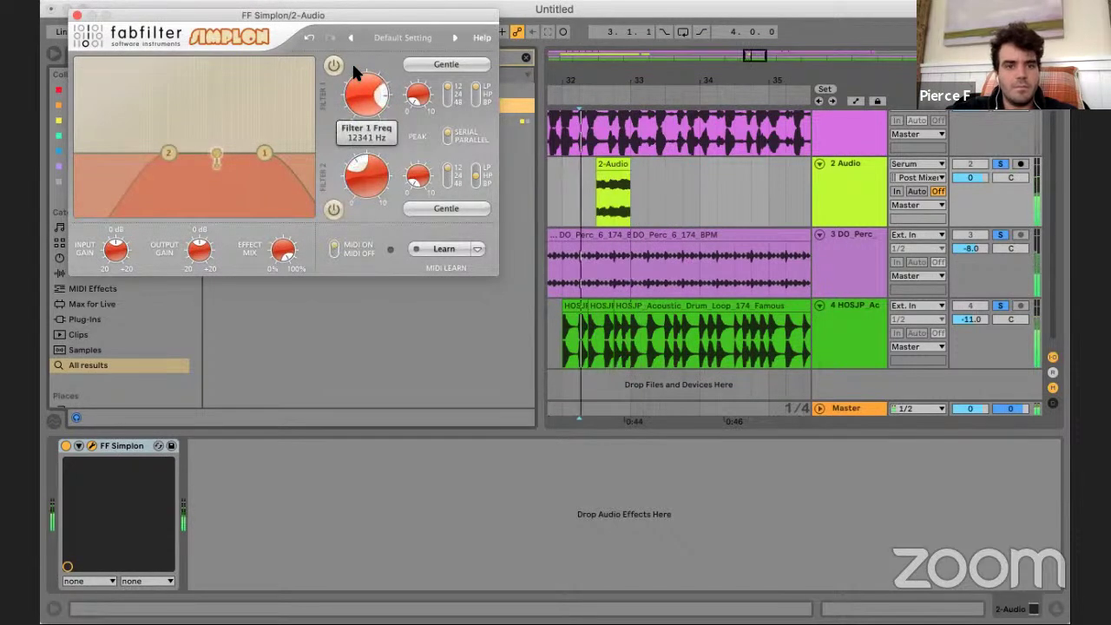
click(76, 15)
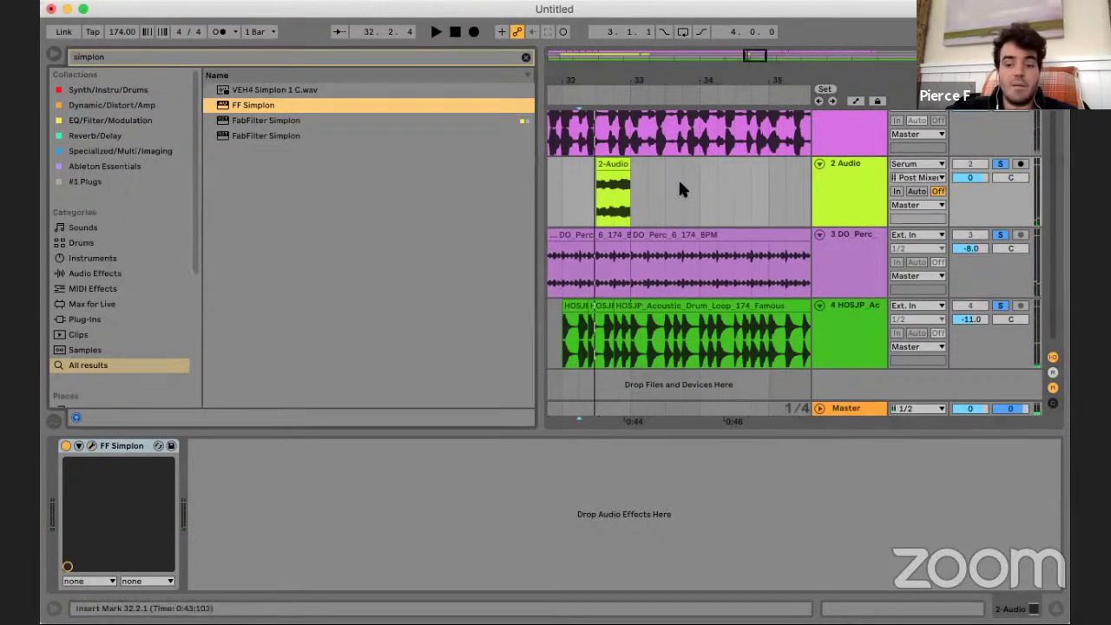
- Deactivate the Serum bass from 32.3.1 to 33.1.1 and clear the track solos
scroll(680, 182, down, 3)
scroll(747, 197, up, 2)
scroll(616, 172, up, 2)
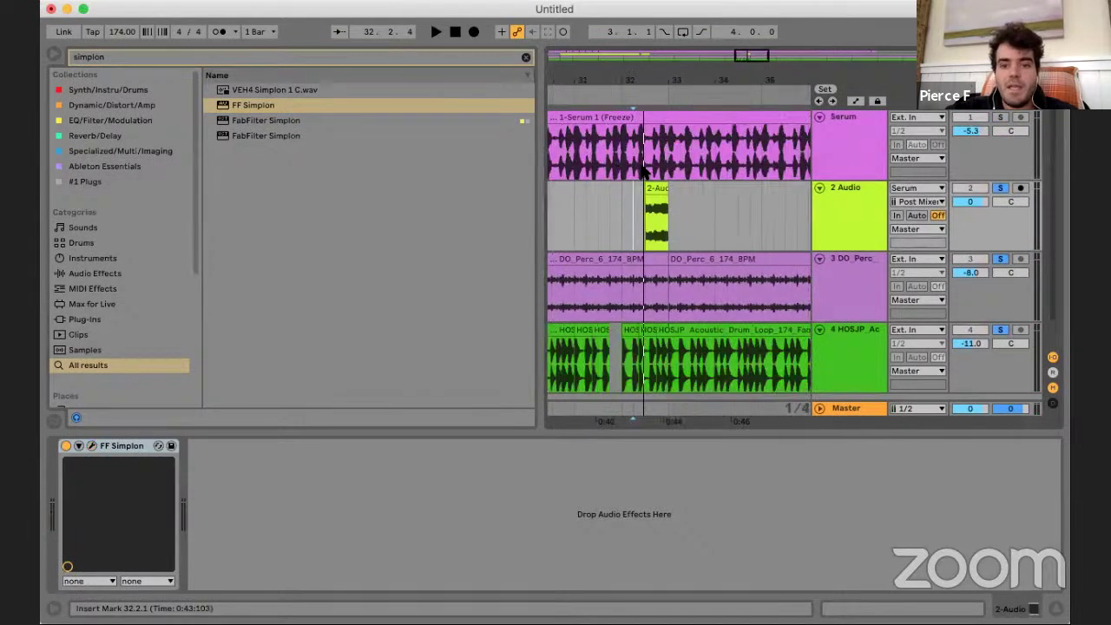
drag(644, 169, 667, 170)
key(0)
key(minus)
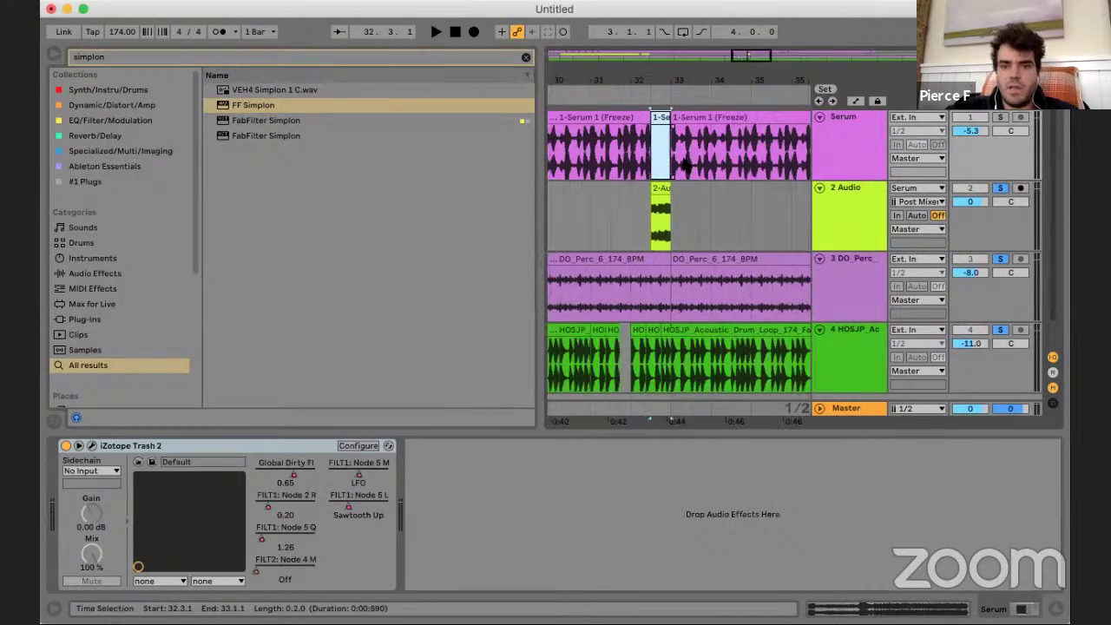
click(996, 189)
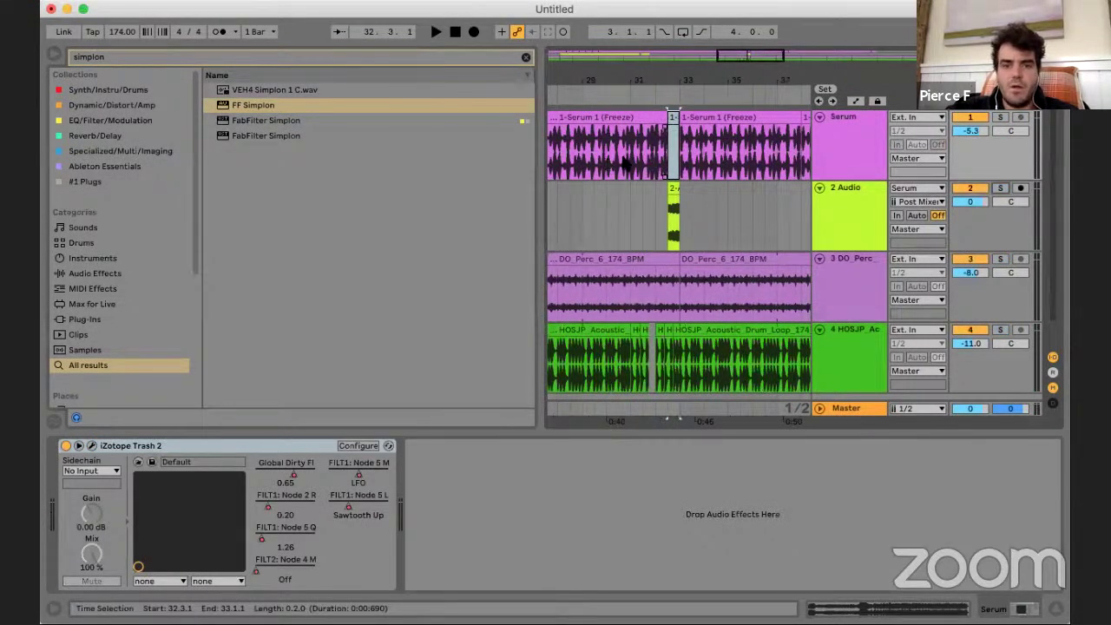
- Bypass Trash 2 on the Serum track and lower the track volume to -8.3 dB while playing from 30.1.1
key(plus)
key(space)
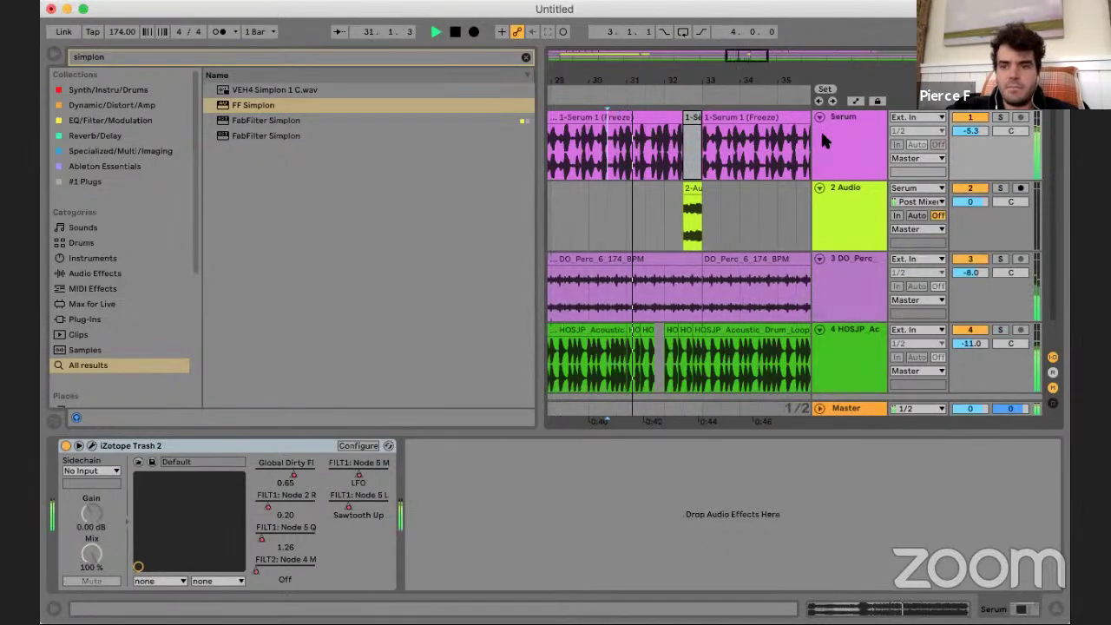
click(64, 449)
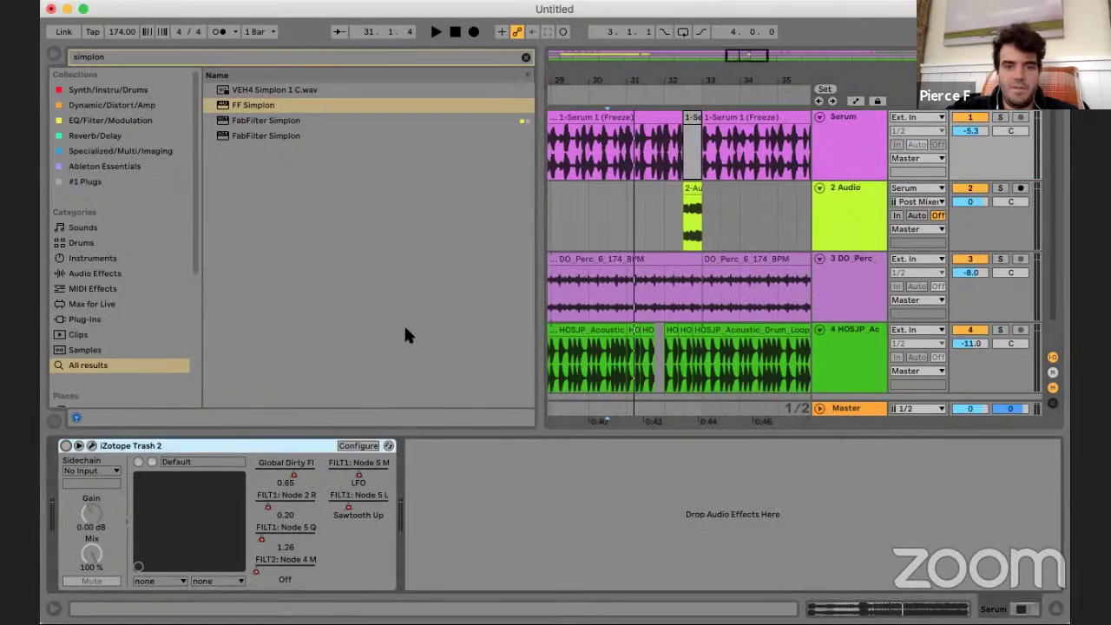
key(space)
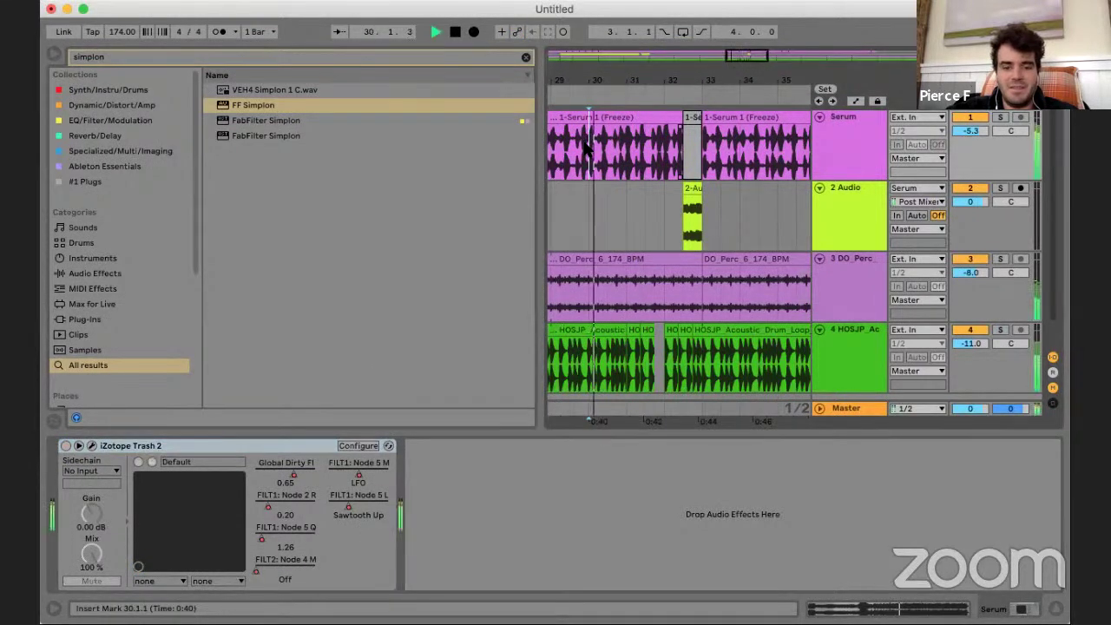
drag(972, 130, 972, 148)
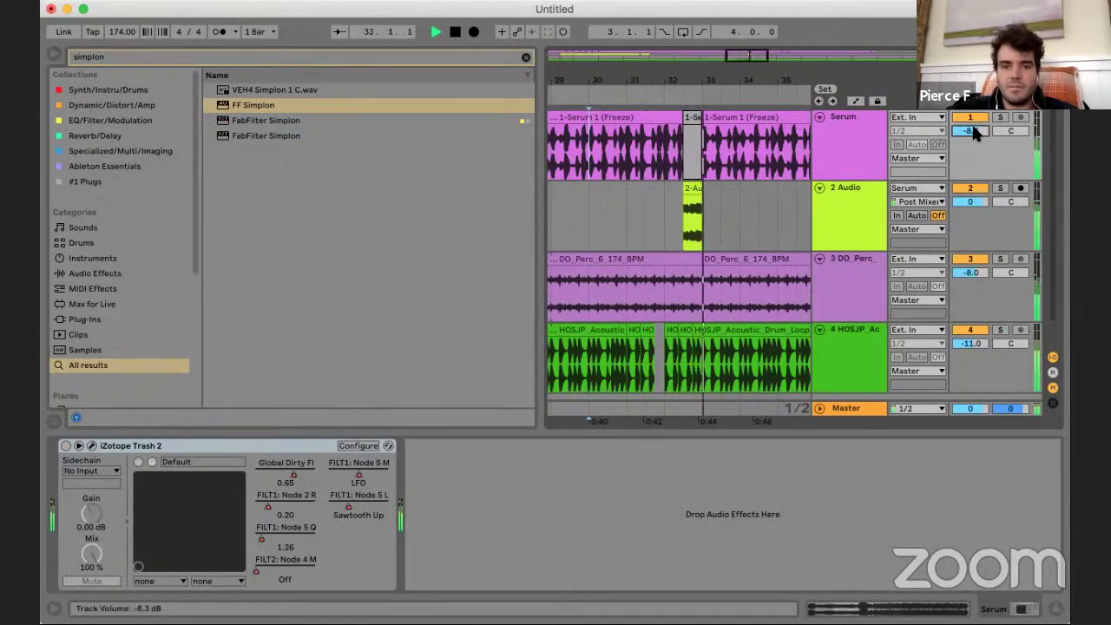
key(space)
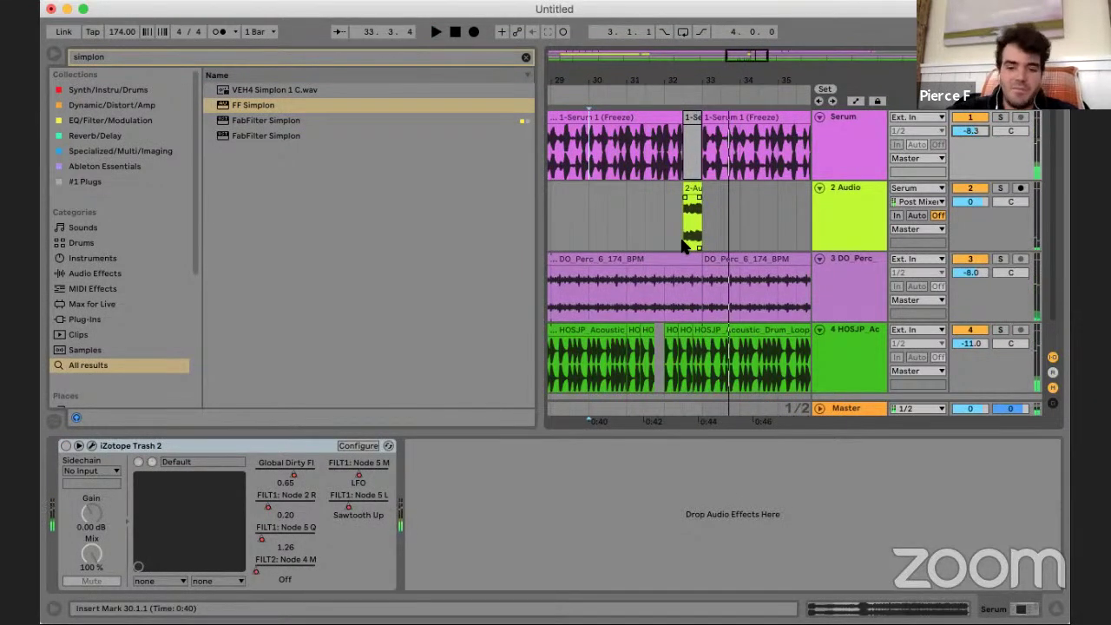
- Solo the 2 Audio track and audition the resampled bass recording from 4.1.1 and 3.1.1
scroll(664, 201, down, 4)
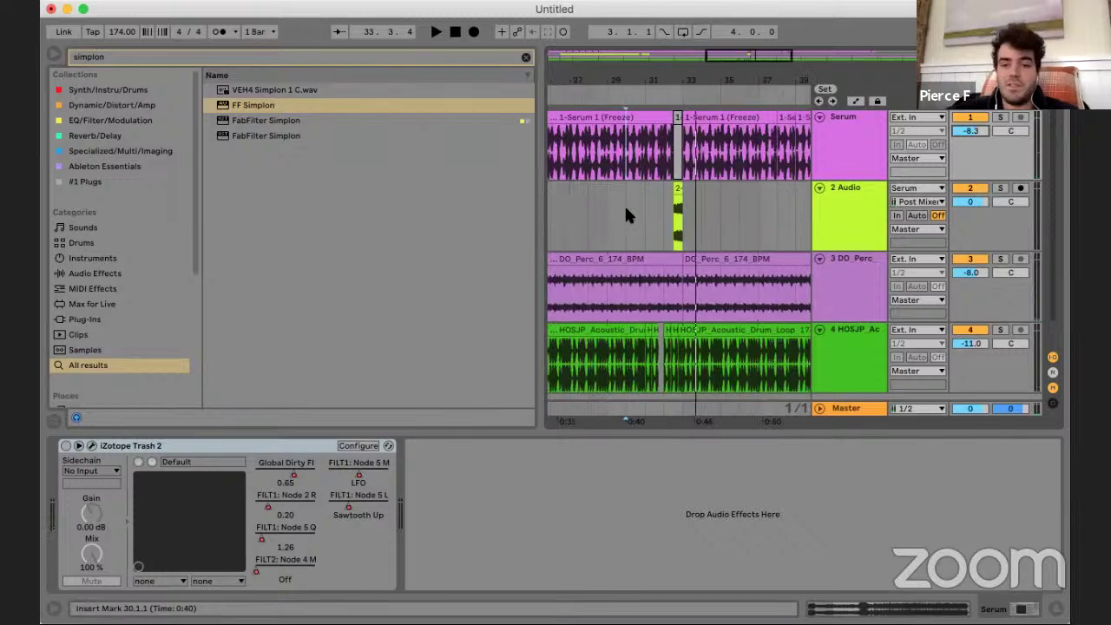
scroll(624, 205, left, 6)
click(582, 195)
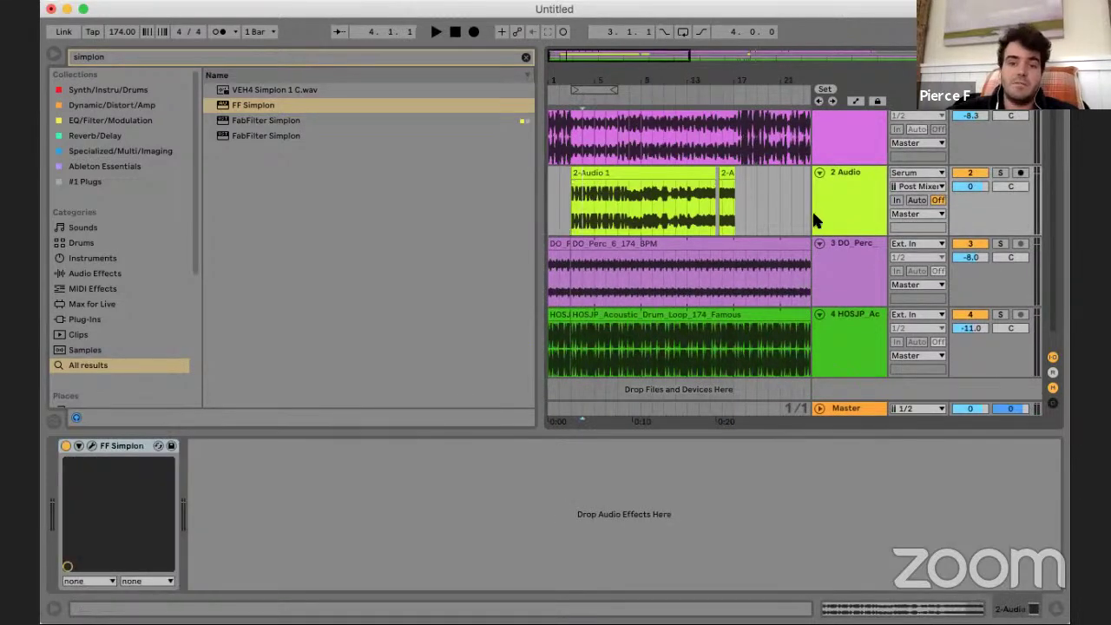
click(1000, 173)
key(space)
key(space)
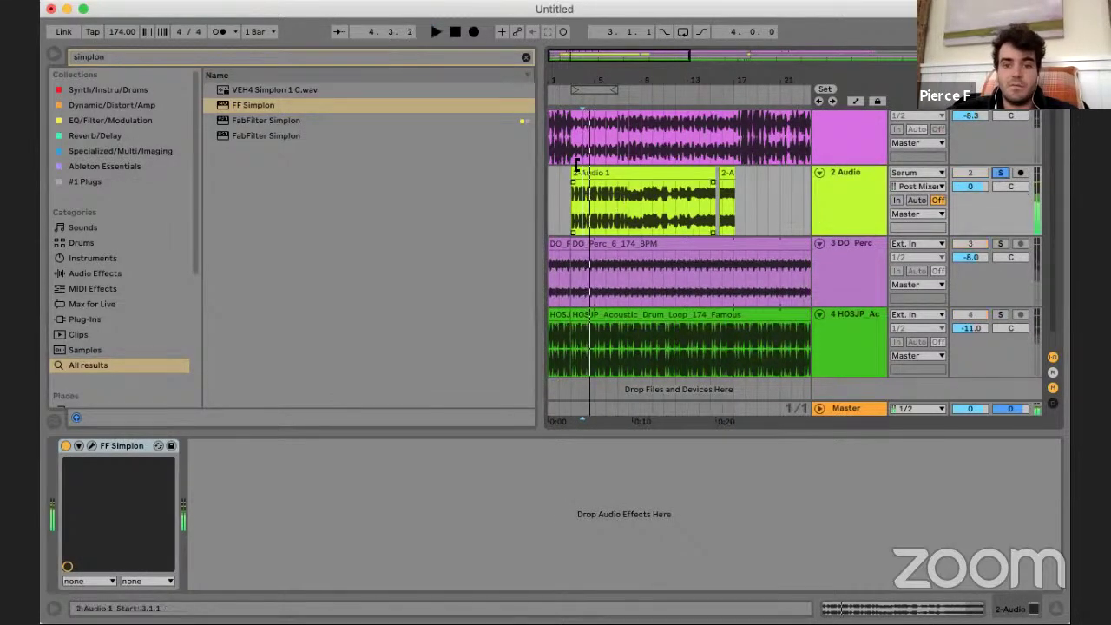
scroll(573, 164, up, 4)
click(567, 211)
key(space)
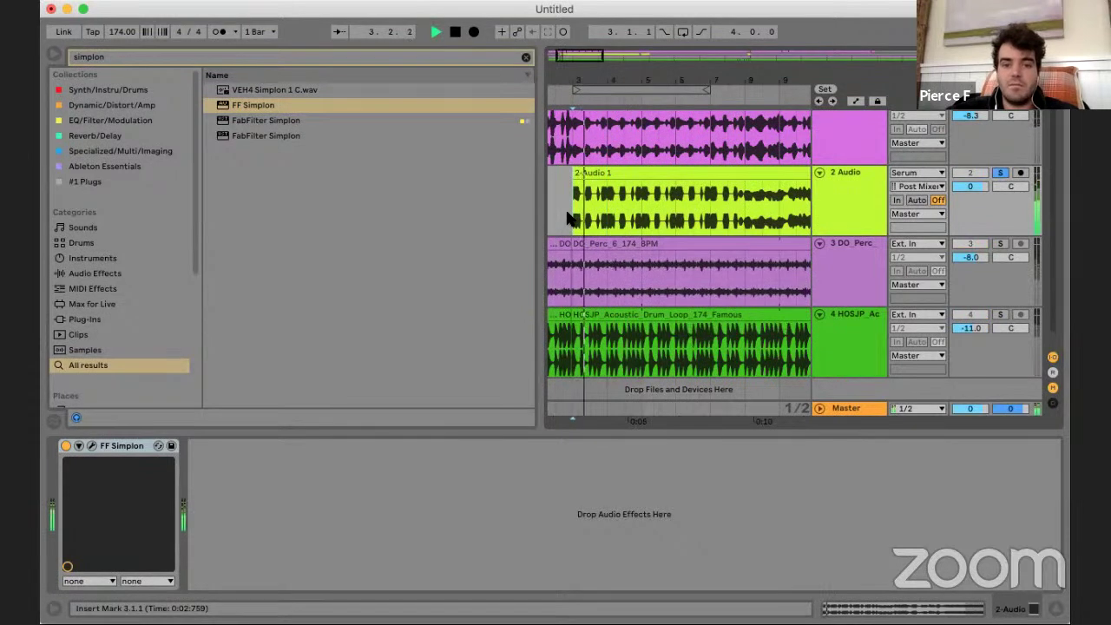
key(space)
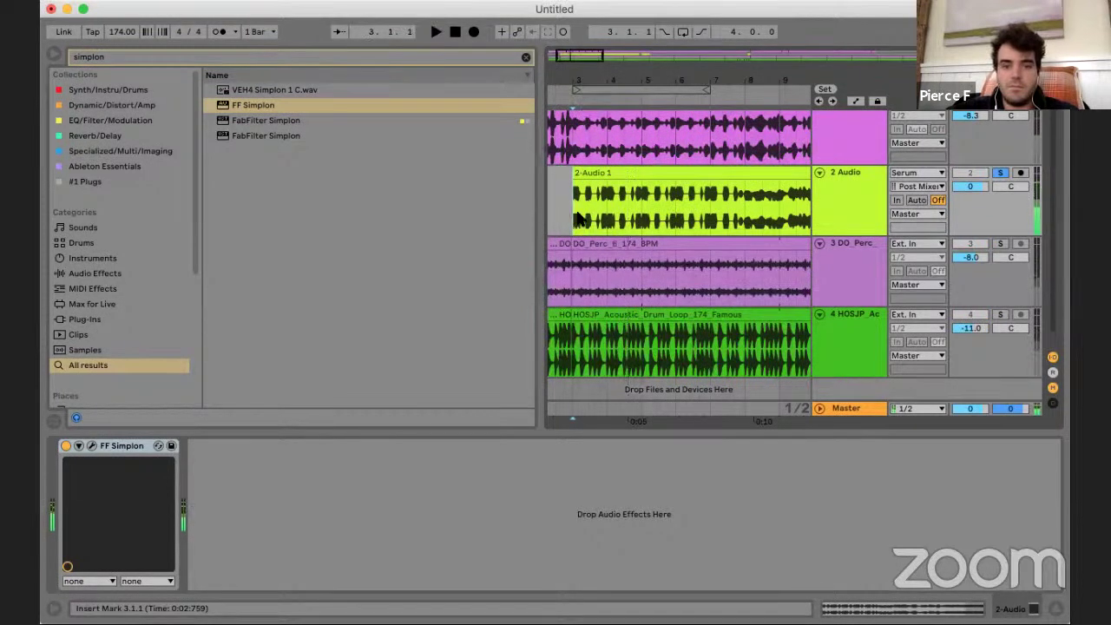
- Copy the resampled bass bar from 3.1.1 to 4.1.1 and paste it at 33.1.1 on the 2 Audio track
drag(574, 215, 609, 217)
scroll(606, 237, down, 3)
scroll(605, 228, right, 10)
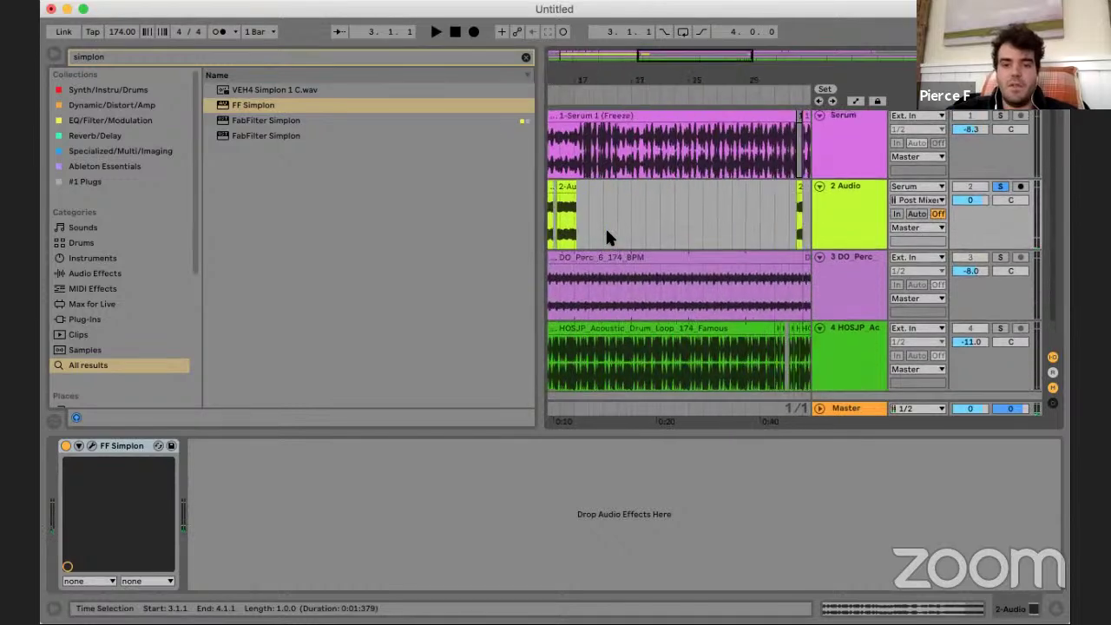
click(737, 226)
click(737, 216)
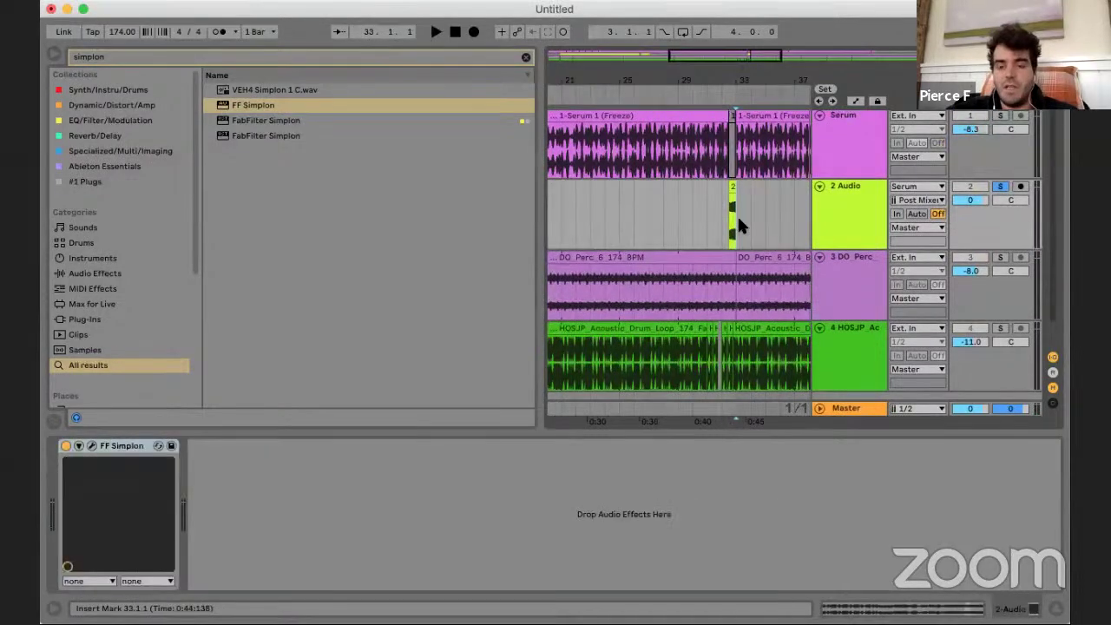
key(super+v)
- Insert a new audio track below 2 Audio and move the bass slice at 33.1.1 onto it
scroll(735, 213, right, 5)
click(795, 160)
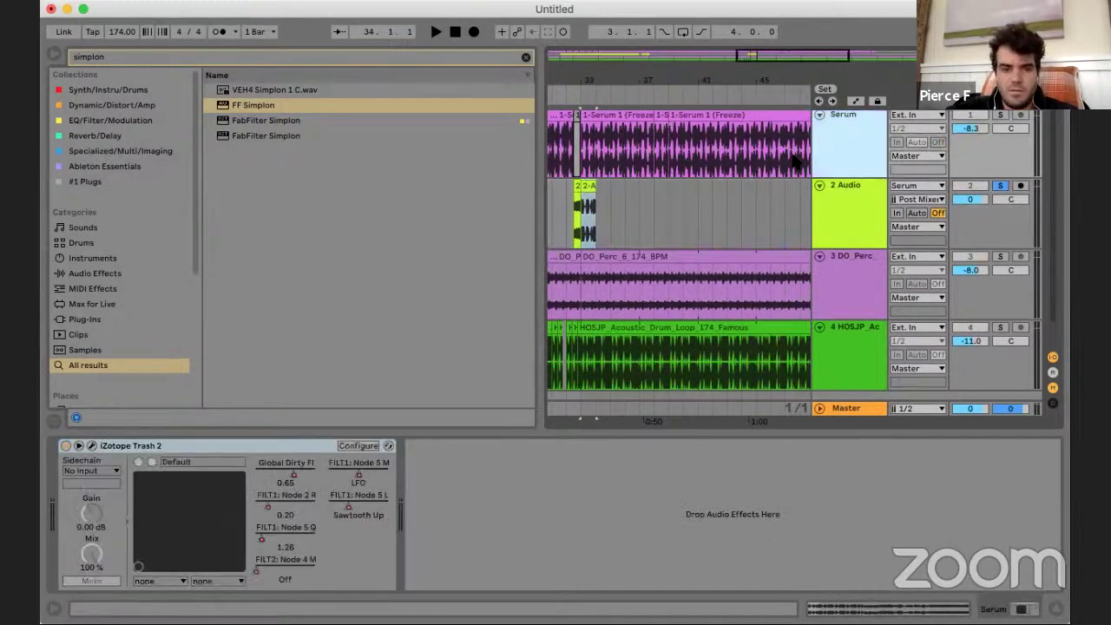
click(846, 221)
key(super+t)
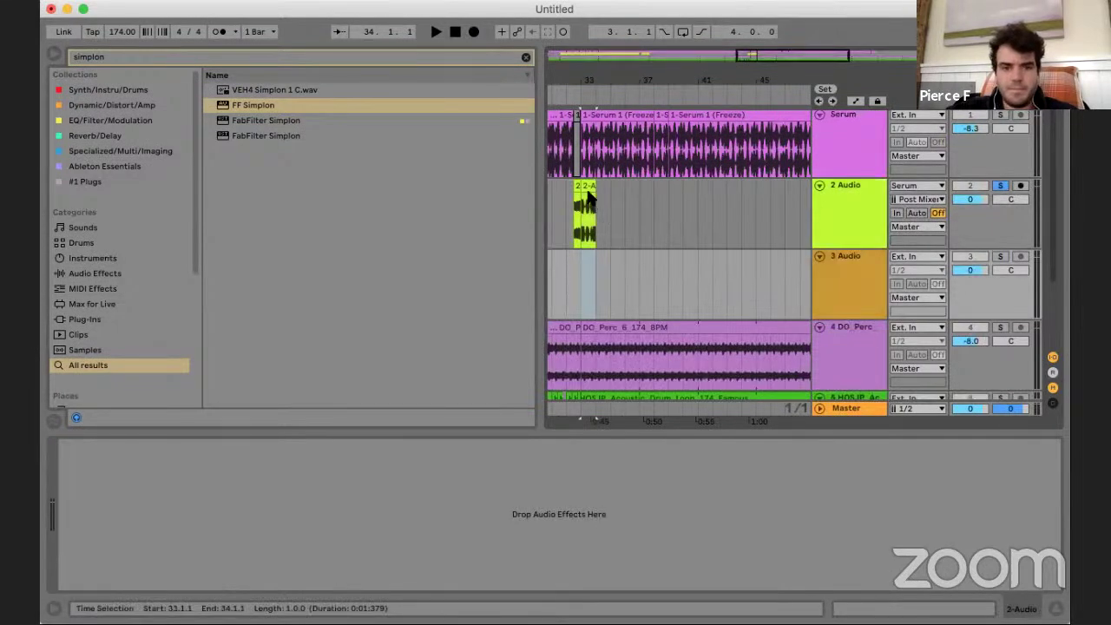
click(595, 236)
drag(588, 245, 588, 287)
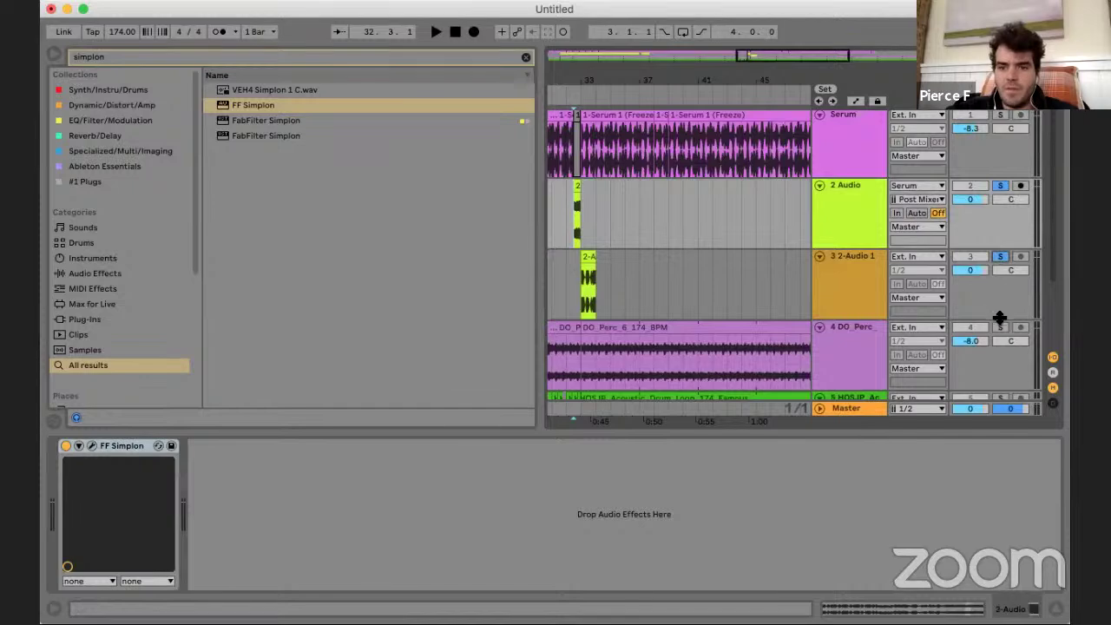
- Deactivate the Serum clip starting at 33.1.1 and clear the track solos
scroll(999, 317, down, 3)
scroll(995, 335, up, 3)
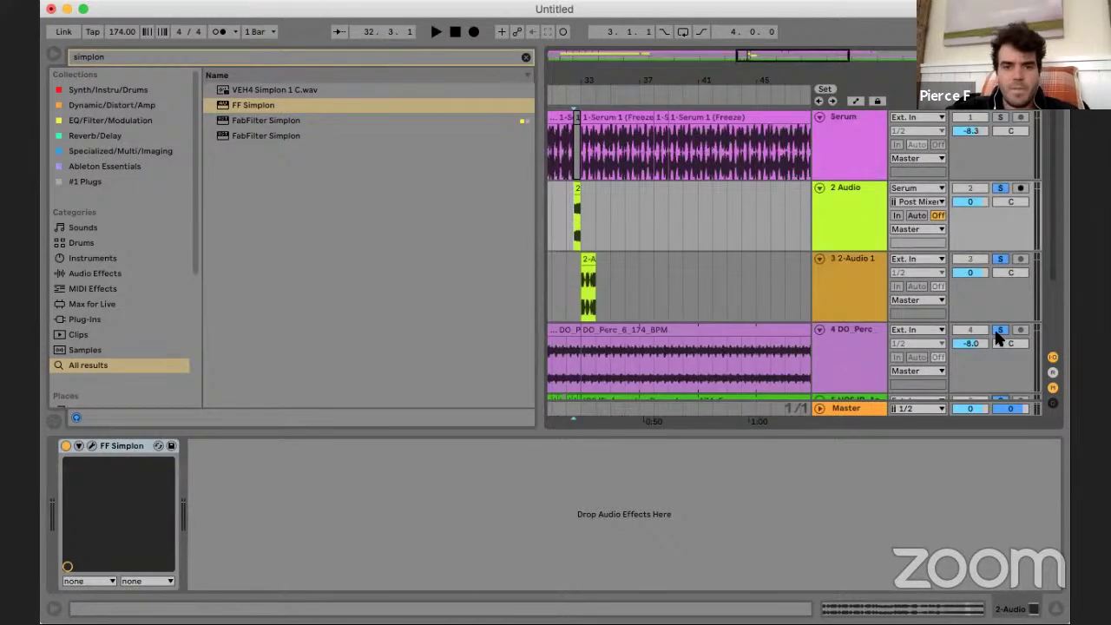
click(640, 118)
key(0)
scroll(702, 116, left, 5)
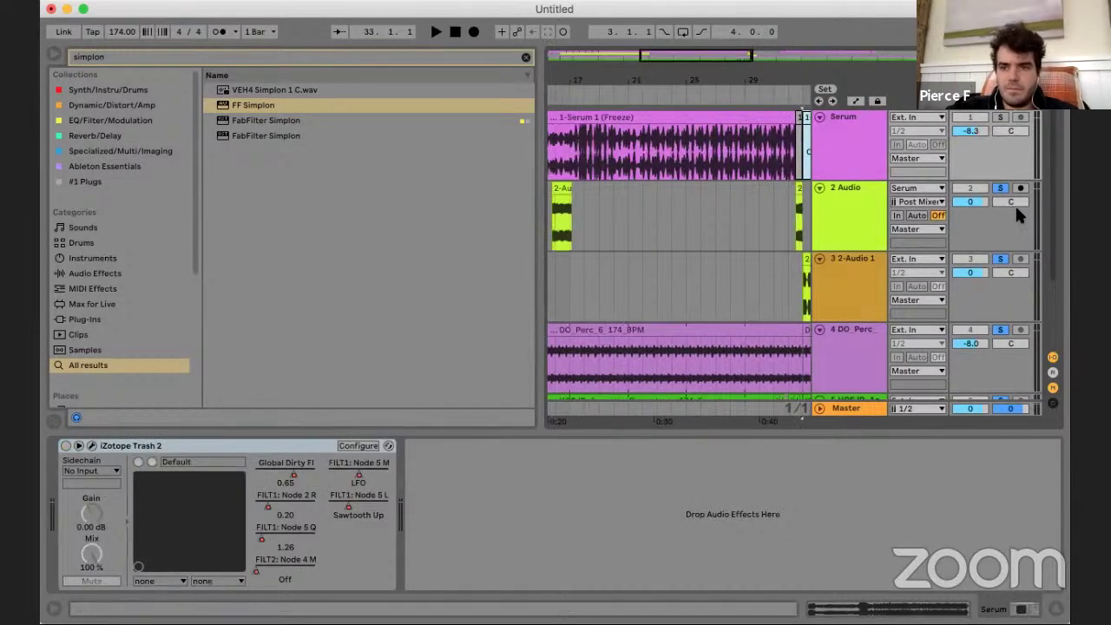
click(998, 187)
- Play the arrangement from 31.1.1 through the fill and the bass slice at 33.1.1
click(778, 158)
key(space)
scroll(620, 171, down, 3)
scroll(620, 171, right, 4)
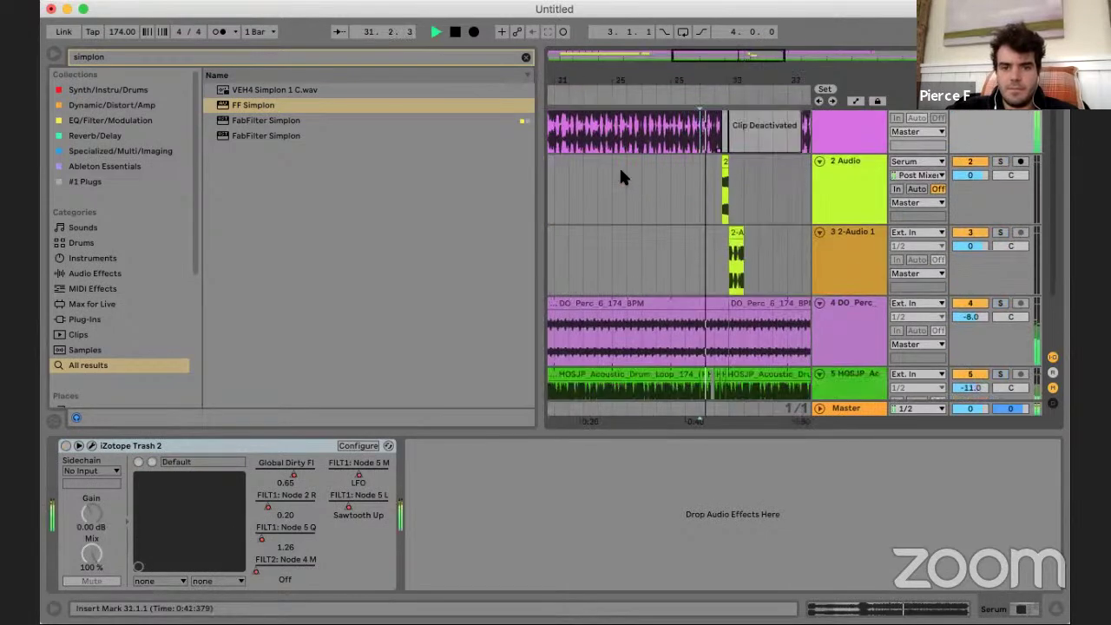
scroll(620, 171, up, 2)
scroll(620, 171, right, 3)
scroll(732, 167, left, 3)
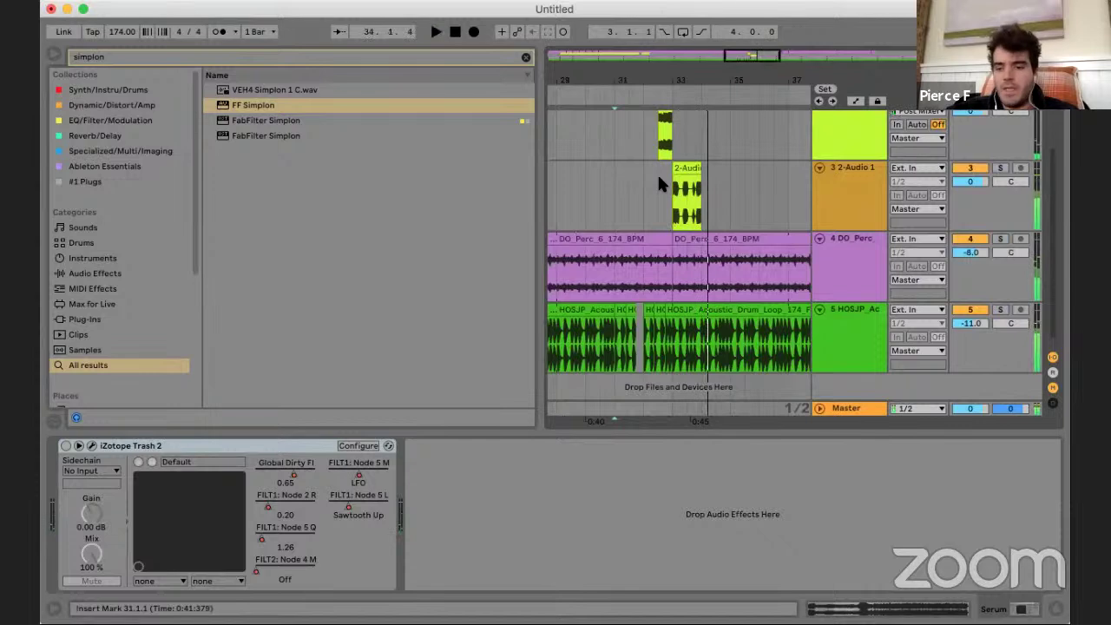
- Duplicate the one-bar bass slice at 33.1.1 four times, filling the new track up to 38.1.1
click(687, 166)
key(super+d)
key(super+d)
key(super+d)
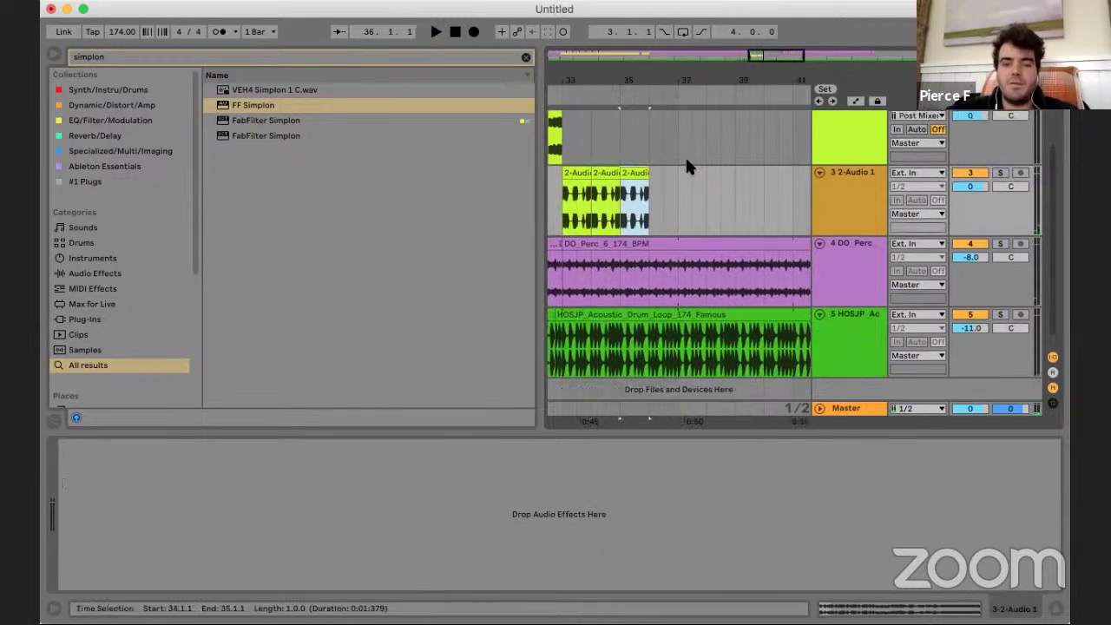
key(super+d)
- Play the repeated bass slices from 33.1.1 and lower their track volume to -1.7 dB
click(565, 221)
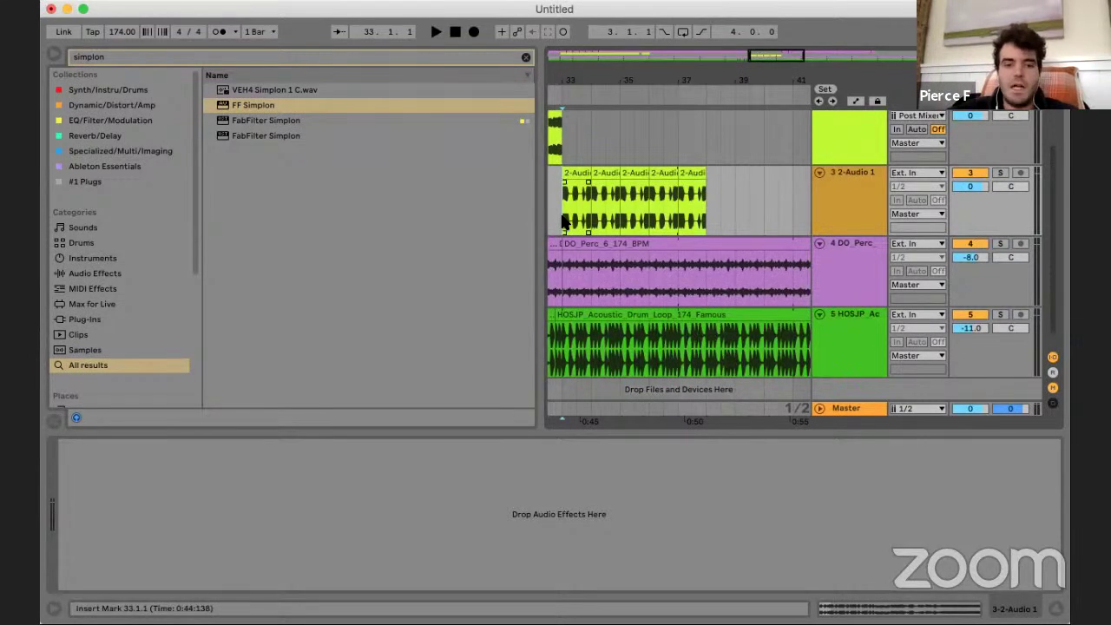
key(space)
drag(971, 185, 972, 194)
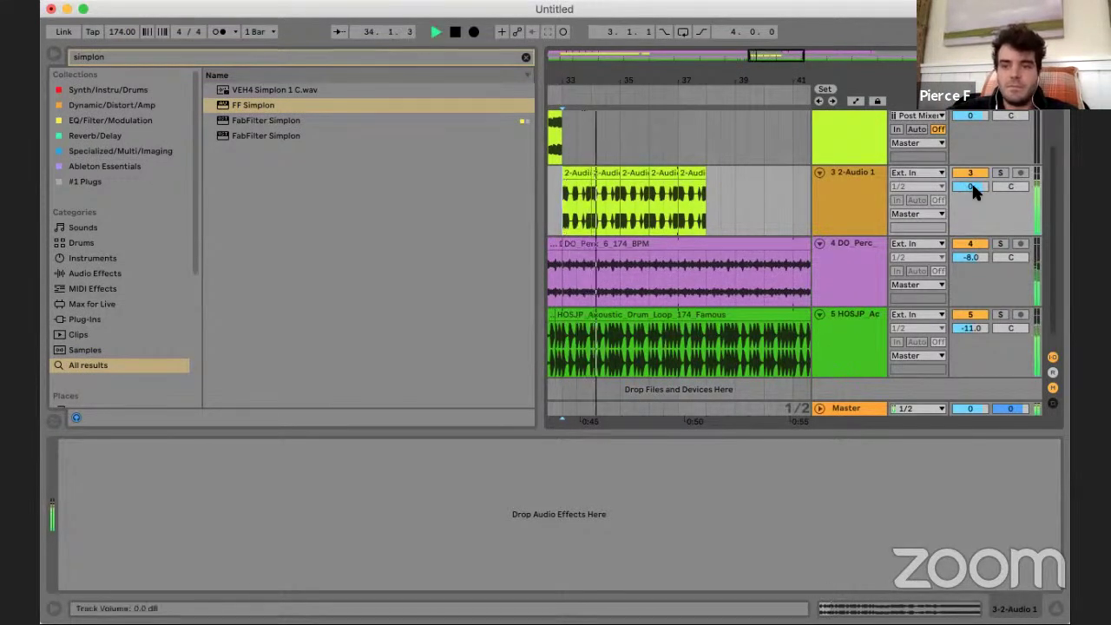
scroll(777, 217, down, 3)
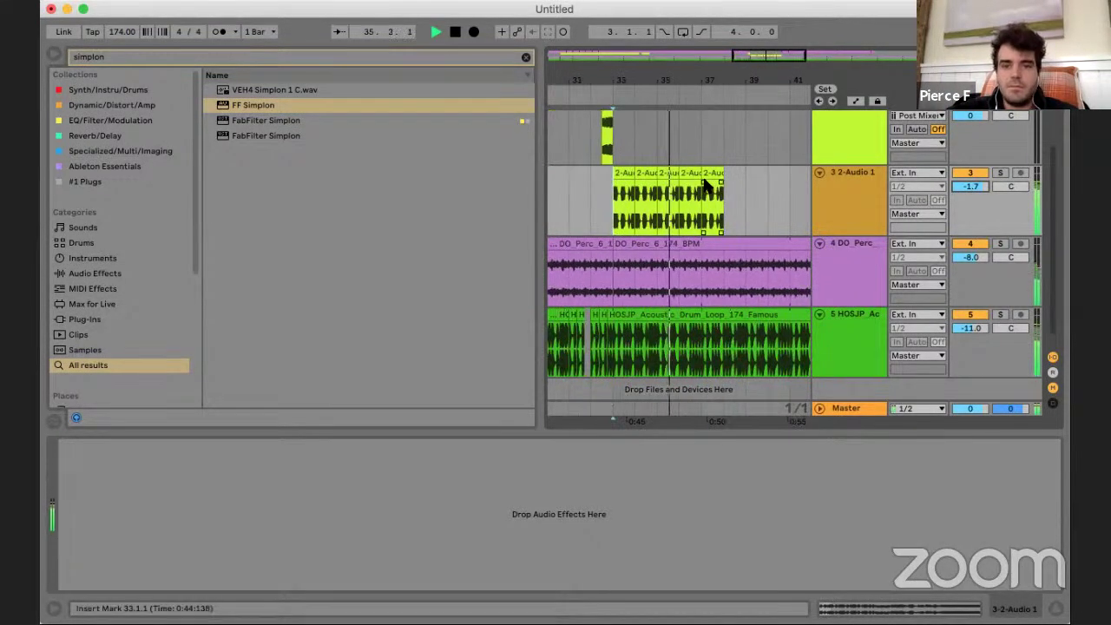
scroll(701, 177, up, 3)
scroll(705, 161, up, 3)
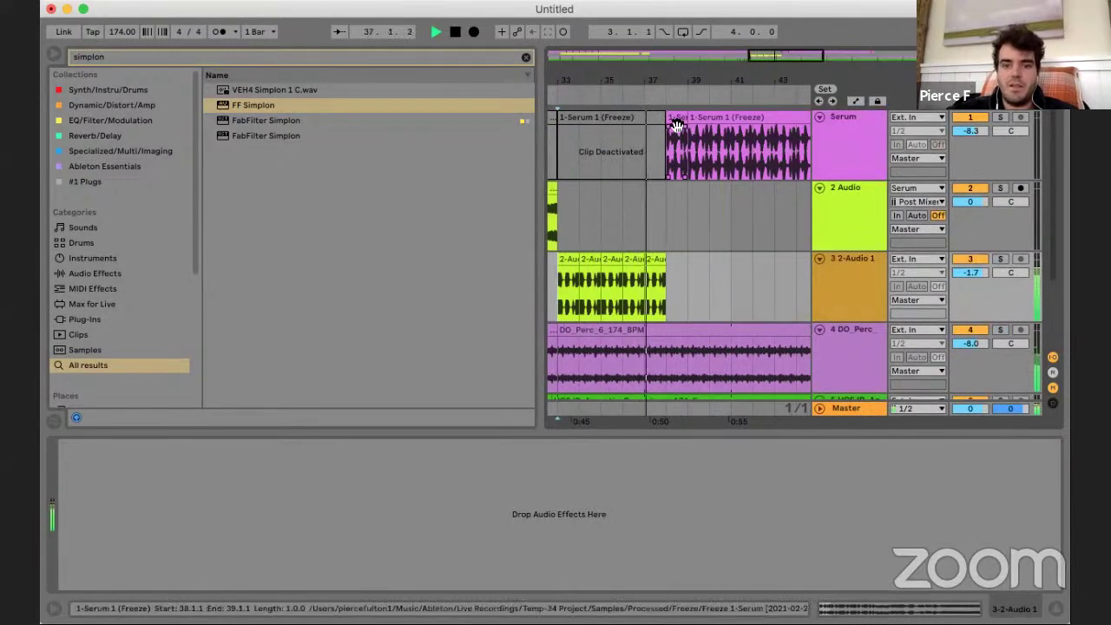
- Deactivate the bass slice at 37.1.1 and limit the deactivated Serum section to 33.1.1–37.1.1, reactivating the rest
click(648, 119)
key(space)
key(0)
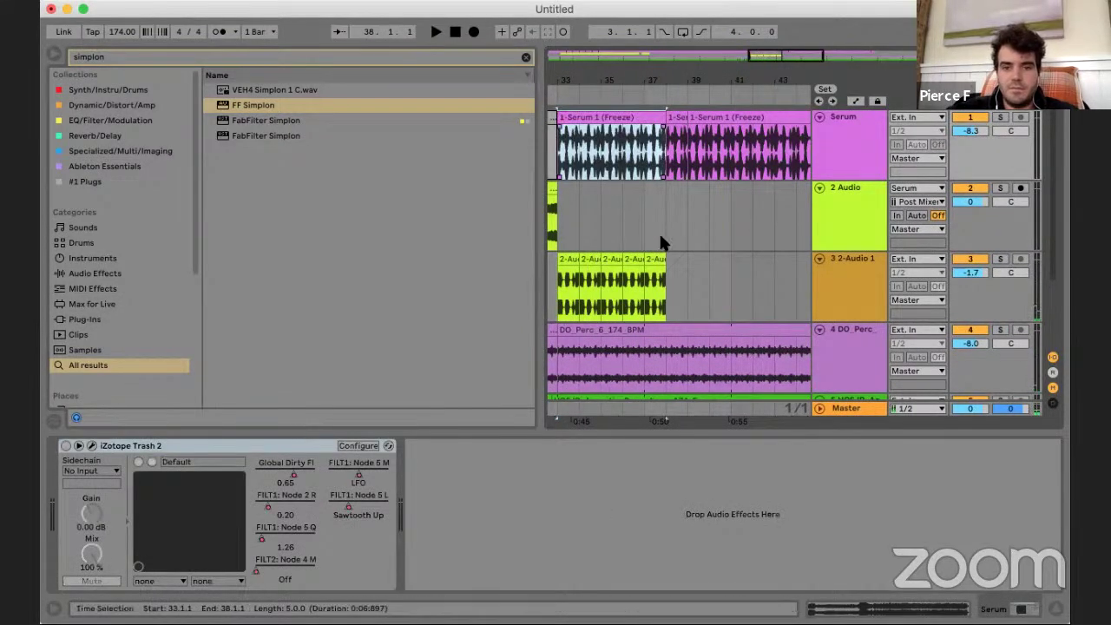
click(651, 259)
key(0)
drag(646, 158, 563, 158)
key(0)
- Play from 36.1.1 to check the switch from the bass slices back to Serum at 37.1.1
click(614, 176)
key(space)
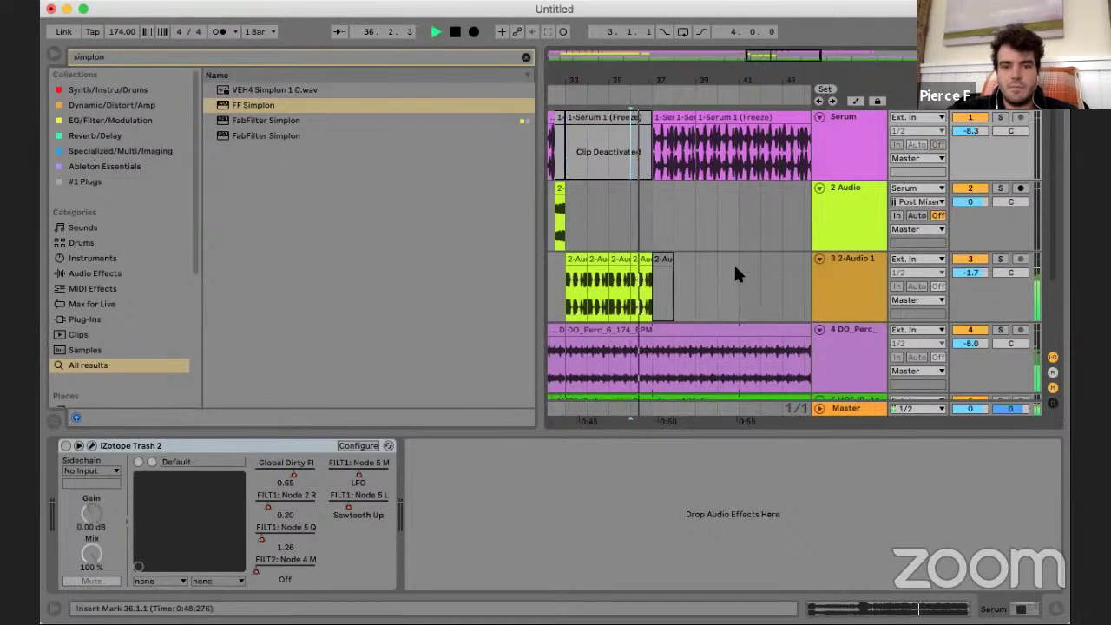
click(756, 227)
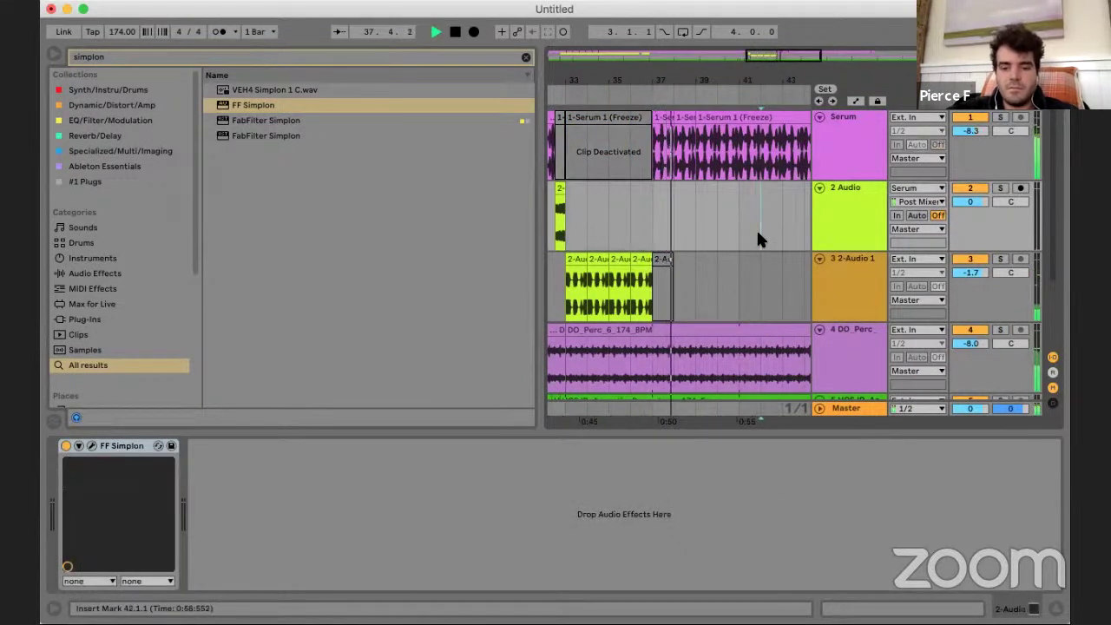
key(space)
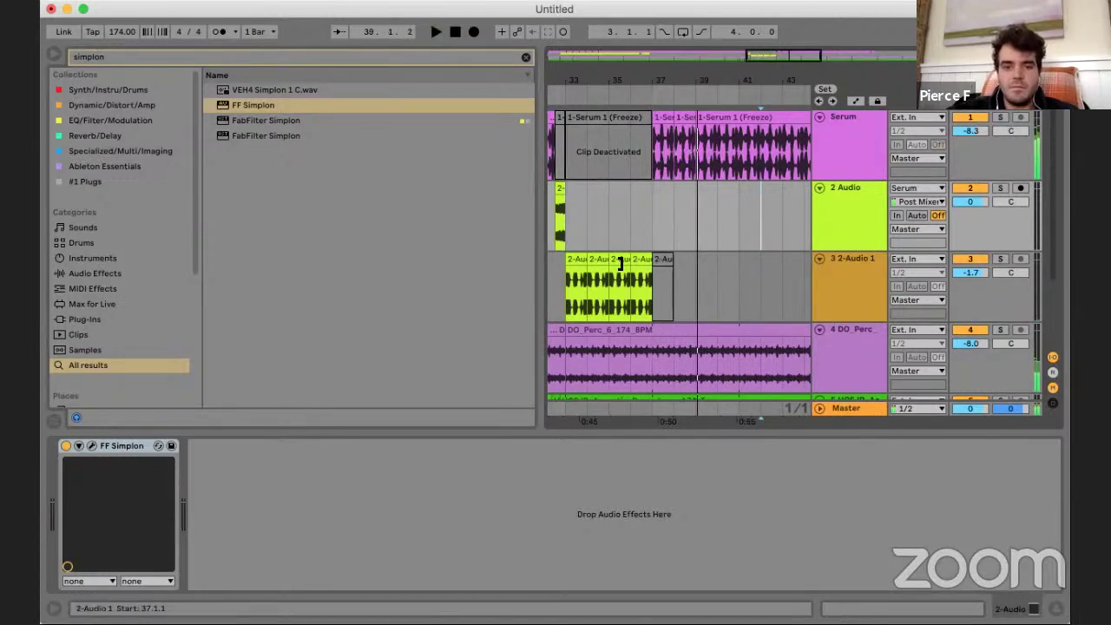
- Play the arrangement from 31.1.1 through the fill and four bass slices into the returning Serum bass
scroll(643, 282, left, 5)
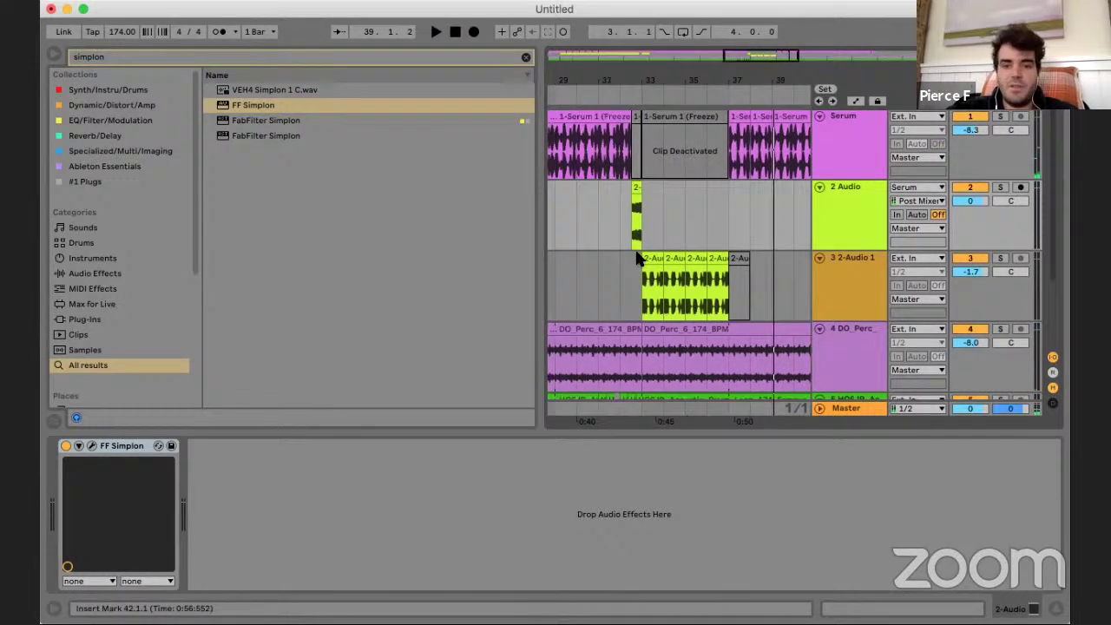
click(618, 200)
key(space)
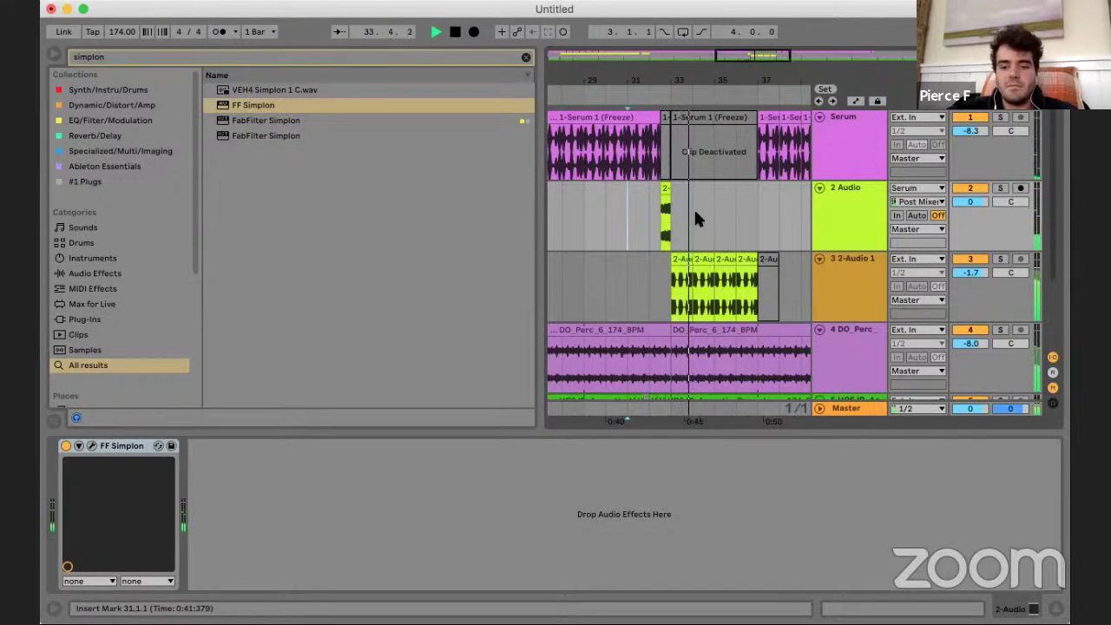
scroll(694, 208, down, 2)
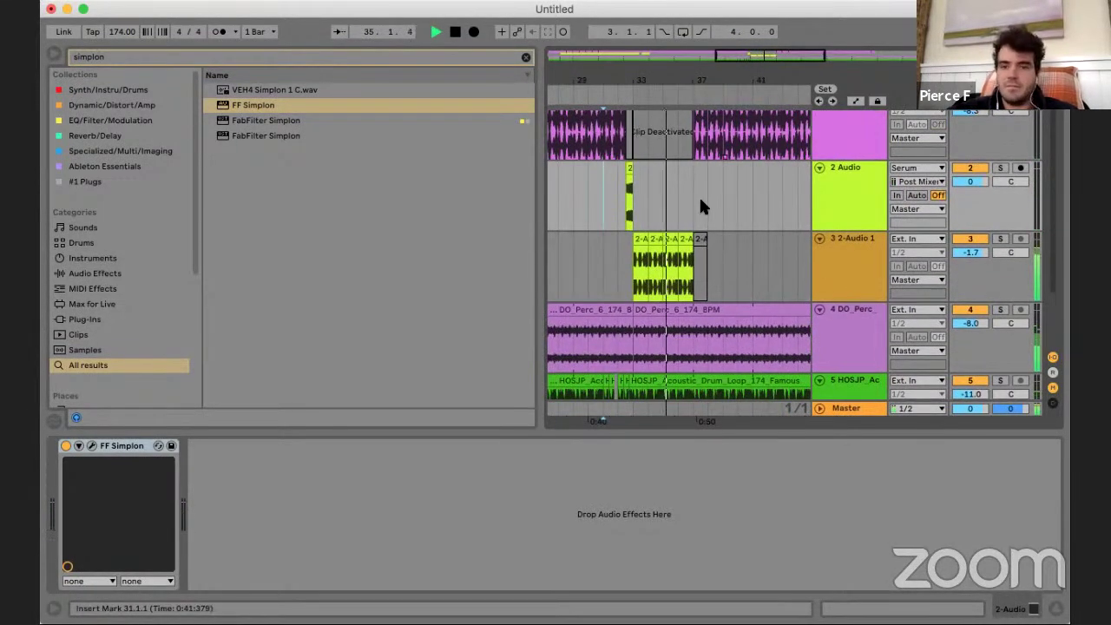
scroll(684, 341, up, 1)
key(minus)
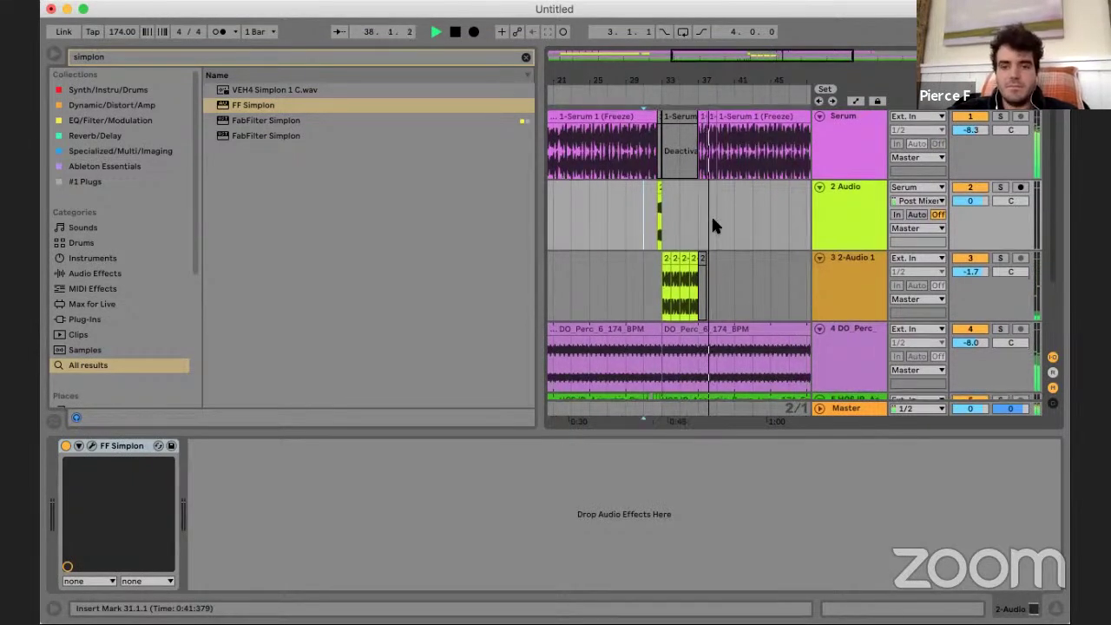
scroll(711, 215, right, 10)
scroll(711, 215, down, 5)
scroll(642, 209, up, 6)
scroll(747, 195, left, 10)
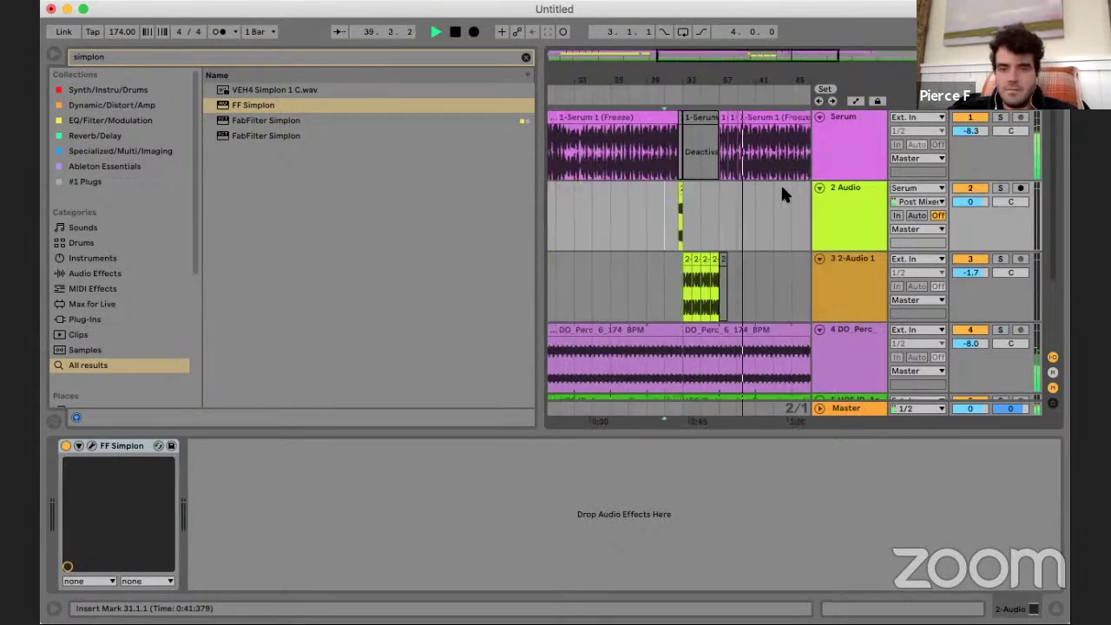
key(space)
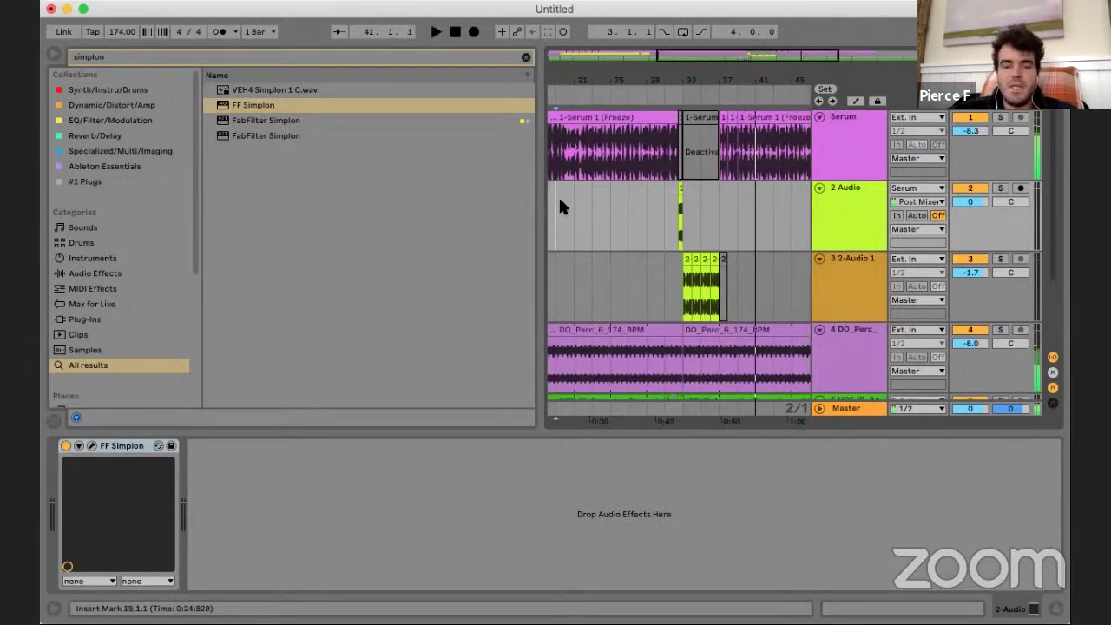
- Open the Serum clip starting at 39.1.1 and play it with the Serum track soloed
click(595, 152)
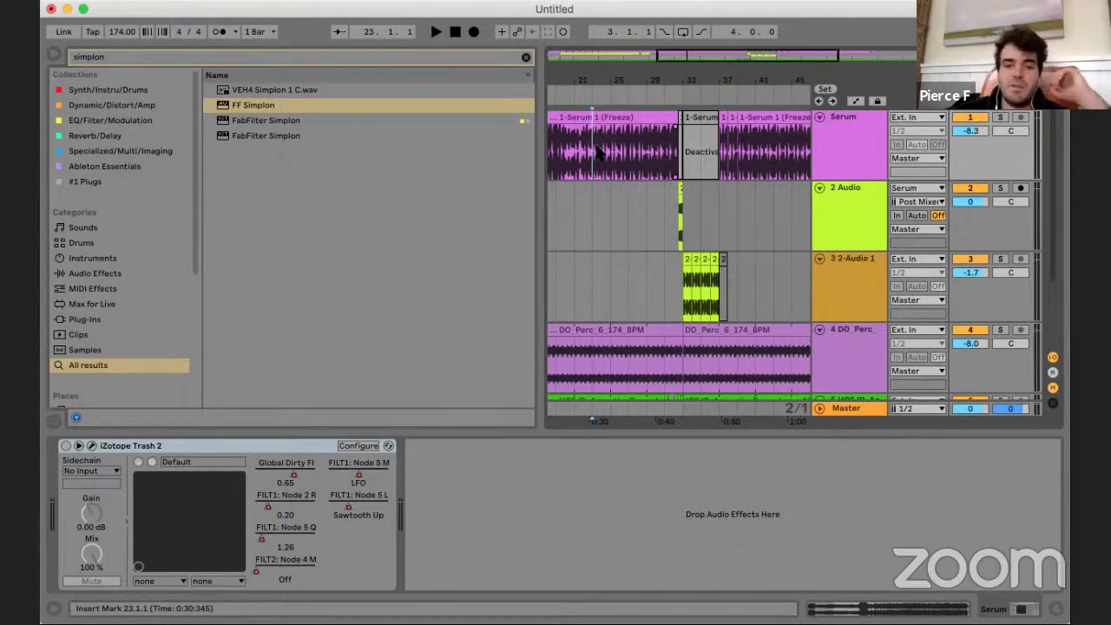
scroll(688, 135, up, 3)
scroll(688, 135, right, 8)
scroll(689, 135, left, 6)
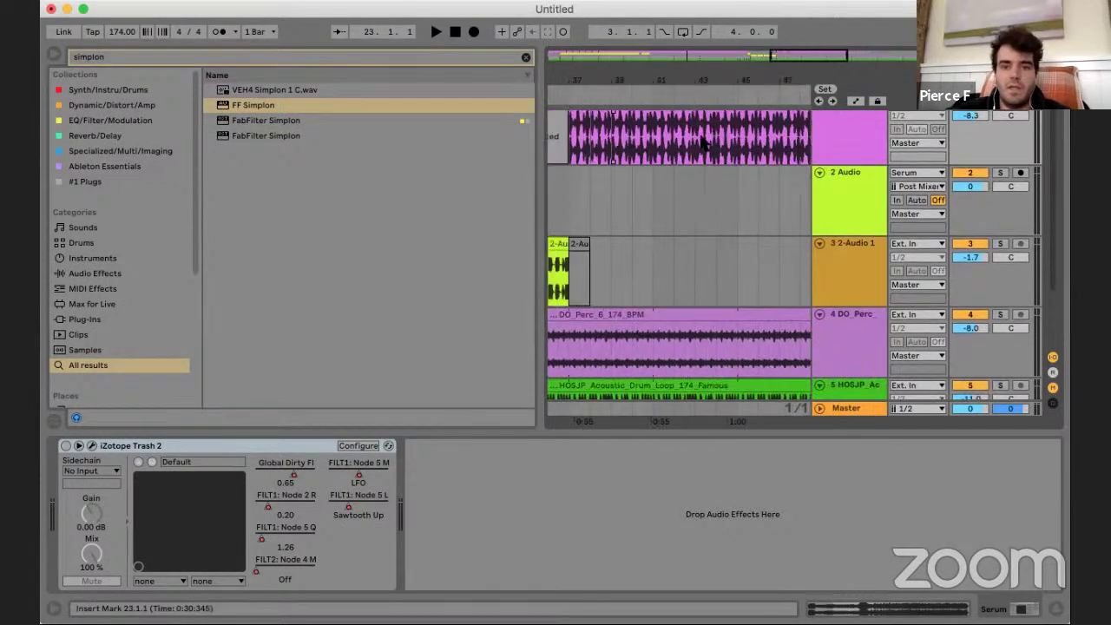
double_click(633, 119)
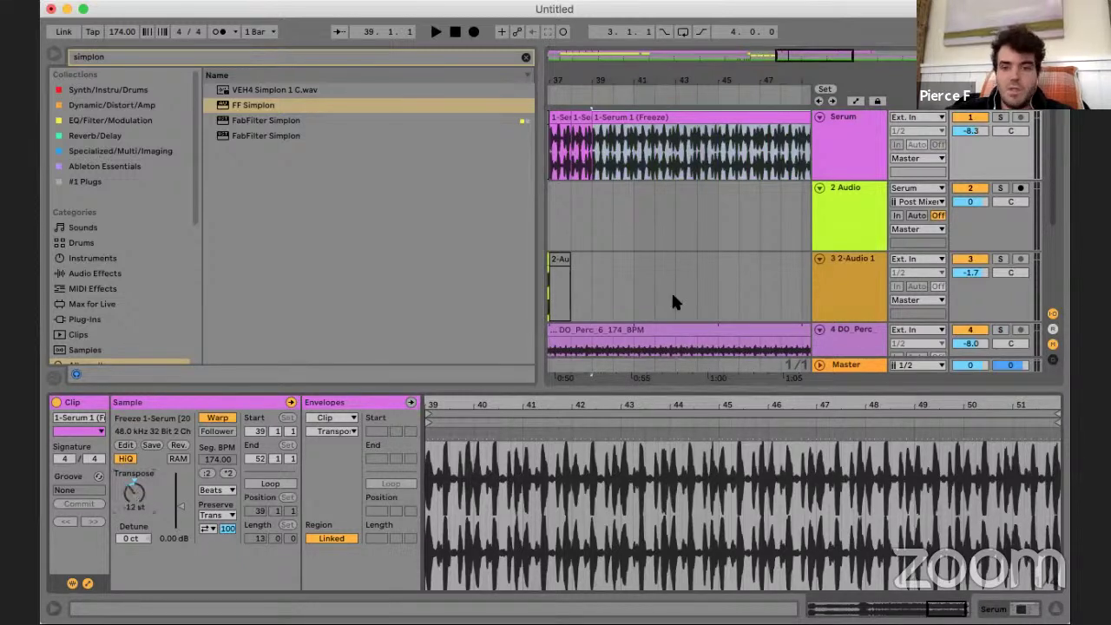
key(space)
click(1001, 117)
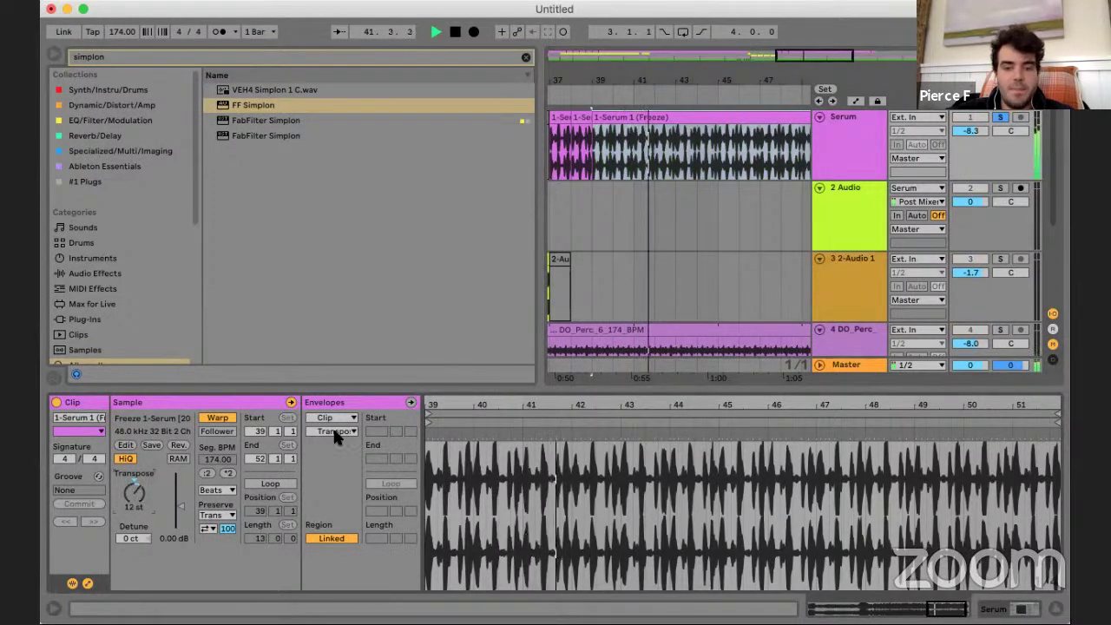
- Try the clip's Beats warp with transient looping off and a transient envelope of 49, transposed -12 st, without solo
click(207, 529)
click(206, 541)
drag(229, 527, 229, 569)
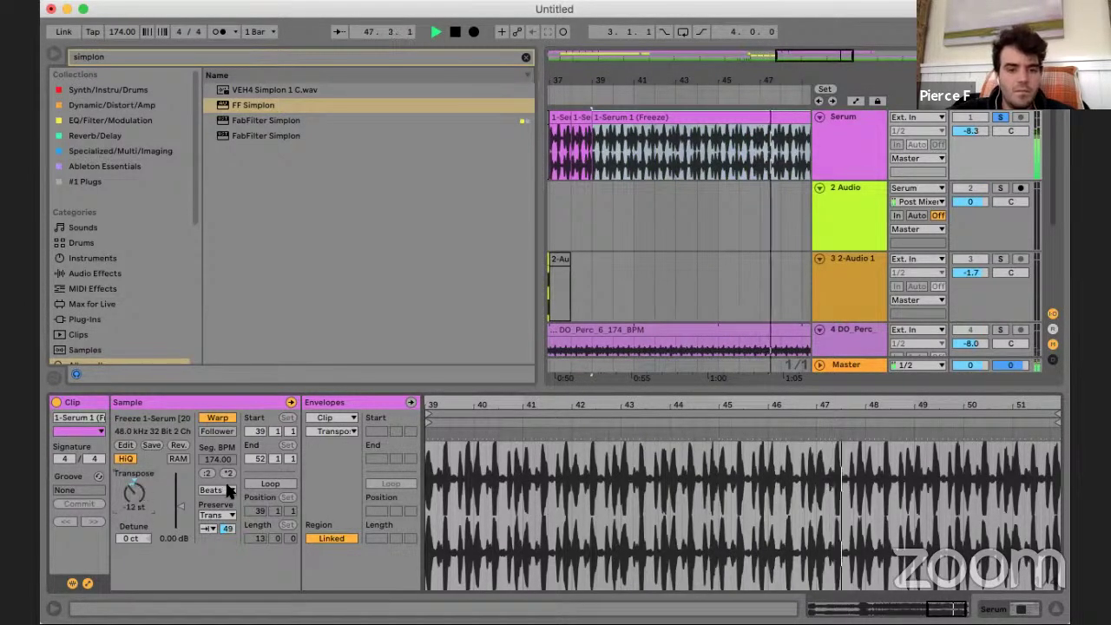
scroll(582, 174, down, 2)
scroll(590, 160, right, 3)
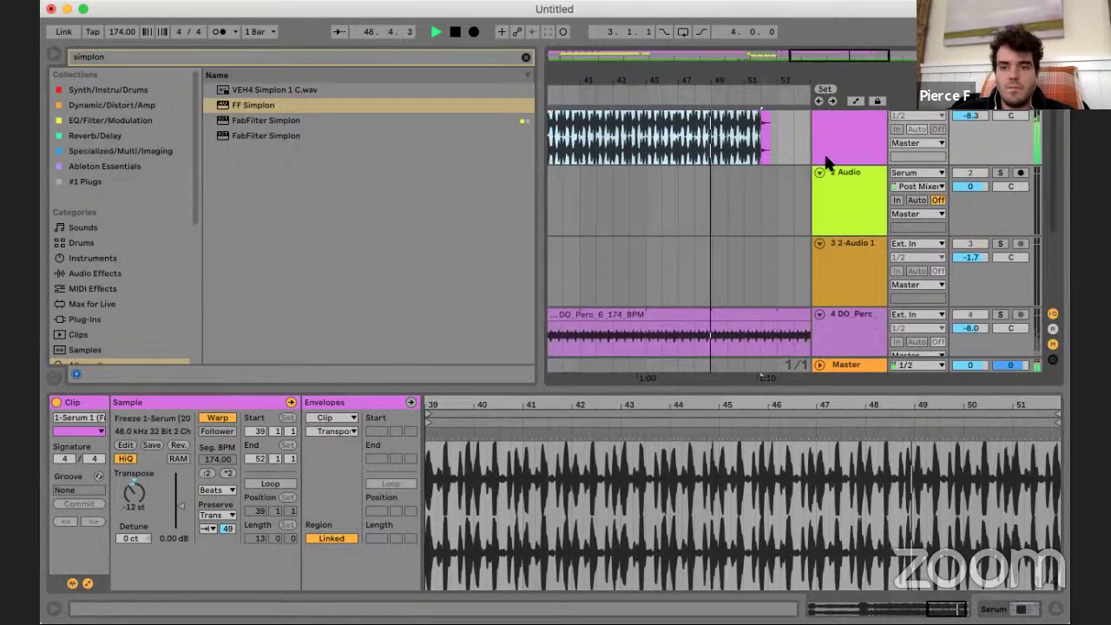
scroll(706, 184, up, 1)
scroll(706, 183, right, 1)
key(space)
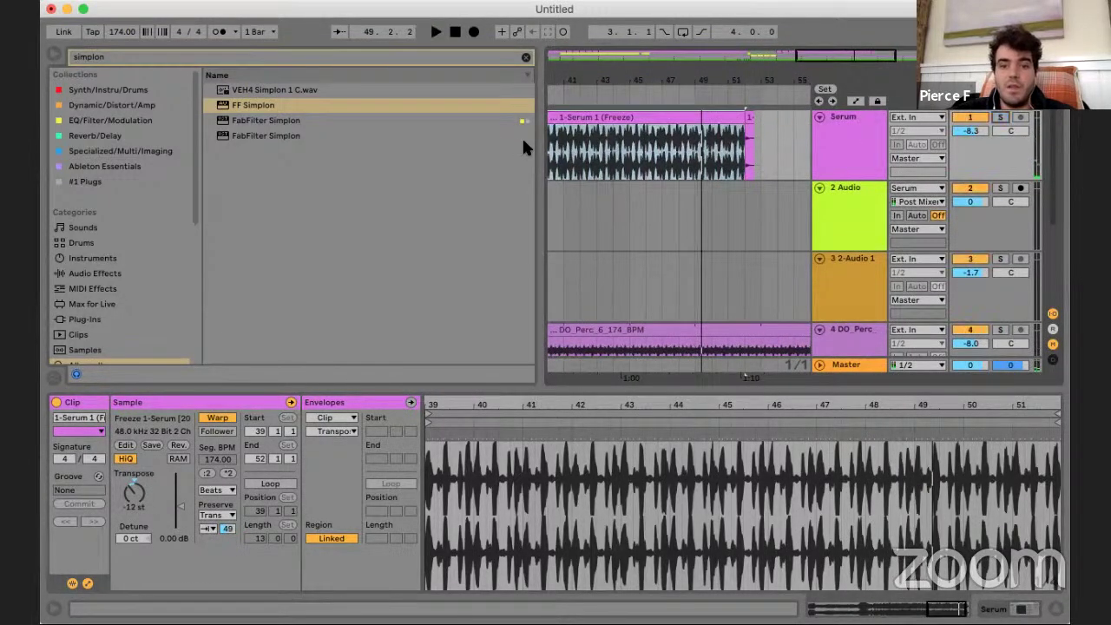
- Play the arrangement from 37.1.1 to hear the Serum bass move into the transposed clip at 39.1.1
scroll(744, 163, left, 5)
click(755, 149)
key(space)
scroll(706, 256, up, 2)
scroll(706, 256, right, 3)
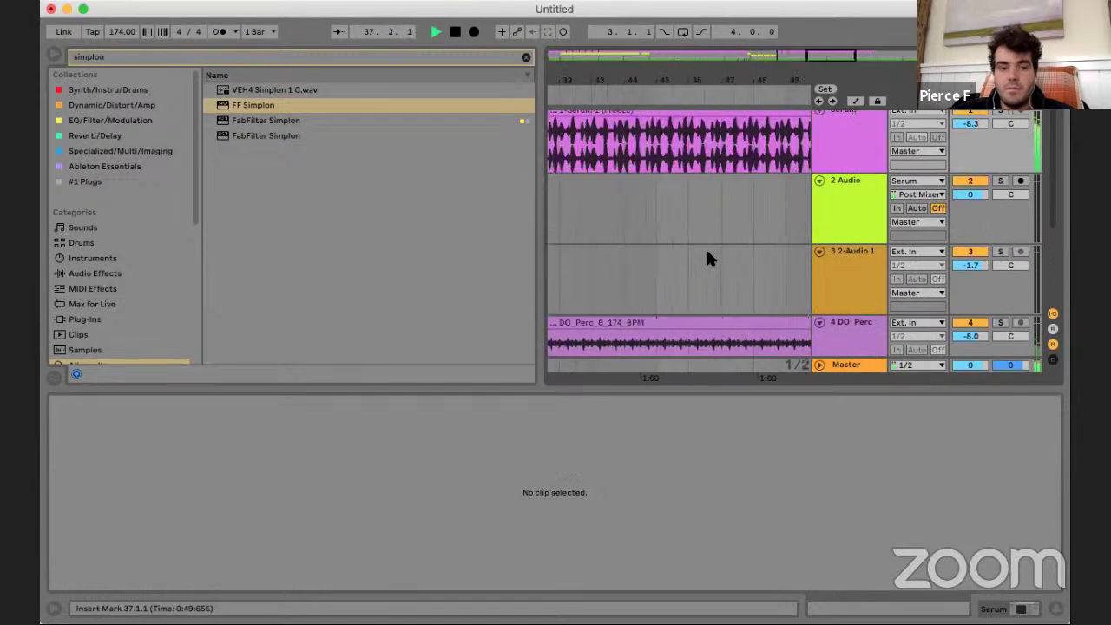
scroll(707, 251, up, 1)
scroll(670, 253, left, 4)
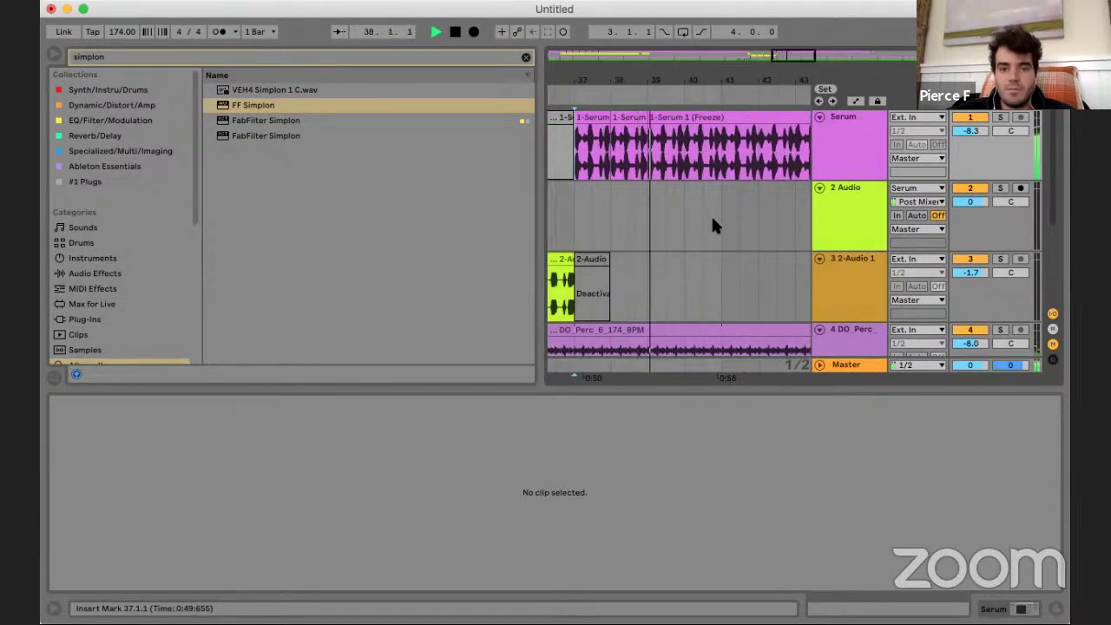
- Set the Serum clip at 39.1.1 to Complex Pro warping, with transpose -9 st and formants 100
click(706, 117)
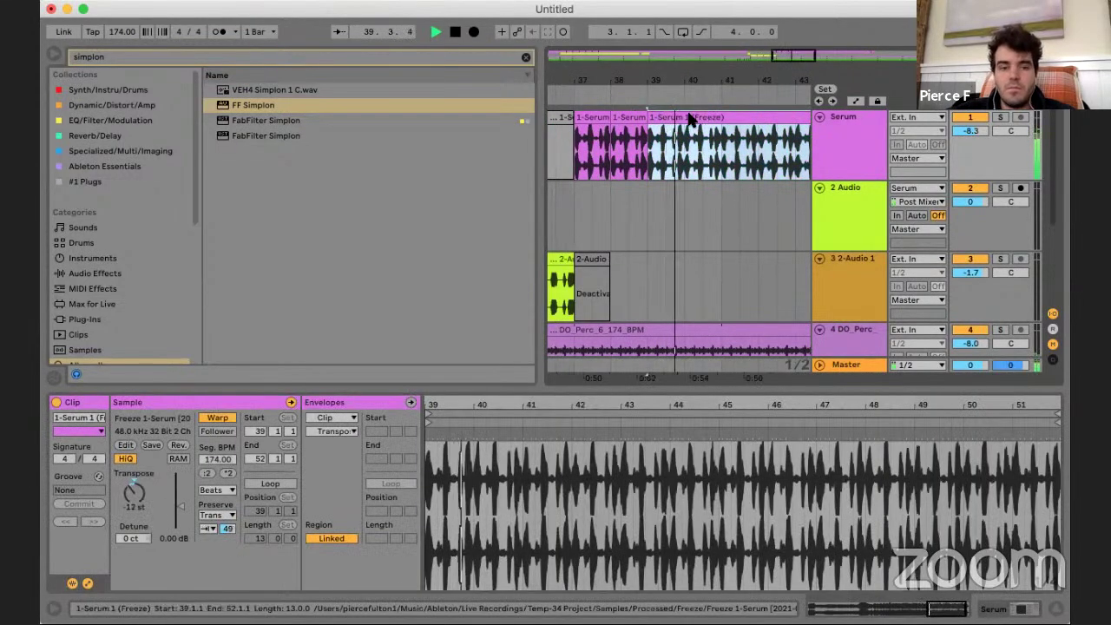
click(214, 515)
click(200, 496)
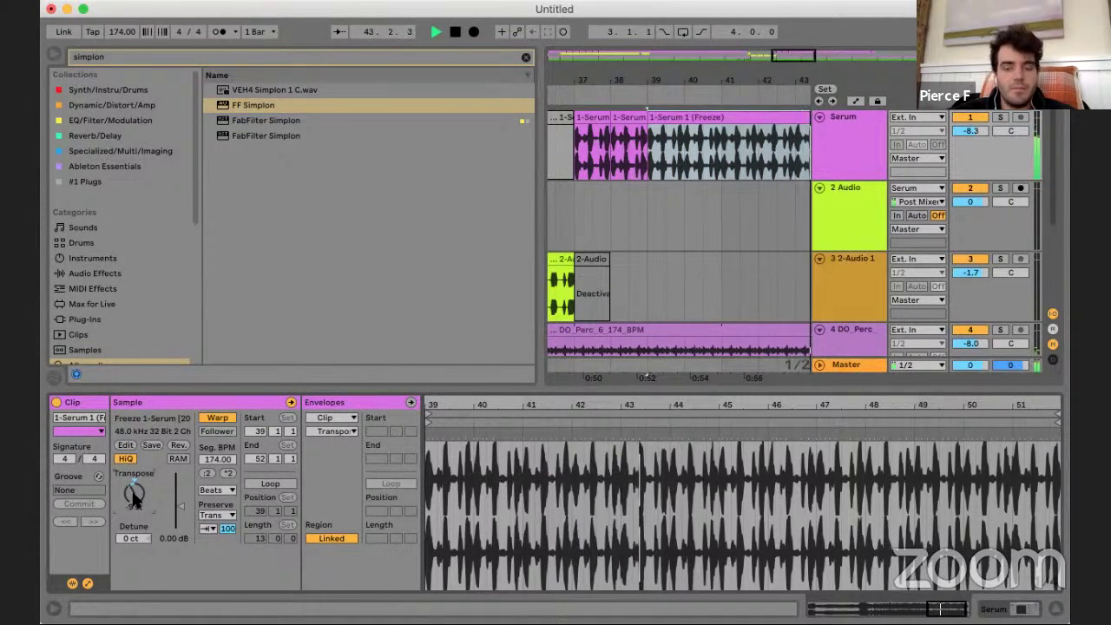
click(214, 490)
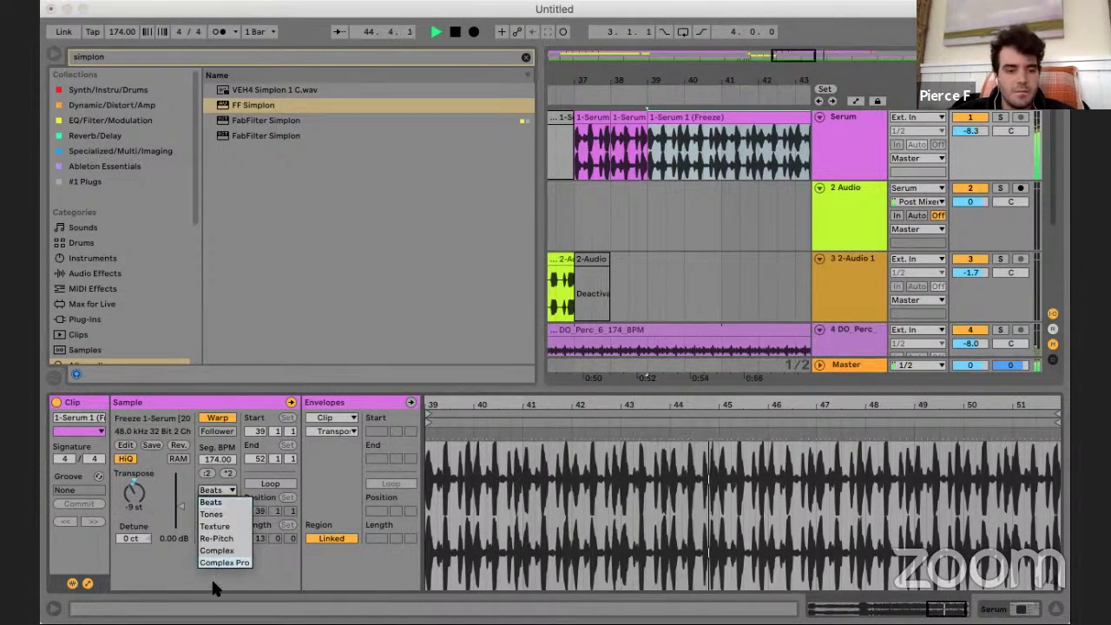
click(218, 563)
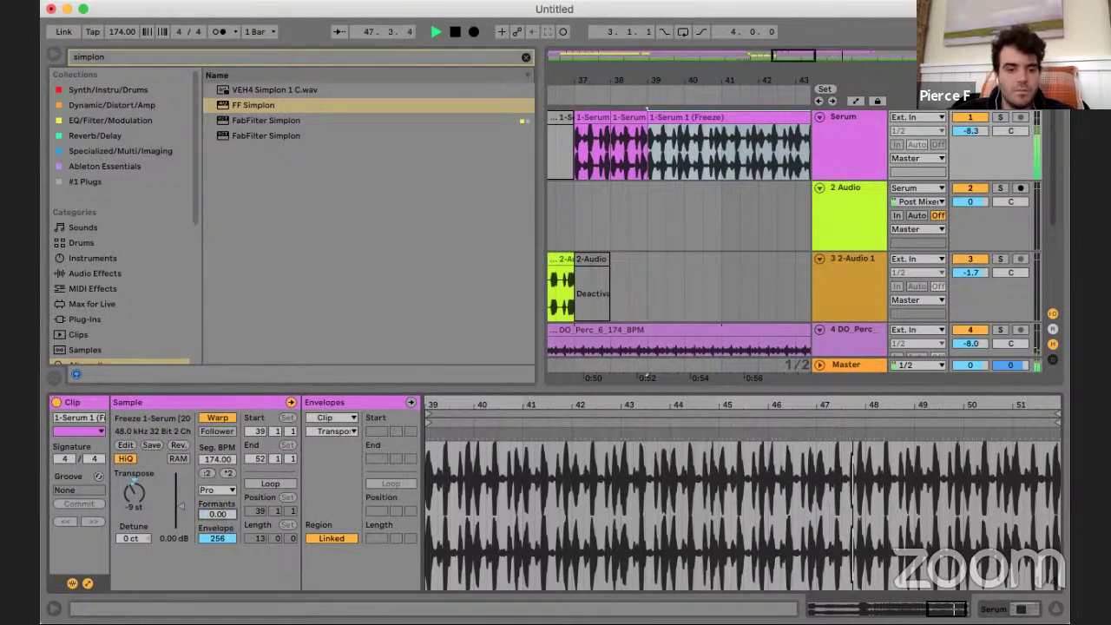
key(space)
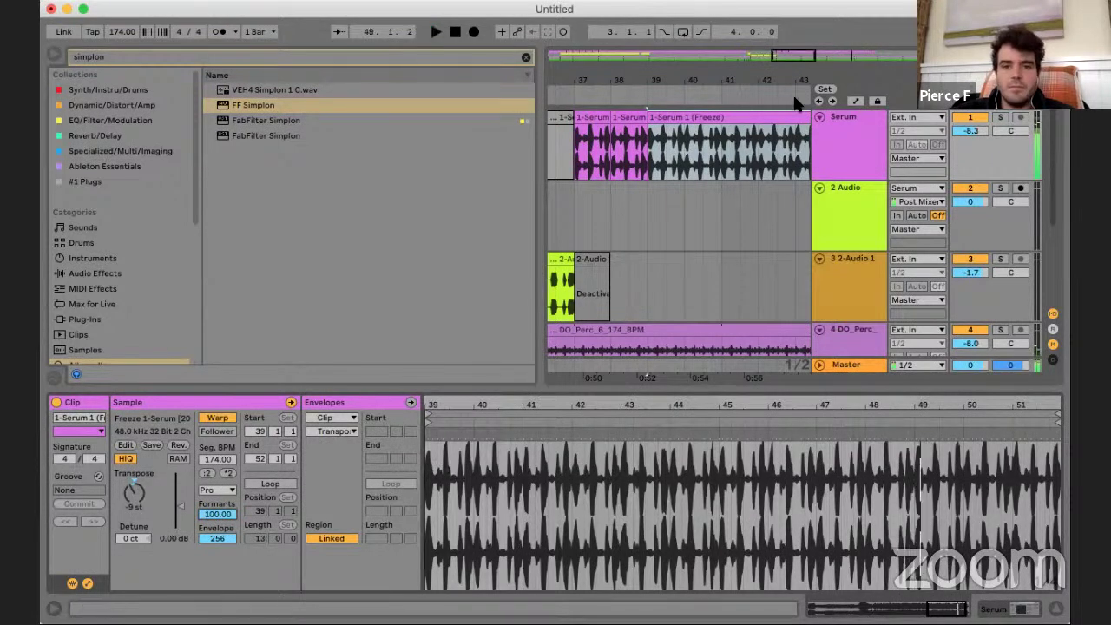
key(minus)
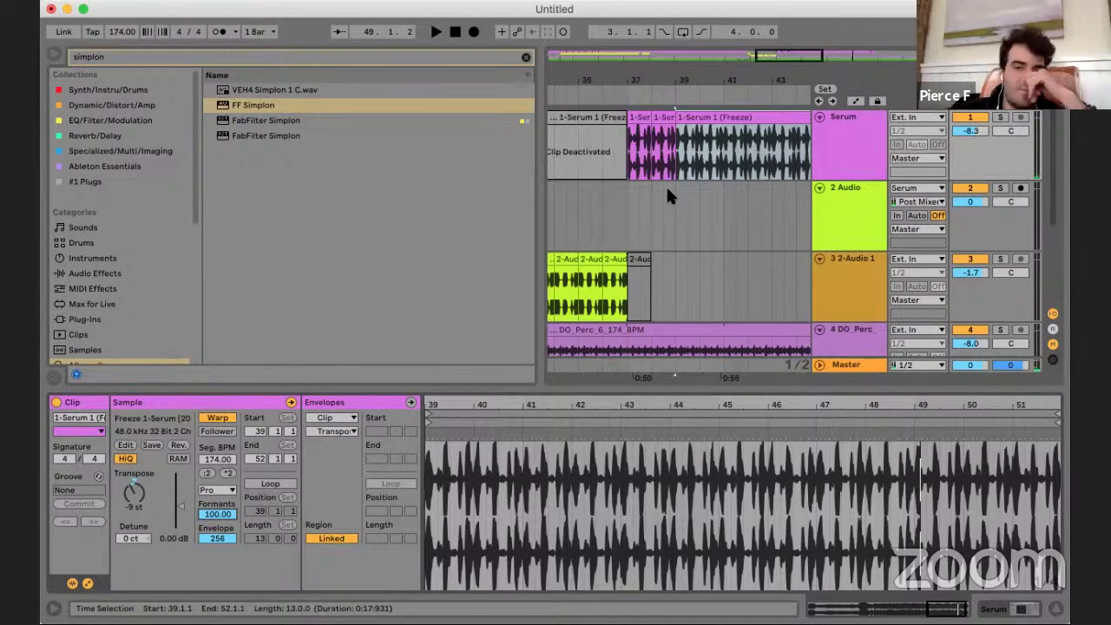
key(minus)
key(minus)
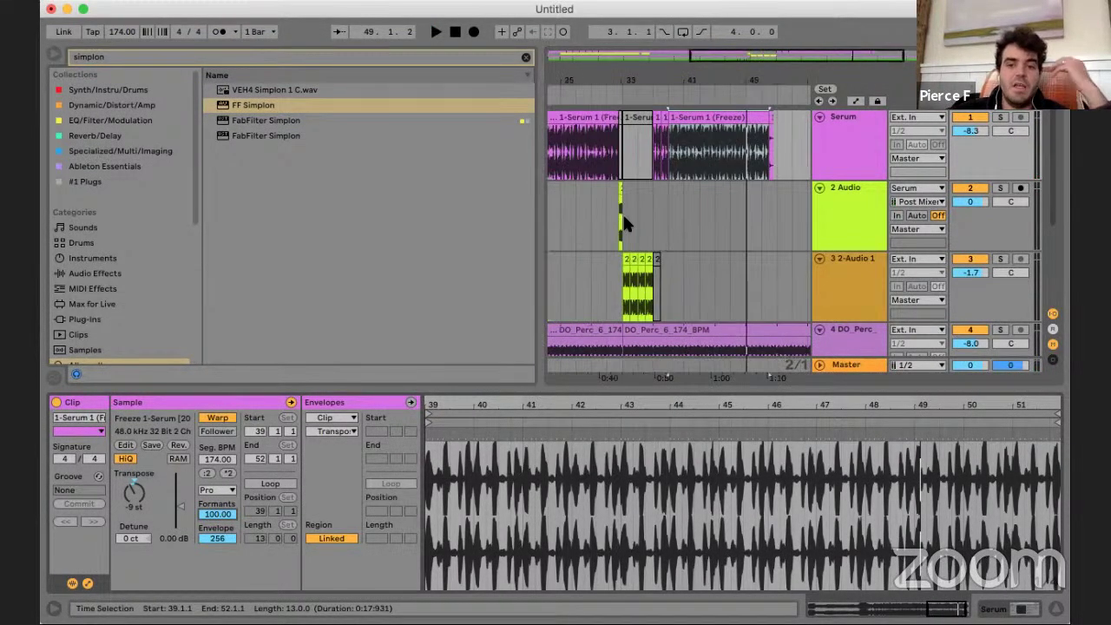
click(582, 194)
scroll(584, 196, left, 5)
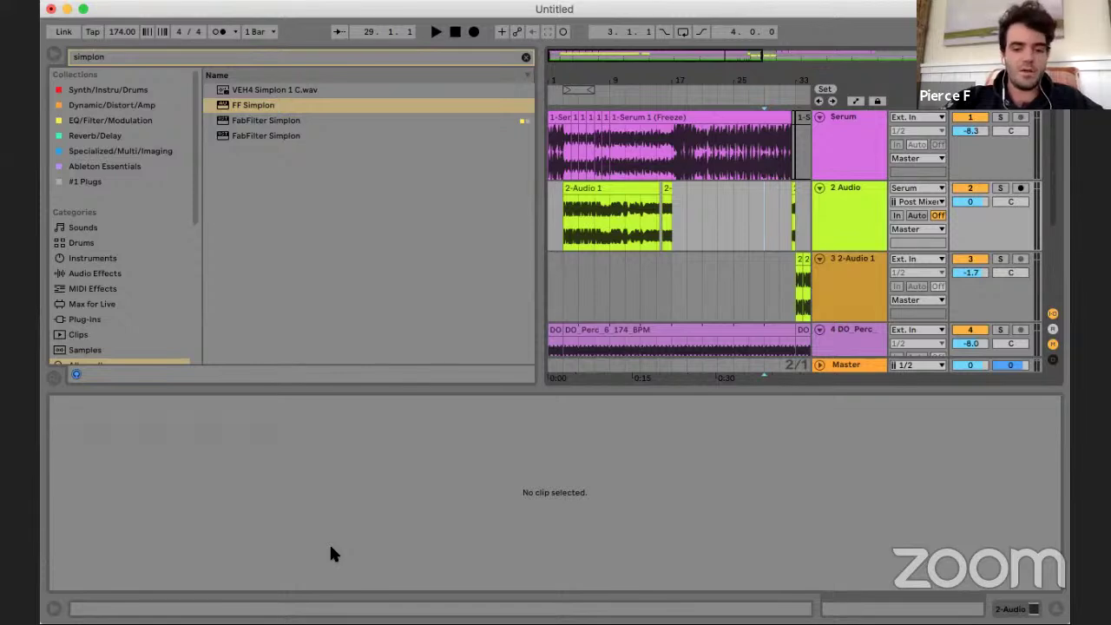
click(686, 234)
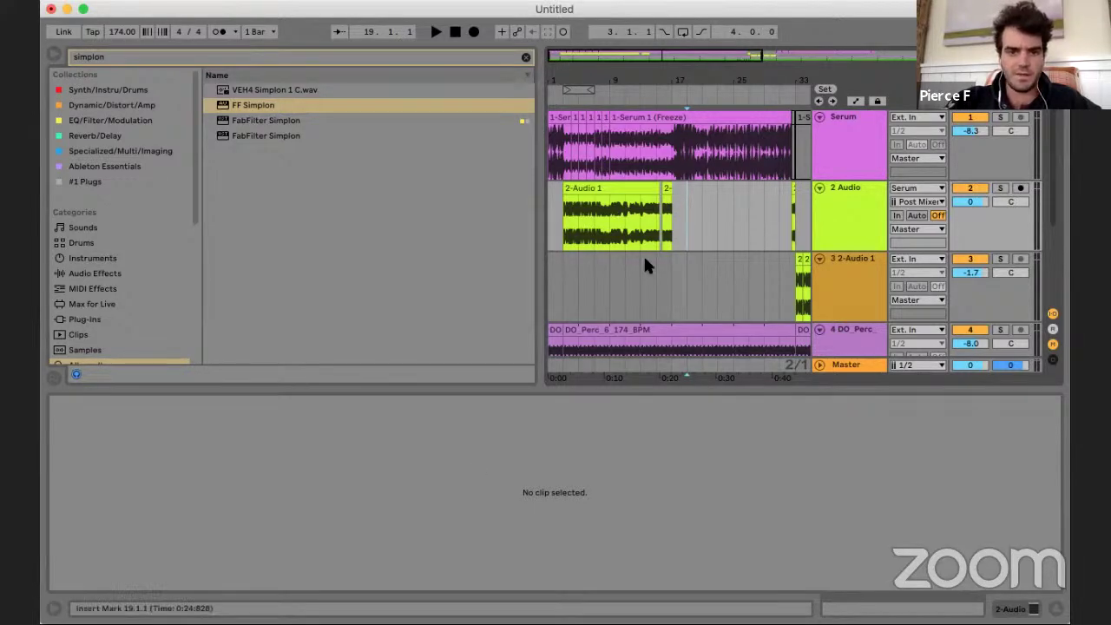
click(594, 309)
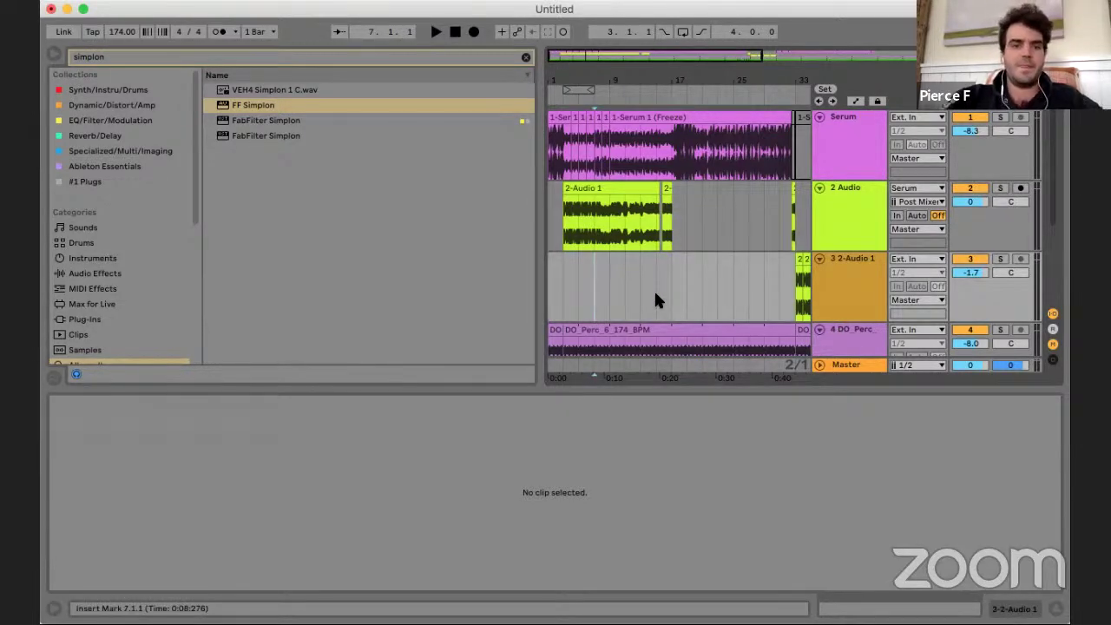
- Save the Live Set as "class dnb" in the Ableton folder
key(super+s)
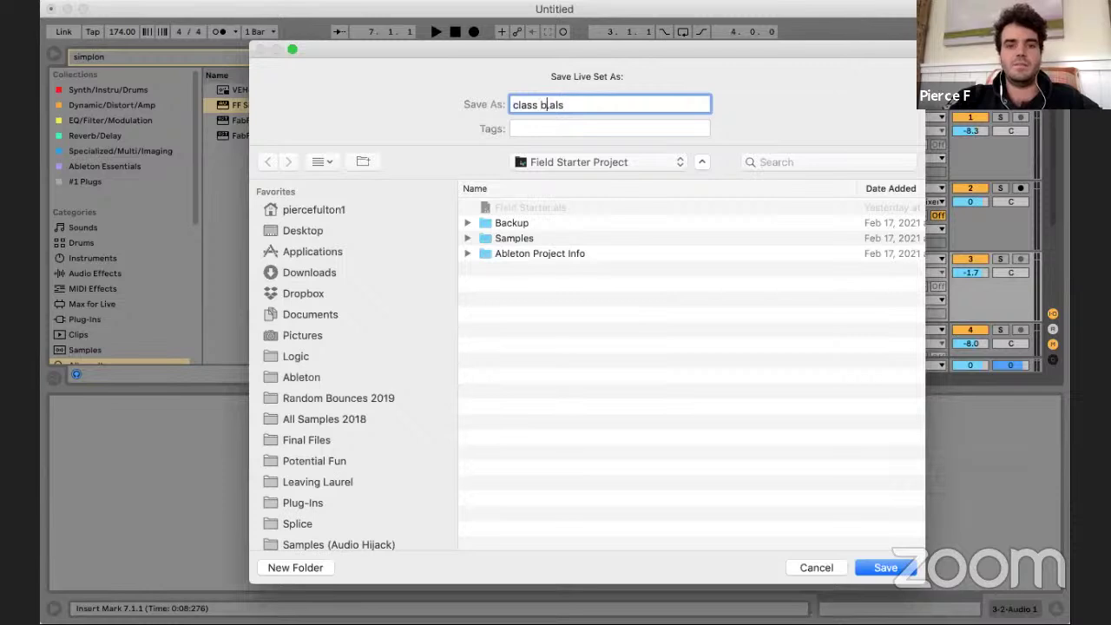
click(322, 376)
key(Return)
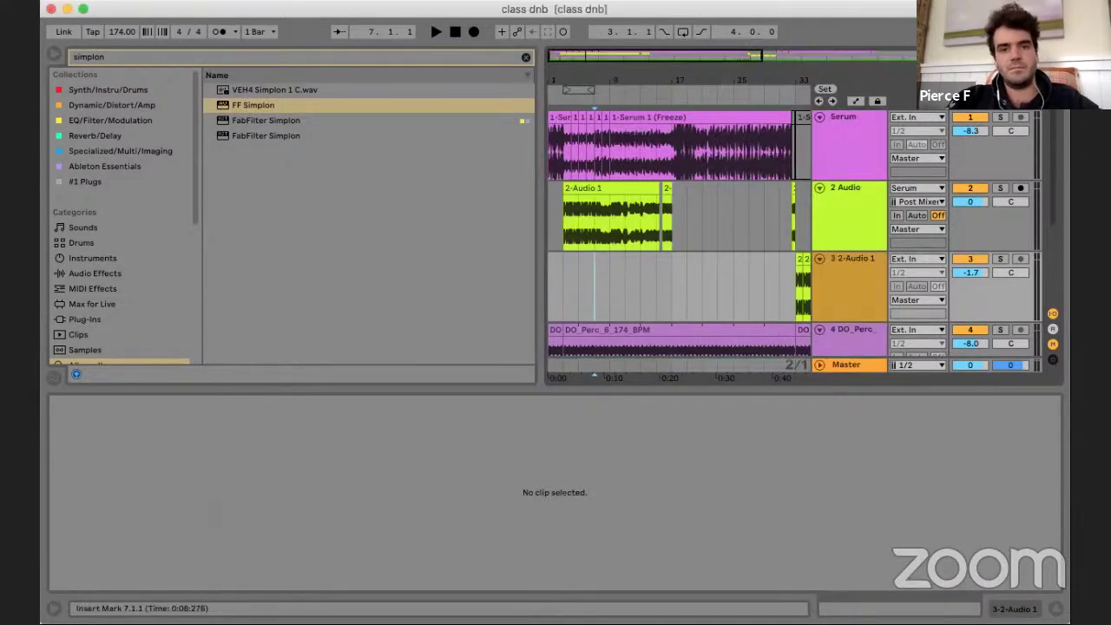
click(672, 295)
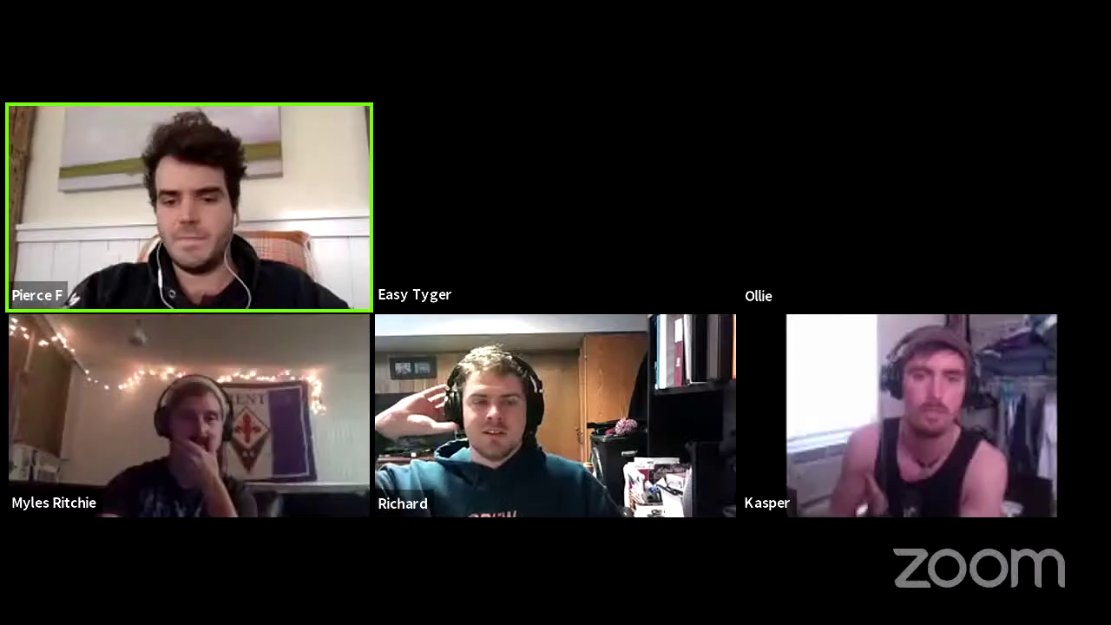
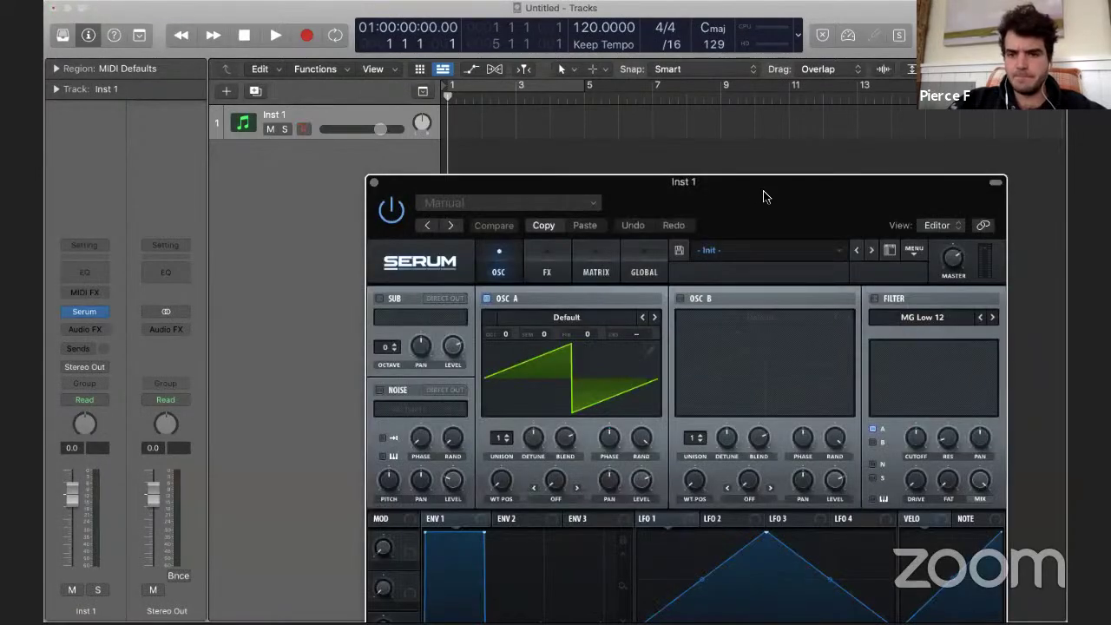
- In Logic Pro, reposition the Inst 1 Serum window so the whole synth, including the LFO 1 graph, can be seen
drag(763, 191, 643, 44)
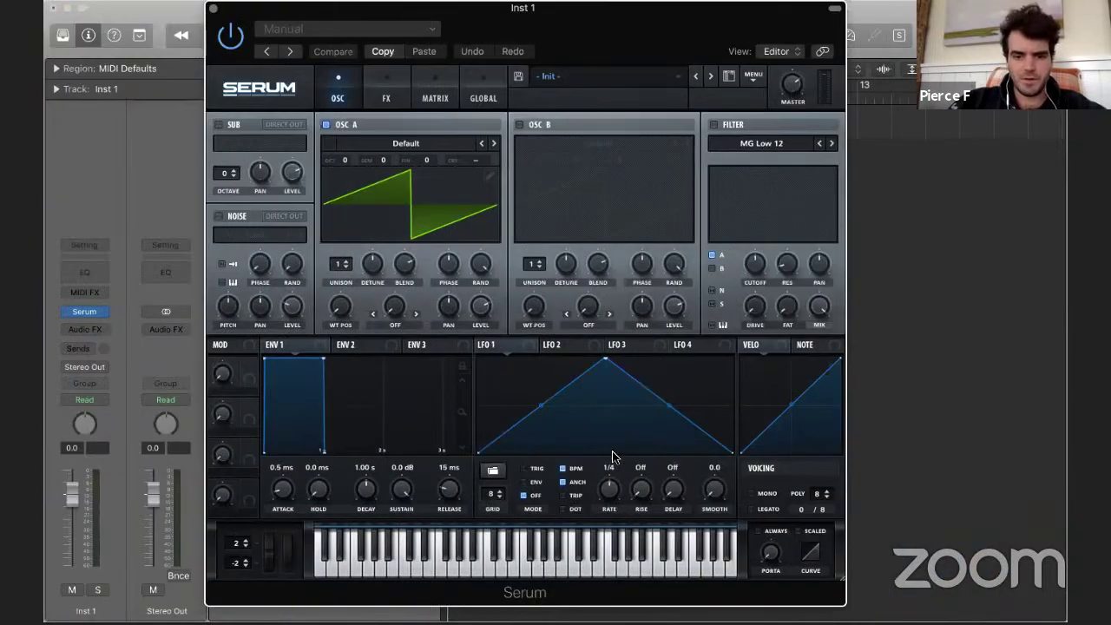
right_click(526, 399)
click(500, 397)
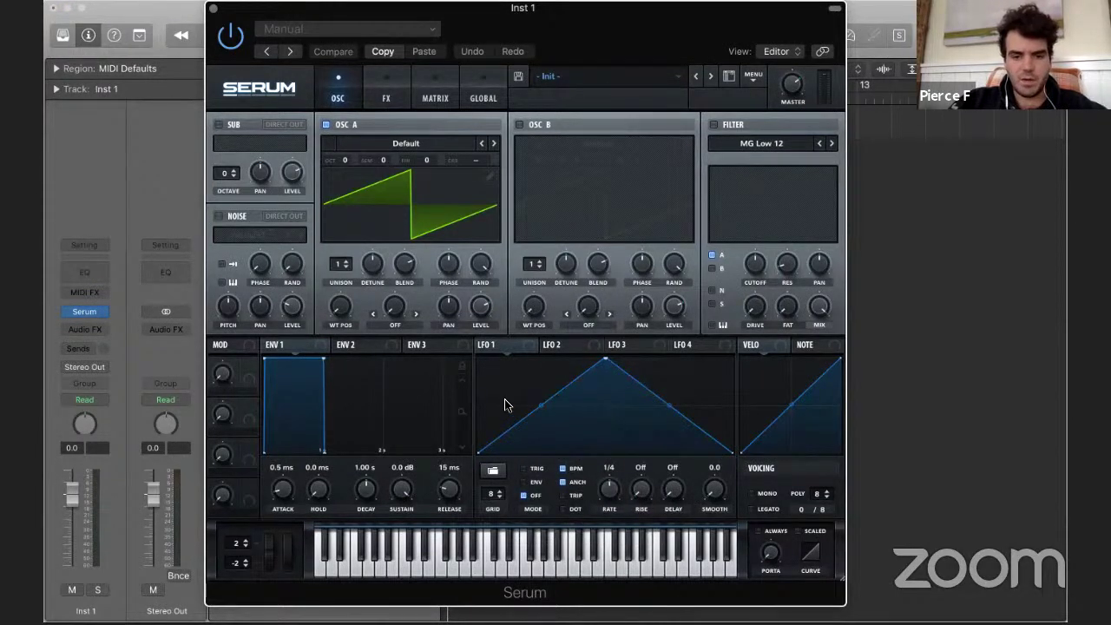
- Draw an eight-step pattern of uneven flat levels across Serum's LFO 1 graph
right_click(492, 405)
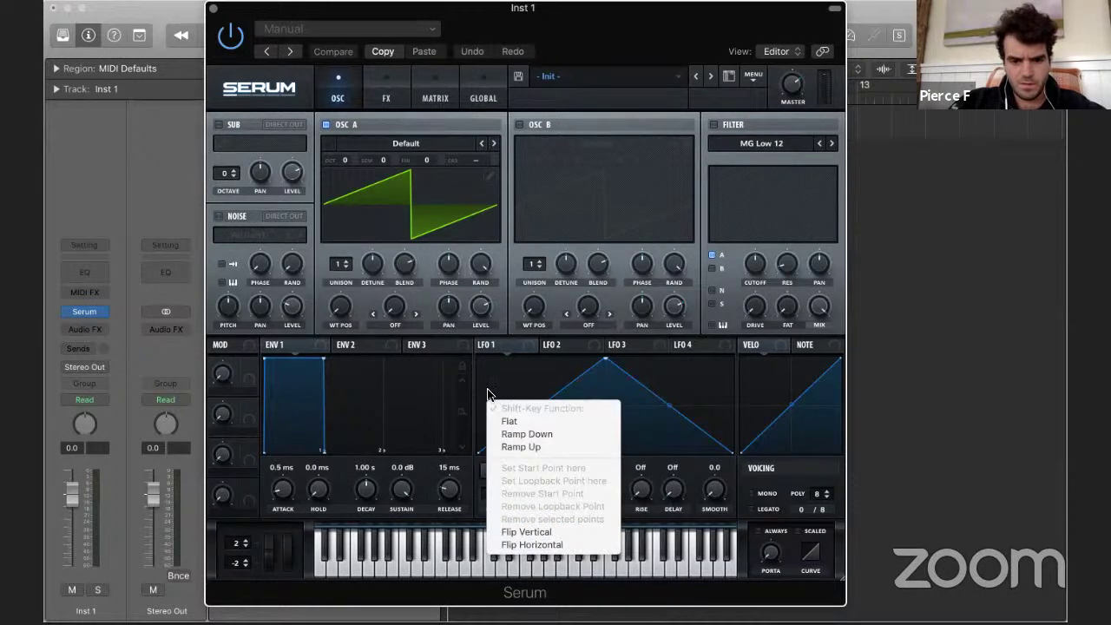
click(489, 390)
key(super+w)
key(v)
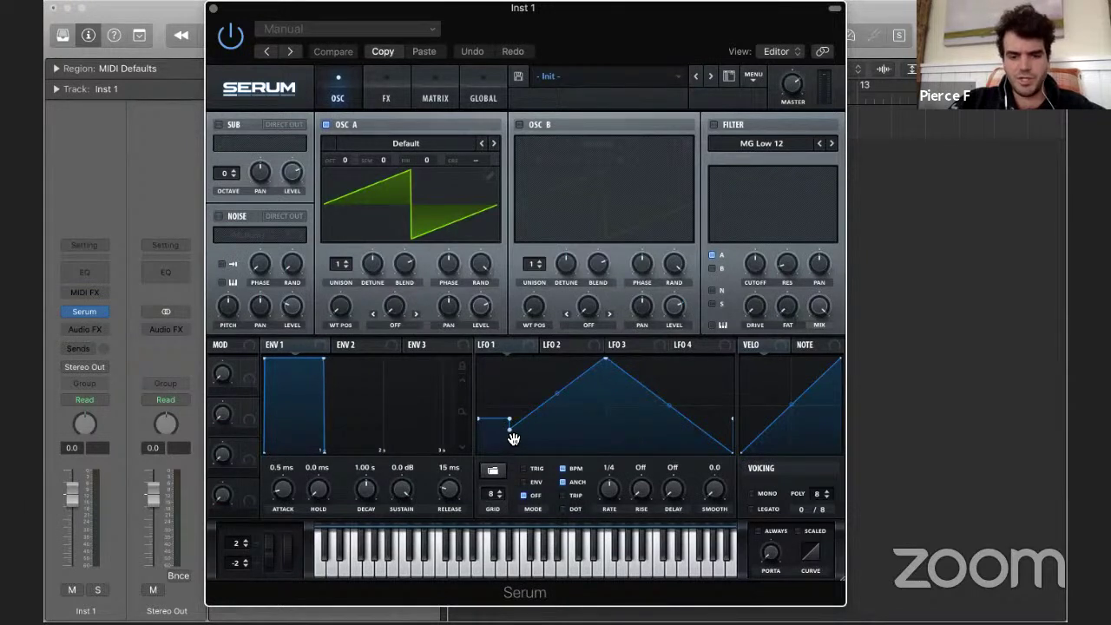
mouse_move(511, 437)
mouse_down()
mouse_move(524, 387)
mouse_move(549, 426)
mouse_move(592, 437)
mouse_move(590, 392)
mouse_move(624, 439)
mouse_move(654, 421)
mouse_move(652, 385)
mouse_move(653, 404)
mouse_move(688, 445)
mouse_up()
shift+click(623, 439)
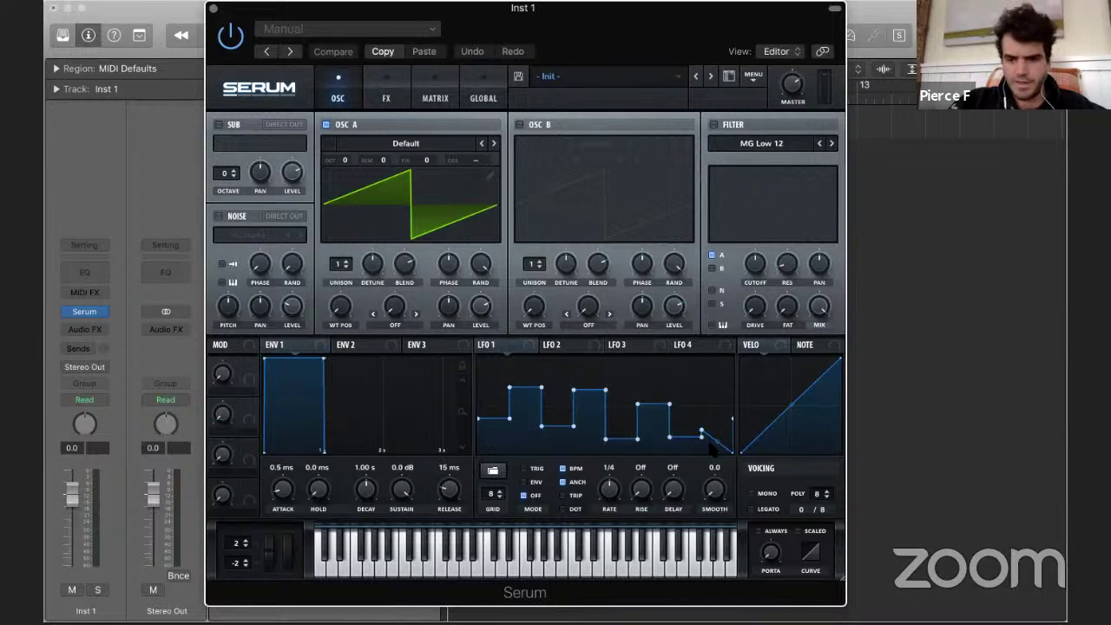
drag(711, 446, 718, 380)
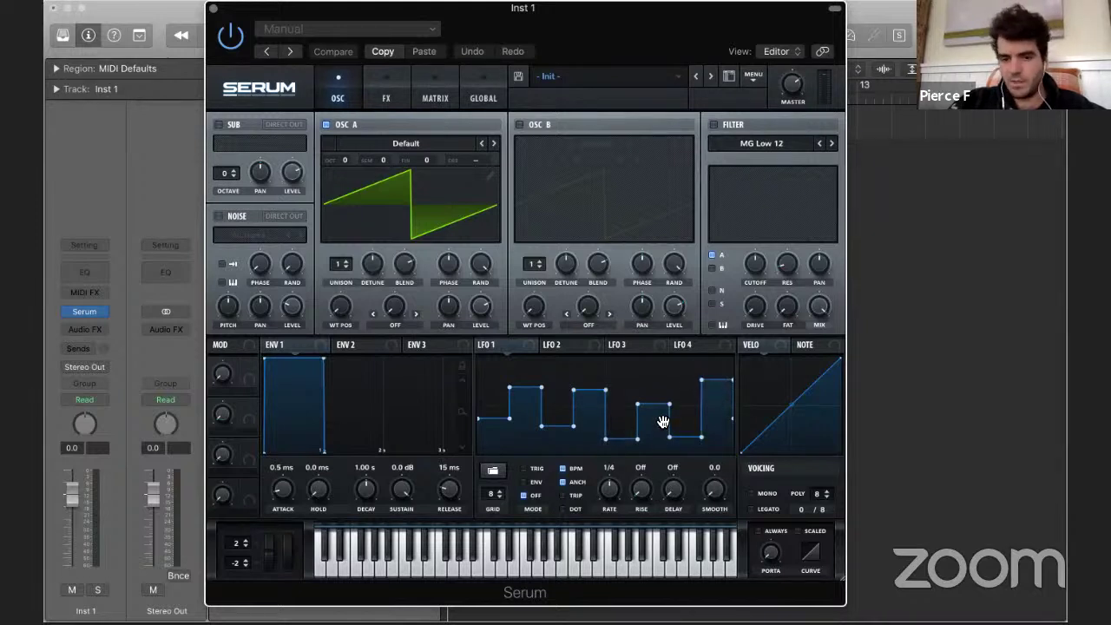
shift+click(662, 421)
shift+click(601, 406)
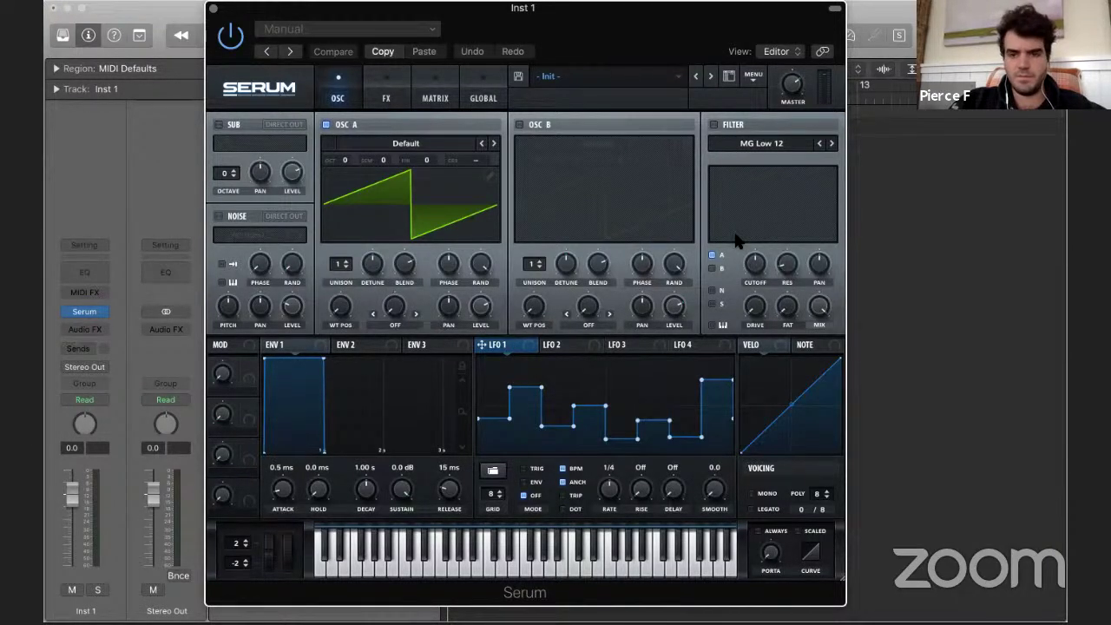
- Show the Musical Typing keyboard and play a note to audition the Serum patch
key(super+k)
key(a)
click(655, 50)
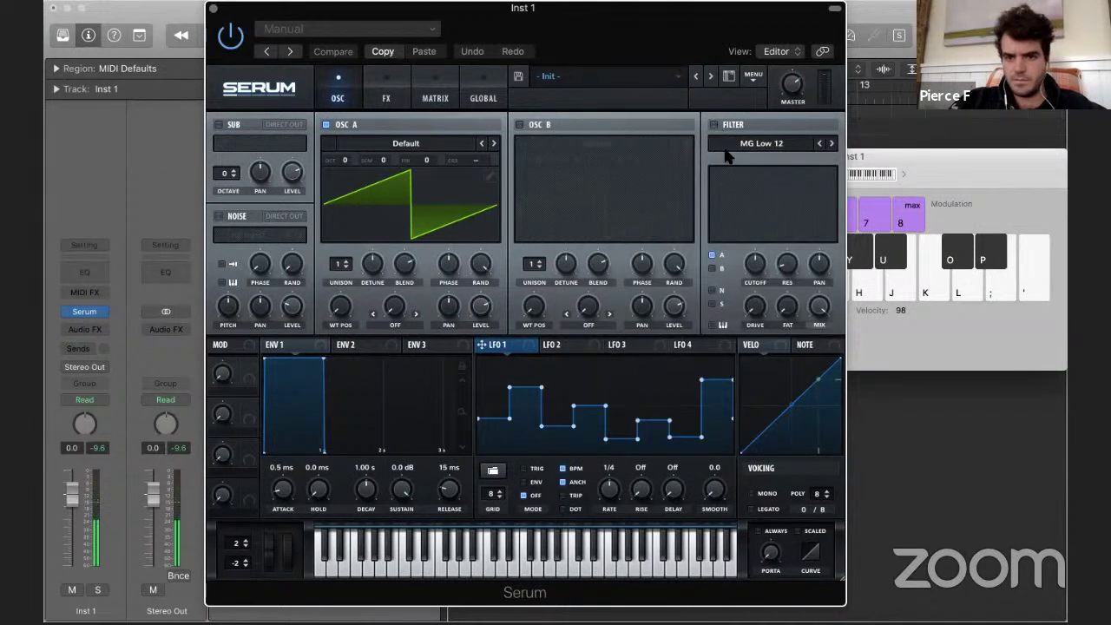
- Enable the MG Low 12 filter with a lowered cutoff and assign LFO 1 to that cutoff, auditioning the sound
click(713, 124)
key(a)
drag(756, 264, 756, 287)
key(a)
drag(504, 346, 756, 264)
key(a)
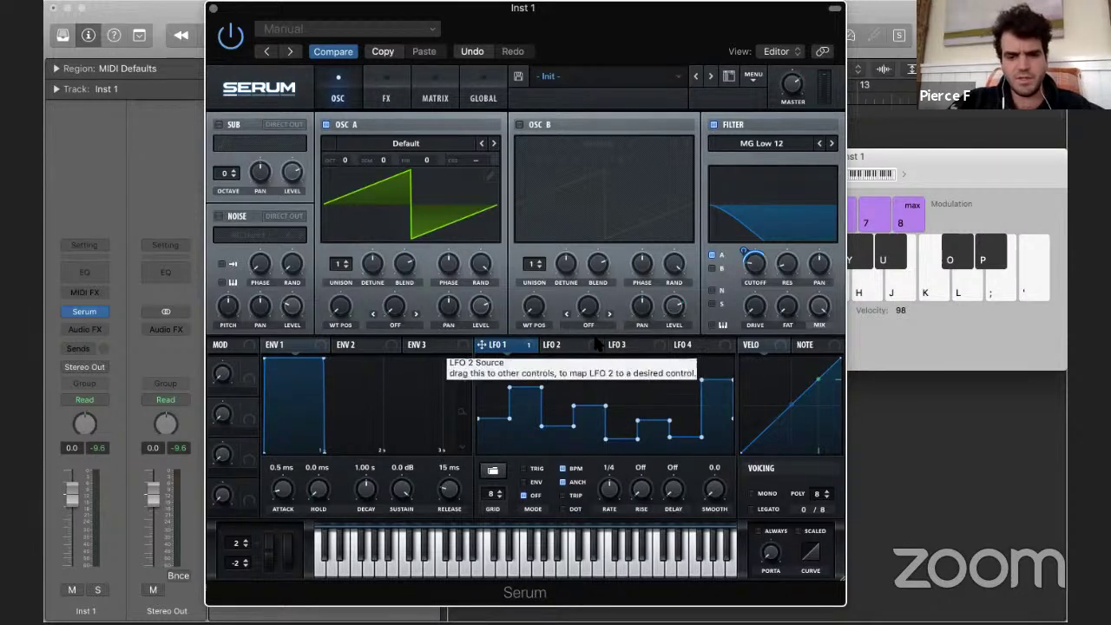
- Redraw LFO 1 as sixteen uneven steps on a grid of 16, with its rate set to bar
click(499, 492)
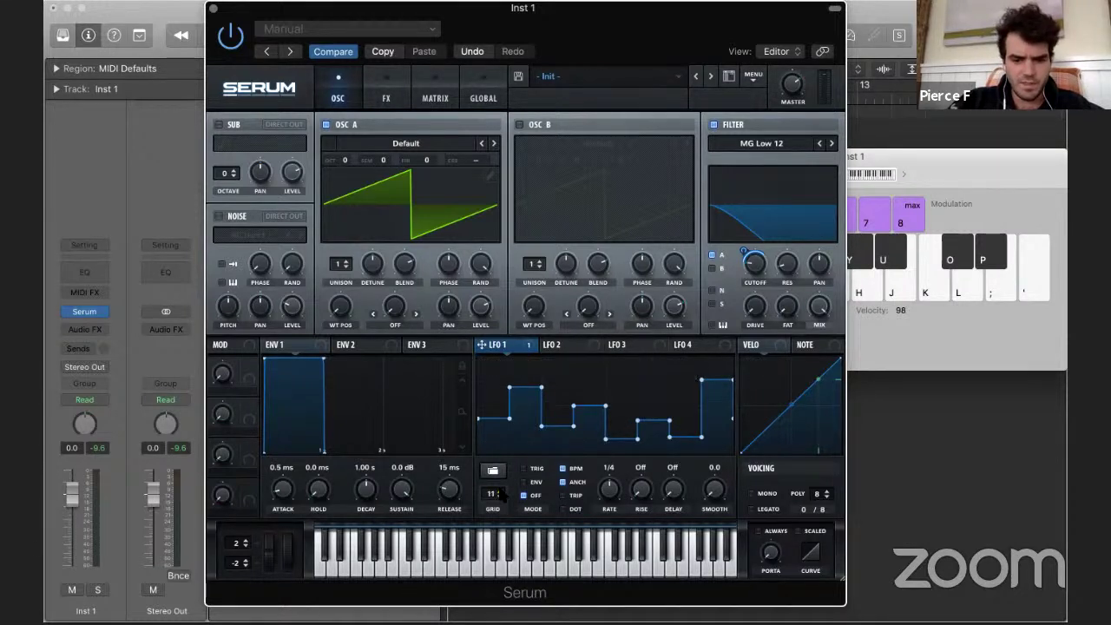
key(a)
shift+click(482, 438)
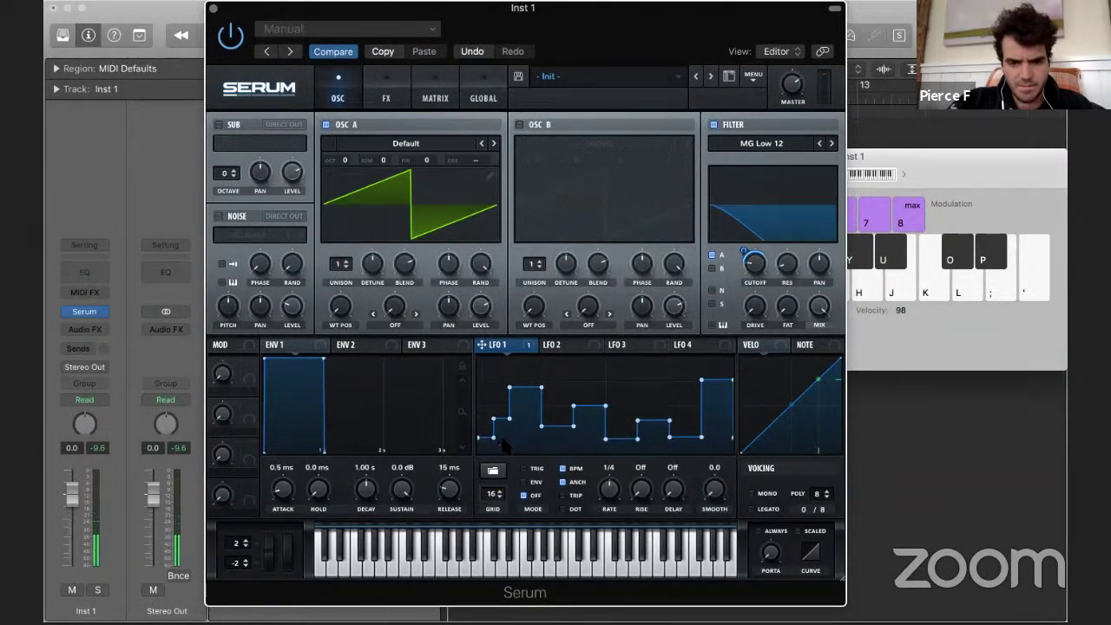
shift+click(500, 412)
shift+click(515, 433)
mouse_move(532, 440)
mouse_down()
mouse_move(561, 379)
mouse_move(563, 441)
mouse_move(549, 410)
mouse_move(579, 432)
mouse_move(595, 426)
mouse_move(587, 429)
mouse_move(622, 456)
mouse_move(622, 426)
mouse_move(614, 433)
mouse_move(647, 409)
mouse_move(660, 434)
mouse_move(685, 400)
mouse_move(699, 441)
mouse_move(710, 391)
mouse_move(713, 426)
mouse_up()
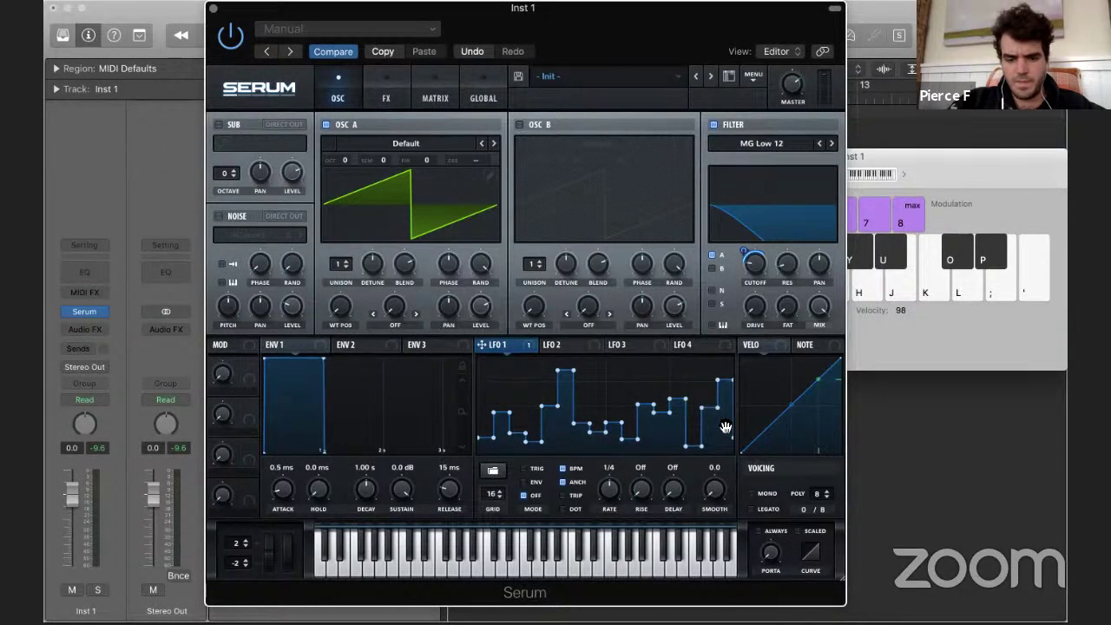
drag(609, 488, 611, 512)
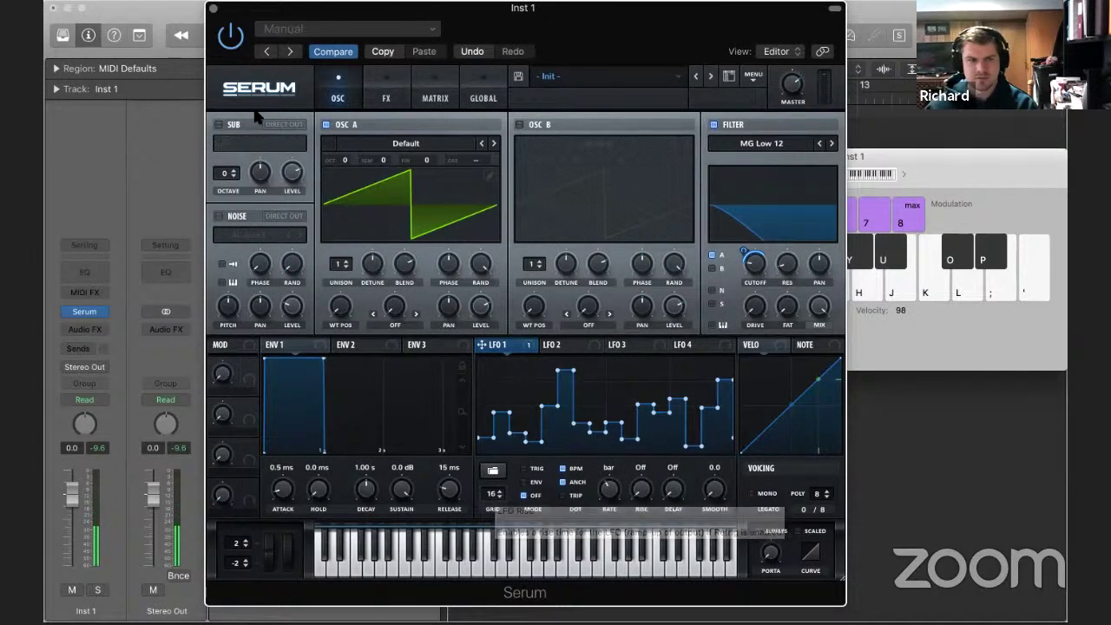
- Set Logic's audio output device to ZoomAudioDevice, apply the change and close the preferences
click(113, 2)
mouse_move(130, 31)
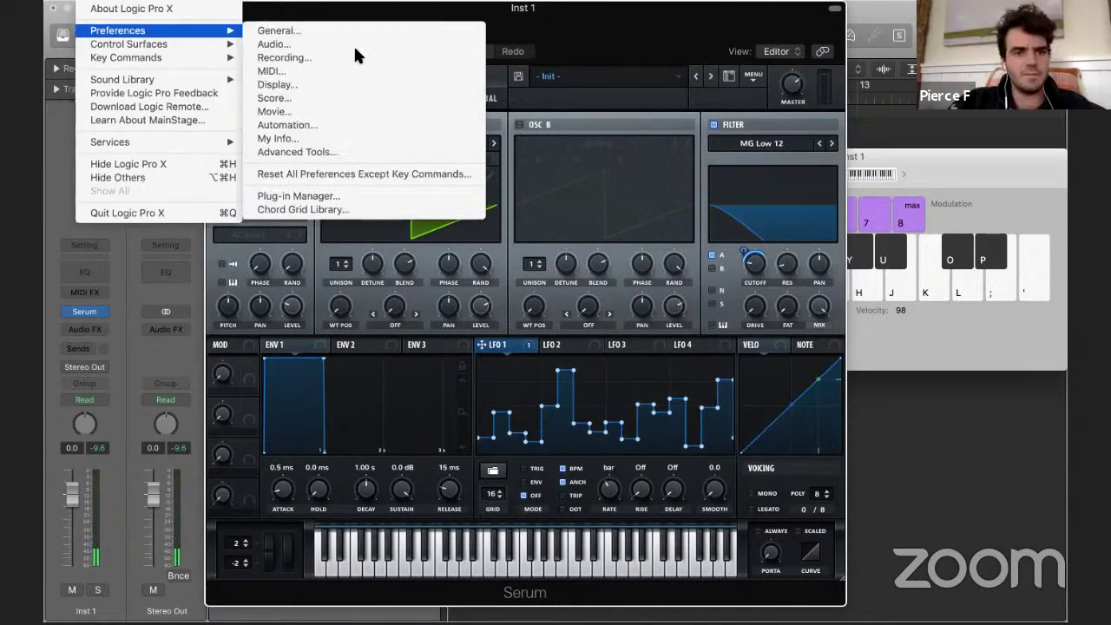
click(278, 45)
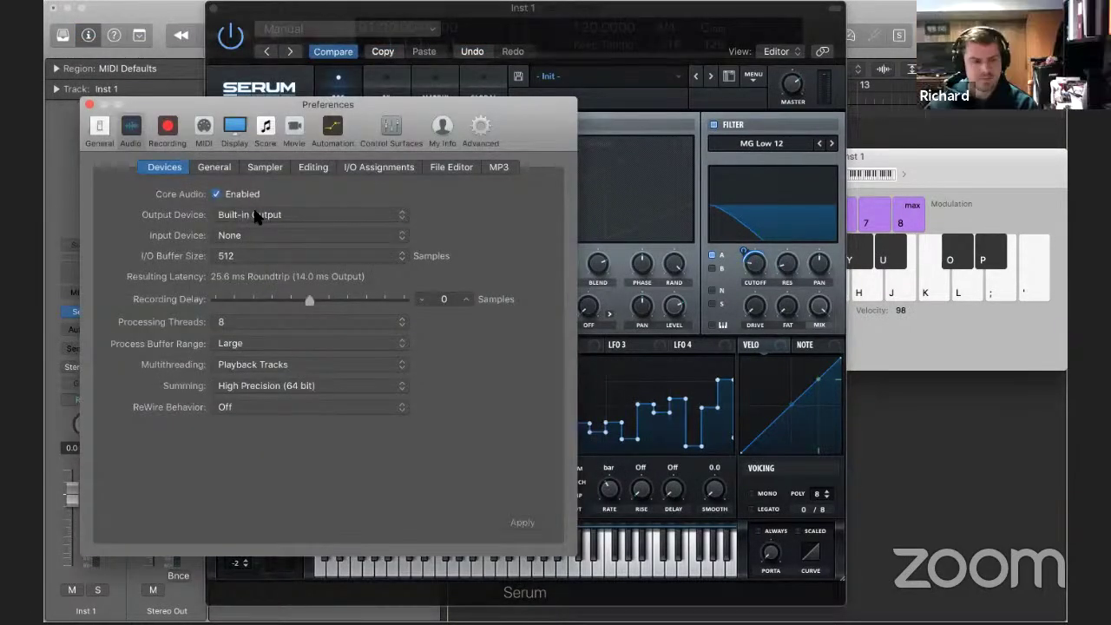
click(258, 214)
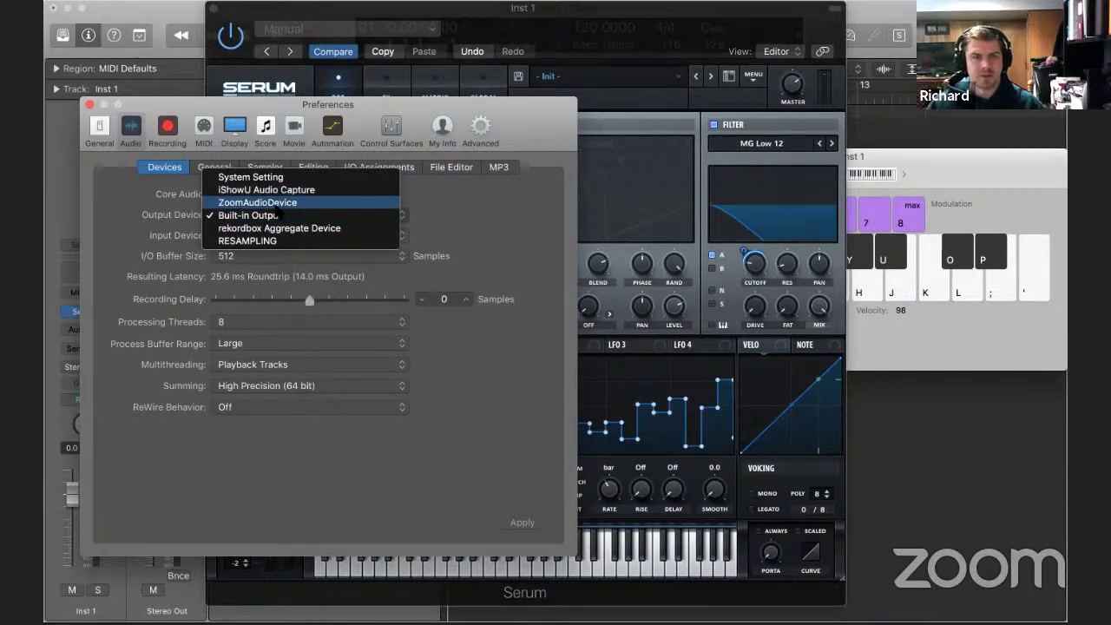
click(277, 205)
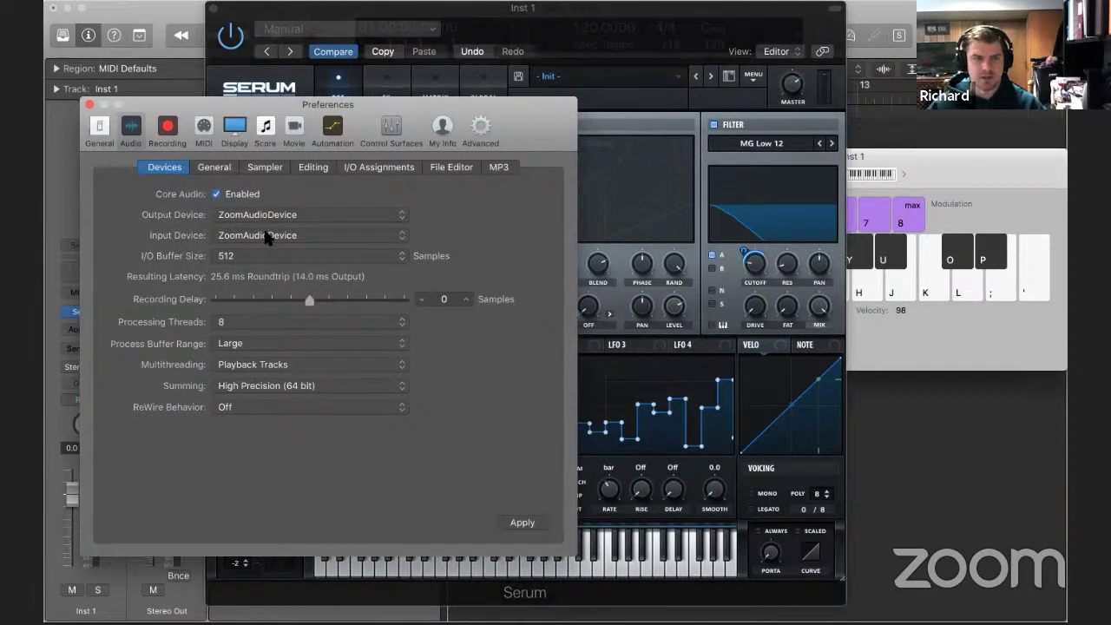
click(525, 522)
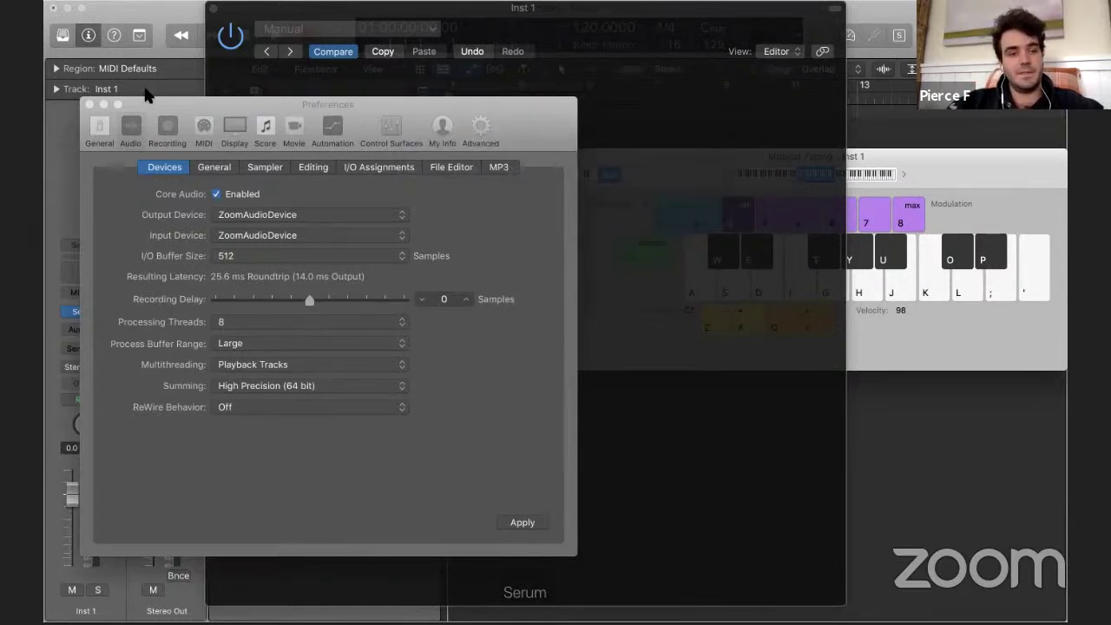
click(88, 105)
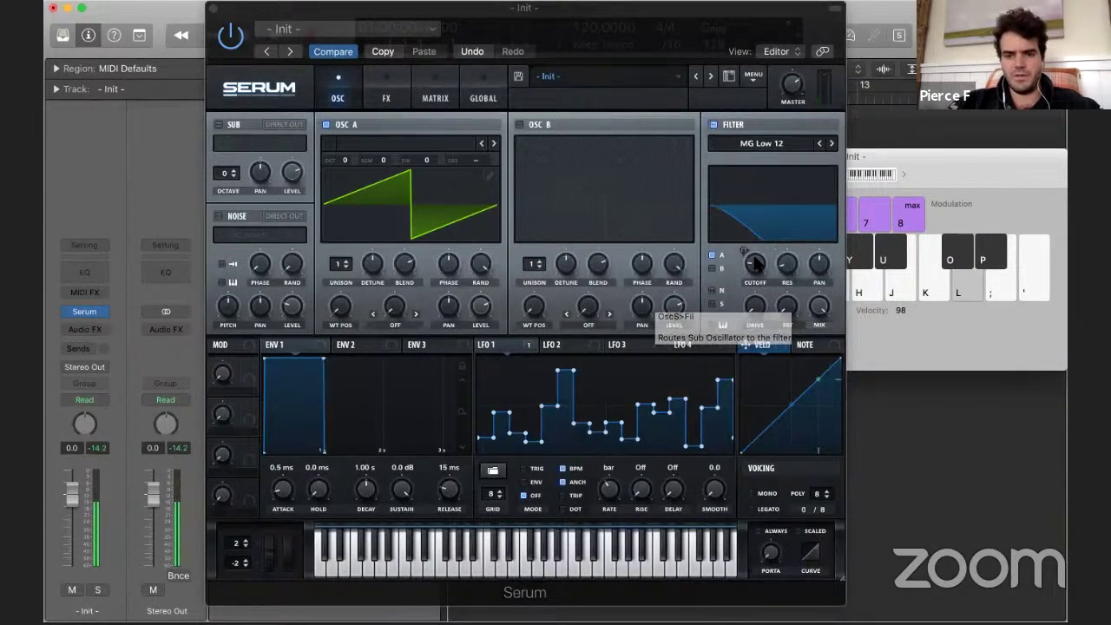
- Raise Serum's filter resonance and play notes to hear the LFO-modulated cutoff
click(757, 260)
drag(785, 267, 803, 241)
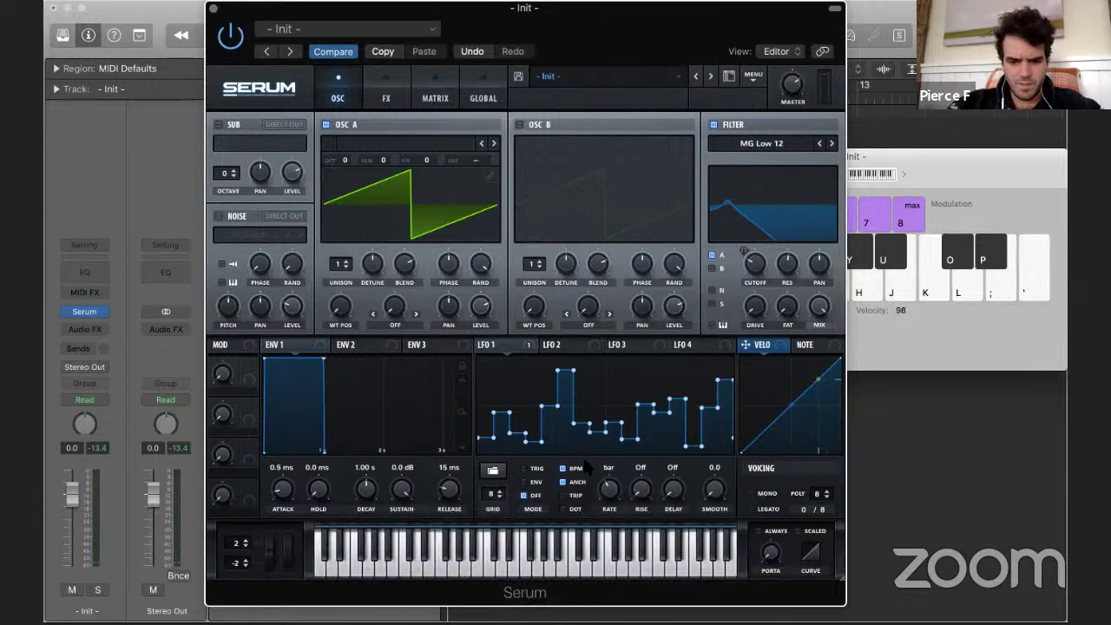
key(a)
key(a)
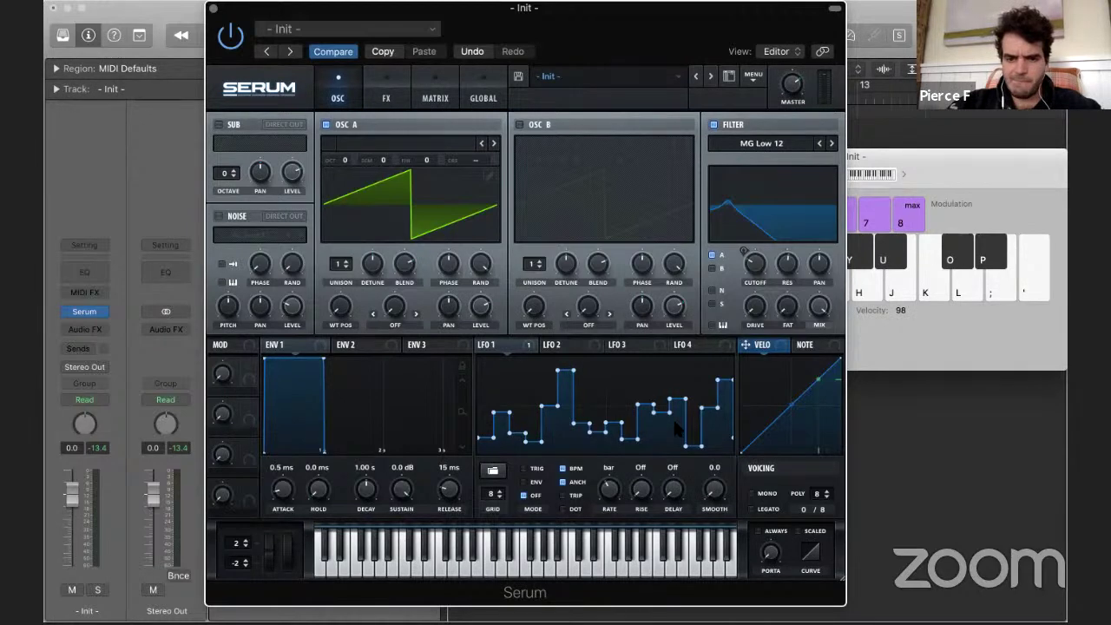
- Browse the preset shape categories for LFO 1, including Sidechain and Basic, without loading one
click(492, 472)
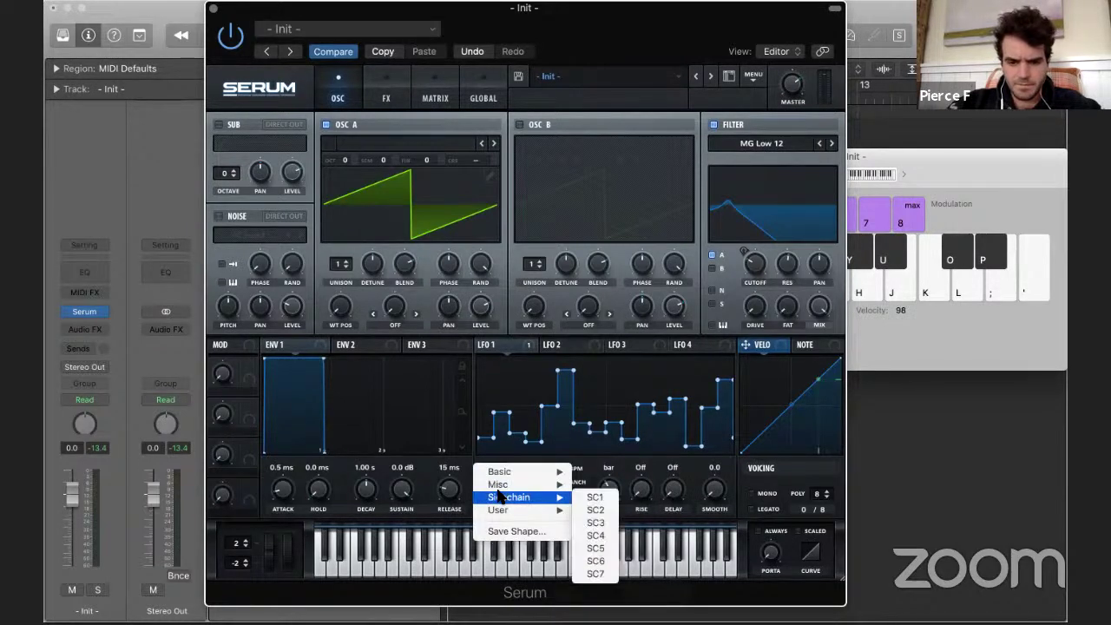
mouse_move(500, 487)
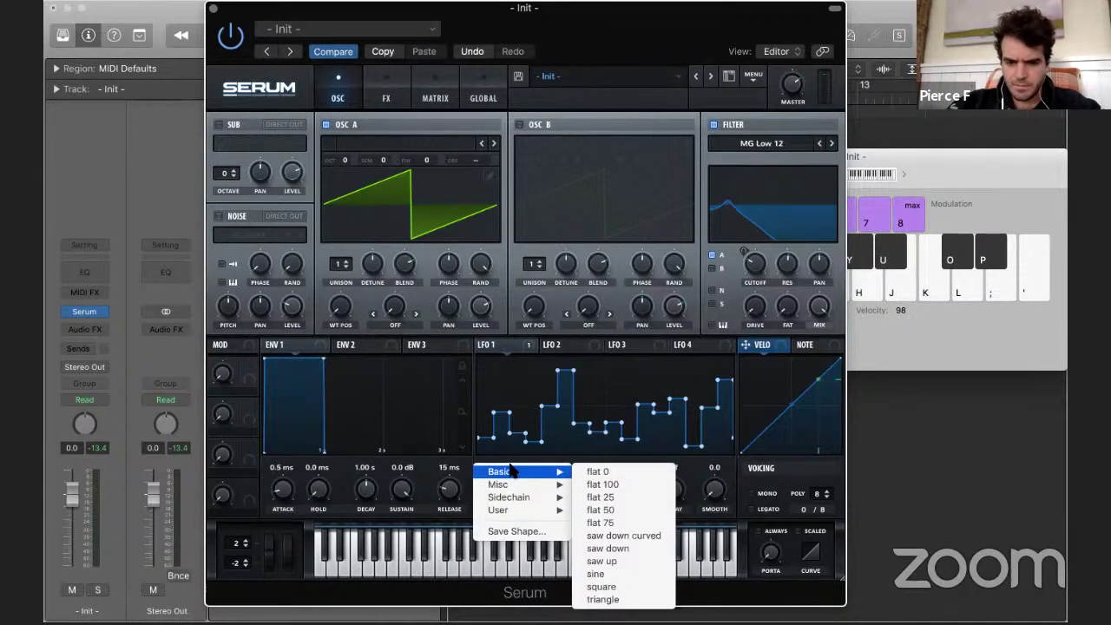
click(524, 446)
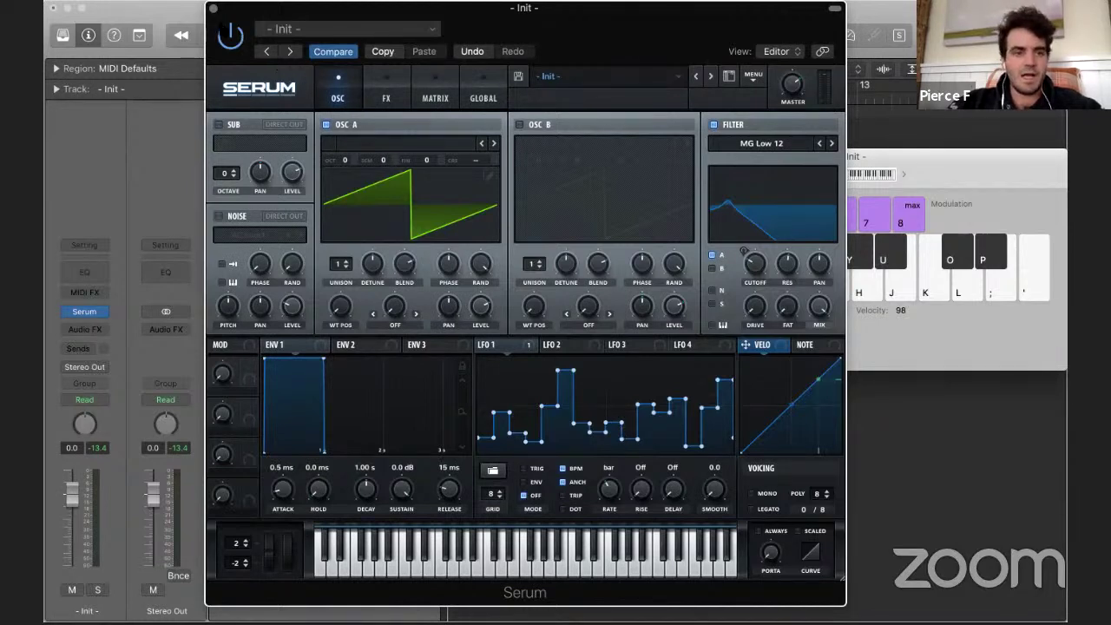
- Insert the Modulator MIDI effect on the Serum track and position its window fully in view
click(93, 302)
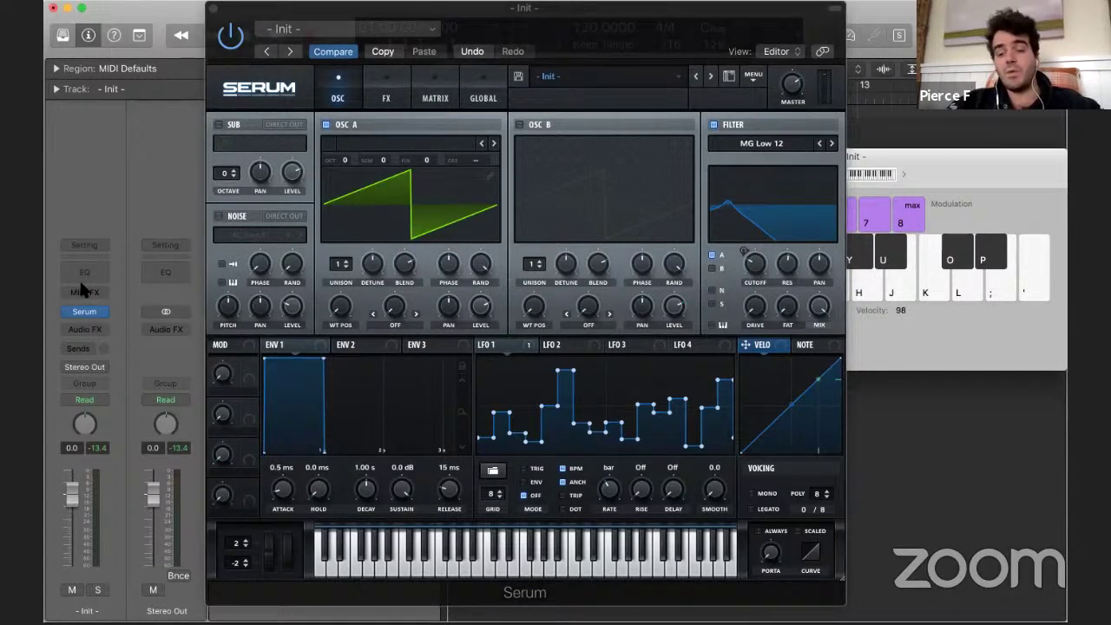
click(84, 292)
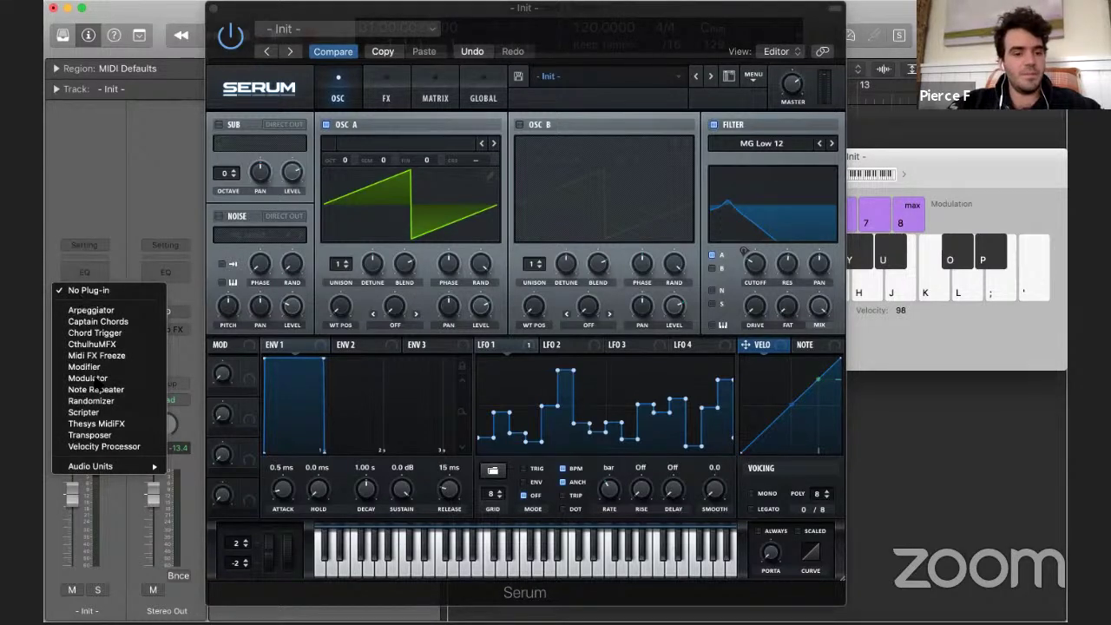
click(87, 378)
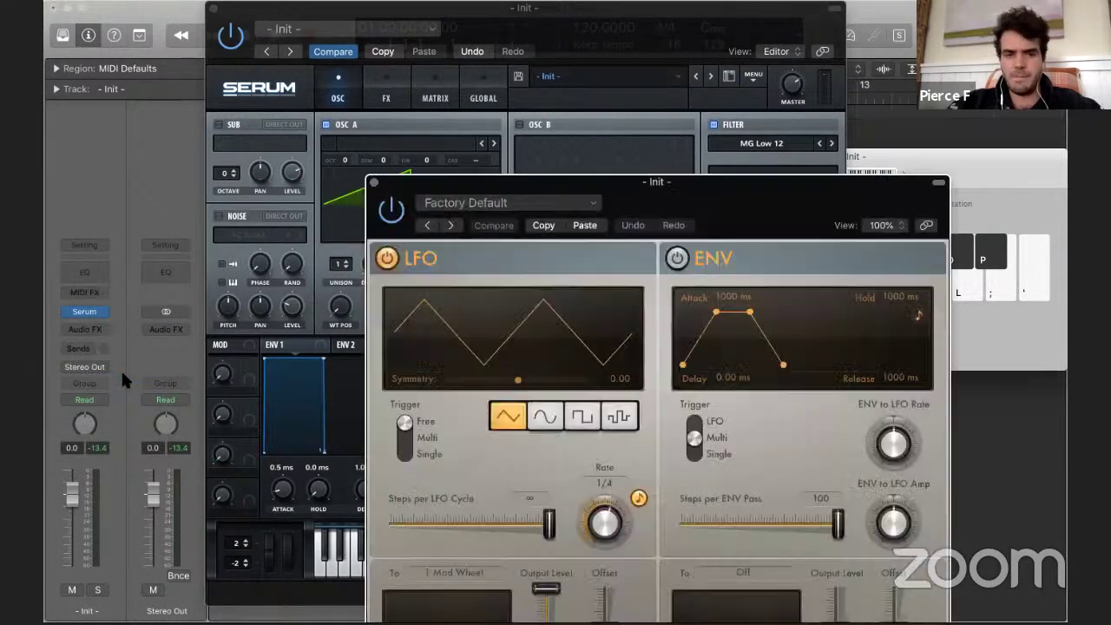
drag(497, 613, 250, 441)
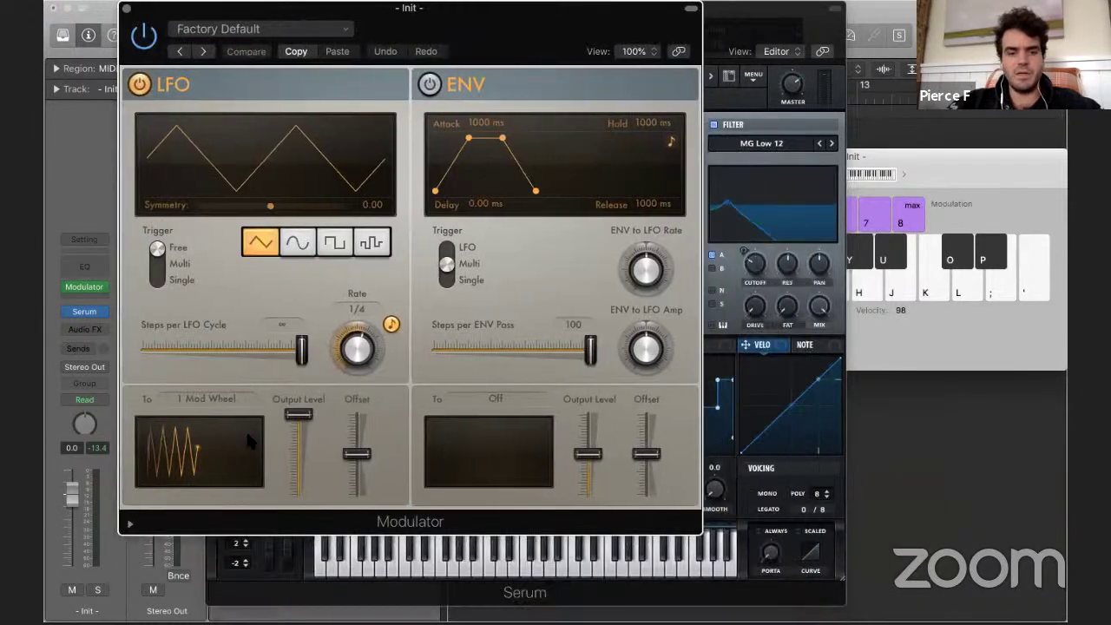
- Set the Modulator's LFO to the random stepped waveform and assign its output to Serum's filter cutoff by learning the parameter
click(373, 244)
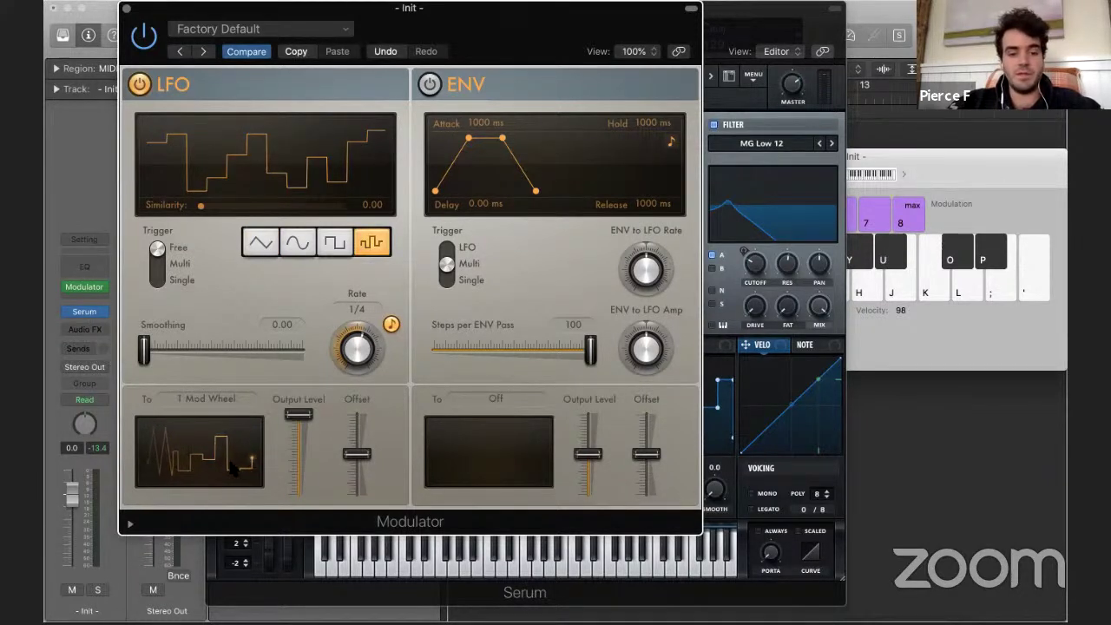
click(203, 400)
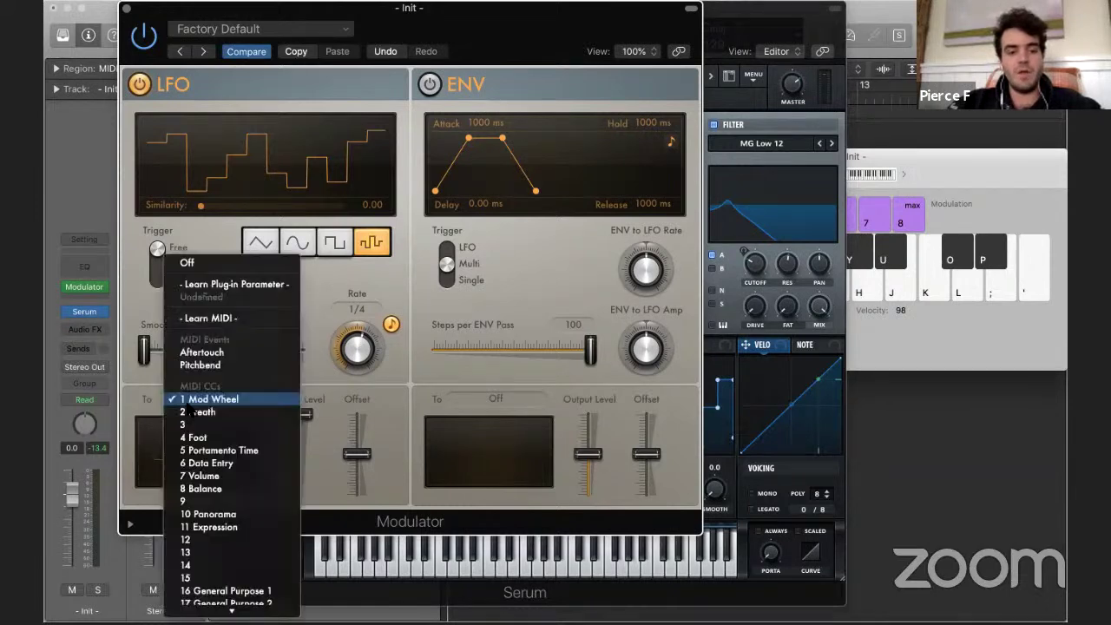
click(227, 285)
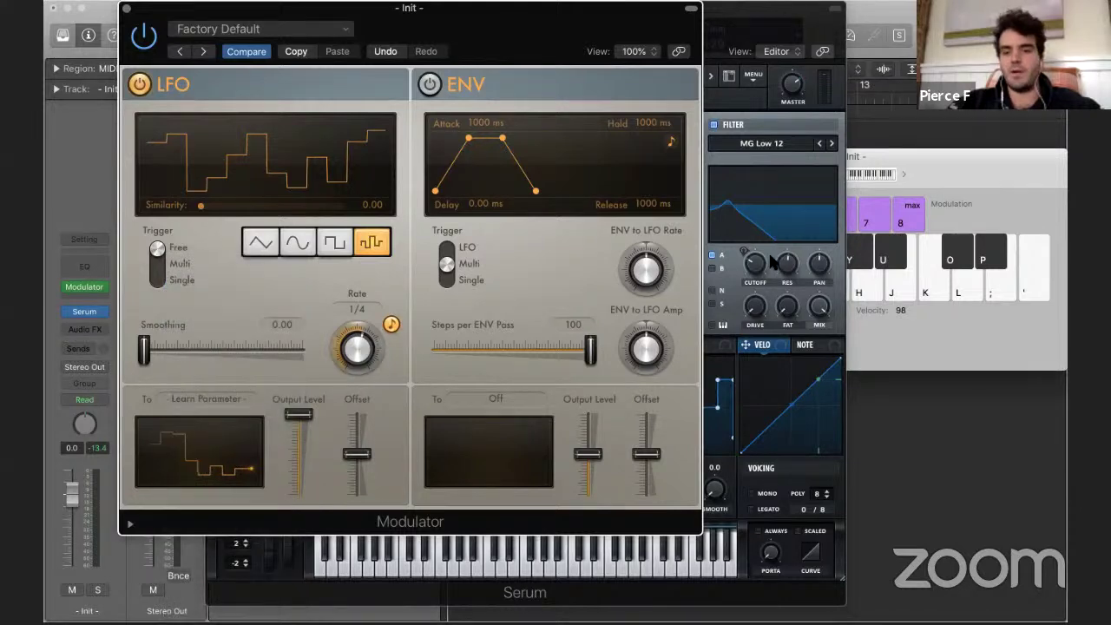
click(753, 263)
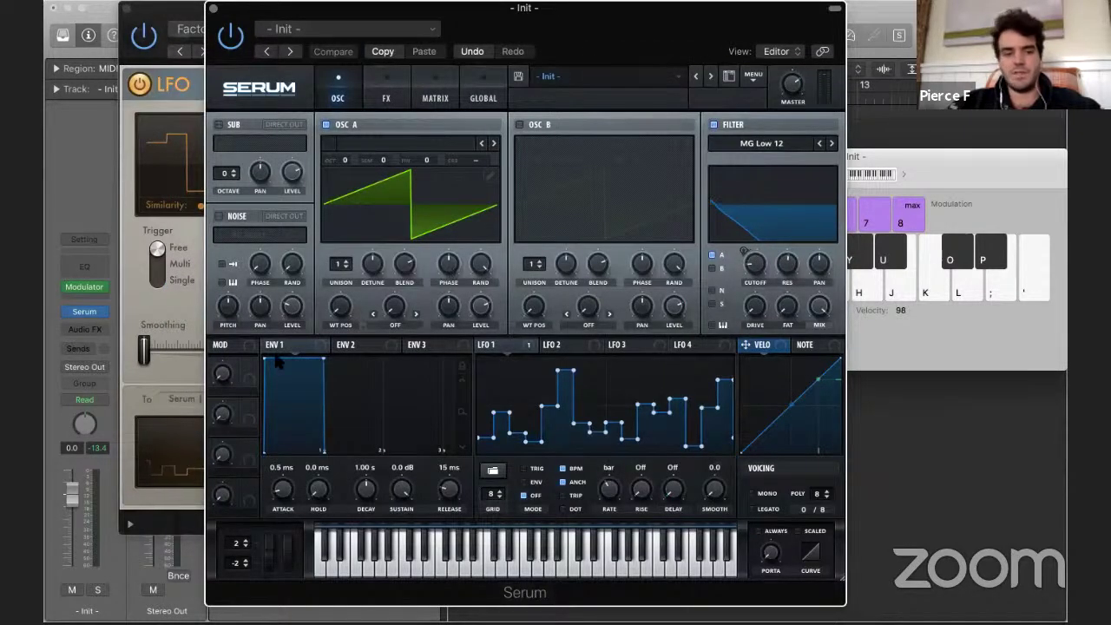
- Speed up the Modulator's LFO rate from 1/8 to 1/64 while playing a note to hear Serum's cutoff movement
click(176, 298)
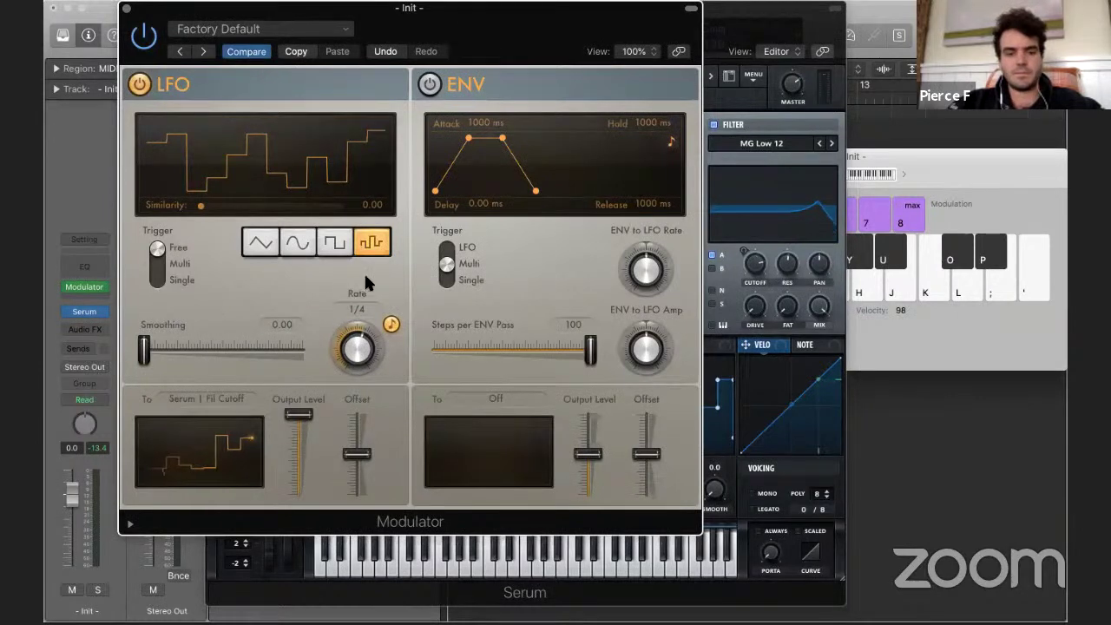
drag(364, 348, 368, 327)
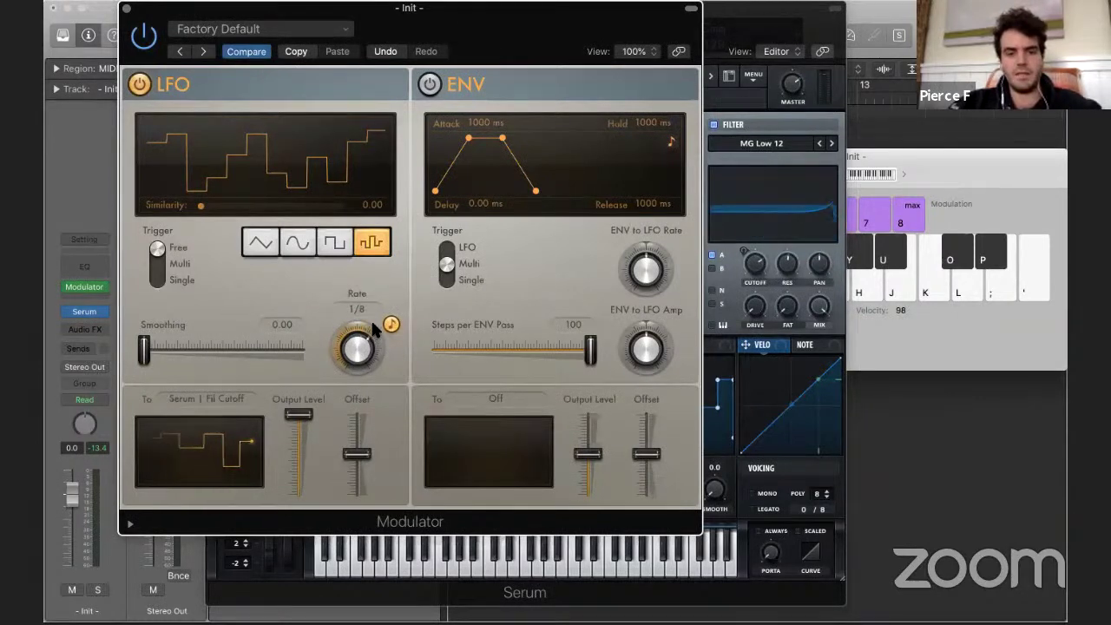
click(734, 259)
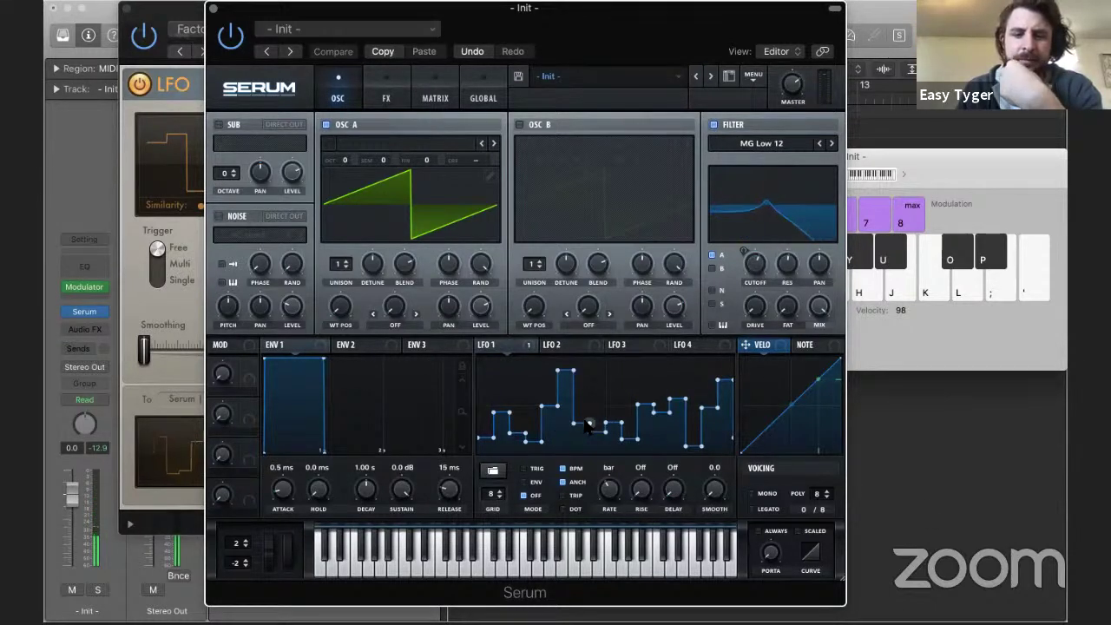
key(a)
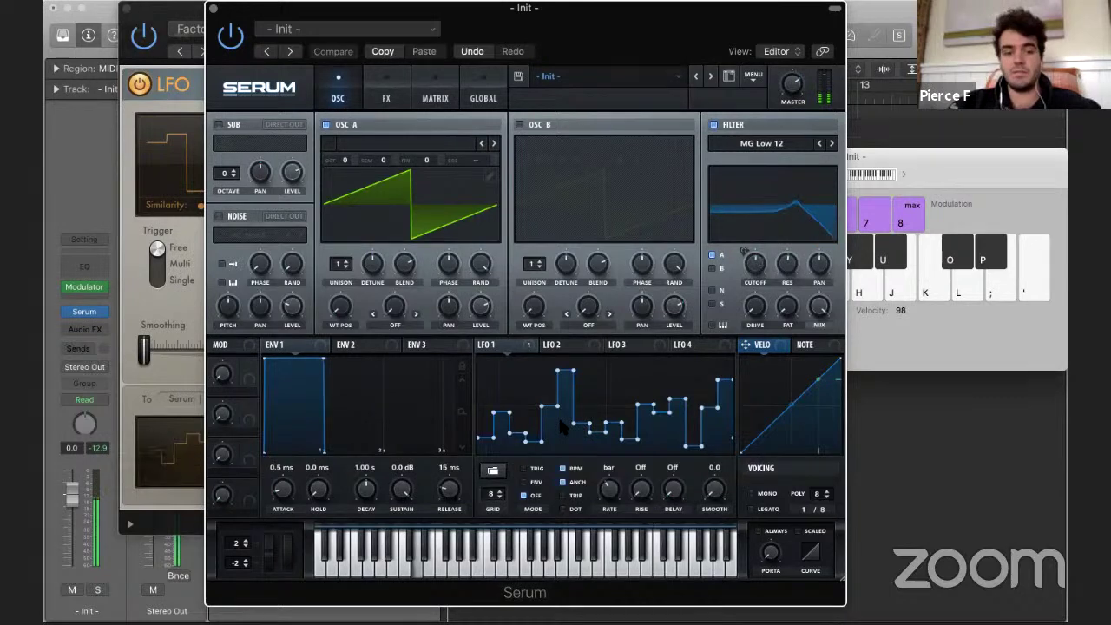
click(147, 292)
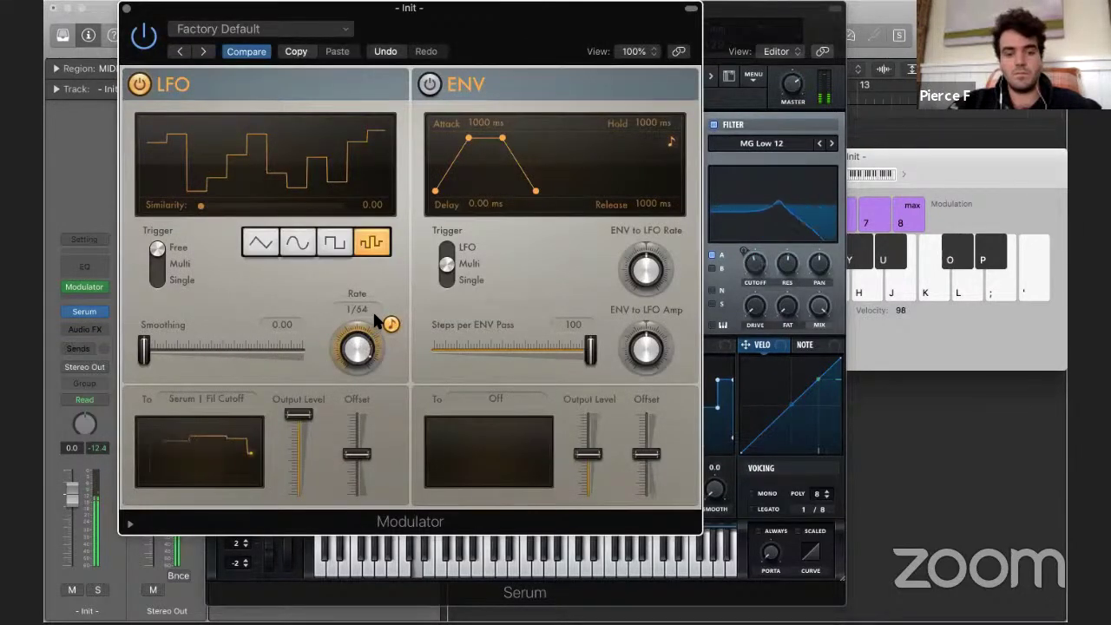
- Speed up the Modulator's LFO rate to 1/128 and lower its output level to about 36% while holding a note
drag(374, 314, 381, 299)
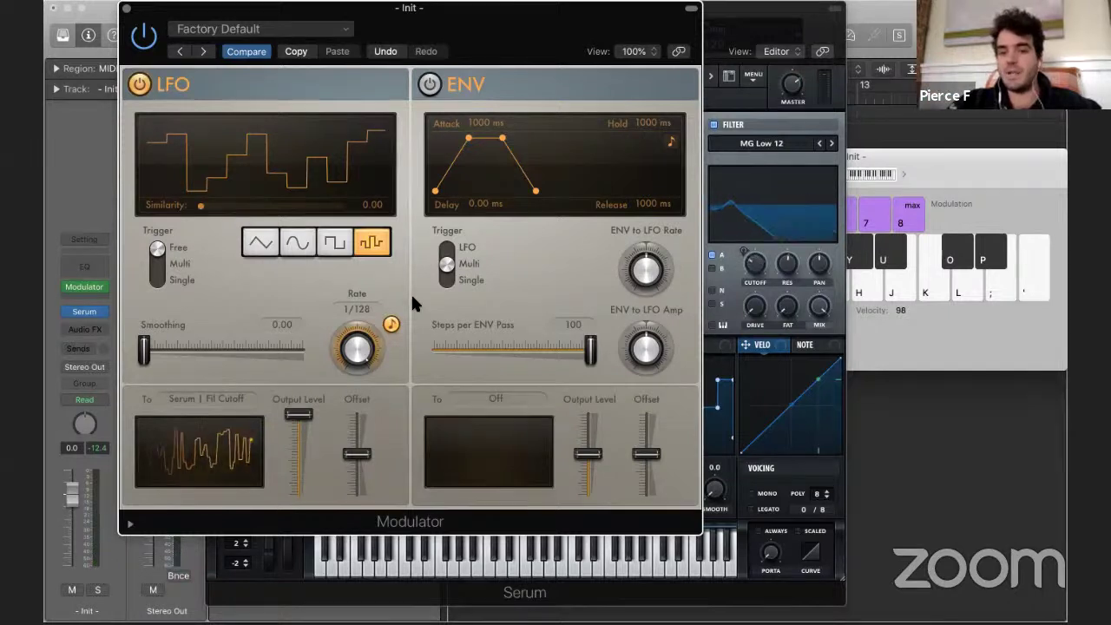
mouse_move(748, 274)
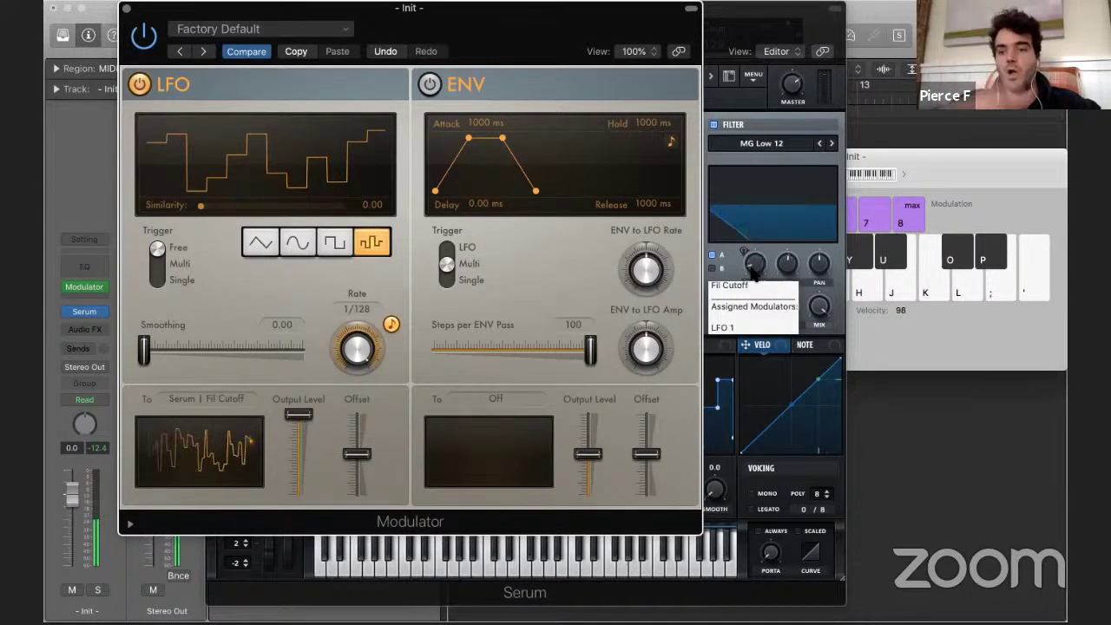
click(753, 271)
click(198, 302)
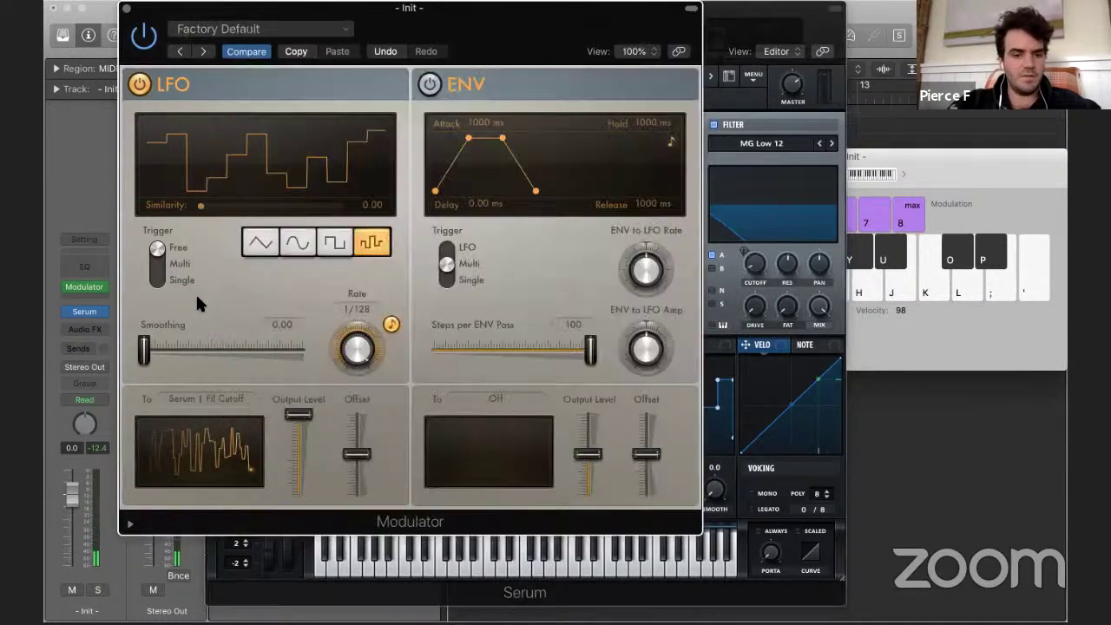
drag(300, 415, 305, 482)
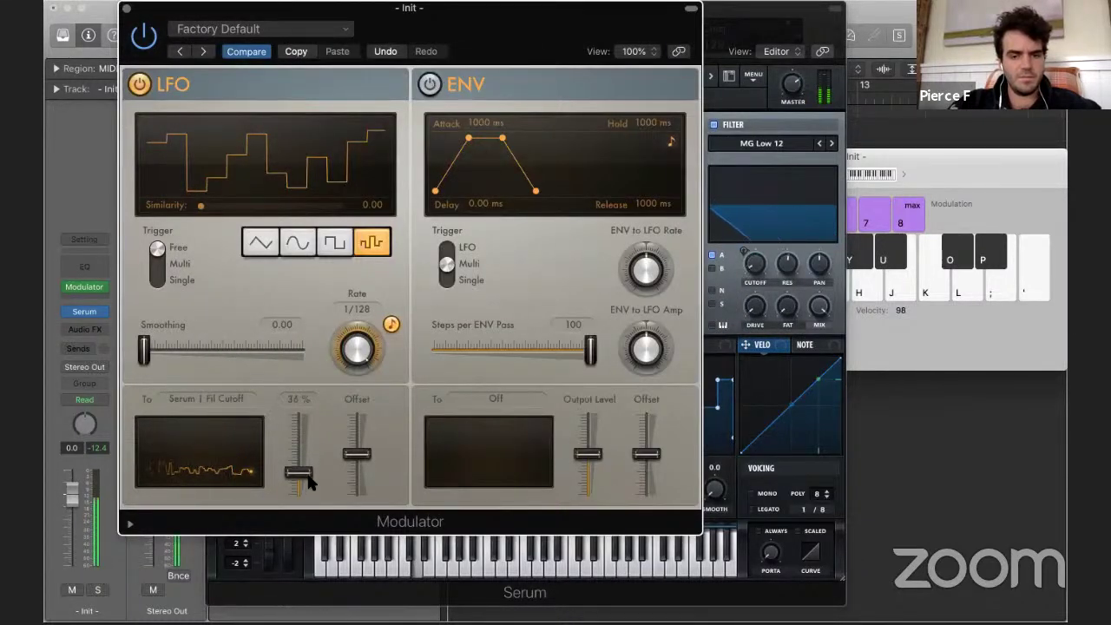
- Vary the Modulator's LFO rate and output level against Serum's filter cutoff, settling on a 1/16d rate and a moderately raised output level
click(753, 292)
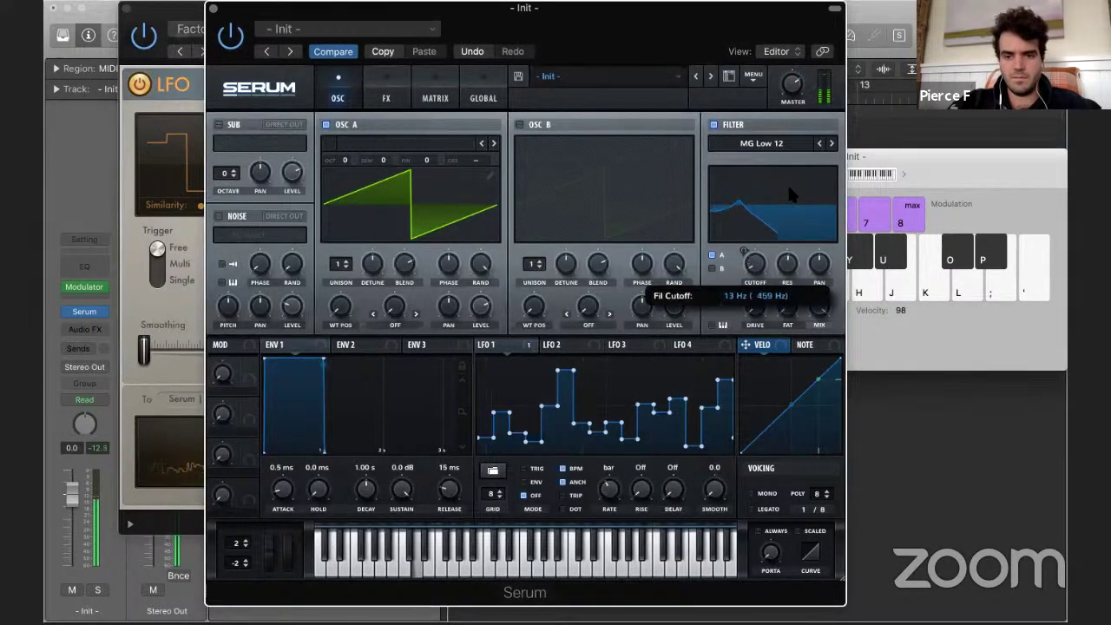
click(180, 399)
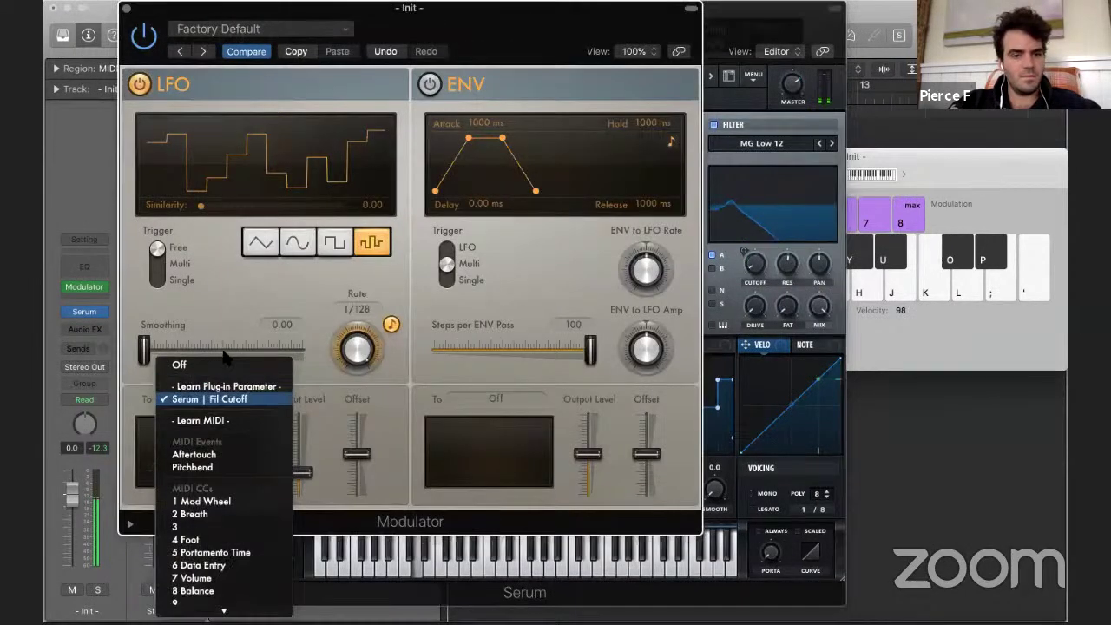
click(365, 287)
drag(358, 343, 359, 352)
drag(295, 469, 308, 438)
drag(359, 347, 392, 257)
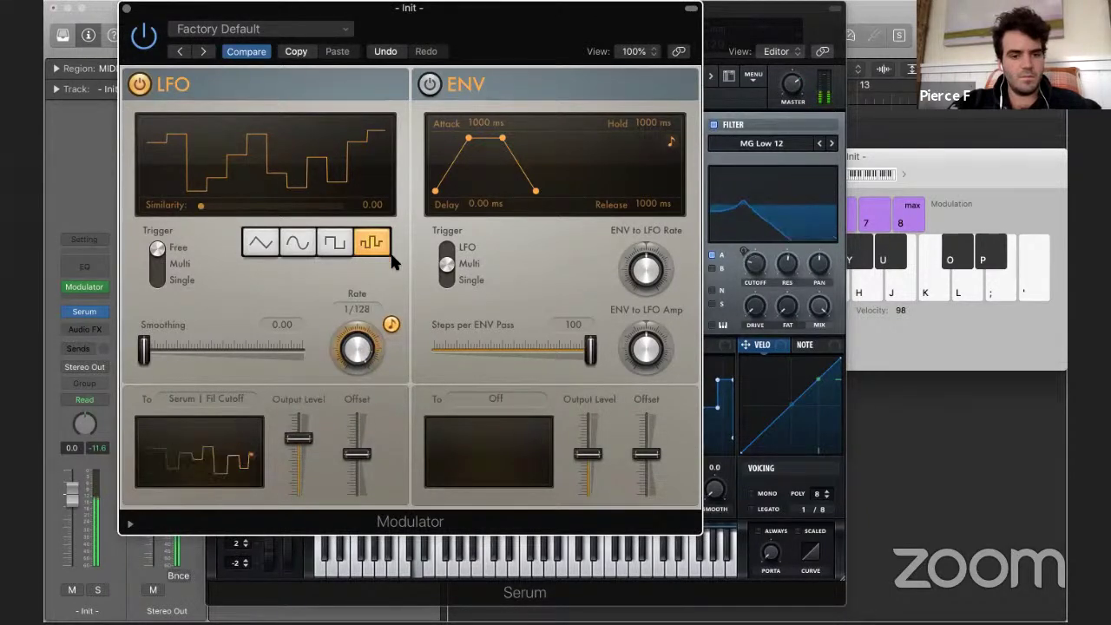
drag(357, 344, 358, 354)
drag(302, 437, 300, 448)
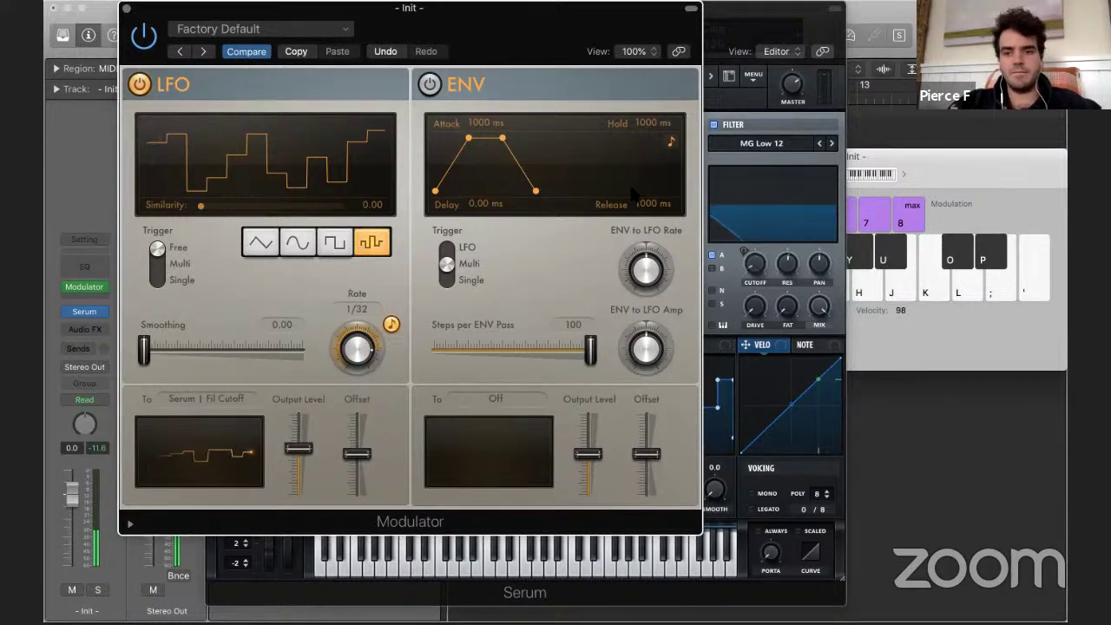
drag(350, 375, 358, 363)
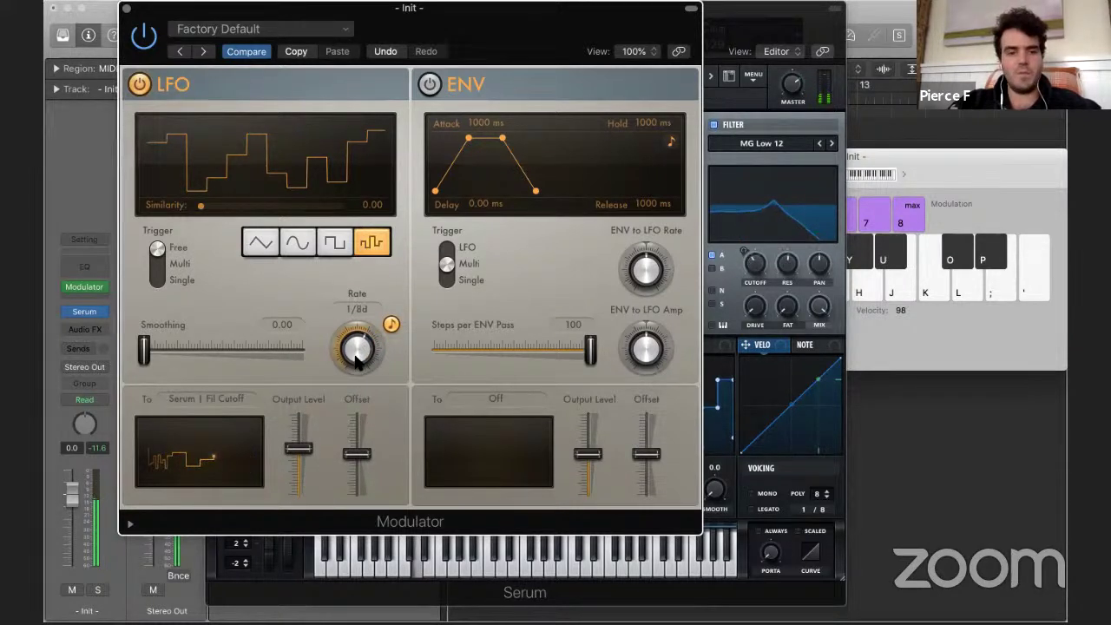
- Bring Serum forward and look at the Chaos 1 and Chaos 2 controls in its global settings
click(752, 326)
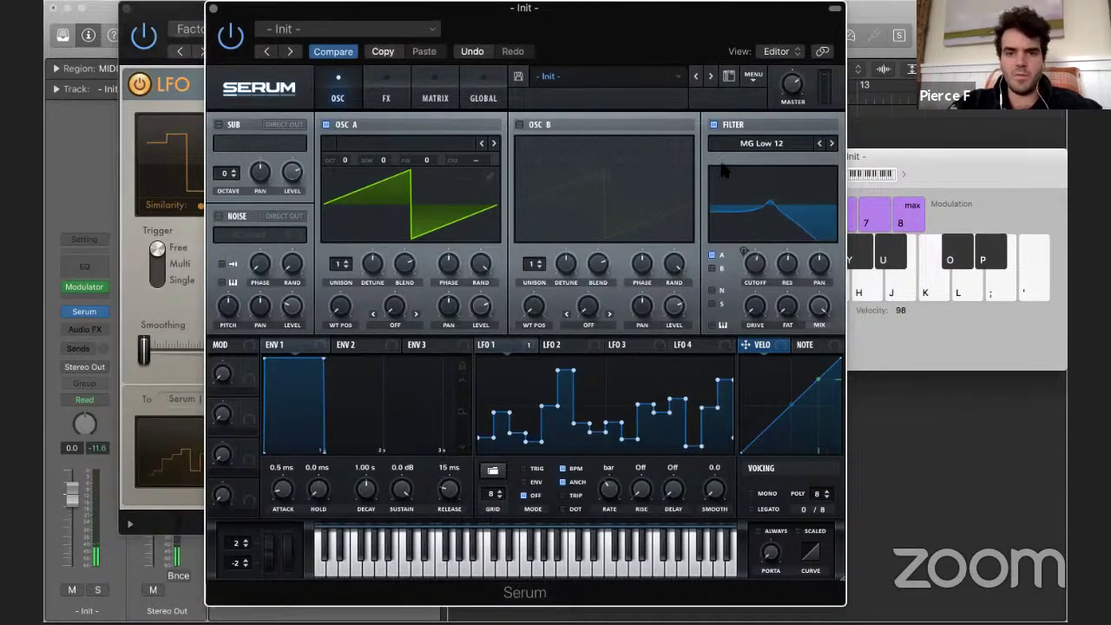
click(481, 99)
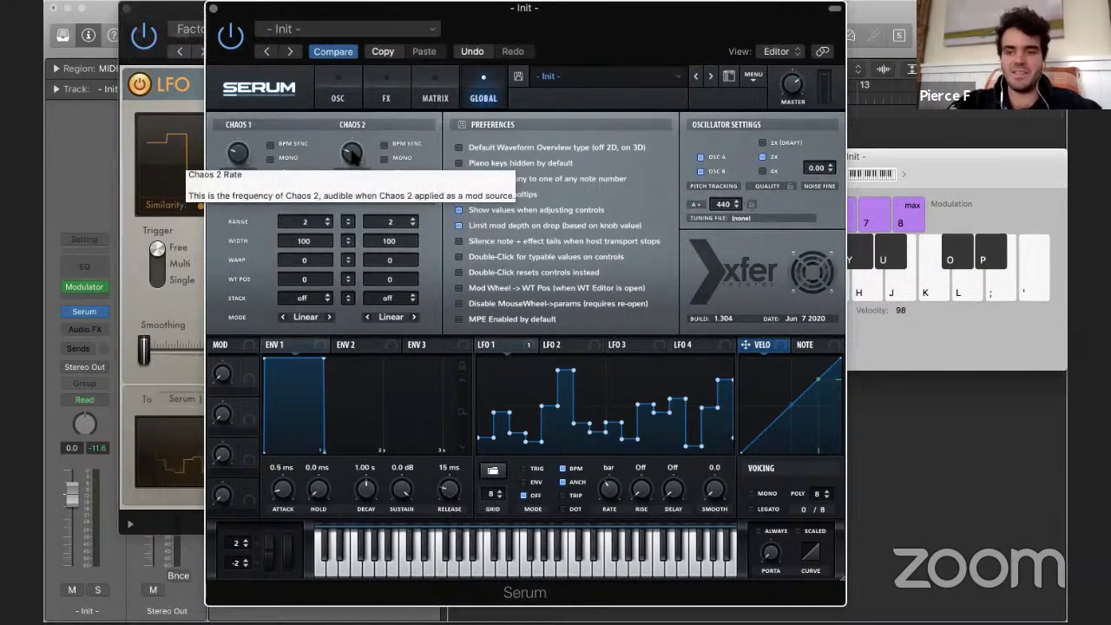
click(340, 98)
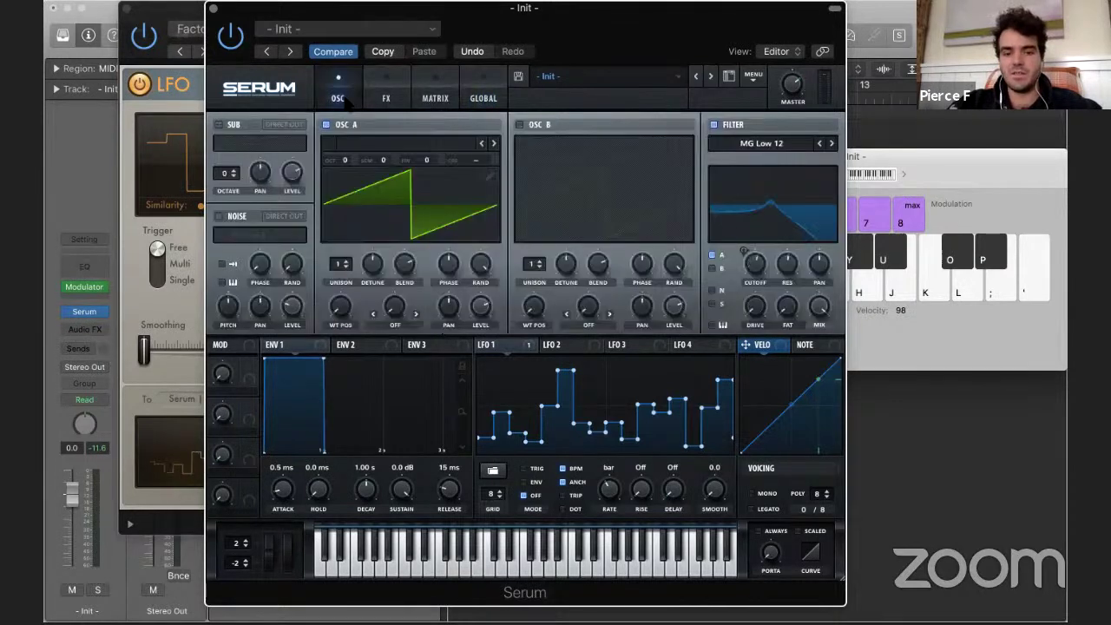
- Remove all modulators from Serum's filter cutoff, and play a note with the Modulator effect bypassed
right_click(756, 265)
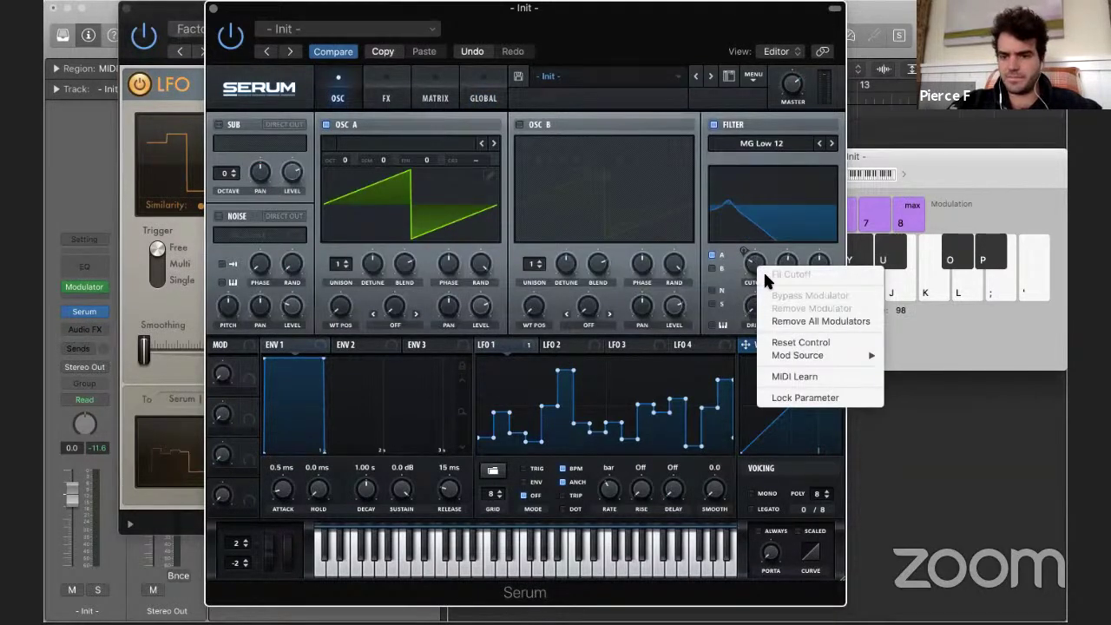
click(820, 321)
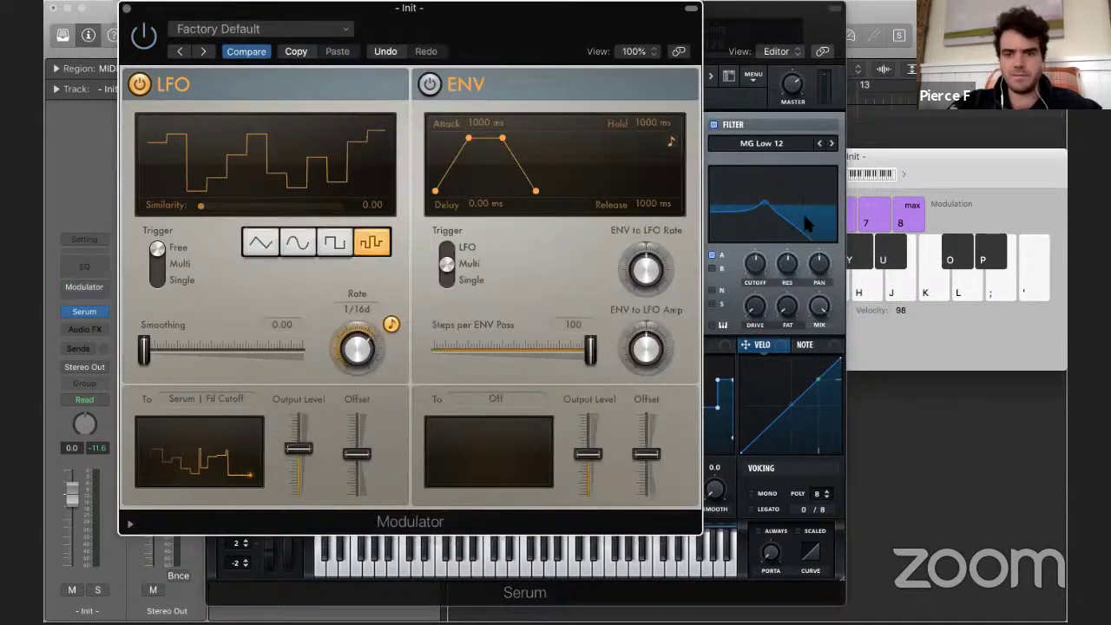
key(a)
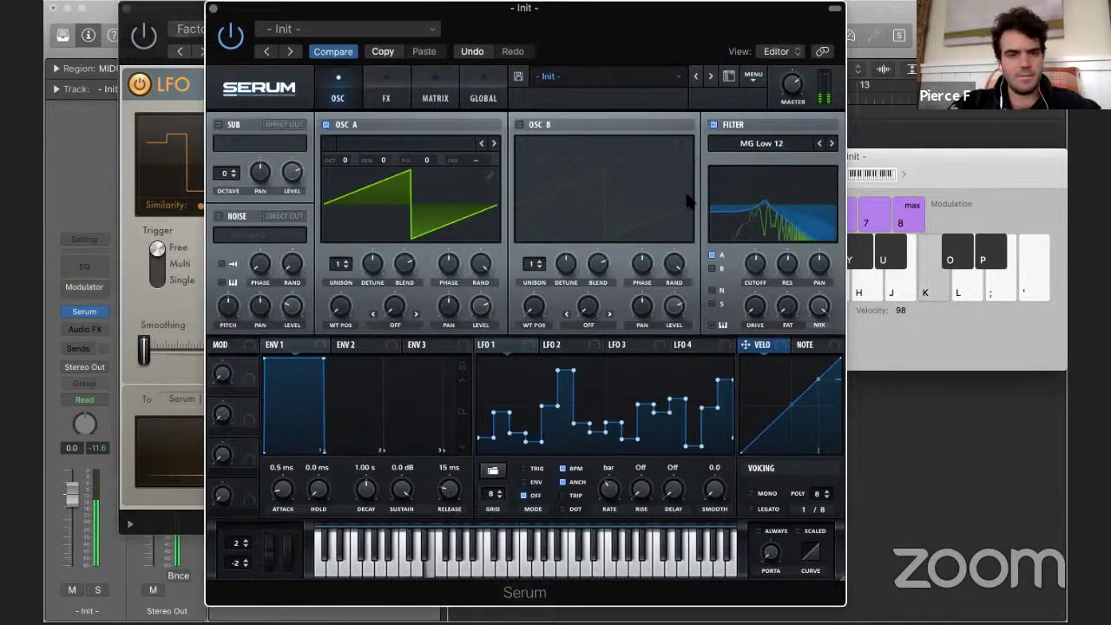
- Enable S&H for Chaos 2 in Serum's global settings
click(492, 100)
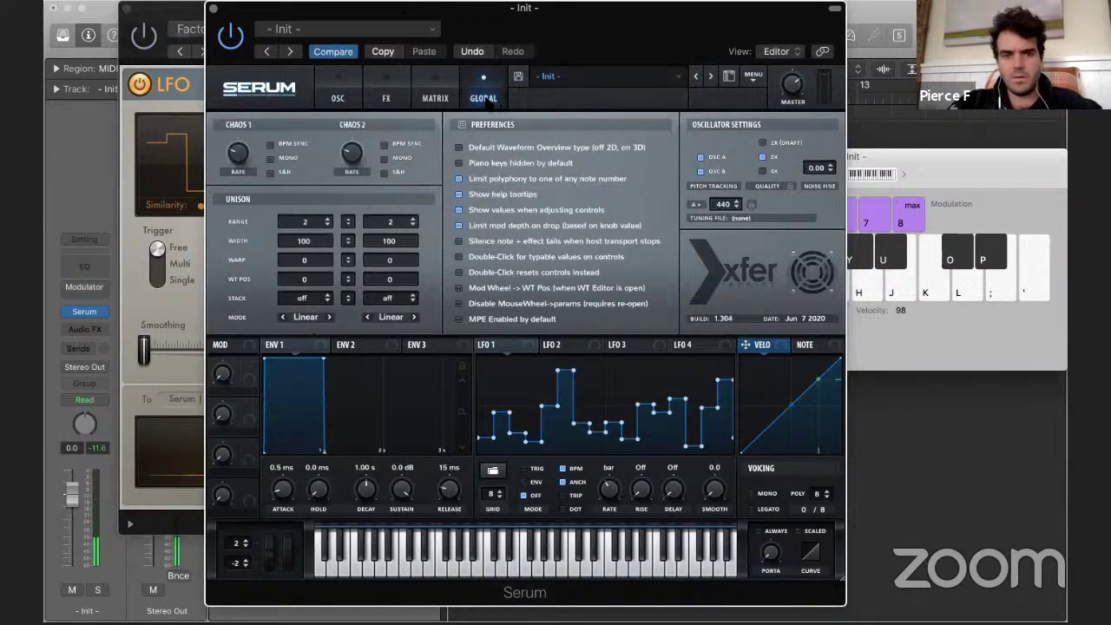
click(352, 101)
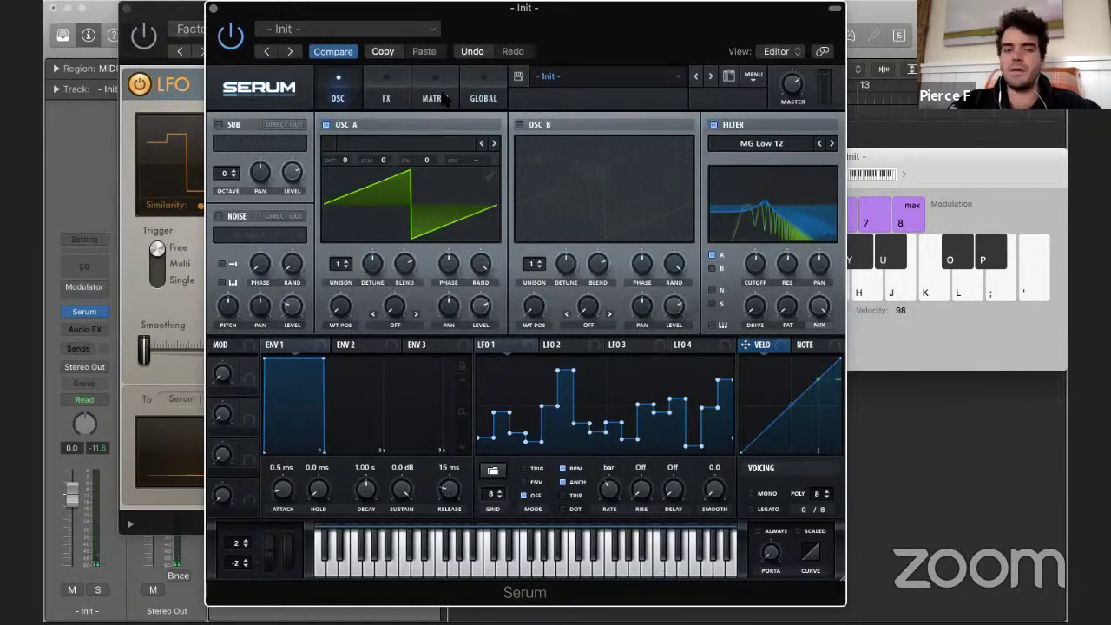
click(469, 85)
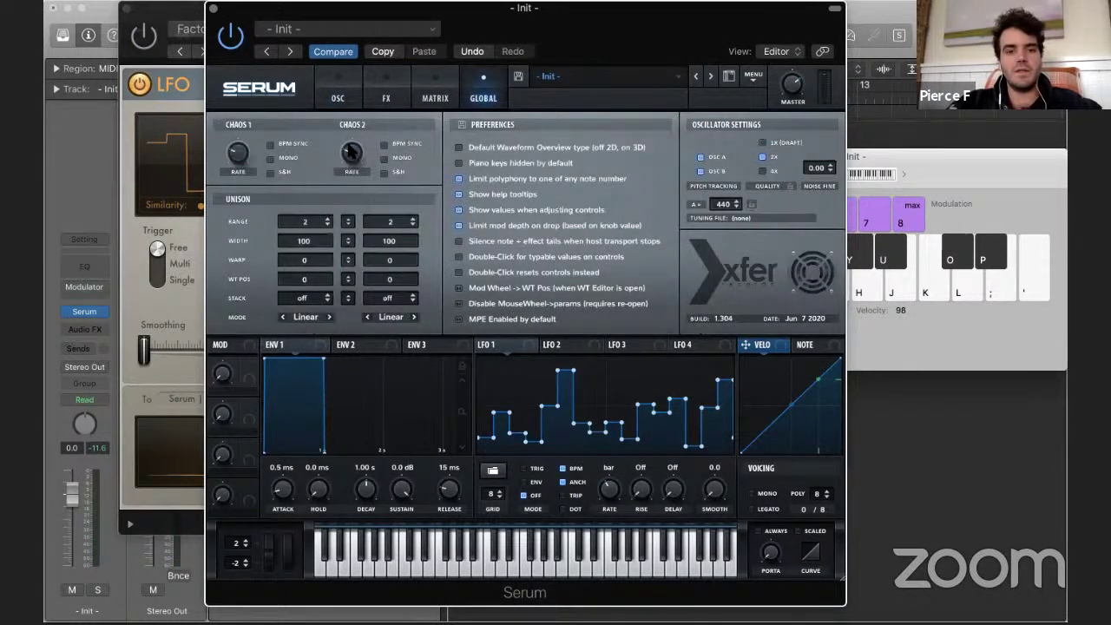
mouse_move(363, 155)
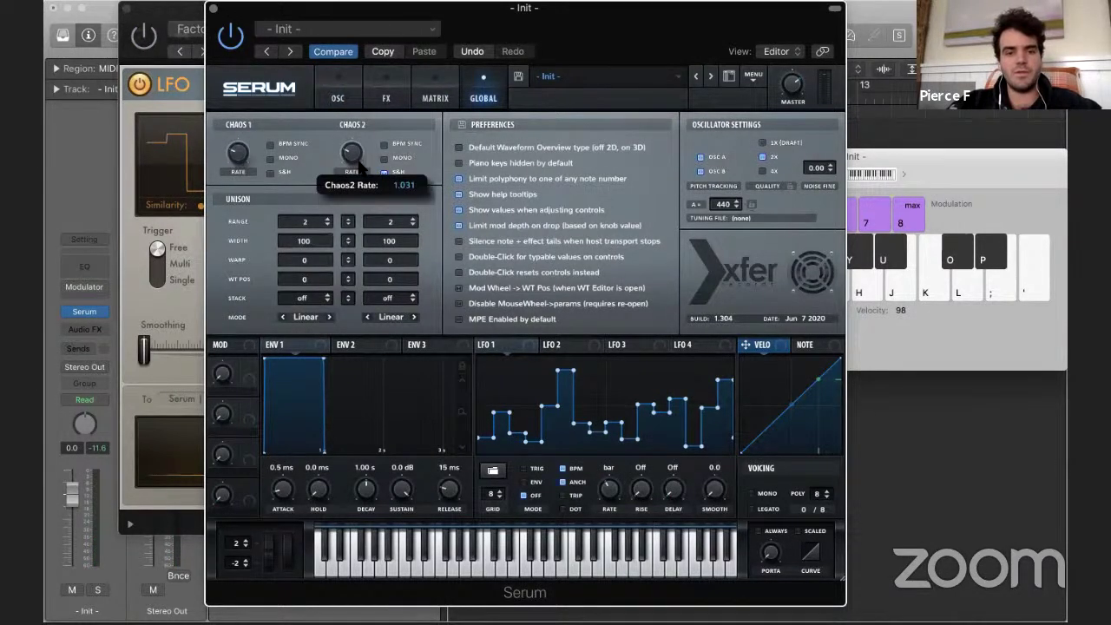
- Route Chaos2 to Fil Cutoff in the first row of Serum's modulation matrix with an amount of 65
click(429, 96)
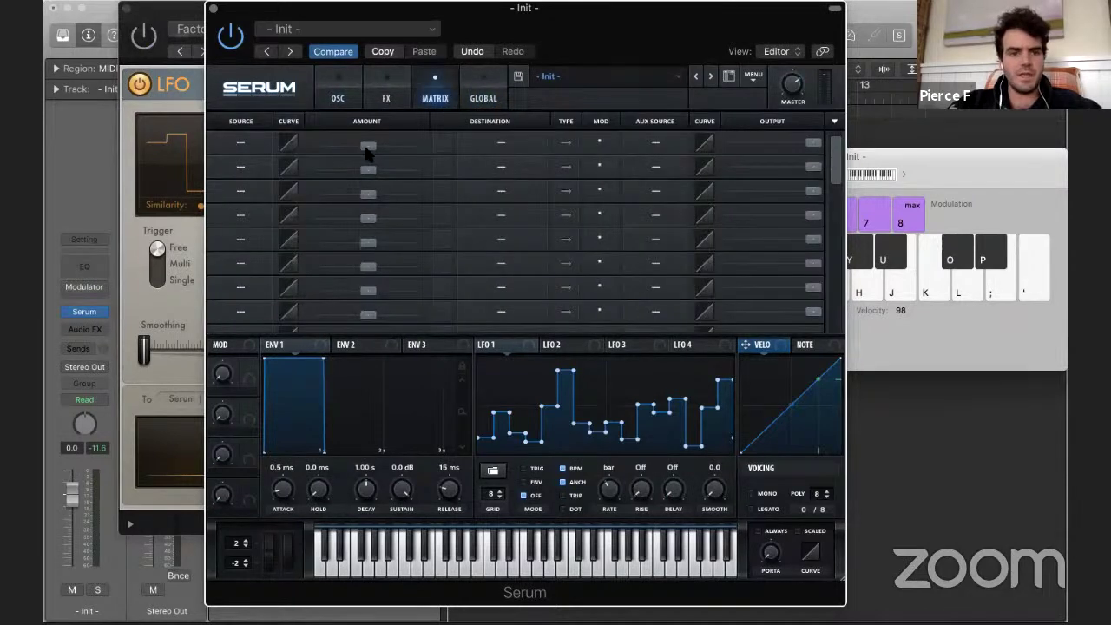
click(261, 141)
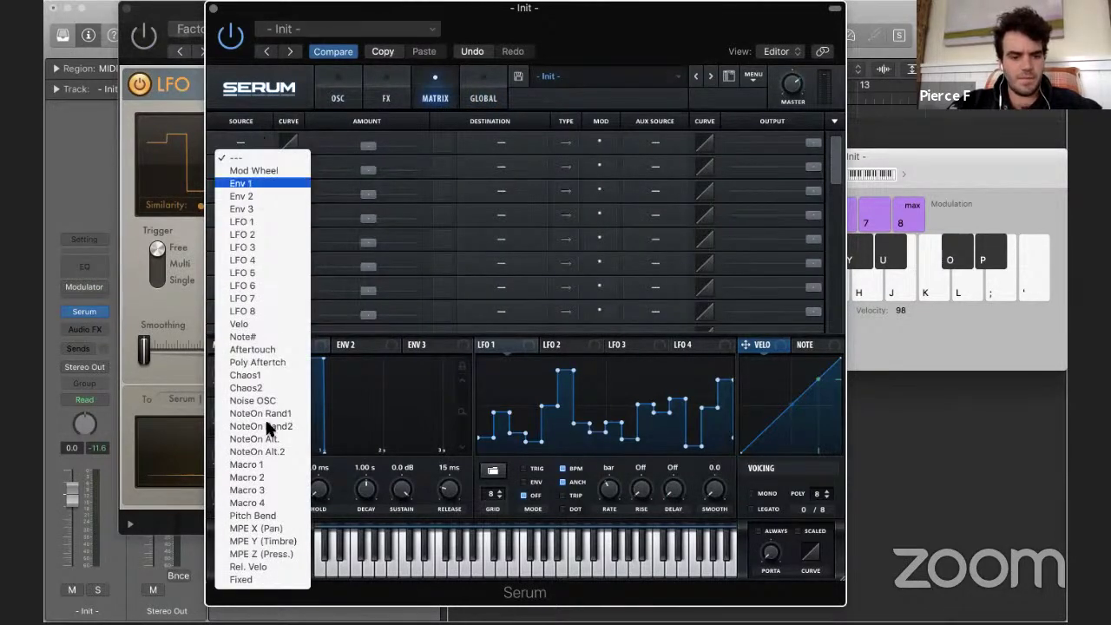
click(275, 389)
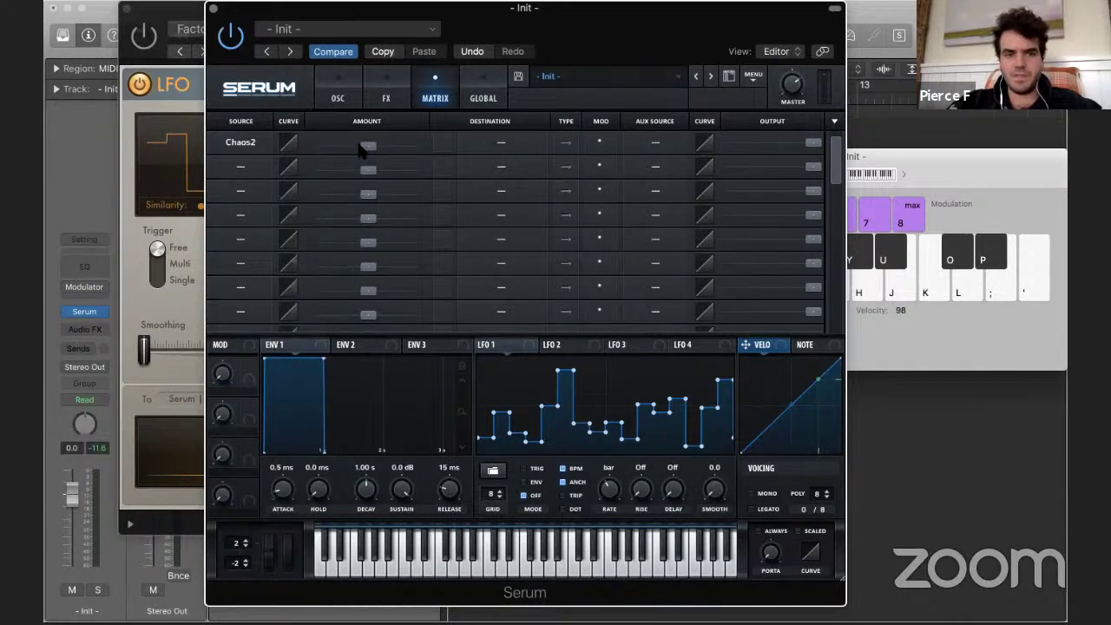
drag(380, 148, 414, 149)
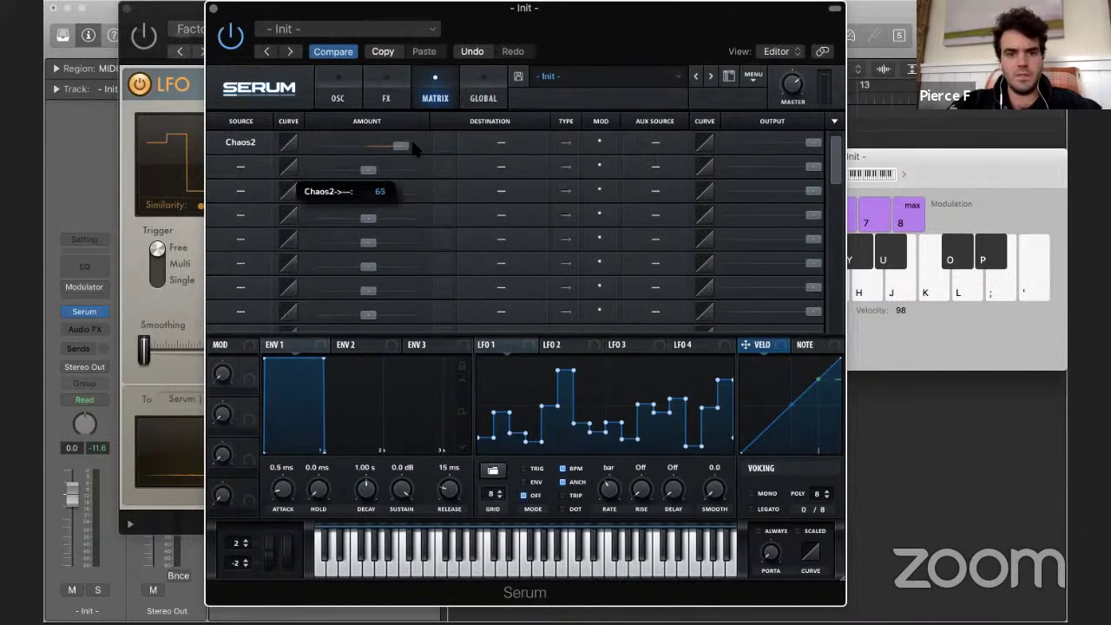
click(491, 143)
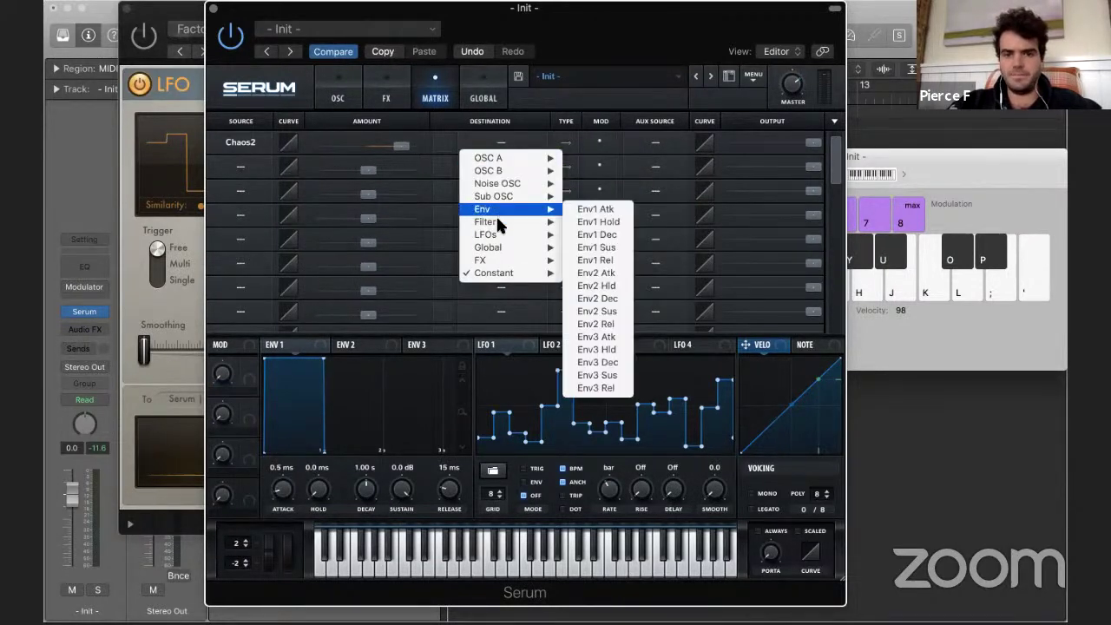
mouse_move(488, 222)
click(596, 222)
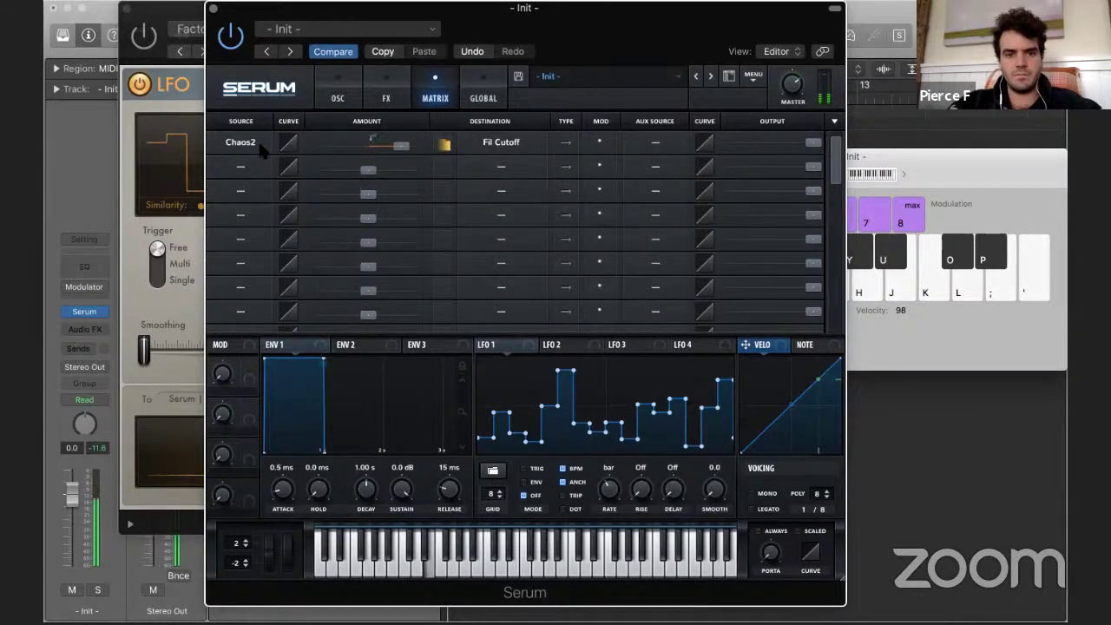
- Lower Serum's filter cutoff while holding a note to hear the Chaos 2 modulation
click(494, 84)
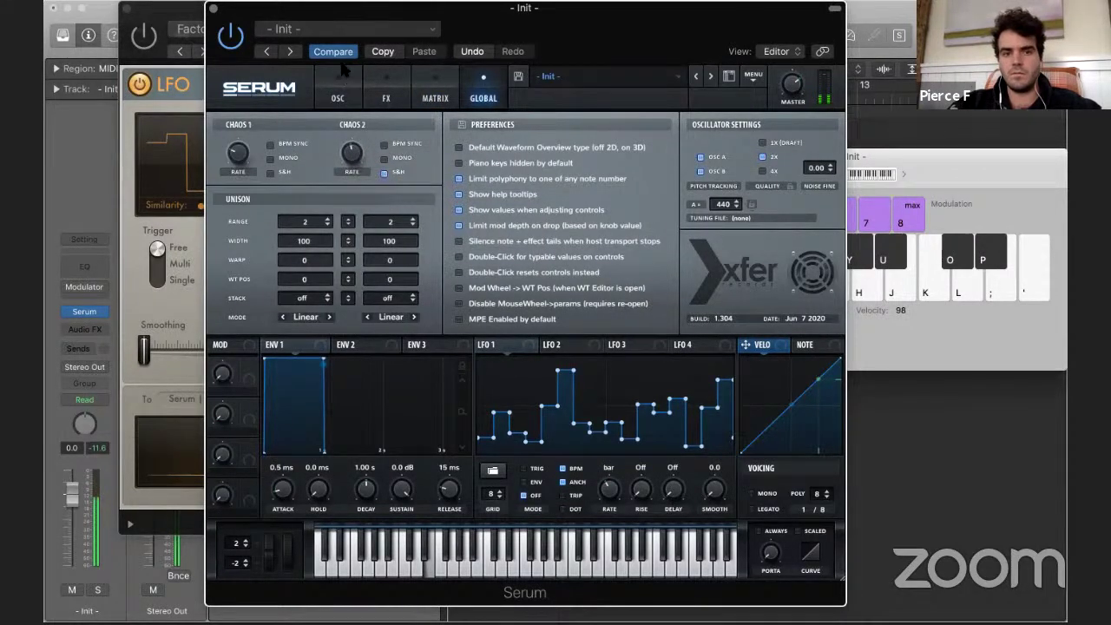
click(339, 90)
drag(753, 264, 762, 293)
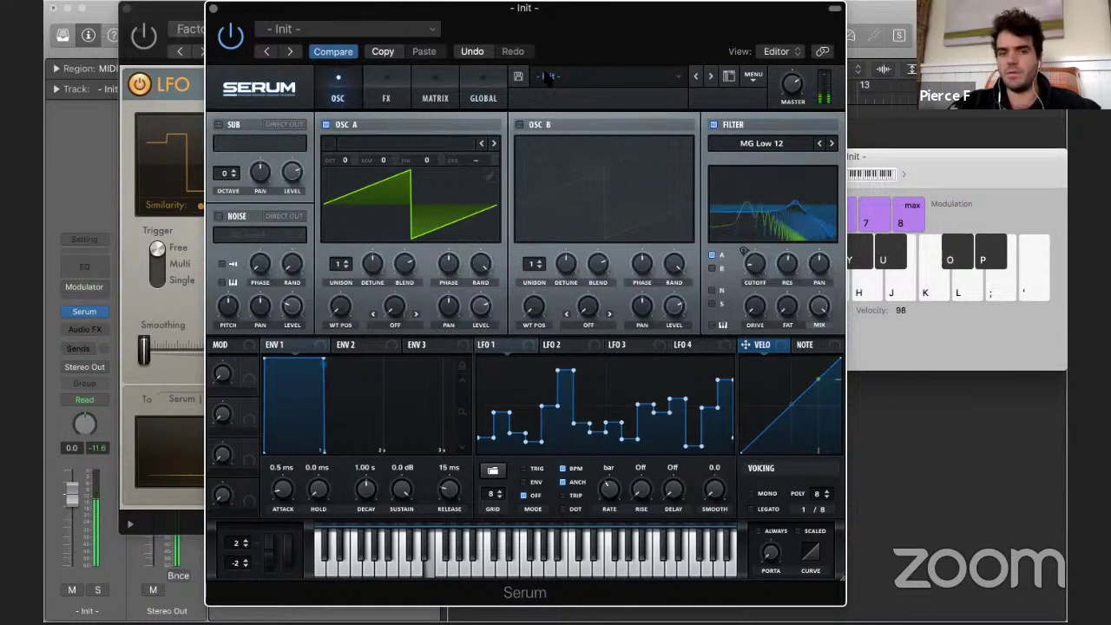
- Compare bidirectional and one-directional Chaos2 modulation of the filter cutoff, then settle on one-directional with a reduced amount
click(430, 89)
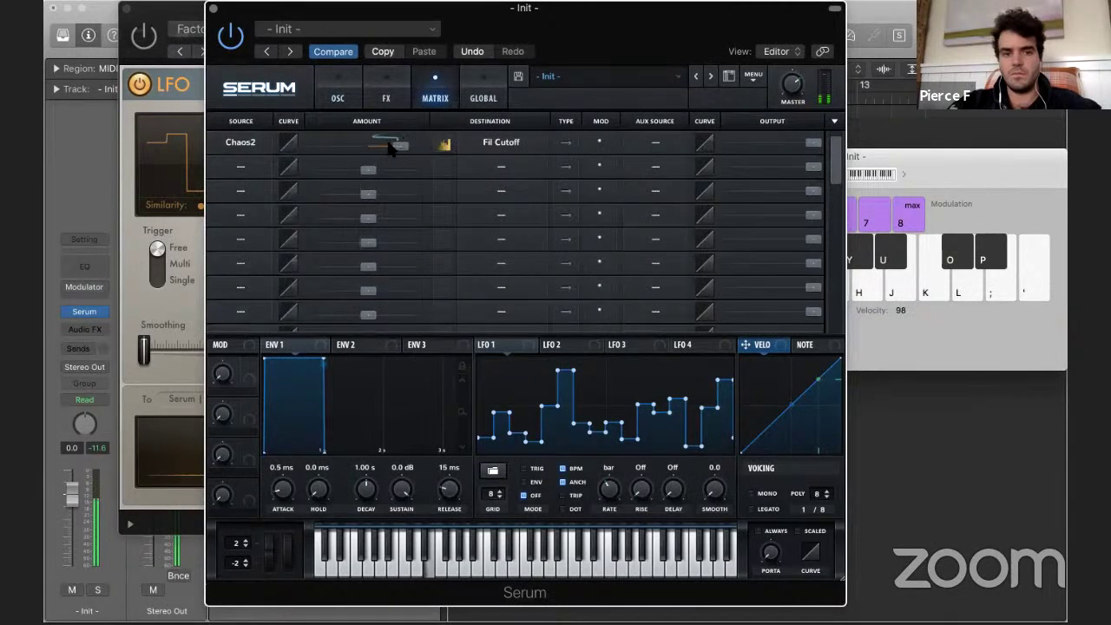
mouse_move(391, 147)
mouse_down()
mouse_move(380, 148)
mouse_move(396, 148)
mouse_up()
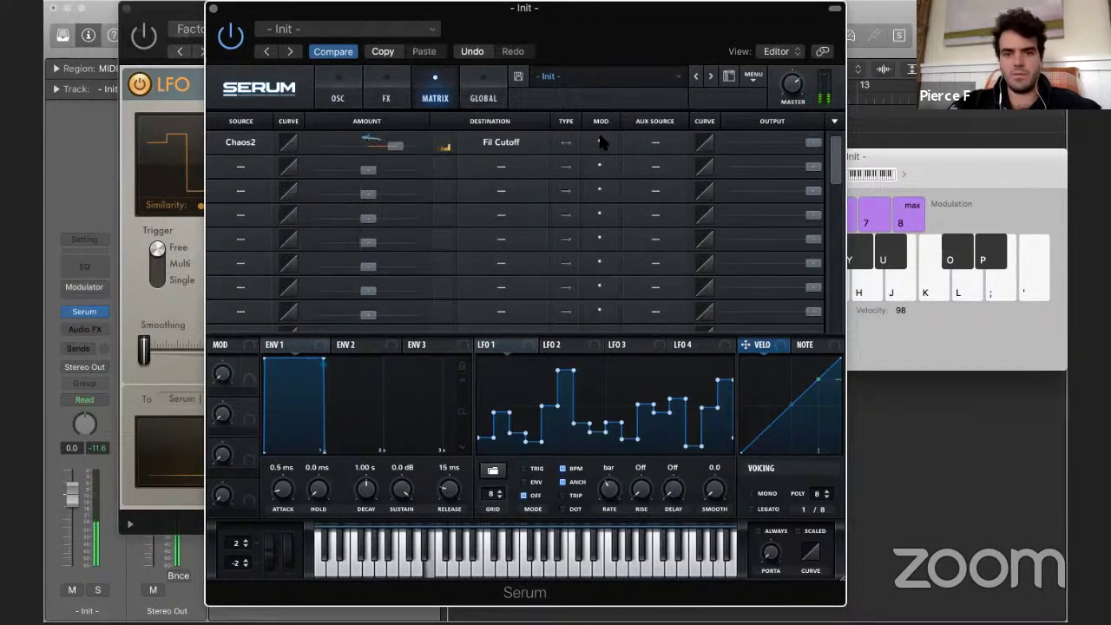
drag(392, 144, 411, 147)
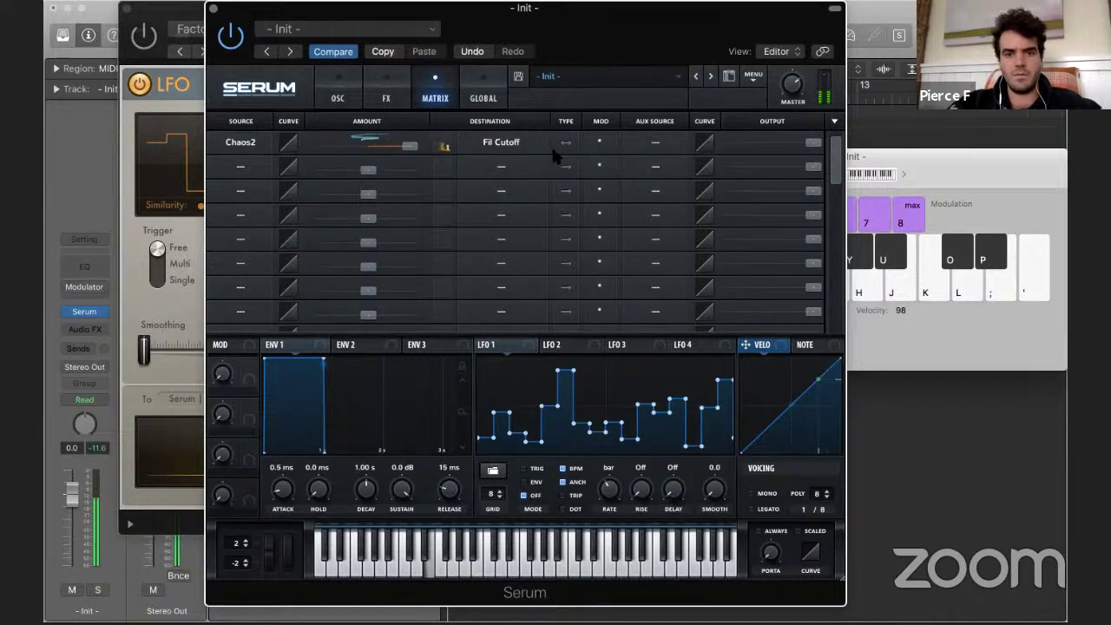
click(599, 143)
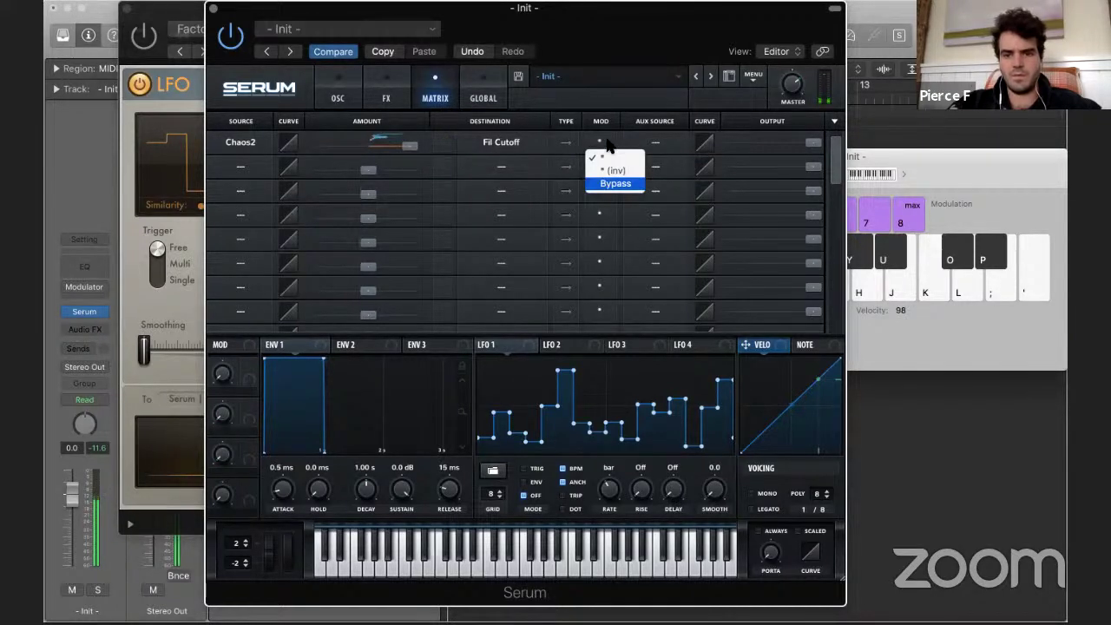
click(412, 158)
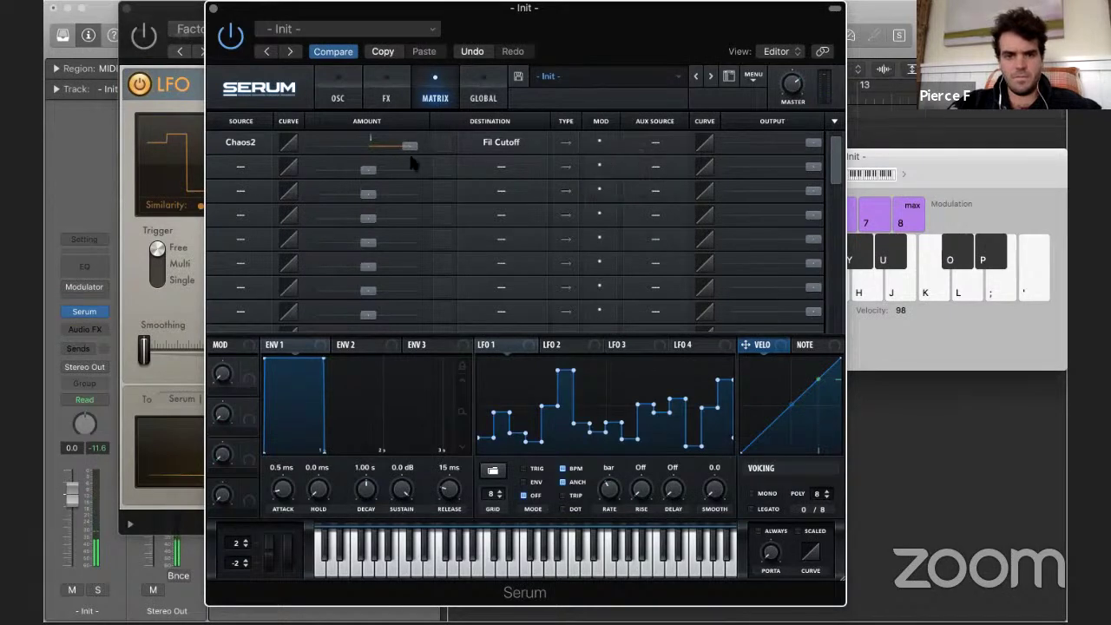
drag(408, 142, 386, 147)
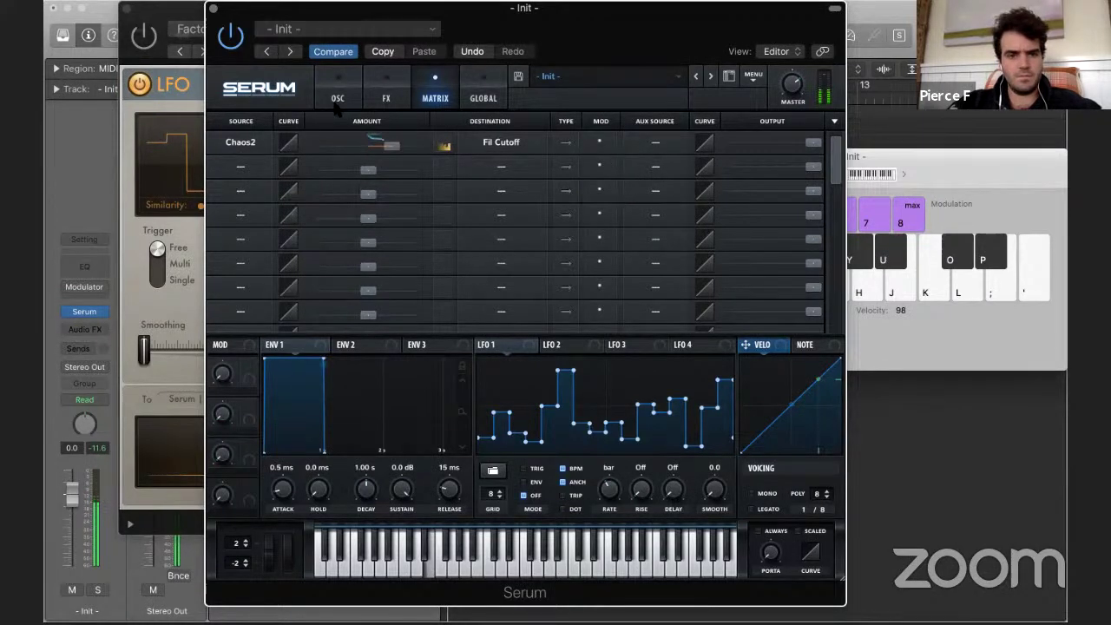
click(337, 91)
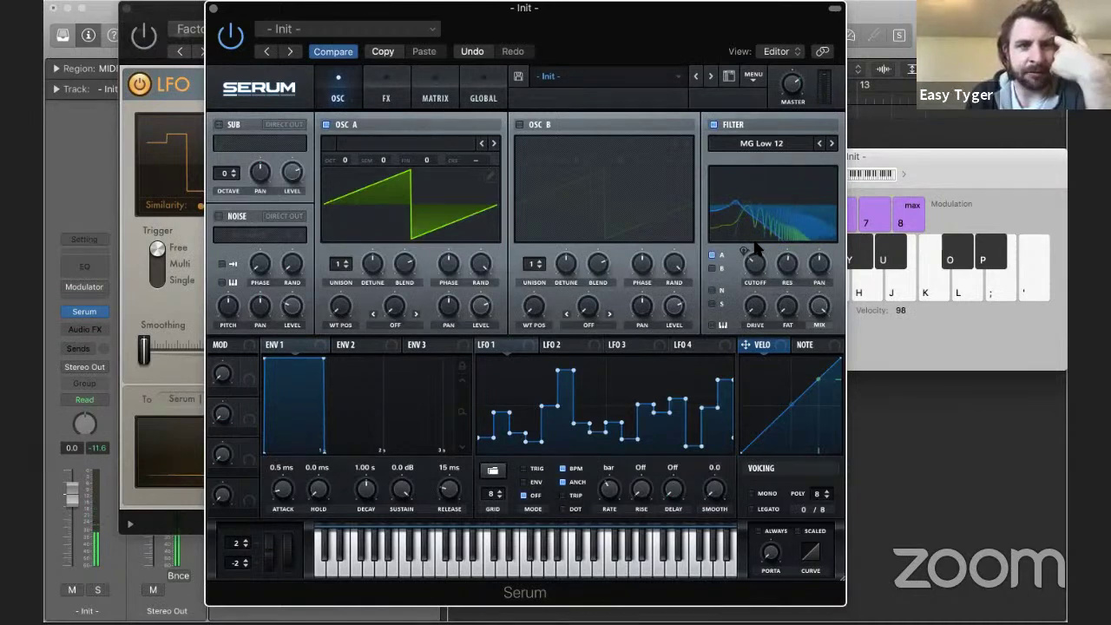
right_click(755, 265)
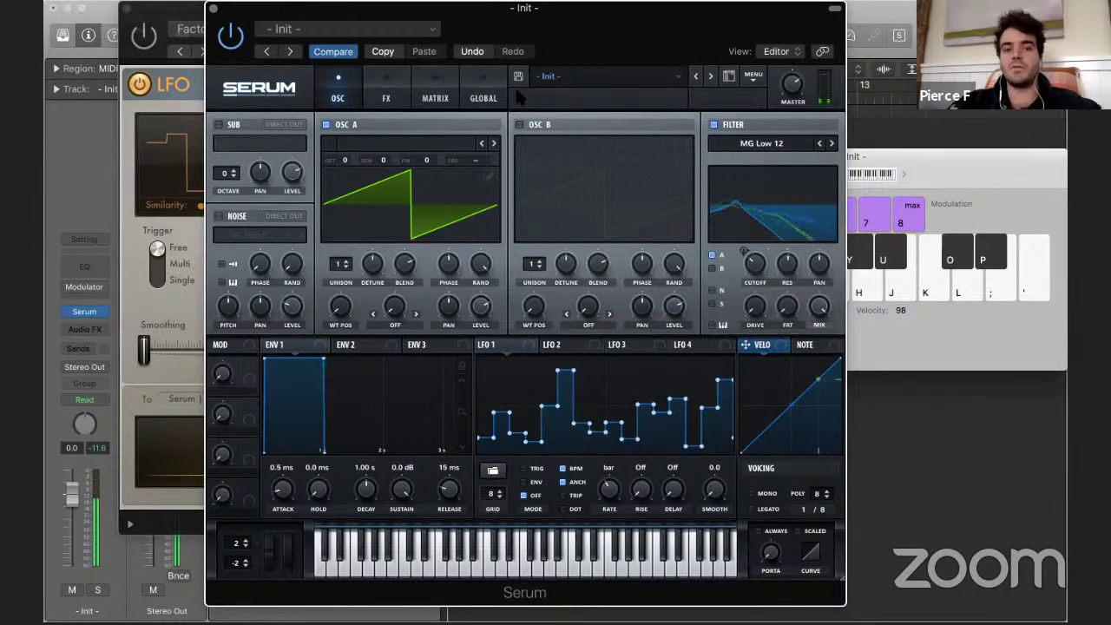
- Review the Chaos 2 rate in Serum's global settings alongside the Modulator's random LFO
click(483, 93)
drag(354, 153, 354, 158)
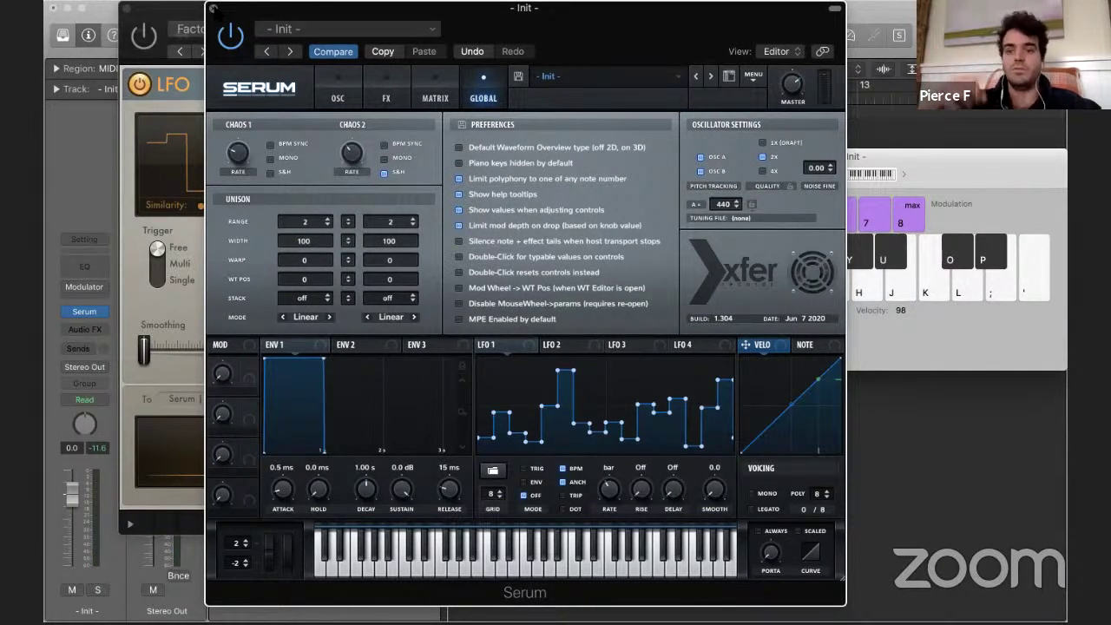
click(182, 106)
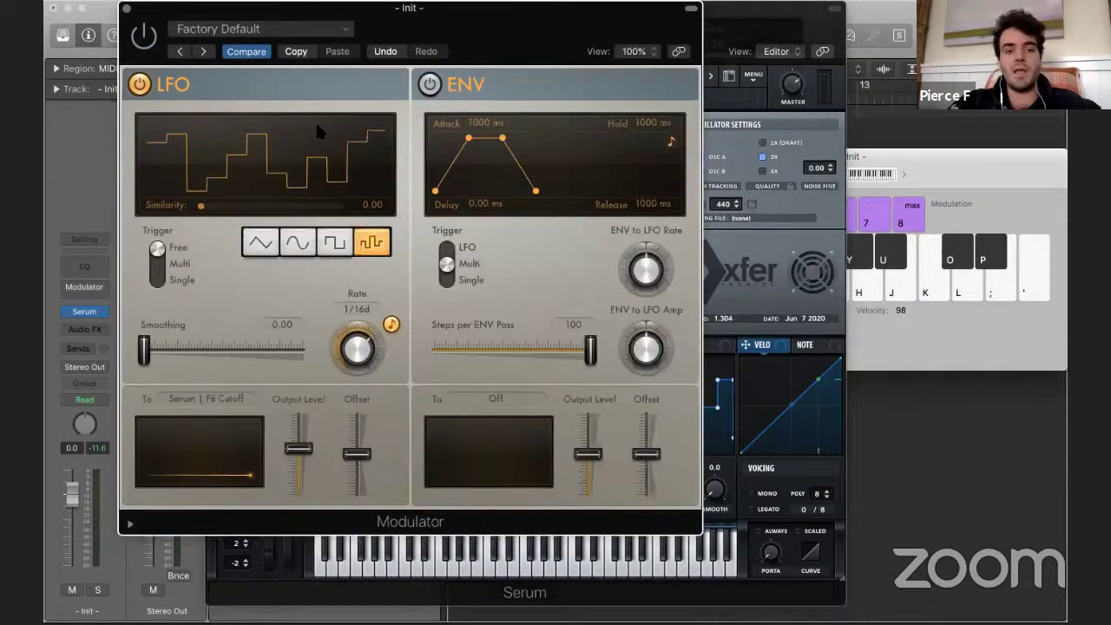
click(727, 173)
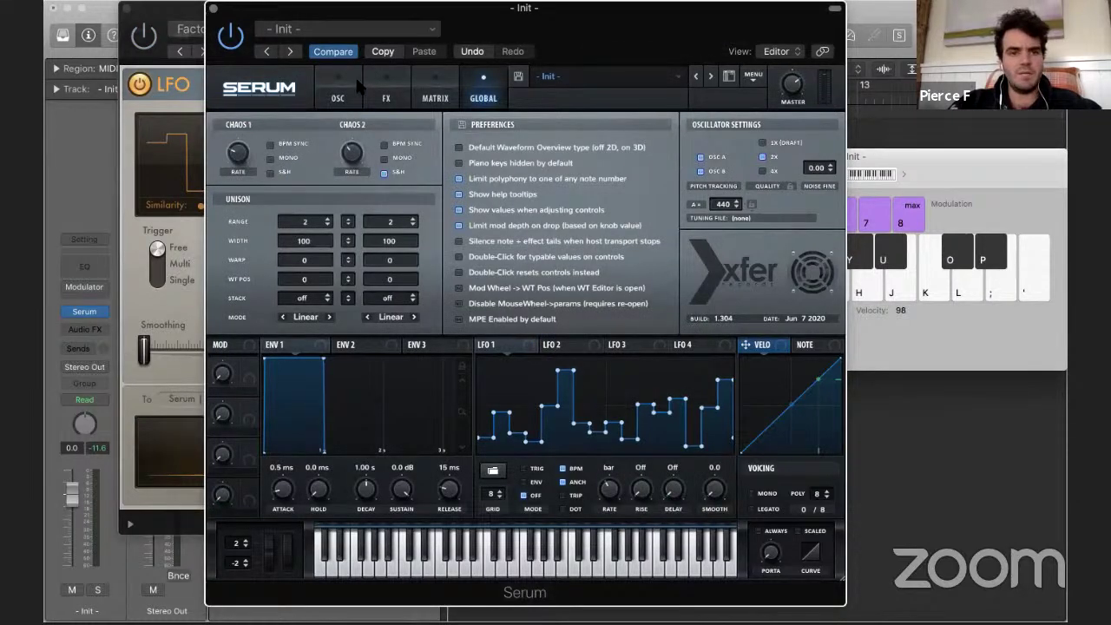
- Reset the amount of the Chaos2 to Fil Cutoff routing in Serum's modulation matrix to its neutral centre value
click(386, 91)
click(416, 93)
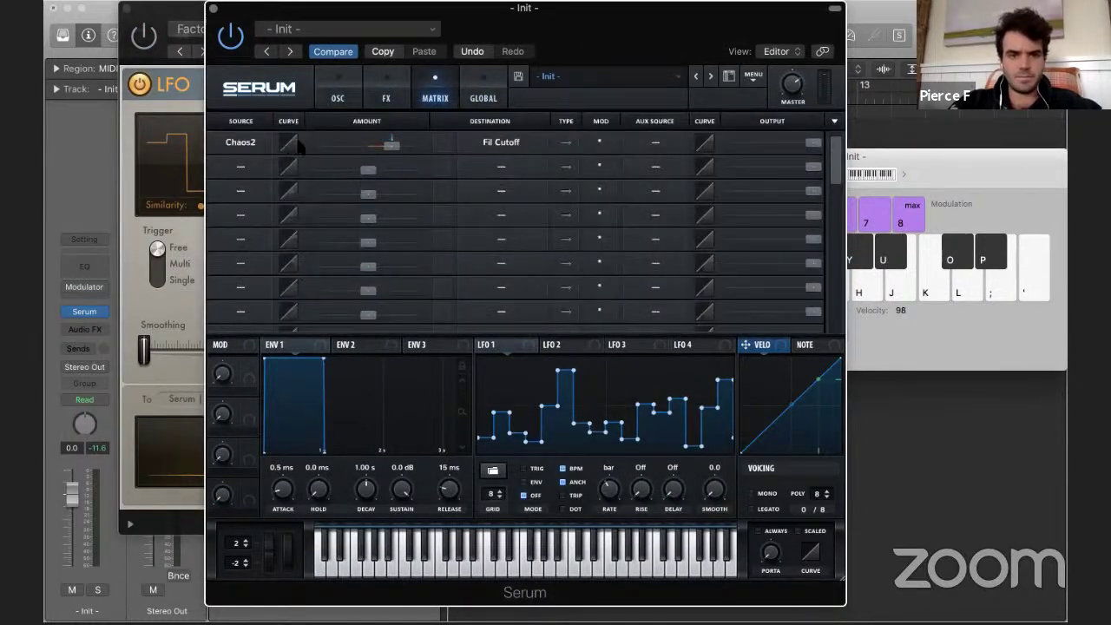
double_click(390, 141)
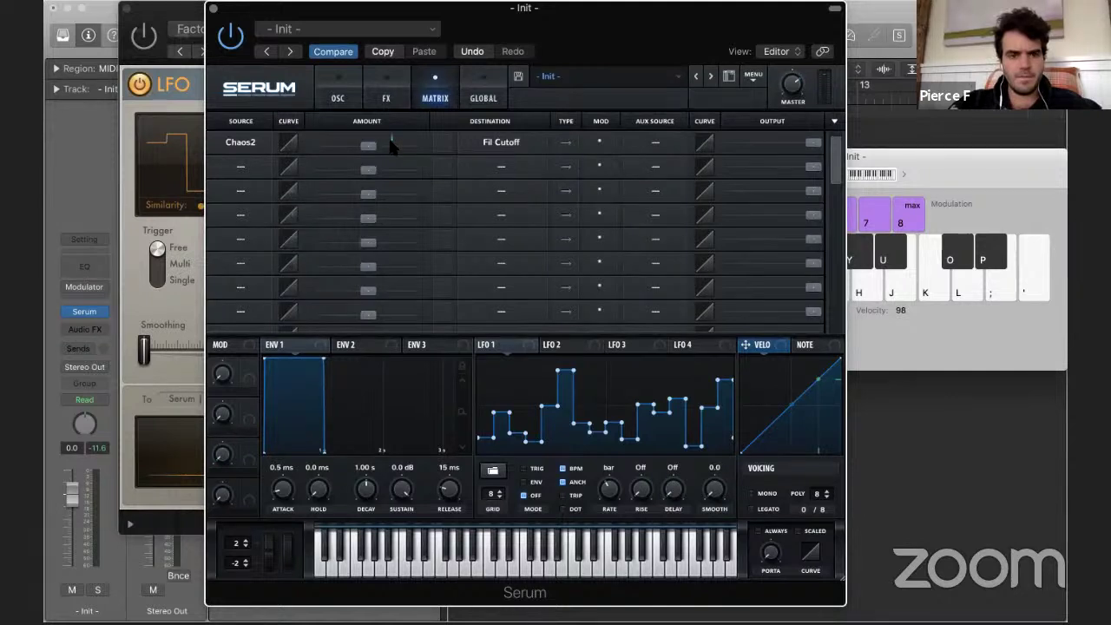
- Enable the Modulator with an LFO rate of 1/8 and raise Serum's filter drive while holding a note
key(a)
click(147, 40)
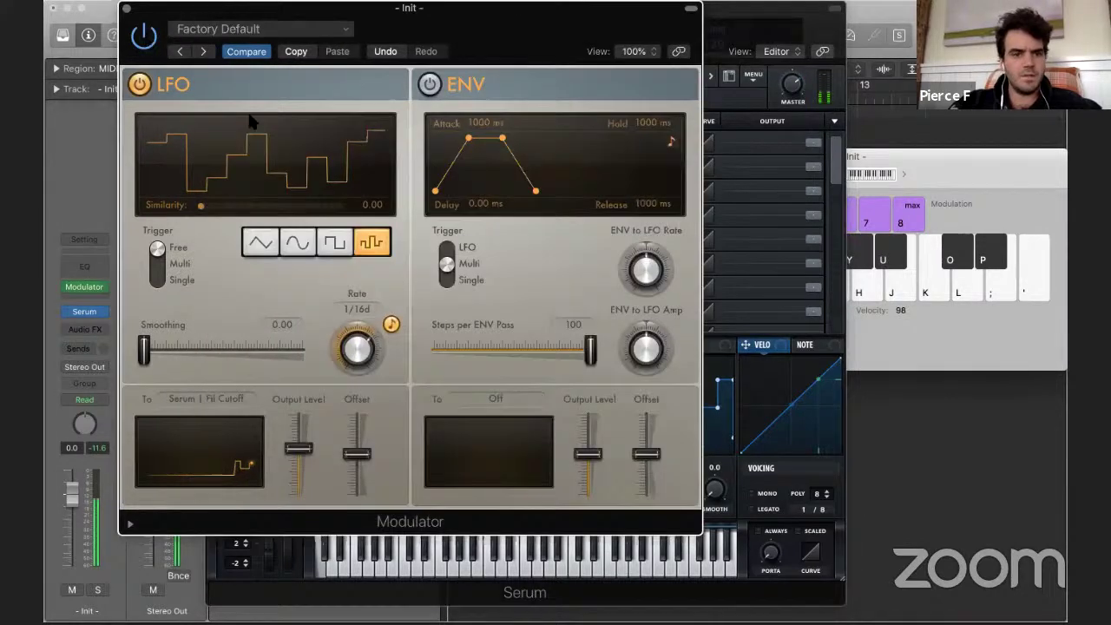
drag(362, 345, 361, 354)
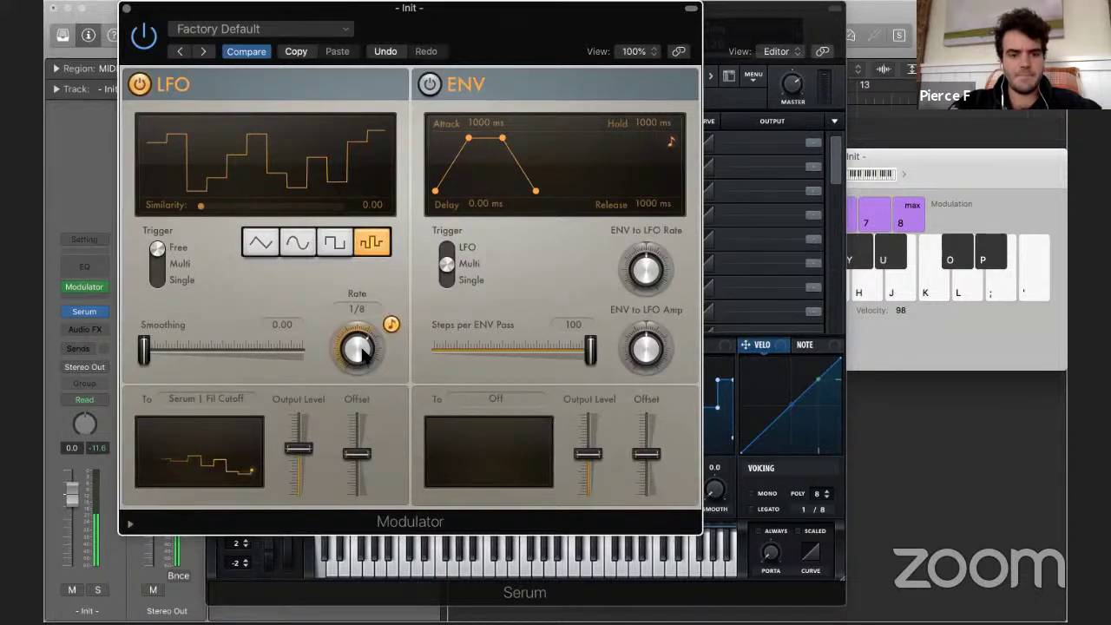
click(126, 8)
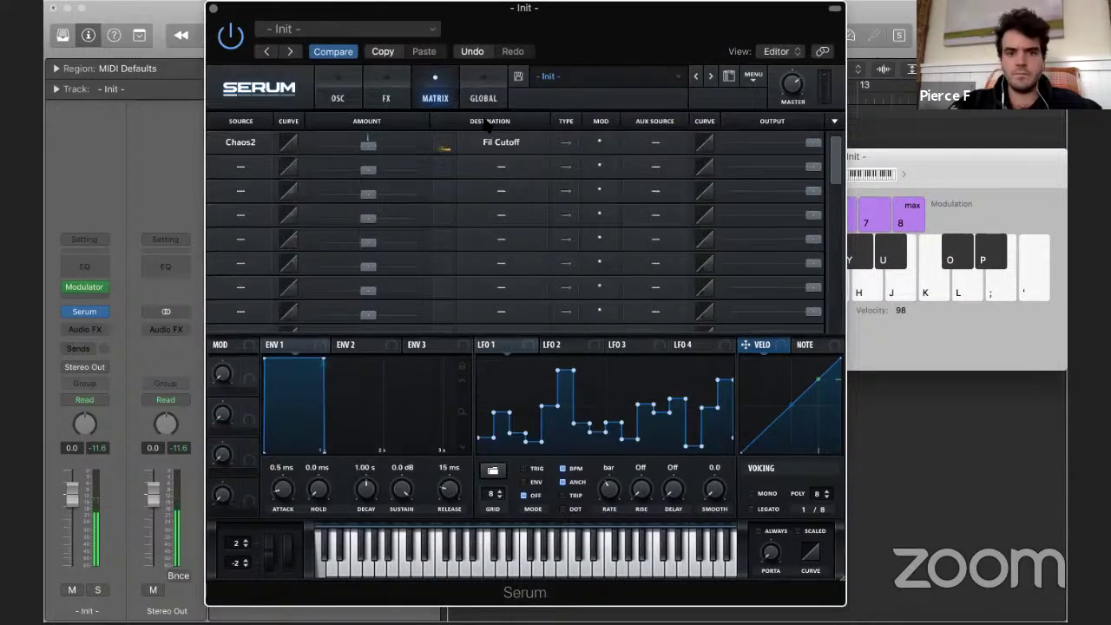
click(338, 87)
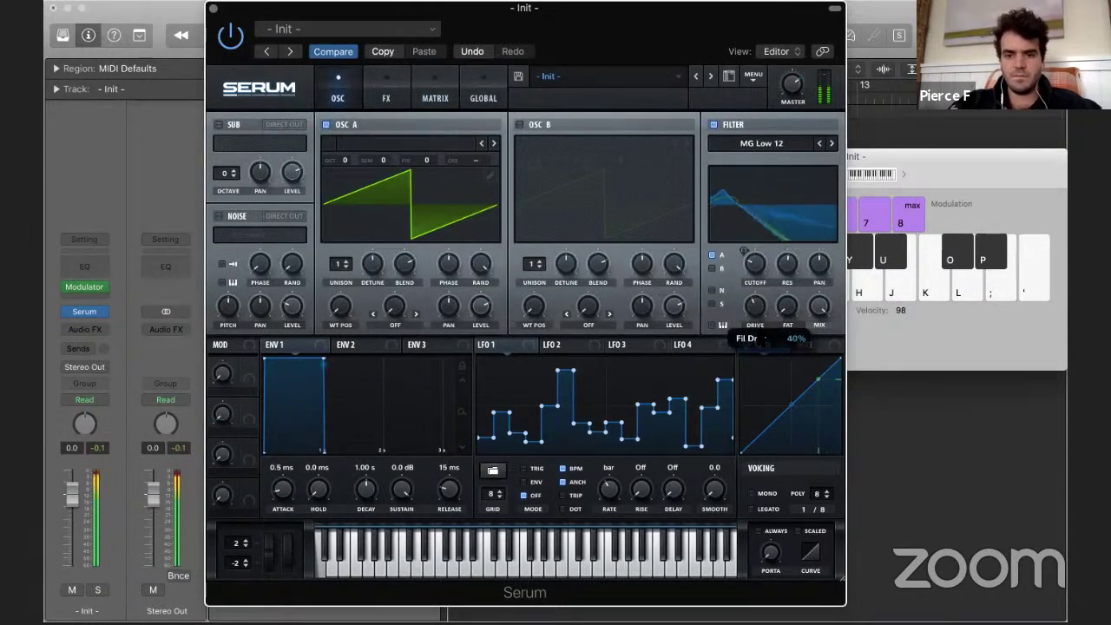
click(213, 7)
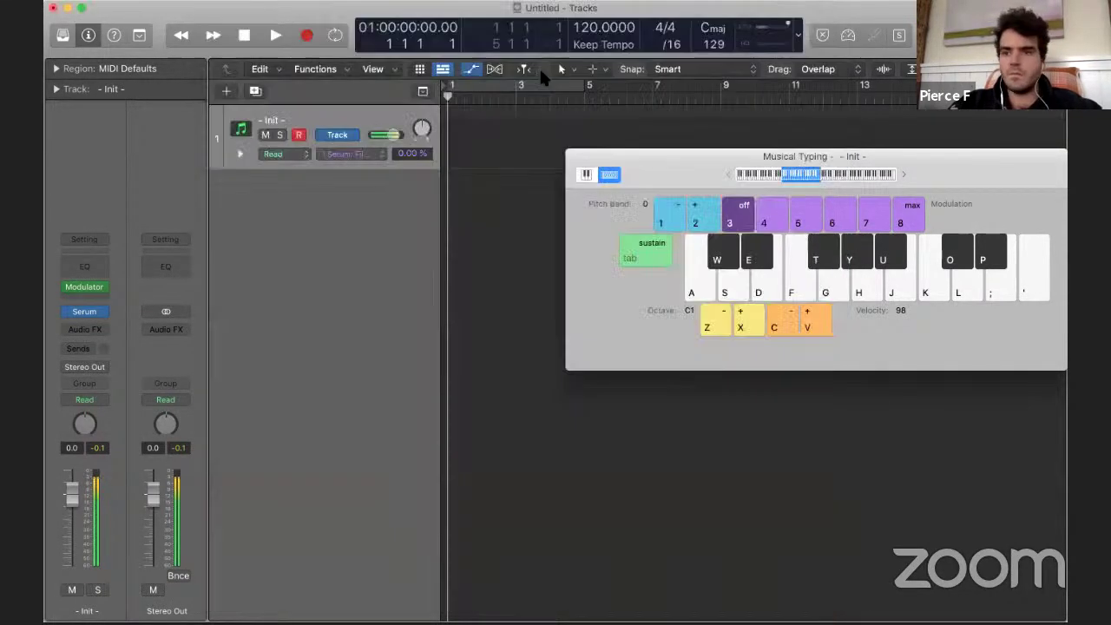
- Record a sustained C1 note from bar 1 to just past bar 5 on the Serum track and hide the track automation
click(307, 34)
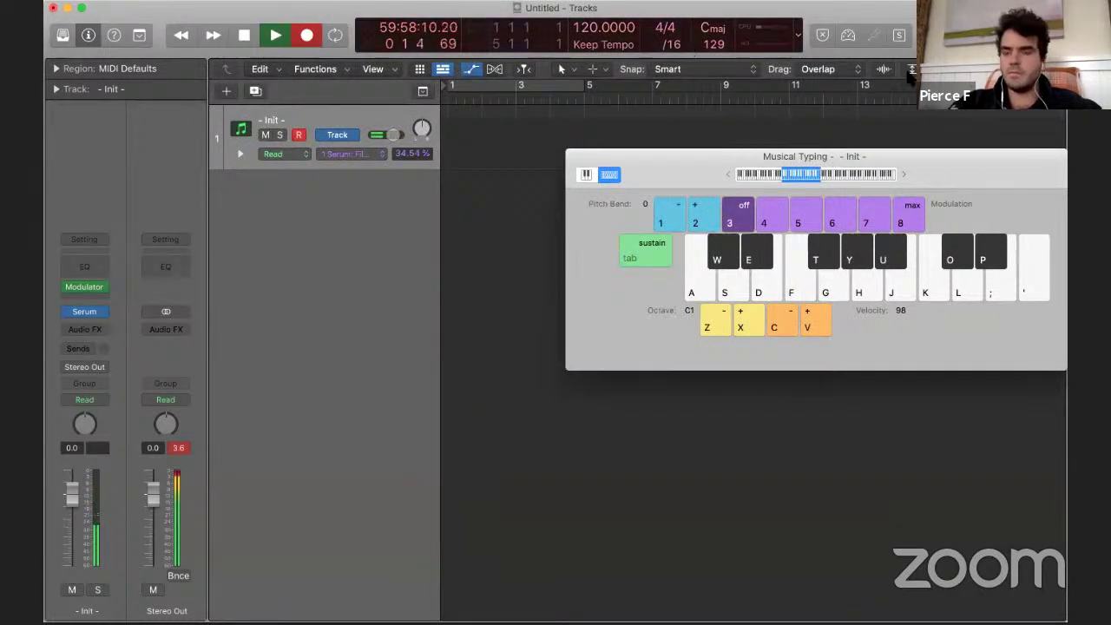
key(a)
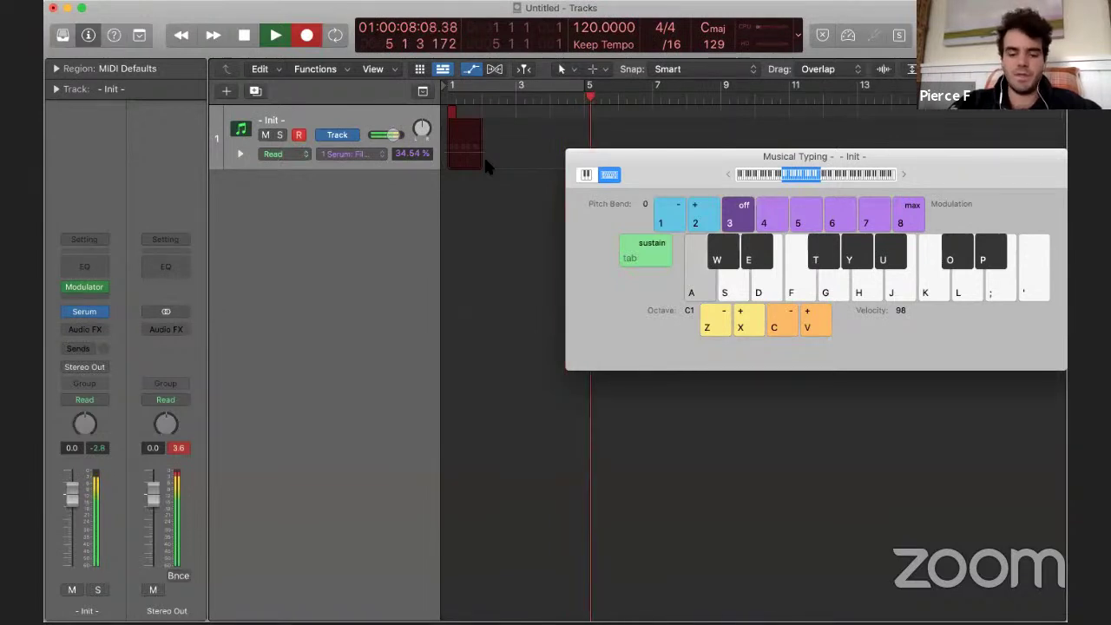
key(space)
key(super+k)
key(a)
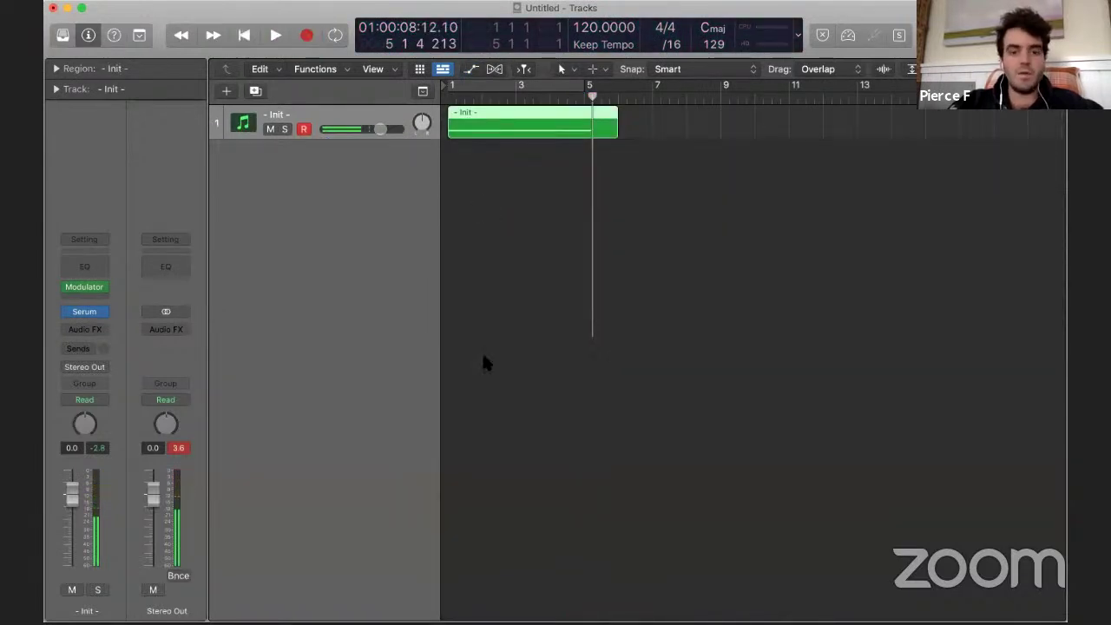
- Trim the recorded C1 note and its region to four bars, and loop the region up to bar 9
key(e)
click(474, 509)
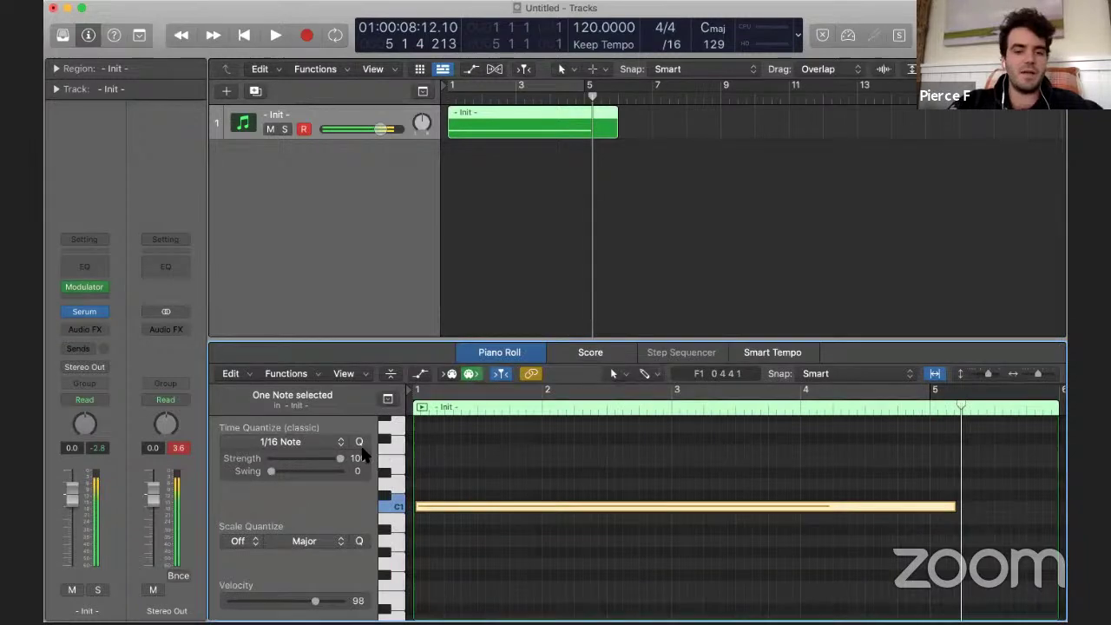
click(621, 122)
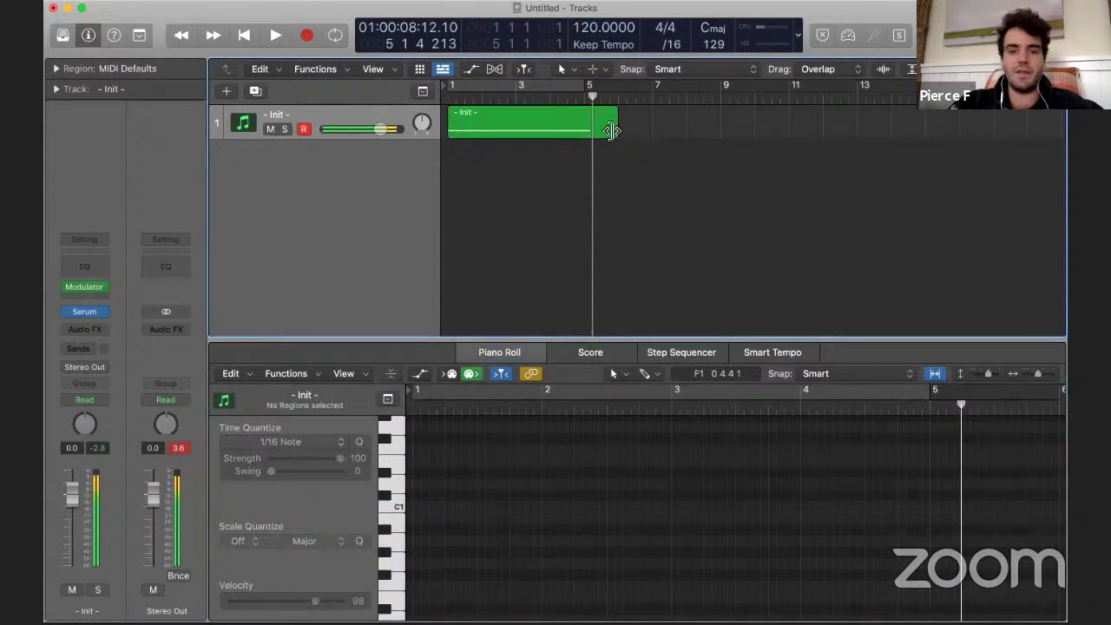
drag(611, 130, 721, 136)
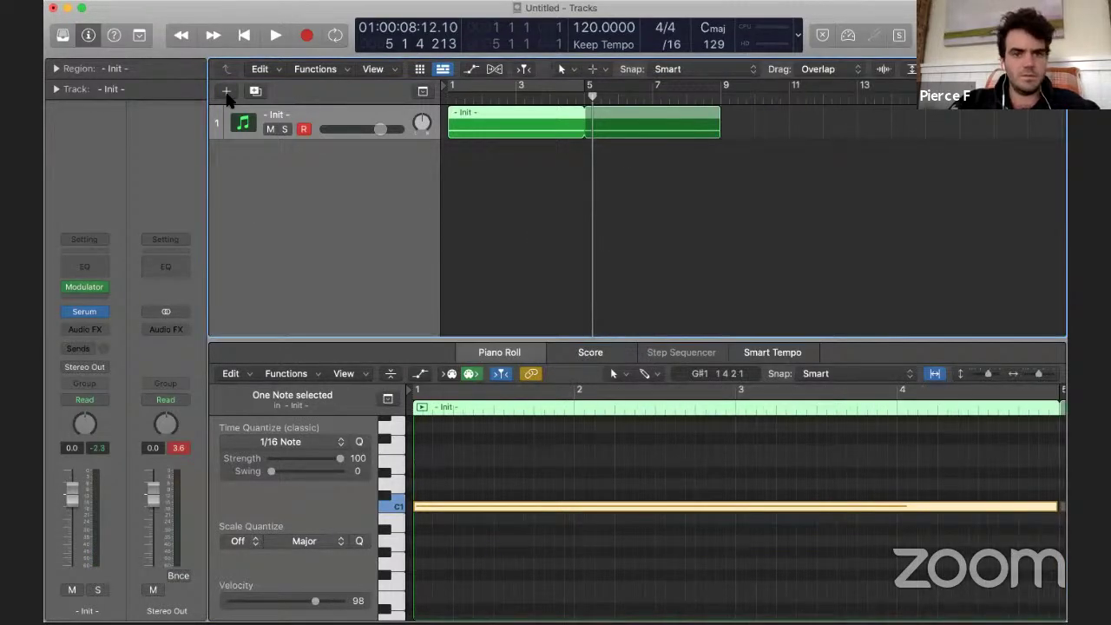
- Add a second software instrument track and load Skaka on it from the #3 Test/Demo plug-in group
click(226, 90)
key(Return)
click(85, 311)
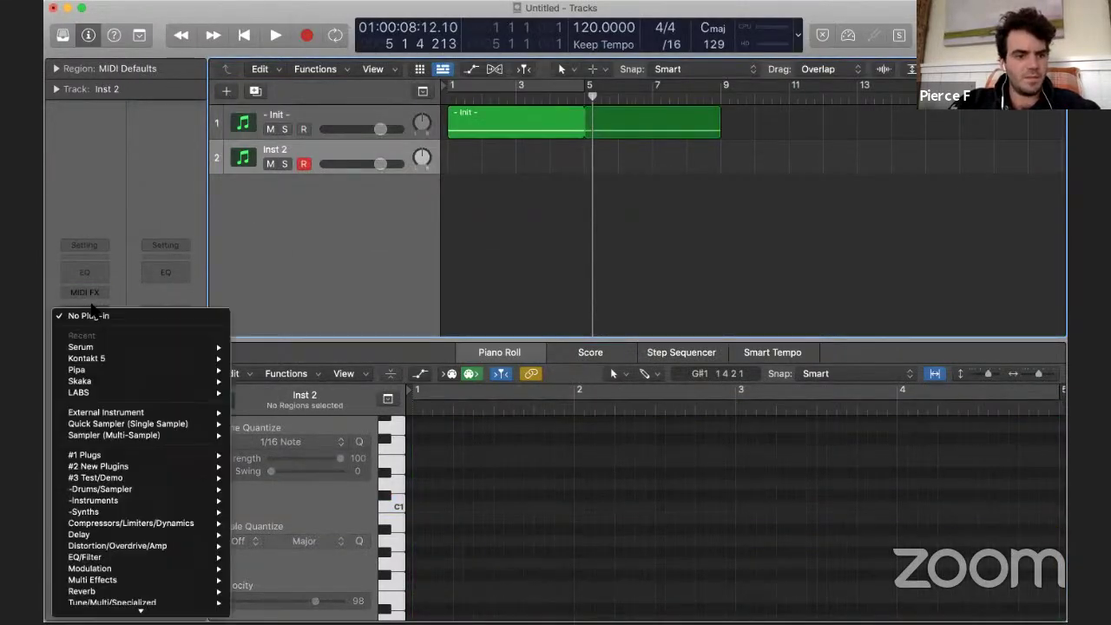
scroll(130, 487, down, 3)
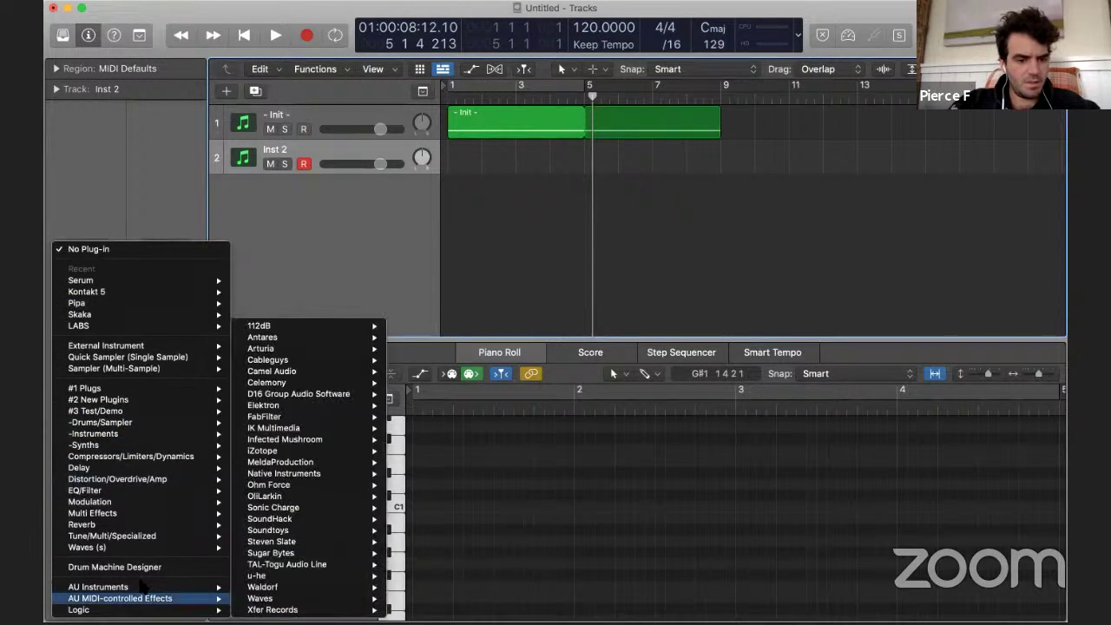
mouse_move(122, 408)
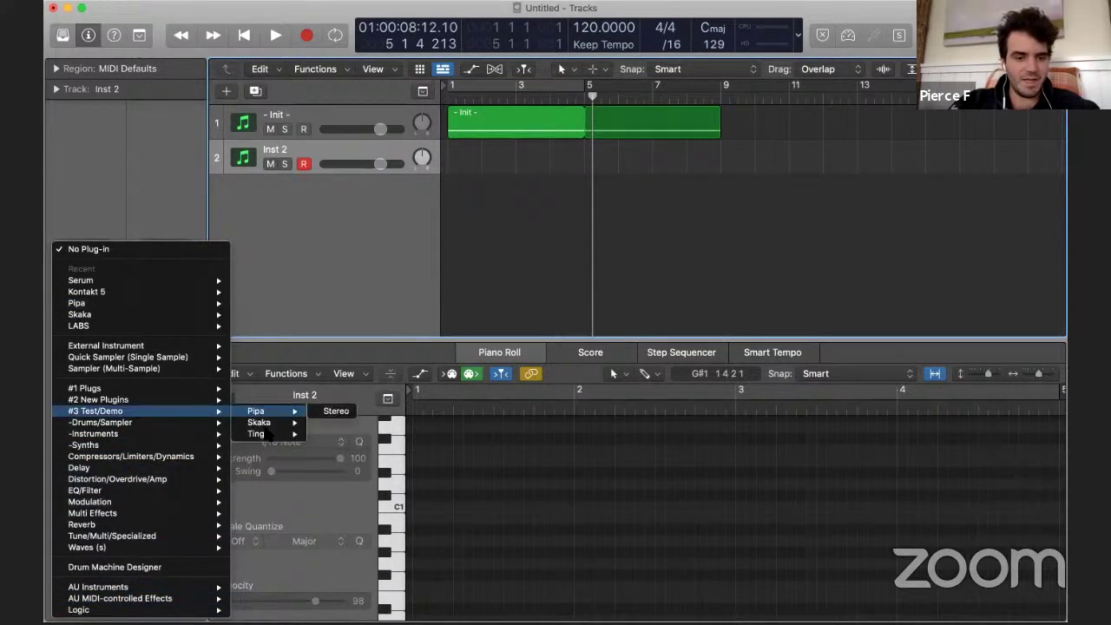
mouse_move(269, 423)
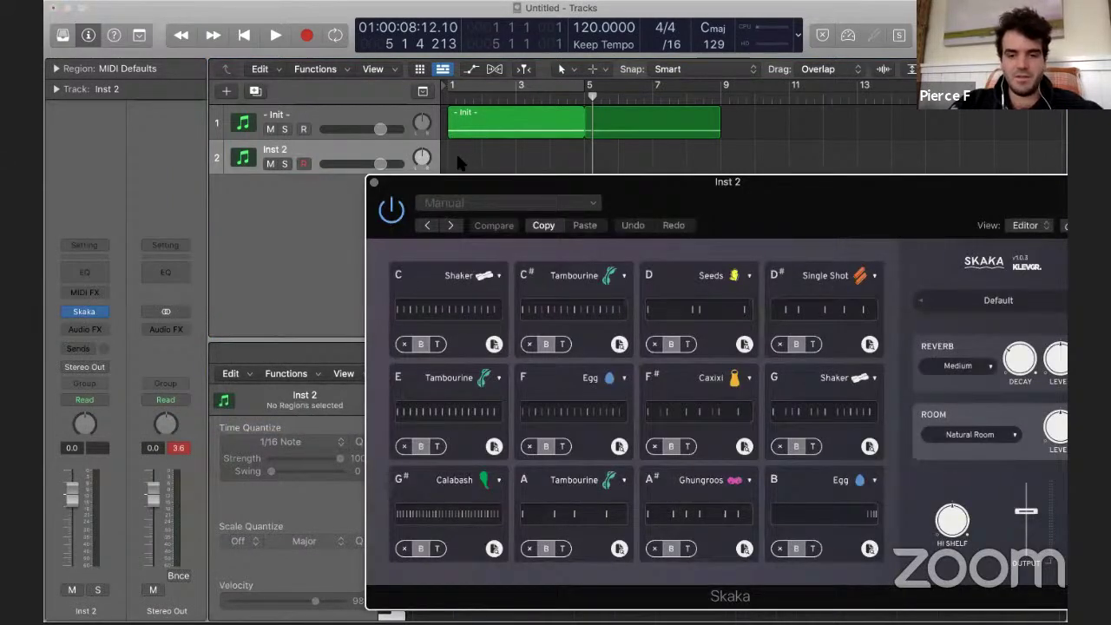
- Audition Skaka's percussion patterns with Musical Typing notes, then close the keyboard and plug-in windows
key(super+k)
key(a)
key(d)
key(g)
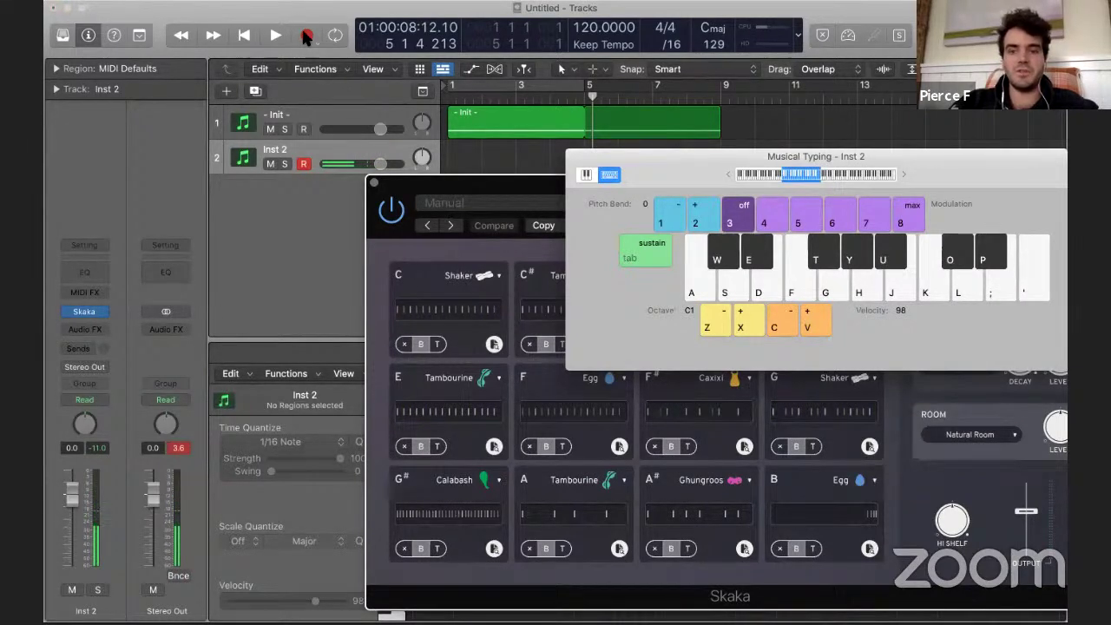
key(super+k)
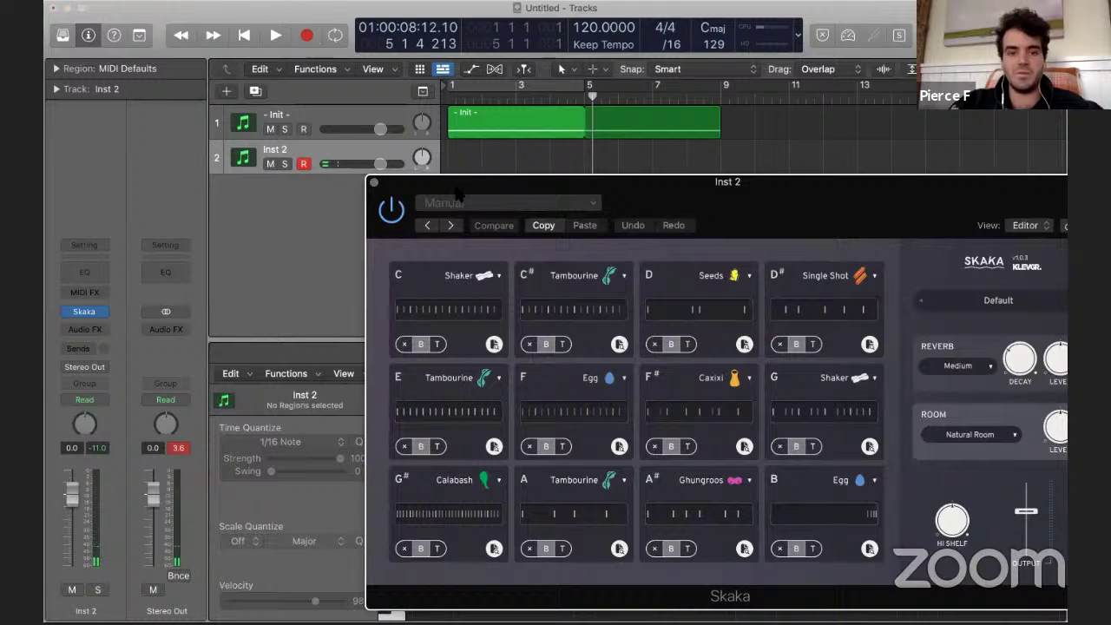
click(371, 184)
- Copy the looped Serum region onto the Inst 2 track at bar 1 and close the Piano Roll
double_click(482, 130)
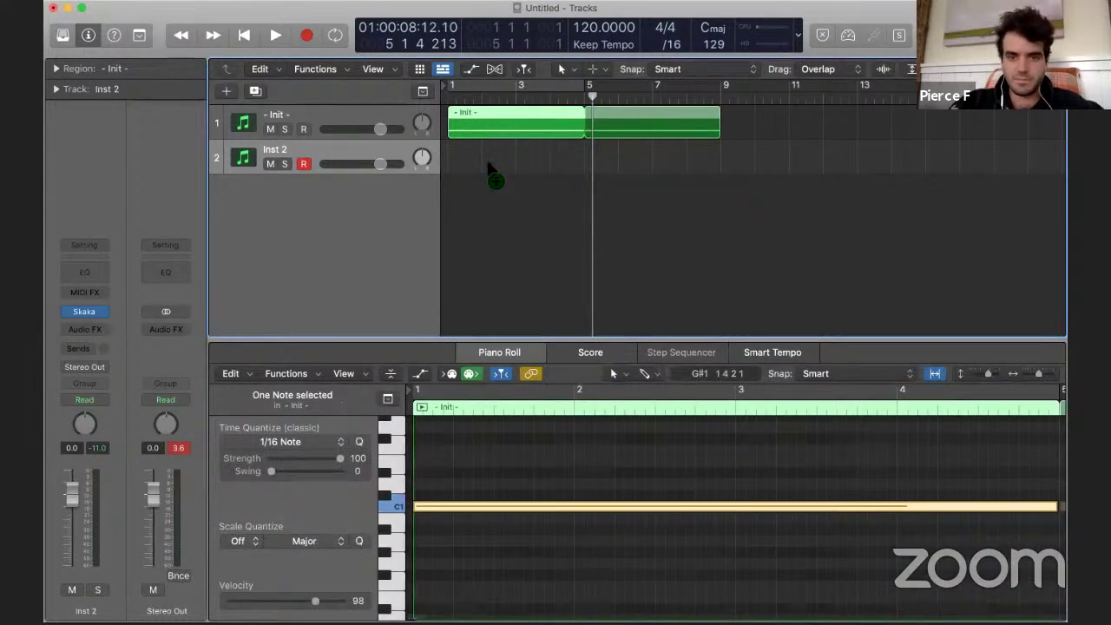
drag(488, 167, 488, 168)
key(e)
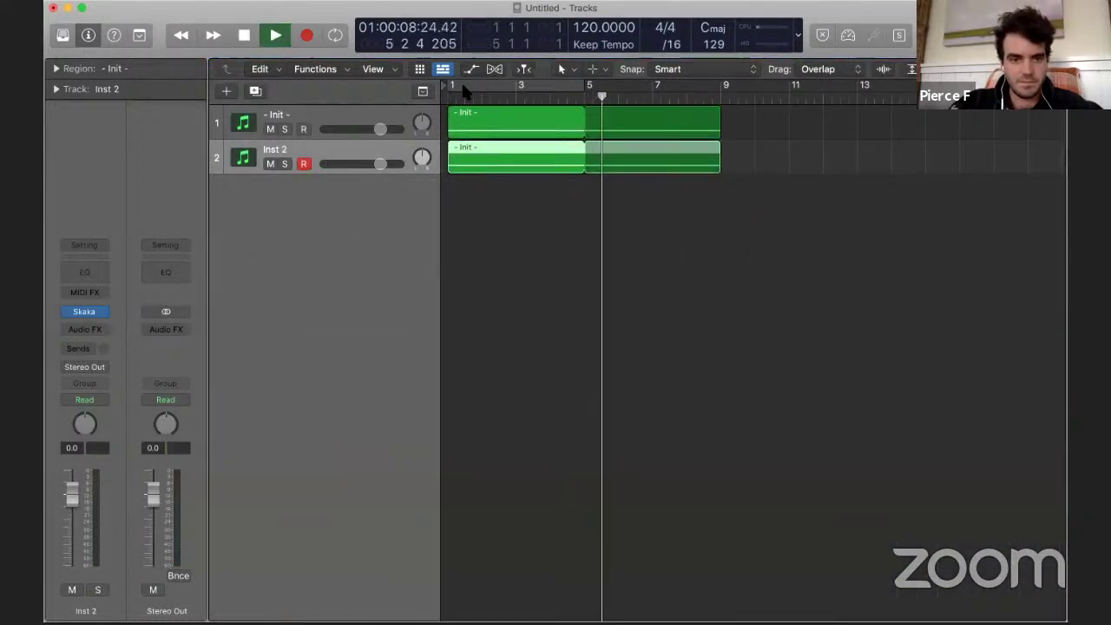
- Play both tracks with the cycle enabled over bars 1 to 5, and open the Inst 2 region in the Piano Roll
key(space)
key(Return)
key(space)
click(495, 81)
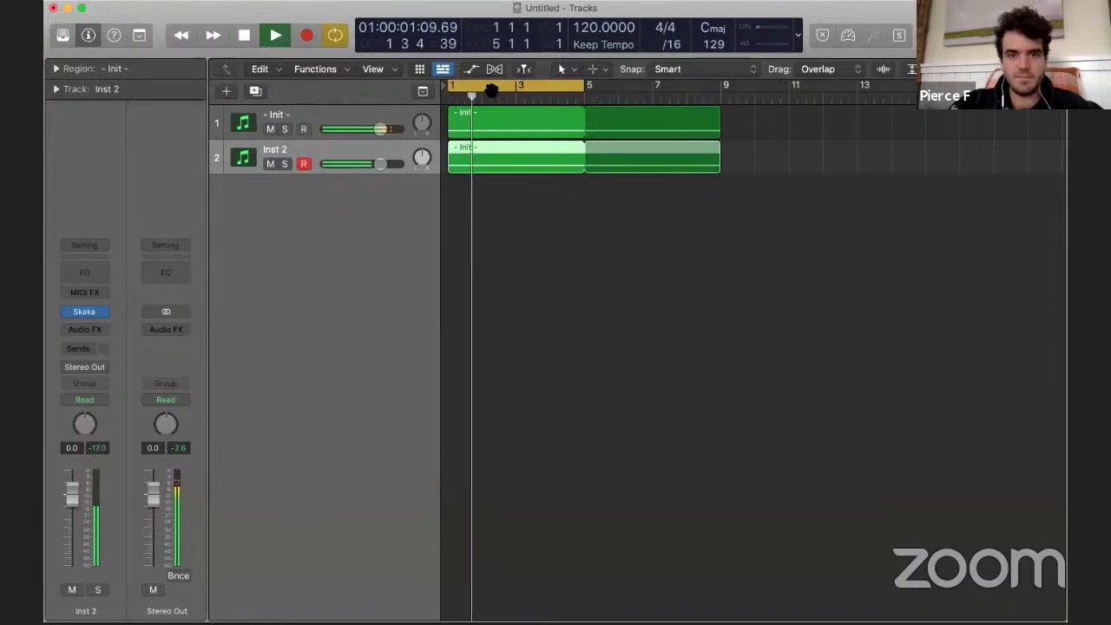
click(470, 186)
click(486, 166)
key(e)
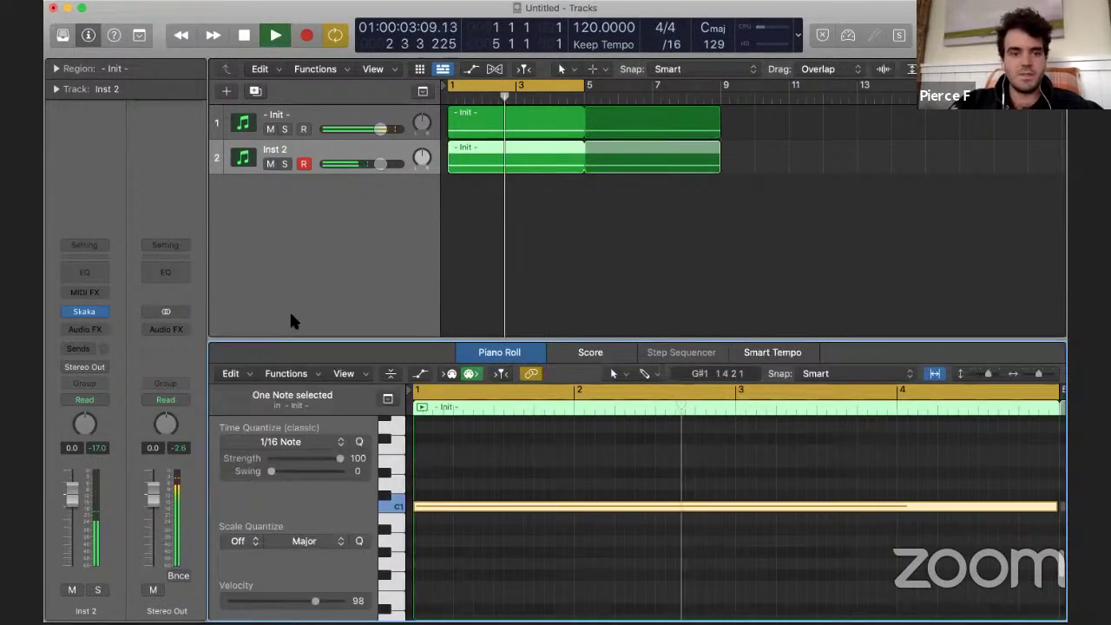
- Try Egg and Ghungroos as the instrument of Skaka's C slot during playback, then set it to Seeds
click(84, 311)
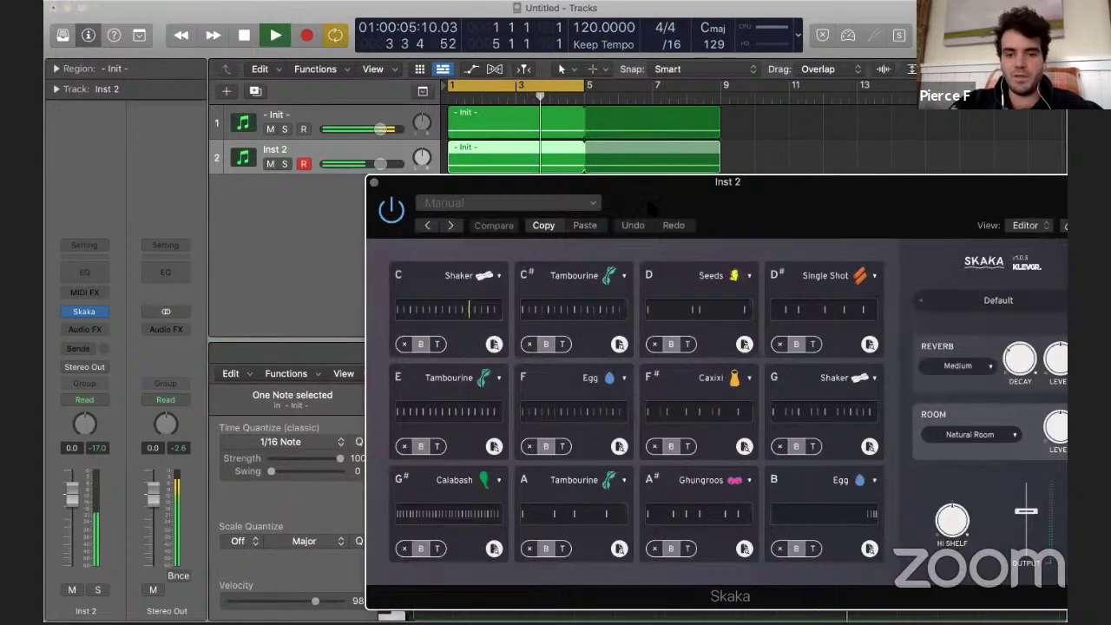
drag(498, 276, 366, 208)
click(367, 207)
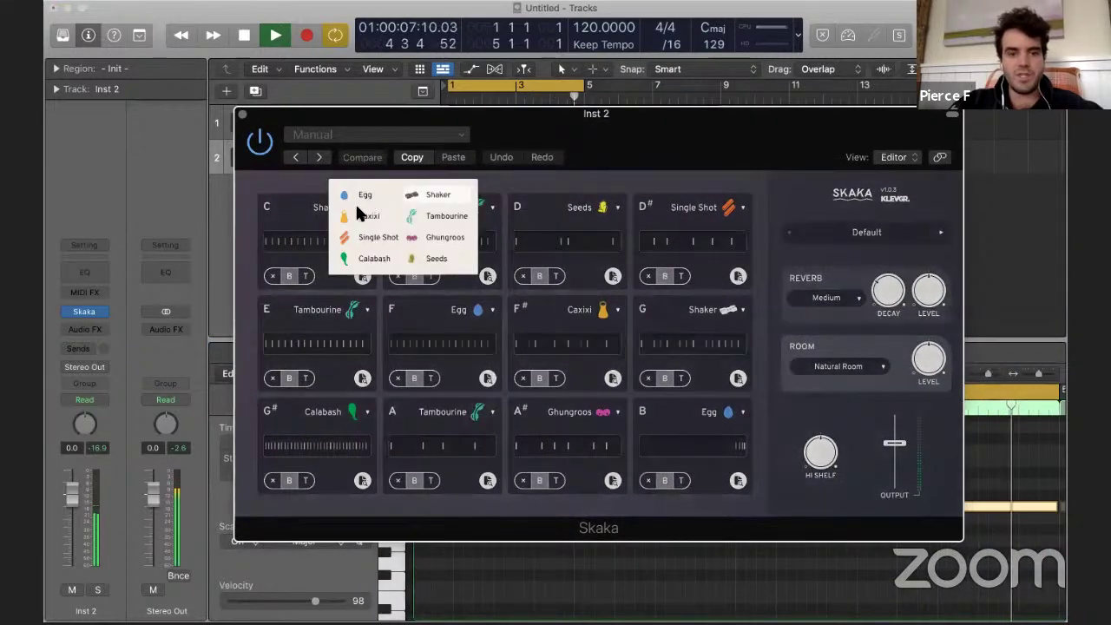
click(364, 196)
click(365, 208)
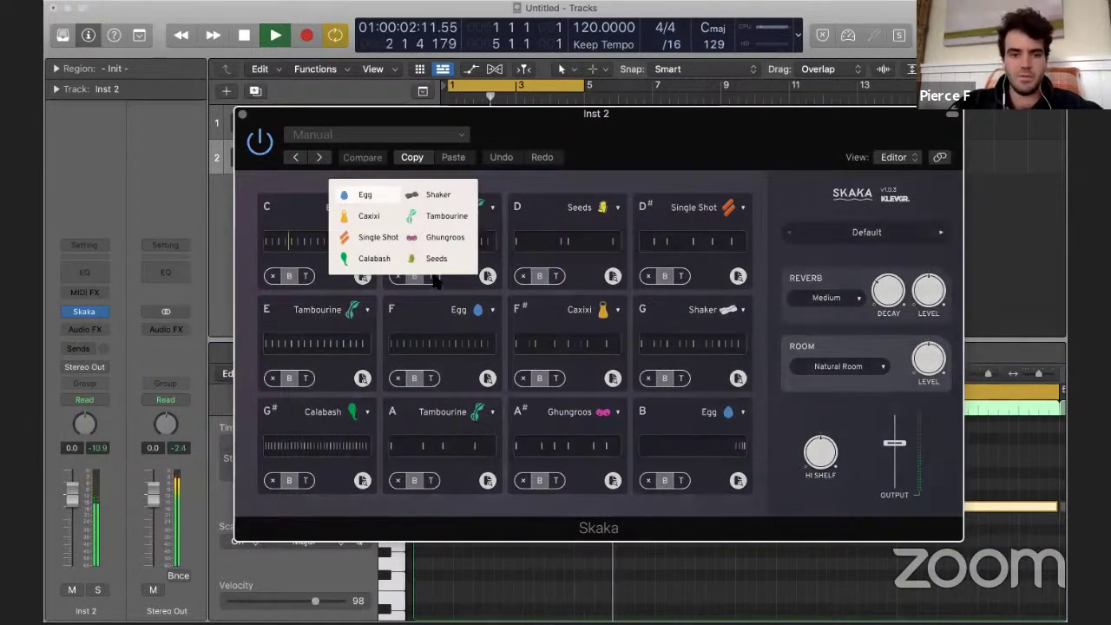
click(446, 237)
click(365, 207)
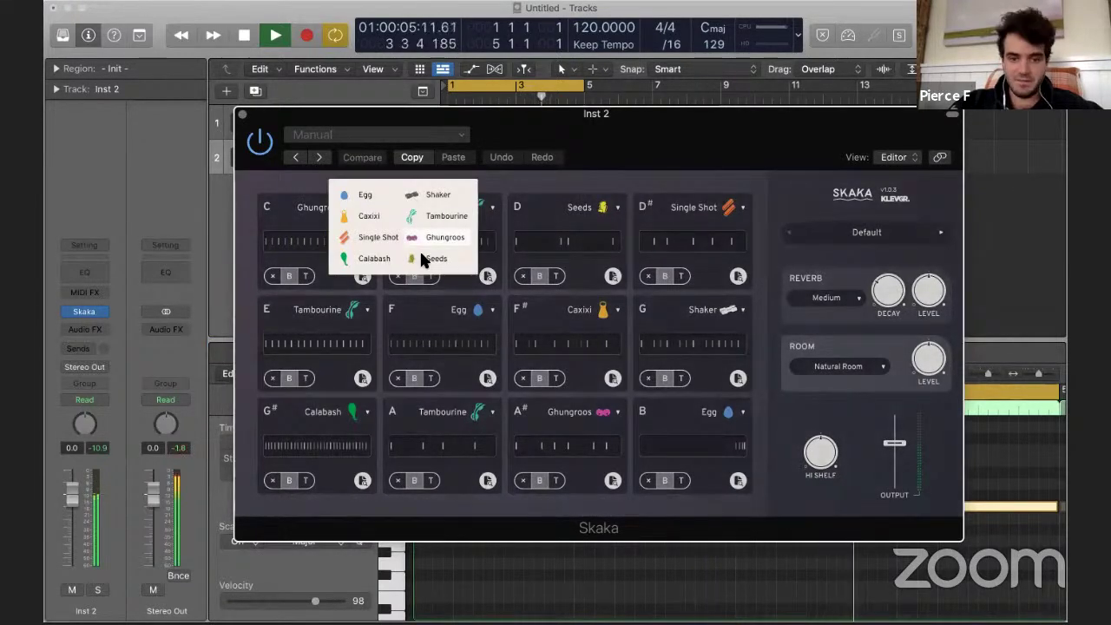
click(418, 244)
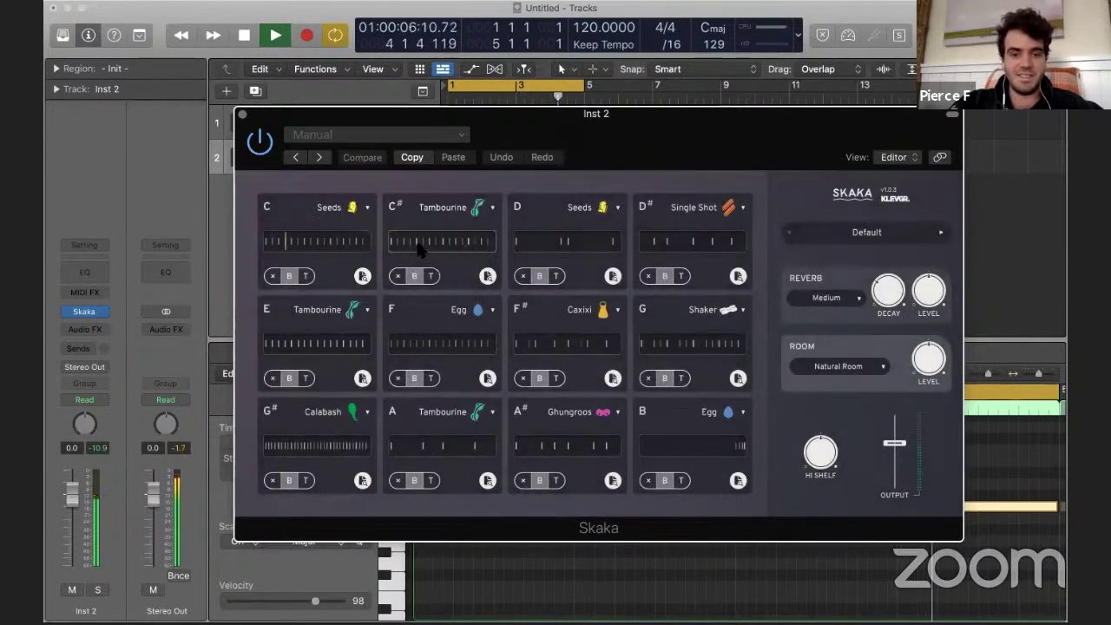
- Vary the velocities of the second to sixth steps in the C slot's Seeds pattern and adjust its Humanize amount
click(331, 242)
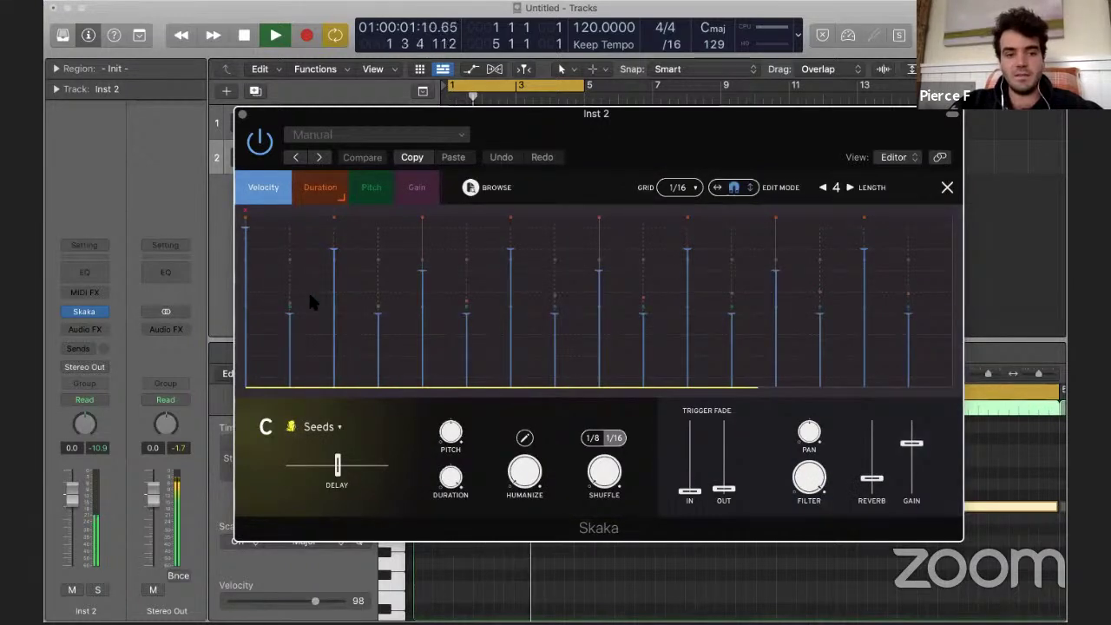
click(337, 317)
drag(378, 310, 377, 229)
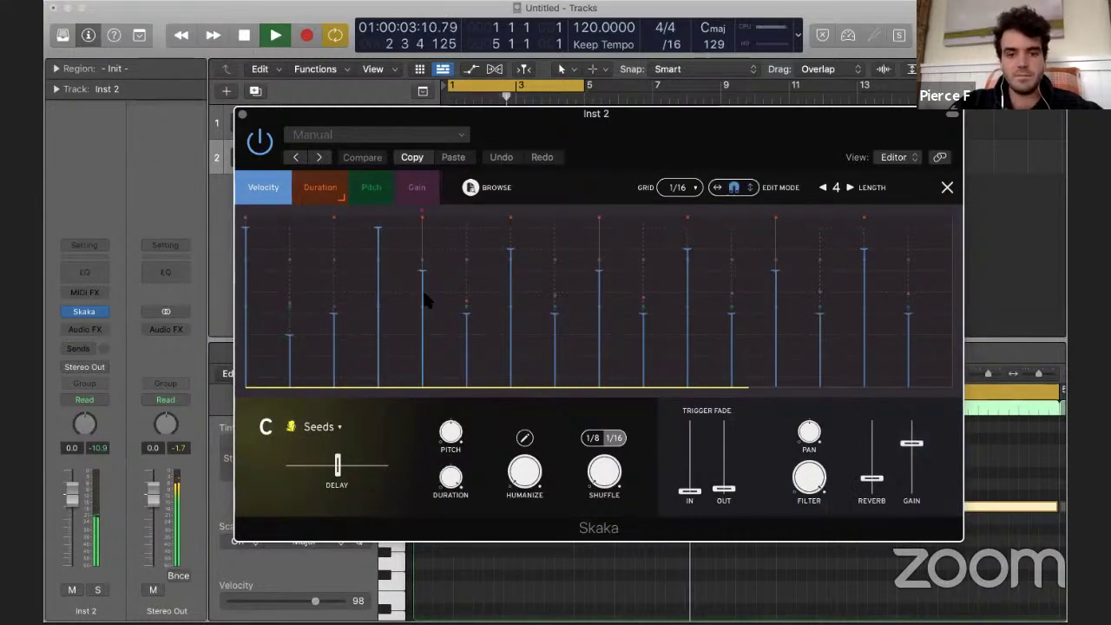
click(466, 293)
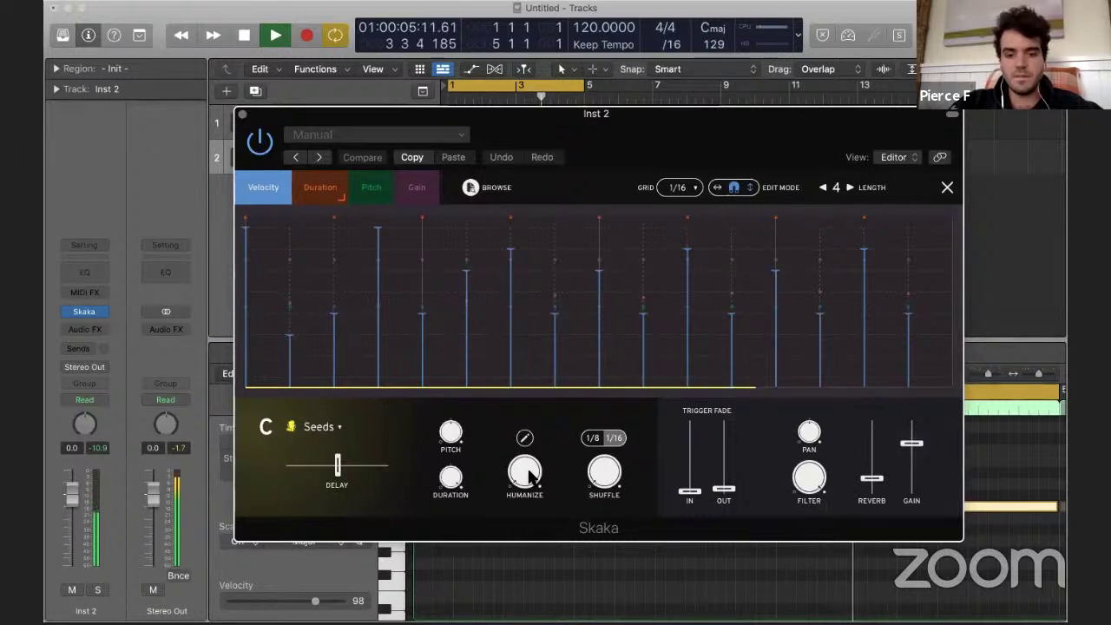
drag(528, 476, 527, 464)
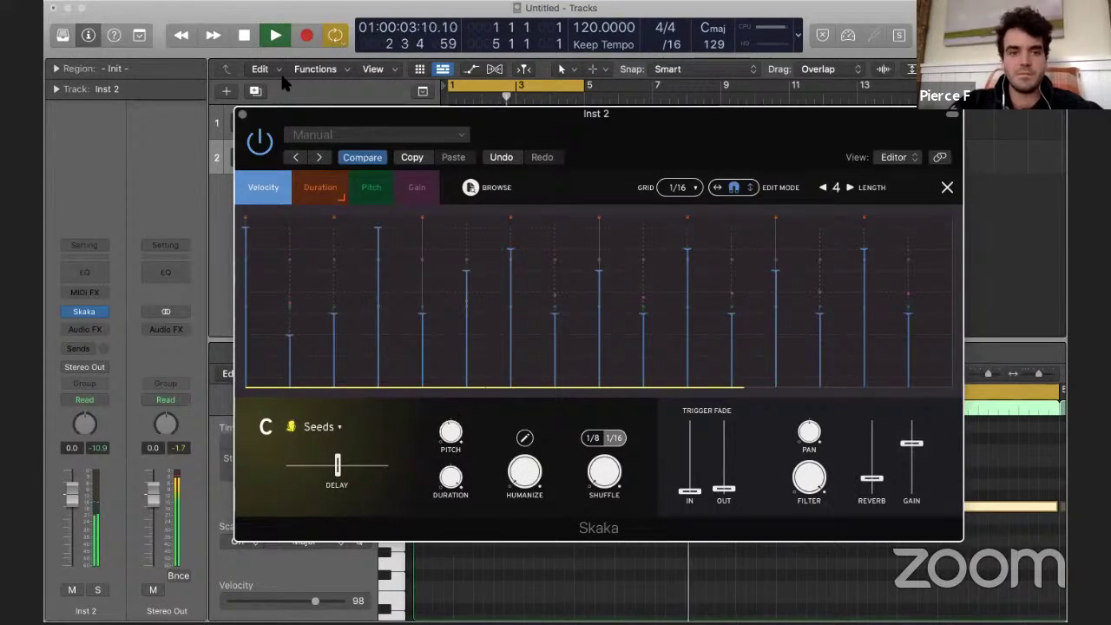
- Close Skaka, stop playback and reopen the Inst 2 region in the Piano Roll
click(243, 114)
key(space)
double_click(468, 152)
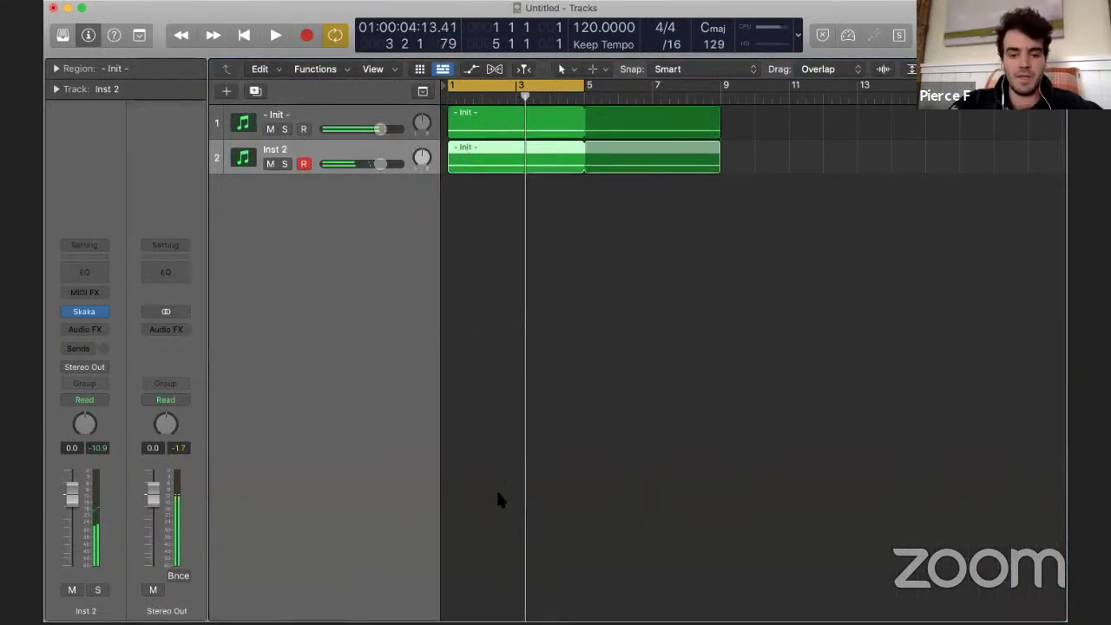
double_click(479, 168)
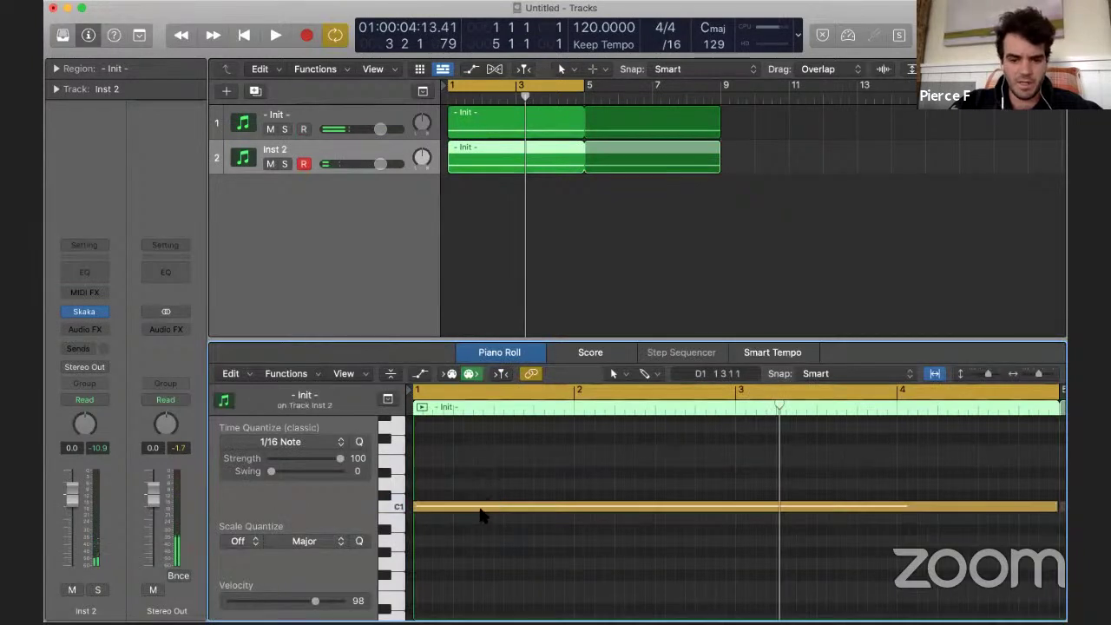
- Copy the long C1 note up to D#1 and F#1 in the Inst 2 region and start playback
drag(483, 508, 483, 438)
key(space)
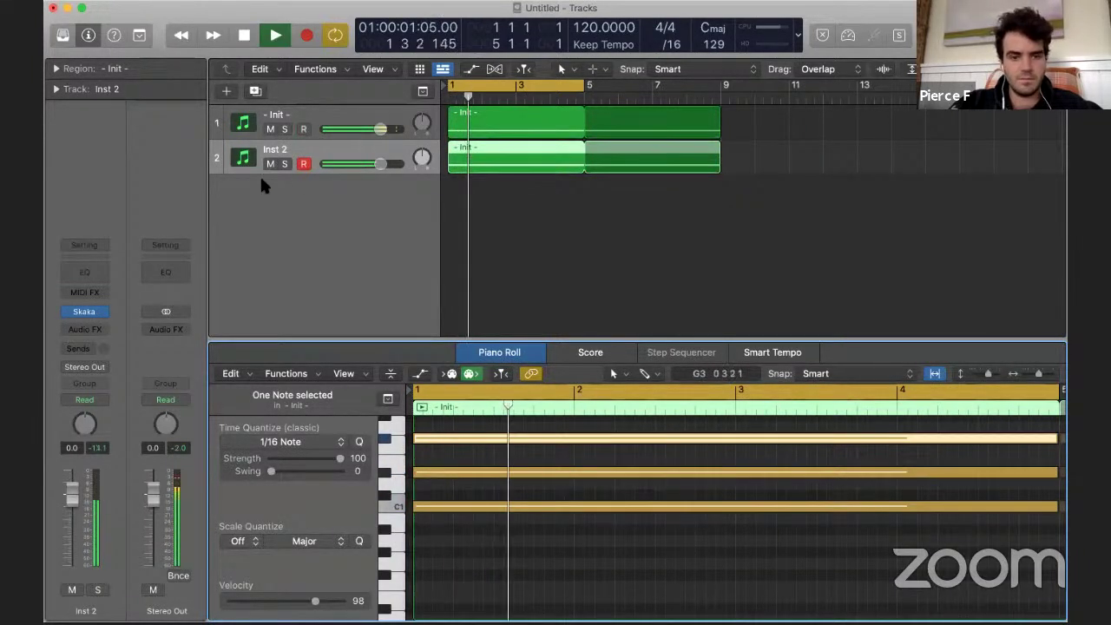
- Lower the gain of the C slot's Seeds pattern in the Skaka instrument and return to the slot overview
click(84, 311)
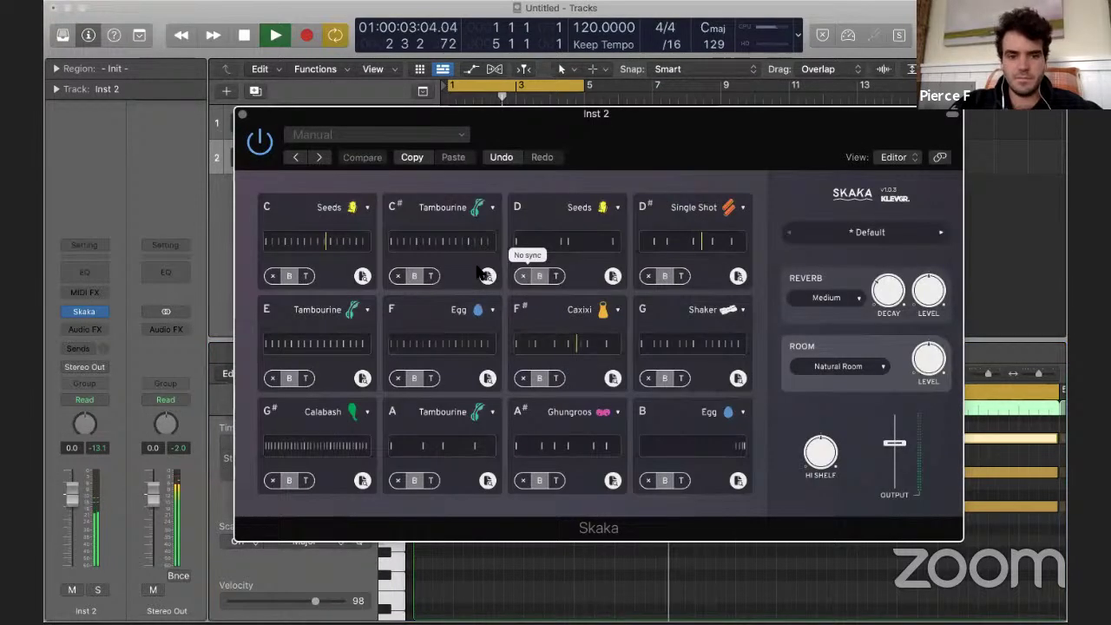
click(317, 235)
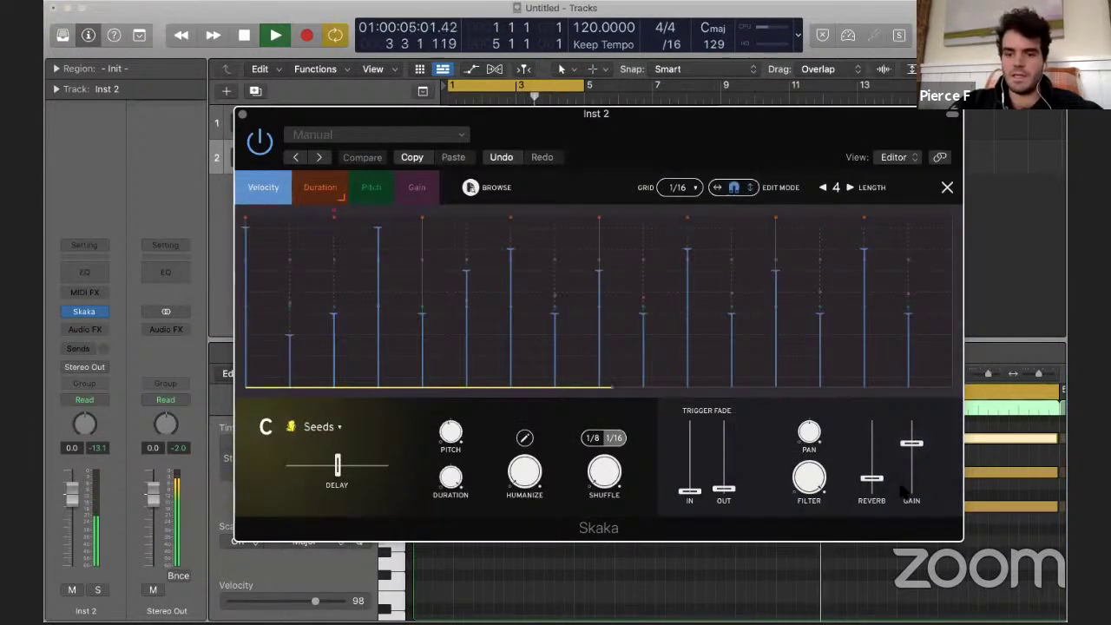
drag(786, 133, 668, 75)
drag(795, 392, 792, 427)
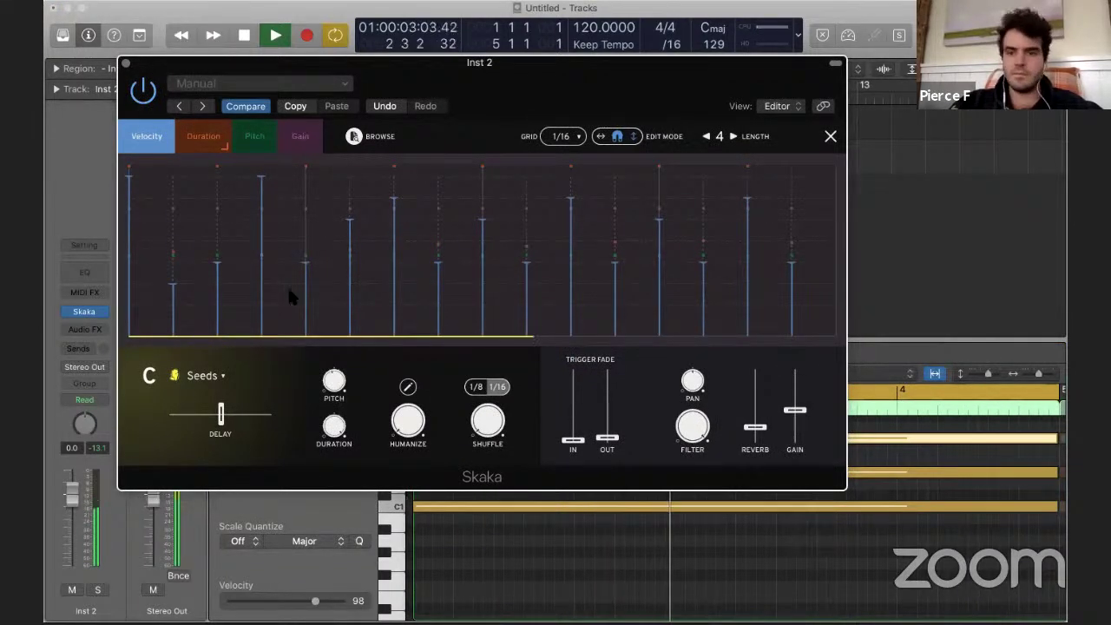
click(831, 136)
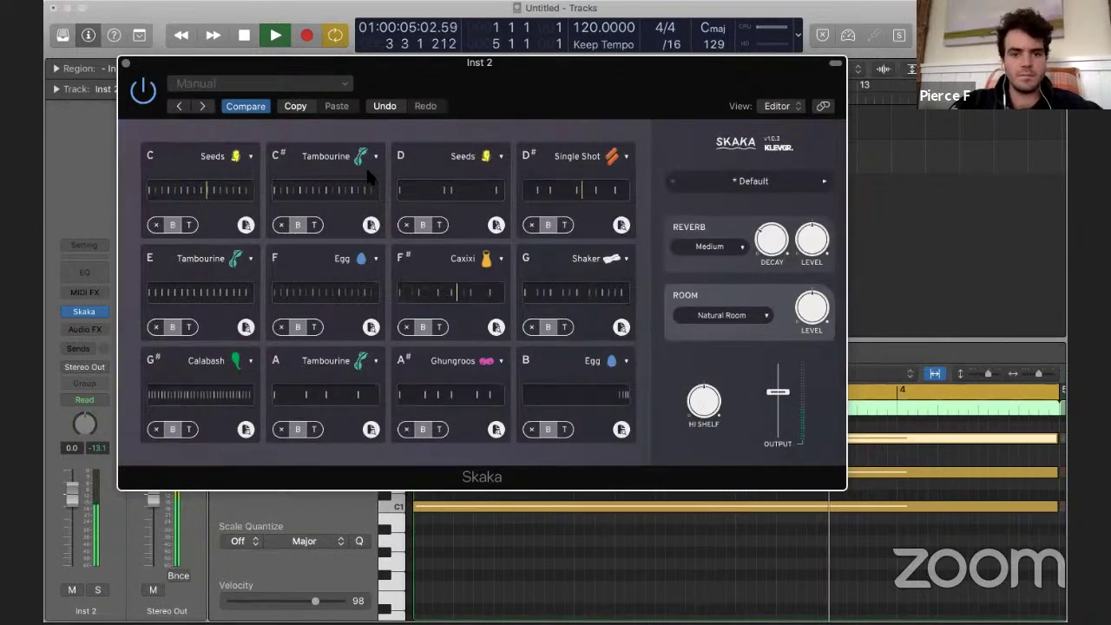
- Set Skaka's D# slot to Tambourine, try Calabash on the D slot, and settle on Caxixi
click(629, 157)
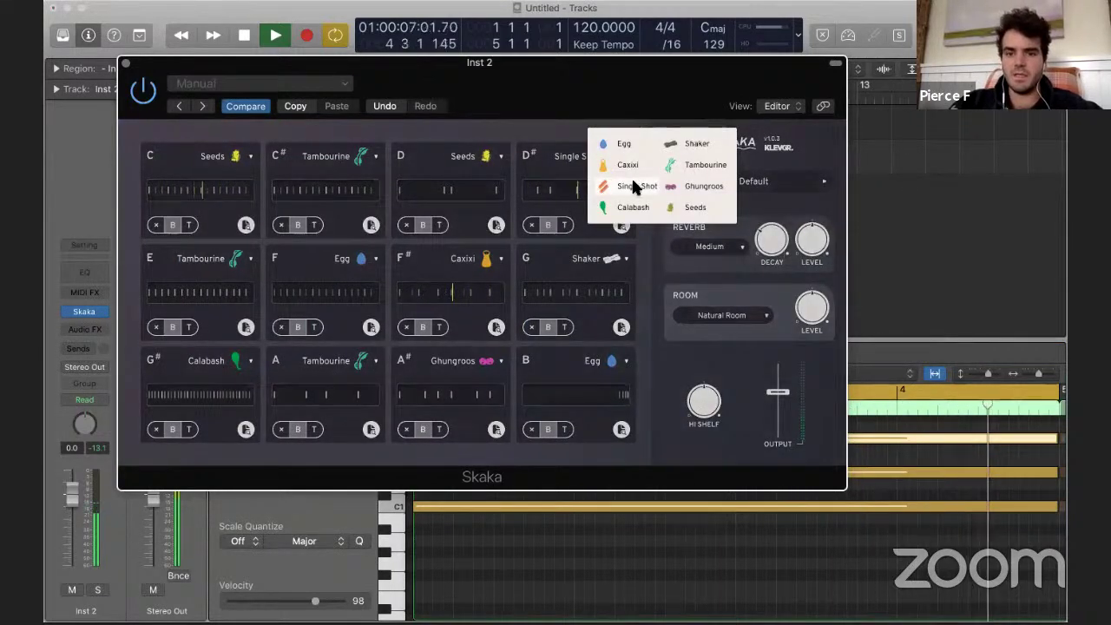
click(695, 166)
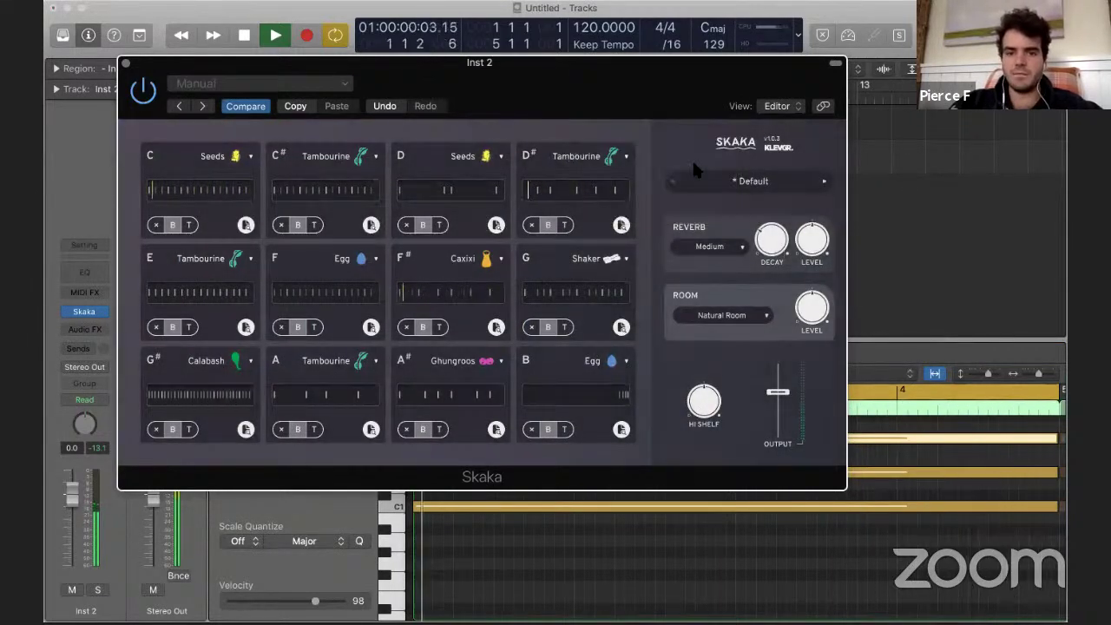
click(501, 156)
click(509, 205)
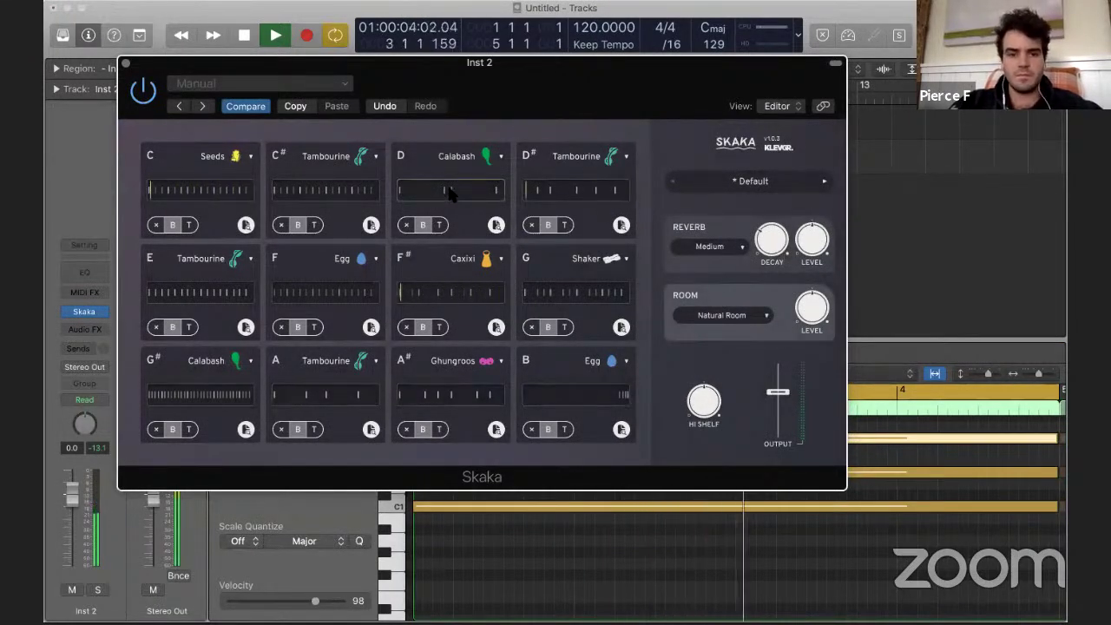
click(501, 156)
click(502, 165)
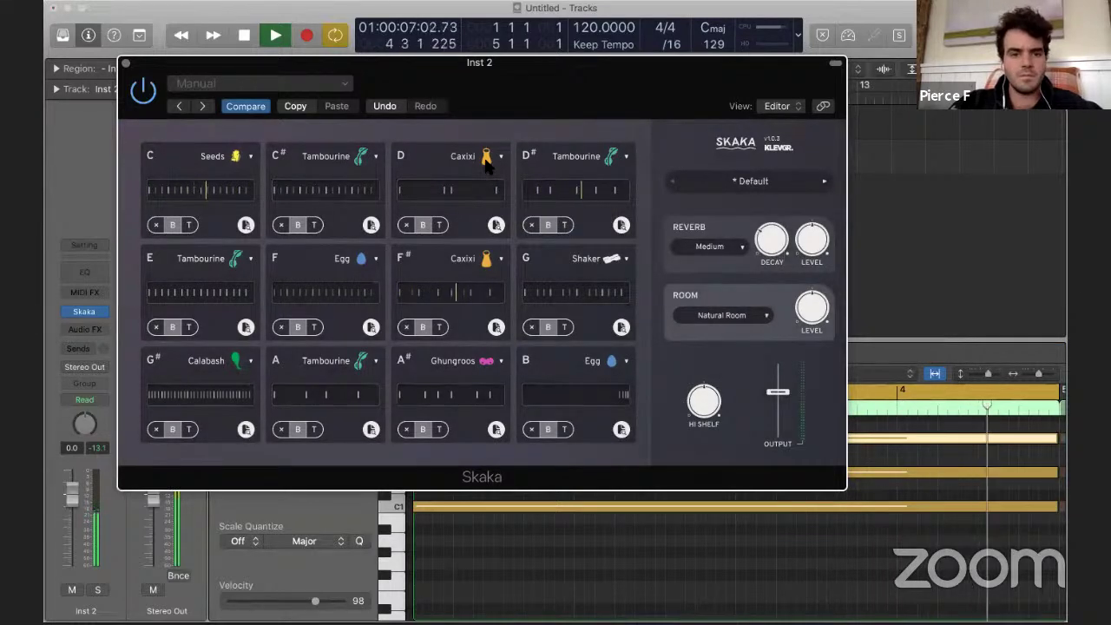
- Try Calabash on Skaka's F# slot, switch it to Shaker, raise its gain, and close the plug-in window
click(500, 259)
click(506, 309)
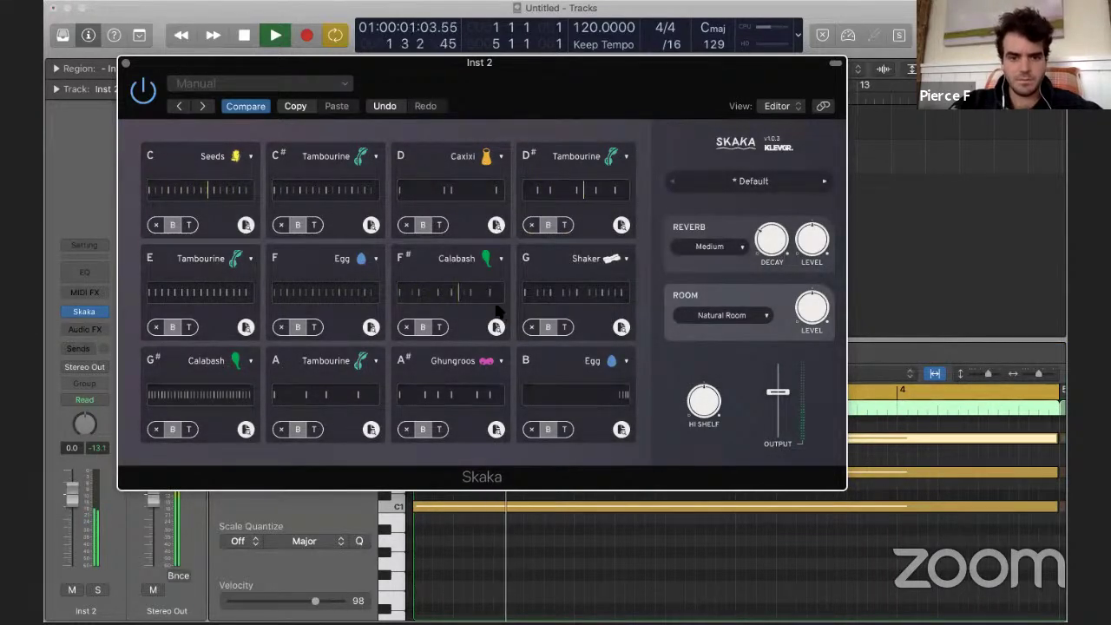
click(496, 259)
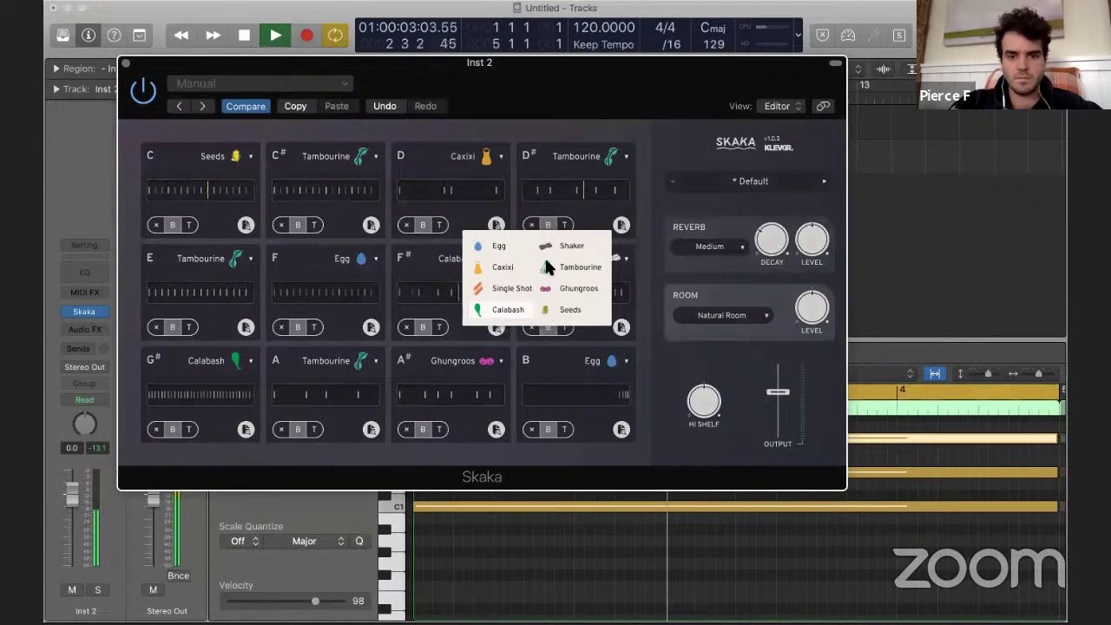
click(568, 245)
click(449, 298)
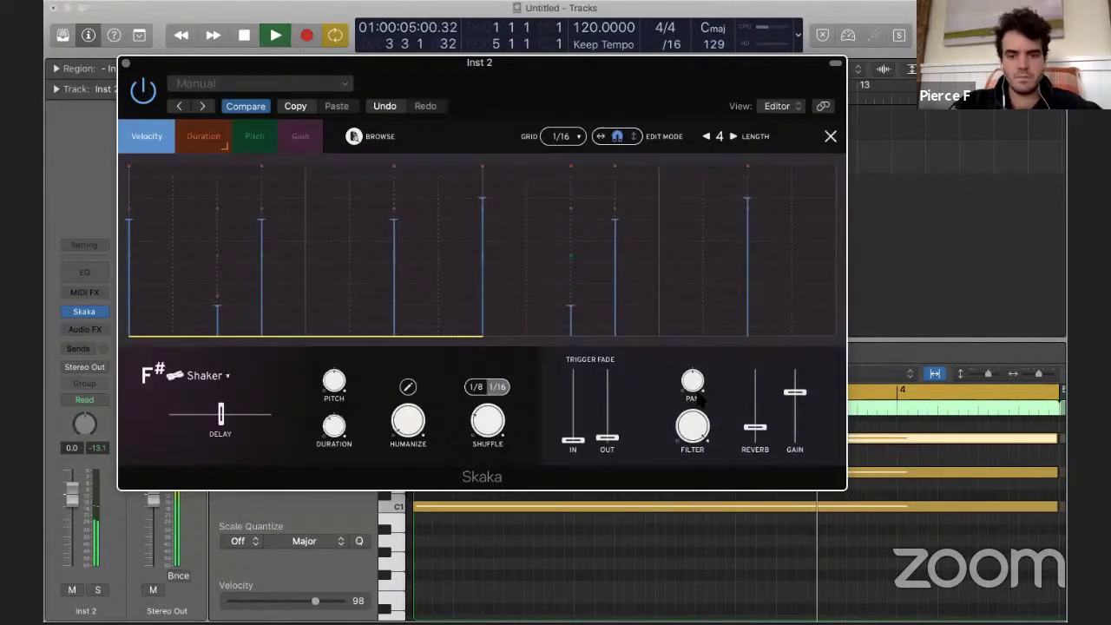
drag(801, 405, 797, 373)
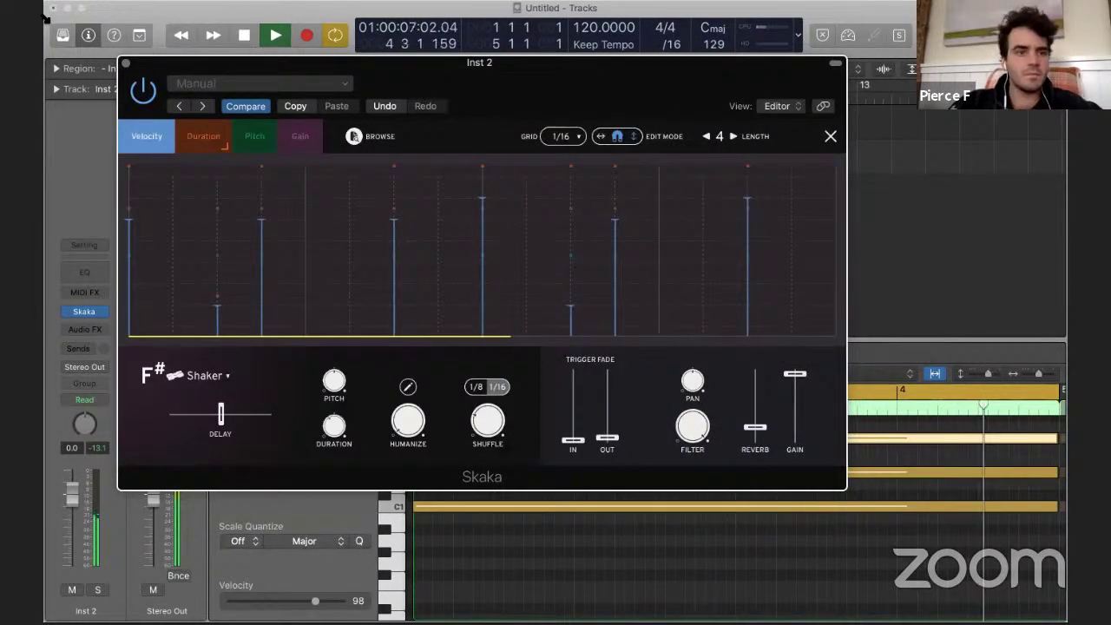
key(super+w)
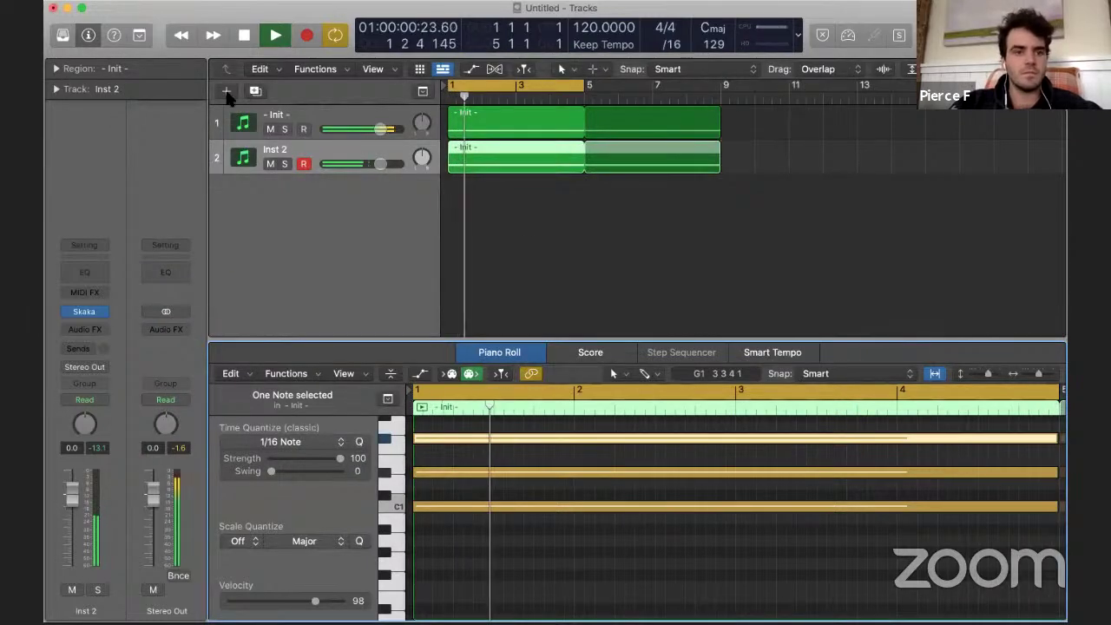
- Add a new software instrument track and load Sonic Academy's Kick 2 in stereo on it
click(226, 91)
key(Return)
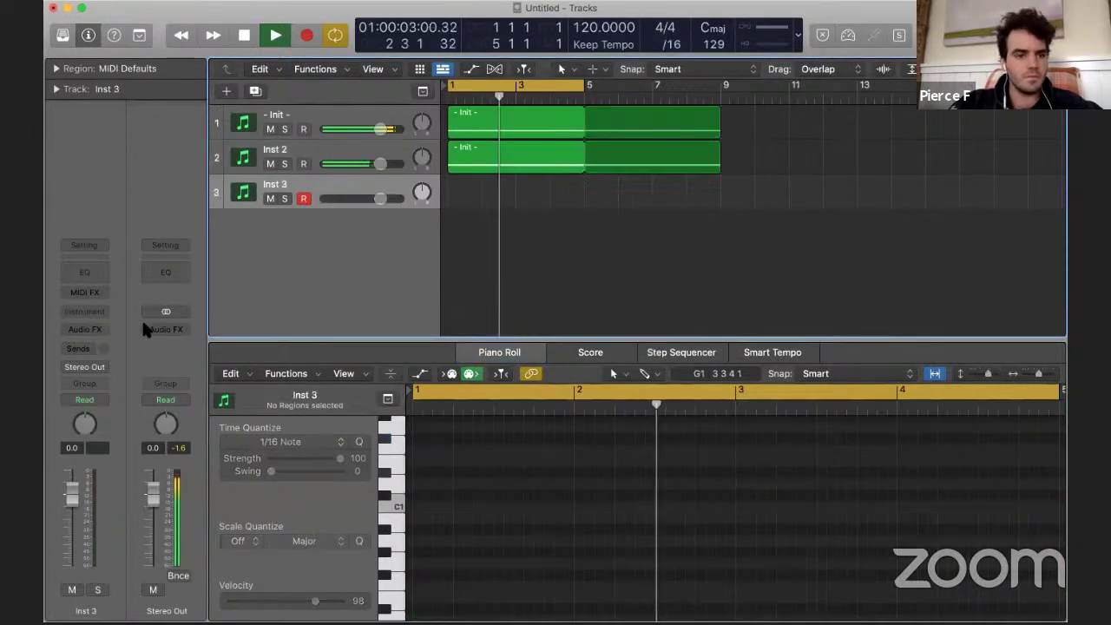
click(84, 314)
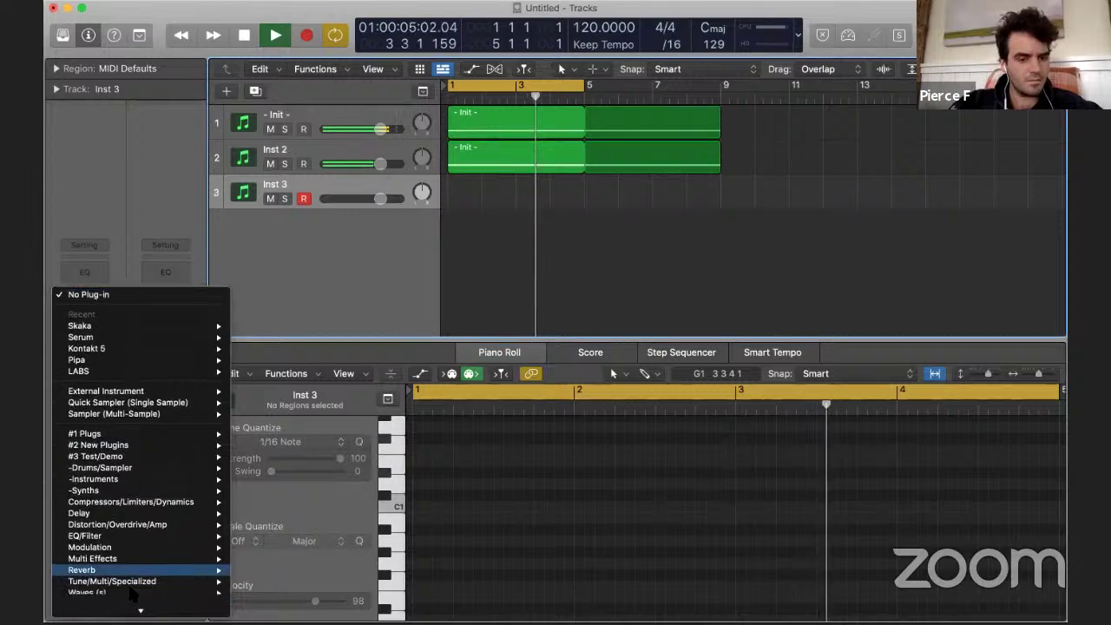
mouse_move(139, 423)
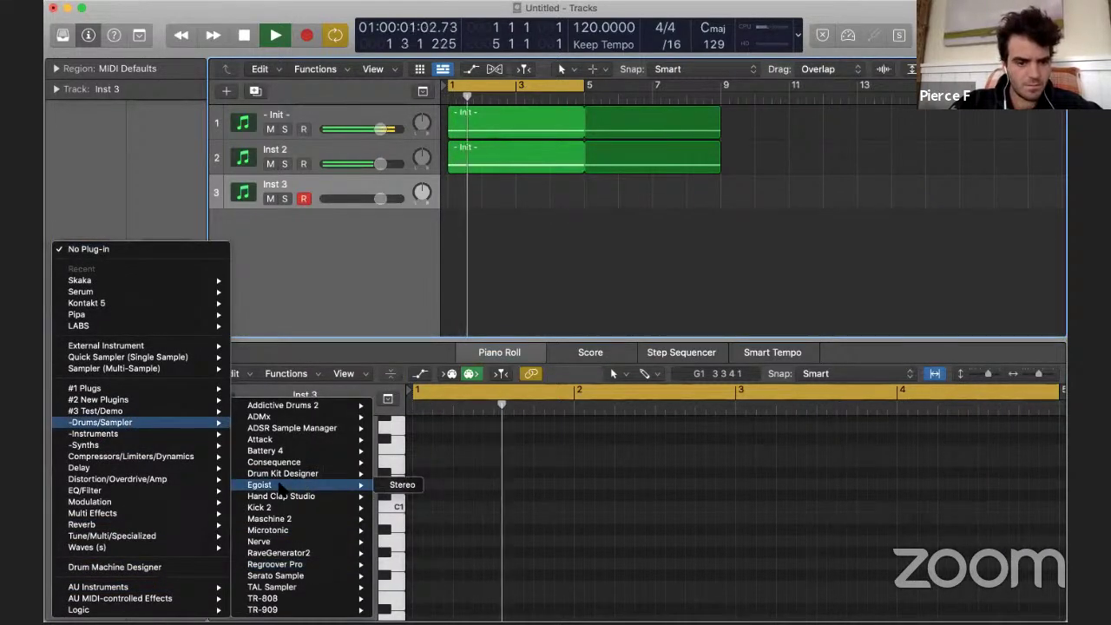
mouse_move(147, 588)
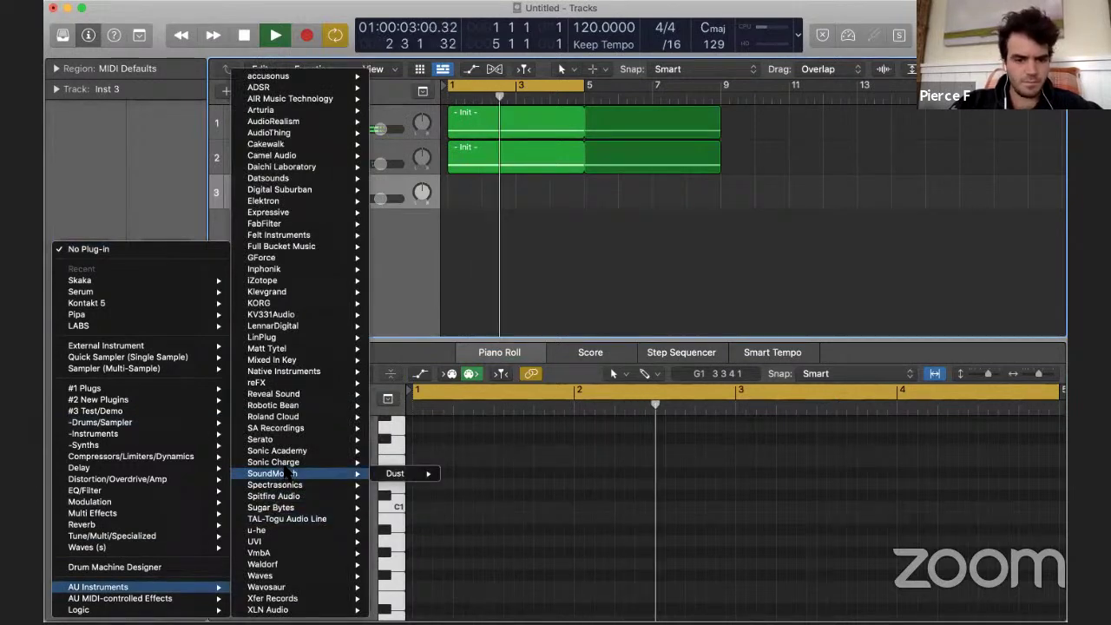
mouse_move(294, 463)
mouse_move(417, 473)
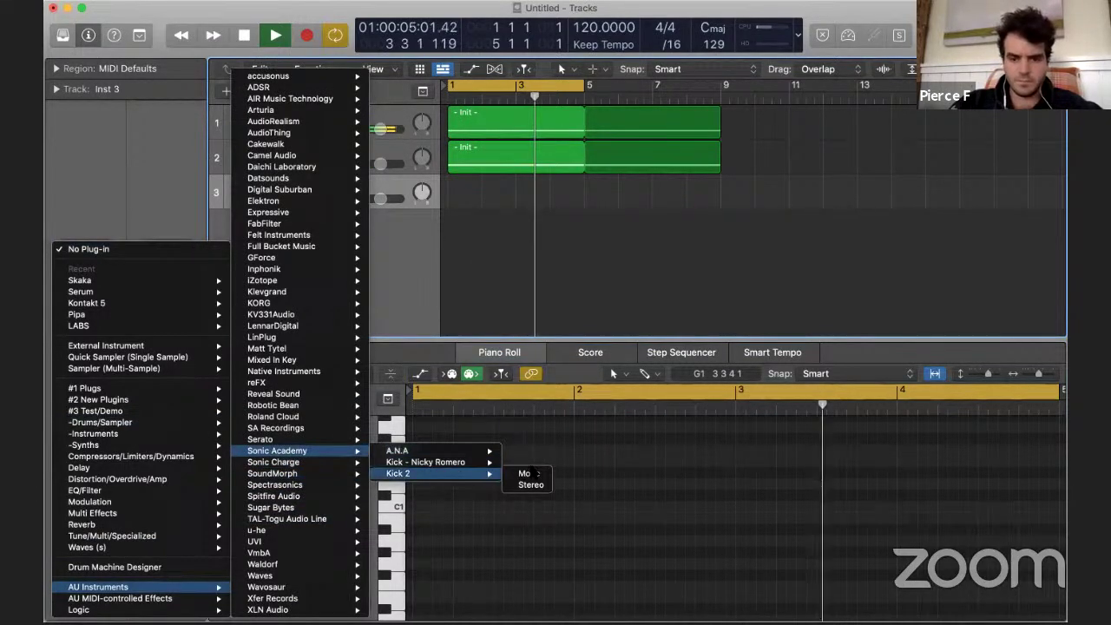
click(531, 484)
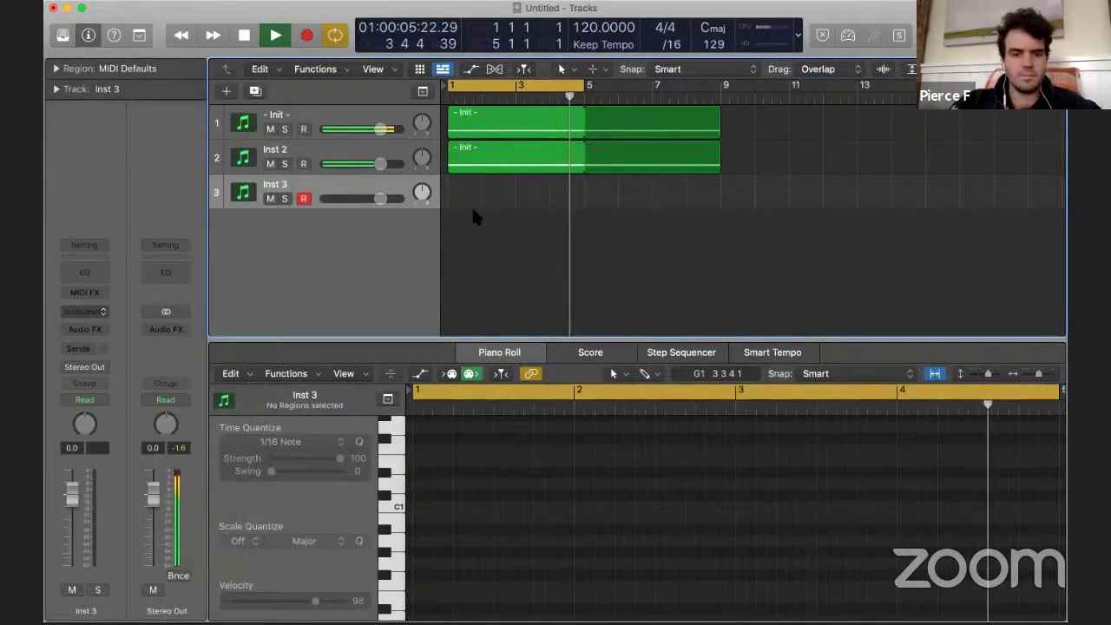
- Create an empty one-bar region at bar 1 on the Inst 3 track and close the Kick 2 window
key(e)
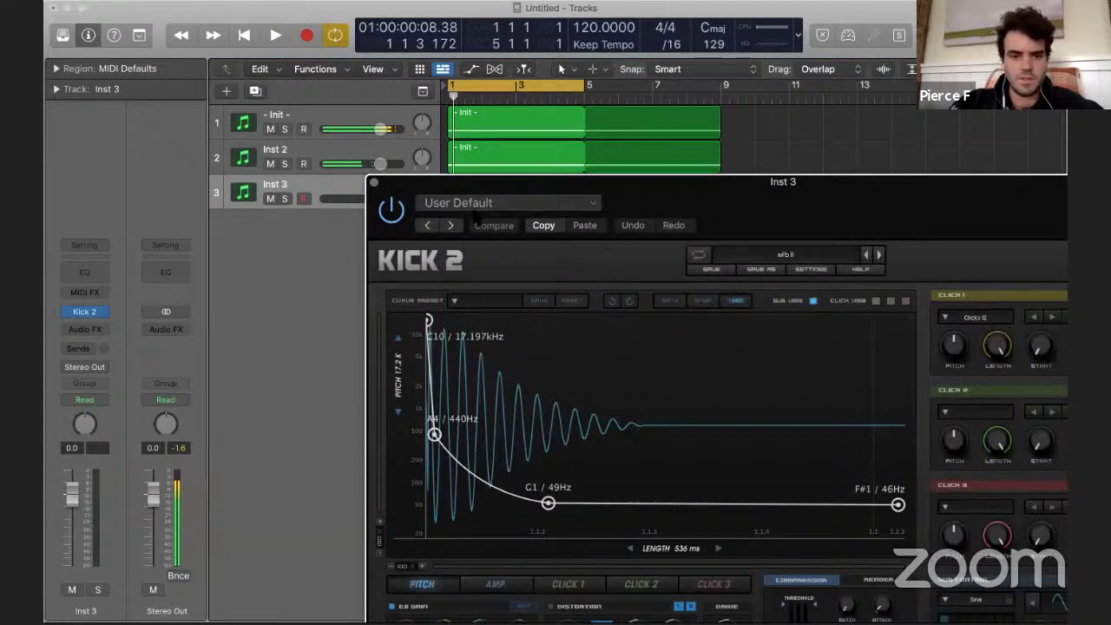
drag(474, 192, 472, 295)
key(e)
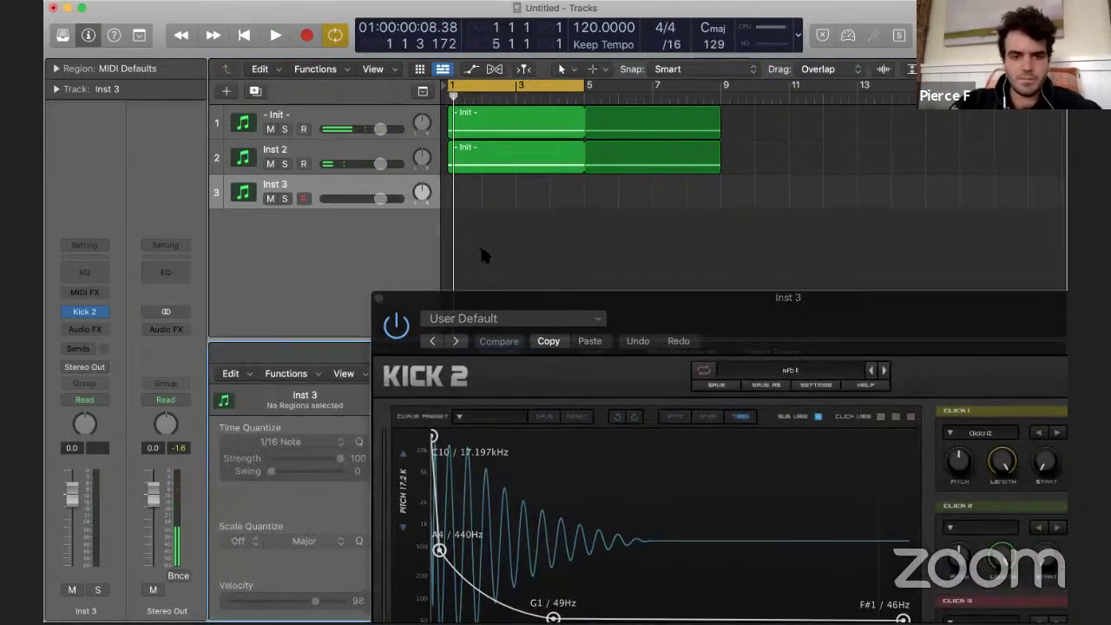
click(483, 253)
key(t)
key(p)
click(474, 203)
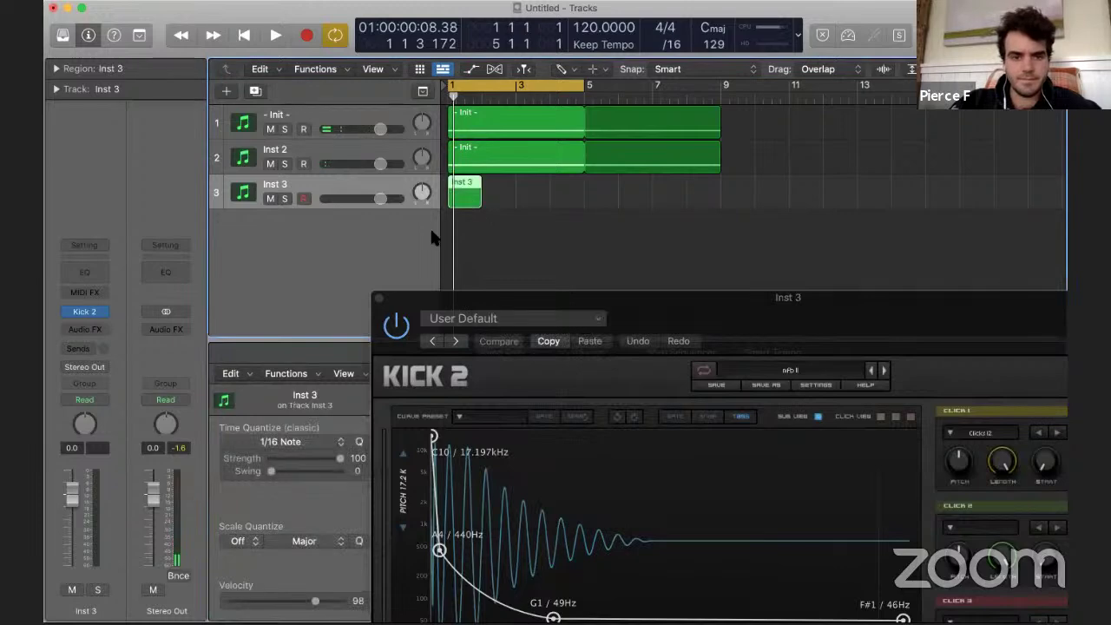
click(377, 298)
- Draw a C3 note at the start of the Inst 3 region in the Piano Roll
click(441, 493)
scroll(444, 495, up, 1)
key(t)
key(p)
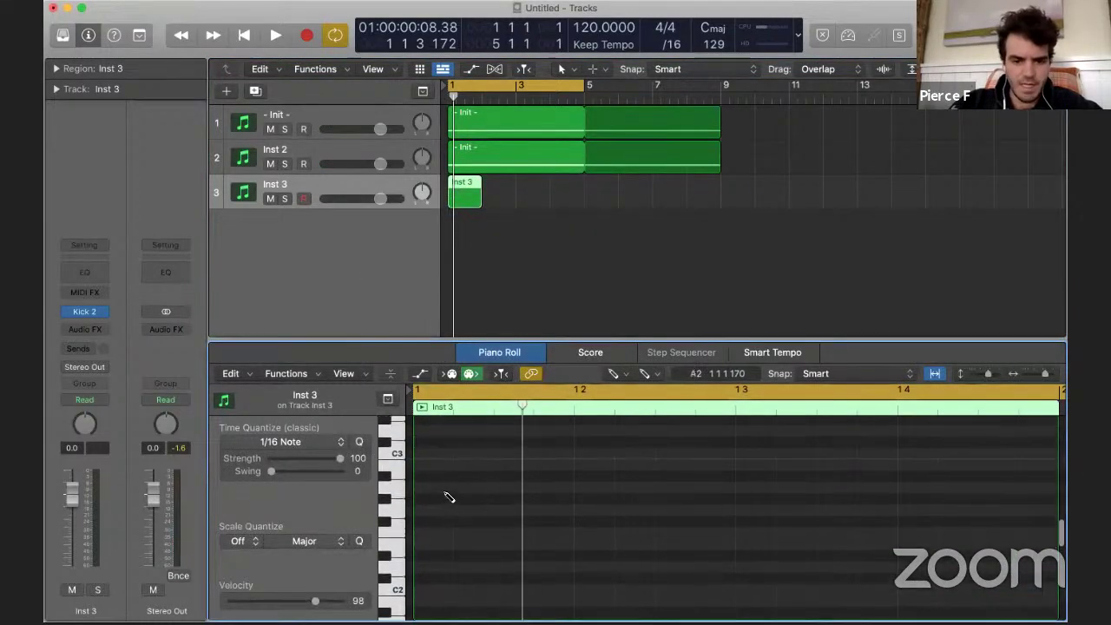
click(439, 457)
key(t)
key(t)
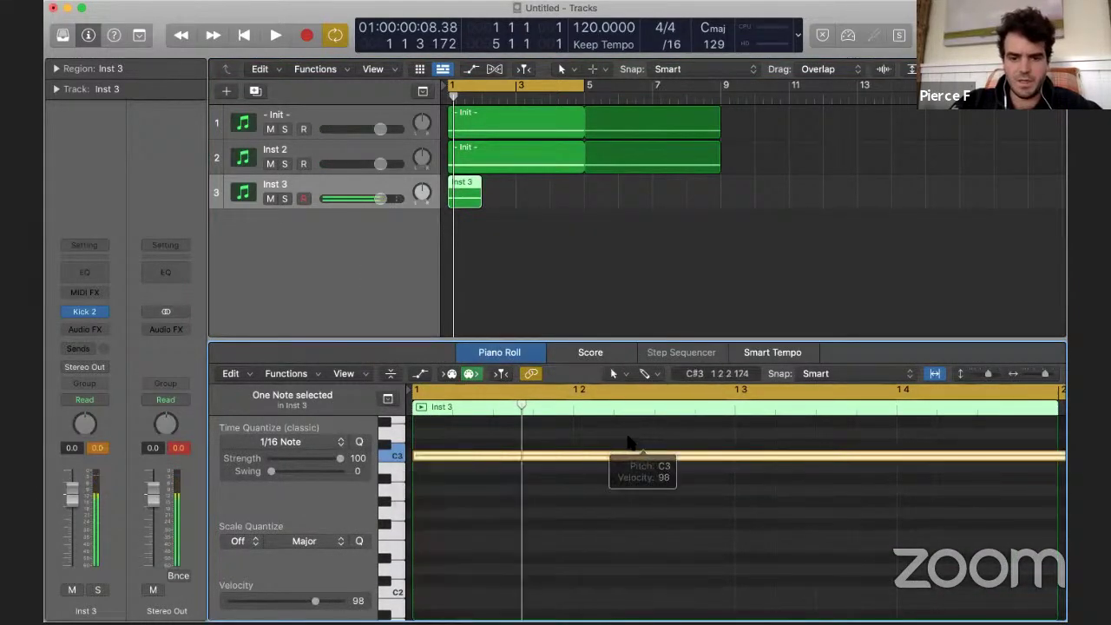
key(t)
key(t)
- Shorten the C3 note to one beat and duplicate it so a kick plays on all four beats
scroll(575, 436, down, 4)
key(super+Left)
key(super+Left)
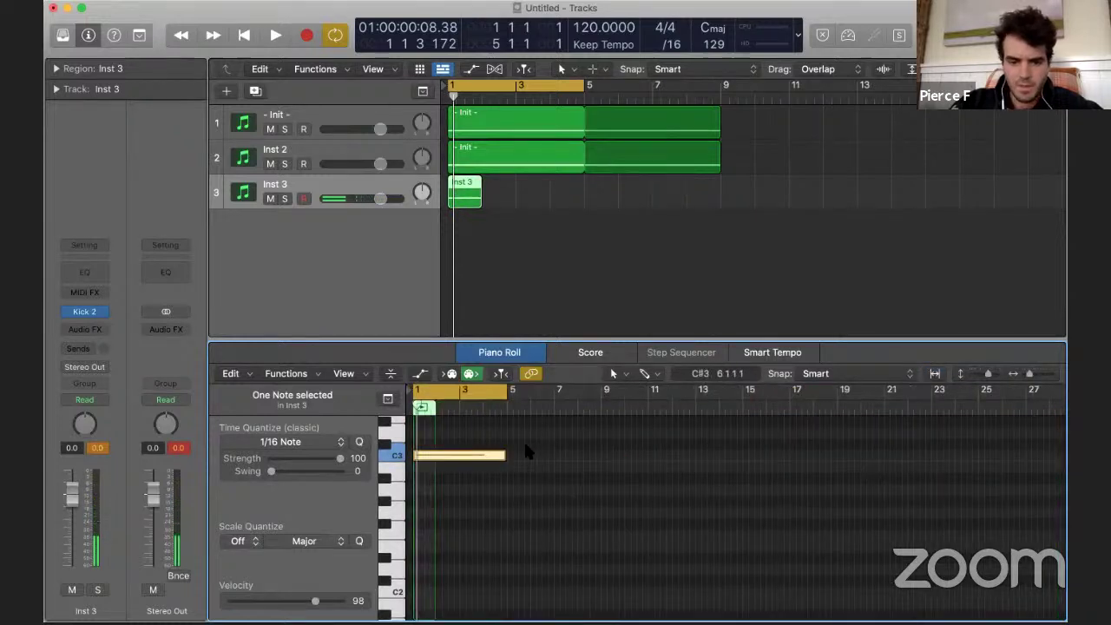
mouse_move(508, 457)
mouse_down()
mouse_move(427, 455)
mouse_move(515, 457)
mouse_move(501, 455)
mouse_up()
key(super+Right)
key(super+Right)
key(super+Right)
drag(561, 450, 584, 459)
- Loop the Inst 3 kick region out to bar 5 and play the arrangement
click(483, 203)
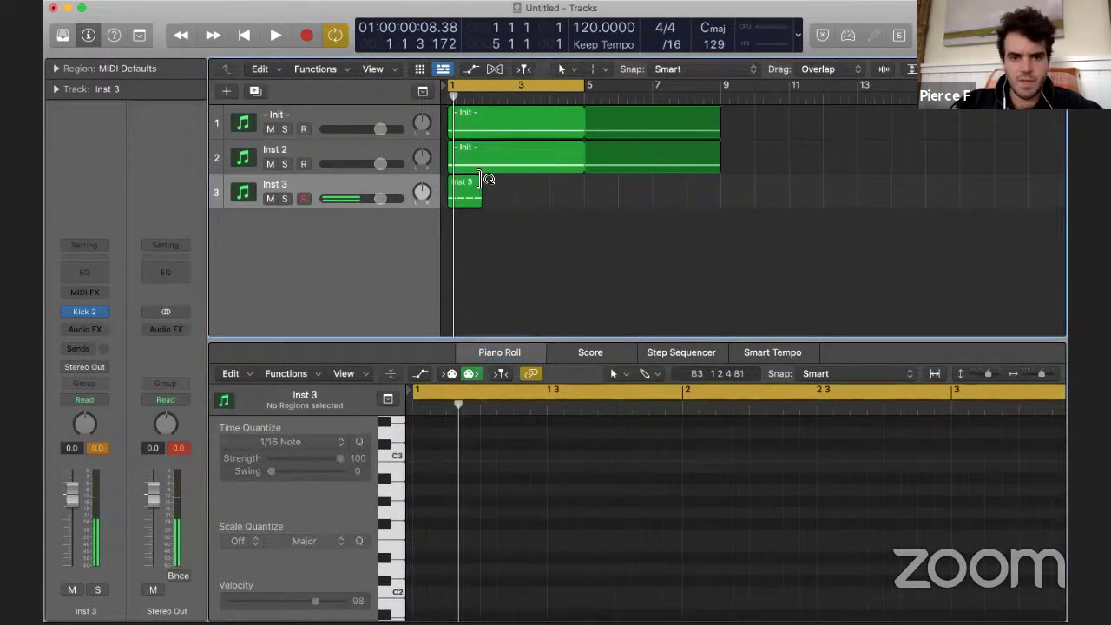
drag(486, 180, 585, 201)
key(space)
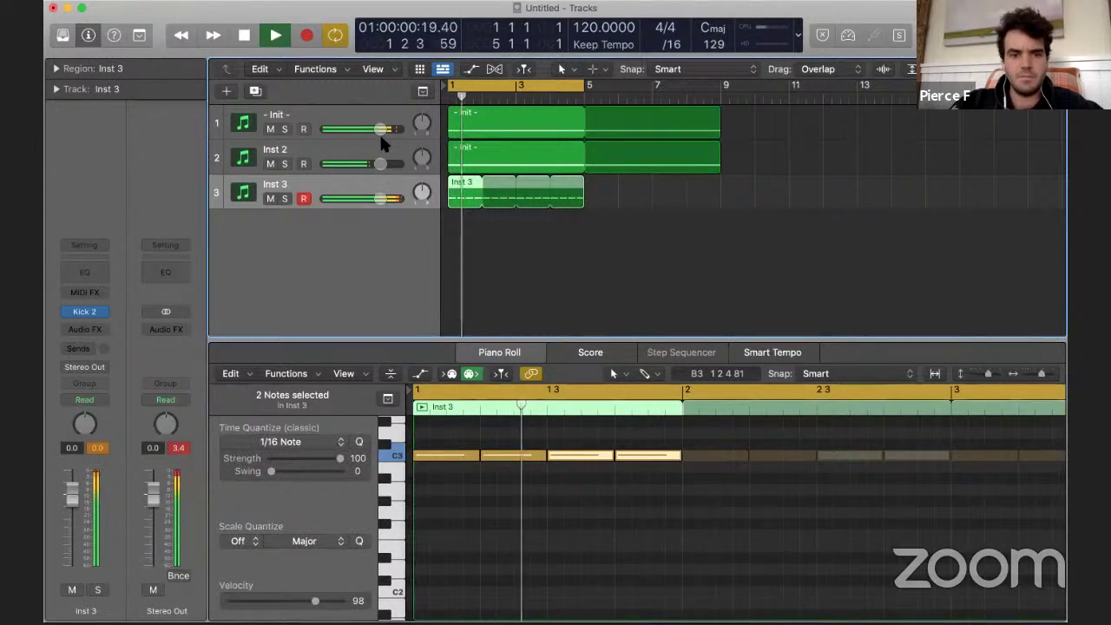
- Lower the faders of all three instrument tracks together to about -3.8 dB in the Mixer, then hide it
key(x)
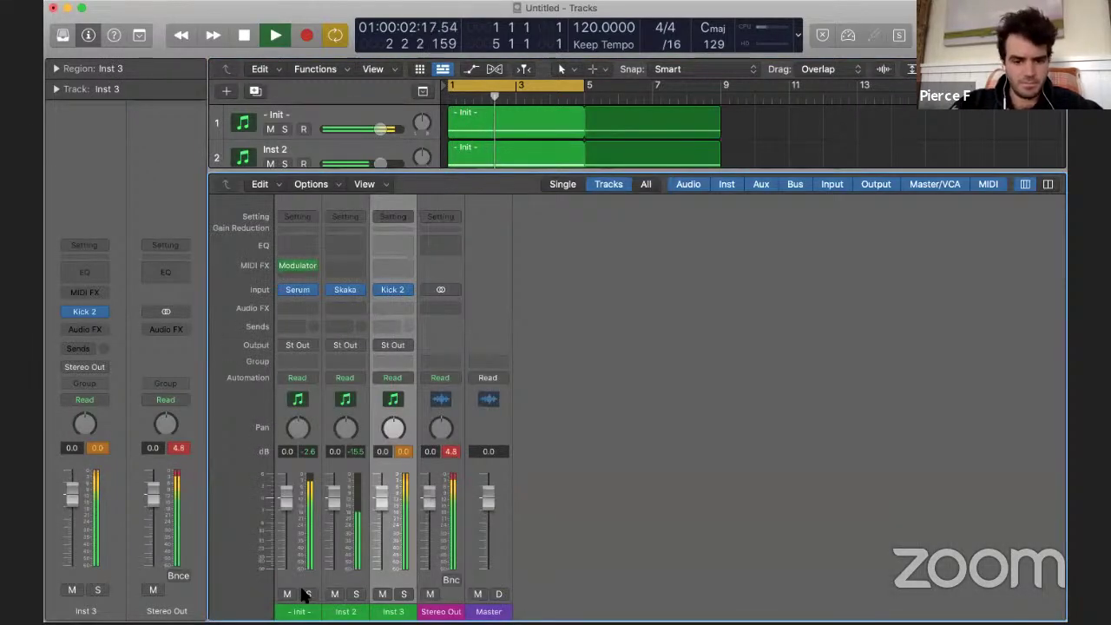
click(298, 611)
shift+click(393, 611)
drag(285, 495, 290, 521)
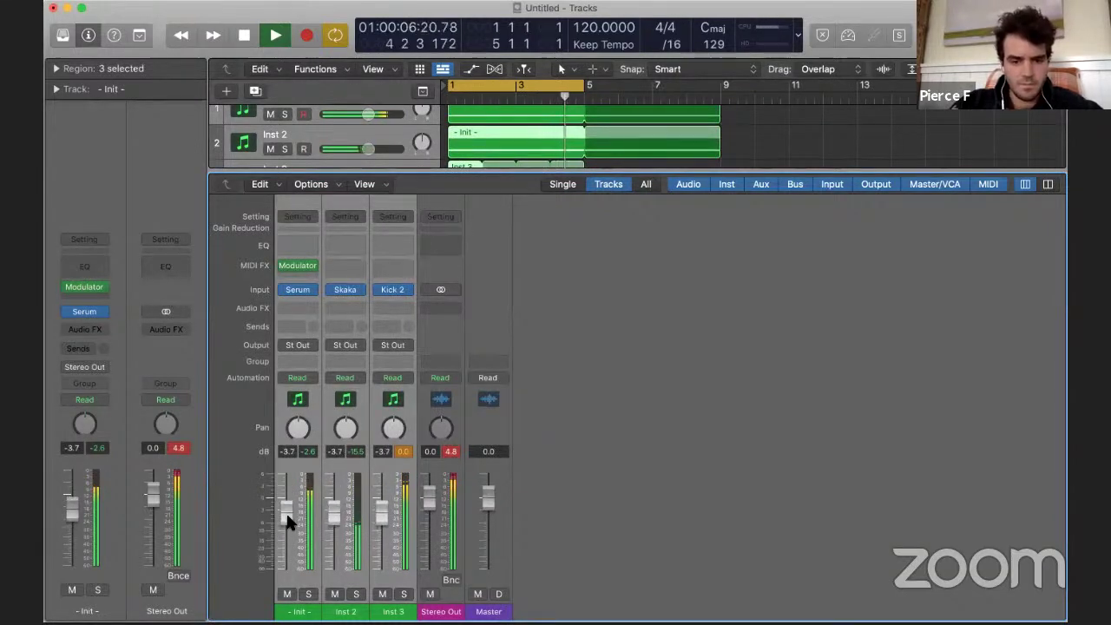
key(x)
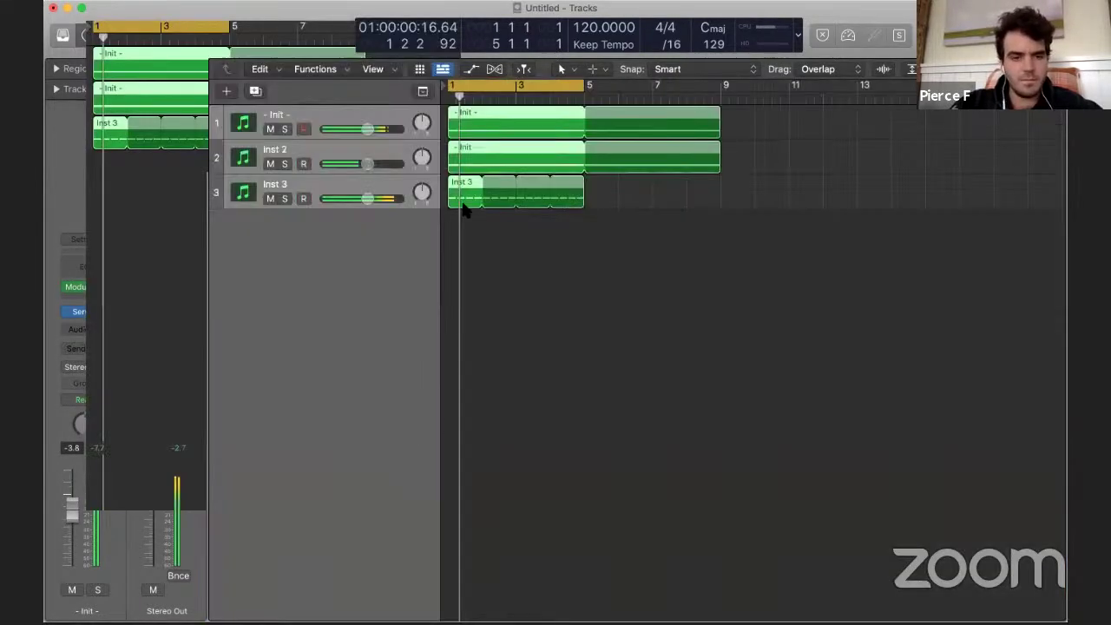
- Insert the Kickstart effect on the - Init - track and close its window
click(316, 113)
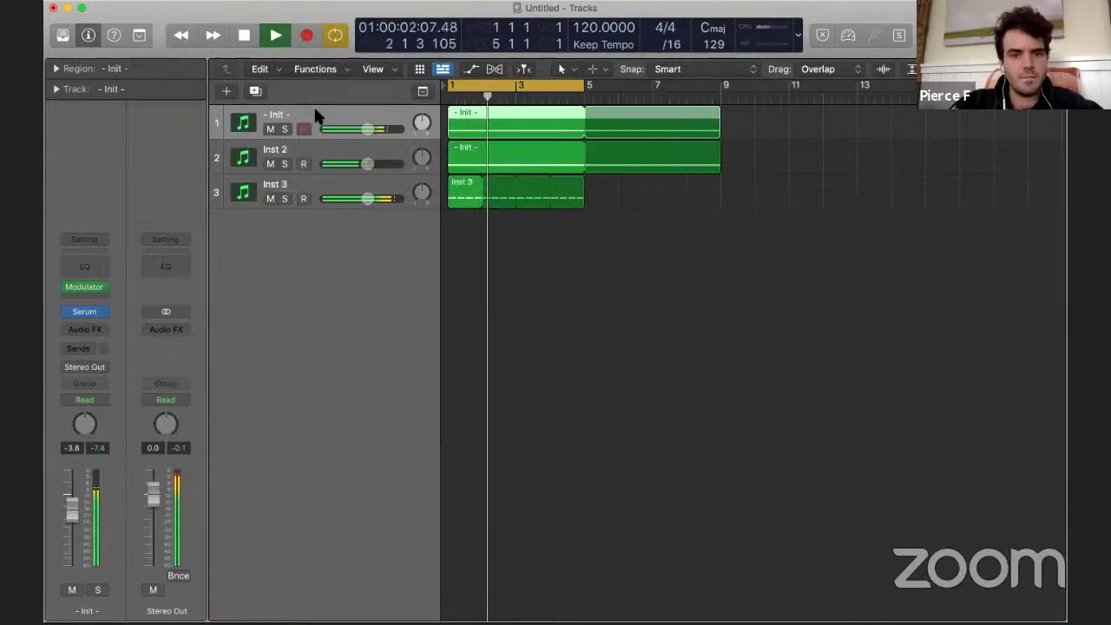
click(99, 327)
mouse_move(102, 432)
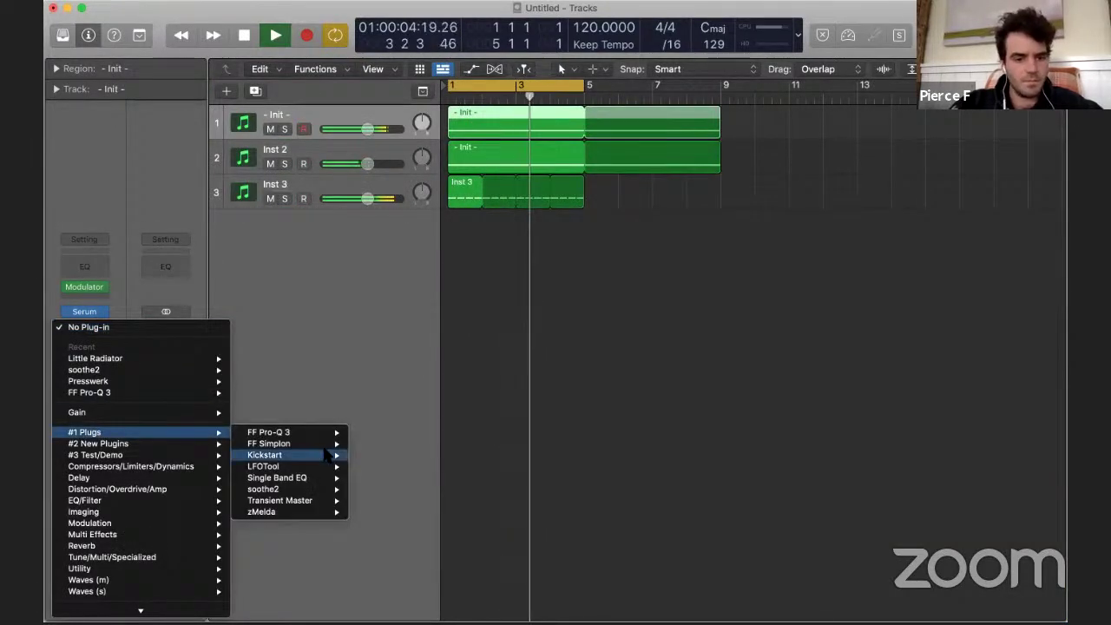
mouse_move(265, 455)
click(377, 455)
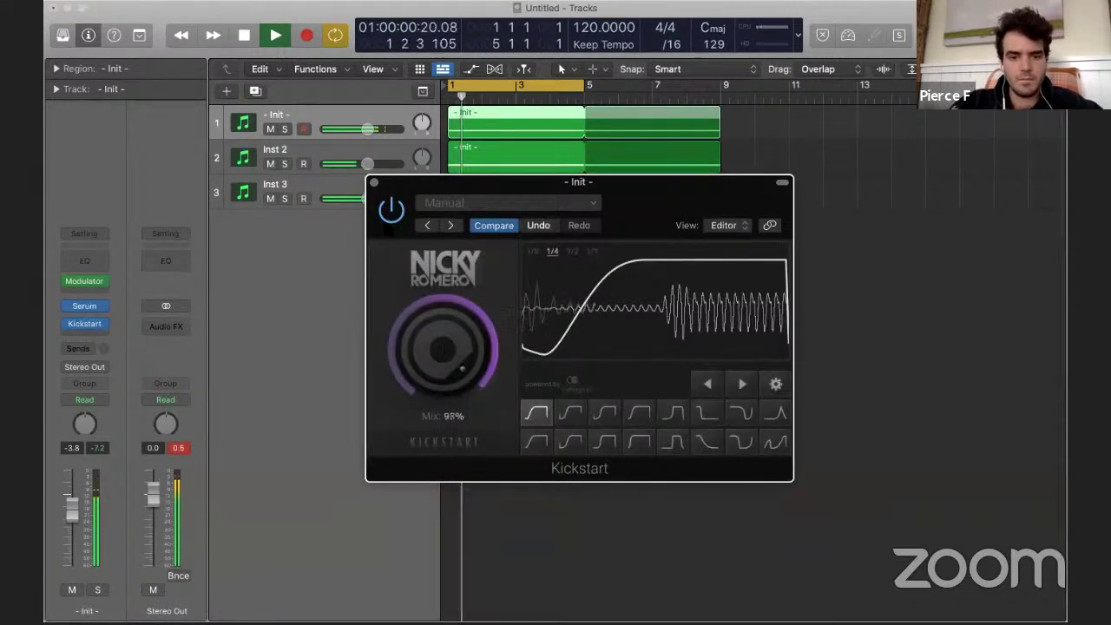
click(374, 182)
- Lower the filter resonance slightly in the - Init - track's Serum and close the plug-in window
click(87, 309)
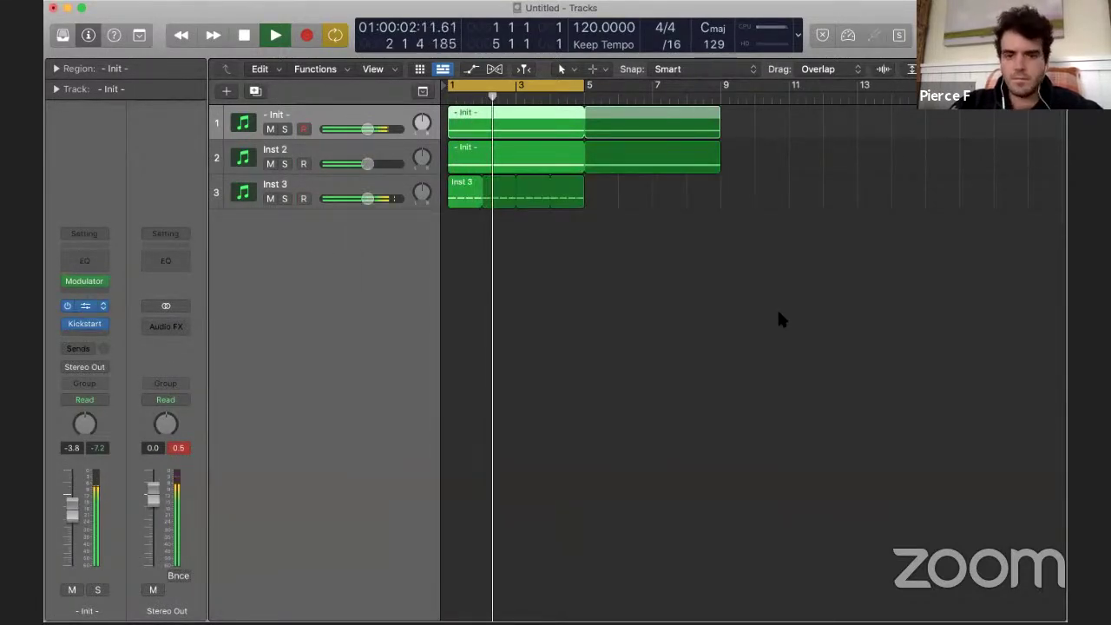
drag(784, 260, 781, 276)
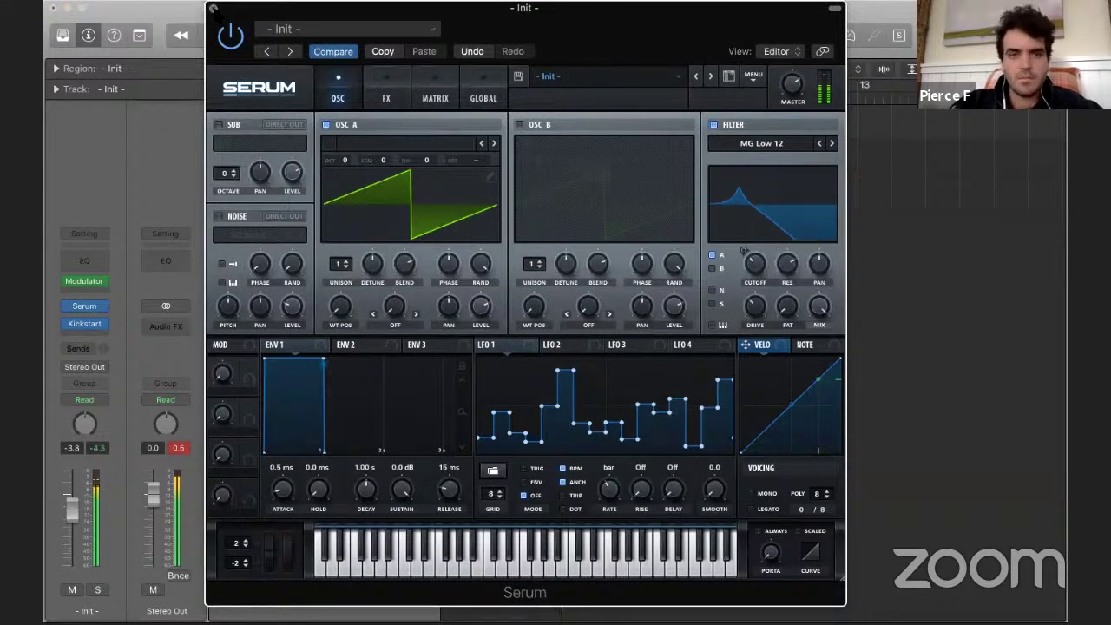
click(214, 9)
- Duplicate the - Init - track with its plug-ins and copy its region onto the new track at bar 1
click(255, 92)
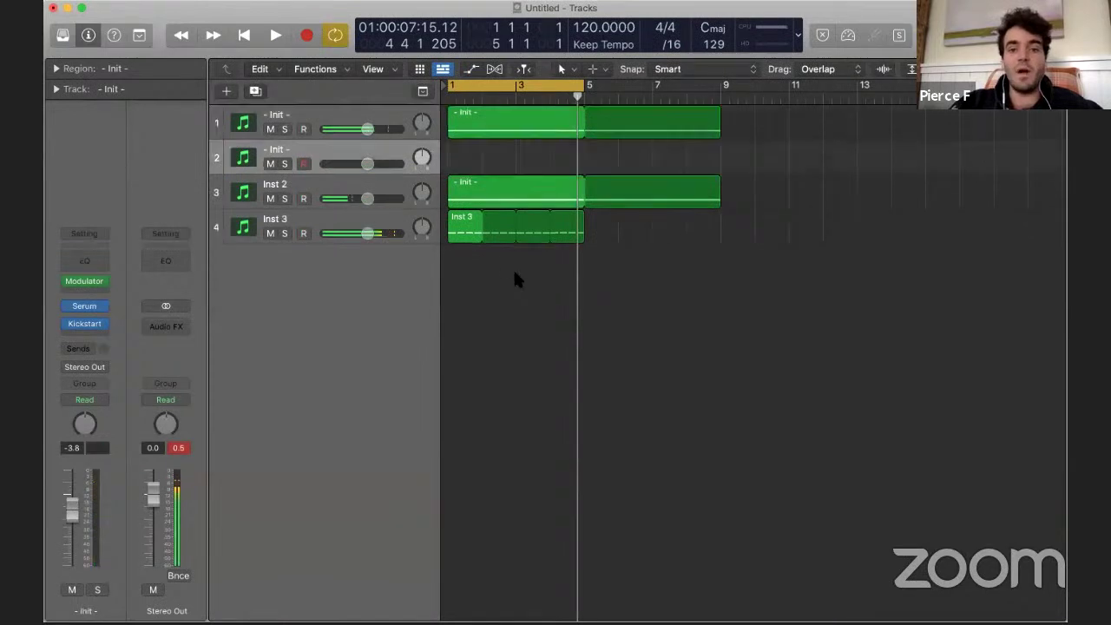
drag(473, 126, 472, 156)
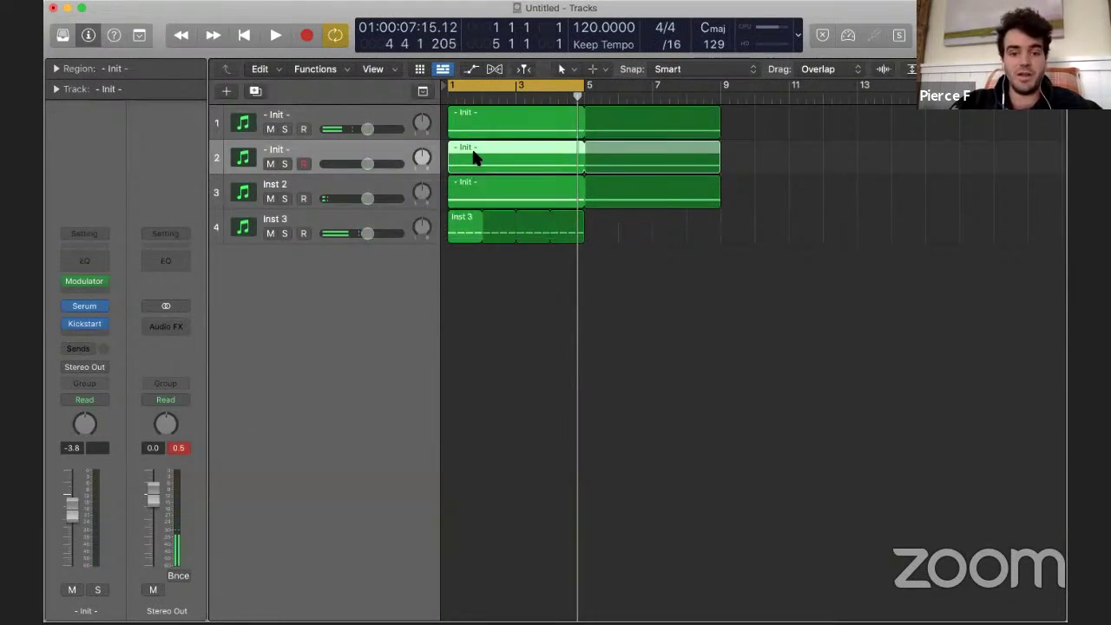
- Transpose the copied region's long C1 note up one octave and then another seven semitones to G2 in the Piano Roll
double_click(471, 156)
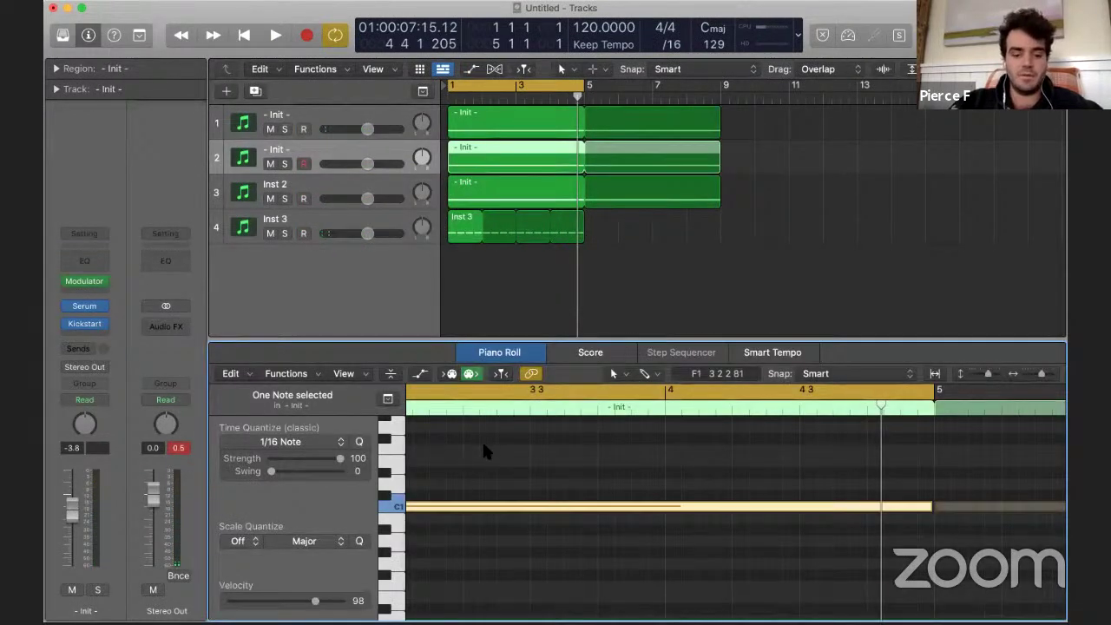
key(alt+shift+Up)
key(Down)
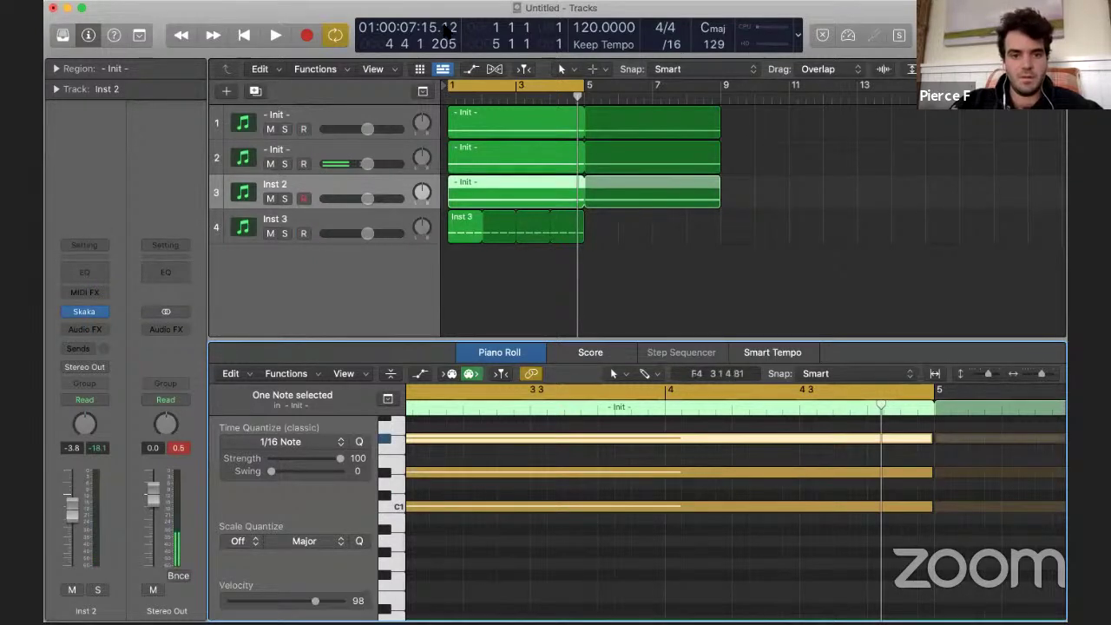
click(513, 165)
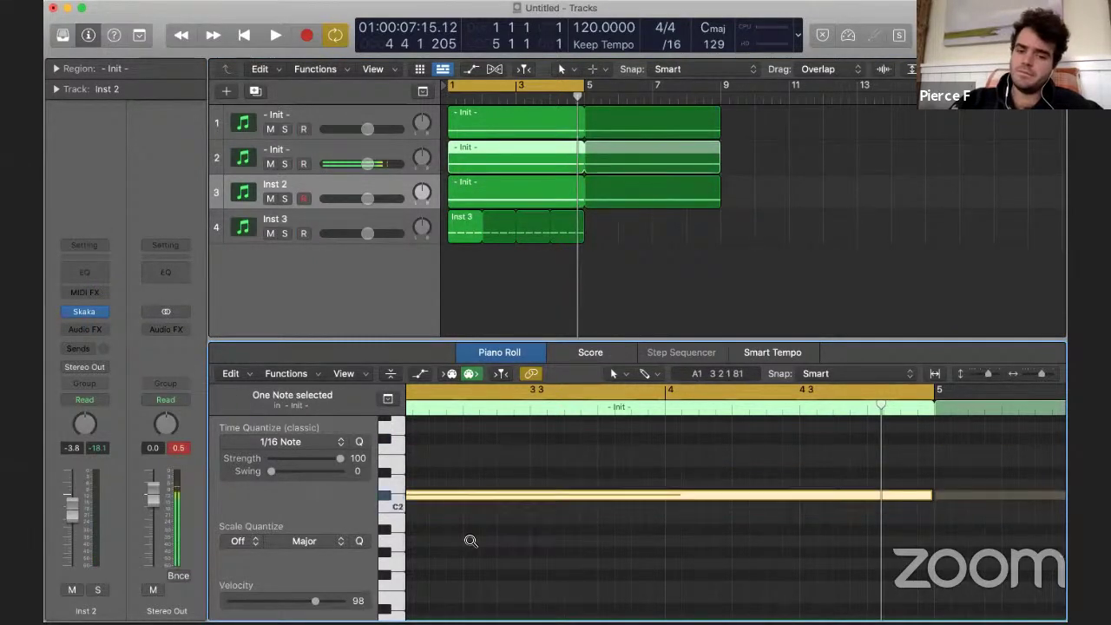
key(alt+Up)
key(alt+Up)
key(alt+Up)
key(alt+Up)
key(alt+Up)
key(alt+Up)
key(alt+Up)
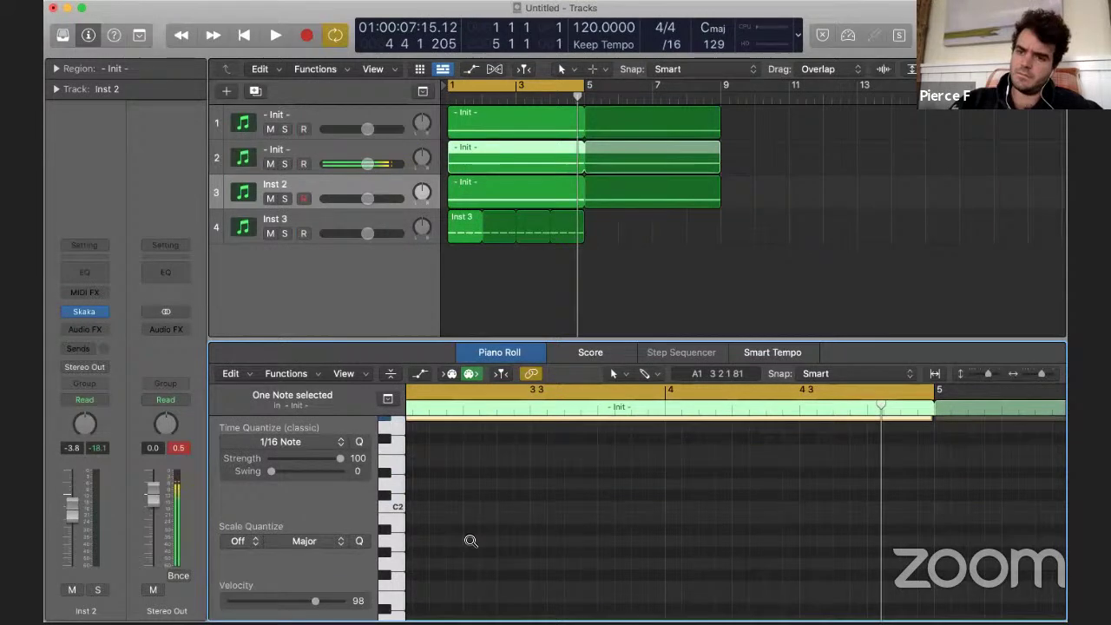
- During playback, set the LFO rate to 1/8d in the duplicated track's Modulator and lower that track's fader to -6.8 dB
key(space)
click(323, 156)
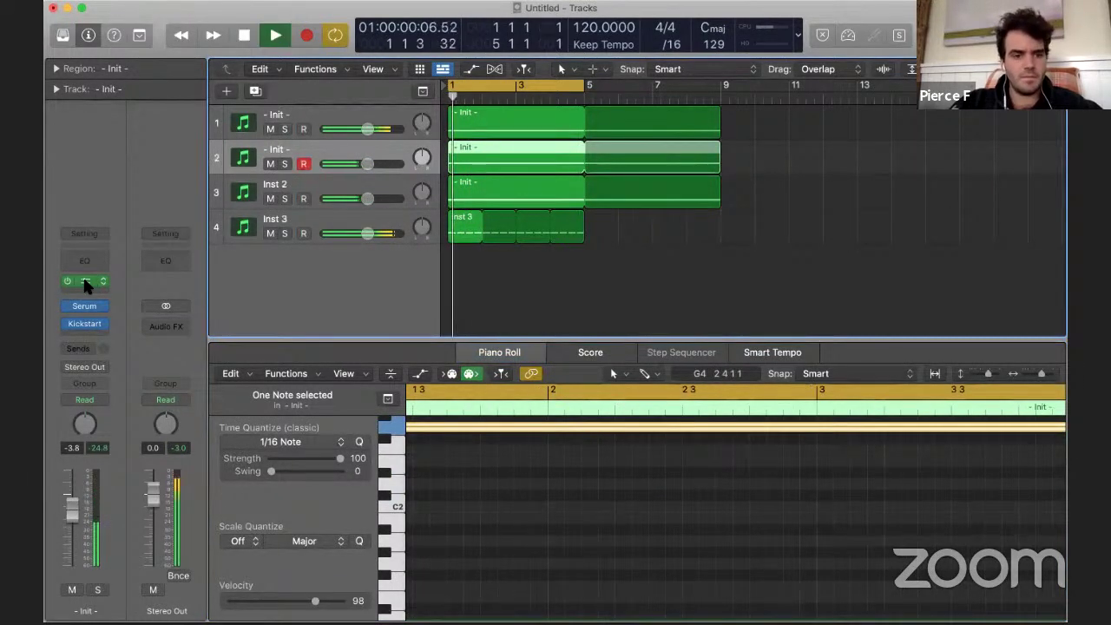
click(84, 282)
click(86, 282)
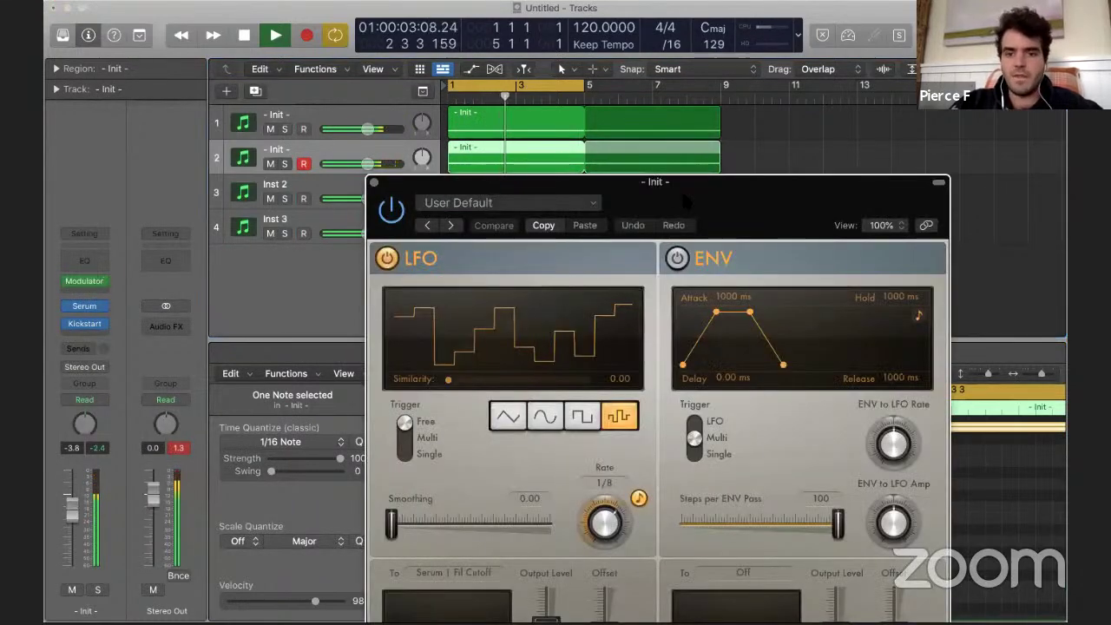
drag(710, 184, 594, 120)
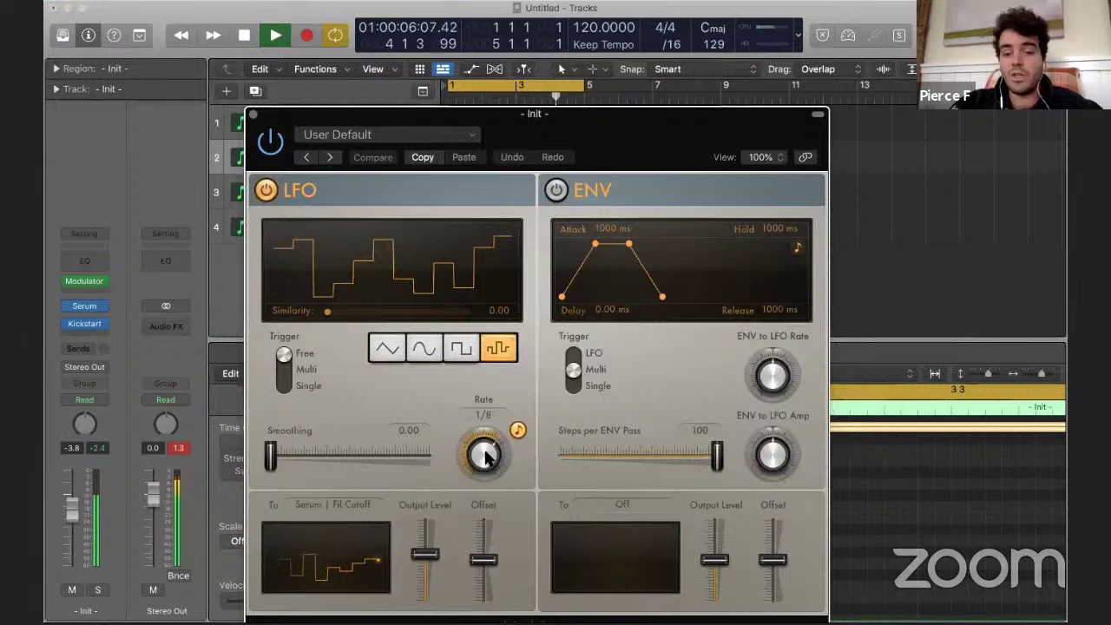
drag(486, 464, 490, 447)
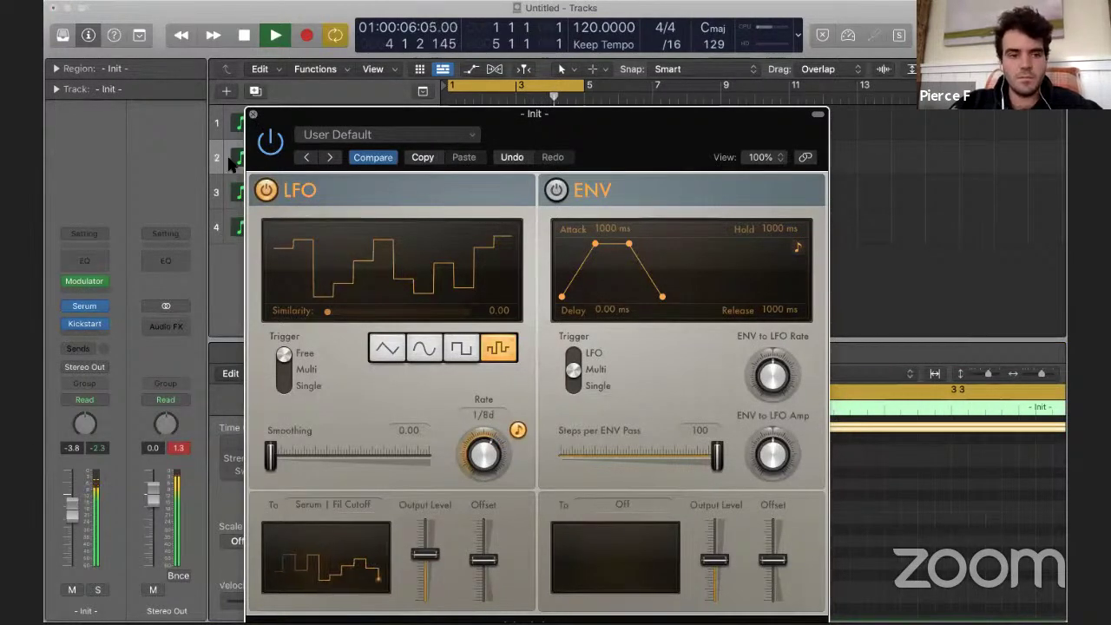
click(252, 114)
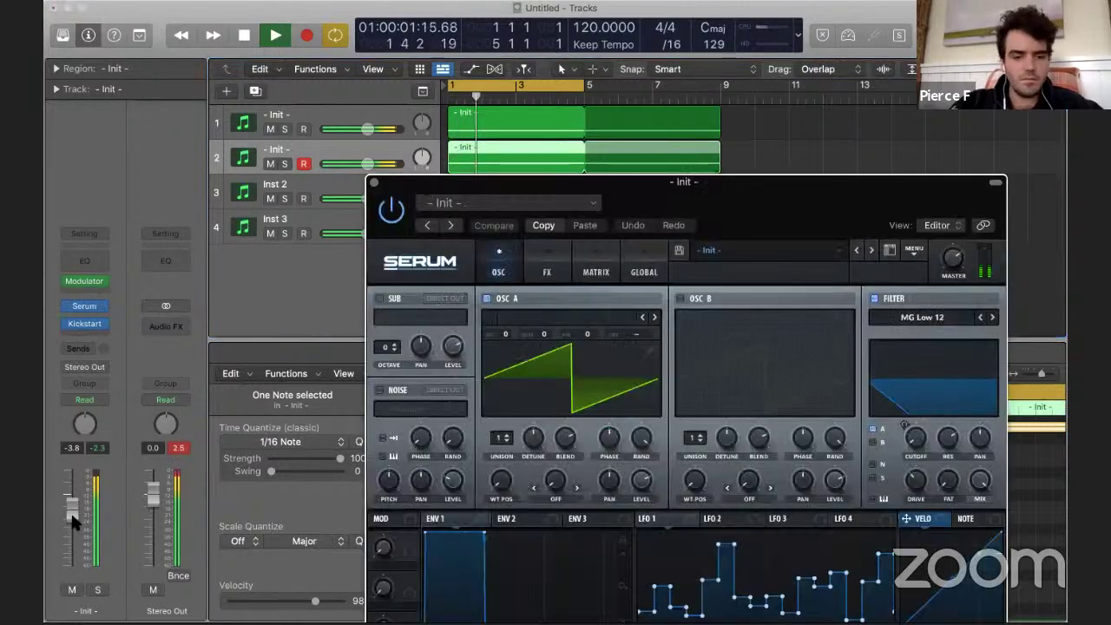
drag(72, 511, 72, 522)
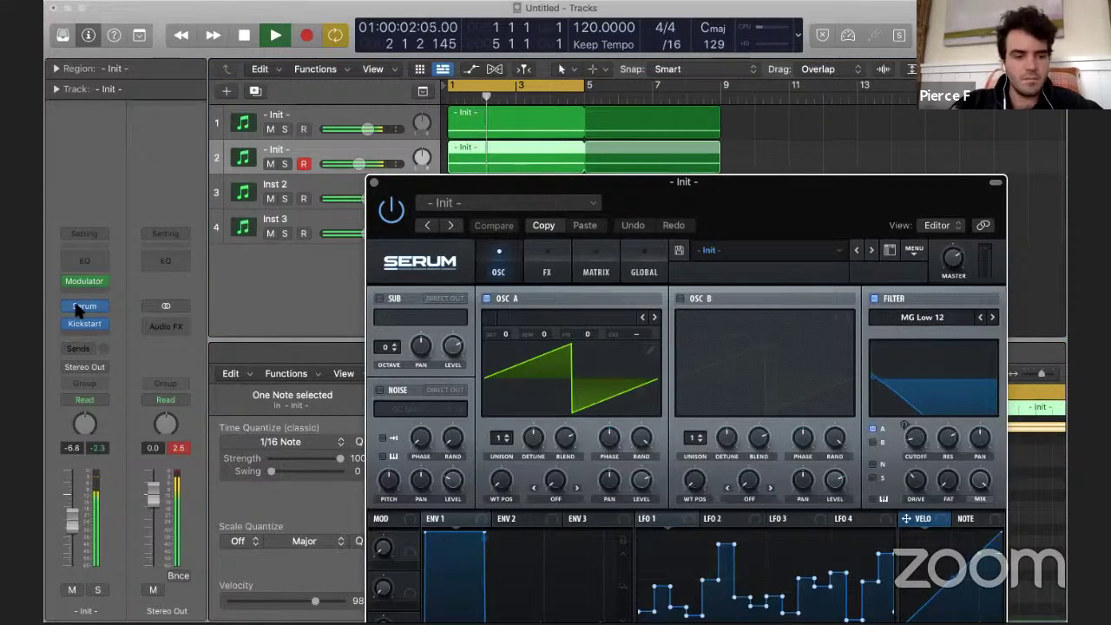
- Set the Modulator LFO's rate to 1/8, smoothing to 0.38 and output level to 68 %, and close its window
click(85, 282)
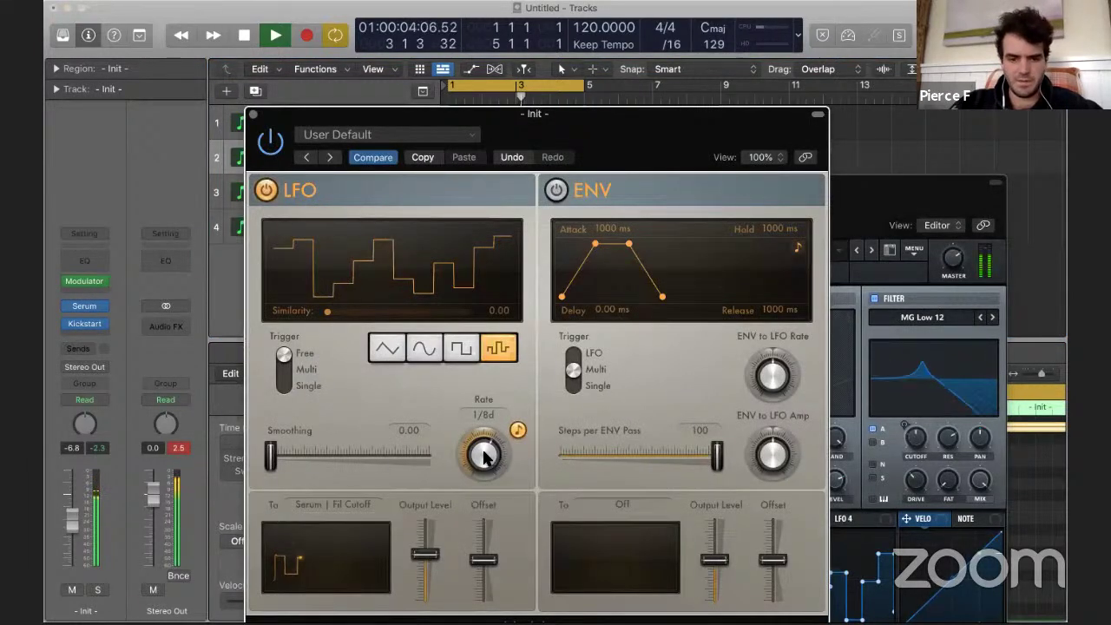
scroll(486, 452, up, 1)
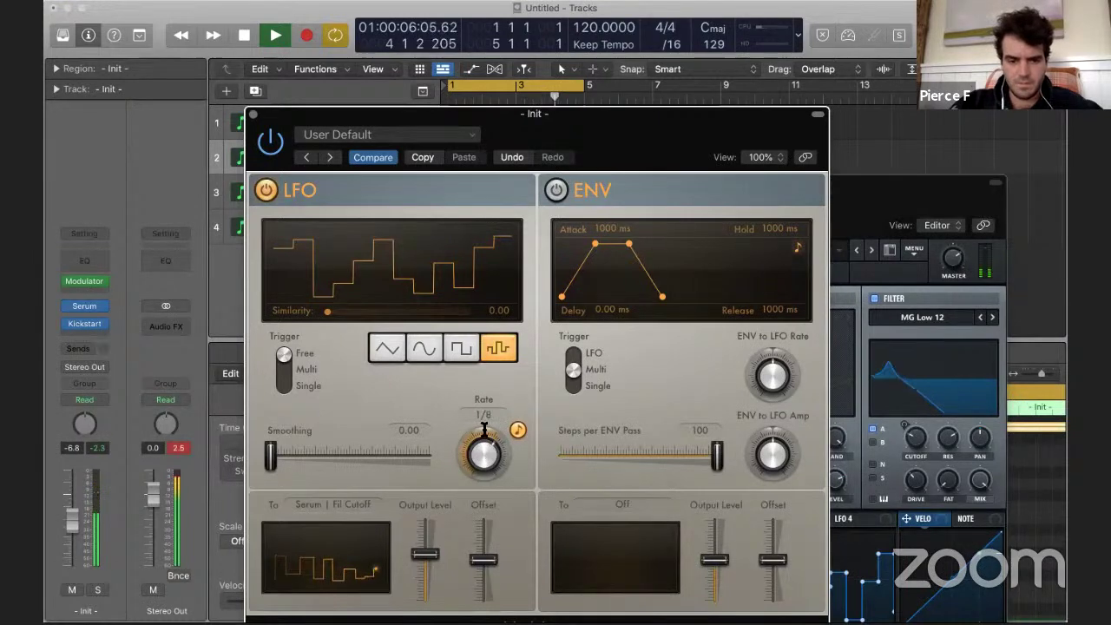
drag(293, 460, 335, 457)
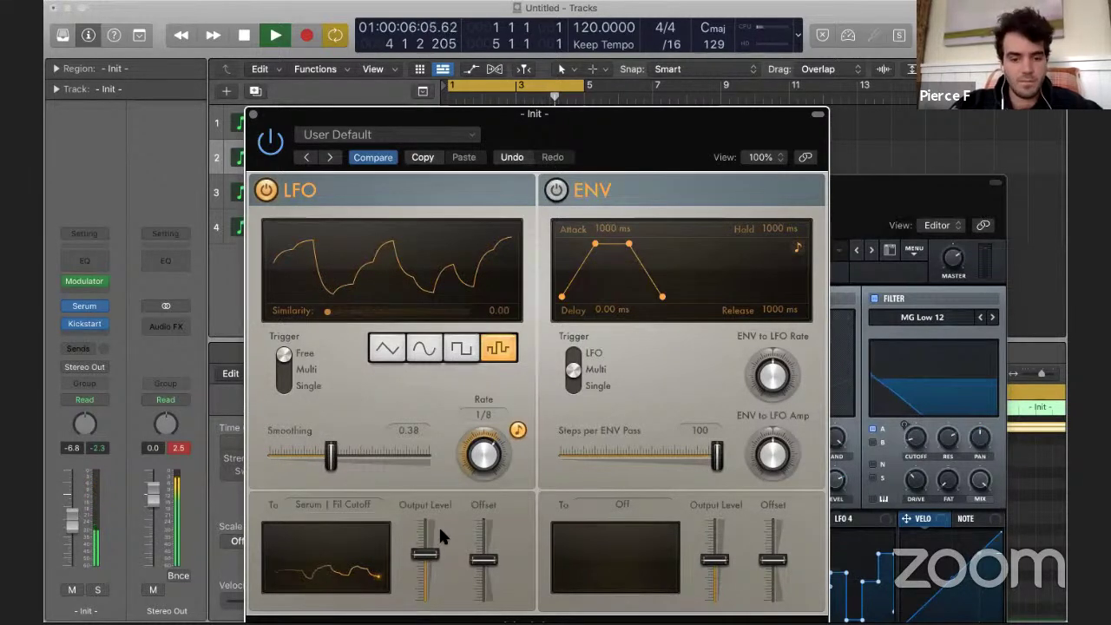
drag(425, 553, 426, 526)
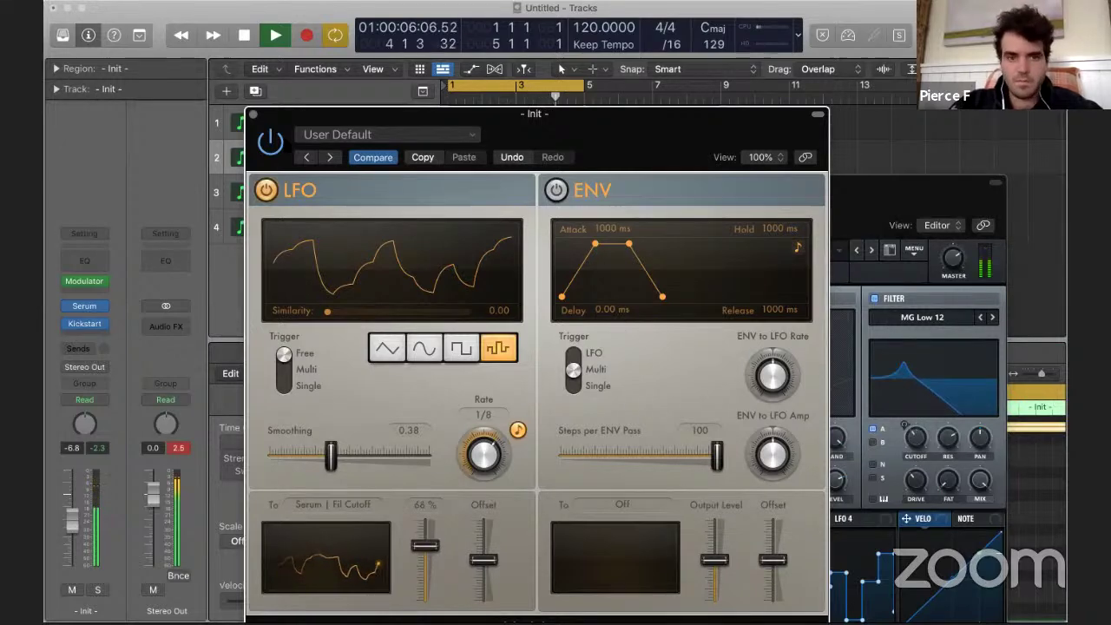
click(252, 115)
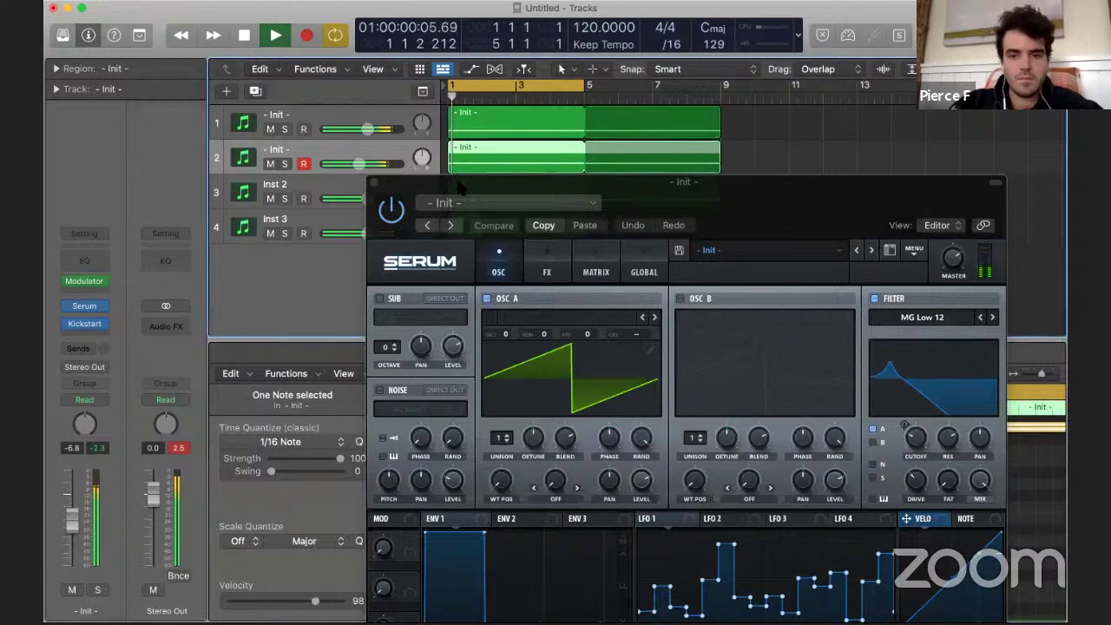
- Enable Oscillator B in the duplicated track's Serum, with Oscillator A's wavetable position at 1
drag(460, 185, 293, 35)
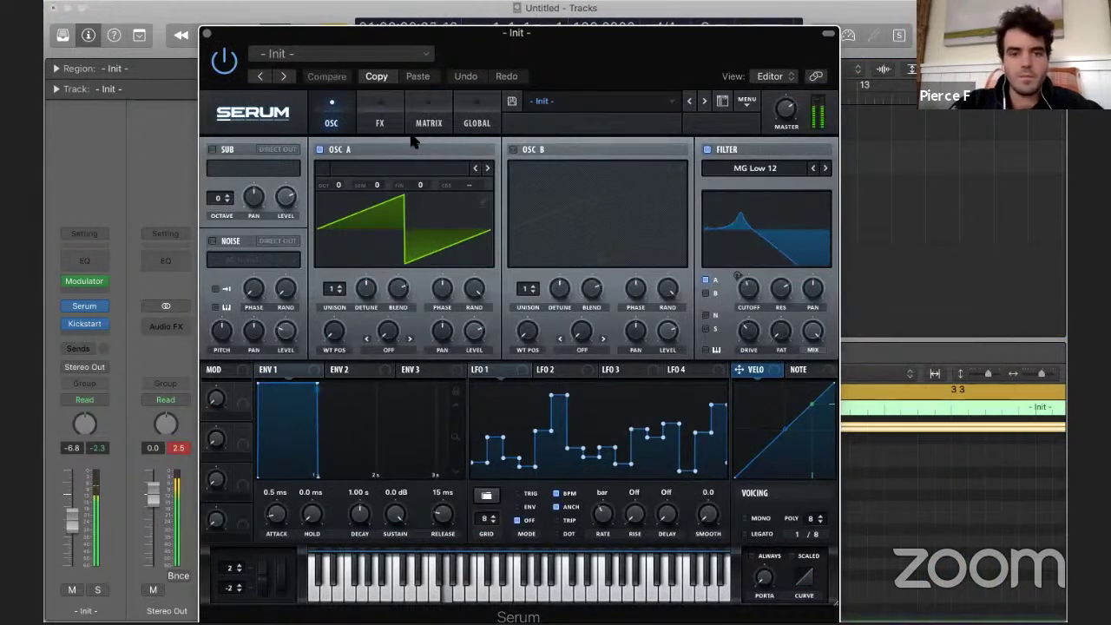
drag(345, 309, 332, 441)
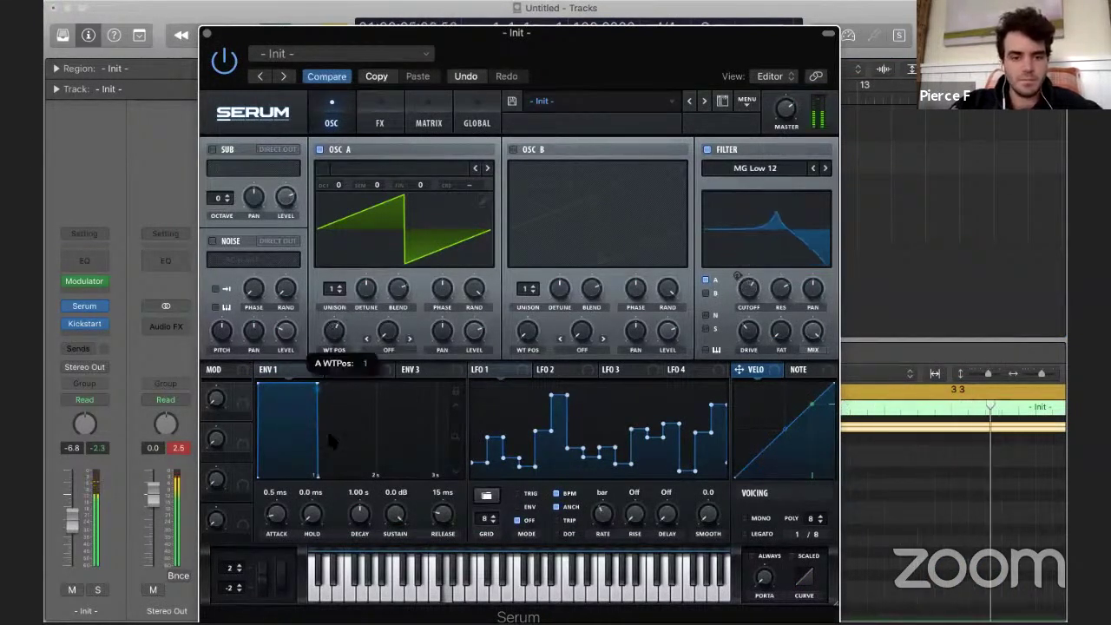
click(424, 174)
click(508, 147)
click(514, 149)
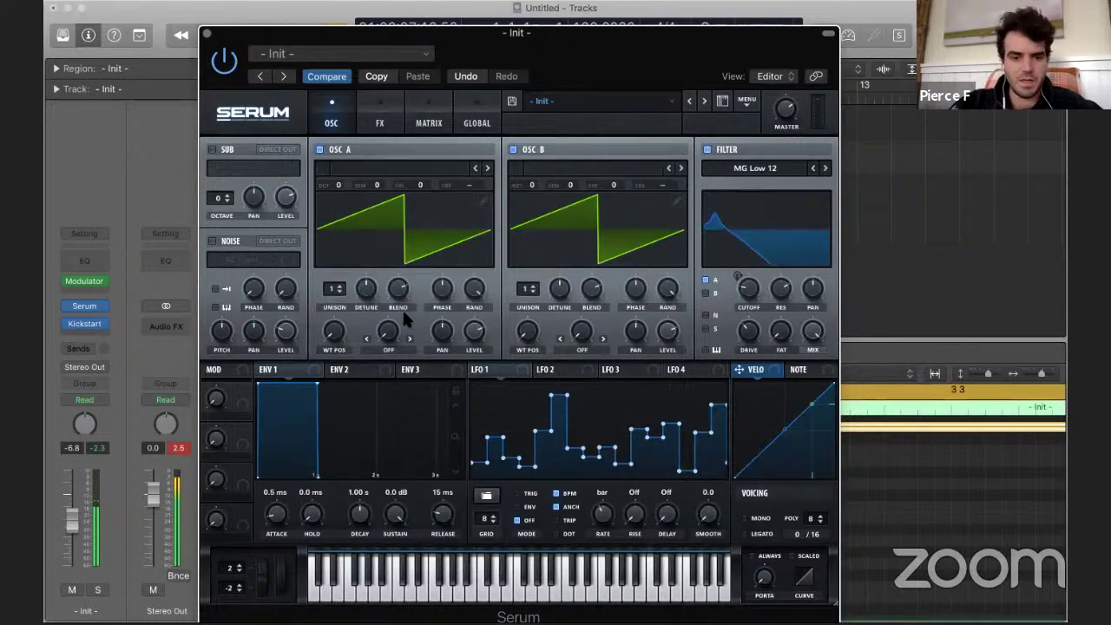
- Set Oscillator A's warp mode to FM (from B)
click(387, 369)
click(388, 350)
click(302, 369)
click(303, 368)
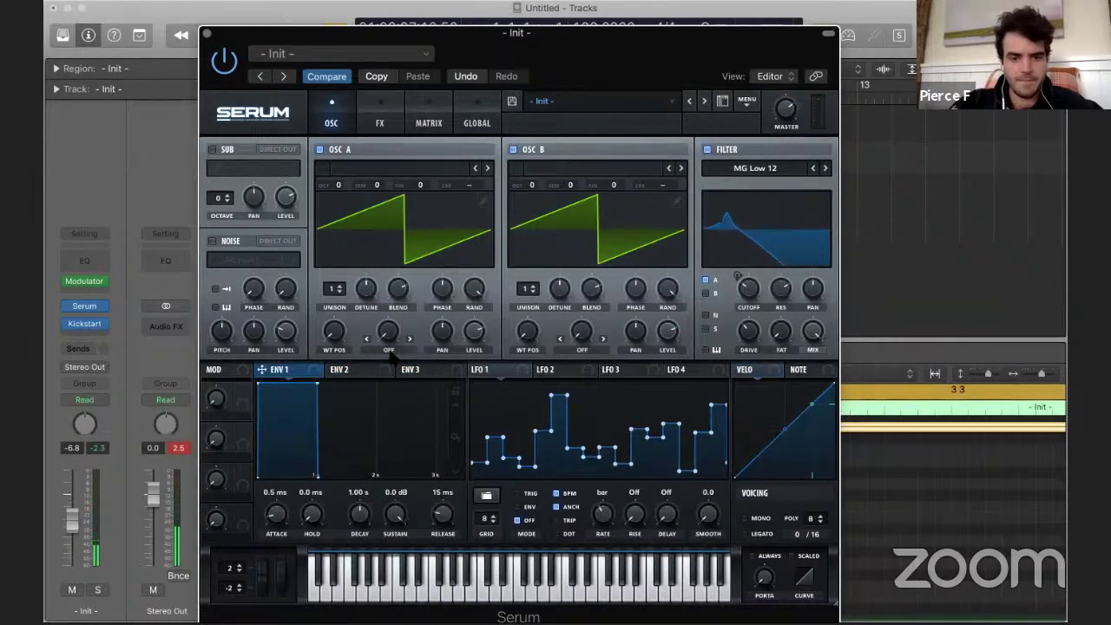
click(391, 350)
click(418, 558)
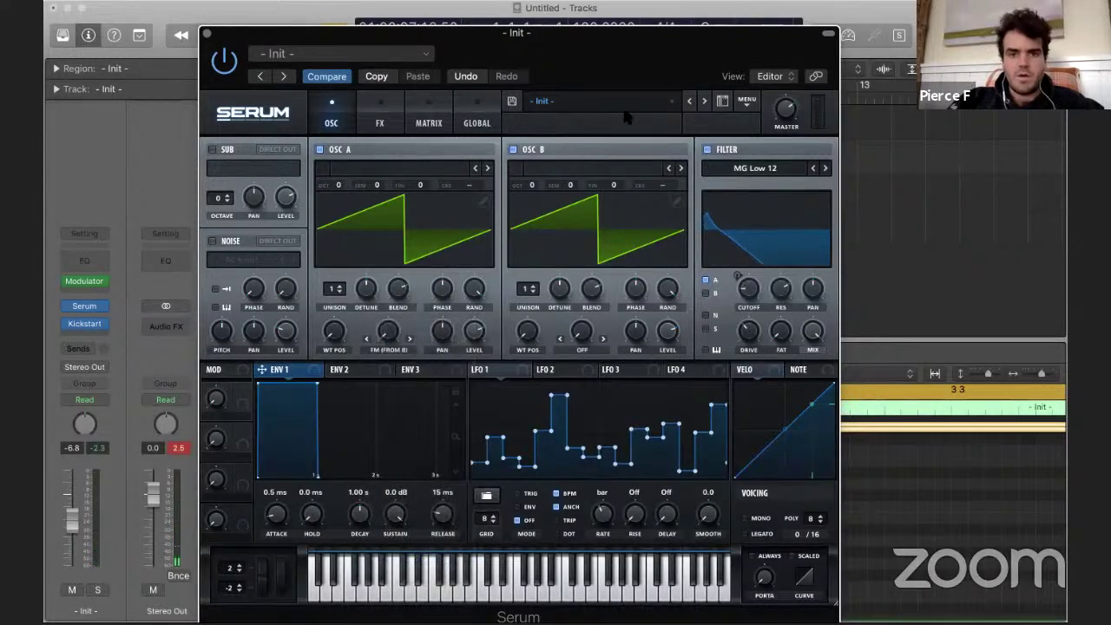
- Load the Spectral wavetable Light Metal 1 [SL] into Oscillator B and turn its level down
click(571, 167)
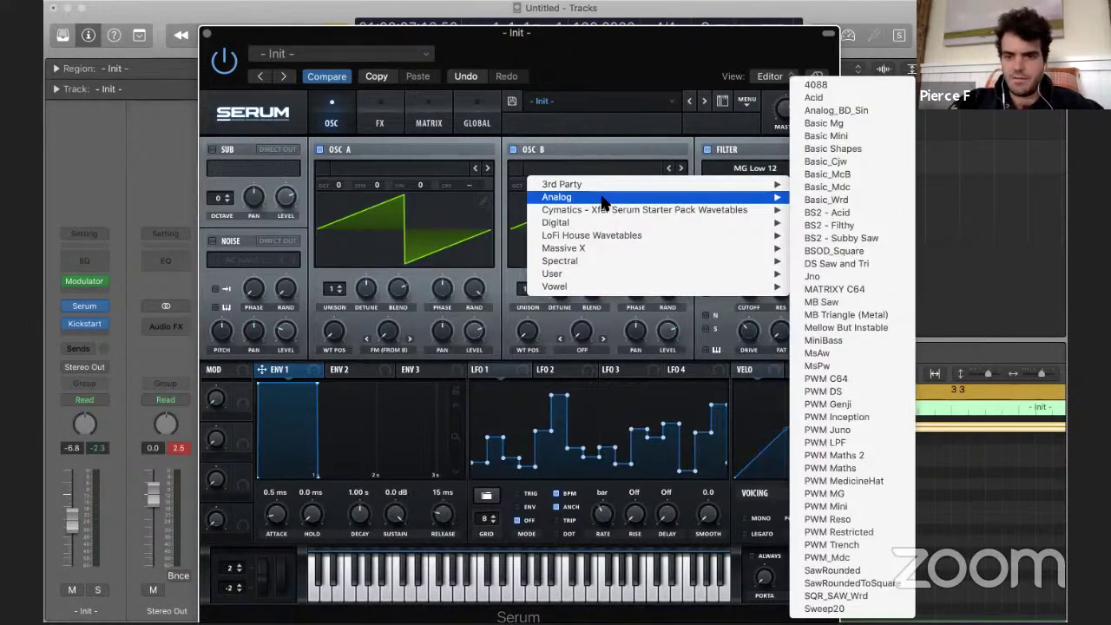
mouse_move(721, 261)
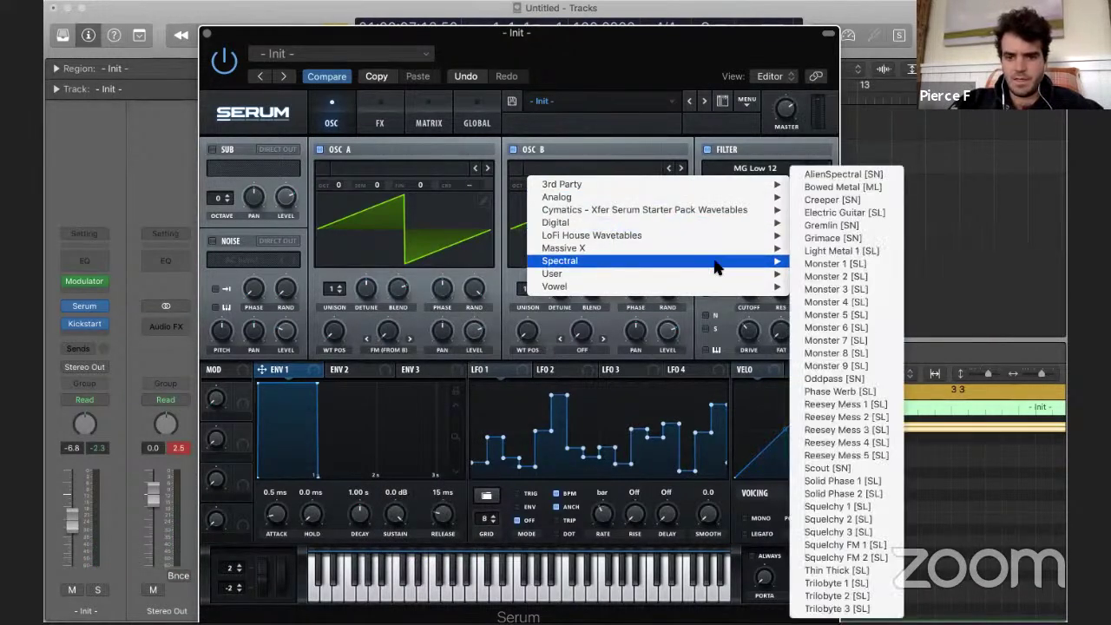
click(842, 251)
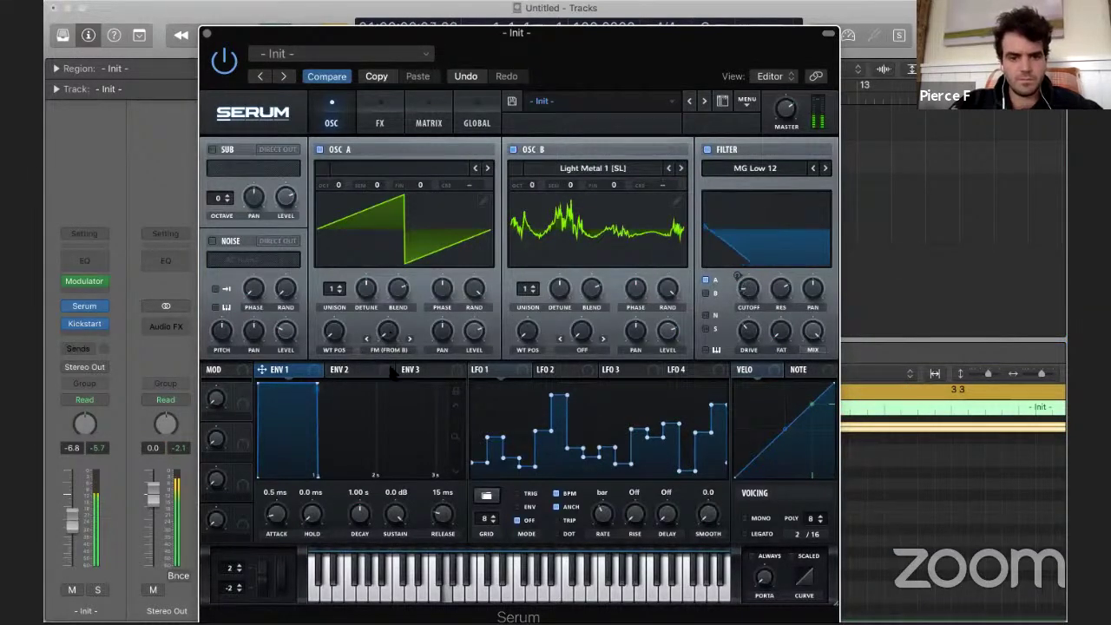
drag(663, 338, 663, 460)
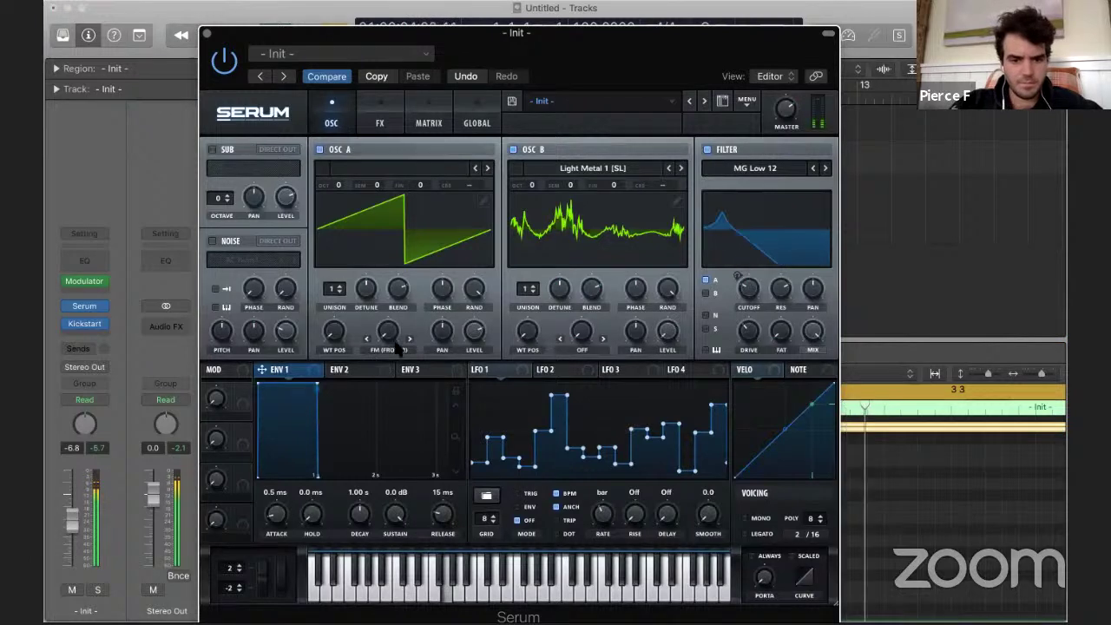
- Raise Oscillator A's FM (from B) warp amount and assign LFO 2 to modulate it
drag(395, 344, 417, 269)
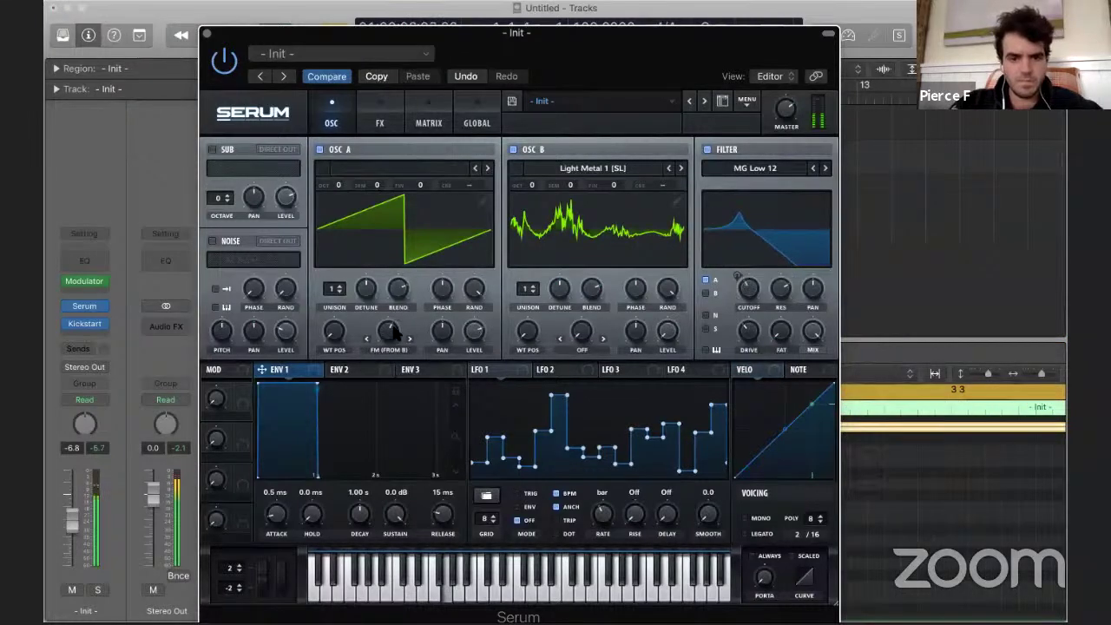
click(573, 370)
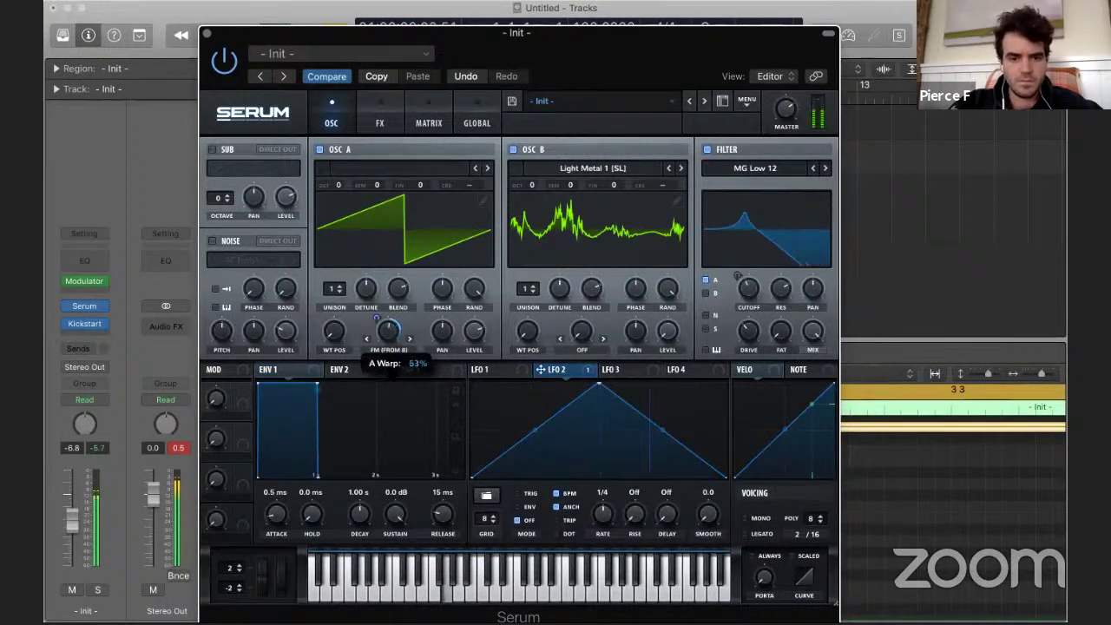
- Step Oscillator B forward through the Spectral wavetables, past Monster 1 [SL] and Monster 2 [SL]
click(682, 168)
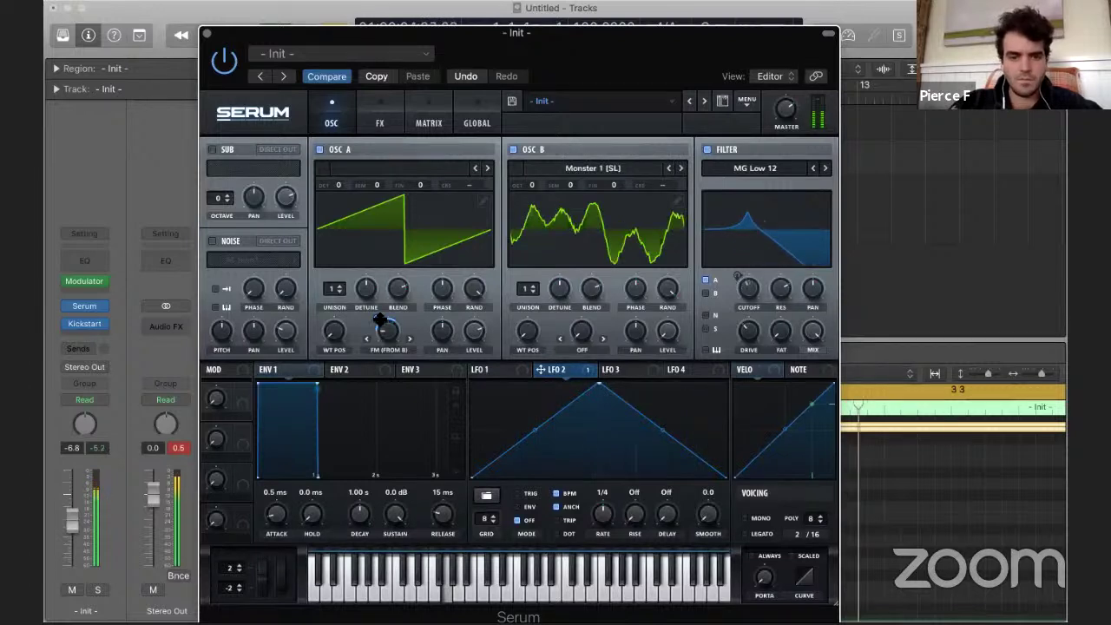
click(681, 168)
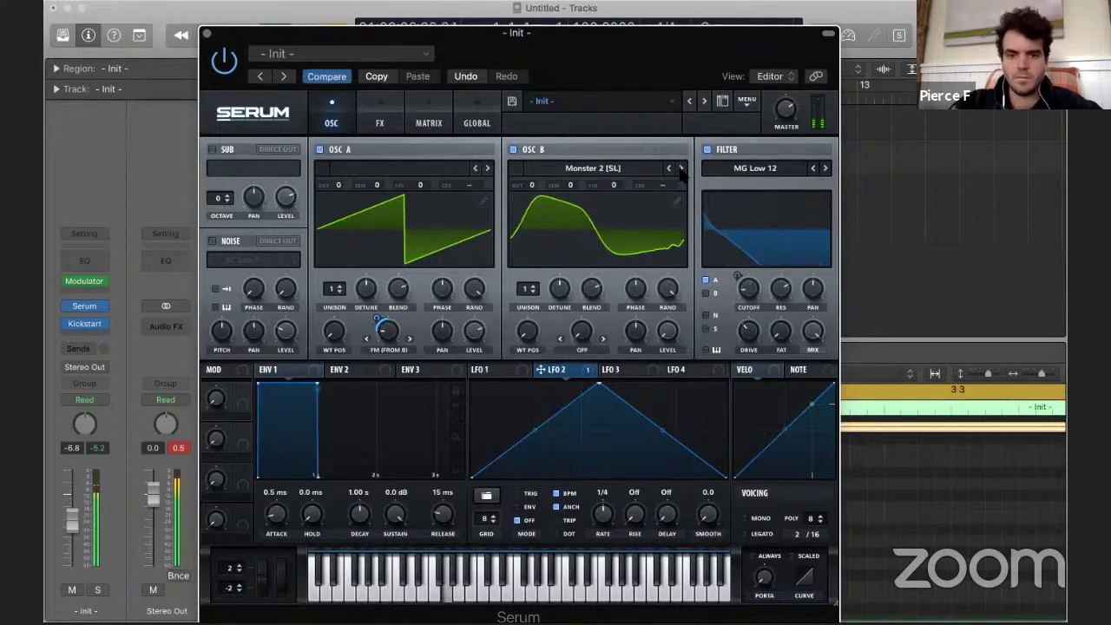
click(681, 168)
- Enable the Reverb and Hyper/Dimension effects in Serum's effects rack
click(382, 115)
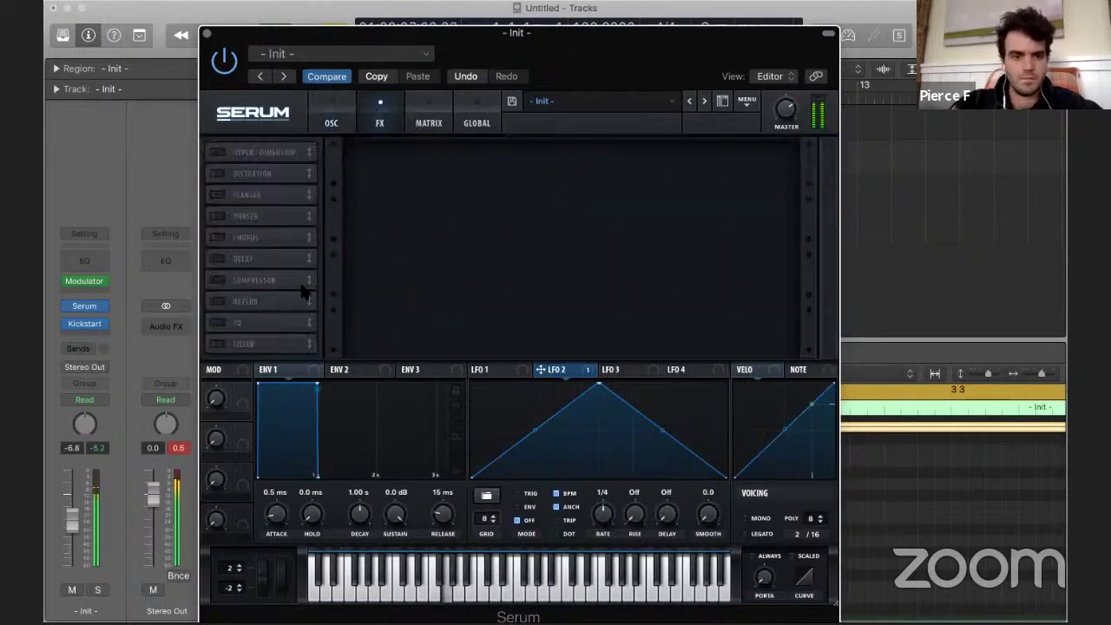
click(217, 302)
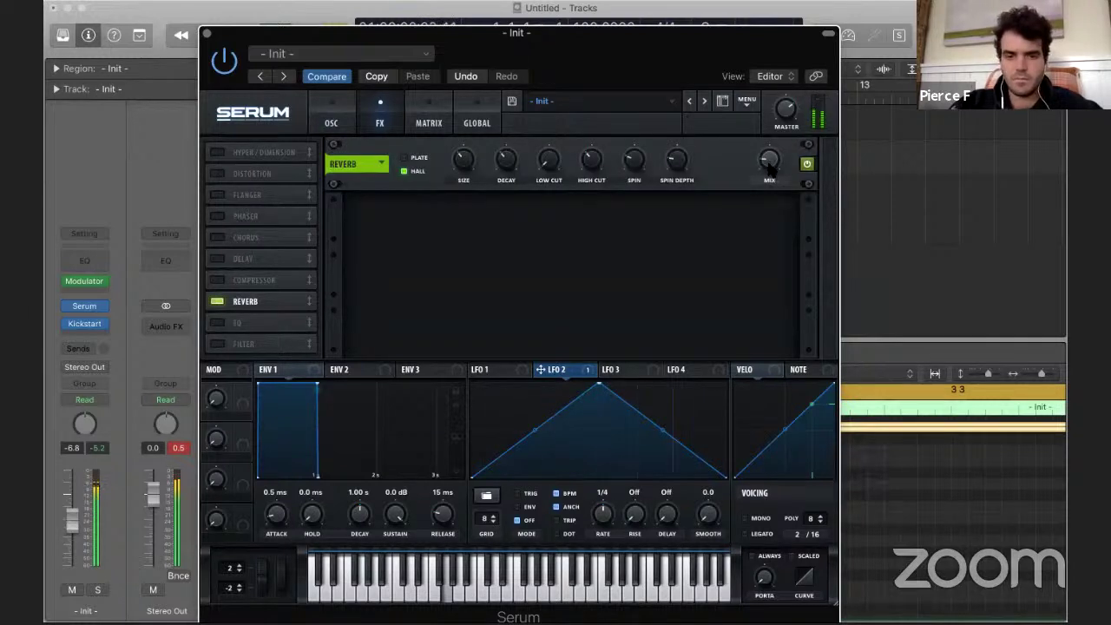
click(217, 152)
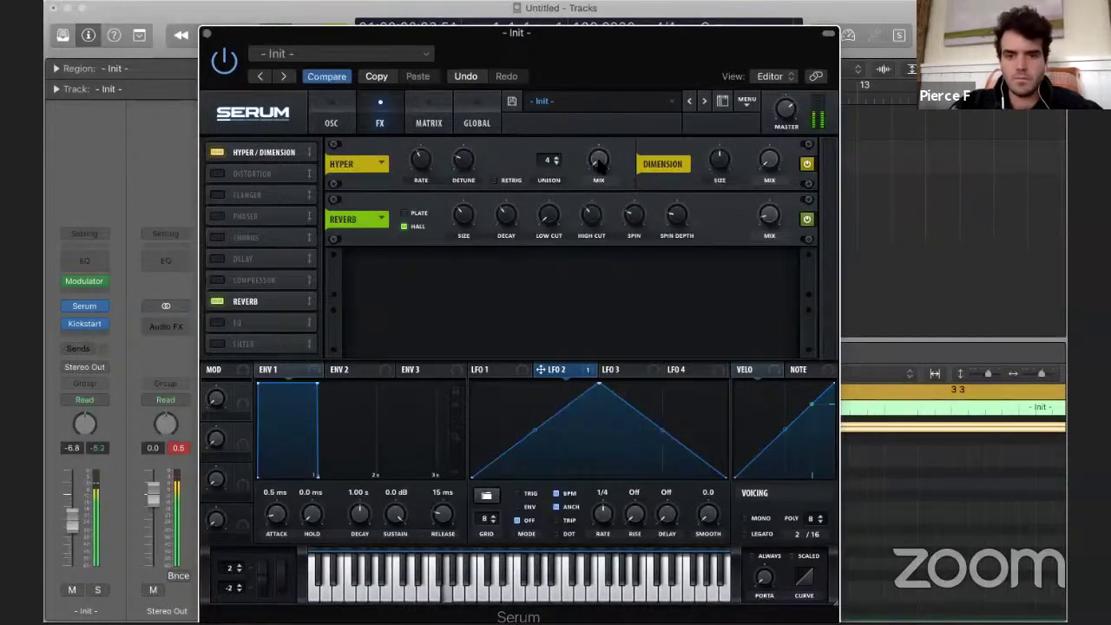
- Enable Serum's multiband Compressor after the Reverb and add Tube Distortion at about 65% mix
click(219, 280)
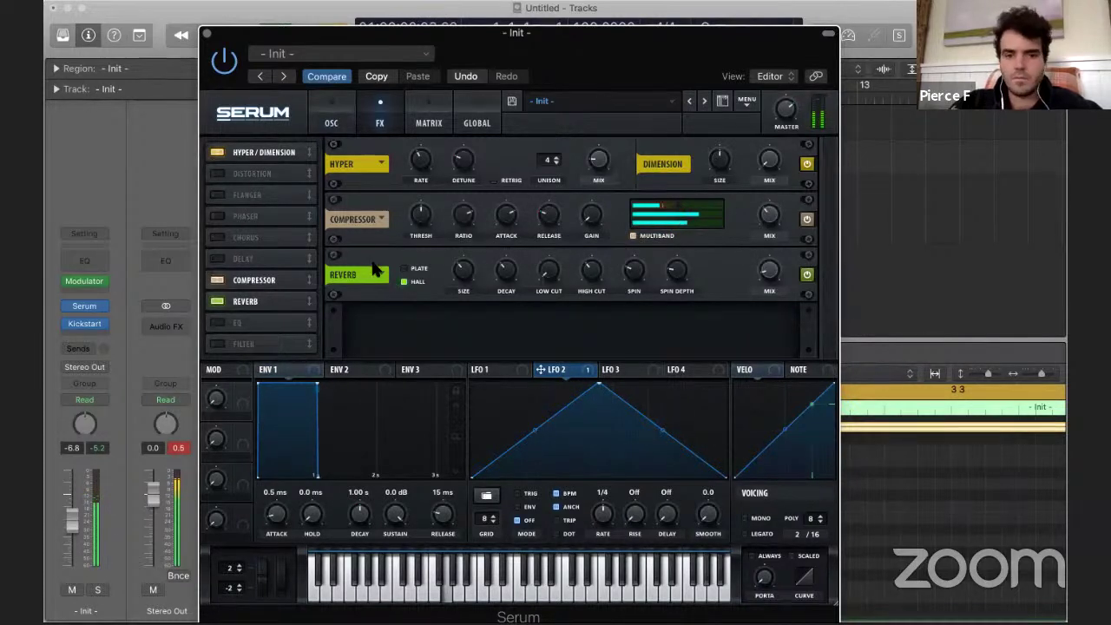
drag(293, 276, 292, 303)
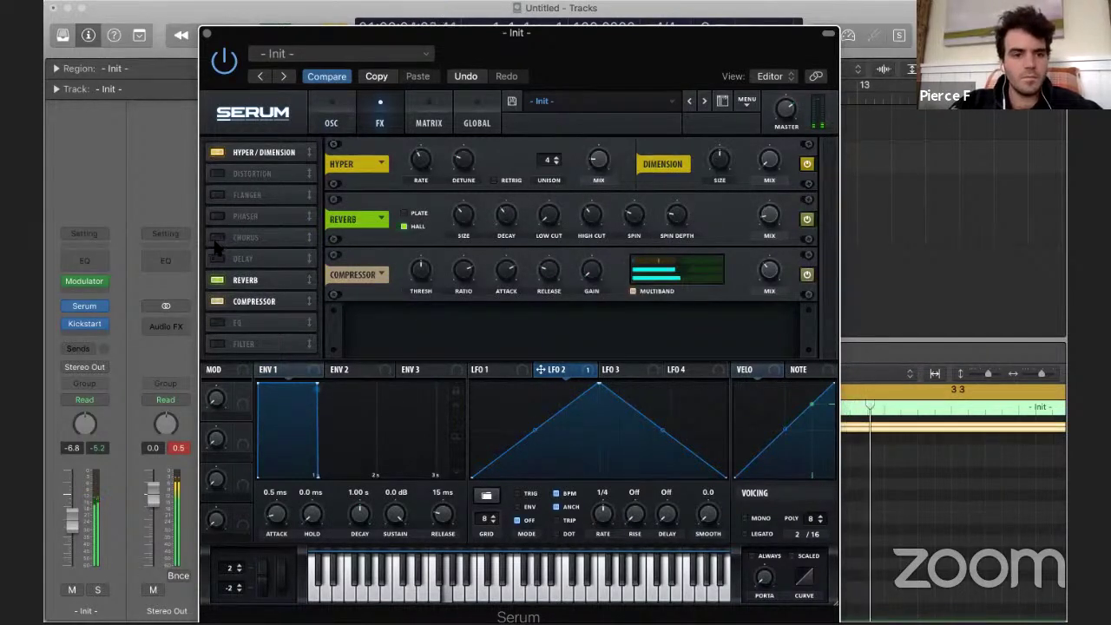
click(221, 175)
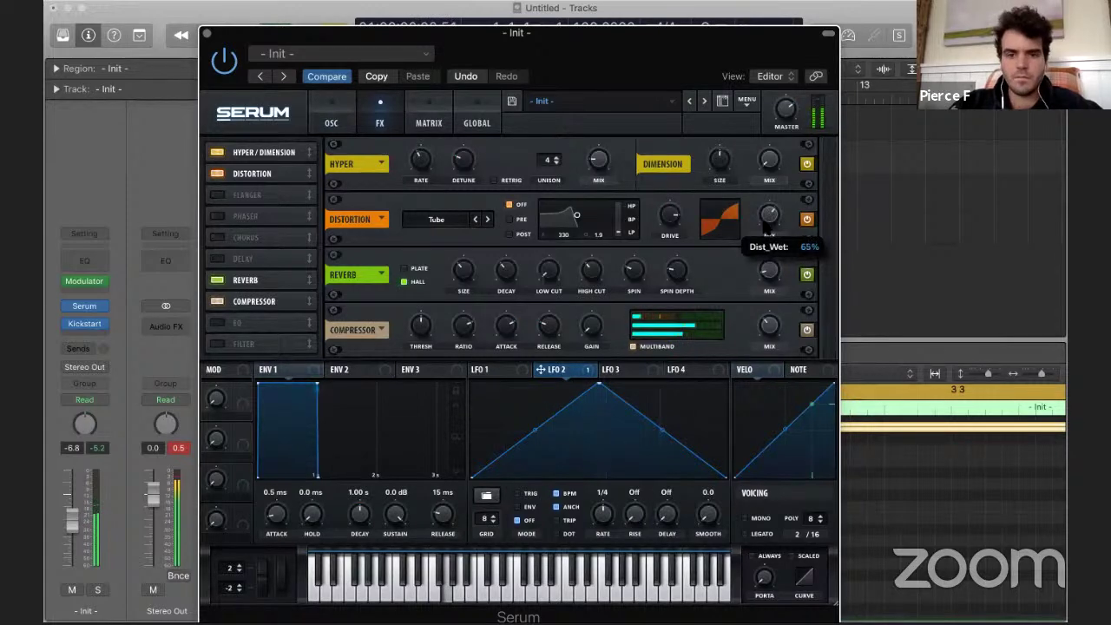
click(208, 33)
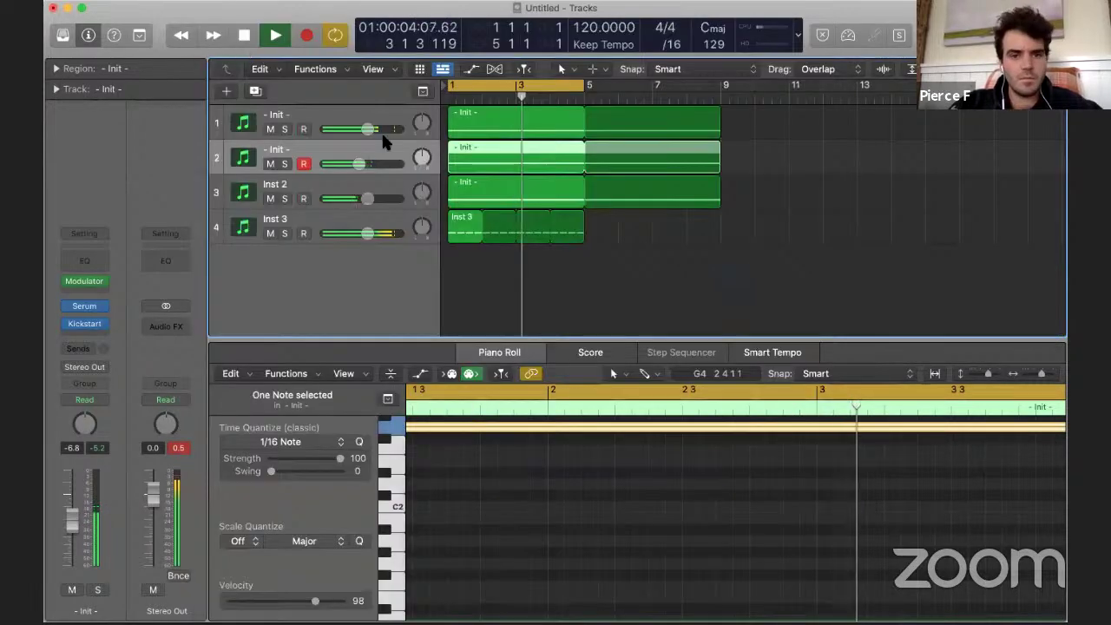
key(space)
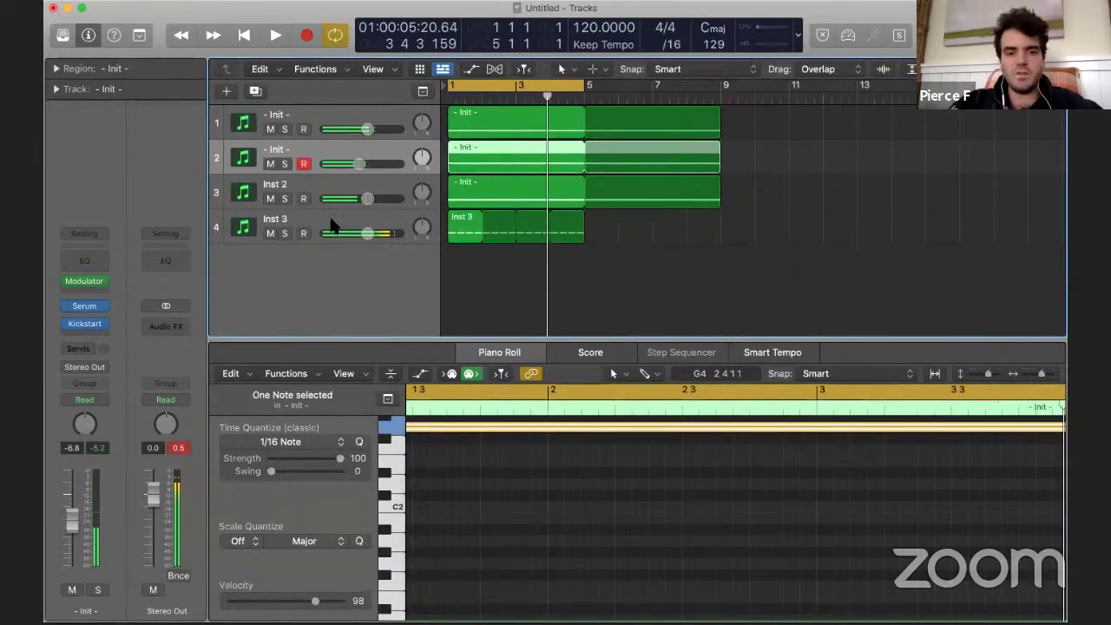
- Create a new software instrument track below Inst 3 and load the stereo Hats plug-in on it
click(332, 226)
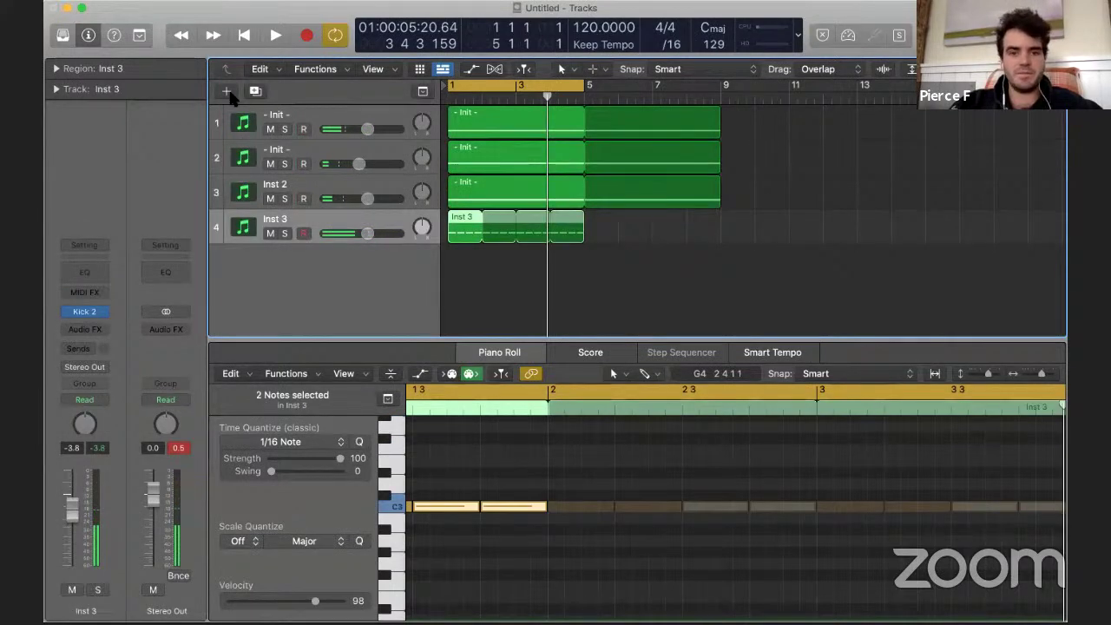
click(226, 91)
key(Return)
click(98, 311)
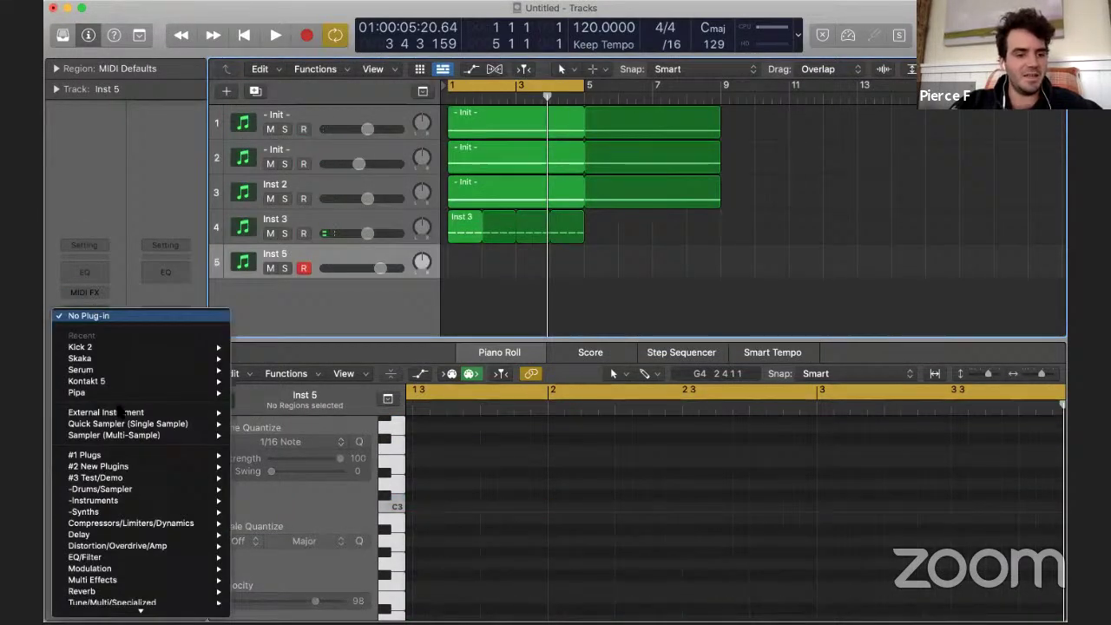
mouse_move(119, 399)
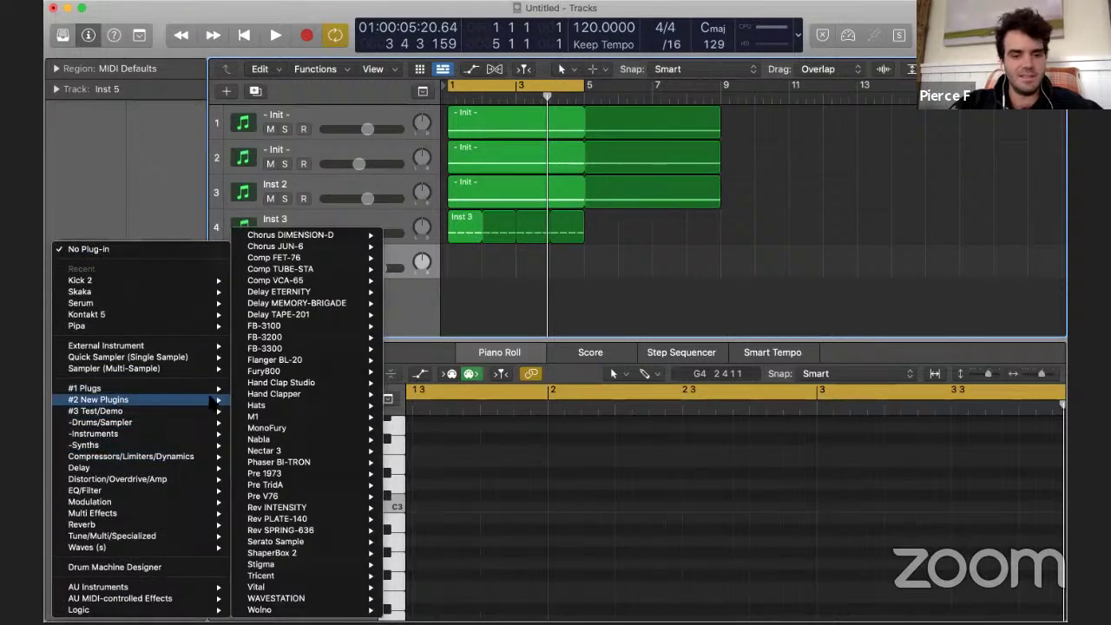
mouse_move(281, 406)
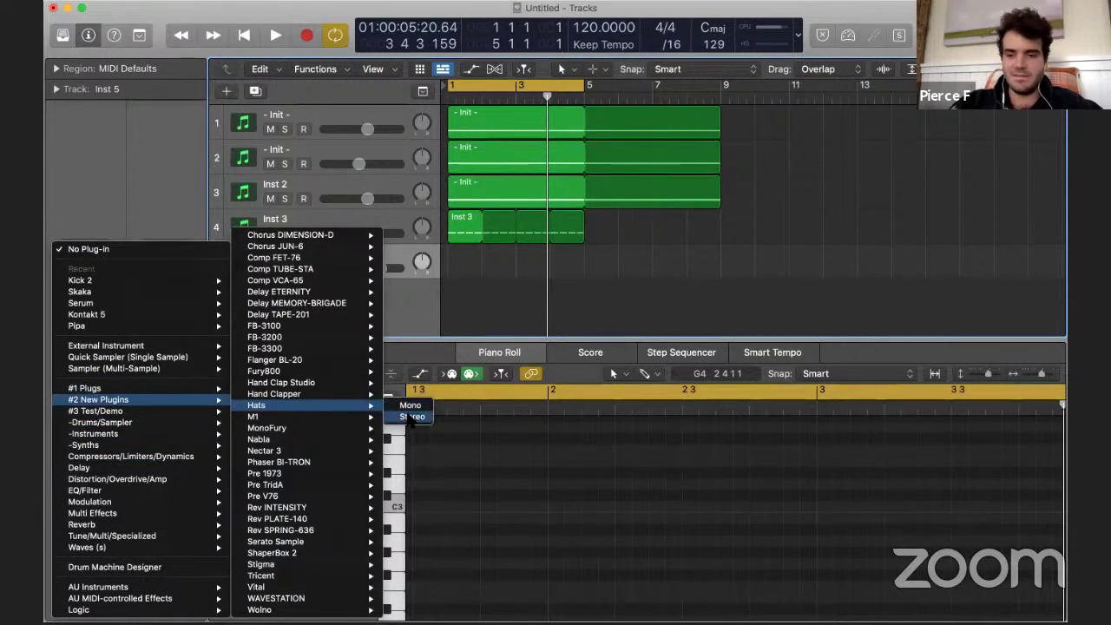
click(408, 416)
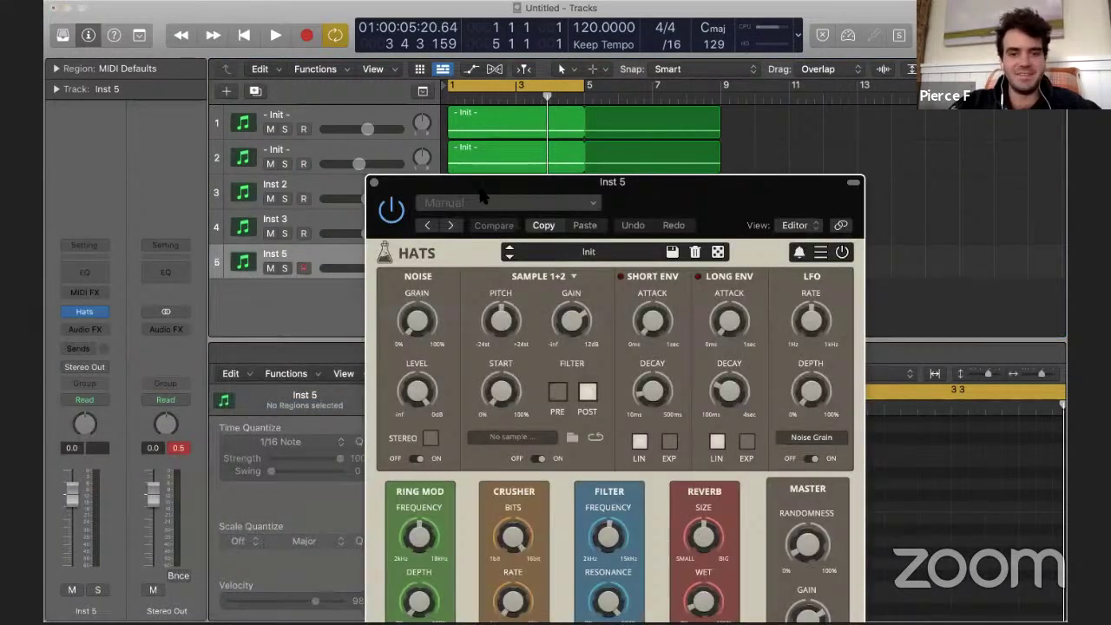
- Copy the looped kick region from Inst 3 to the Hats track and show its notes in the Piano Roll
drag(605, 180, 842, 173)
key(p)
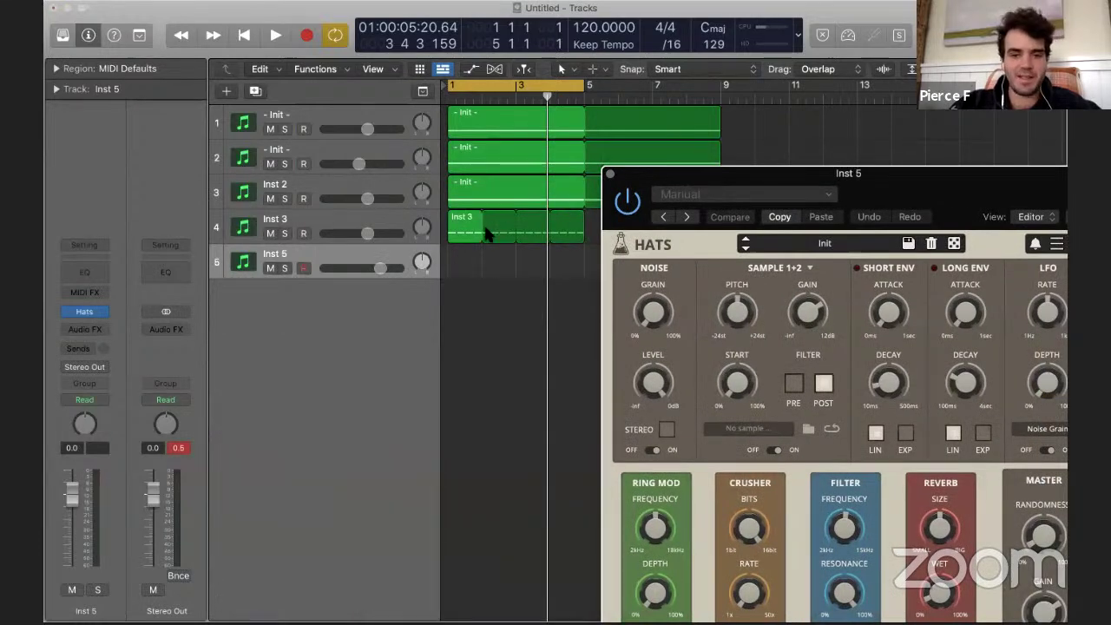
drag(462, 235, 461, 253)
key(e)
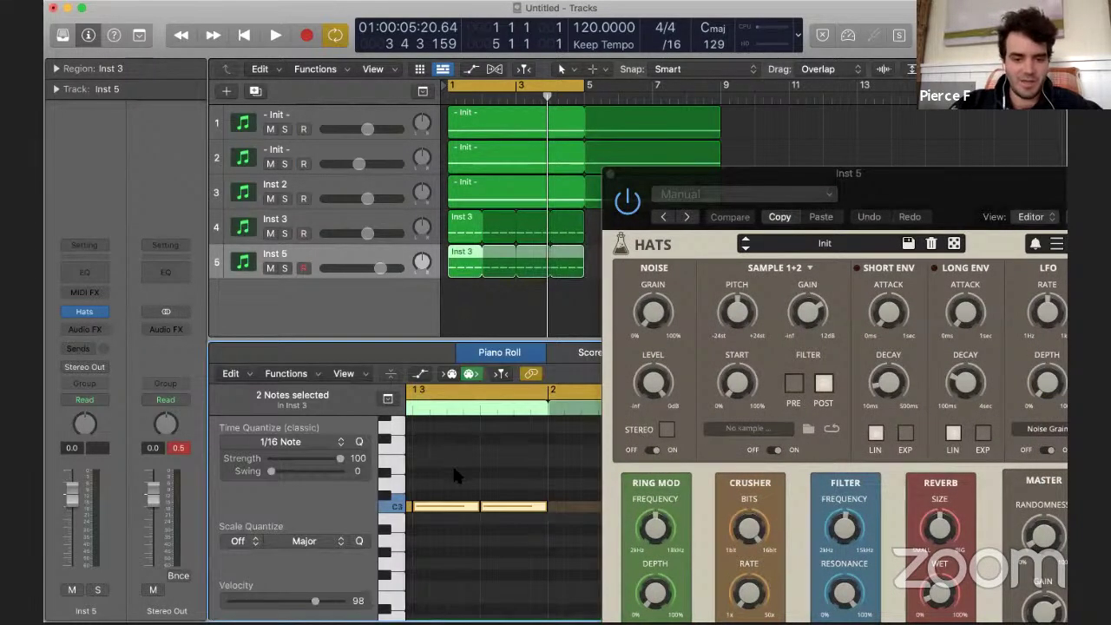
- Shift all the copied region's notes an eighth note later onto the offbeats and lower the Hats track's volume to -3.5 dB
key(super+a)
drag(468, 506, 436, 506)
key(space)
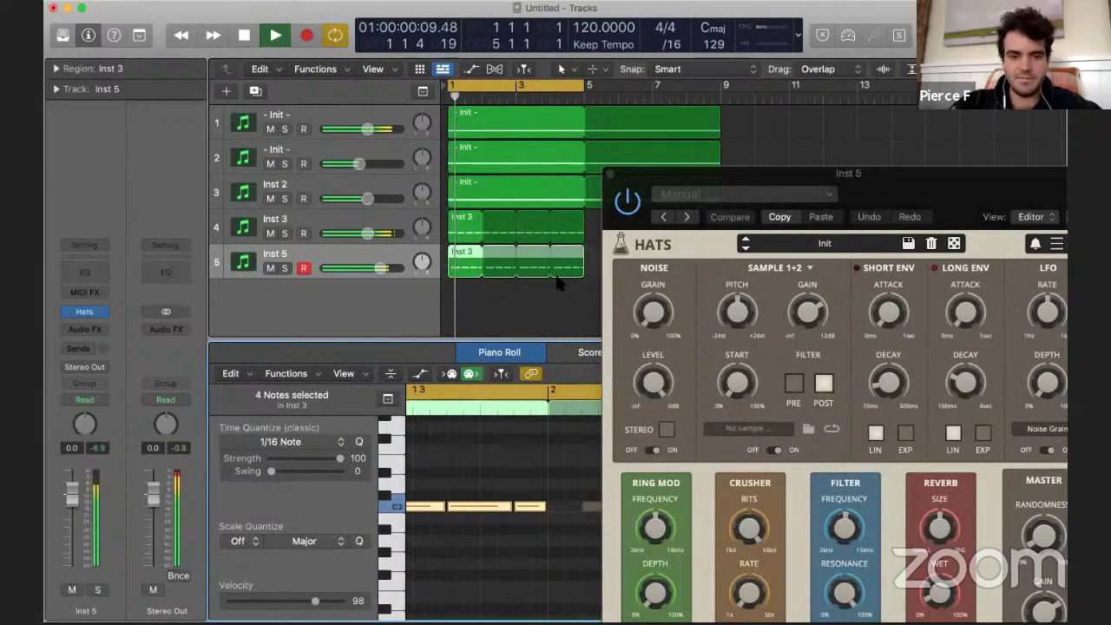
drag(383, 264, 369, 265)
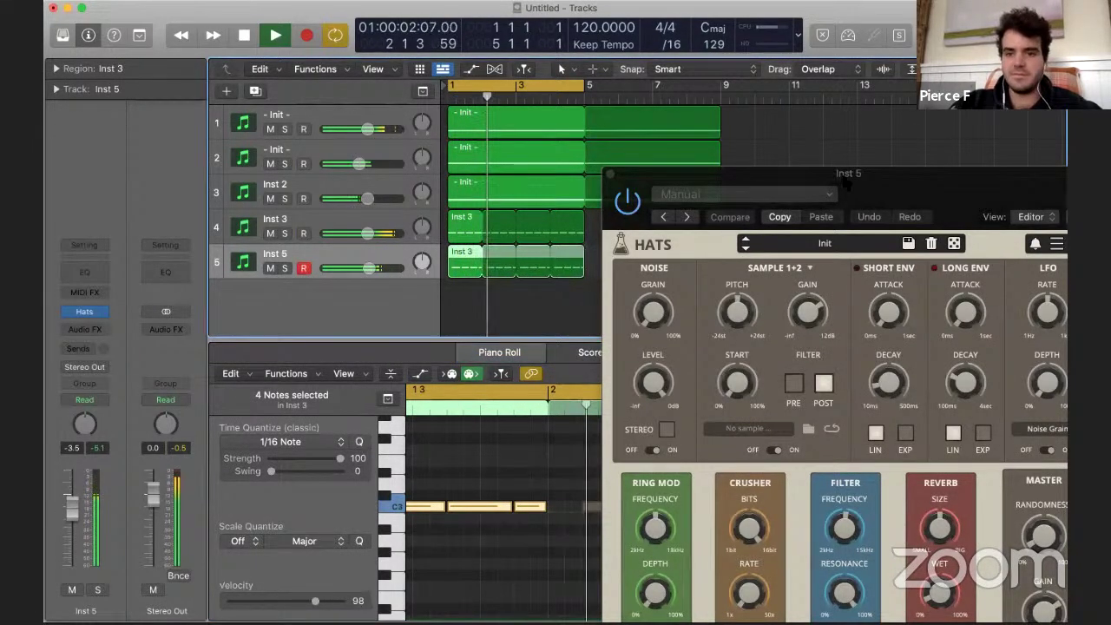
- Load the 808 CH+OH preset in Hats and lower Sample 1's pitch while auditioning the loop
drag(774, 173, 408, 43)
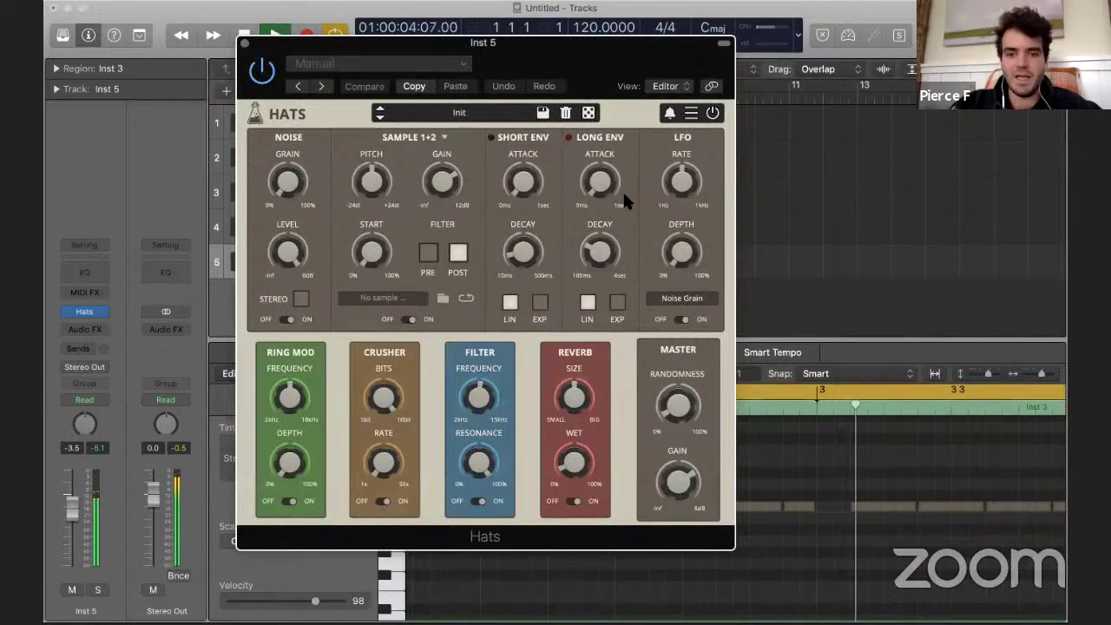
drag(599, 254, 598, 262)
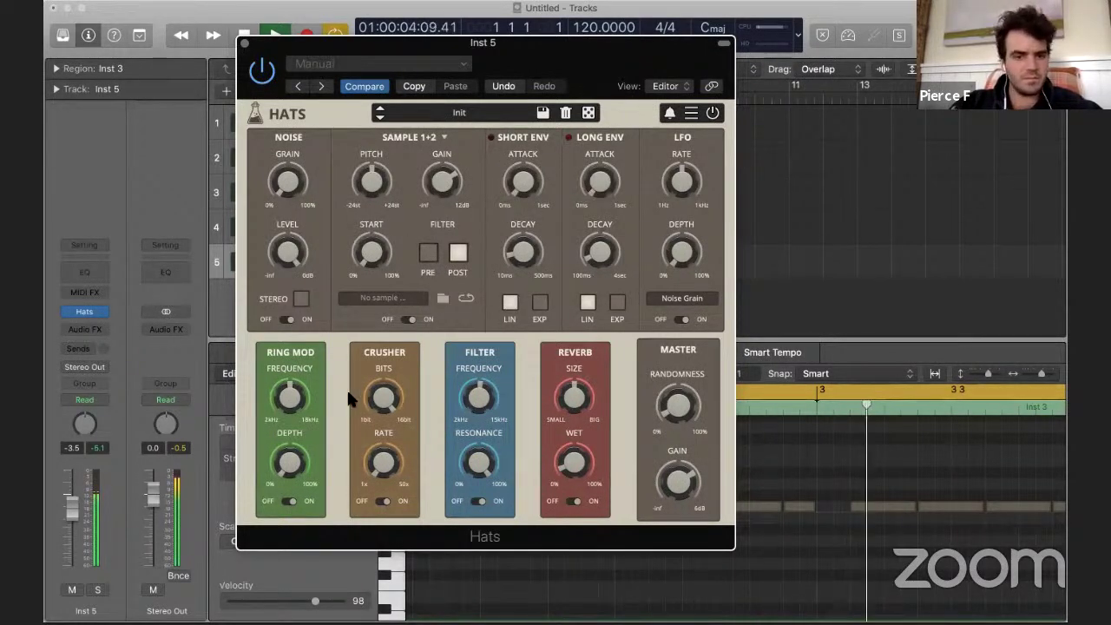
click(379, 117)
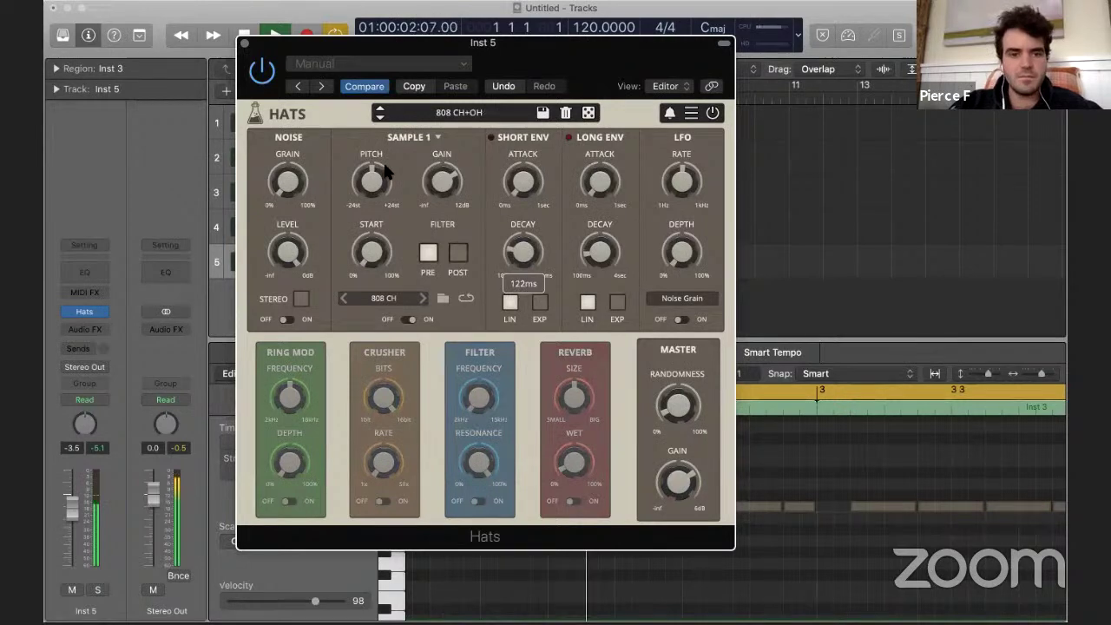
mouse_move(378, 172)
mouse_down()
mouse_move(373, 217)
mouse_move(378, 161)
mouse_up()
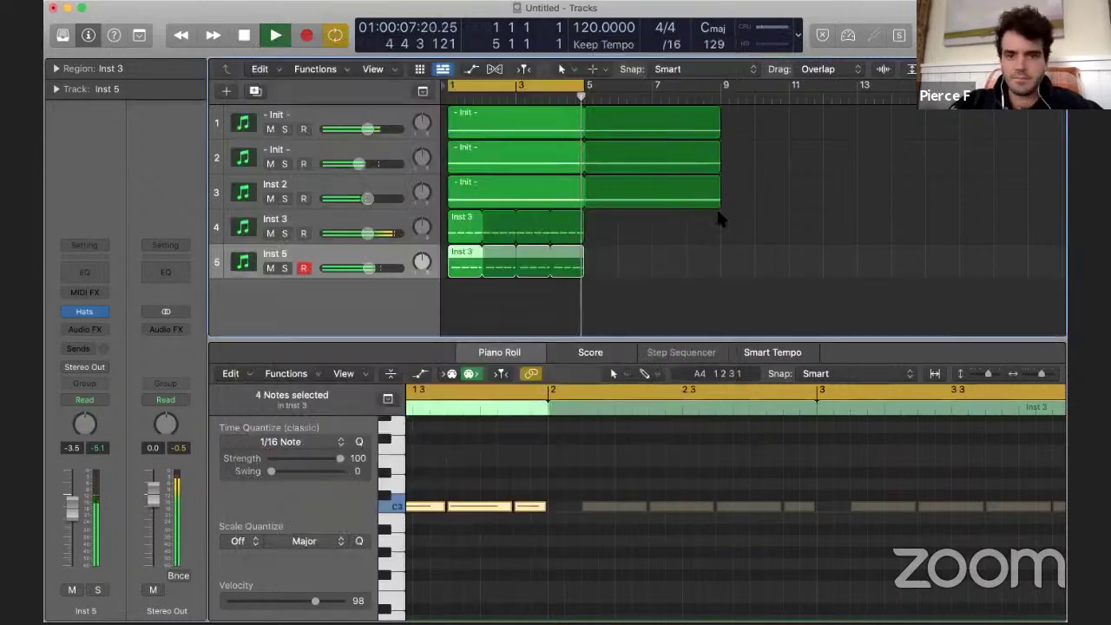
click(716, 207)
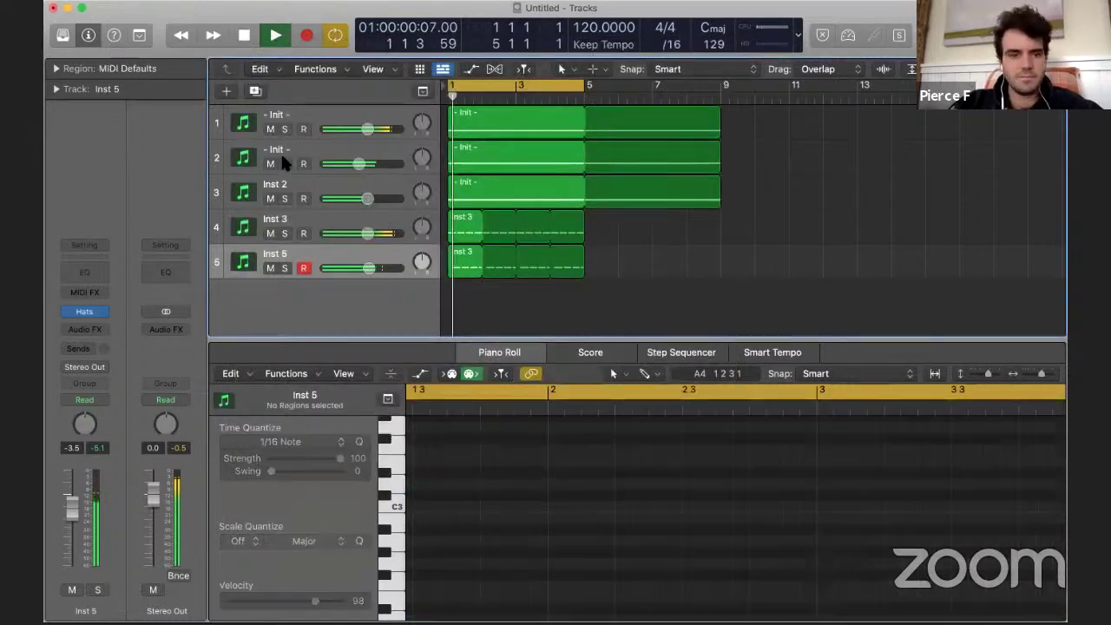
click(326, 150)
key(space)
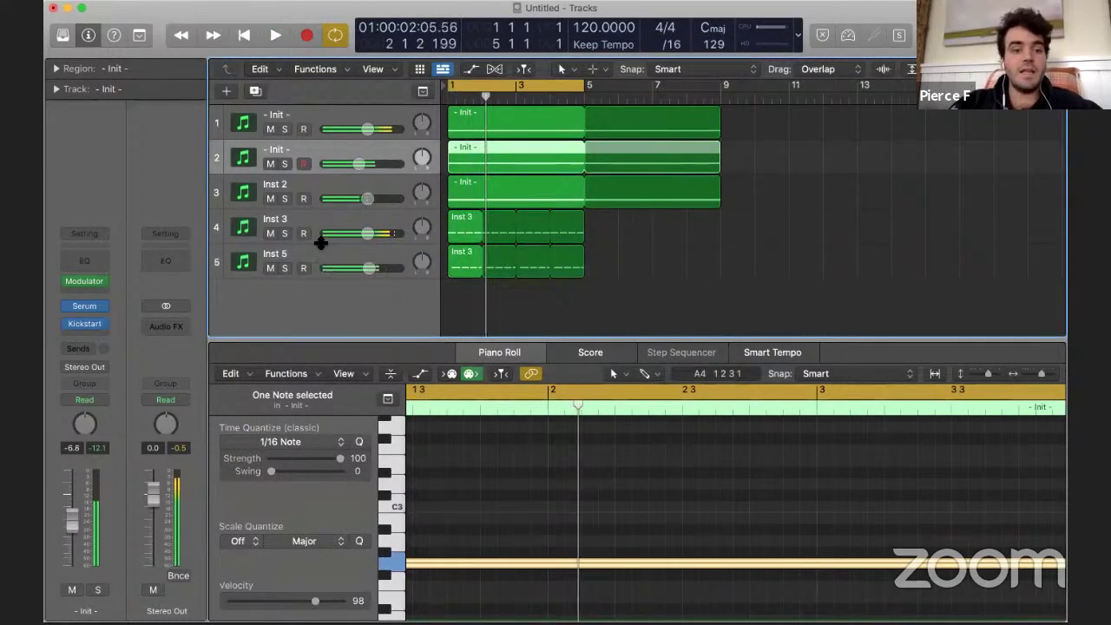
click(312, 250)
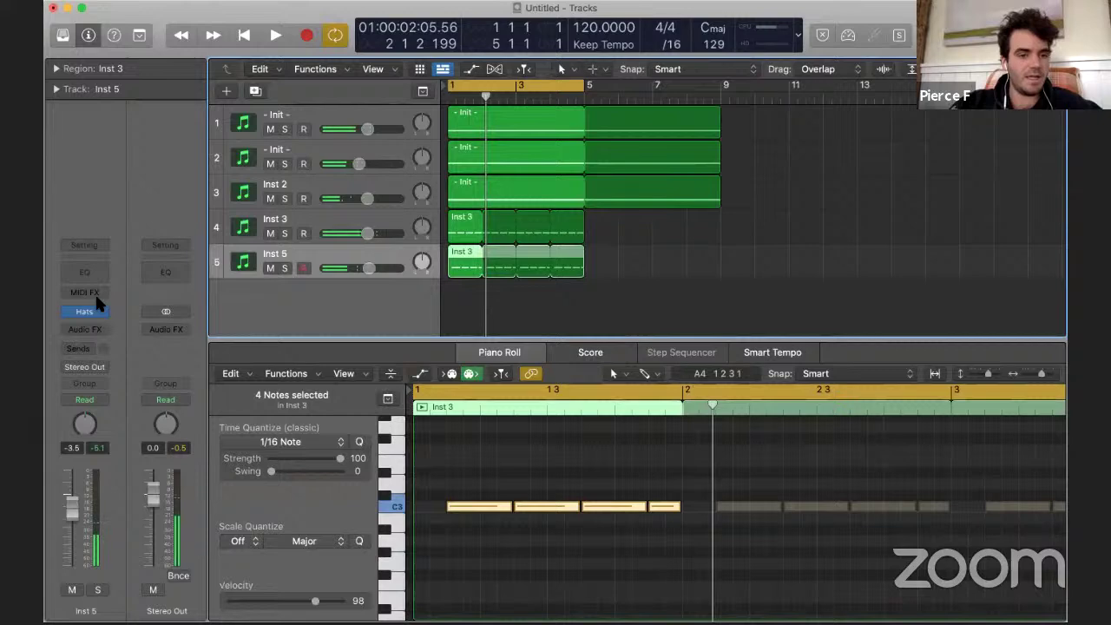
click(87, 292)
click(105, 366)
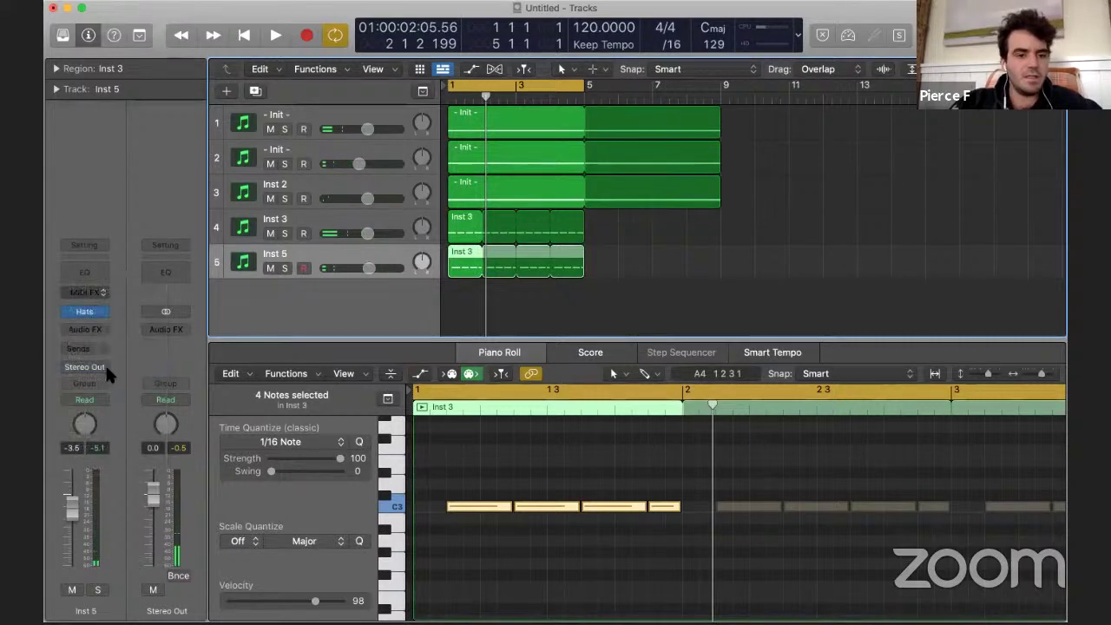
click(103, 302)
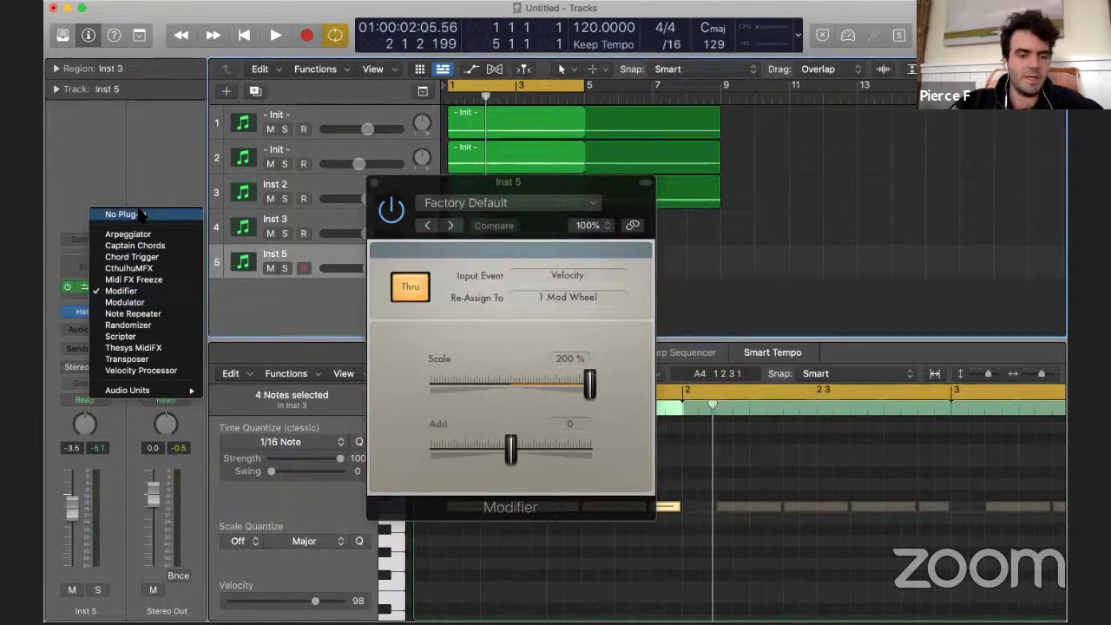
click(124, 214)
- Insert the Modulator MIDI effect on the Hats track and set its LFO to the random stepped waveform at a 1/2t rate
click(93, 299)
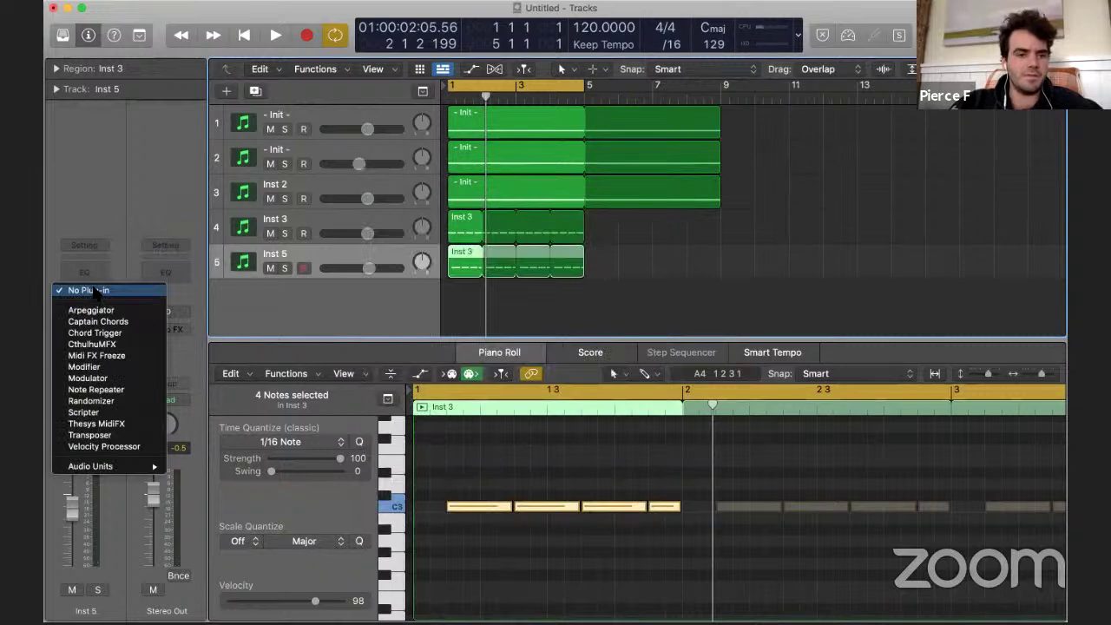
click(106, 379)
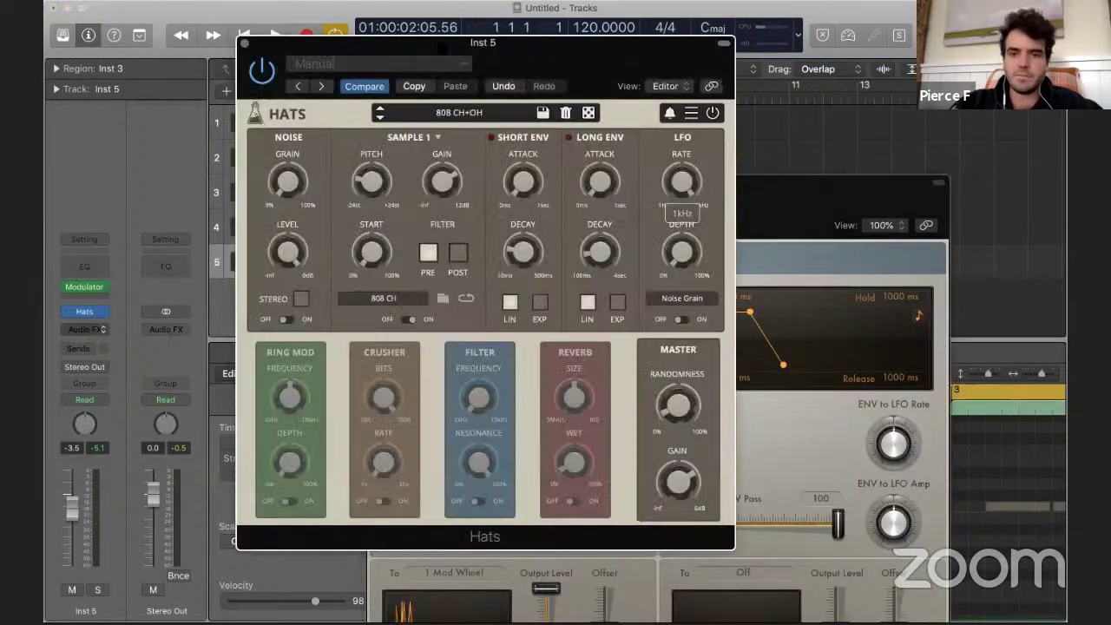
drag(417, 42, 206, 20)
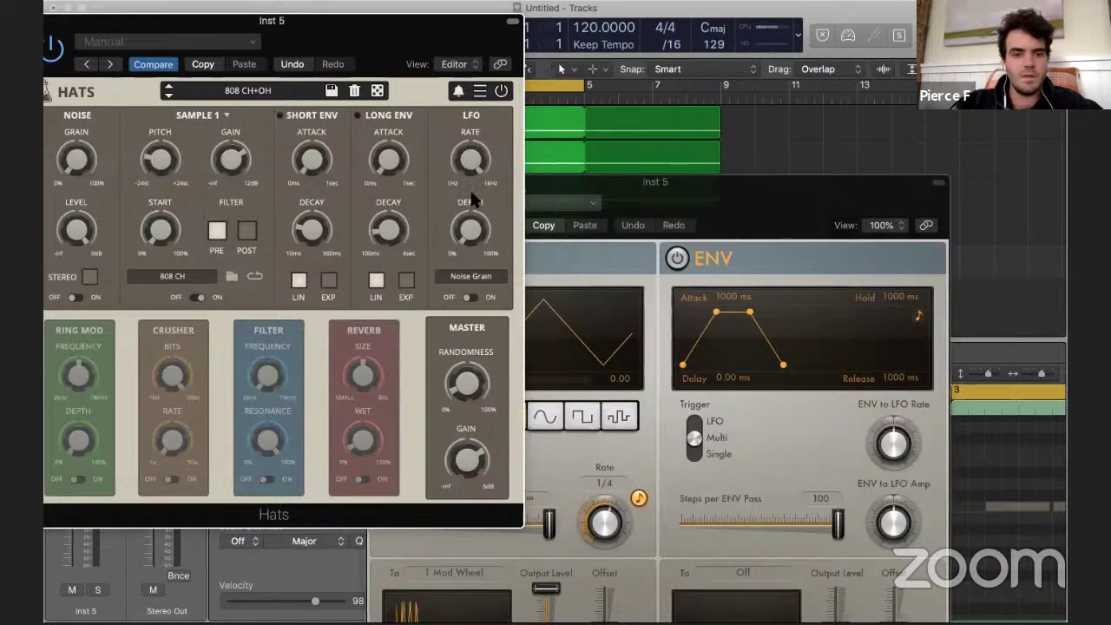
drag(479, 198, 479, 206)
click(547, 184)
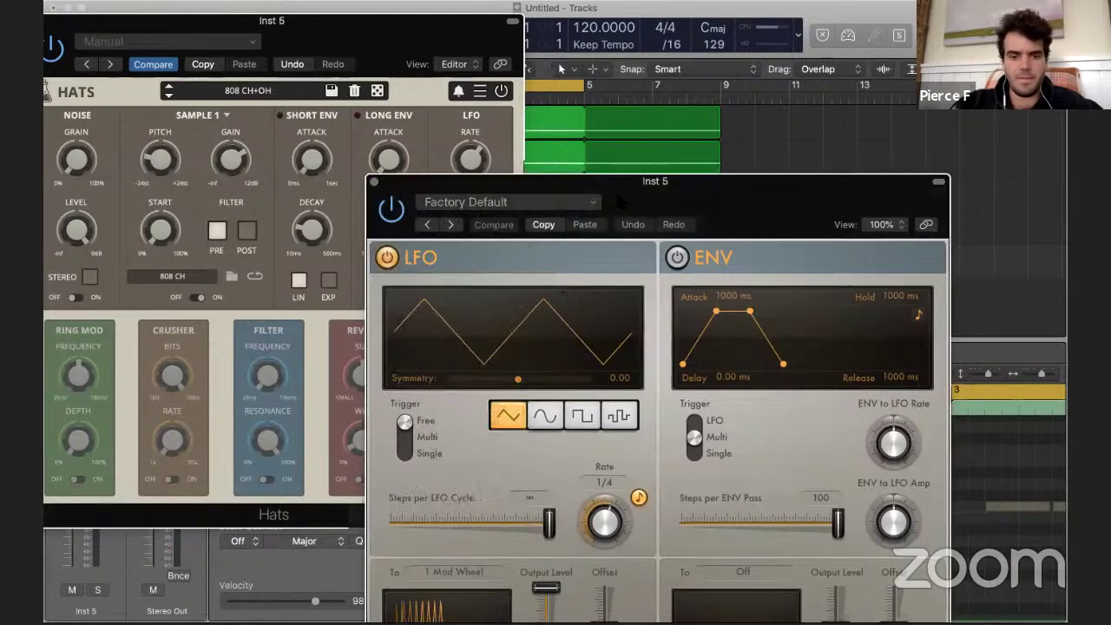
drag(738, 198, 774, 88)
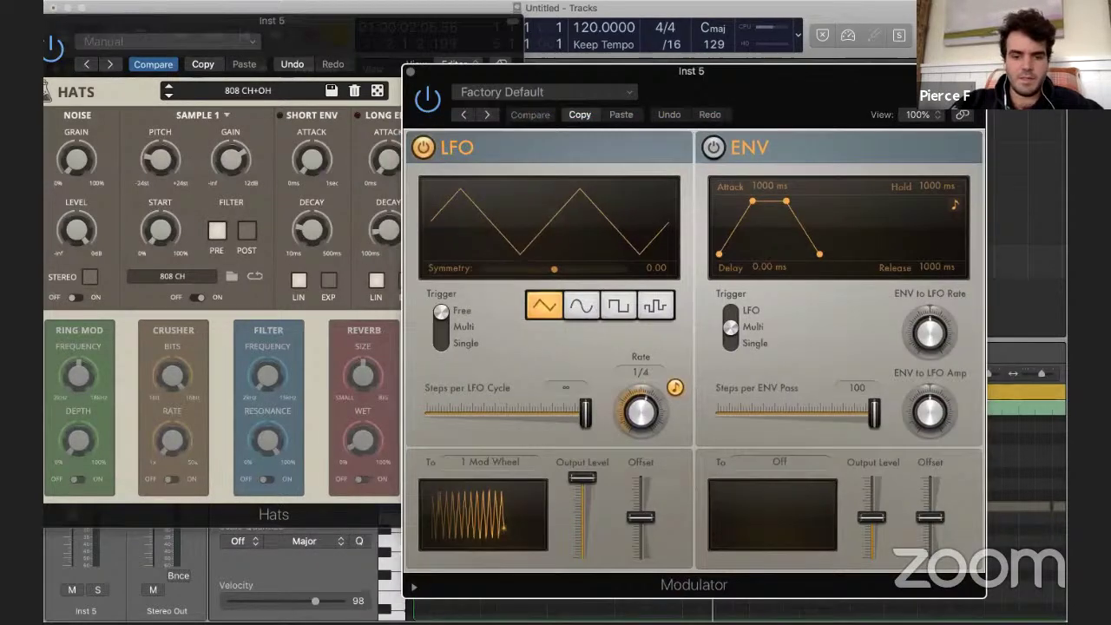
click(656, 305)
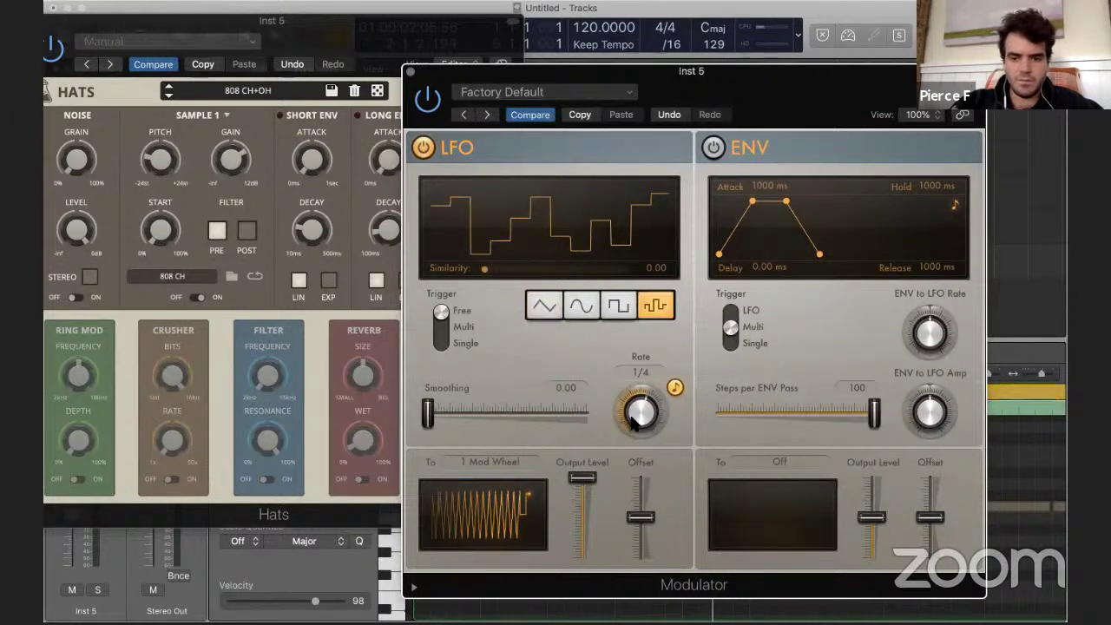
drag(632, 418, 633, 430)
- Assign the Modulator's LFO output to the Short Env Decay in Hats by learning the plug-in parameter
click(479, 462)
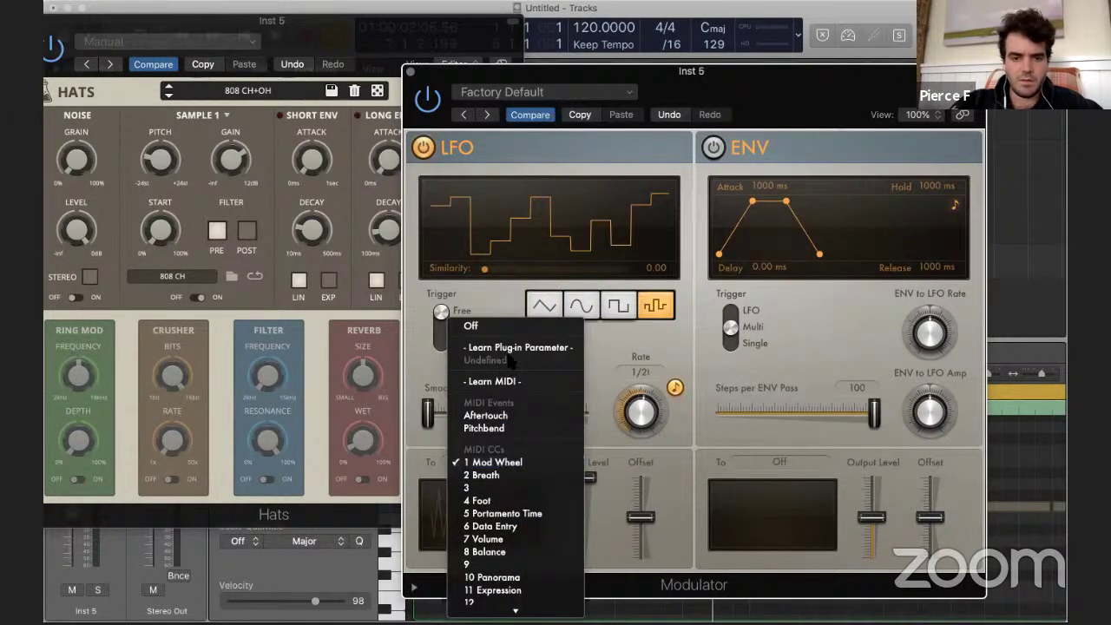
click(517, 348)
click(320, 228)
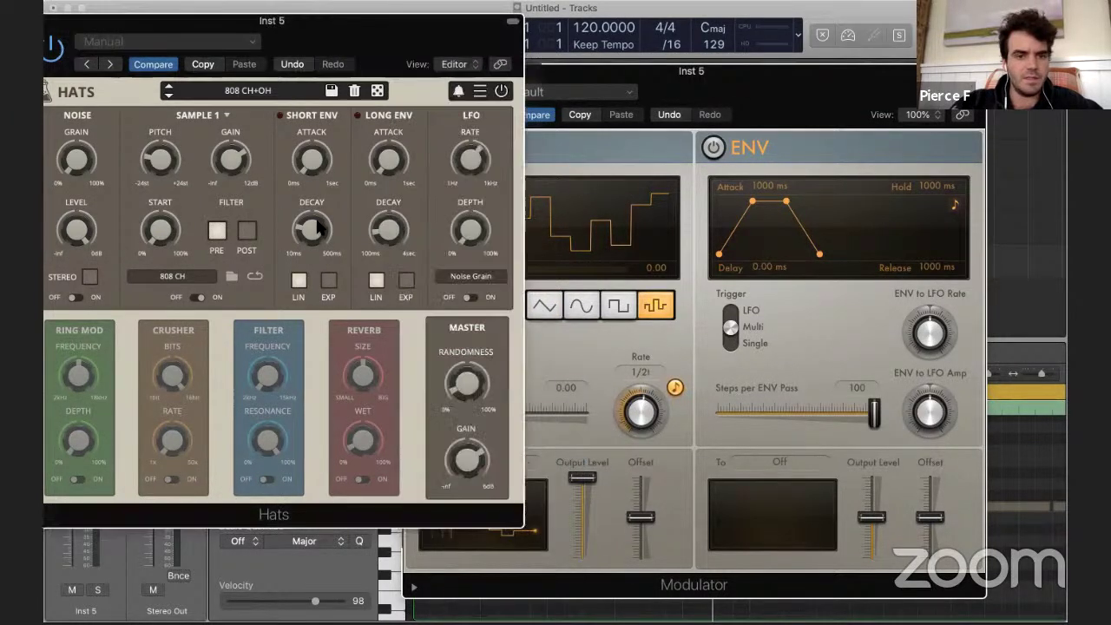
drag(318, 221, 297, 113)
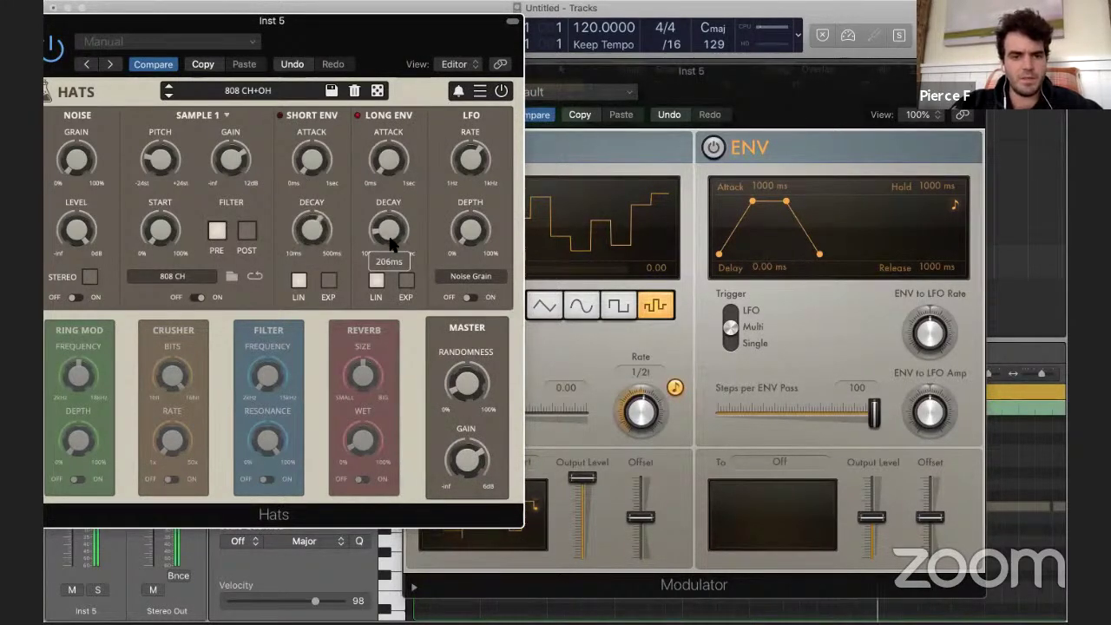
- Reassign the Modulator's LFO output to the Long Env Decay in Hats by learning the plug-in parameter
click(533, 460)
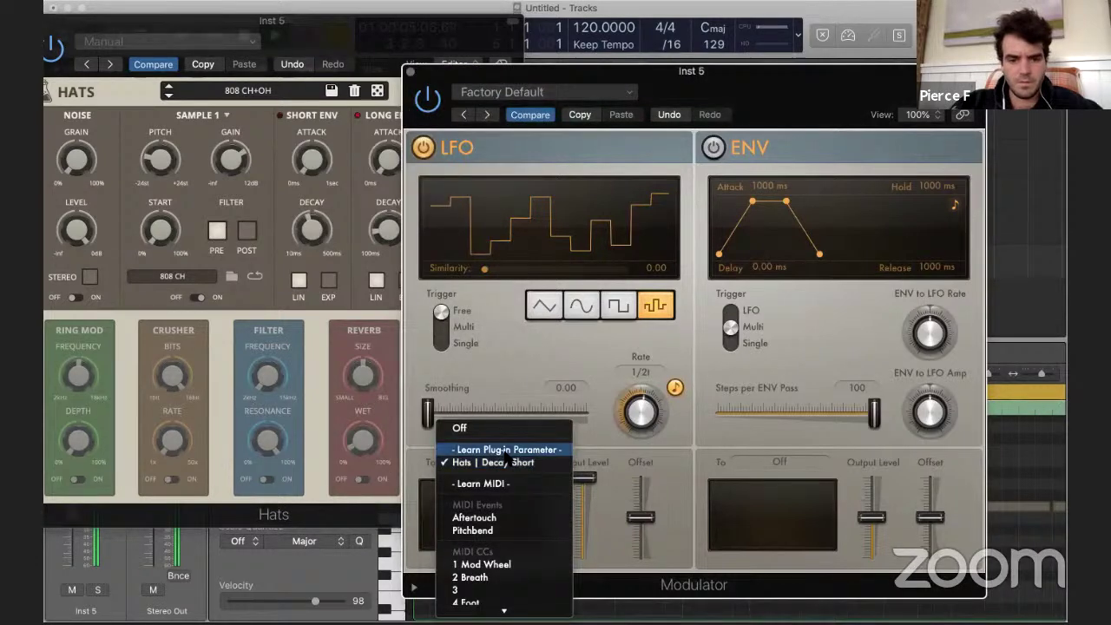
click(508, 437)
click(388, 227)
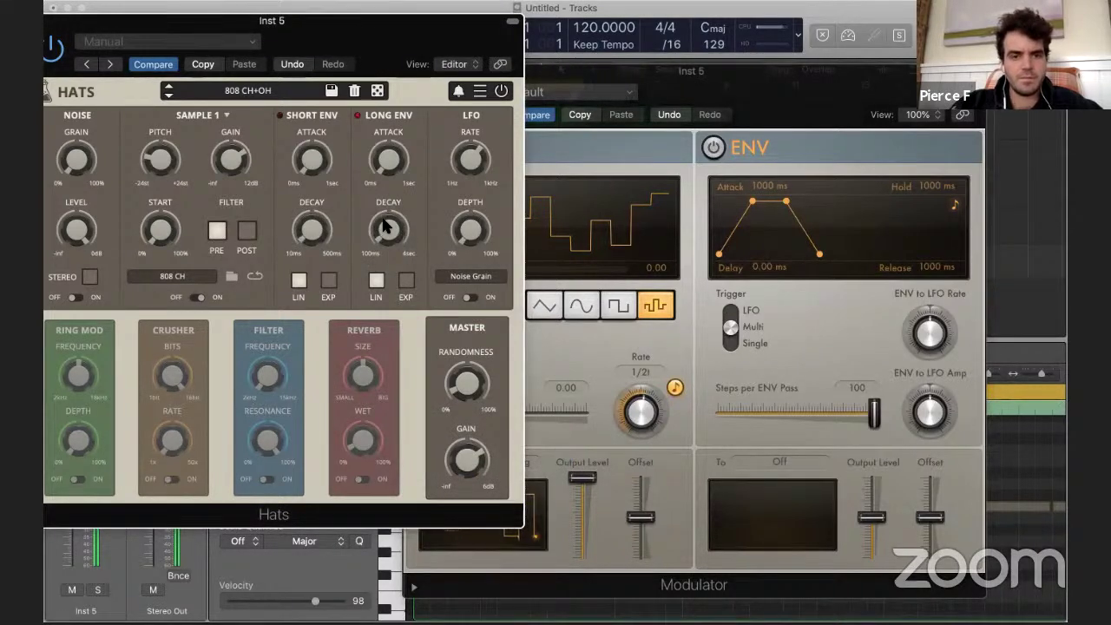
drag(358, 45, 426, 45)
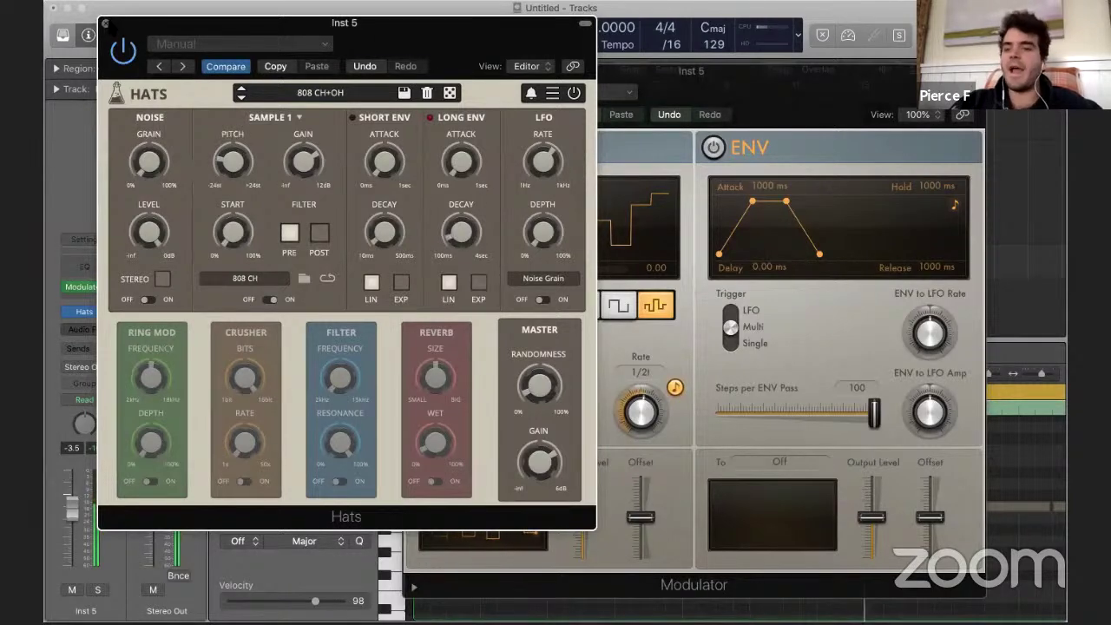
- Close the Hats and Modulator windows and copy the top note of the Inst 2 region up to G#1
click(105, 23)
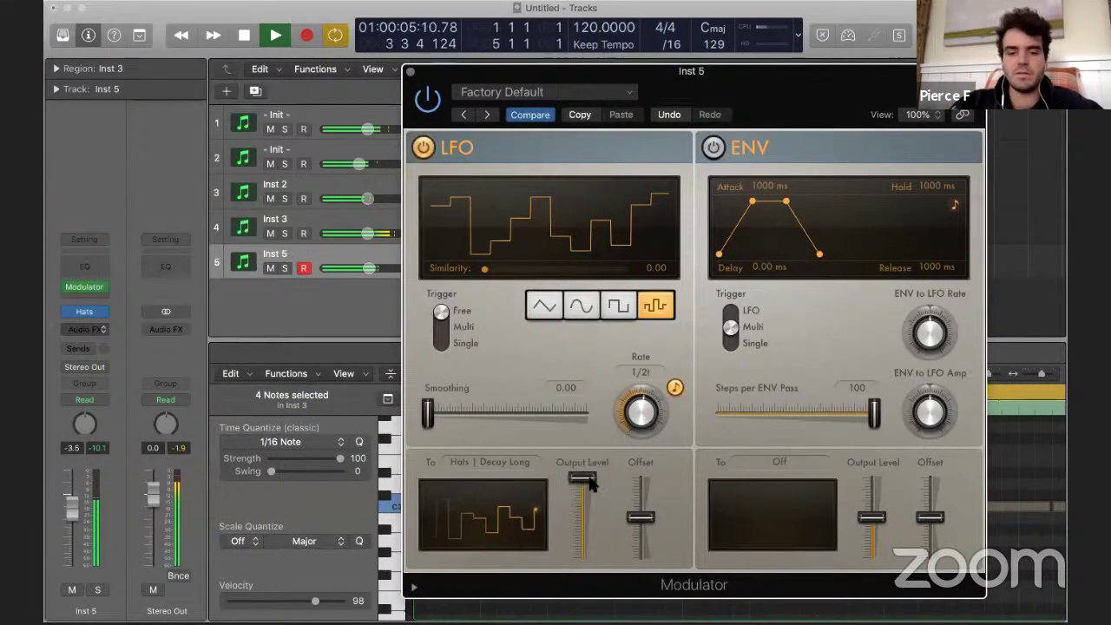
click(413, 72)
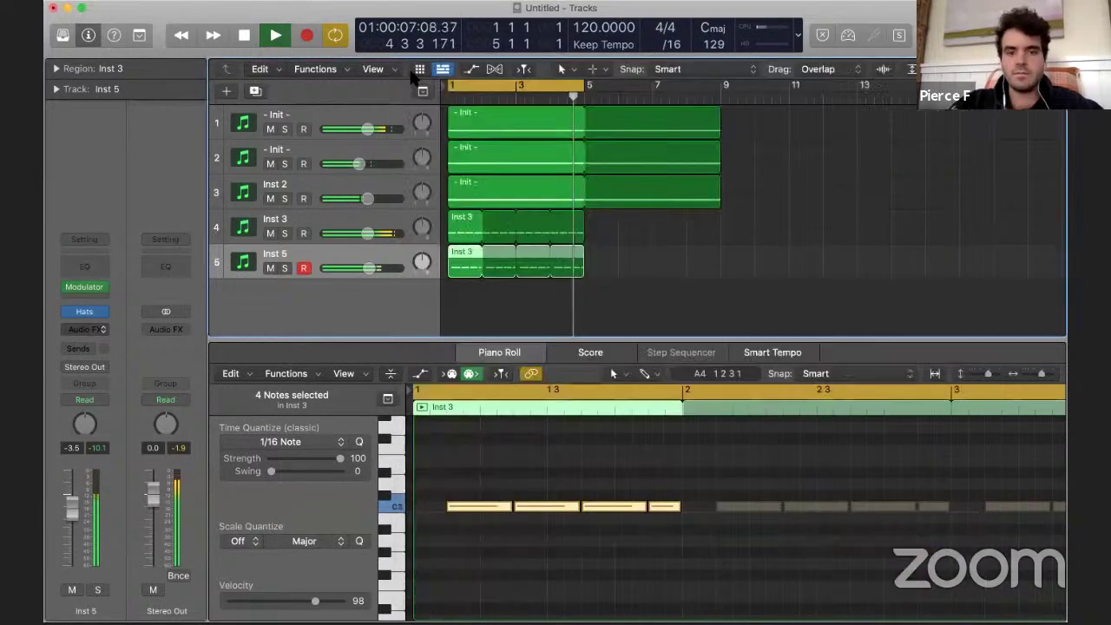
click(498, 202)
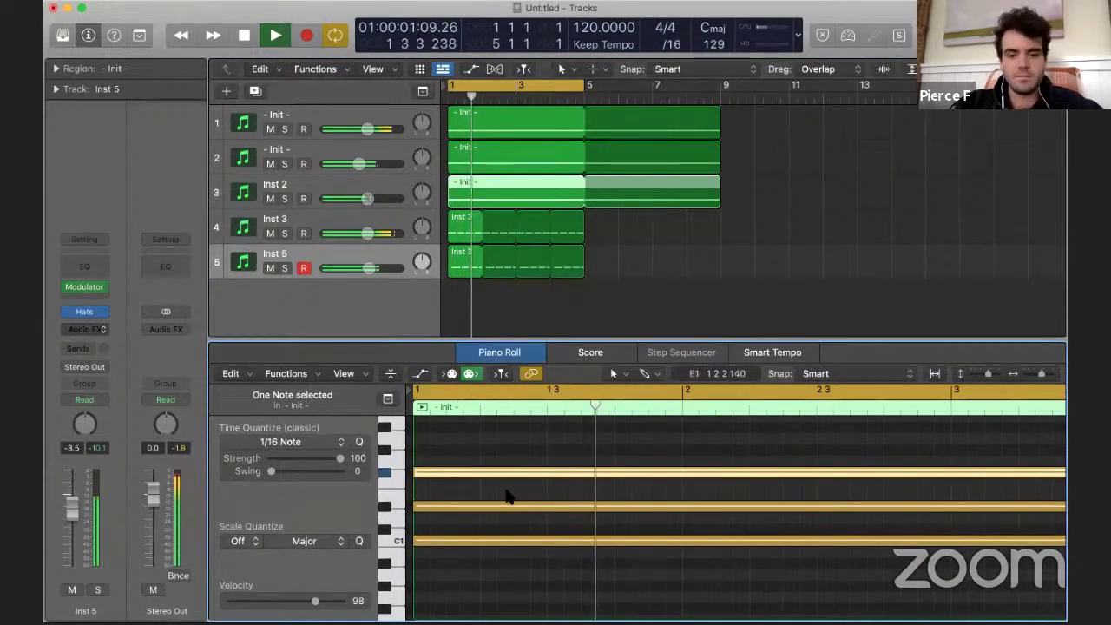
click(478, 460)
key(space)
drag(466, 471, 465, 449)
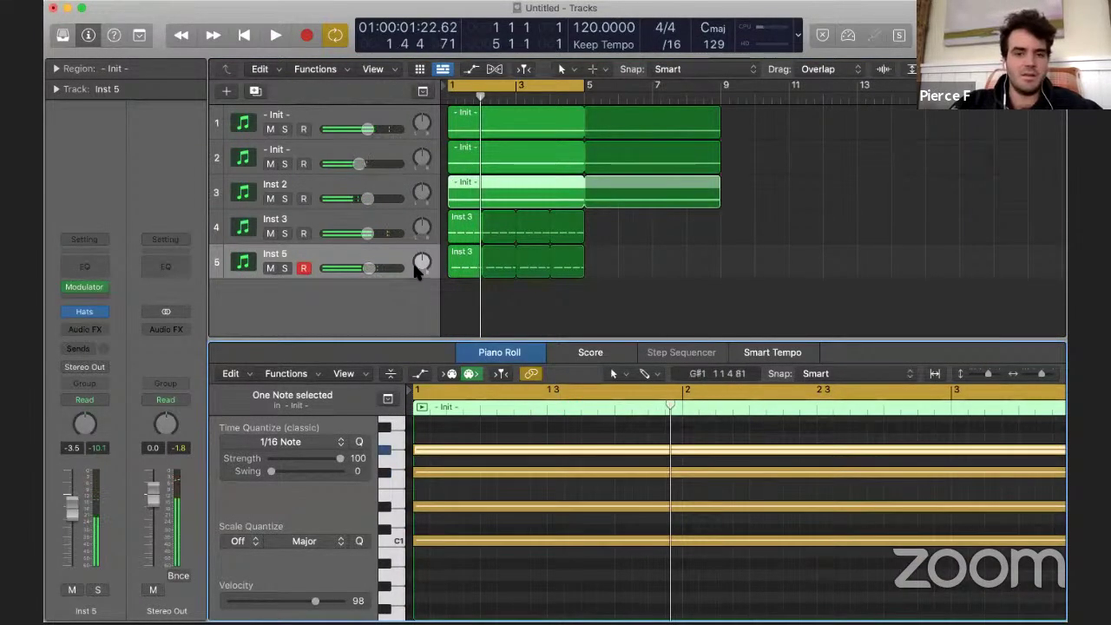
- Raise the gain of the G# Calabash pattern in Inst 2's Skaka and adjust its pitch while auditioning the loop
click(273, 186)
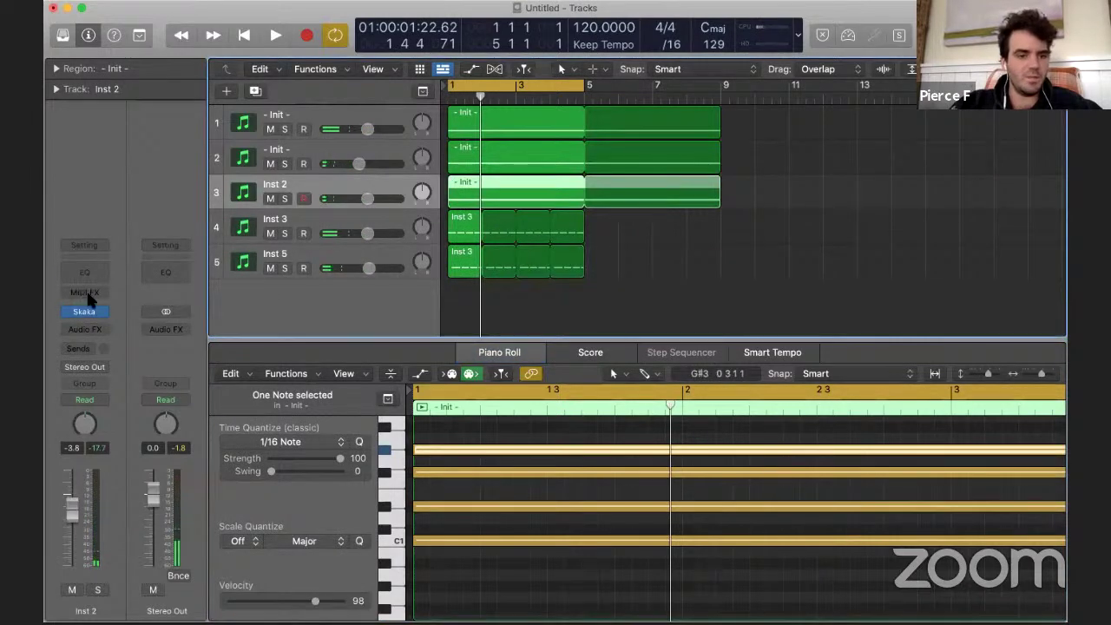
click(84, 310)
key(space)
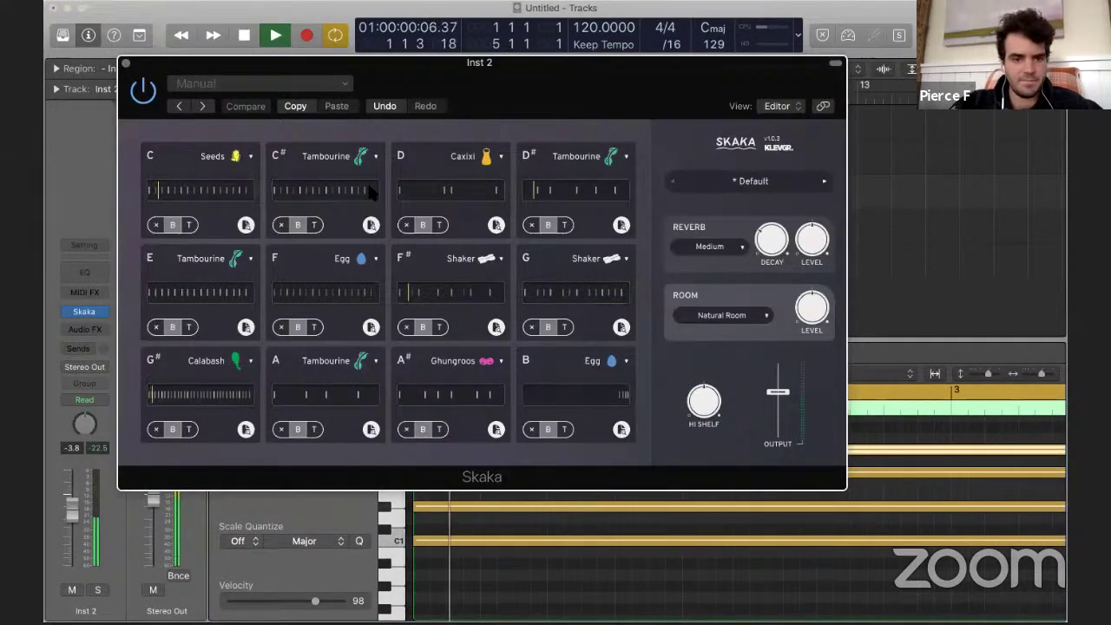
click(195, 392)
drag(794, 385, 804, 374)
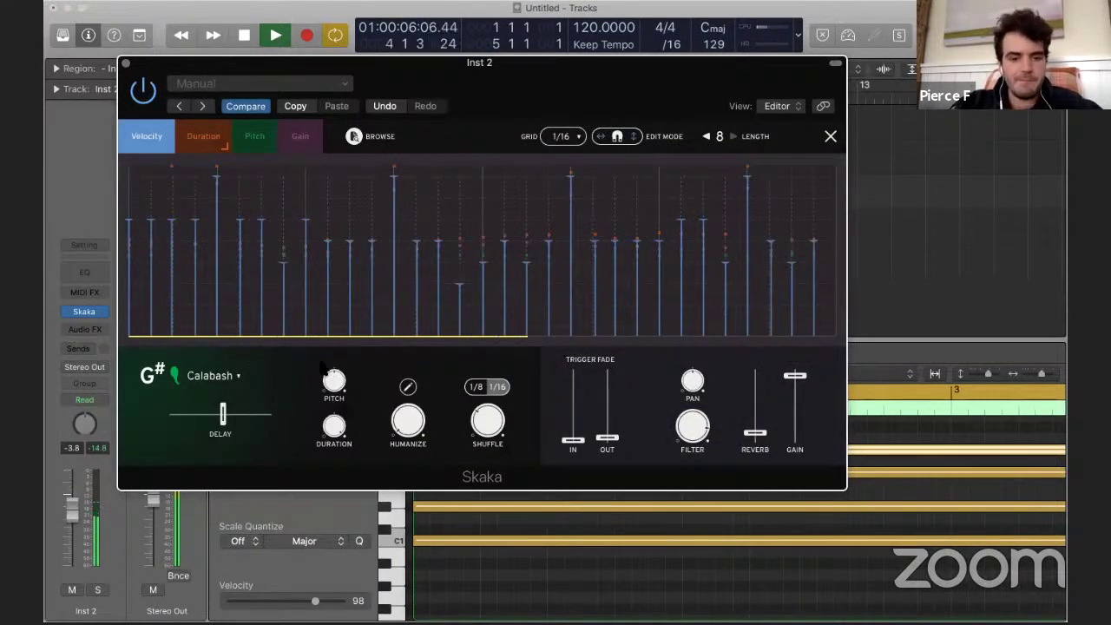
mouse_move(327, 379)
mouse_down()
mouse_move(328, 399)
mouse_move(335, 374)
mouse_up()
drag(795, 375, 795, 371)
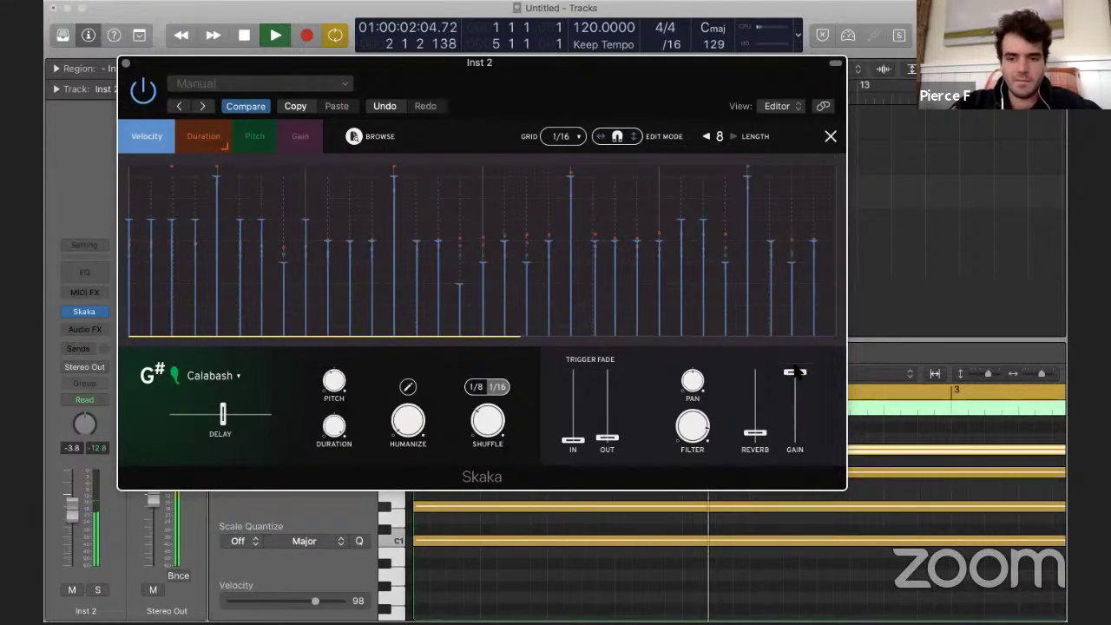
click(831, 136)
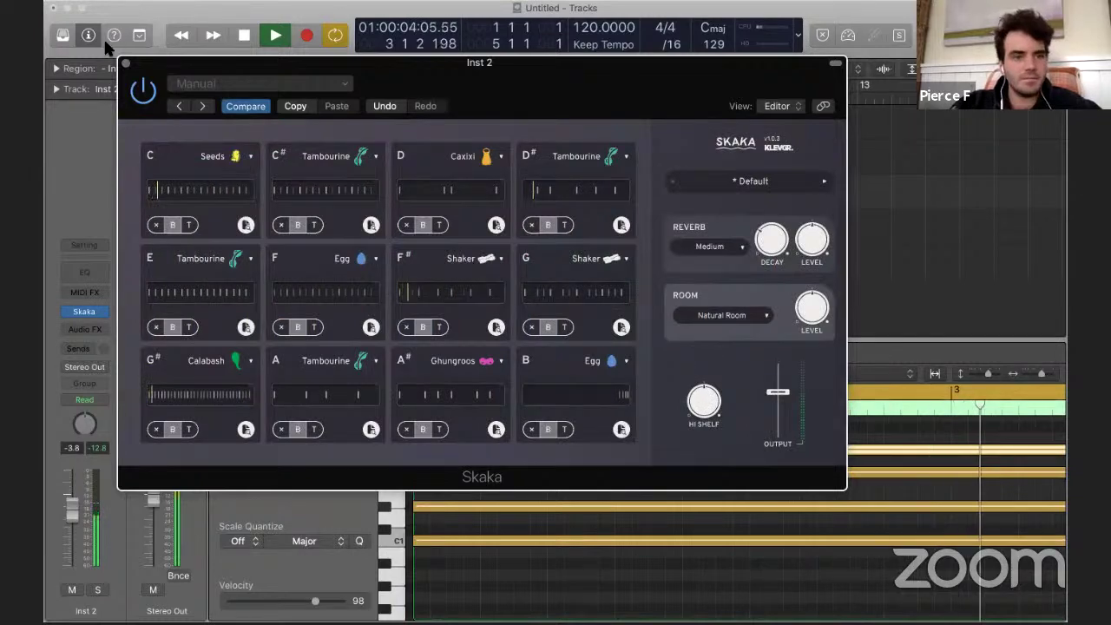
key(super+w)
click(645, 240)
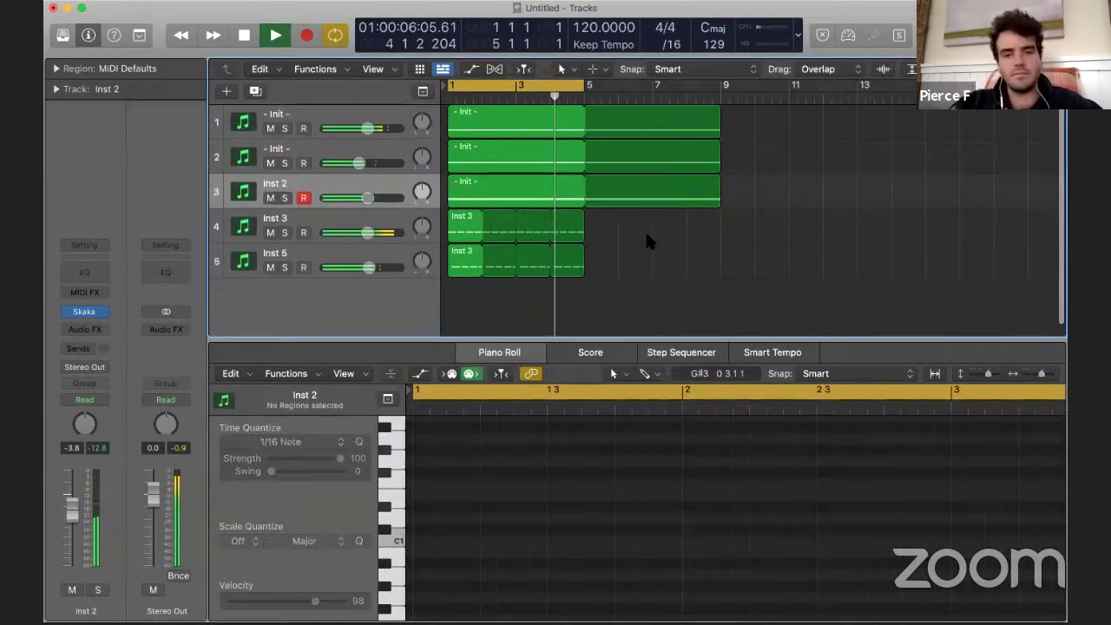
key(space)
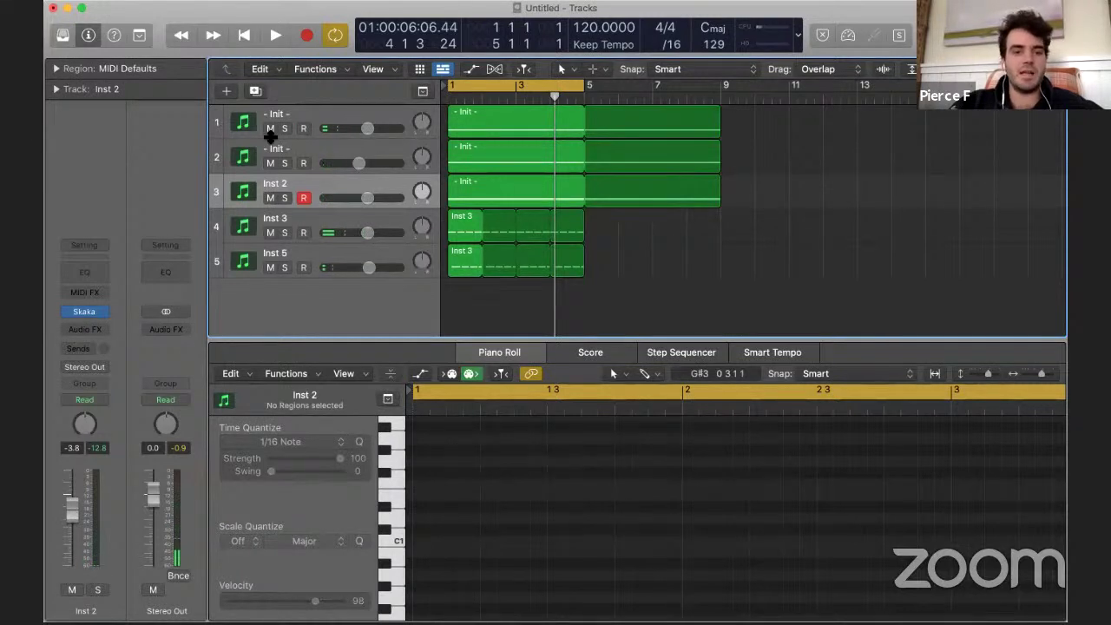
- Review the first track's Serum patch, comparing the Chaos settings on the global page with the oscillator and filter page
click(290, 148)
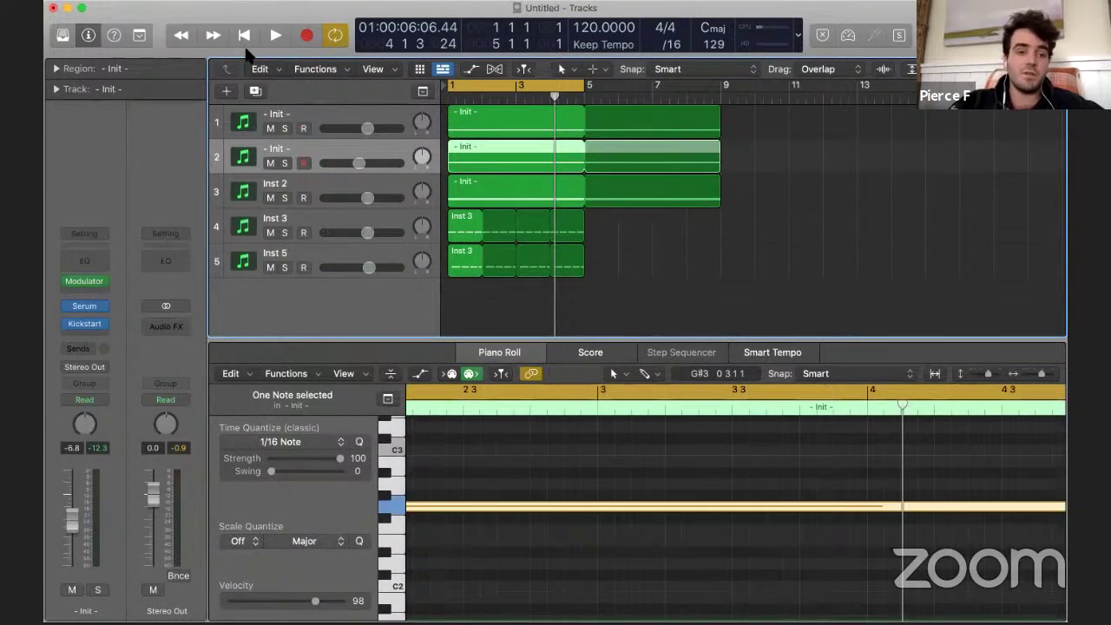
click(323, 114)
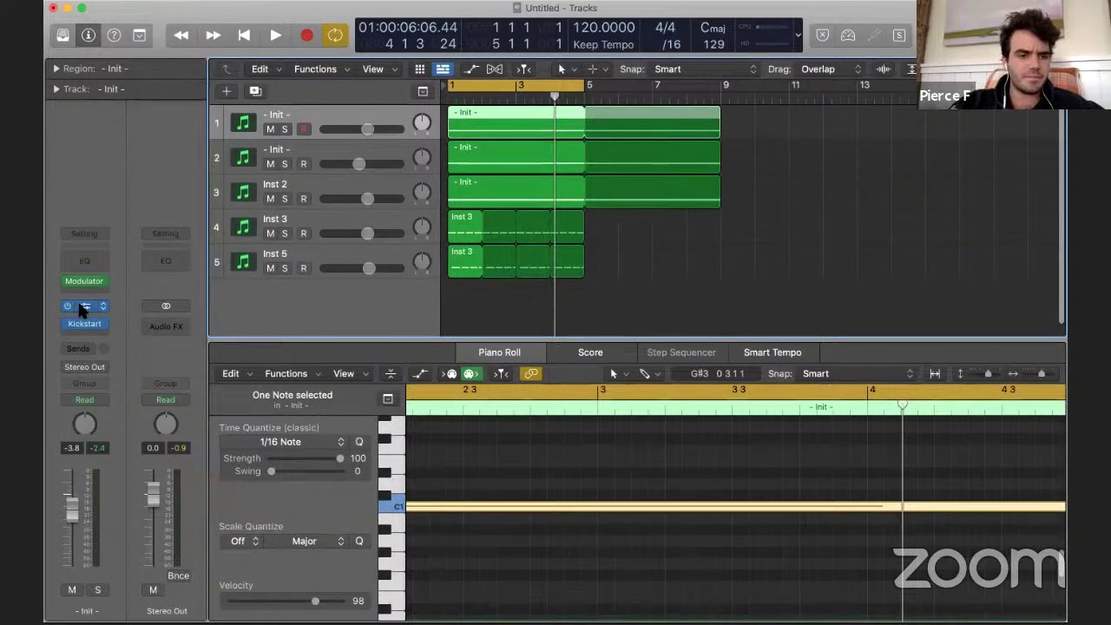
click(81, 306)
click(477, 96)
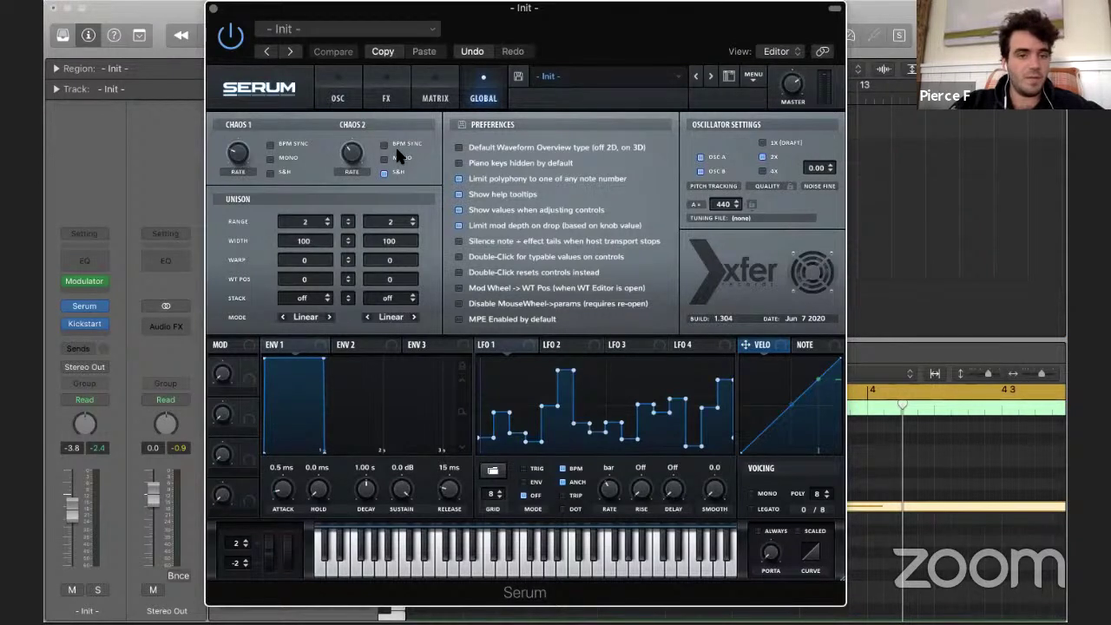
click(340, 80)
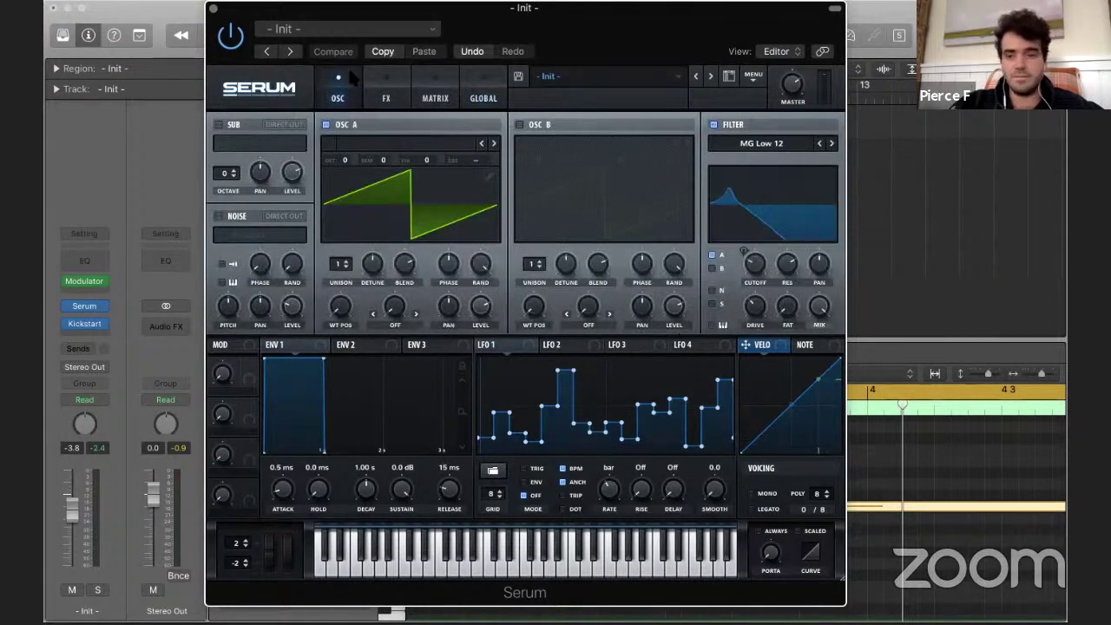
click(490, 81)
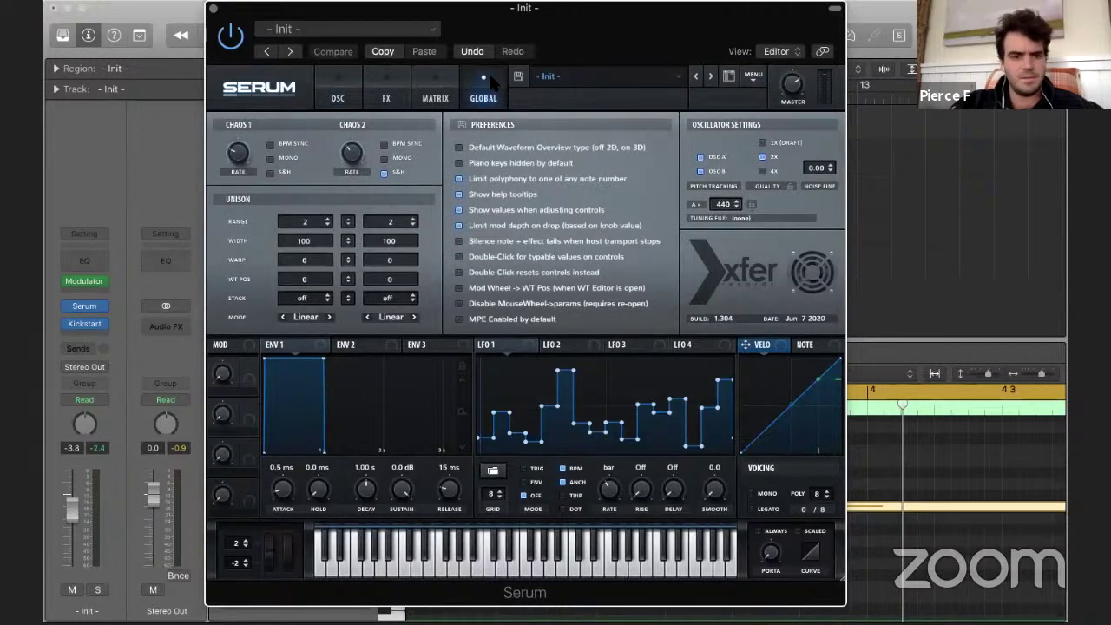
click(336, 79)
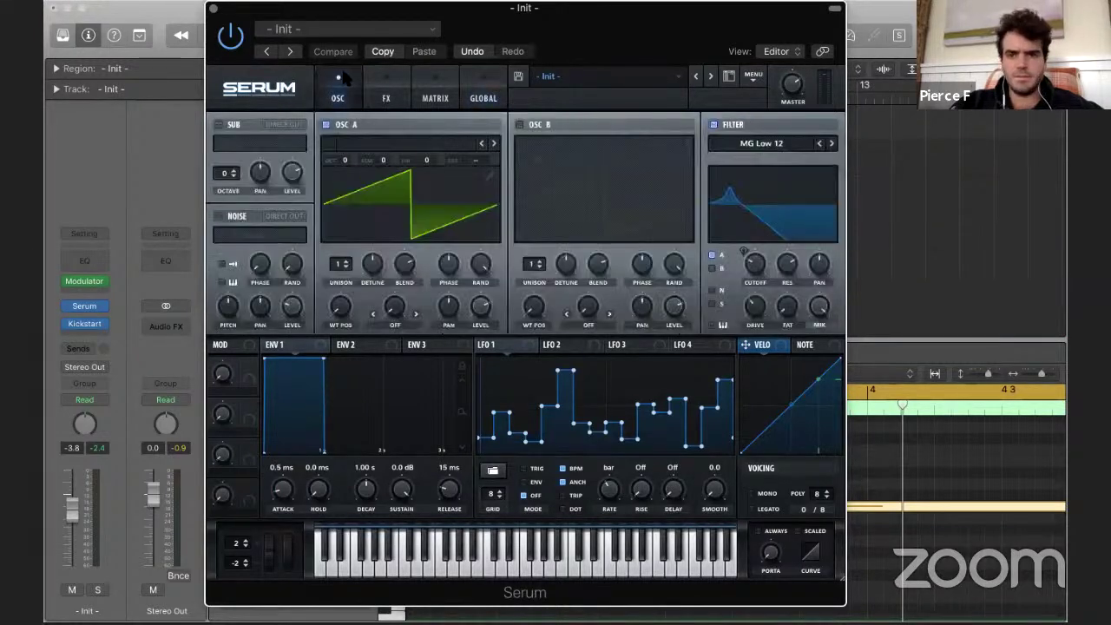
click(211, 9)
click(680, 289)
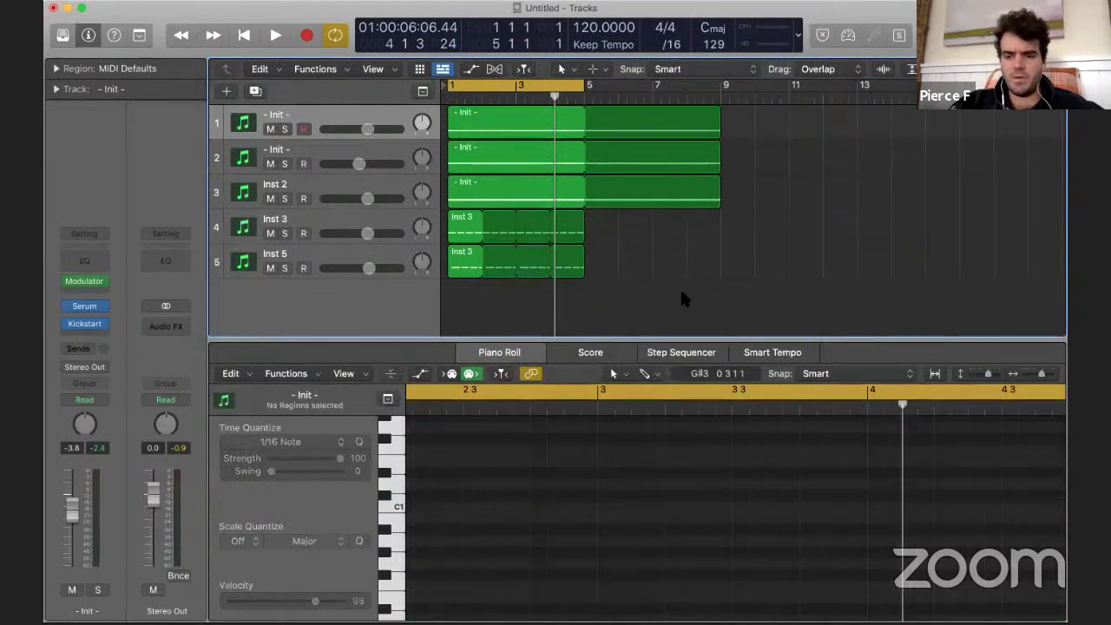
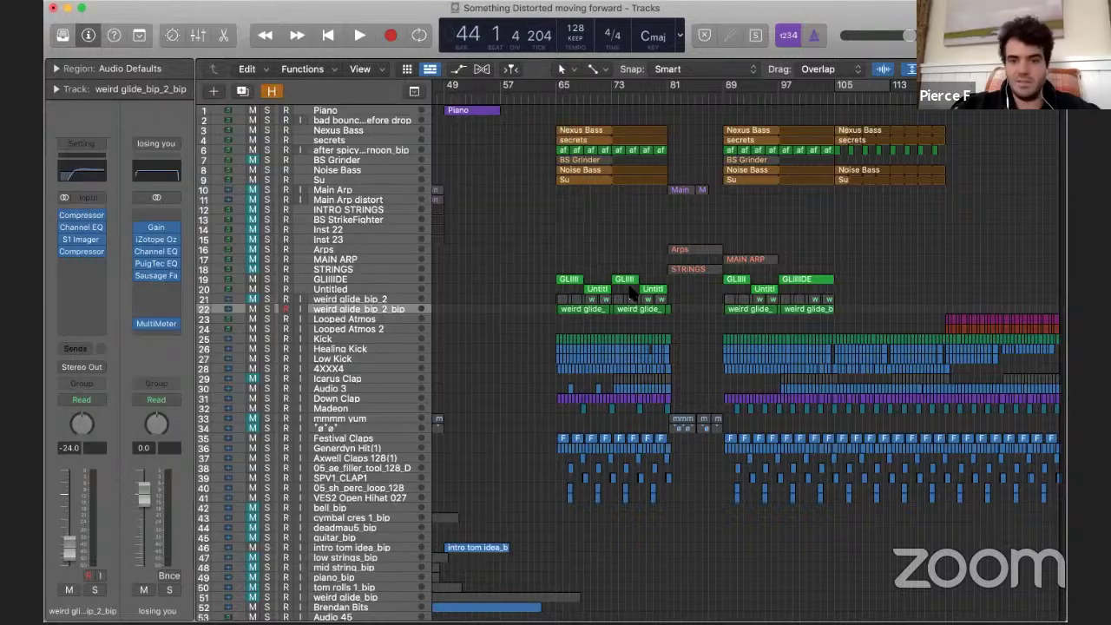
- Play the arrangement from bar 1 and examine the alternating short audio regions at the start of the intro
scroll(657, 226, left, 10)
scroll(657, 226, down, 5)
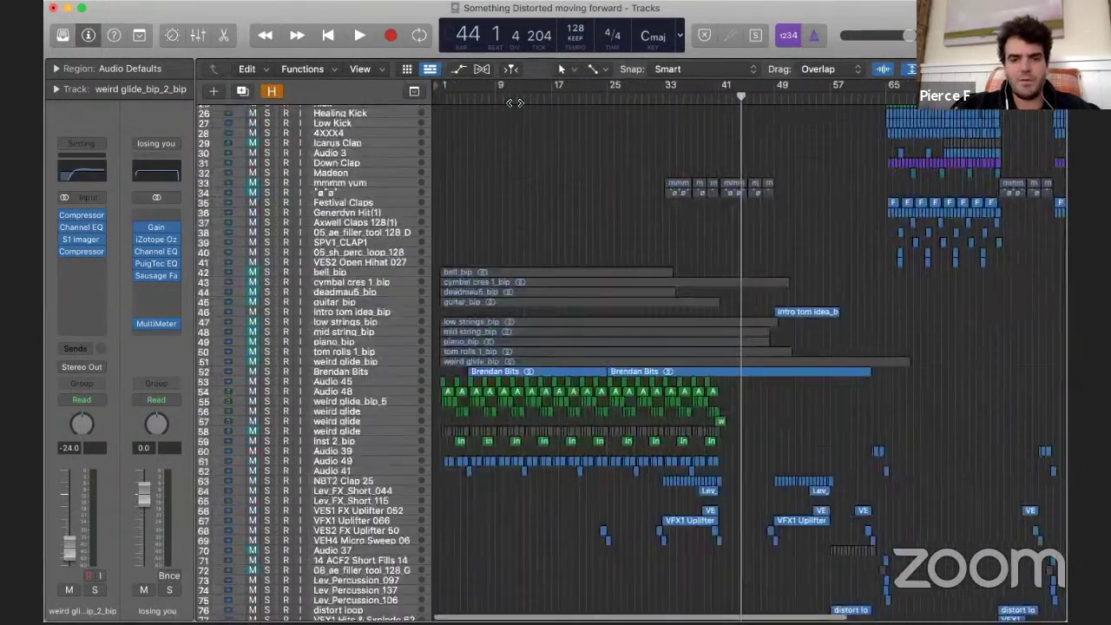
click(441, 98)
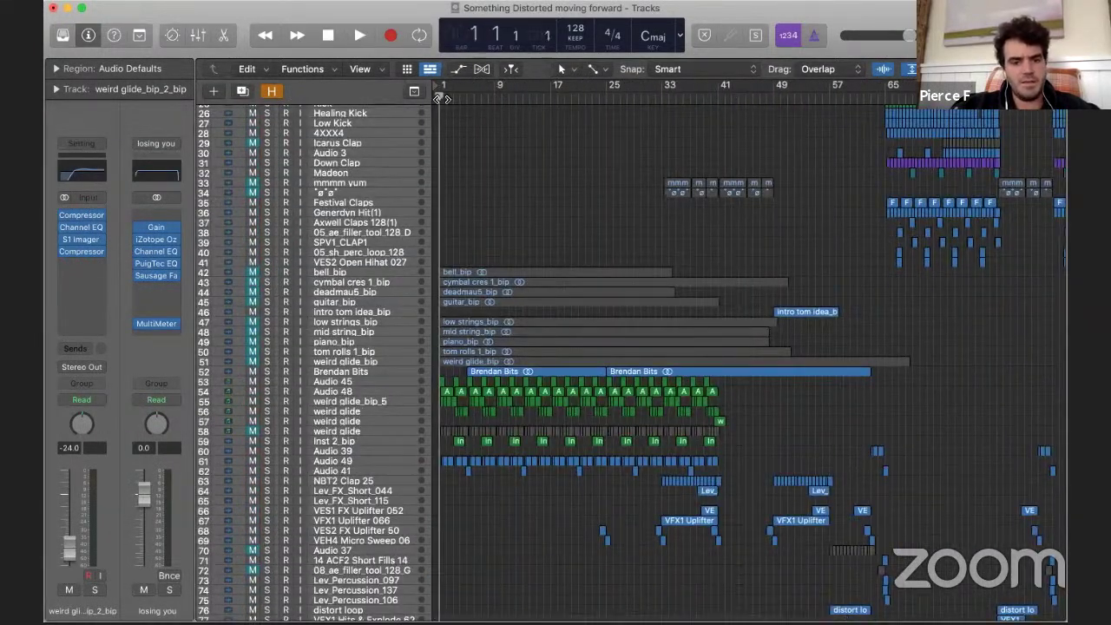
key(space)
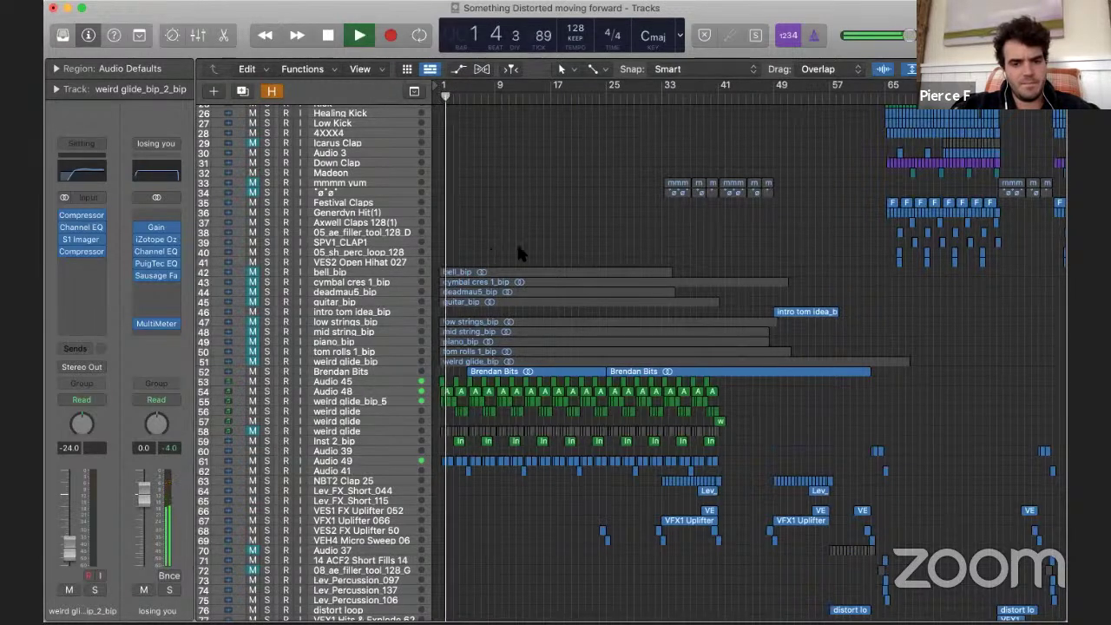
key(super+Right)
key(super+Right)
scroll(525, 244, down, 3)
key(super+Right)
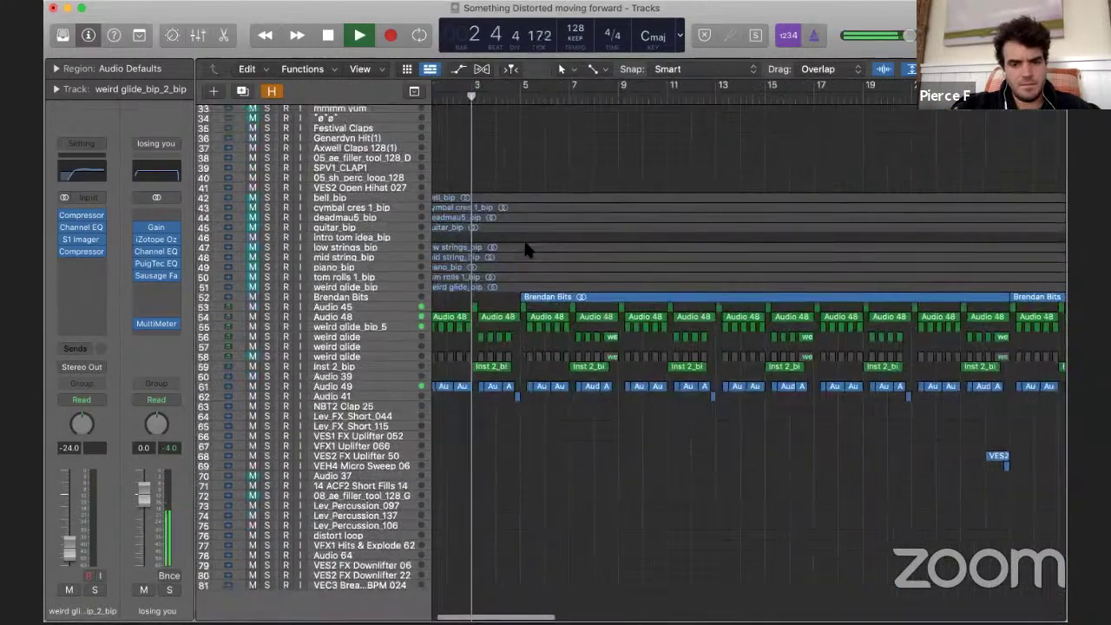
key(super+Right)
key(super+Right)
key(super+Right)
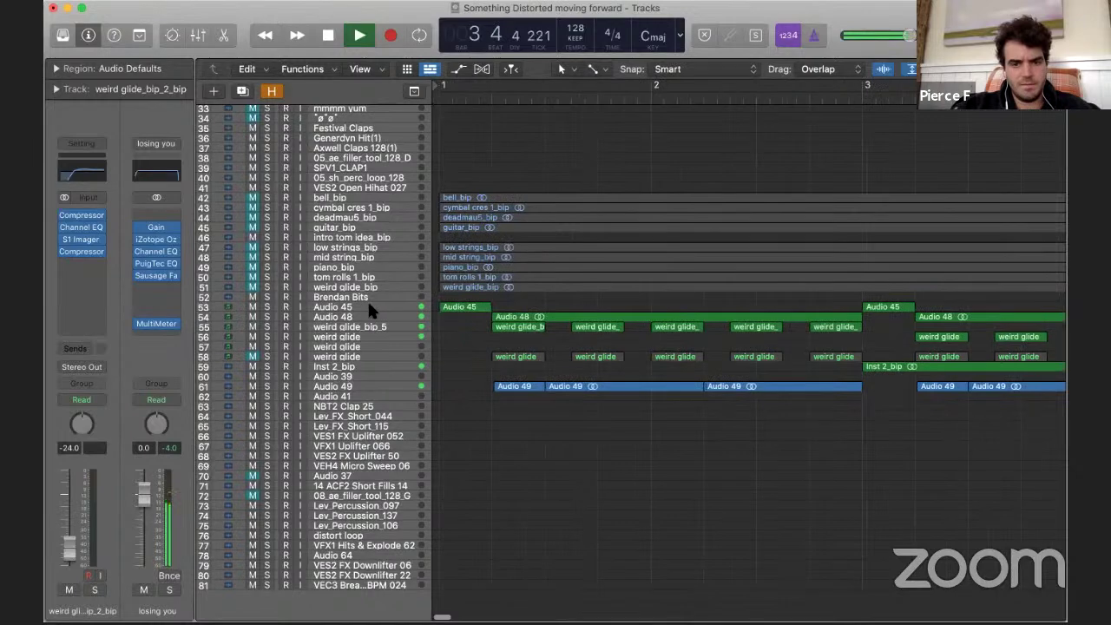
- Audition the Audio 45, Audio 41 and Brendan Bits tracks and set Audio 45's volume to -15.8 dB
click(369, 308)
drag(68, 532, 72, 556)
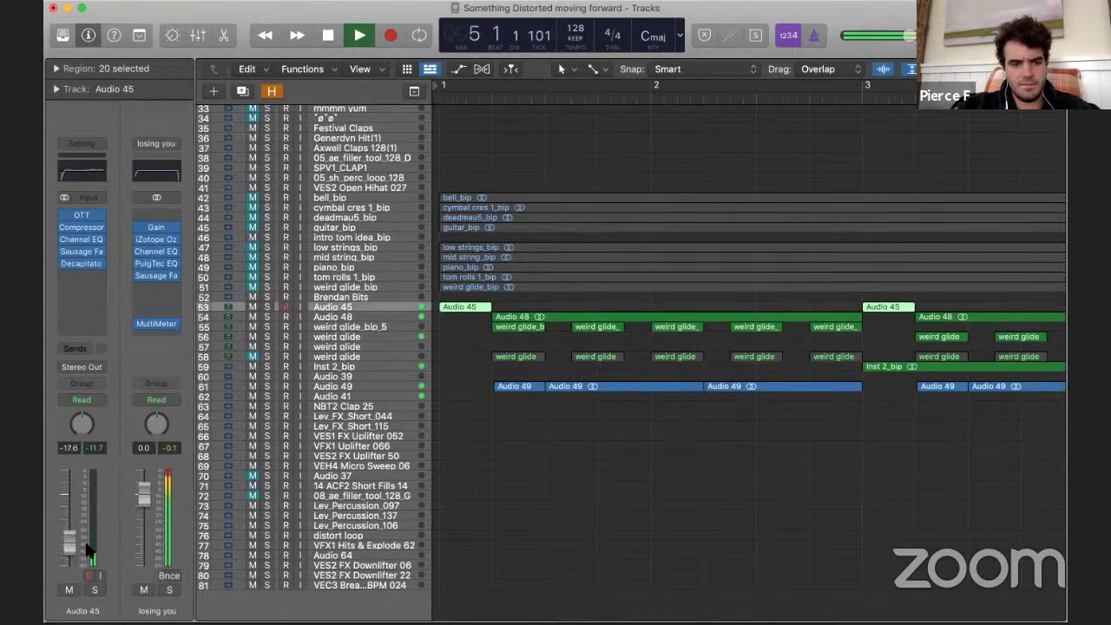
key(super+Left)
key(super+Left)
key(super+Left)
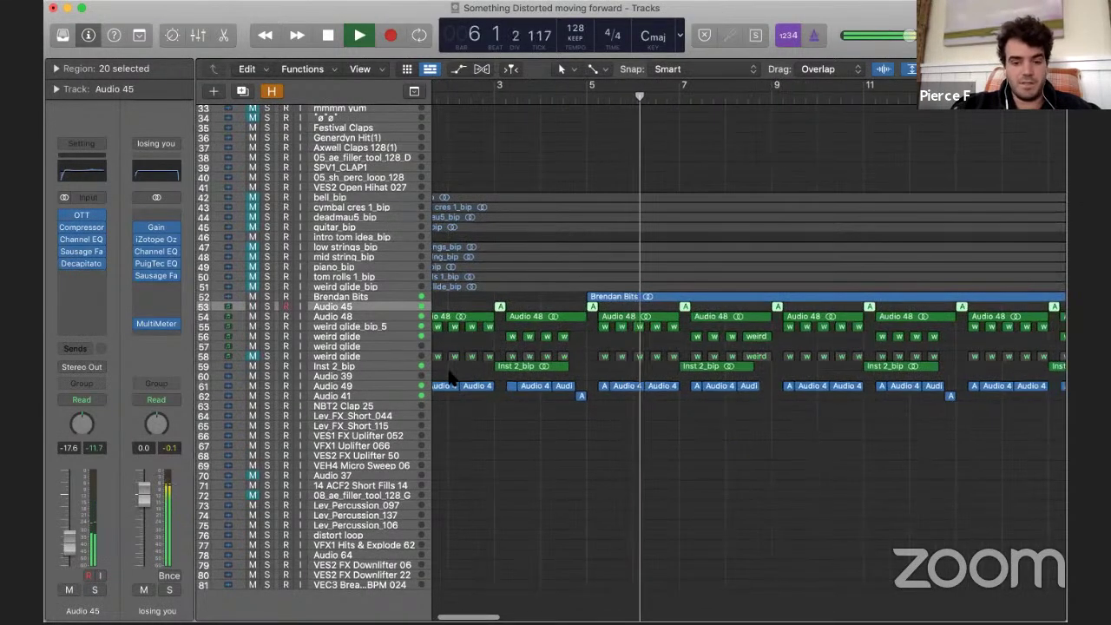
key(super+Left)
click(351, 395)
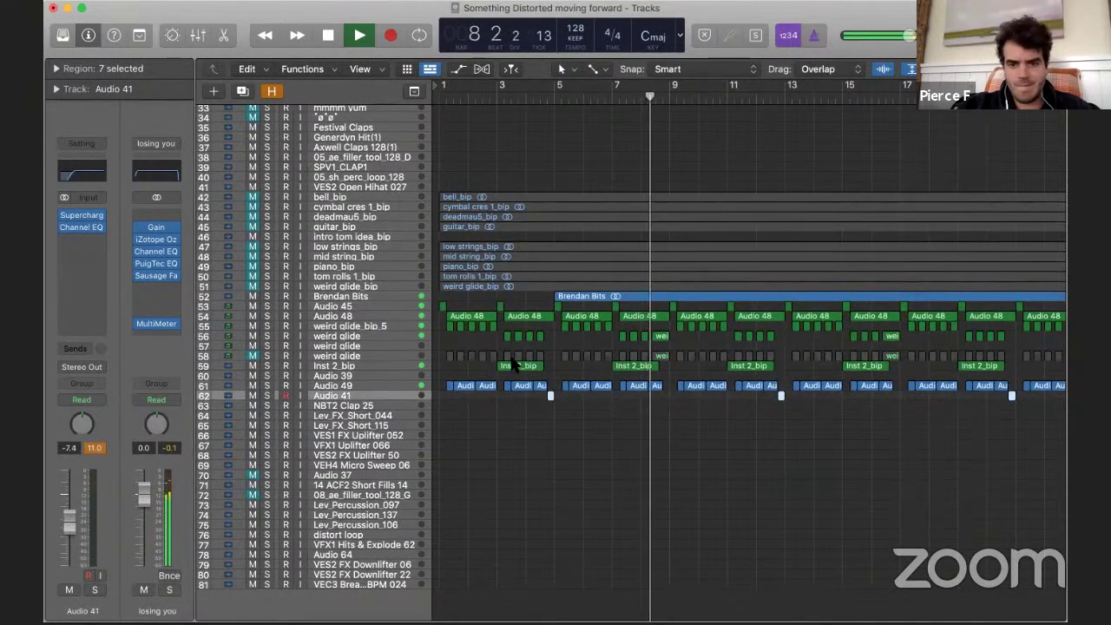
click(339, 296)
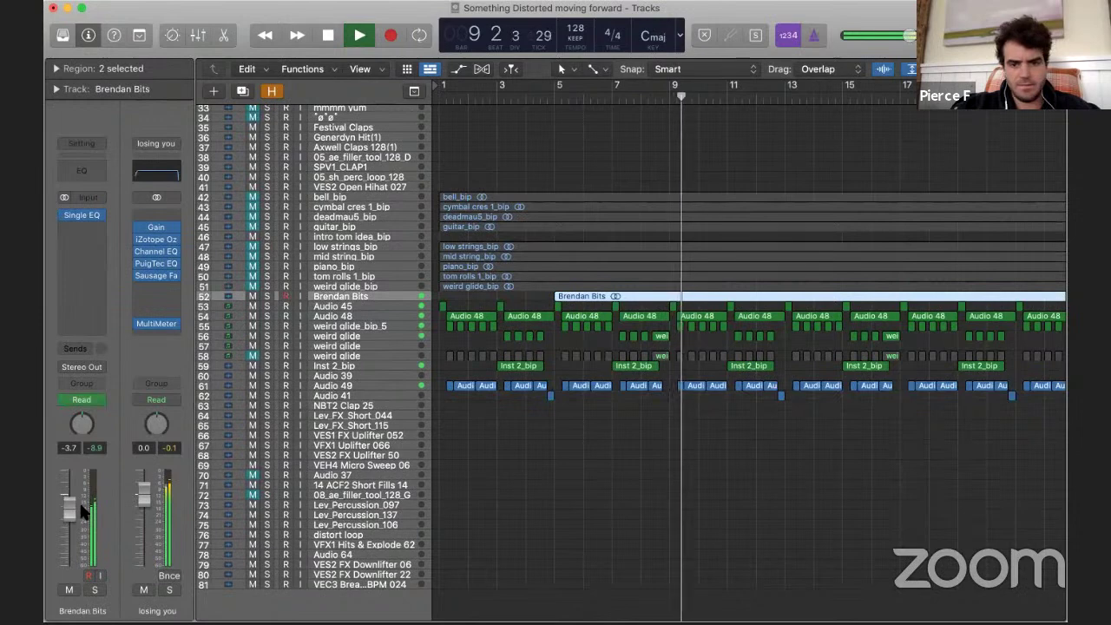
click(348, 306)
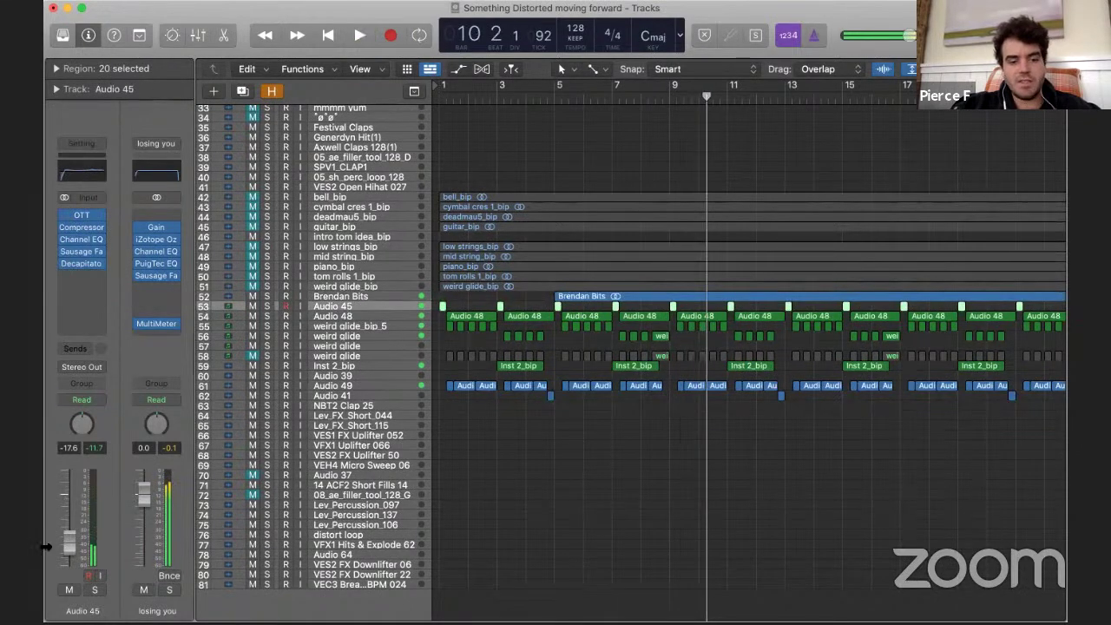
drag(67, 534, 66, 529)
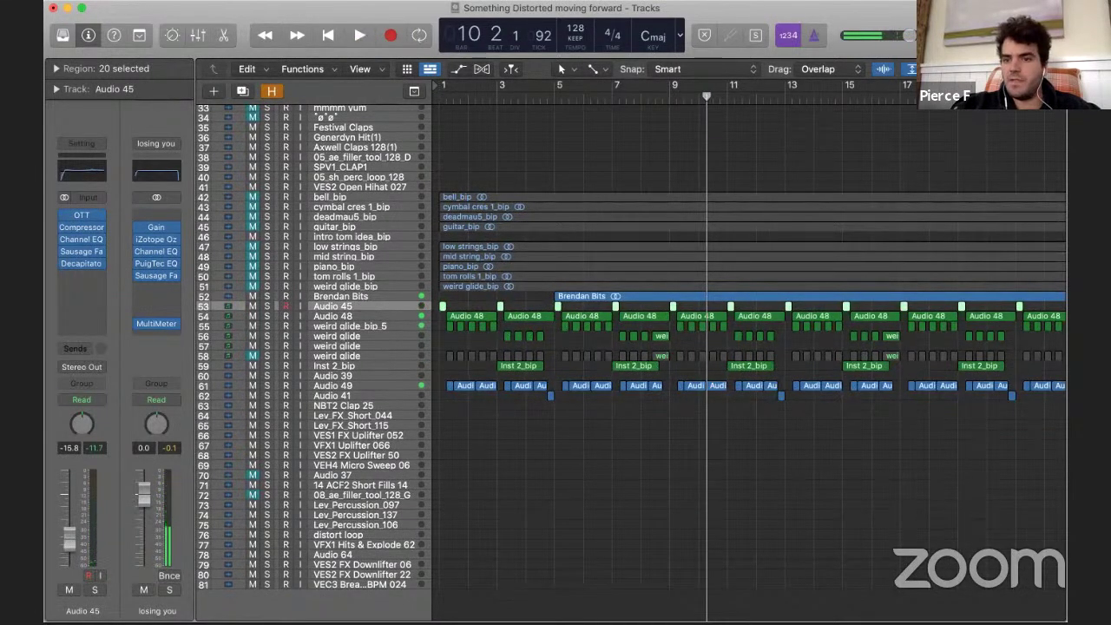
- Examine the waveform and fade-in at the start of the first Audio 45 region up close
key(super+Down)
key(super+Down)
key(super+Down)
key(super+Down)
key(super+Down)
key(super+Down)
key(super+Down)
key(super+Down)
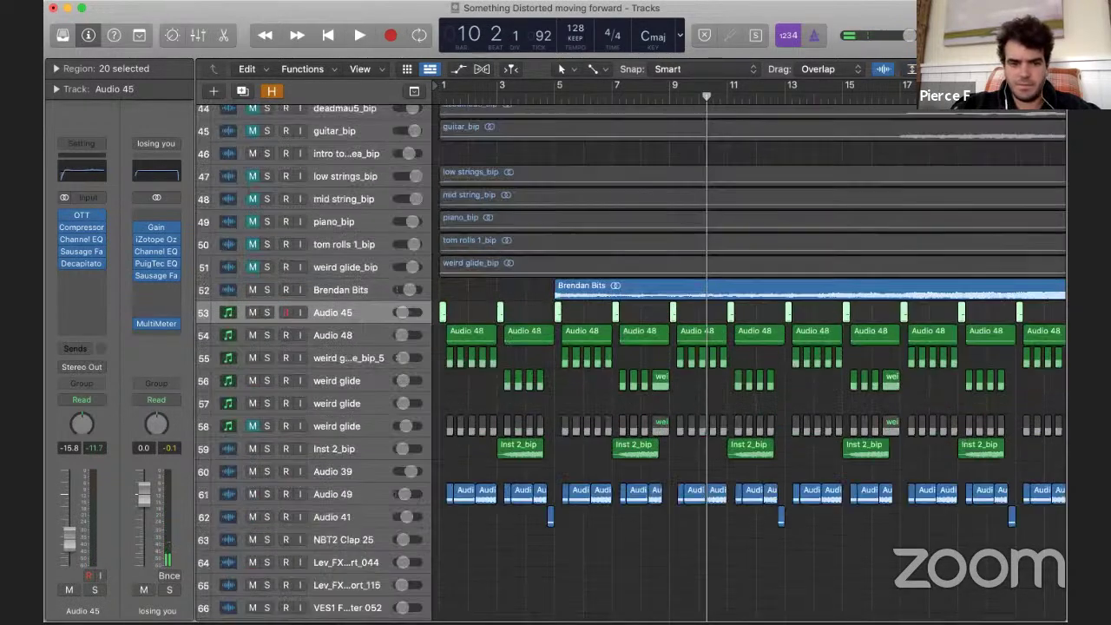
key(super+Right)
key(super+Right)
key(super+Right)
key(super+Right)
key(super+Right)
key(super+Right)
key(super+Right)
key(super+Right)
key(super+Right)
key(super+Right)
key(super+Right)
key(super+Right)
key(super+Right)
key(super+Right)
key(super+Right)
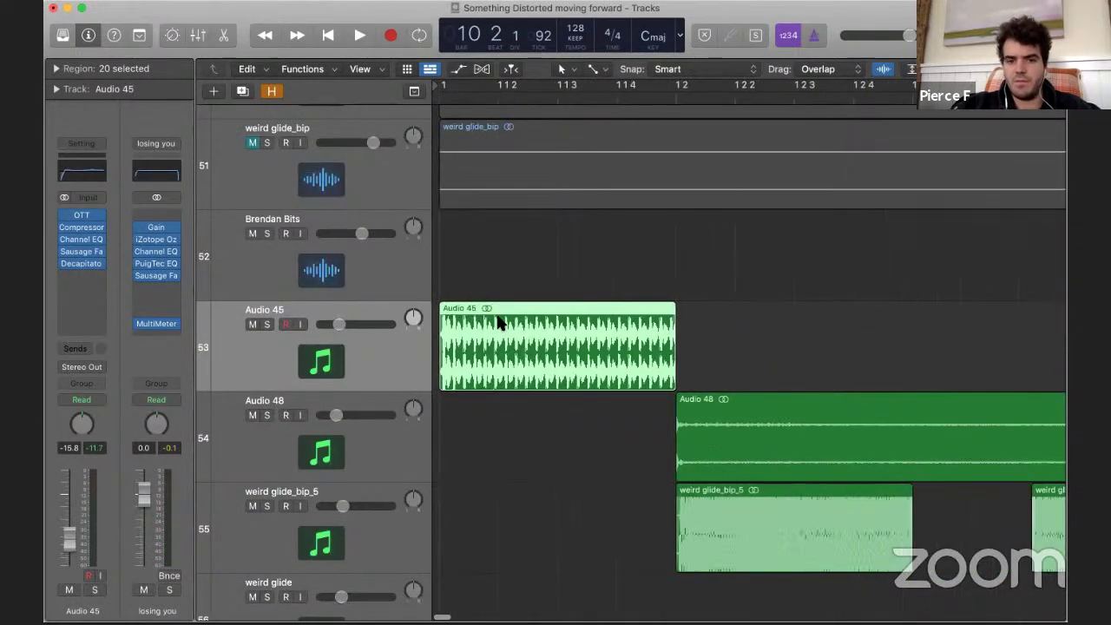
key(super+Right)
key(super+Right)
key(super+Right)
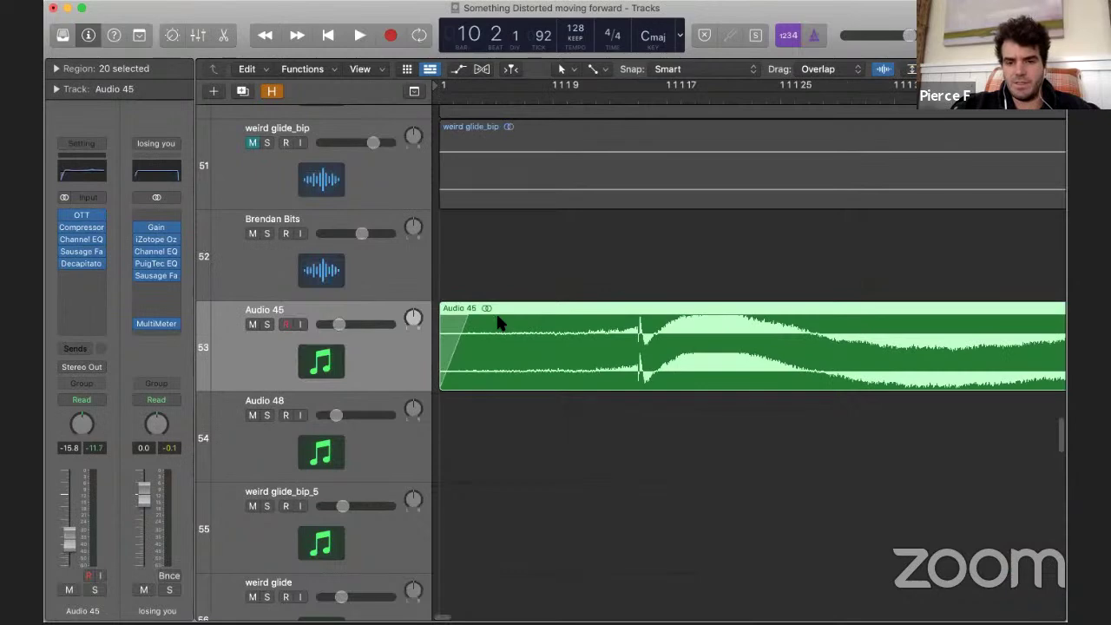
- Examine how the Audio 45 regions alternate with Audio 48 and the weird glide_bip_5 regions near bar 9
key(super+Left)
key(super+Left)
key(super+Left)
key(super+Left)
key(super+Left)
key(super+Left)
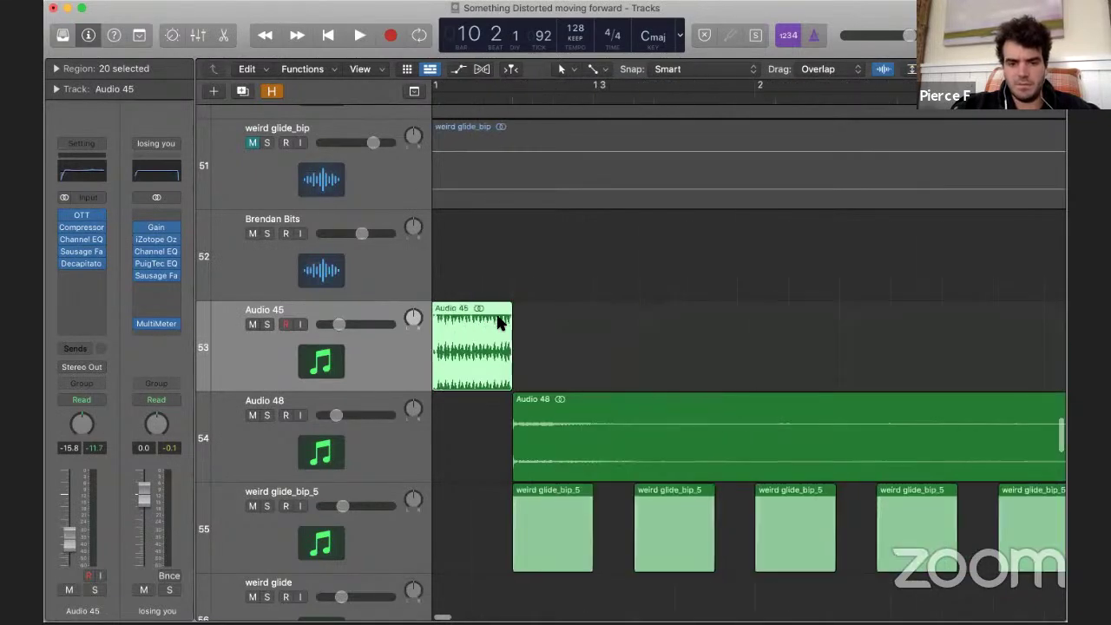
click(580, 307)
key(super+Left)
key(super+Left)
key(super+Left)
key(super+Left)
key(super+Left)
scroll(578, 301, down, 3)
key(super+Right)
key(super+Right)
key(super+Right)
key(super+Right)
key(super+Right)
key(super+Right)
key(super+Right)
key(super+Right)
scroll(587, 353, left, 3)
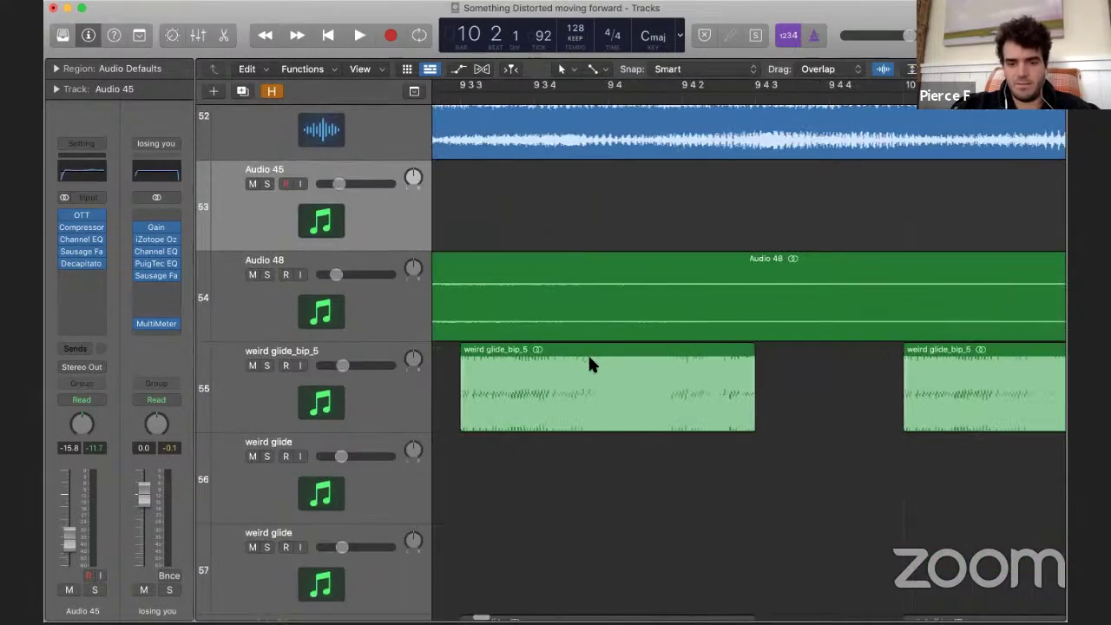
- Examine the lengths and spacing of the short weird glide_bip_5 regions between bars 9 and 10
key(super+Right)
key(super+Right)
key(super+Right)
key(super+Right)
key(super+Right)
key(super+Right)
key(super+Right)
key(super+Right)
key(super+Left)
key(super+Left)
key(super+Left)
key(super+Left)
key(super+Left)
key(super+Left)
key(super+Left)
key(super+Left)
key(super+Left)
key(super+Left)
key(super+Left)
key(super+Left)
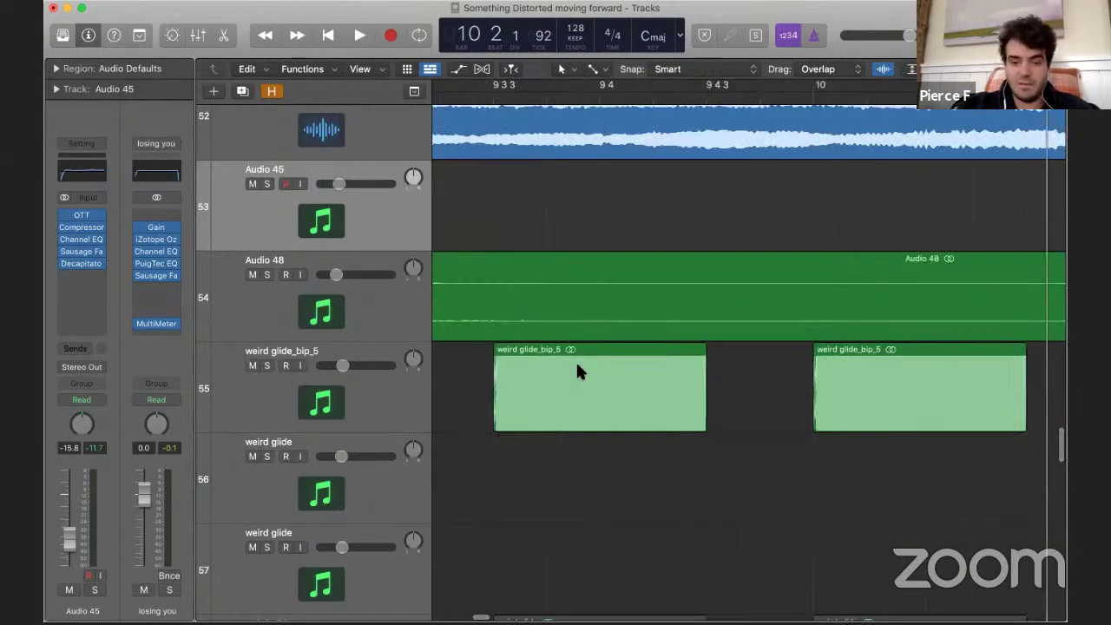
- Place the playhead at bar 65 and set a cycle range from bar 65 to bar 81
scroll(637, 216, up, 15)
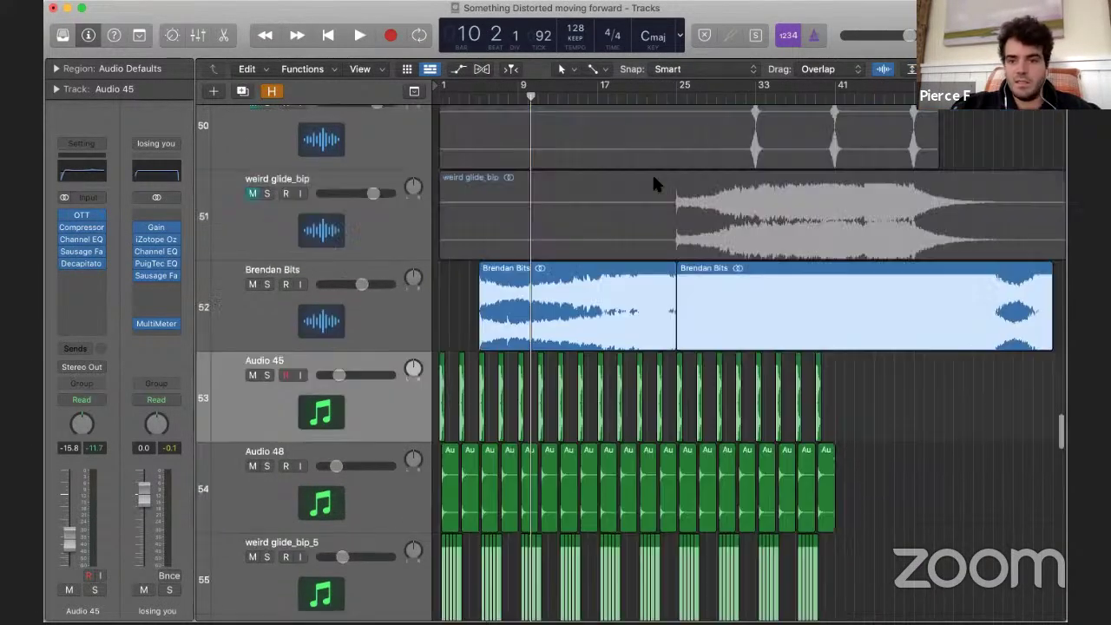
key(super+Left)
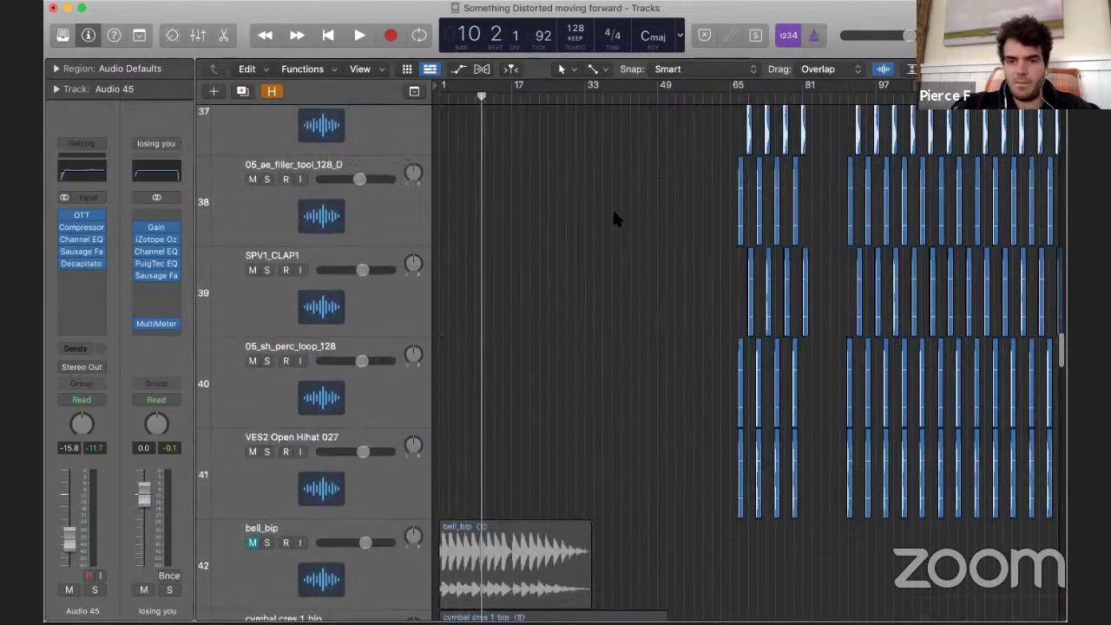
scroll(614, 219, up, 20)
key(super+Right)
key(super+Right)
key(super+Right)
key(super+Right)
scroll(613, 212, right, 10)
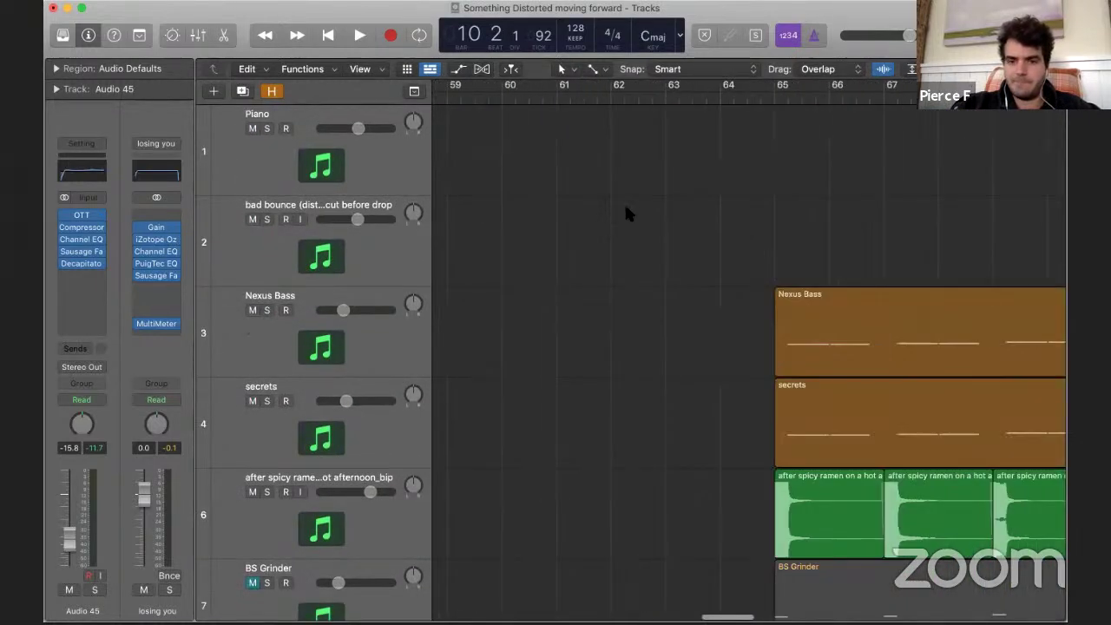
click(790, 108)
key(super+Left)
key(super+Left)
key(super+Left)
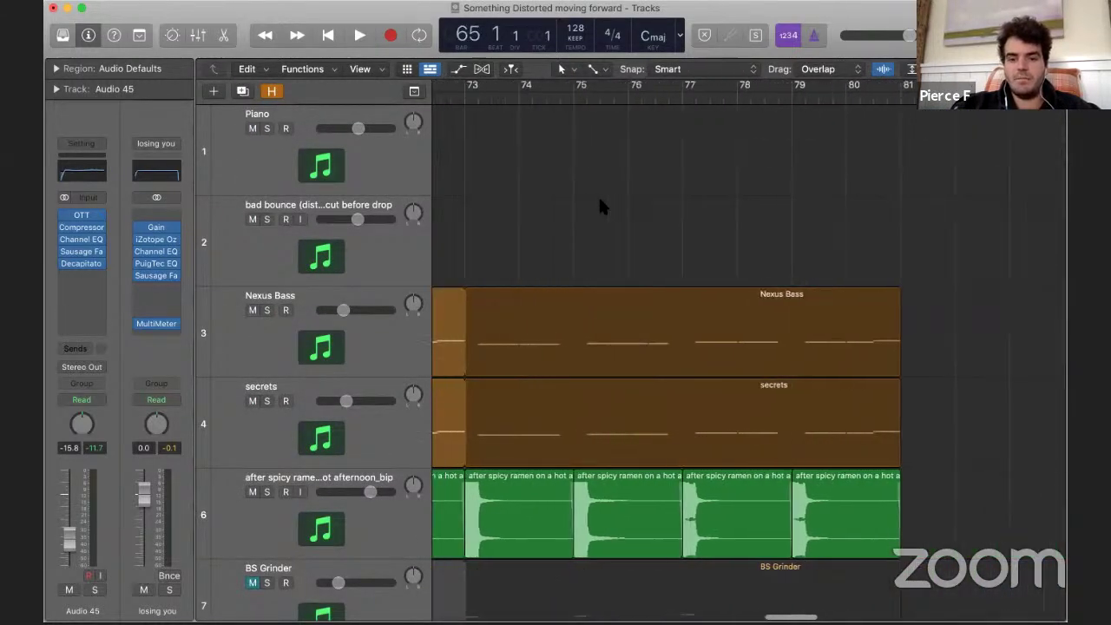
scroll(586, 189, left, 5)
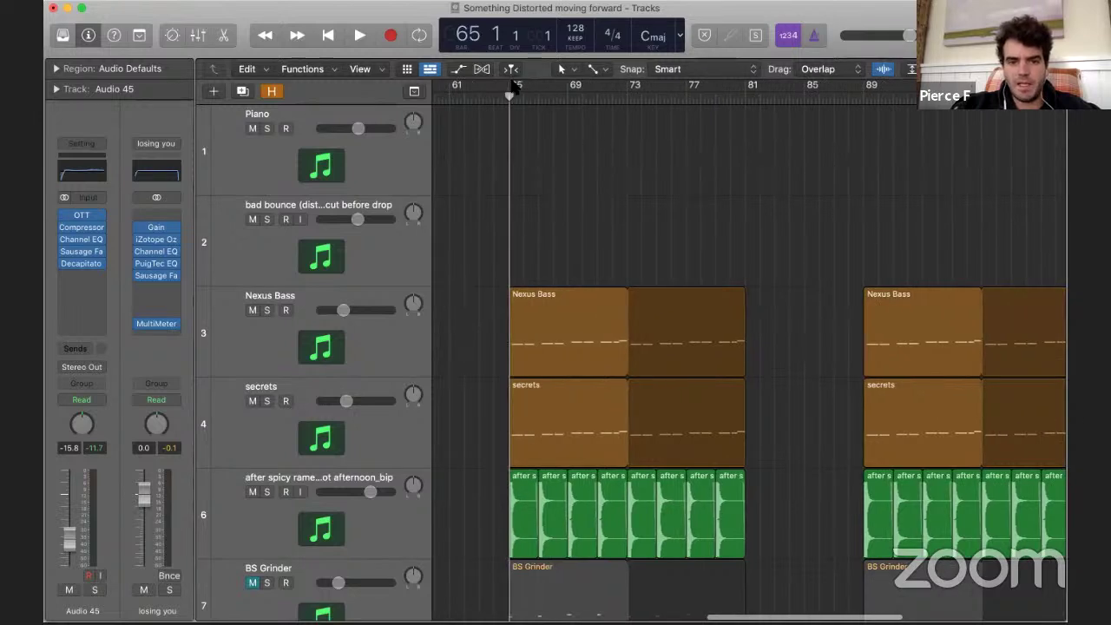
drag(512, 87, 745, 117)
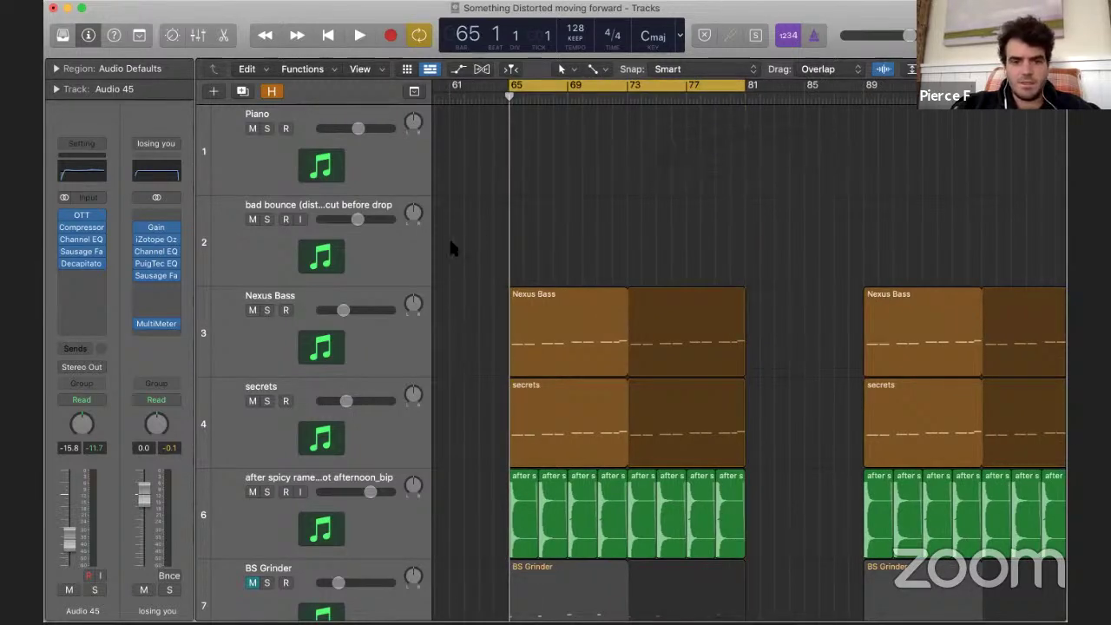
- Play the cycled section and lower the losing you output channel's volume to -8.8 dB
key(space)
key(space)
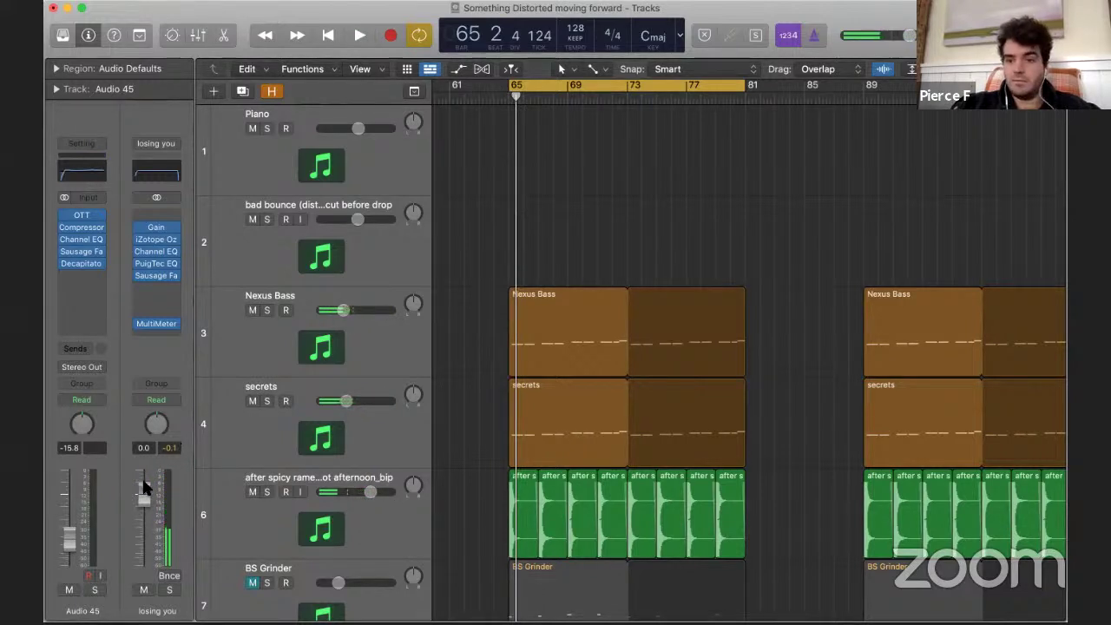
drag(144, 494, 144, 517)
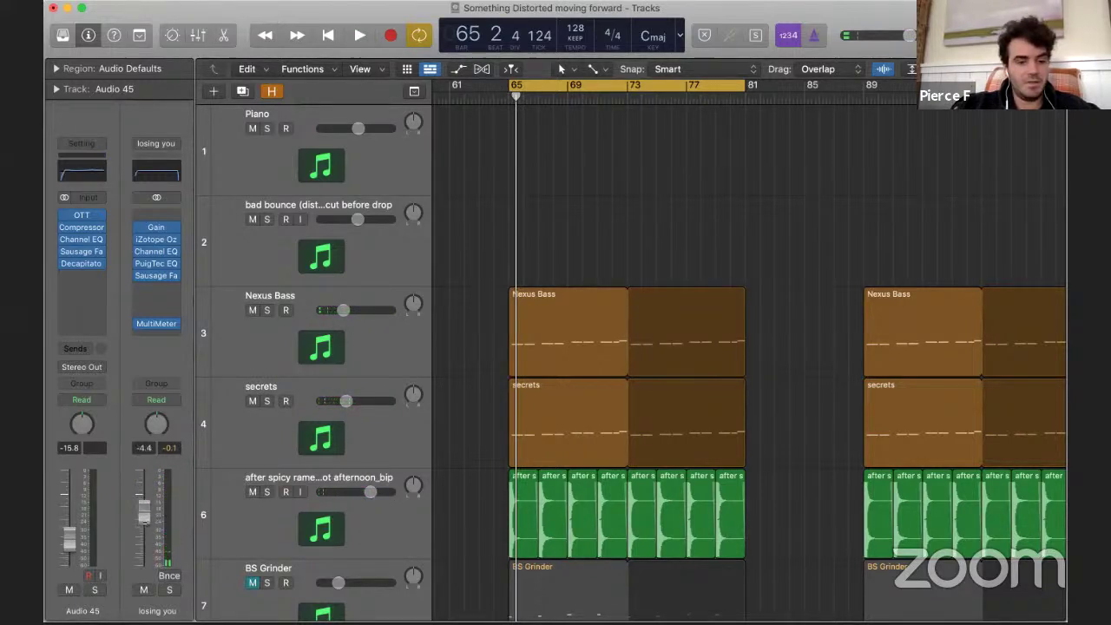
key(space)
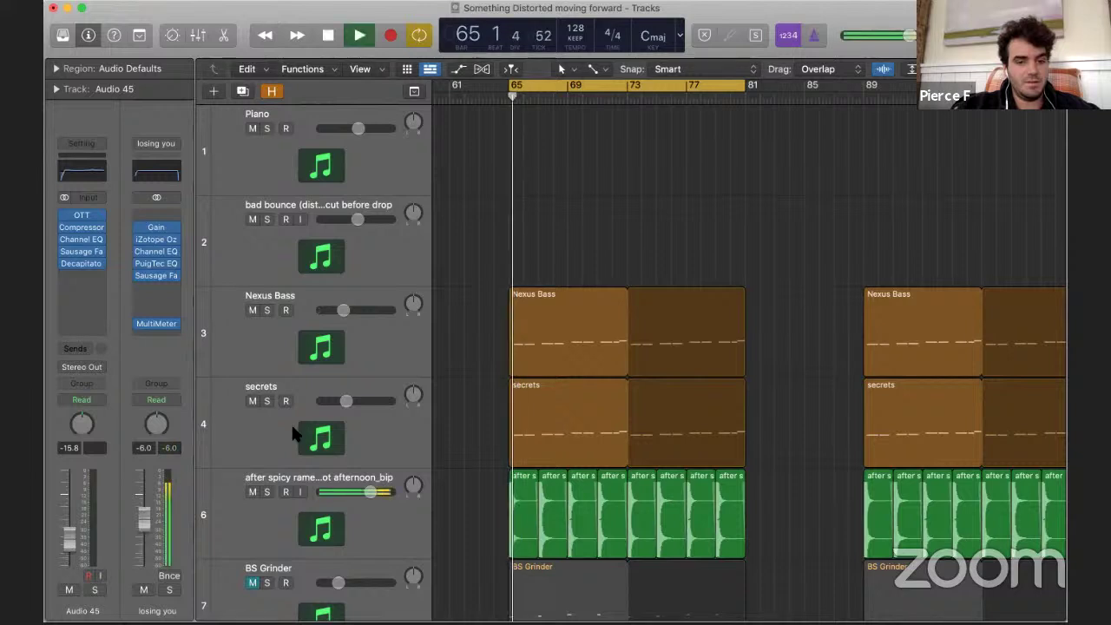
drag(145, 521, 144, 527)
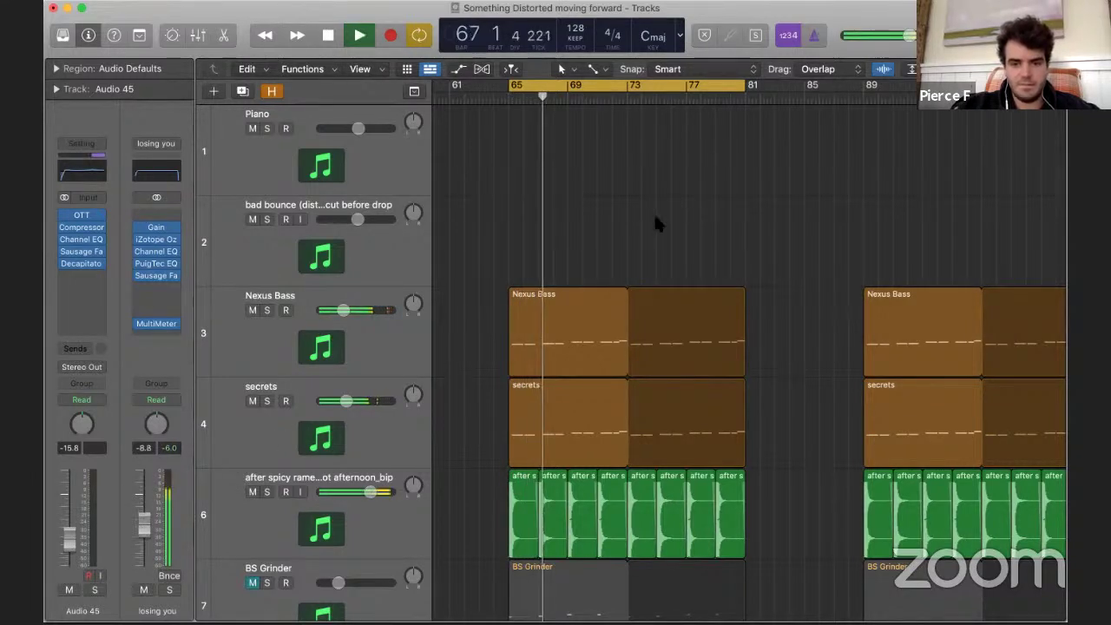
- Examine the stacked bass, GLIIIDE, Untitled and weird glide layers while the cycled section from bar 65 plays, and stop playback
key(super+Right)
scroll(614, 217, down, 15)
key(super+Left)
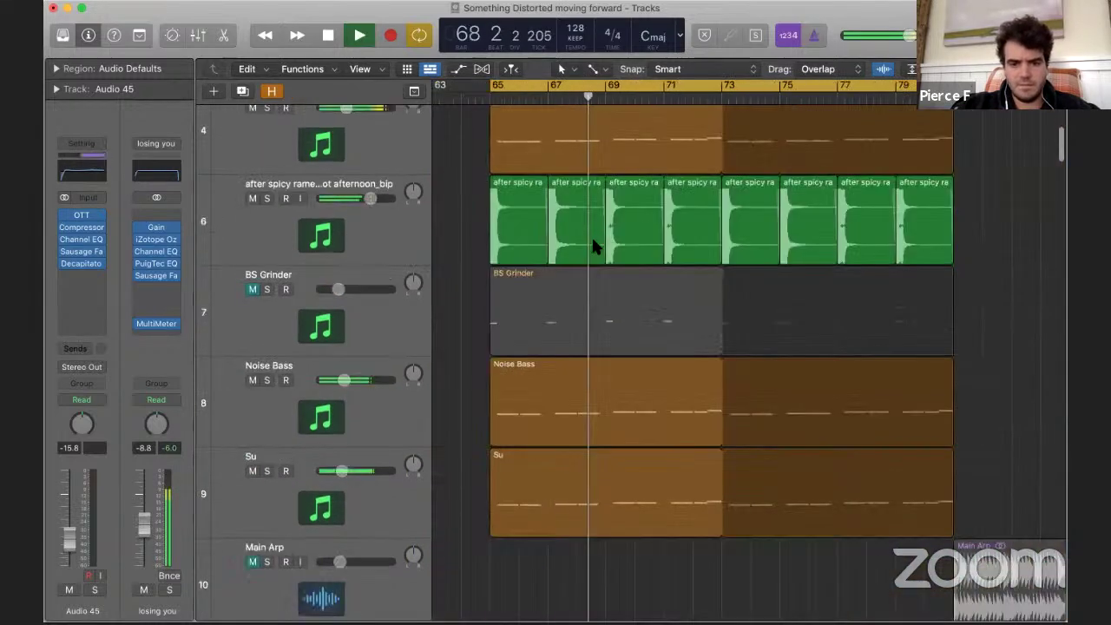
scroll(595, 248, up, 10)
scroll(620, 199, down, 3)
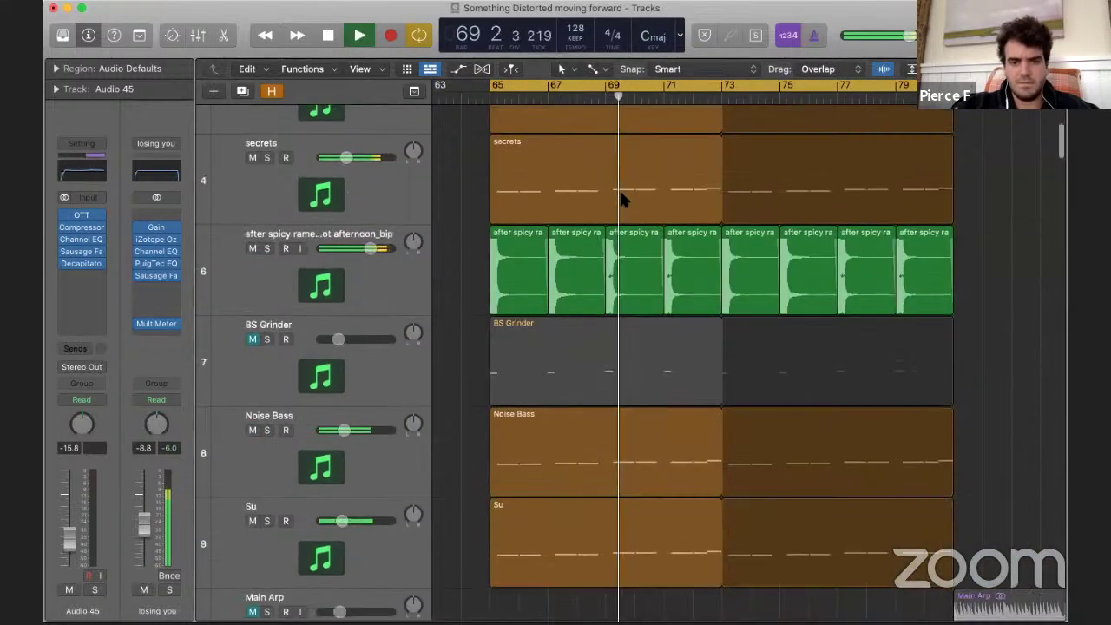
scroll(617, 295, down, 20)
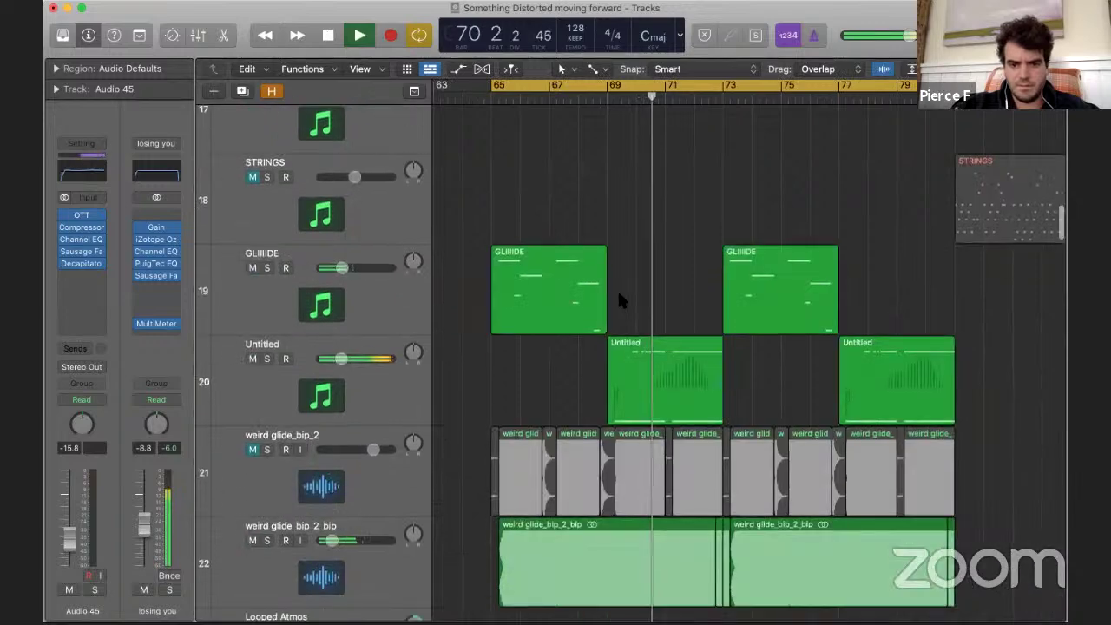
key(Return)
- Solo the after spicy ramen on a hot afternoon_bip track, audition it from bar 65 and inspect its first region's waveform
scroll(618, 295, up, 20)
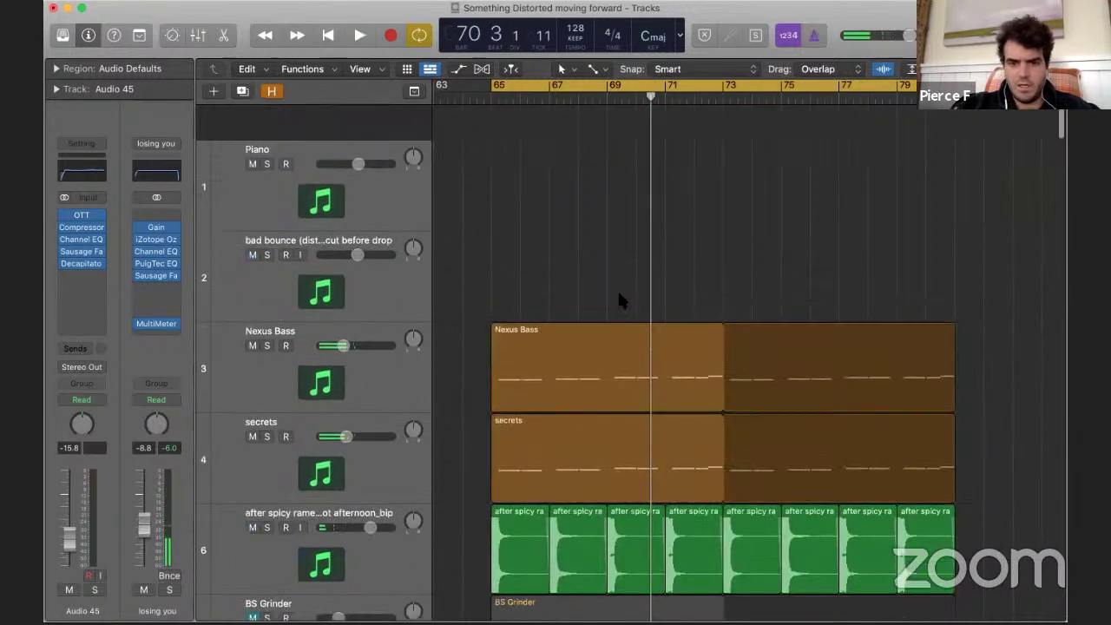
scroll(436, 319, down, 3)
click(268, 295)
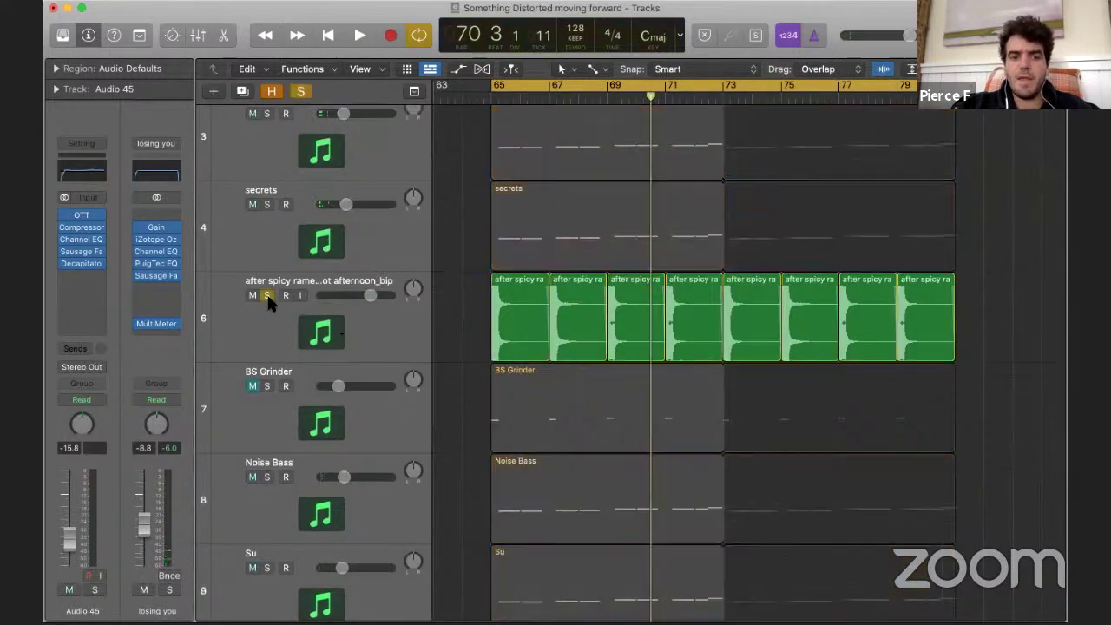
key(space)
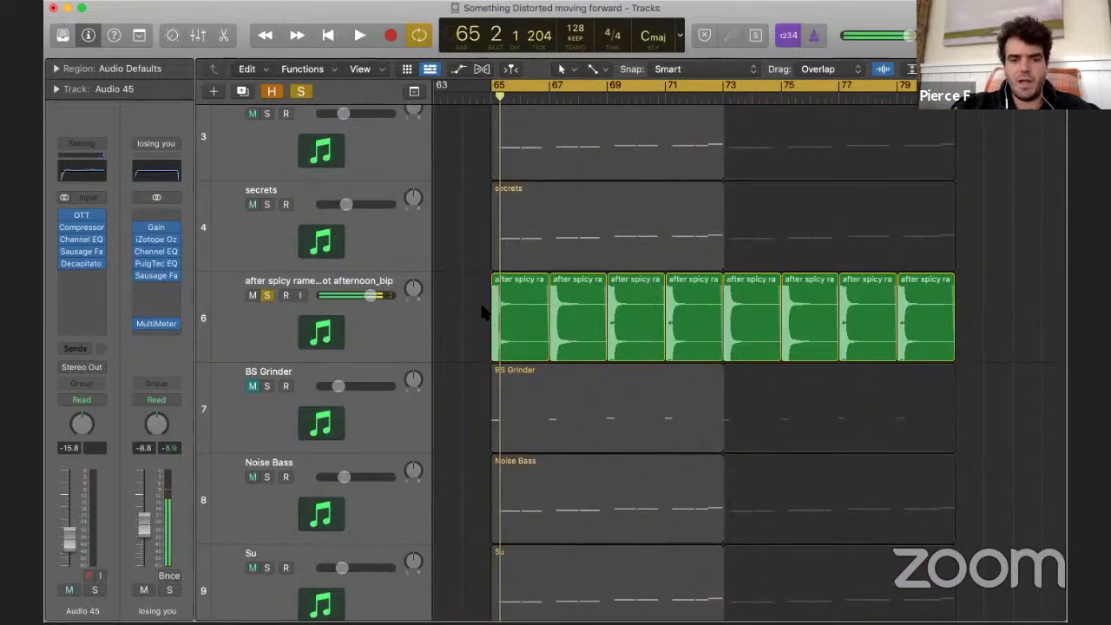
scroll(501, 284, up, 5)
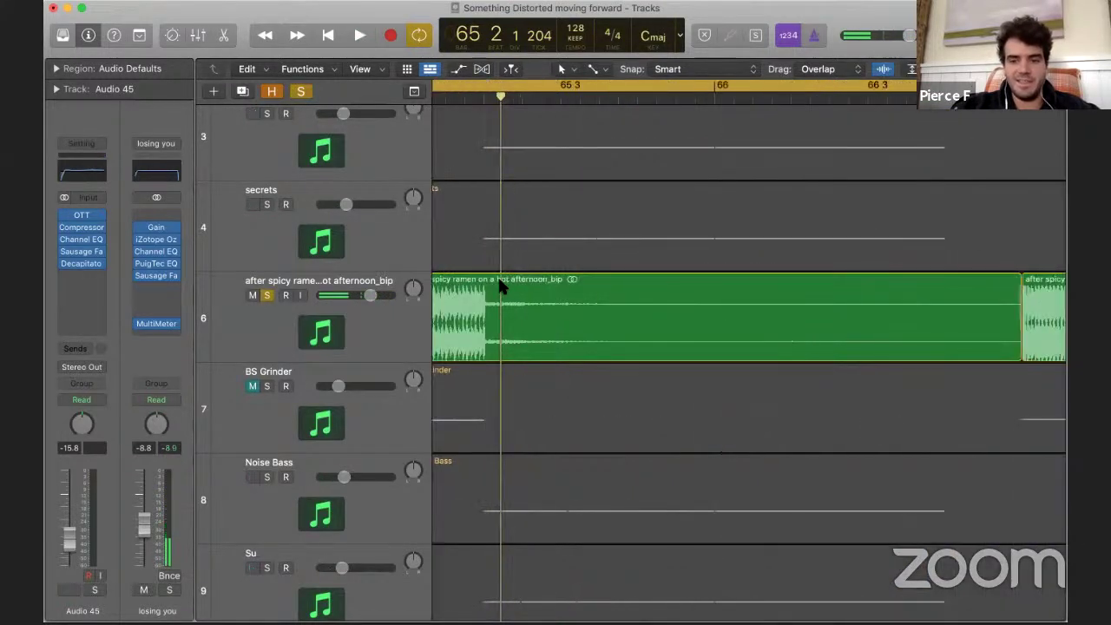
scroll(498, 277, down, 5)
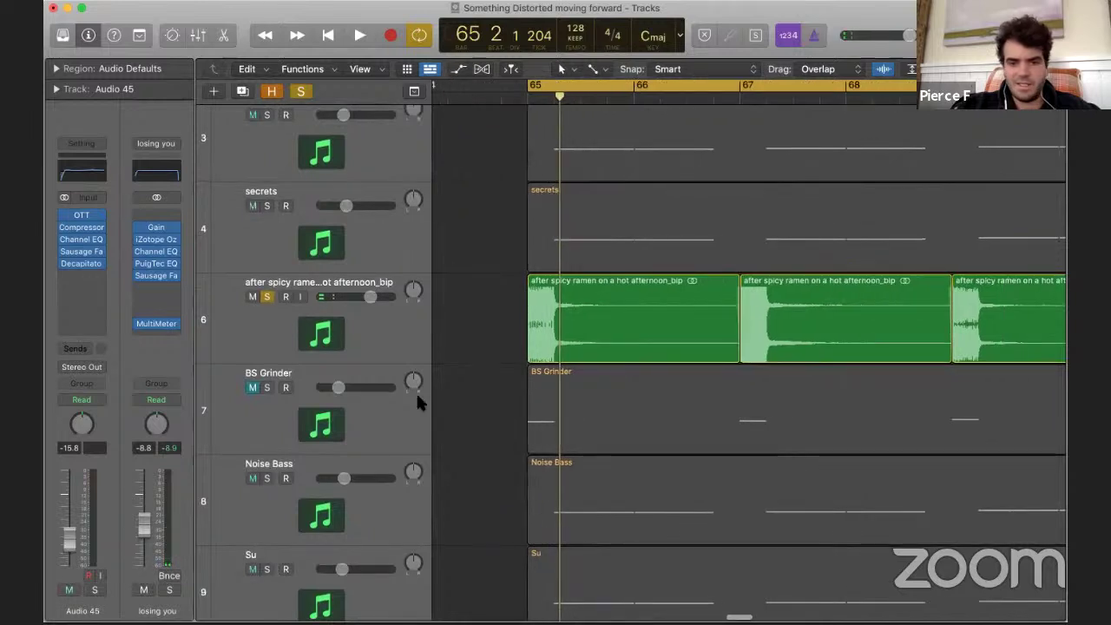
- Solo and audition the BS Grinder track from bar 65, then return it to muted with solo off
click(293, 374)
click(269, 386)
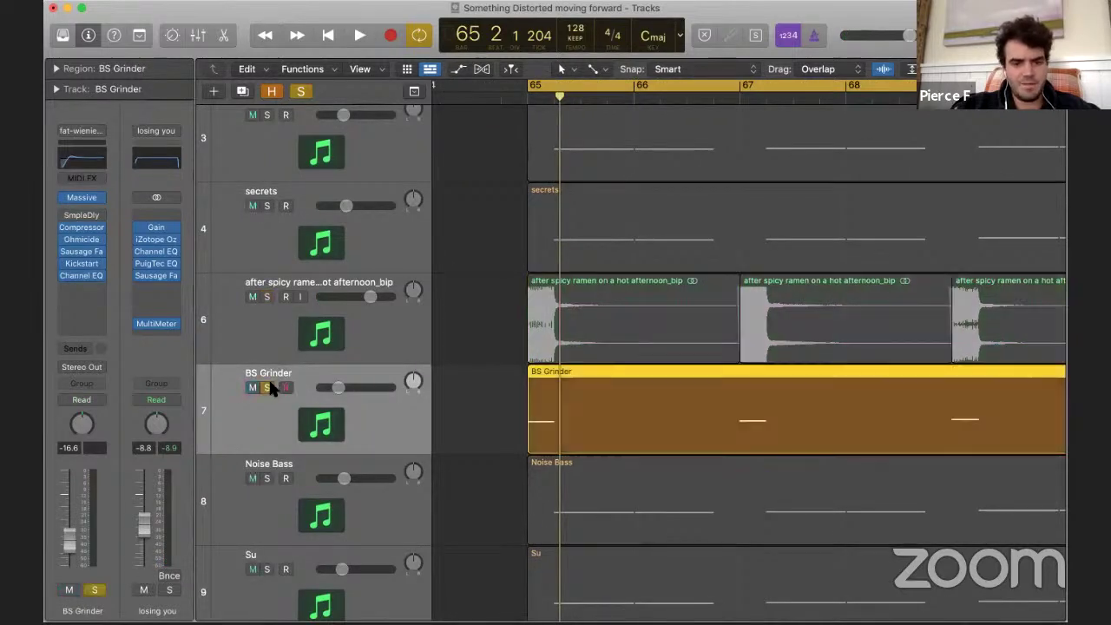
key(space)
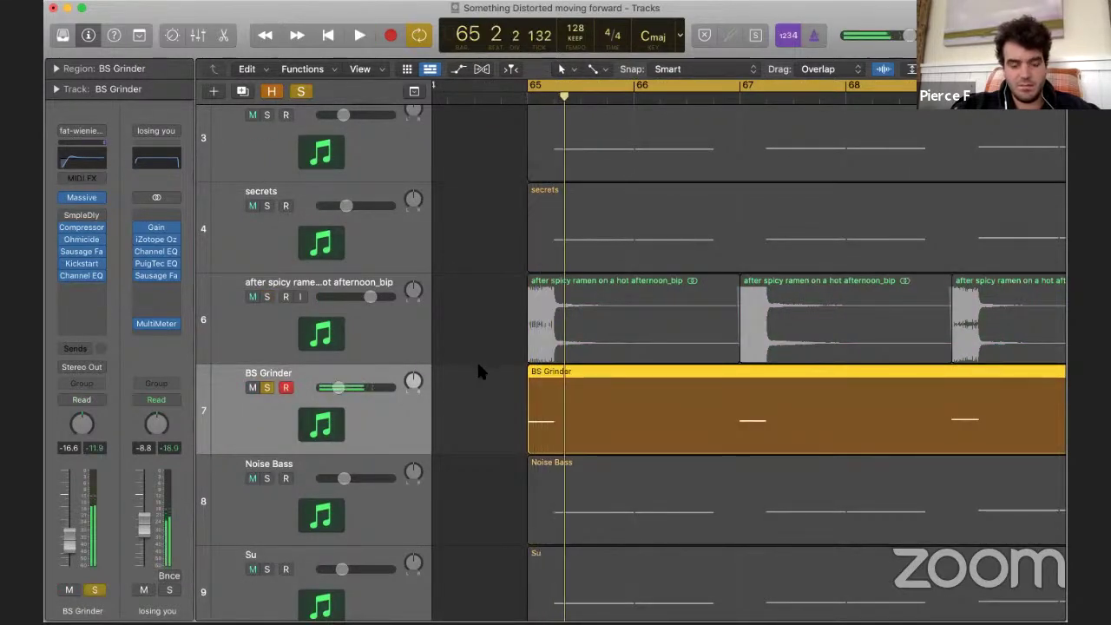
click(253, 387)
click(267, 388)
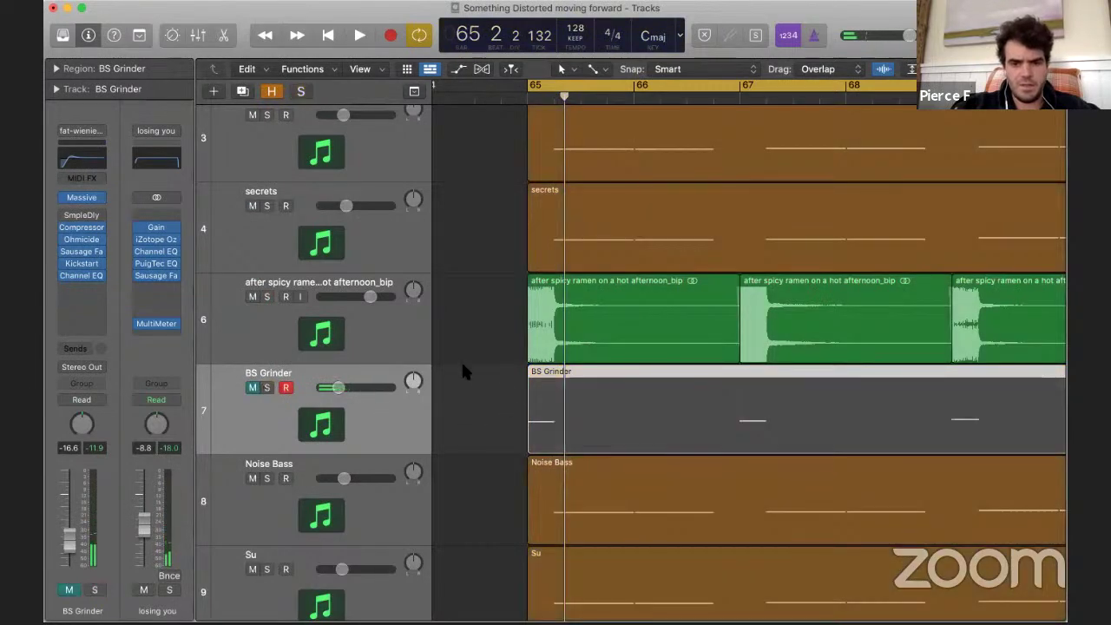
click(510, 305)
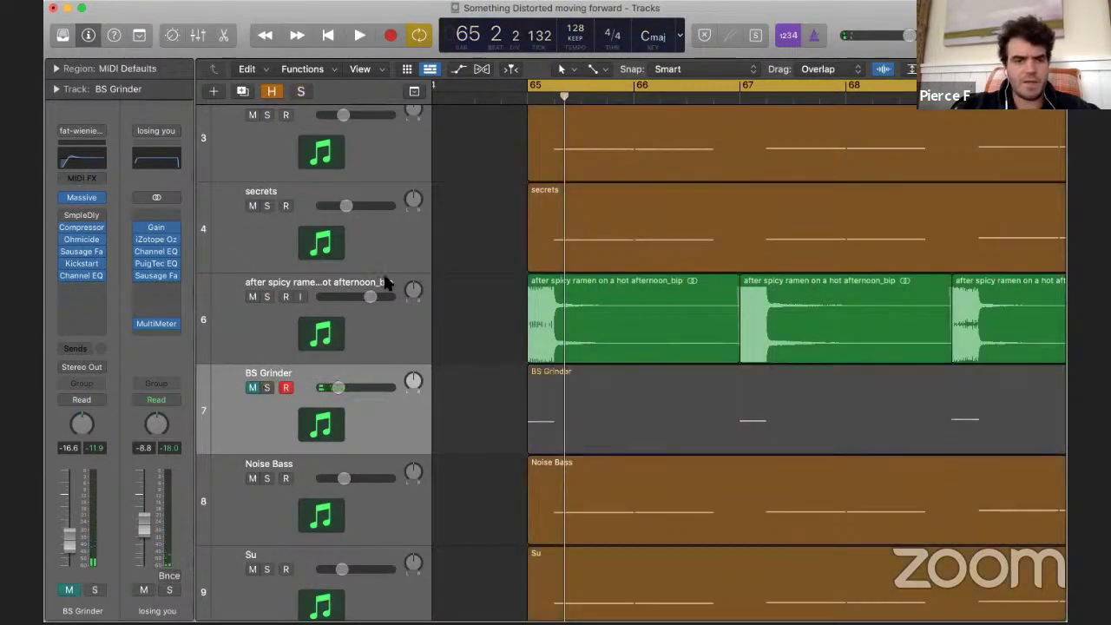
- Reveal the hidden tracks, select and unmute the hidden secrets track 5, and bring up Musical Typing to play it
click(272, 91)
click(328, 287)
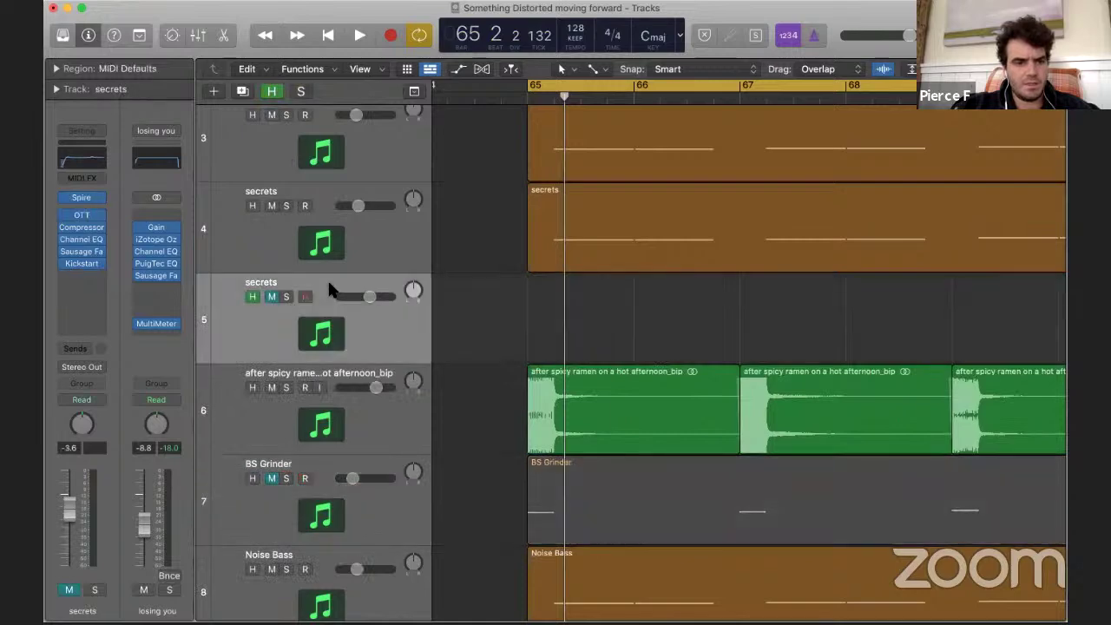
key(super+Left)
key(super+Left)
key(super+Left)
key(super+Left)
key(super+Left)
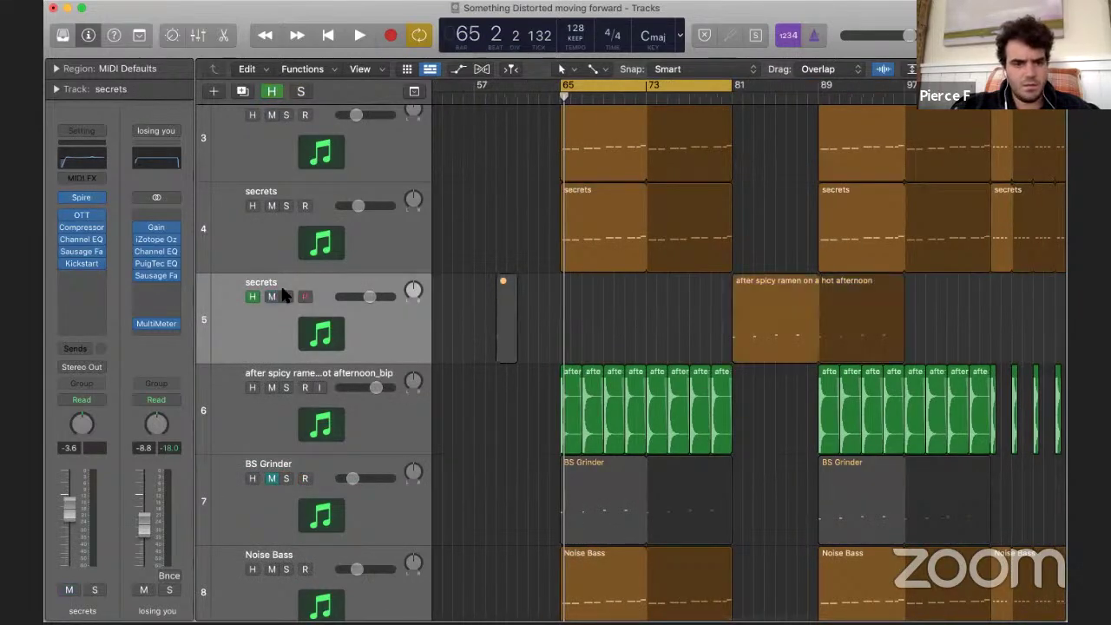
key(super+k)
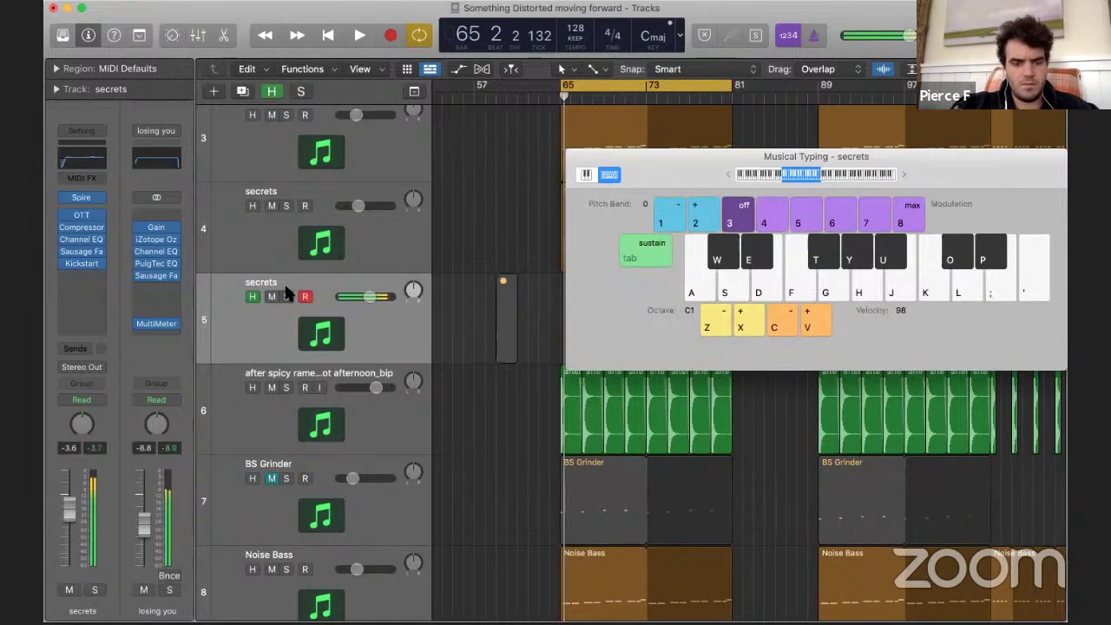
- Bypass Kickstart and Sausage Fattener on the hidden secrets track, and mute all five effects in its Spire synth
click(63, 262)
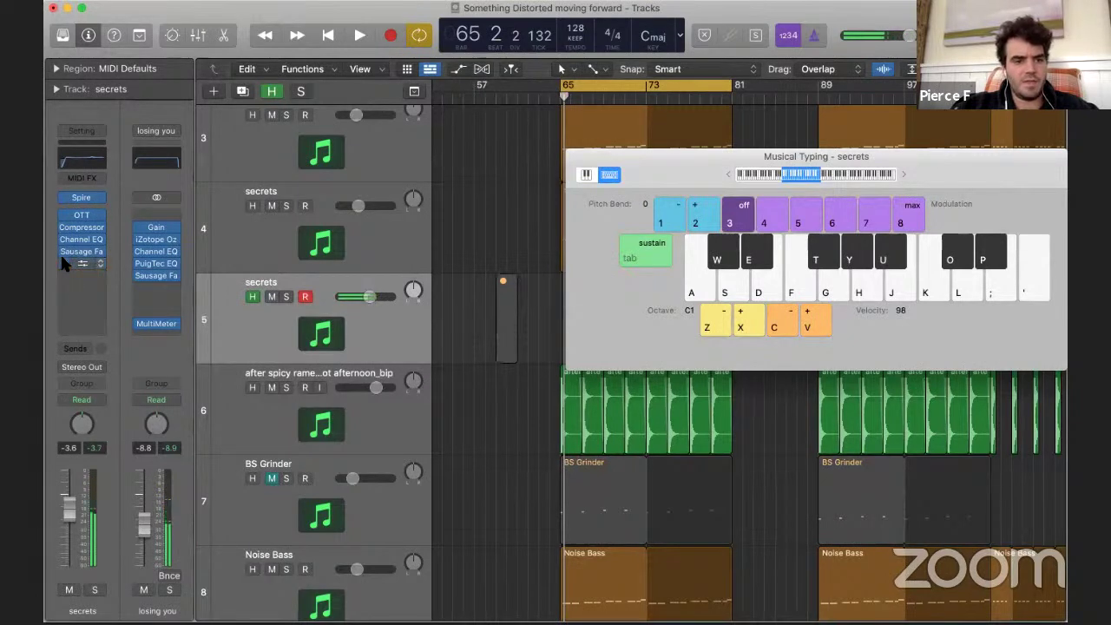
click(65, 251)
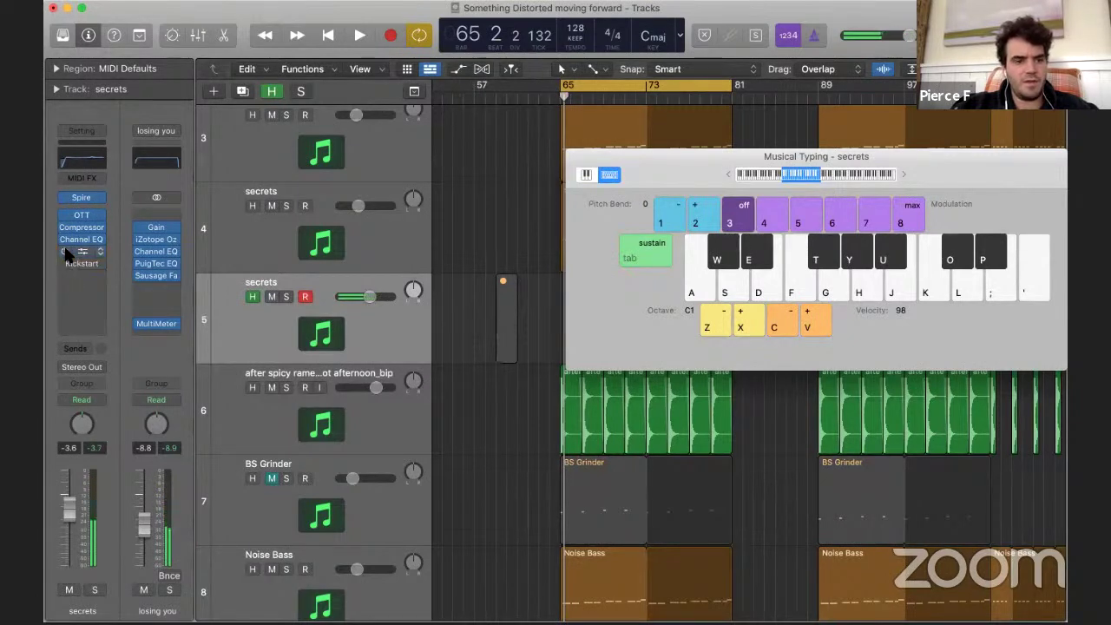
click(81, 199)
drag(654, 186, 449, 105)
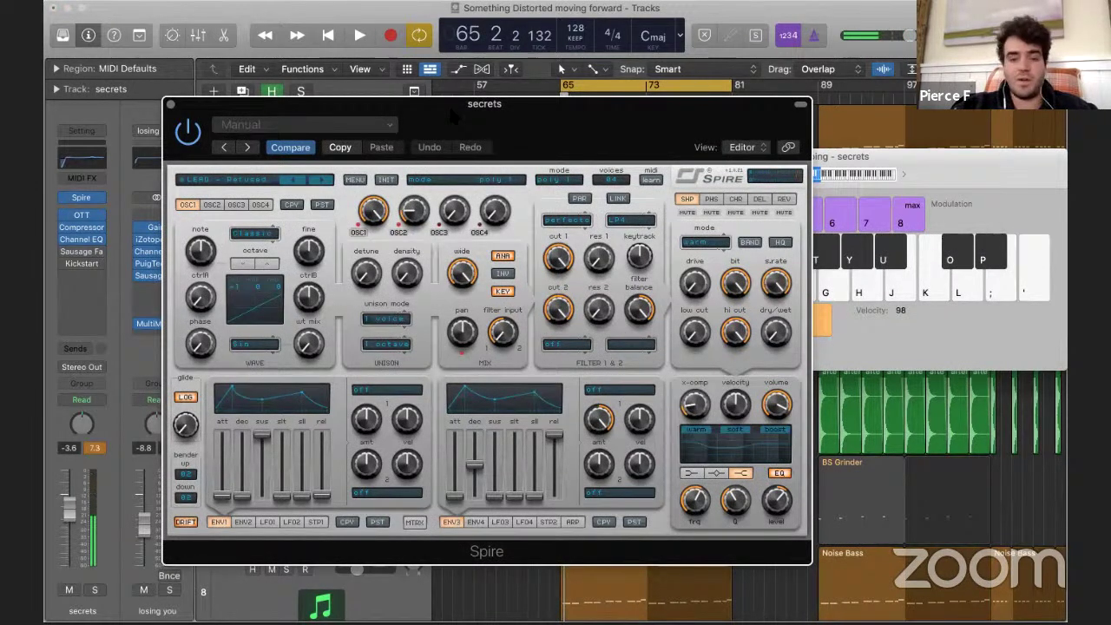
click(740, 212)
click(763, 212)
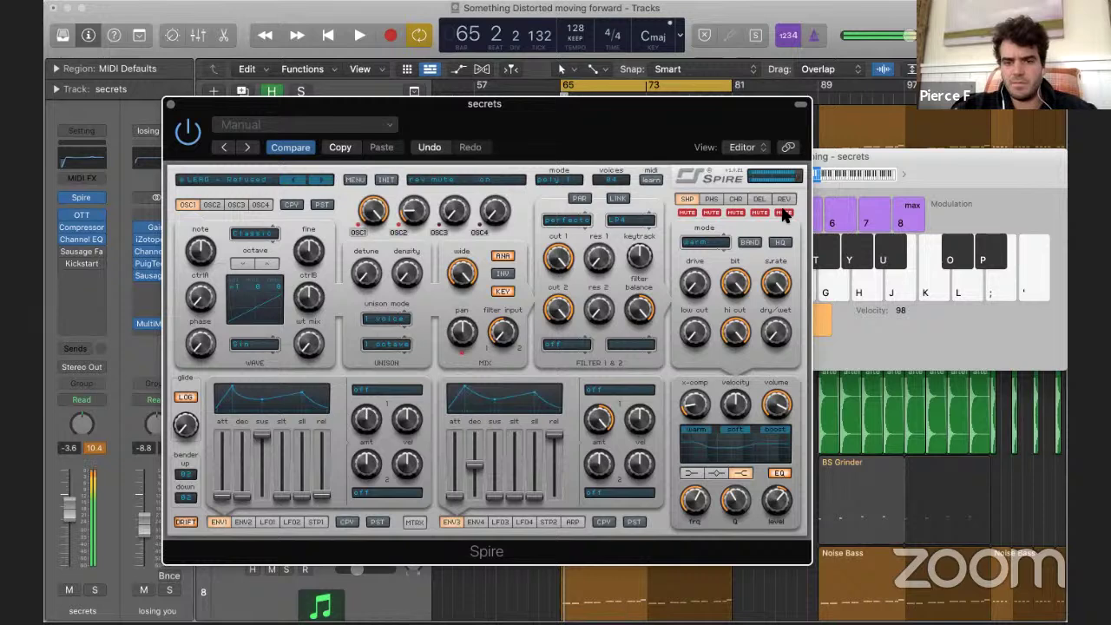
- Inspect Spire's four oscillators and audition OSC1 and OSC2 separately through their mix levels
click(210, 203)
click(236, 203)
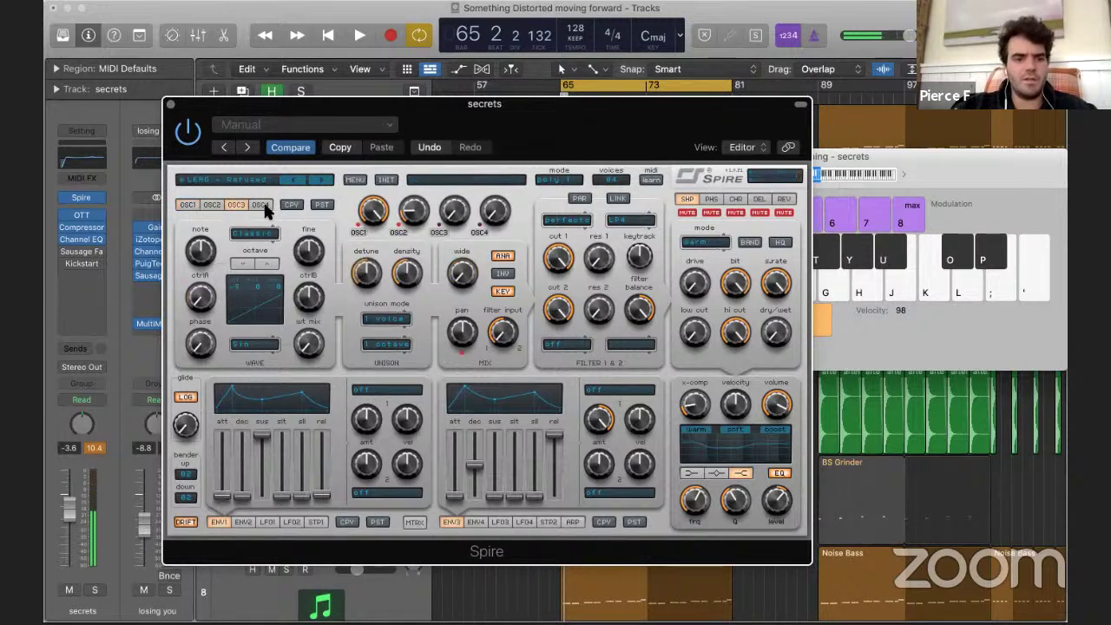
click(261, 203)
click(190, 203)
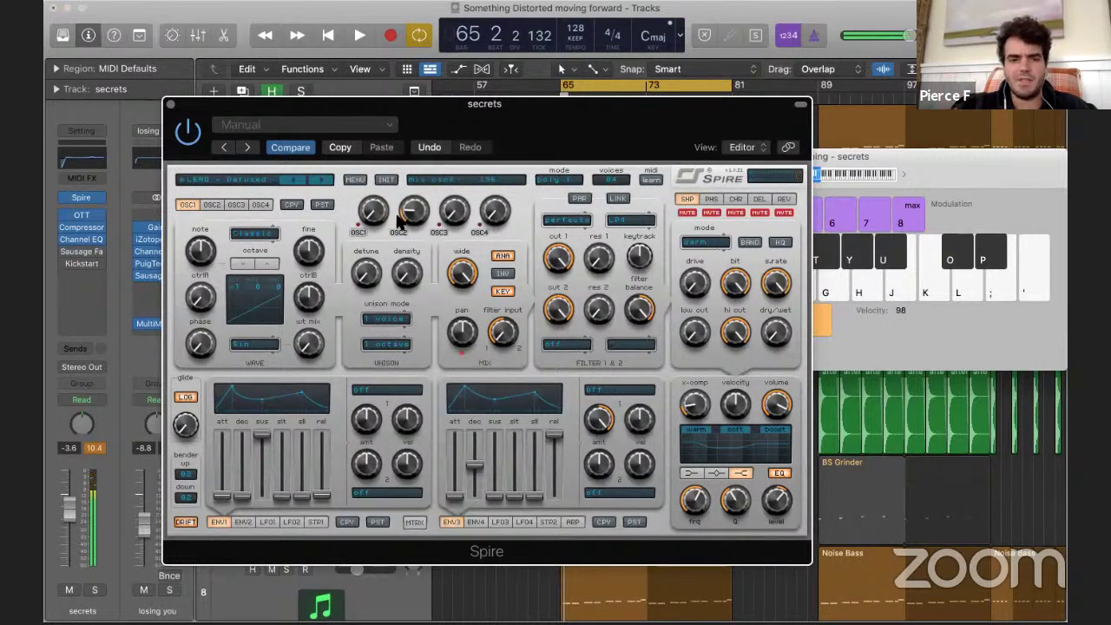
click(213, 205)
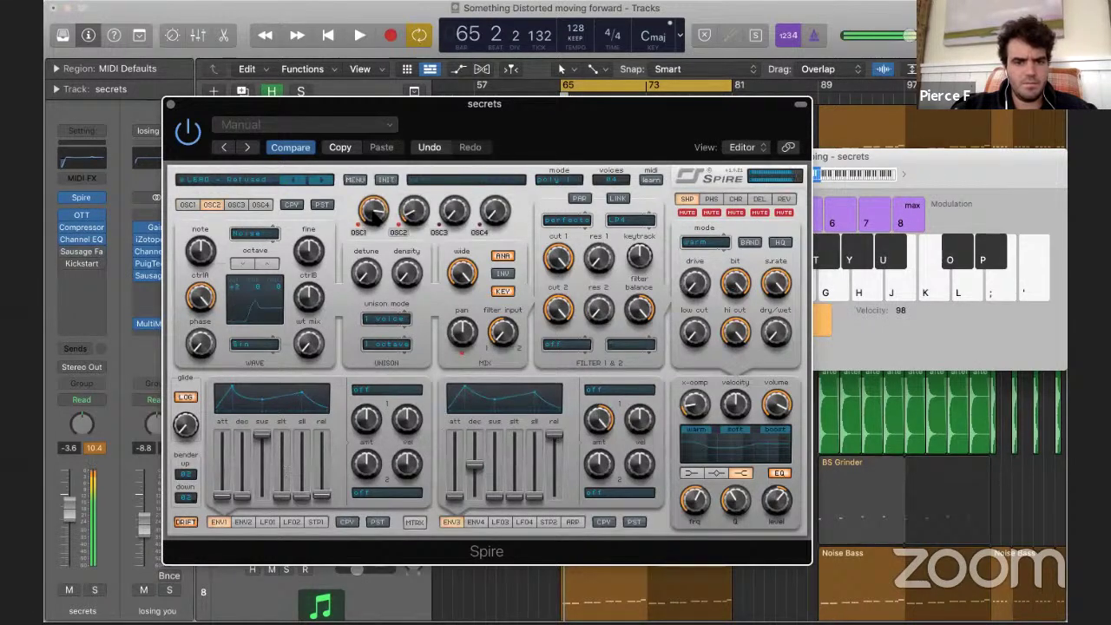
- Close Spire and Musical Typing, and mute the hidden secrets track
click(171, 105)
key(super+k)
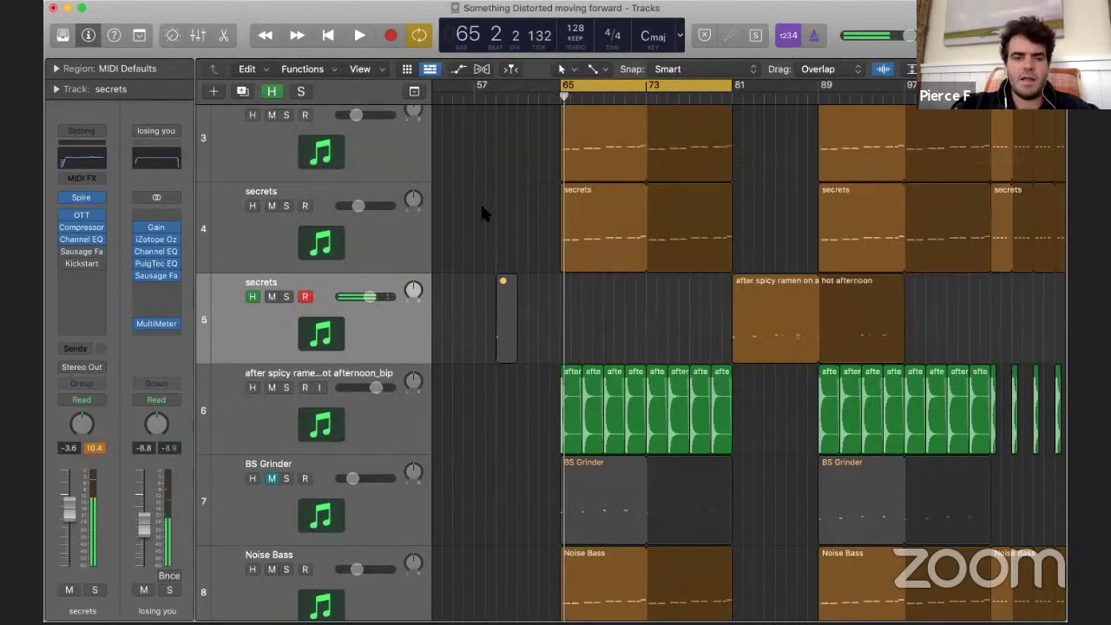
click(272, 297)
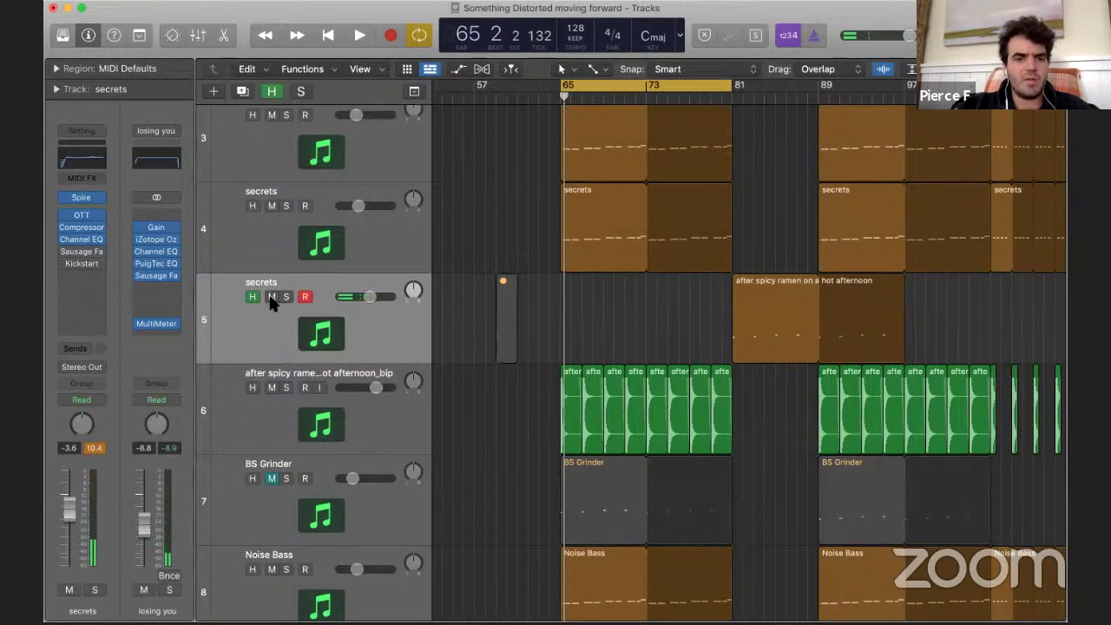
- Hide the hidden tracks again, then solo the after spicy ramen on a hot afternoon_bip track and audition it from bar 65
click(272, 90)
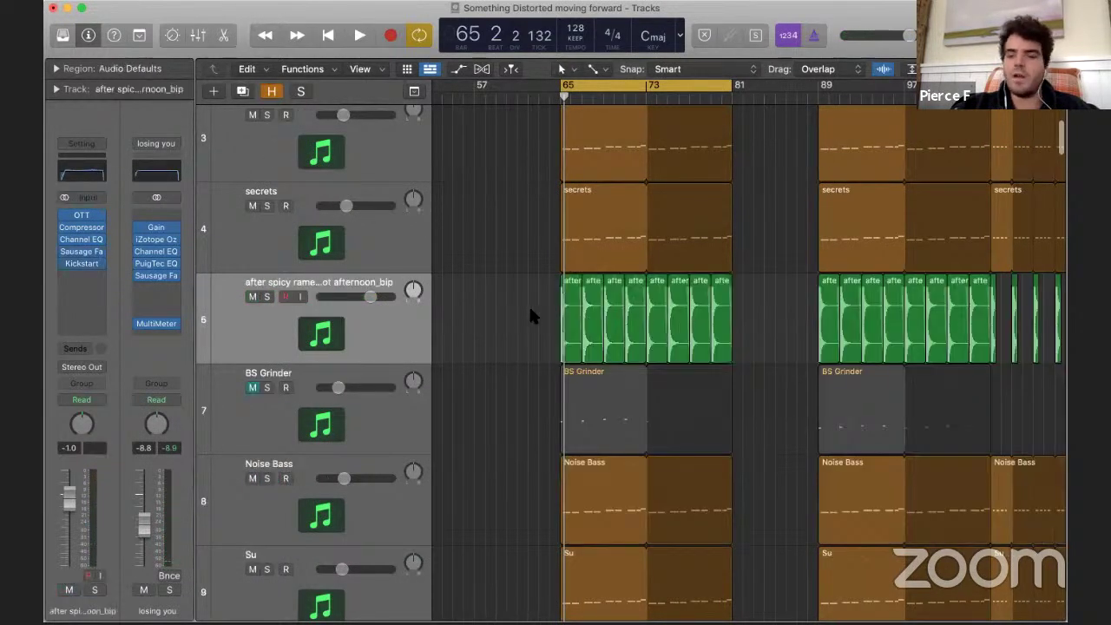
click(266, 296)
click(384, 314)
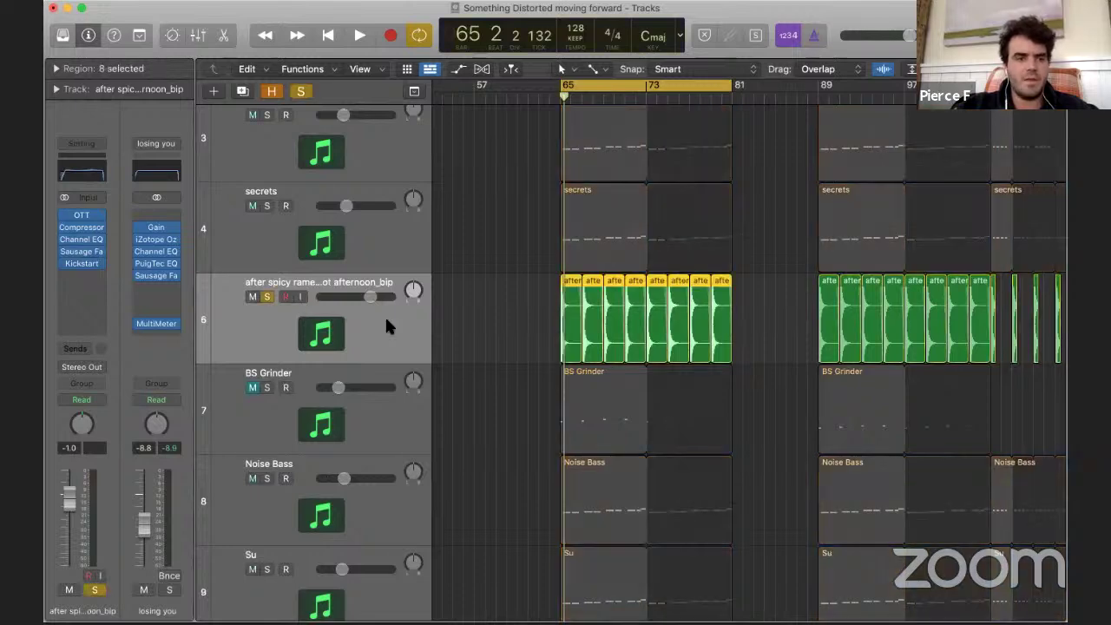
key(space)
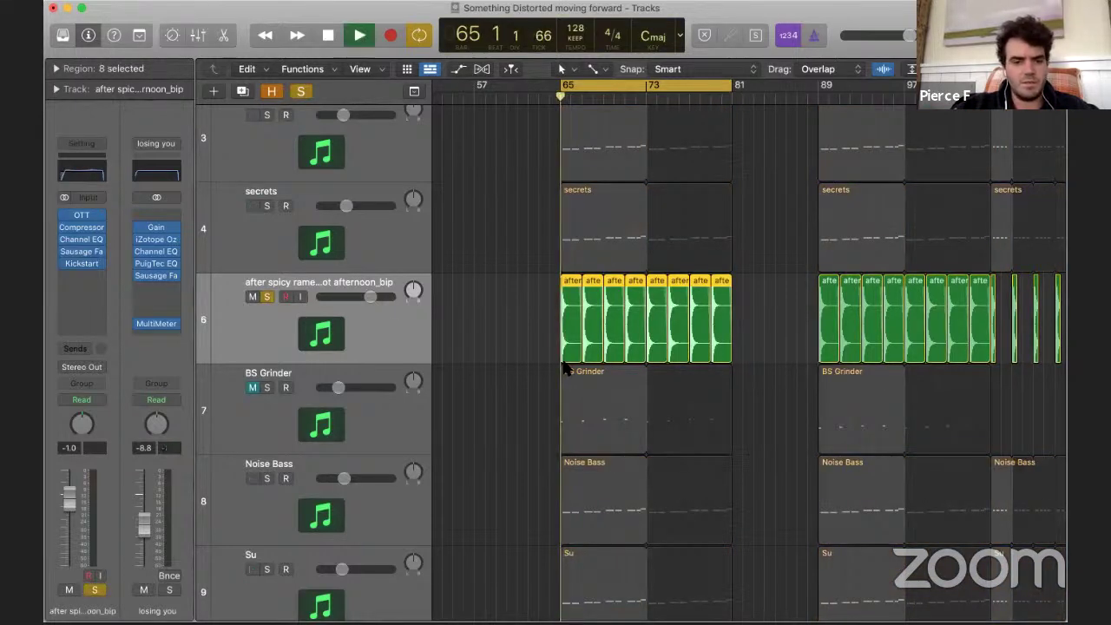
click(512, 308)
key(super+Right)
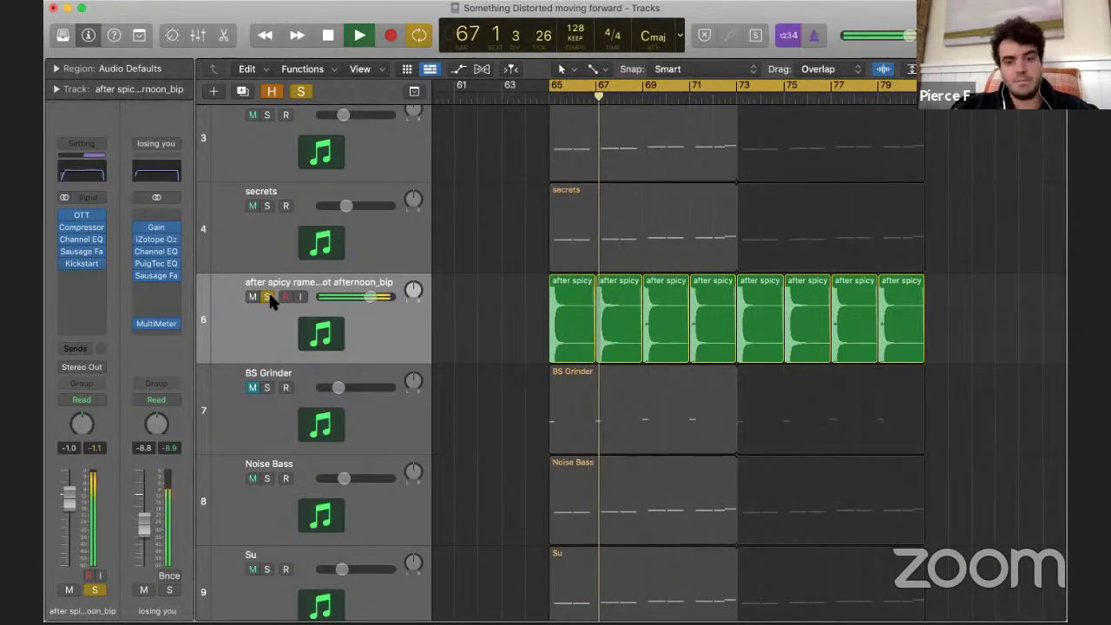
key(space)
- Add the Nexus Bass, secrets, Noise Bass and Su tracks to the solo group with the bounced after spicy ramen track
scroll(272, 252, up, 3)
scroll(272, 242, up, 1)
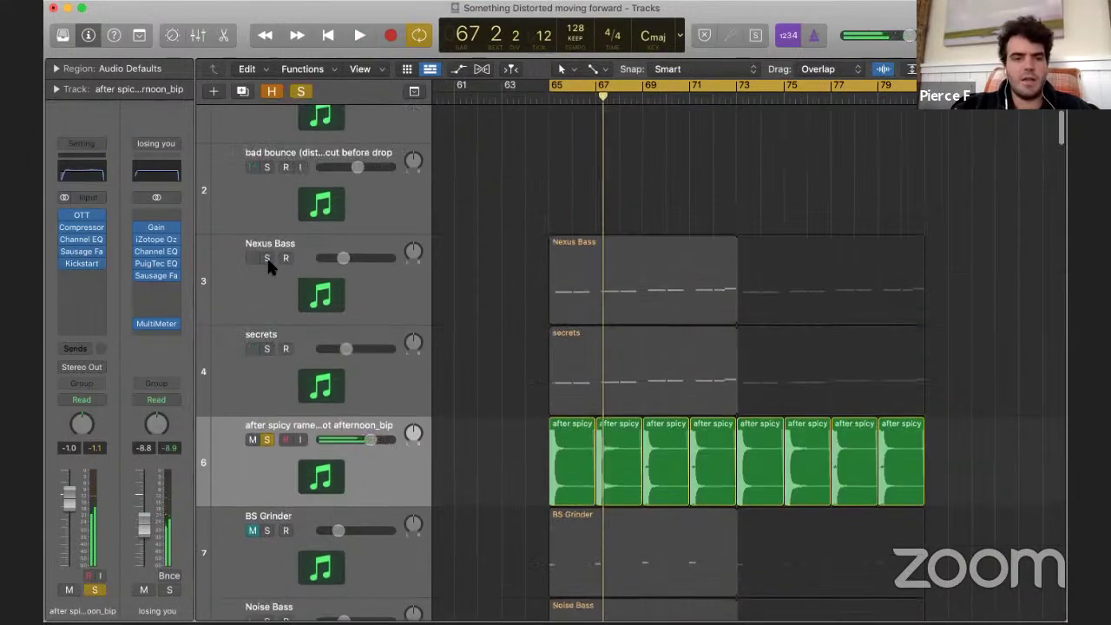
click(267, 257)
click(267, 348)
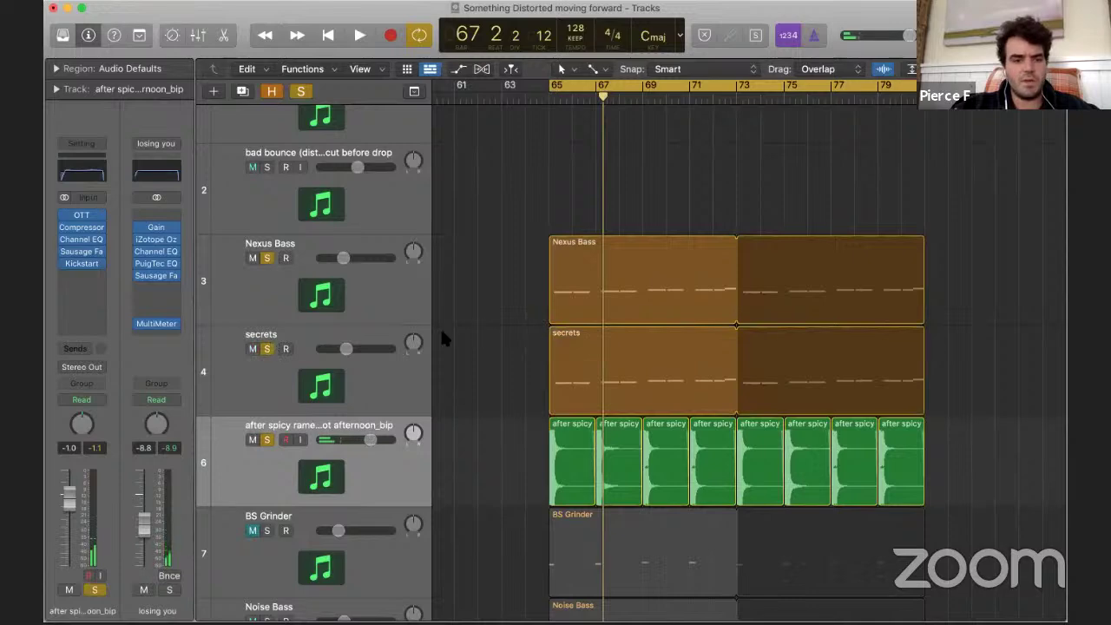
click(365, 409)
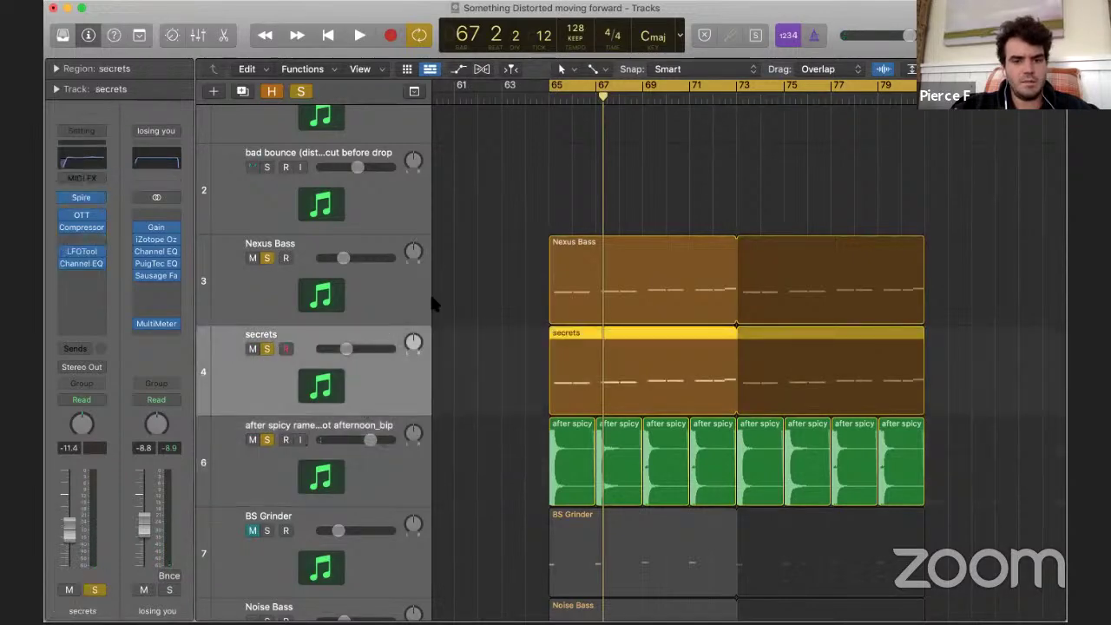
scroll(438, 291, down, 5)
scroll(486, 187, up, 2)
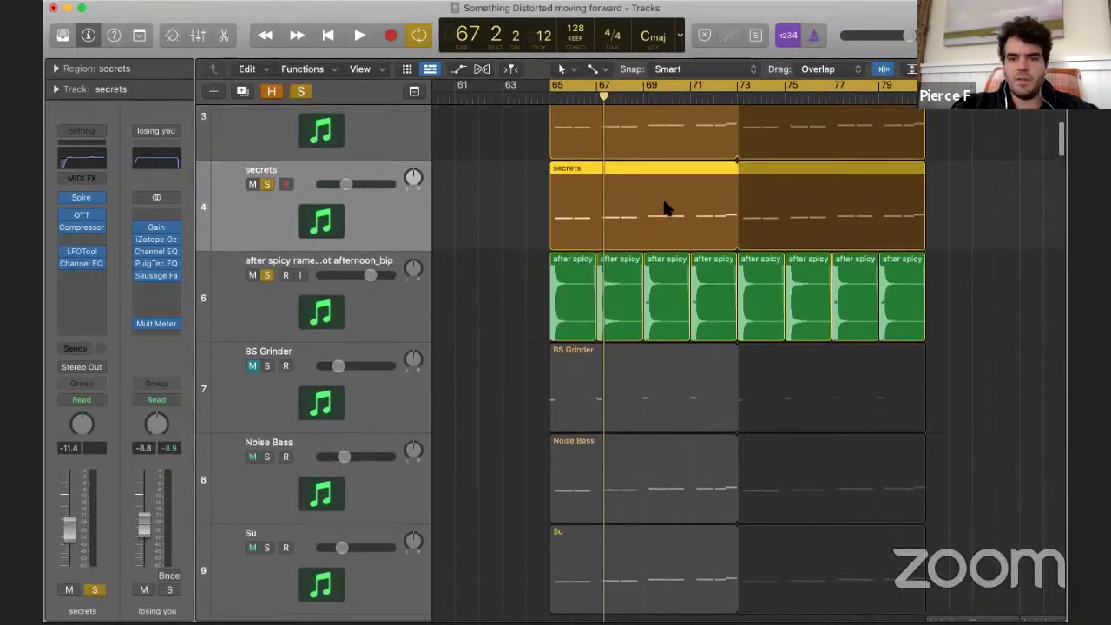
scroll(518, 218, down, 2)
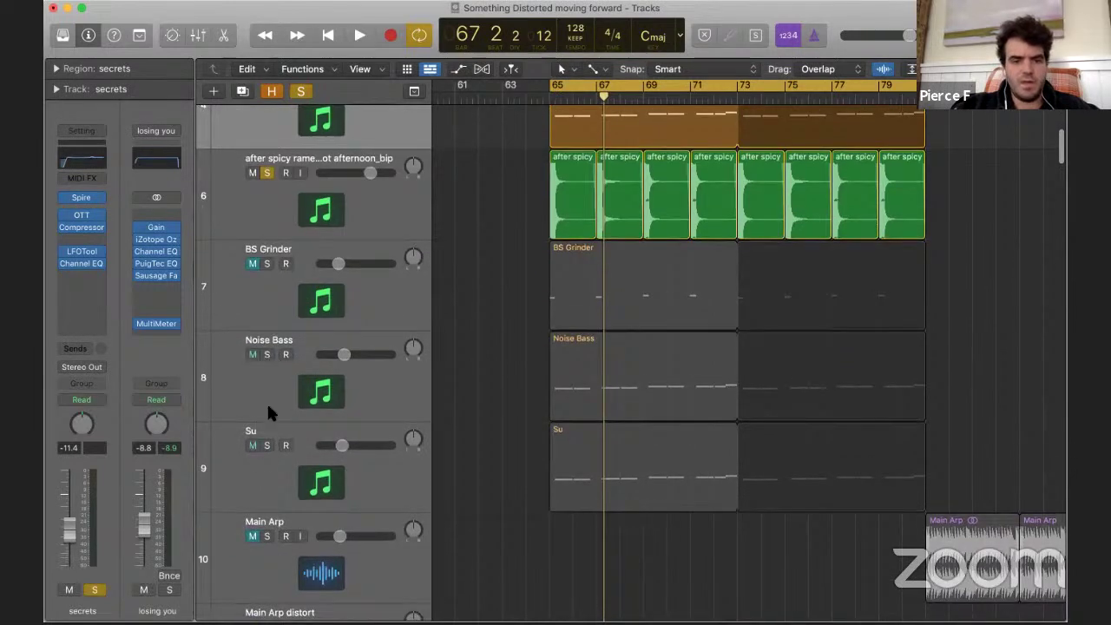
click(267, 355)
click(267, 446)
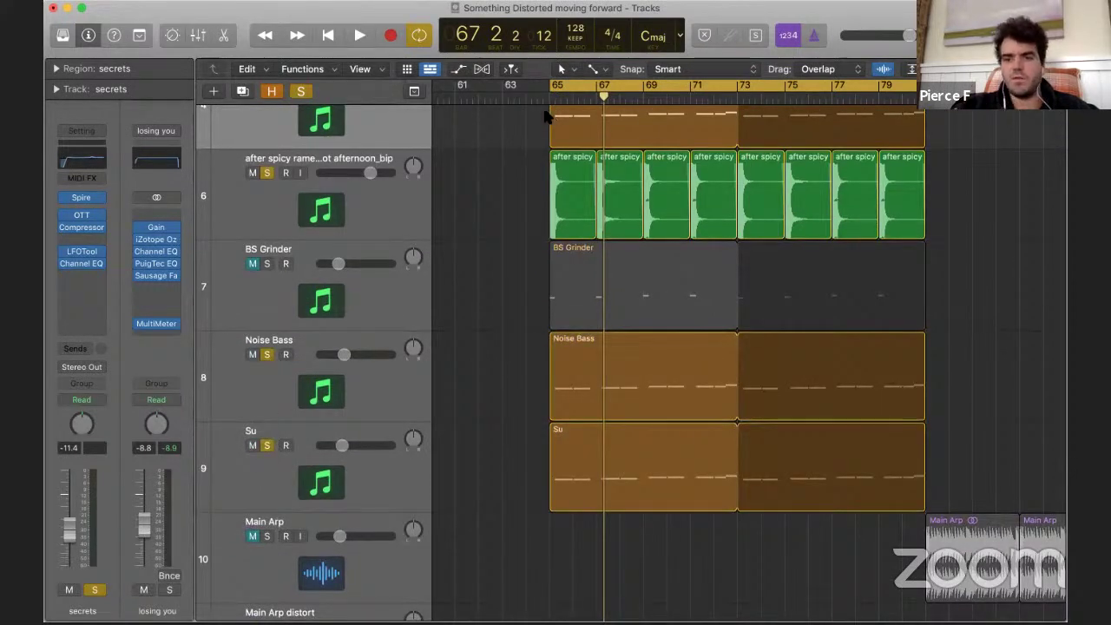
- Play the soloed bass layers together from bar 65 while reviewing the Nexus Bass and secrets tracks, then stop playback
key(space)
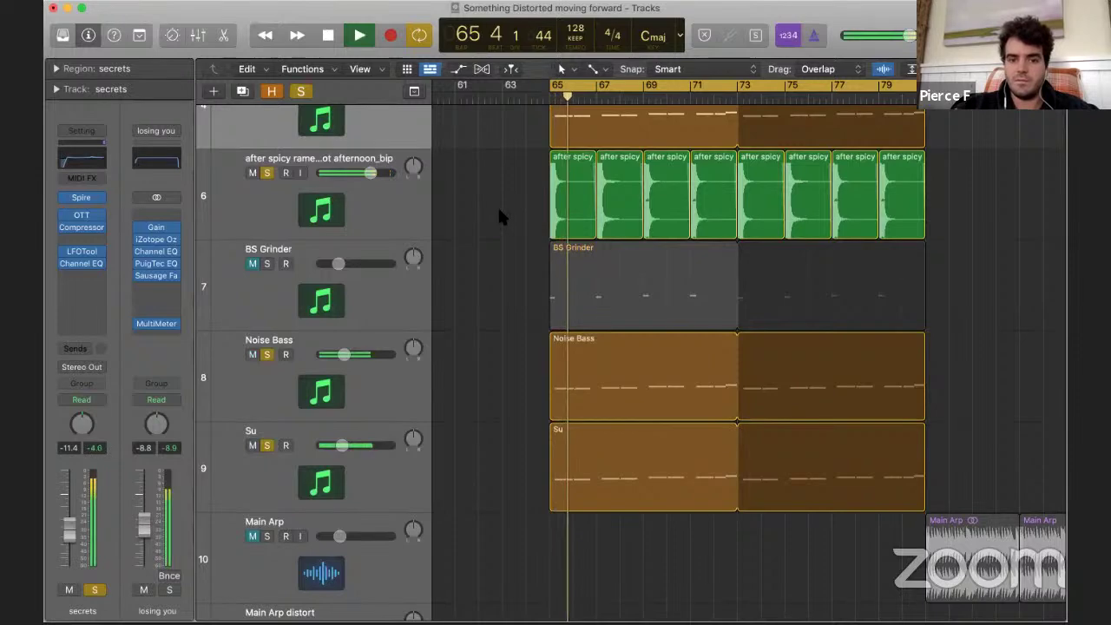
scroll(500, 213, up, 1)
scroll(499, 217, up, 1)
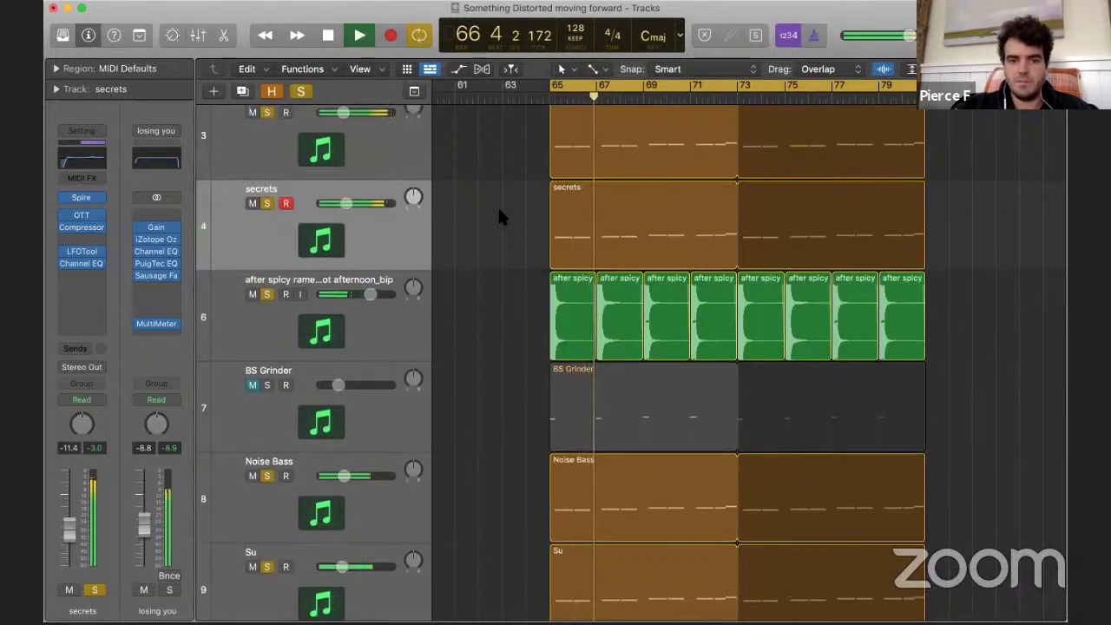
scroll(356, 291, up, 2)
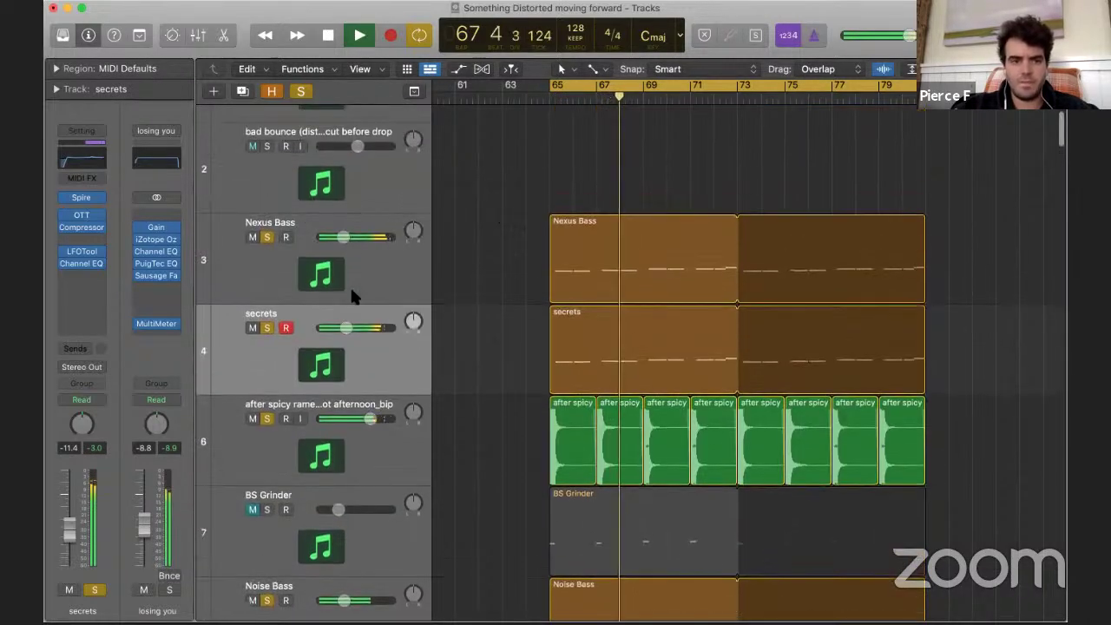
click(352, 296)
click(351, 356)
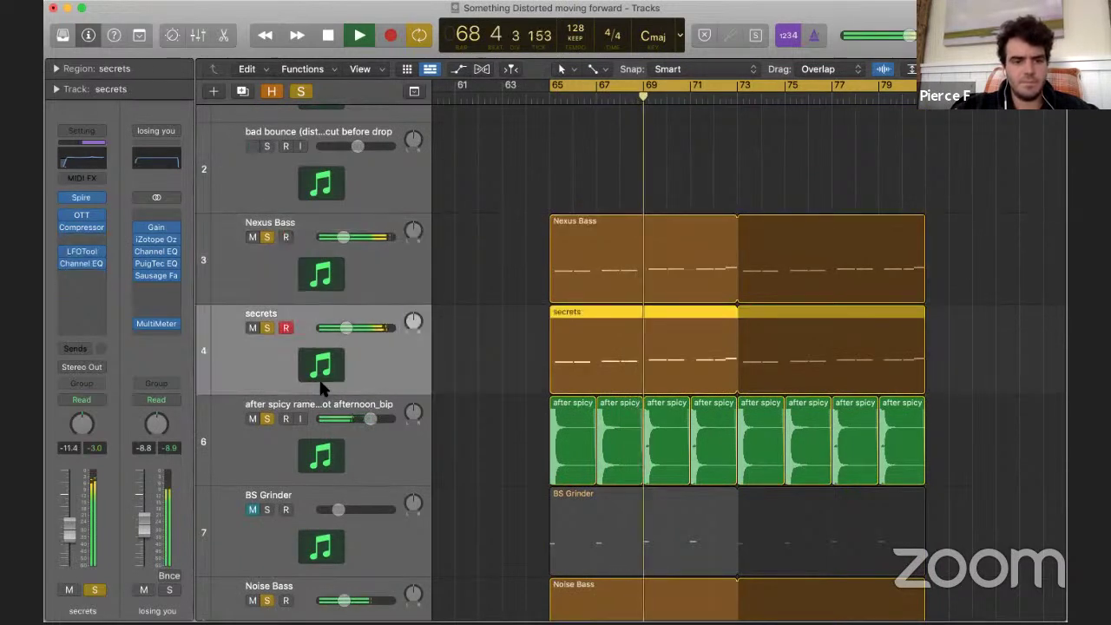
click(488, 192)
key(space)
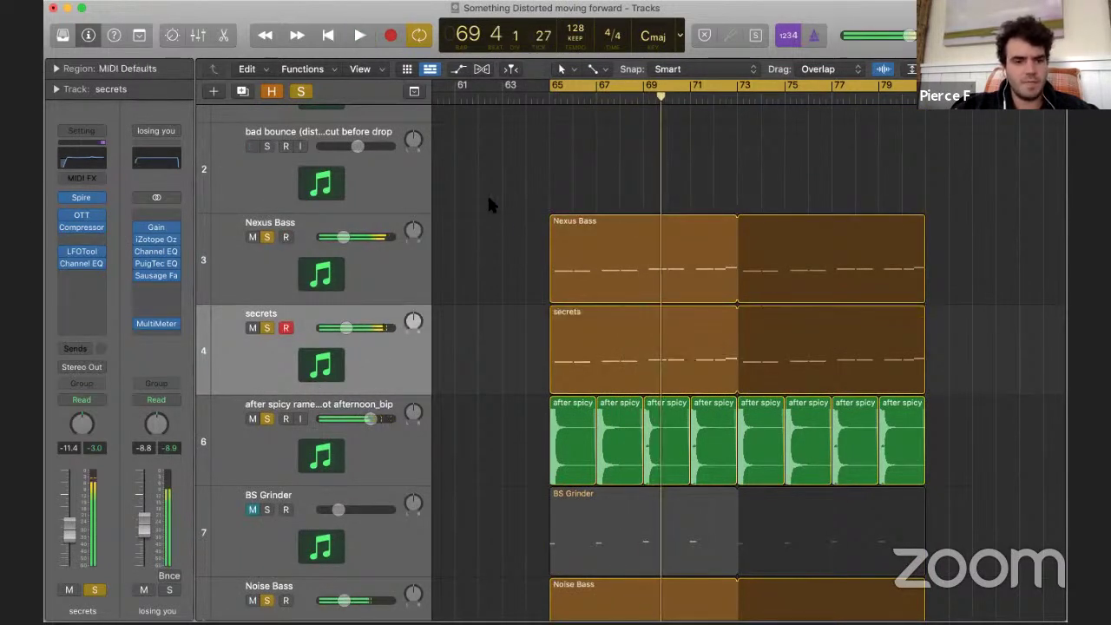
- Select the Nexus Bass track, bring up Musical Typing, raise its octave to C2 and audition single notes
click(292, 298)
key(super+k)
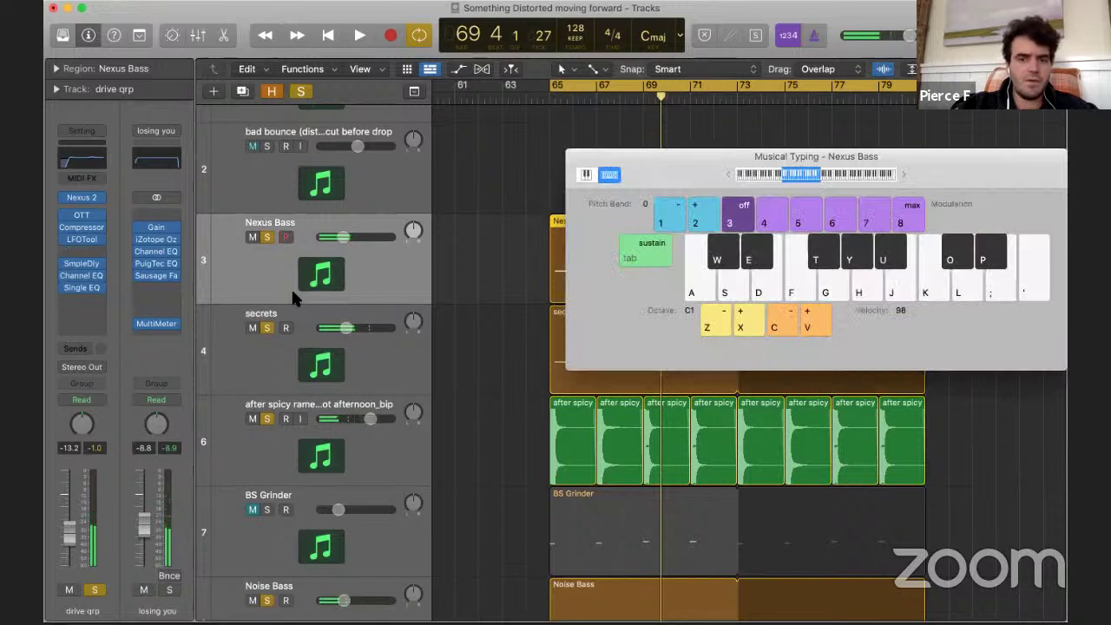
key(d)
key(x)
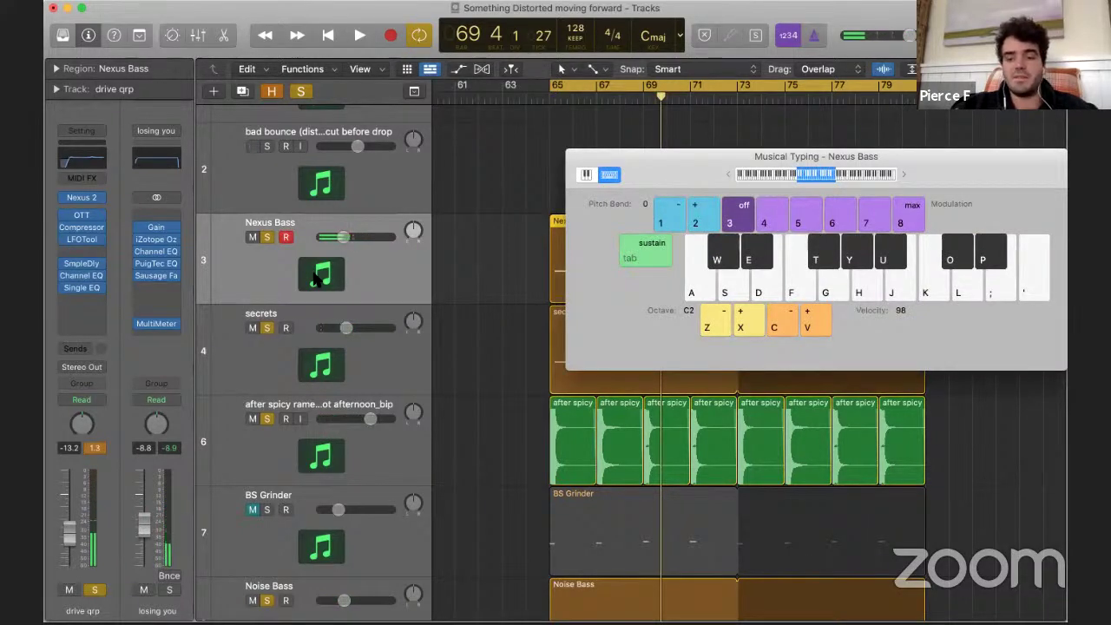
key(d)
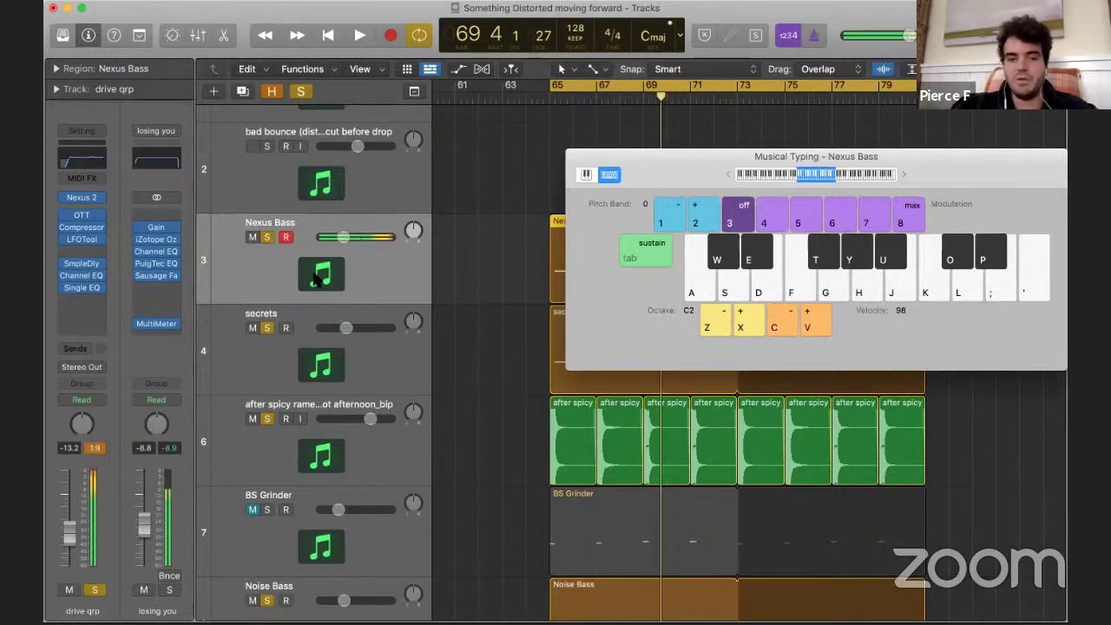
key(g)
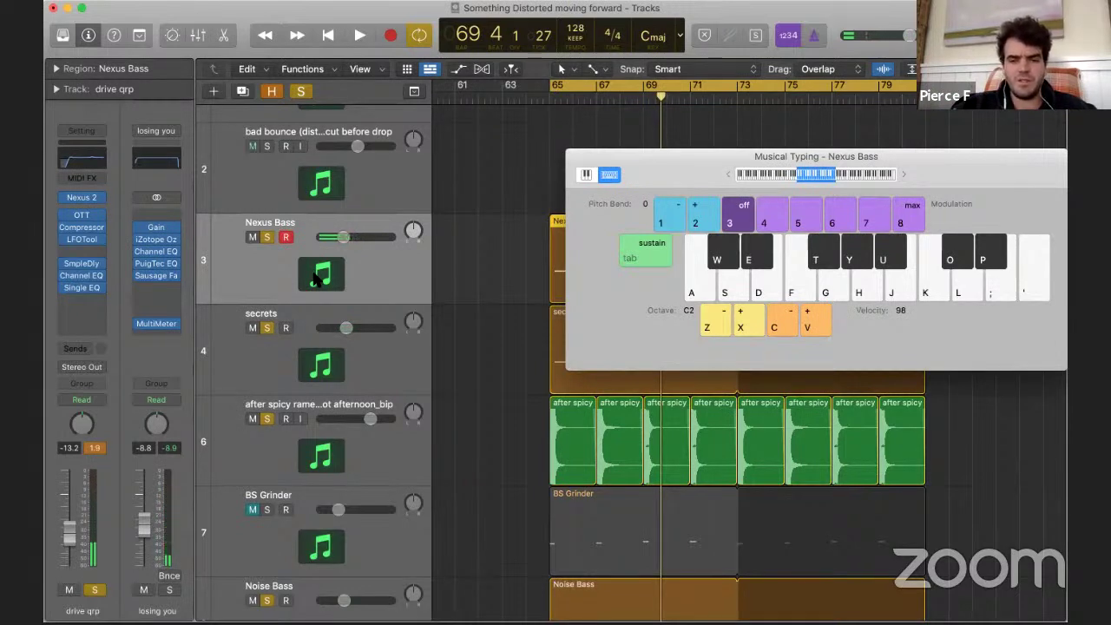
key(g)
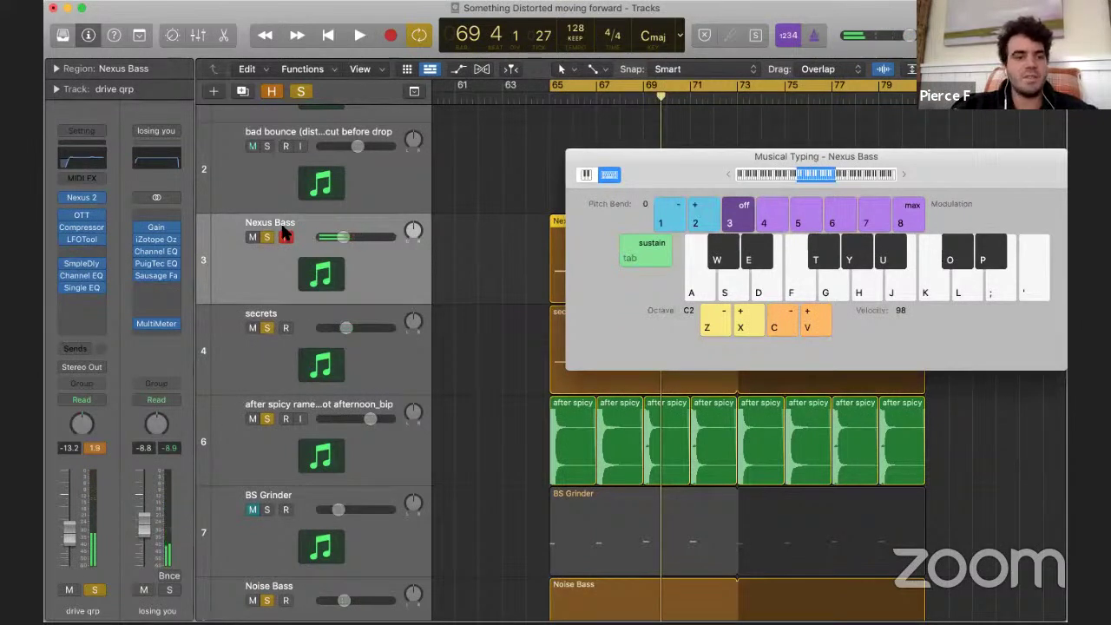
- Play the soloed layers from bar 65 with Musical Typing set to Nexus Bass, then stop playback
key(space)
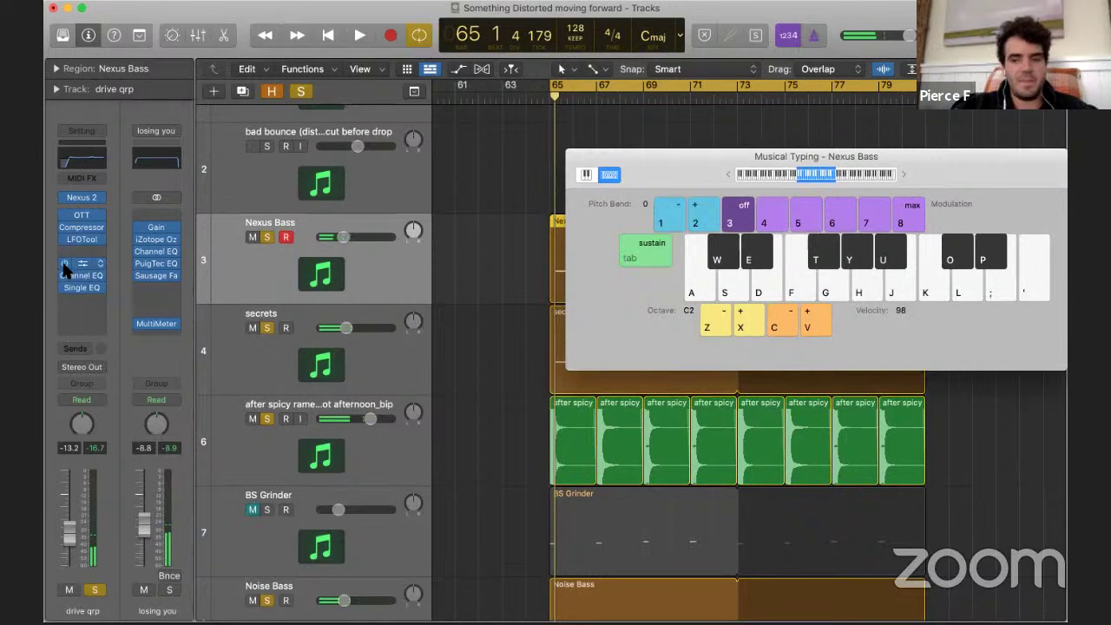
key(e)
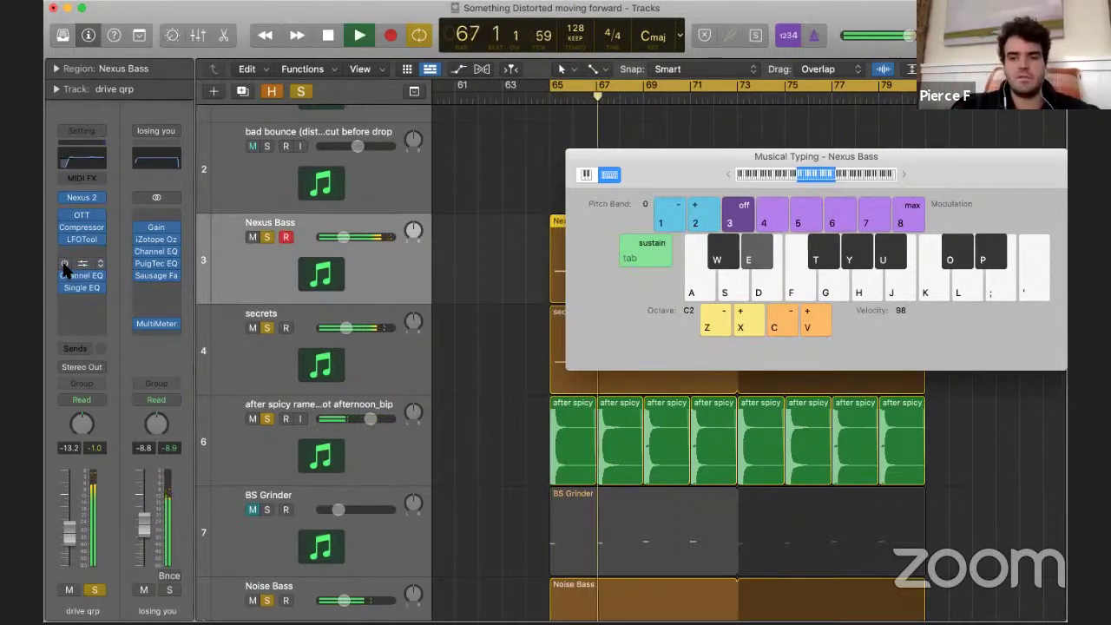
key(f)
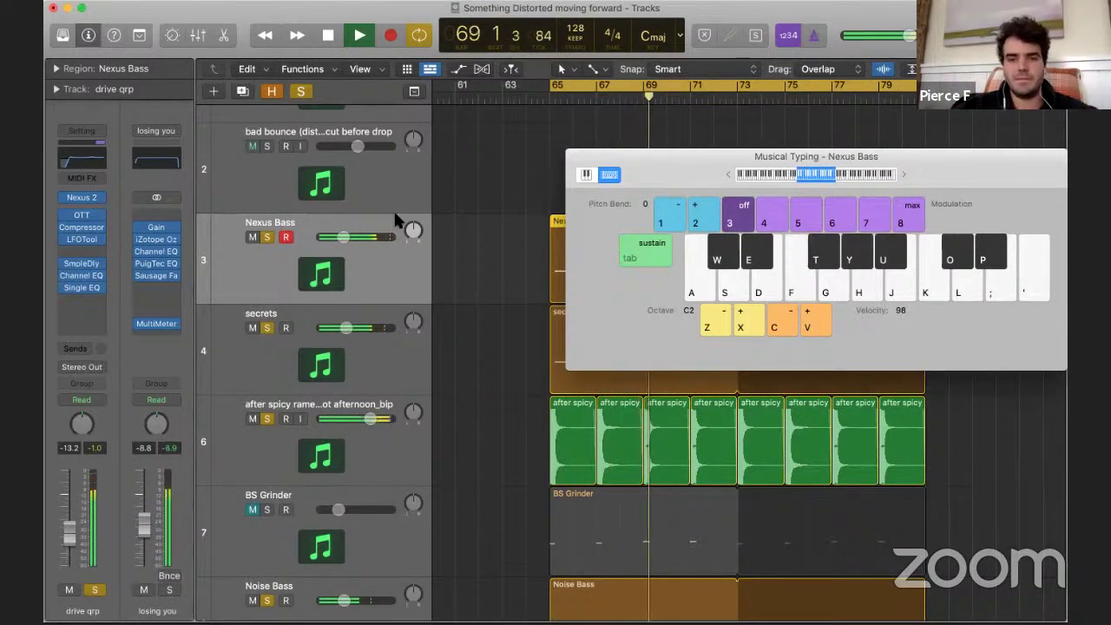
key(space)
- Audition the secrets track 4 by itself with Musical Typing and inspect its Spire patch, then close the synth
click(353, 345)
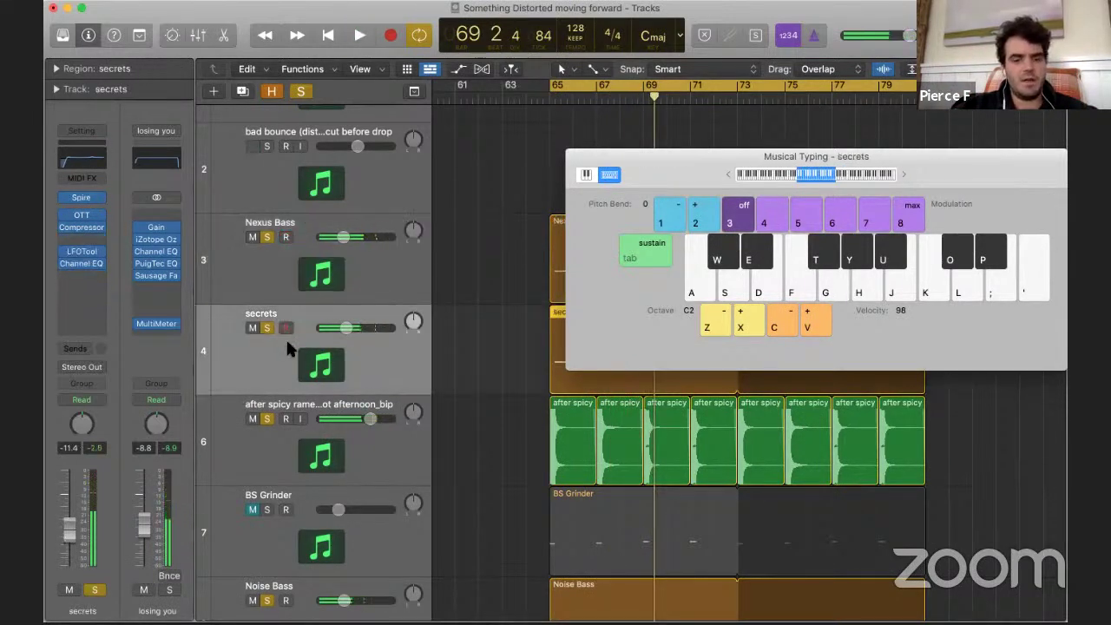
key(k)
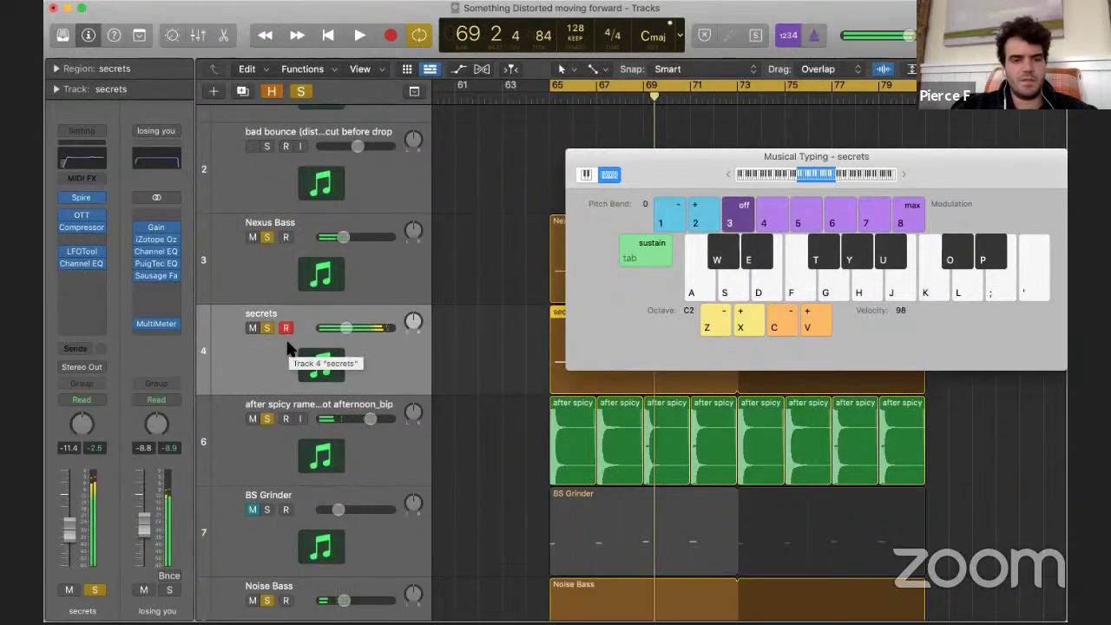
click(92, 198)
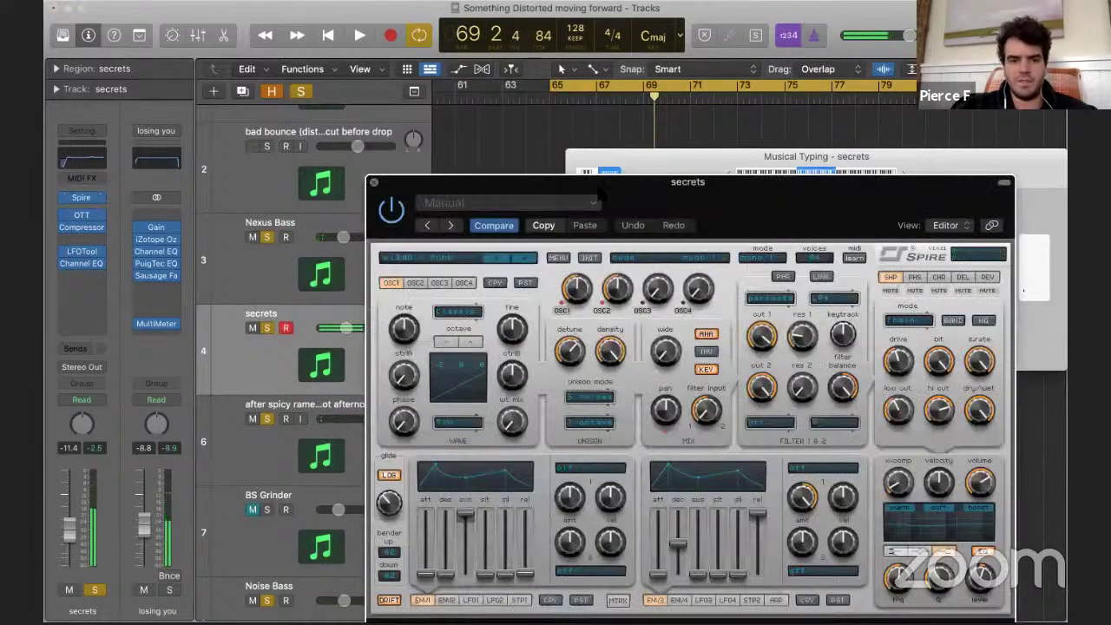
drag(658, 206, 559, 127)
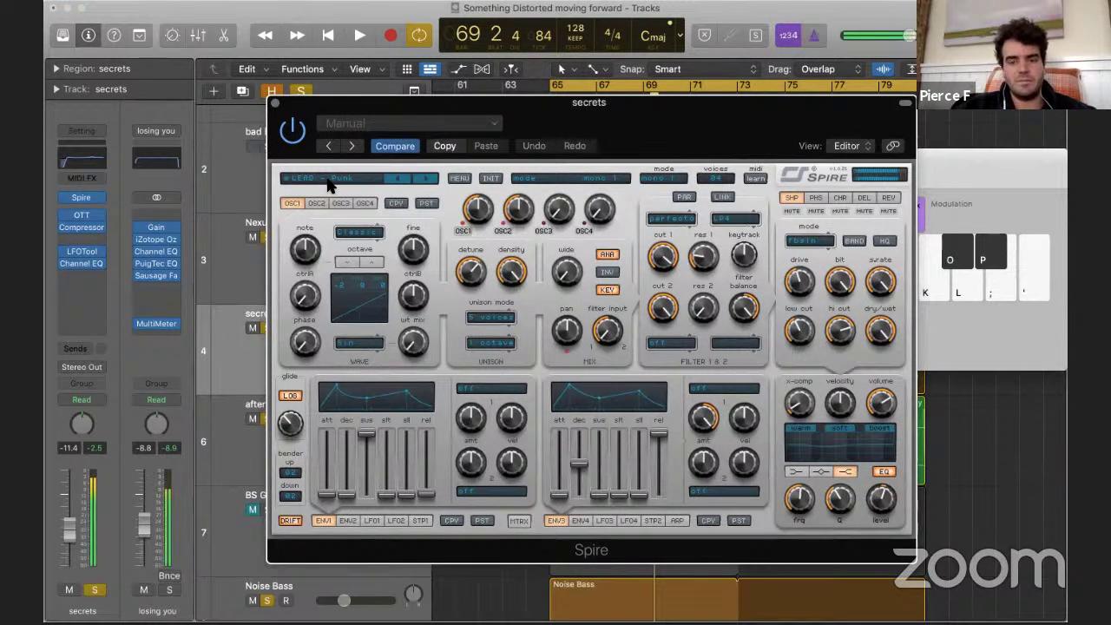
click(275, 103)
- Select the Noise Bass track and audition its sound with repeated notes in Musical Typing
scroll(409, 191, down, 3)
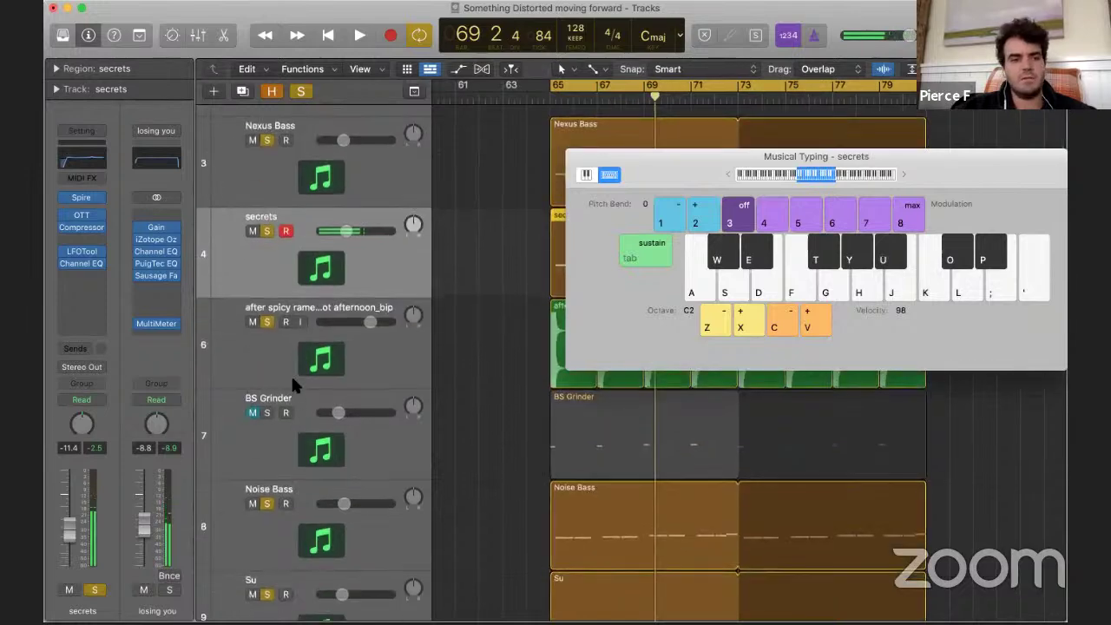
mouse_move(100, 217)
scroll(373, 243, down, 3)
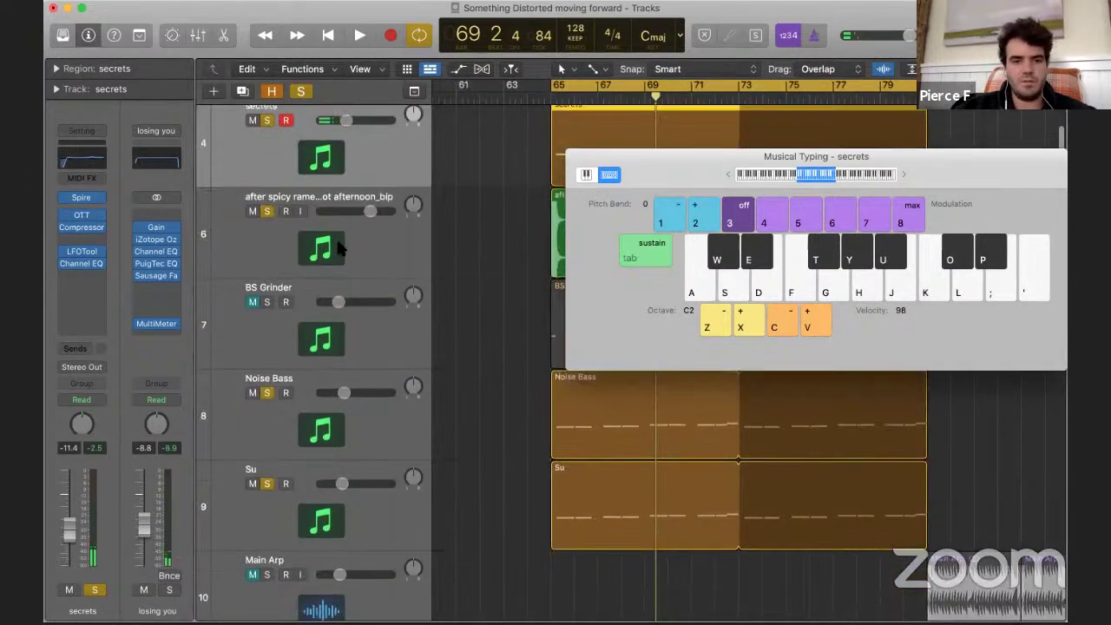
click(365, 240)
click(319, 423)
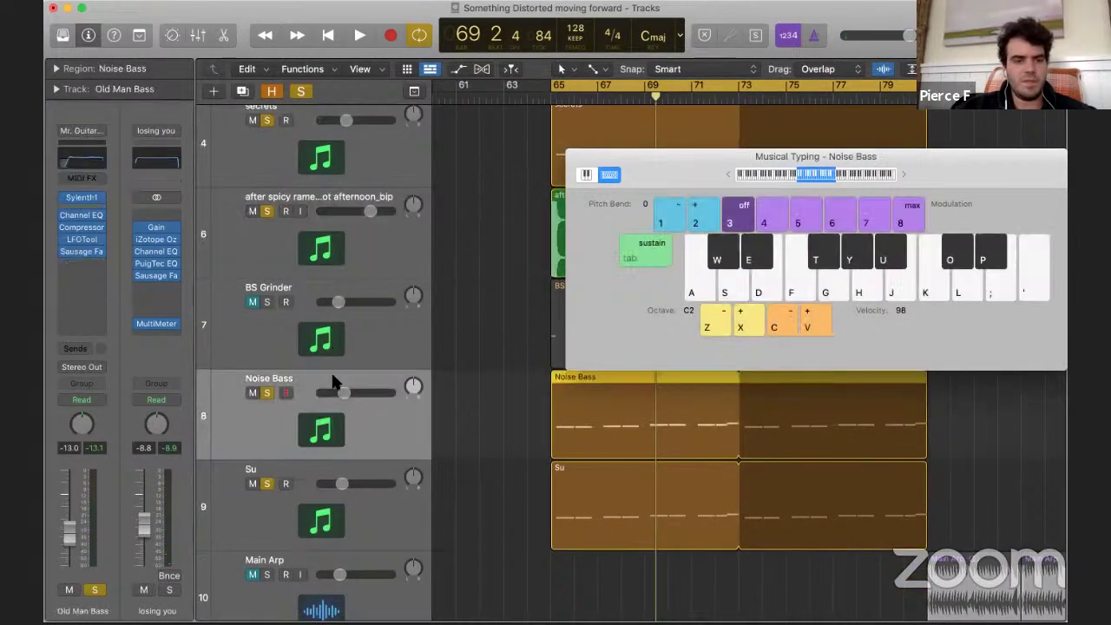
key(e)
key(e)
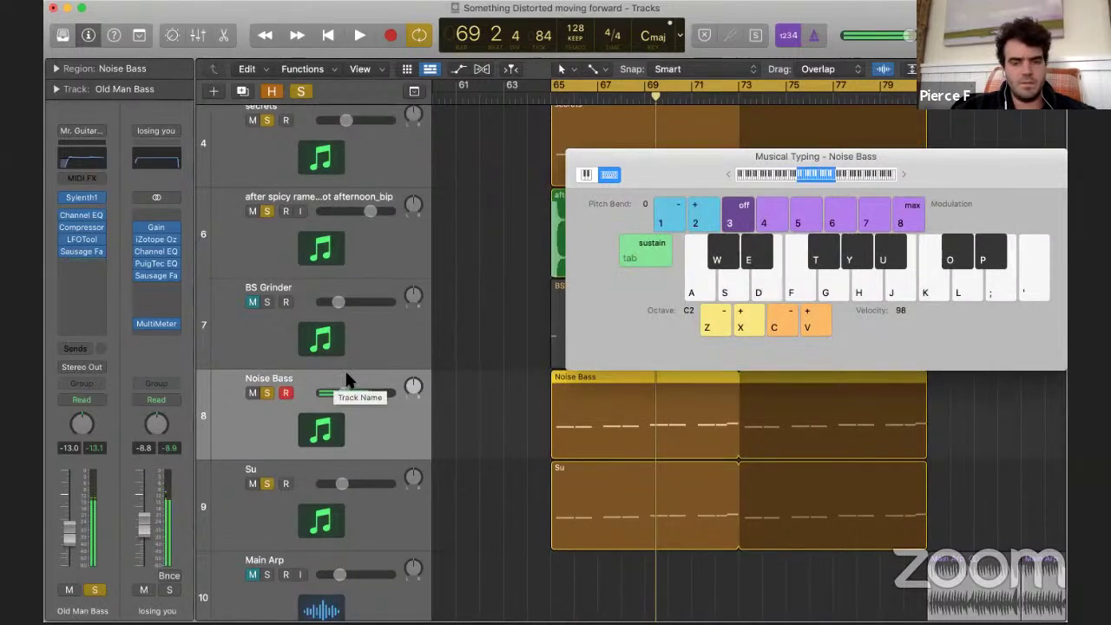
- Select the Su track, audition its sub sound with a note, and close Musical Typing
scroll(404, 412, down, 3)
click(360, 401)
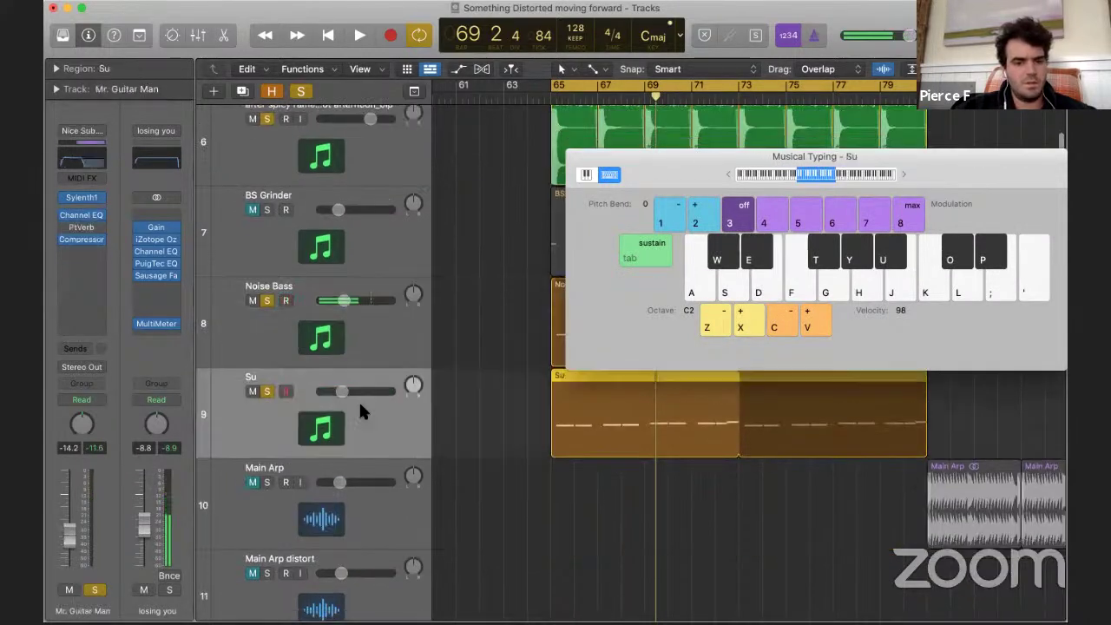
key(e)
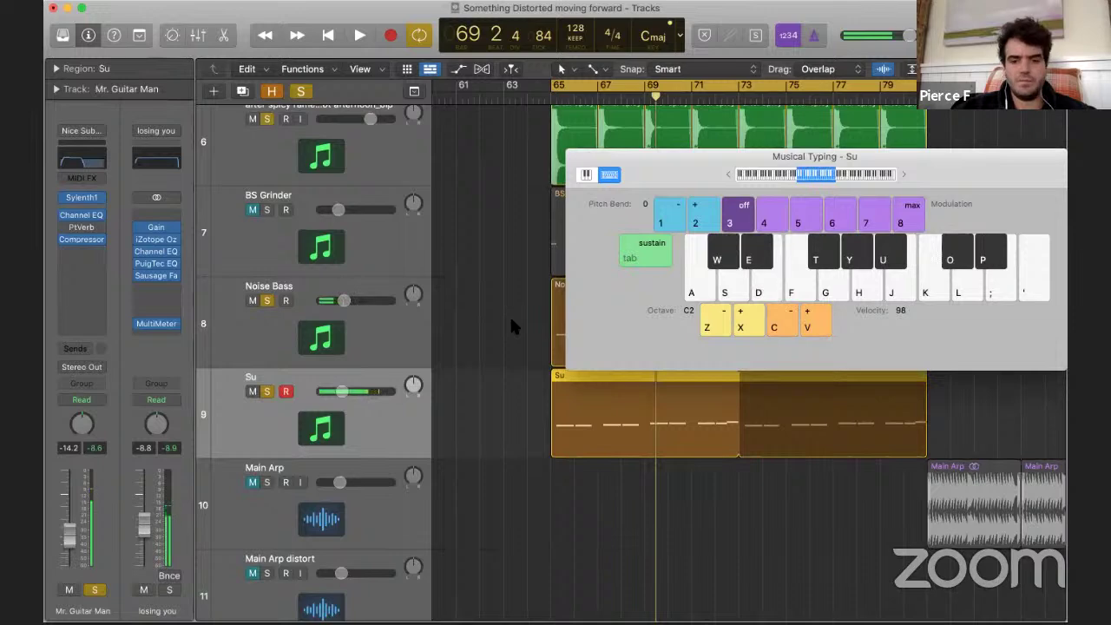
key(super+k)
- Play all the soloed bass layers from bar 65 and review their regions across both drops
scroll(476, 260, up, 10)
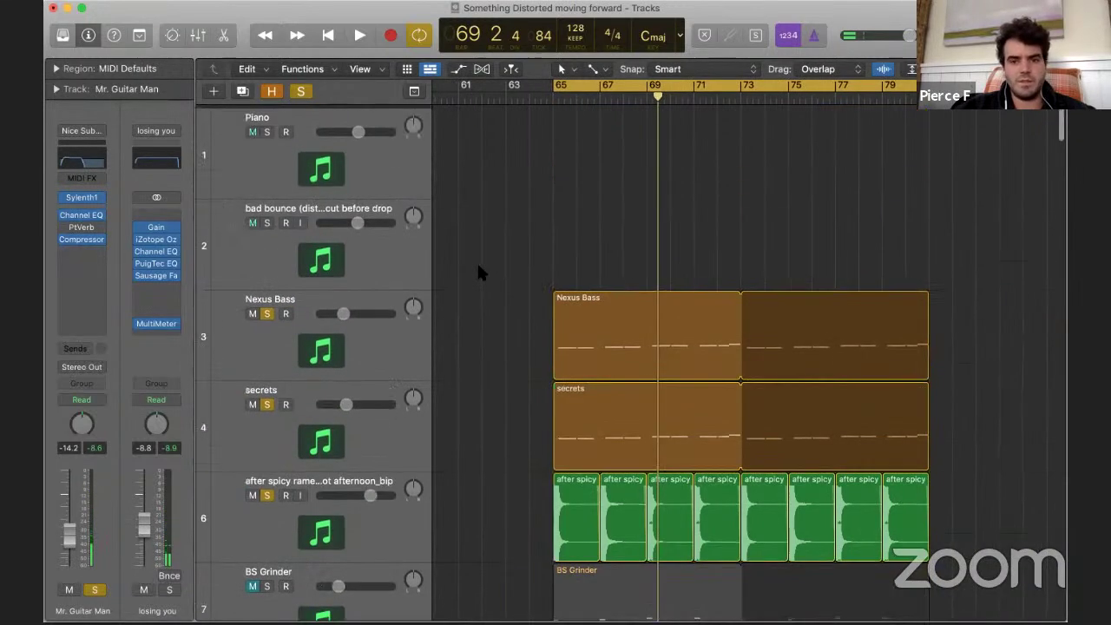
key(space)
scroll(570, 207, down, 5)
scroll(570, 211, down, 8)
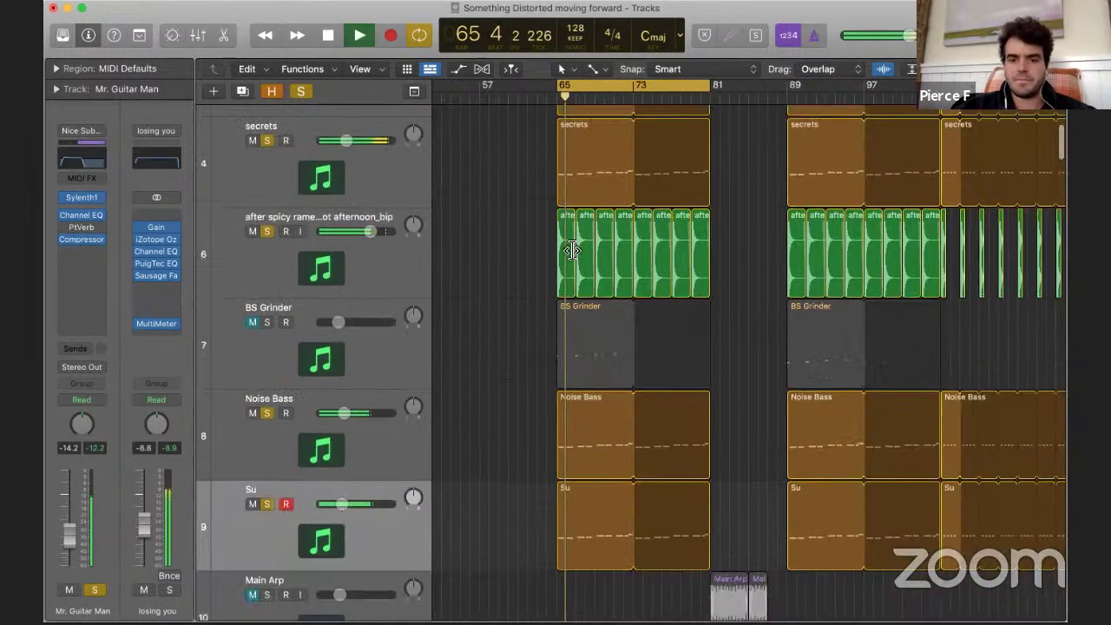
- Stop playback and solo the GLIIIIDE and Untitled tracks
scroll(573, 250, up, 4)
scroll(569, 347, down, 12)
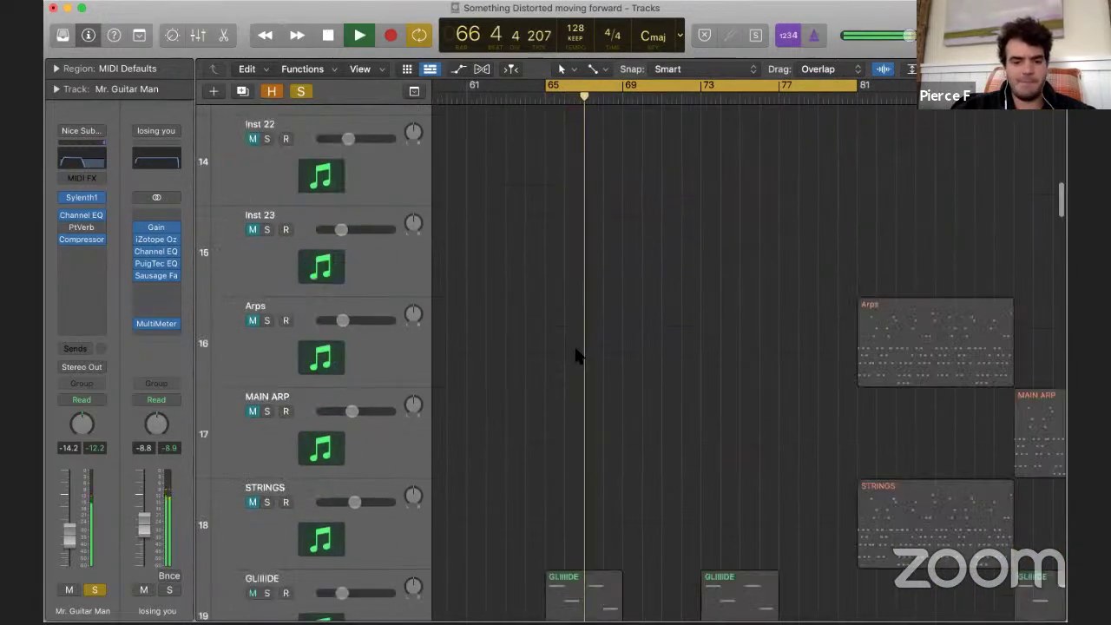
key(space)
scroll(556, 261, down, 3)
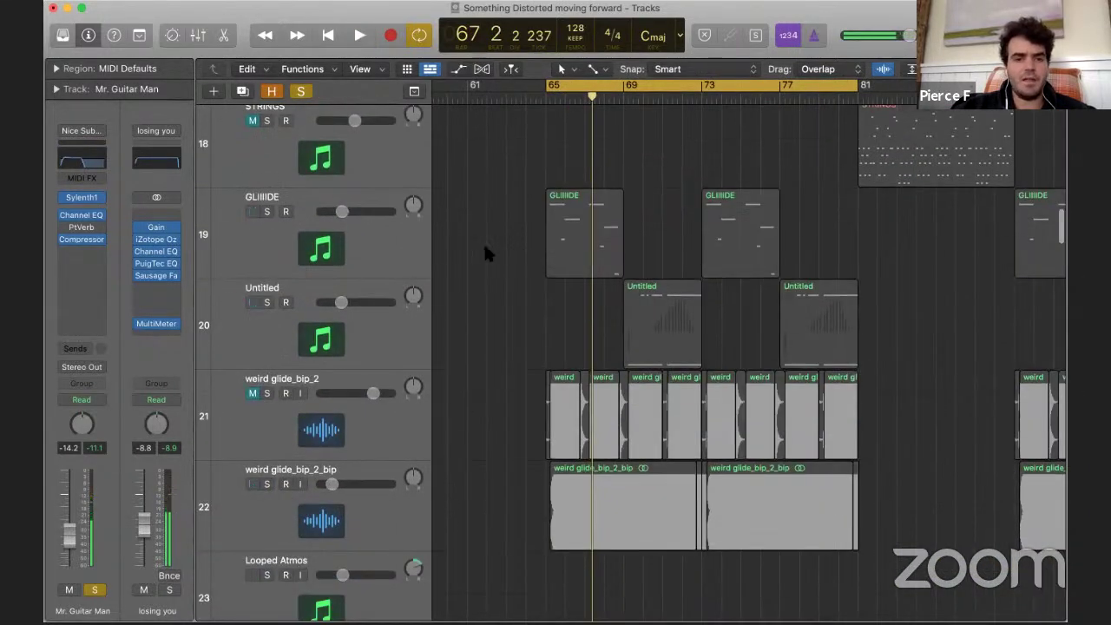
click(267, 212)
click(268, 295)
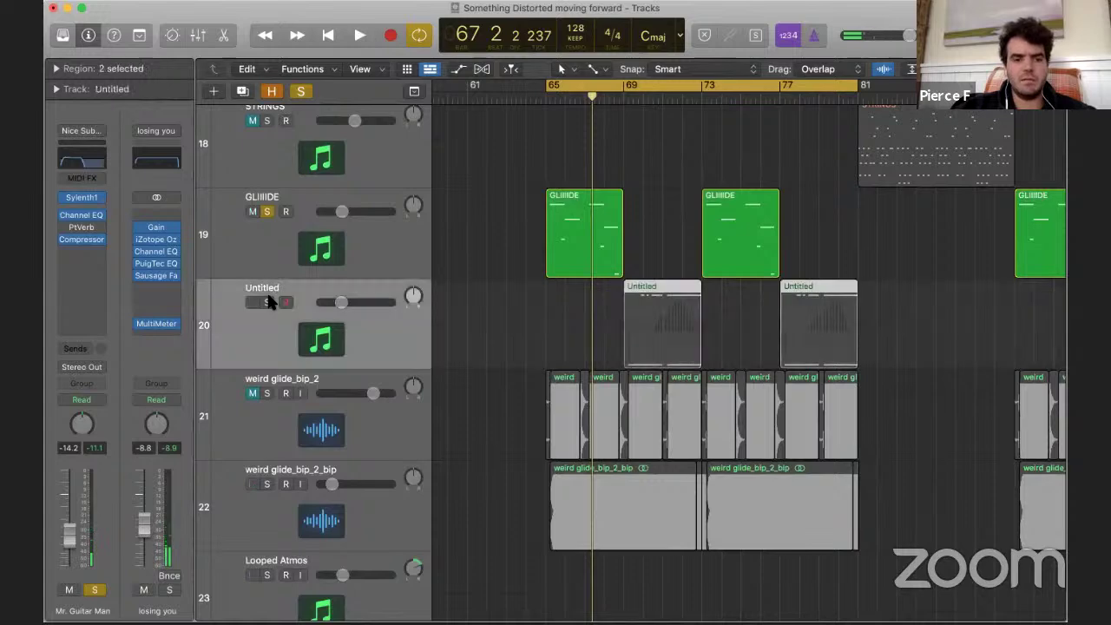
click(266, 302)
scroll(631, 239, up, 4)
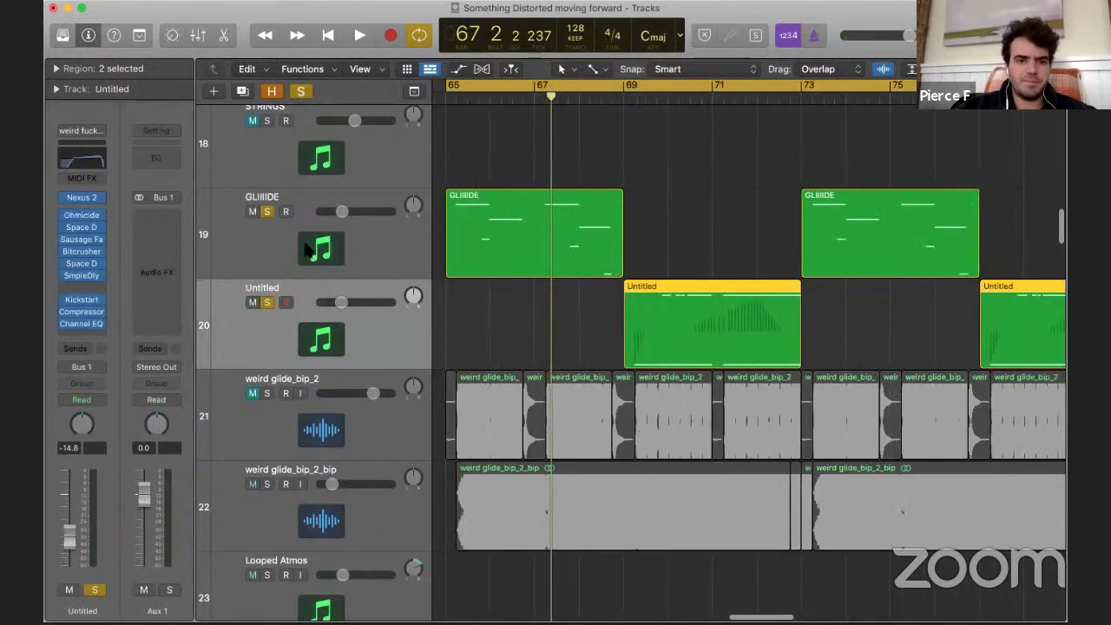
- Select the GLIIIIDE track and audition its processed sound in Musical Typing, raising the octave to C3
click(306, 249)
key(super+k)
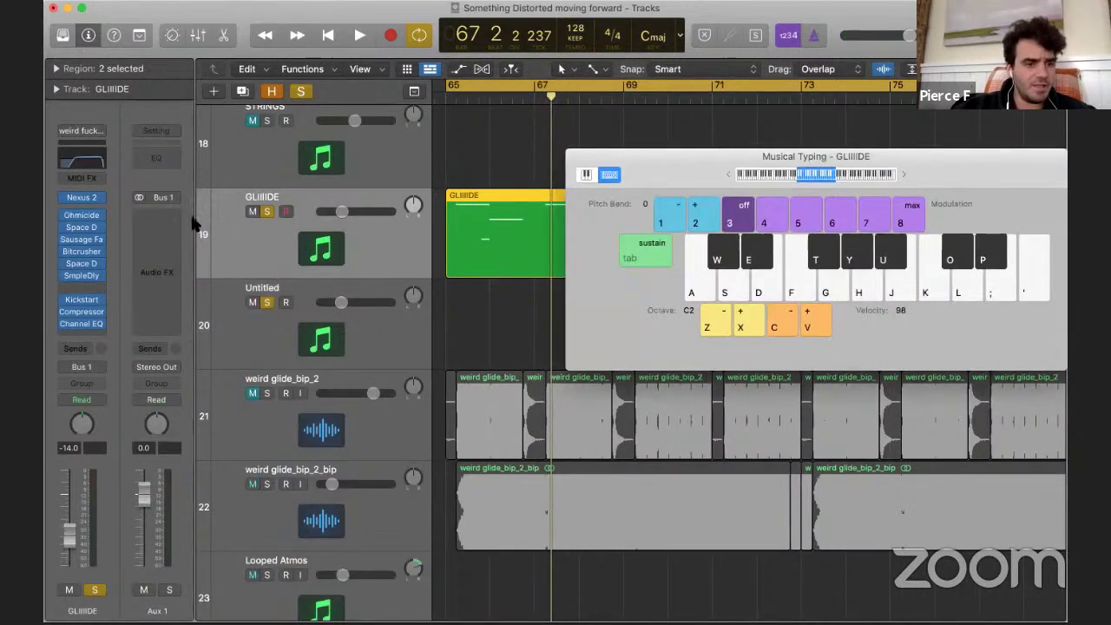
mouse_move(90, 230)
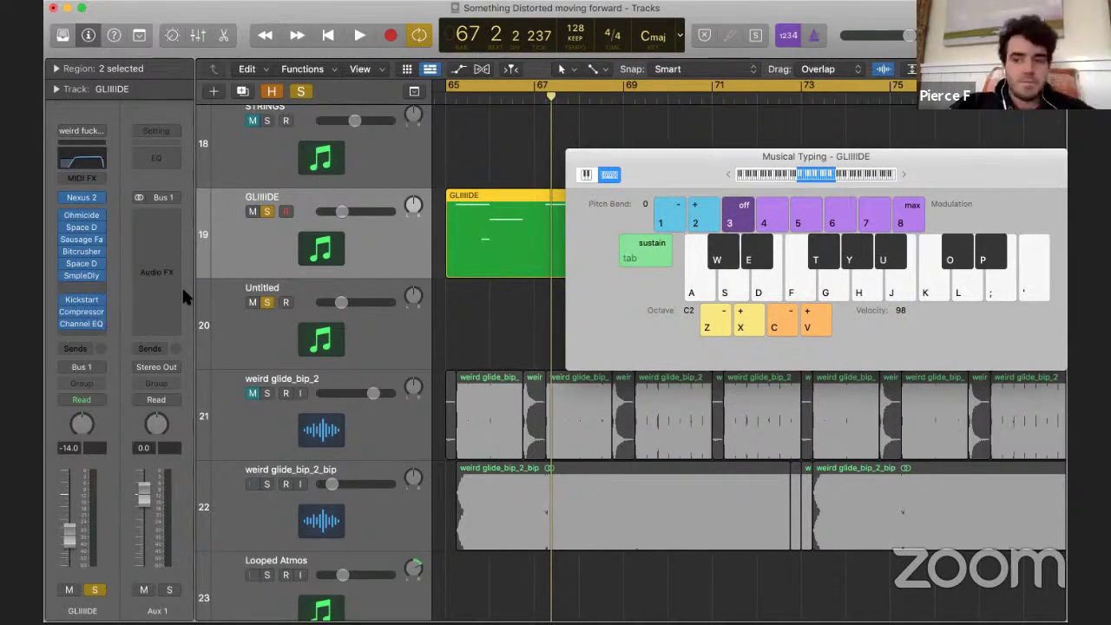
key(f)
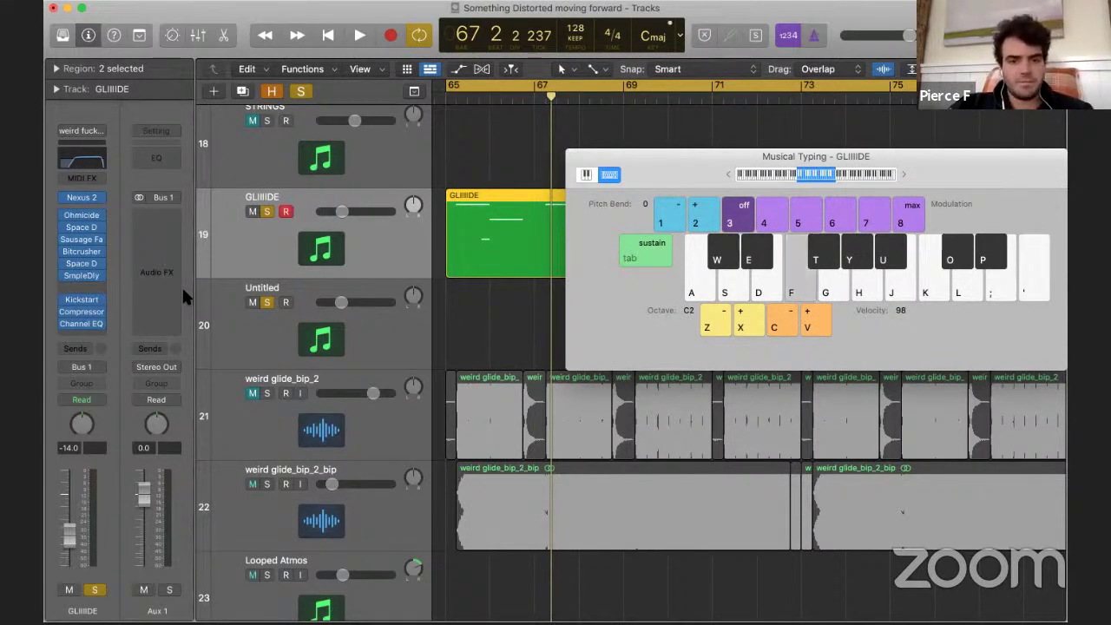
key(x)
key(k)
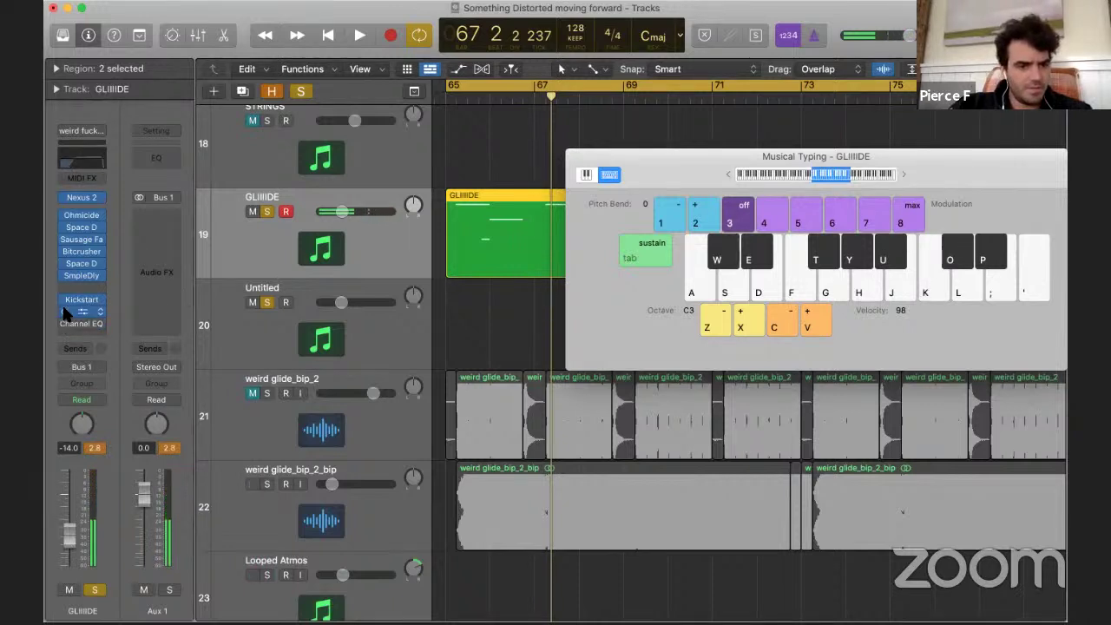
- Bypass all audio effects on the GLIIIIDE track and audition the dry Nexus 2 sound with several notes
click(64, 231)
click(62, 227)
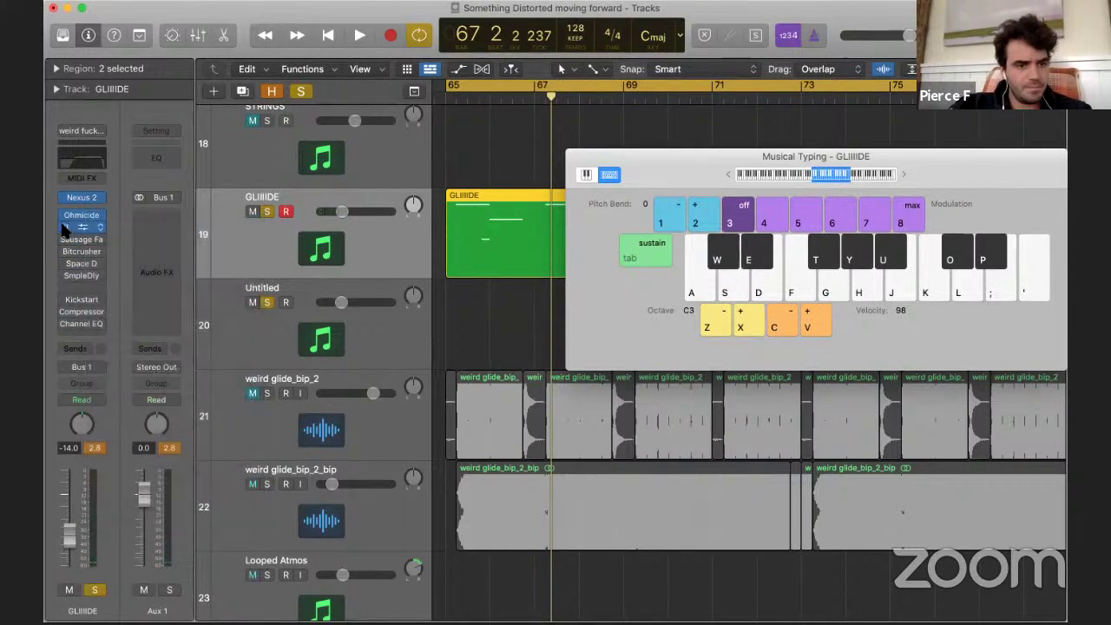
key(g)
key(g)
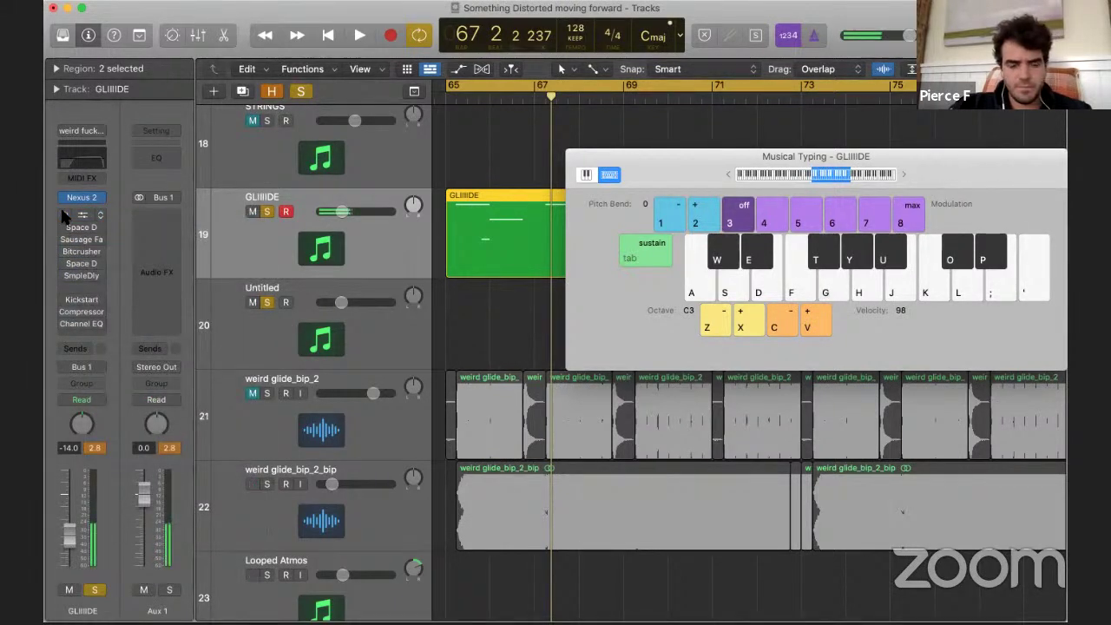
key(g)
key(l)
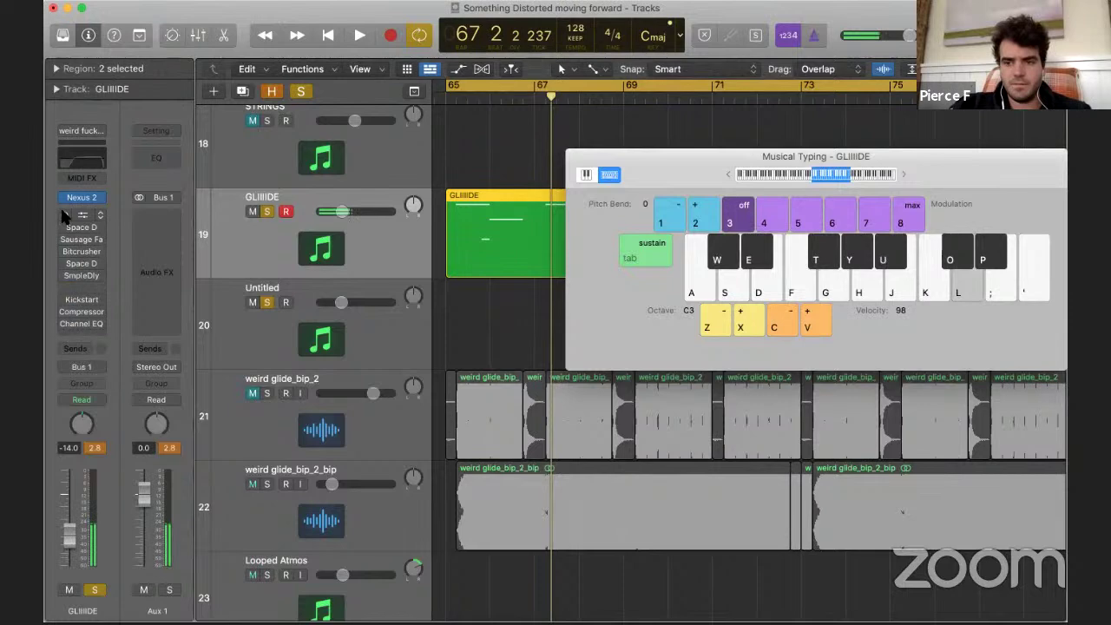
key(s)
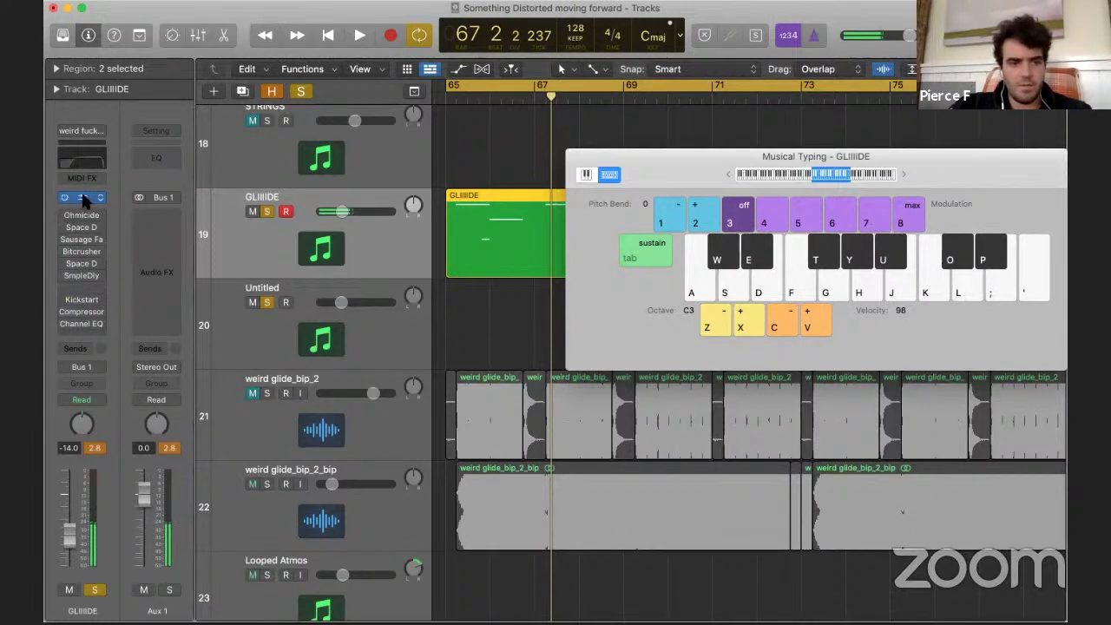
- Open the GLIIIIDE track's Nexus 2 synth and inspect the LD Bathroom Rocker patch's modulation settings and the preset library
click(83, 198)
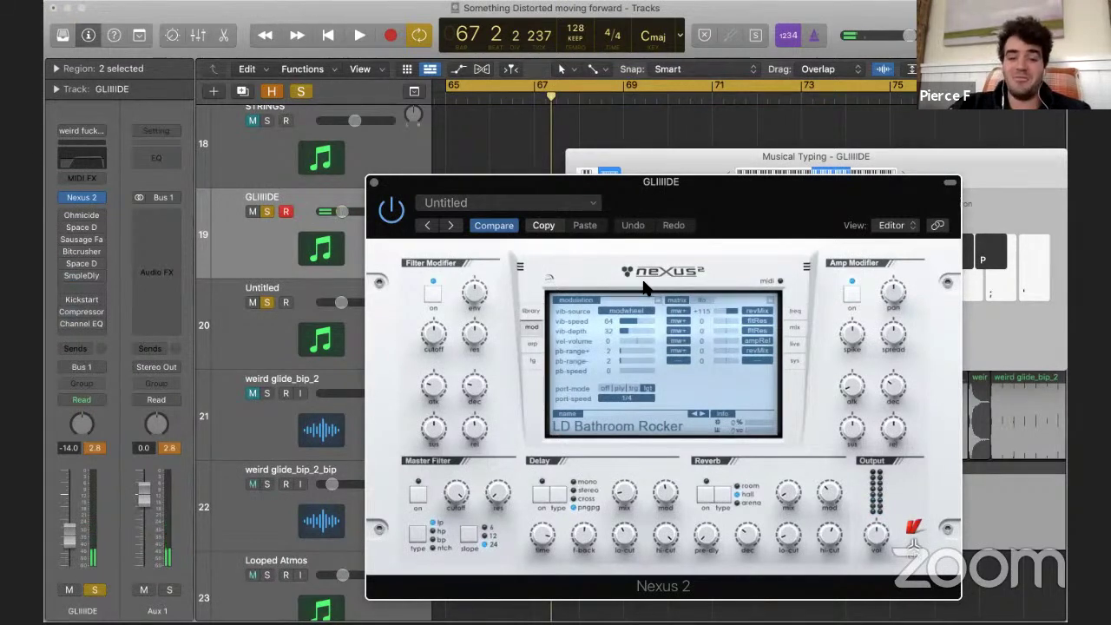
click(534, 312)
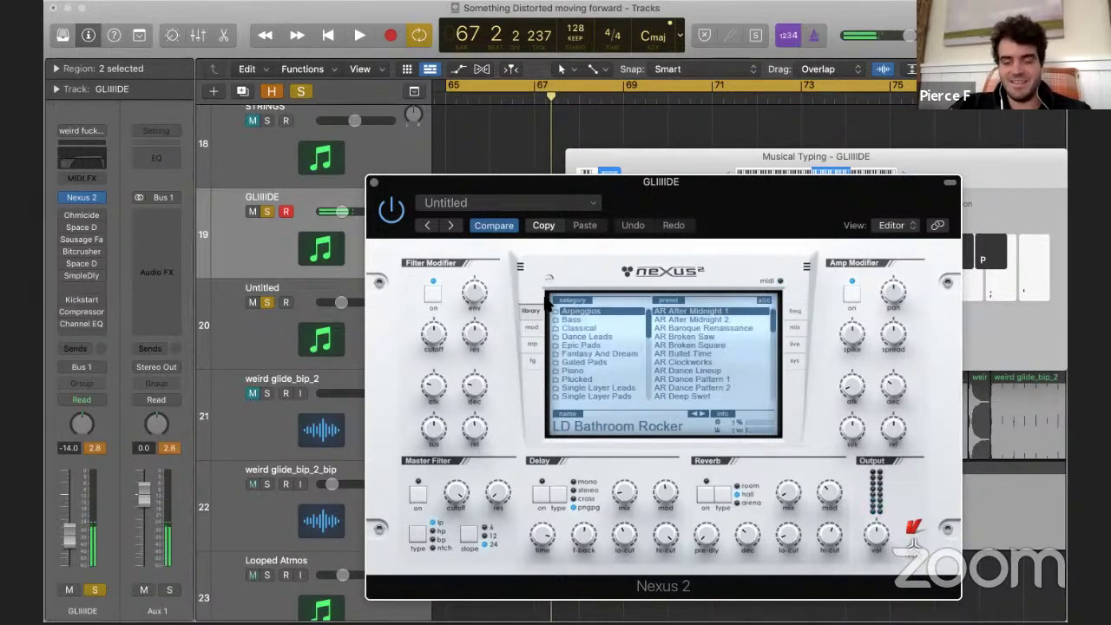
click(533, 327)
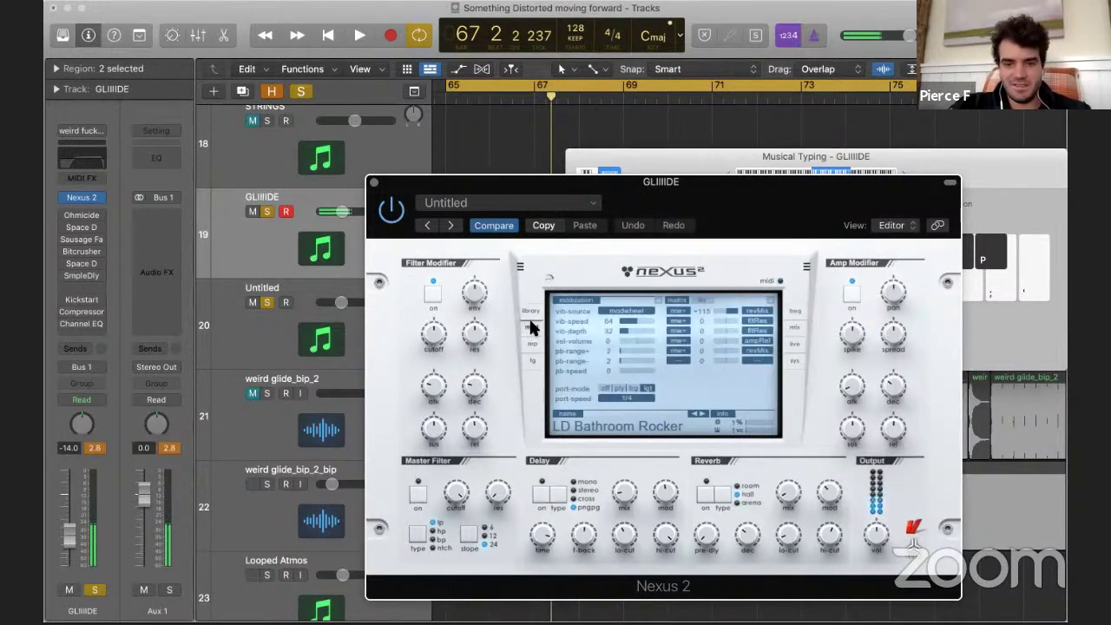
click(532, 310)
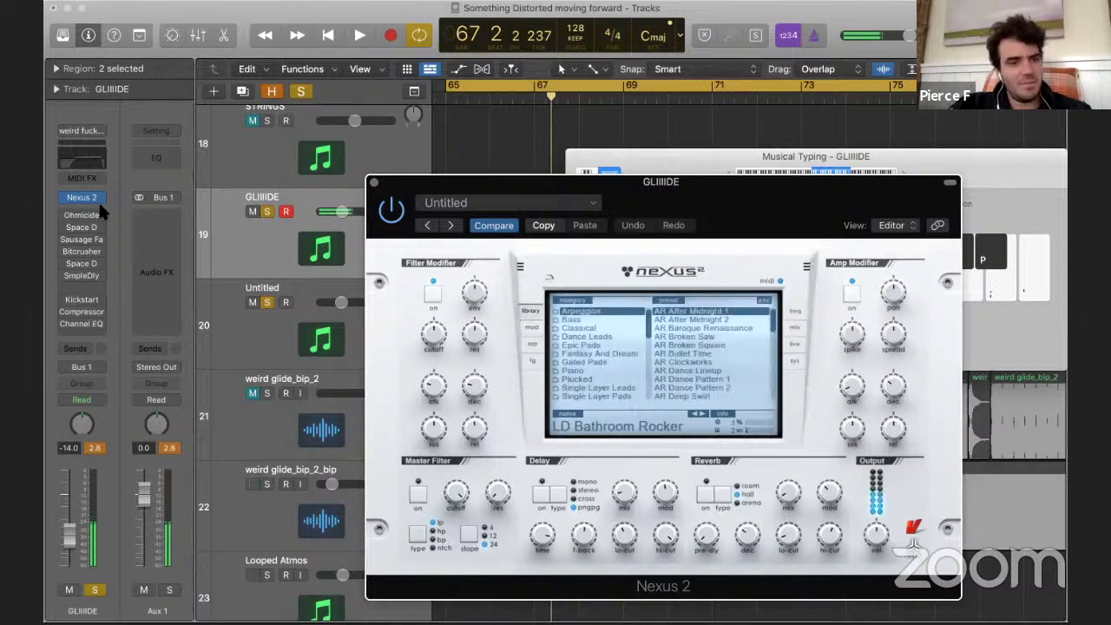
- Re-enable the GLIIIIDE effects one after another from Ohmicide through Channel EQ while listening to the sound
click(69, 217)
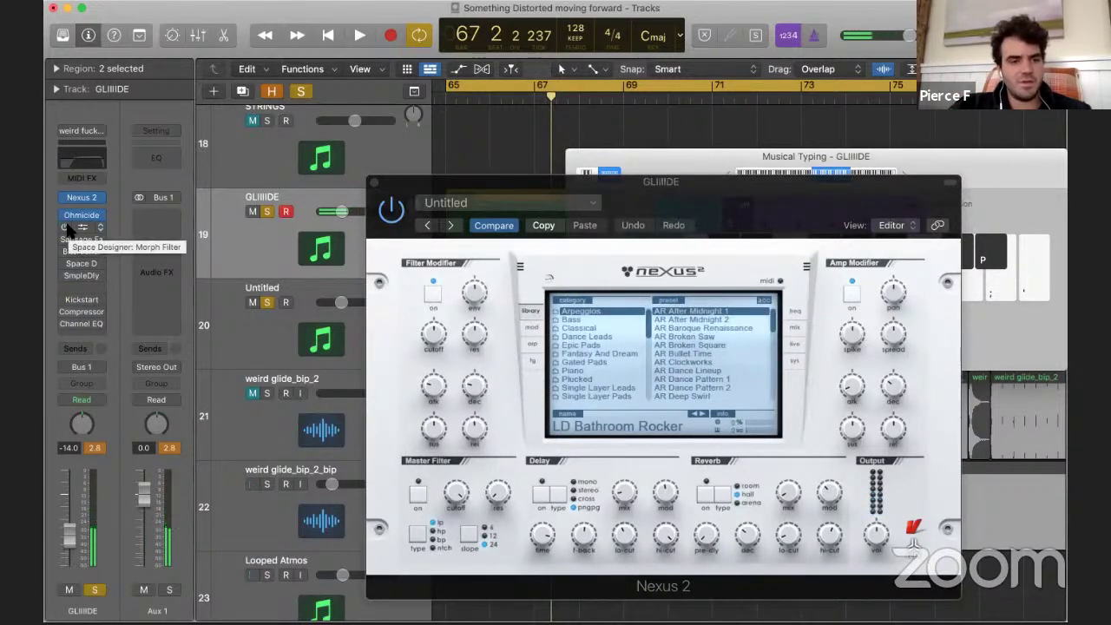
click(66, 227)
click(66, 238)
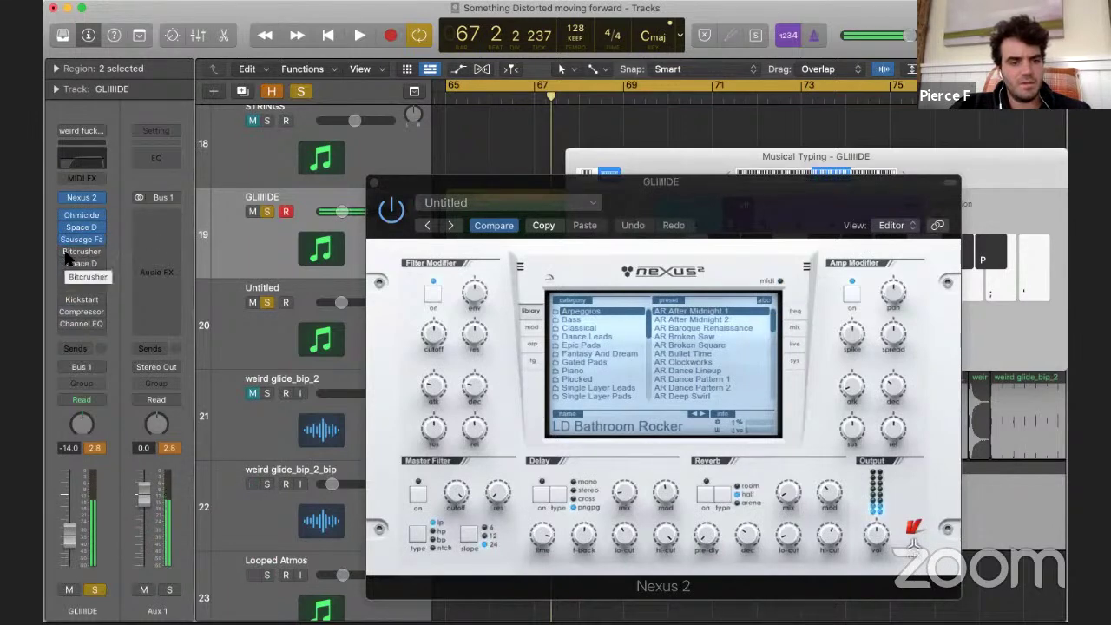
click(65, 251)
click(63, 259)
key(g)
click(63, 259)
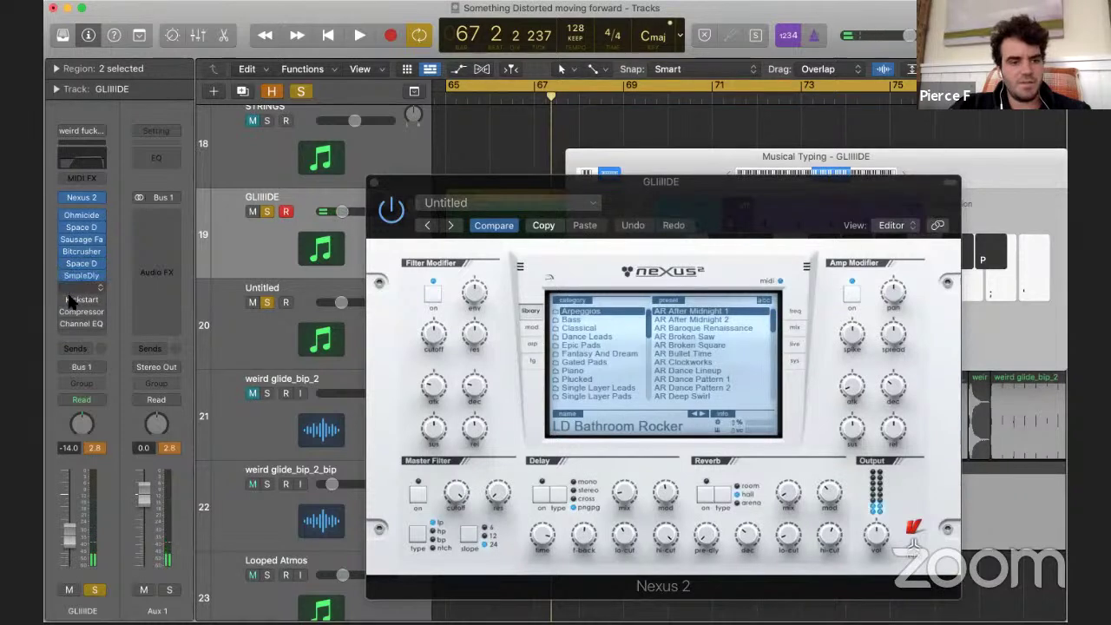
shift+click(70, 300)
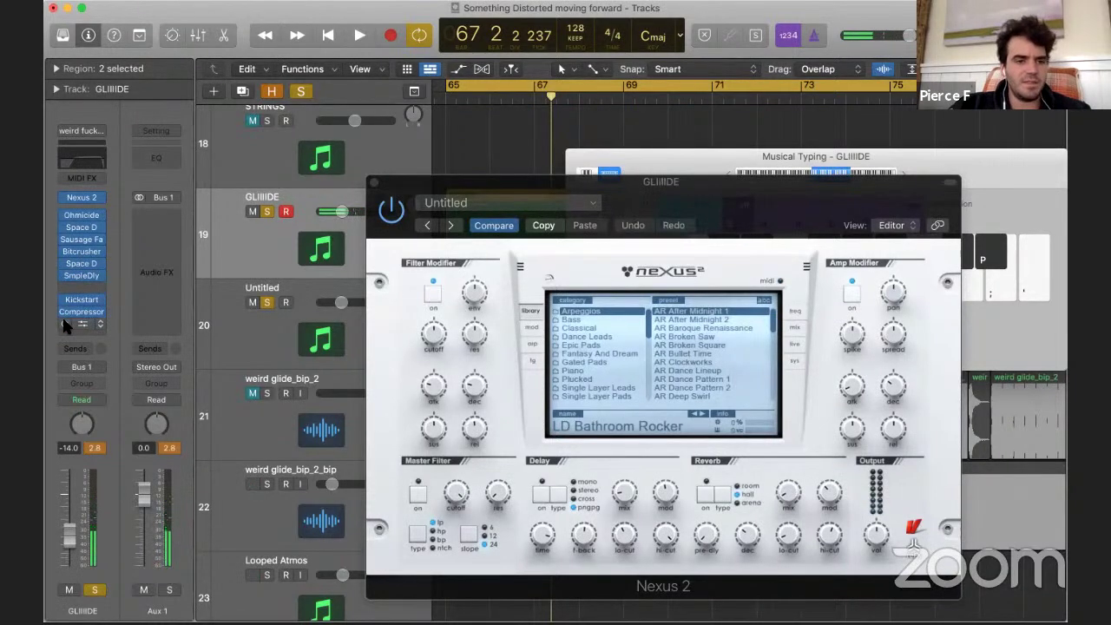
shift+click(61, 315)
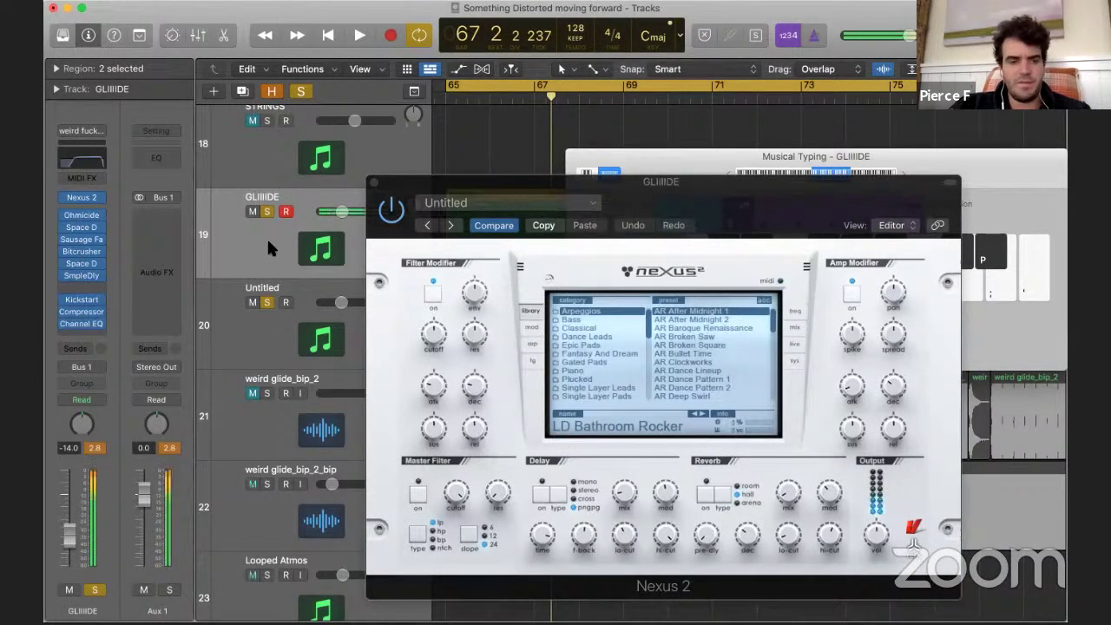
- Close Nexus 2 and Musical Typing, open the first GLIIIIDE region in the Piano Roll, and play it from bar 65
click(374, 182)
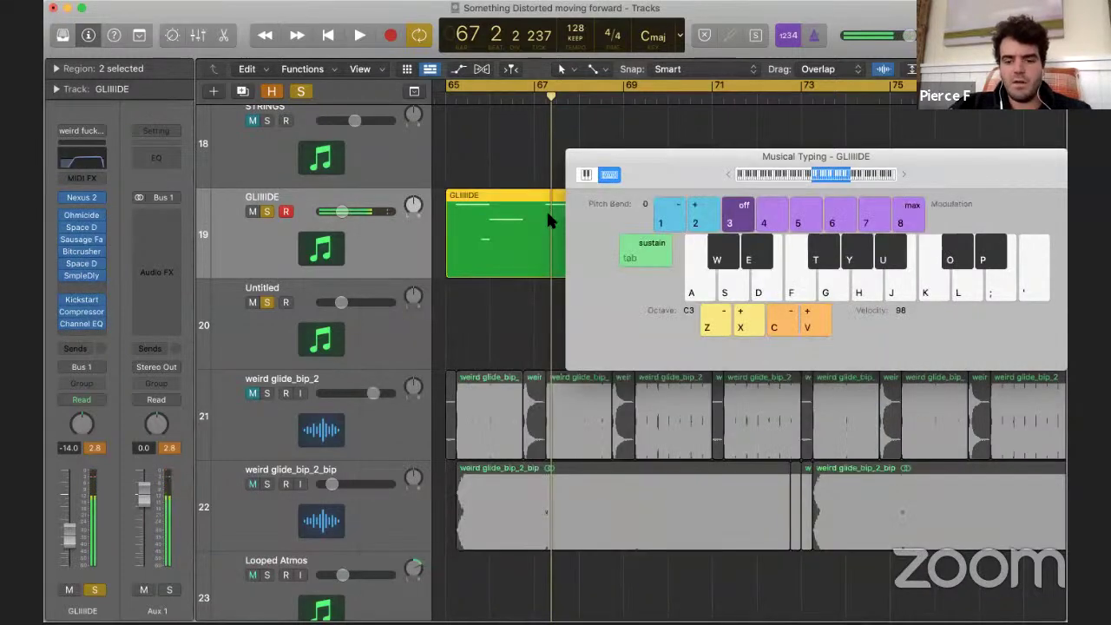
key(super+w)
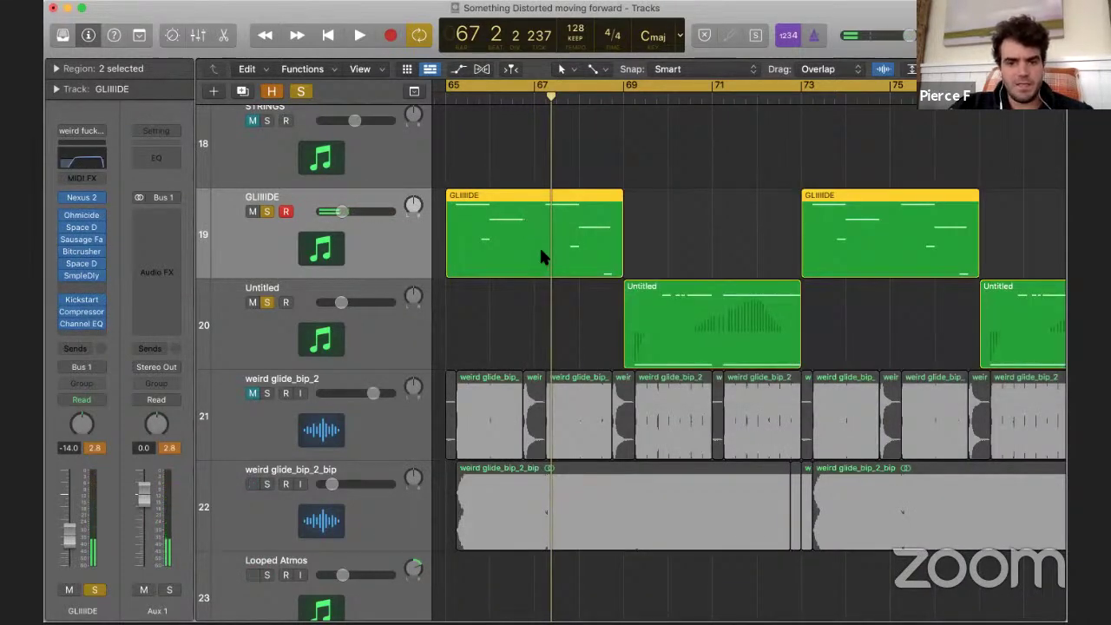
double_click(556, 248)
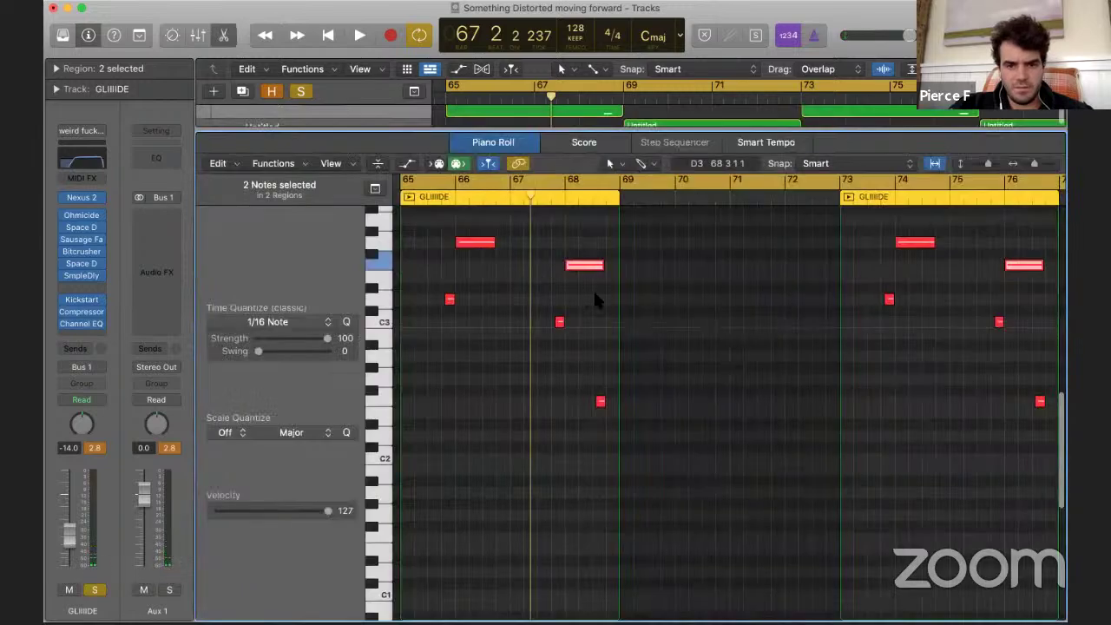
key(space)
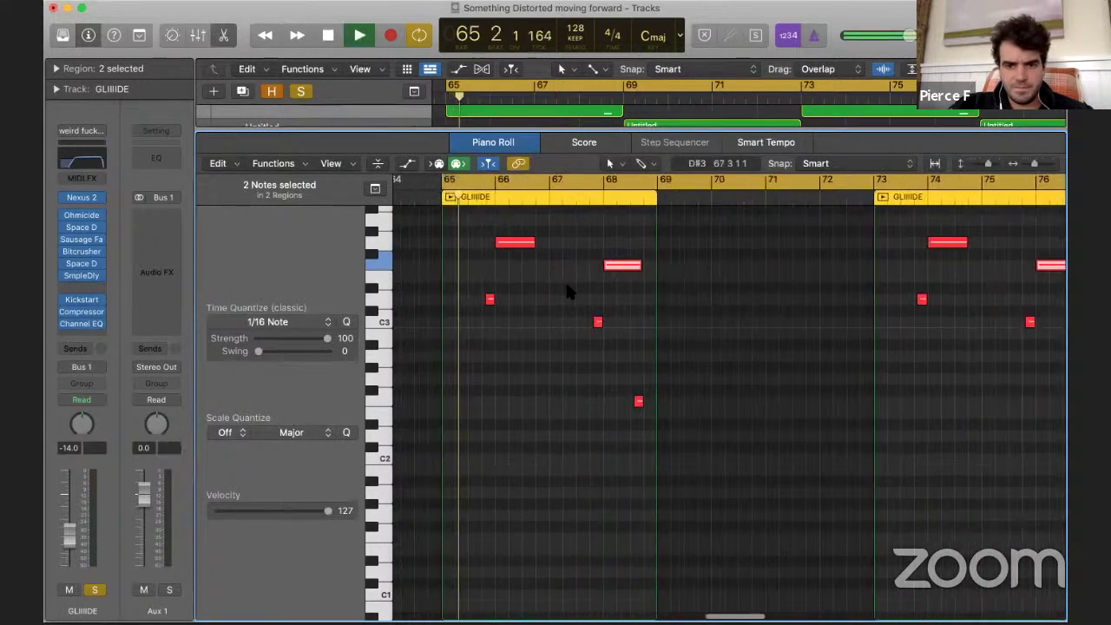
key(super+Right)
key(super+Right)
scroll(566, 281, up, 2)
key(super+Left)
key(space)
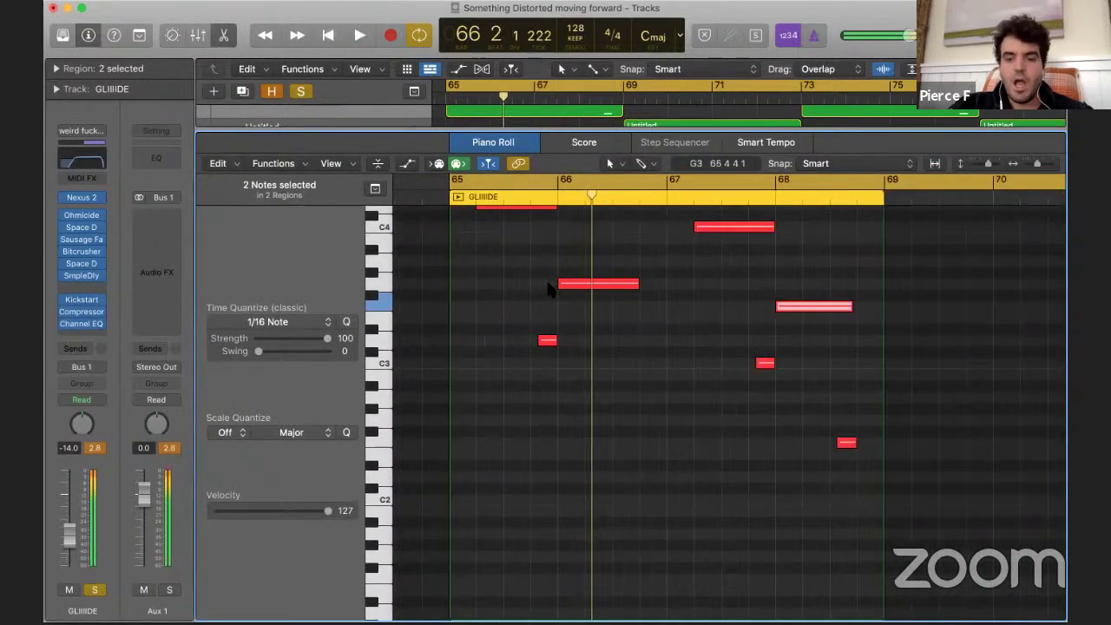
- Lengthen the short D3 note before bar 66 by starting it earlier, around beat 3 of bar 65, and play the glide
click(549, 304)
scroll(548, 304, up, 2)
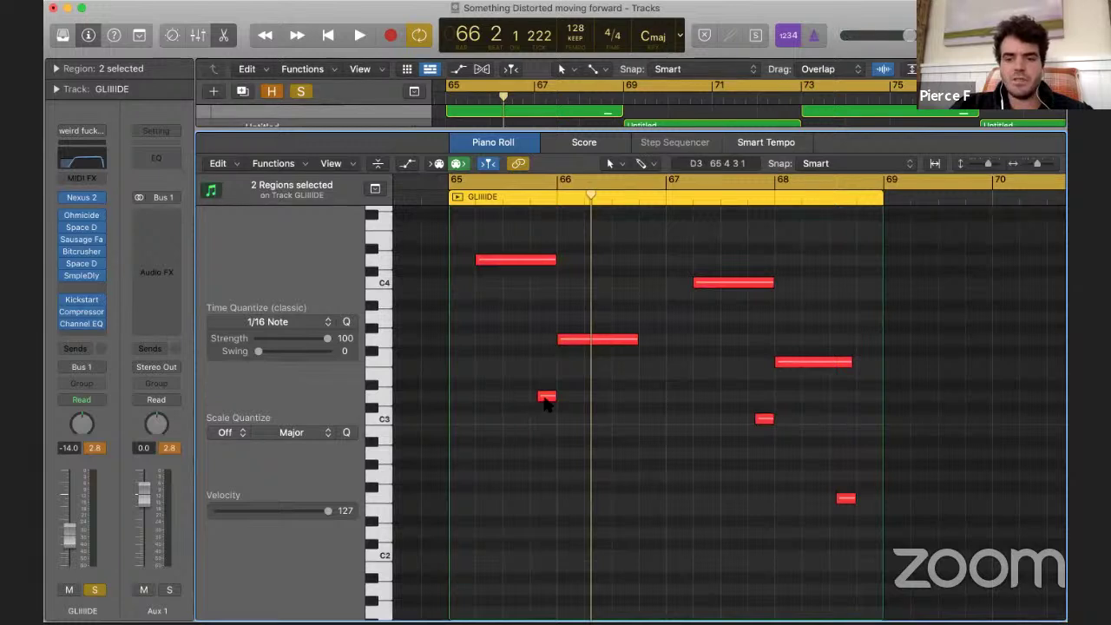
scroll(546, 400, up, 3)
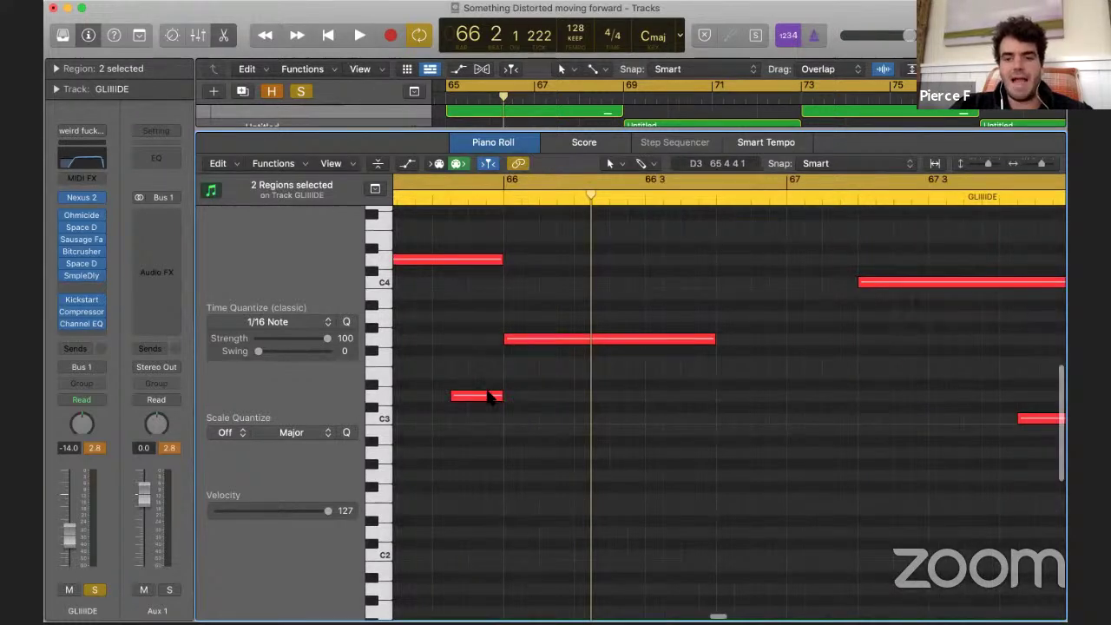
scroll(521, 373, left, 2)
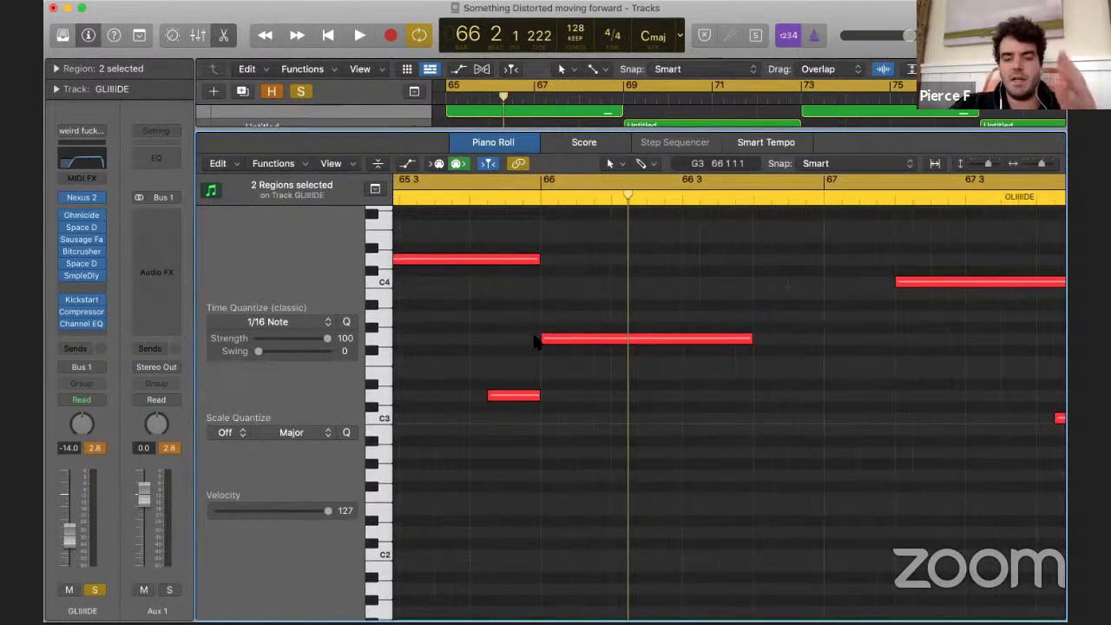
scroll(533, 343, left, 5)
drag(589, 393, 514, 395)
key(space)
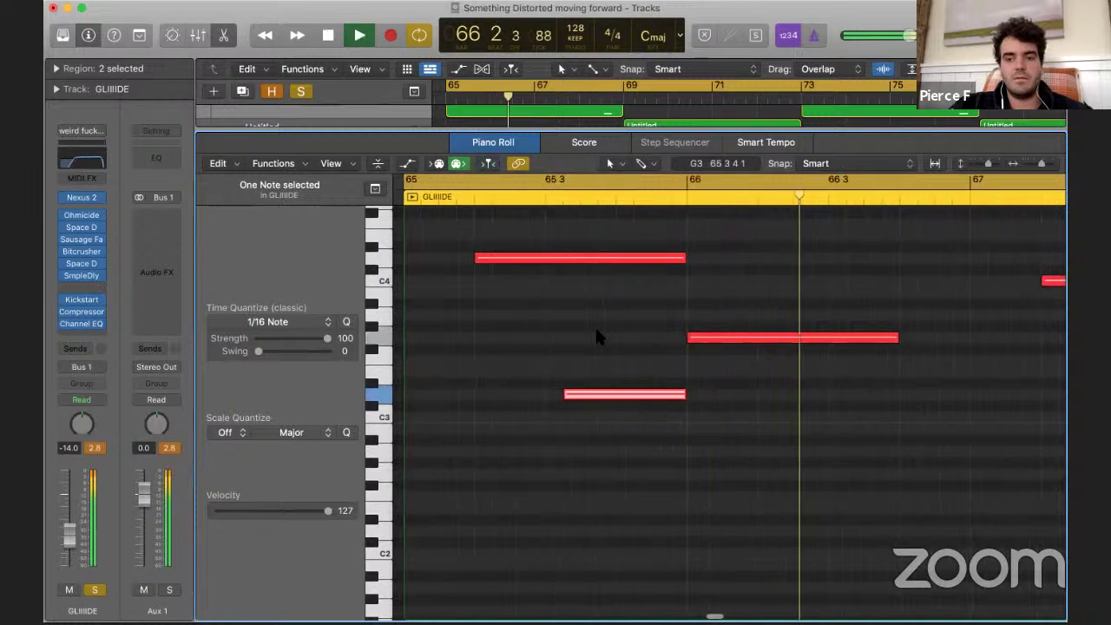
key(space)
- Play the glide with the D3 note before bar 66 cut very short, and again with its original length restored
drag(565, 394, 666, 395)
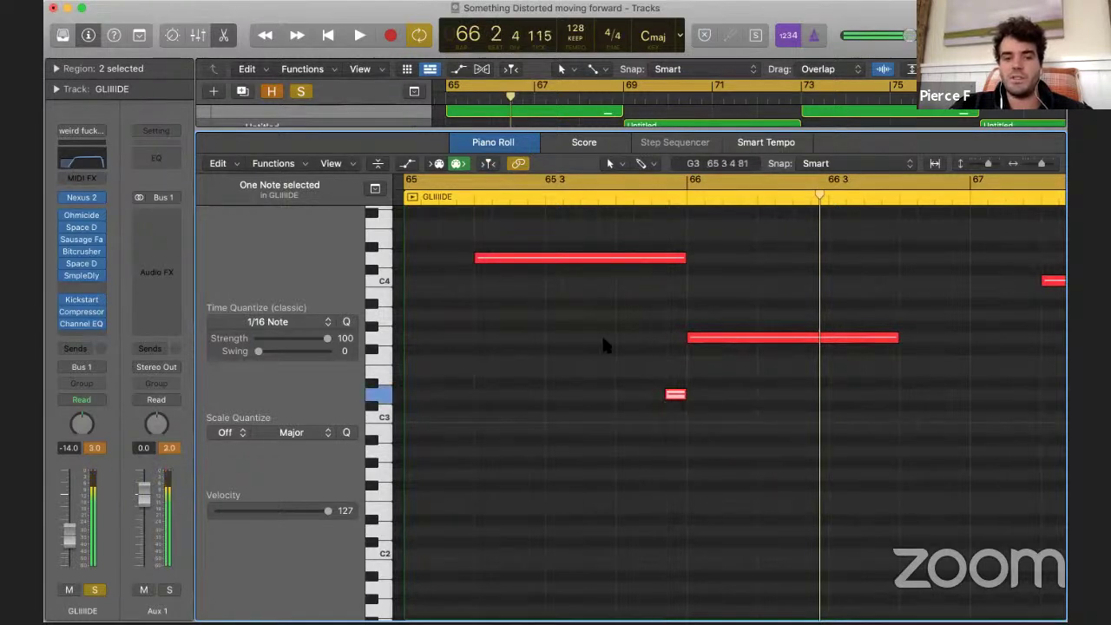
key(space)
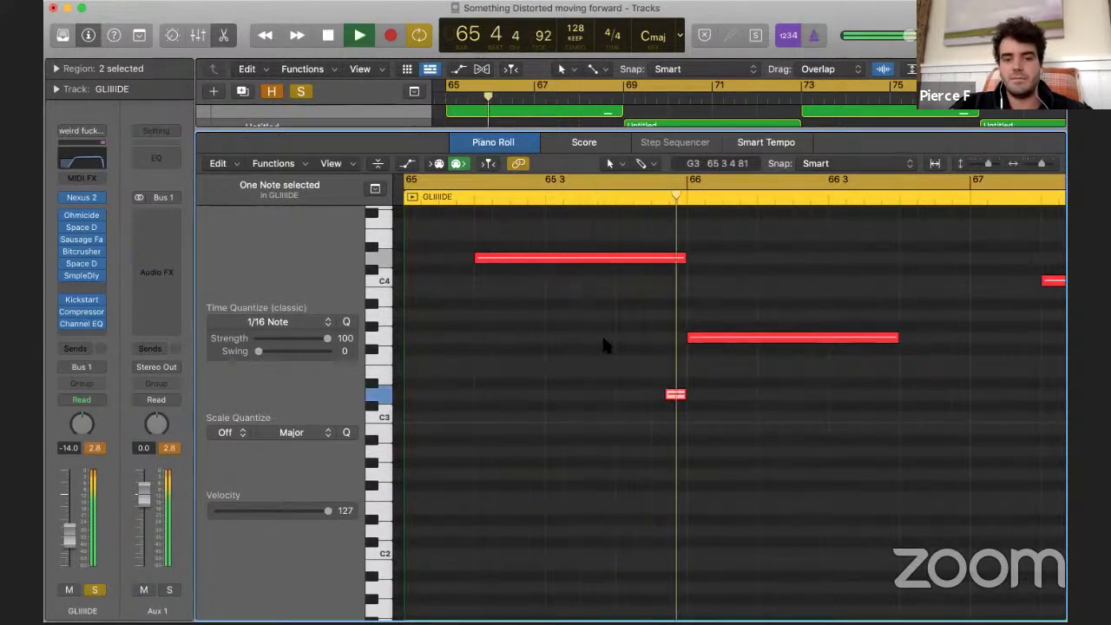
key(space)
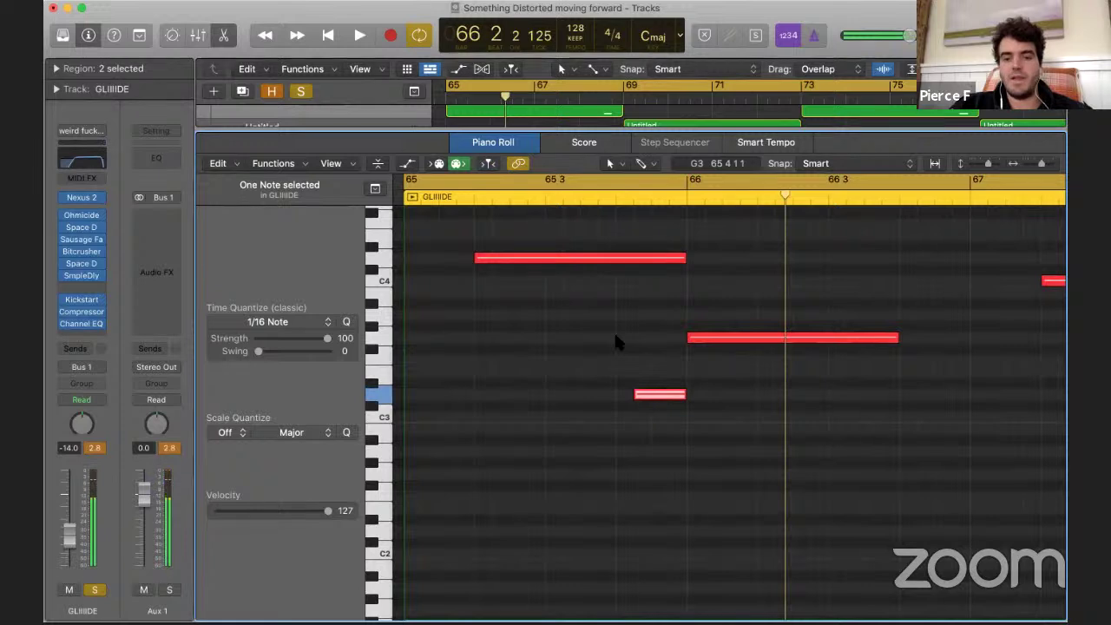
key(space)
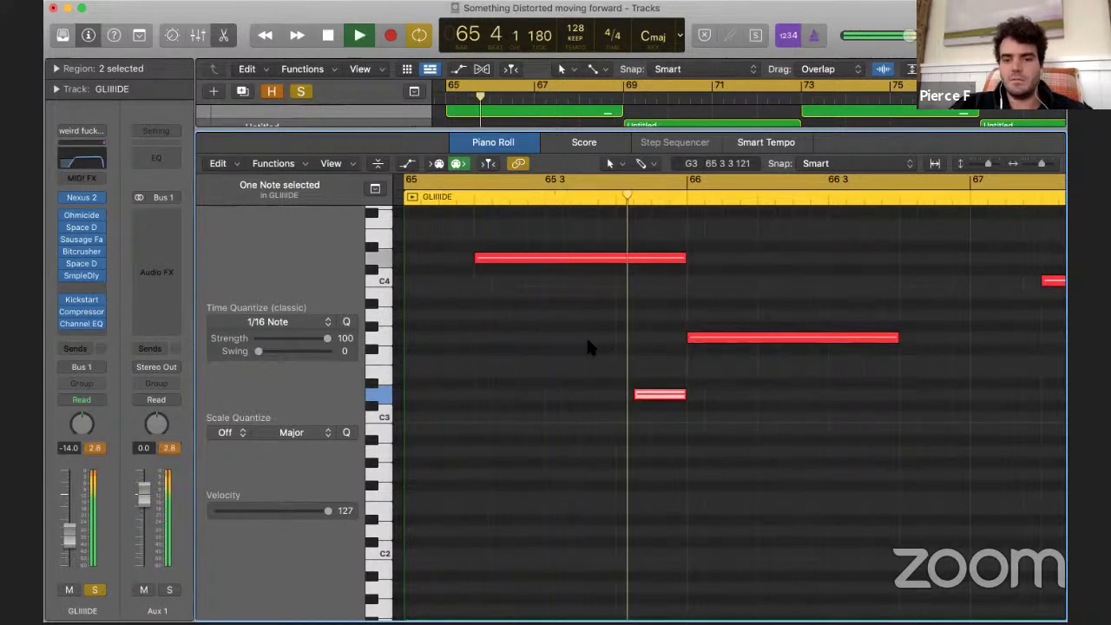
scroll(587, 340, right, 3)
scroll(587, 340, down, 5)
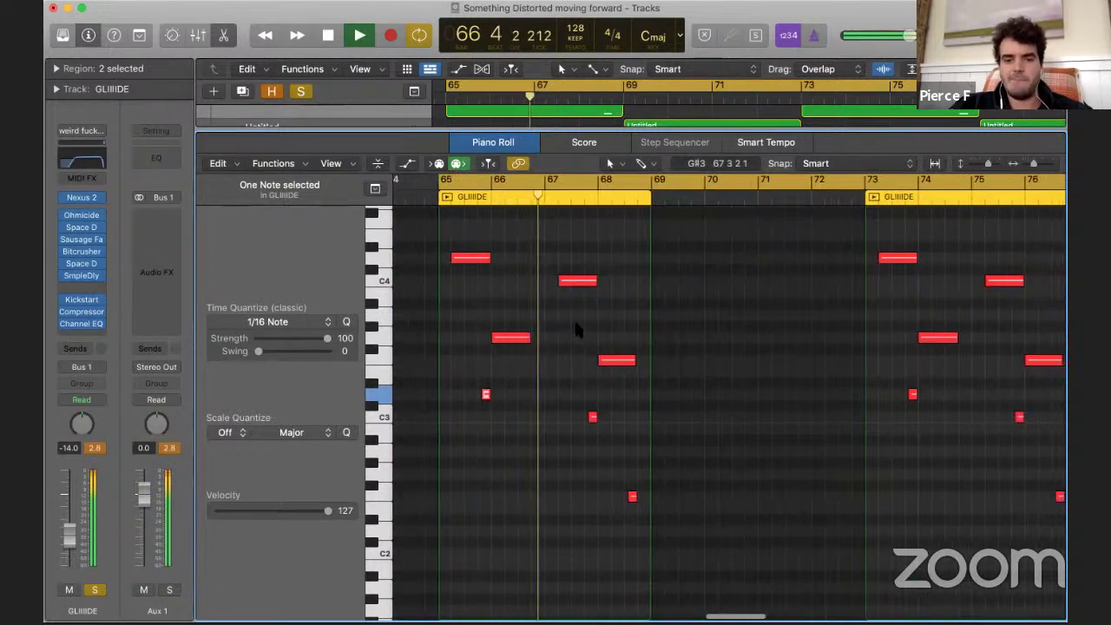
- Deselect the D3 note, play the GLIIIIDE regions past bar 69, and stop playback
click(575, 322)
key(super+Right)
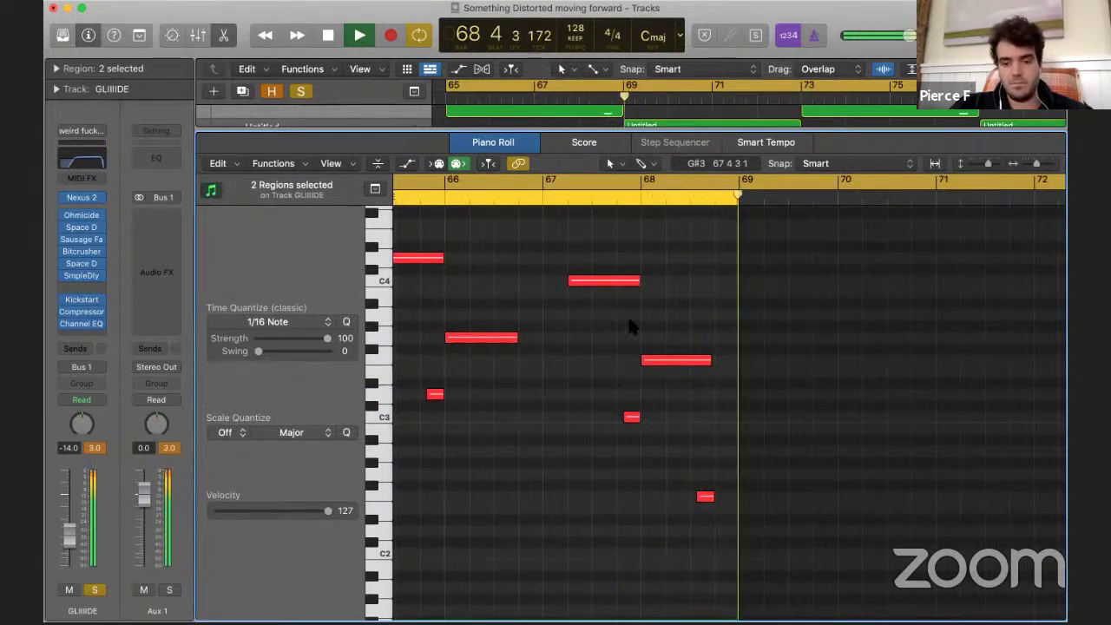
scroll(626, 319, down, 5)
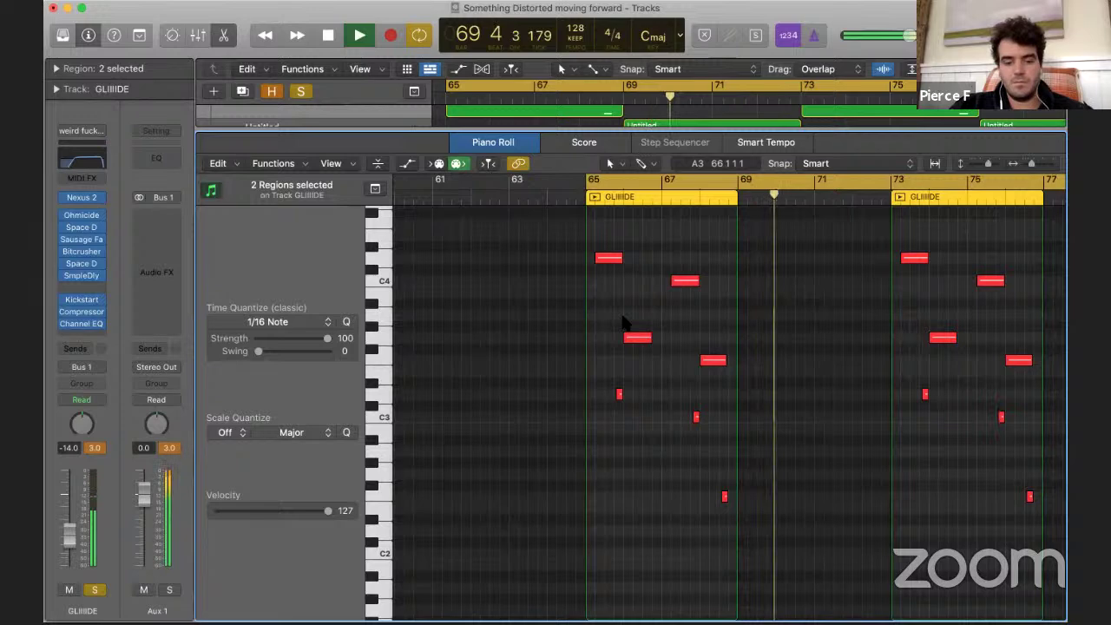
key(space)
- Close the GLIIIIDE notes, open the first Untitled region at bar 69 in the Piano Roll, and play it
key(p)
click(665, 175)
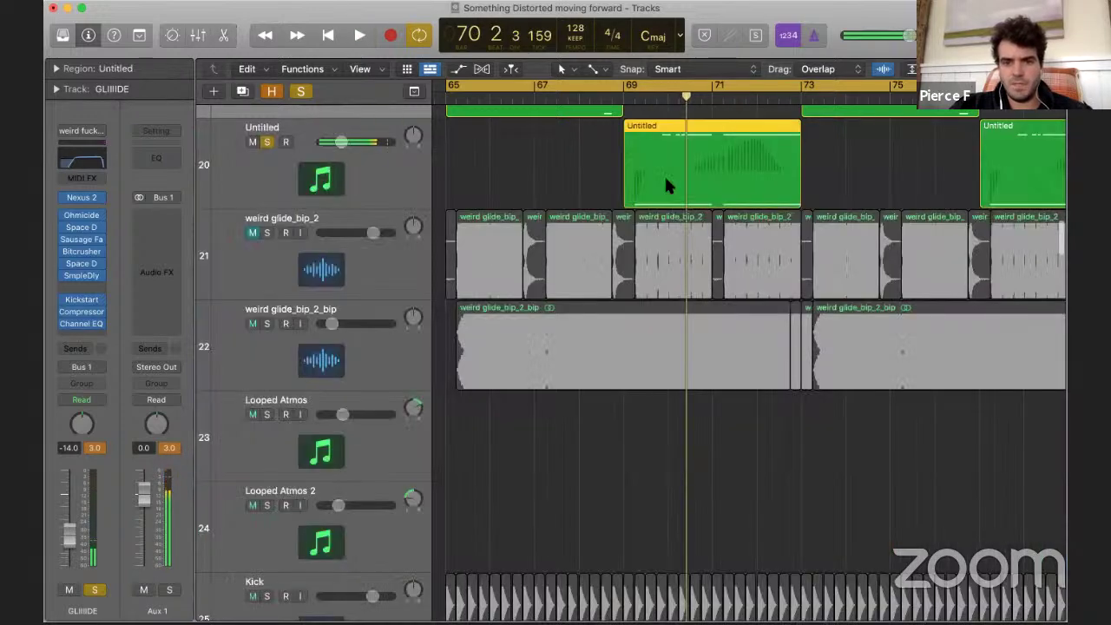
key(p)
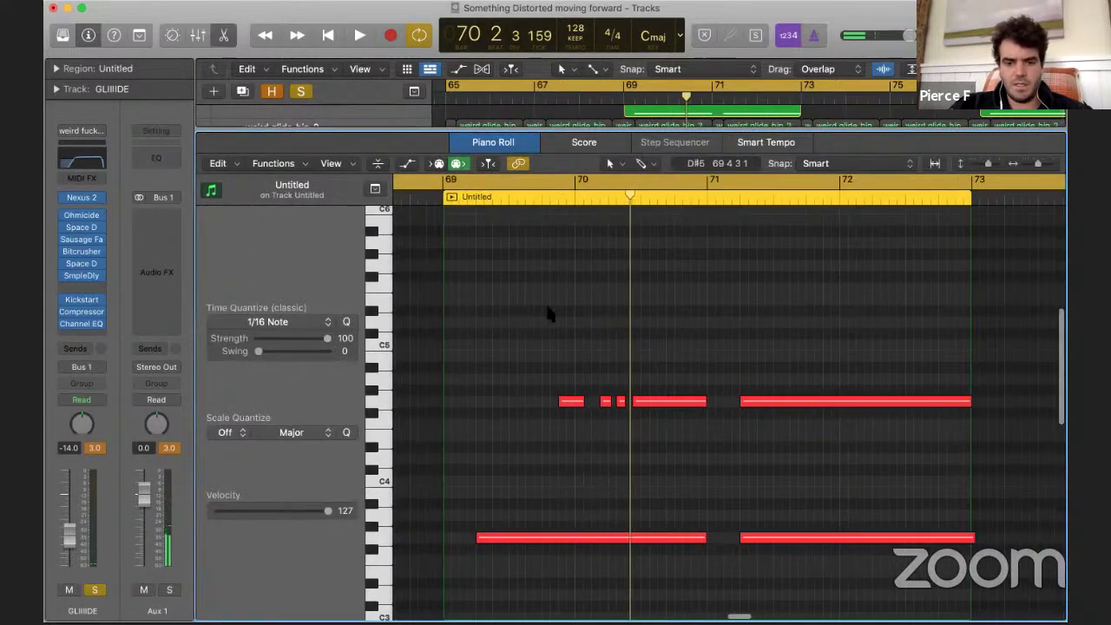
key(space)
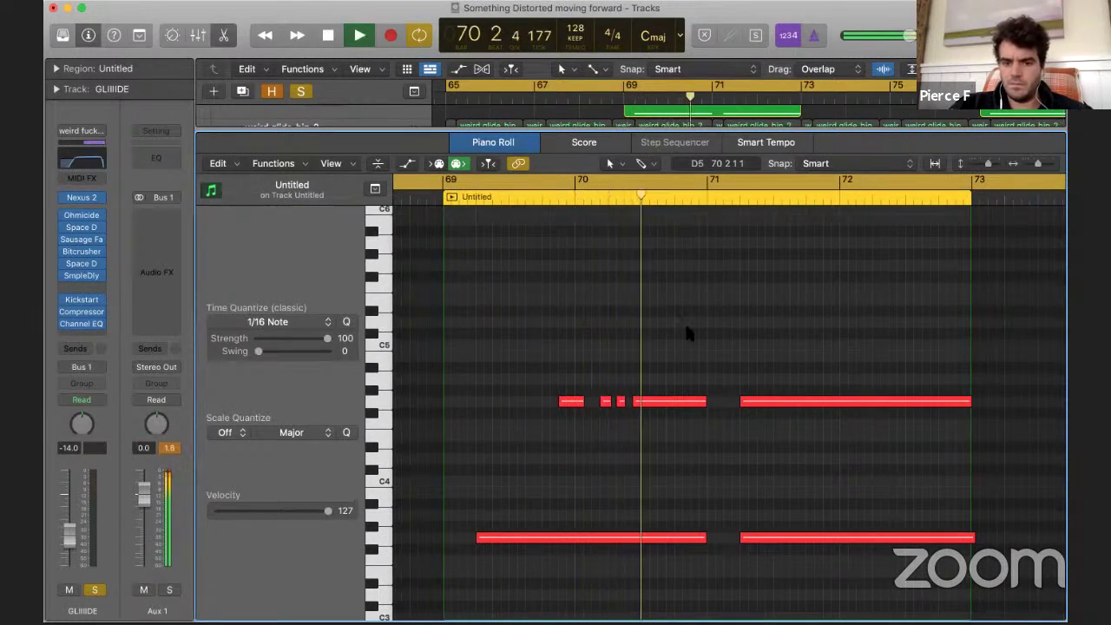
scroll(672, 331, down, 3)
scroll(669, 326, right, 2)
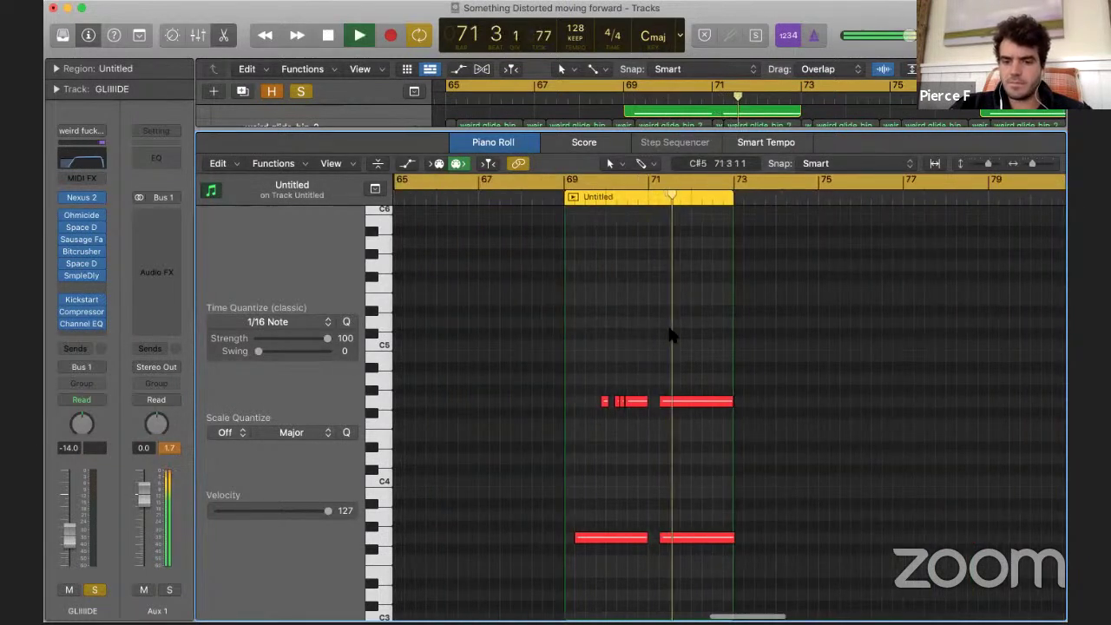
- Stop playback, reopen the Untitled region at bar 69 in the Piano Roll, and display its channel 1 pitch bend curve
key(p)
key(space)
scroll(669, 328, up, 3)
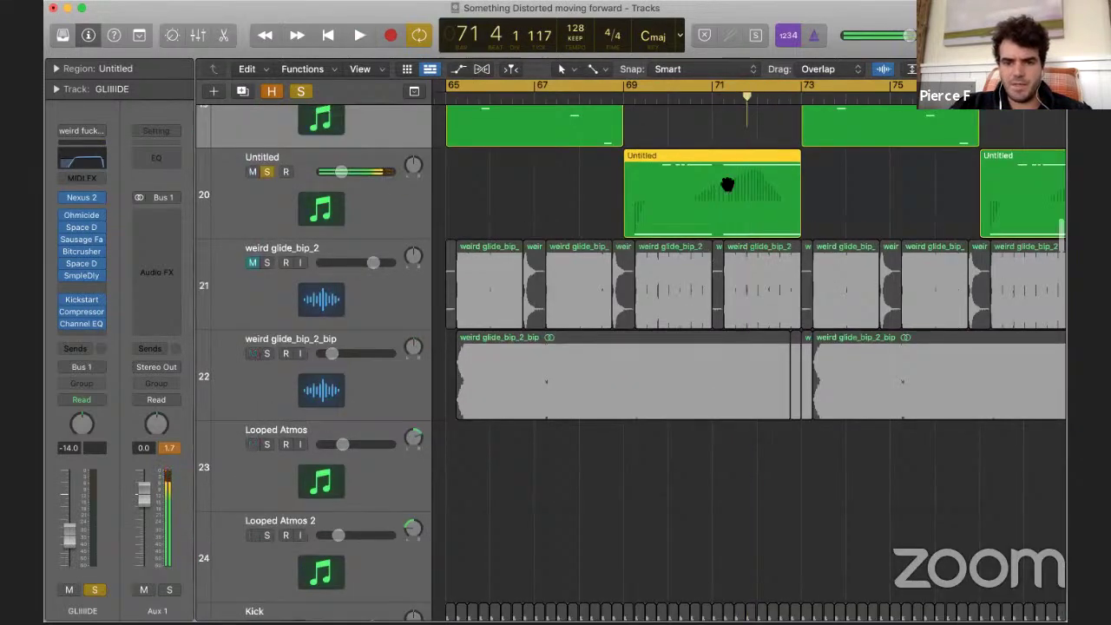
scroll(726, 178, down, 3)
click(727, 178)
scroll(683, 212, up, 3)
click(680, 213)
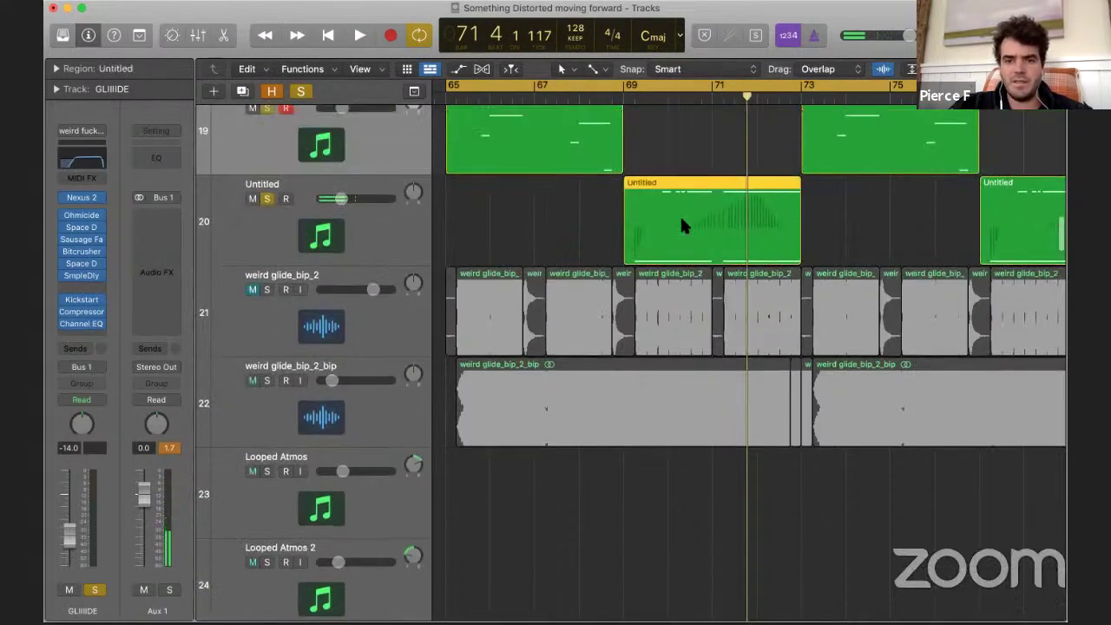
key(p)
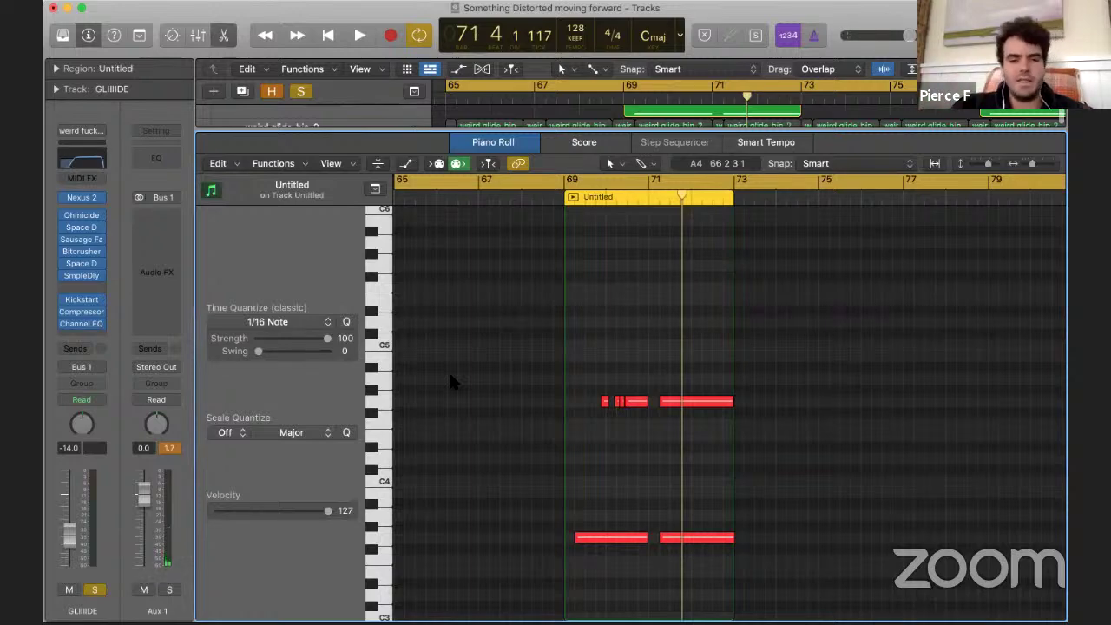
key(a)
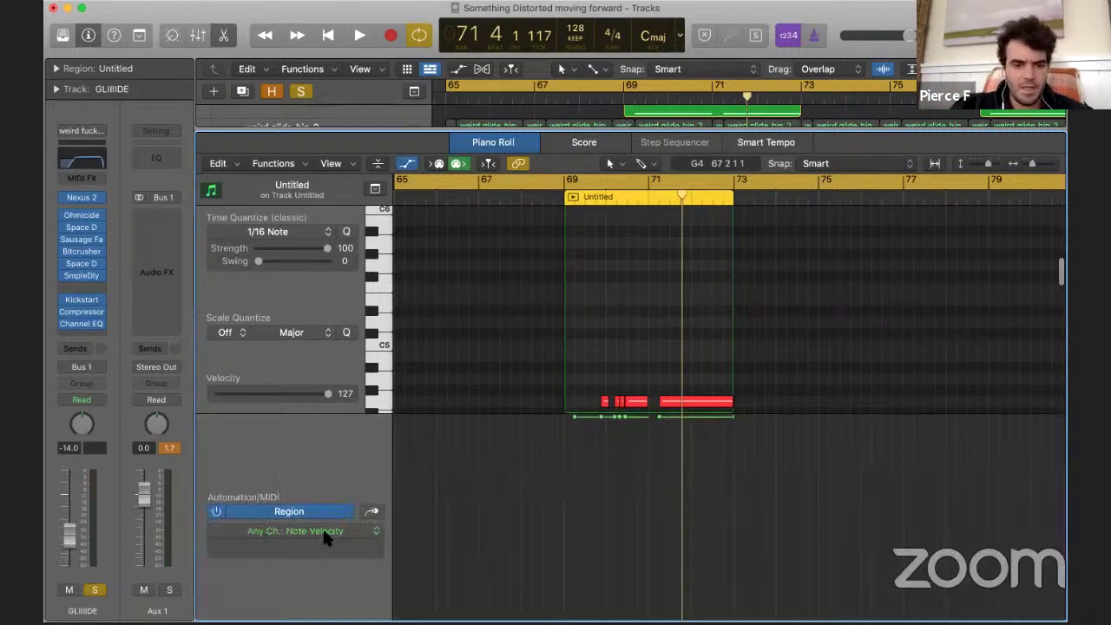
click(323, 532)
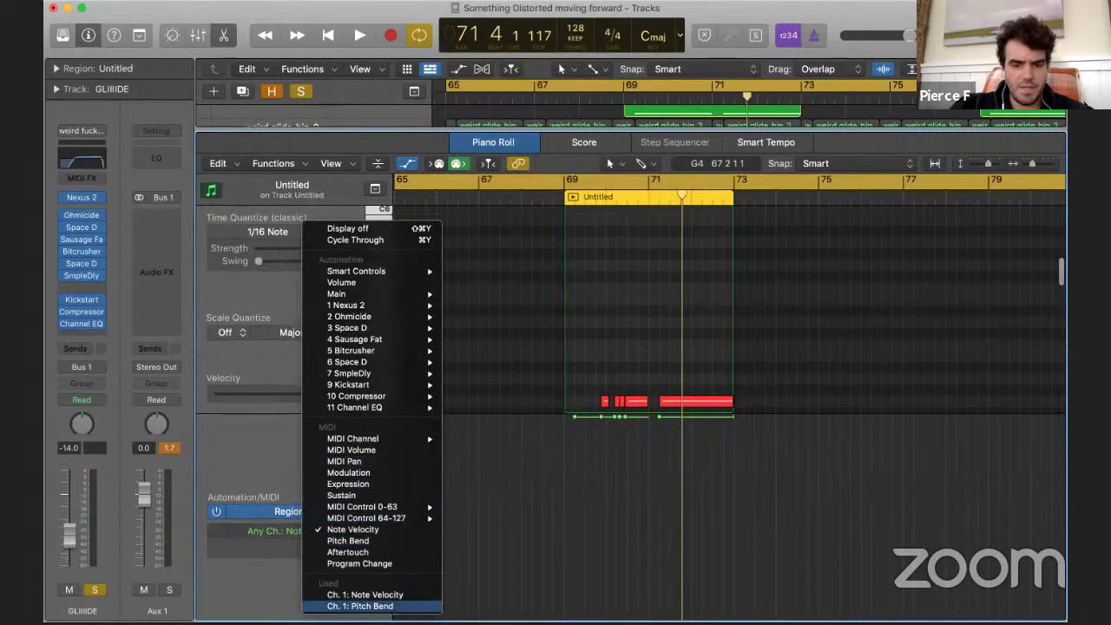
click(360, 606)
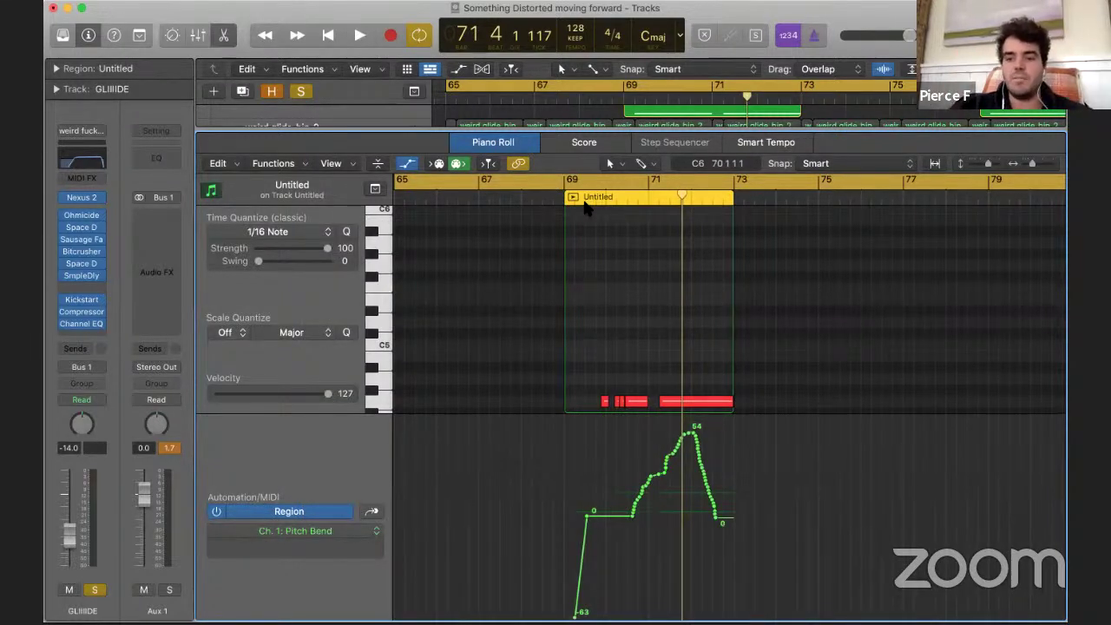
- Hide the pitch bend lane, close the Piano Roll, and turn off solo on all tracks
key(a)
key(p)
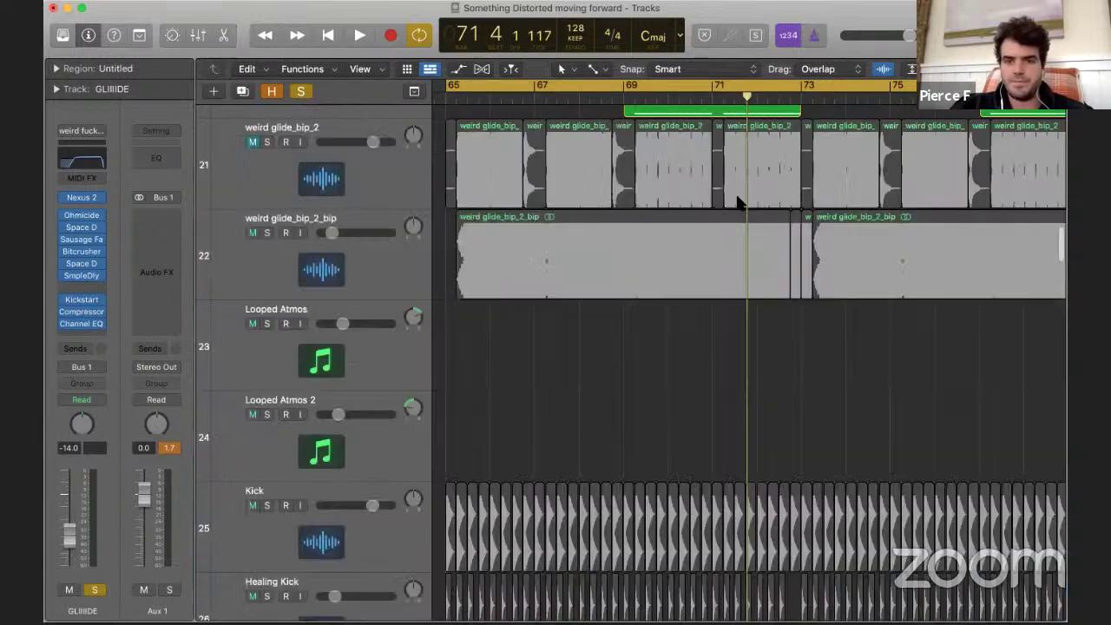
key(super+Left)
key(super+Left)
scroll(737, 201, up, 5)
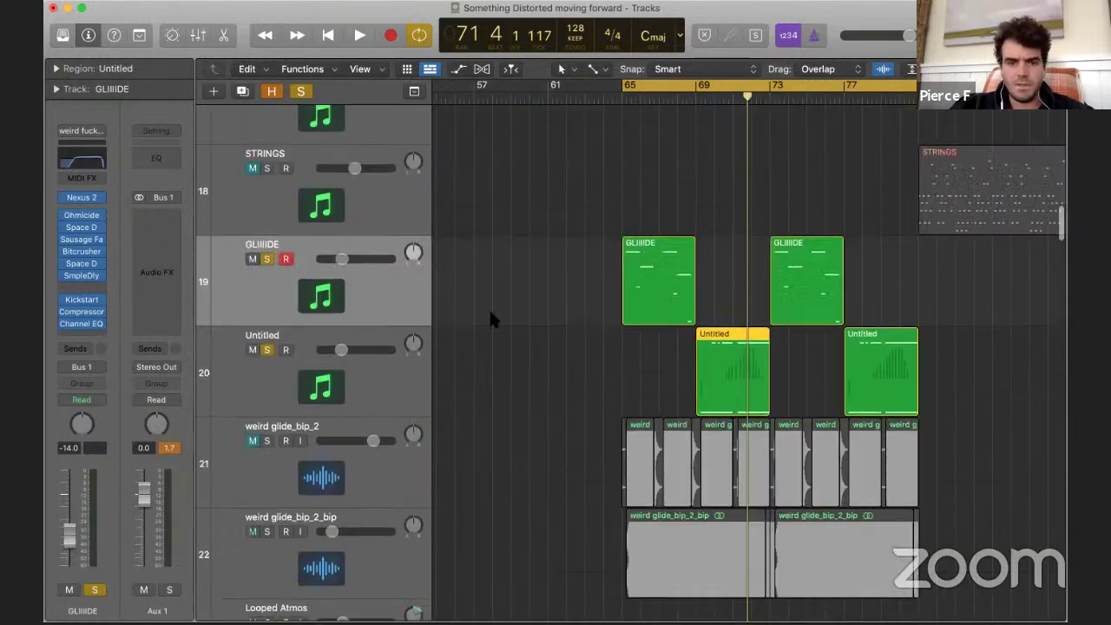
alt+click(265, 259)
key(super+Left)
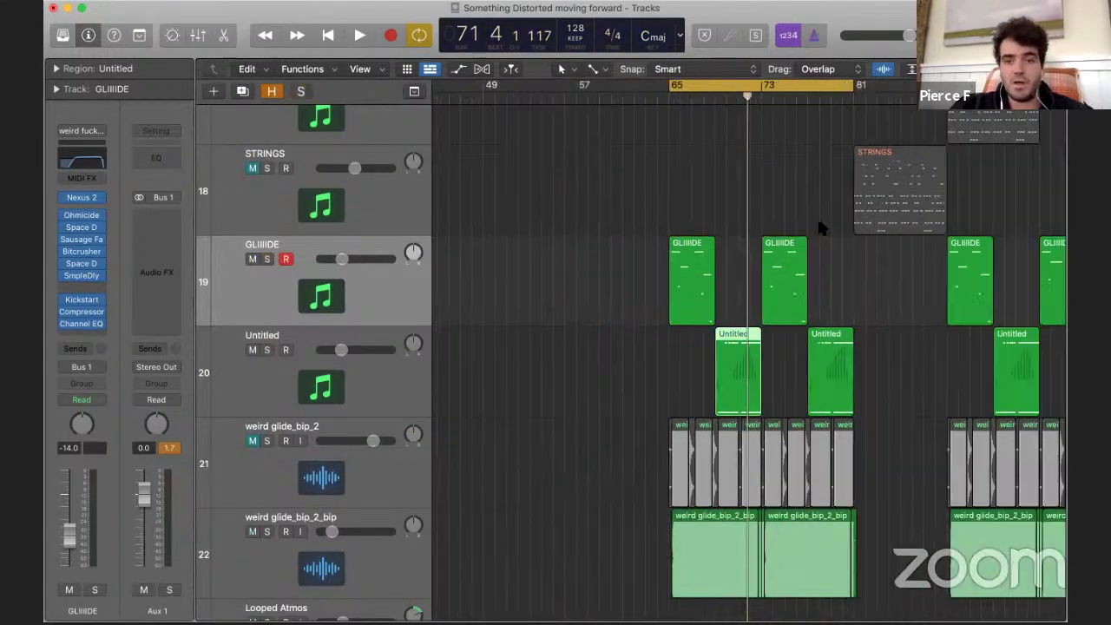
- Play the drop from bar 65 with all tracks and examine the bass and glide layers down to the Kick
scroll(817, 204, up, 15)
key(space)
scroll(719, 240, down, 6)
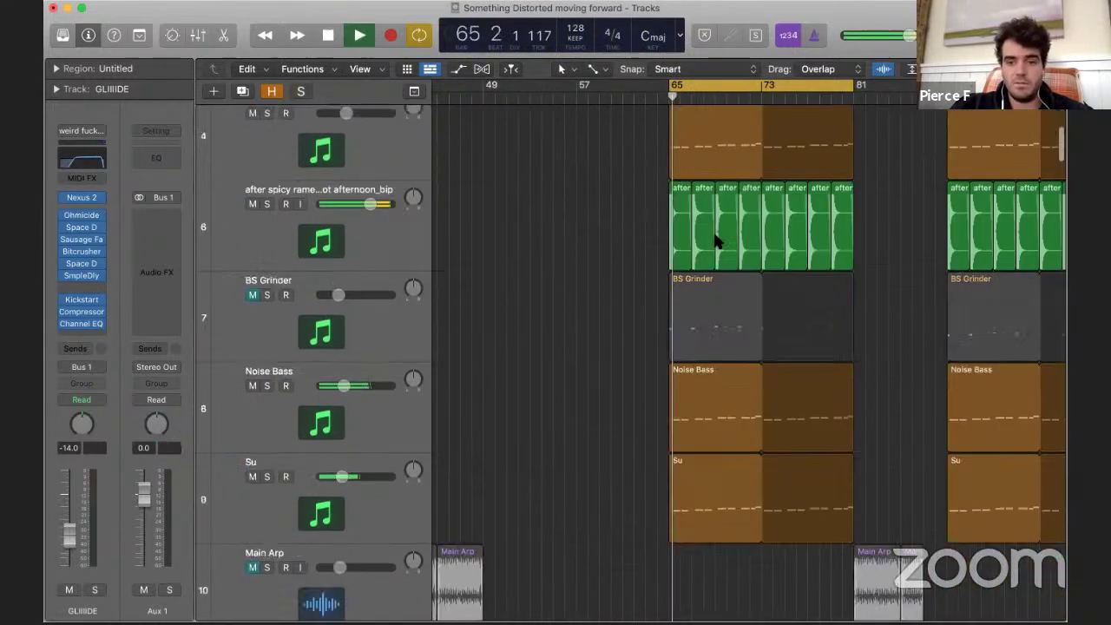
key(super+Right)
key(super+Right)
key(super+Right)
scroll(700, 270, down, 7)
key(super+Left)
key(super+Left)
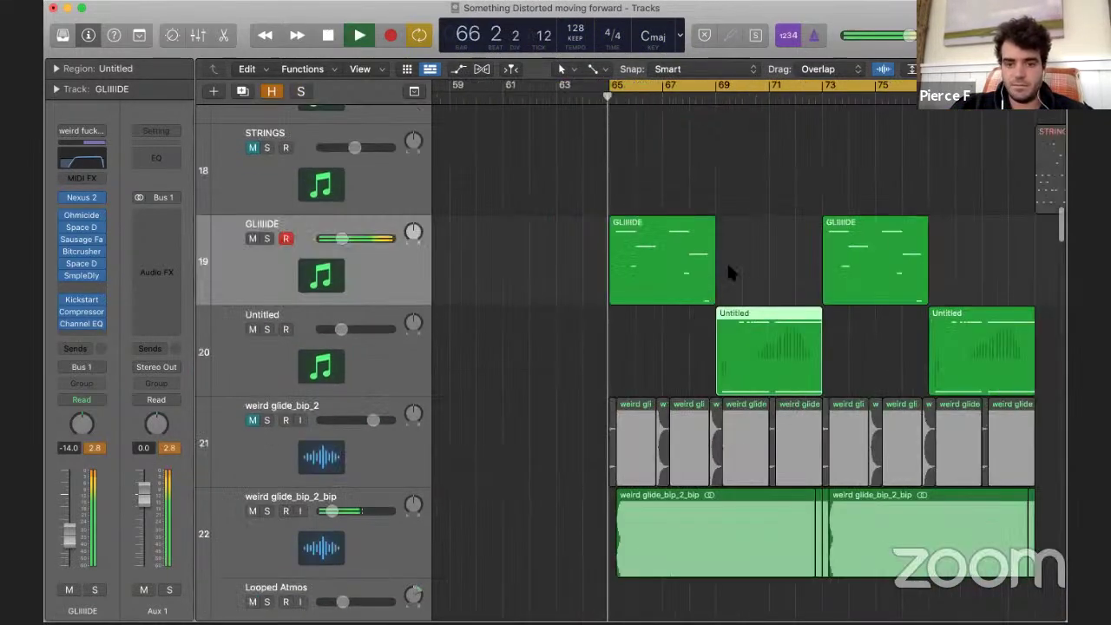
scroll(521, 347, down, 3)
scroll(454, 346, right, 6)
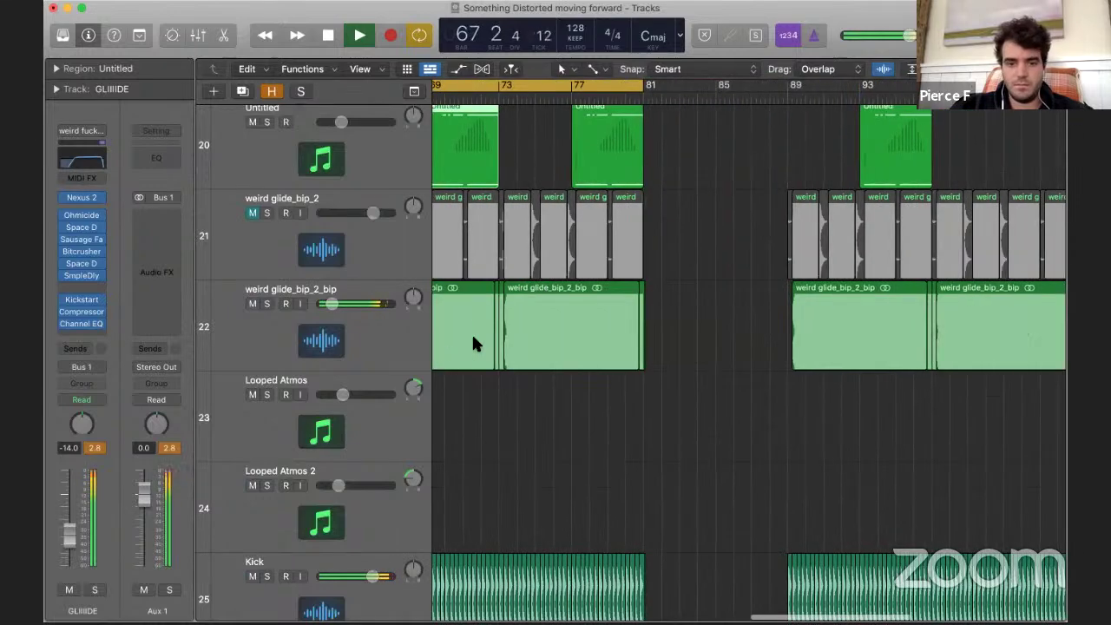
scroll(474, 341, left, 6)
key(space)
- Solo the weird glide_bip_2_bip track and play it on its own
click(322, 312)
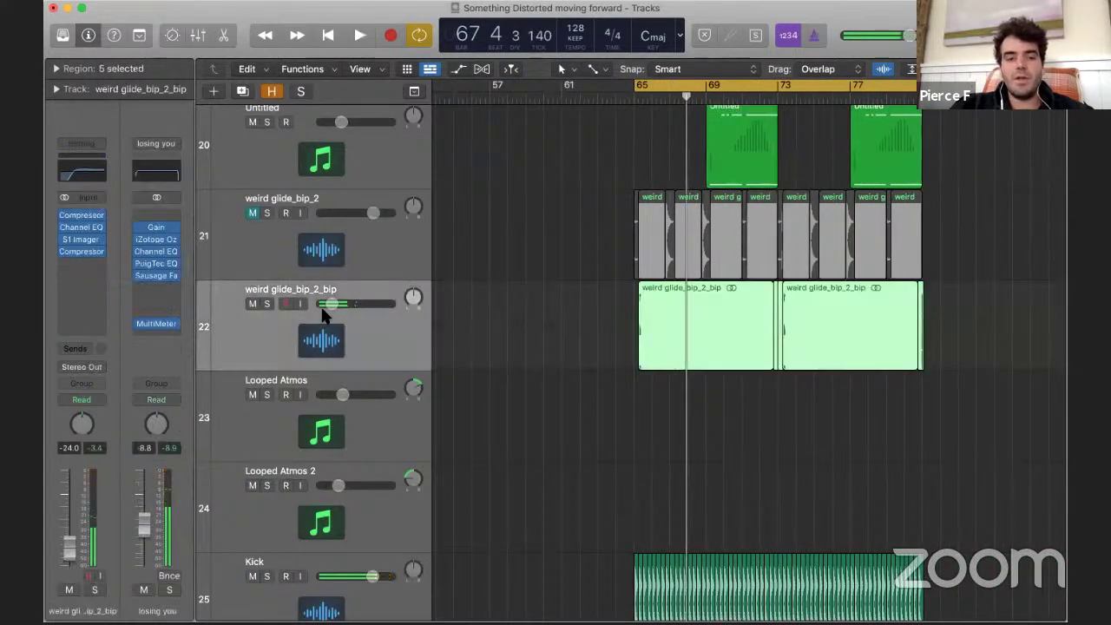
click(267, 303)
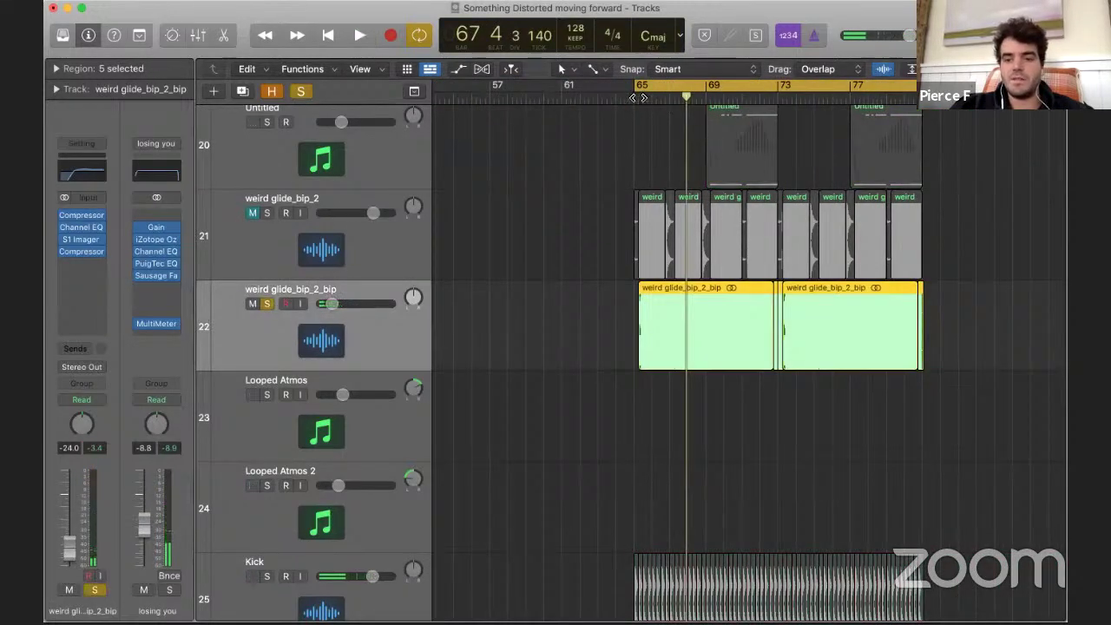
key(space)
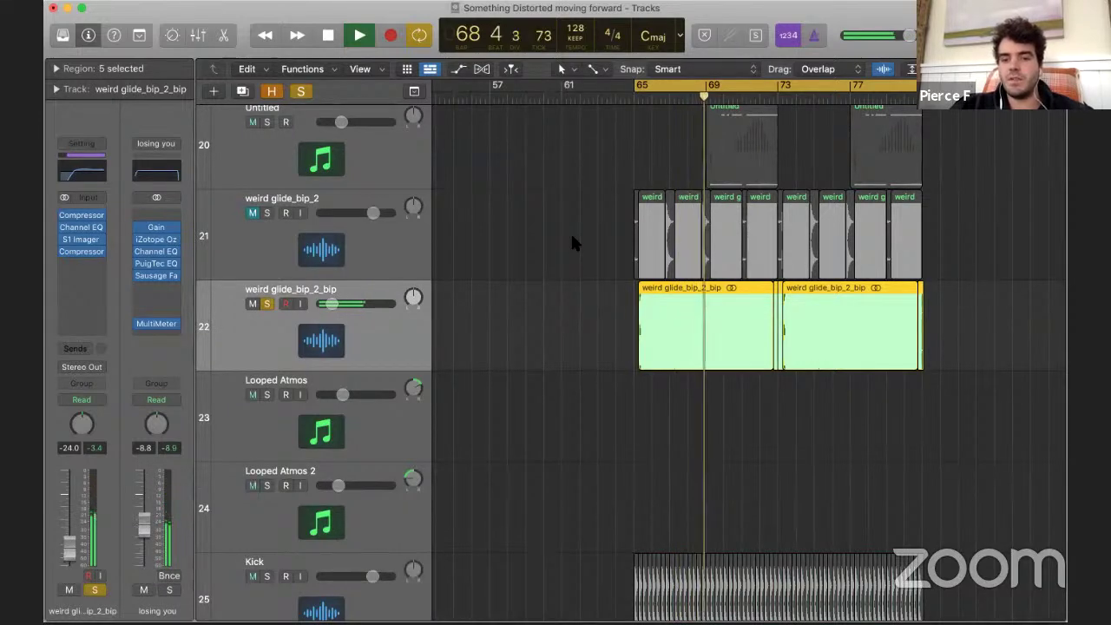
scroll(508, 265, right, 2)
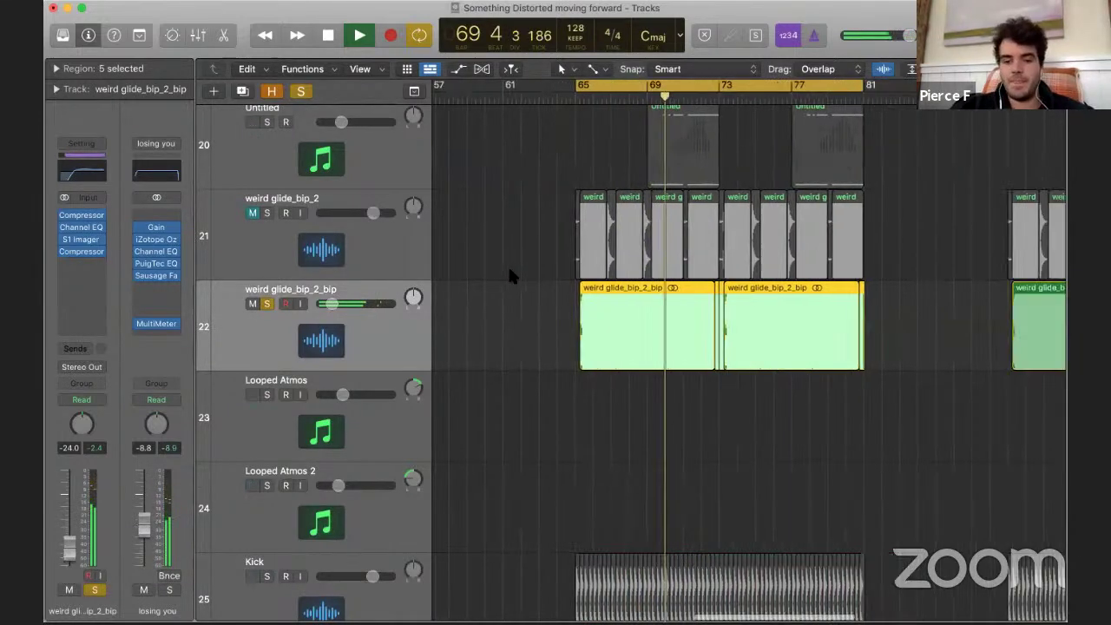
scroll(508, 272, down, 8)
scroll(508, 273, up, 6)
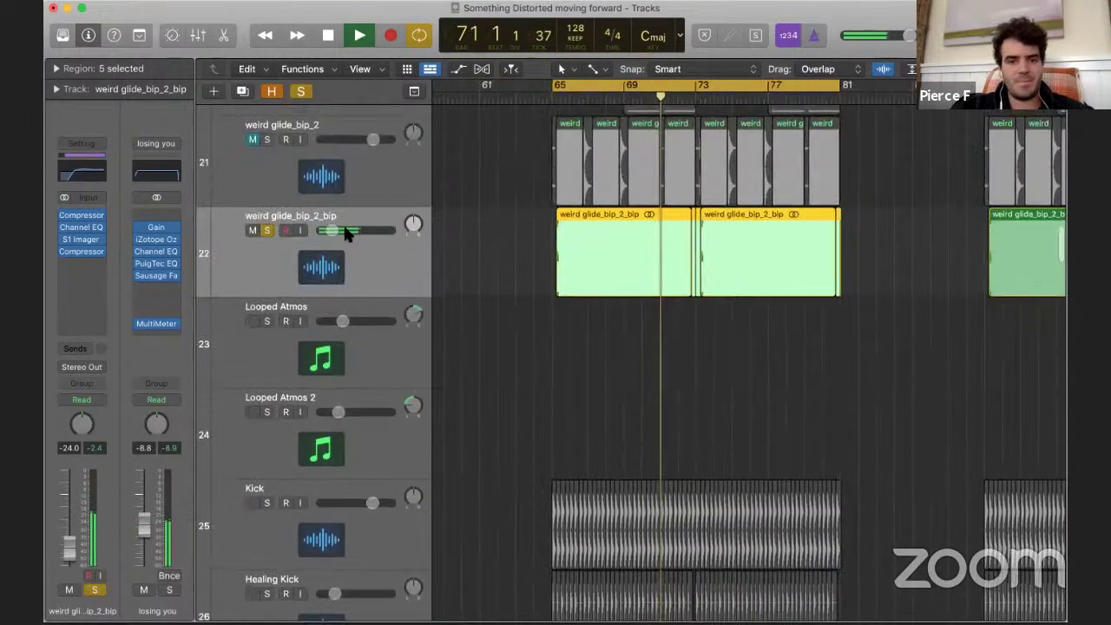
- Turn off solo on weird glide_bip_2_bip and examine the kick, clap, percussion and uplifter tracks while the drop plays
click(267, 230)
scroll(521, 241, down, 1)
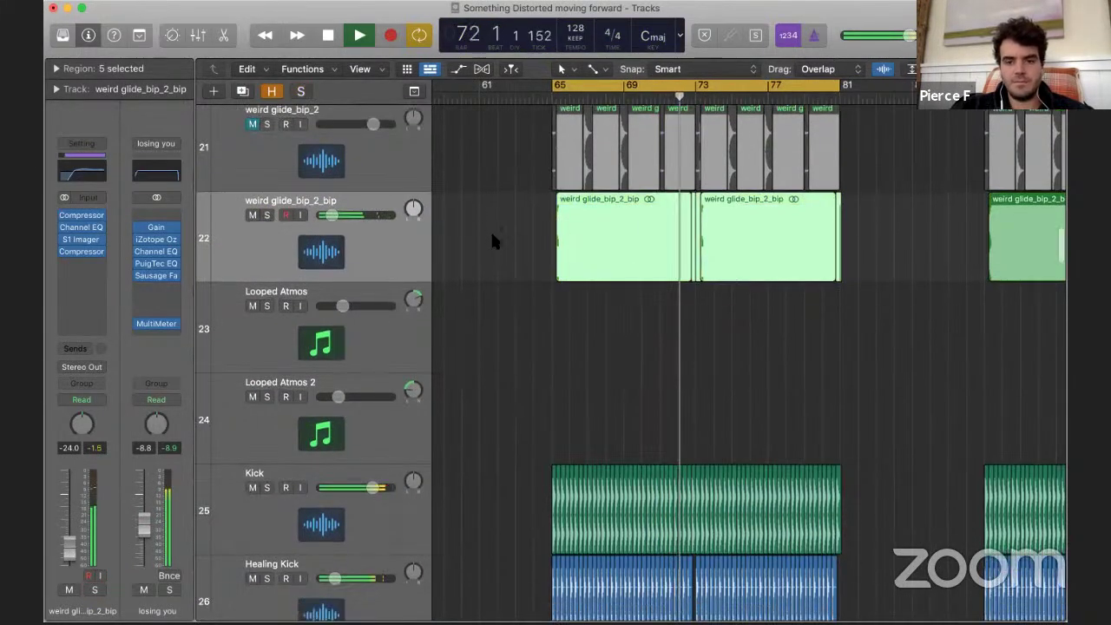
scroll(566, 304, down, 20)
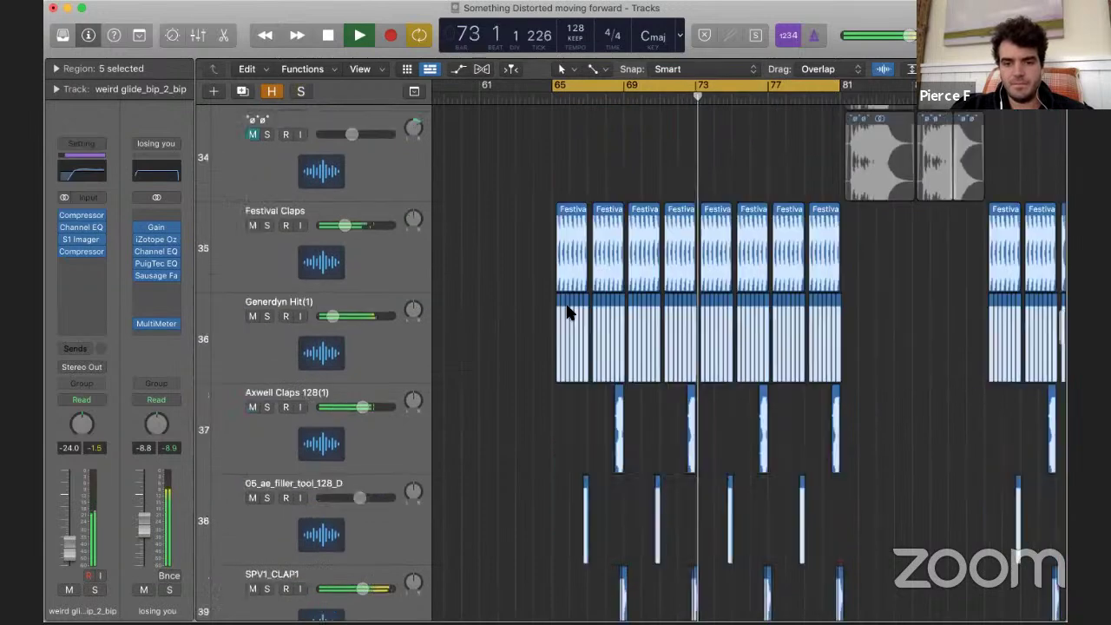
scroll(567, 317, down, 7)
scroll(568, 326, up, 7)
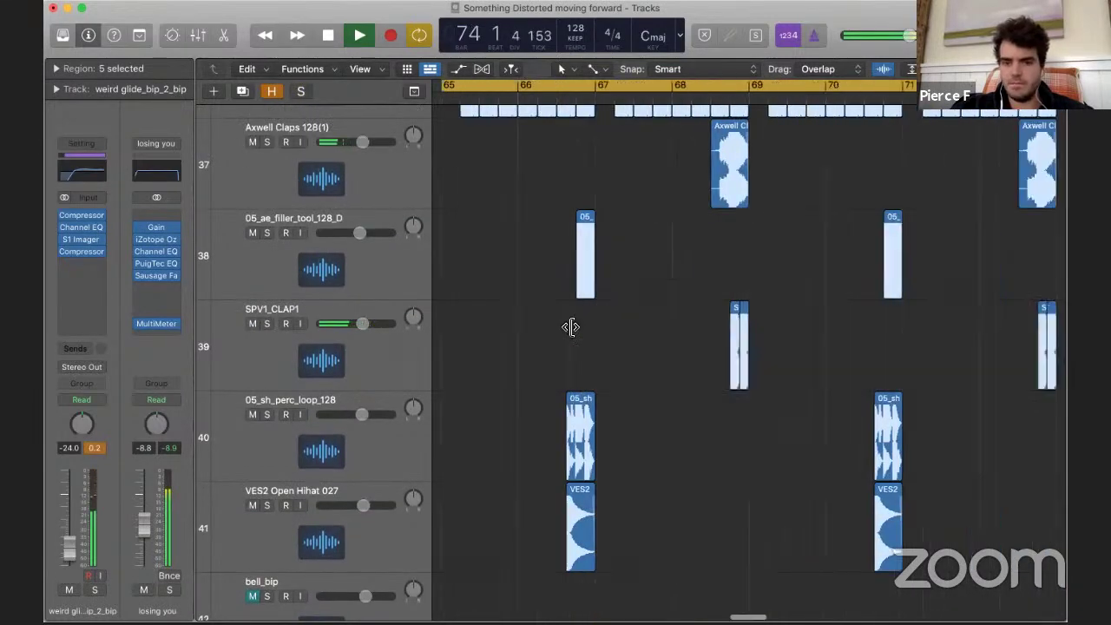
alt+scroll(665, 252, down, 3)
scroll(665, 250, down, 2)
scroll(665, 246, down, 4)
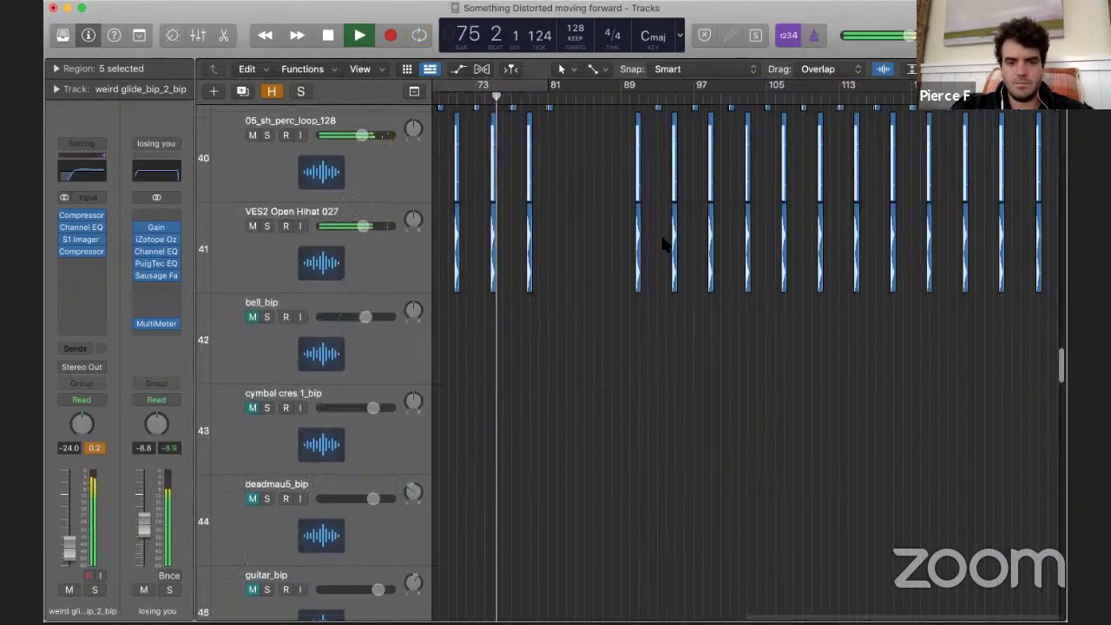
scroll(580, 290, down, 3)
scroll(654, 255, left, 3)
scroll(655, 256, down, 20)
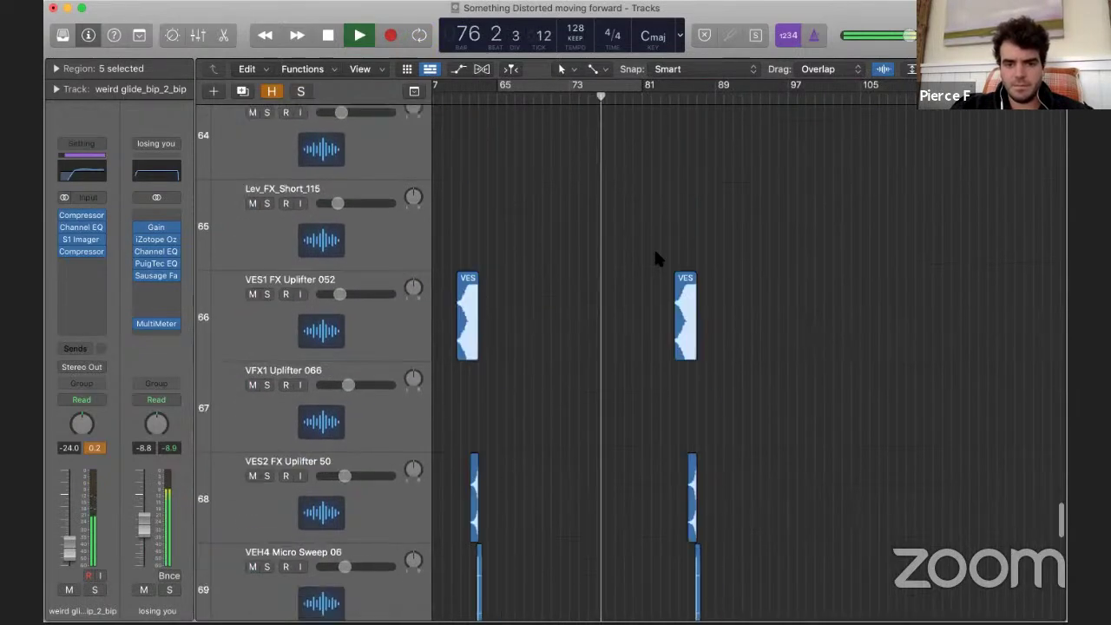
- Examine the glide tracks and the bass layers of the bar 89 drop with reduced track heights, and stop playback
scroll(655, 252, up, 20)
alt+scroll(656, 247, up, 3)
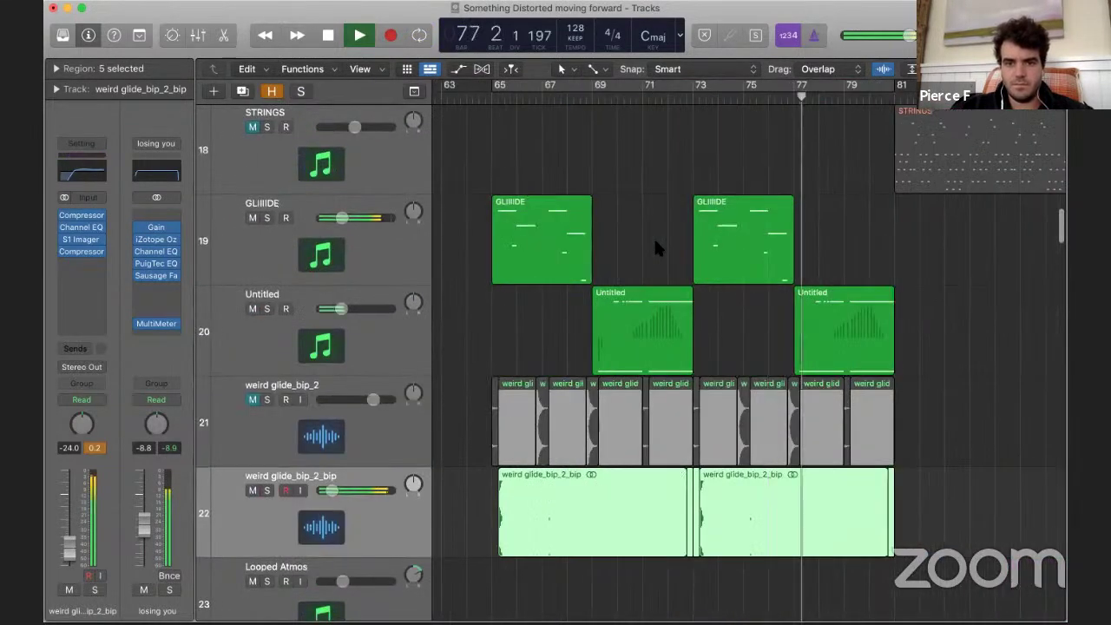
scroll(655, 244, up, 8)
alt+scroll(656, 245, down, 3)
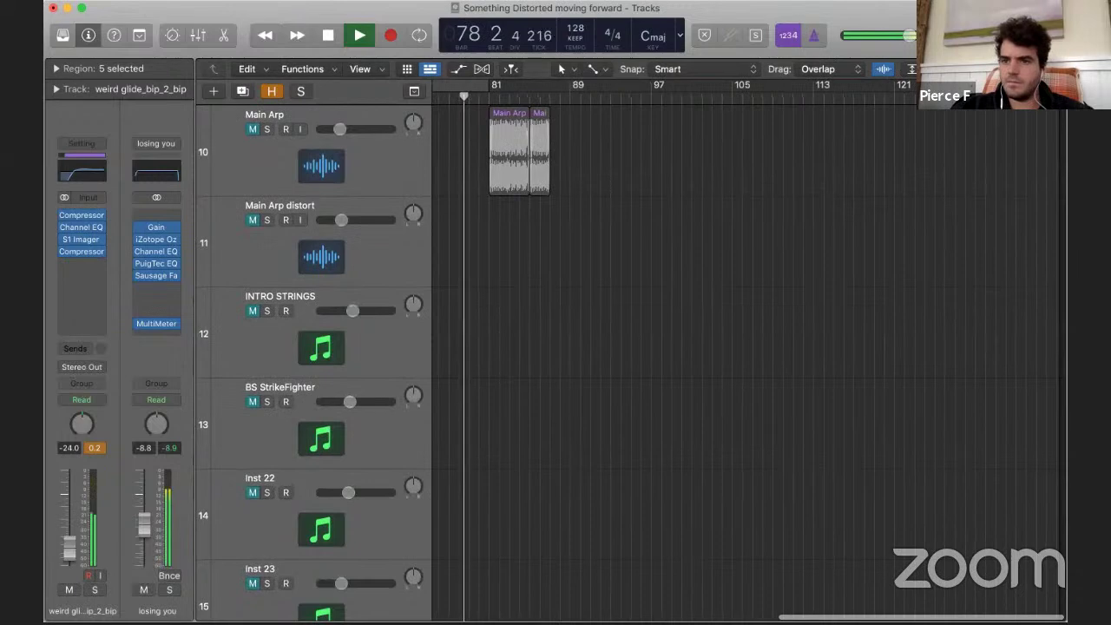
scroll(547, 355, up, 5)
scroll(545, 354, up, 5)
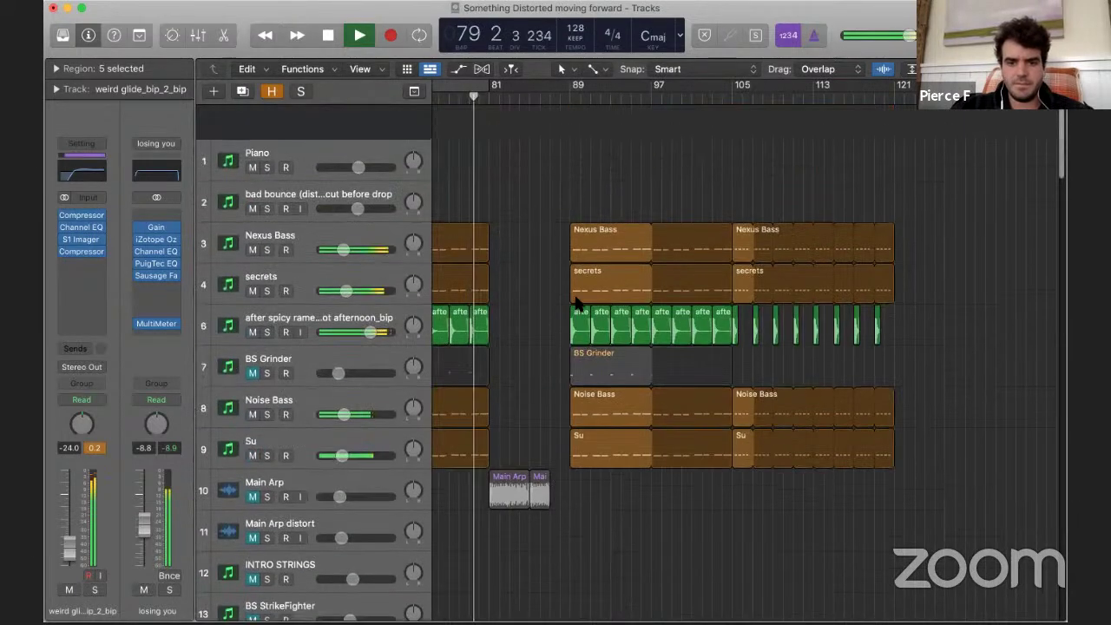
key(space)
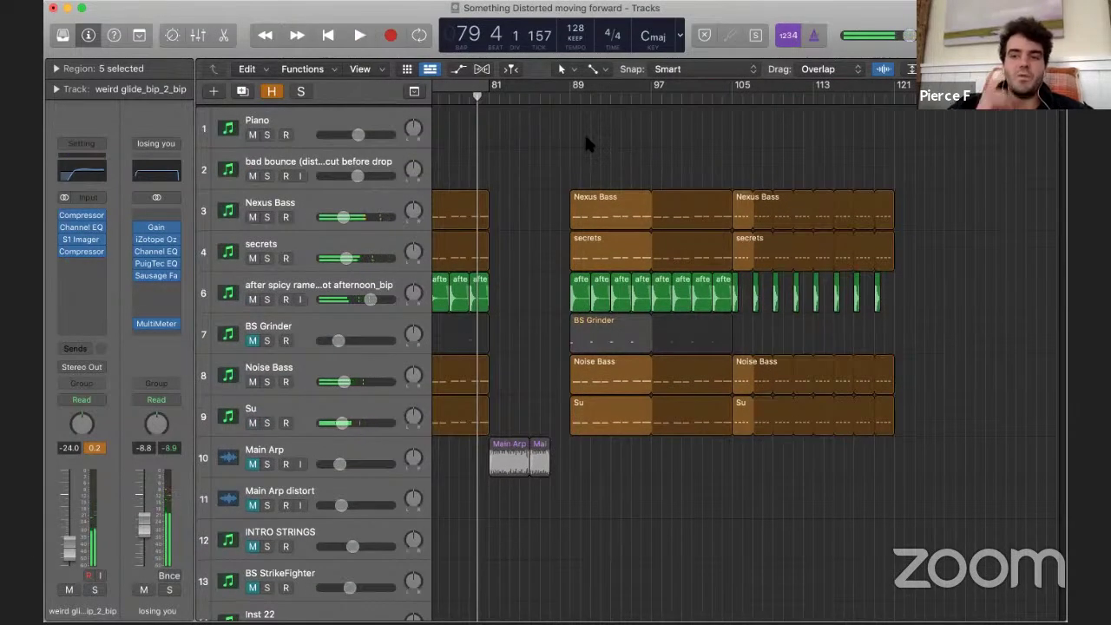
- Bring the clap and percussion tracks into view, set the playhead to bar 89, and play the drop from there
scroll(531, 121, down, 15)
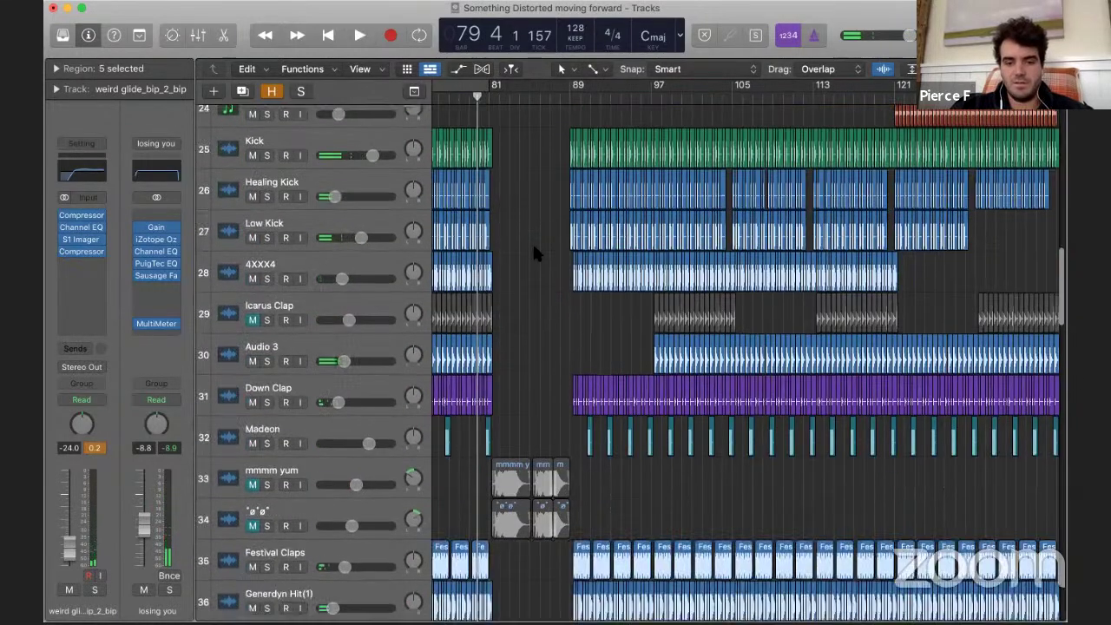
scroll(532, 241, down, 5)
click(559, 94)
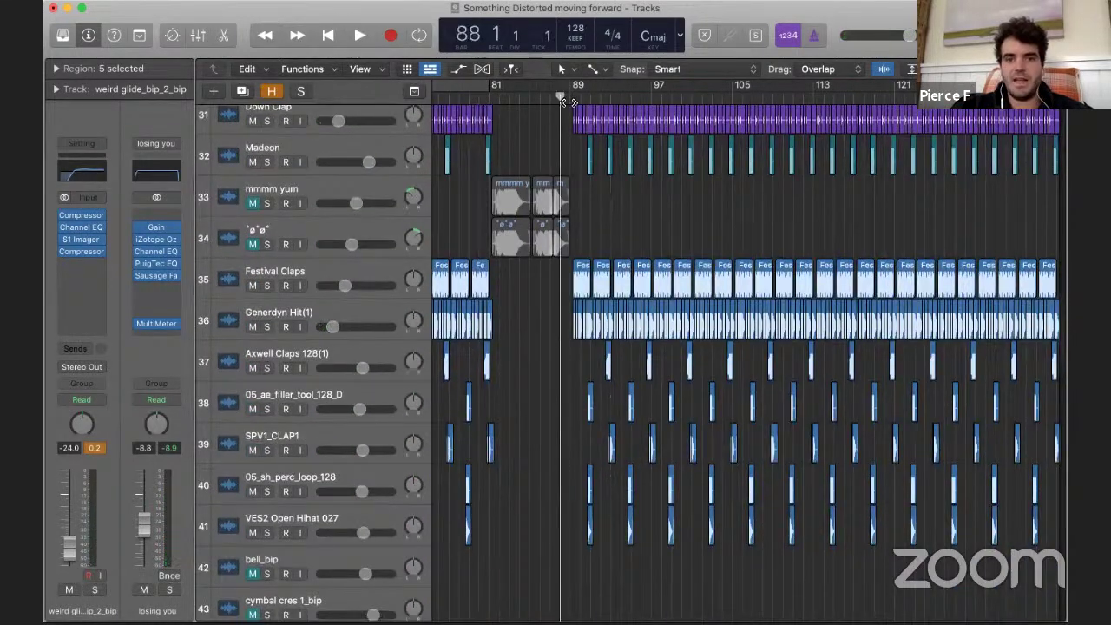
drag(562, 102, 574, 95)
key(space)
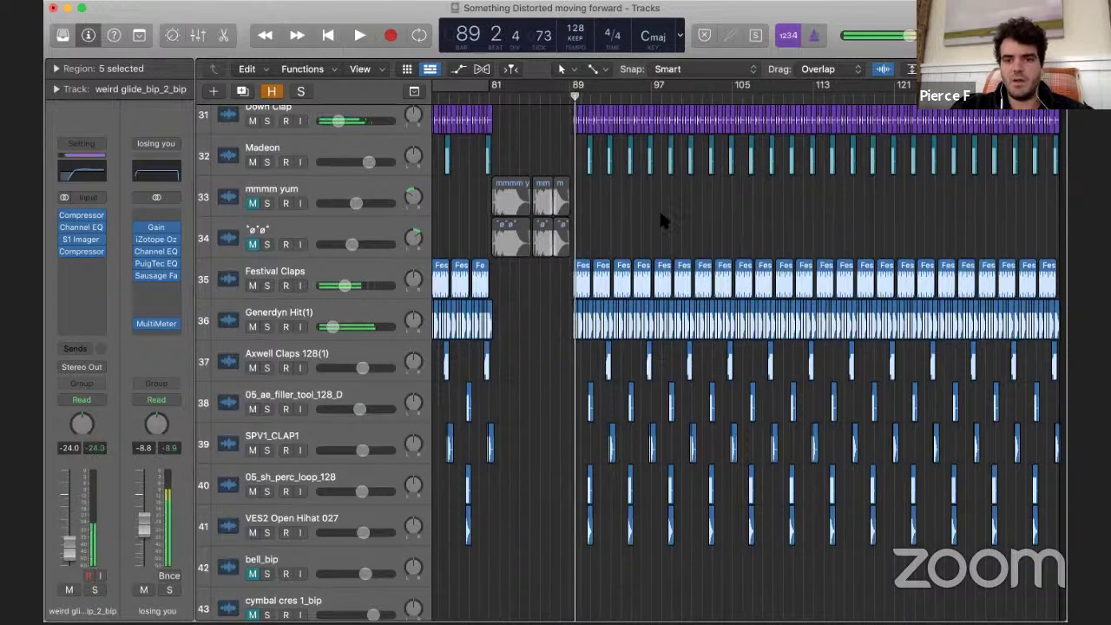
- Move the playhead to bar 104, near the end of the glide regions, and play the second drop from there
scroll(722, 152, up, 10)
scroll(775, 139, up, 8)
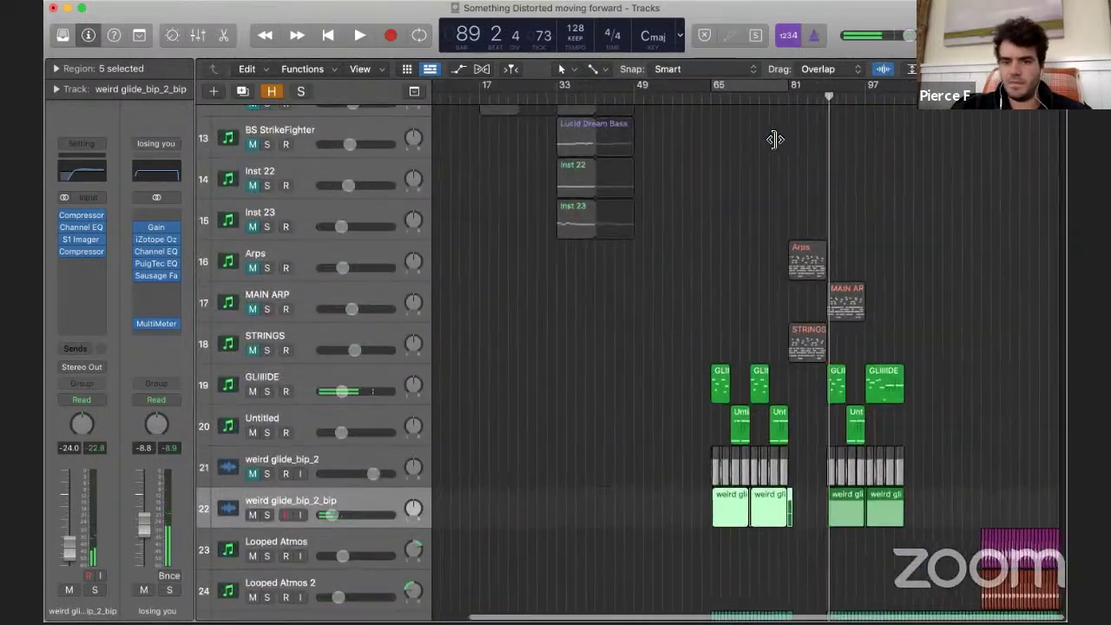
scroll(776, 140, up, 5)
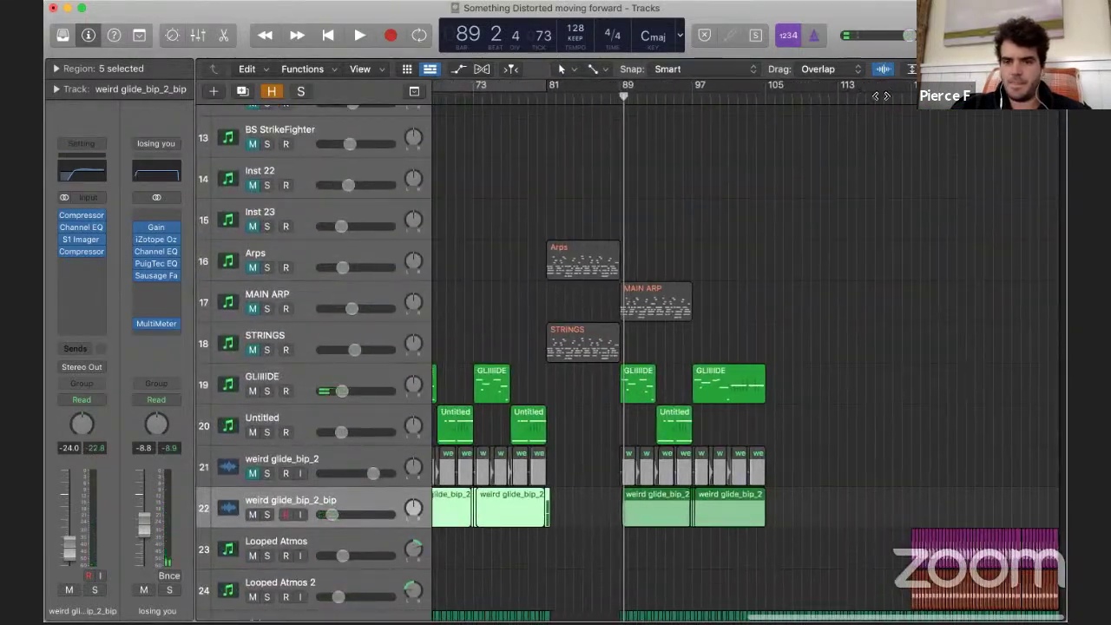
click(880, 96)
scroll(906, 363, down, 5)
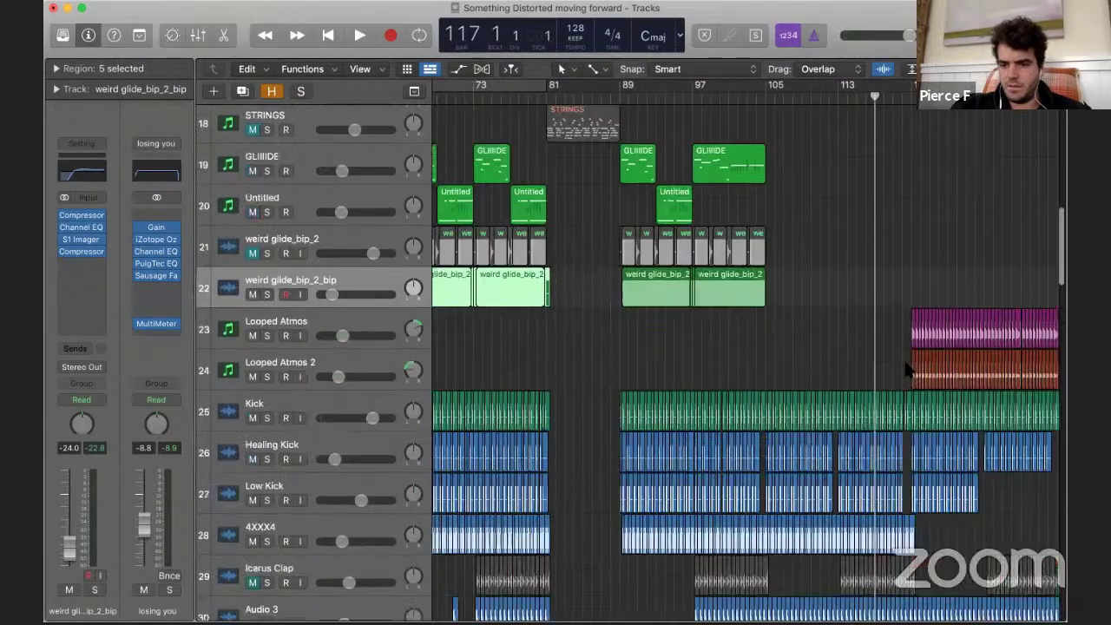
scroll(905, 369, down, 5)
click(775, 97)
key(space)
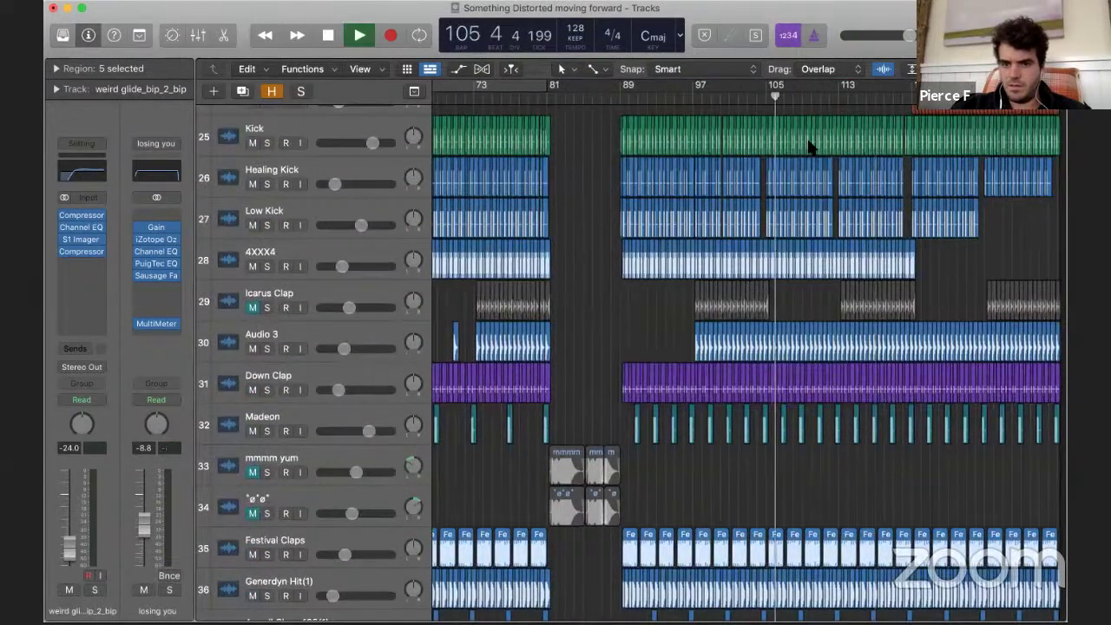
click(756, 100)
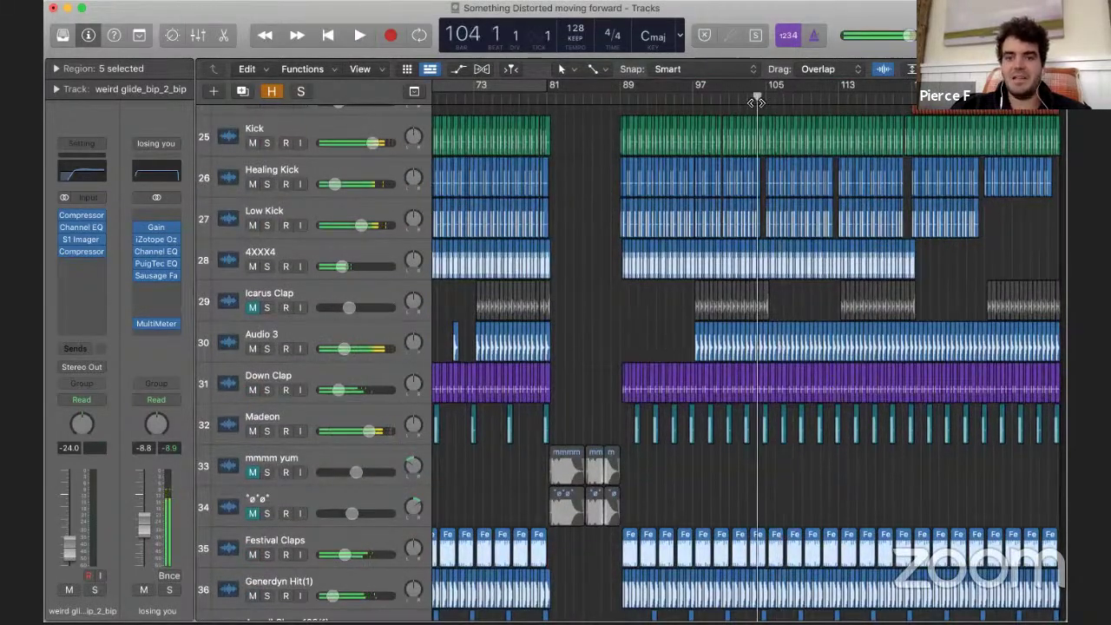
- Examine the glide, kick, clap and Audio 64 tracks while the section after bar 104 plays, and stop playback
scroll(819, 332, up, 8)
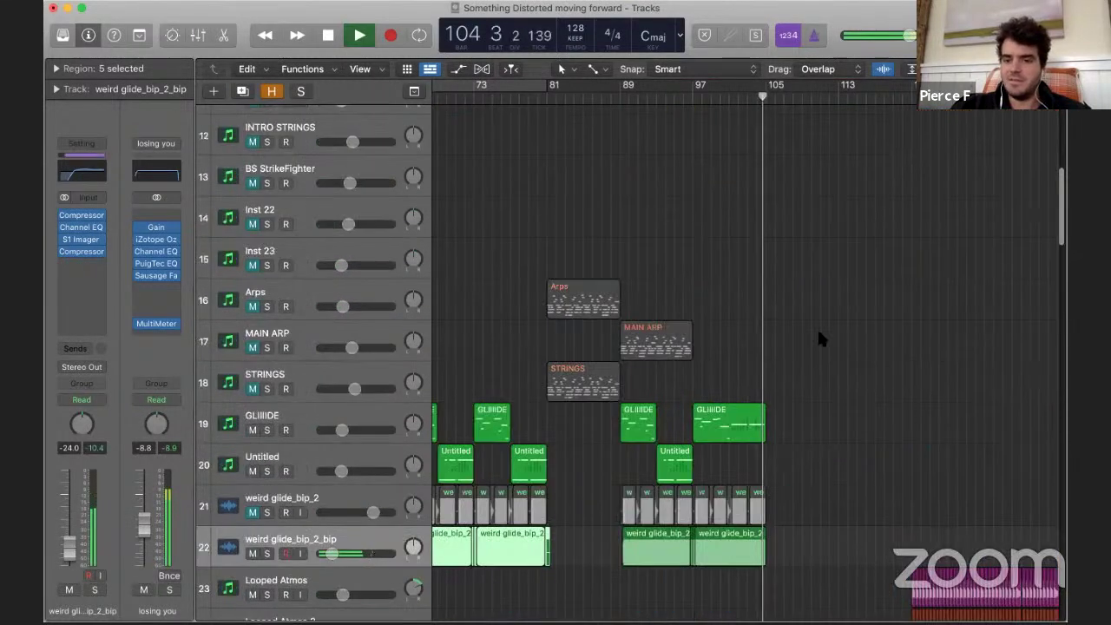
scroll(820, 328, down, 3)
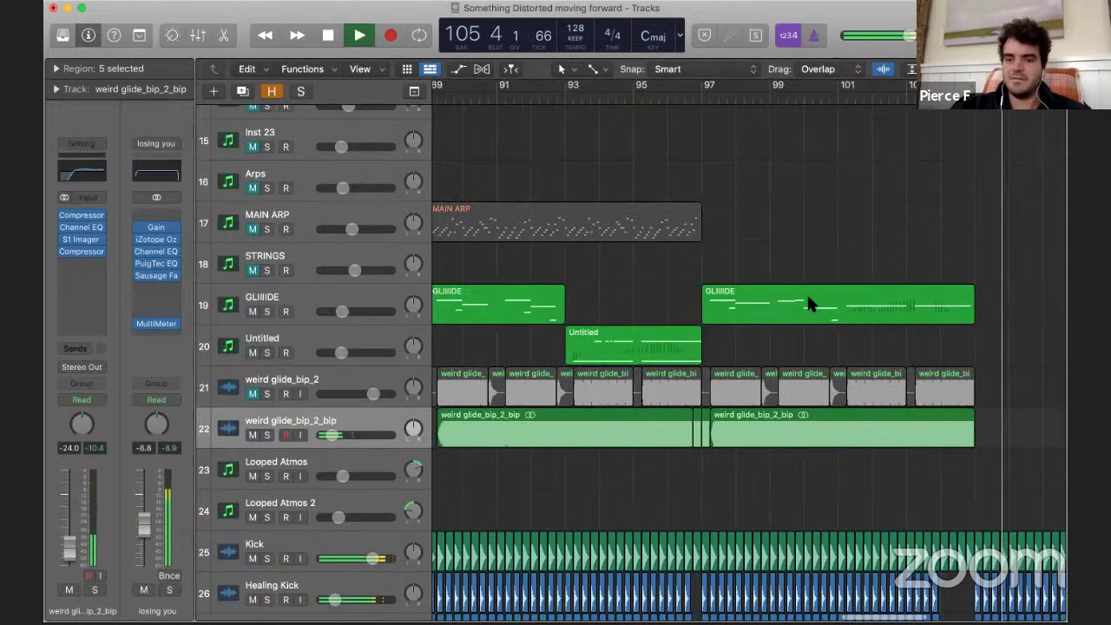
scroll(834, 248, down, 6)
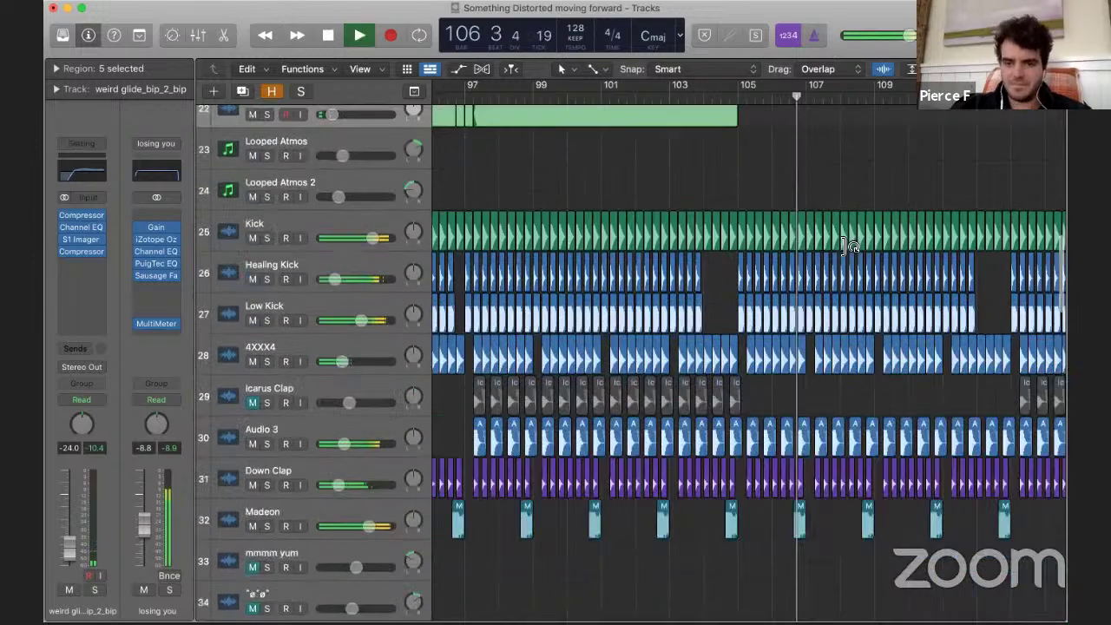
scroll(849, 247, down, 20)
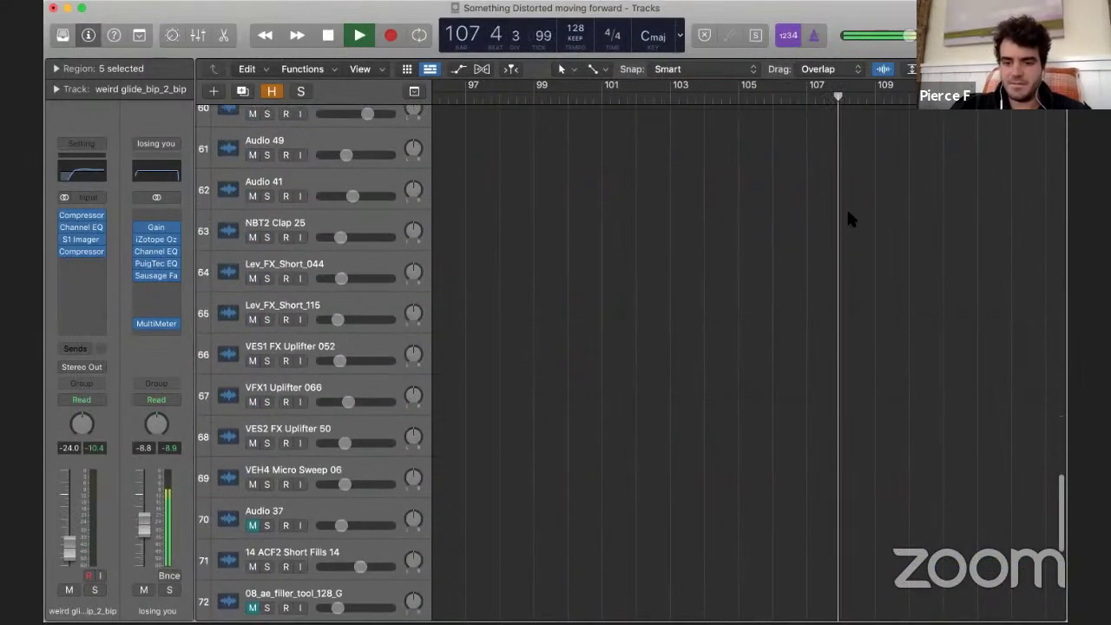
scroll(748, 279, right, 5)
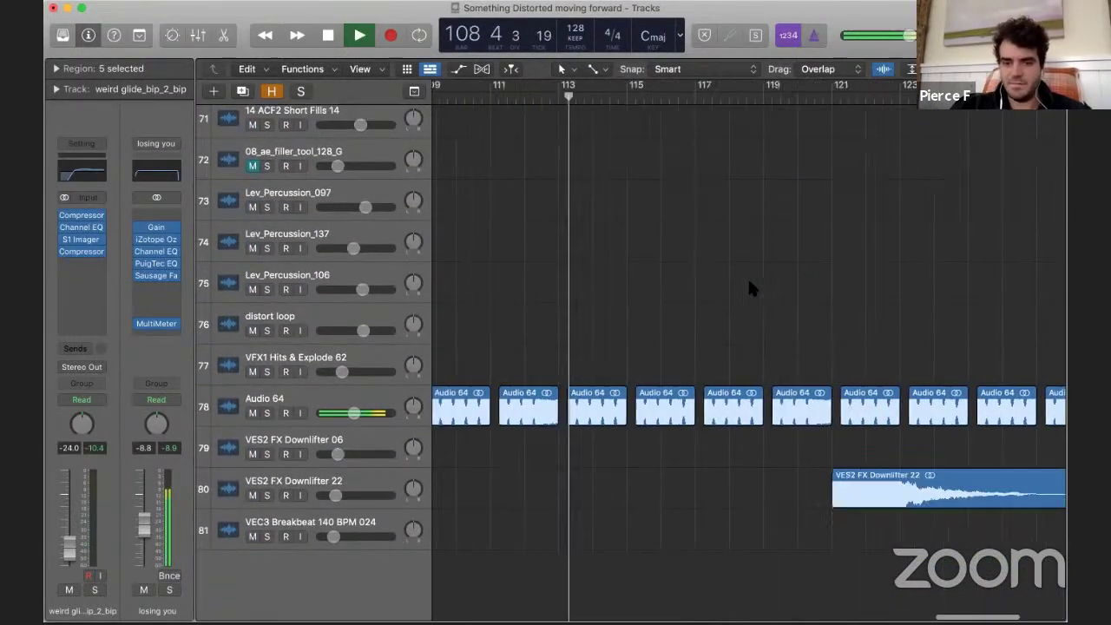
key(super+Left)
scroll(747, 276, left, 3)
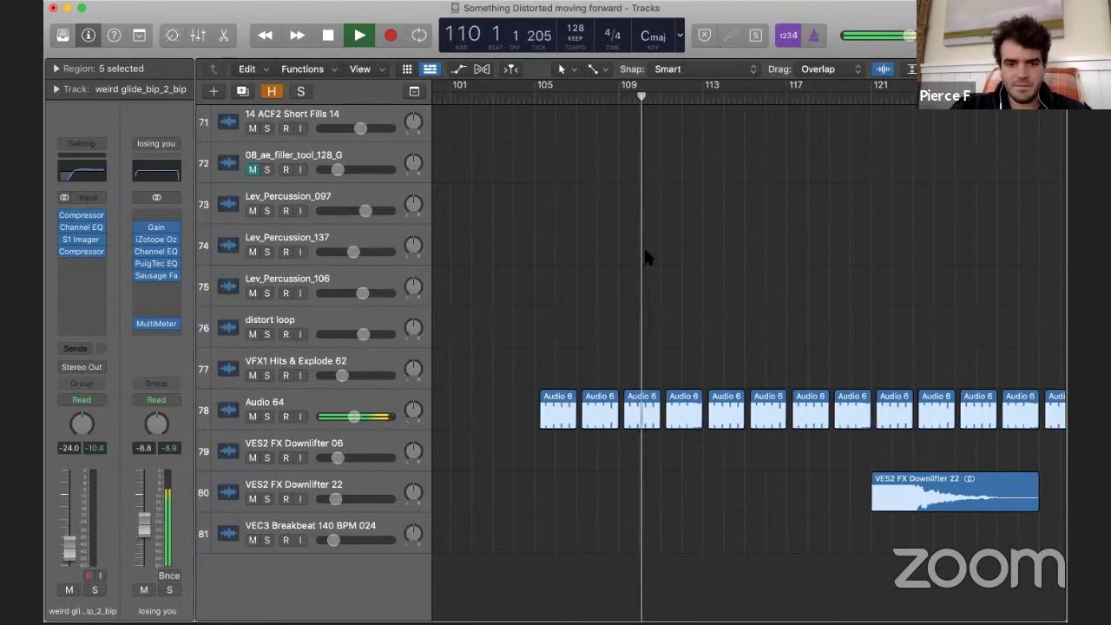
key(space)
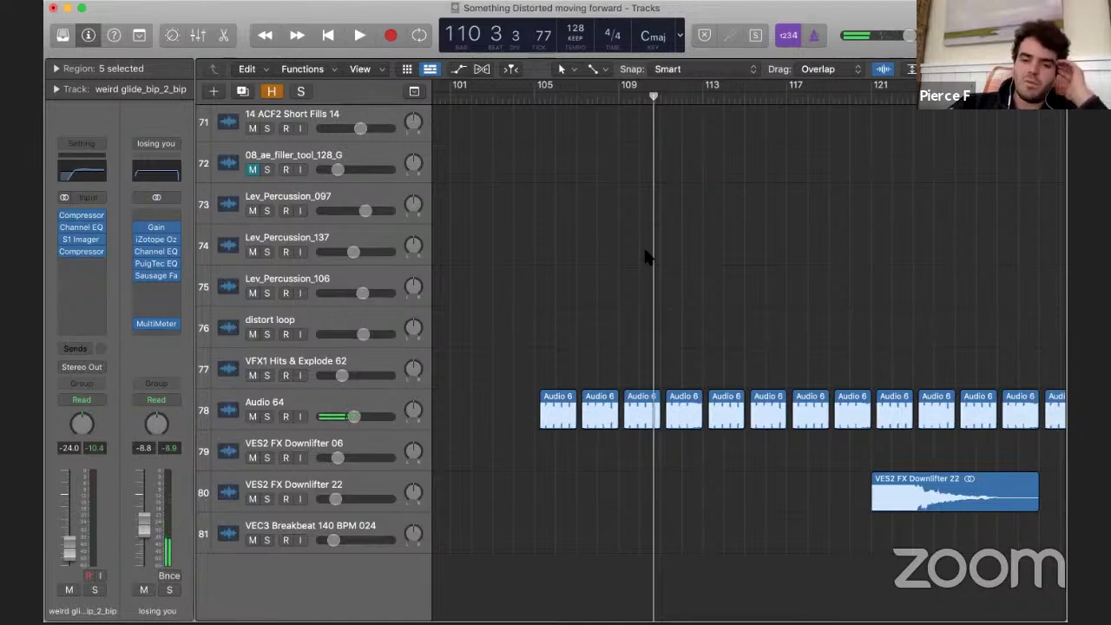
- Play the project from its very beginning and examine the glide and Audio 49 tracks of the intro
scroll(644, 252, left, 15)
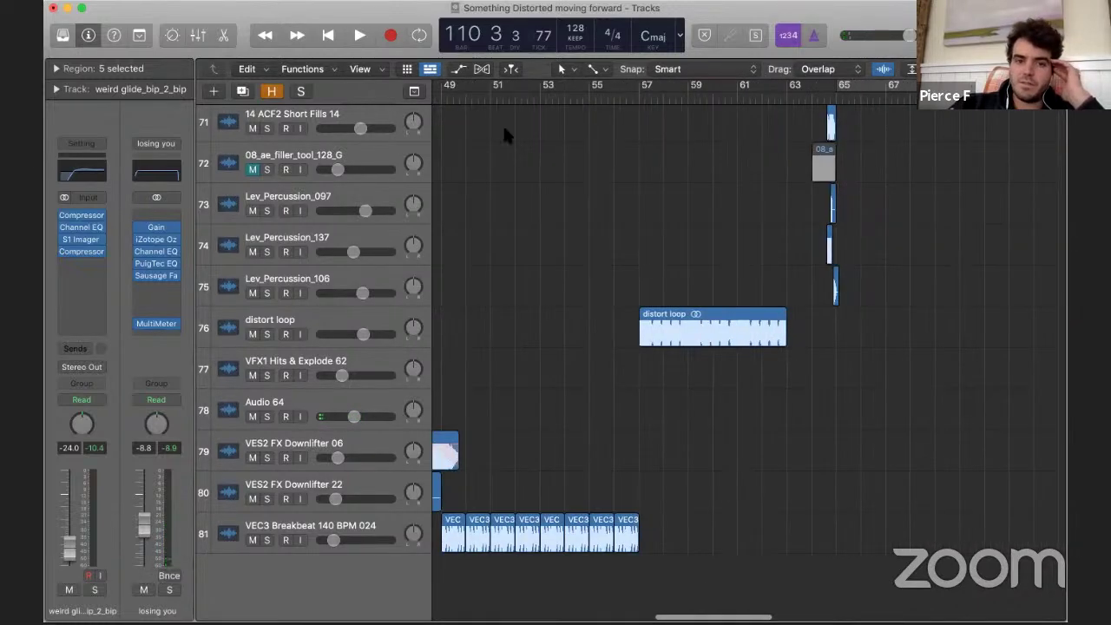
scroll(576, 293, down, 5)
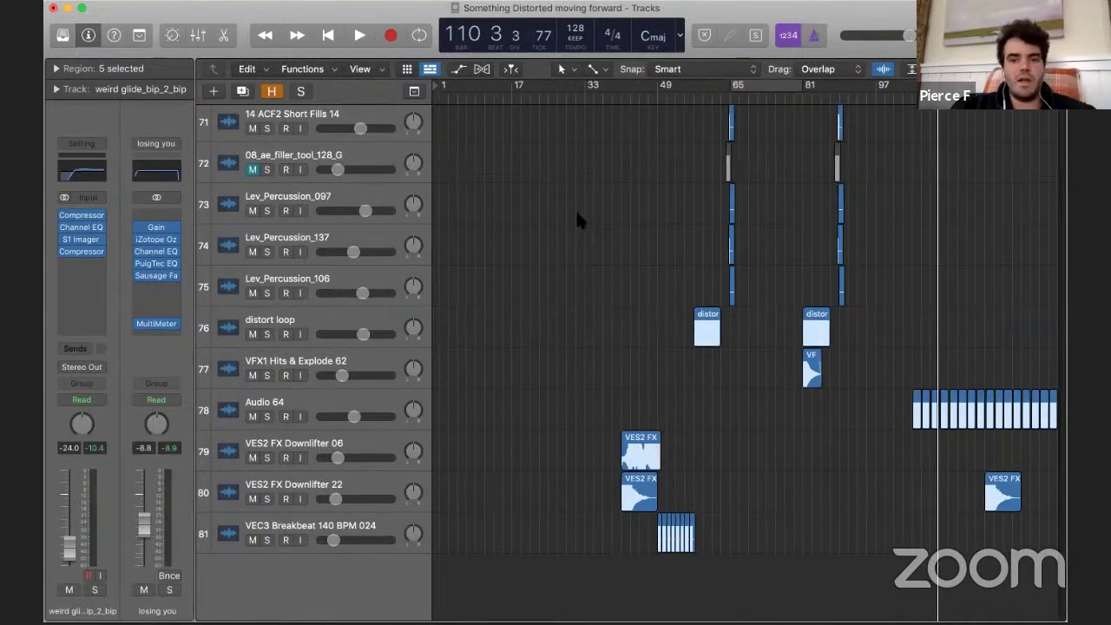
scroll(576, 209, up, 6)
key(Return)
key(space)
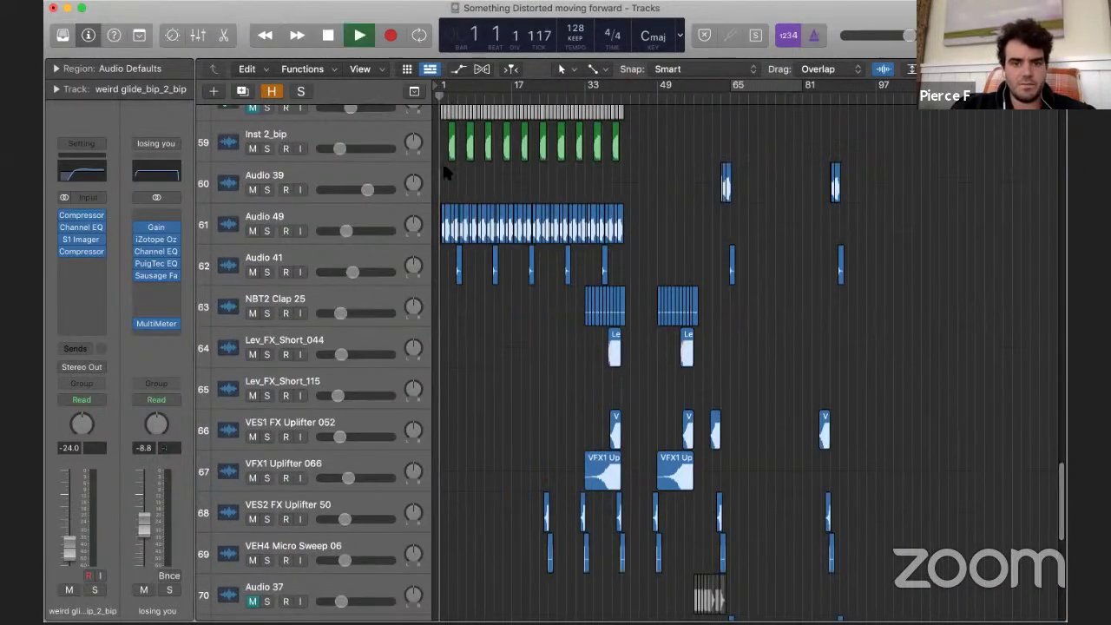
scroll(460, 160, up, 10)
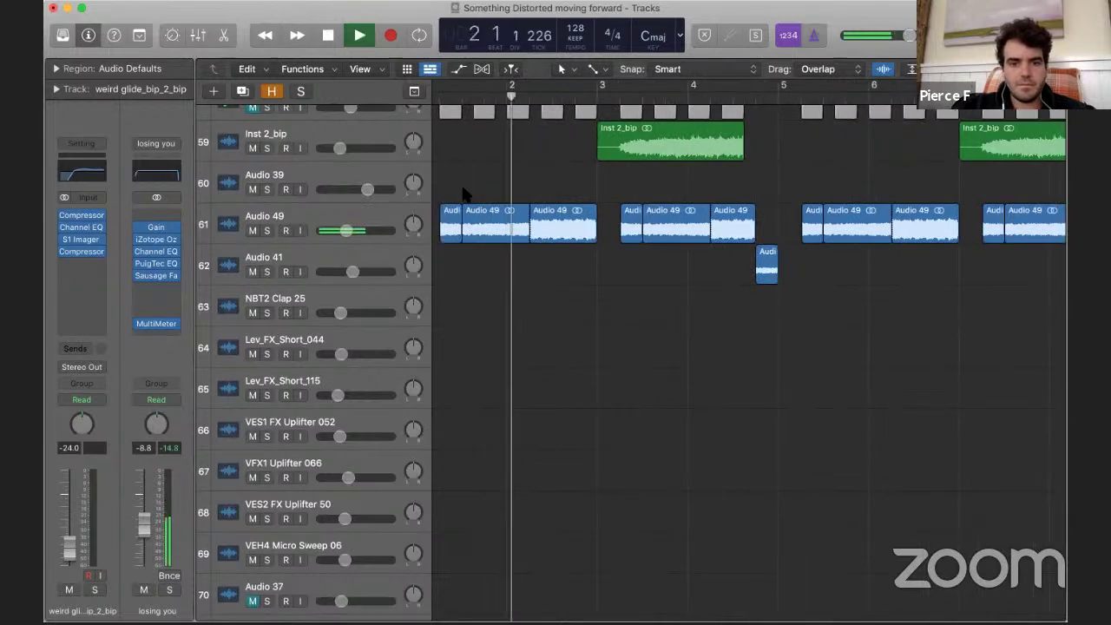
scroll(570, 185, down, 6)
scroll(556, 196, up, 5)
scroll(541, 204, up, 4)
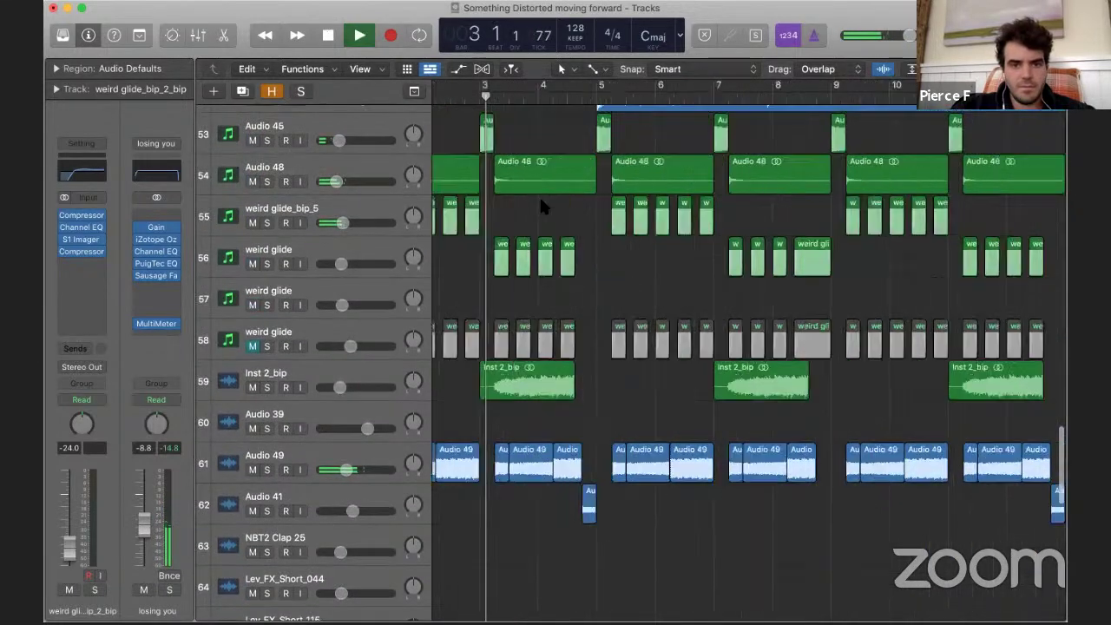
scroll(540, 203, up, 3)
- Solo the weird glide track 56 and weird glide_bip_5, and listen to the two together
click(266, 263)
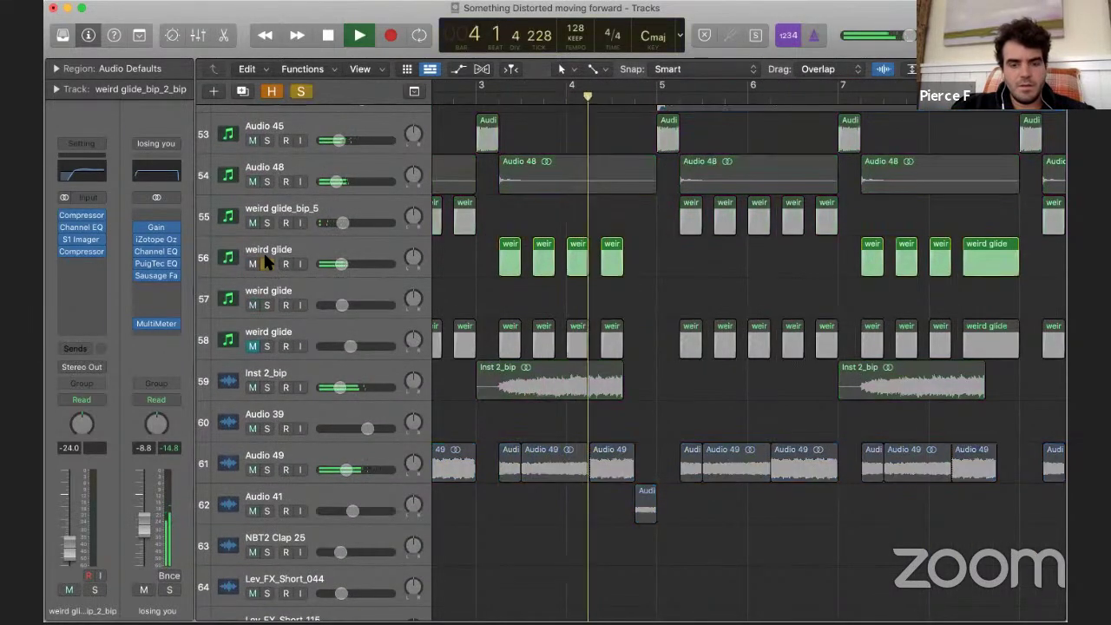
click(267, 223)
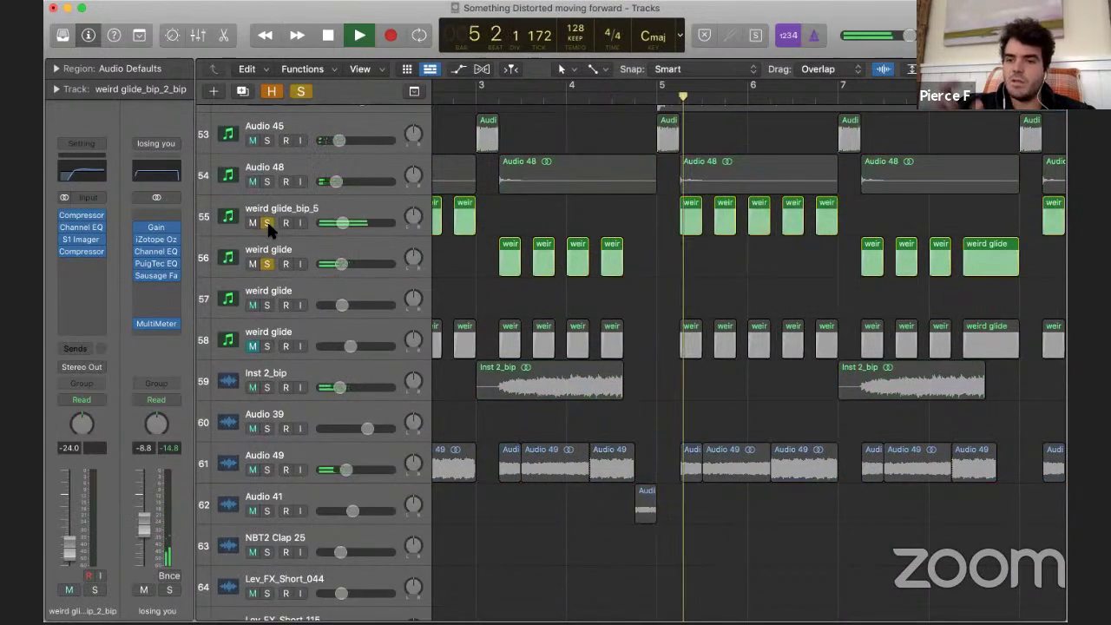
key(space)
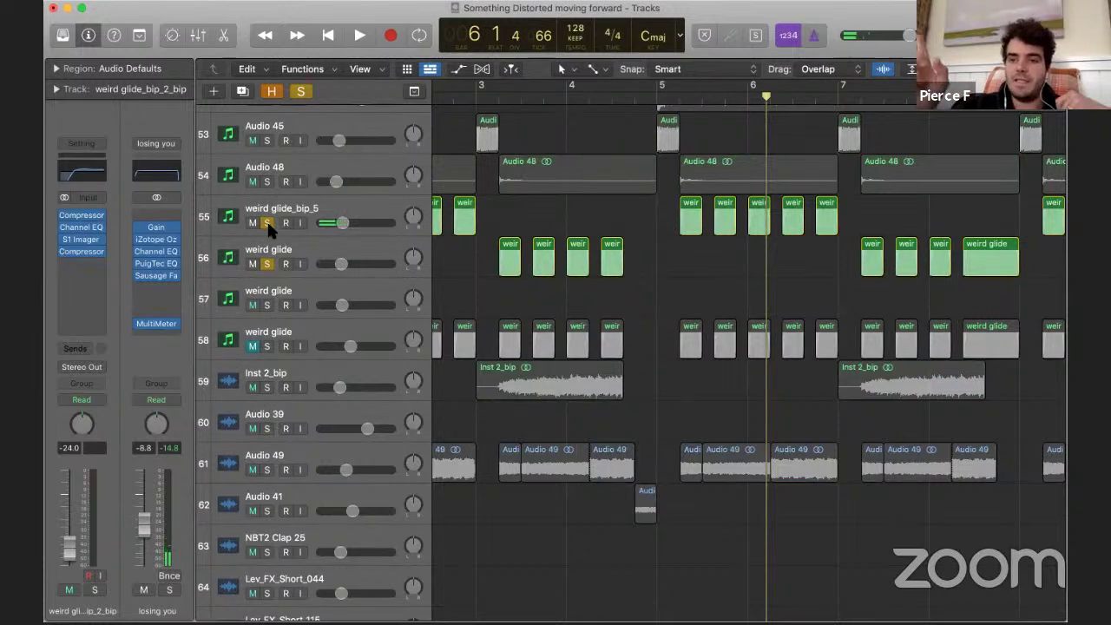
key(space)
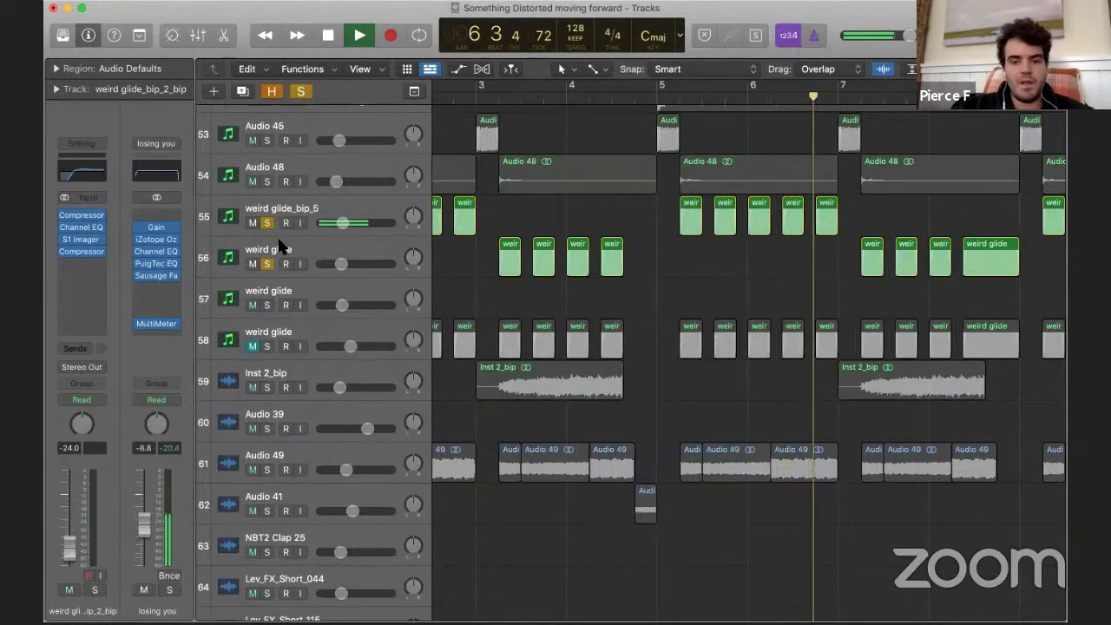
- Solo Audio 49 as well, select its track, and raise its volume to -9.0 dB
scroll(278, 427, down, 5)
click(266, 271)
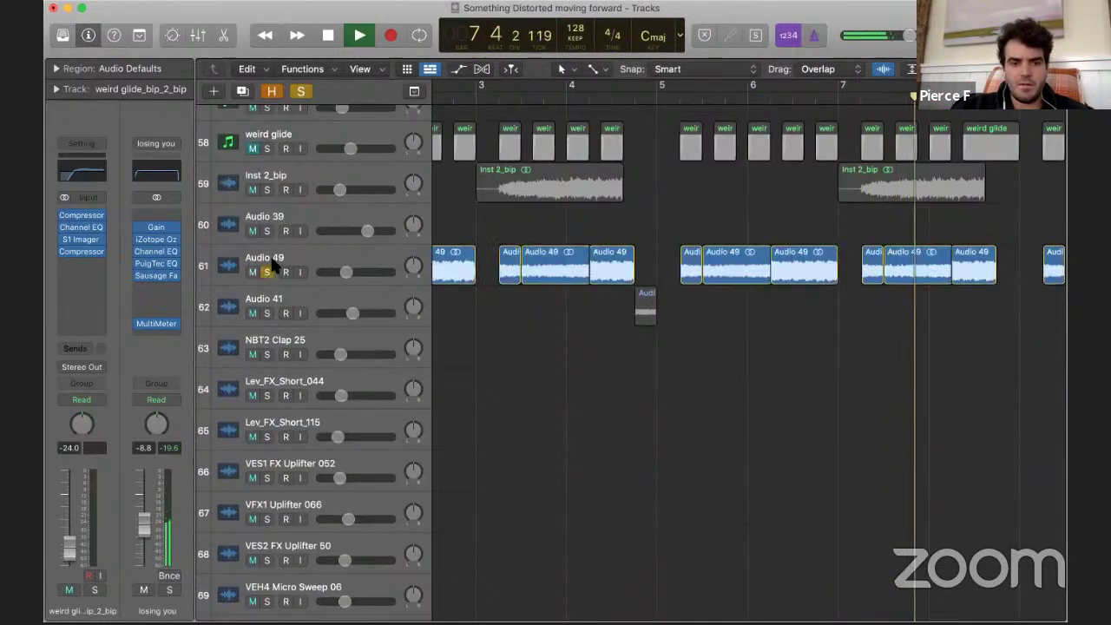
click(284, 255)
drag(341, 272, 343, 272)
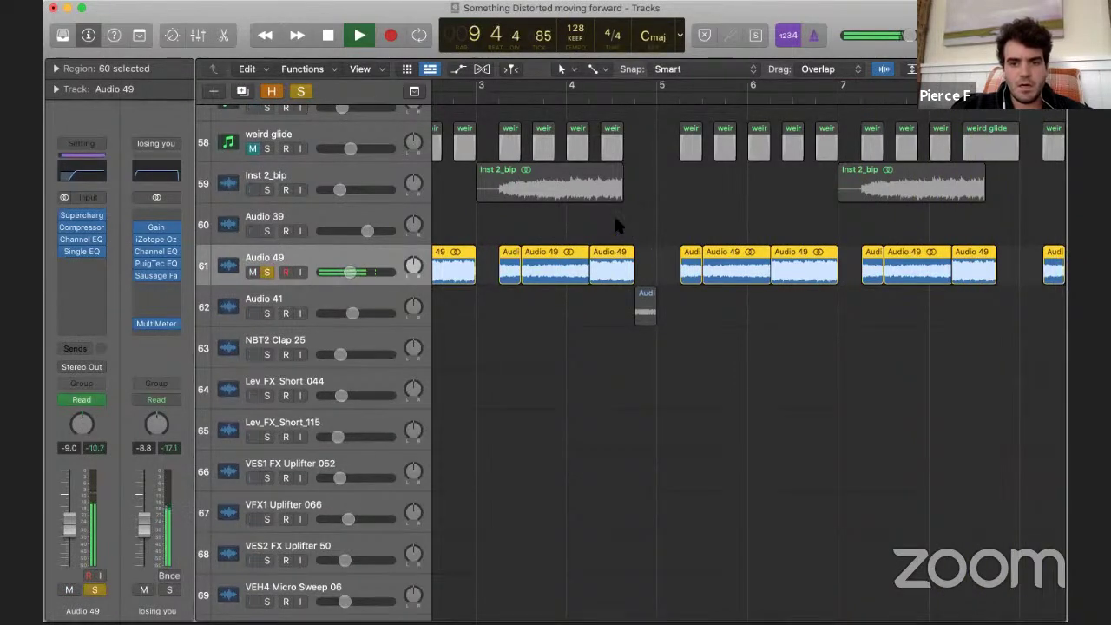
- Turn off solo on weird glide_bip_5 and weird glide, and play Audio 49 on its own
key(super+Left)
key(super+Left)
key(super+Left)
key(super+Left)
key(super+Left)
scroll(519, 218, up, 2)
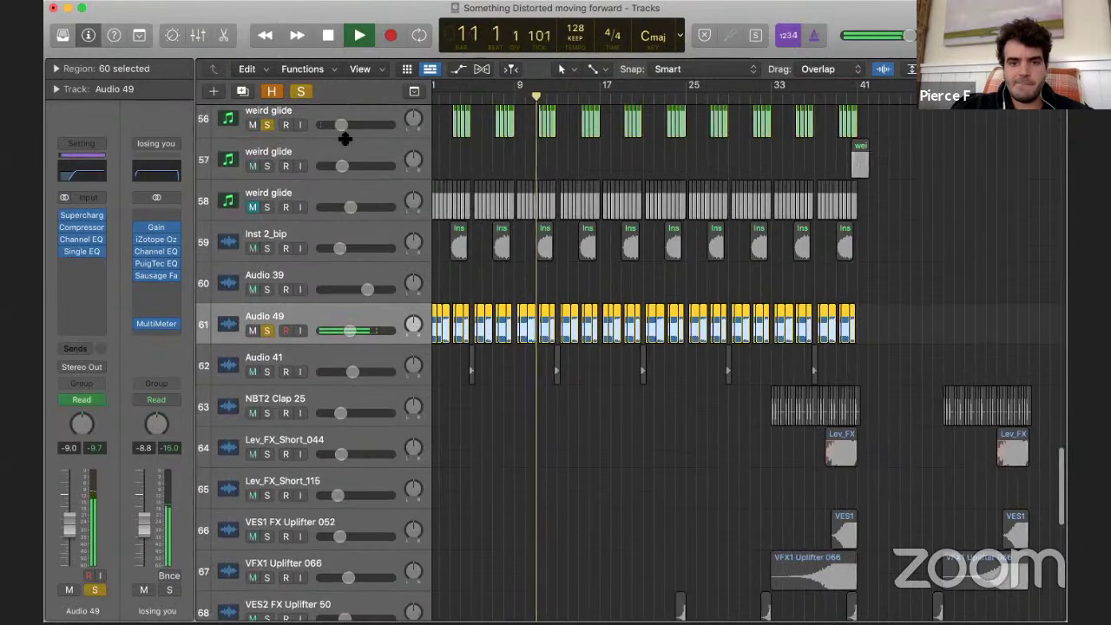
key(space)
scroll(344, 139, up, 2)
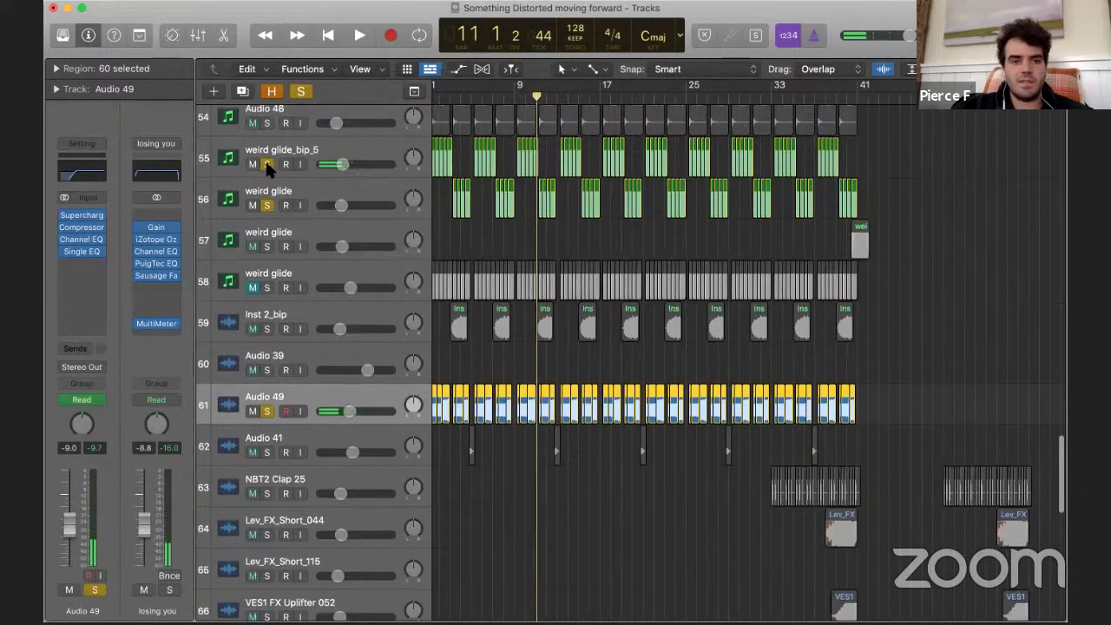
drag(264, 161, 267, 205)
key(space)
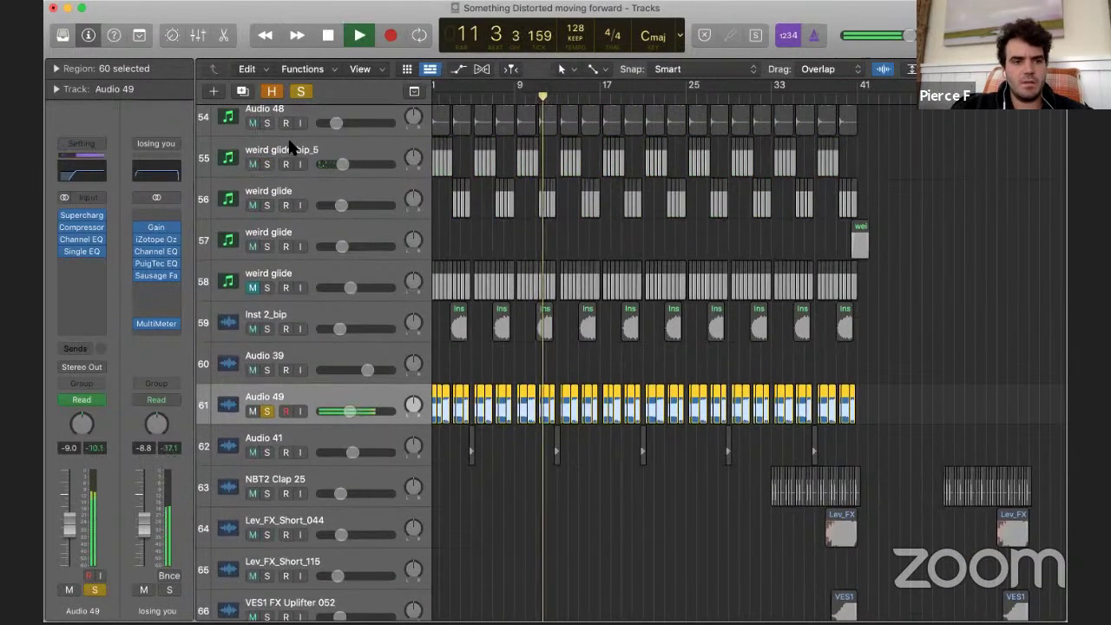
click(63, 227)
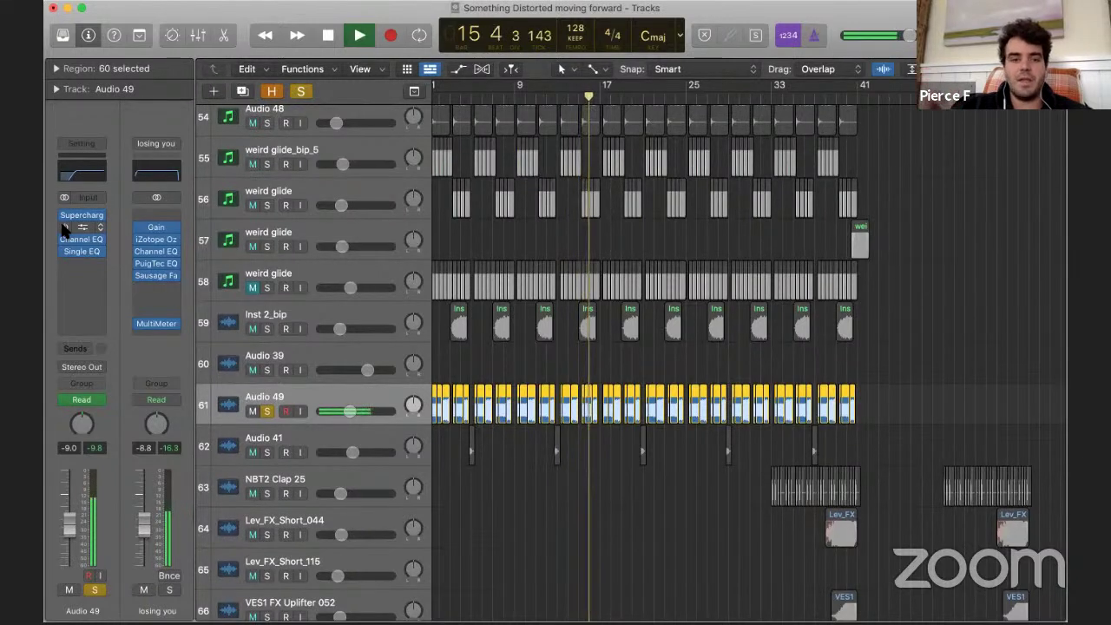
key(space)
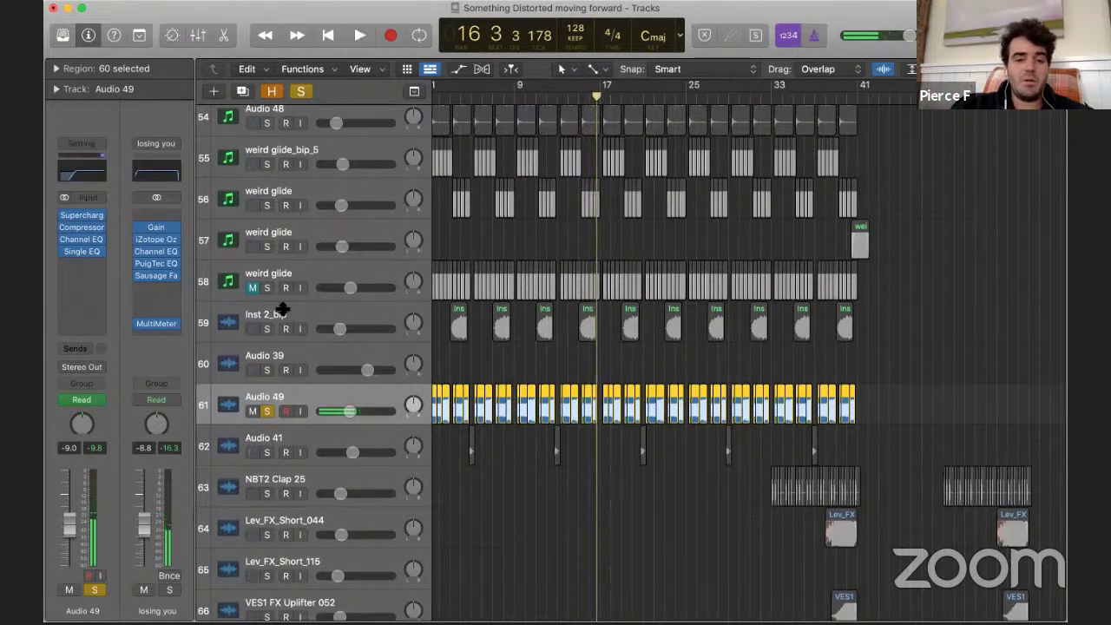
- Solo Brendan Bits alongside Audio 49, play them together, skip ahead to about bar 28, and stop playback
scroll(437, 308, up, 5)
scroll(437, 308, down, 8)
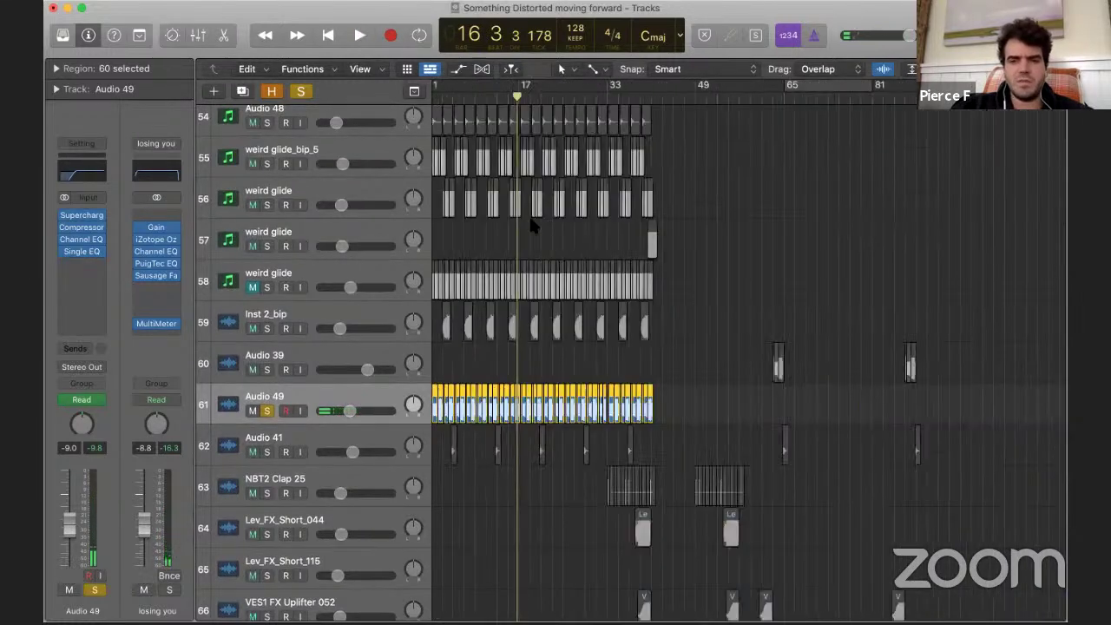
scroll(533, 225, up, 5)
click(554, 365)
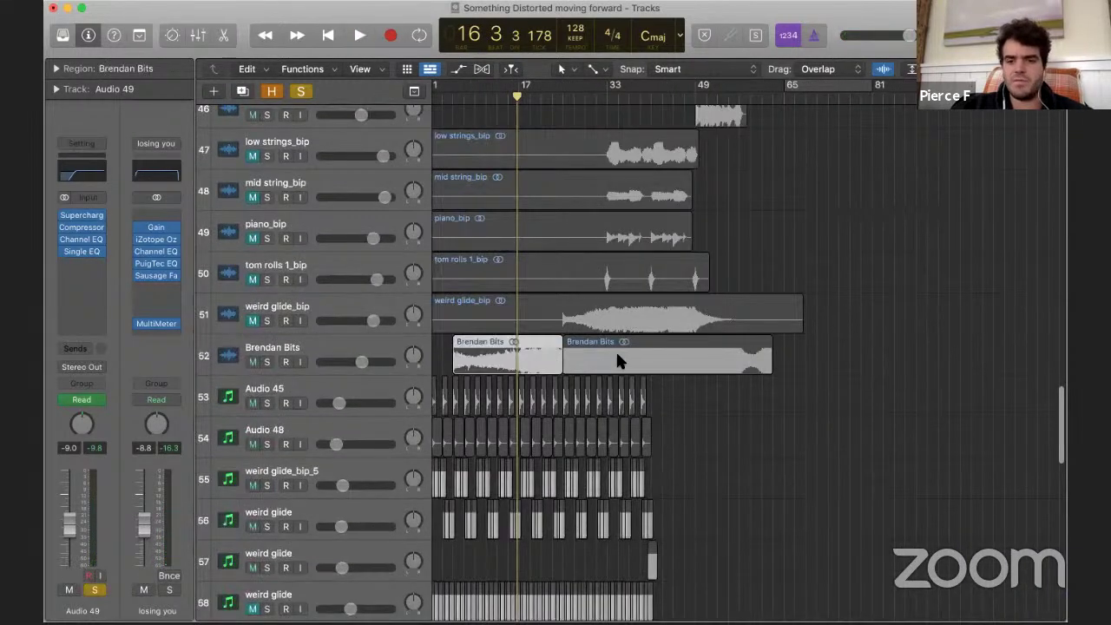
click(617, 356)
click(268, 361)
key(space)
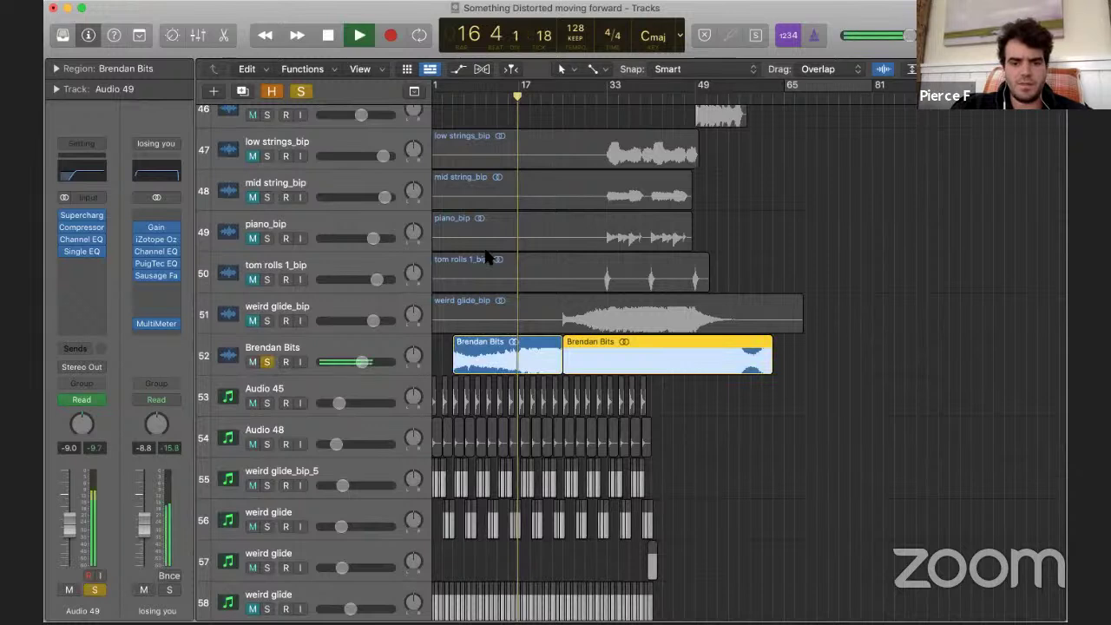
click(579, 98)
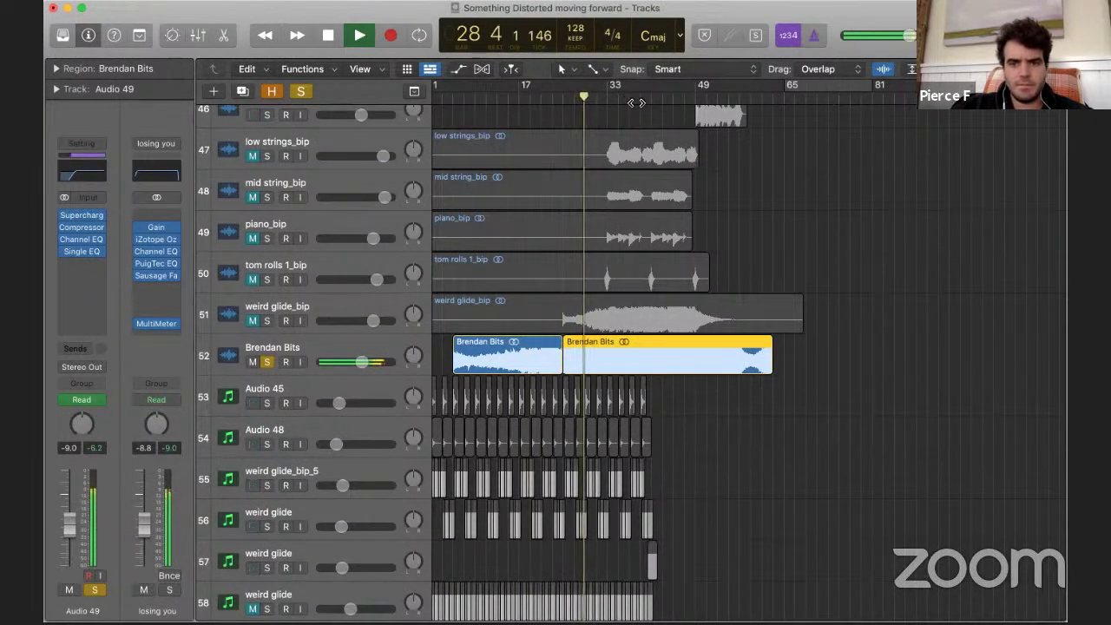
key(space)
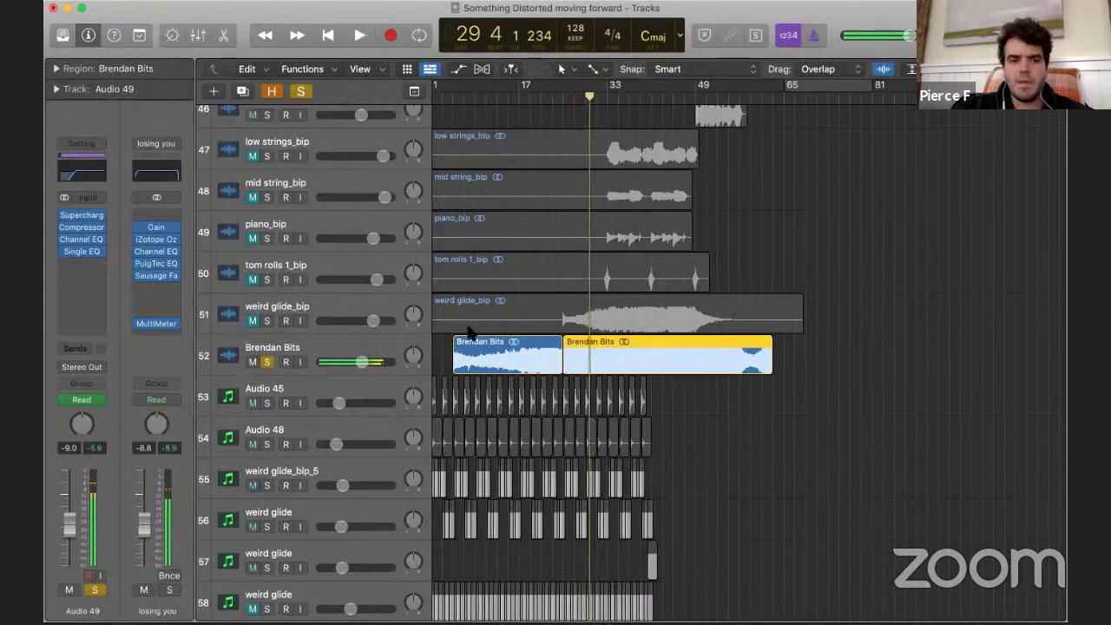
- Turn off solo on Brendan Bits and play the arrangement from about bar 61, where its last region ends
click(265, 363)
scroll(653, 325, right, 5)
scroll(653, 326, down, 4)
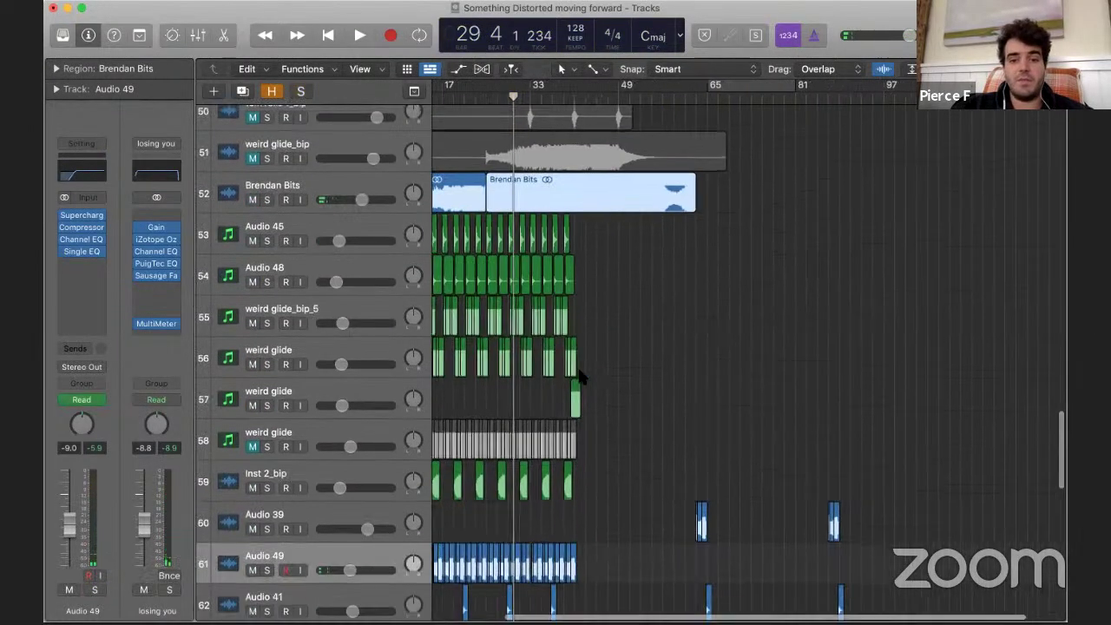
scroll(652, 320, left, 1)
scroll(652, 319, up, 4)
scroll(642, 298, right, 4)
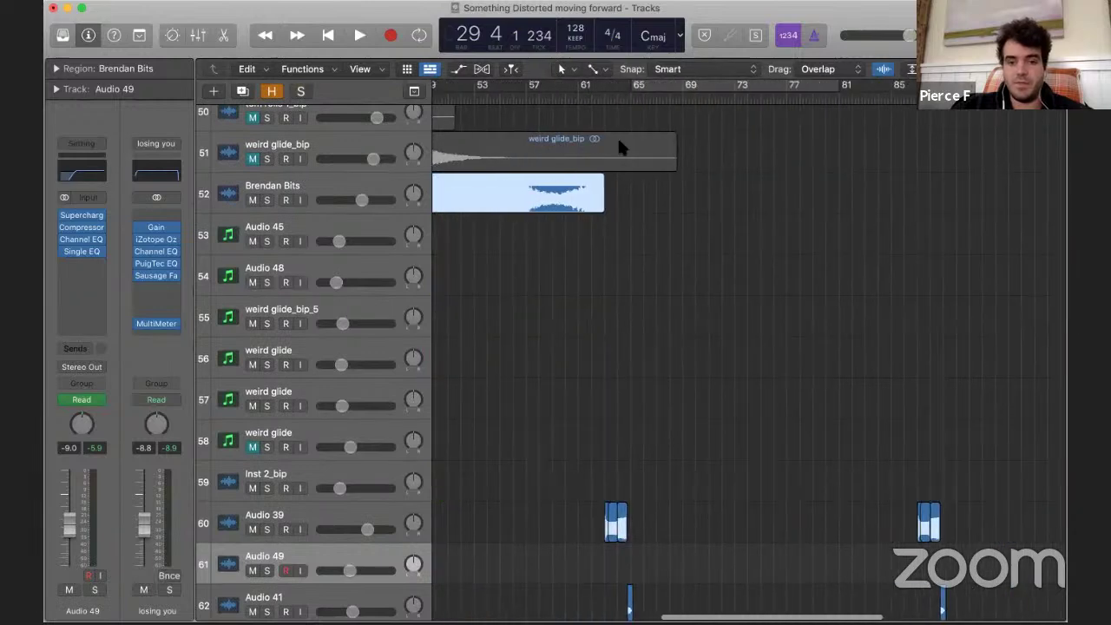
click(586, 97)
key(space)
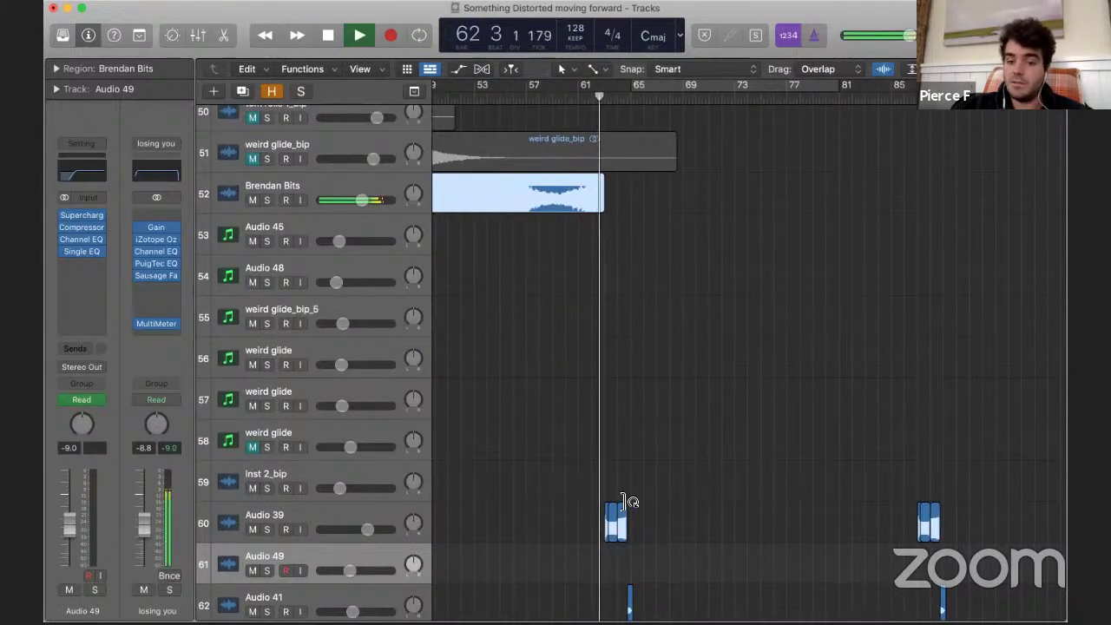
- Select Audio 39 and then Audio 41 while their short regions play, then stop and return the playhead to bar 63
click(305, 508)
scroll(744, 449, up, 5)
scroll(715, 402, down, 3)
scroll(709, 374, down, 1)
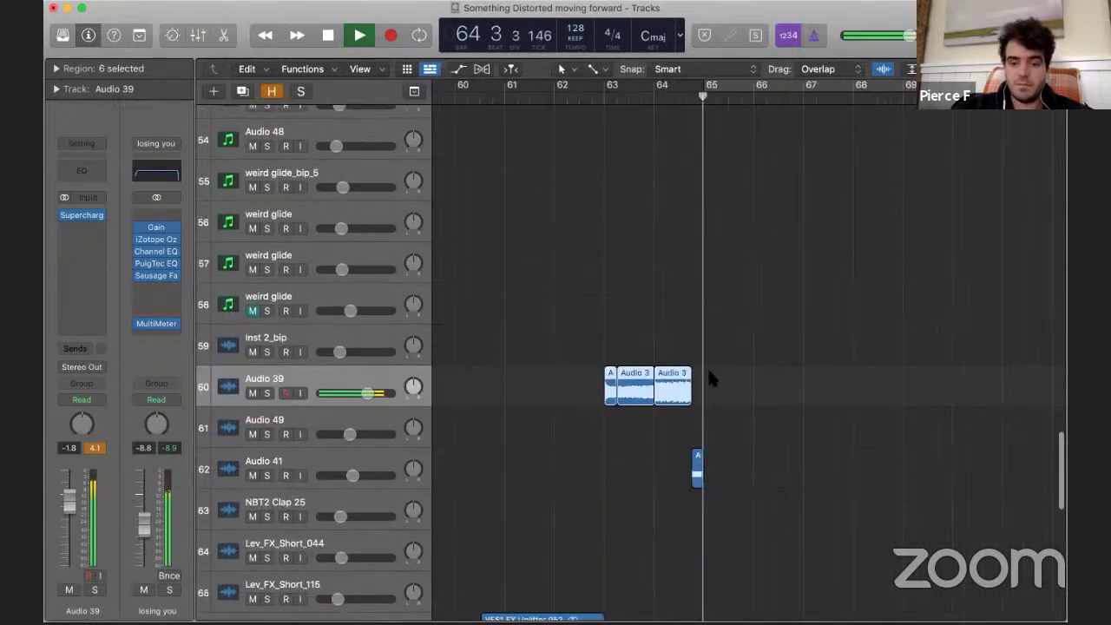
click(382, 461)
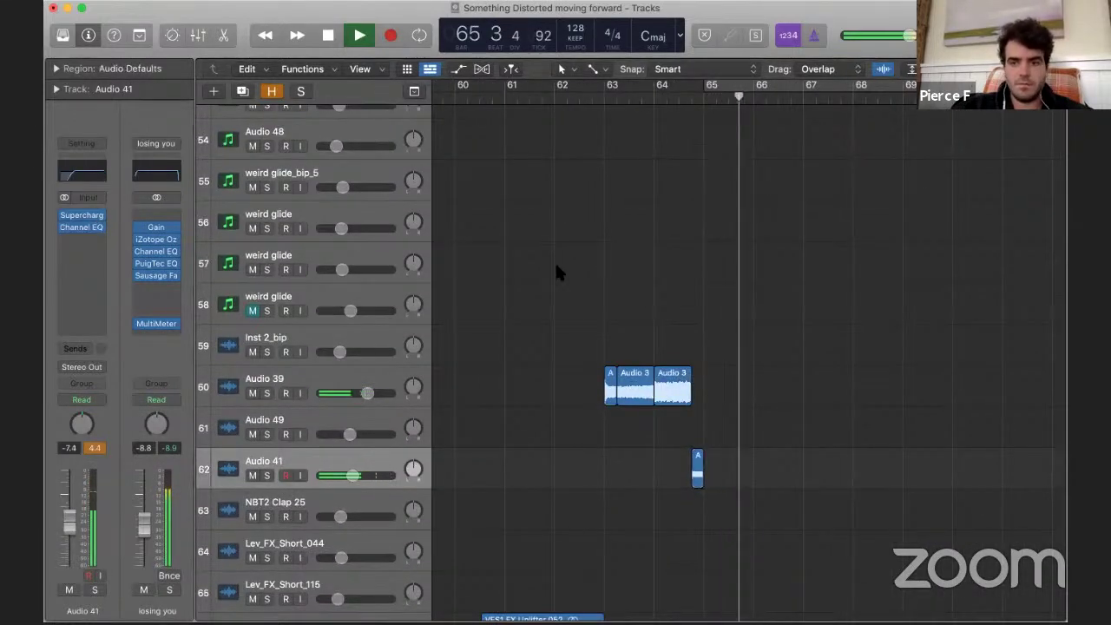
scroll(521, 290, right, 2)
key(space)
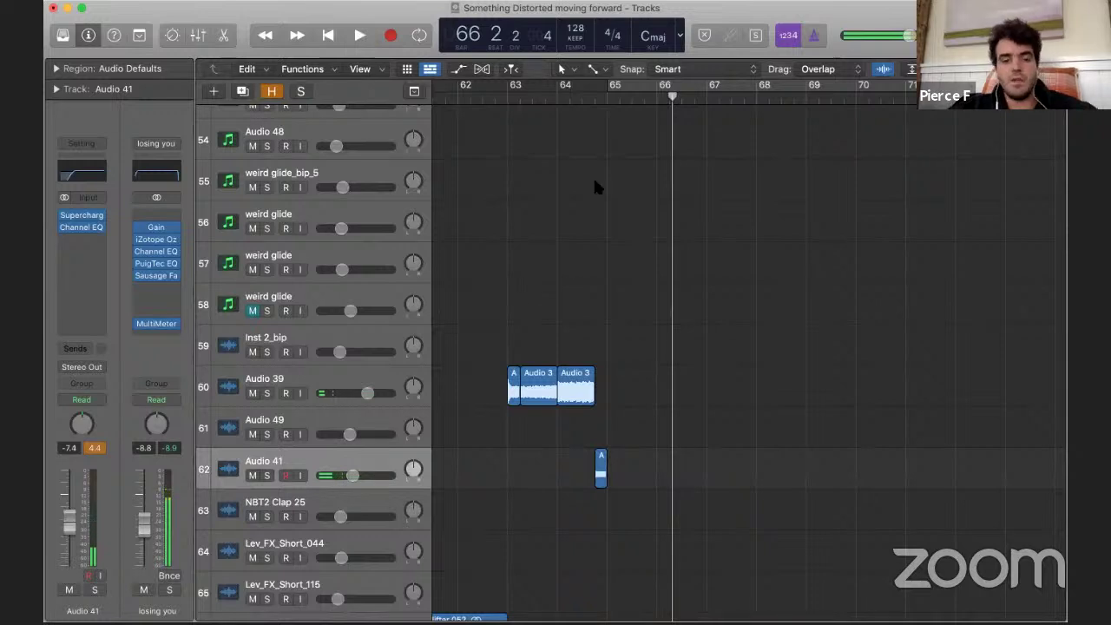
click(508, 97)
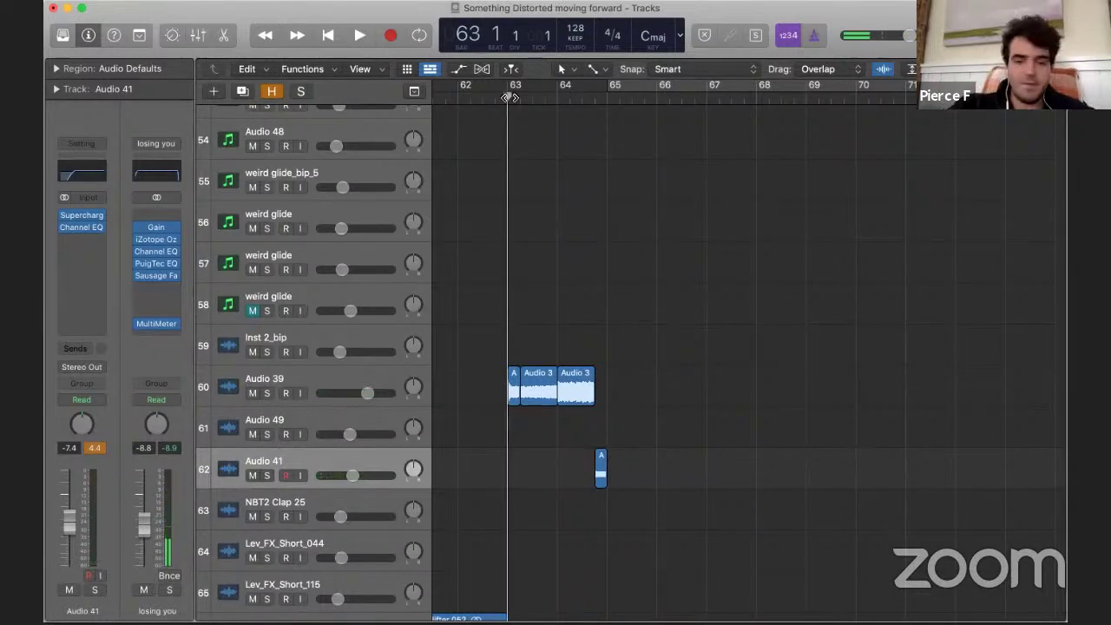
- Create one software instrument track with an empty channel strip directly below weird glide_bip_2_bip
key(super+Left)
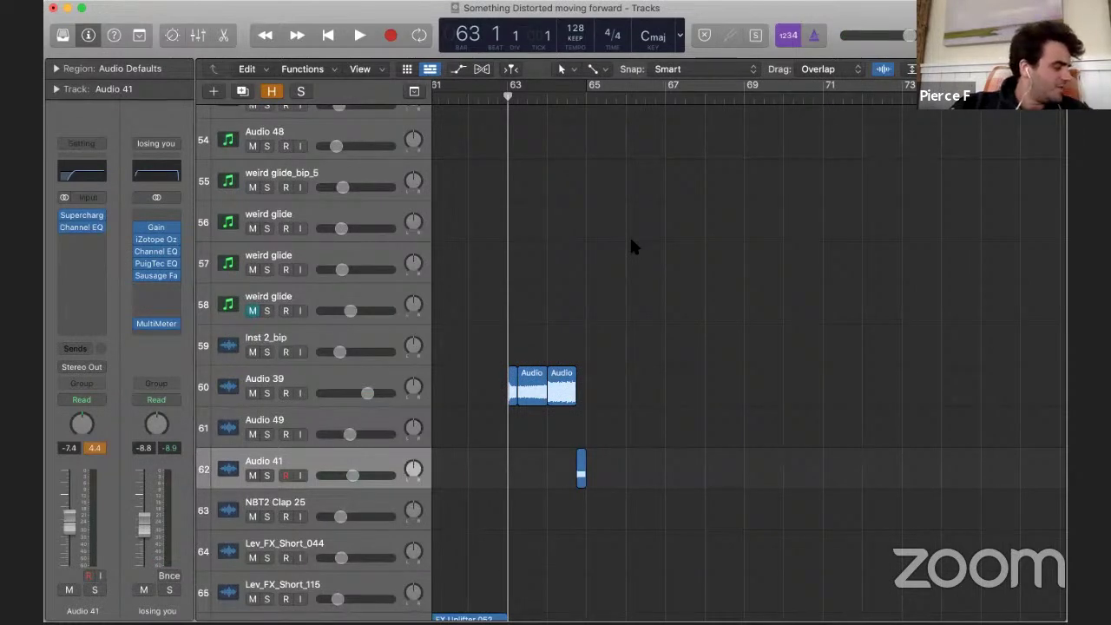
key(super+Left)
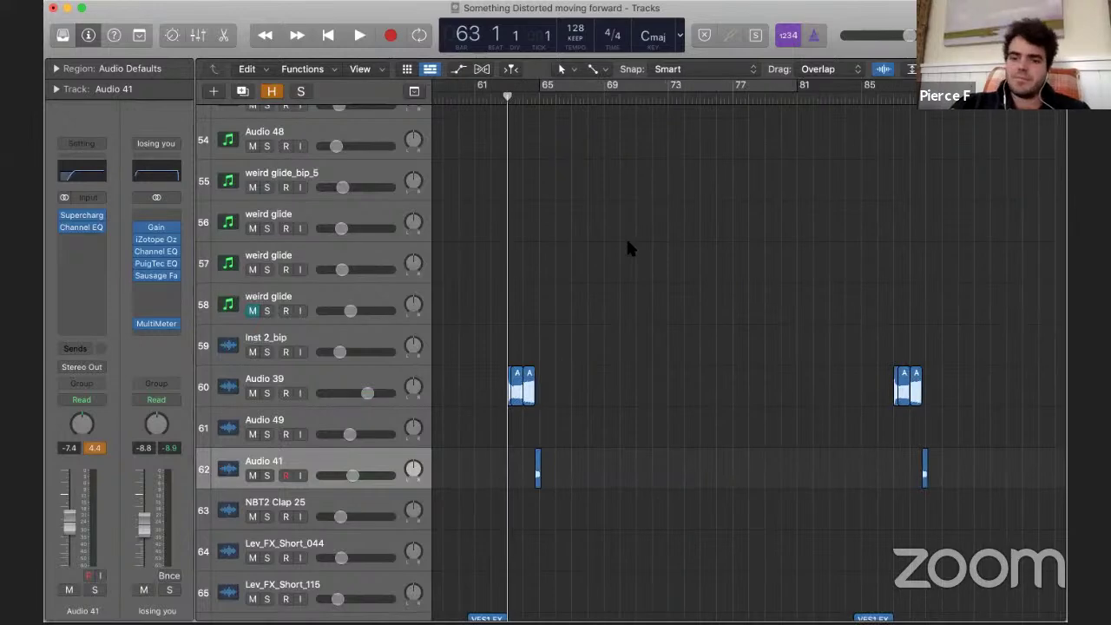
scroll(631, 249, up, 10)
key(super+Left)
key(super+Left)
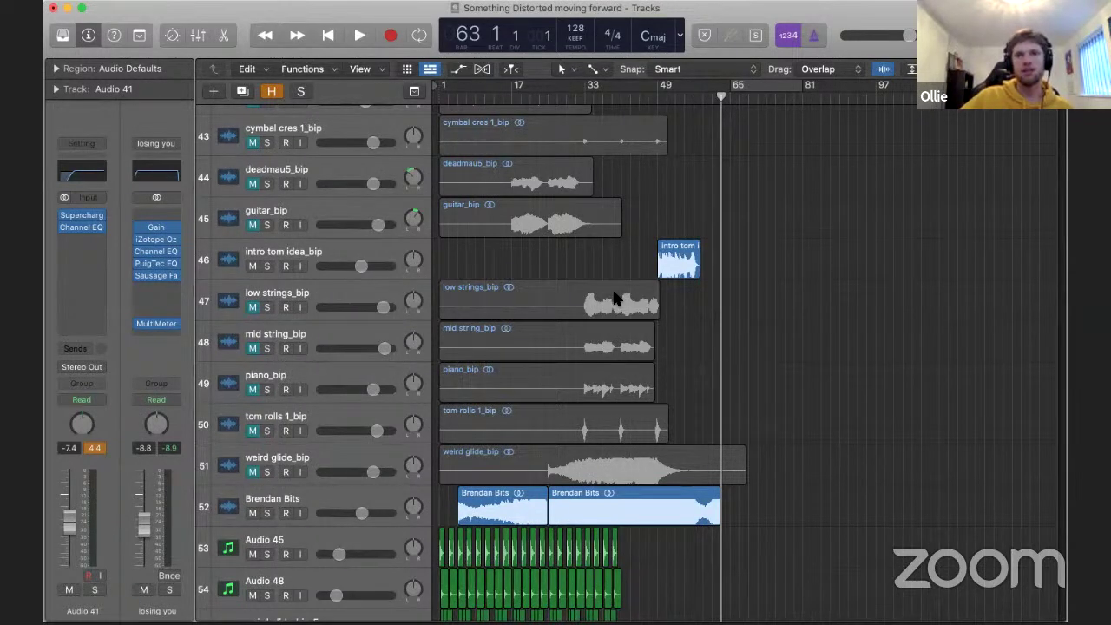
scroll(613, 297, up, 20)
click(321, 358)
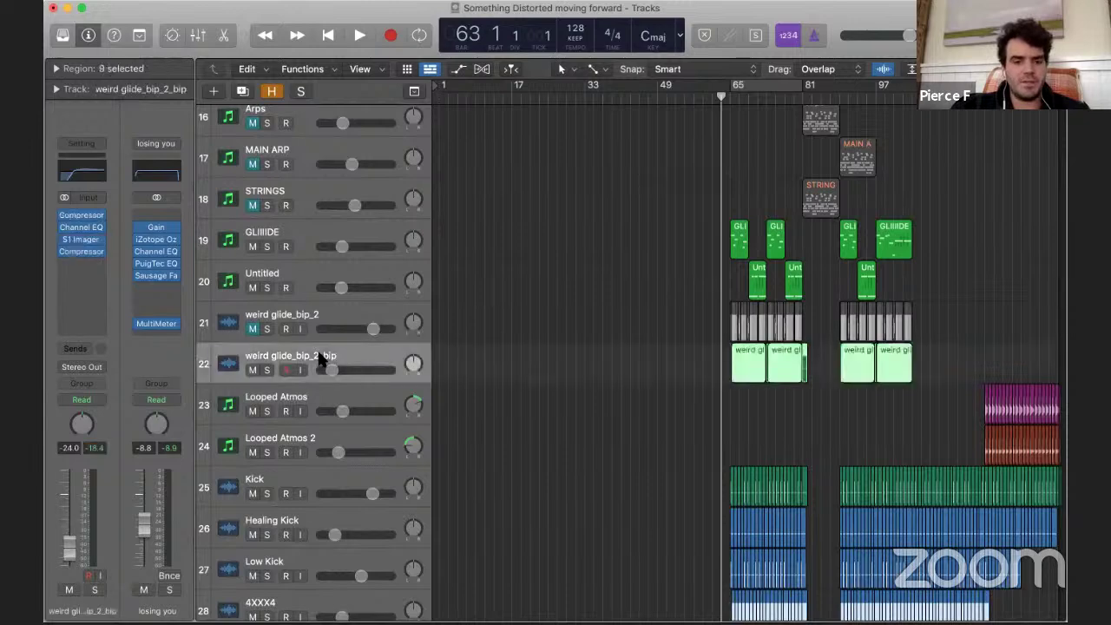
click(214, 90)
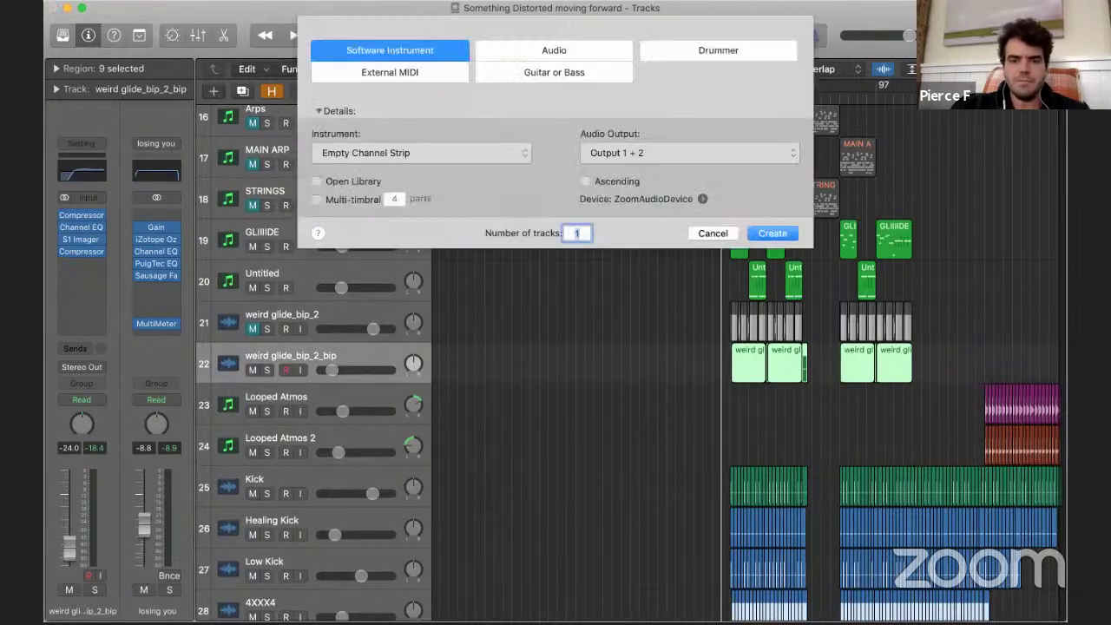
key(Return)
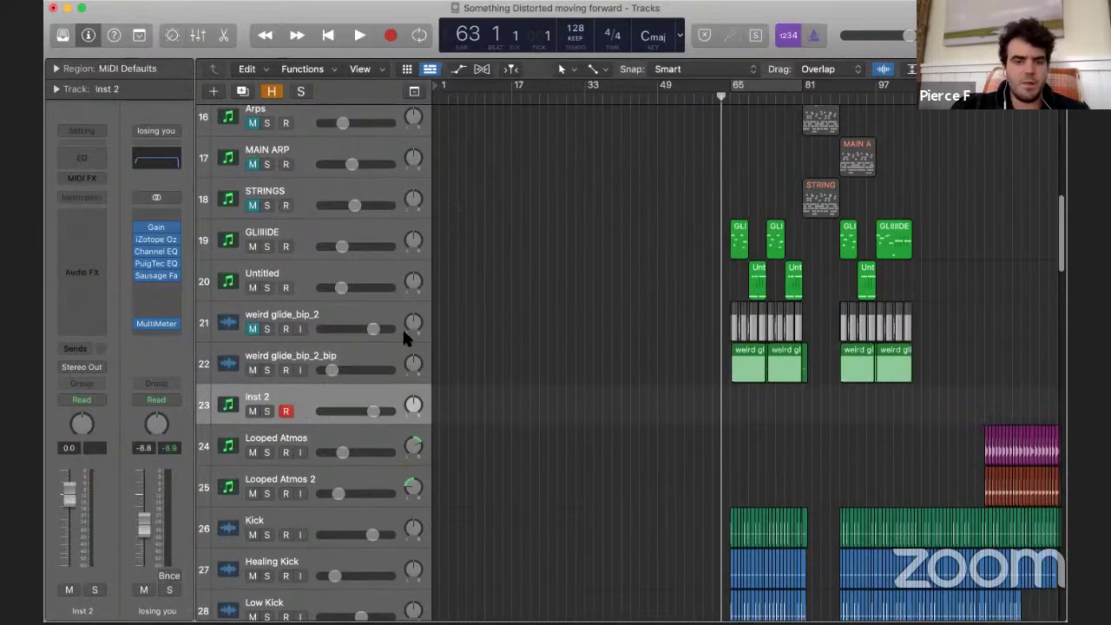
- Load Alchemy in stereo as the instrument on the Inst 2 track
click(82, 197)
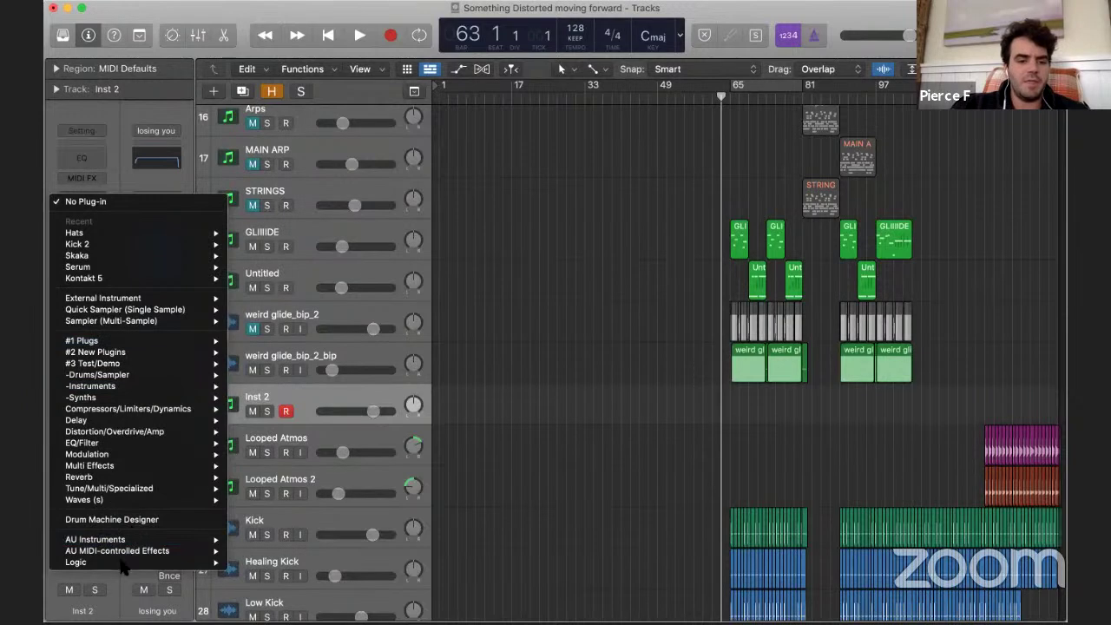
mouse_move(104, 562)
mouse_move(337, 372)
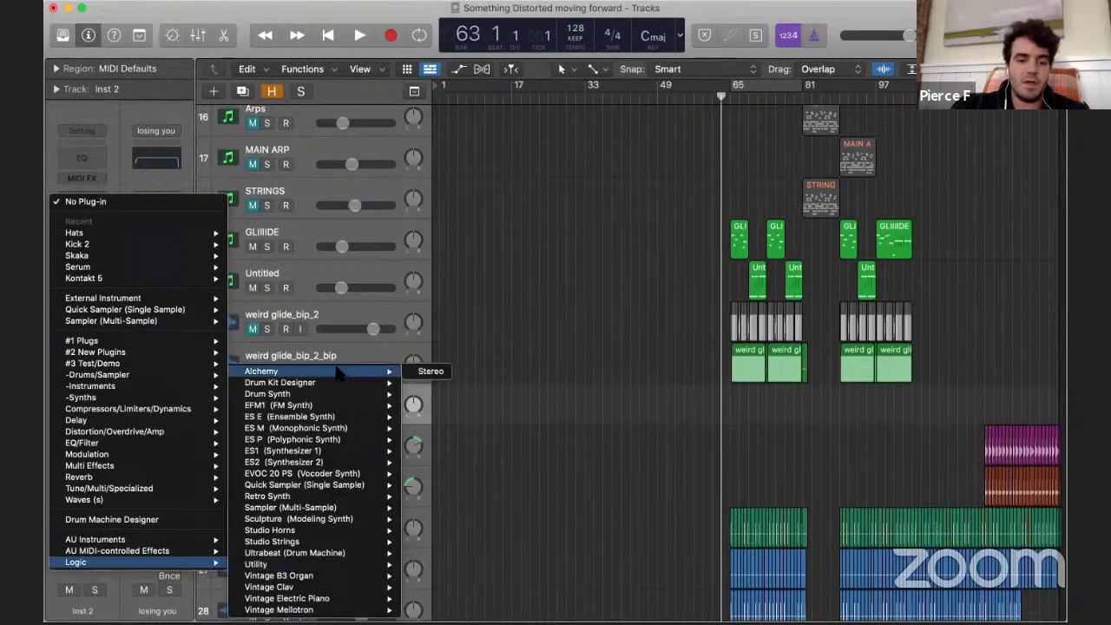
click(433, 371)
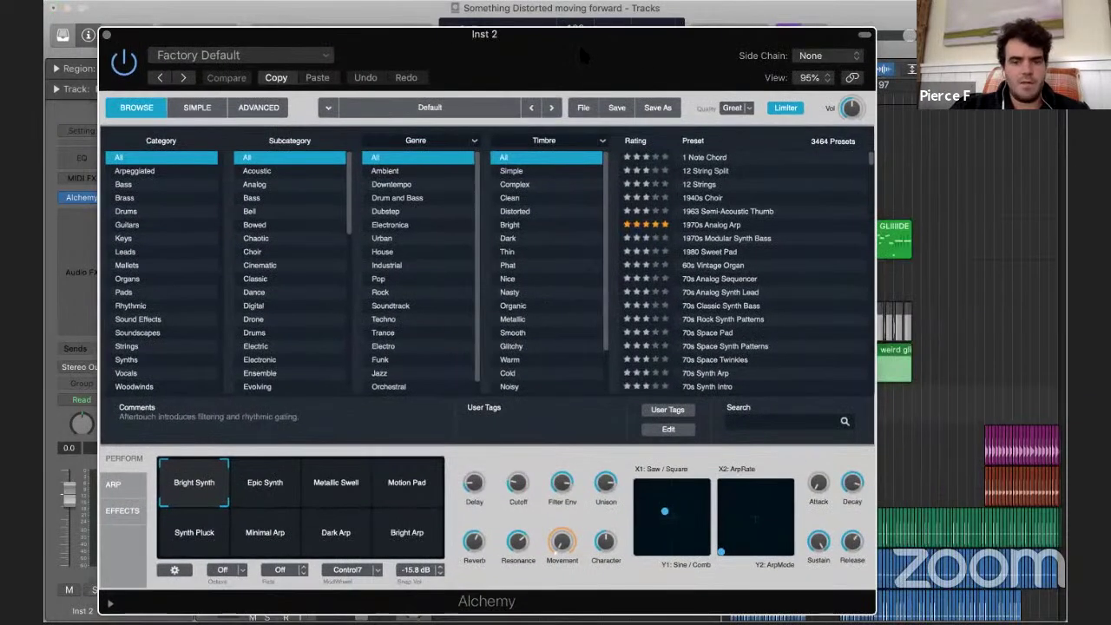
- Search Alchemy's presets for "future jun" and load Future Junglist
click(769, 422)
text(future jun)
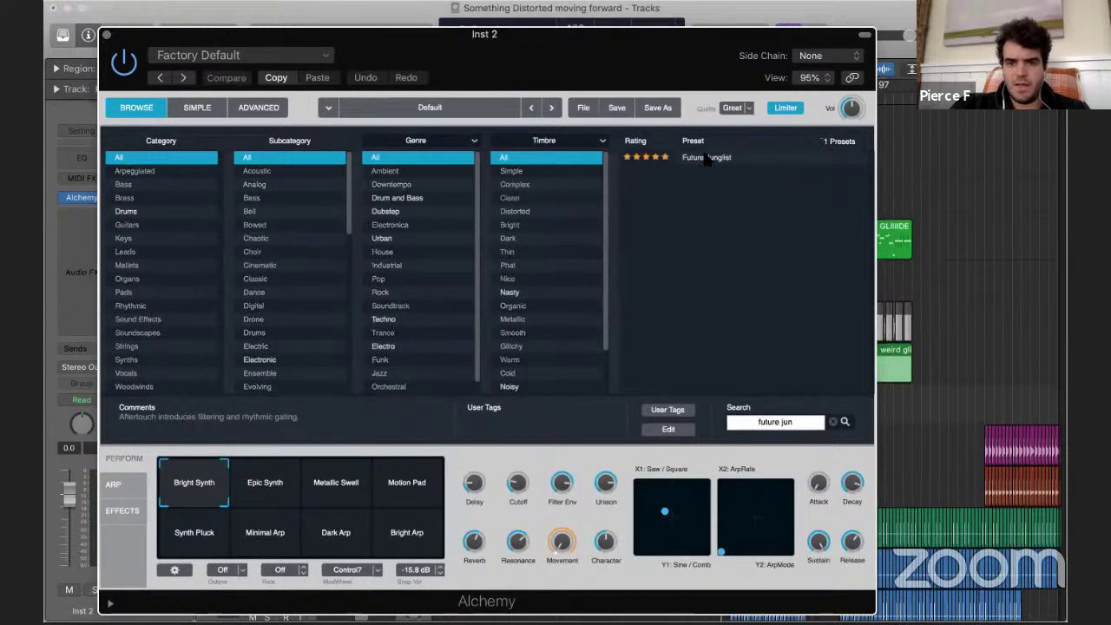
click(706, 159)
- Show Musical Typing and test the Future Junglist preset by repeating one note at octave C3
key(super+k)
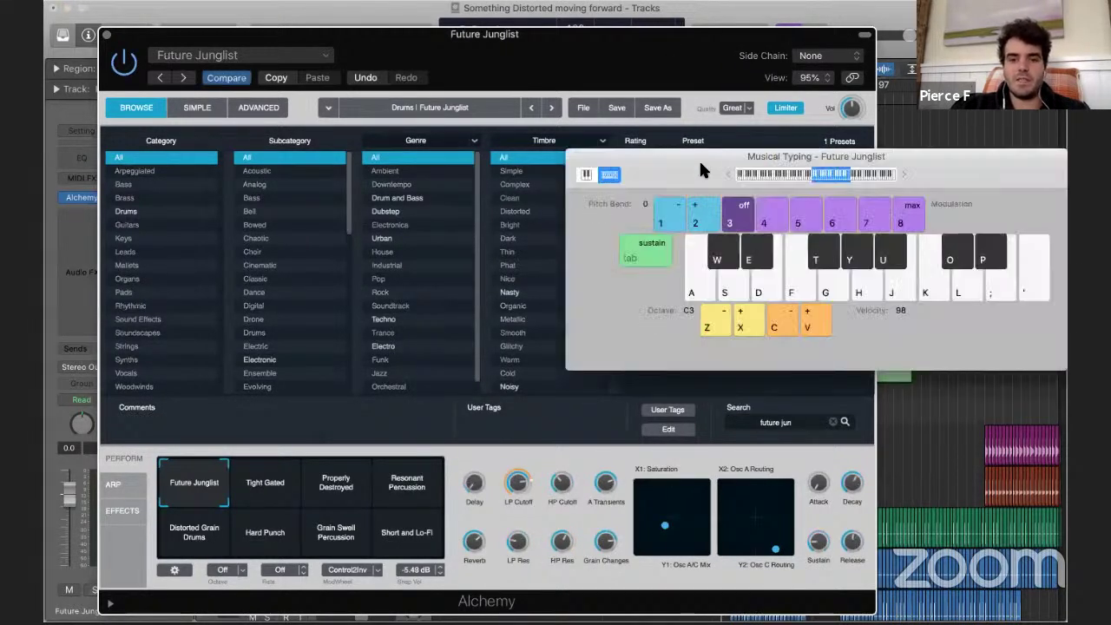
key(d)
key(d)
key(d)
key(d)
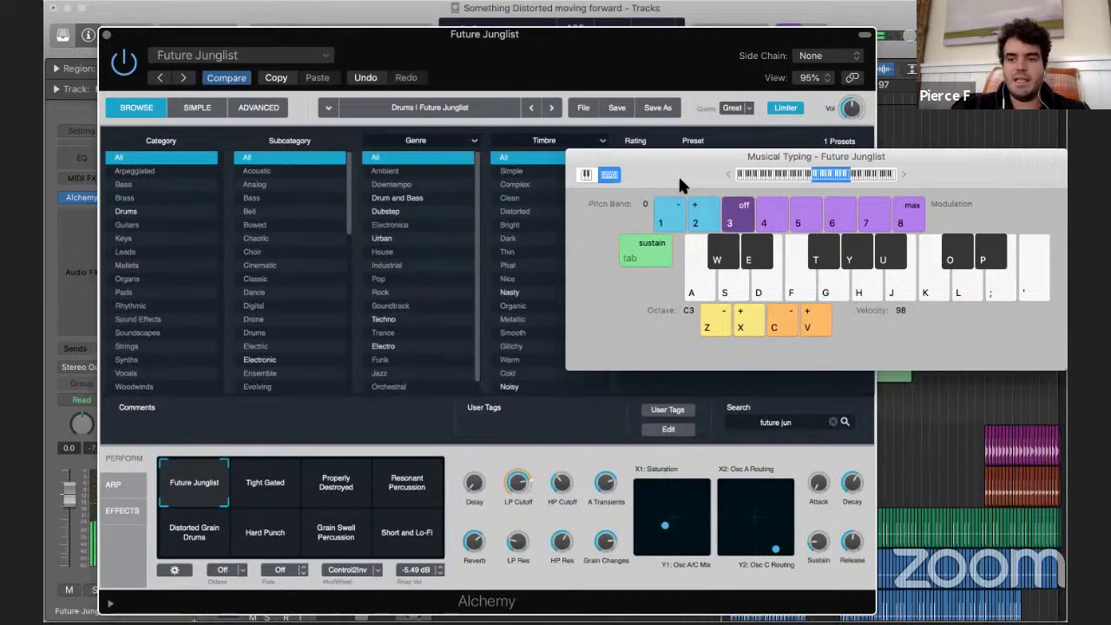
- Raise Musical Typing to octave C4 and play a series of different notes to hear the preset across its range
key(x)
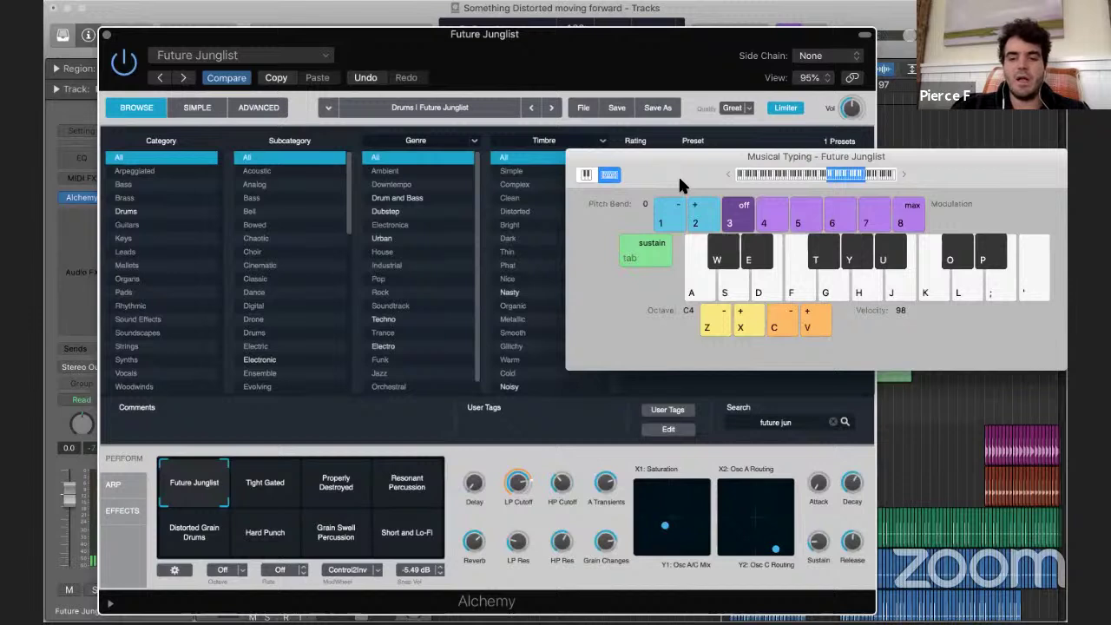
key(t)
key(o)
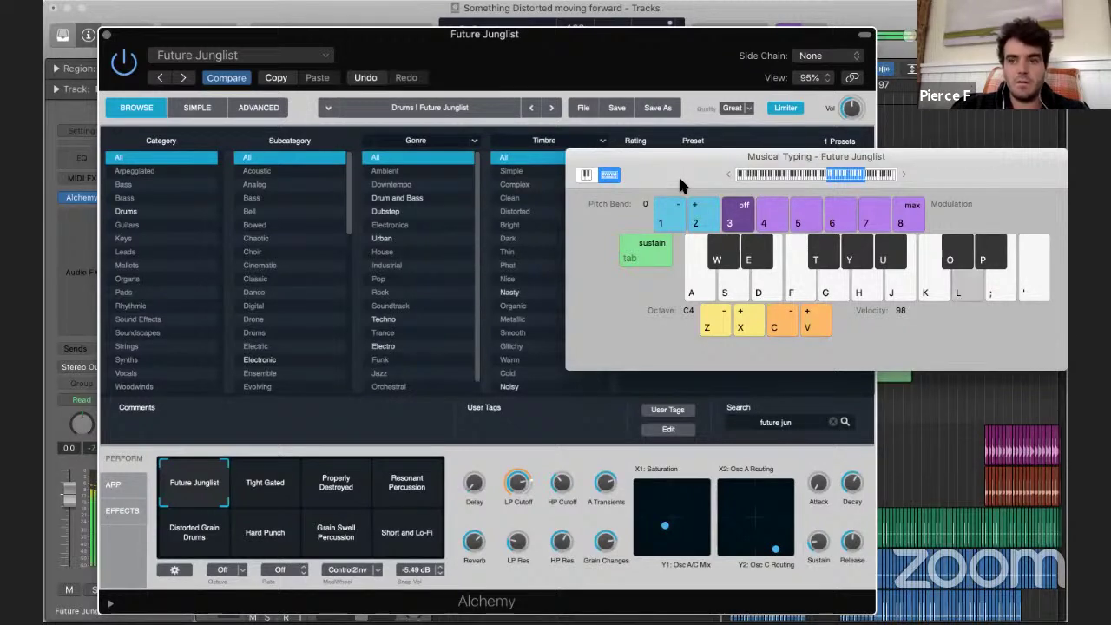
key(w)
key(semicolon)
key(d)
key(k)
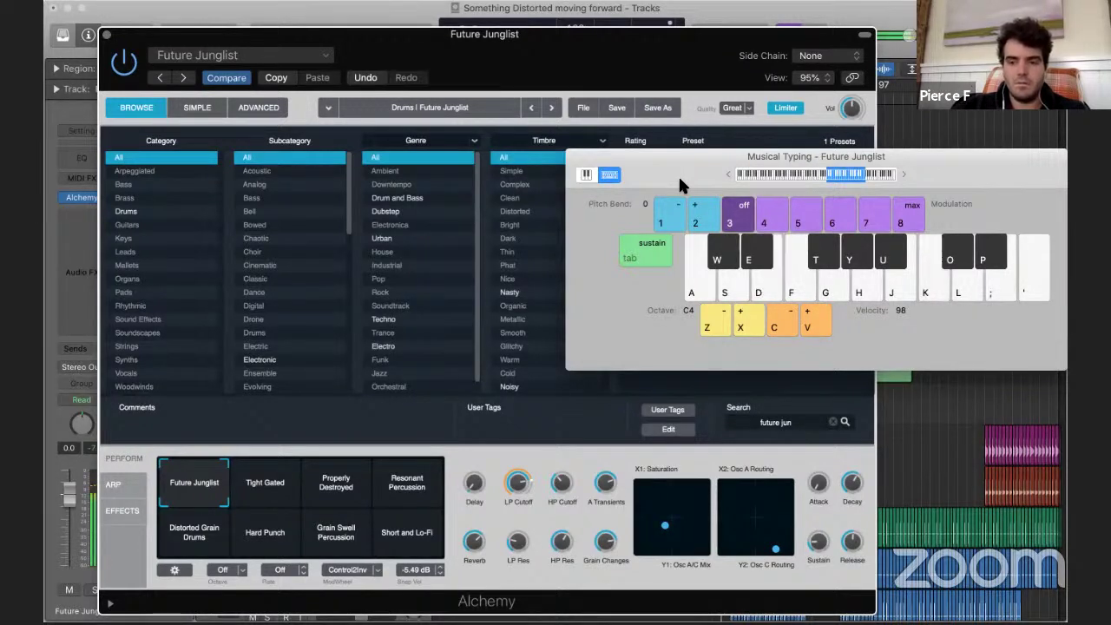
key(s)
key(s)
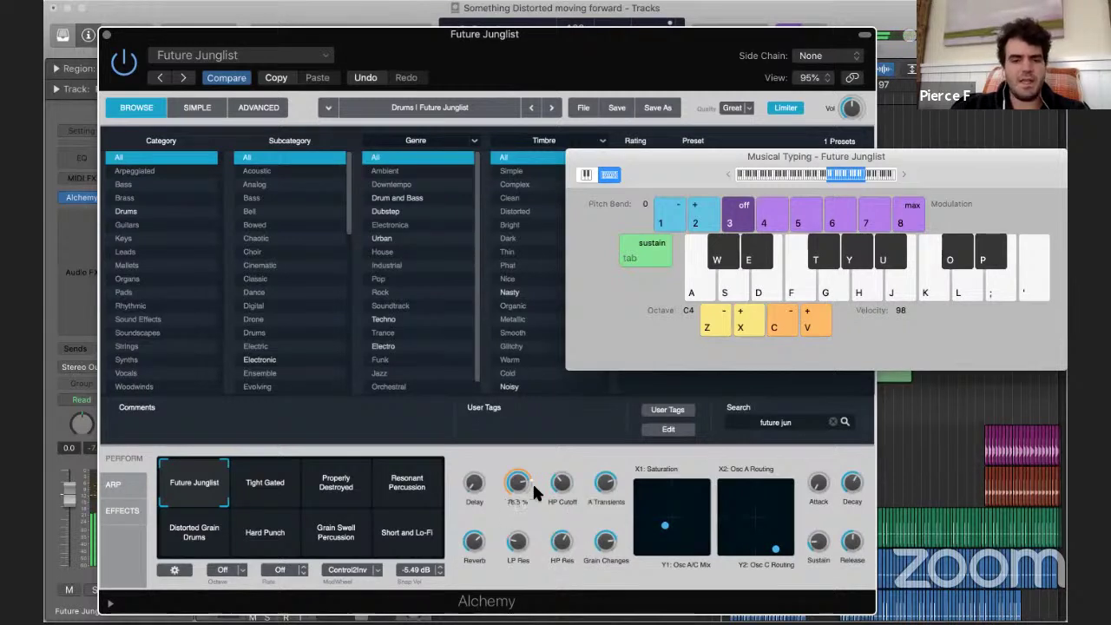
- Audition the Tight Gated and Properly Destroyed snapshots, then return to the Future Junglist snapshot
click(484, 450)
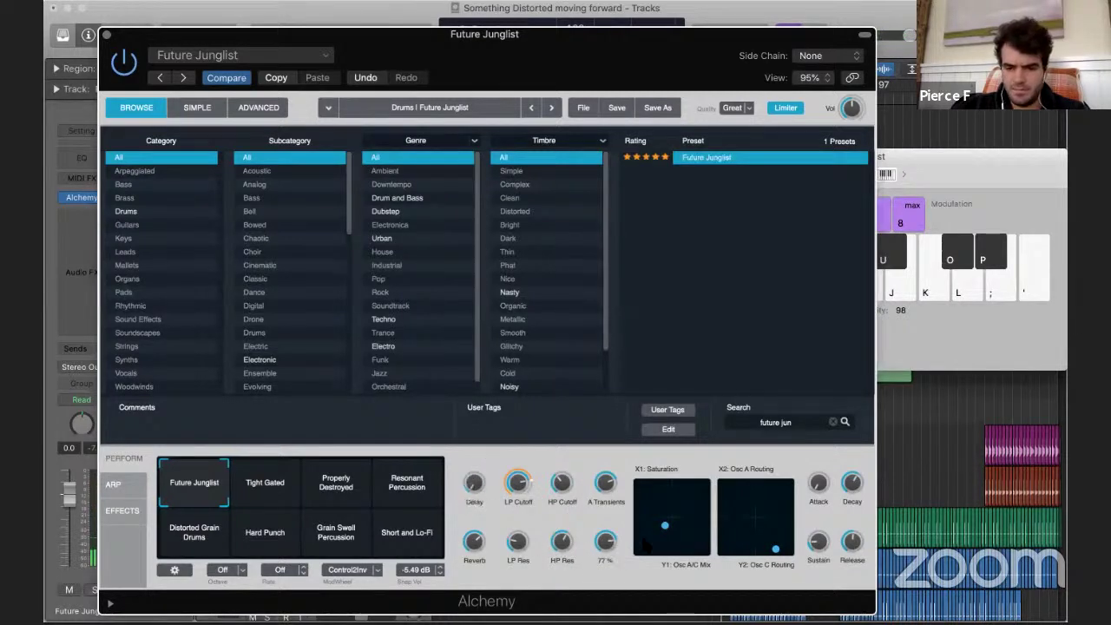
click(278, 490)
click(328, 486)
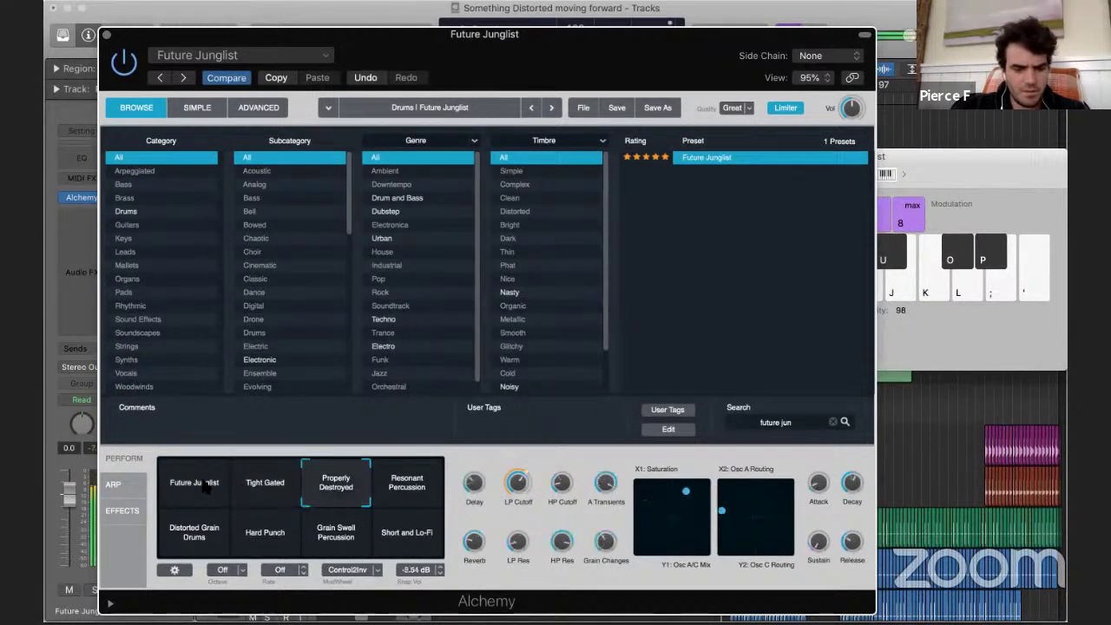
click(203, 483)
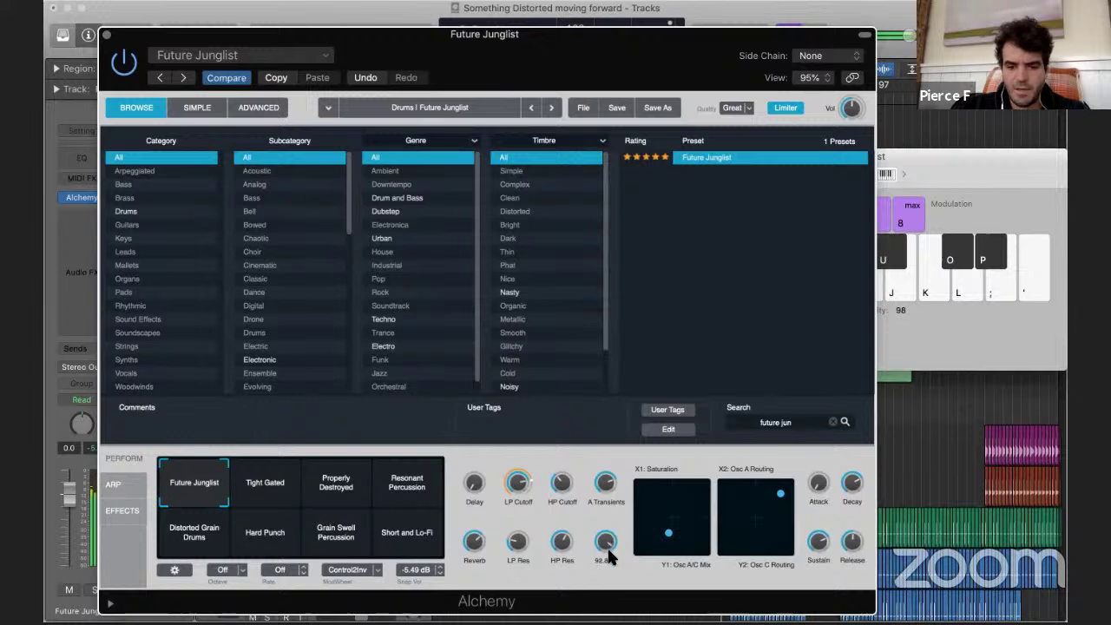
- Turn Grain Changes fully down and adjust the envelope to 51.6% Decay and 44.7% Sustain while playing notes
drag(606, 551, 605, 545)
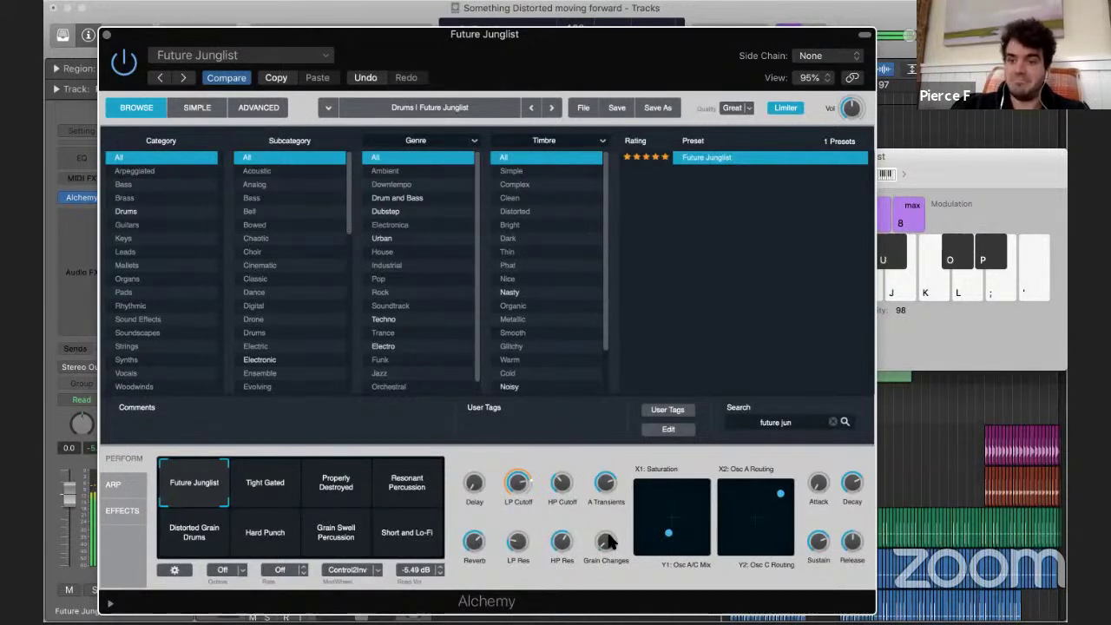
key(l)
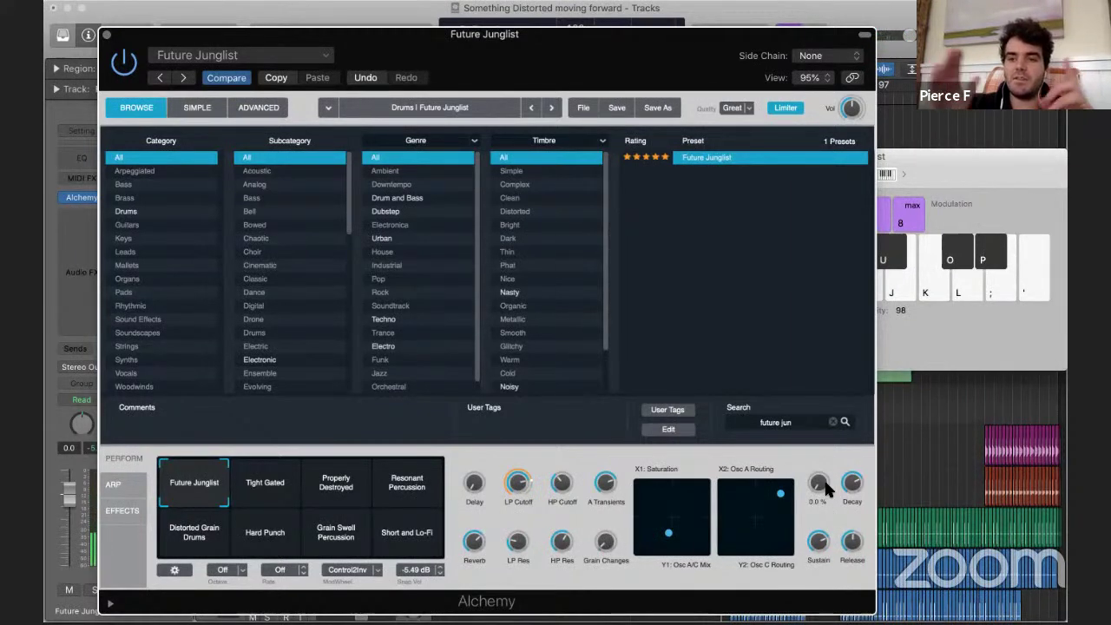
mouse_move(854, 482)
drag(856, 491, 854, 500)
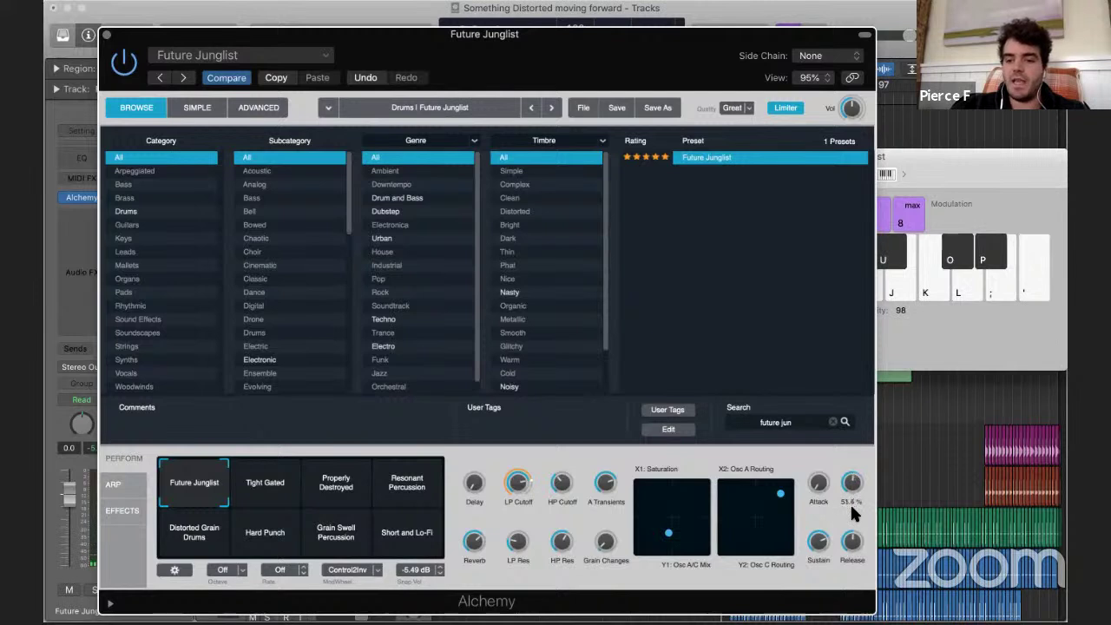
mouse_move(820, 544)
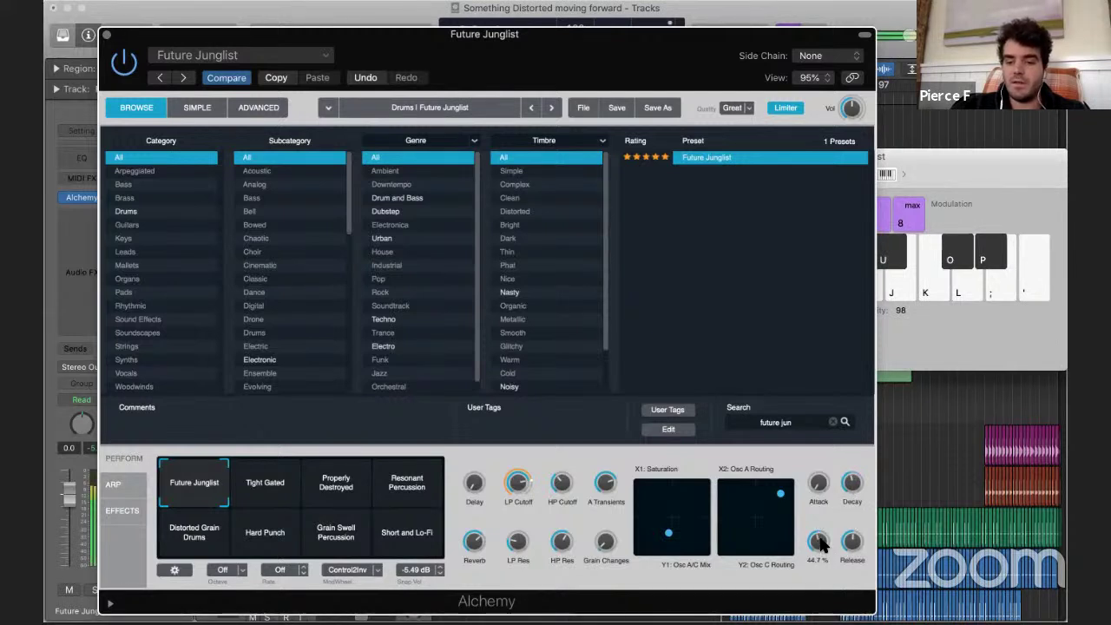
- Raise Grain Changes to 91.5%, readjust the Sustain and Decay, and fine-tune Grain Changes by ear
mouse_move(605, 542)
mouse_down()
mouse_move(622, 516)
mouse_move(607, 549)
mouse_up()
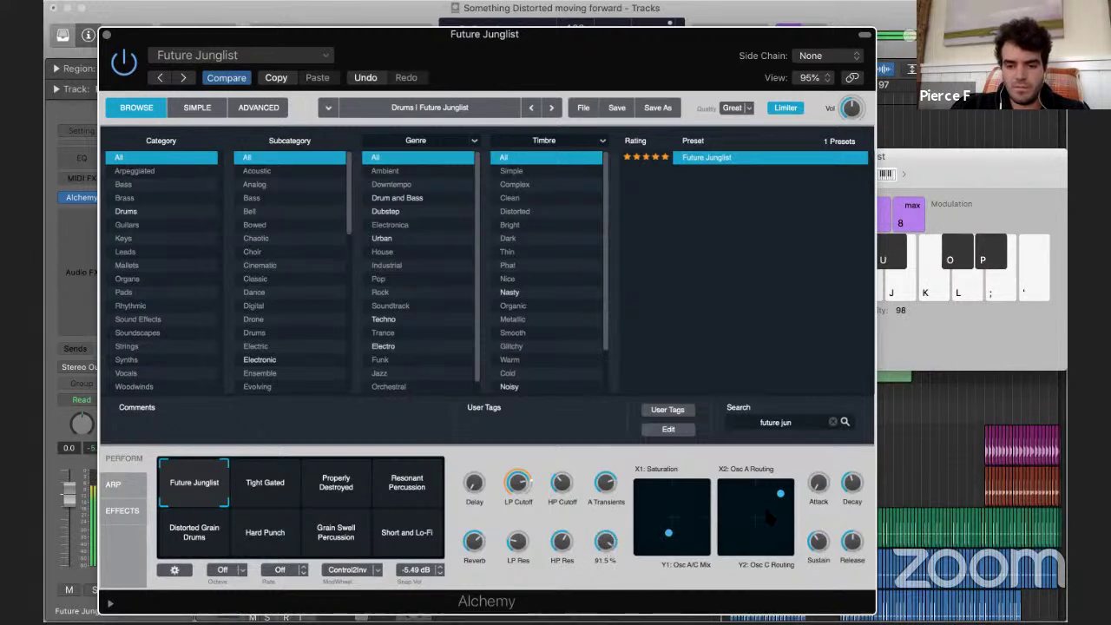
drag(814, 542, 852, 478)
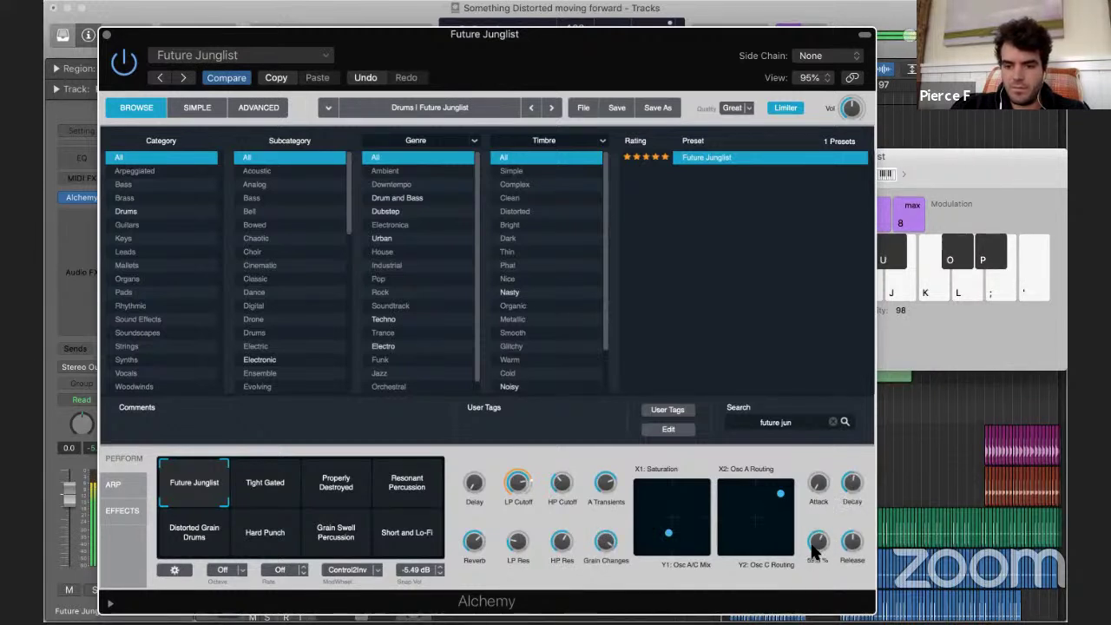
mouse_move(599, 545)
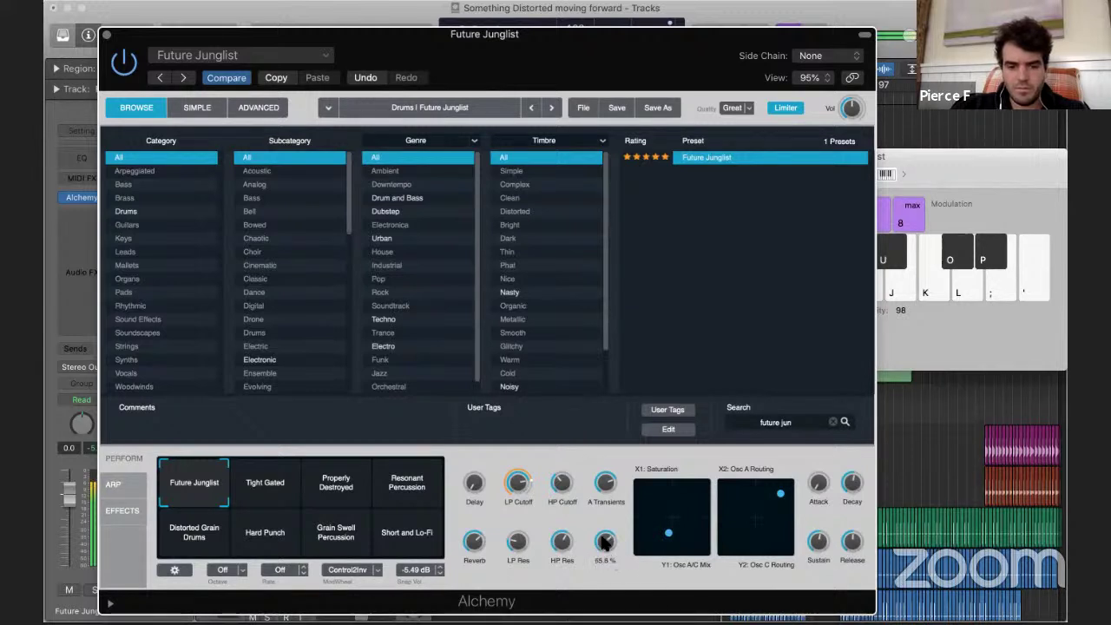
drag(610, 553, 603, 549)
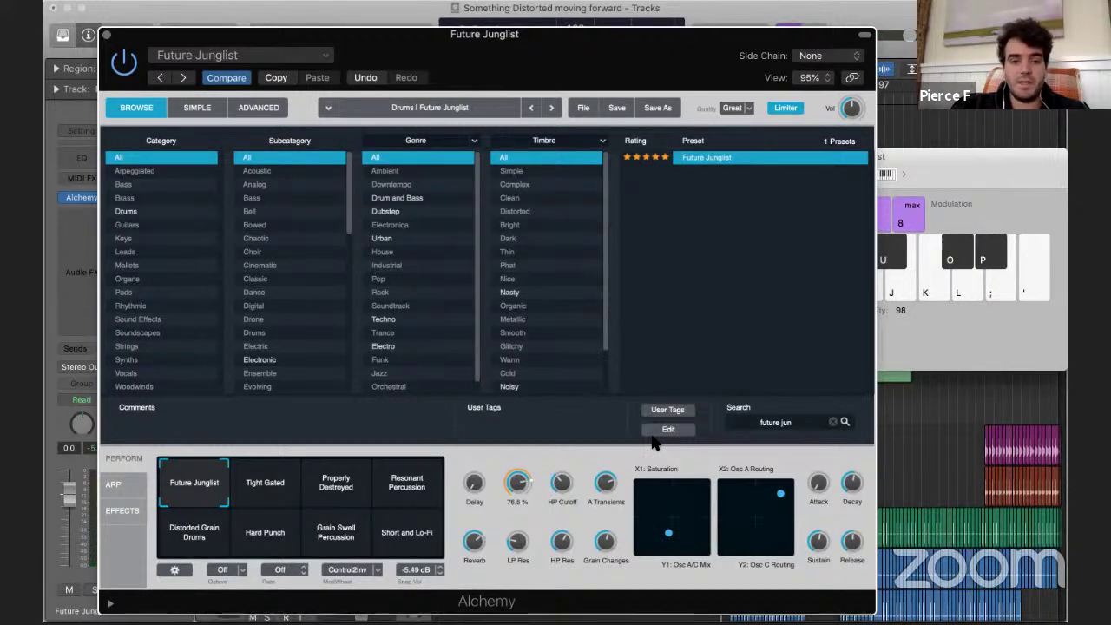
- Clear the preset search and audition the Fuzzy Poly Synth, Fuzzy Square Bass, Galactic Choir and Gamelan Bells presets
click(832, 423)
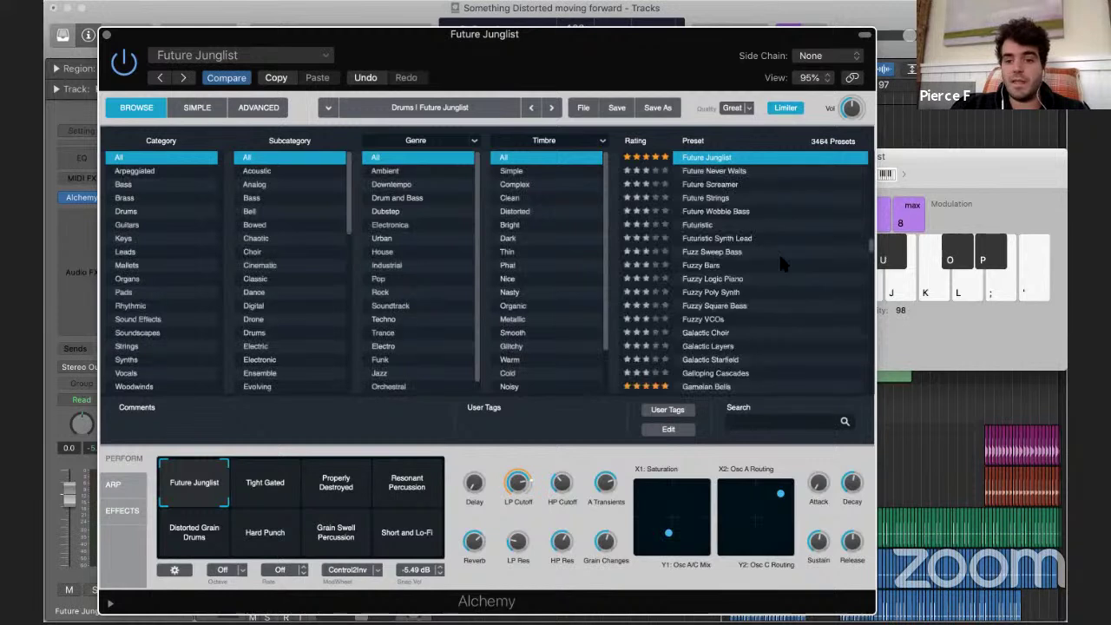
scroll(744, 281, down, 2)
click(724, 208)
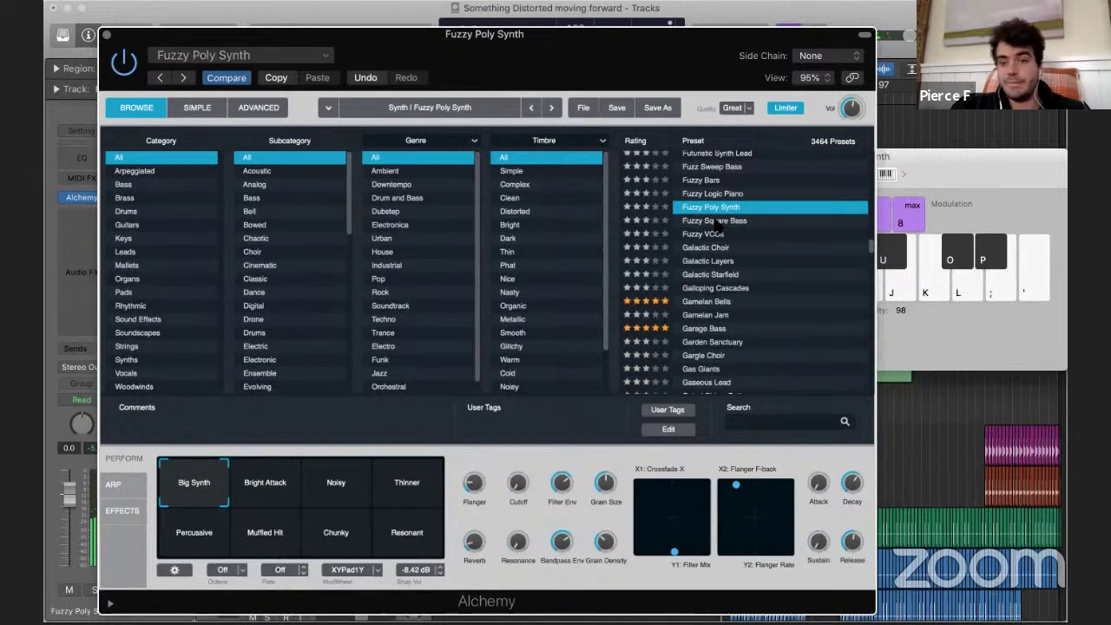
click(721, 221)
click(708, 249)
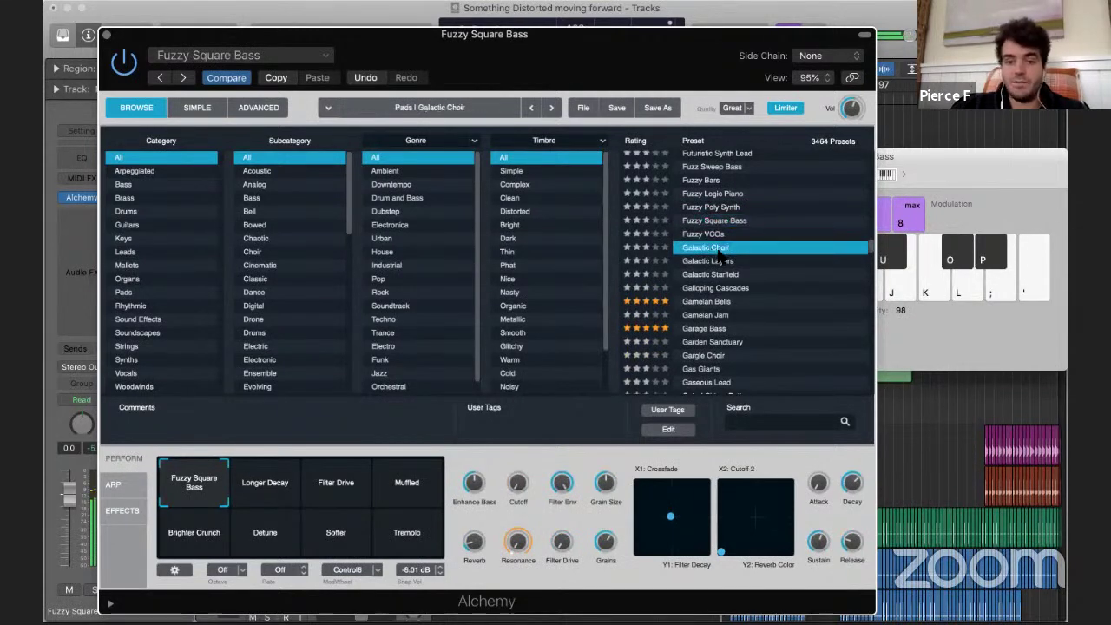
click(717, 302)
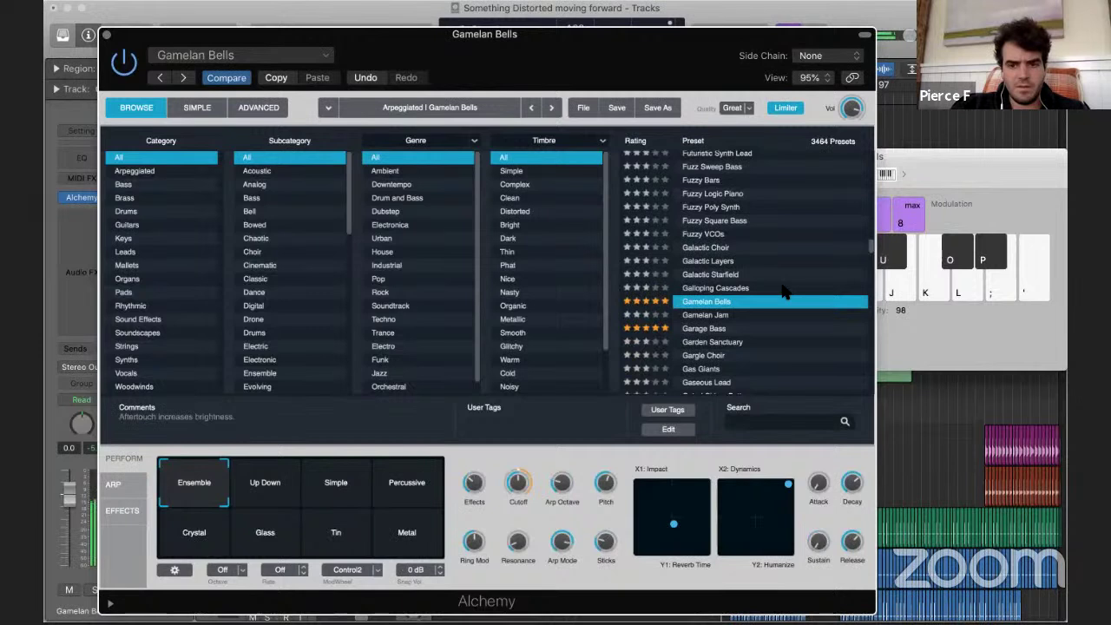
key(l)
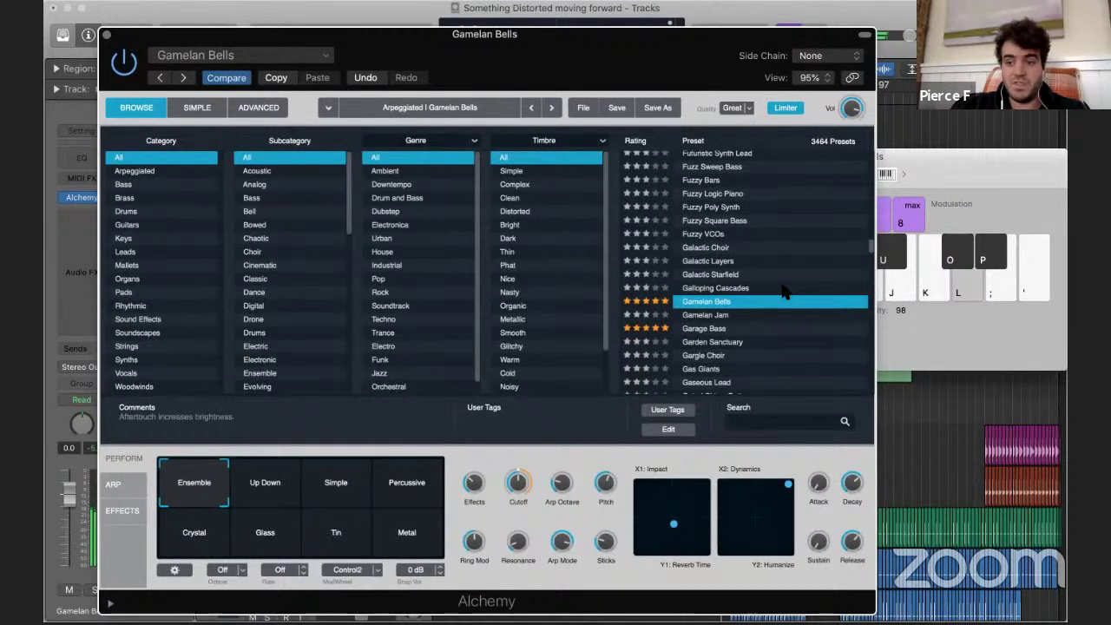
- Audition the Garage Bass, Gargle Choir and Gentle FM presets with played notes, and load Gently Glitching Organ
click(735, 328)
key(l)
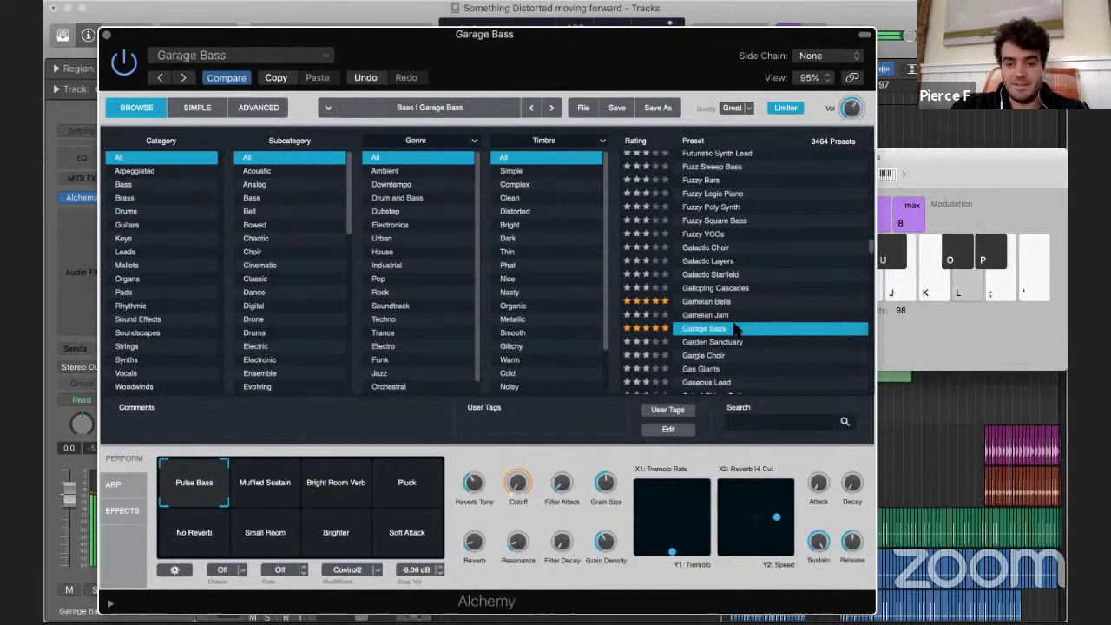
click(719, 356)
key(l)
key(l)
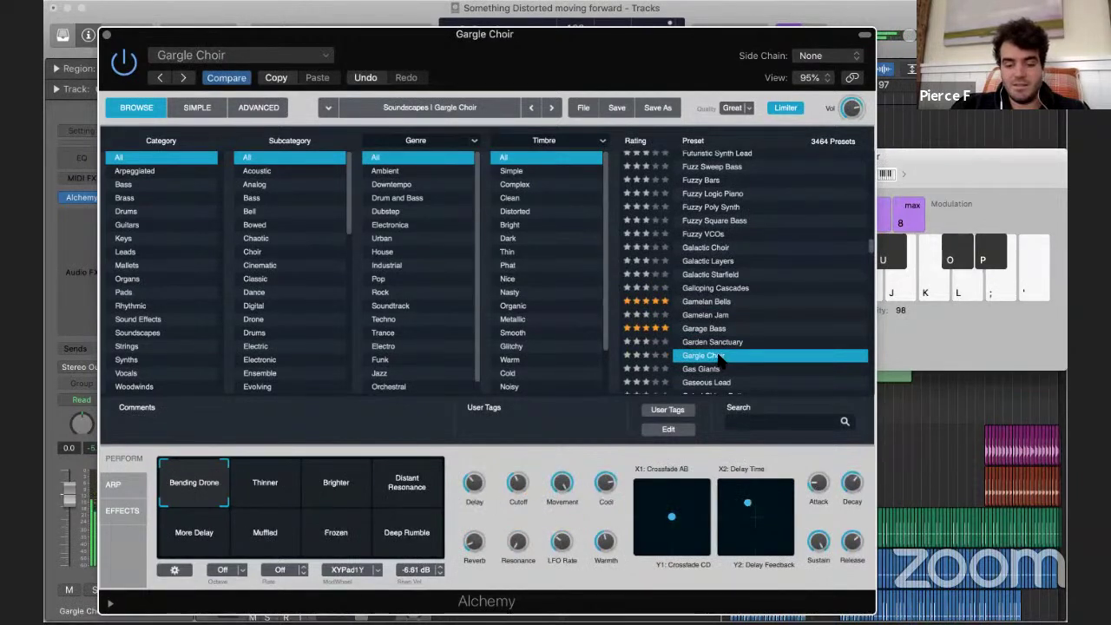
scroll(727, 295, down, 5)
click(731, 253)
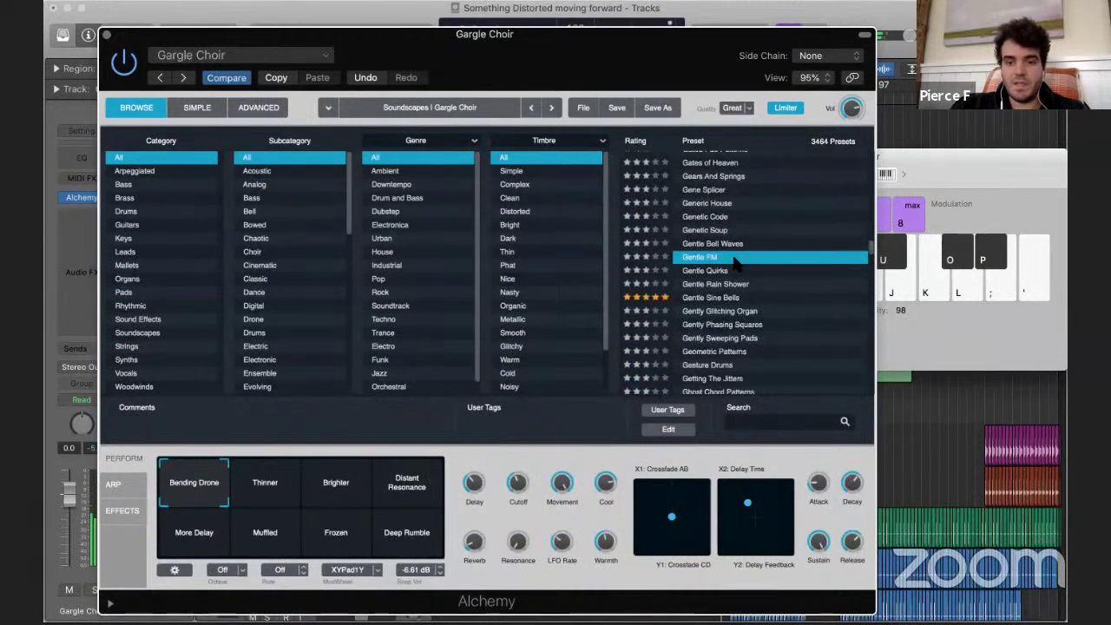
click(723, 312)
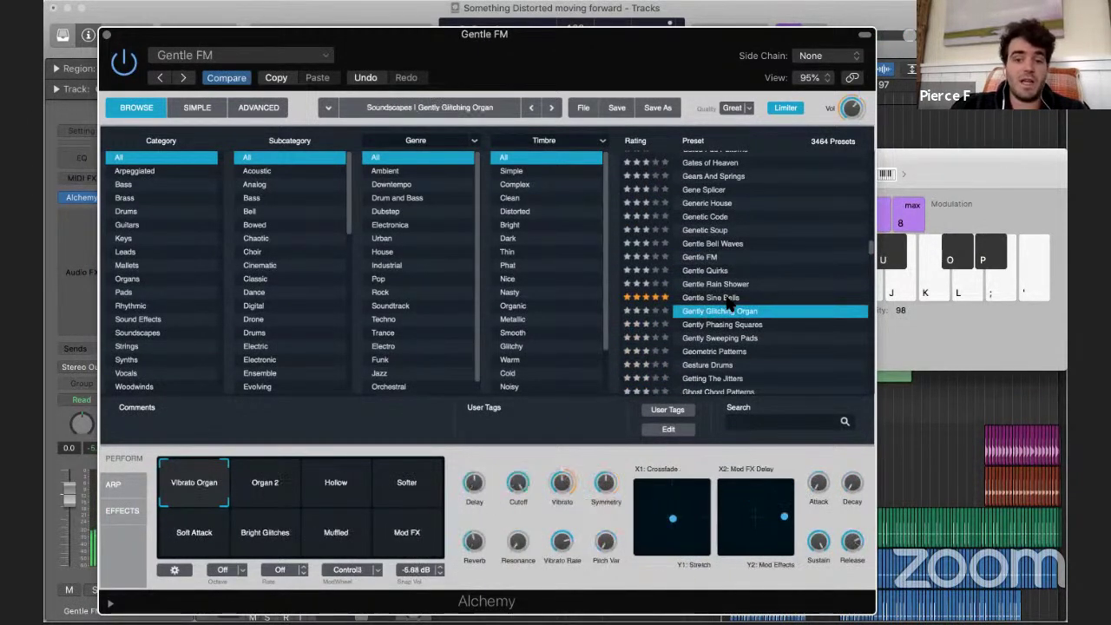
- Examine the advanced settings of Gently Glitching Organ, comparing its A, B and C sources and the source options
click(260, 108)
click(122, 184)
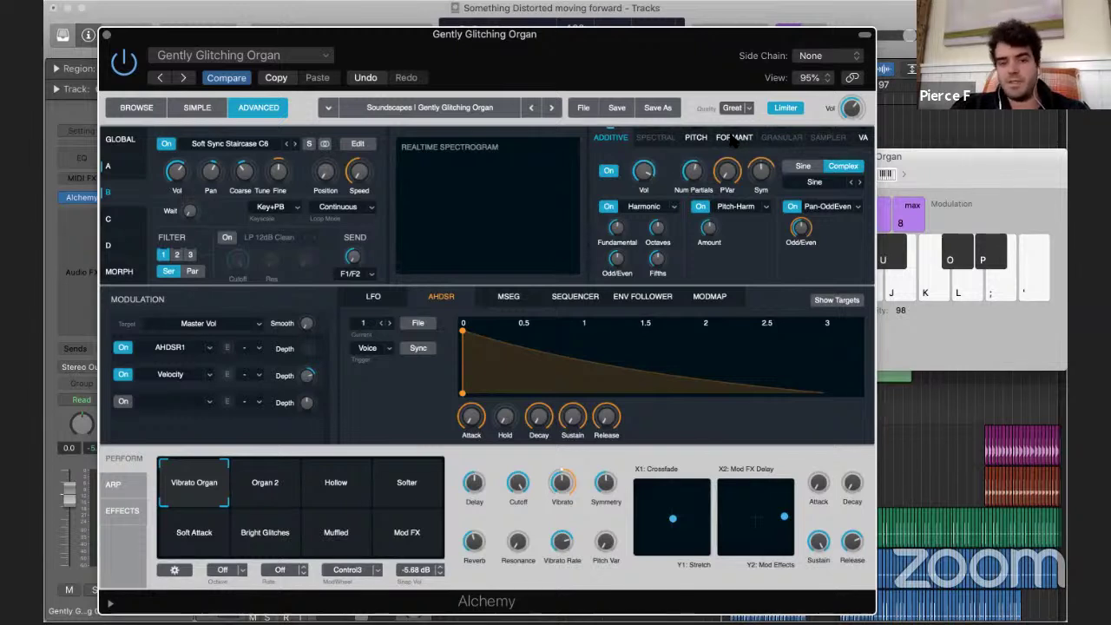
click(229, 145)
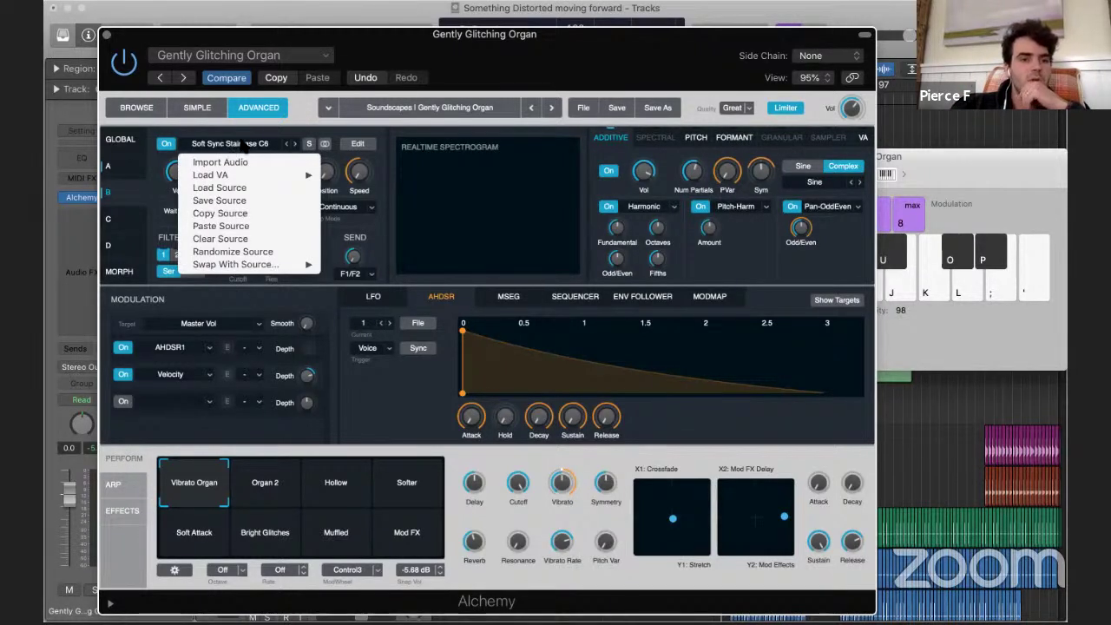
click(241, 144)
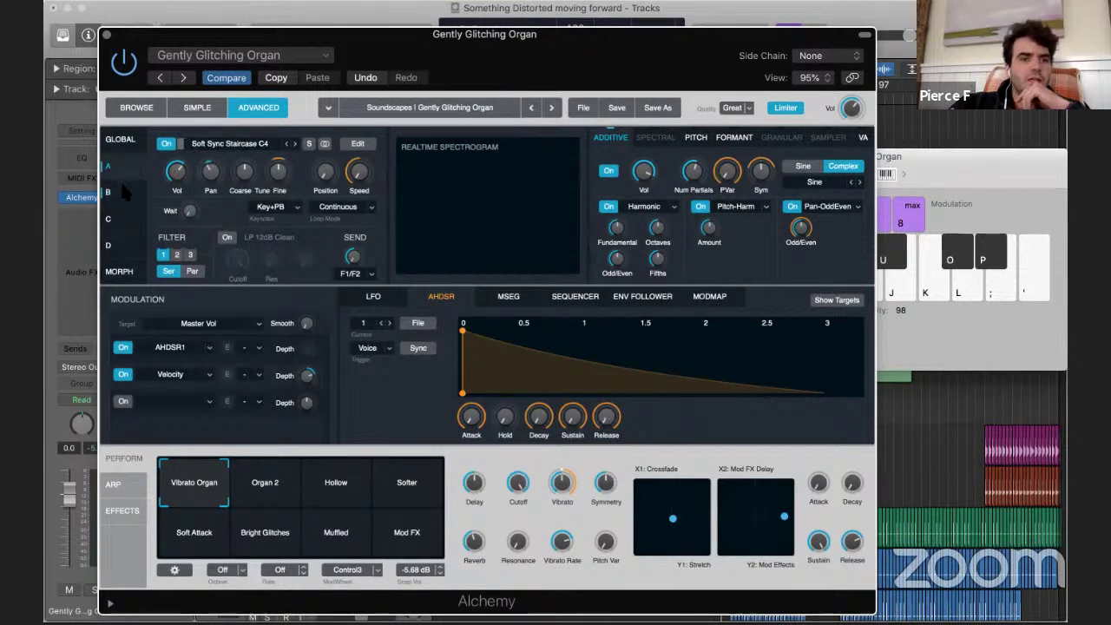
click(120, 216)
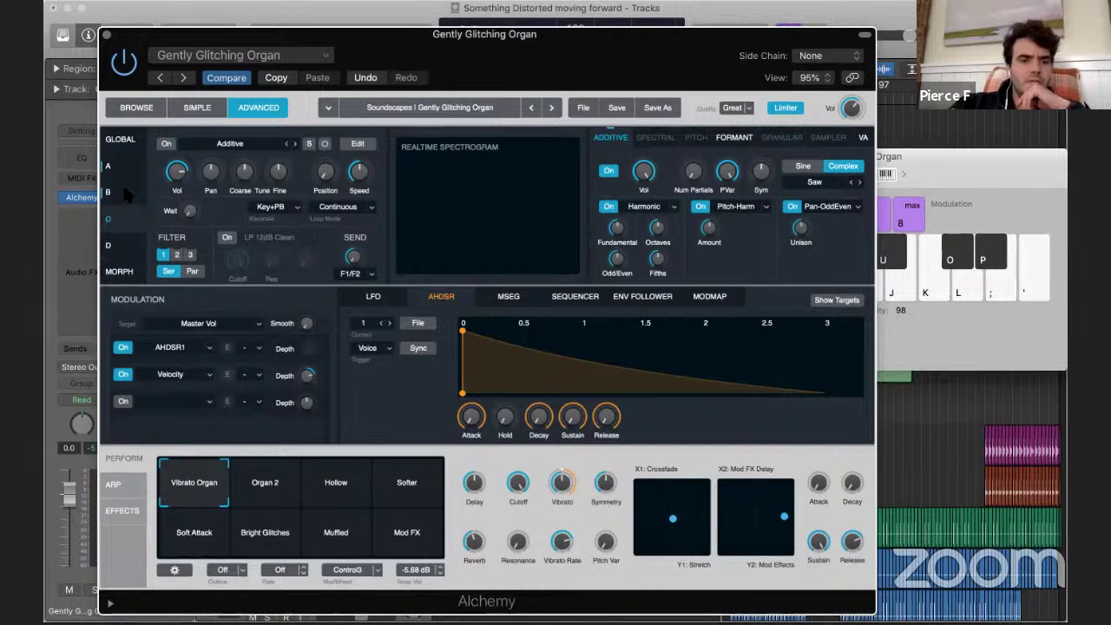
click(123, 193)
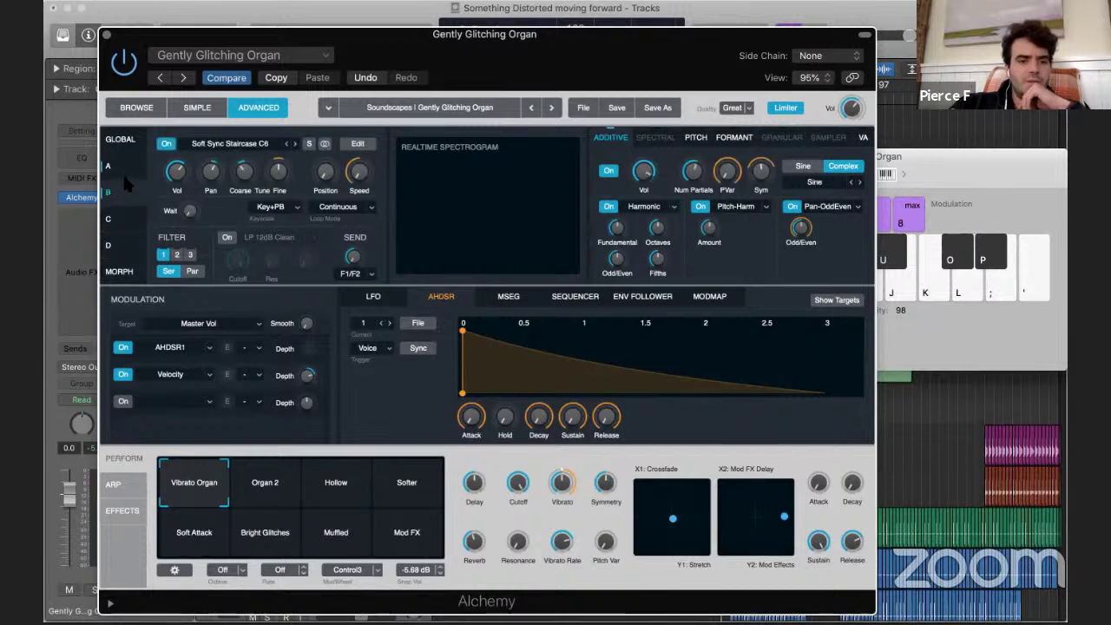
- Audition the Organ 2, Hollow, Softer, Bright Glitches and Soft Attack snapshots of the organ preset
click(263, 483)
click(330, 483)
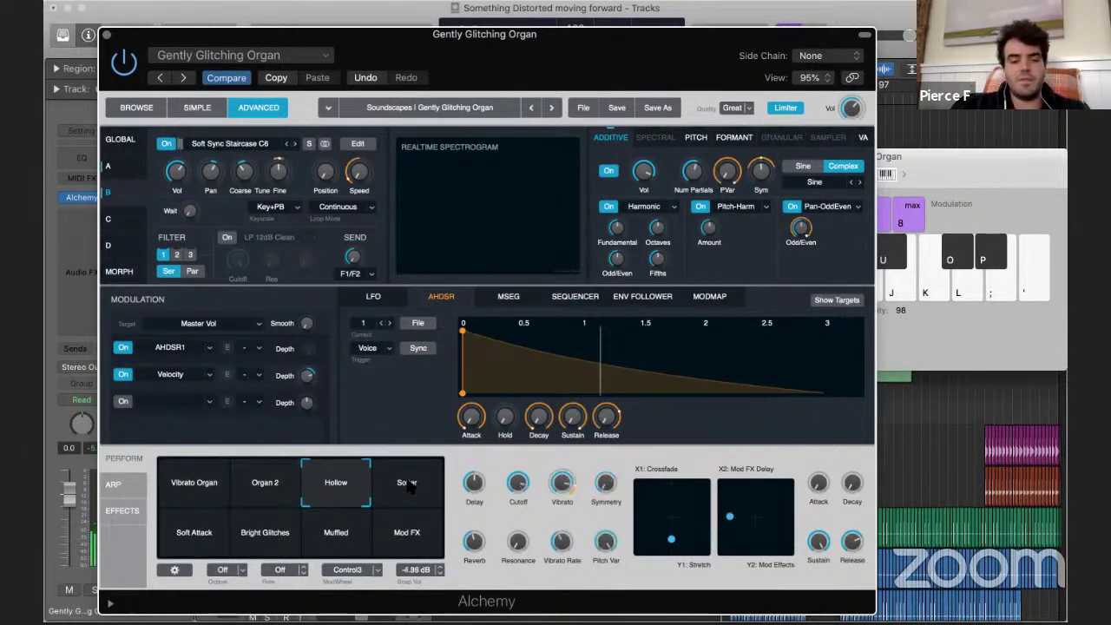
click(410, 488)
click(280, 535)
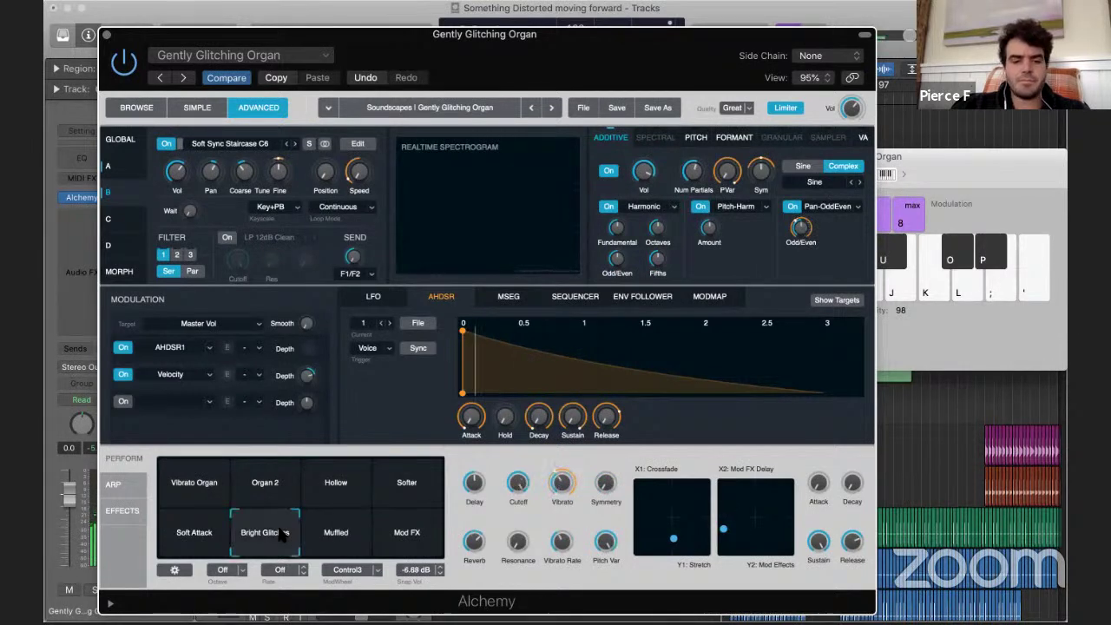
click(193, 533)
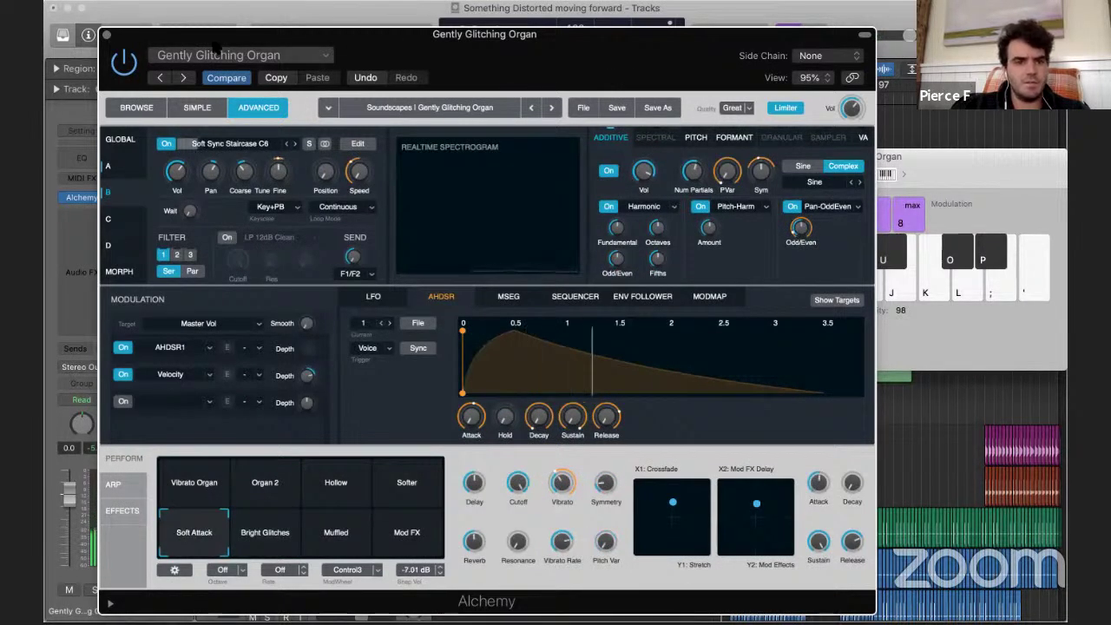
- Reposition the Alchemy window, return to the preset browser and load the Glass Butterfly preset
drag(286, 41, 508, 43)
key(super+w)
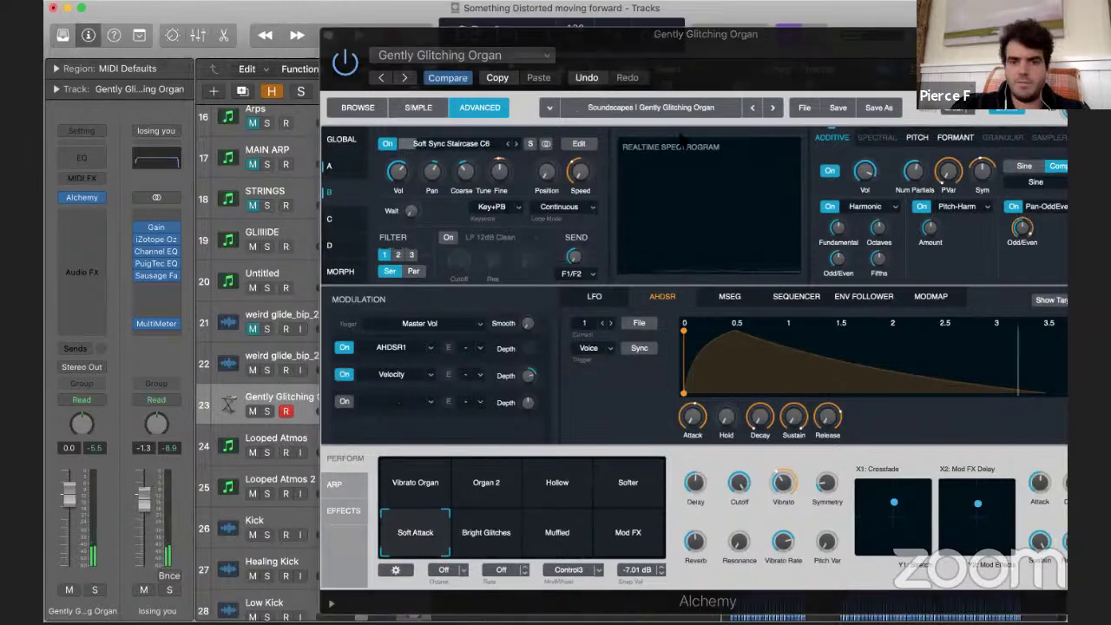
drag(766, 35, 573, 26)
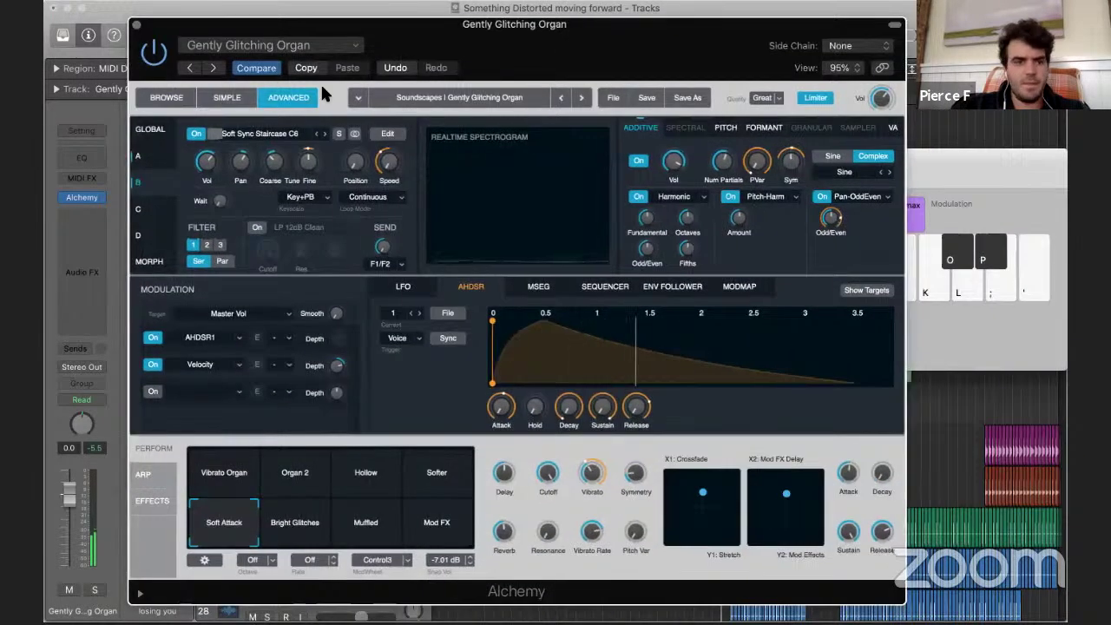
click(168, 99)
scroll(781, 260, down, 5)
click(764, 361)
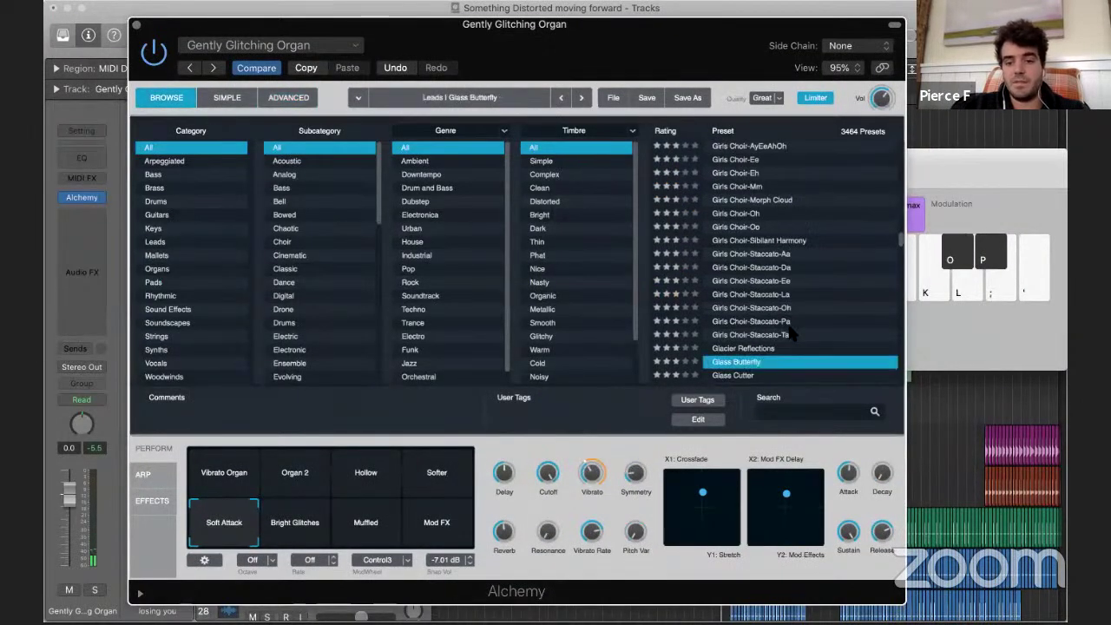
- Load the Growling Formants preset and audition its Alternating Wobble, Frantic and Slick snapshots
scroll(786, 321, down, 3)
click(782, 302)
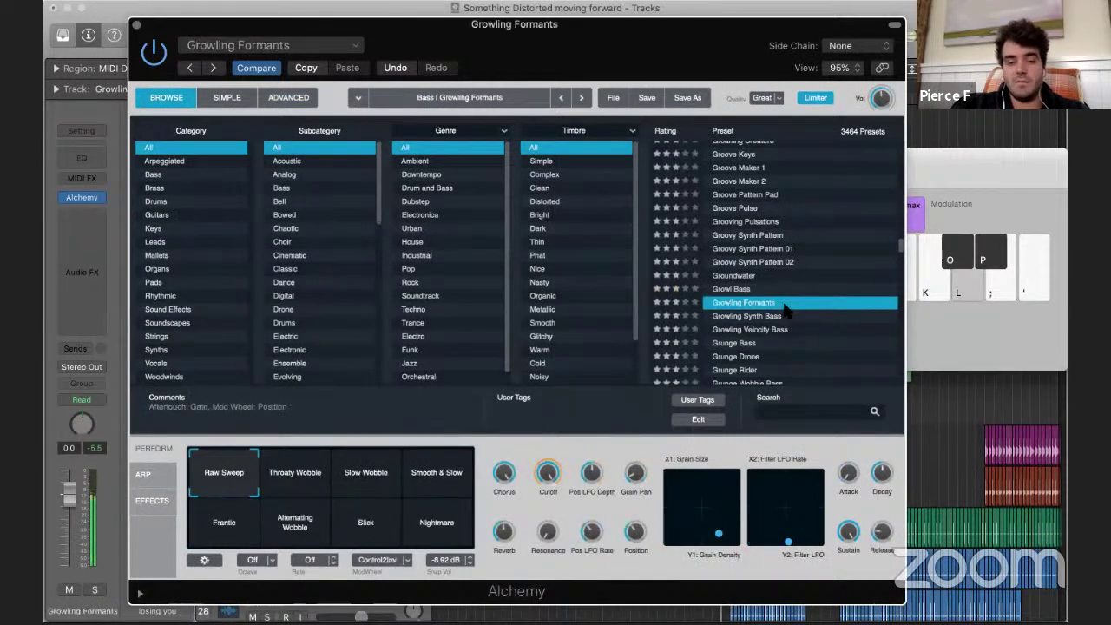
click(290, 519)
click(256, 526)
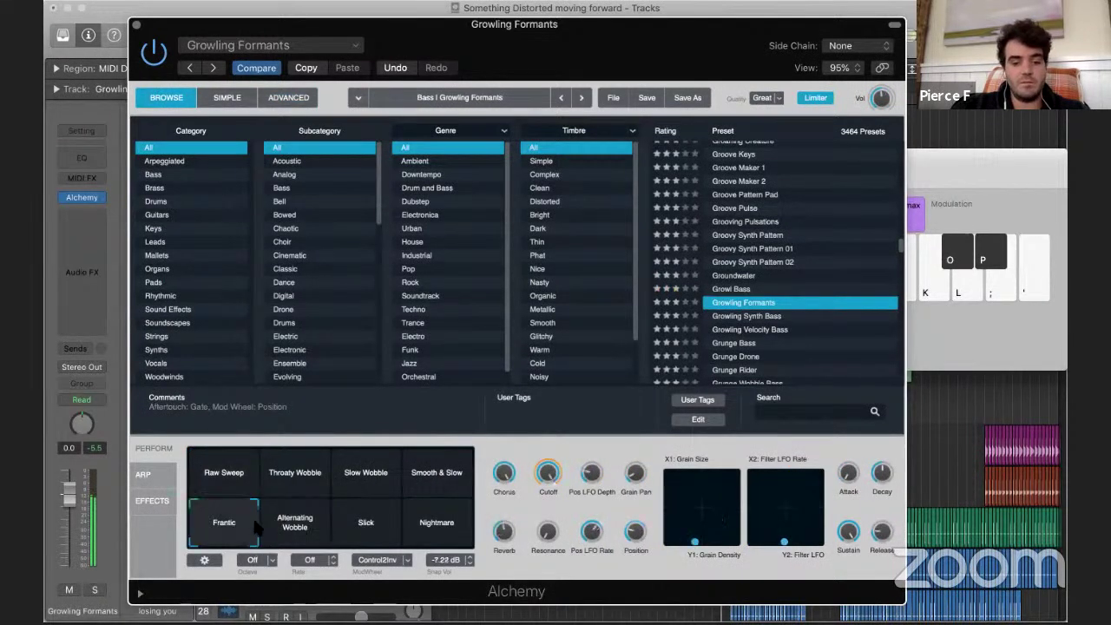
click(367, 522)
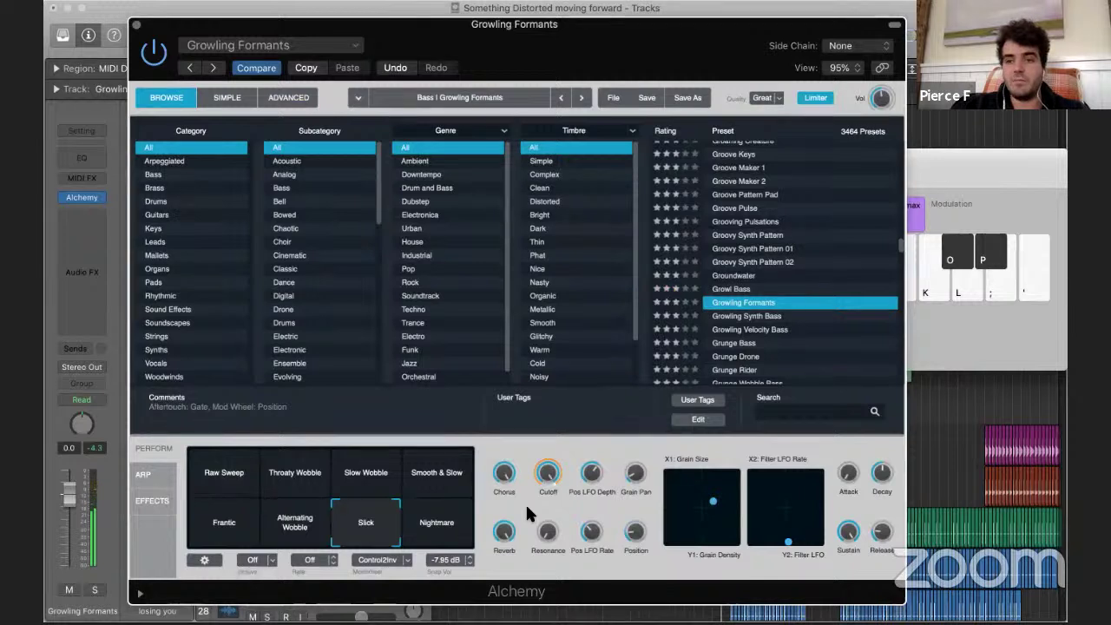
- Load Growling Synth Bass, try its Clean Attack and Buzz snapshots, and close the synth and Musical Typing windows
click(787, 317)
click(366, 472)
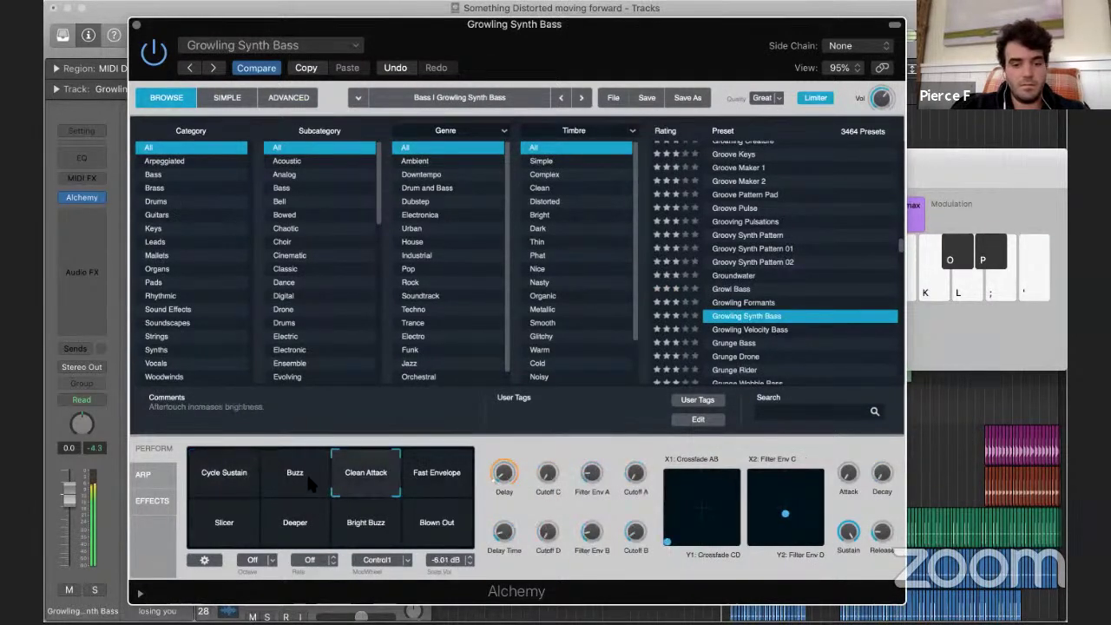
click(295, 477)
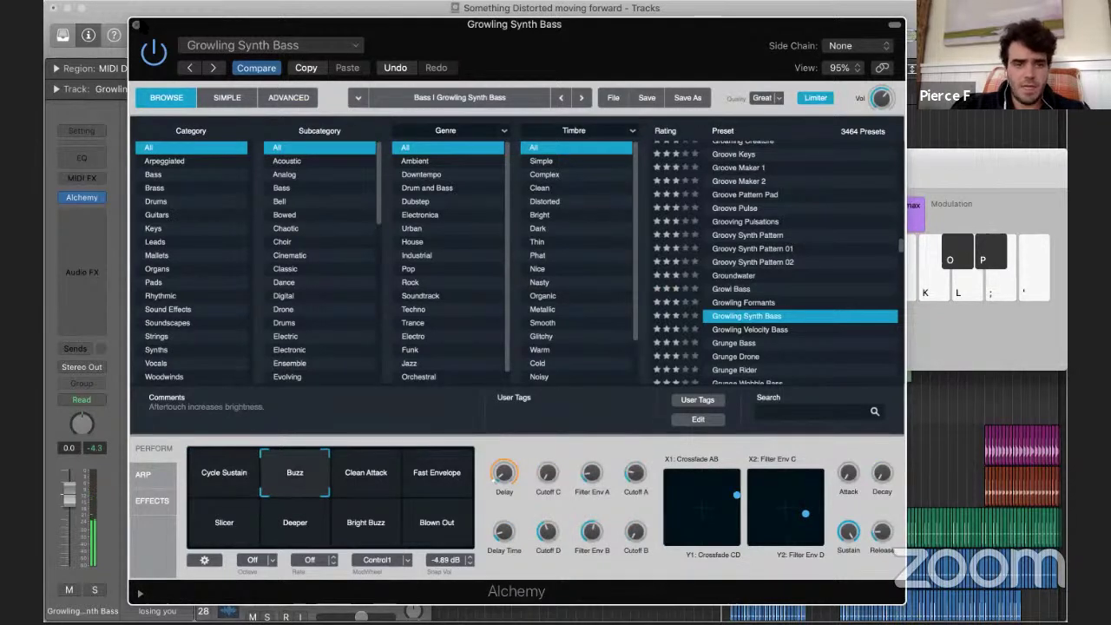
click(136, 24)
key(super+k)
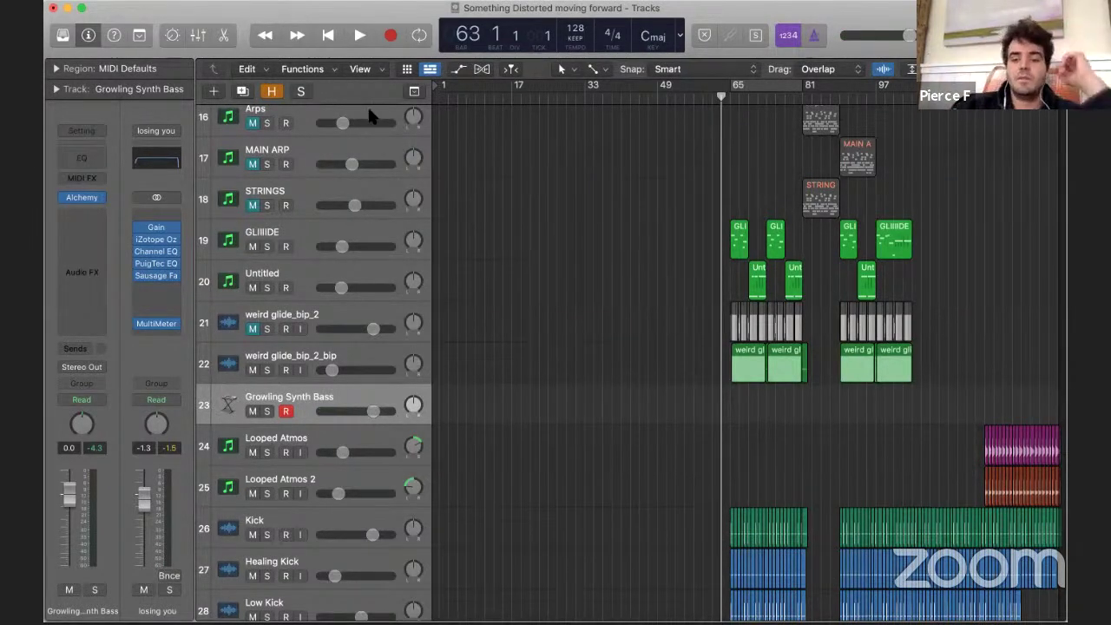
- Lower the losing you output channel's volume to -7.2 dB
scroll(577, 206, up, 15)
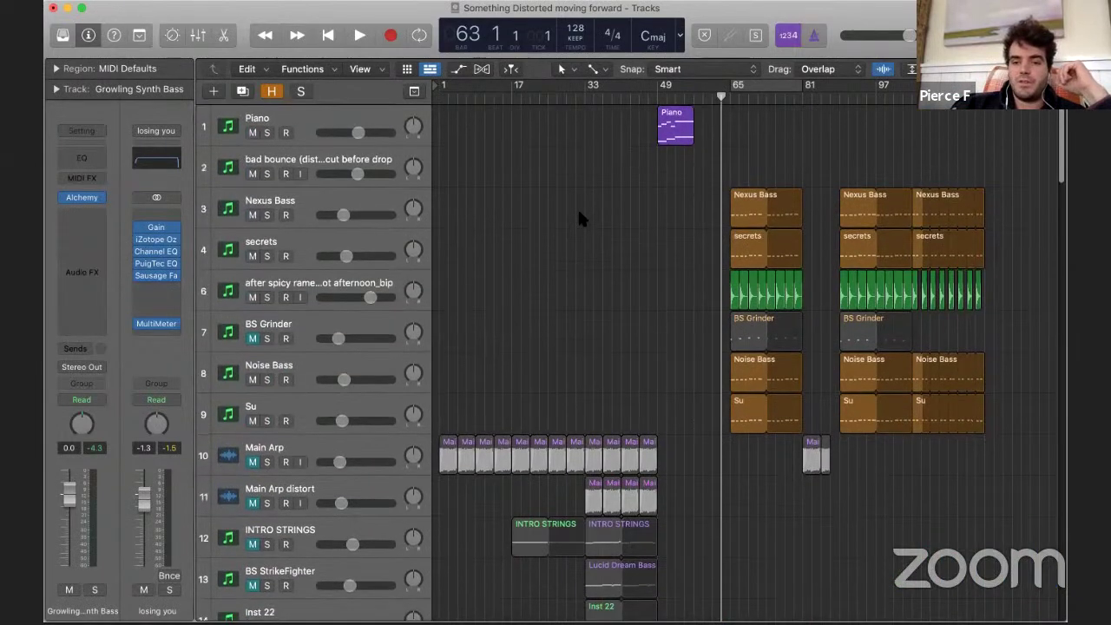
key(super+Right)
key(super+Right)
key(super+Right)
key(super+Right)
key(super+Right)
scroll(577, 207, right, 3)
scroll(577, 207, down, 12)
scroll(579, 215, down, 10)
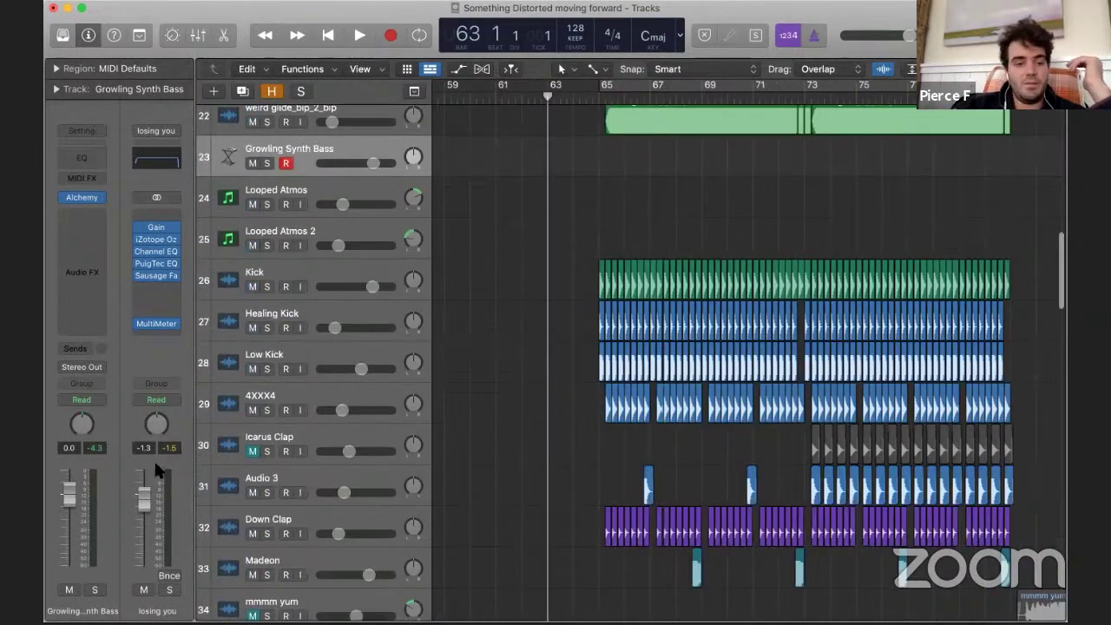
drag(144, 497, 141, 525)
- Place the playhead at bar 65 and solo tracks 36 to 43, from Festival Claps to bell_bip
scroll(640, 293, down, 9)
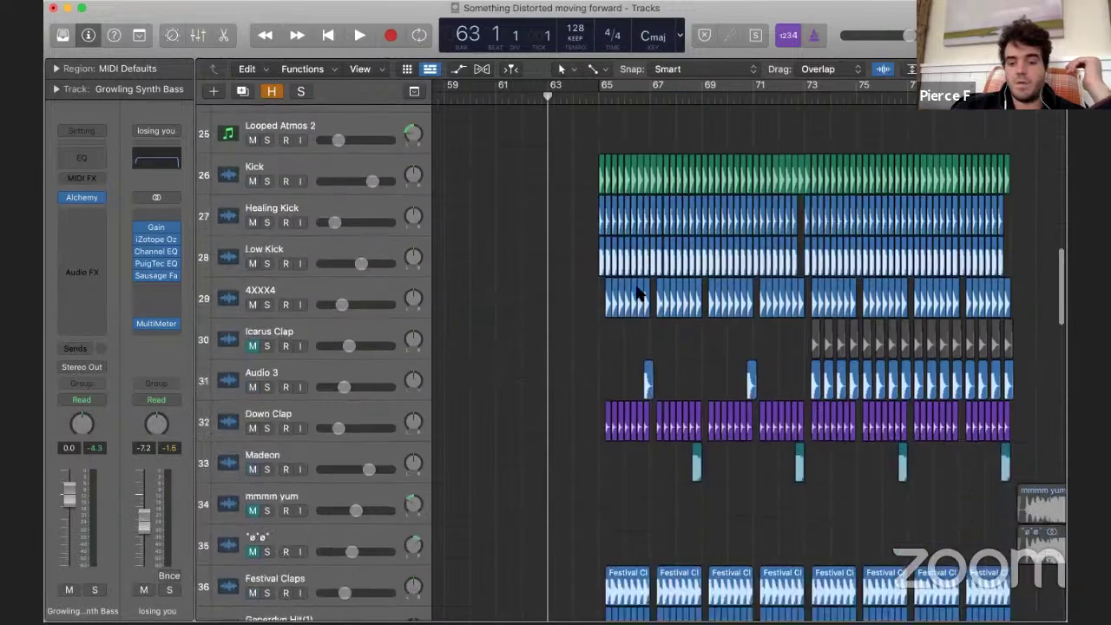
click(599, 100)
scroll(560, 284, right, 2)
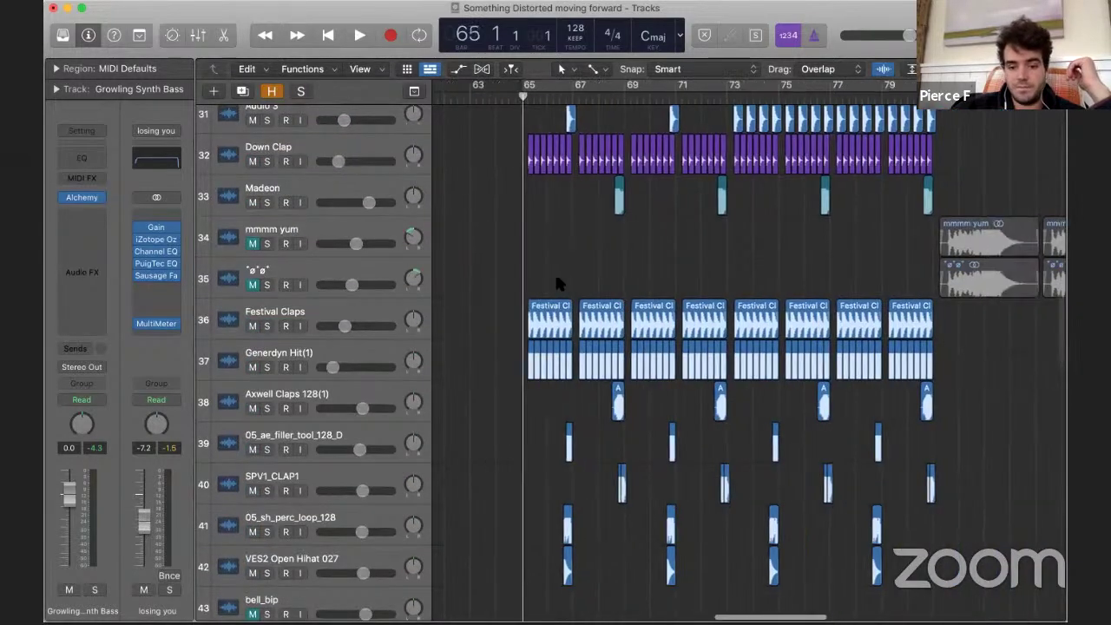
key(super+Right)
key(super+Right)
key(super+Right)
key(super+Right)
key(super+Right)
key(super+Left)
scroll(563, 411, right, 2)
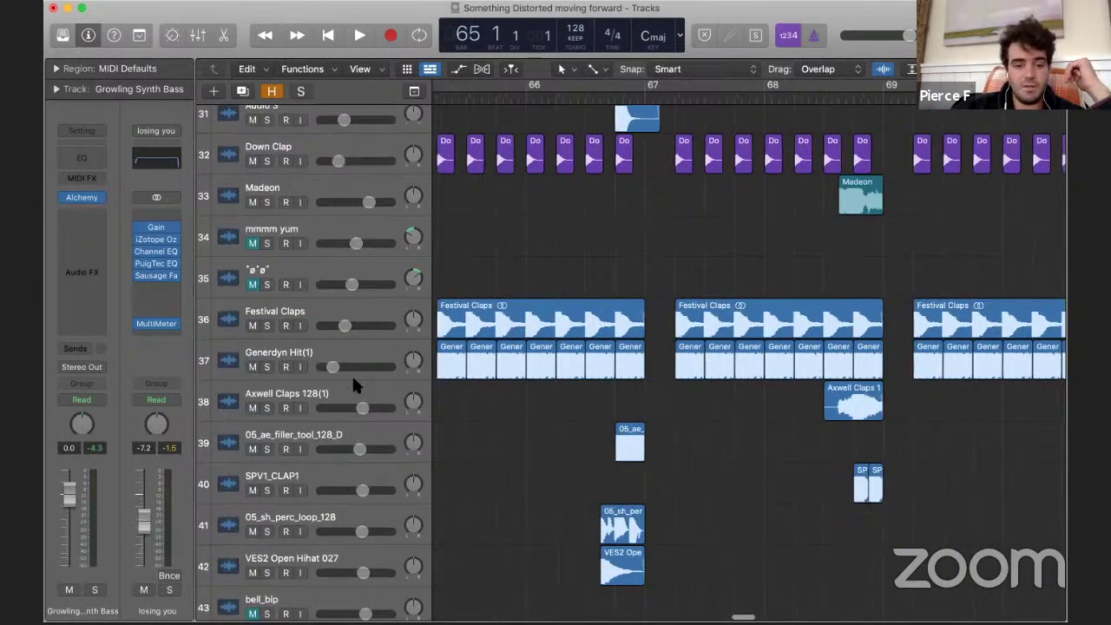
scroll(347, 364, down, 2)
scroll(347, 363, down, 5)
click(267, 239)
drag(268, 508, 273, 511)
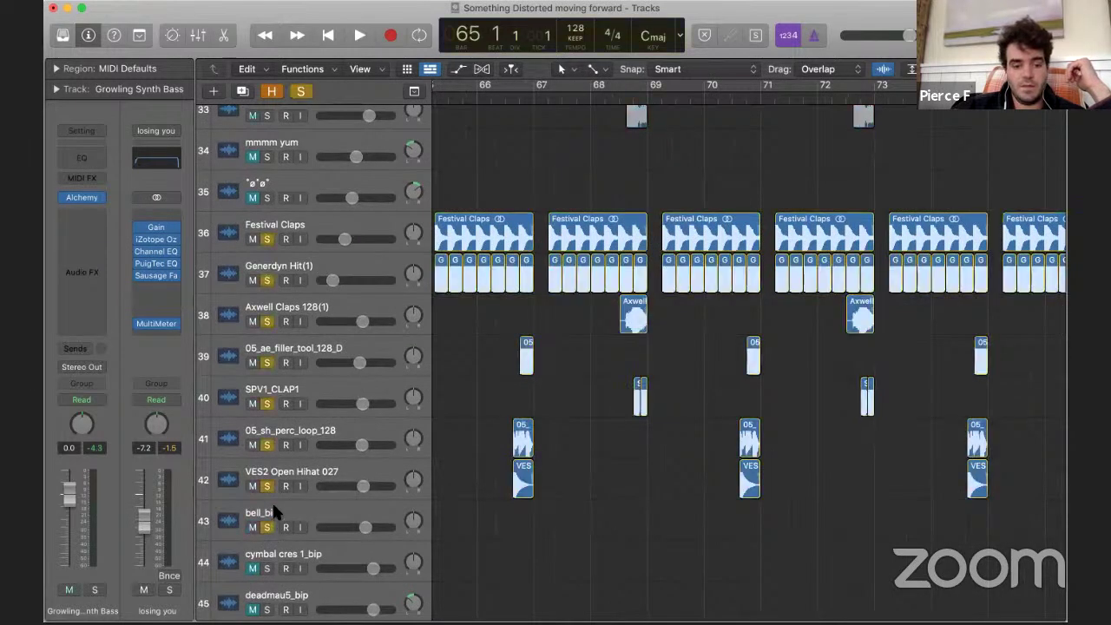
- Play the soloed claps and percussion from about bar 66 and examine how their regions are arranged
click(478, 97)
key(space)
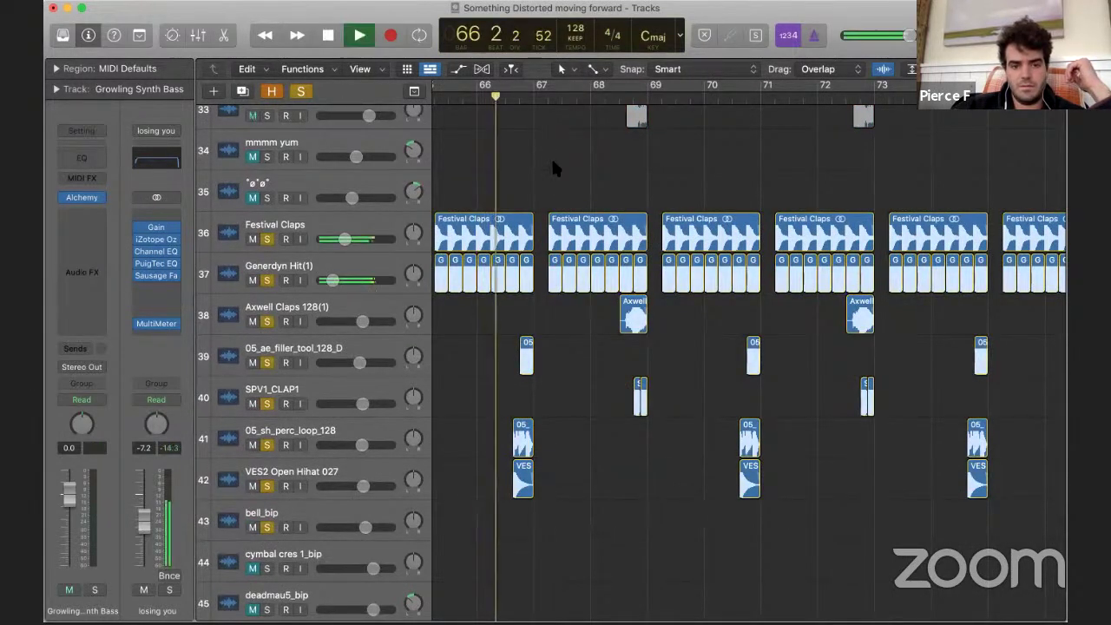
key(super+Left)
key(super+Left)
key(super+Left)
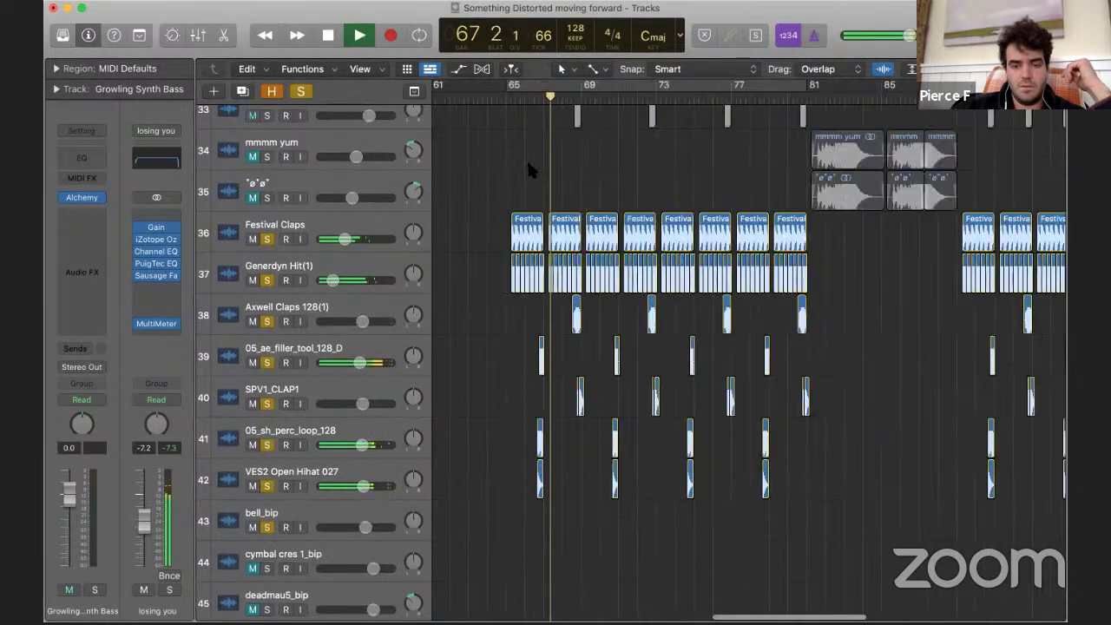
key(super+Right)
key(super+Right)
key(super+Right)
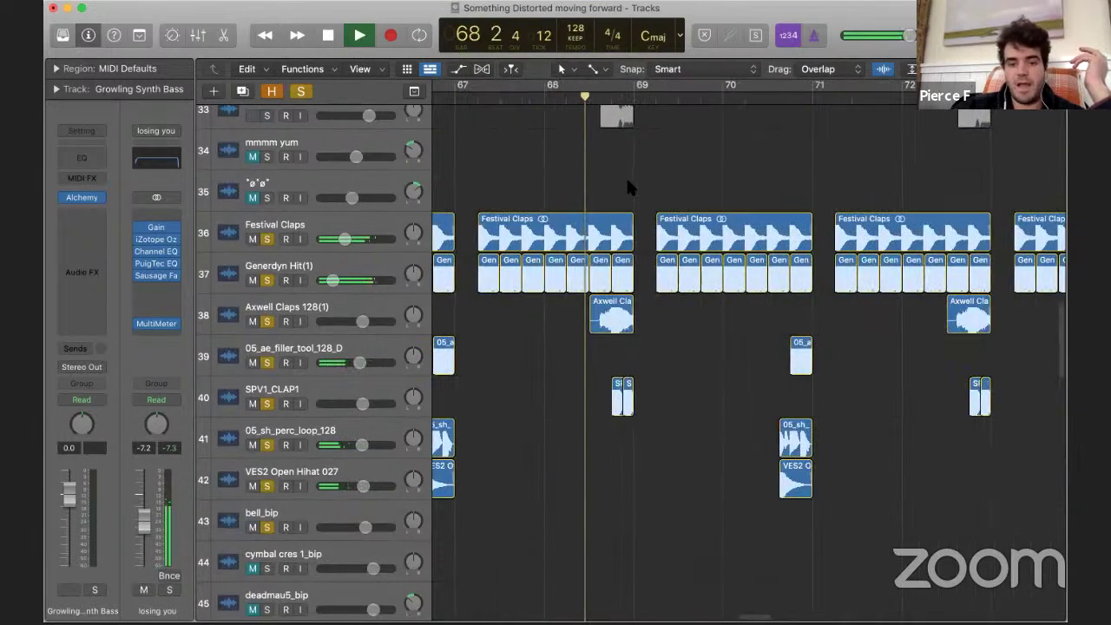
- Stop playback and clear the solos on all the clap and percussion tracks, from Festival Claps to bell_bip
key(super+Left)
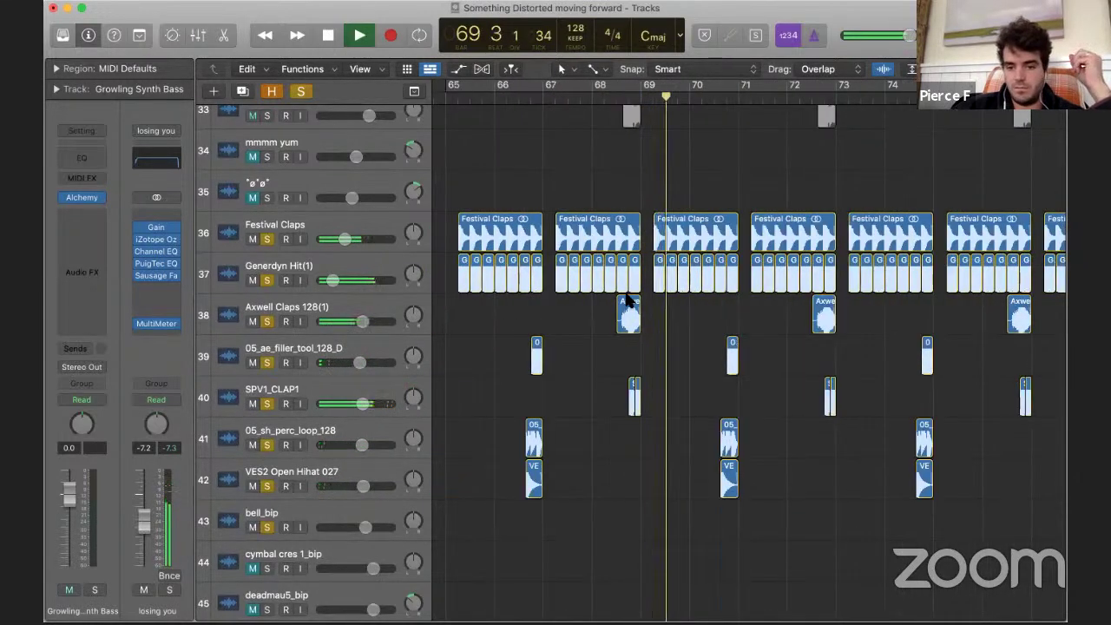
scroll(486, 286, down, 4)
scroll(369, 257, up, 4)
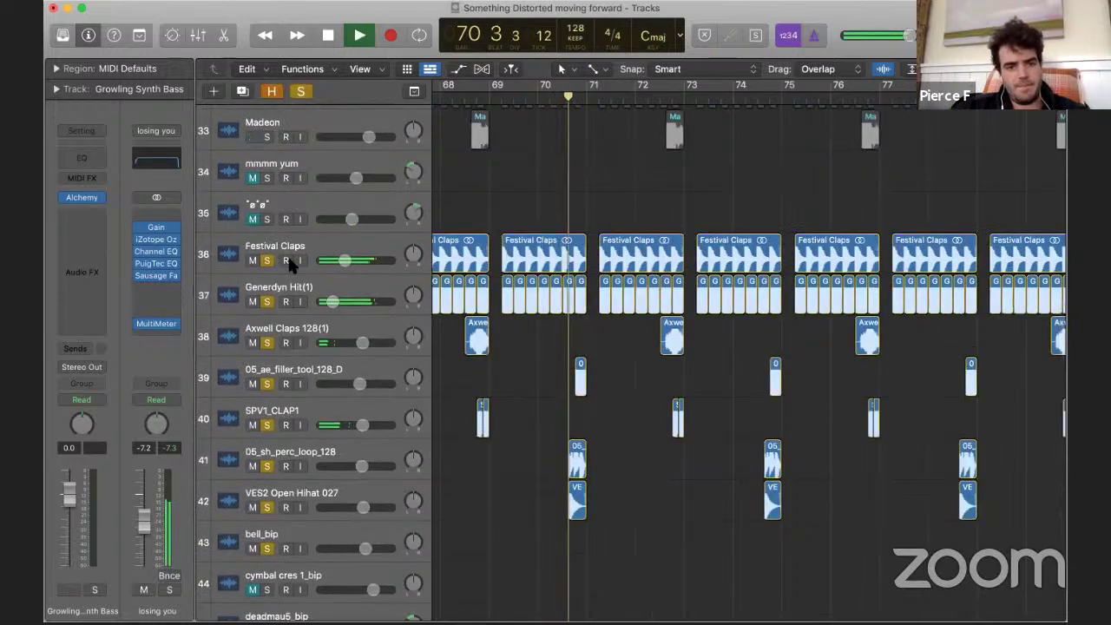
key(space)
alt+click(265, 259)
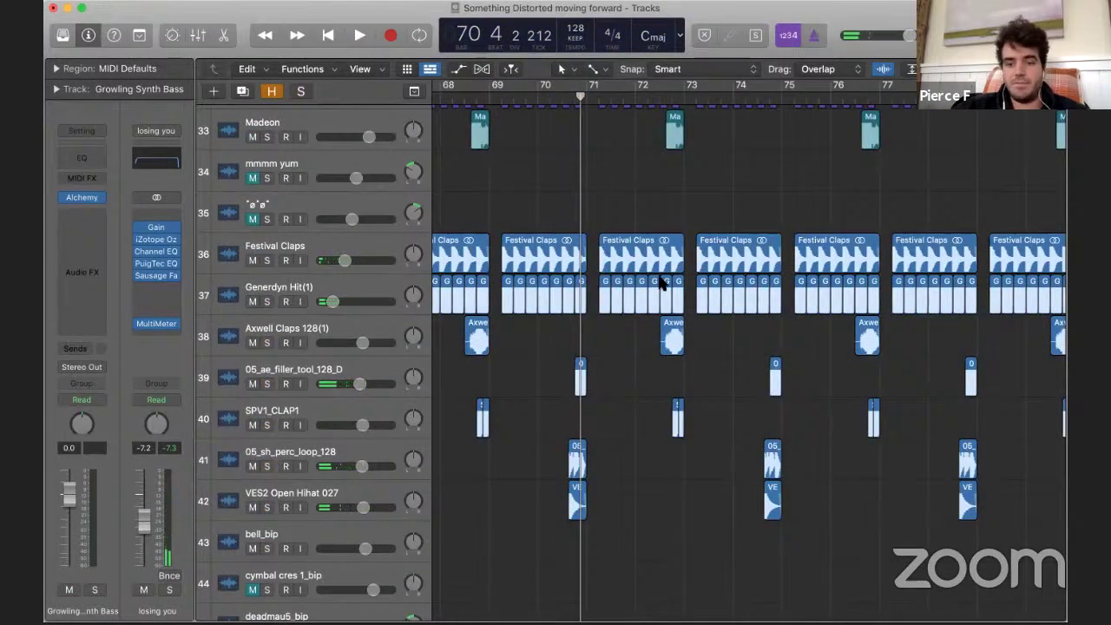
- Look over the arrangement beyond bar 73 and the percussion and effects tracks down to track 82
scroll(742, 230, right, 5)
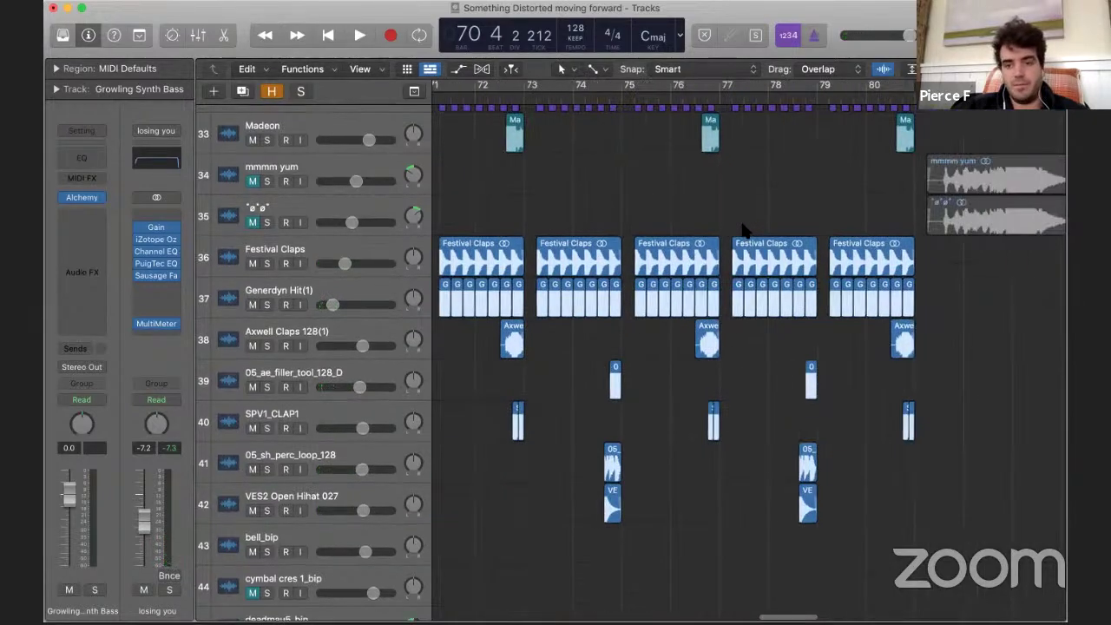
scroll(744, 229, right, 1)
scroll(744, 228, down, 5)
scroll(687, 28, up, 2)
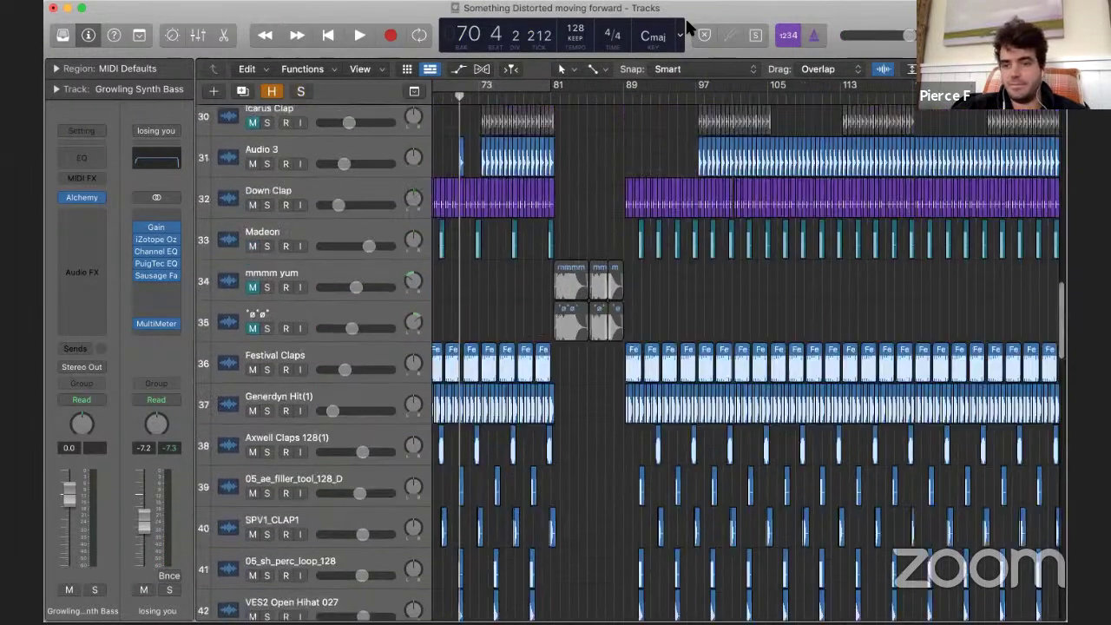
scroll(657, 268, down, 15)
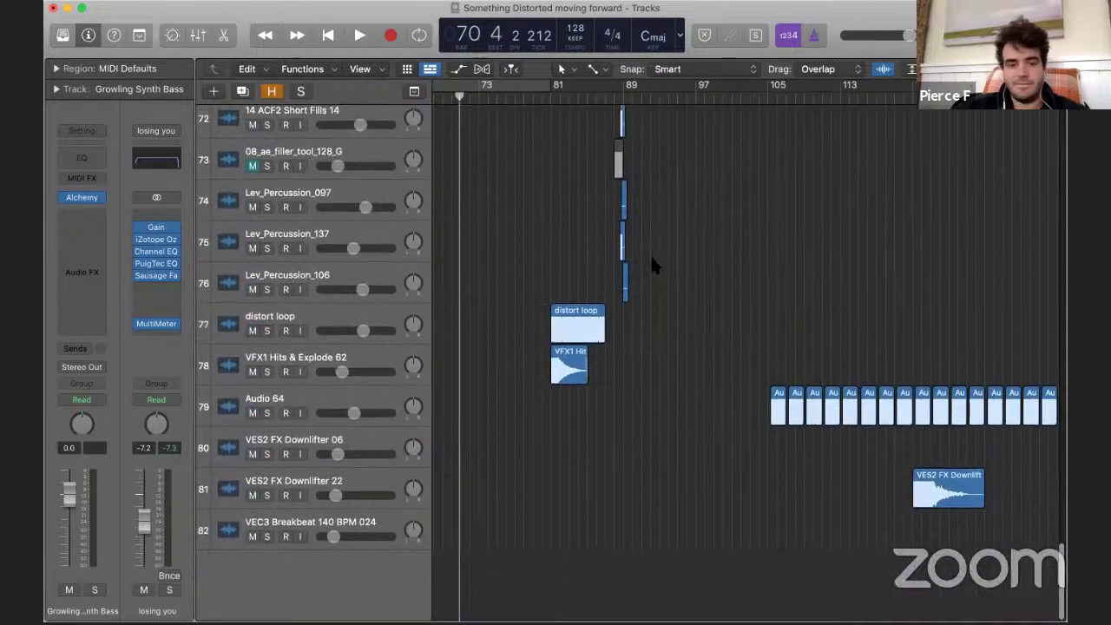